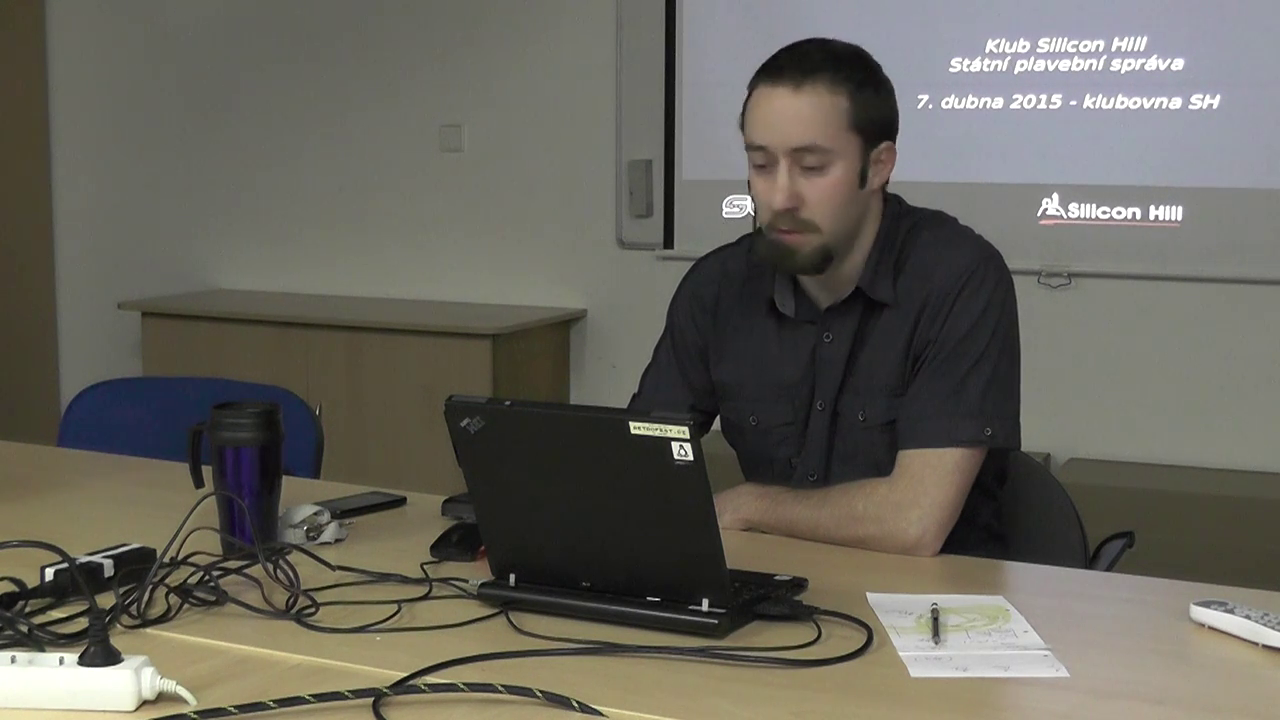
Advance the slideshow from the title slide to the lecture outline slide
key(Right)
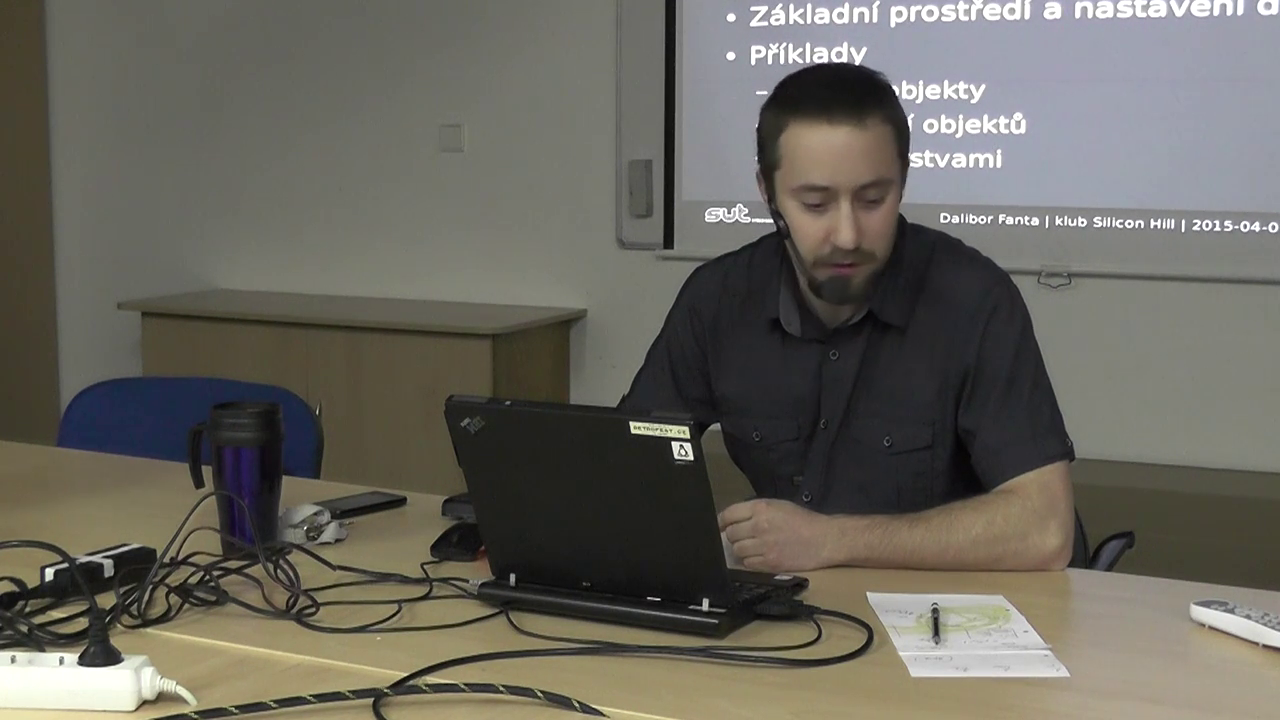
Advance to slide 3/13 'Základní informace' covering version 0.91 and supported platforms
key(Right)
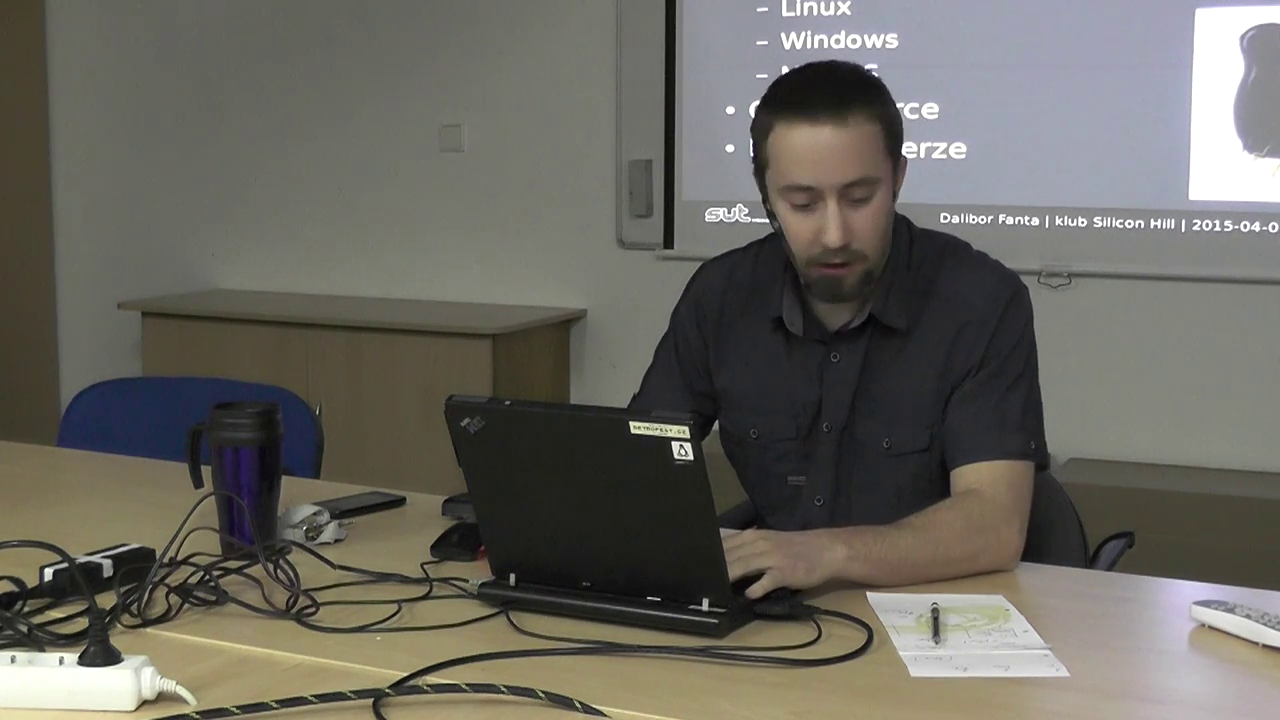
Run 'sudo apt-get install inkscape' in the terminal and enter the account password
key(Escape)
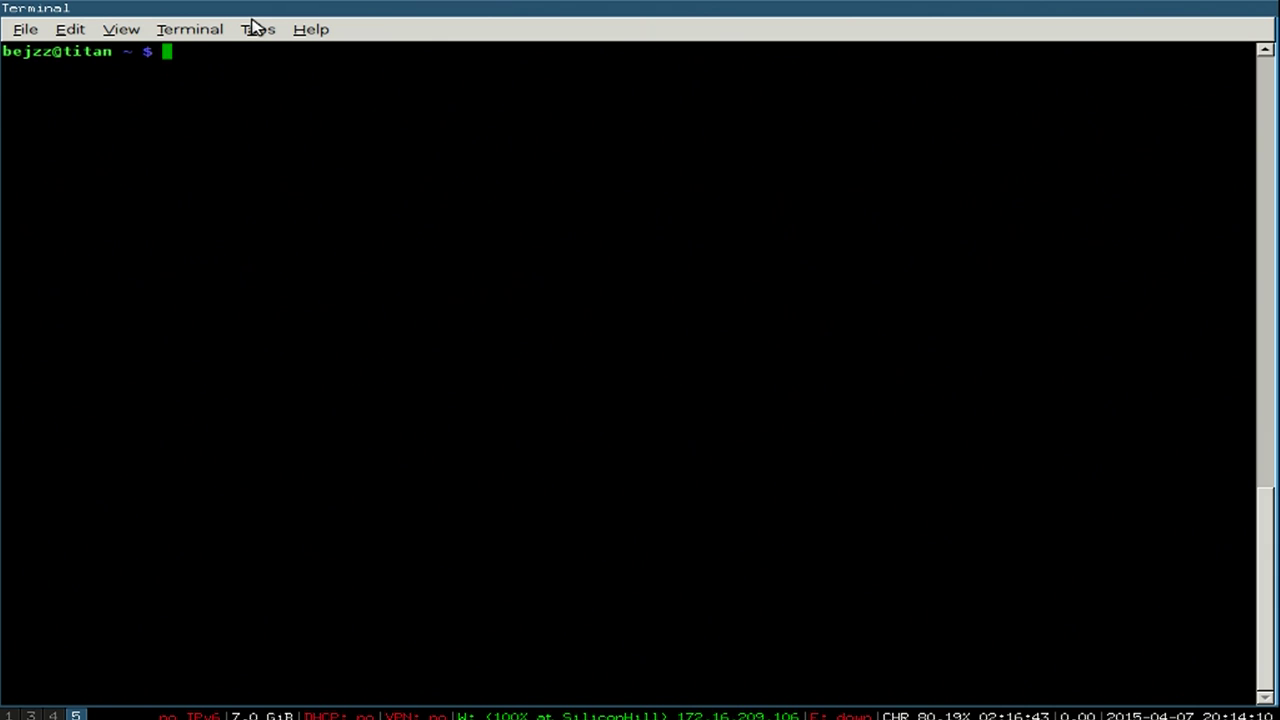
text(sudo apt-get install inkscape)
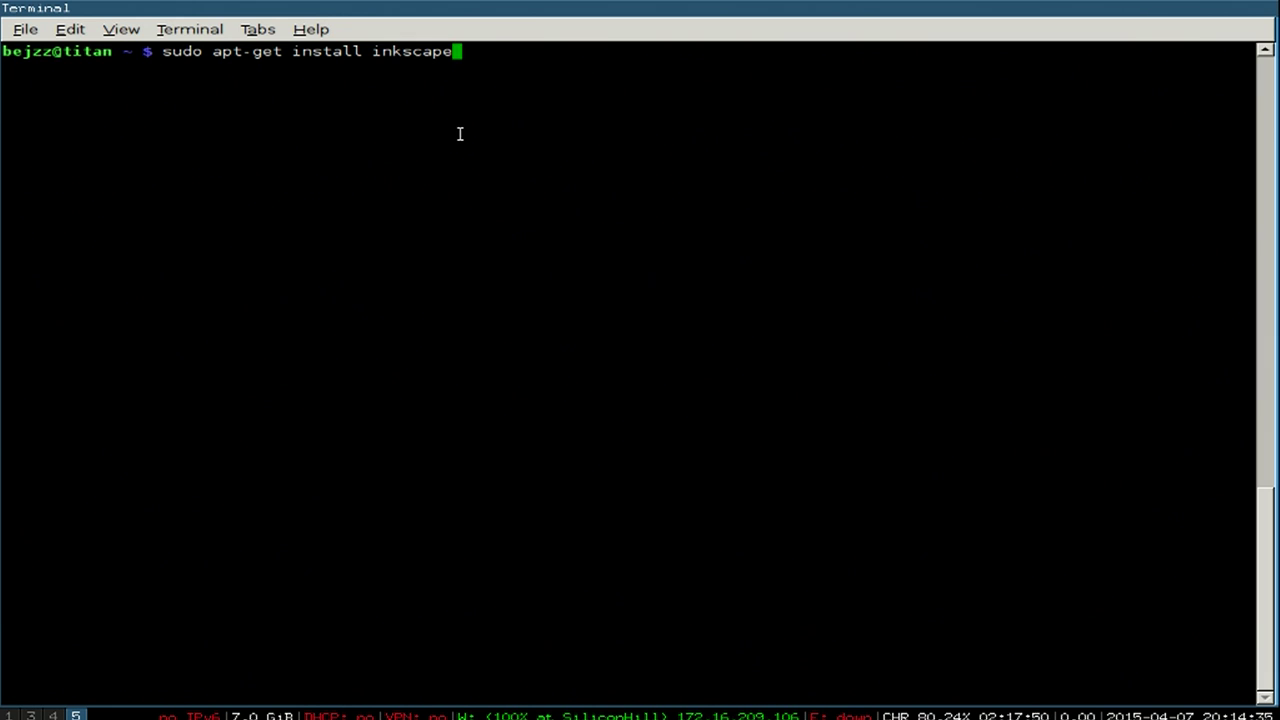
key(Return)
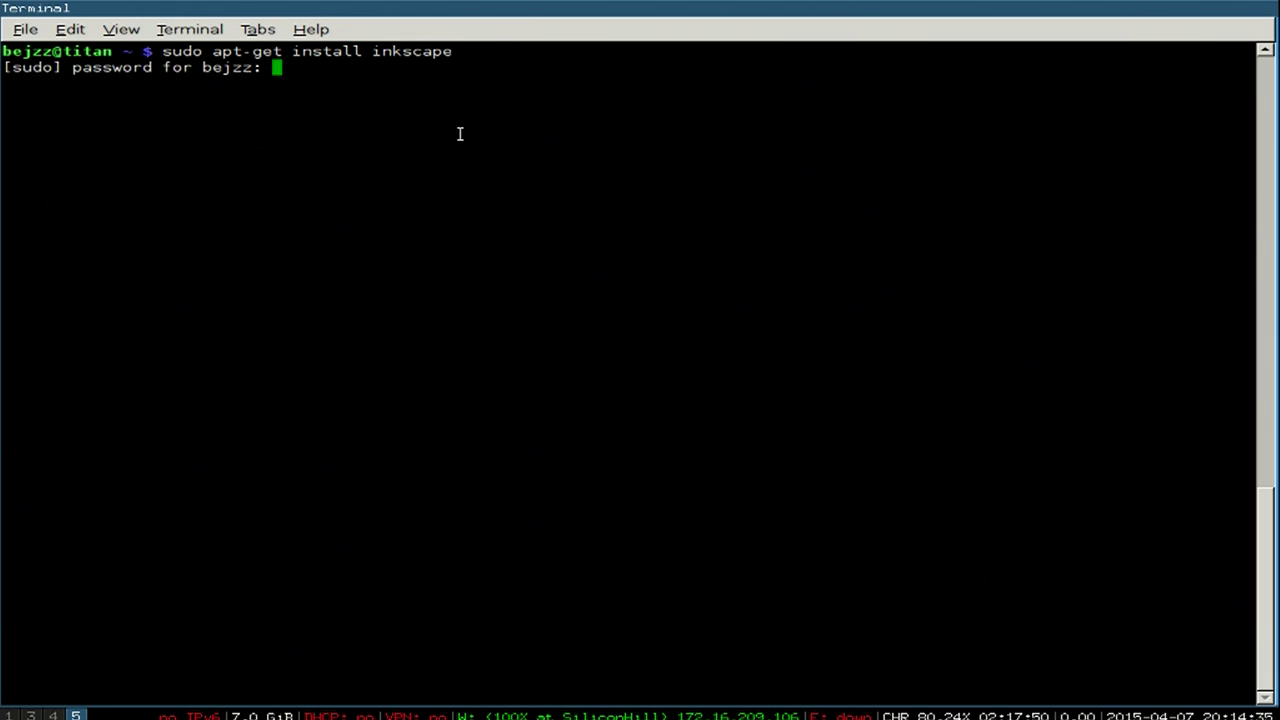
key(Return)
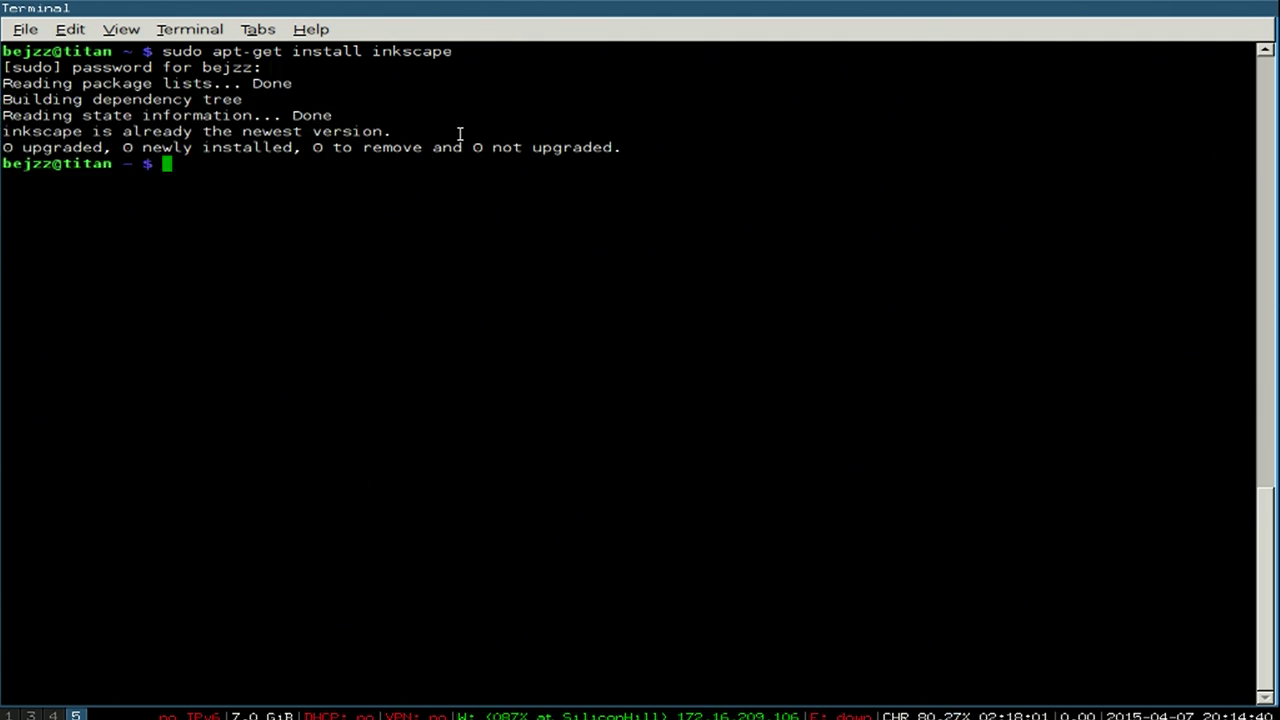
Highlight the output line reporting inkscape is already the newest version
drag(4, 131, 438, 122)
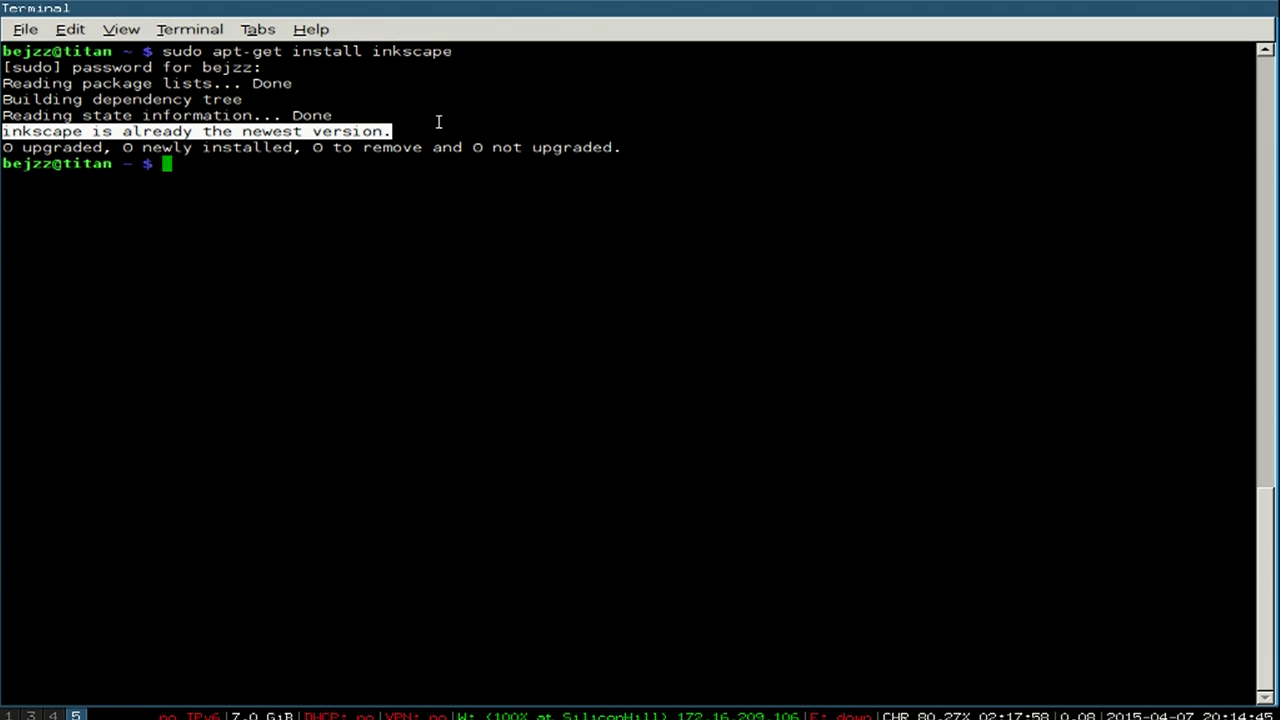
drag(438, 122, 452, 116)
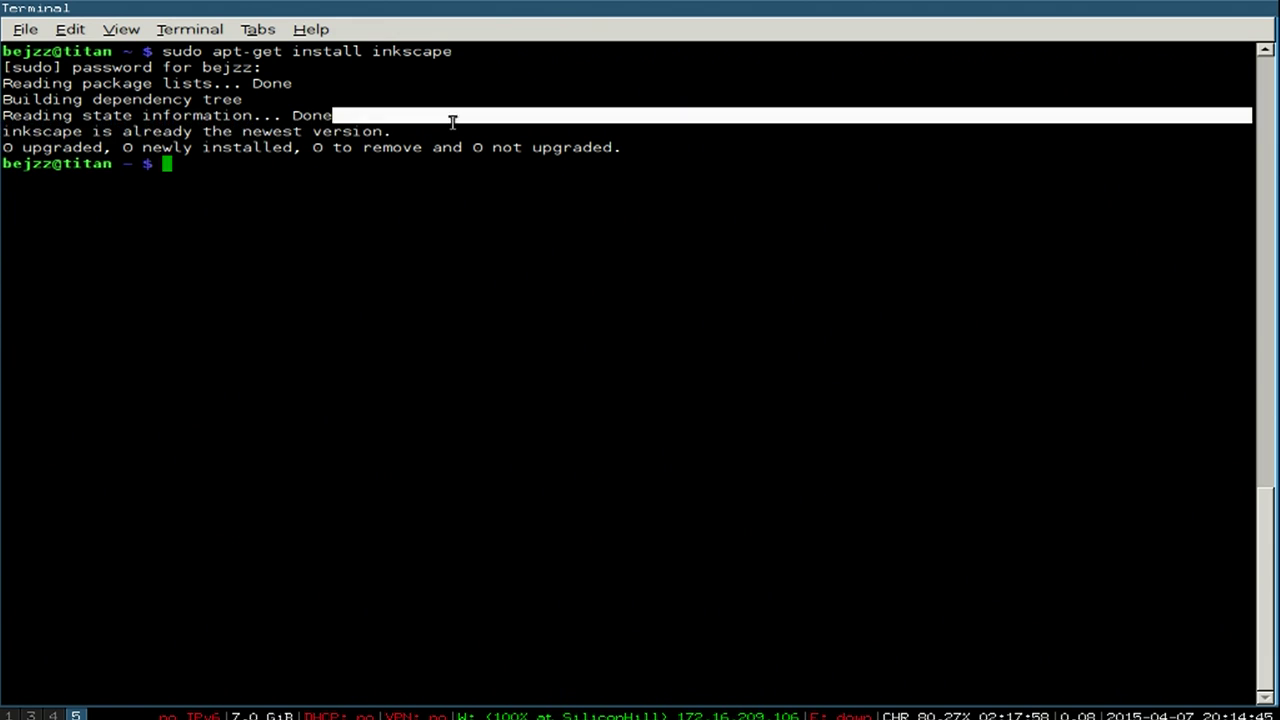
click(460, 131)
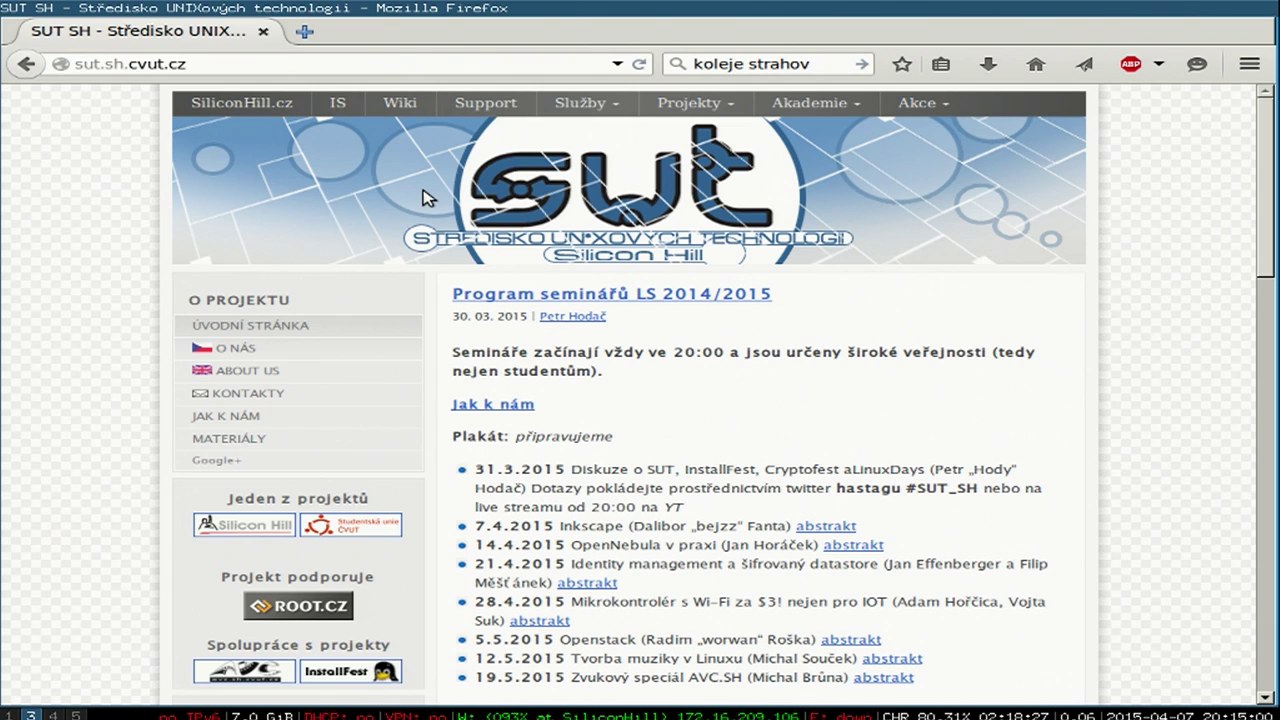
Open inkscape.org in a new tab and try the 64bit Windows installer, cancelling the download
key(ctrl+t)
text(inkscape.org/)
key(Return)
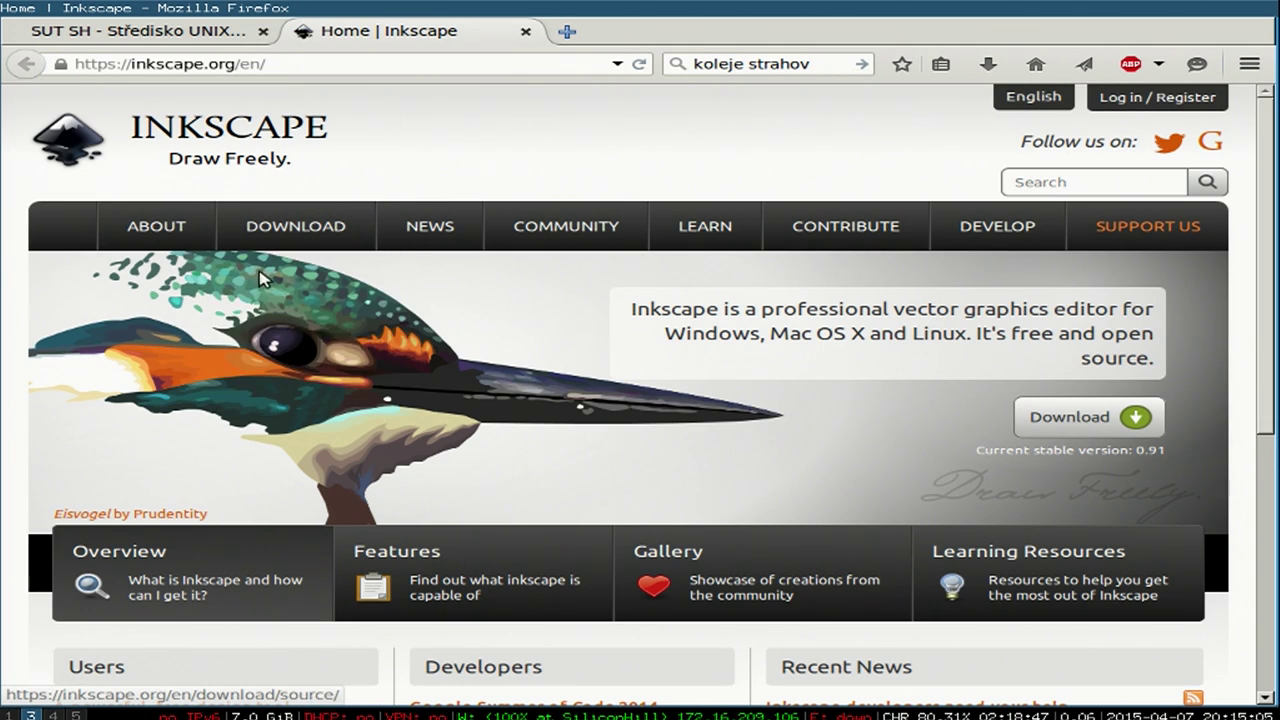
mouse_move(295, 226)
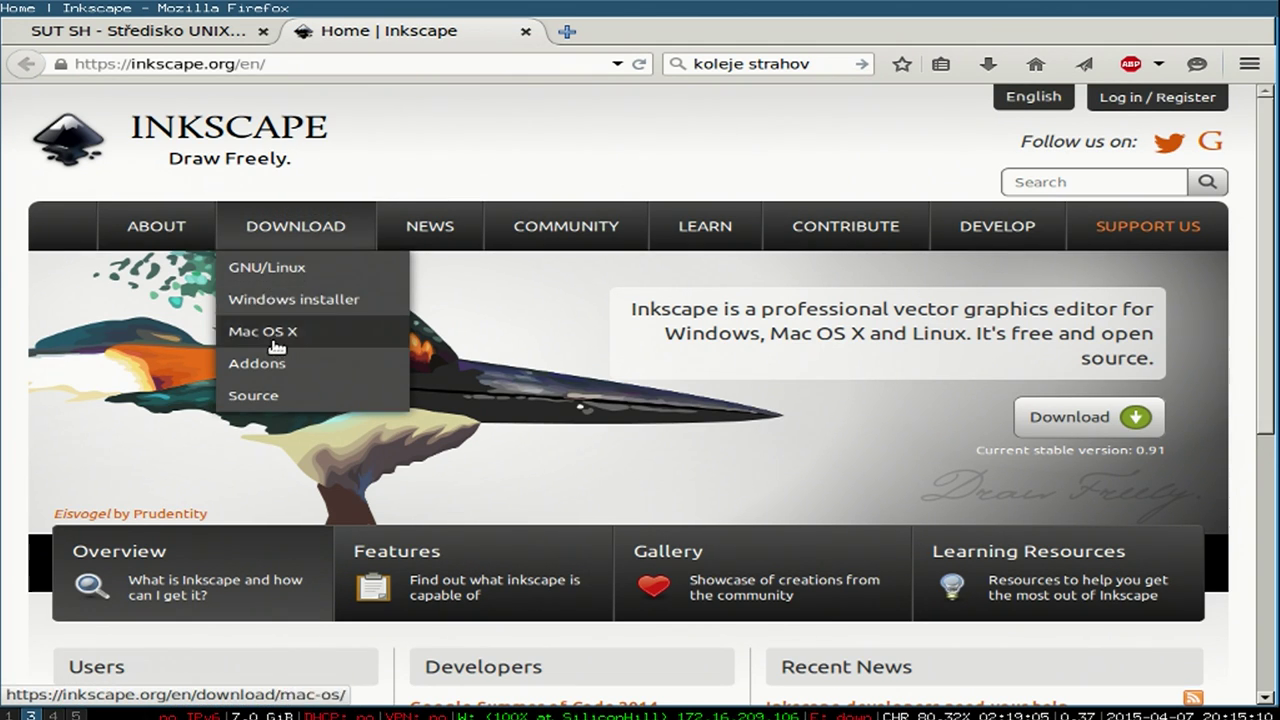
click(287, 303)
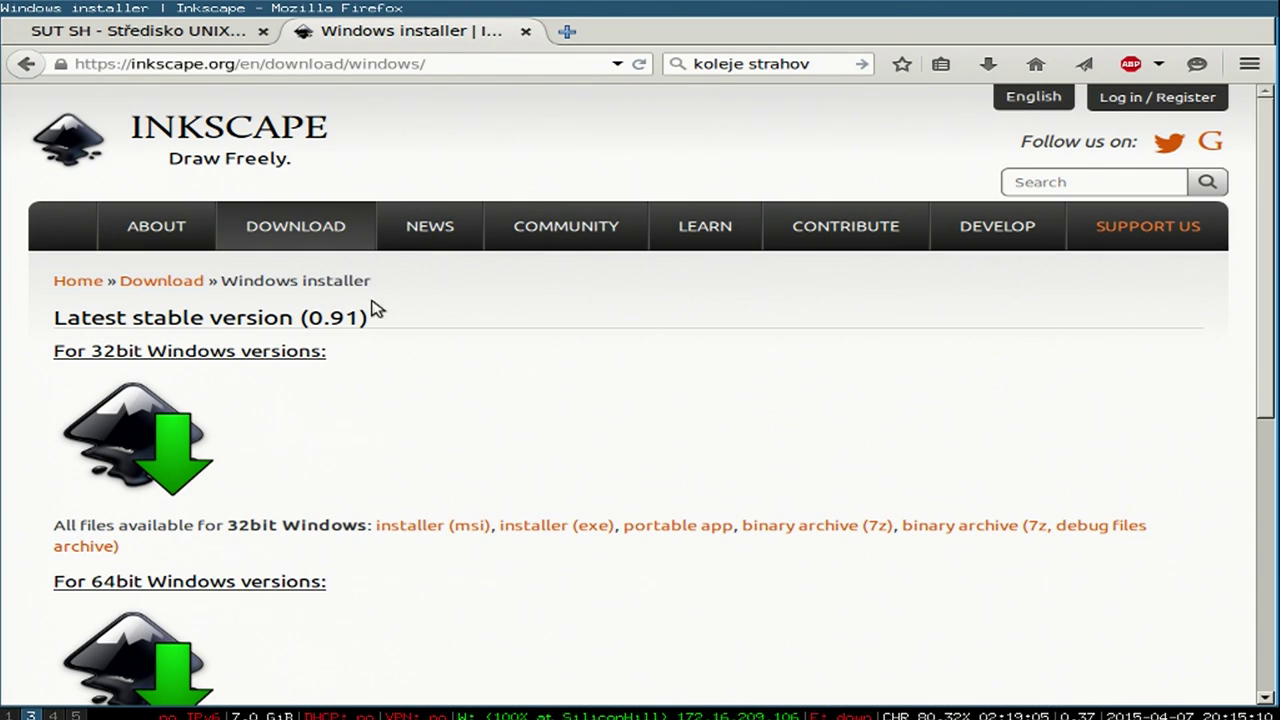
scroll(626, 337, down, 2)
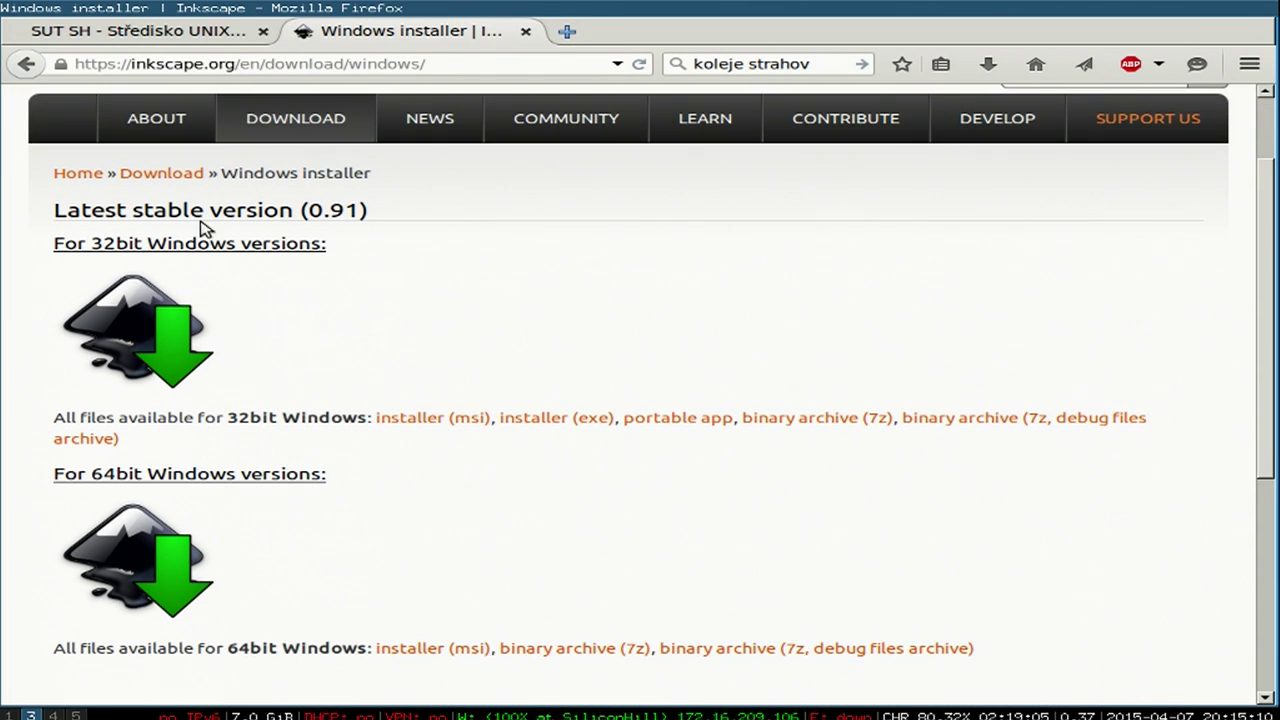
scroll(517, 400, down, 1)
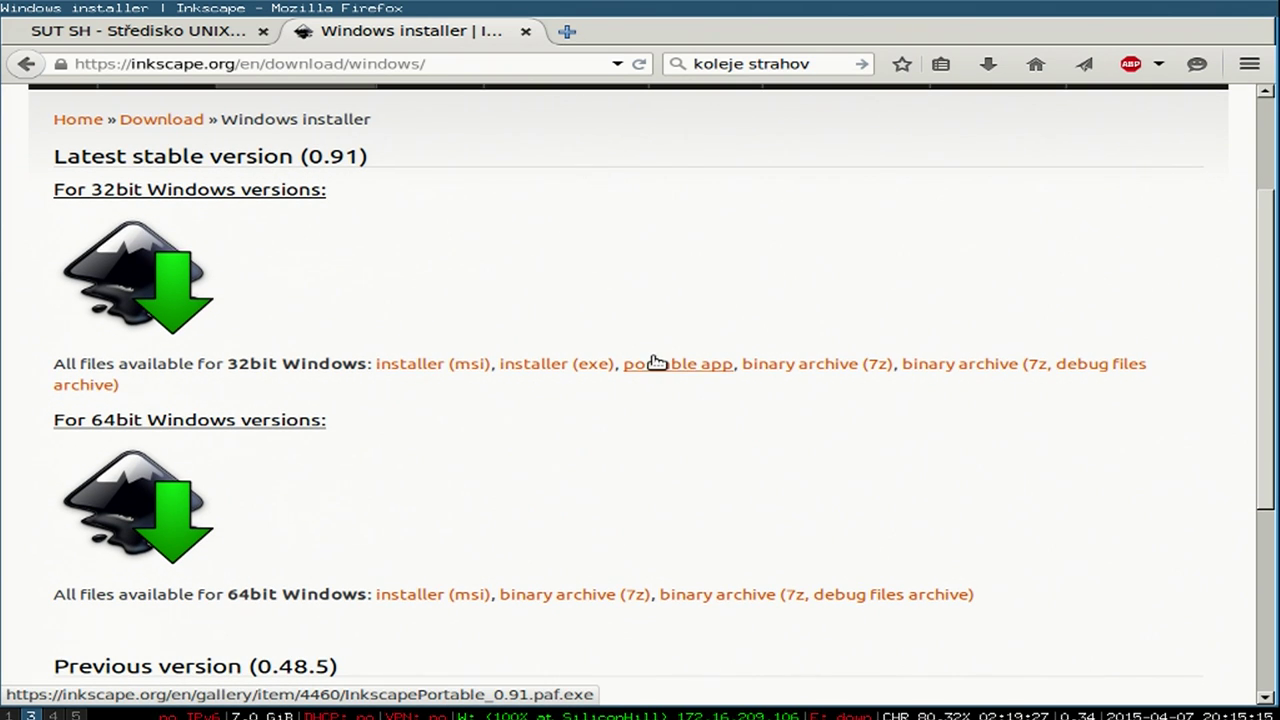
click(148, 491)
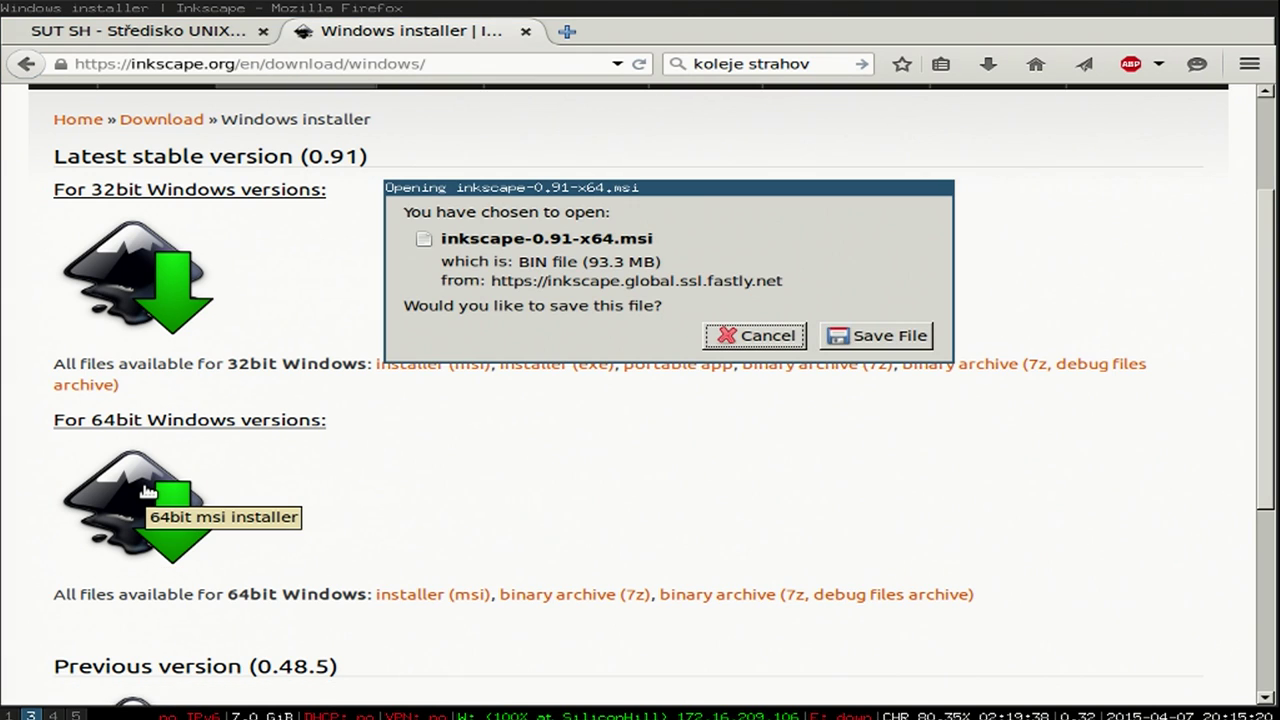
click(748, 336)
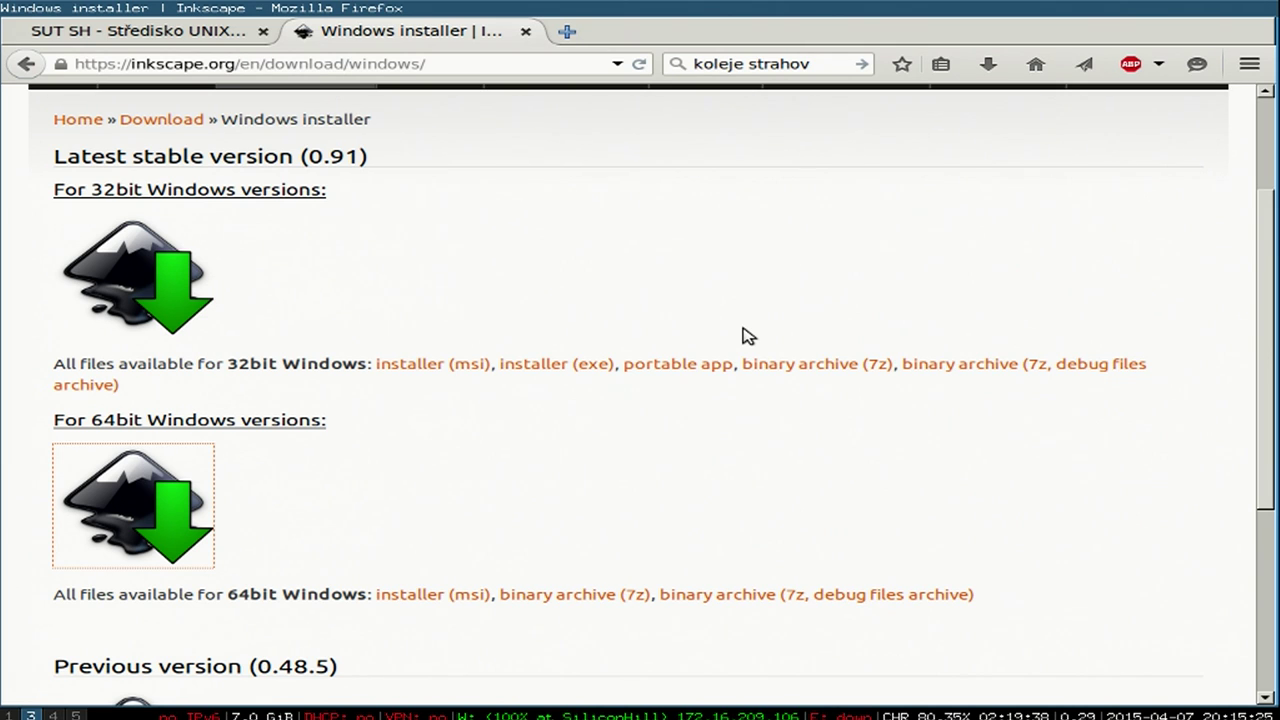
Show the GNU/Linux download page and highlight 'Debian: Coming soon via apt'
scroll(775, 336, up, 3)
click(313, 268)
scroll(665, 347, down, 3)
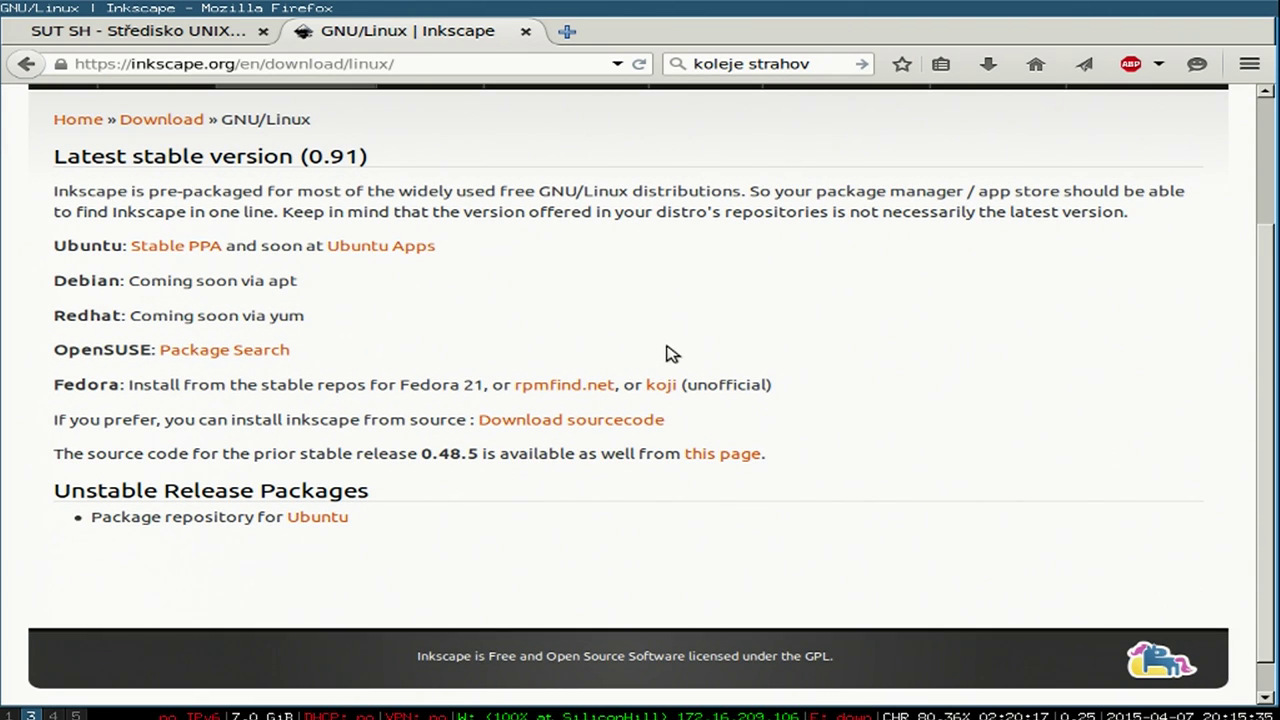
drag(22, 282, 543, 288)
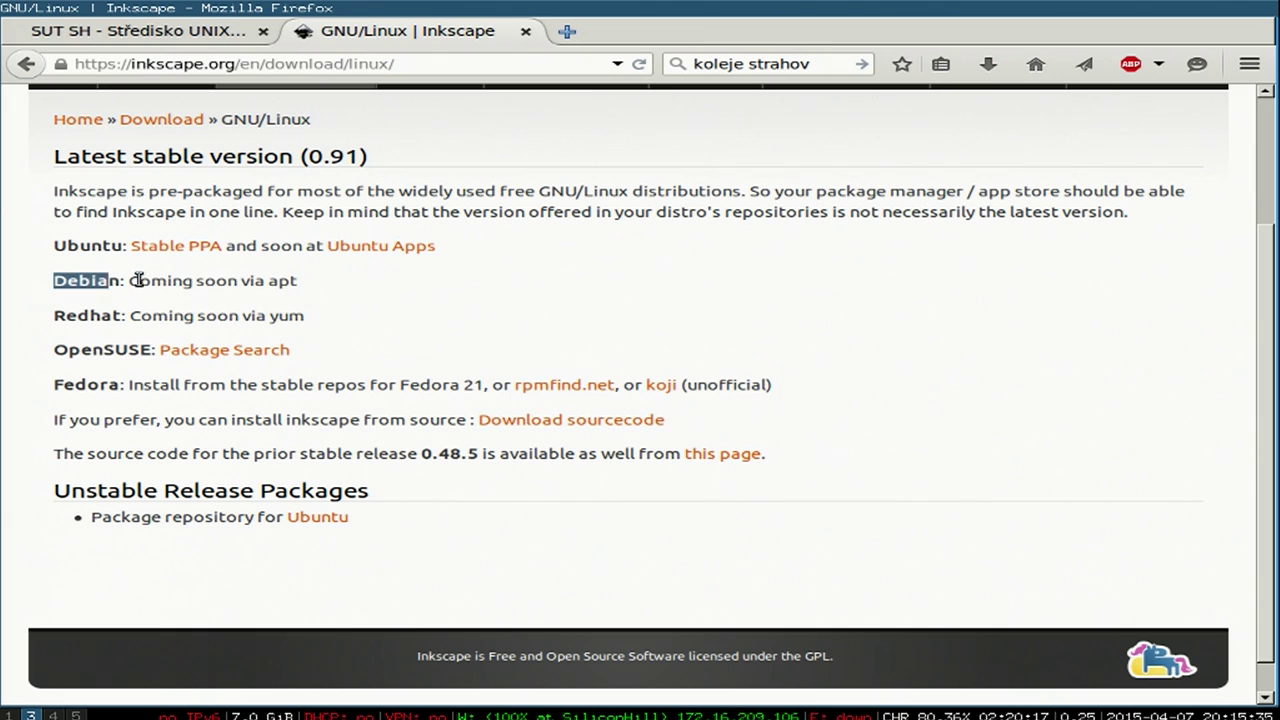
click(543, 286)
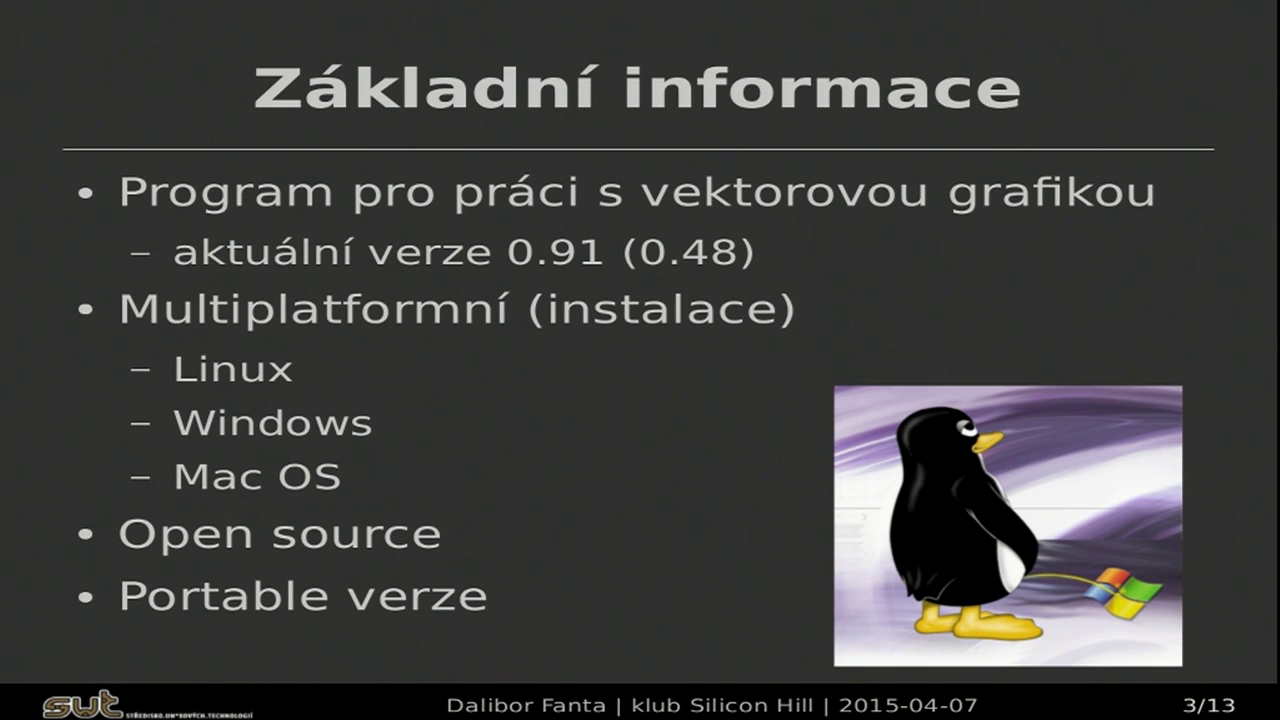
key(Right)
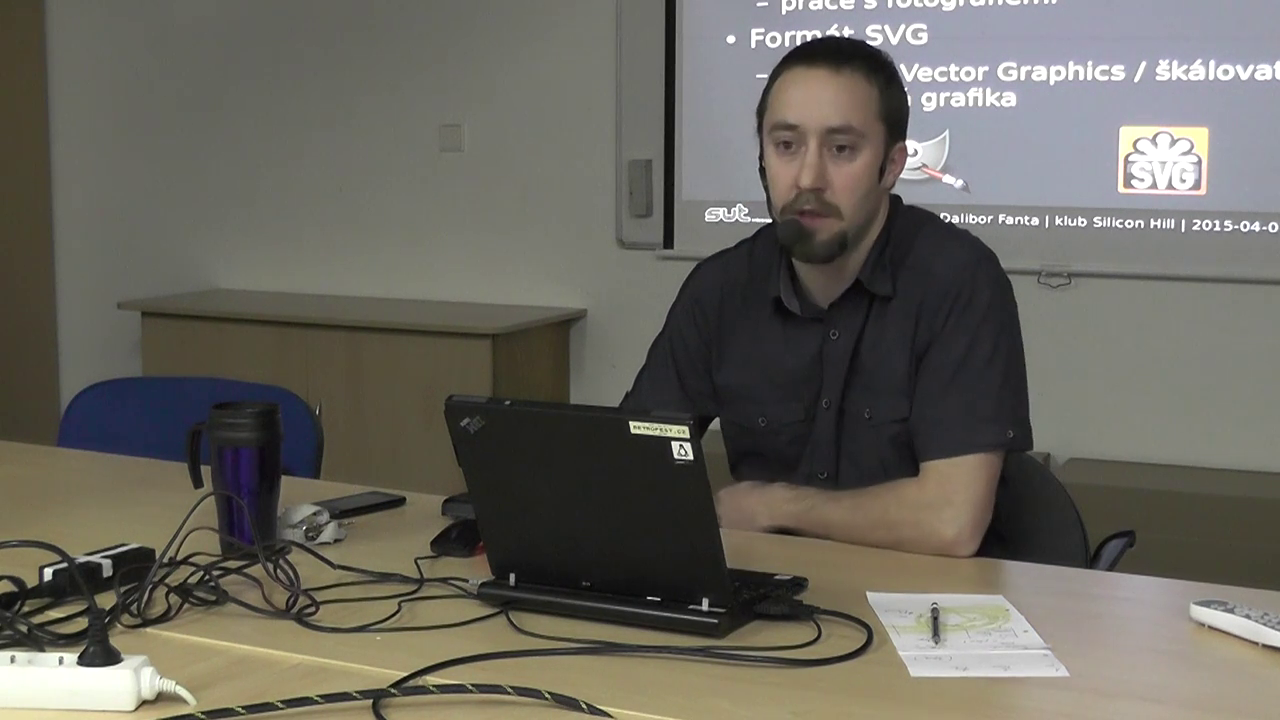
Advance to the keyboard-shortcuts slide, then exit the slideshow to the desktop
key(Right)
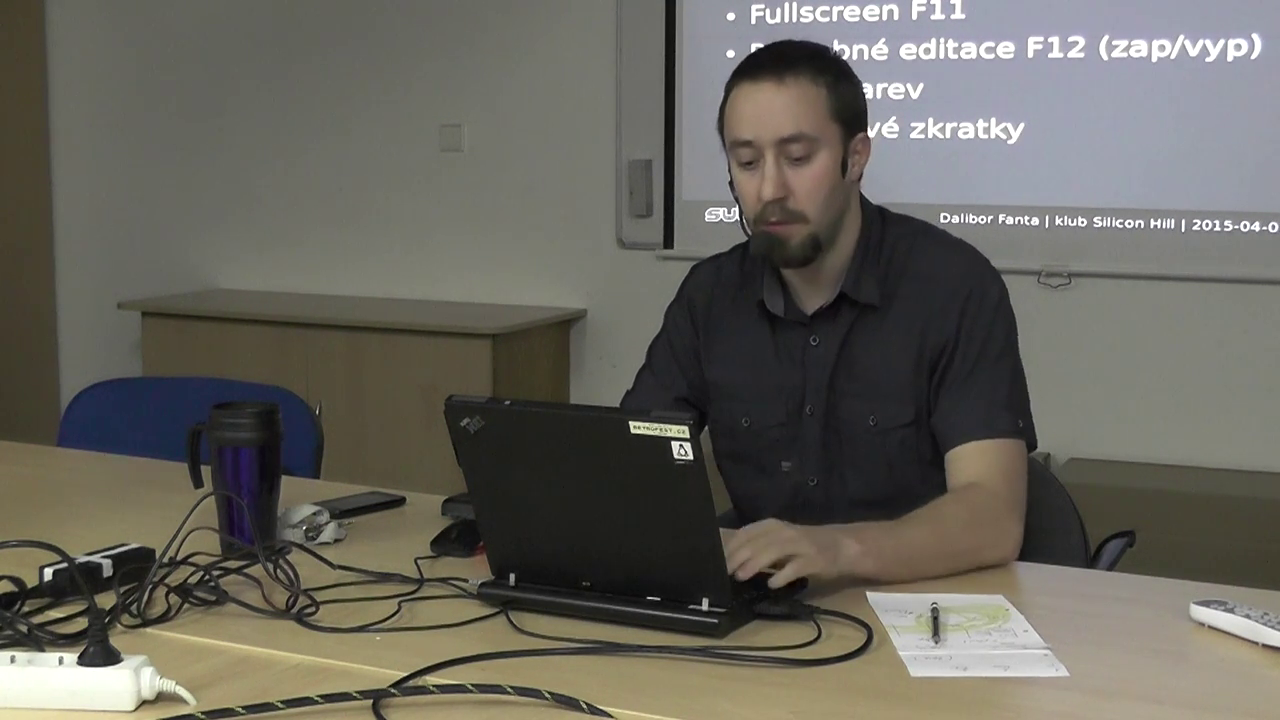
key(Escape)
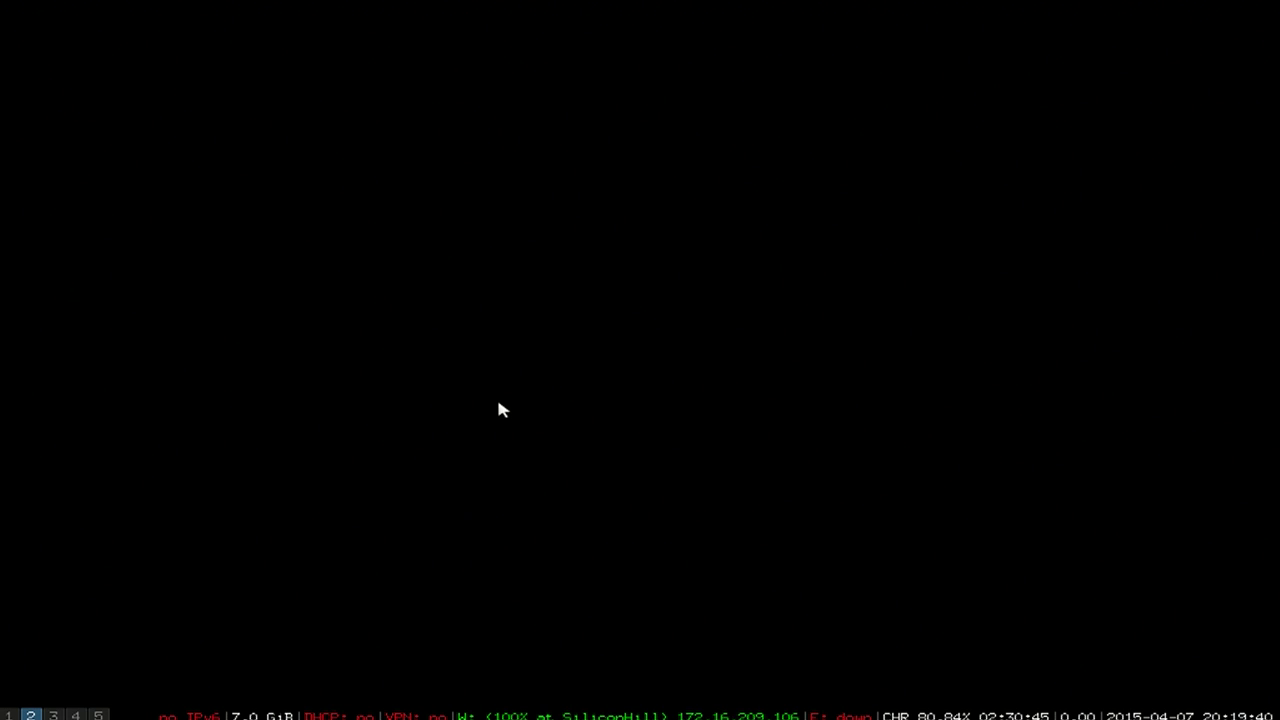
Launch Inkscape from dmenu by searching 'inks' and picking the inkscape match
key(alt+p)
text(inskd)
key(BackSpace)
key(BackSpace)
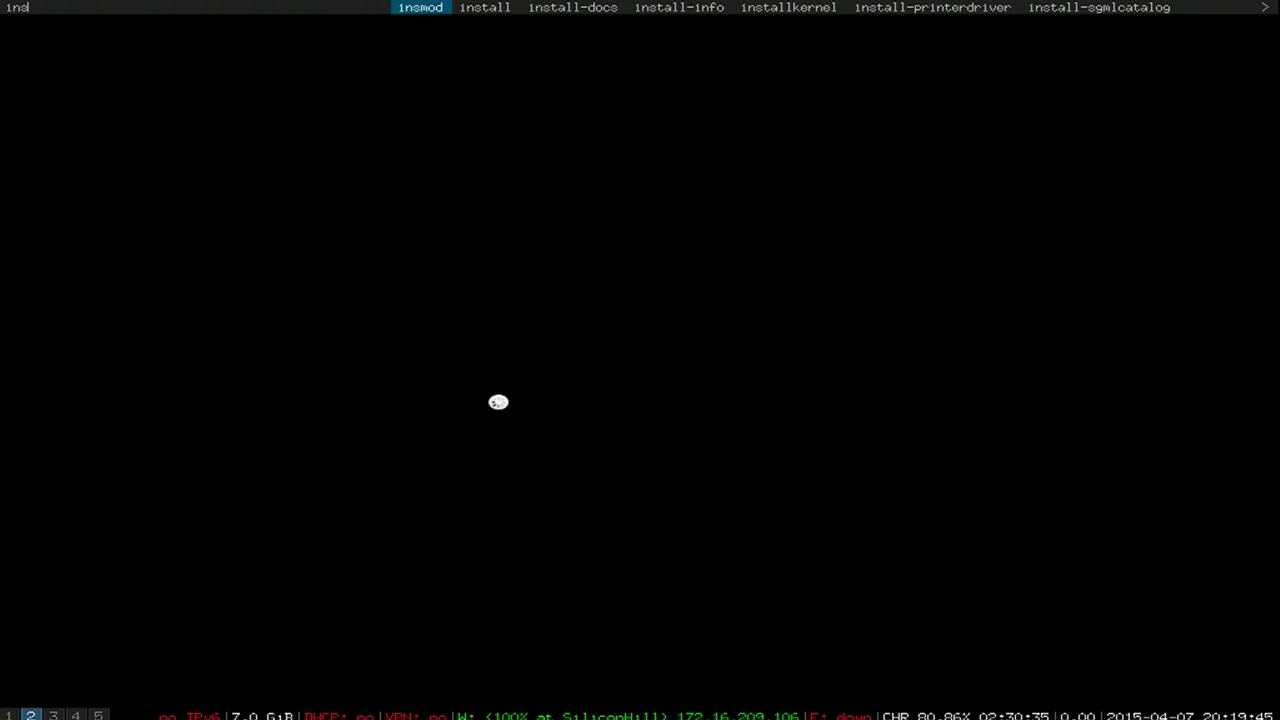
text(ka)
key(BackSpace)
key(BackSpace)
text(d)
key(BackSpace)
key(BackSpace)
text(ks)
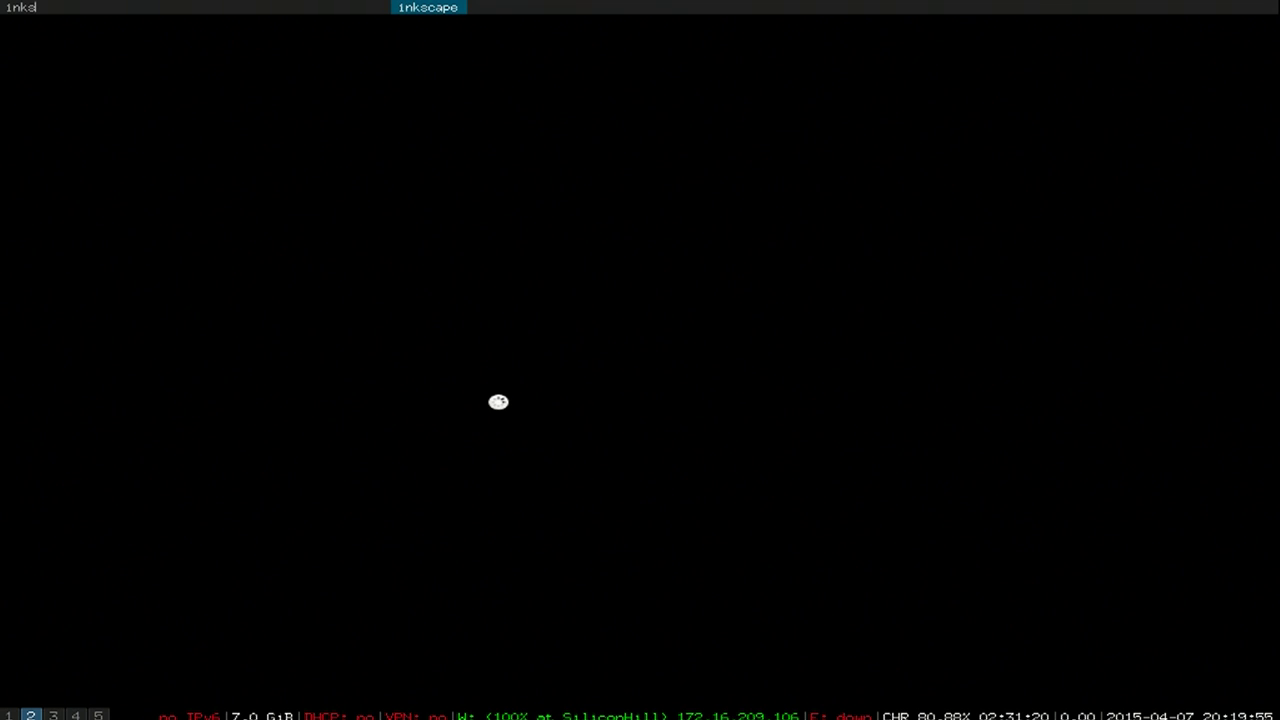
key(Return)
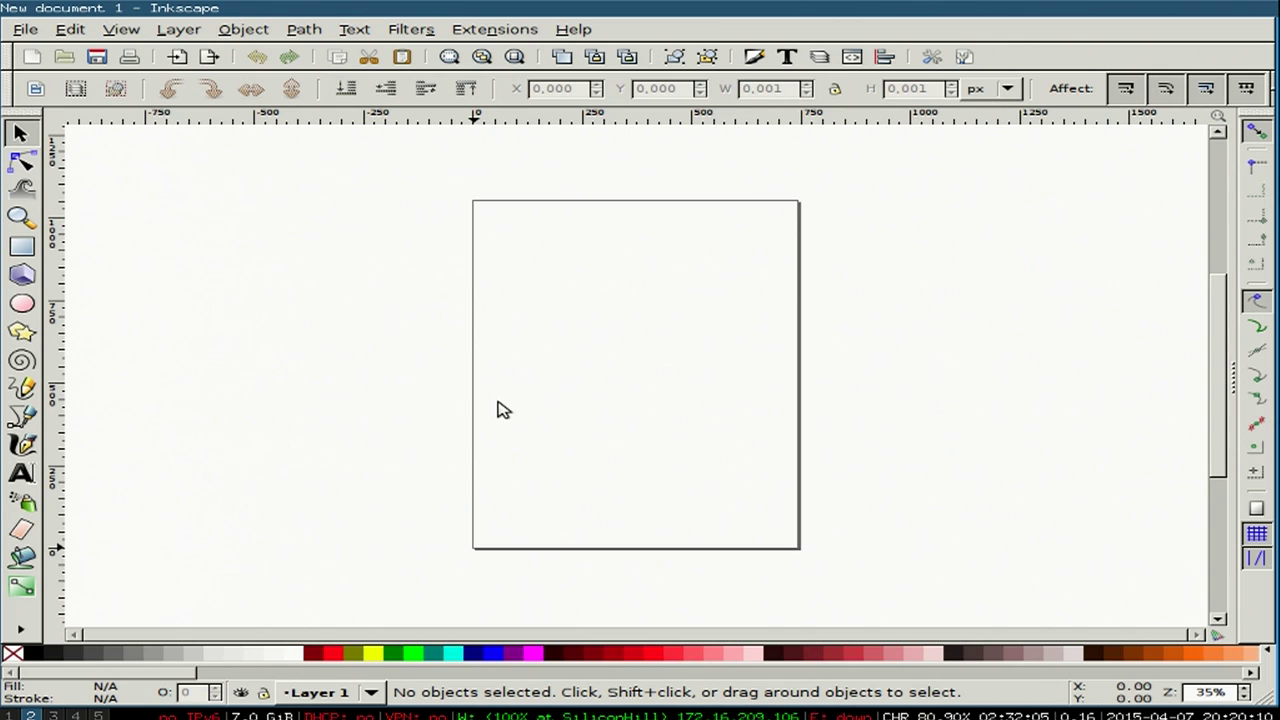
View the About Inkscape version and GNU GPL license information, then close it
click(573, 29)
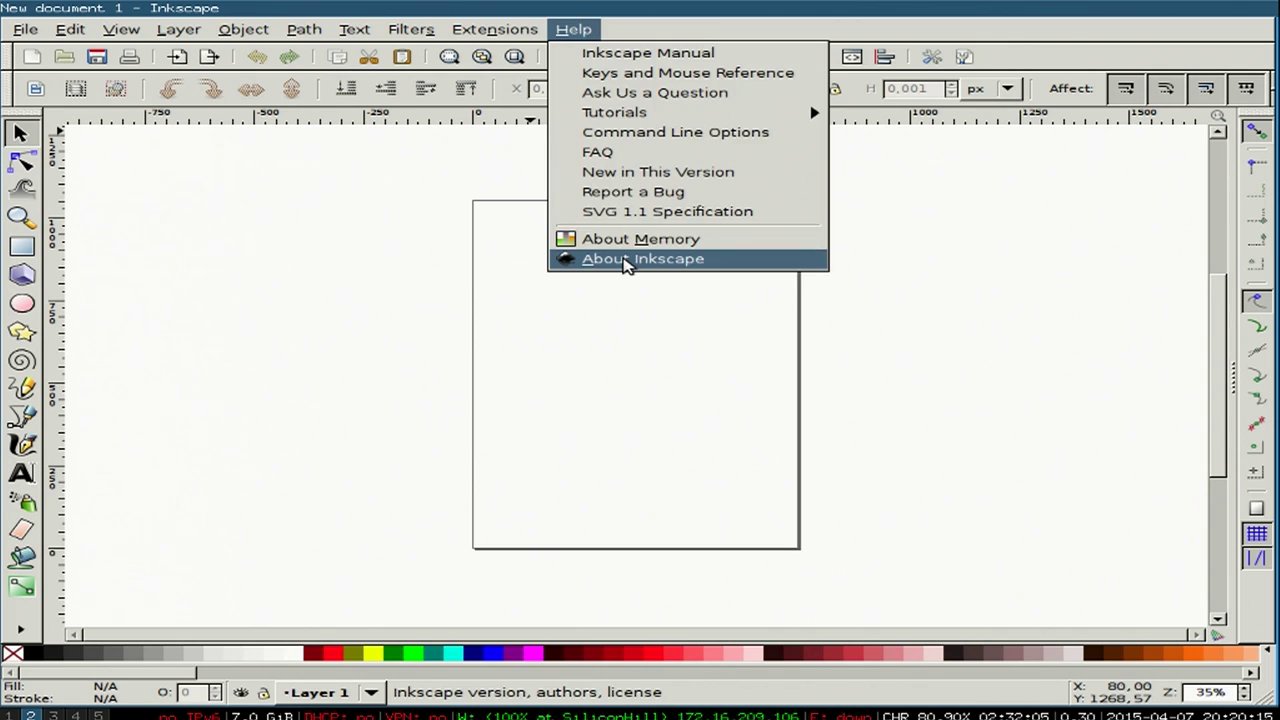
click(626, 262)
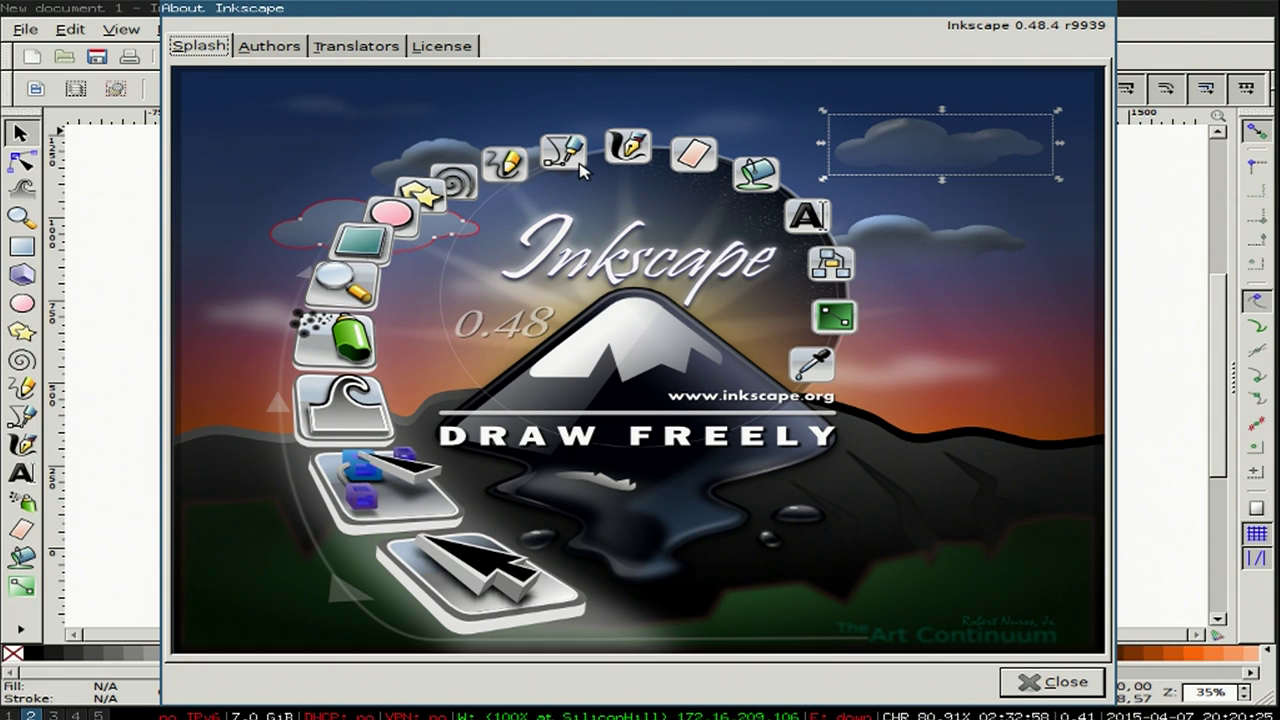
click(458, 46)
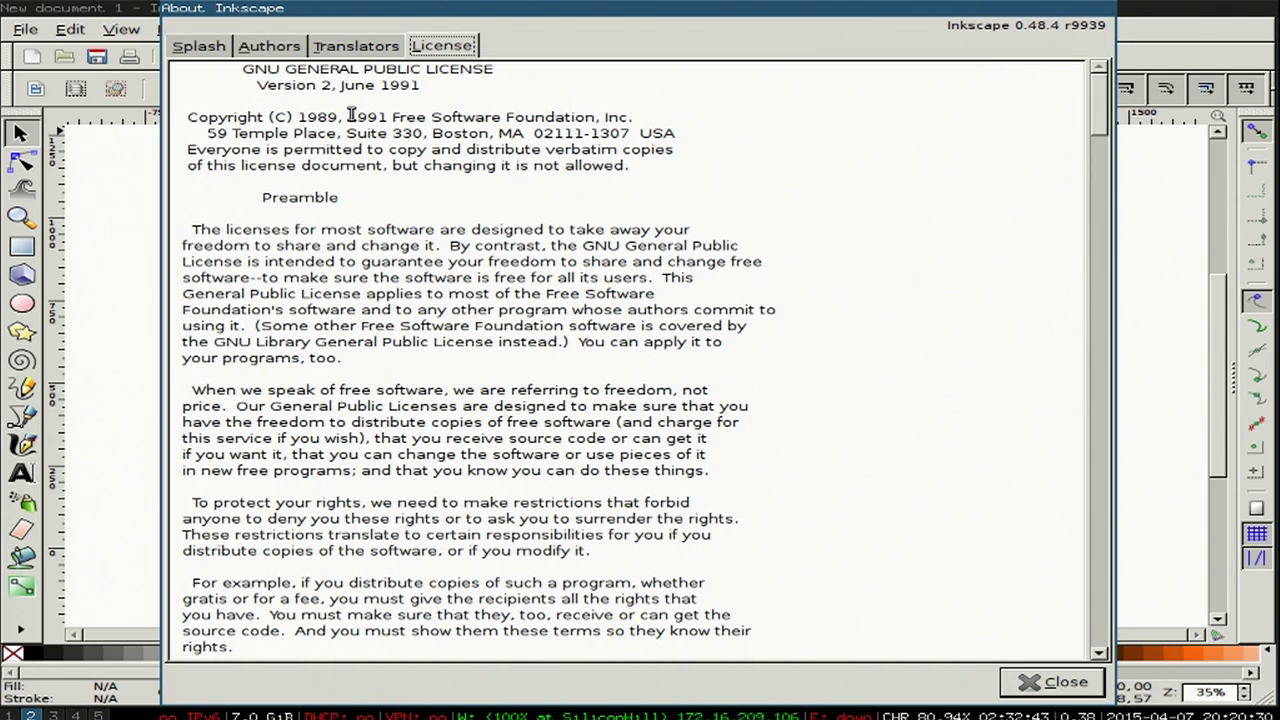
drag(242, 69, 521, 69)
click(525, 69)
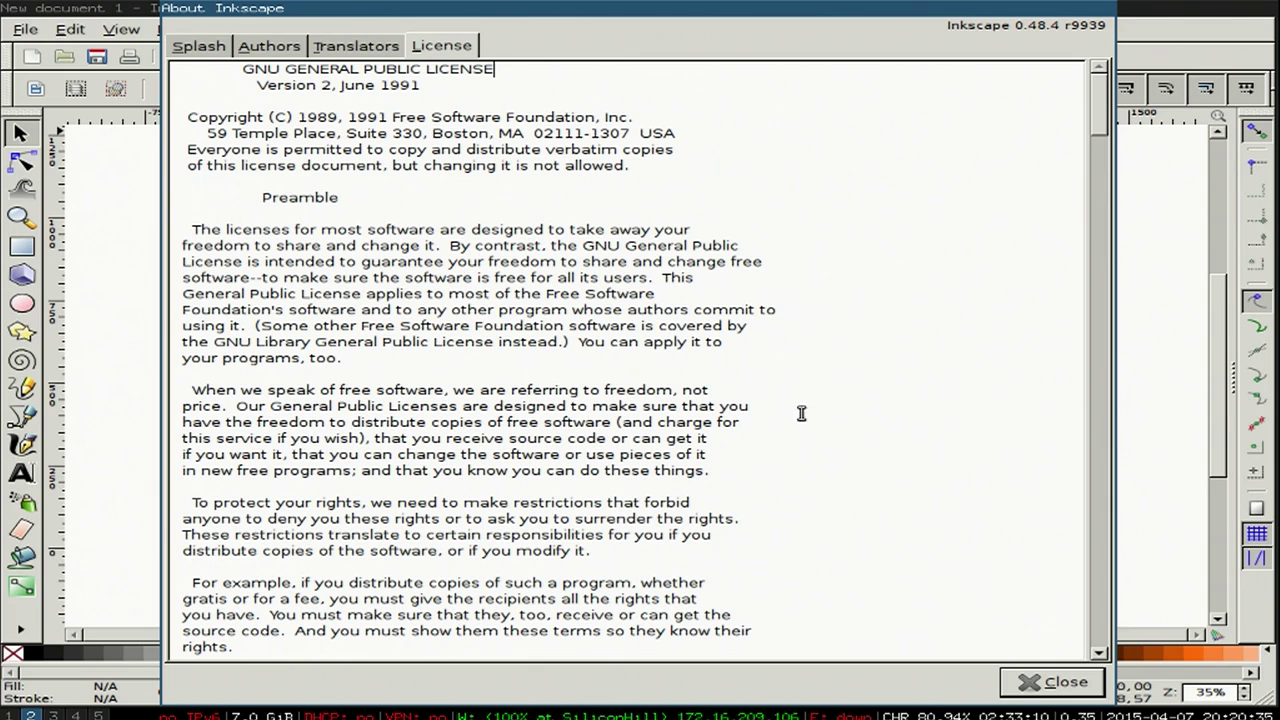
click(1055, 681)
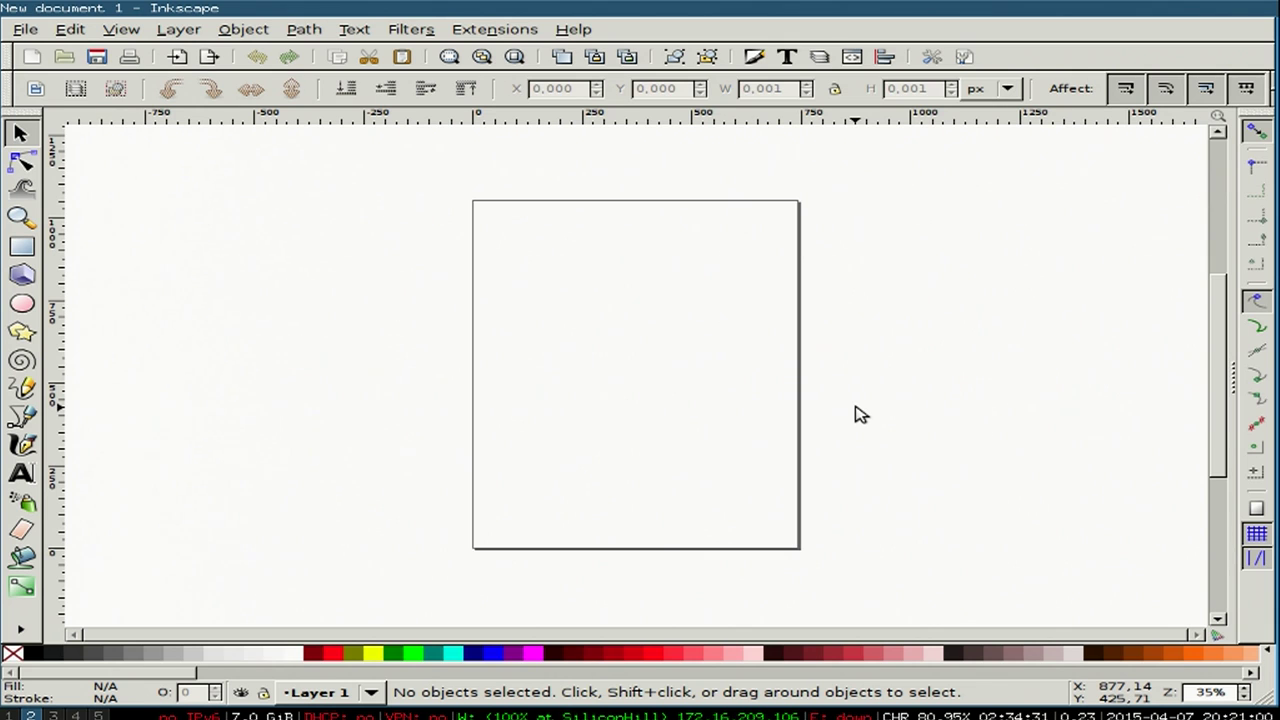
key(alt+Tab)
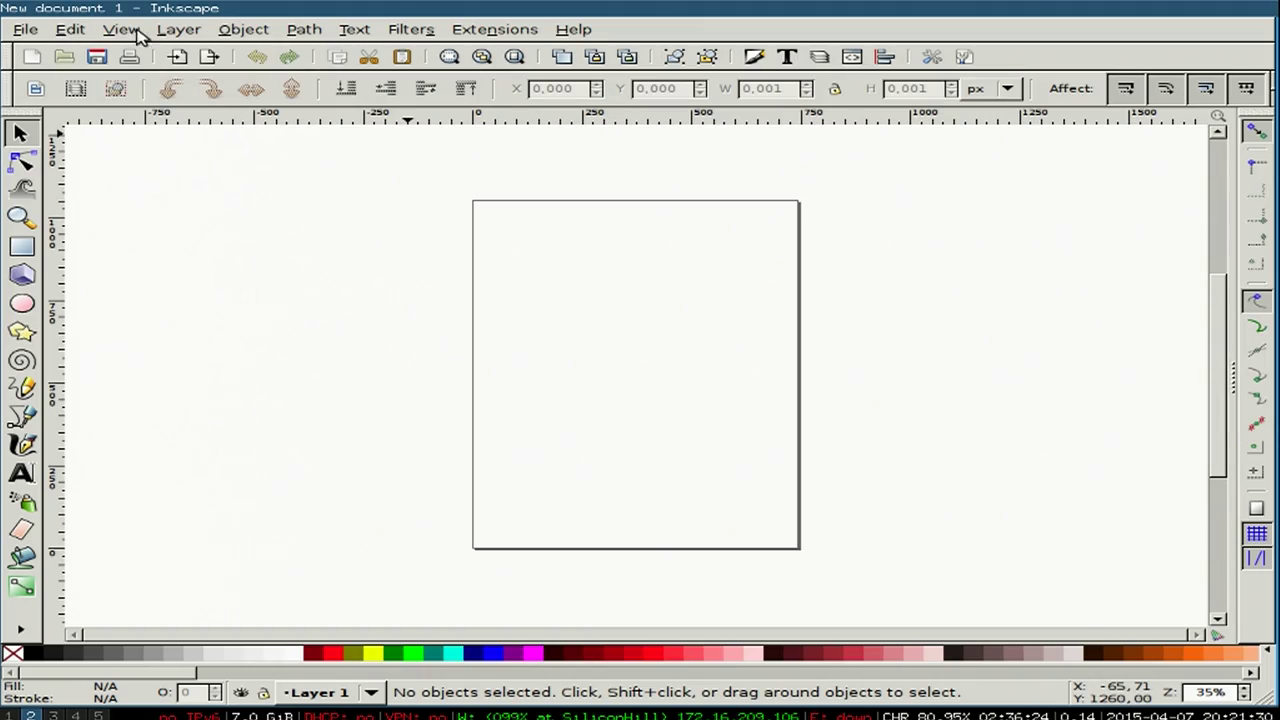
click(25, 34)
click(66, 34)
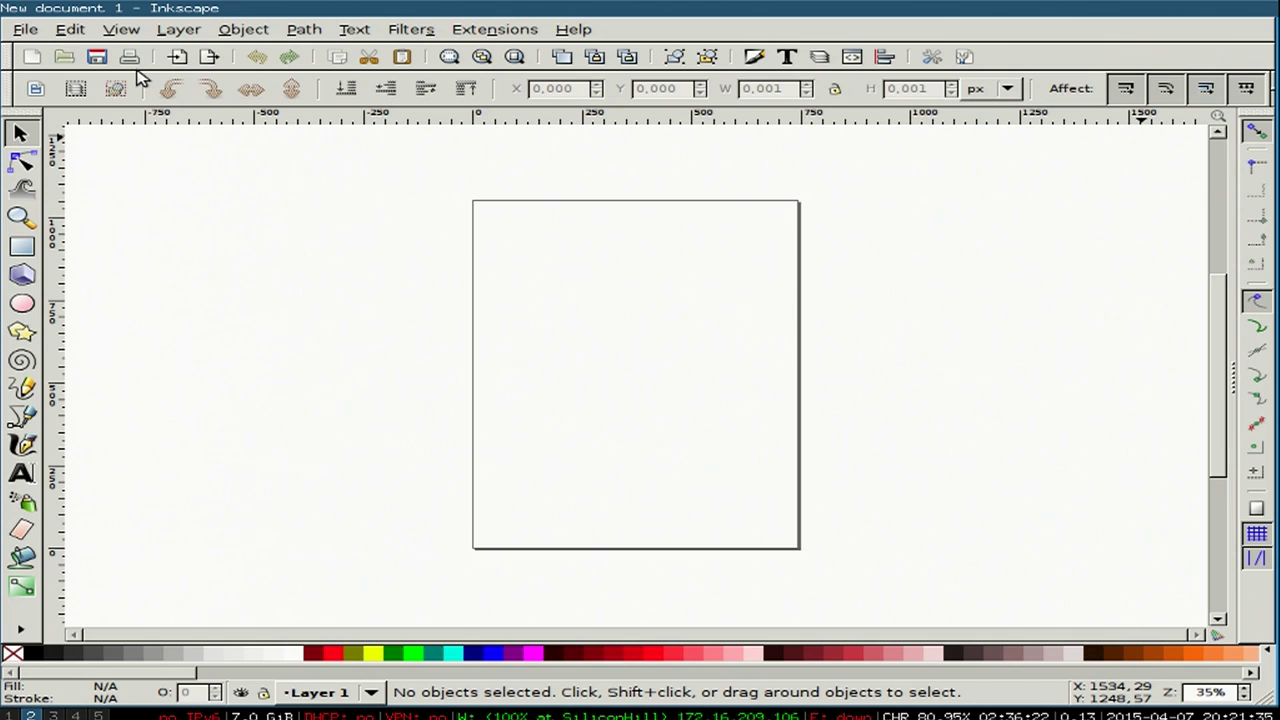
click(40, 33)
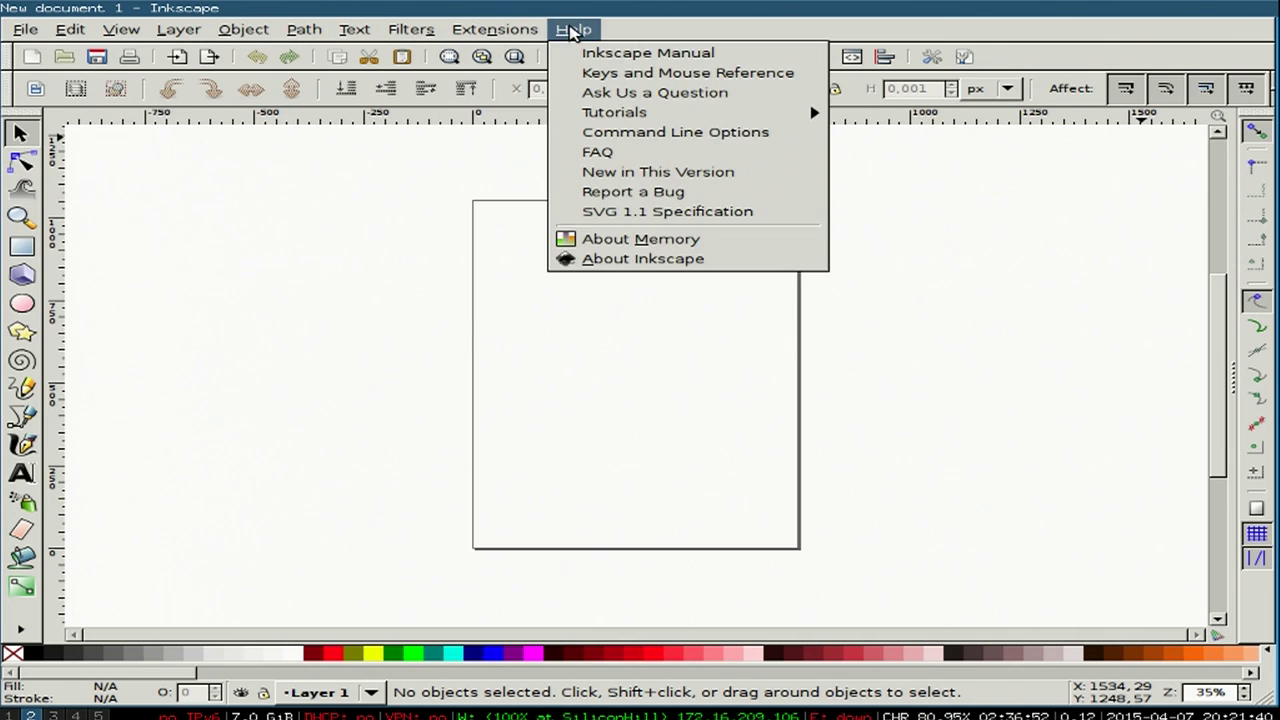
click(570, 31)
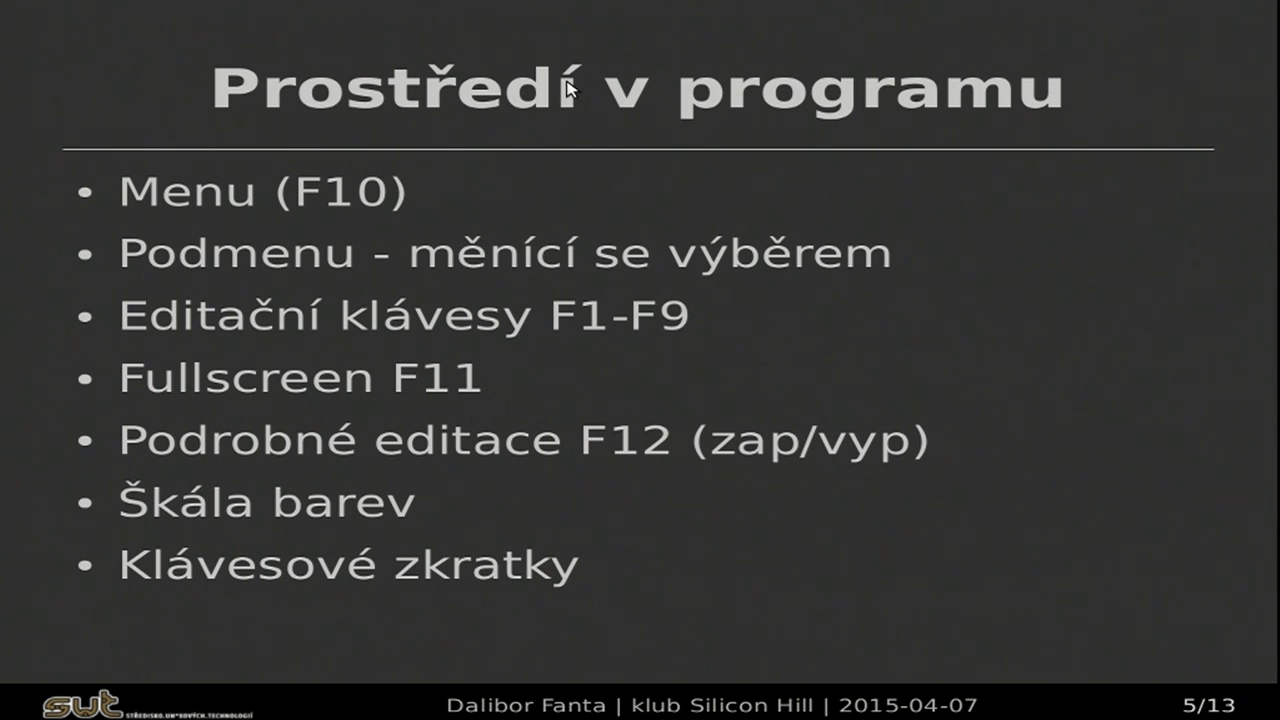
key(alt+Tab)
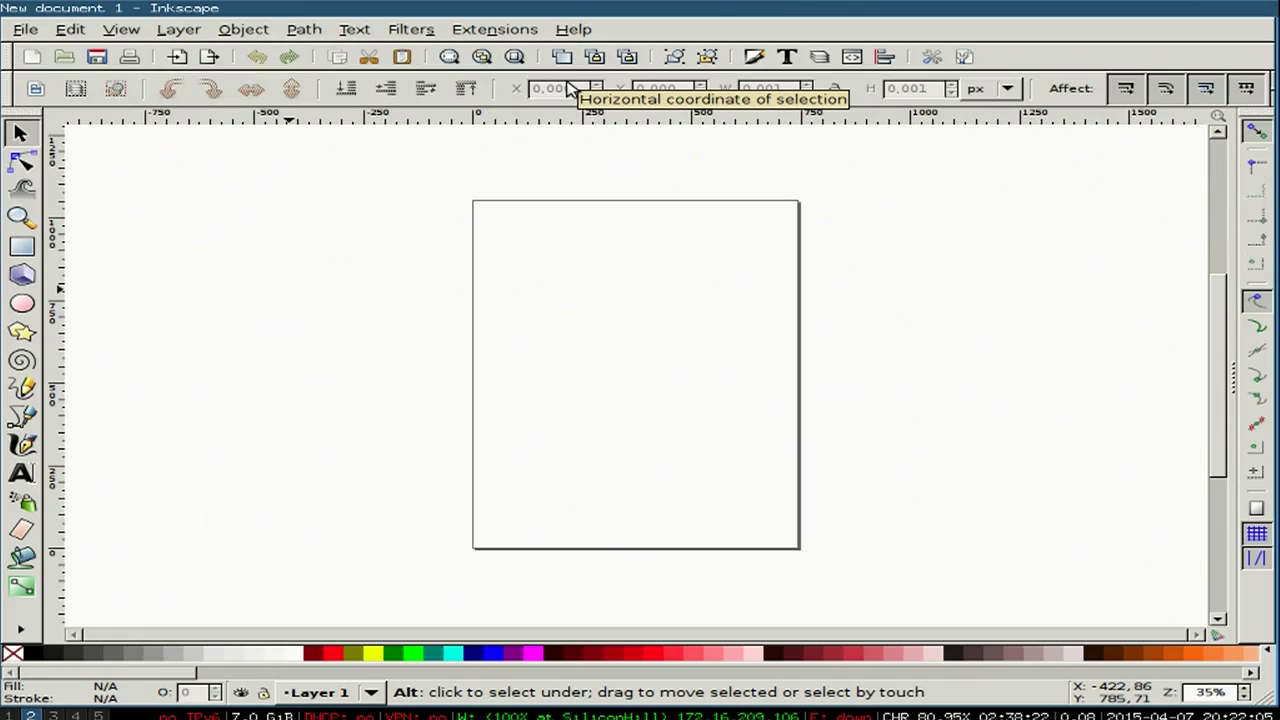
click(390, 253)
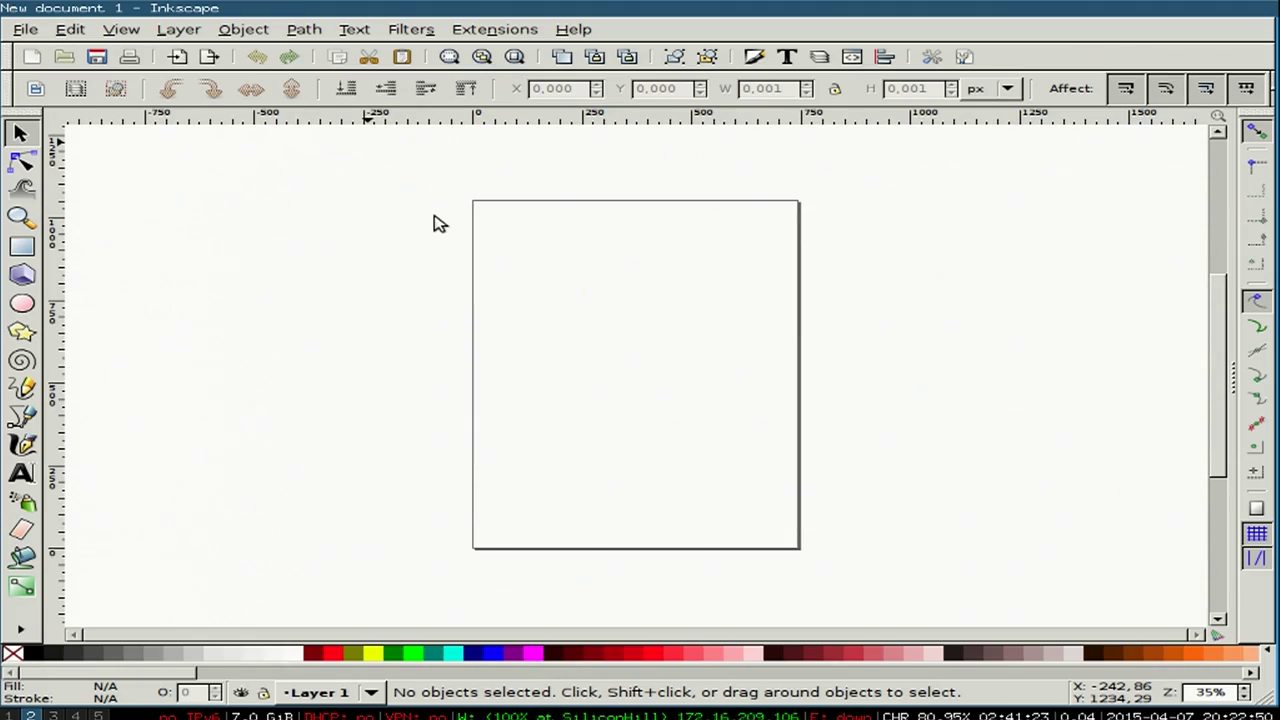
key(alt+f)
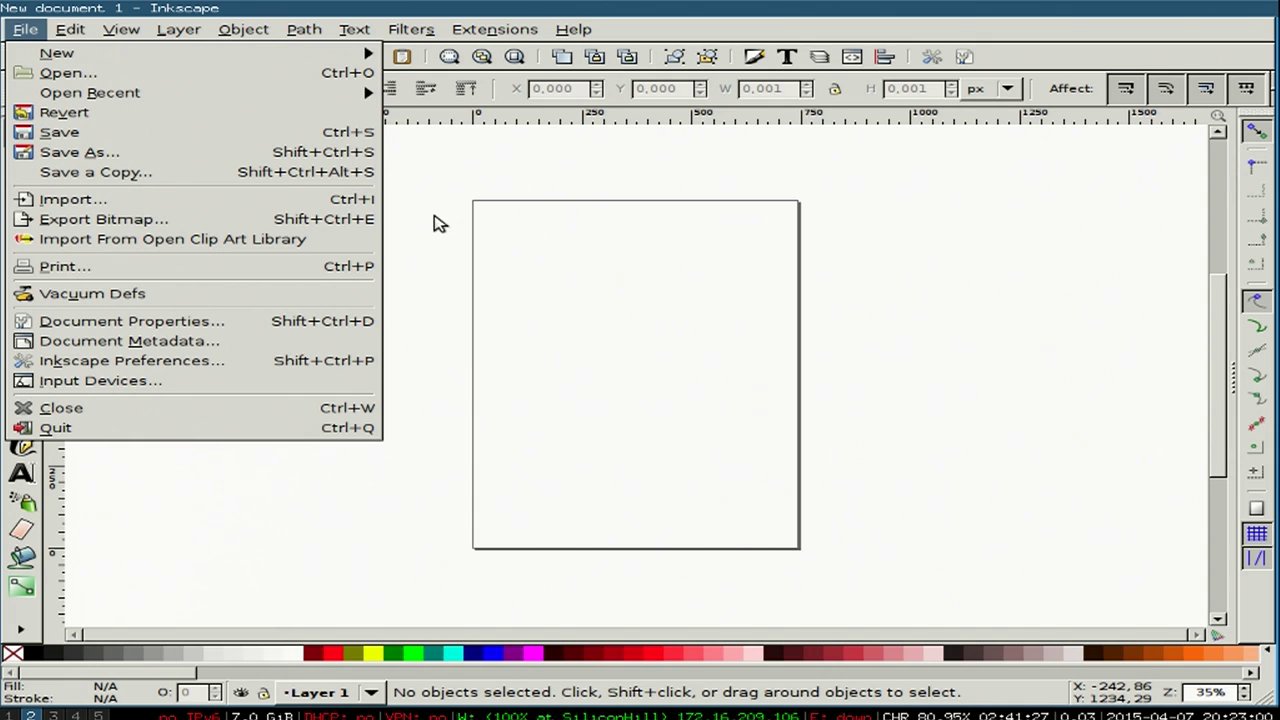
key(Right)
key(Right)
key(Right)
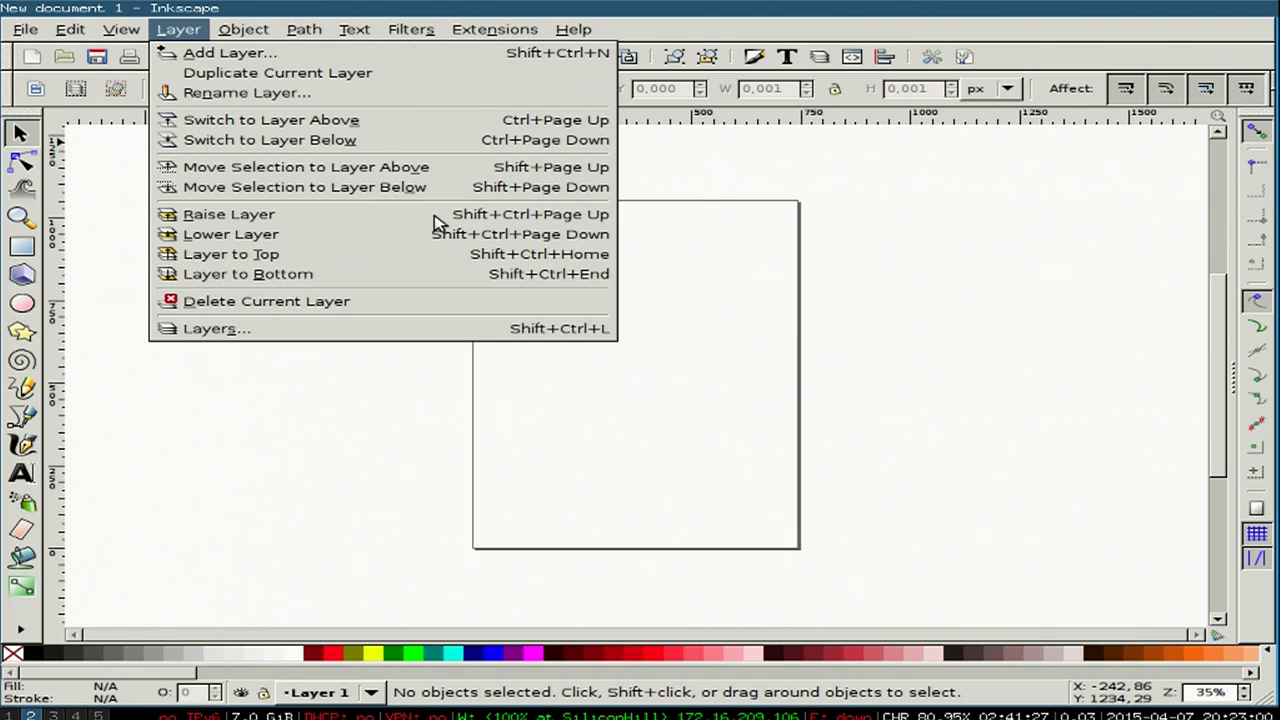
key(Right)
key(Right)
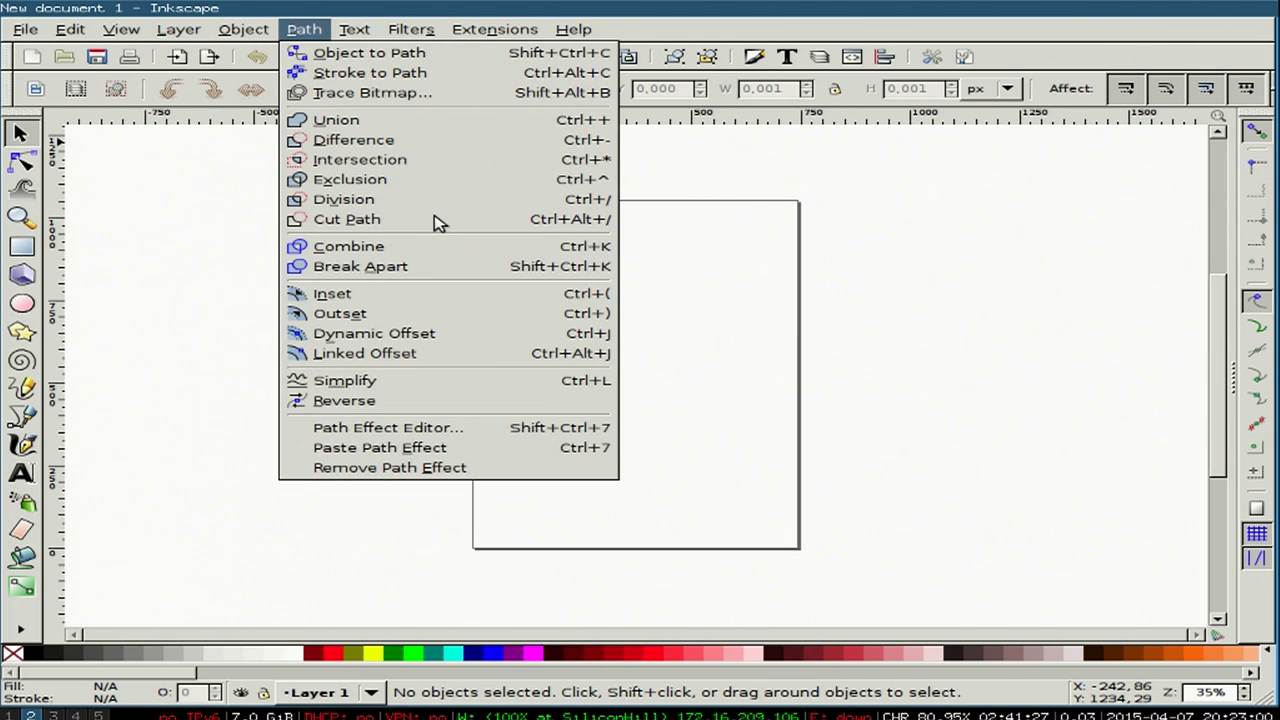
mouse_move(304, 29)
click(180, 30)
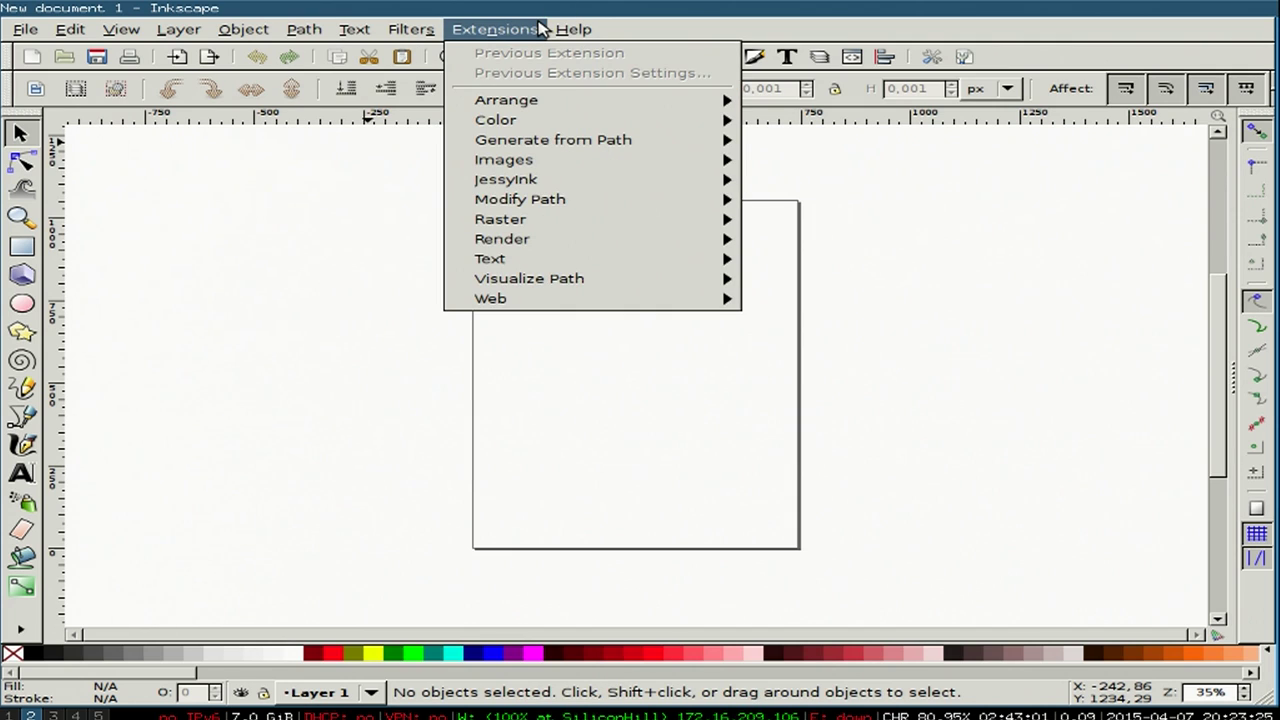
click(410, 29)
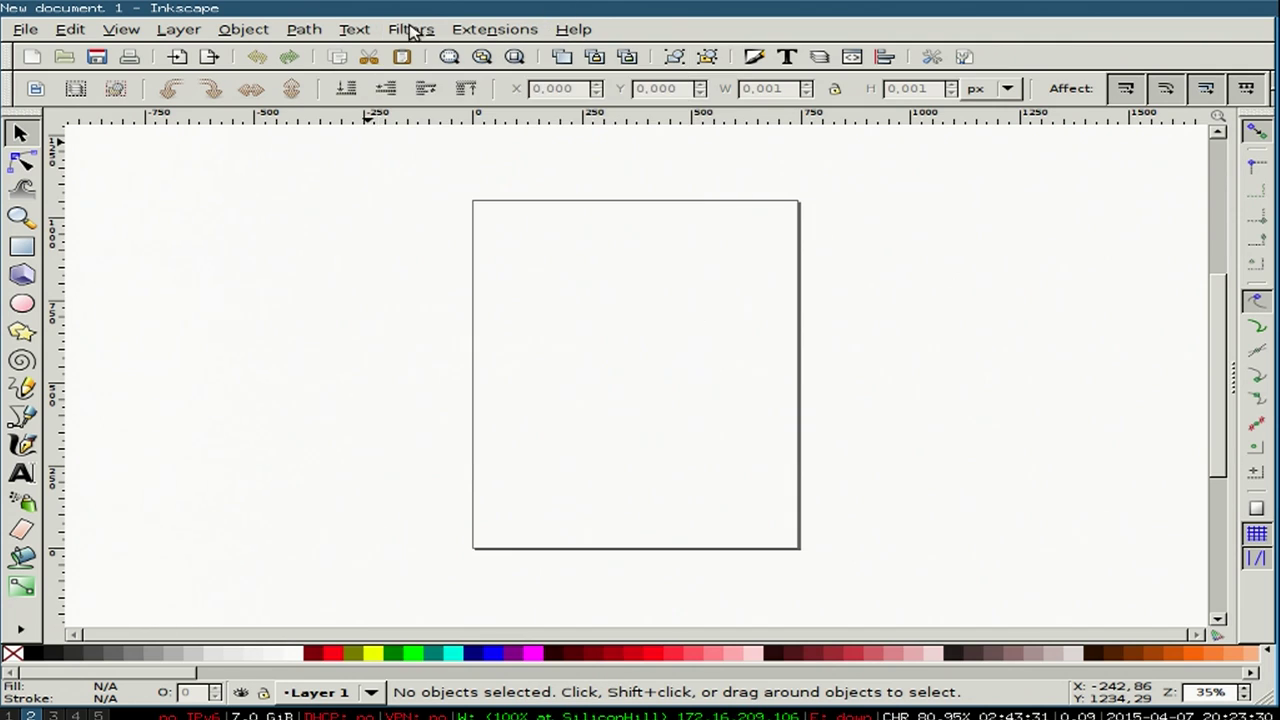
key(alt)
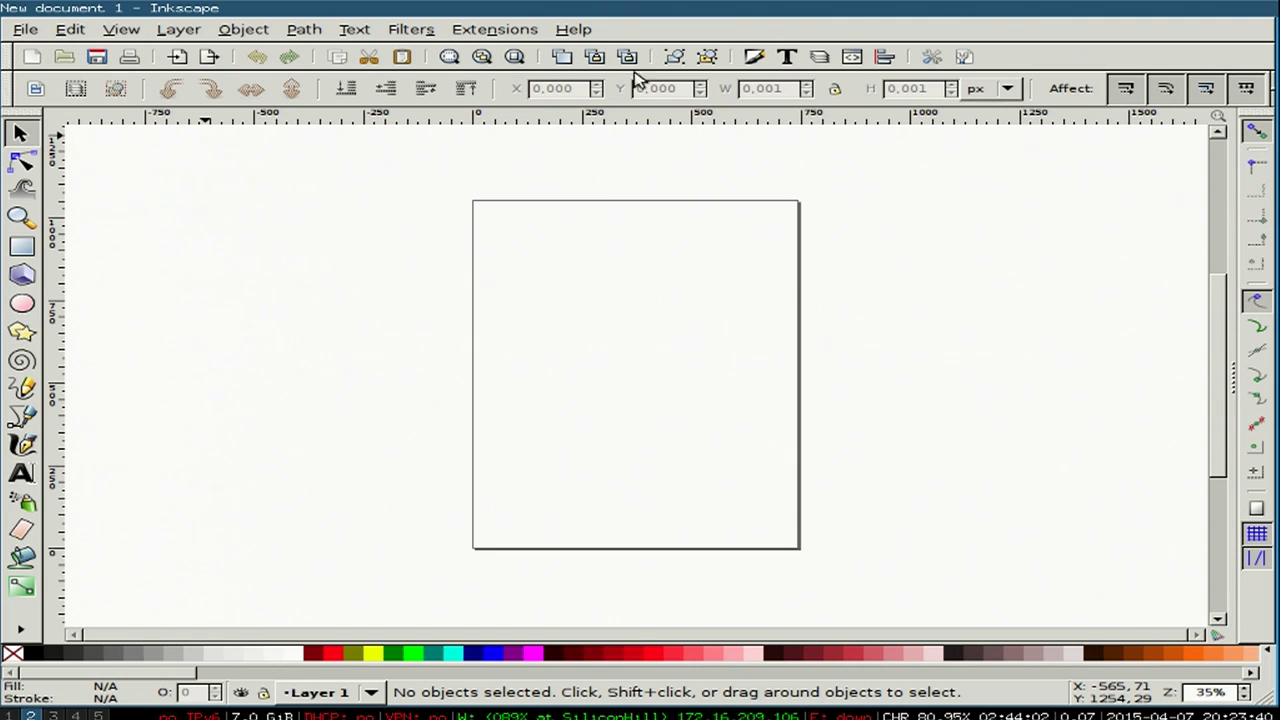
click(65, 59)
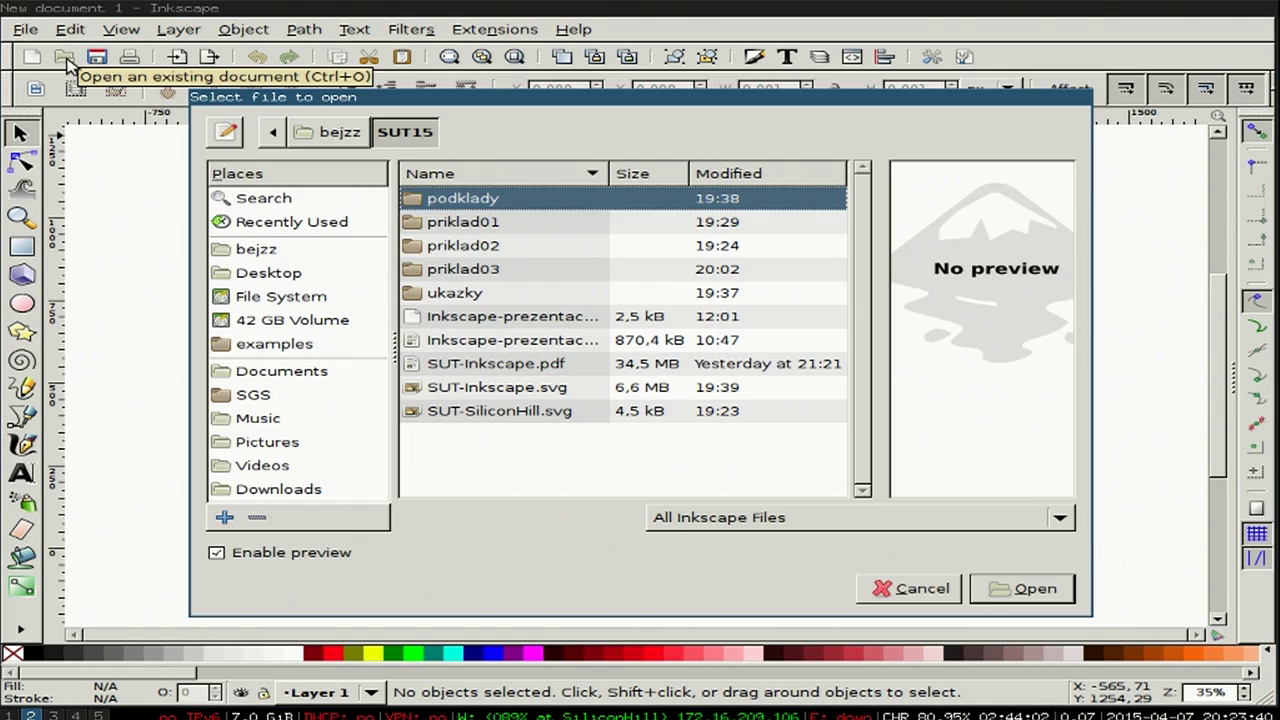
key(Escape)
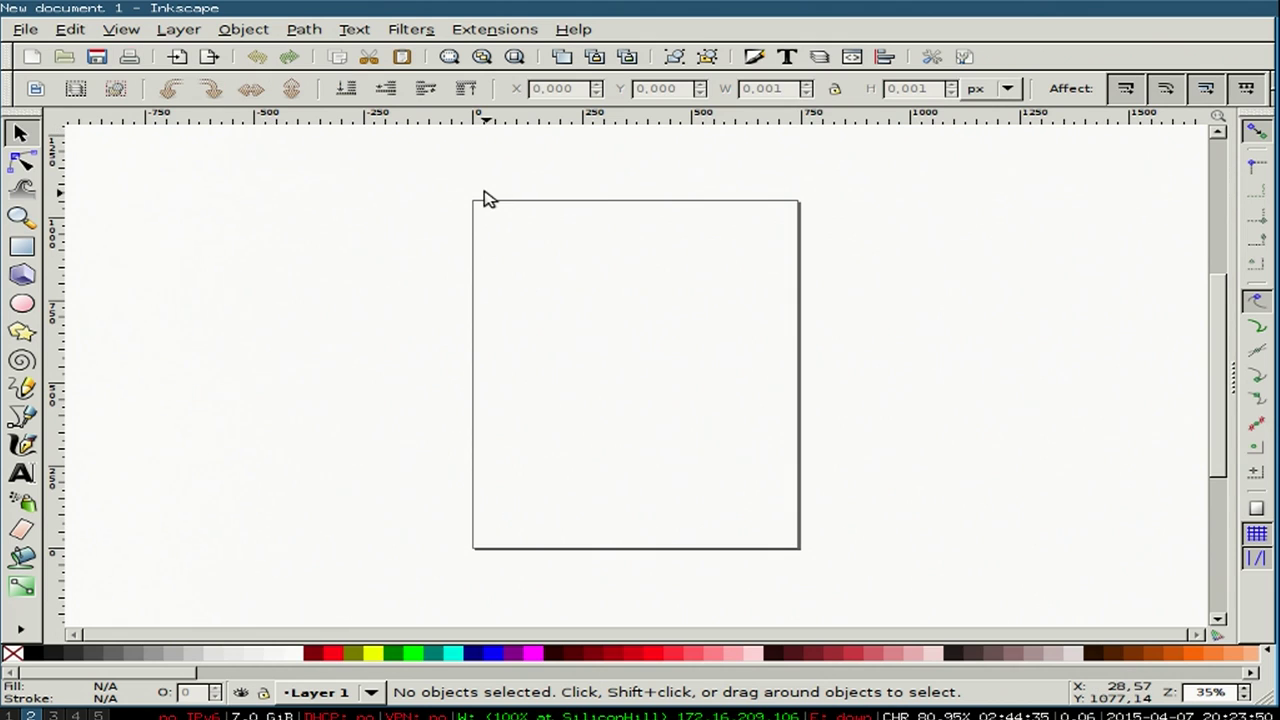
Try the Node, Rectangle, Ellipse and Bezier tools in turn
scroll(520, 238, right, 1)
scroll(515, 234, right, 1)
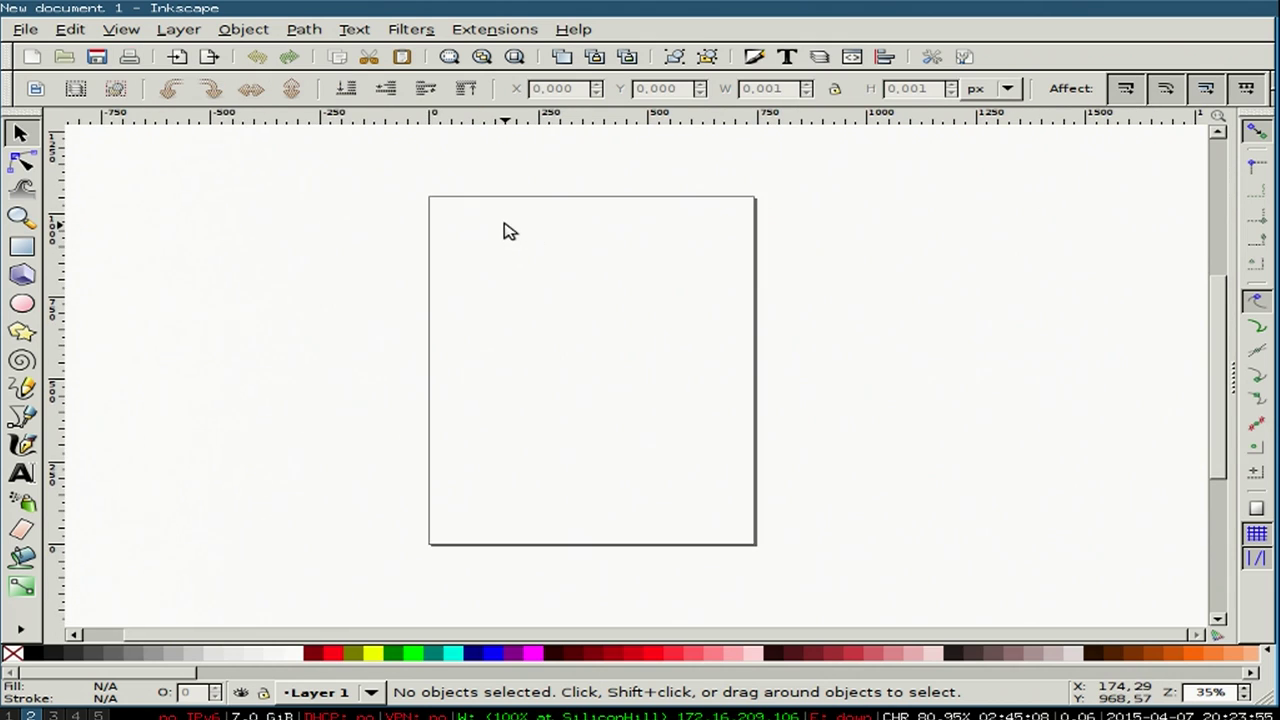
scroll(515, 250, left, 1)
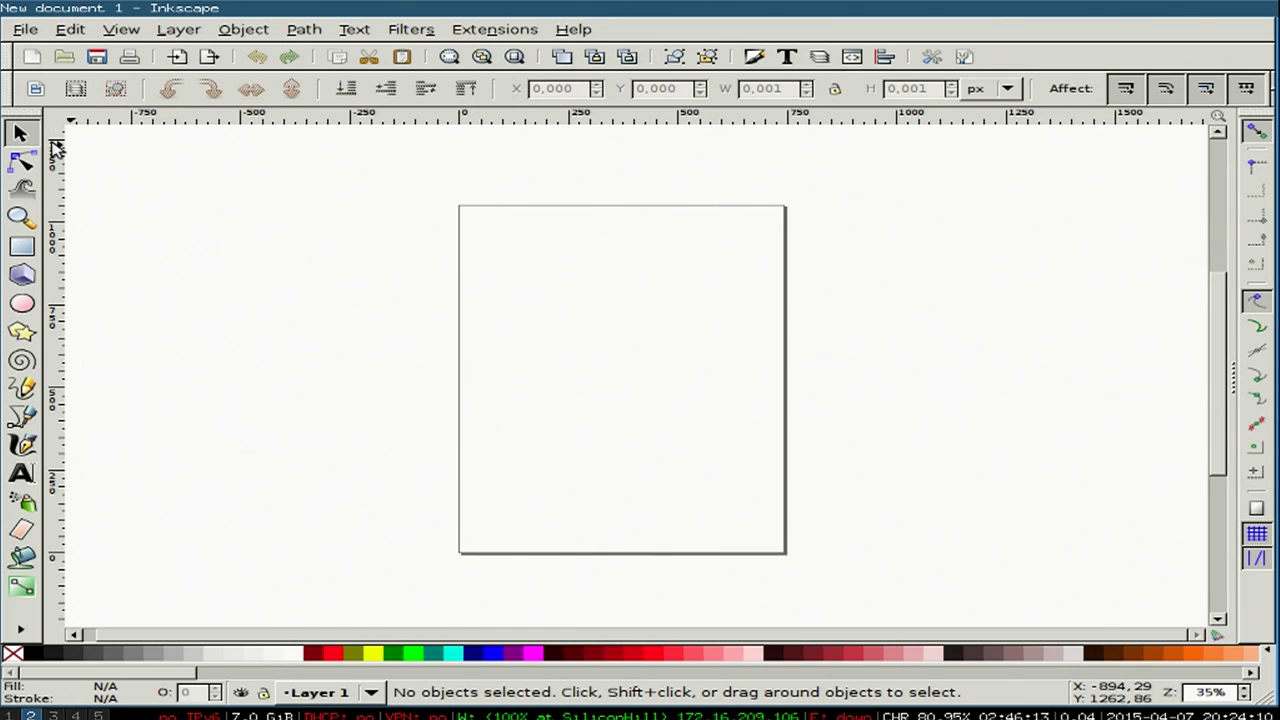
click(24, 160)
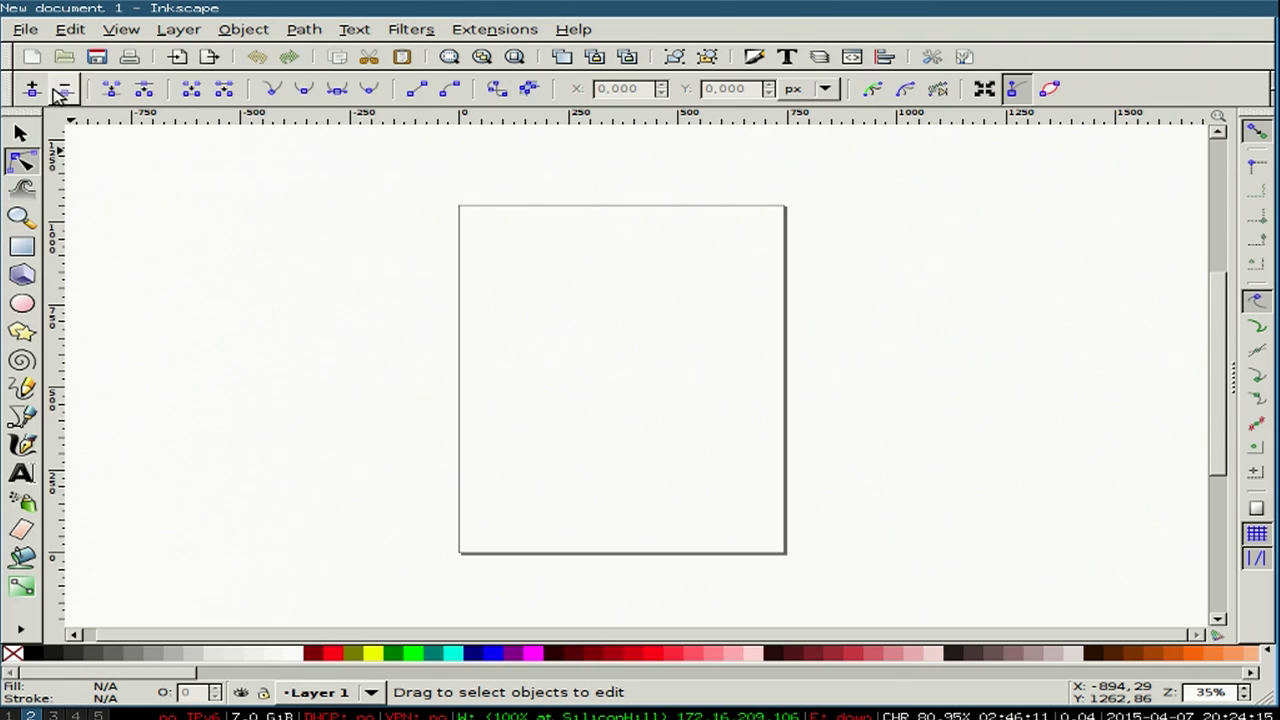
click(22, 247)
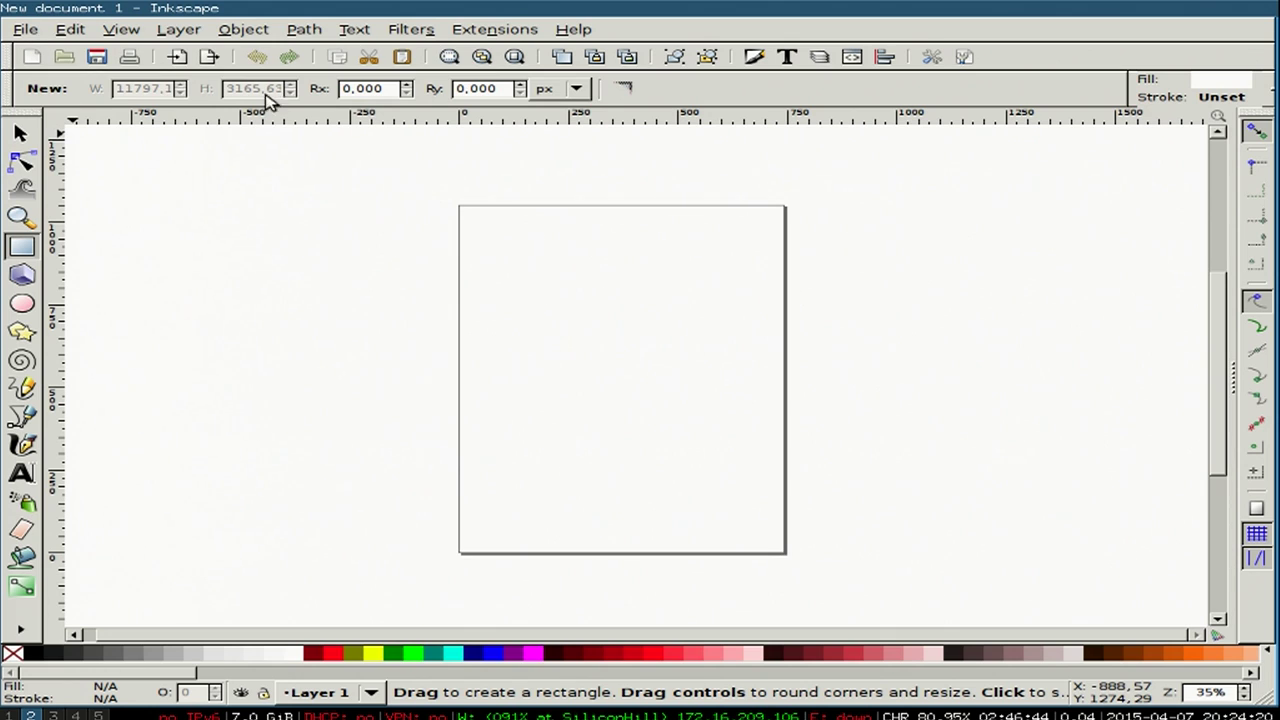
click(20, 305)
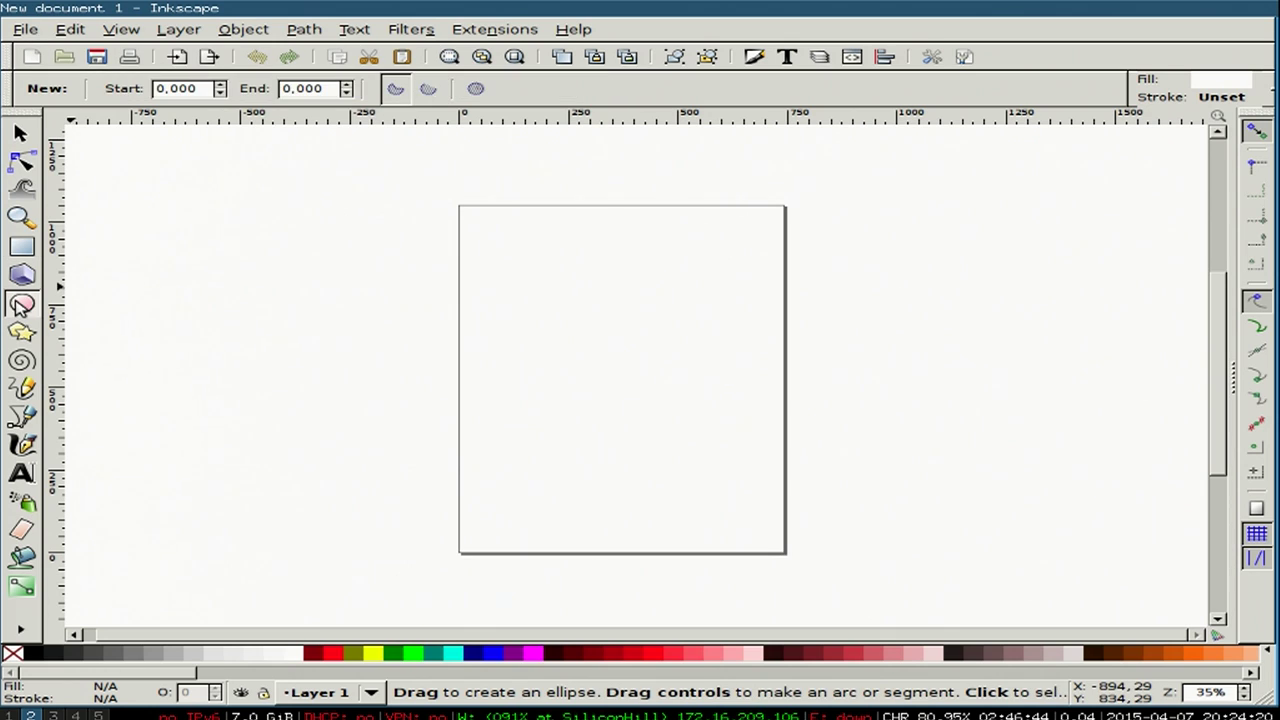
click(15, 417)
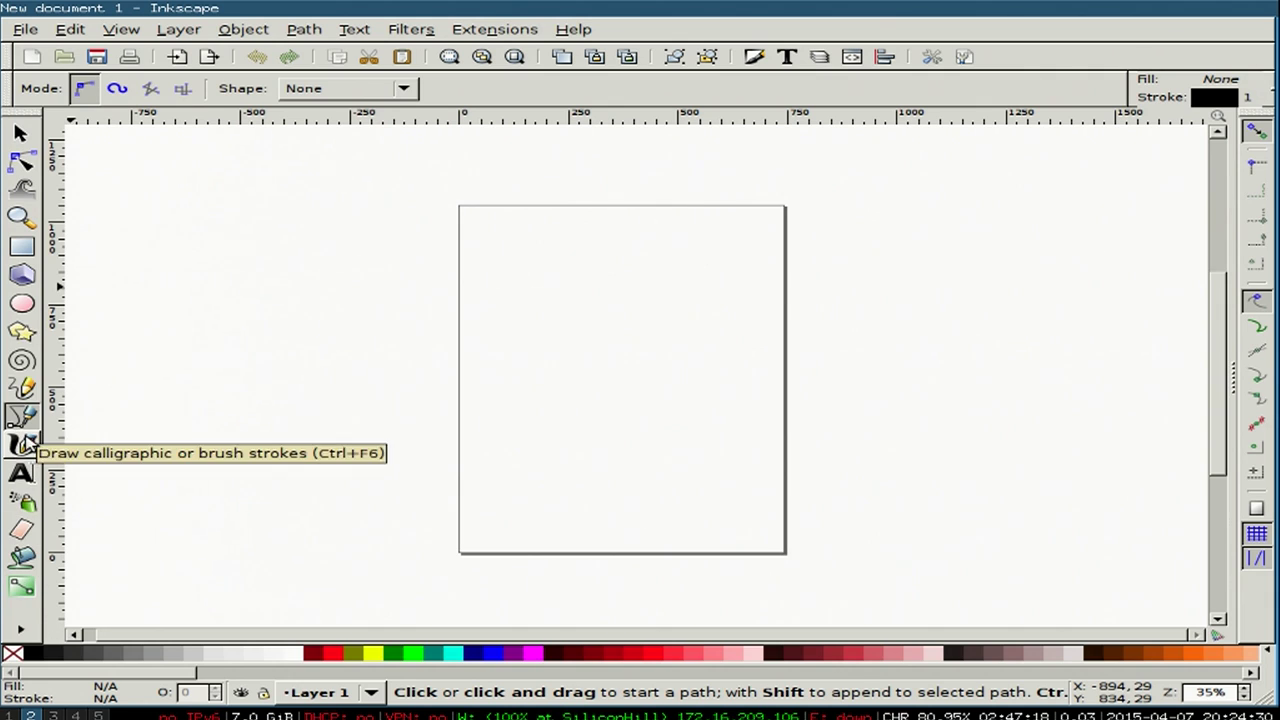
Activate the Text tool, browse the font family list, and toggle Bold
click(20, 478)
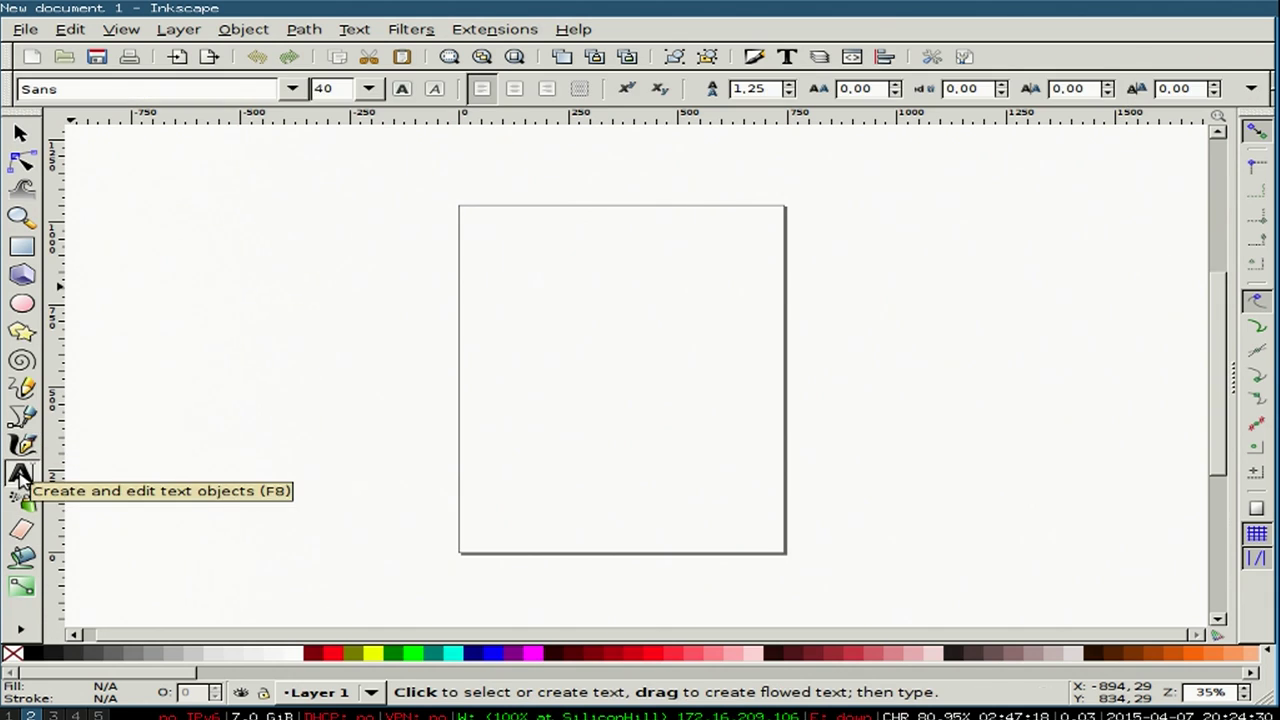
click(293, 89)
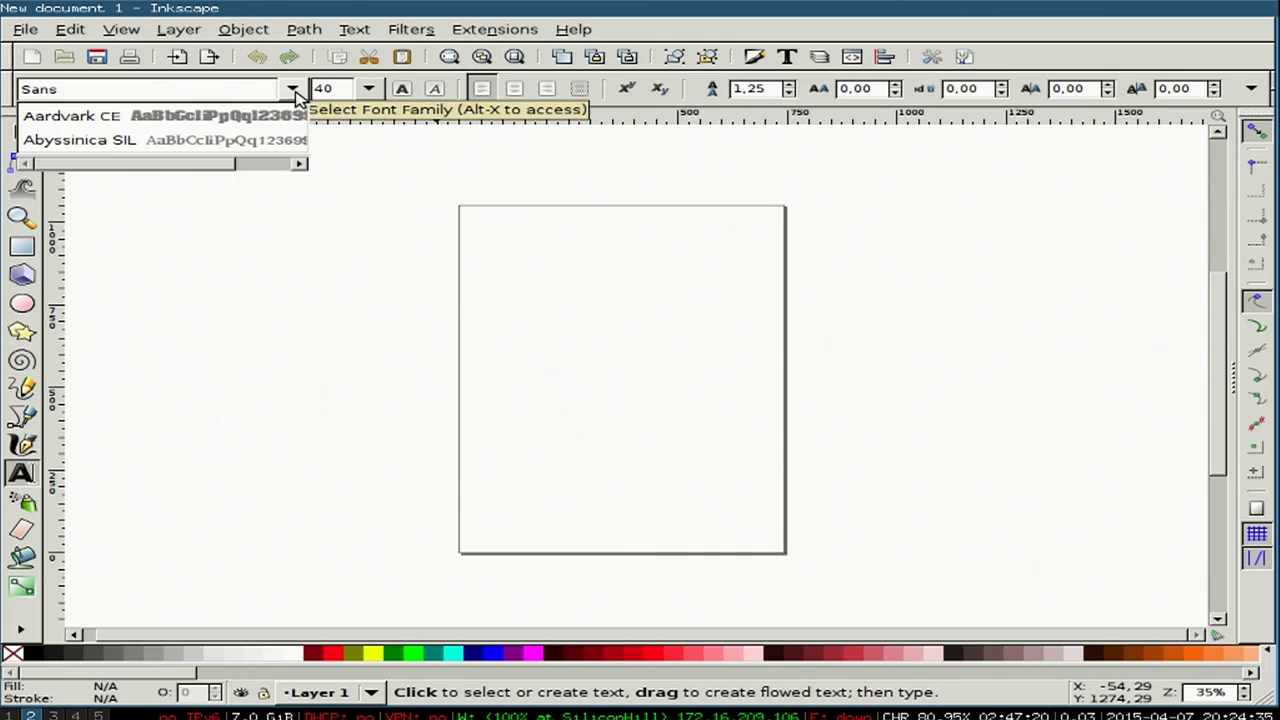
click(293, 89)
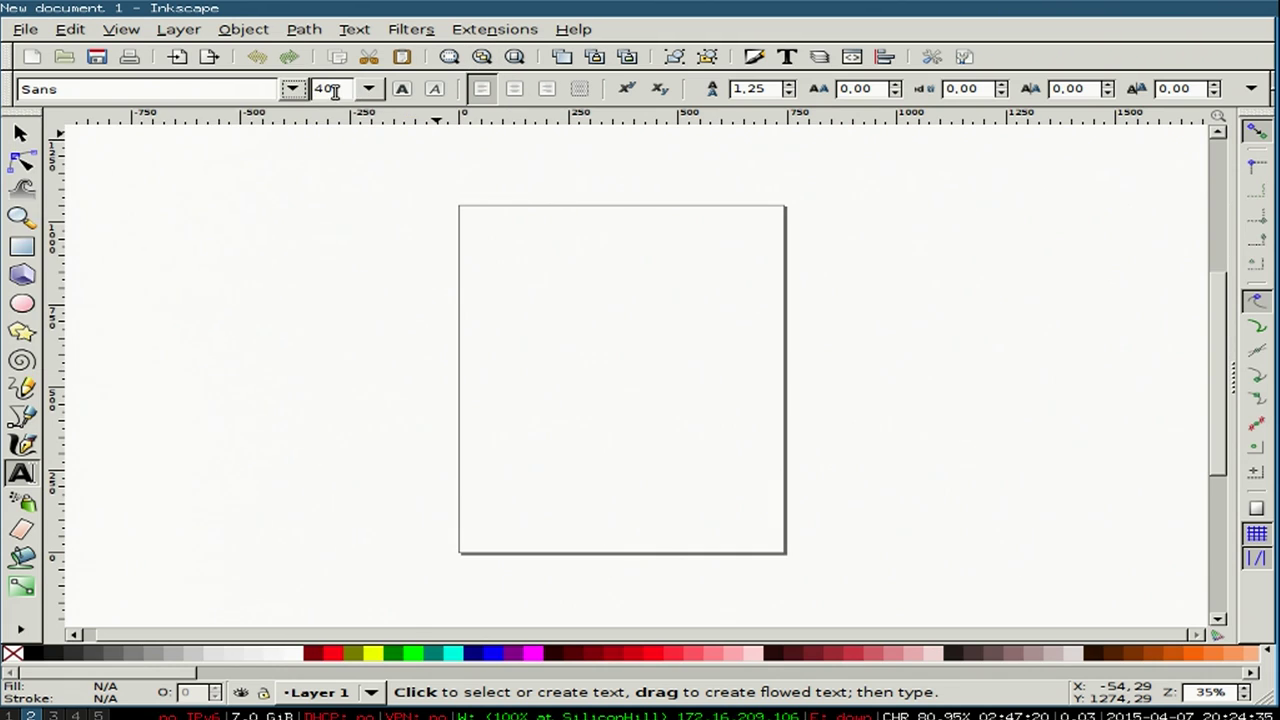
click(408, 90)
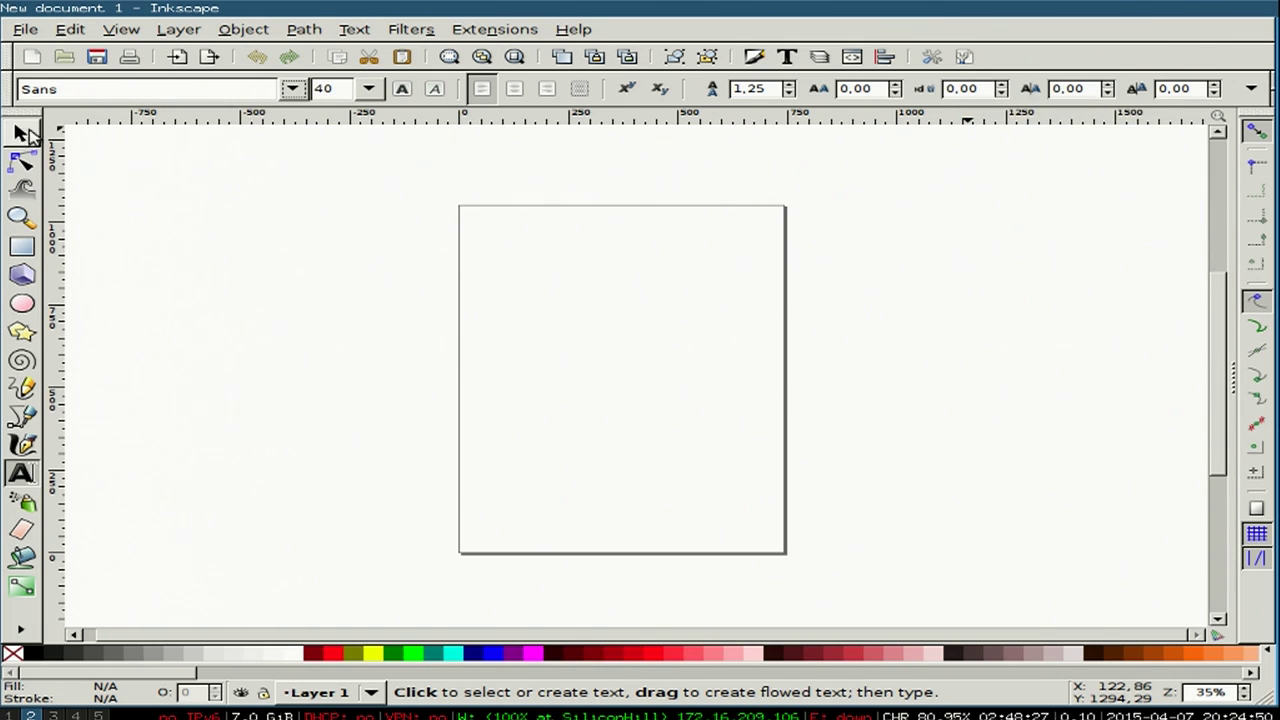
Switch to the Selector tool, then try the Ellipse tool
click(22, 133)
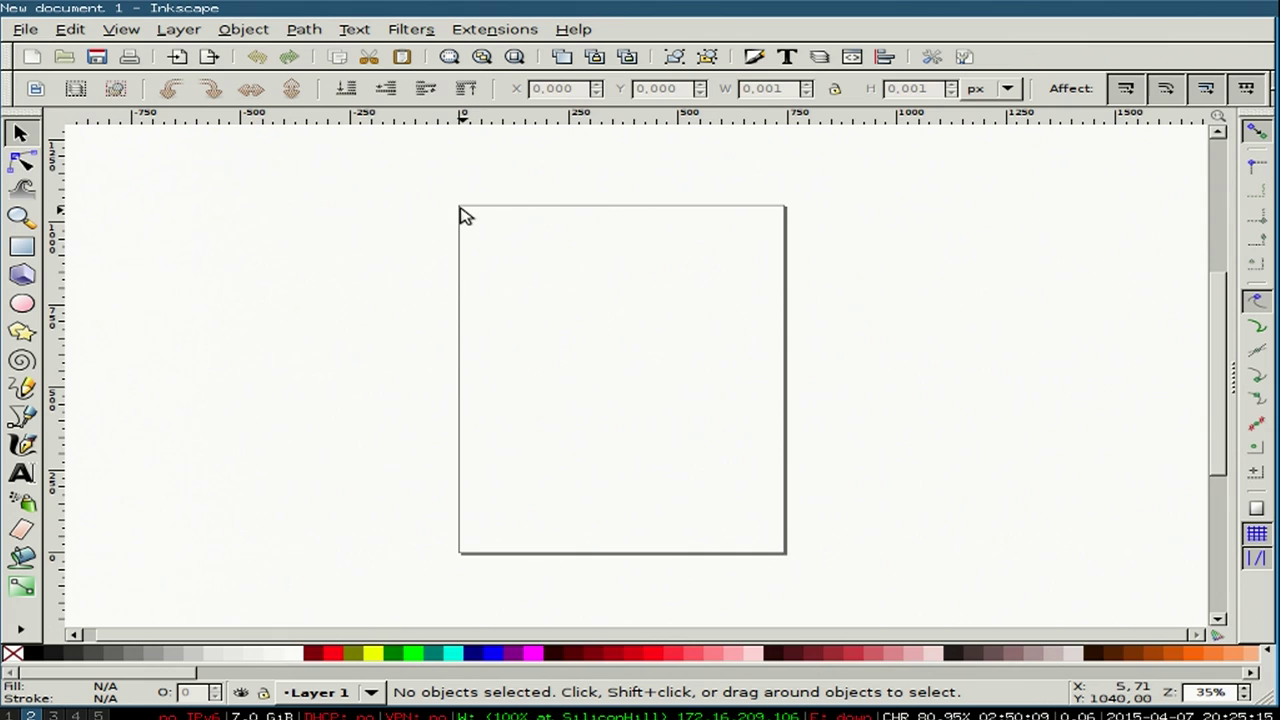
click(22, 304)
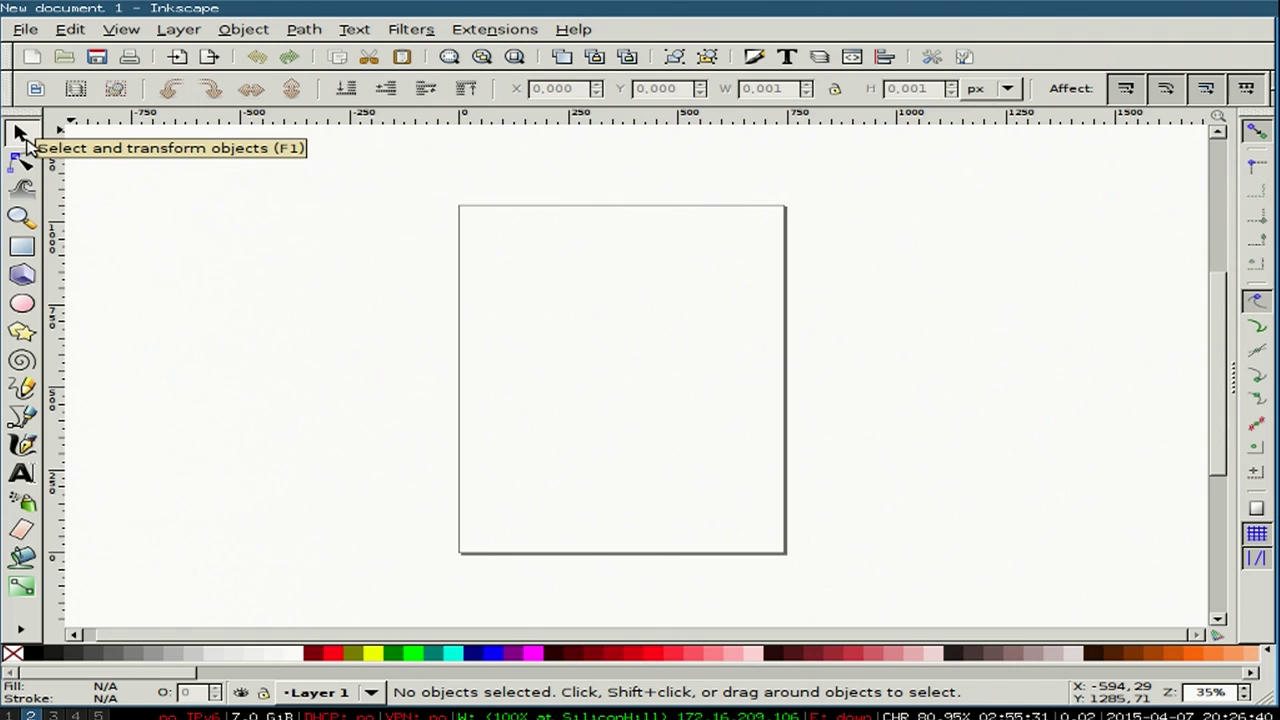
Step through the F2–F7 tool shortcuts to the Dropper and reveal the hidden tools
key(F2)
key(F3)
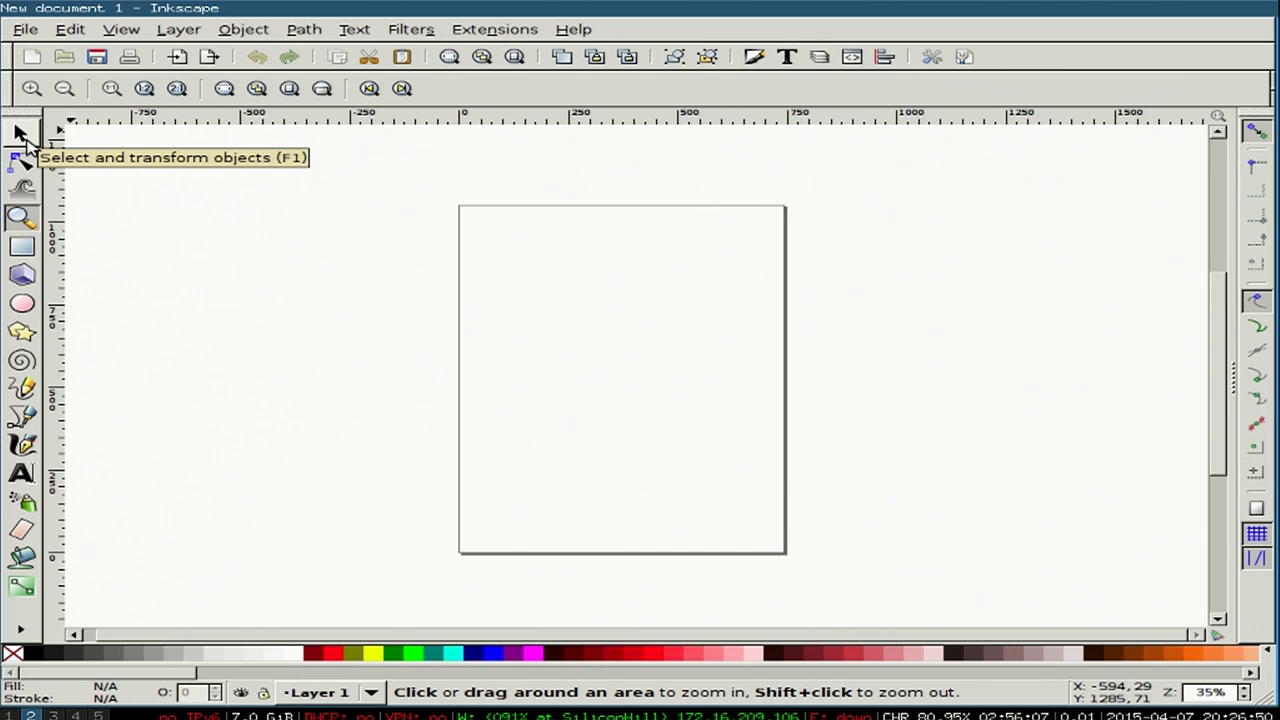
key(F4)
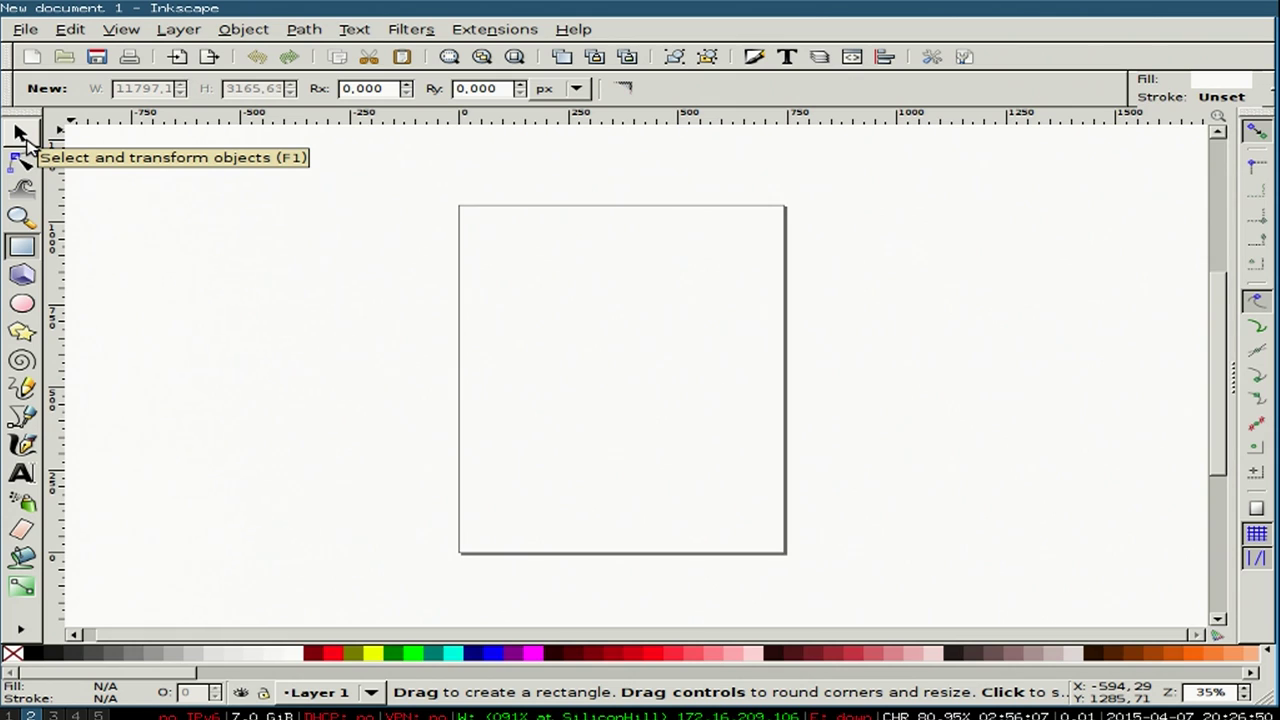
key(F5)
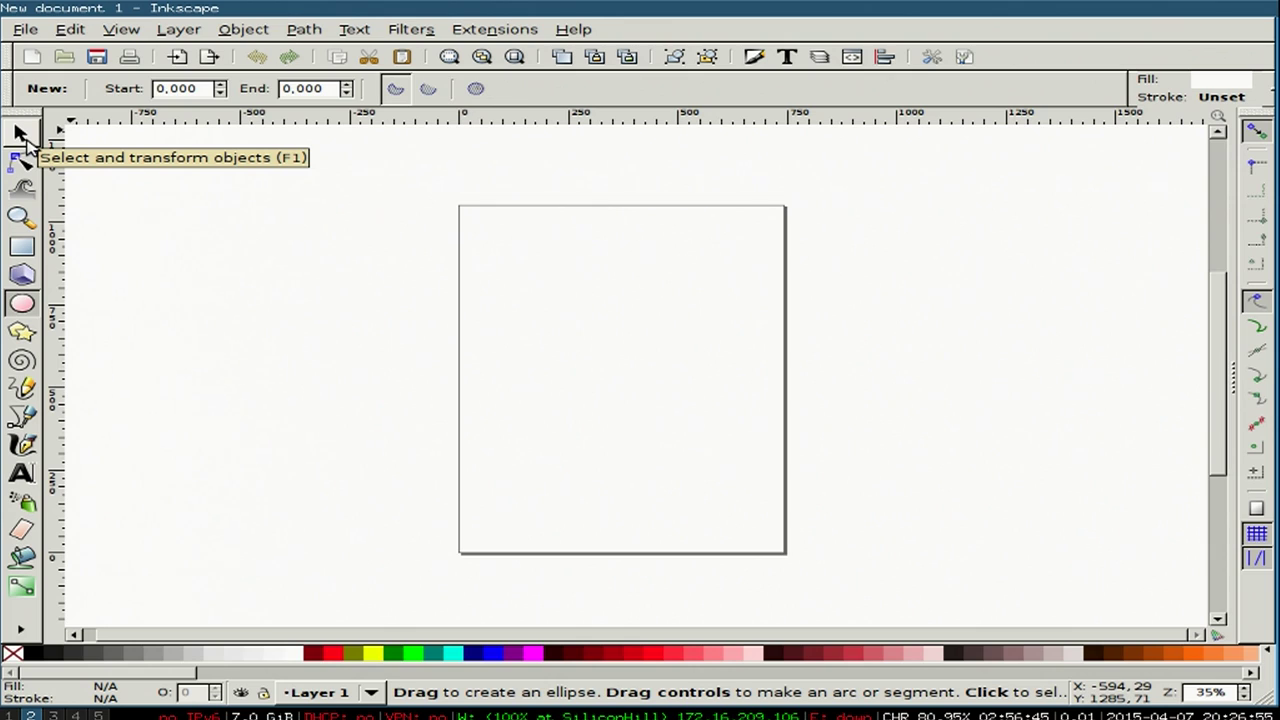
key(F6)
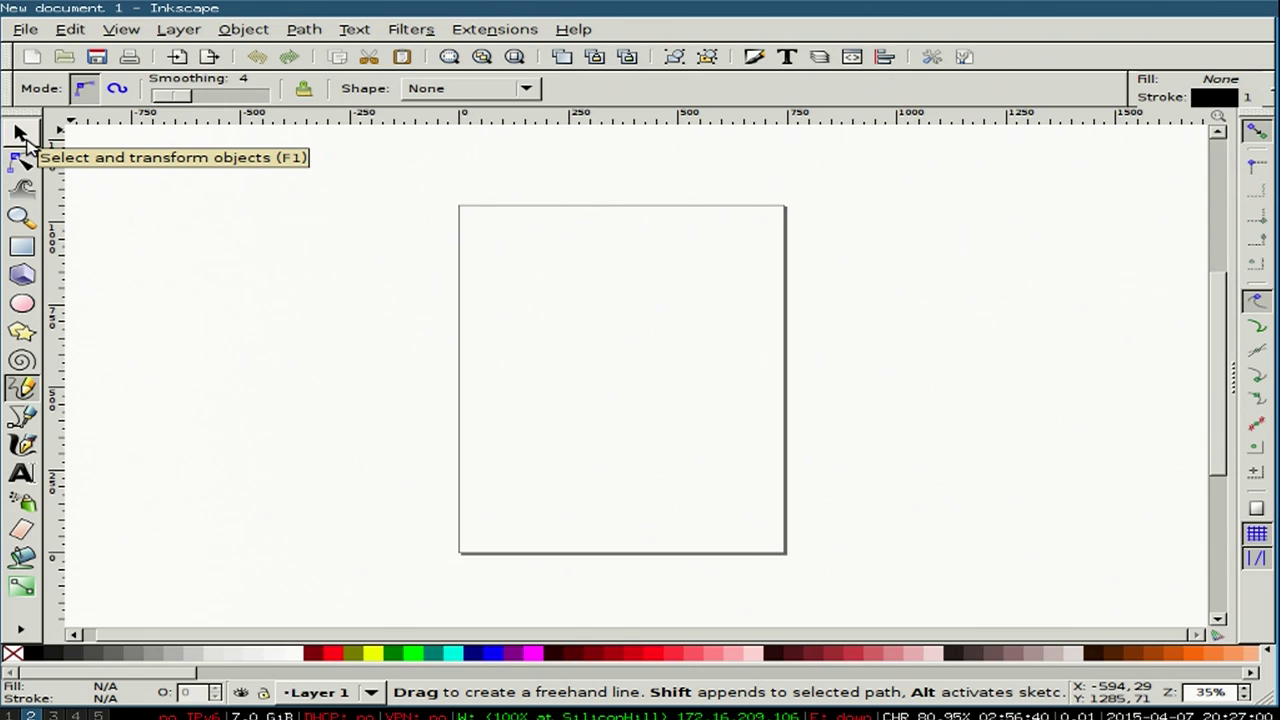
key(F7)
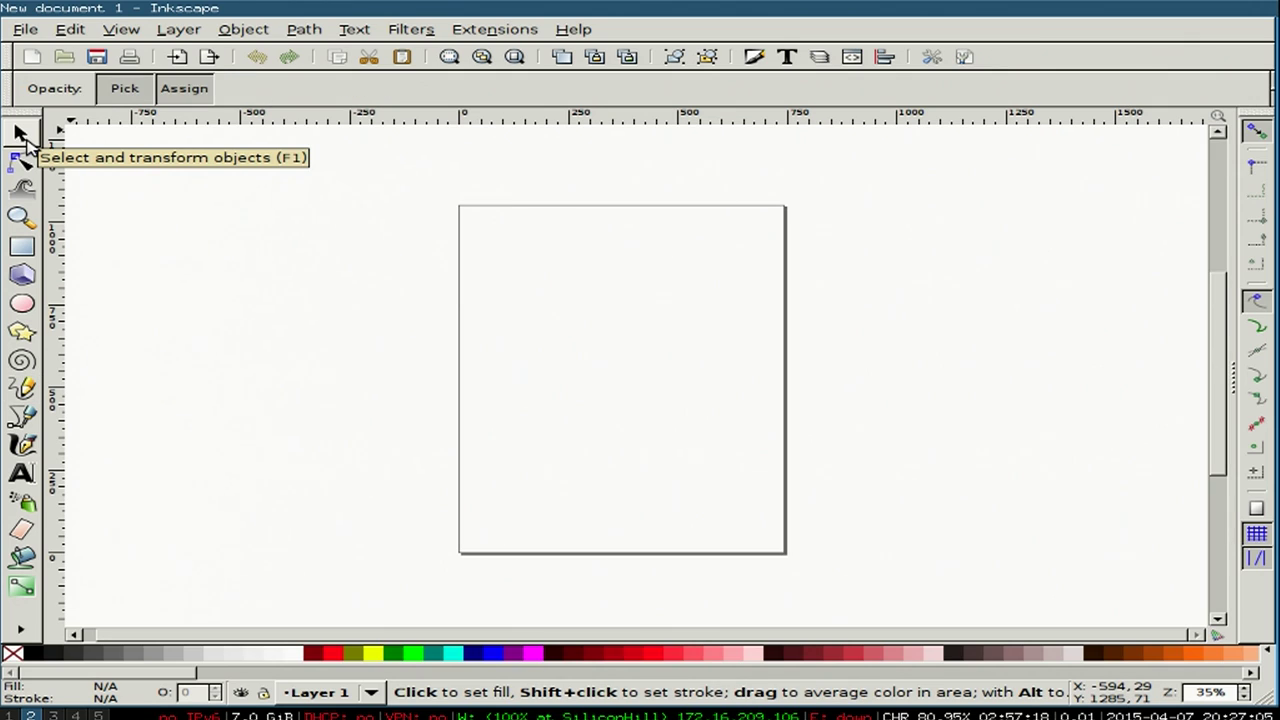
click(20, 629)
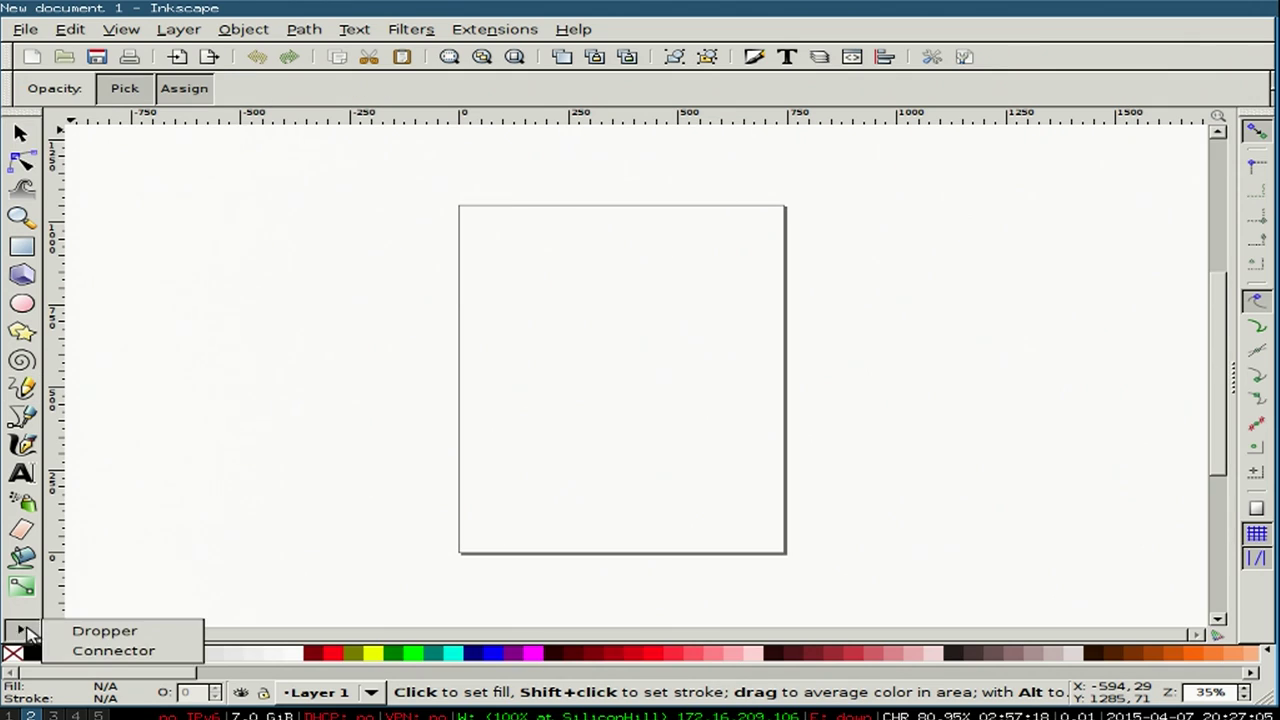
Tear the toolbox off into a floating window beside the drawing and enlarge it
click(26, 628)
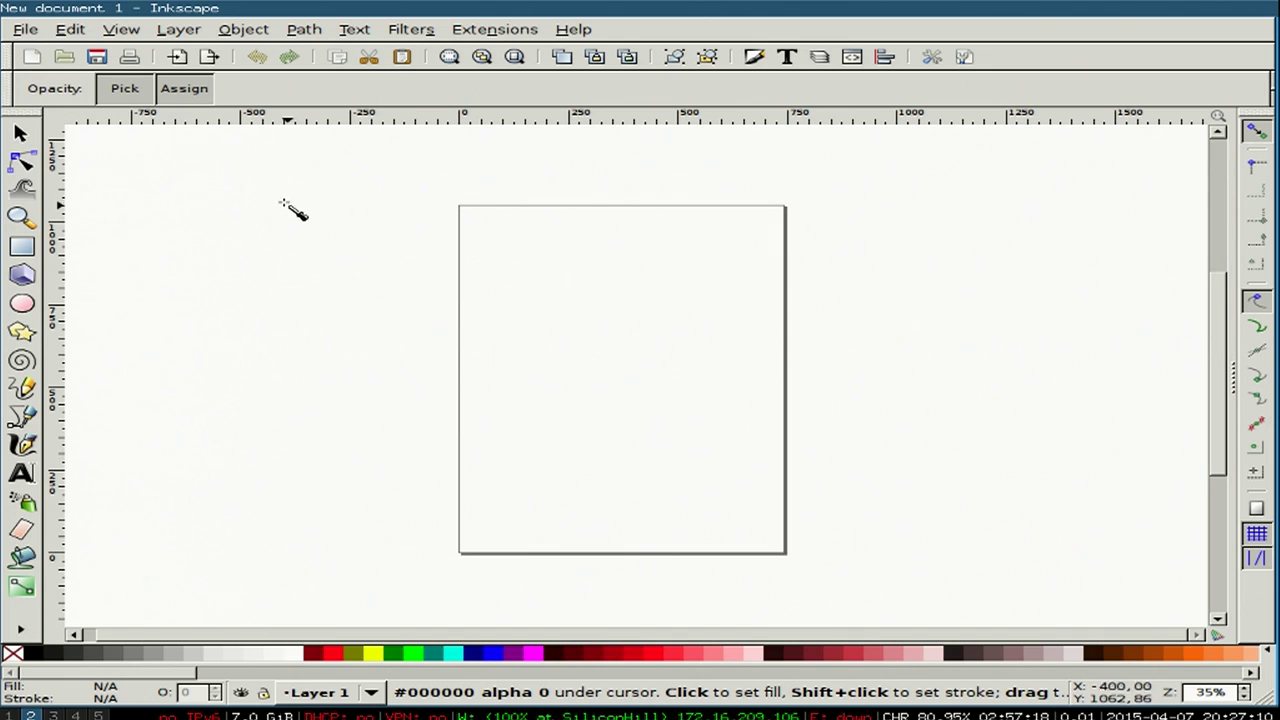
mouse_move(20, 120)
mouse_down()
mouse_move(789, 76)
mouse_move(1012, 36)
mouse_up()
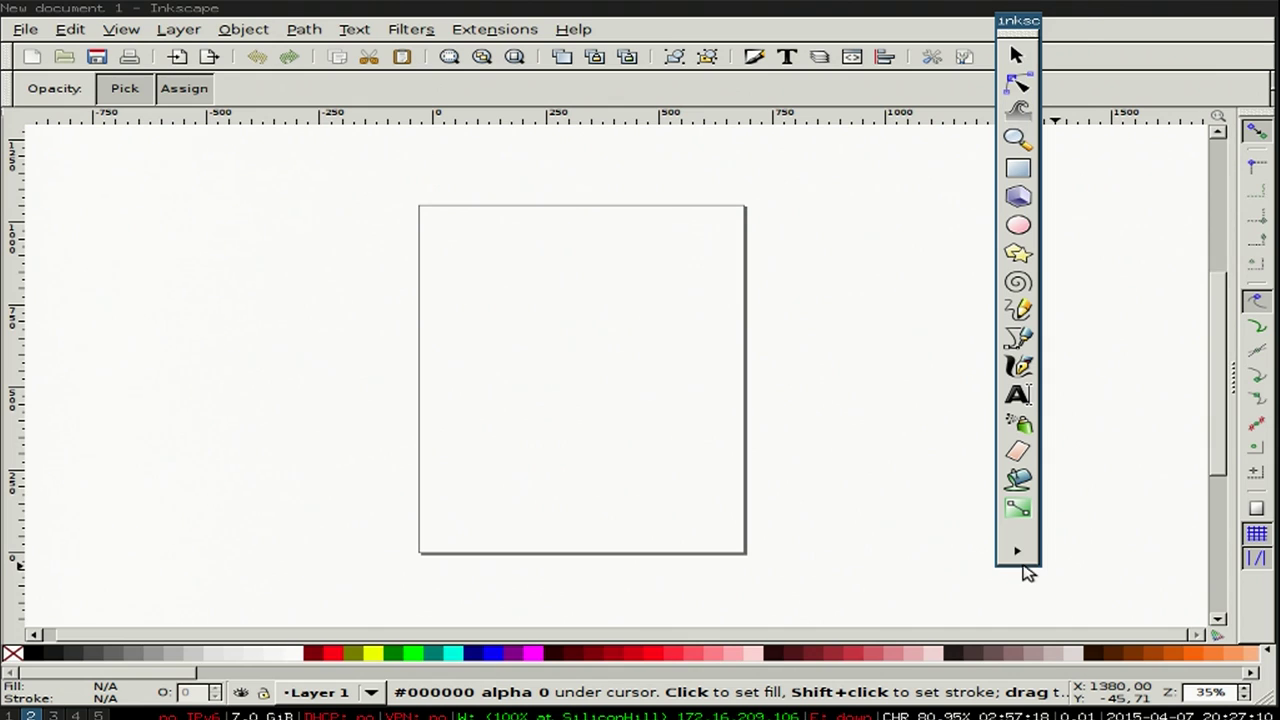
drag(1027, 571, 1025, 623)
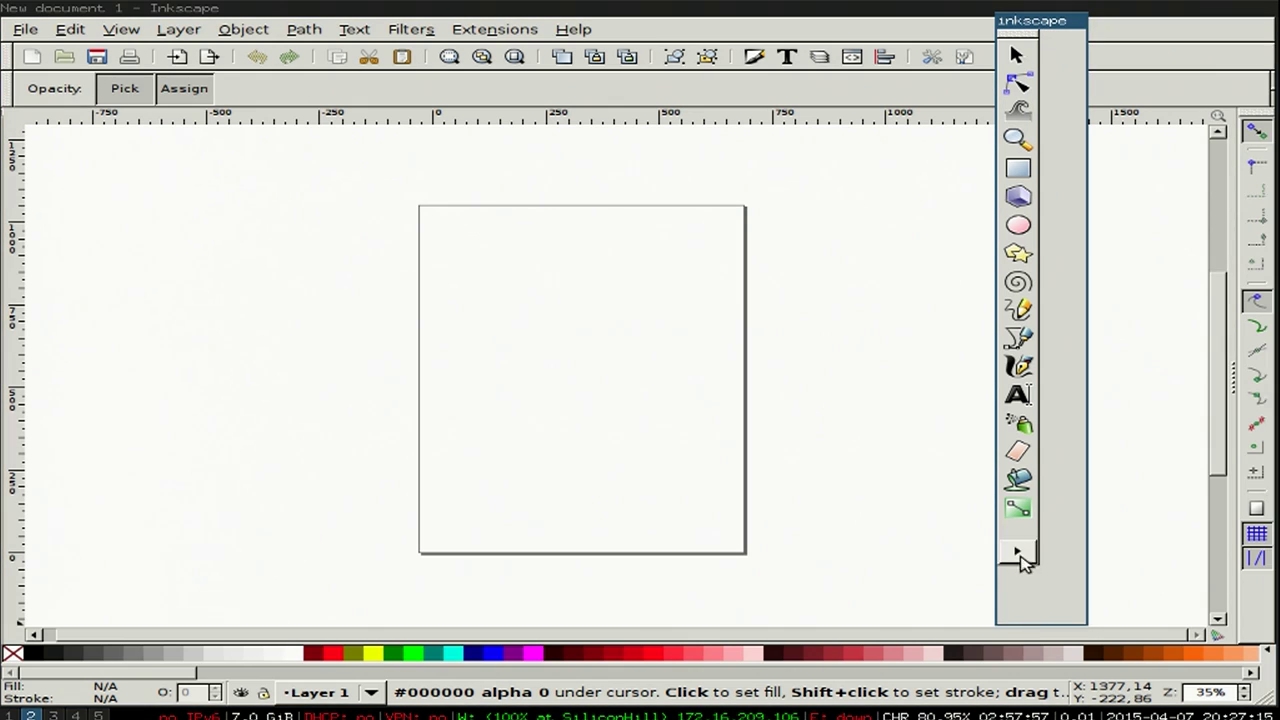
drag(1038, 624, 1035, 660)
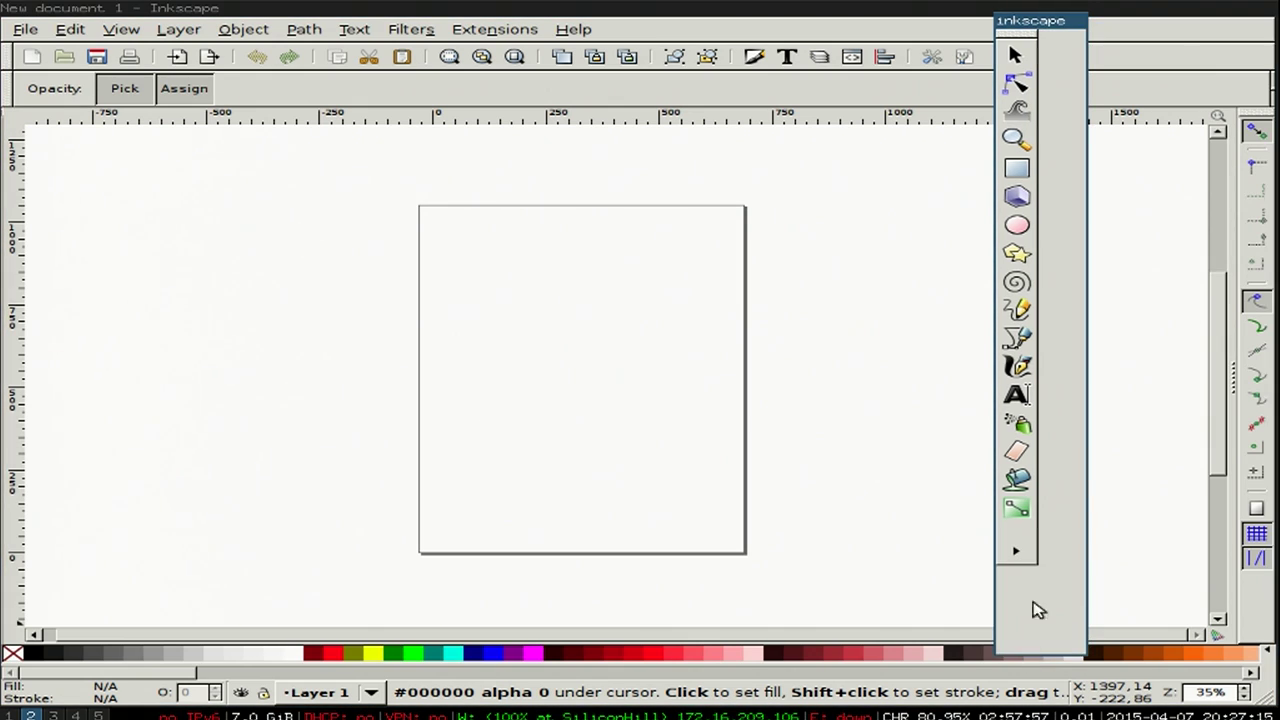
Pick the Dropper tool from the hidden tools, then switch to the Text tool
click(1018, 553)
click(1114, 552)
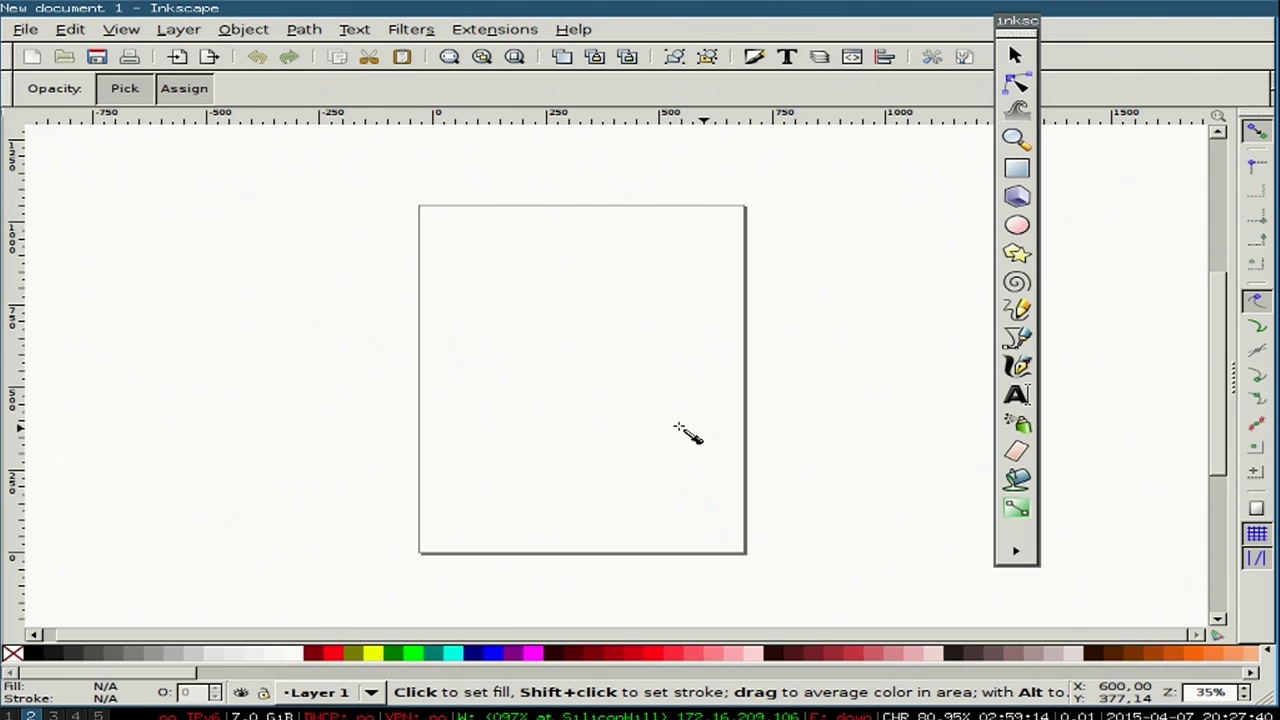
key(t)
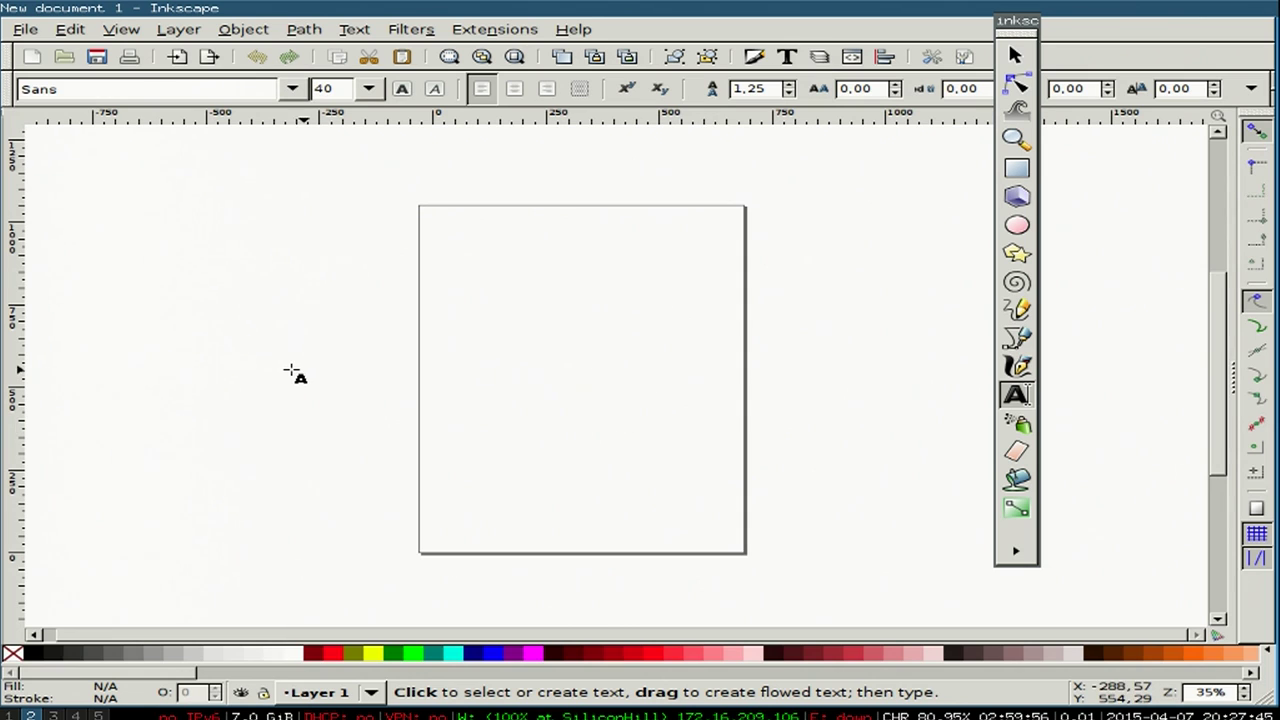
Move the floating toolbox left and draw a red rectangle straddling the page's upper-left edge, nudged right
key(s)
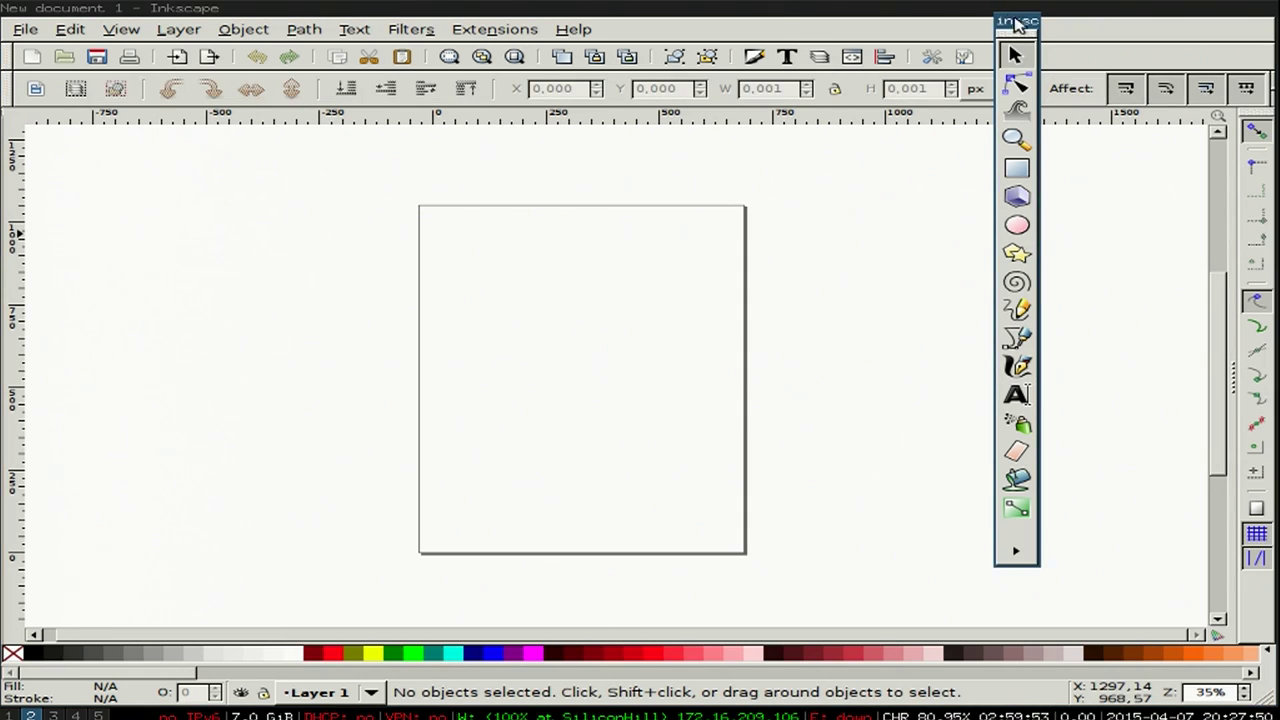
drag(1014, 20, 40, 103)
click(38, 243)
drag(228, 255, 531, 380)
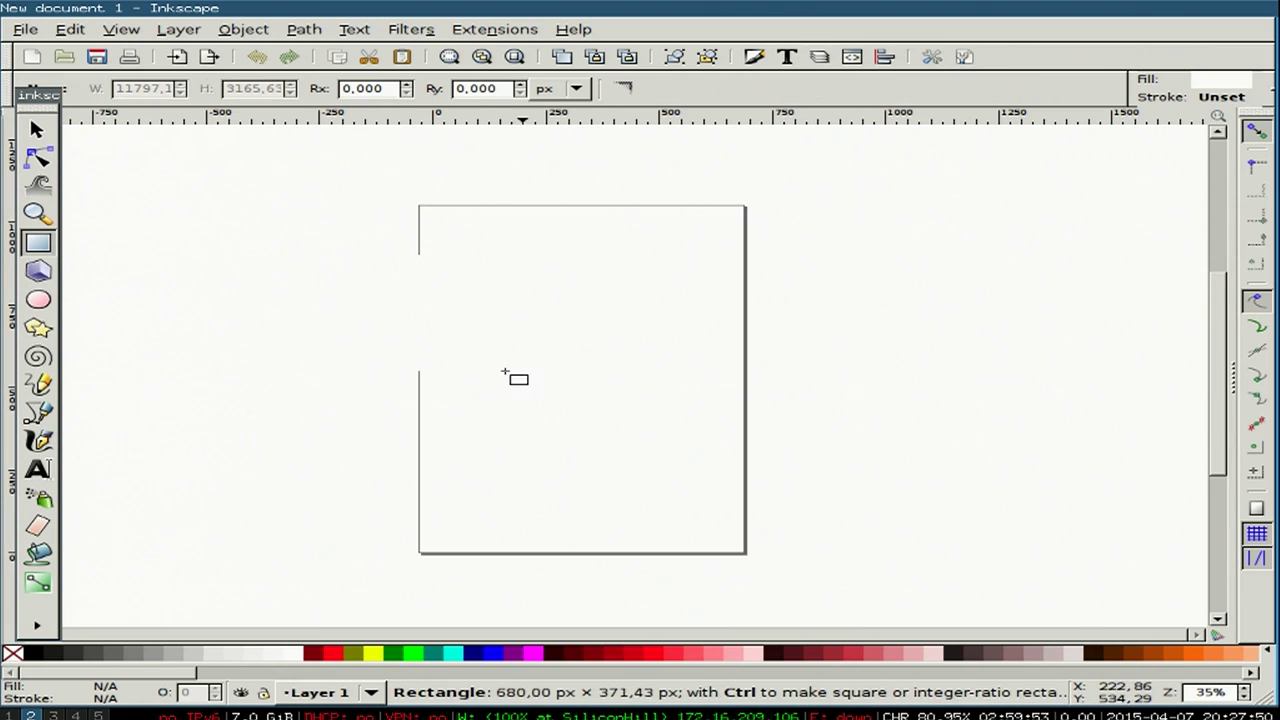
click(330, 654)
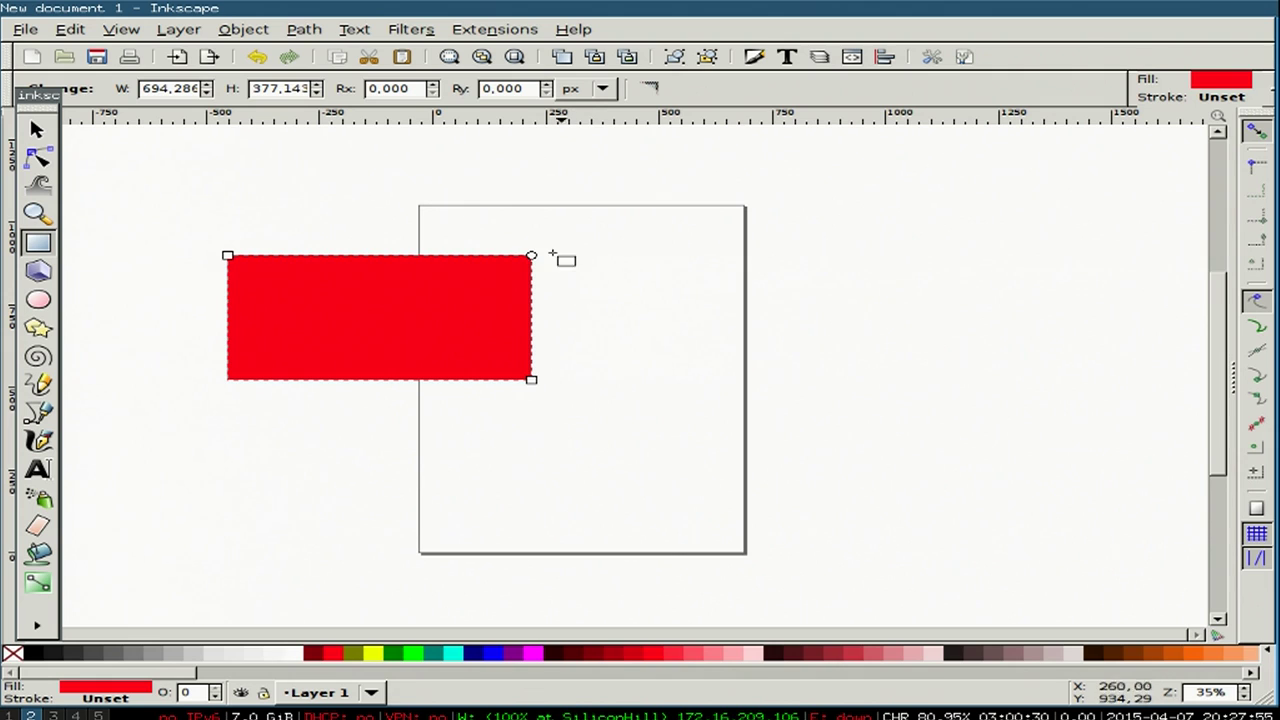
key(s)
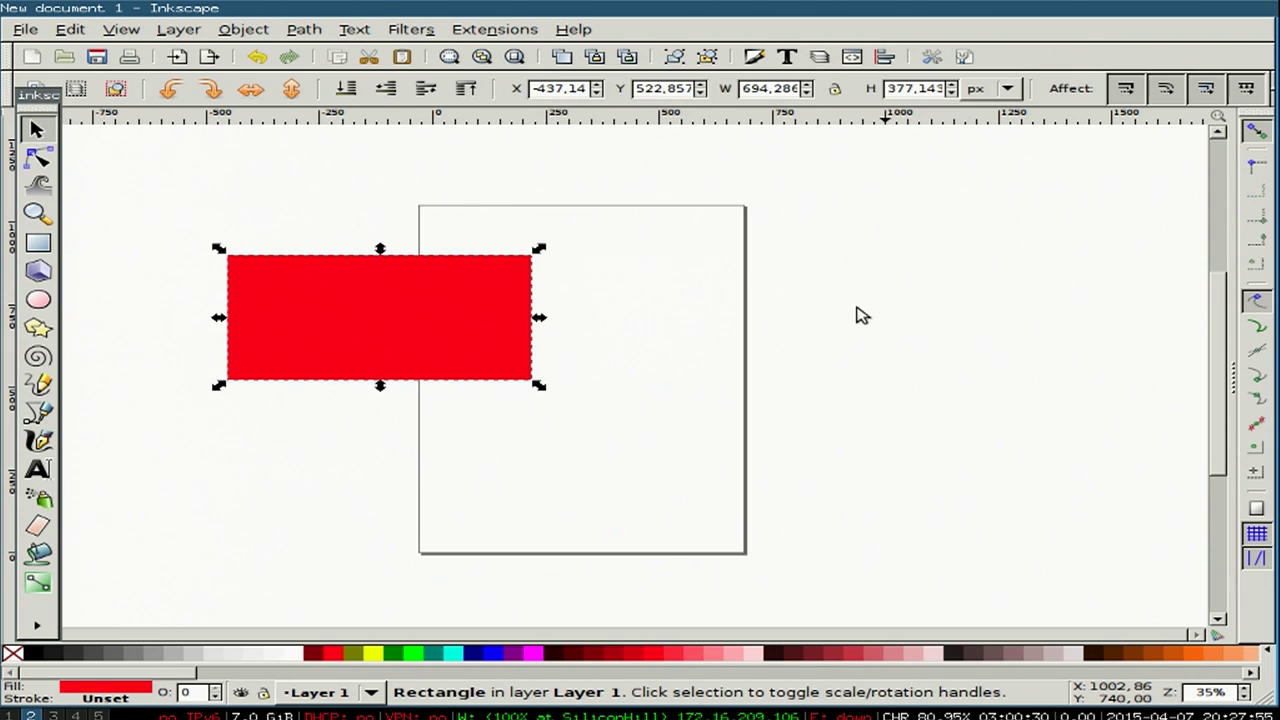
drag(431, 322, 455, 325)
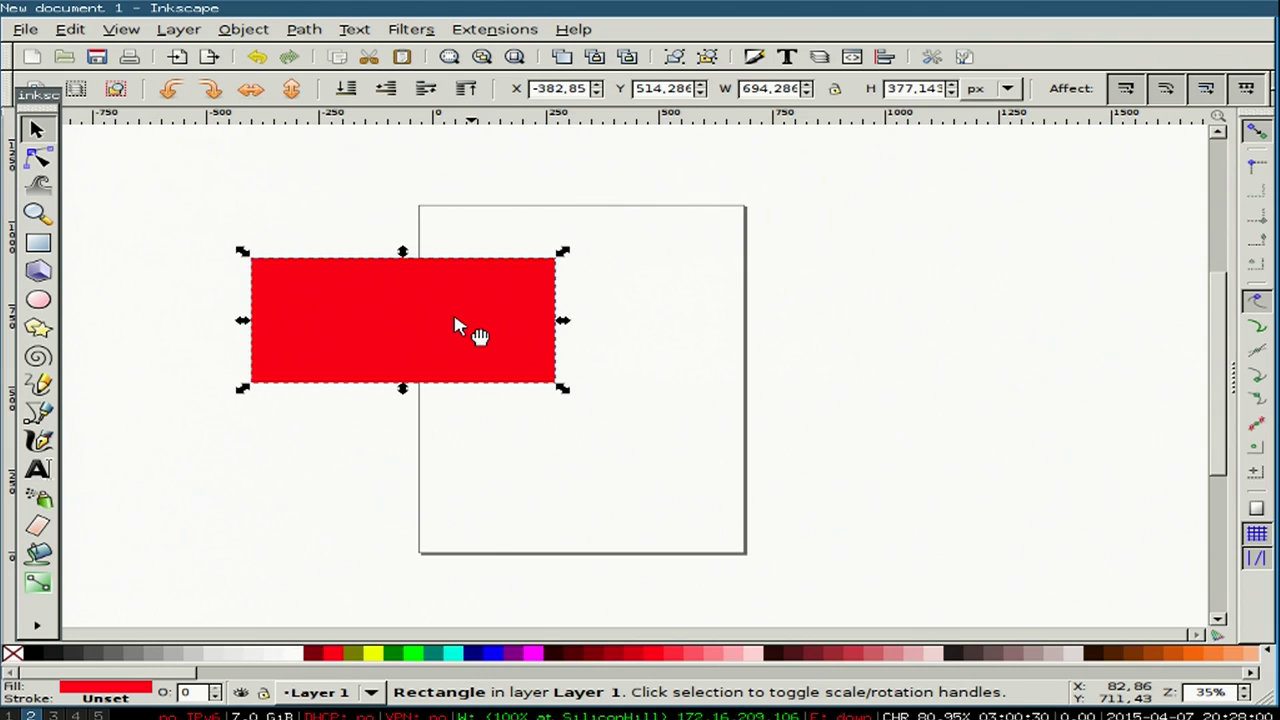
Add flowed text 'TEXT' below the red rectangle and scale it past the page's right edge
key(t)
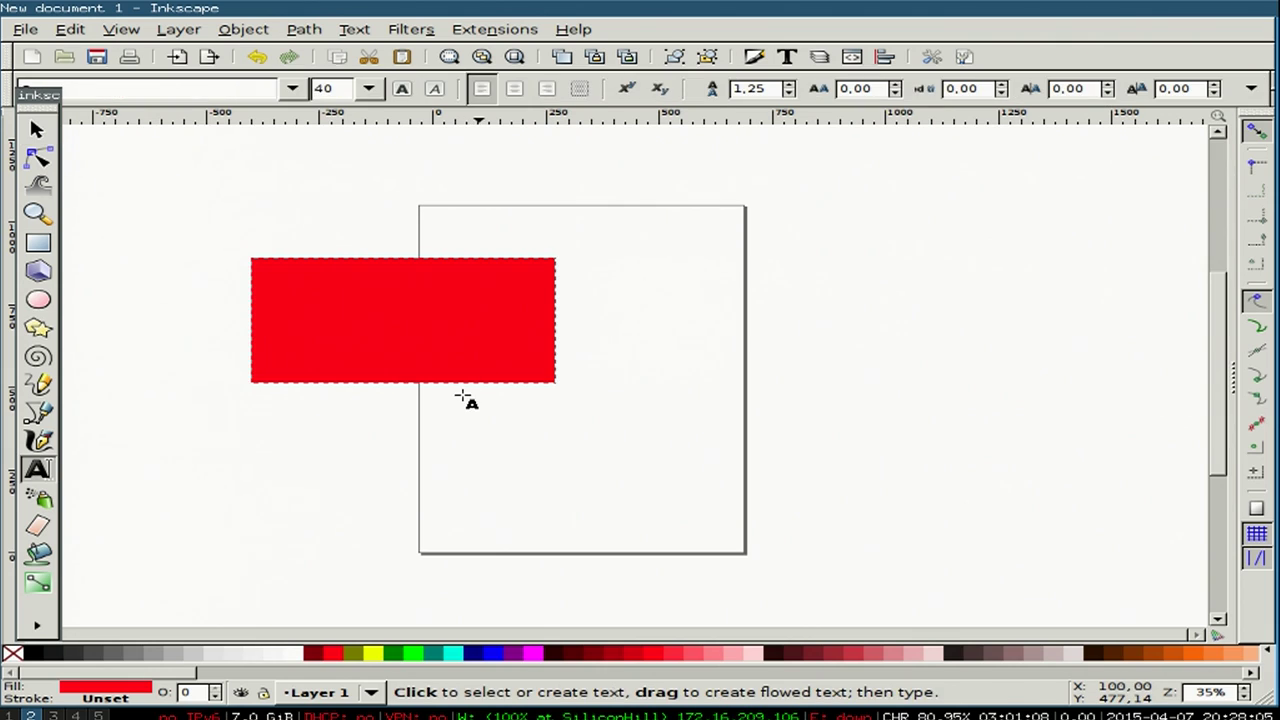
drag(462, 396, 756, 476)
text(TEXT)
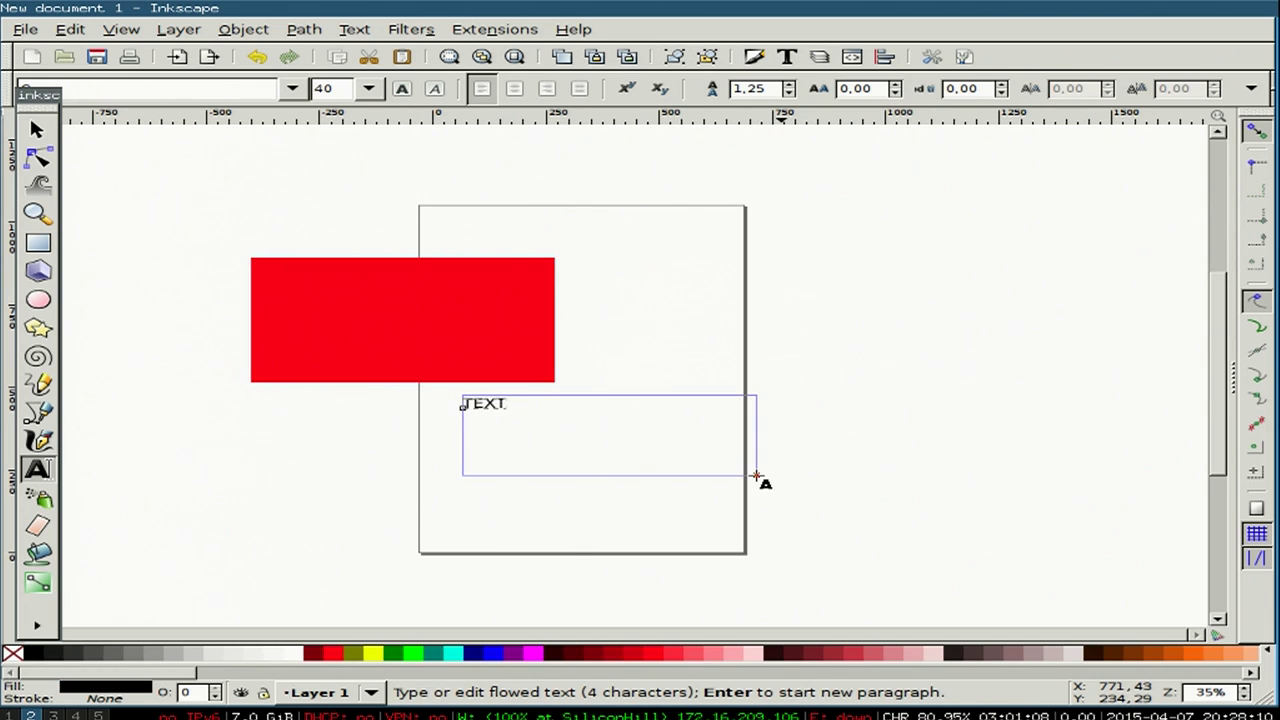
key(F1)
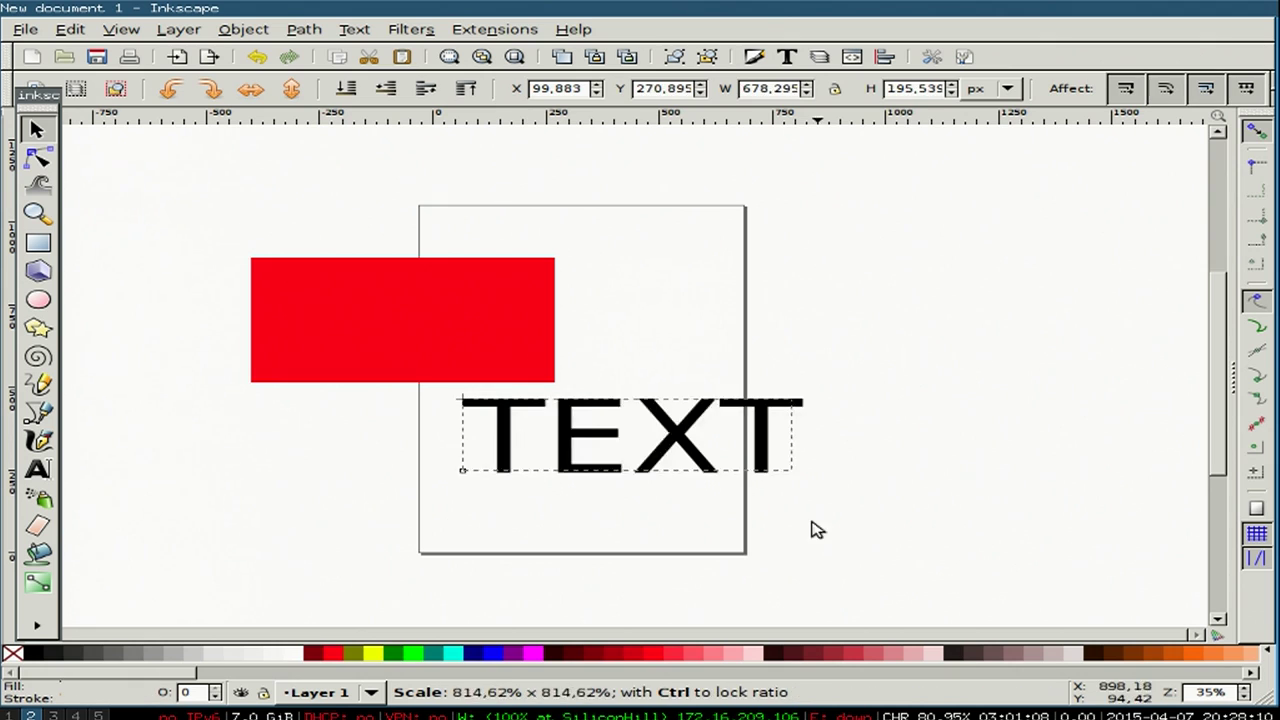
drag(512, 413, 915, 552)
click(950, 557)
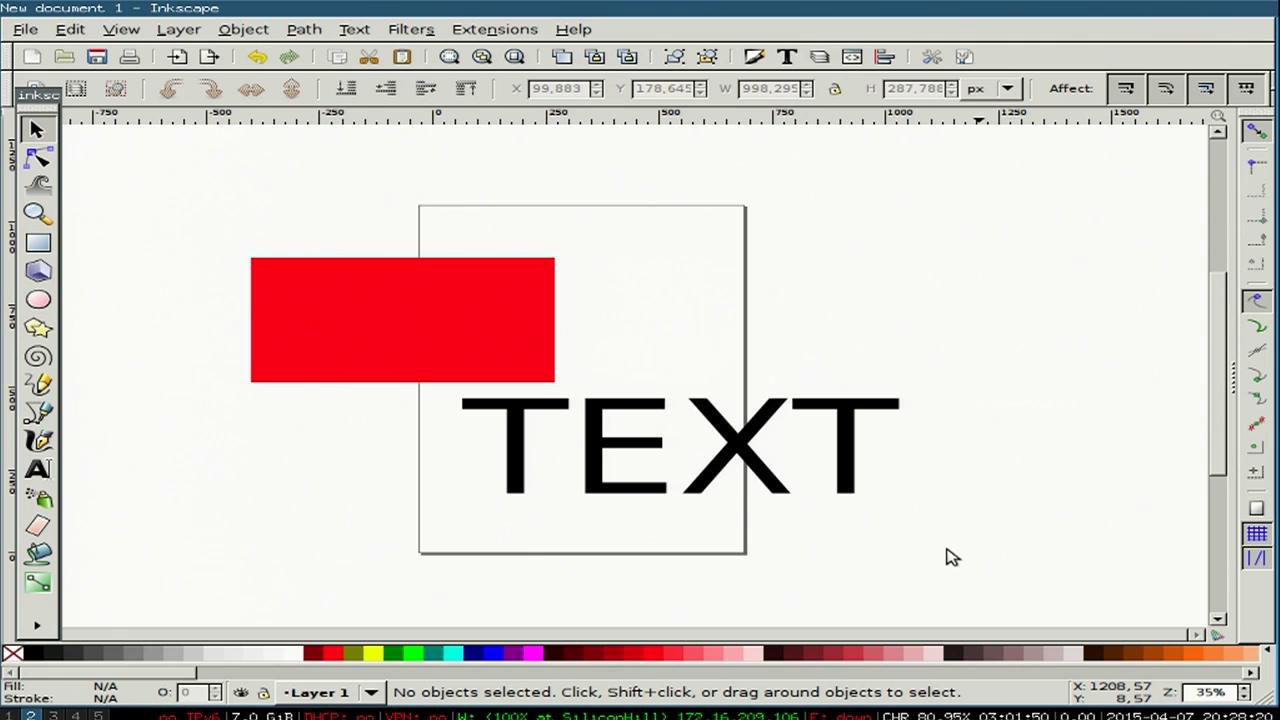
Toggle the red rectangle between scale and rotate/skew handles, then deselect it
click(480, 320)
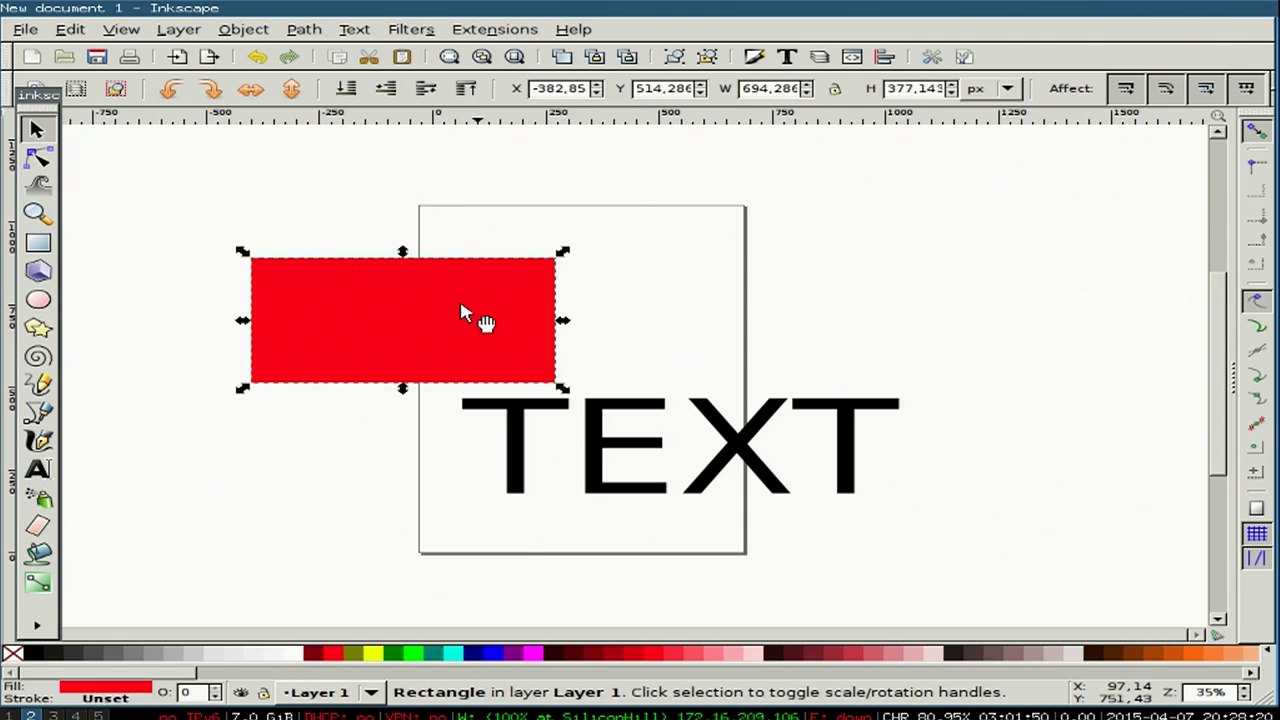
click(474, 329)
click(474, 323)
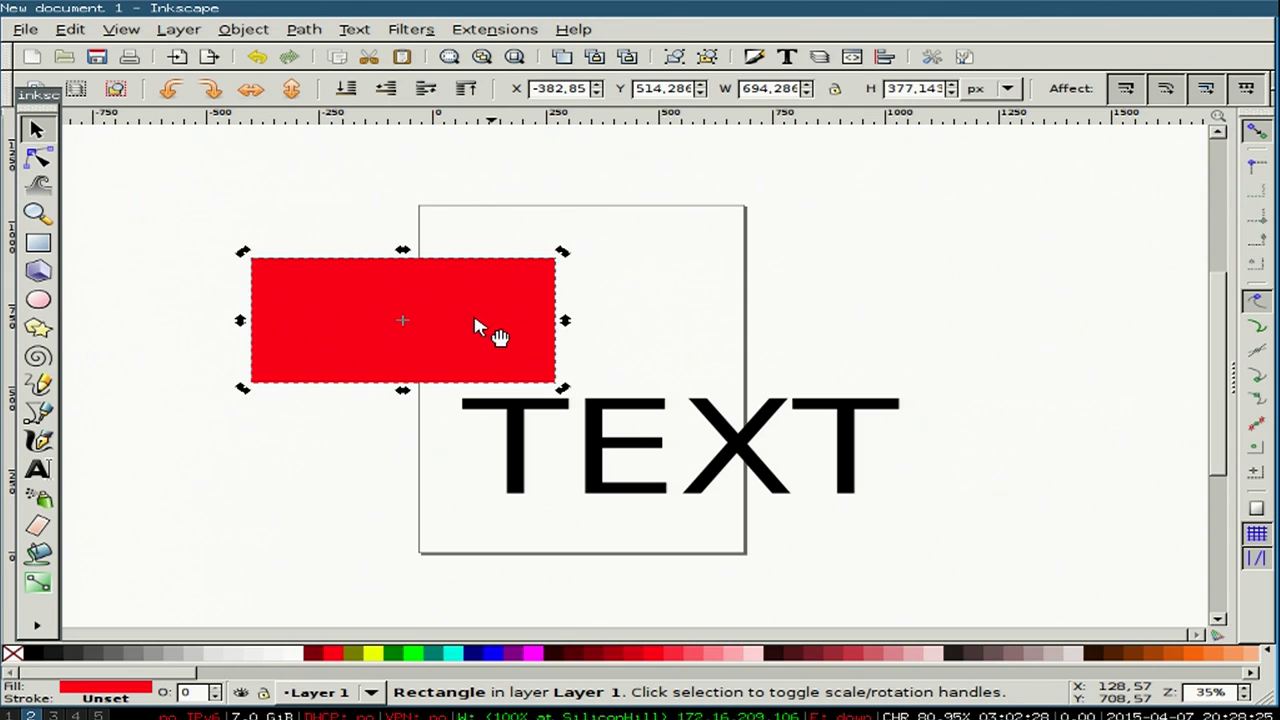
click(813, 283)
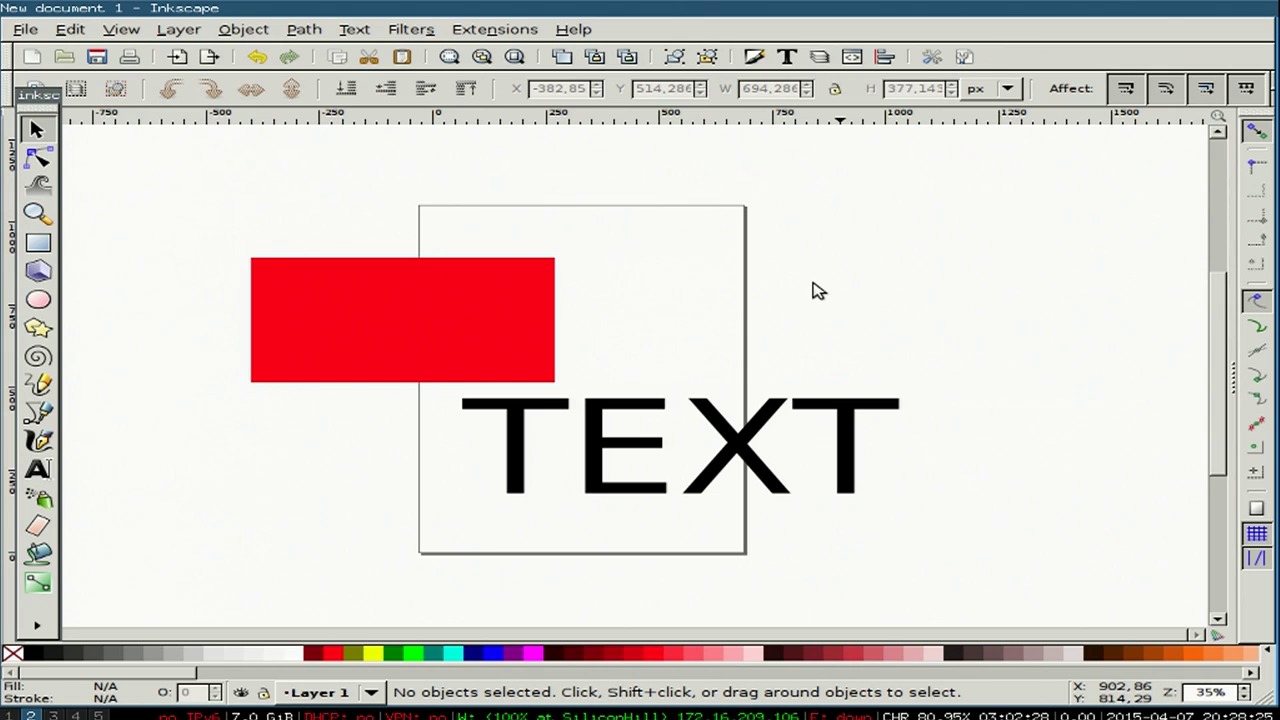
Add flowed text 'text2' at the page's upper right and scale it up
key(t)
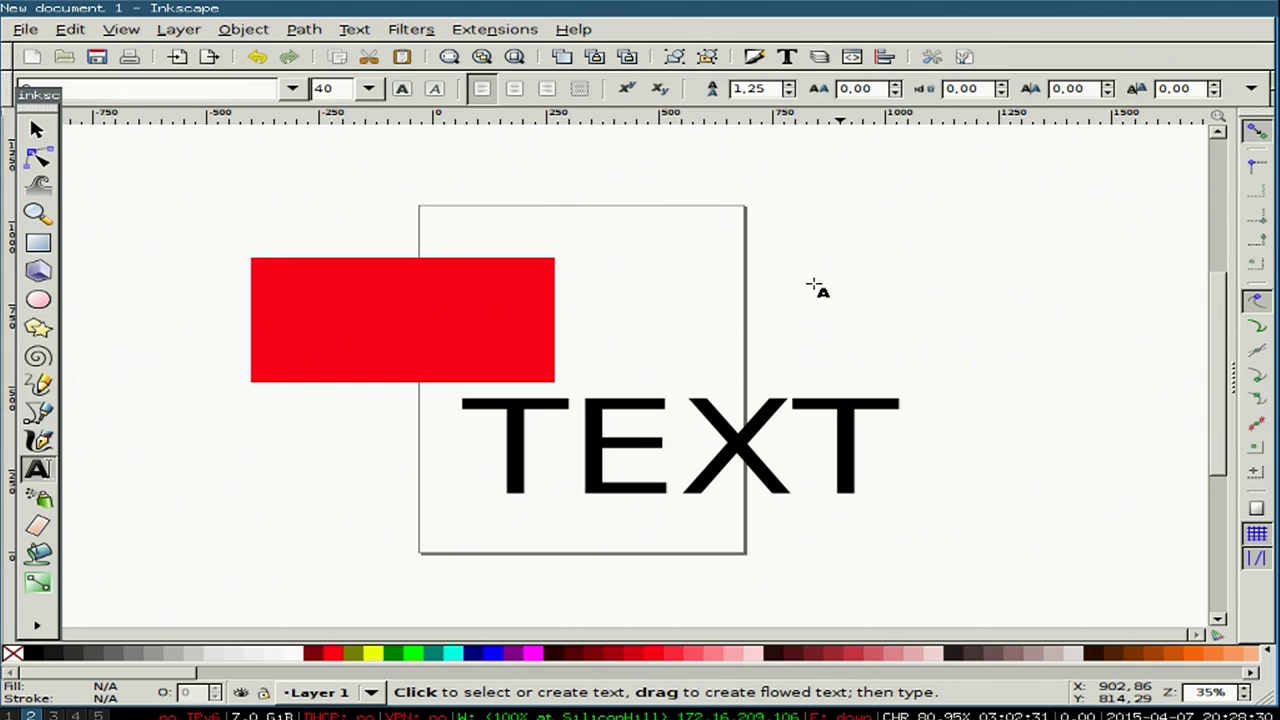
drag(677, 221, 933, 298)
text(text2)
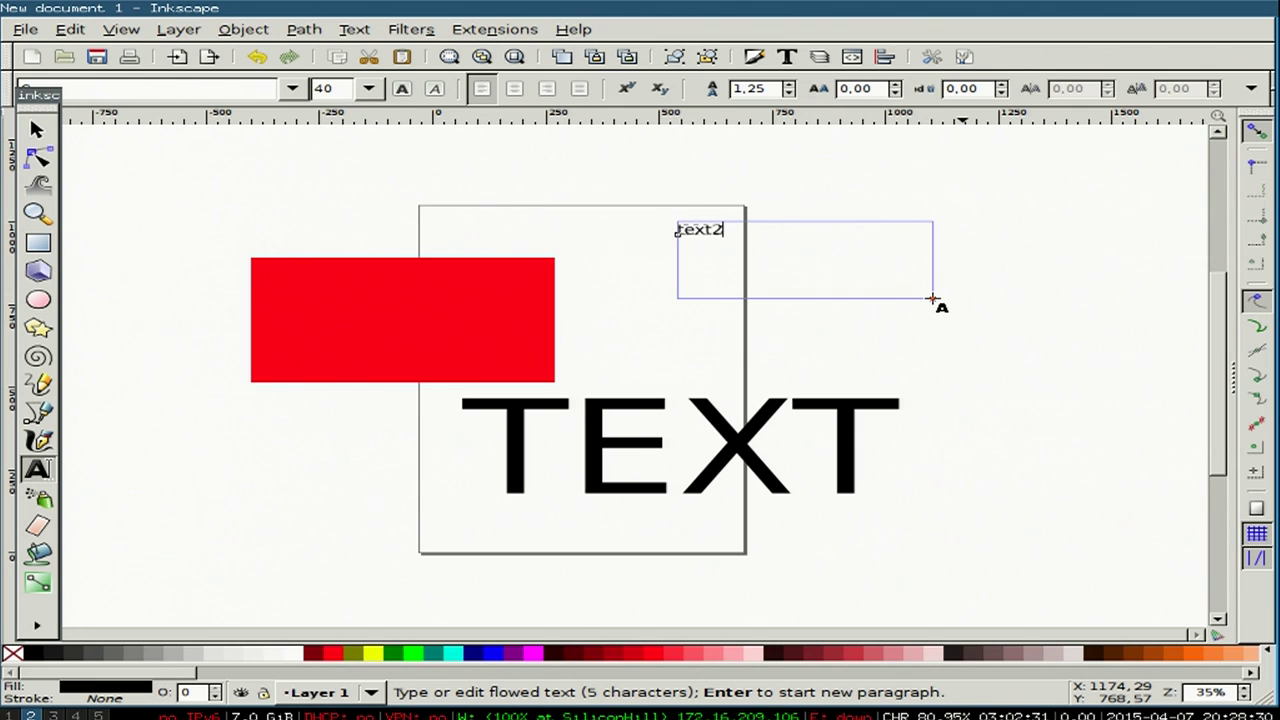
key(F1)
mouse_move(731, 241)
mouse_down()
mouse_move(948, 328)
mouse_move(986, 309)
mouse_move(1013, 323)
mouse_up()
click(1035, 370)
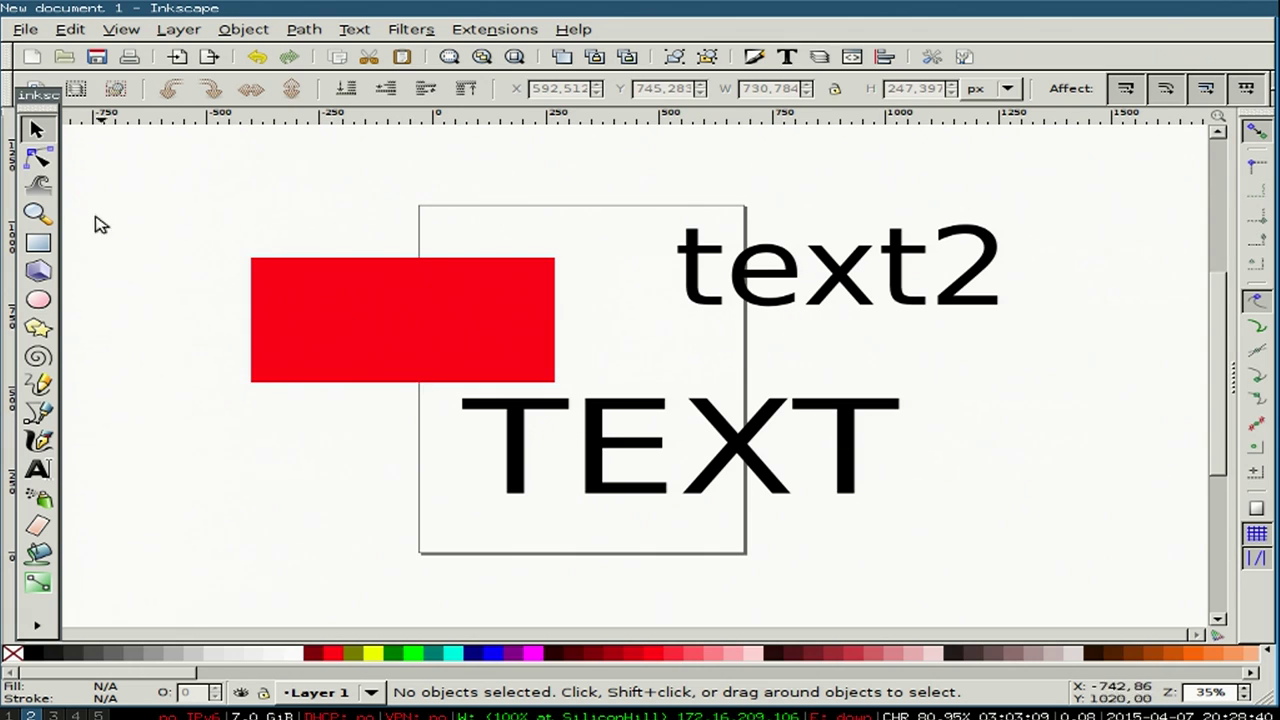
Shift the red rectangle slightly up and to the left
drag(334, 296, 310, 270)
click(228, 398)
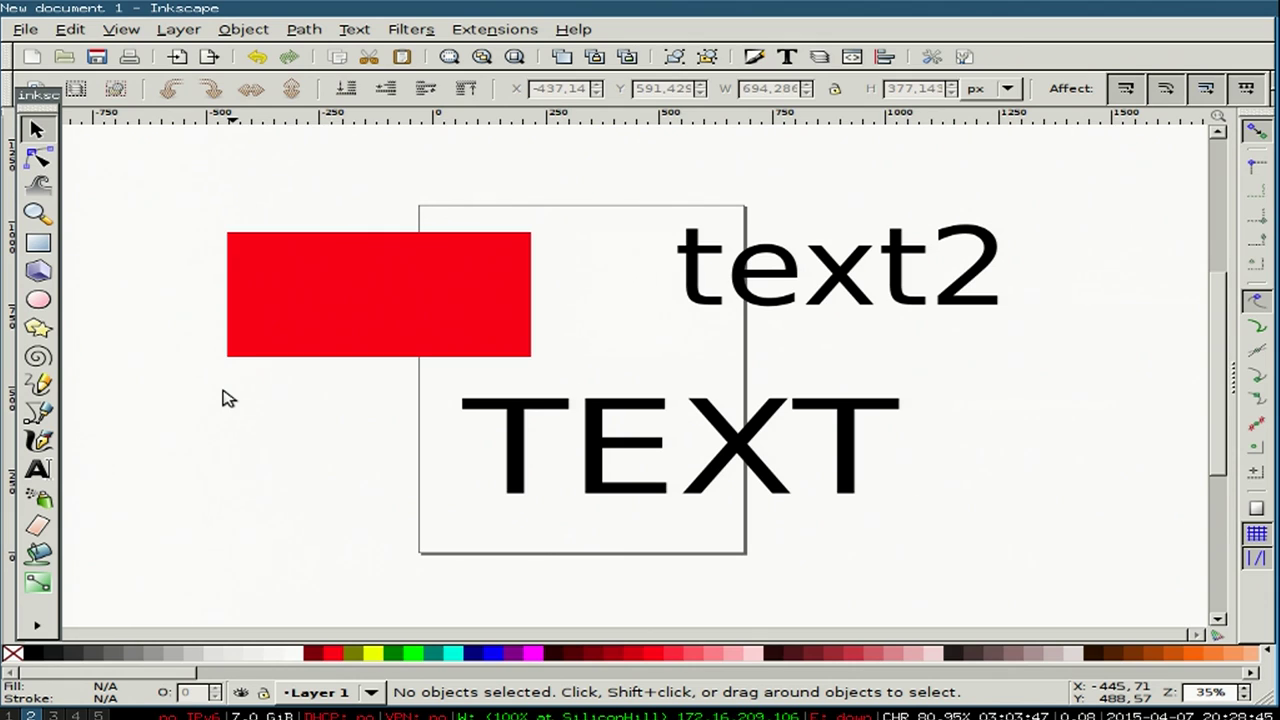
key(t)
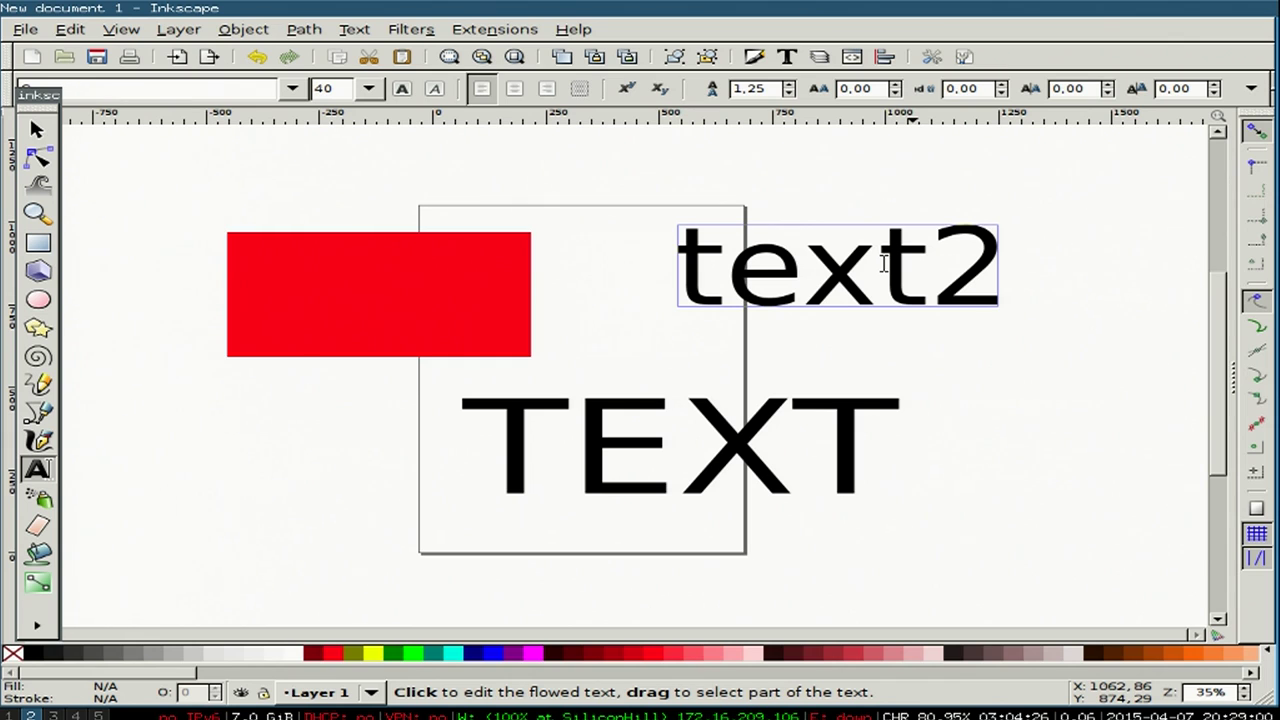
Edit the upper label from 'text2' to 'textext2' and deselect everything
click(882, 267)
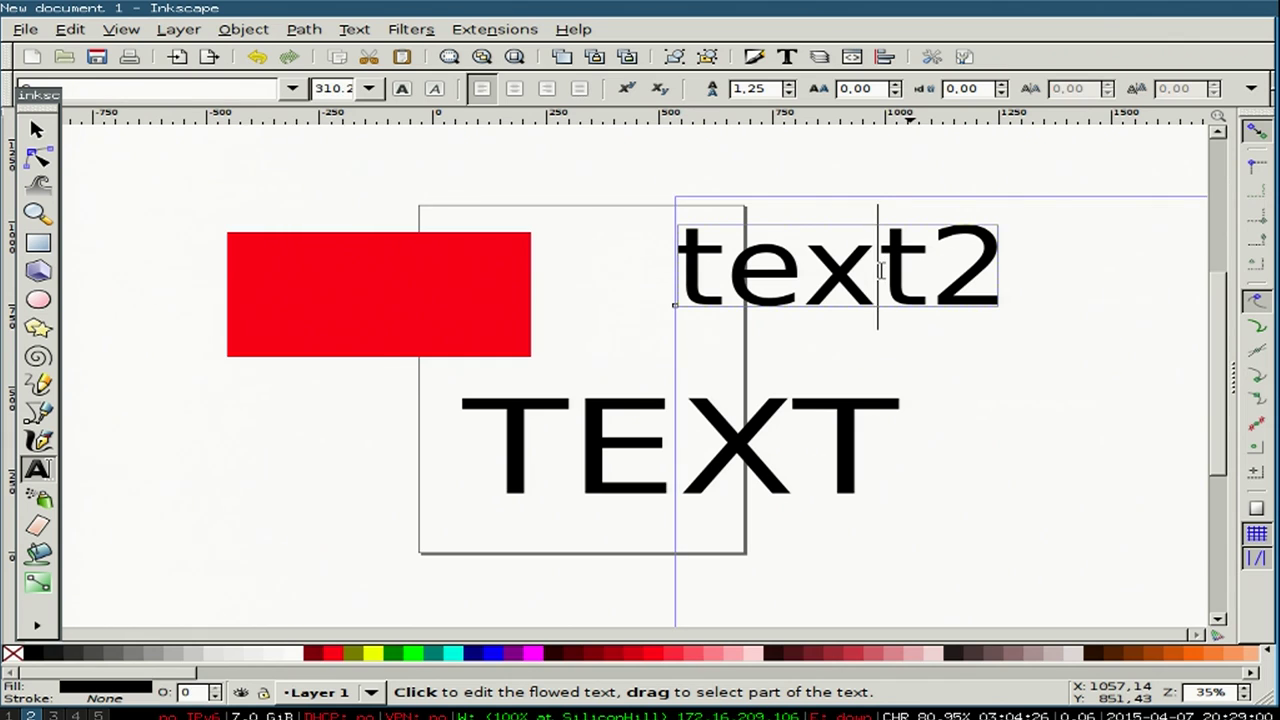
key(BackSpace)
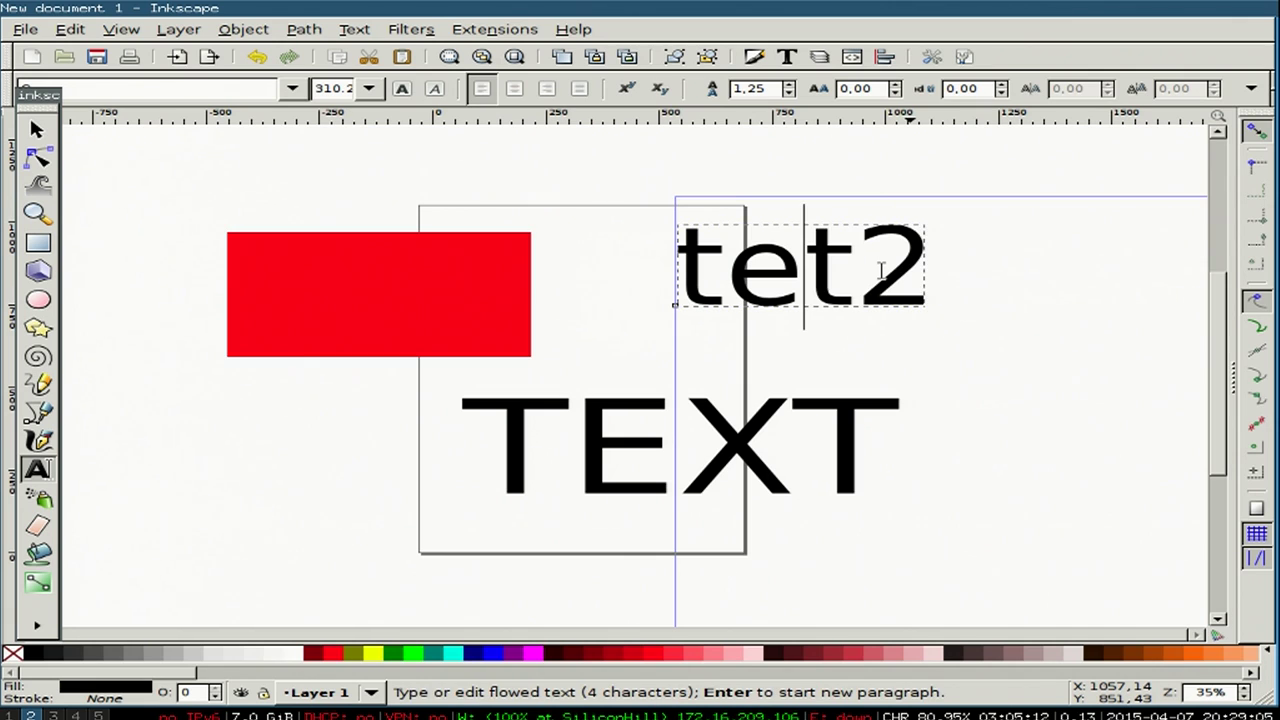
text(x)
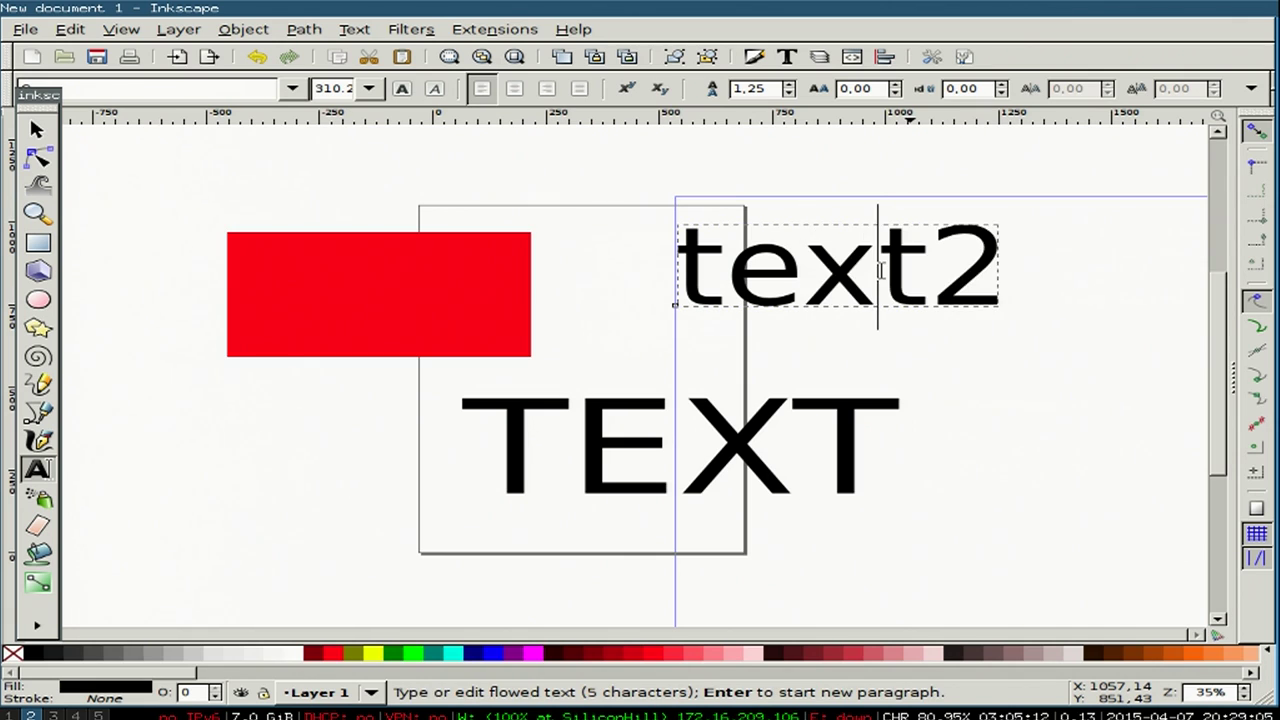
text(tex)
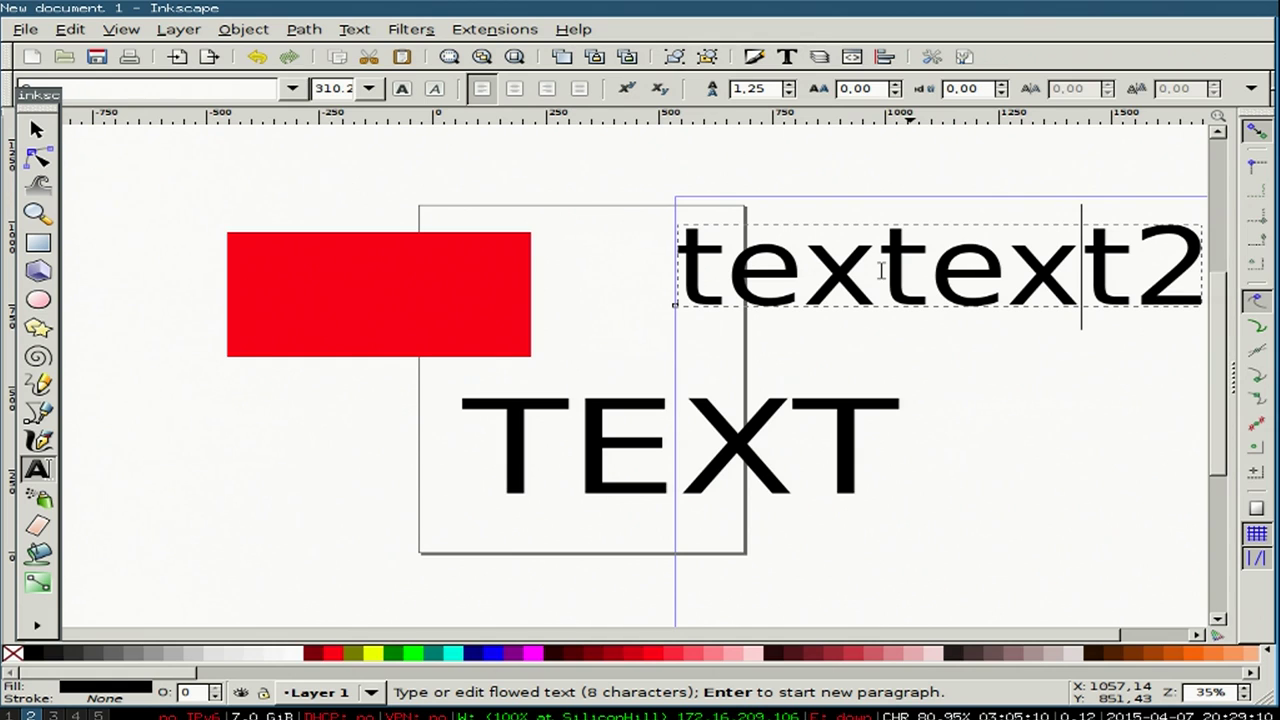
key(F1)
click(478, 176)
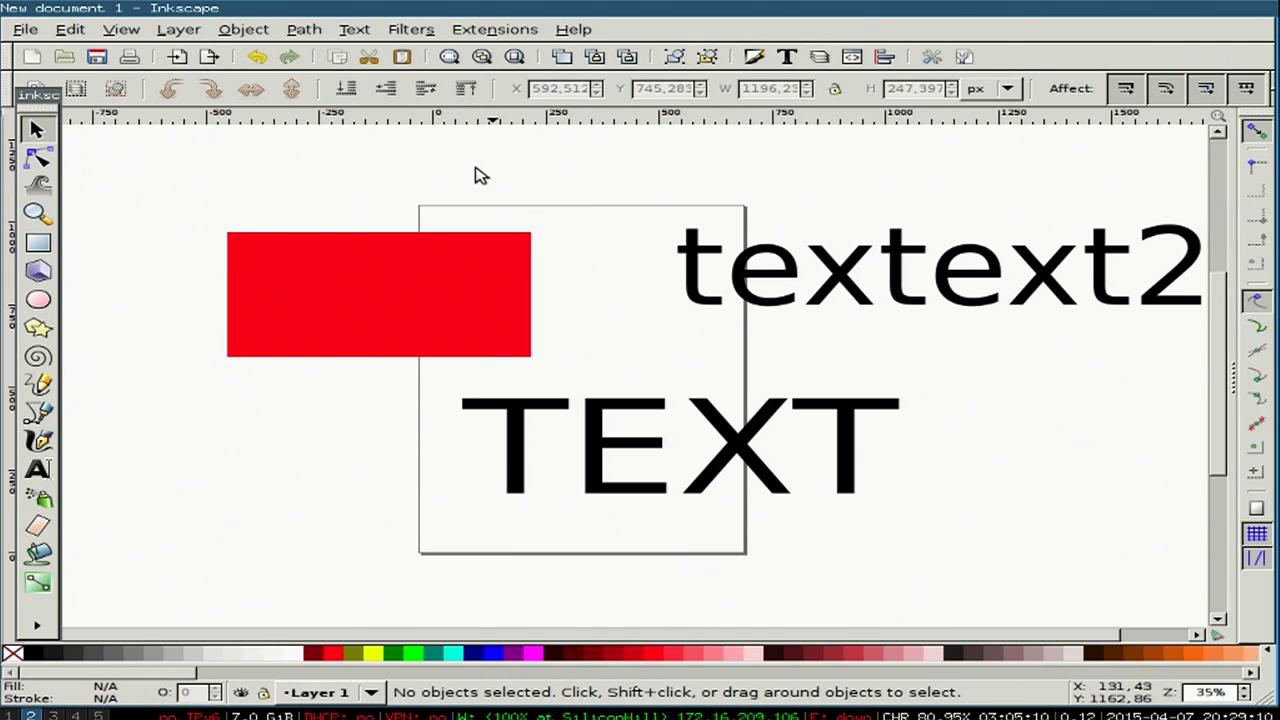
key(F9)
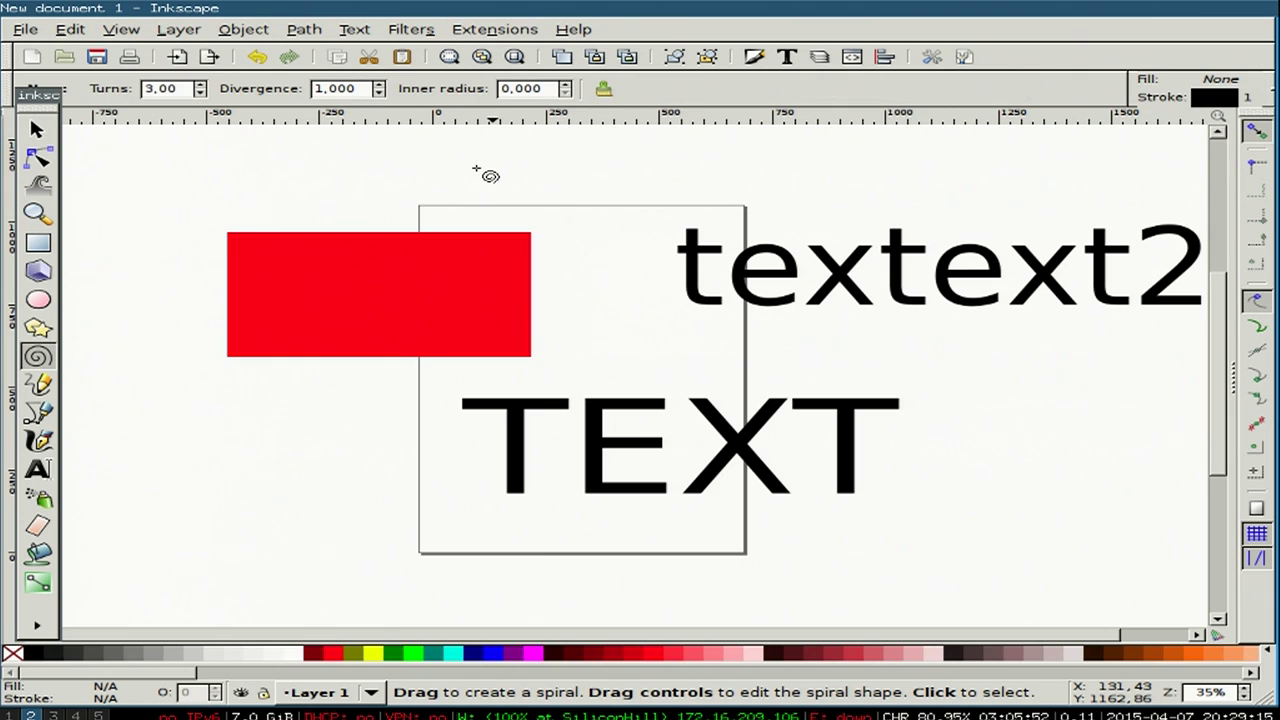
key(F8)
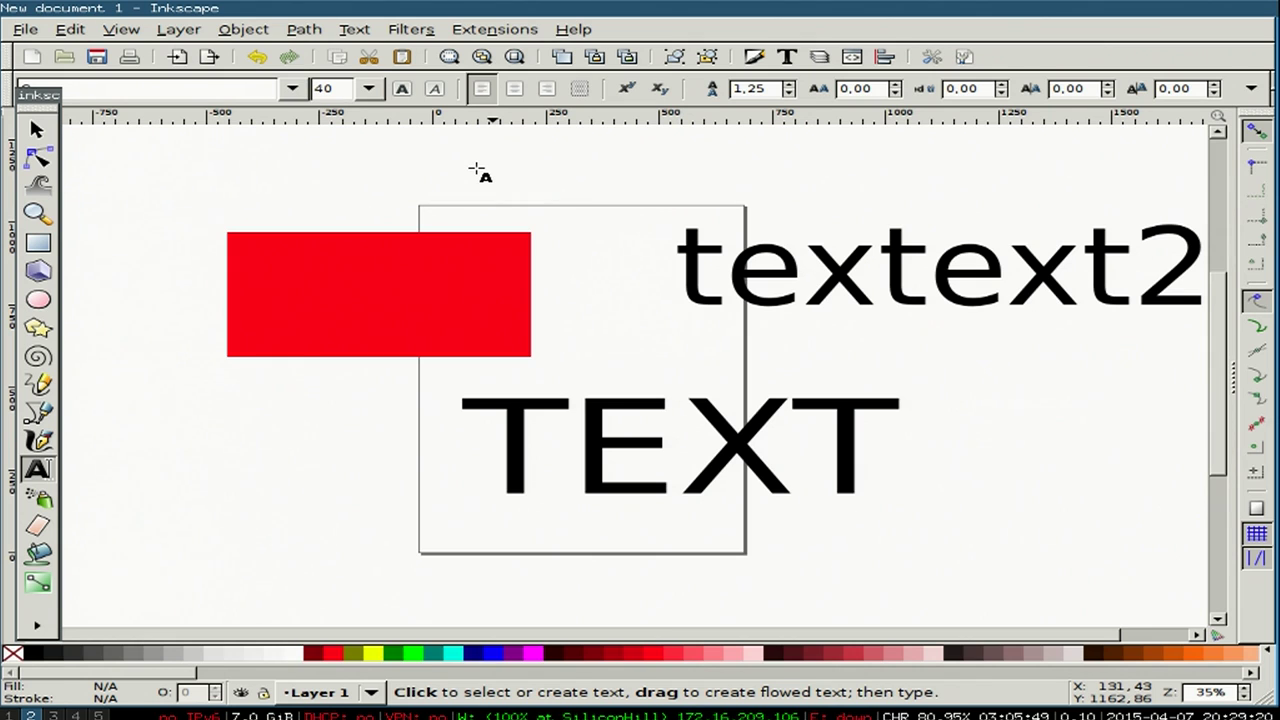
key(alt+f)
key(Escape)
key(F11)
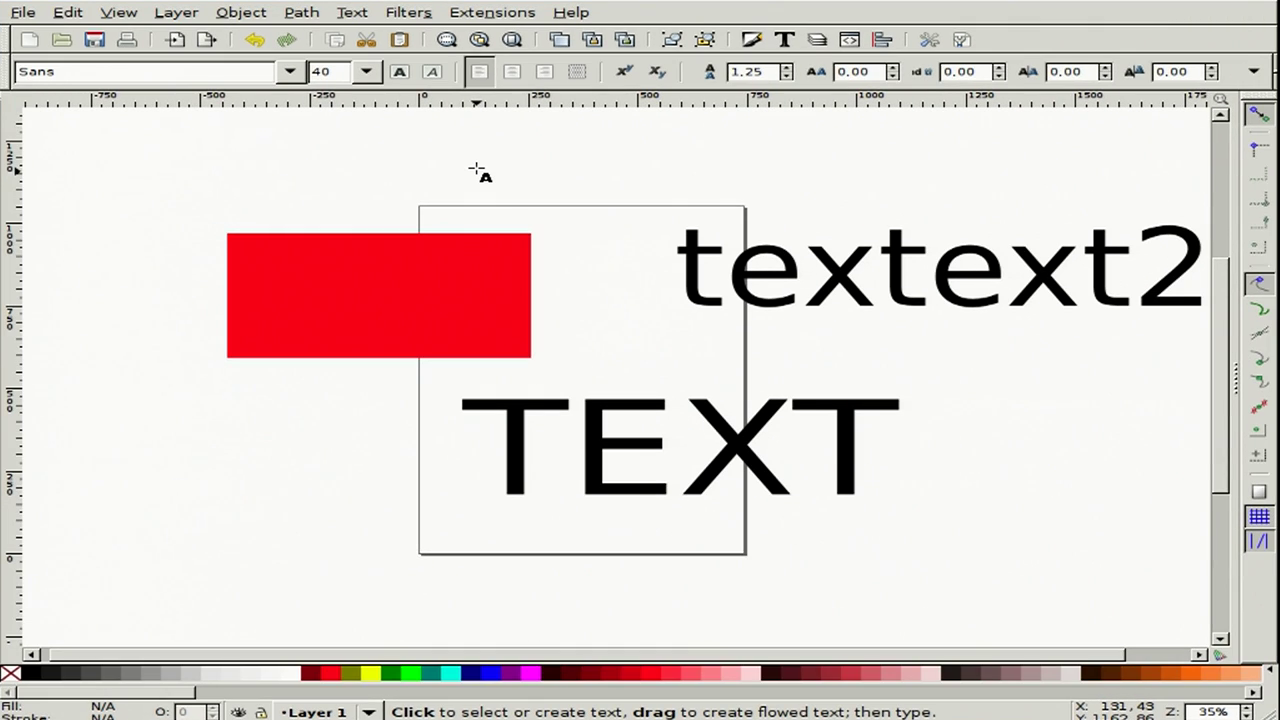
key(F11)
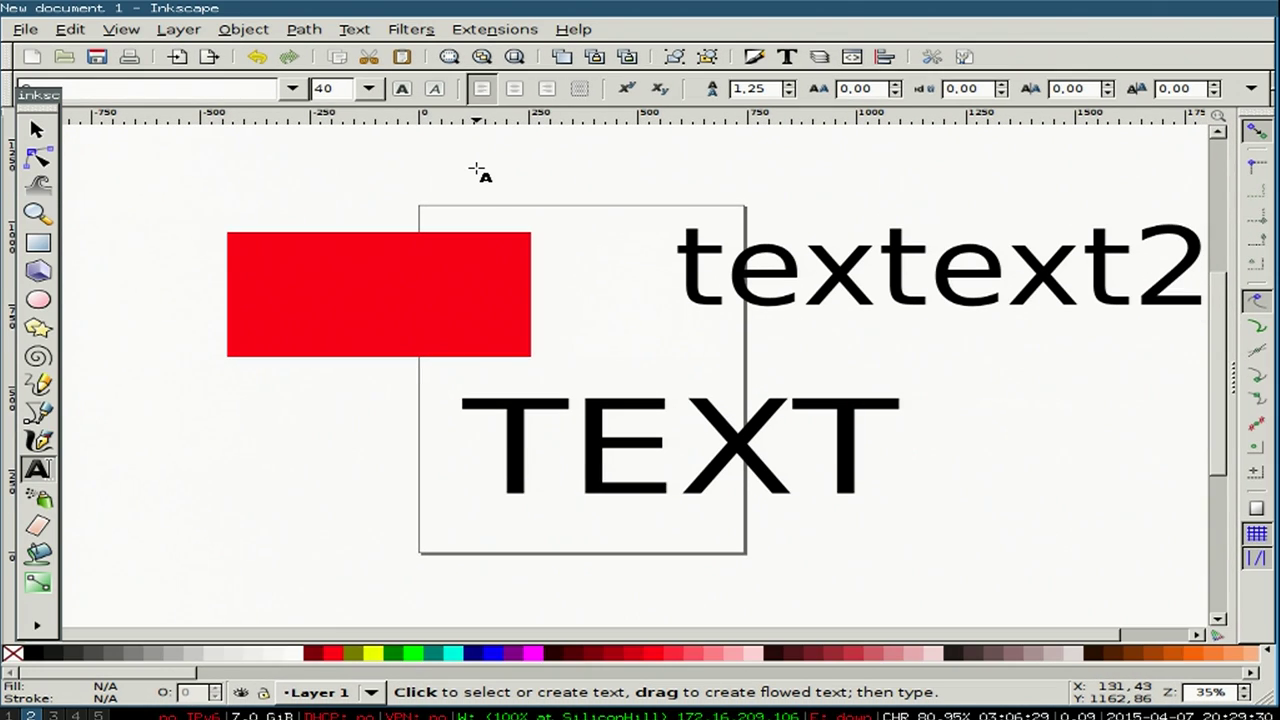
key(F11)
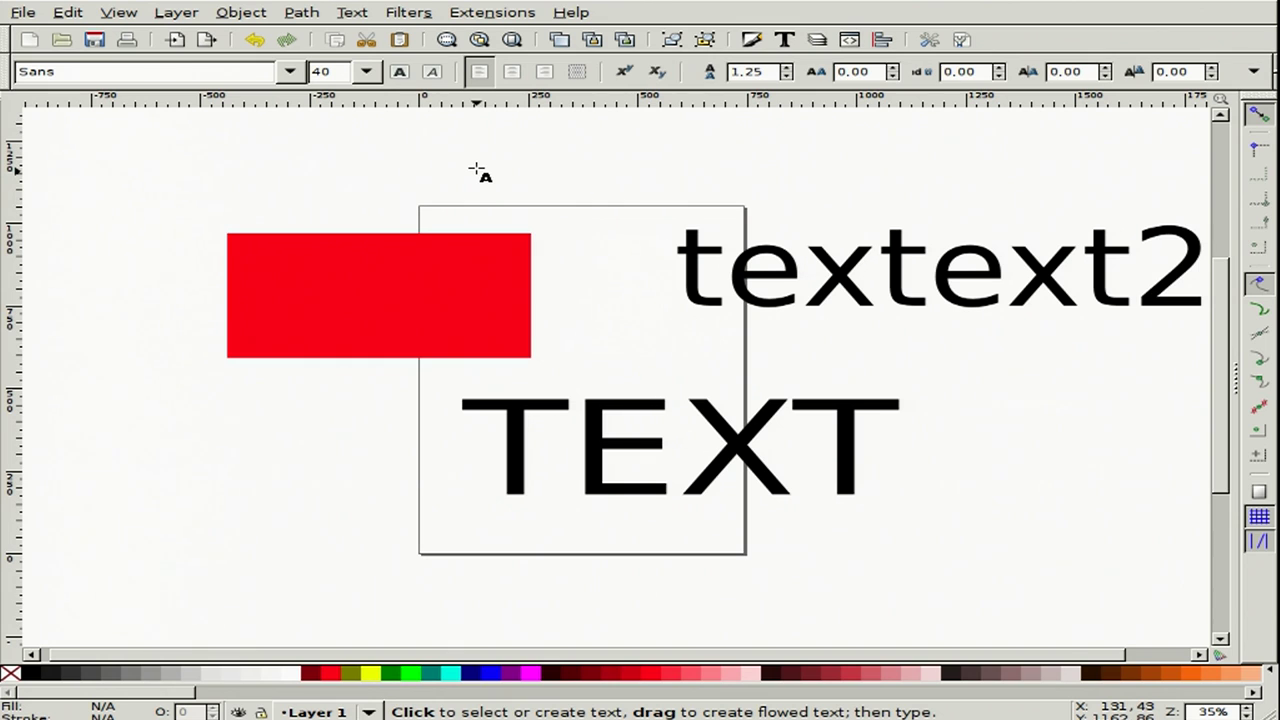
key(F11)
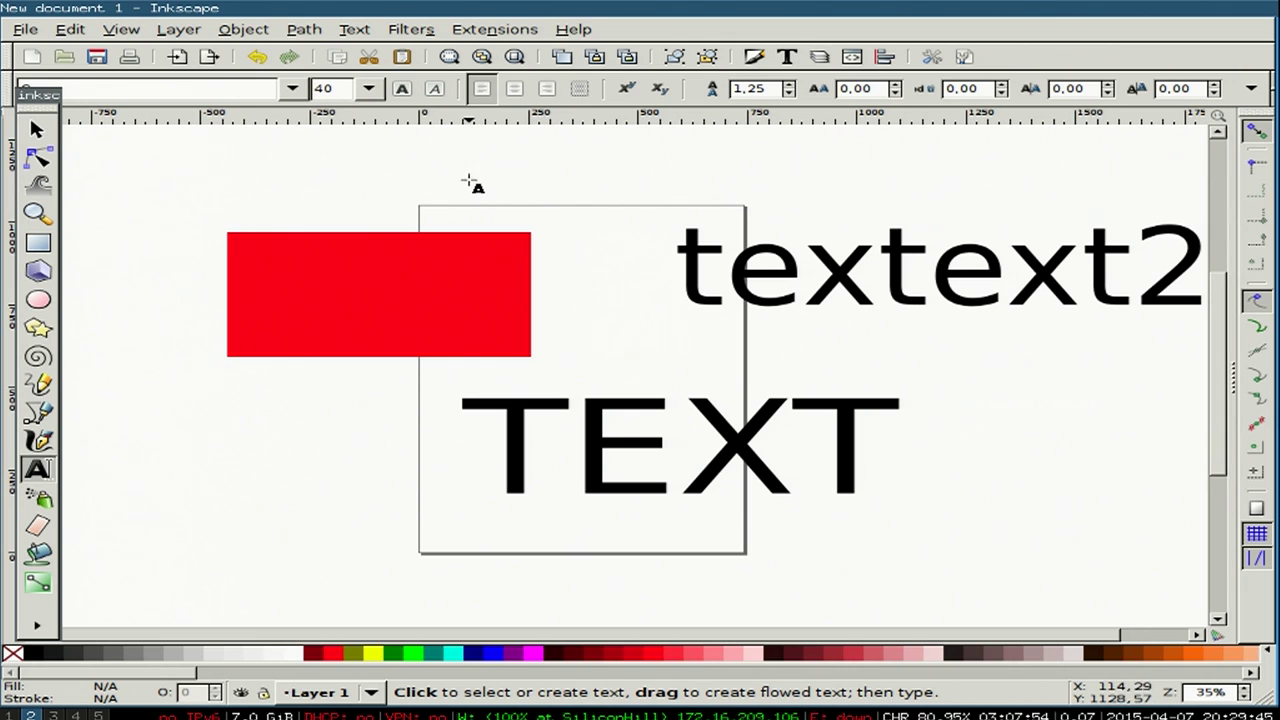
key(F1)
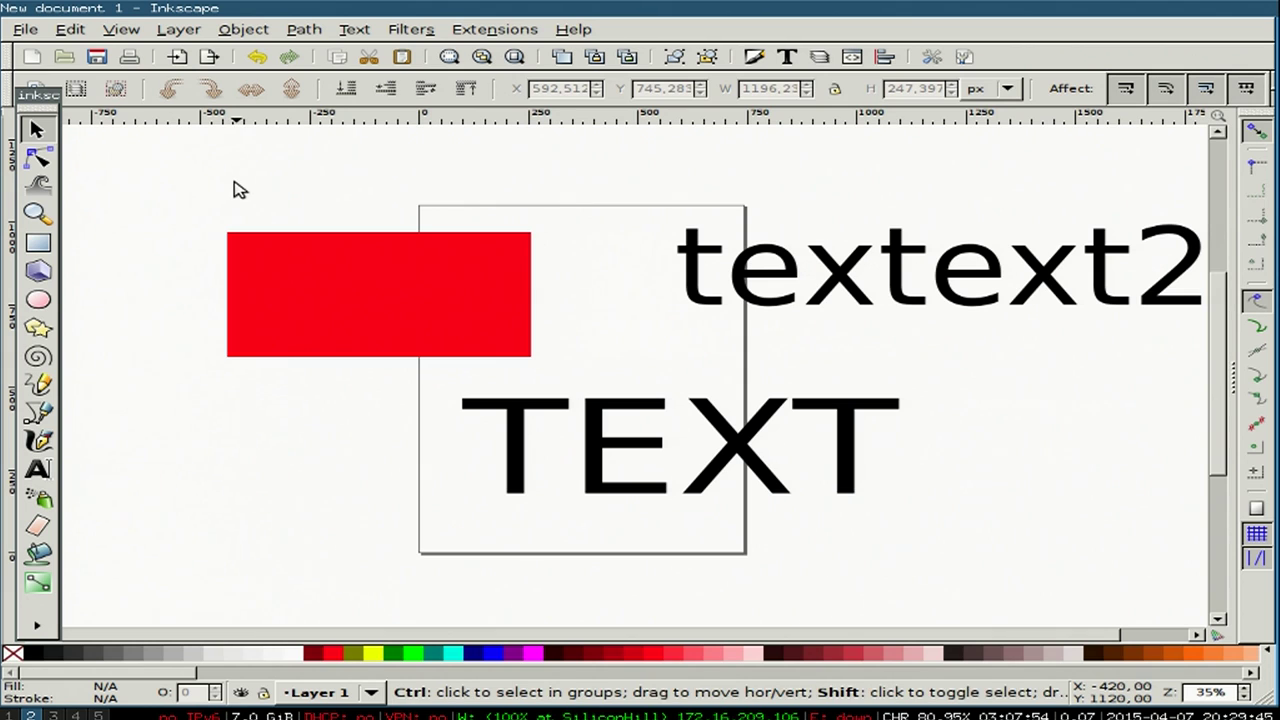
key(ctrl+shift+a)
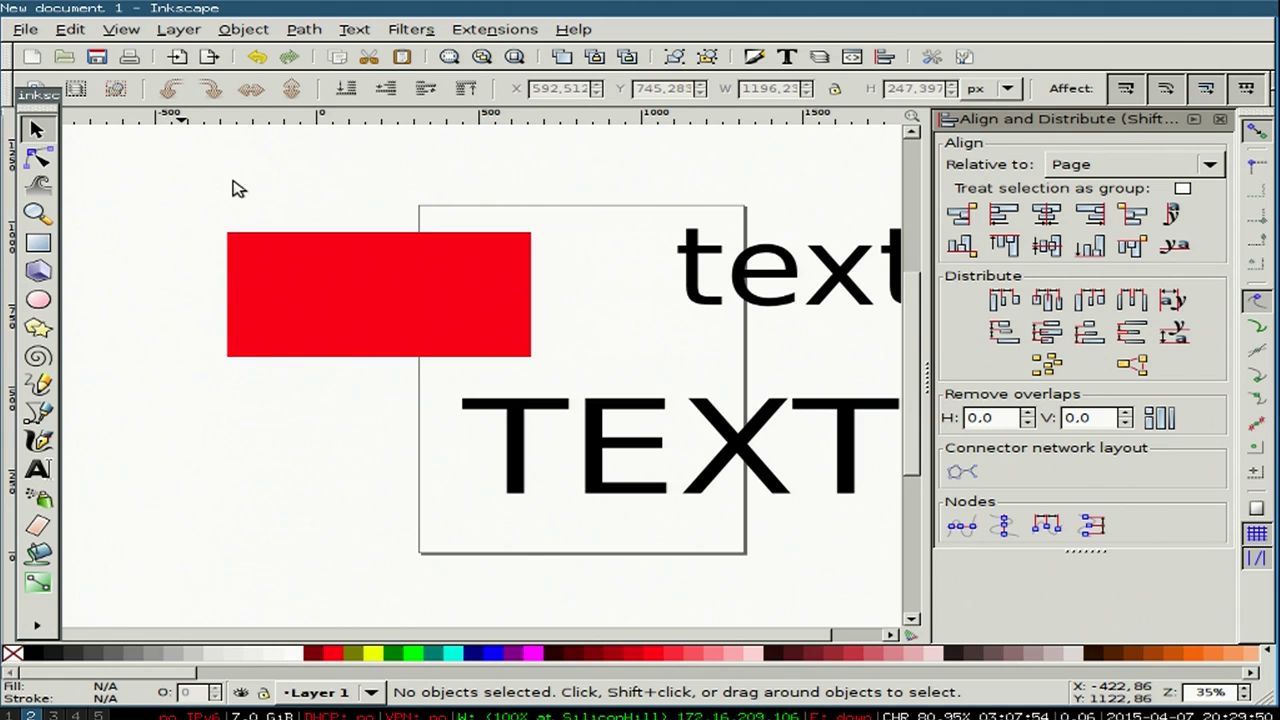
drag(571, 323, 451, 320)
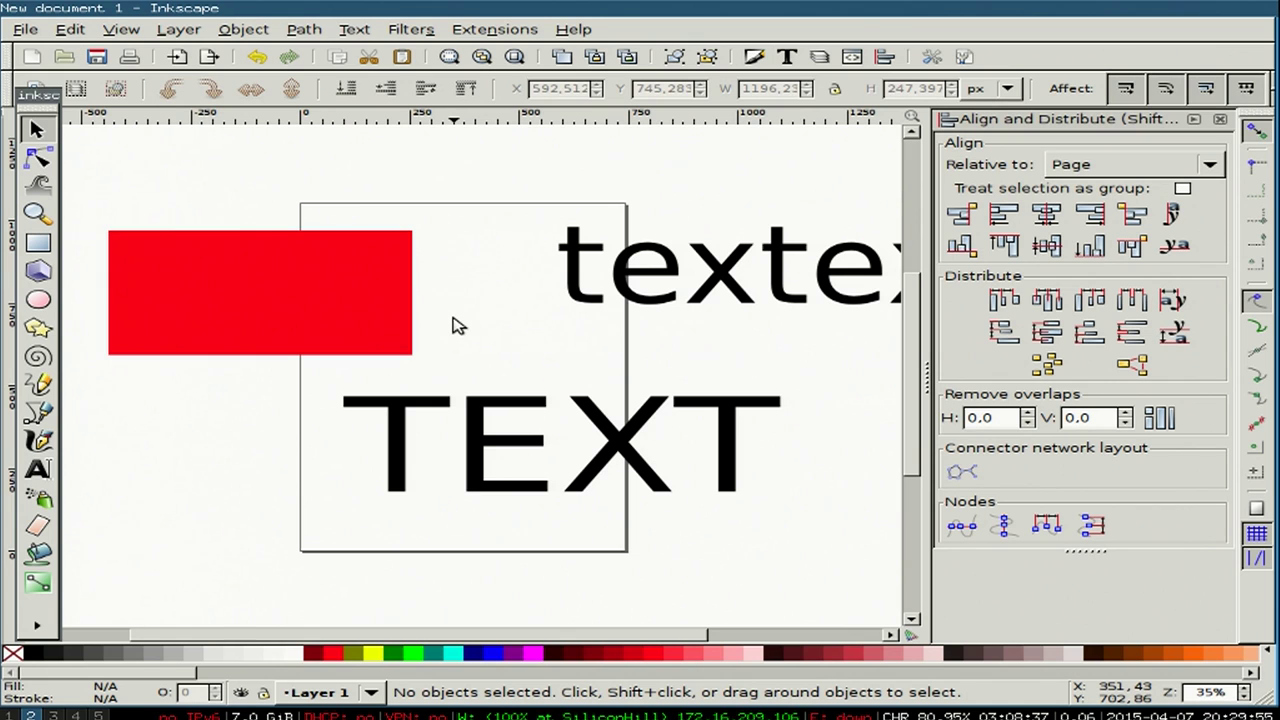
scroll(600, 423, up, 2)
drag(680, 374, 343, 493)
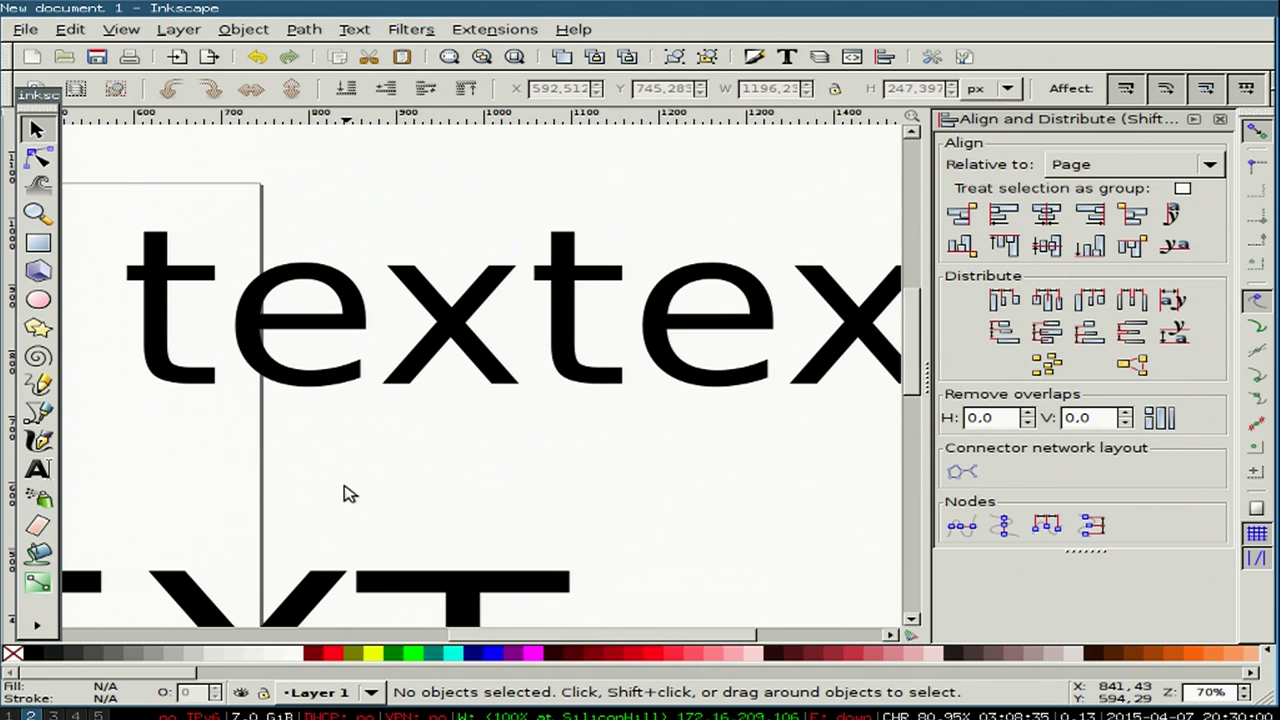
key(F12)
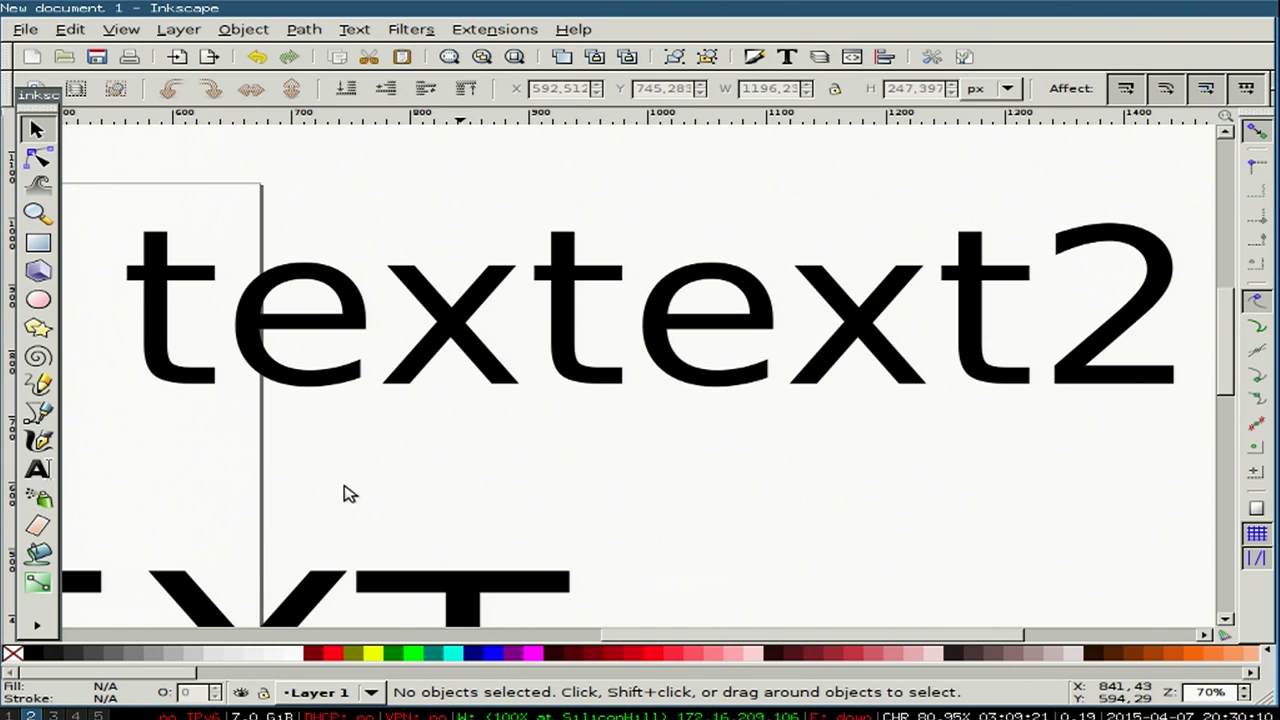
key(F12)
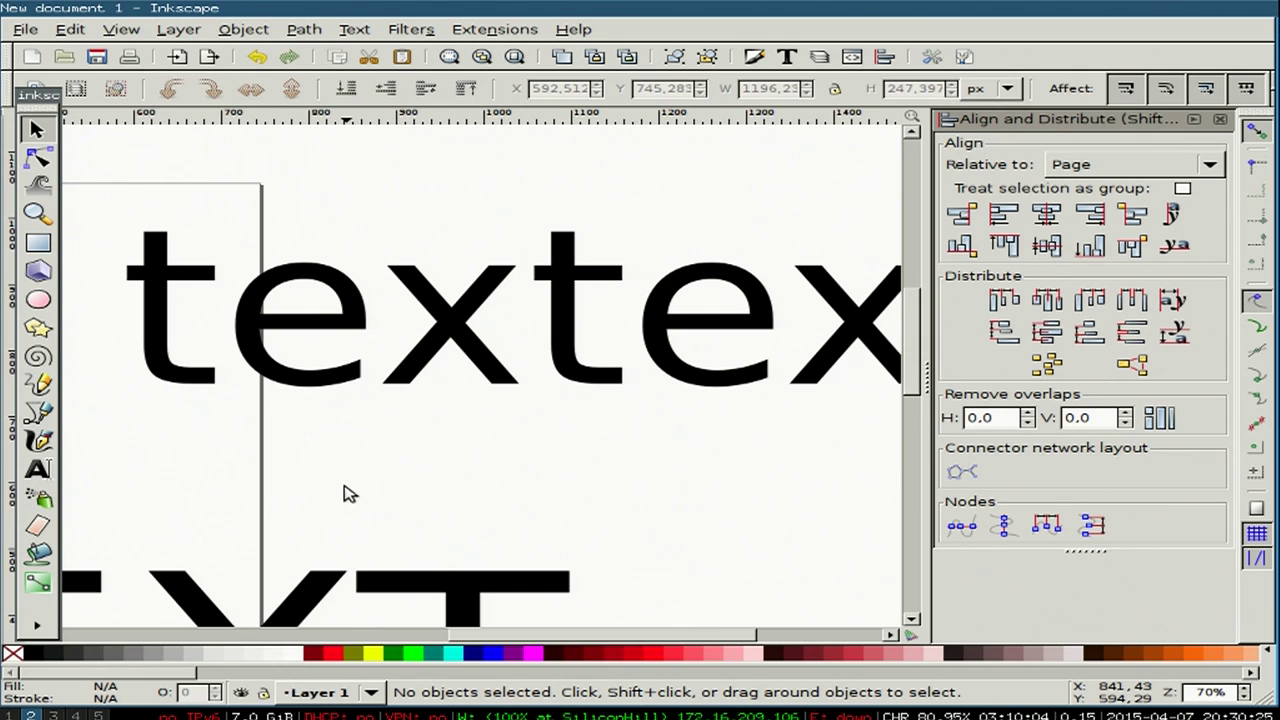
key(F12)
key(F12)
key(super+Return)
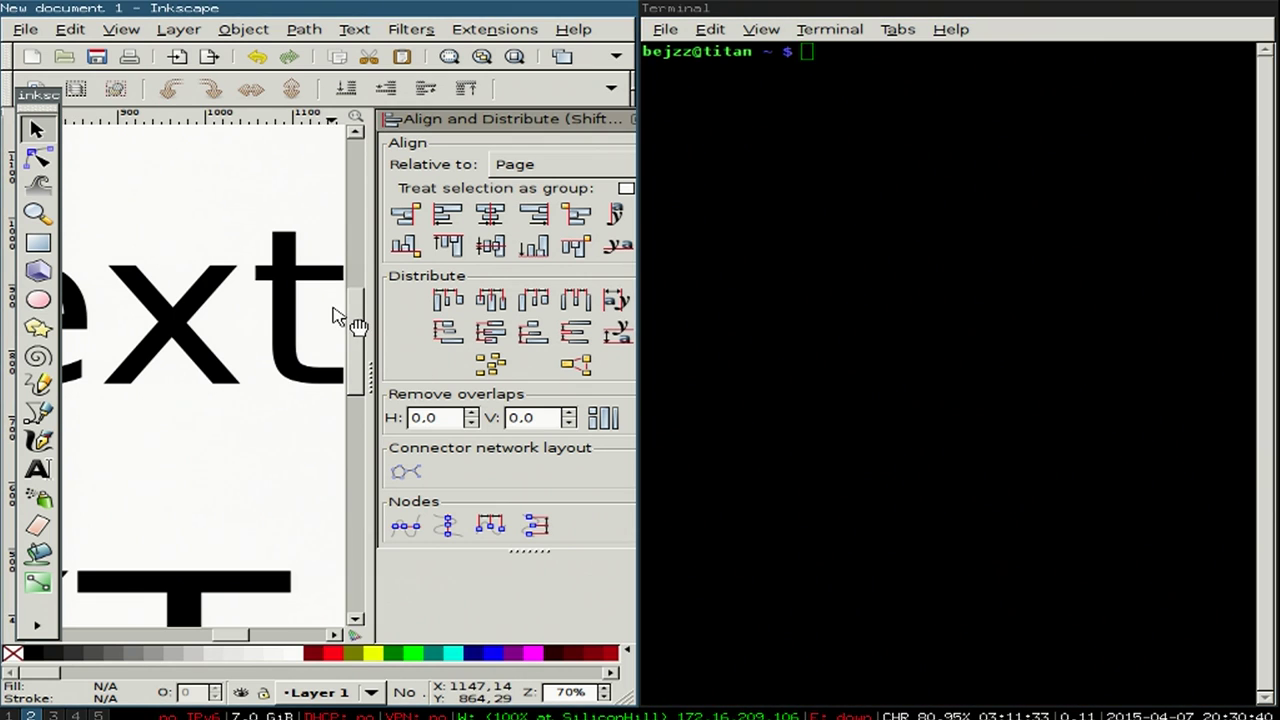
key(F12)
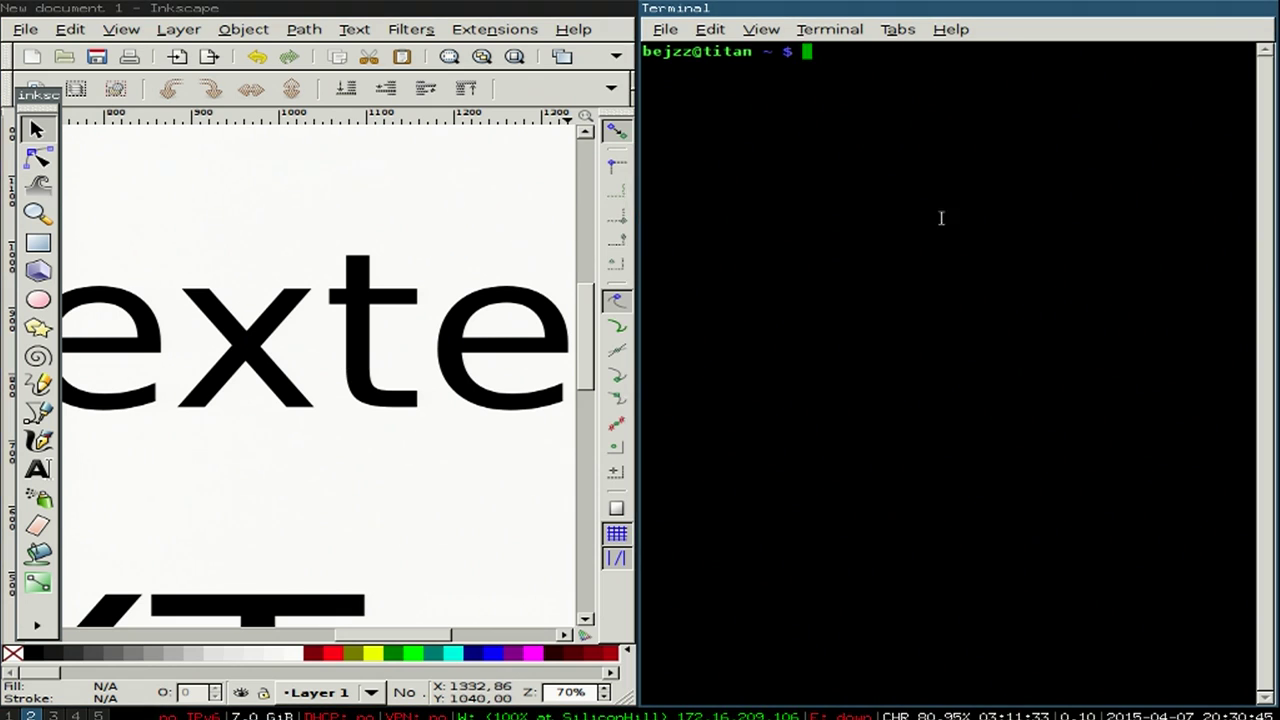
key(ctrl+d)
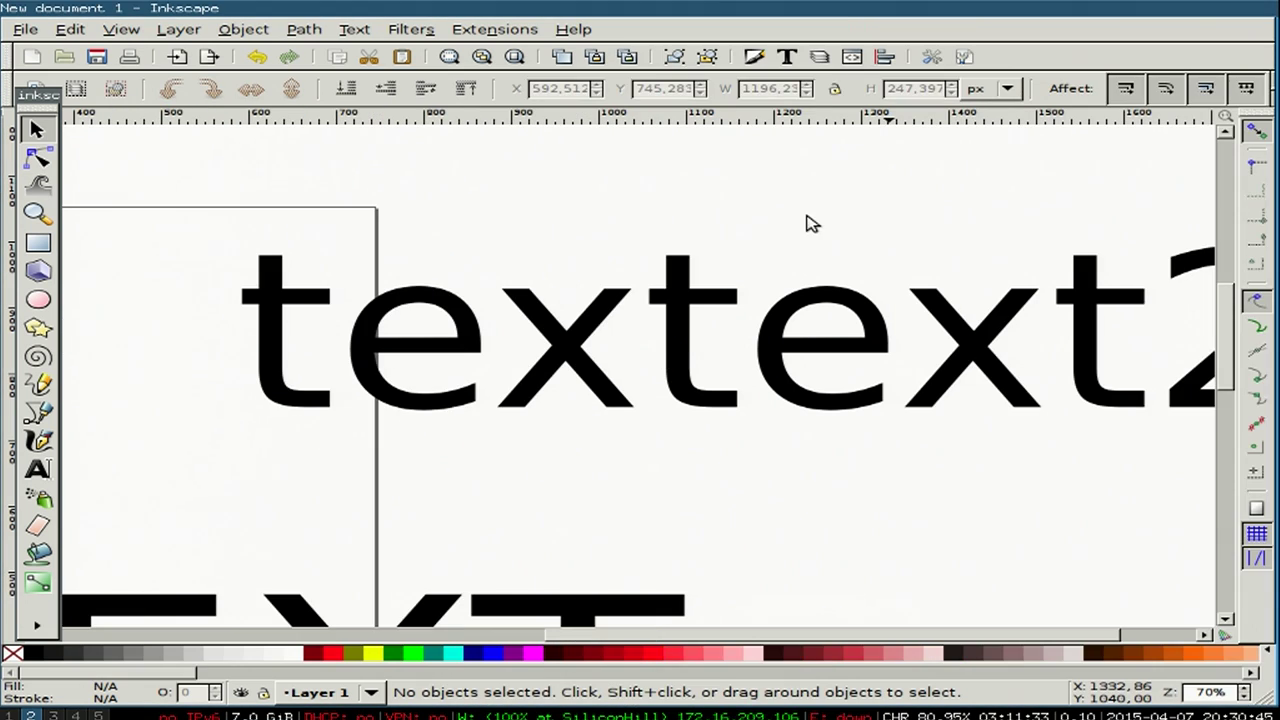
key(alt)
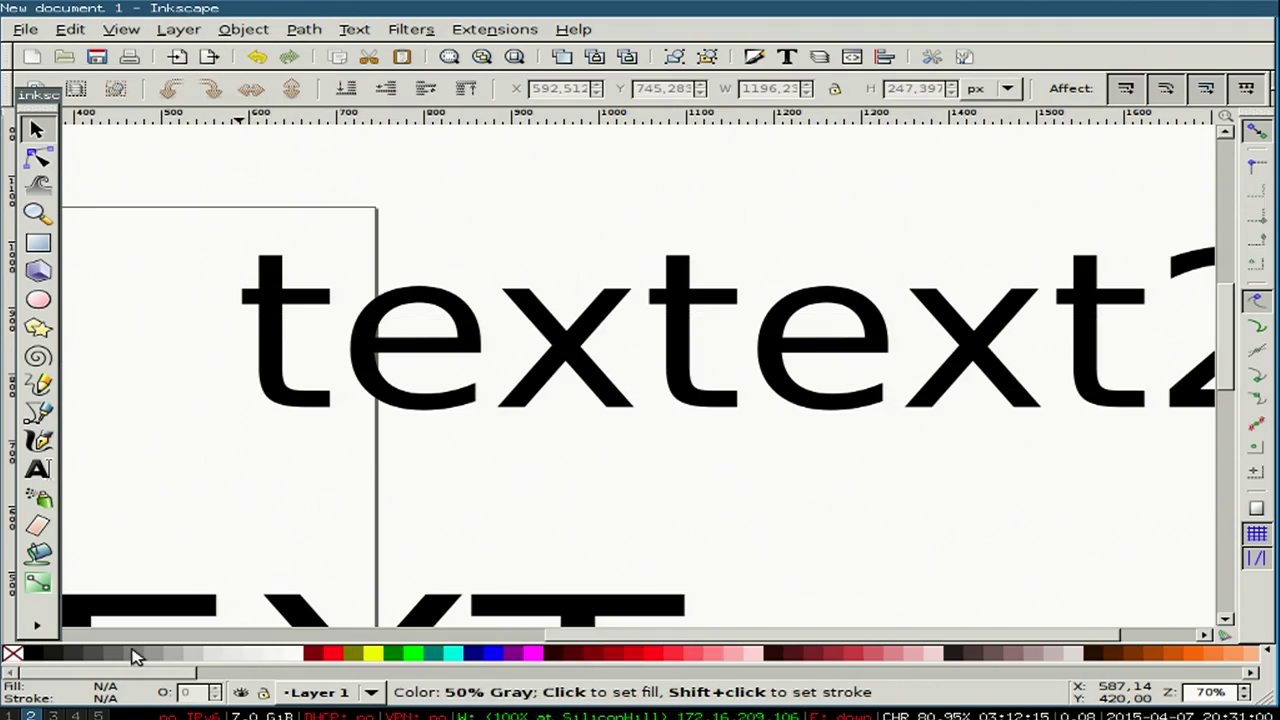
mouse_move(110, 672)
mouse_down()
mouse_move(995, 675)
mouse_move(175, 675)
mouse_up()
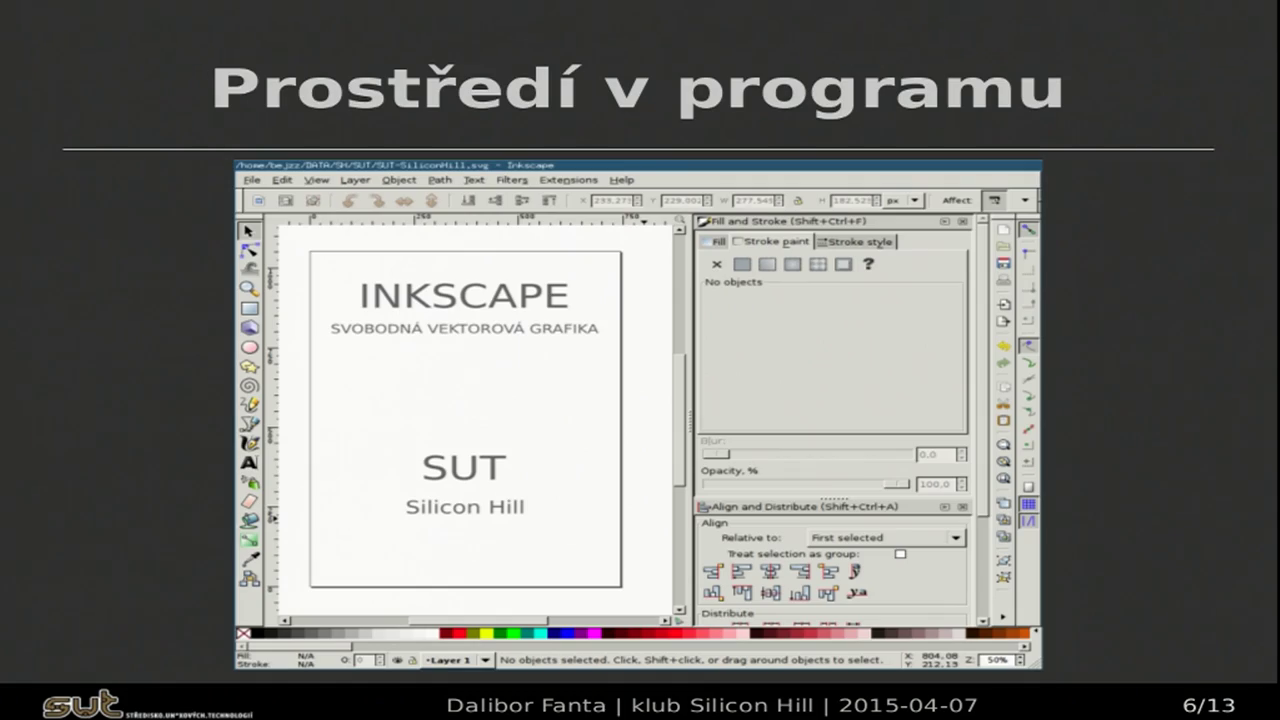
Advance the slideshow to slide 7, 'Nastavení dokumentu'
key(Page_Down)
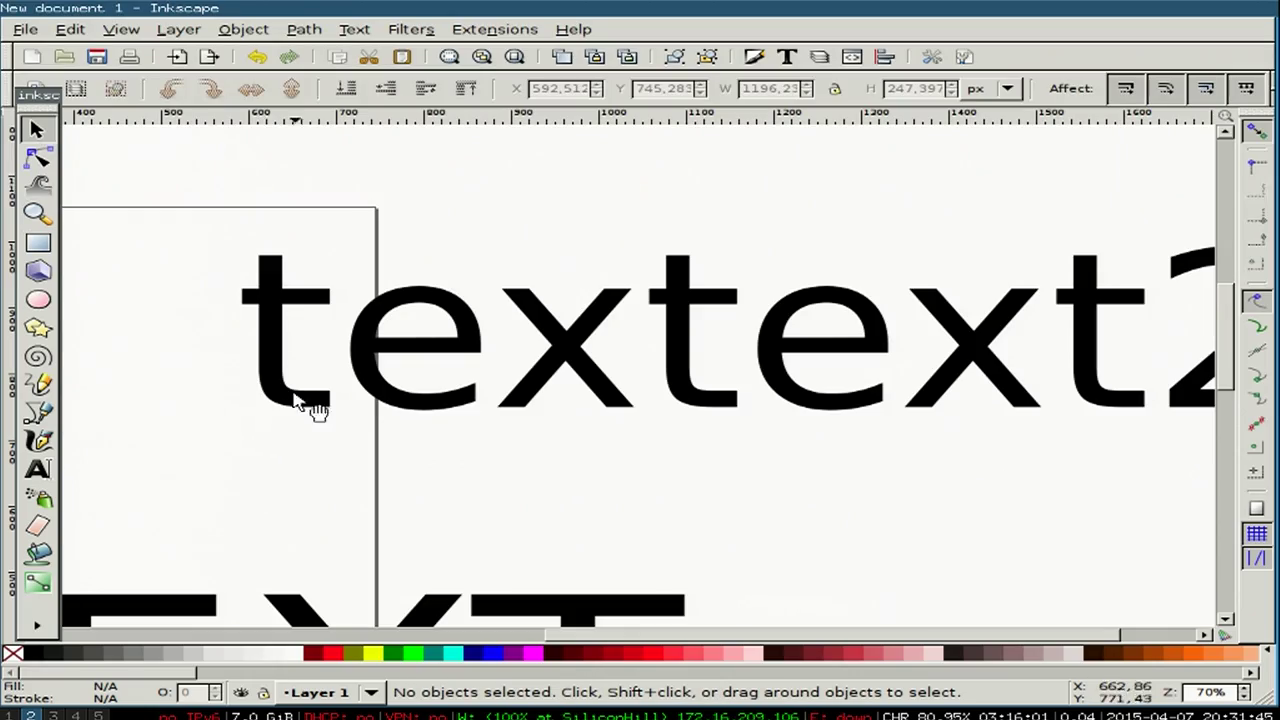
Zoom out to 25% to see the whole drawing, then show the File menu
scroll(397, 388, down, 3)
drag(380, 400, 661, 335)
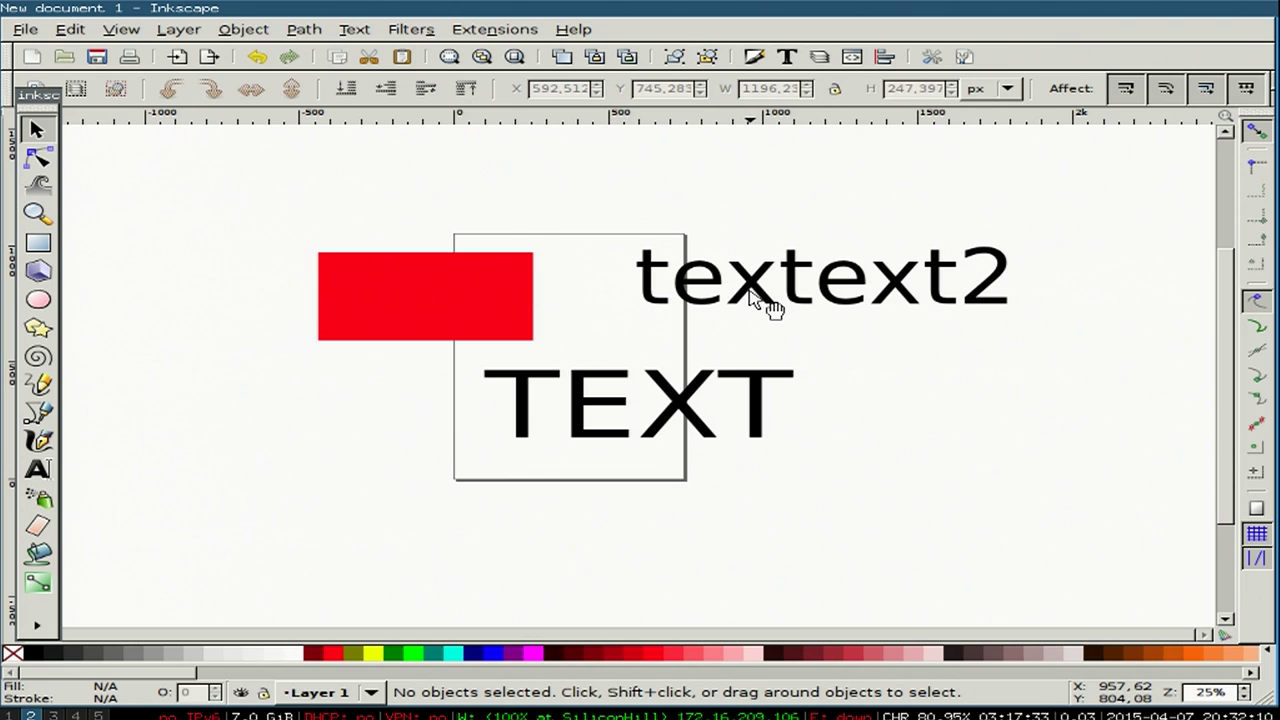
click(27, 30)
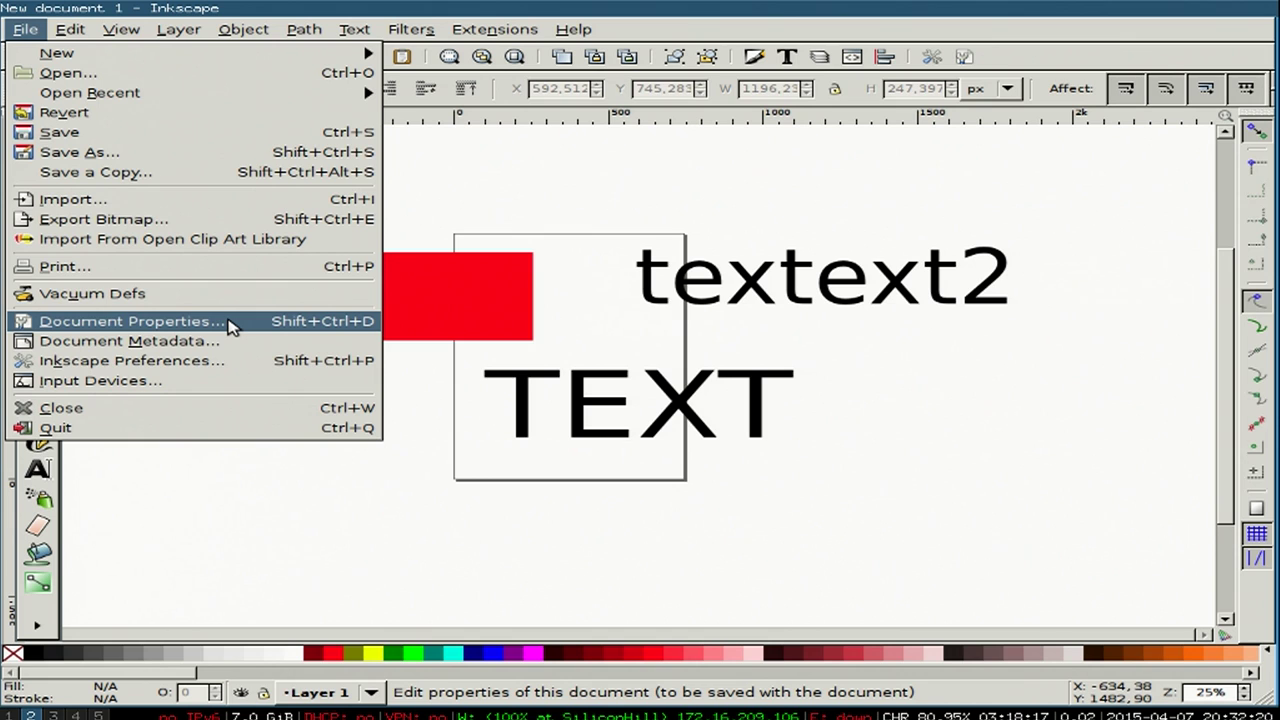
In Document Properties, set the page to A3 landscape, 1488.19 × 1052.36 px
click(231, 327)
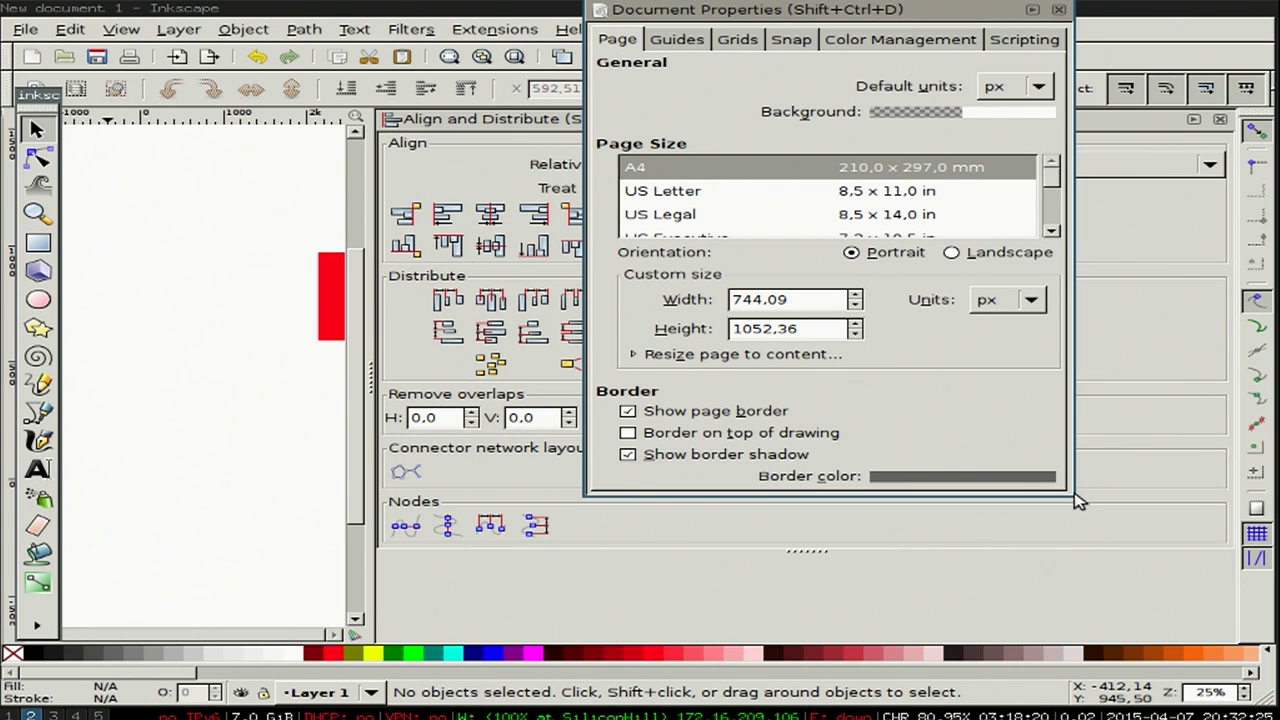
drag(1080, 511, 1110, 620)
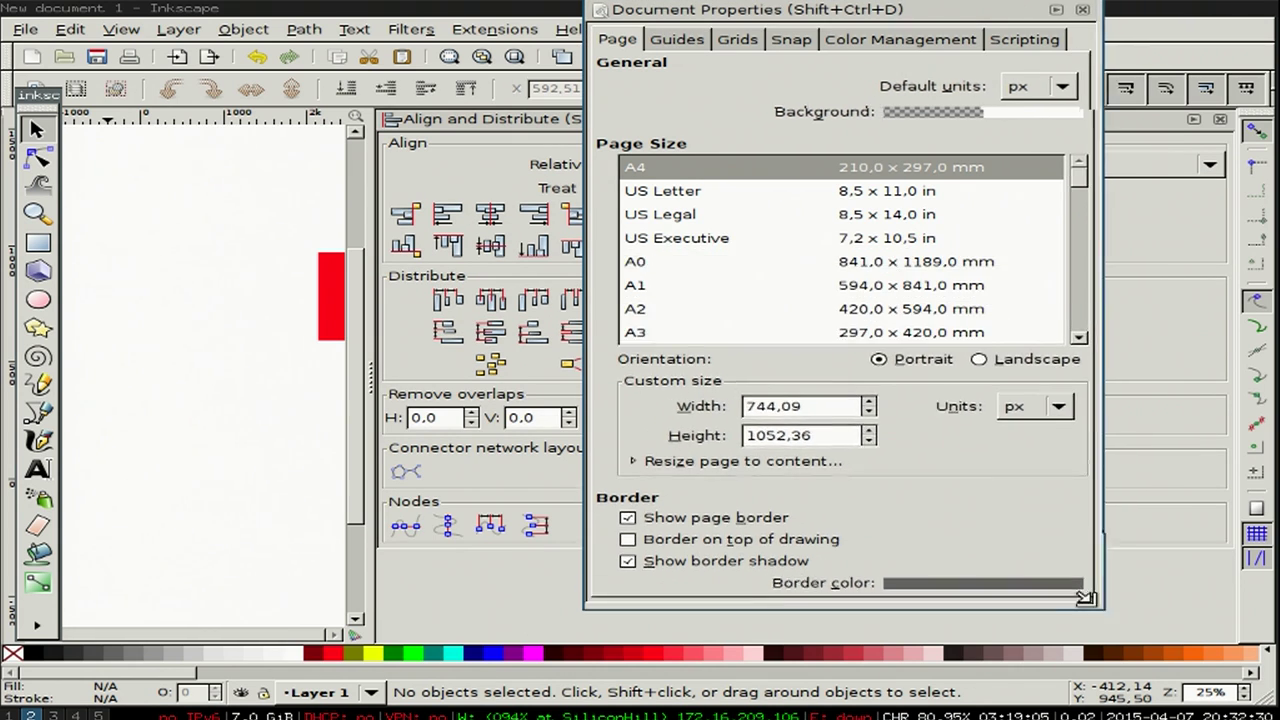
click(679, 173)
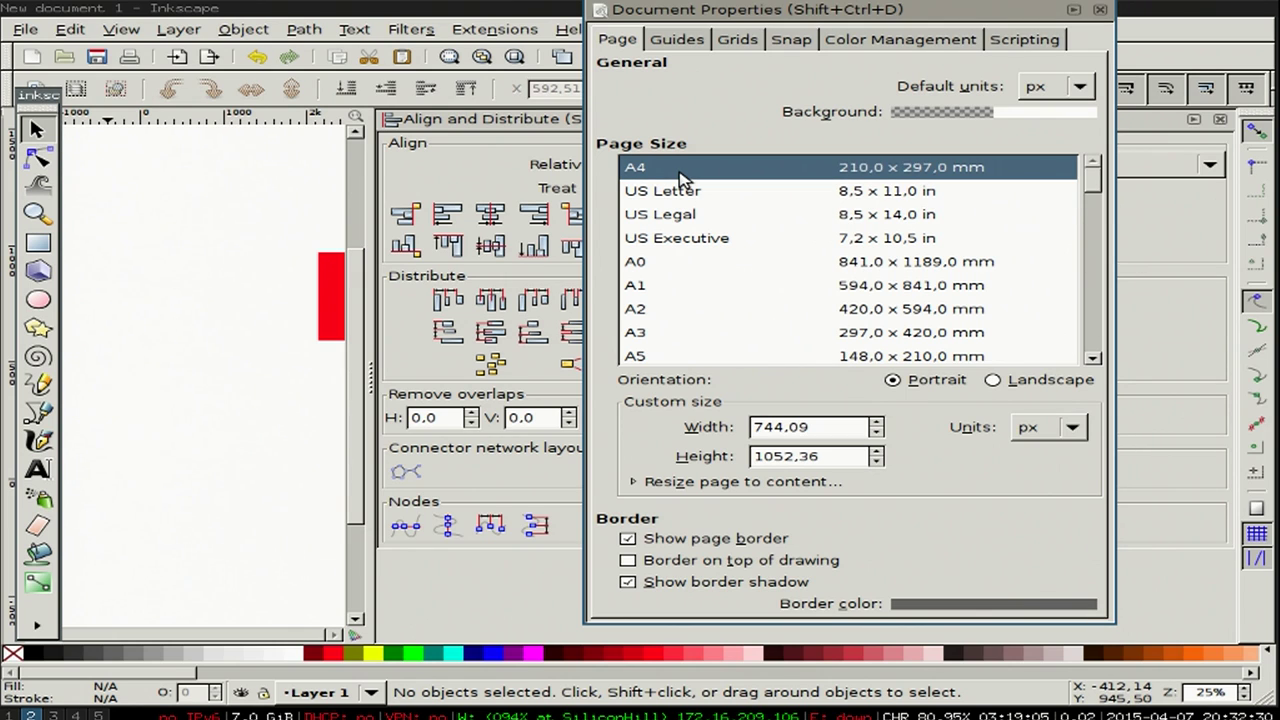
scroll(346, 334, up, 2)
scroll(100, 360, up, 2)
scroll(210, 378, up, 1)
scroll(210, 378, down, 2)
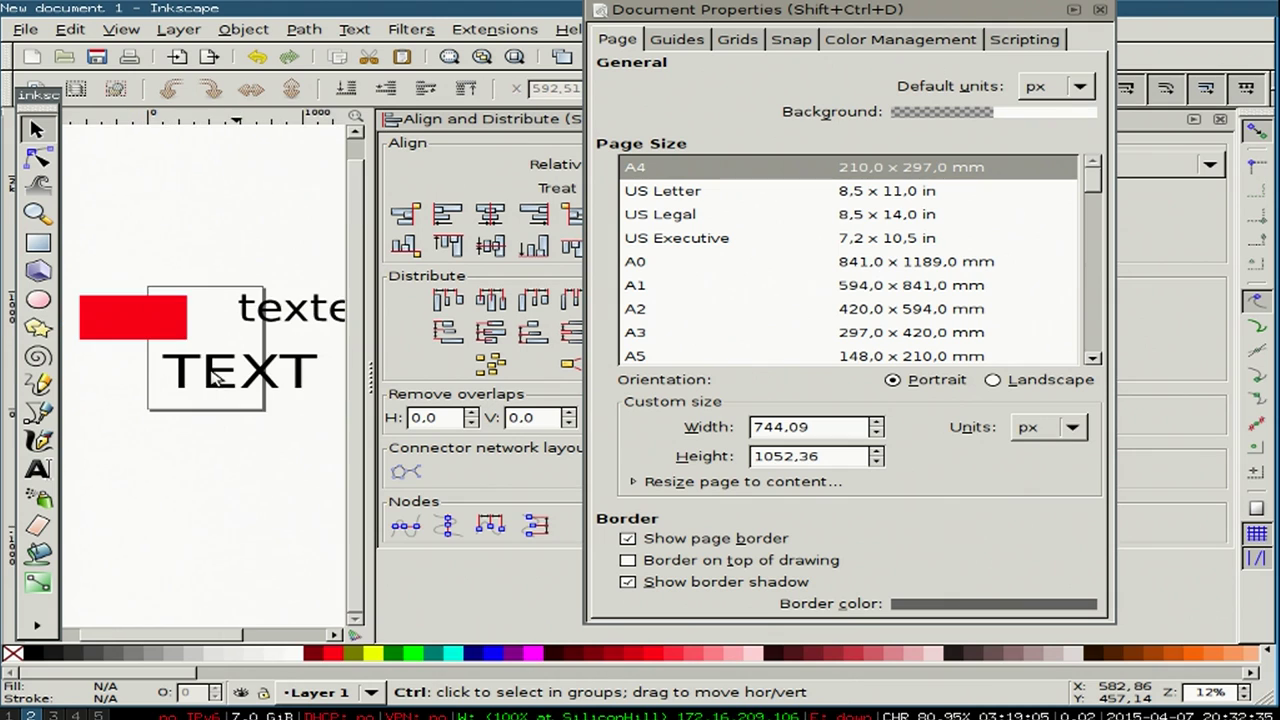
click(665, 337)
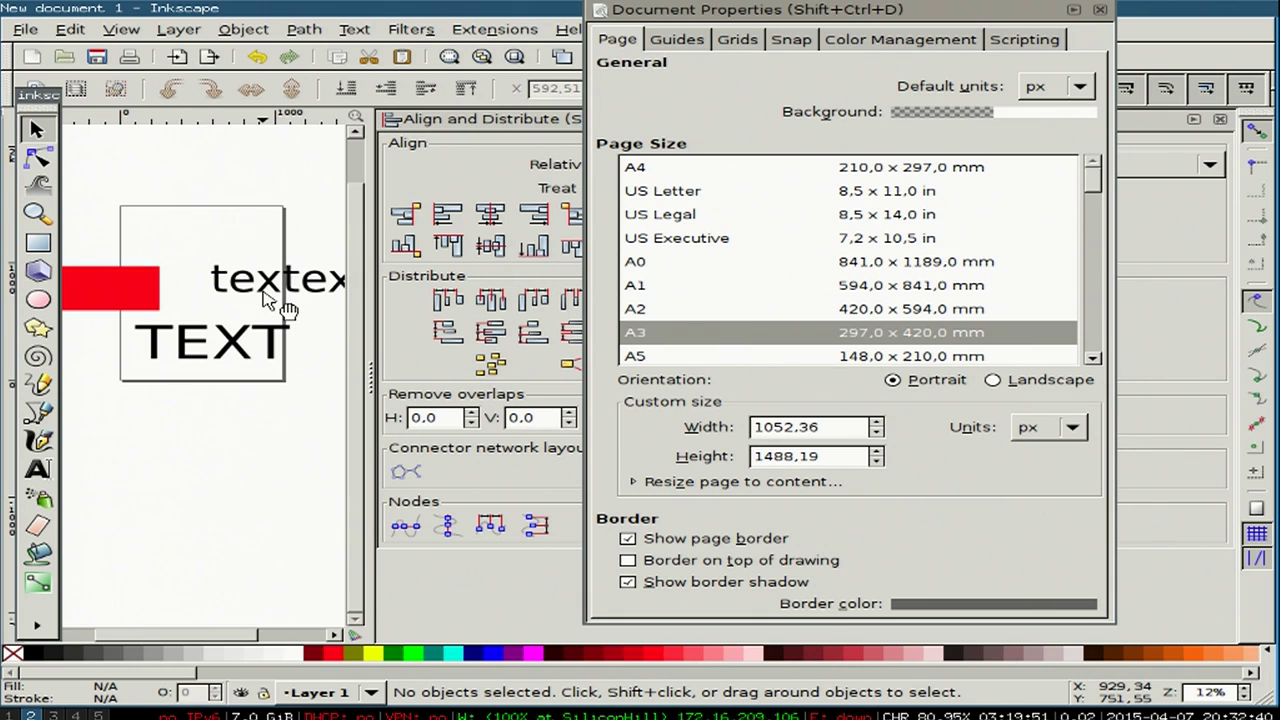
click(1003, 383)
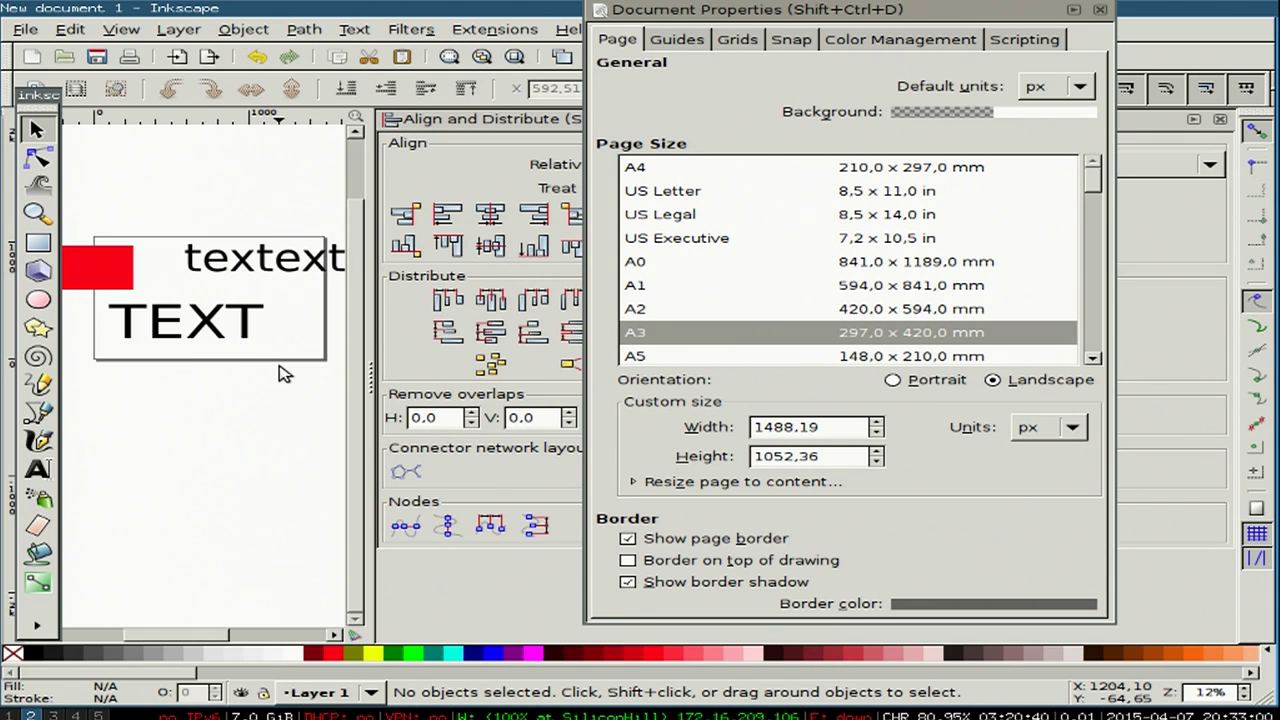
Try the icon page sizes, ending on 48×48
scroll(790, 240, down, 1)
scroll(820, 252, down, 4)
scroll(822, 252, down, 5)
scroll(824, 255, down, 6)
scroll(822, 252, down, 8)
scroll(824, 255, down, 4)
scroll(1076, 325, up, 3)
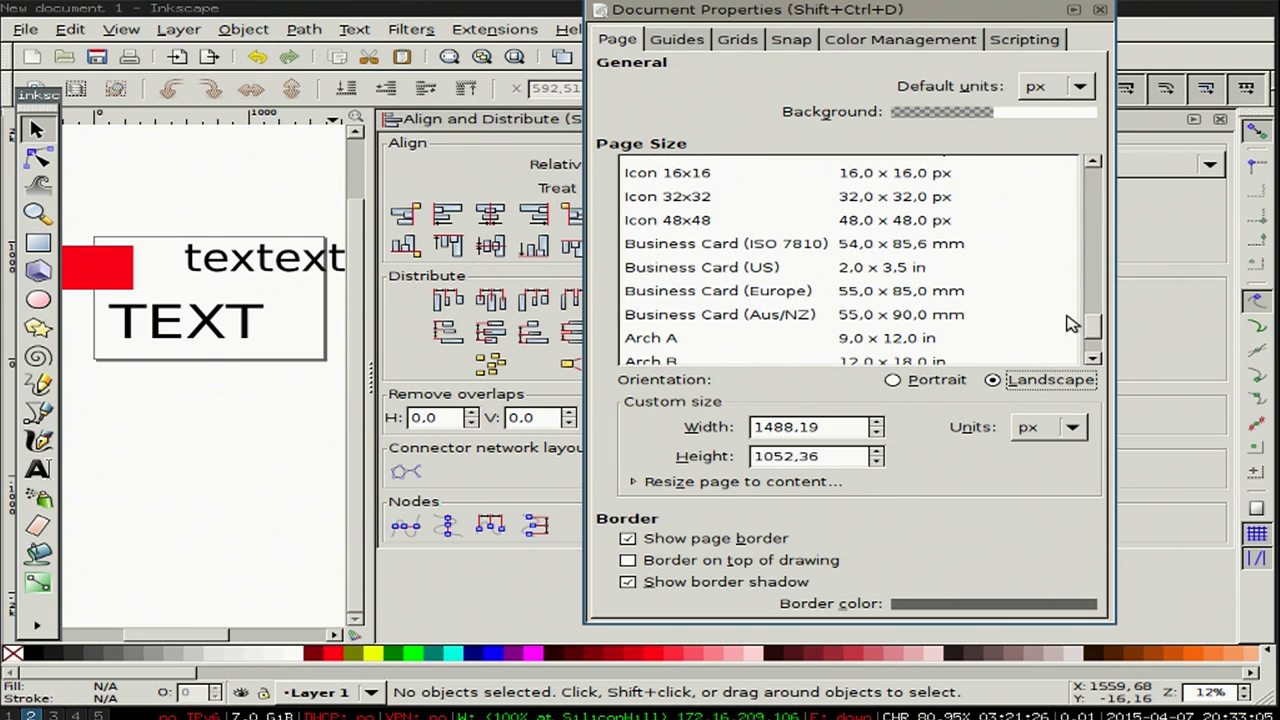
scroll(1094, 332, up, 5)
scroll(1094, 332, down, 3)
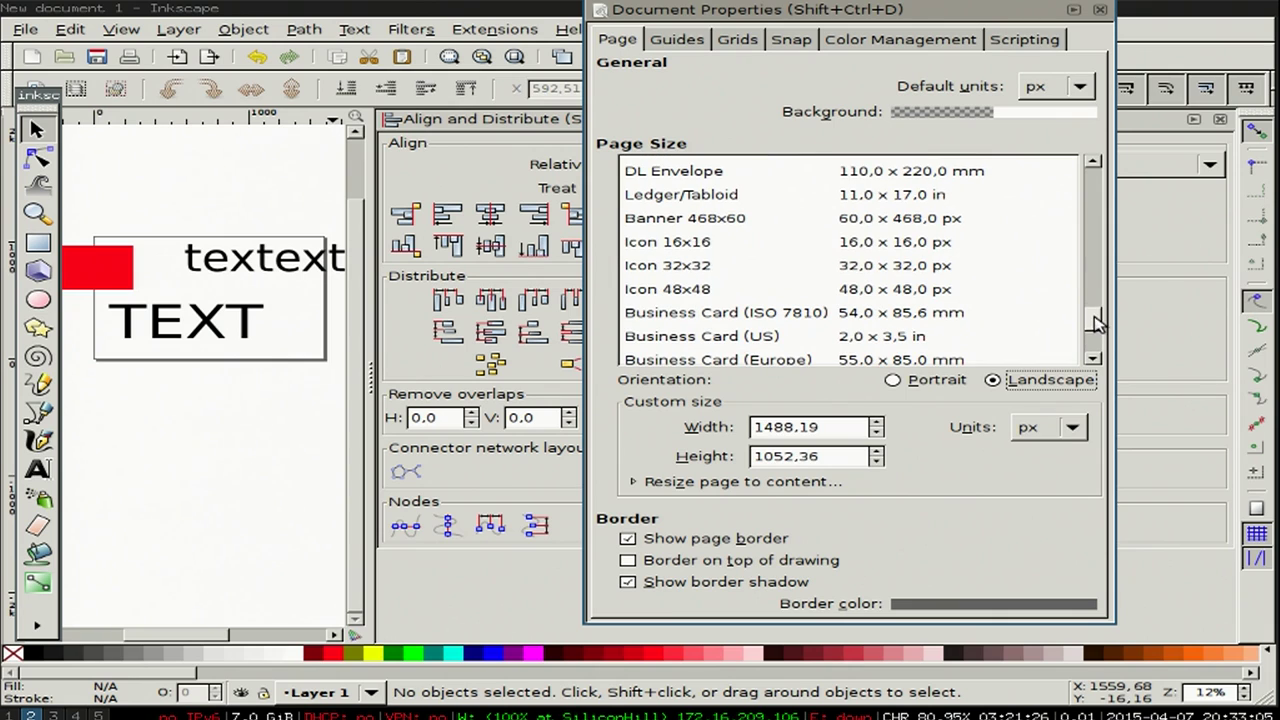
click(760, 245)
key(Down)
key(Down)
key(Up)
key(Up)
click(727, 289)
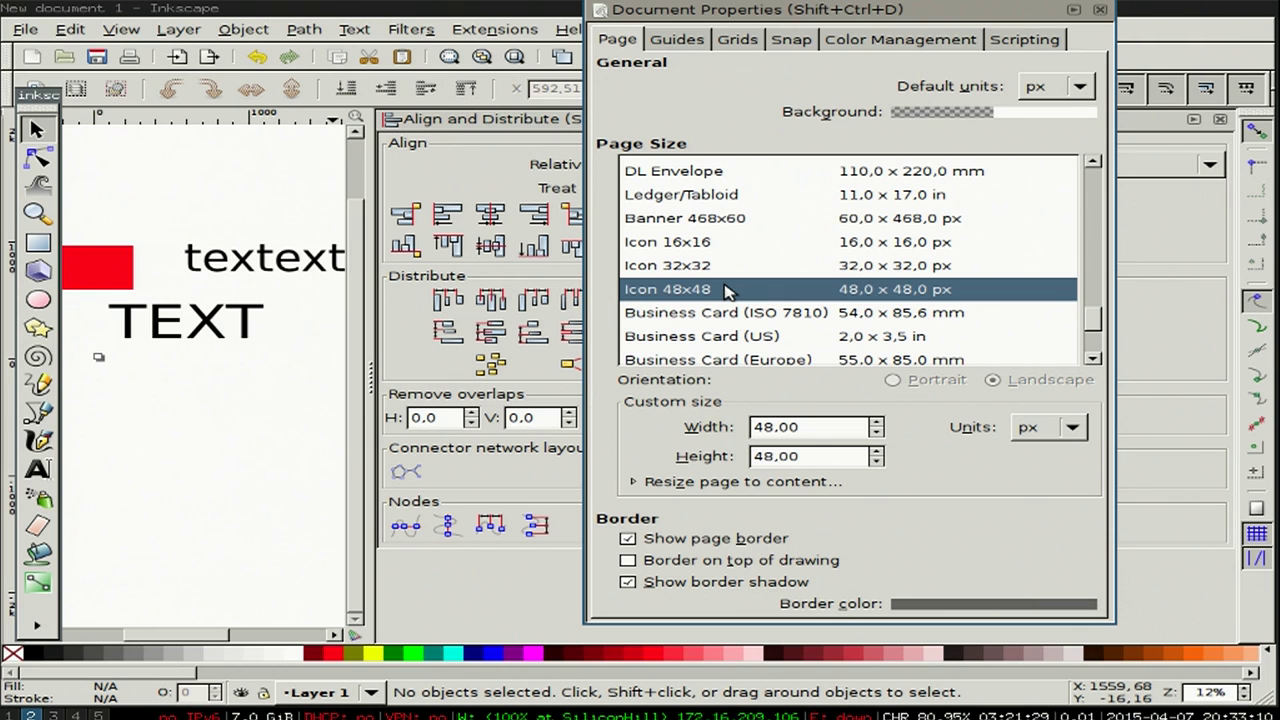
Set the page to A4 portrait, 744.09 × 1052.36 px
drag(1094, 320, 1106, 176)
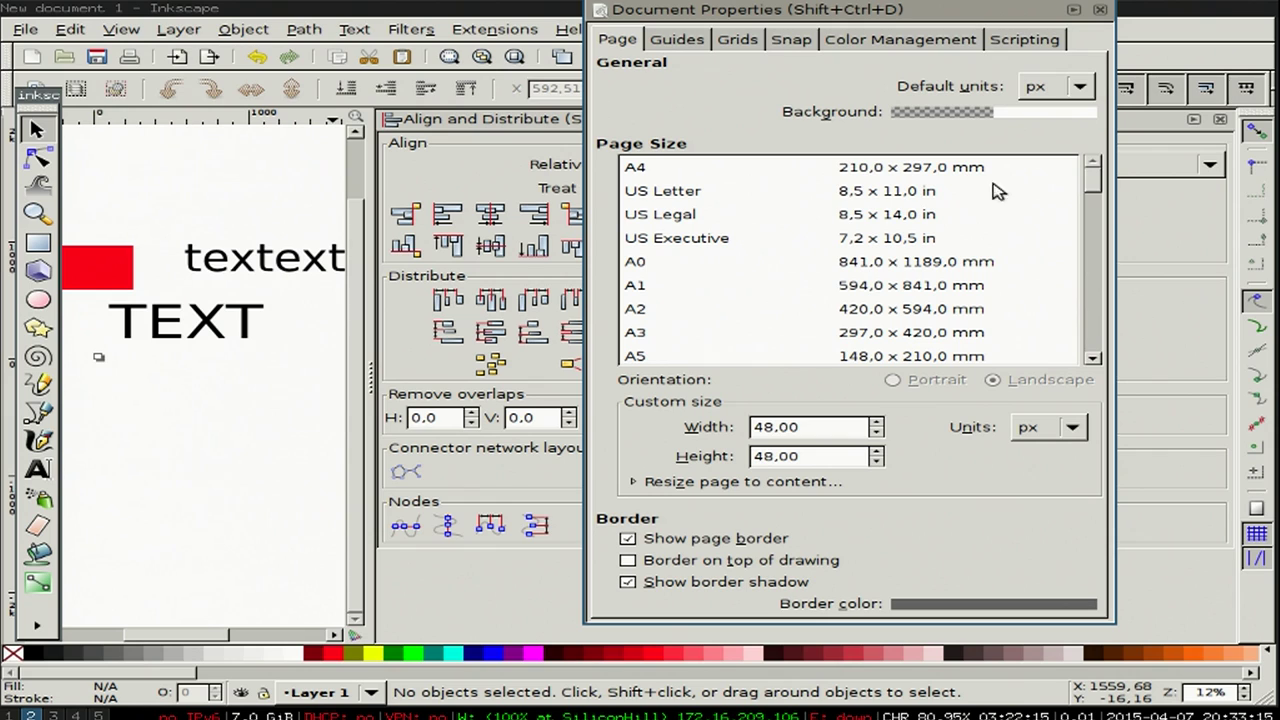
click(741, 177)
click(938, 381)
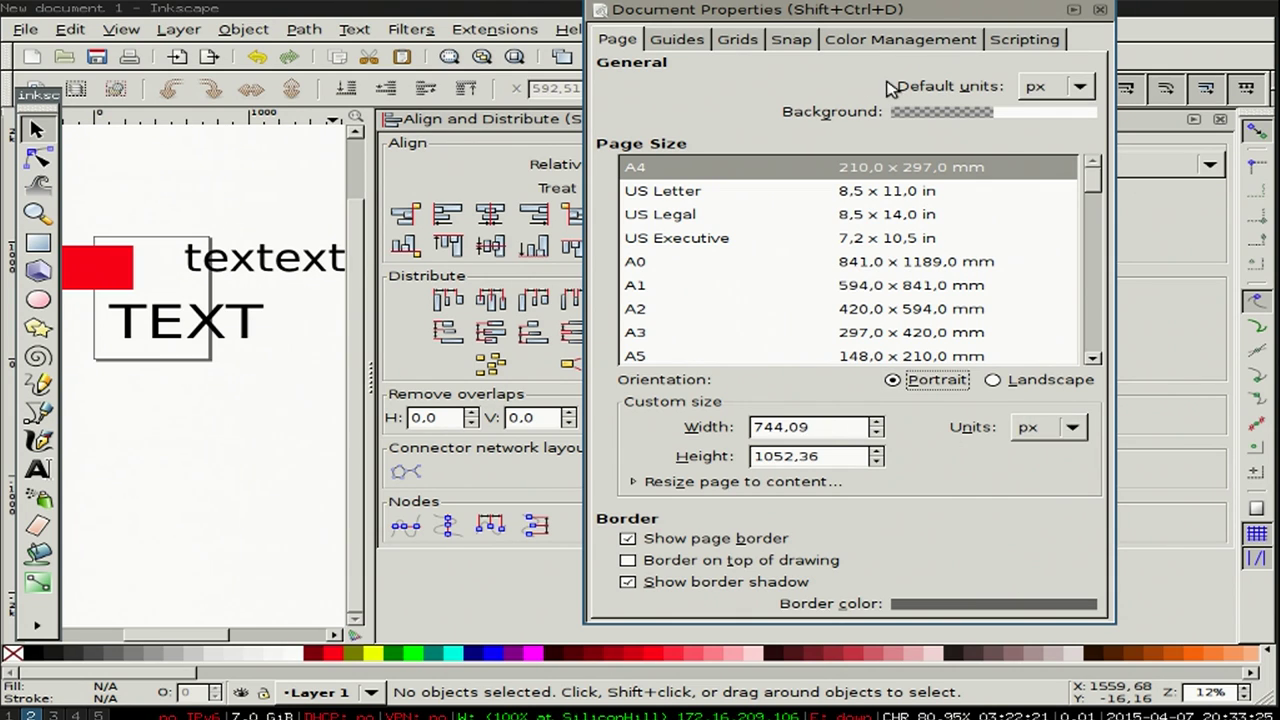
Set the document's default units to inches
click(733, 12)
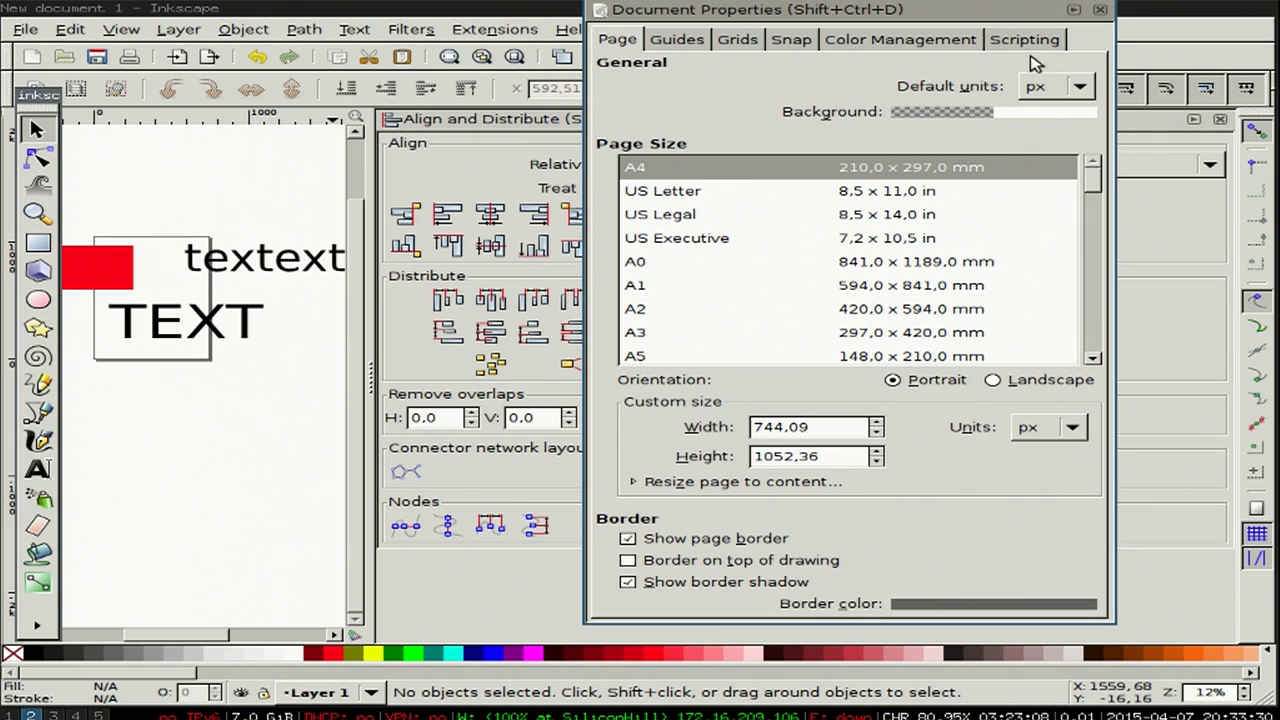
click(1077, 89)
click(1077, 89)
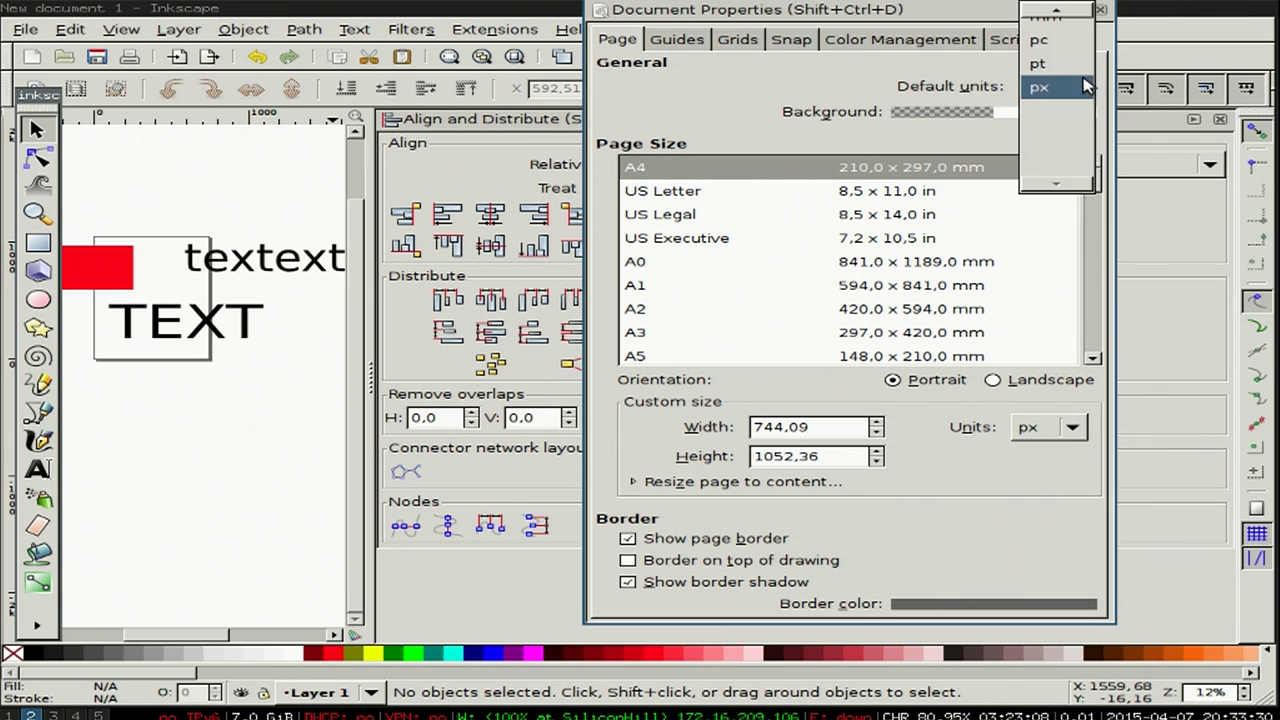
click(1068, 42)
scroll(1079, 88, up, 1)
scroll(1079, 88, up, 1)
scroll(1079, 88, up, 1)
Close Document Properties and Align and Distribute, then reopen Document Properties' Default units list
click(1100, 9)
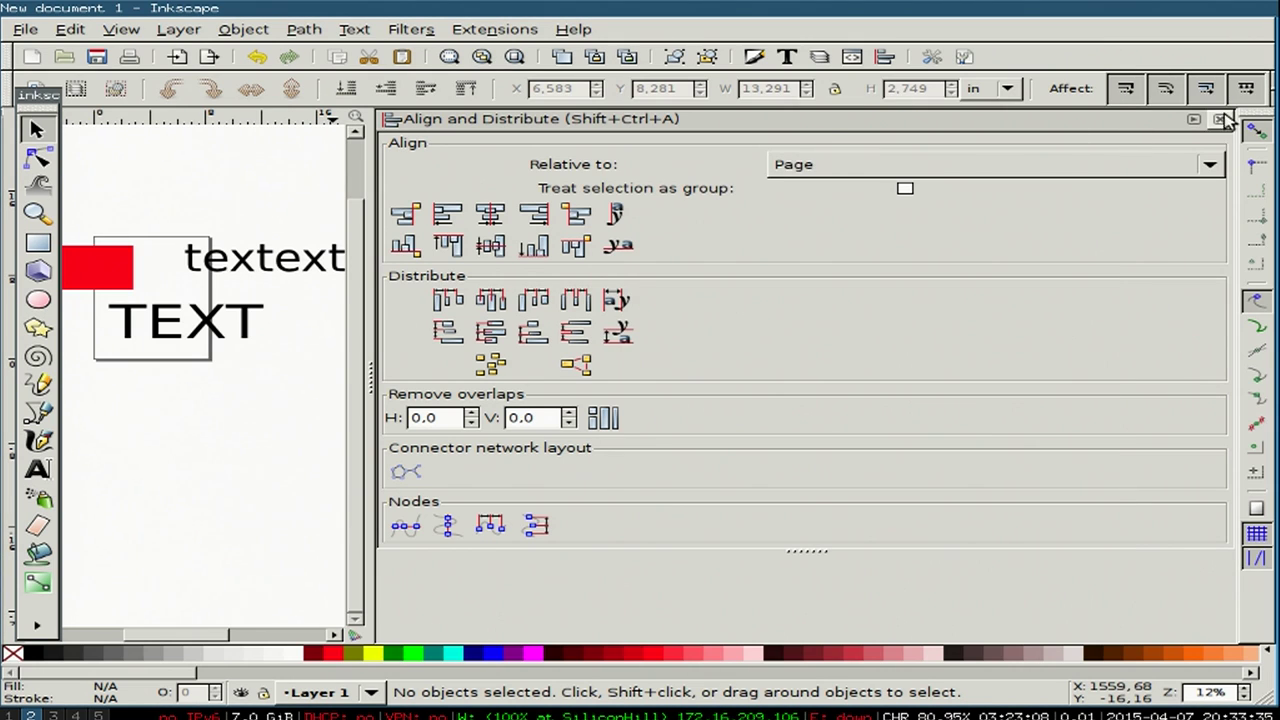
click(1220, 118)
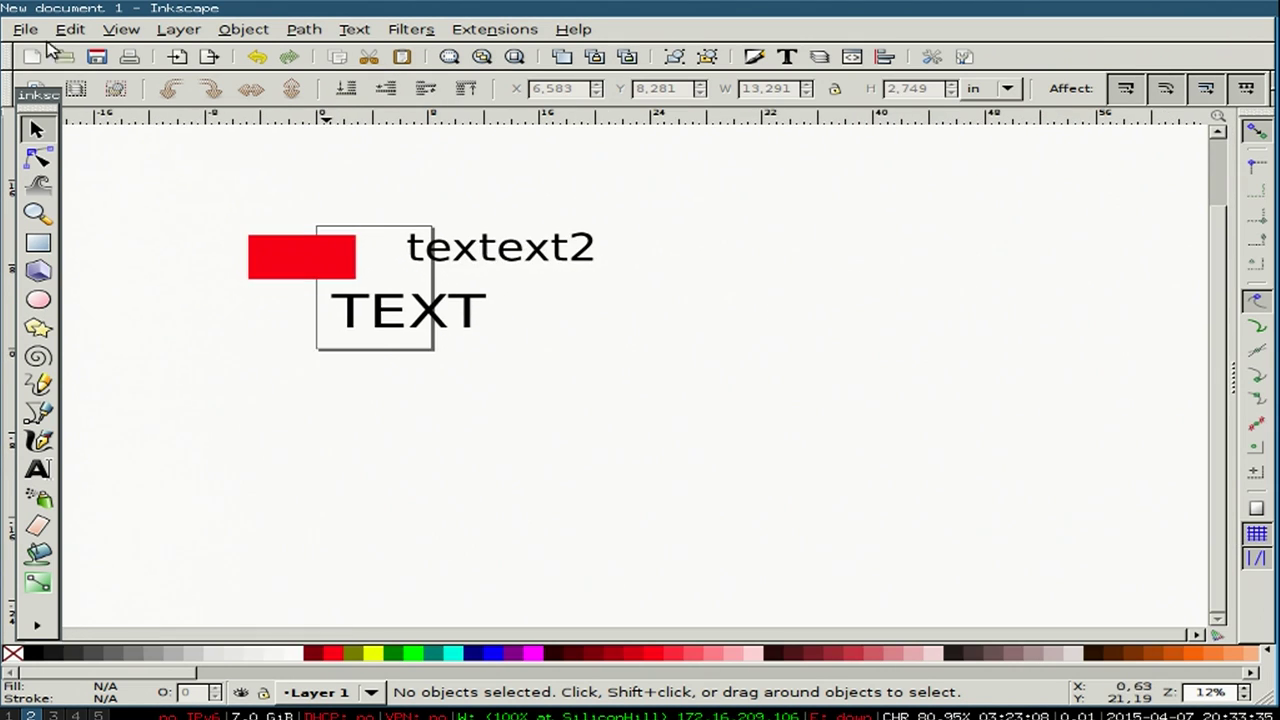
click(24, 30)
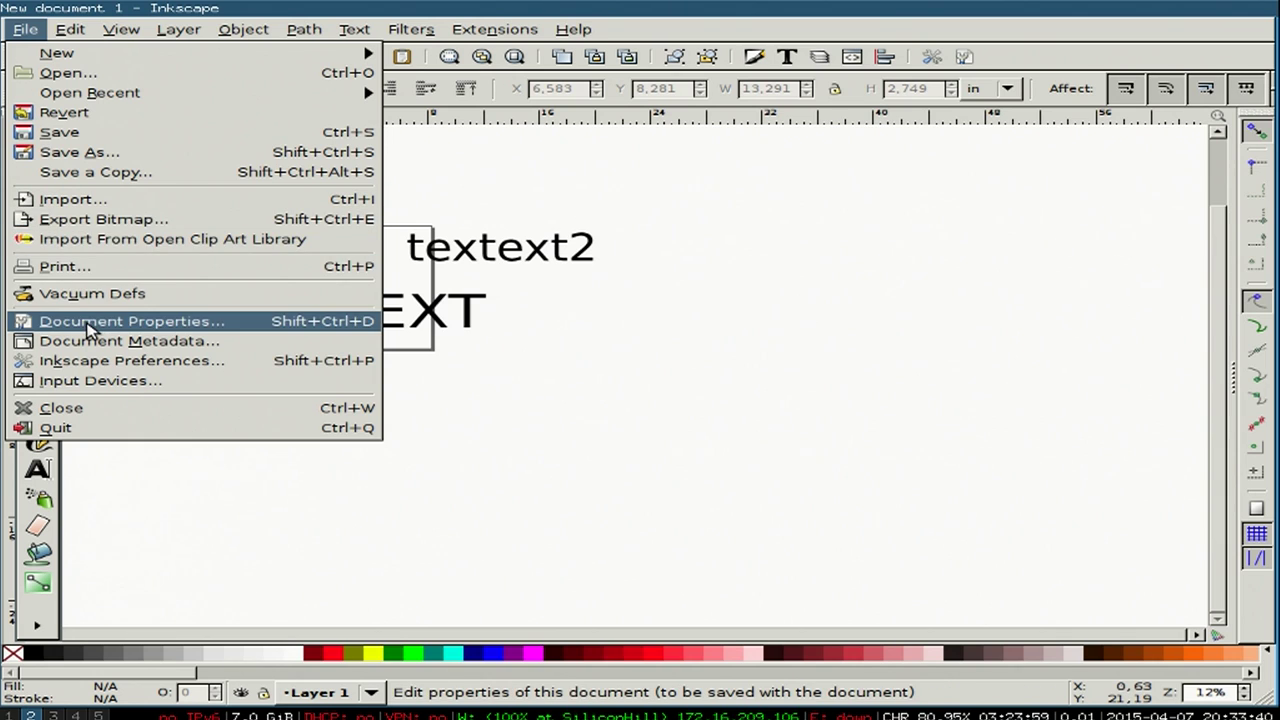
click(90, 322)
click(1215, 86)
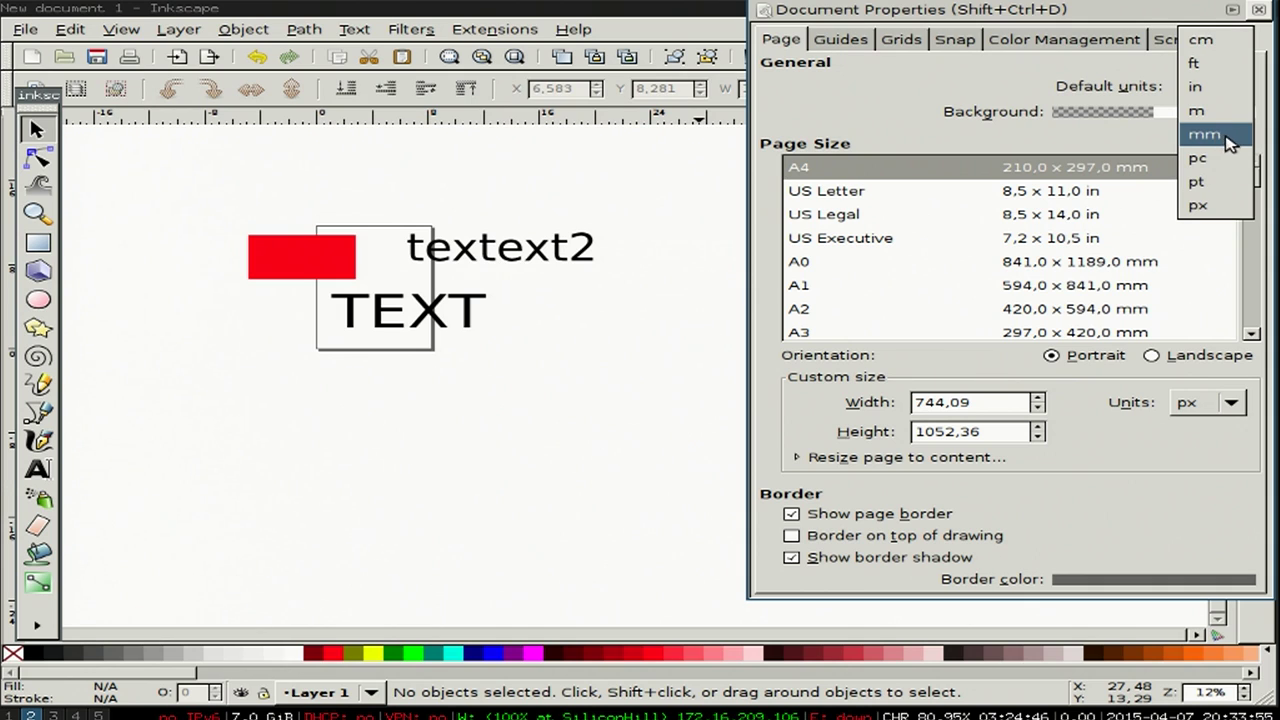
Make millimetres the default unit, after briefly trying points
click(1222, 136)
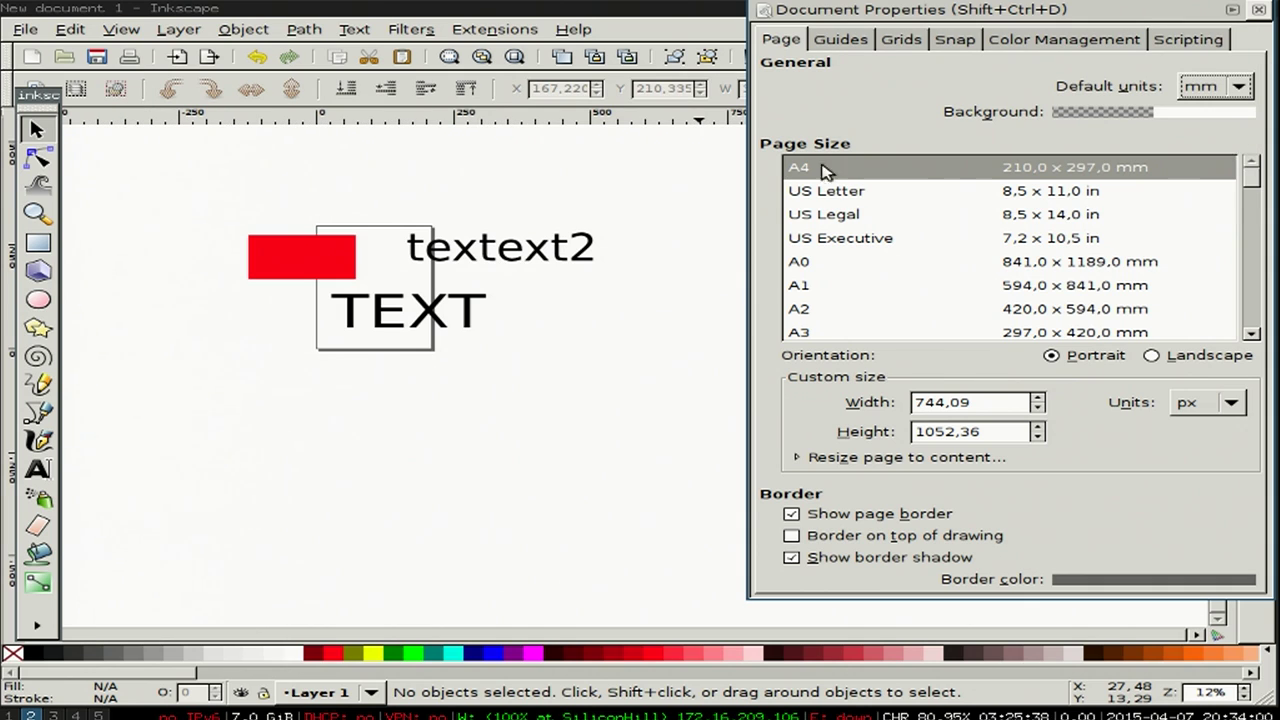
scroll(323, 177, down, 1)
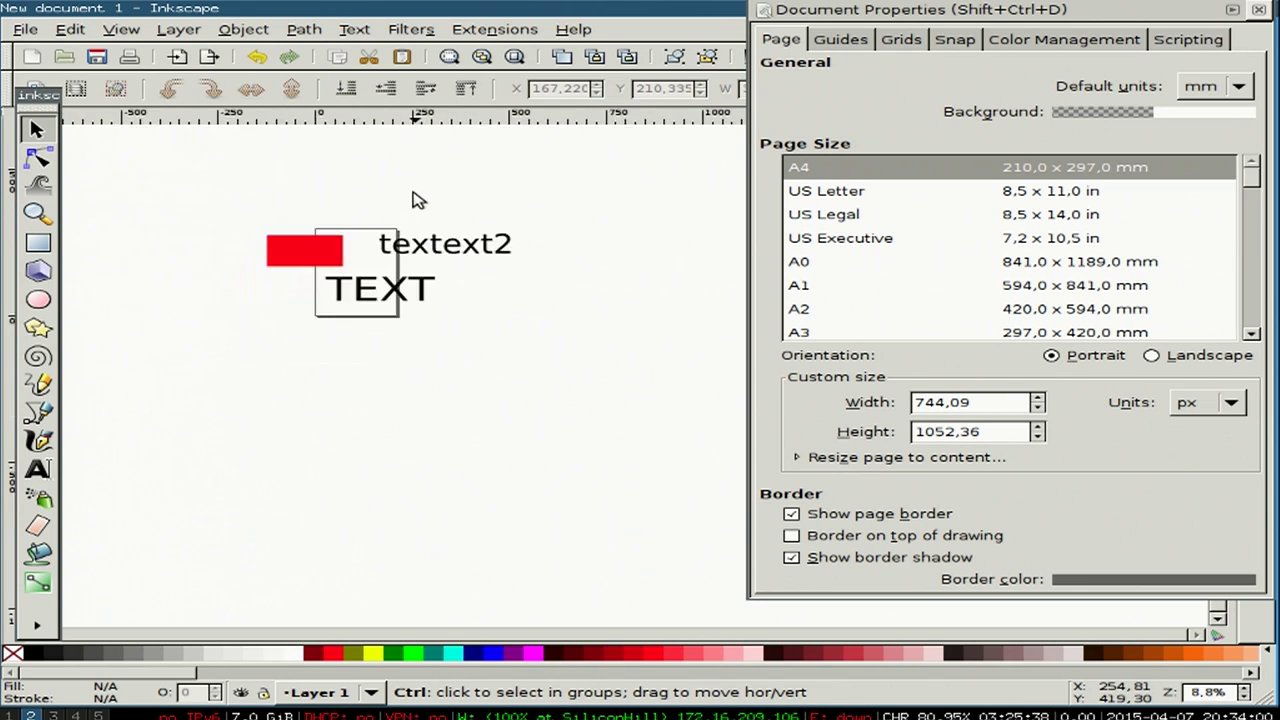
scroll(418, 200, up, 3)
scroll(417, 171, left, 2)
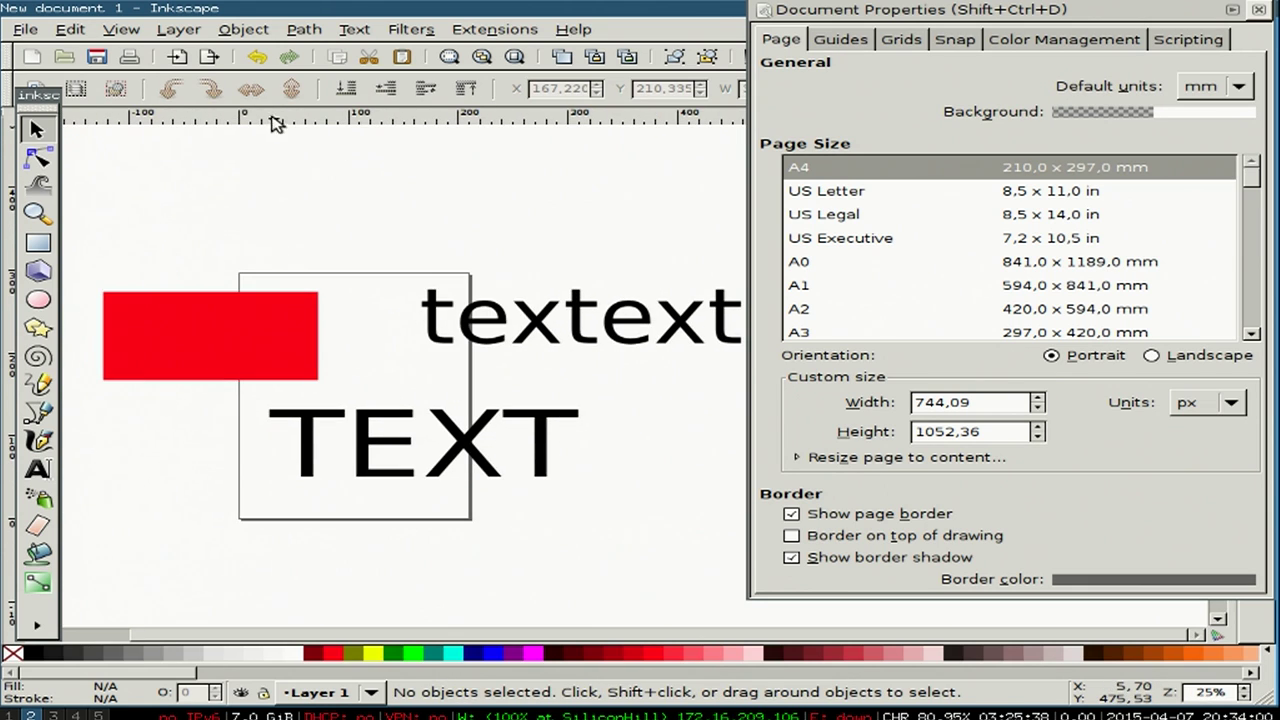
click(1213, 87)
click(1197, 150)
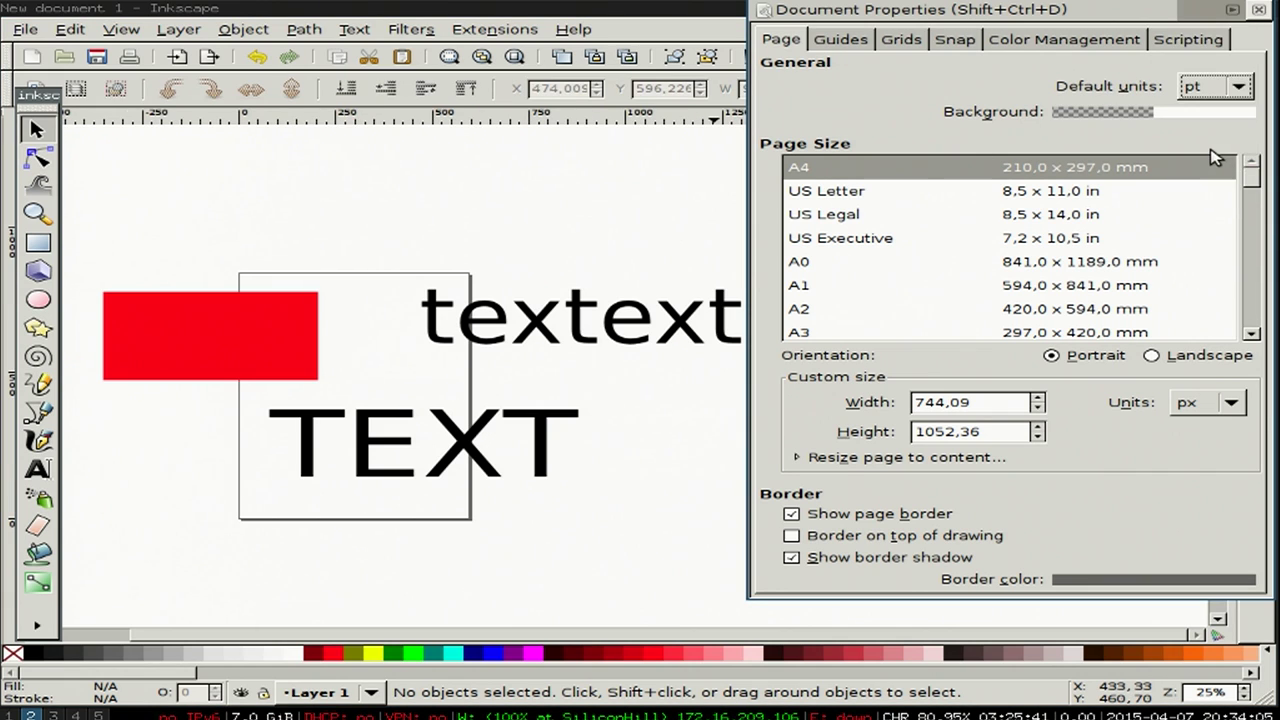
click(1213, 87)
click(1200, 63)
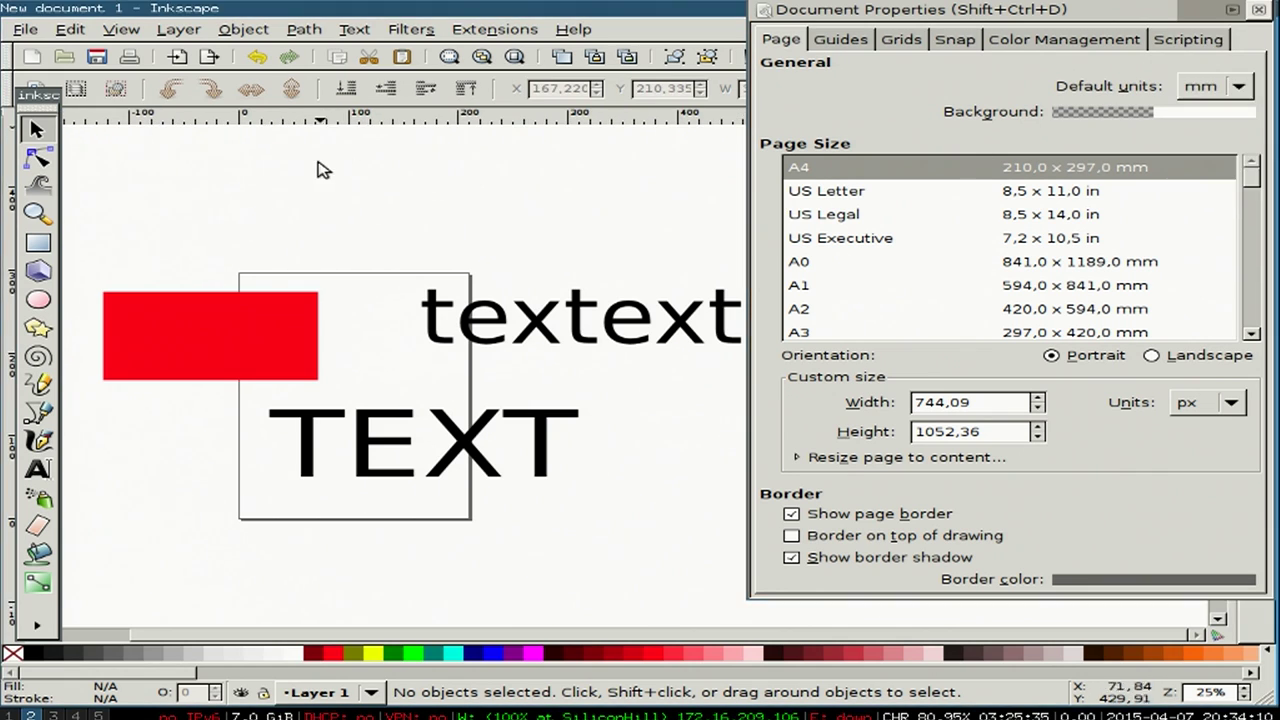
scroll(271, 149, up, 1)
scroll(280, 145, up, 2)
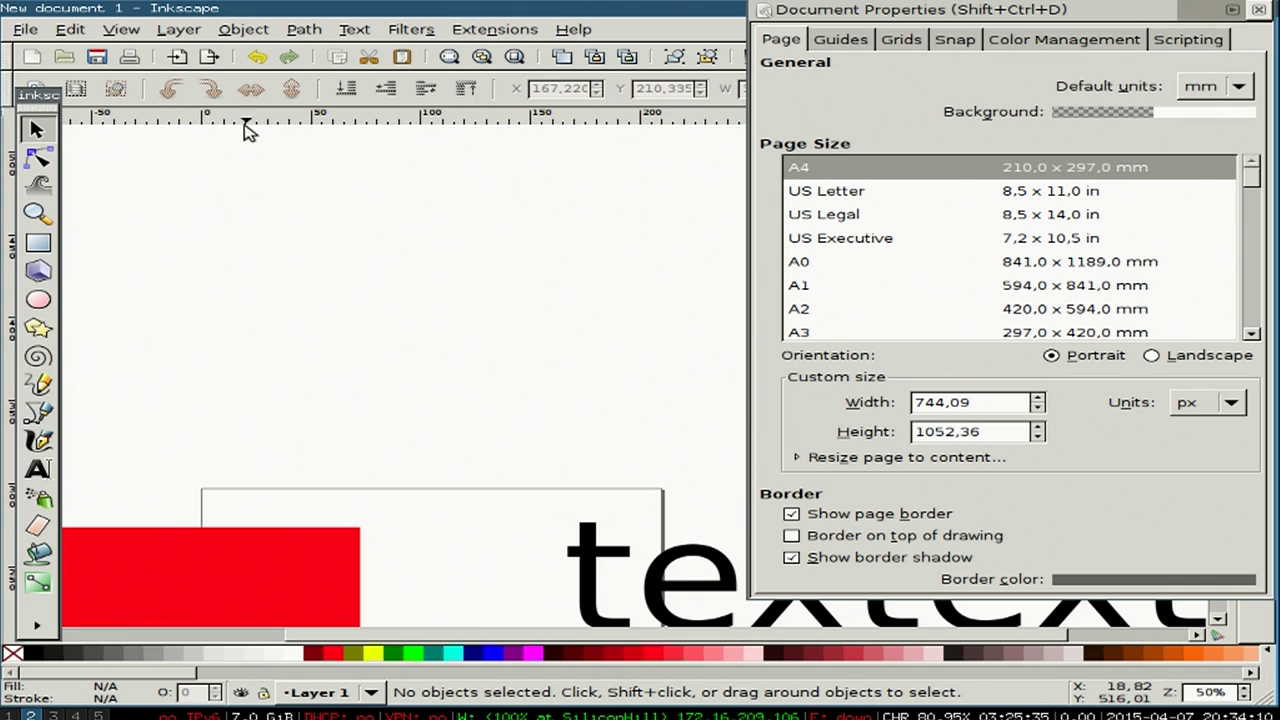
scroll(508, 270, down, 2)
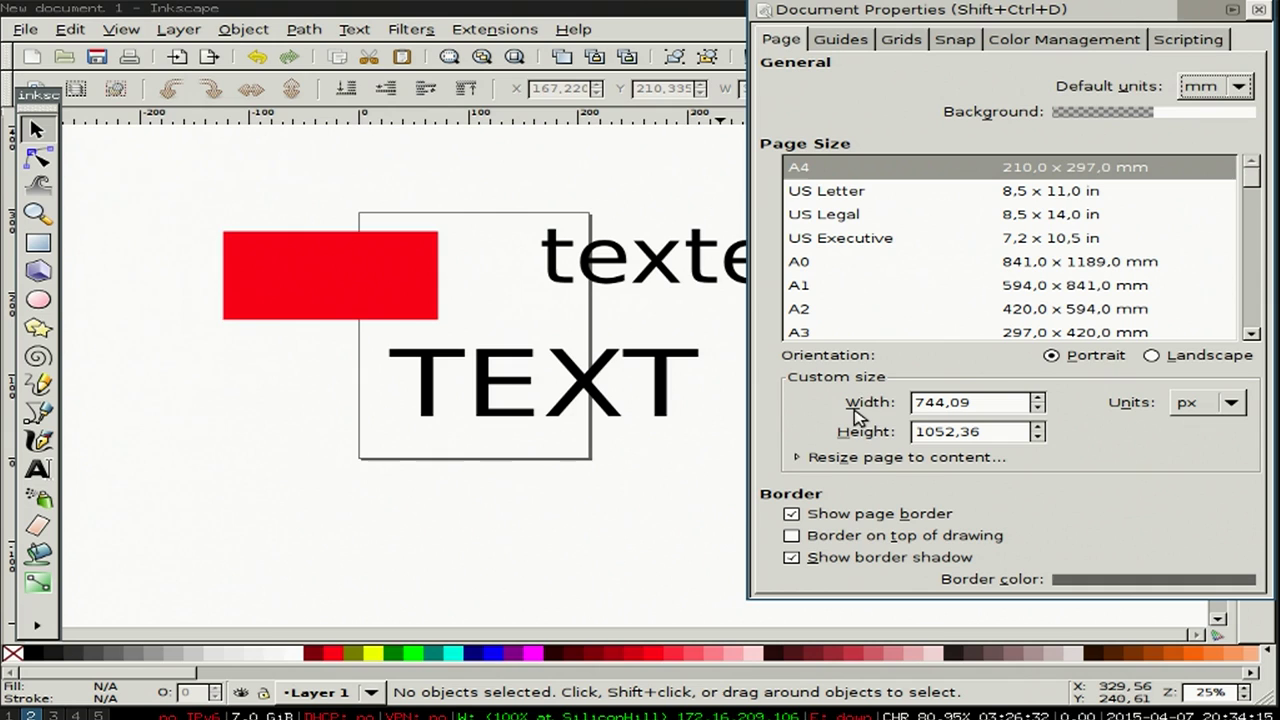
Show the A4 page size in millimetres (210 × 297) and close Document Properties
click(1028, 172)
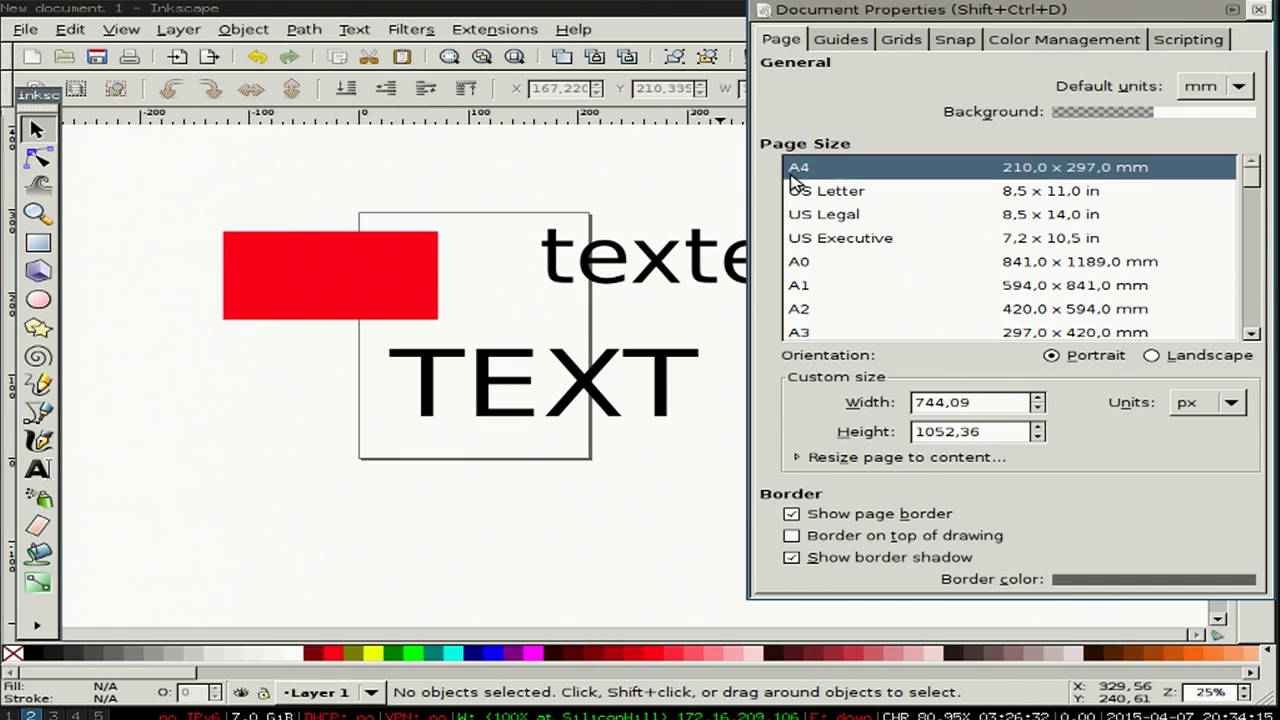
click(1208, 402)
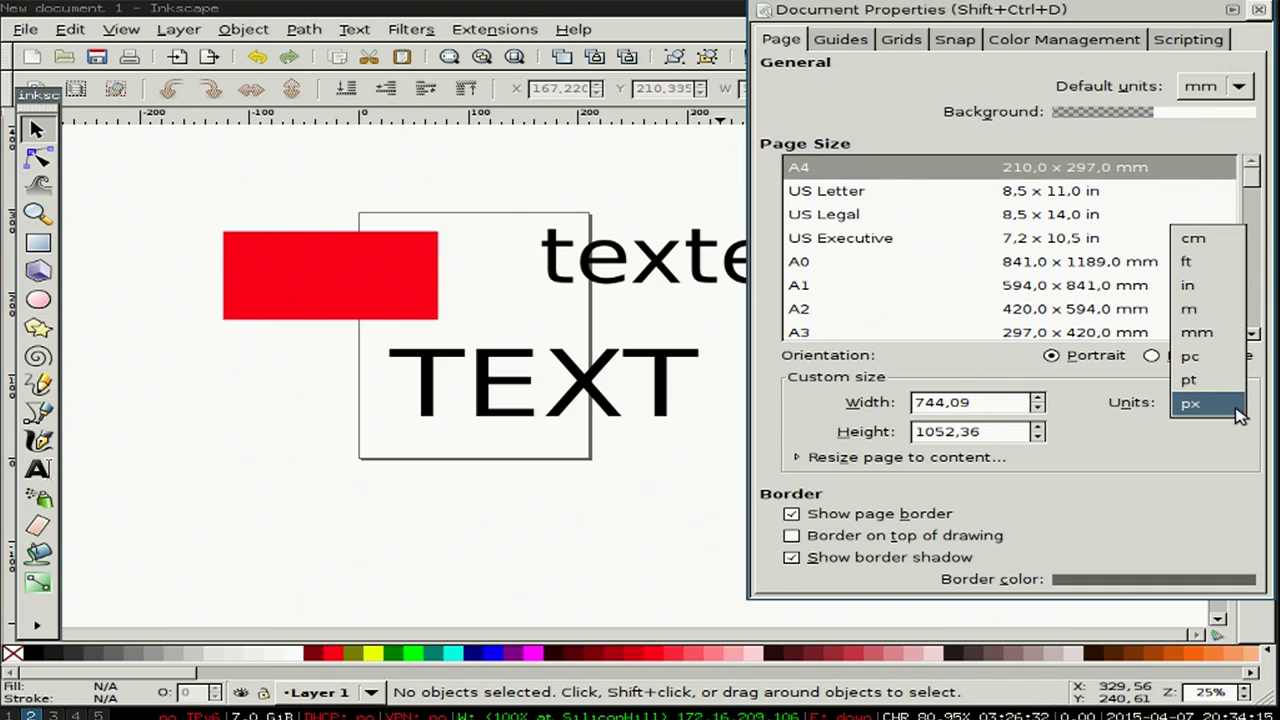
click(1212, 332)
click(1000, 410)
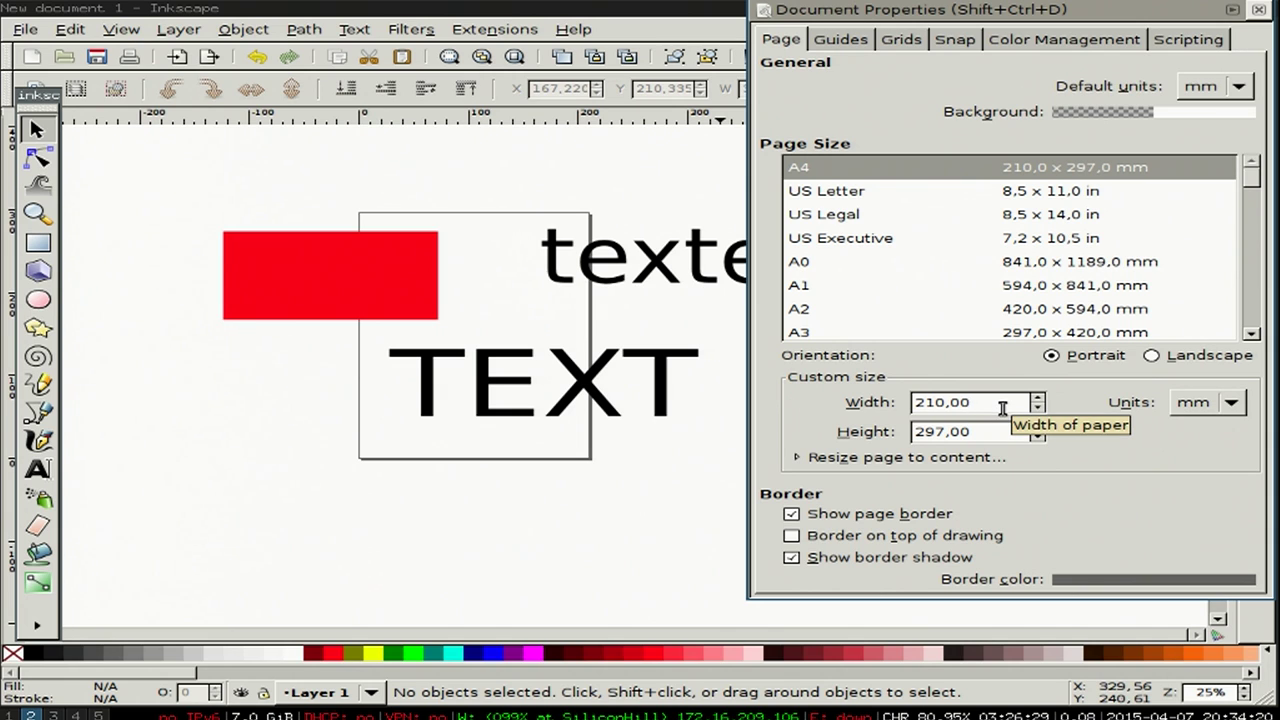
click(1258, 9)
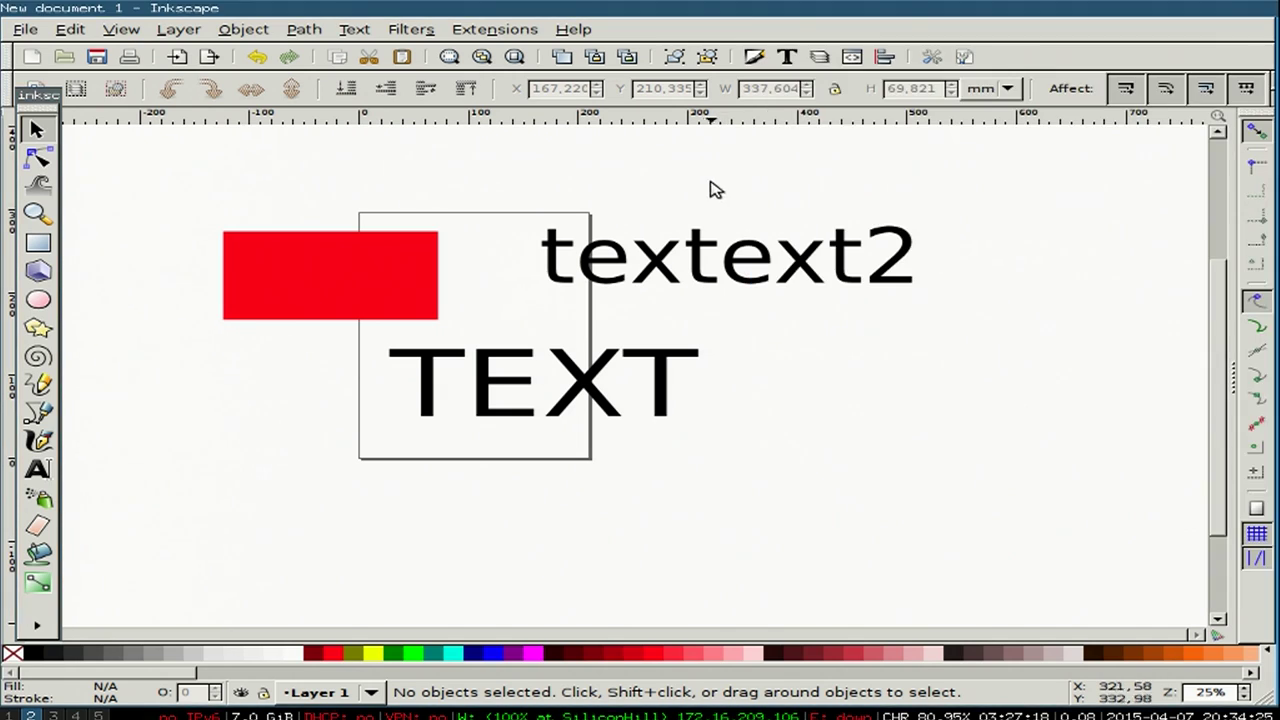
key(alt)
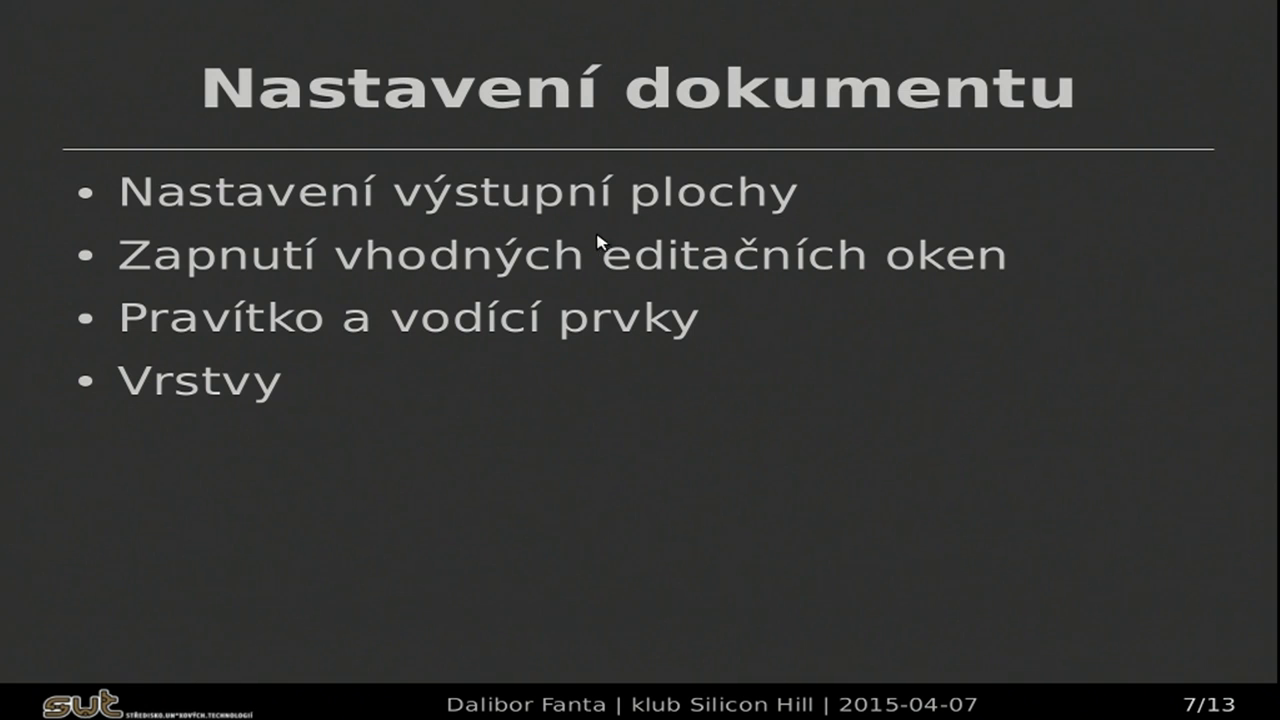
key(alt+Tab)
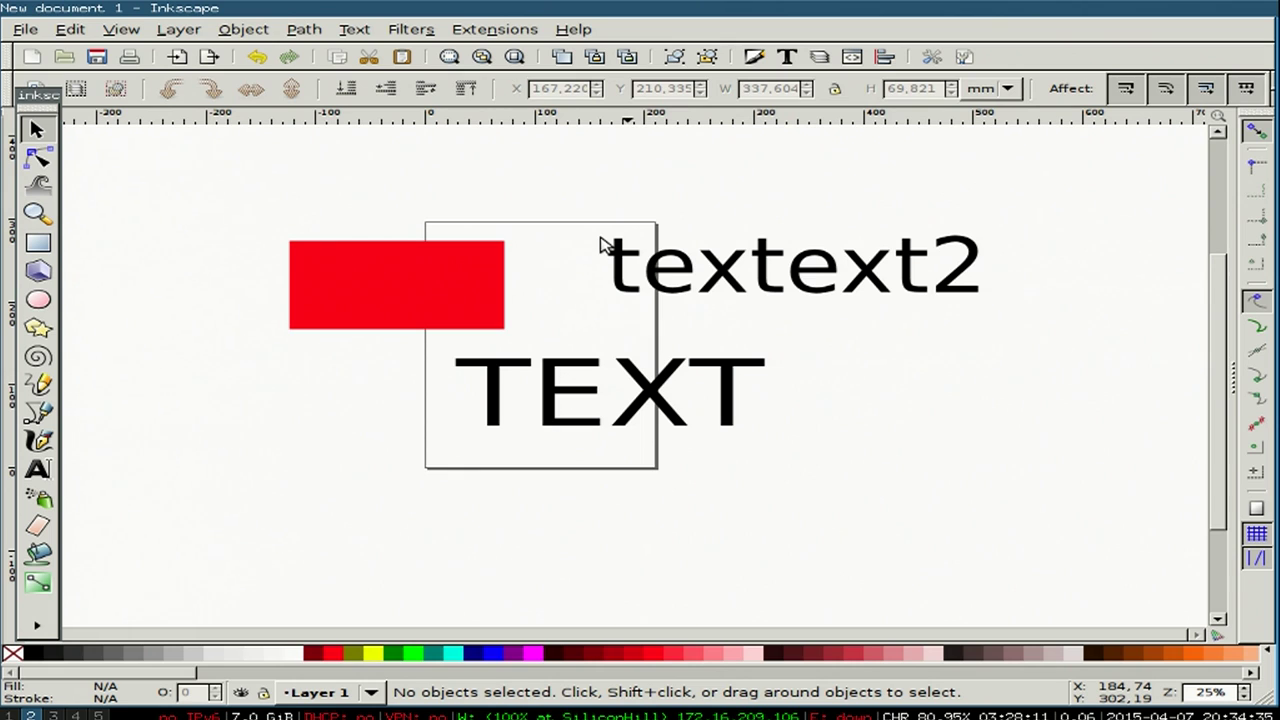
Select the red rectangle and open Fill and Stroke via the status-bar Fill indicator
click(358, 322)
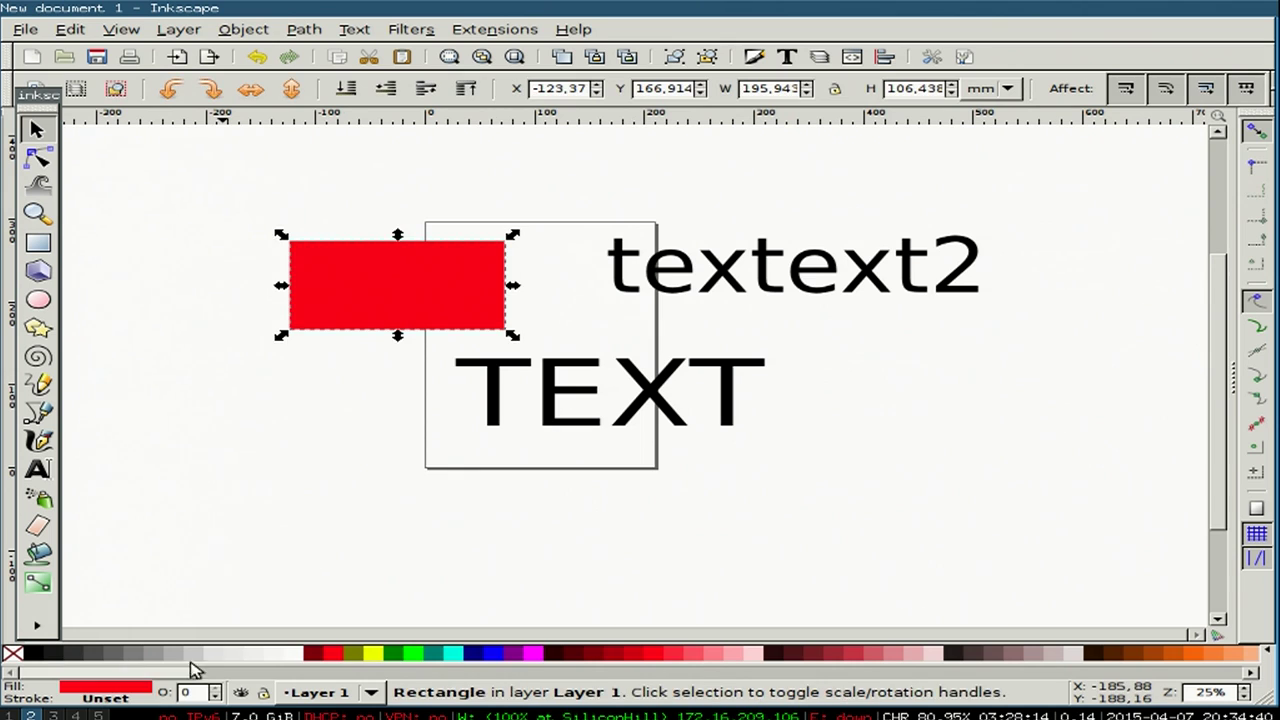
double_click(105, 688)
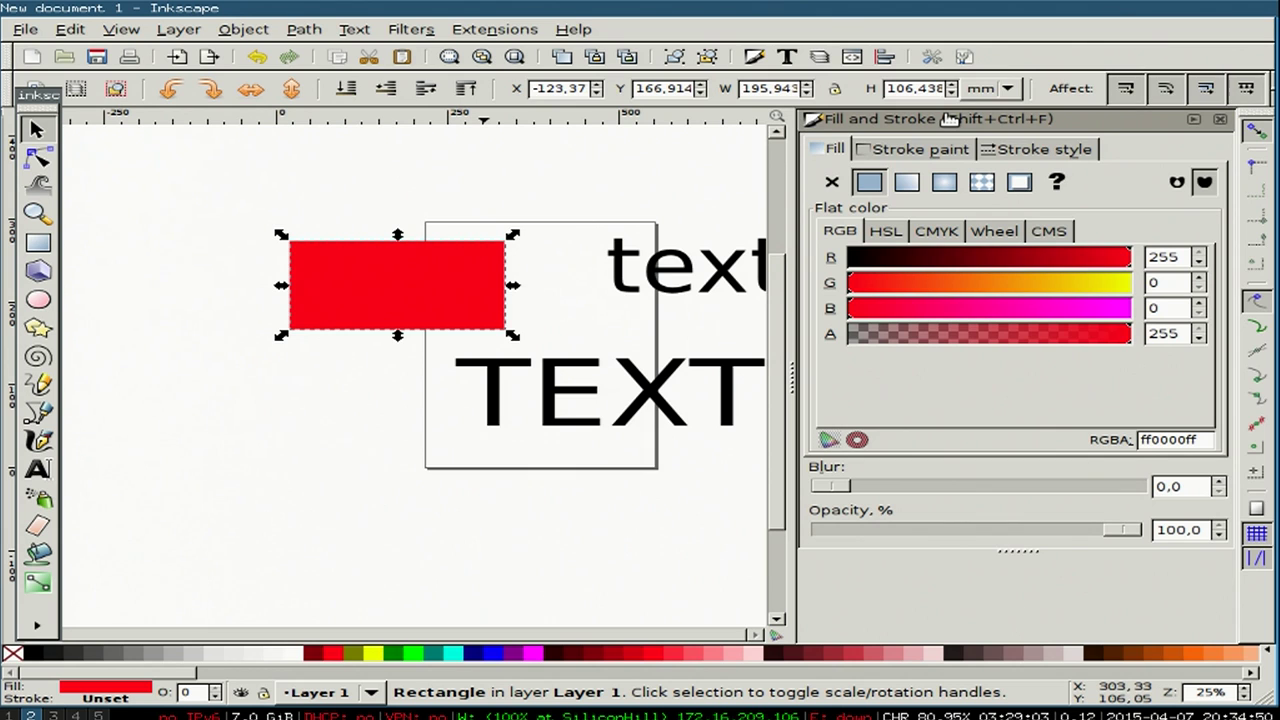
Try pink, light red and dark red d40000 fills on the rectangle
click(577, 213)
click(448, 272)
drag(680, 305, 580, 286)
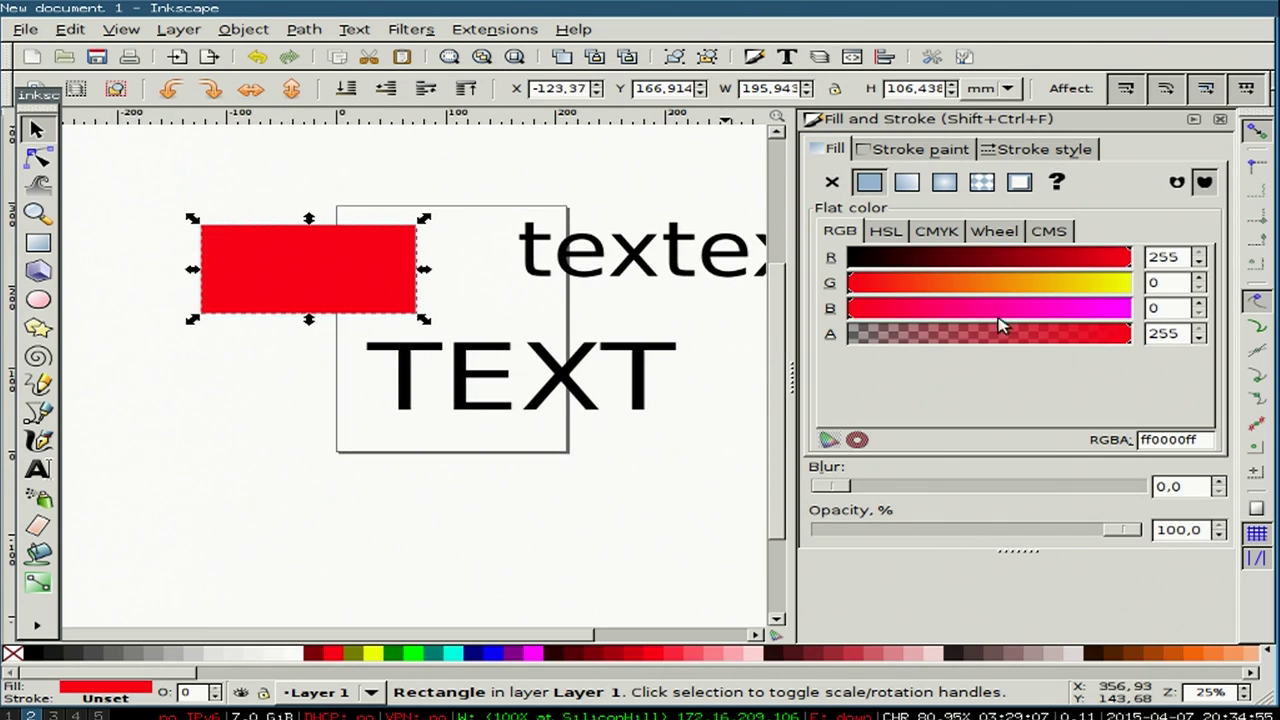
click(960, 283)
click(960, 308)
click(1035, 308)
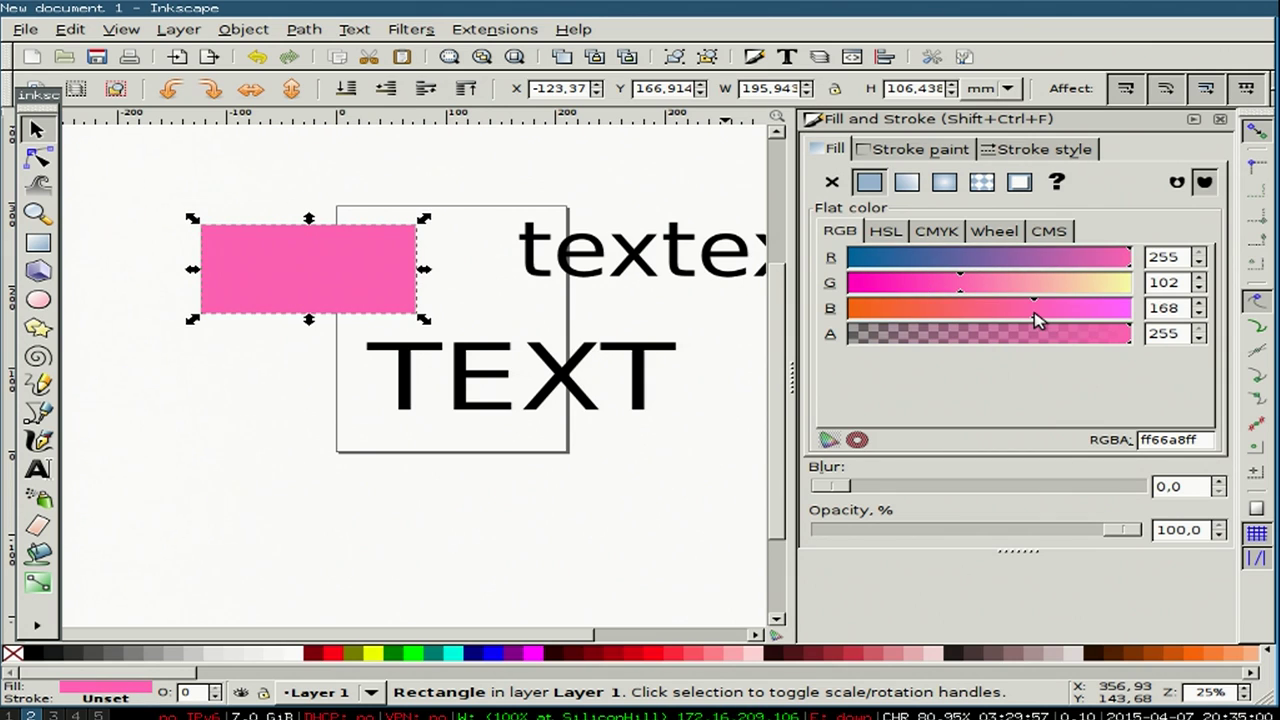
click(712, 657)
click(628, 655)
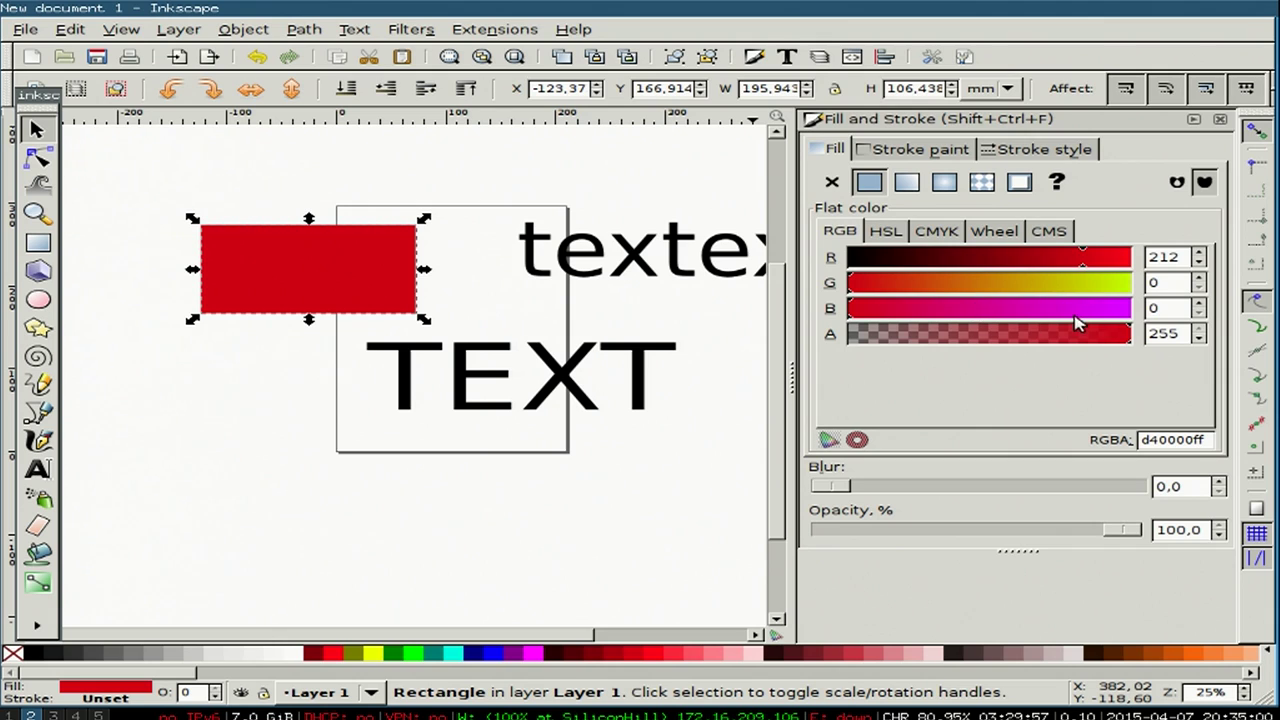
Replace the fill's RGBA code with ccccccff for light grey
click(1153, 440)
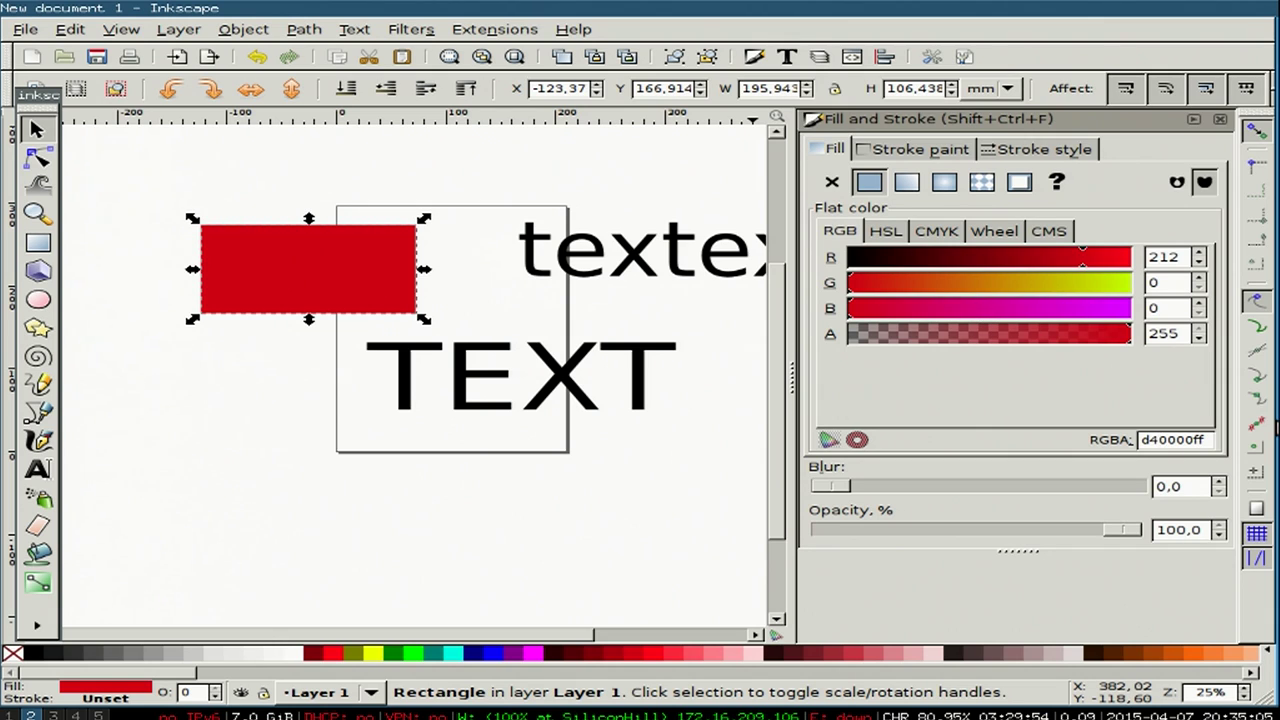
key(ctrl+a)
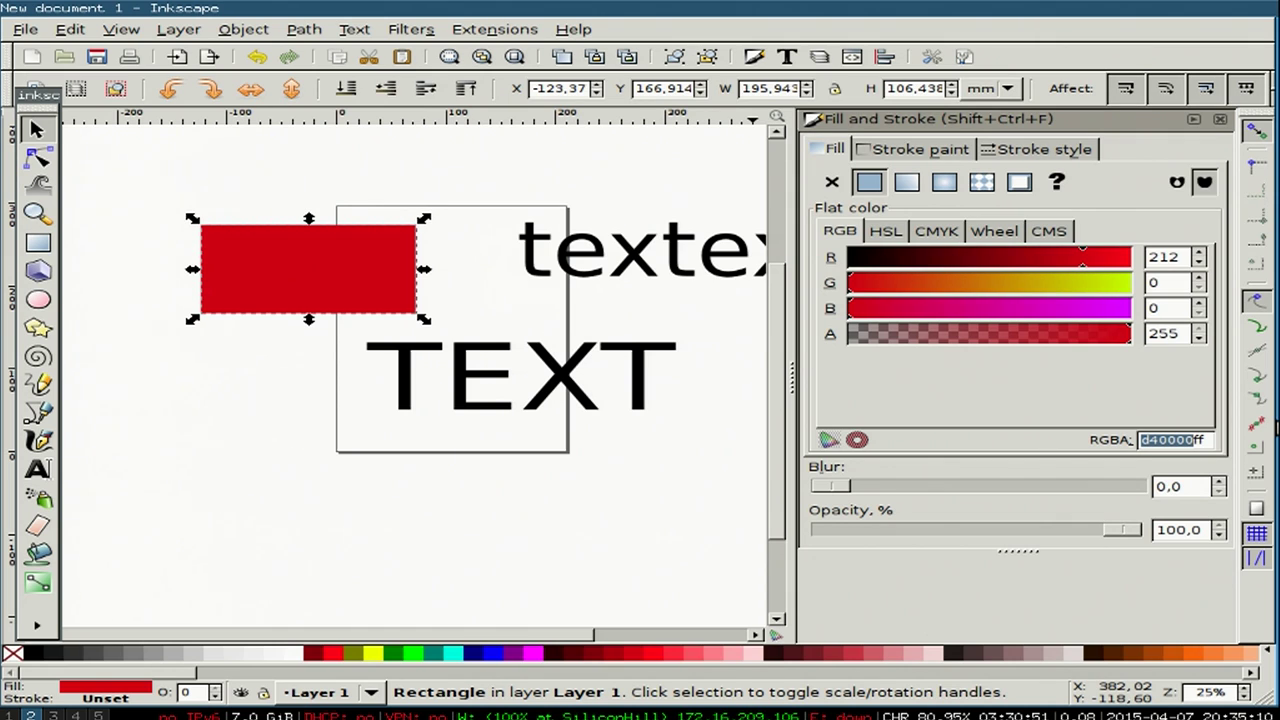
text(ccccccff)
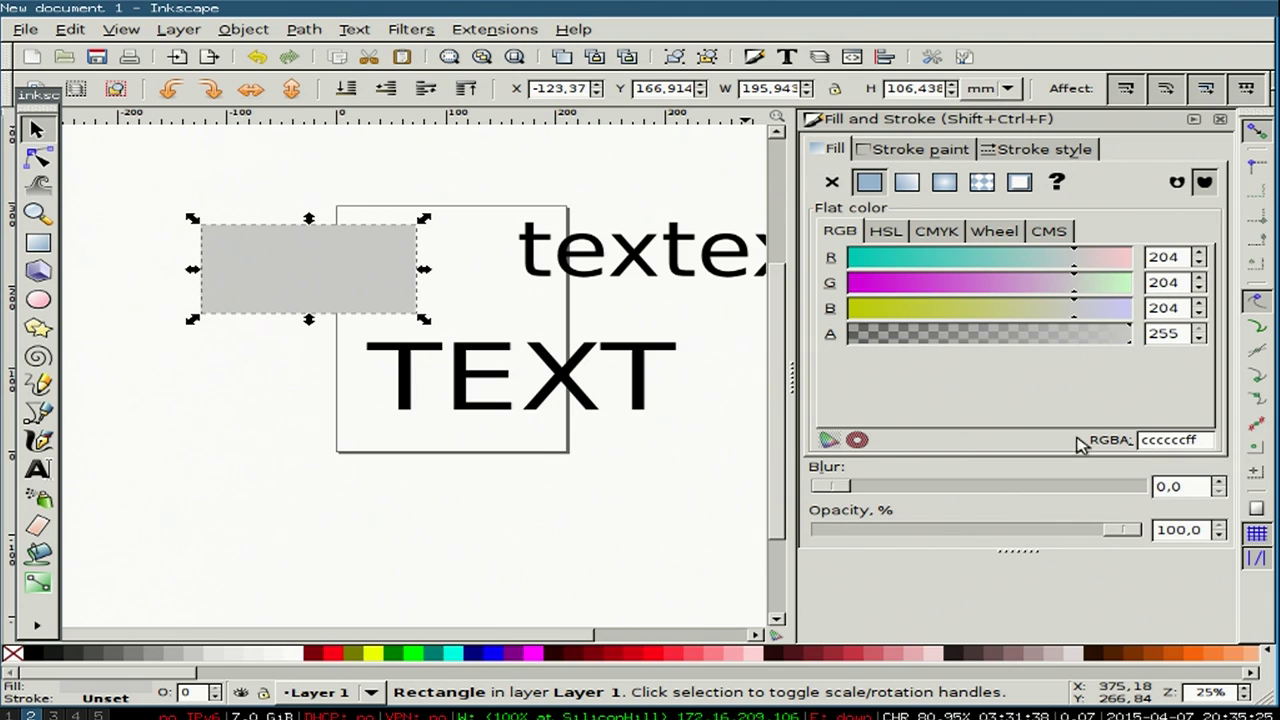
Compare the grey fill in the HSL, CMYK, Wheel and CMS views, ending on RGB
click(894, 231)
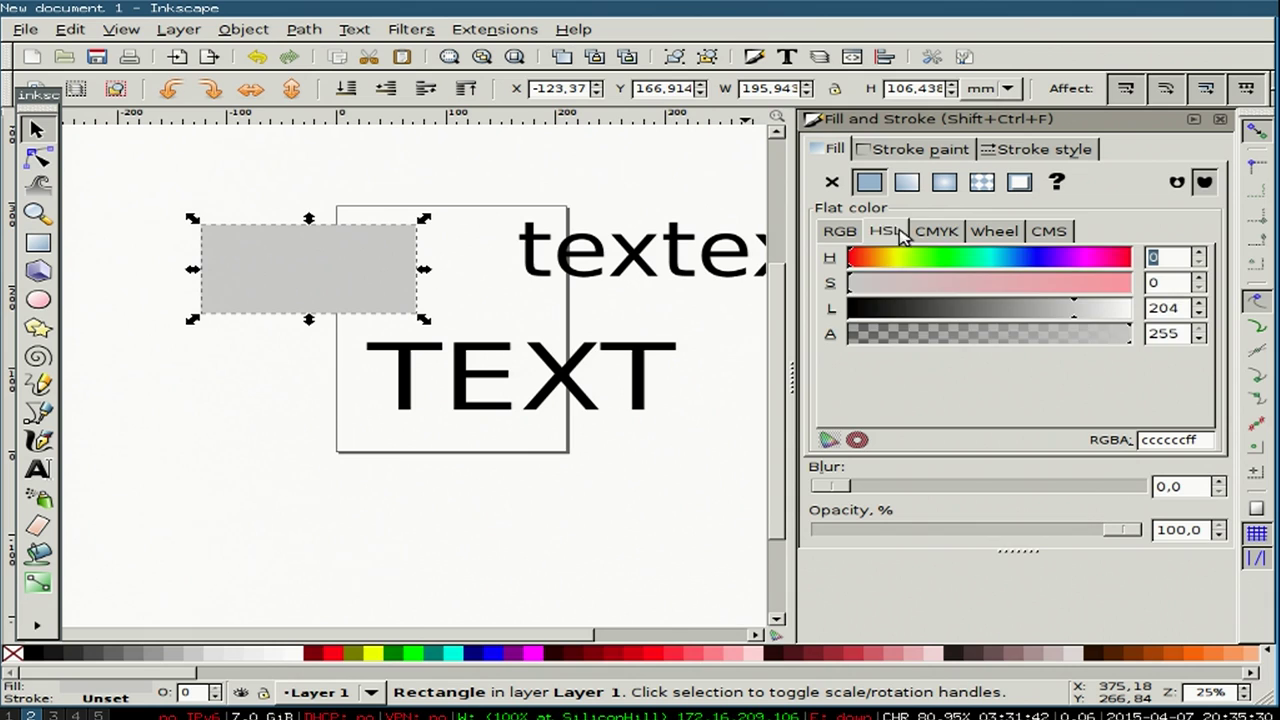
click(928, 232)
click(991, 233)
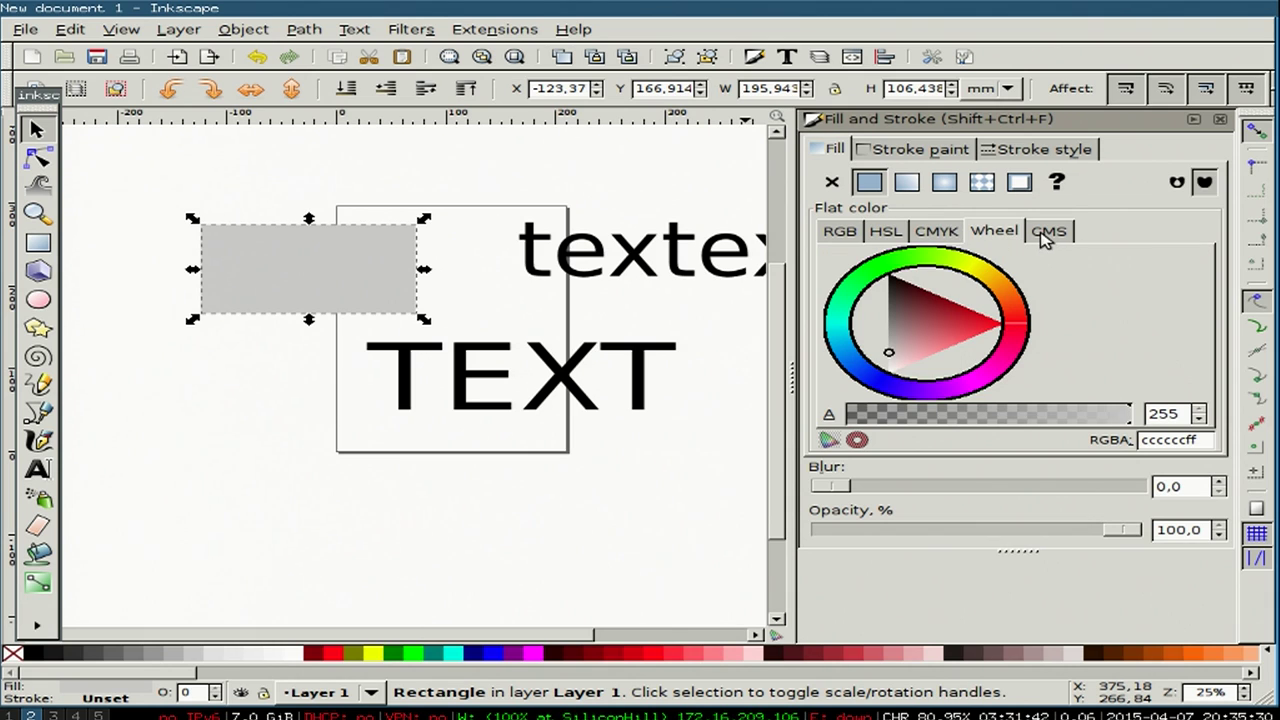
click(1043, 232)
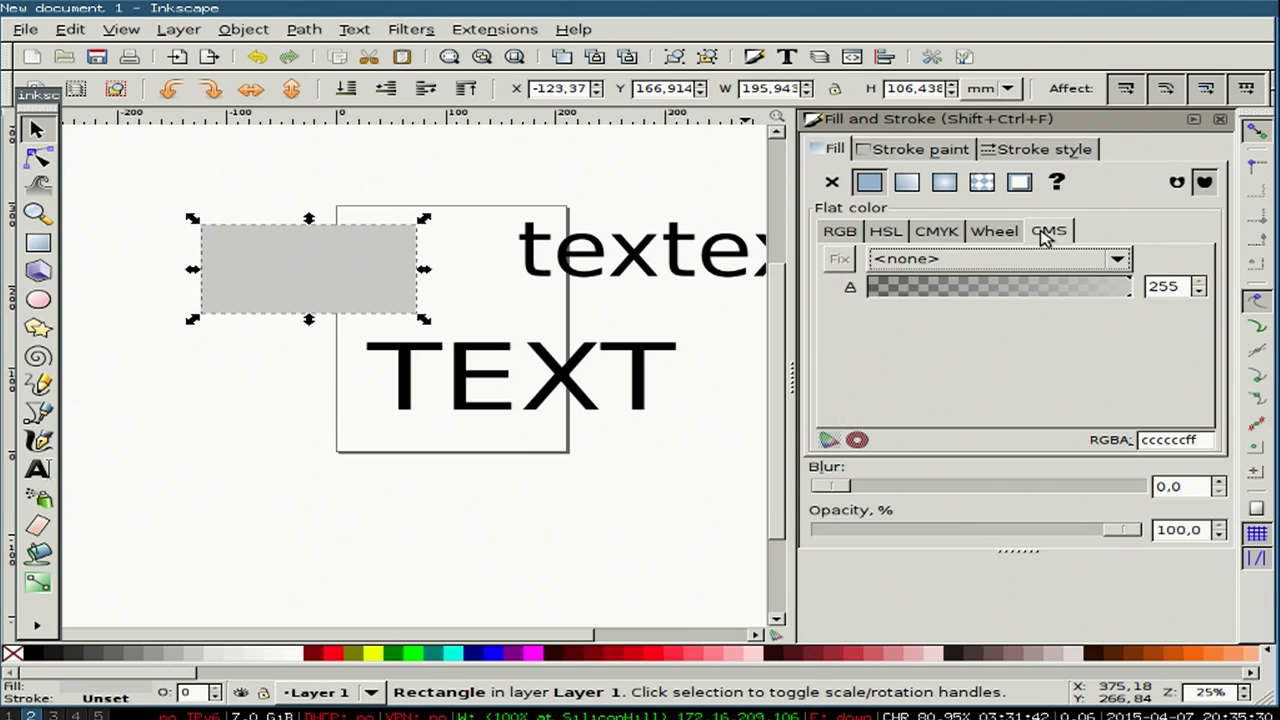
click(994, 233)
click(940, 232)
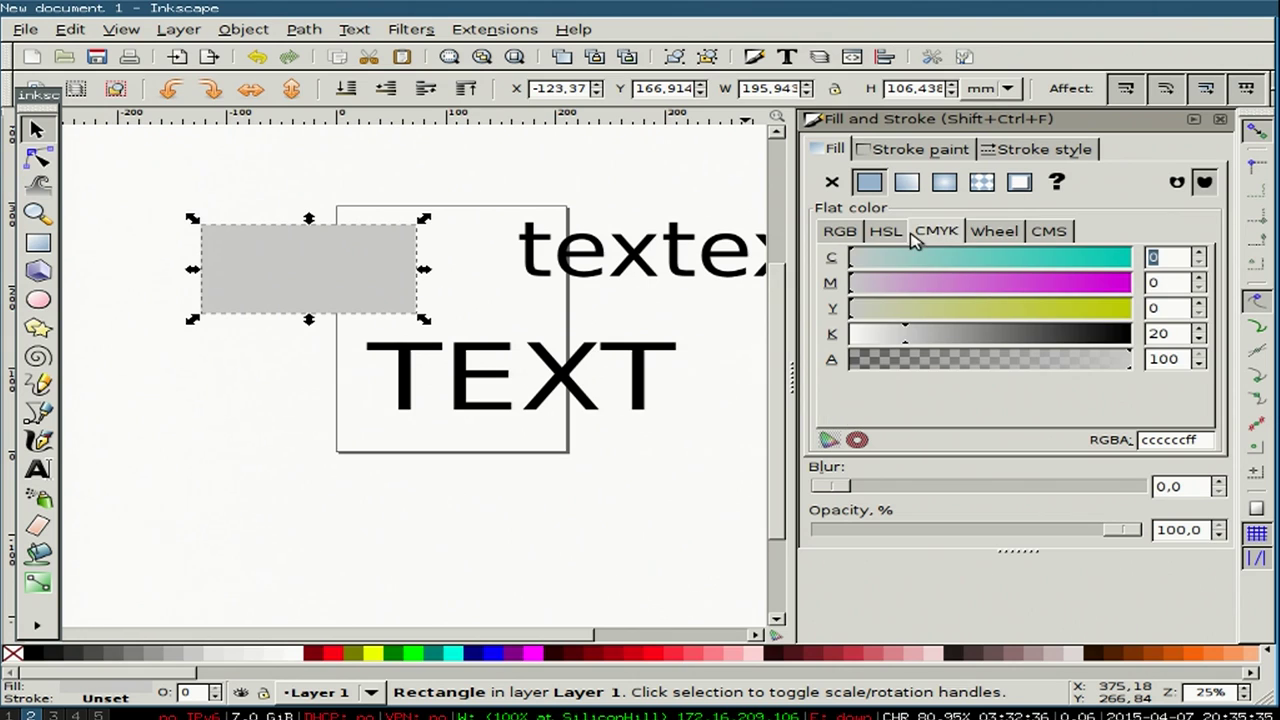
click(885, 232)
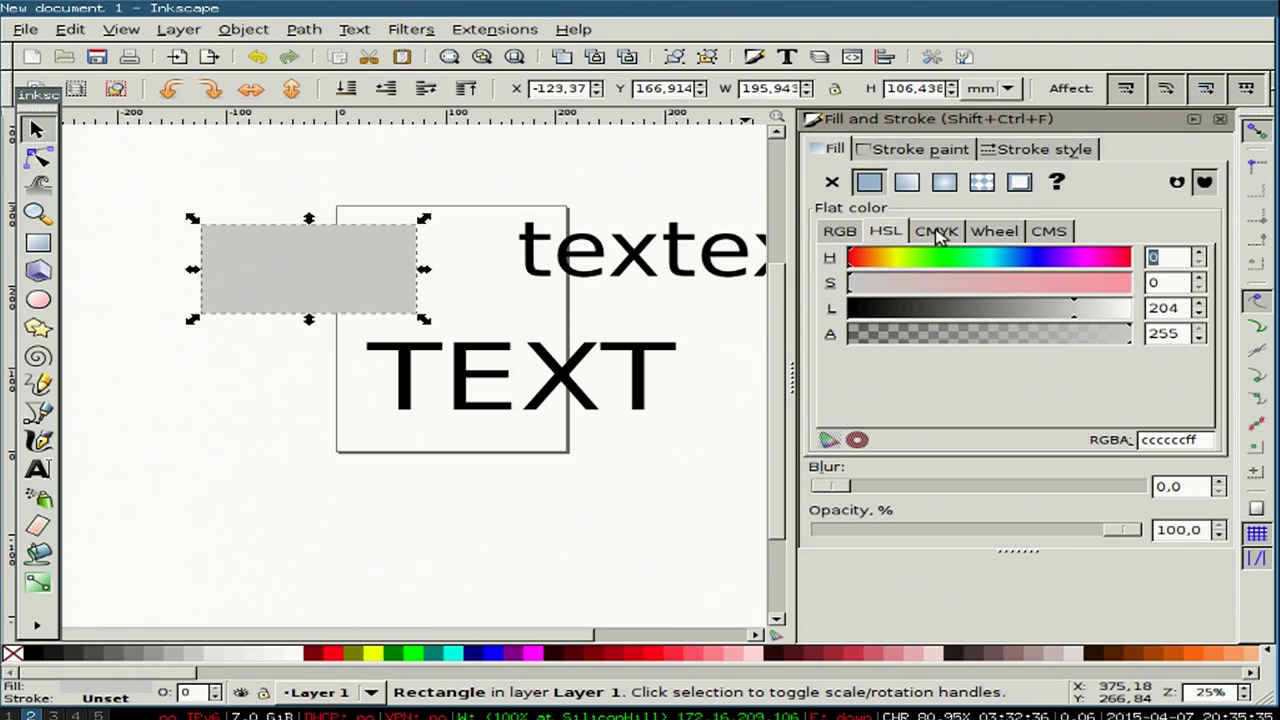
click(840, 232)
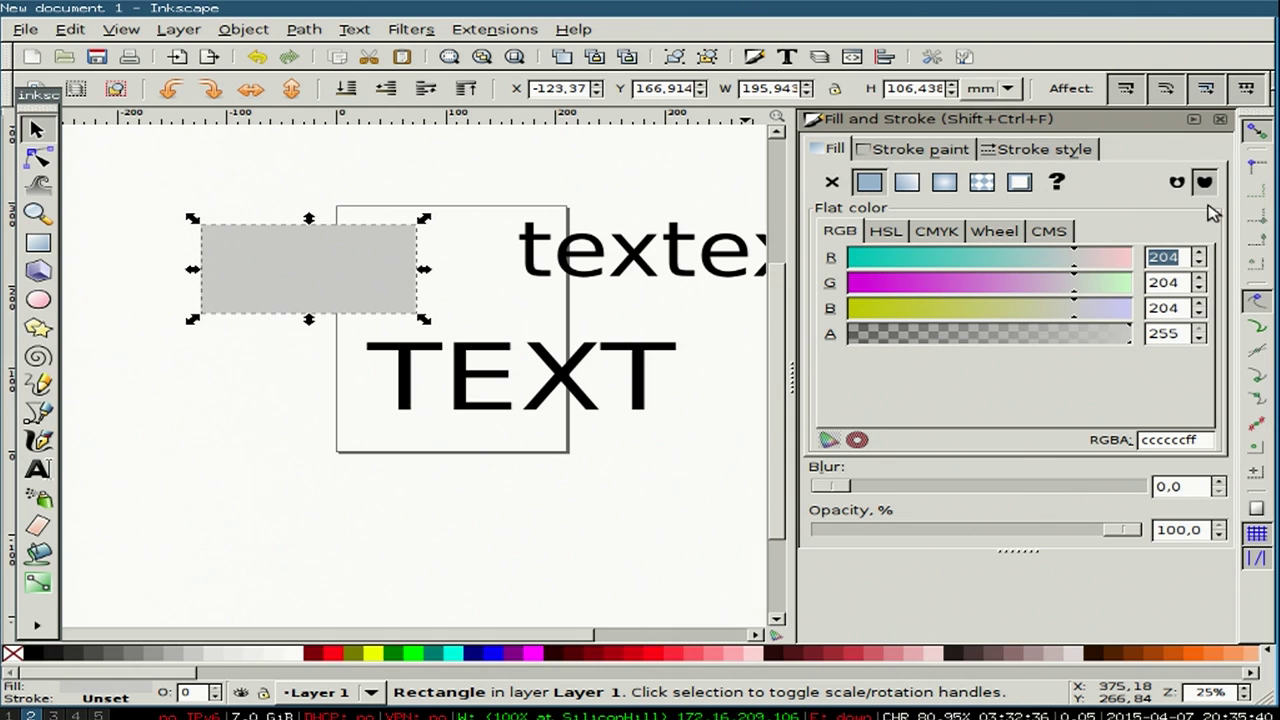
Give the stroke a flat colour with R at 255, so it reads ff0000ff
click(910, 149)
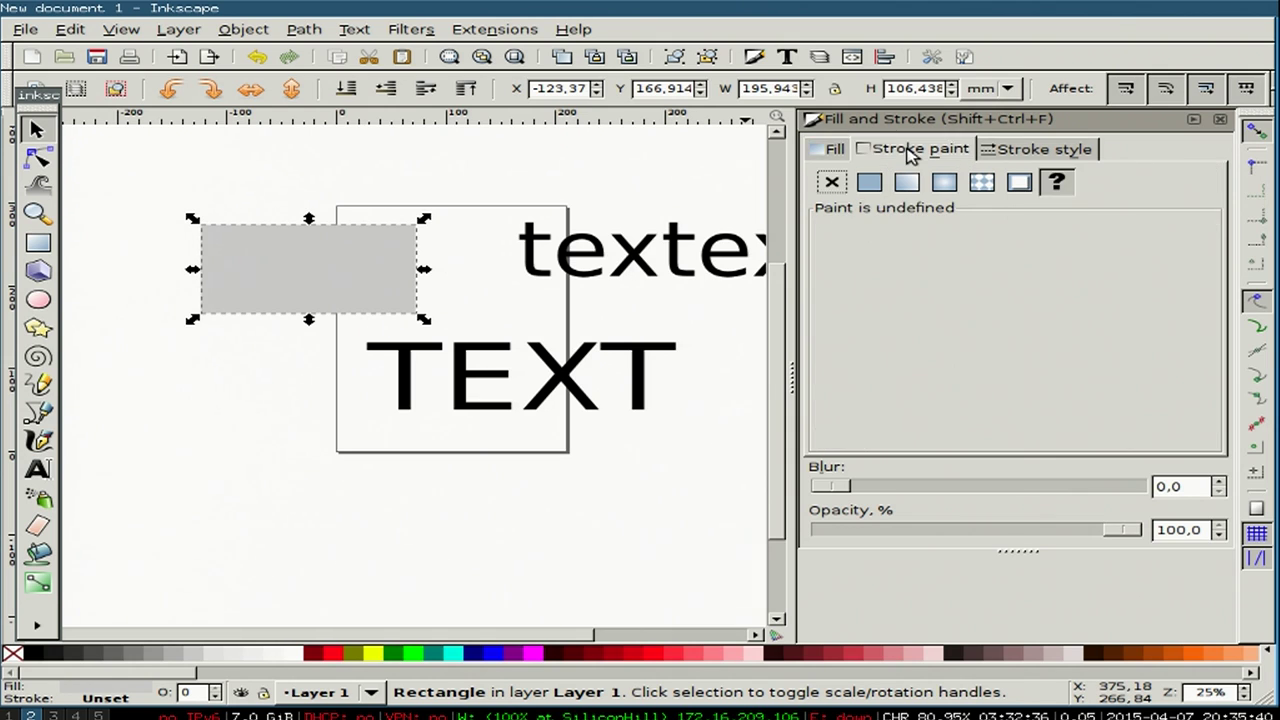
click(825, 152)
click(892, 152)
click(869, 181)
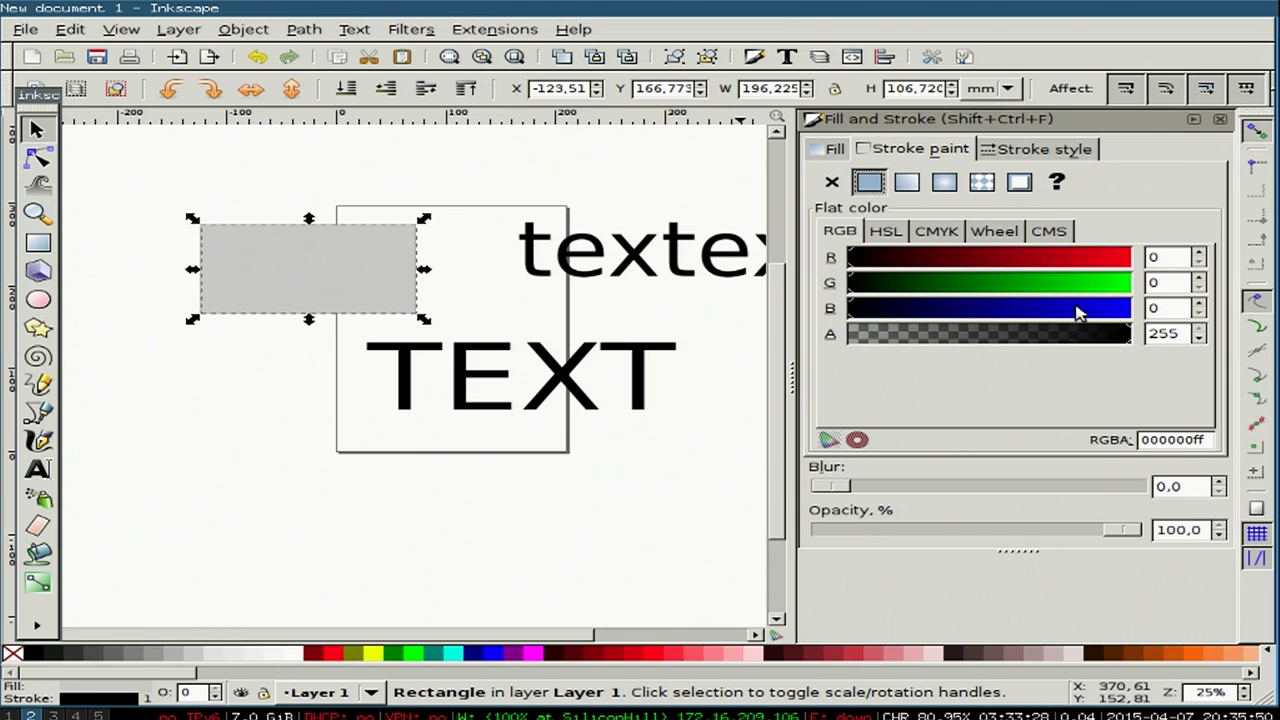
drag(1112, 264, 1140, 258)
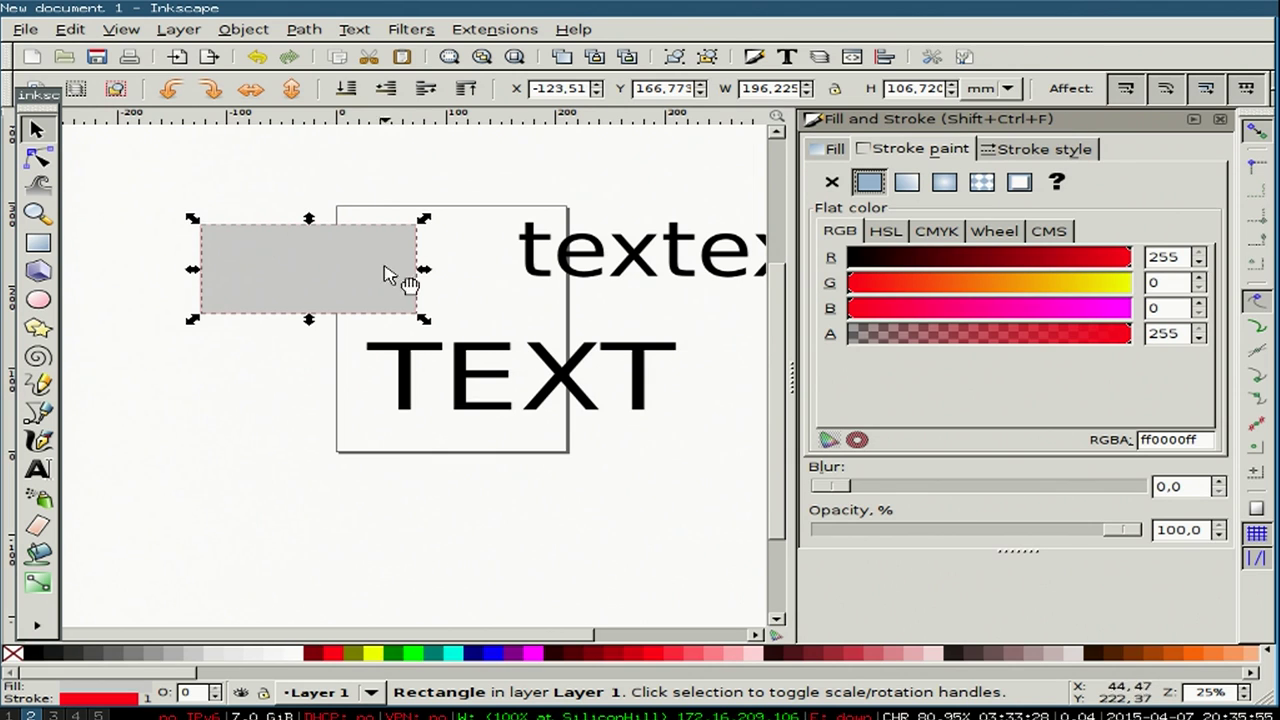
ctrl+scroll(358, 273, up, 4)
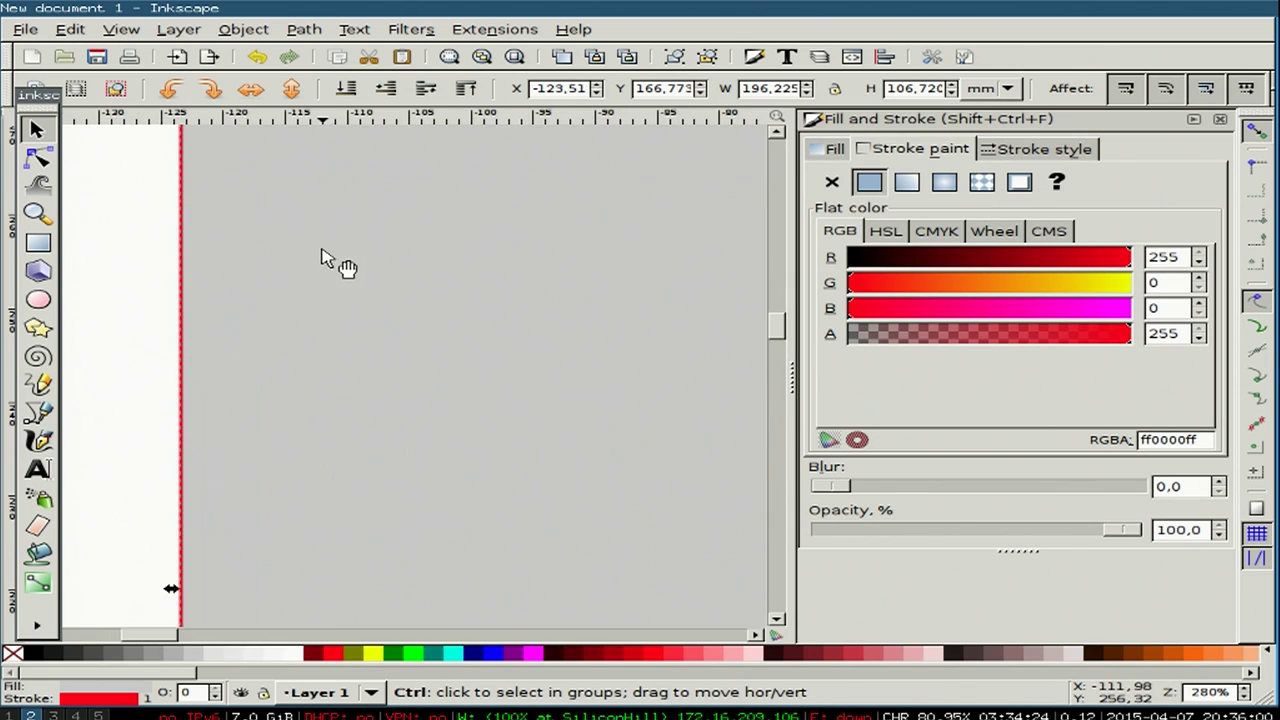
ctrl+scroll(362, 356, down, 3)
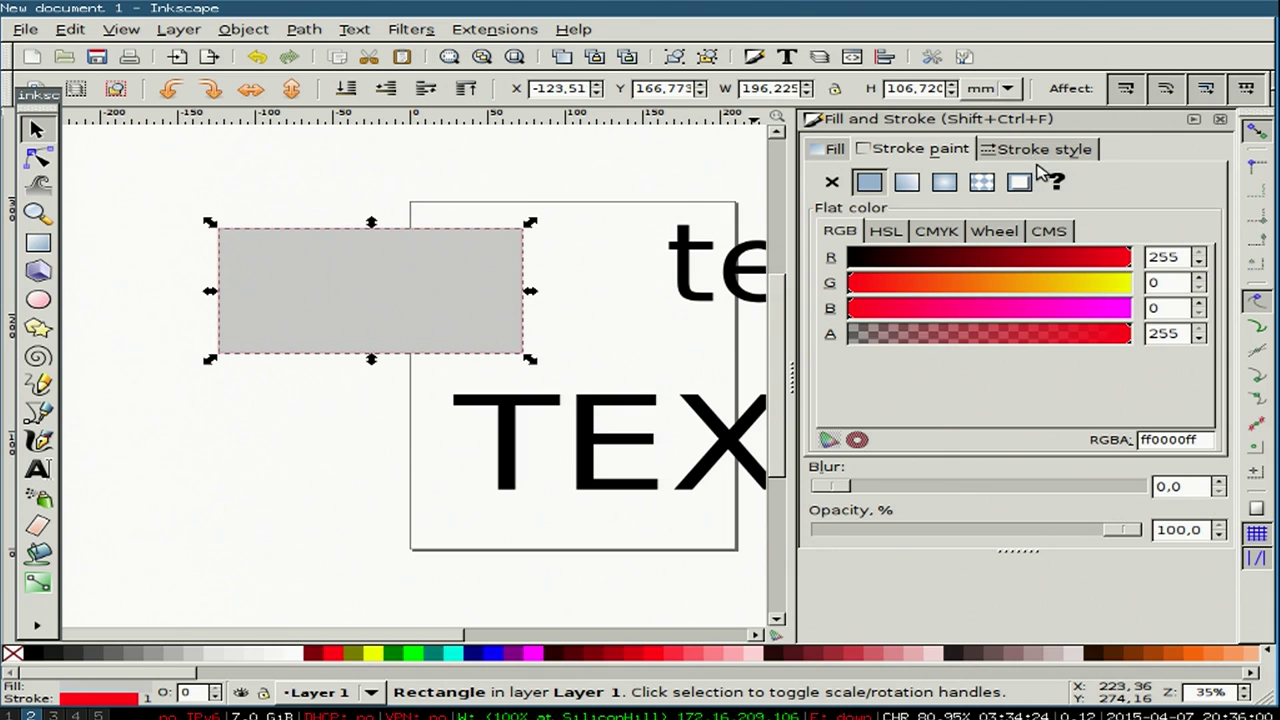
Change the rectangle's stroke width from 0,282 to 10
click(1040, 148)
click(1008, 181)
drag(1008, 184, 872, 180)
text(10)
key(Return)
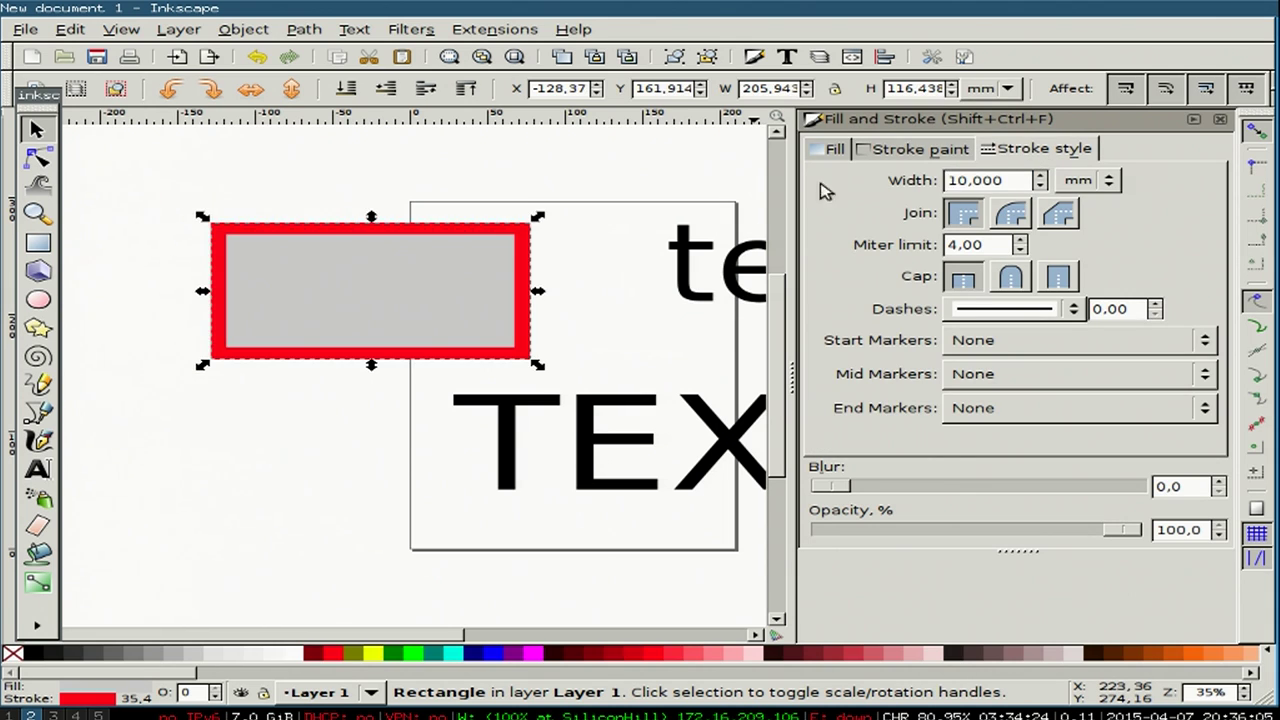
click(523, 189)
click(506, 238)
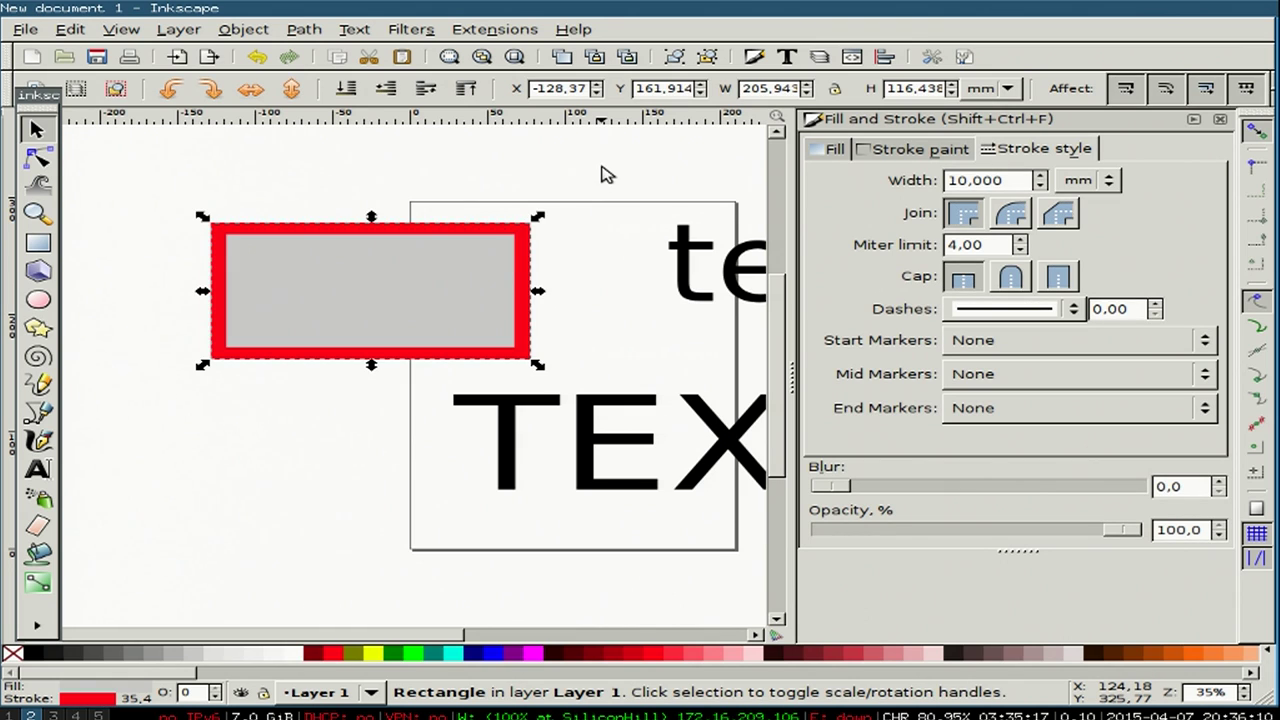
click(836, 150)
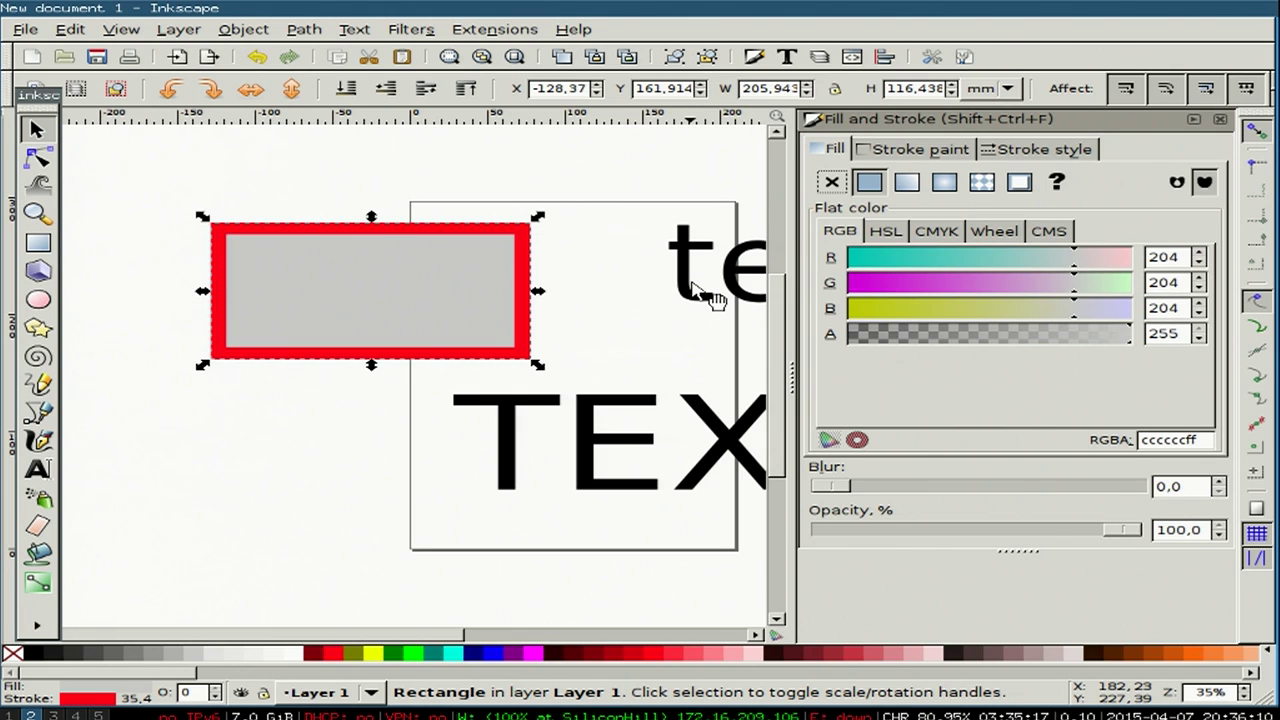
Deselect the rectangle and open Align and Distribute with Shift+Ctrl+A
click(605, 337)
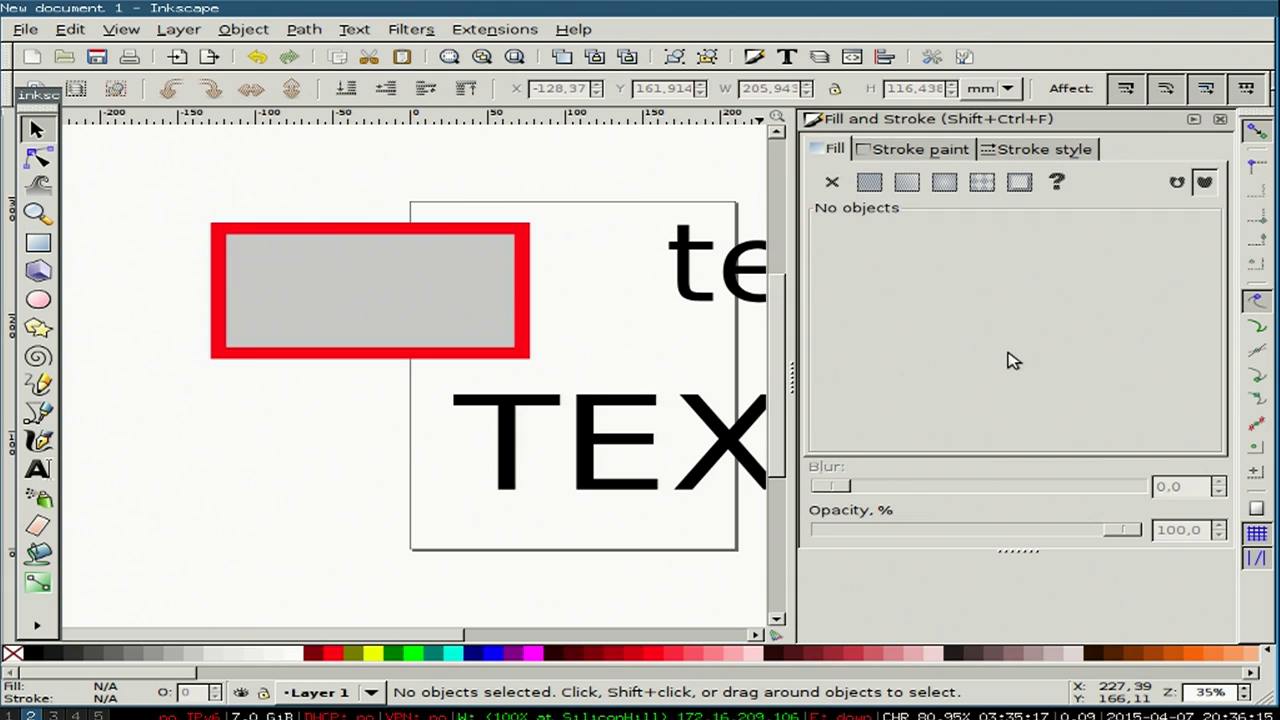
key(ctrl)
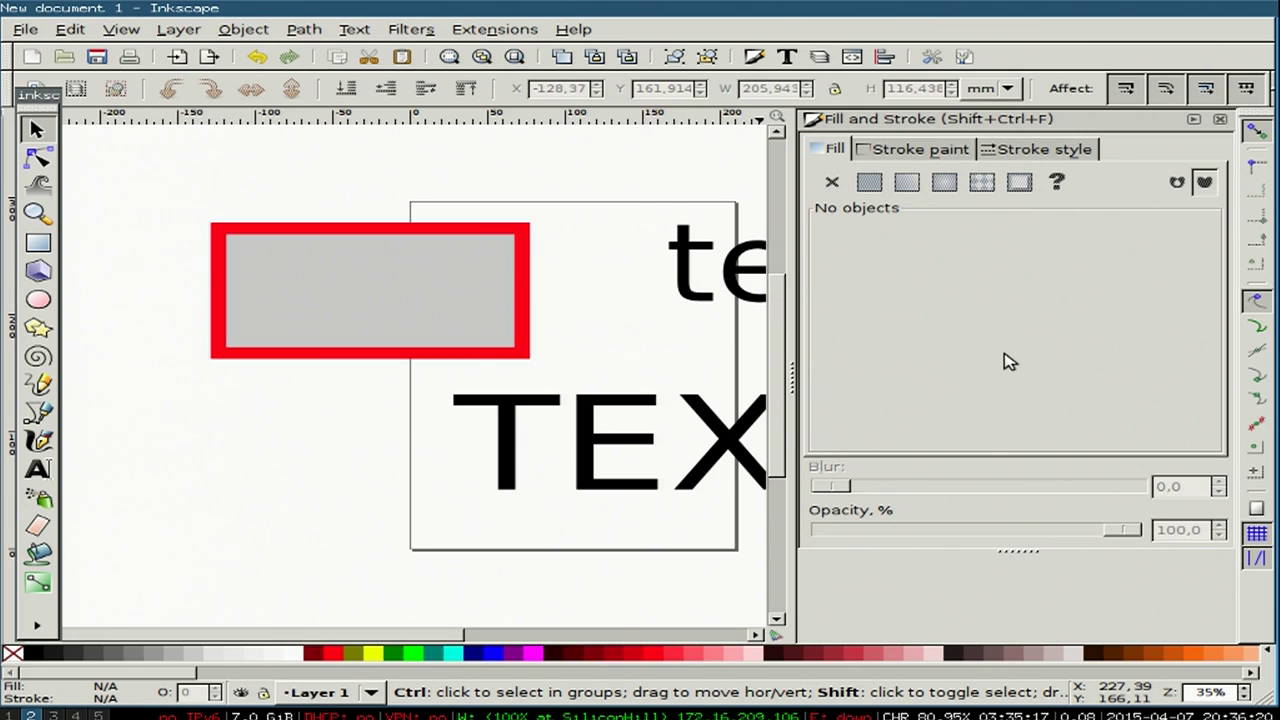
key(ctrl+shift+a)
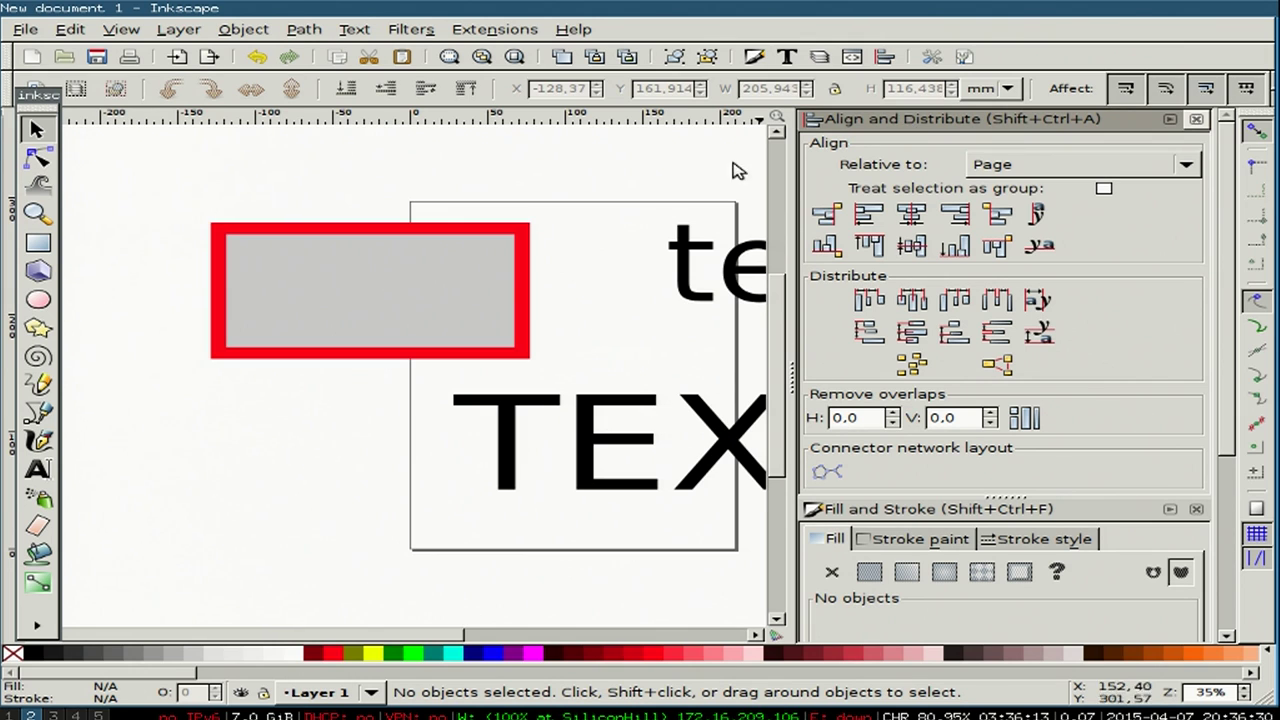
Zoom out to show all objects and select the grey rectangle
scroll(571, 294, down, 2)
mouse_move(343, 271)
mouse_down()
mouse_move(497, 318)
mouse_move(540, 414)
mouse_up()
click(378, 252)
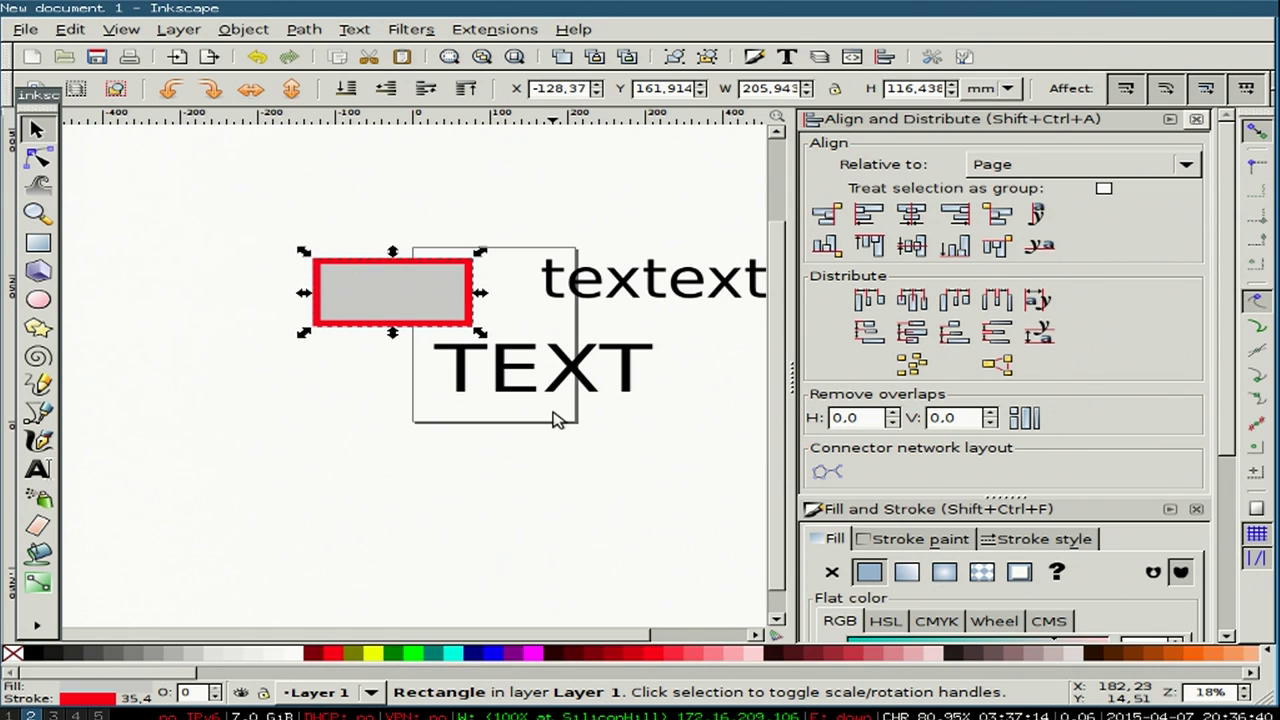
click(598, 410)
key(minus)
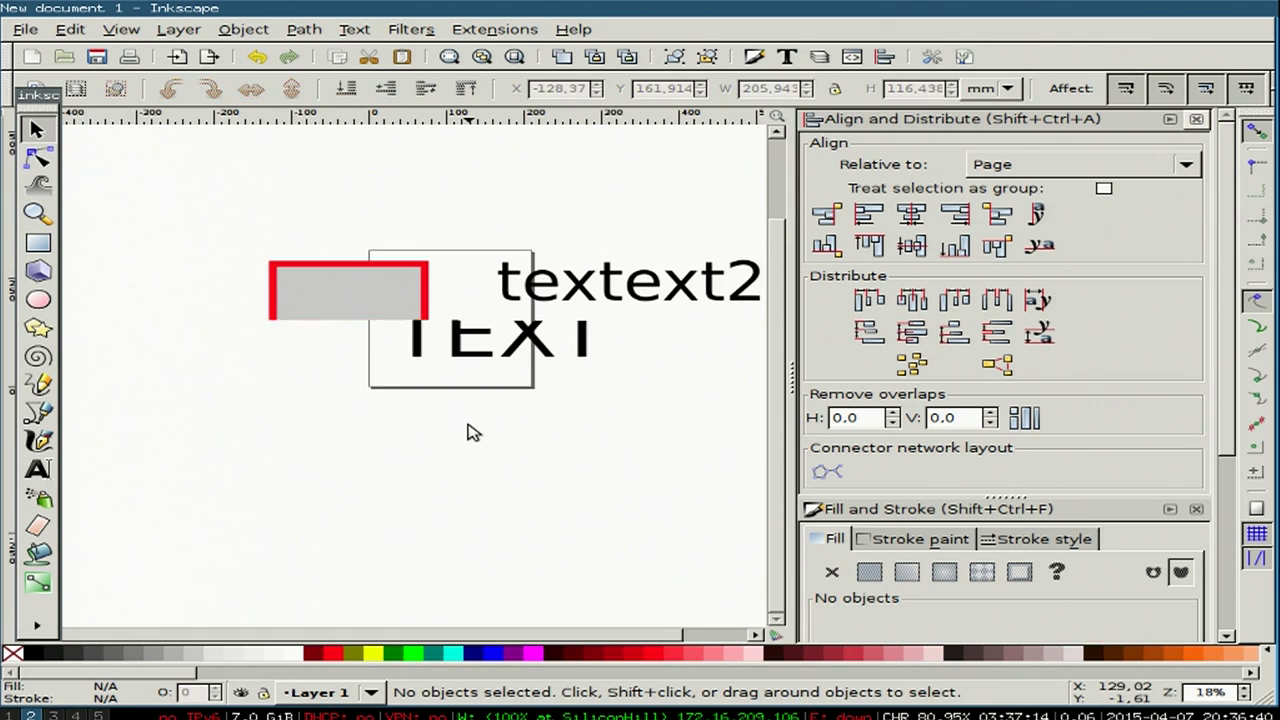
scroll(491, 456, up, 2)
key(Tab)
key(Escape)
Add textext2 and TEXT to the selection and show the Relative to choices
key(shift+Tab)
shift+click(520, 340)
shift+click(490, 440)
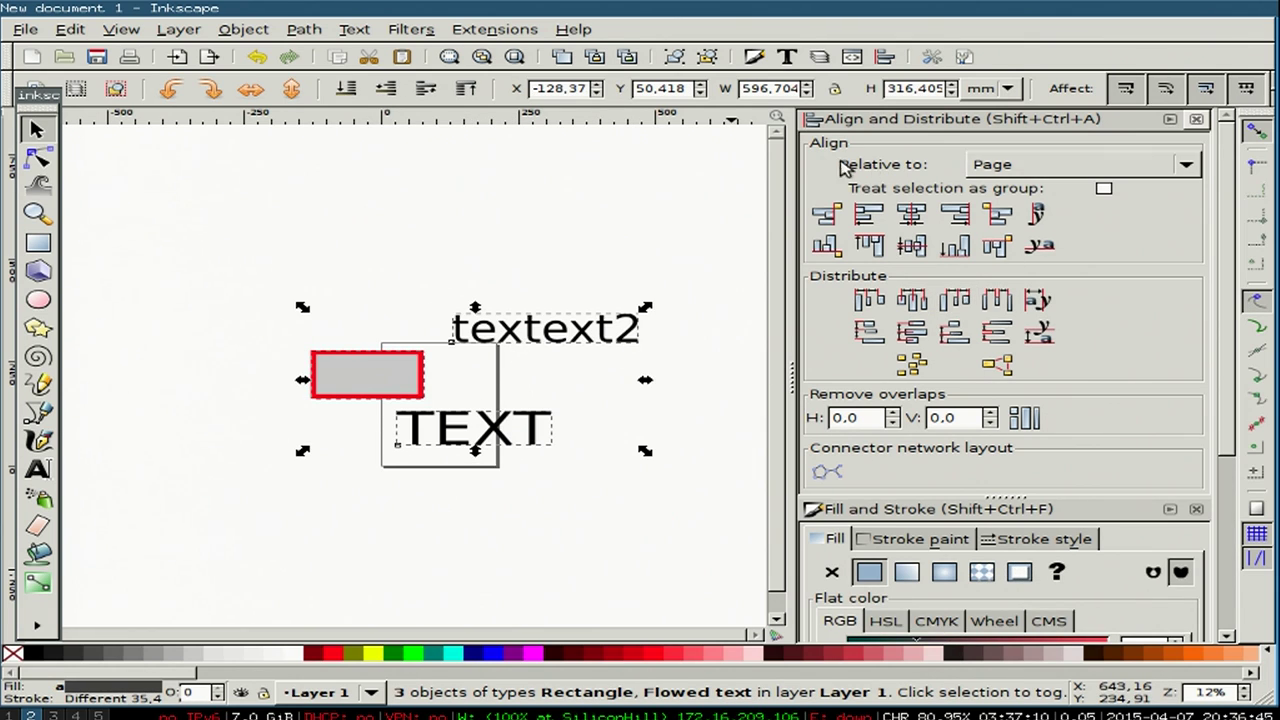
click(1128, 176)
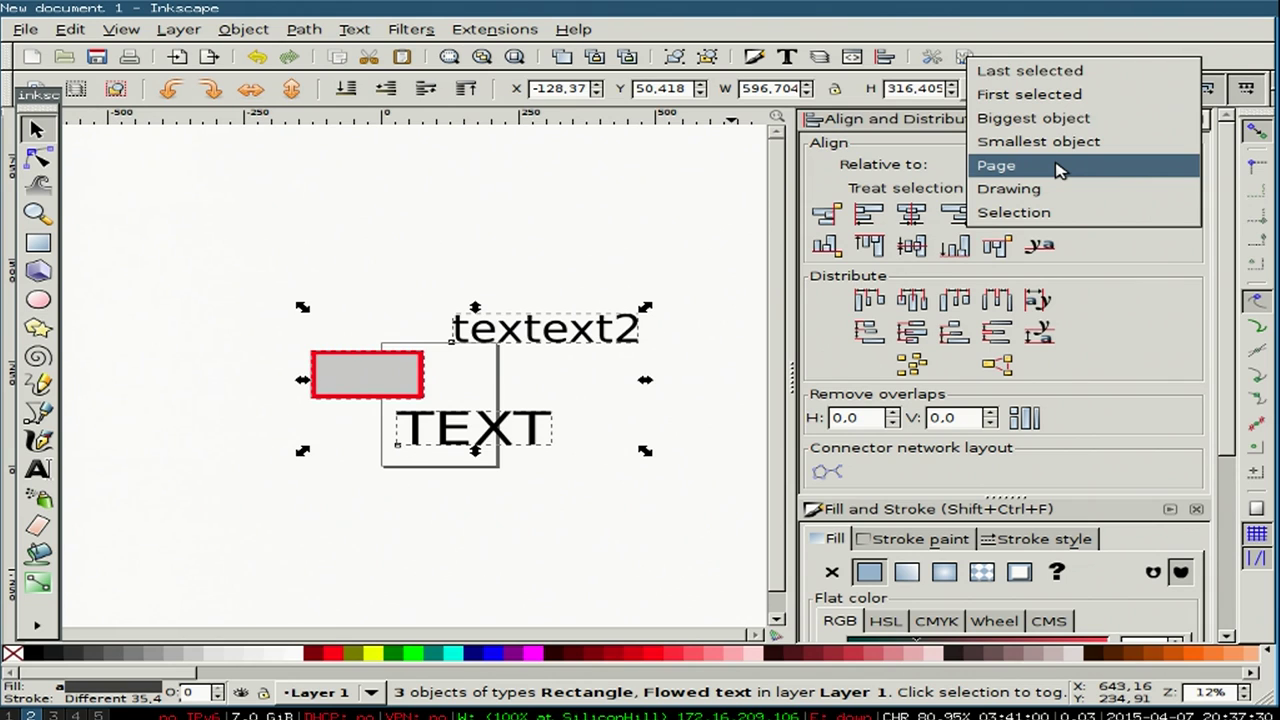
Set alignment relative to First selected and try aligning left edges, then right edges
click(1059, 168)
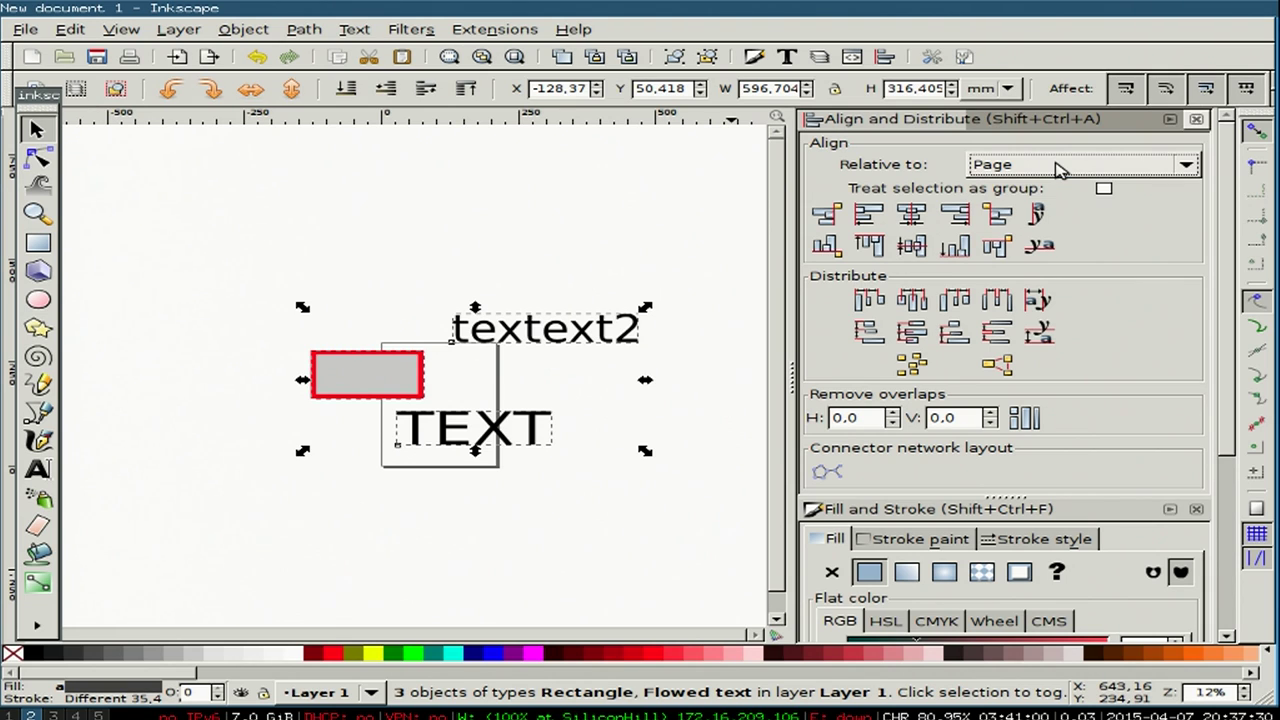
click(1059, 168)
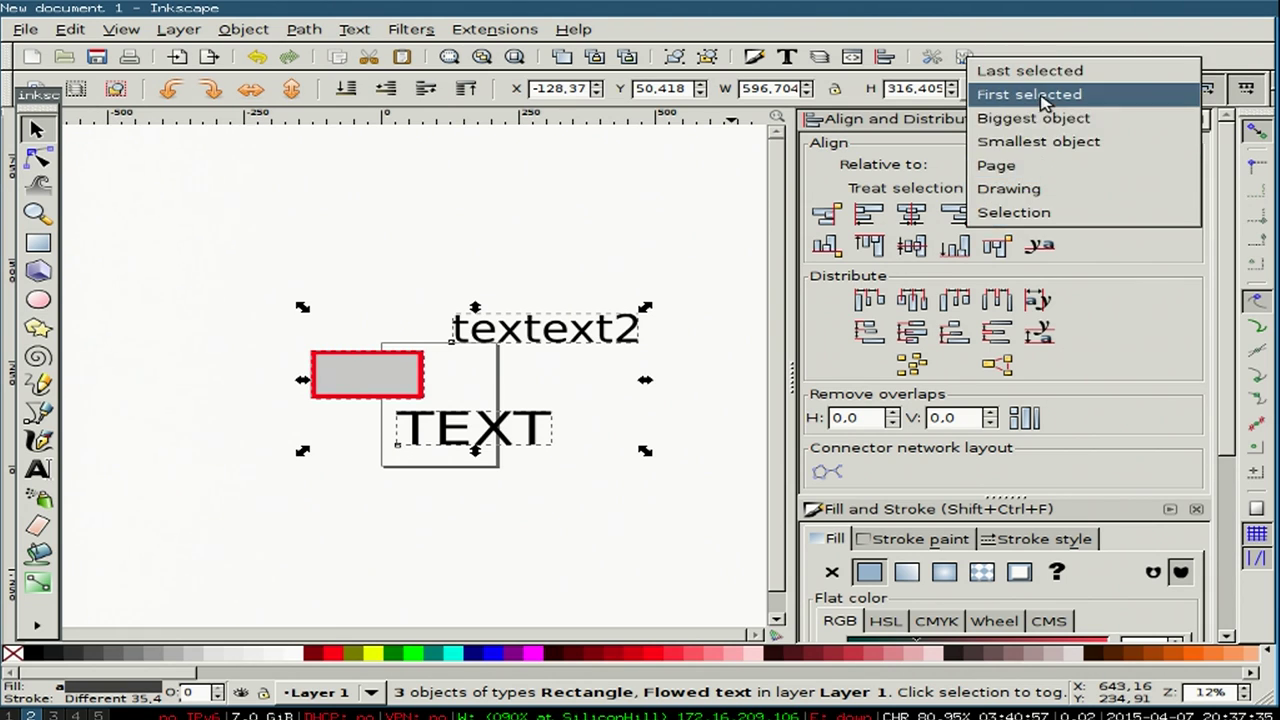
click(1043, 100)
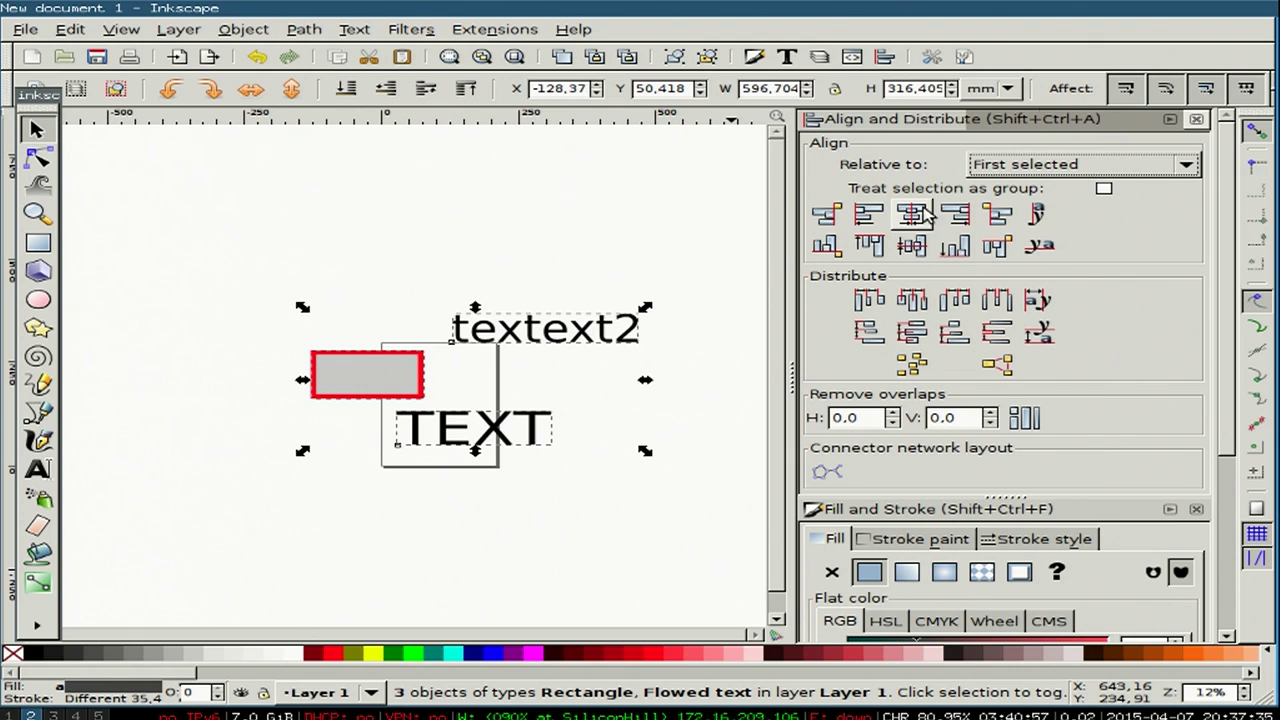
click(869, 214)
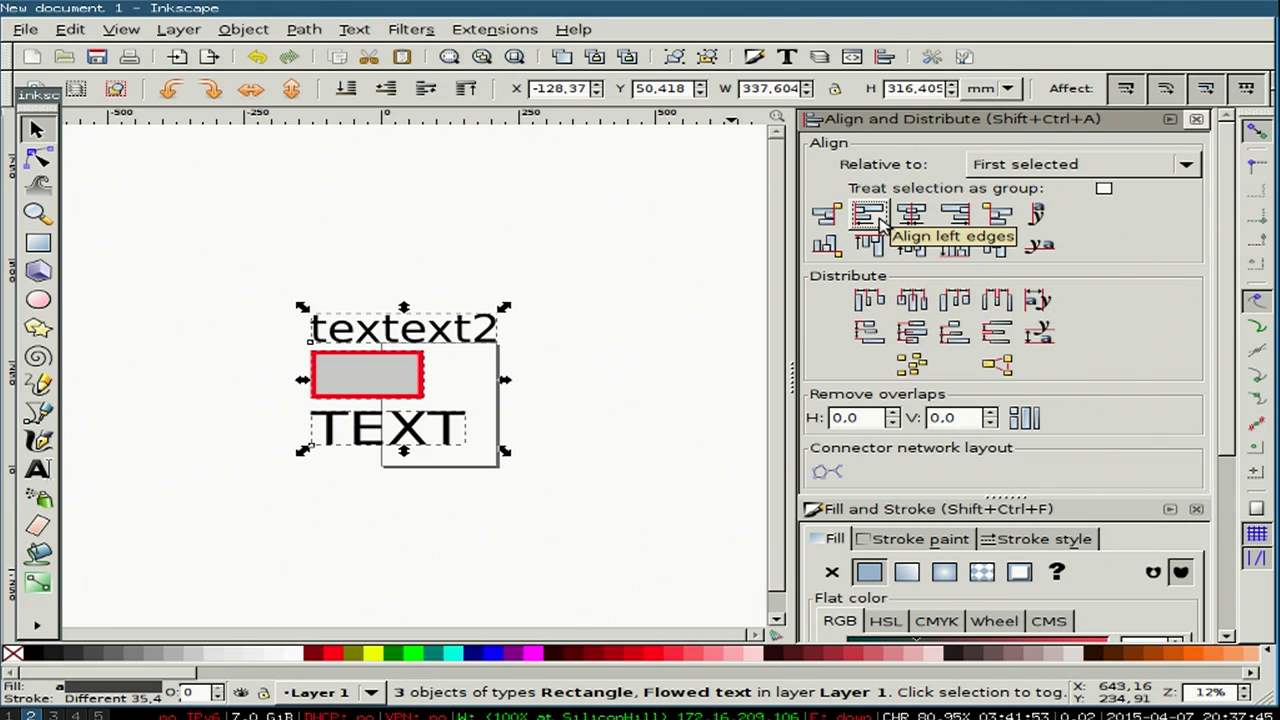
click(965, 217)
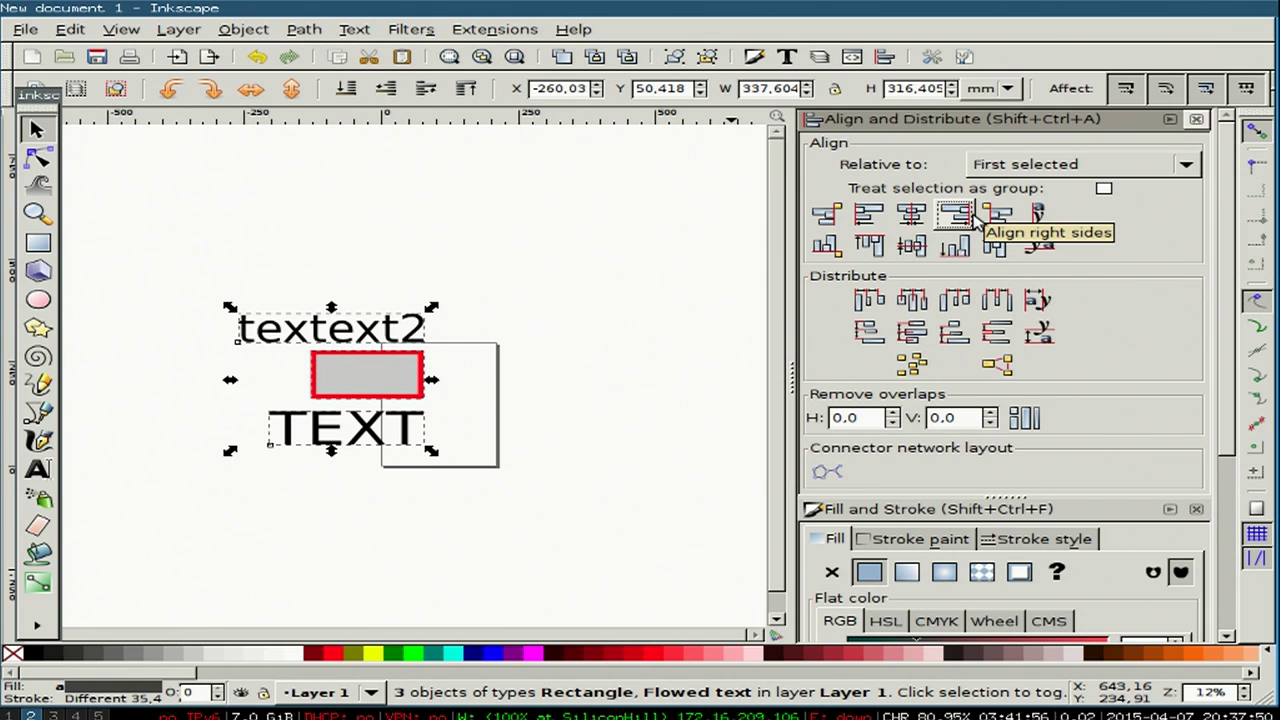
Move the three objects up-left and centre them on a shared vertical axis
drag(367, 353, 318, 274)
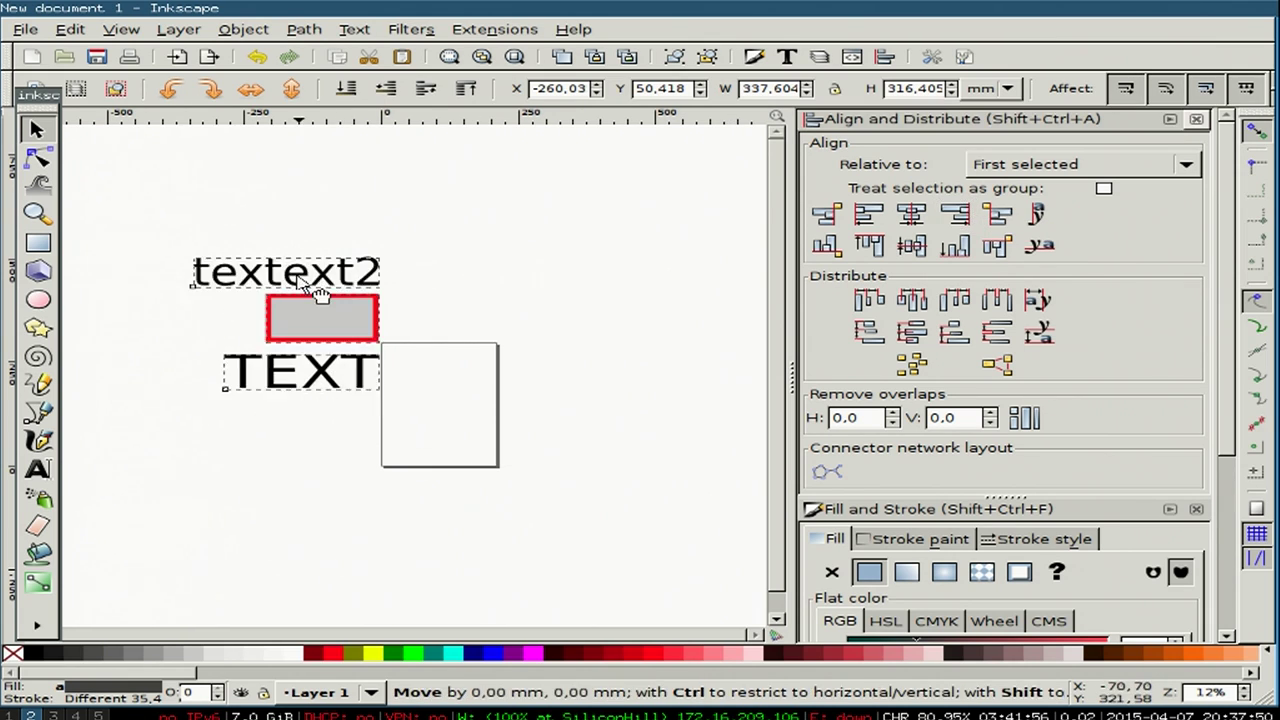
scroll(500, 325, left, 3)
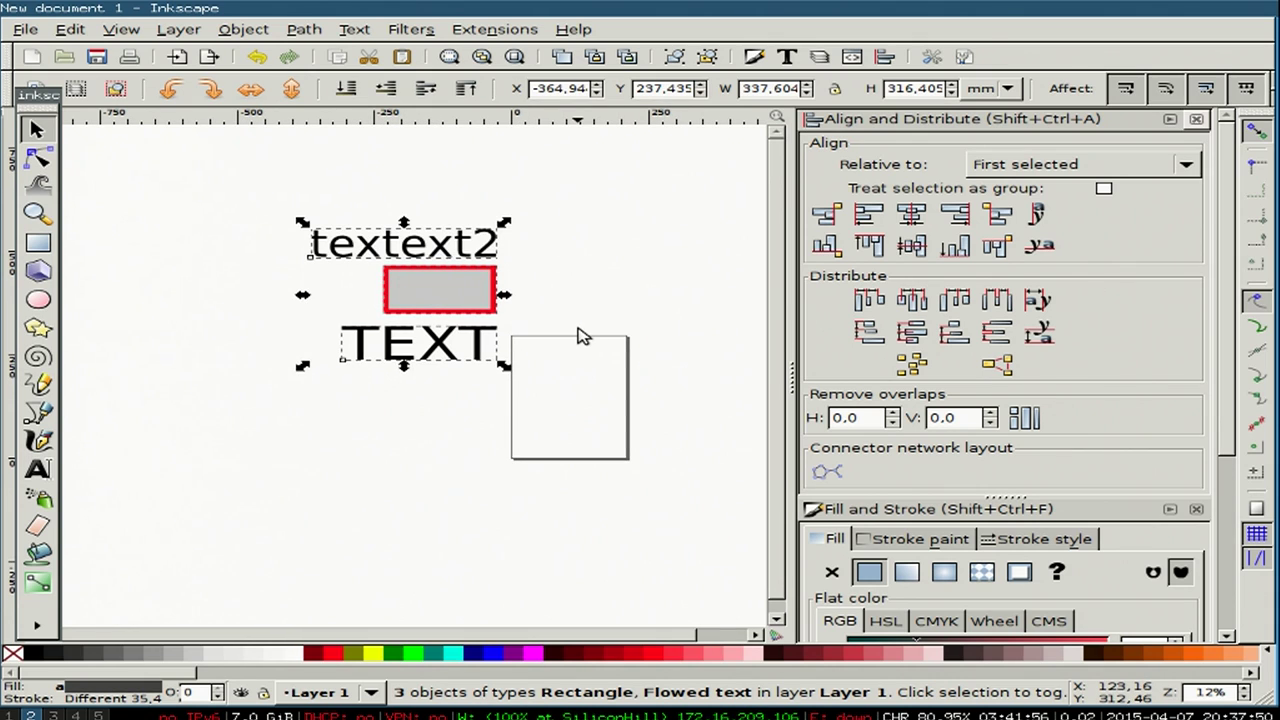
click(912, 214)
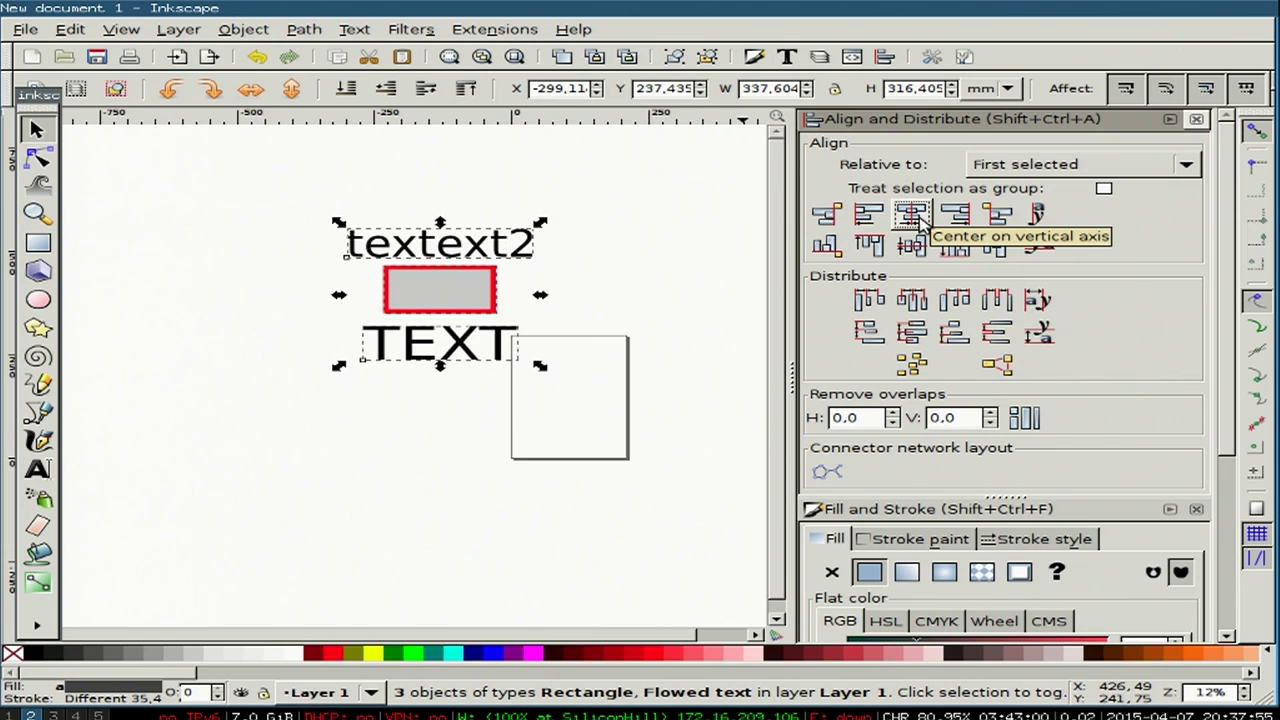
scroll(486, 277, up, 1)
scroll(443, 486, up, 2)
scroll(440, 510, down, 3)
Move TEXT below the rectangle, then give textext2, rectangle and TEXT equal vertical gaps
key(Escape)
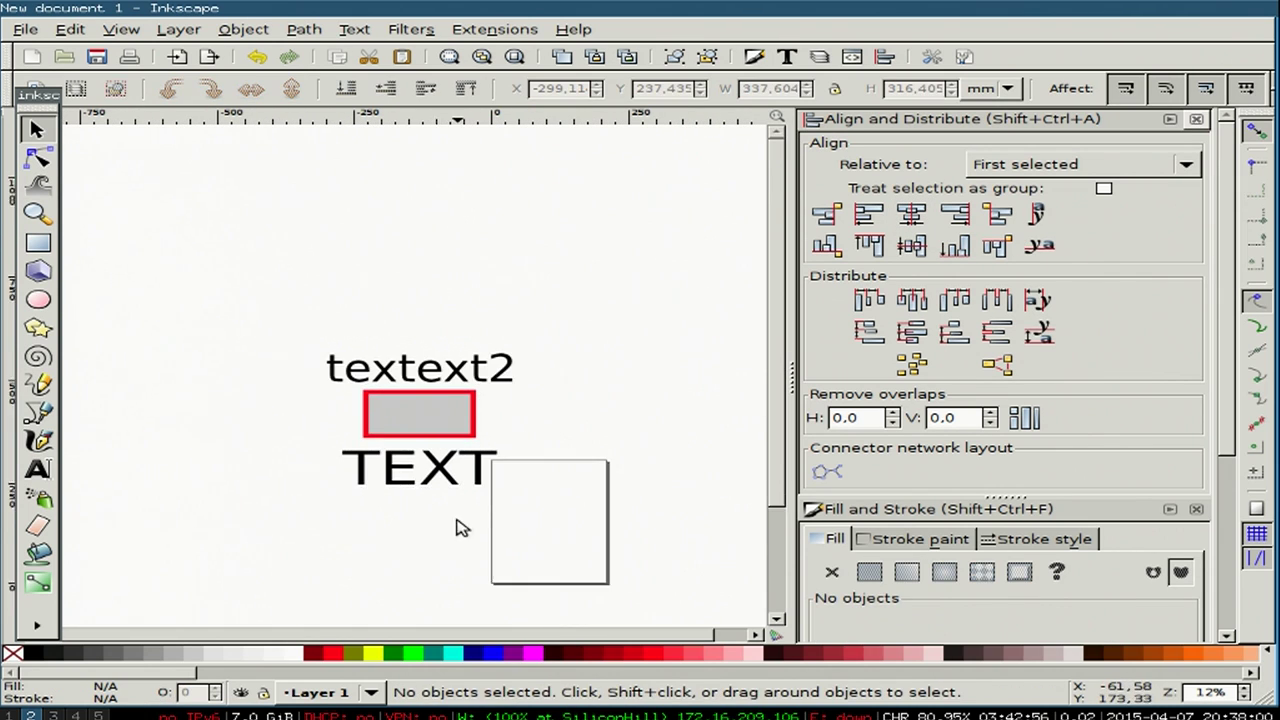
scroll(455, 520, down, 4)
click(443, 306)
drag(443, 306, 471, 366)
click(545, 380)
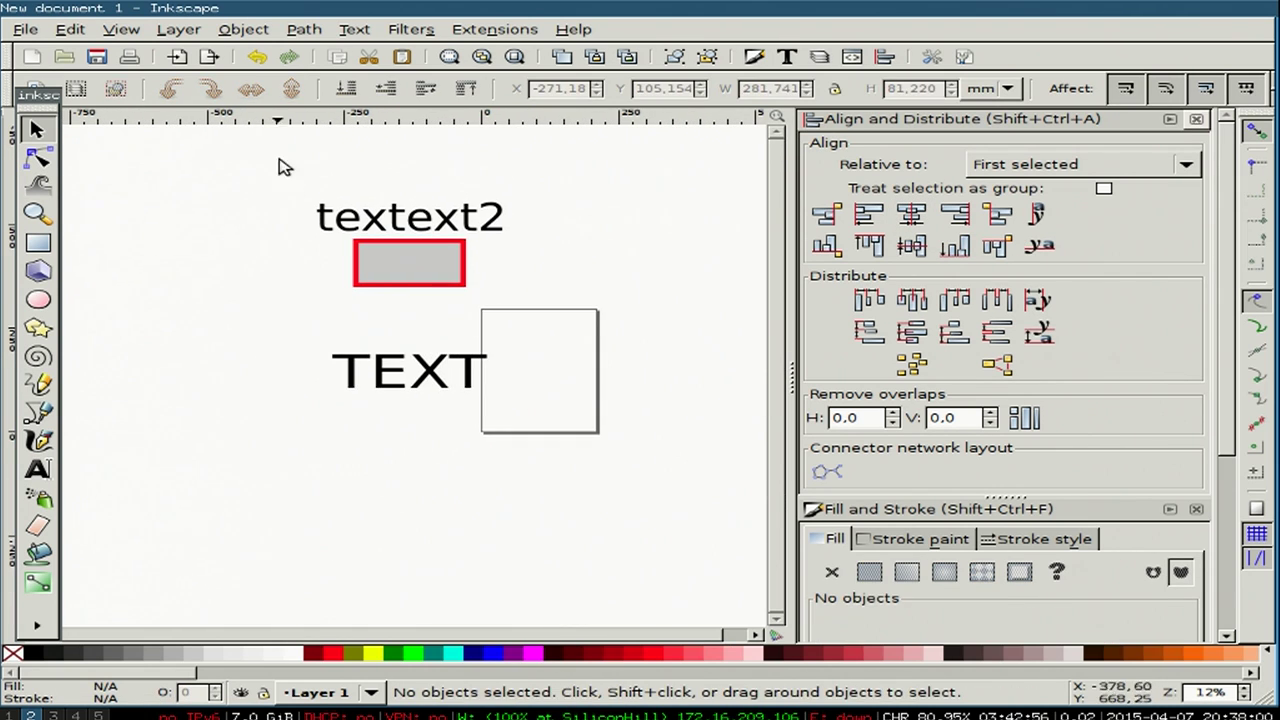
drag(262, 156, 542, 422)
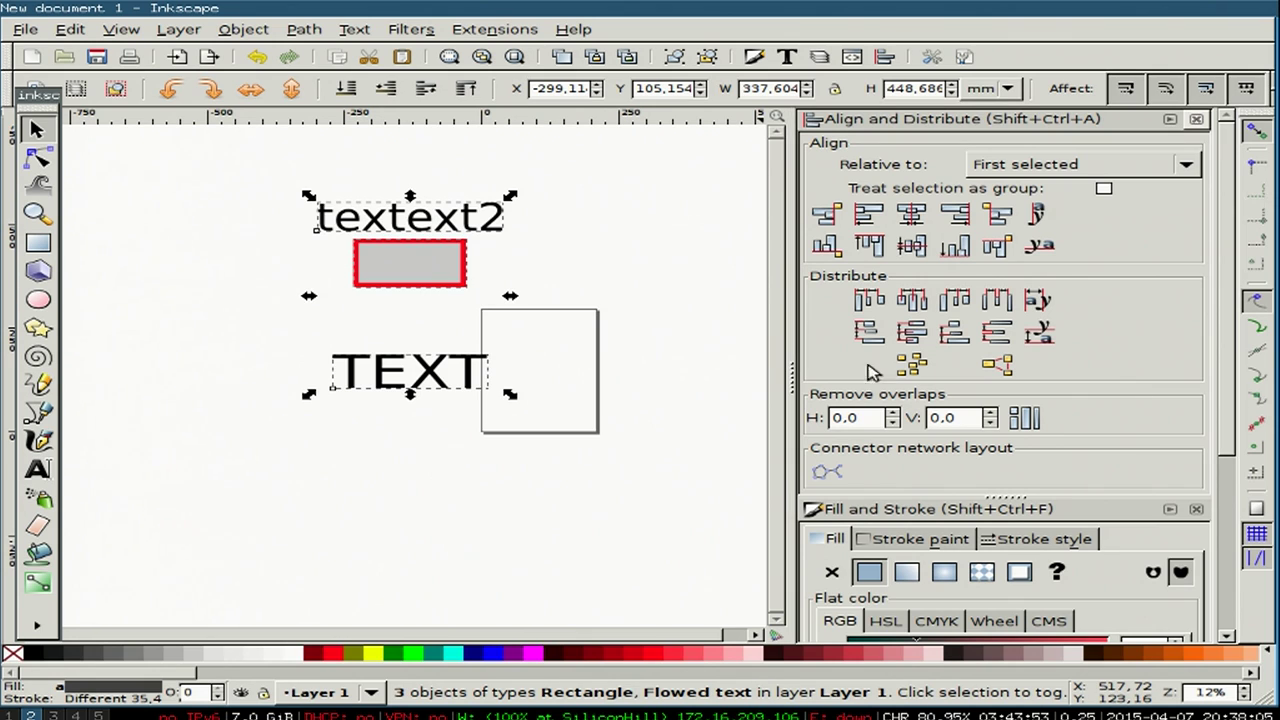
click(1008, 338)
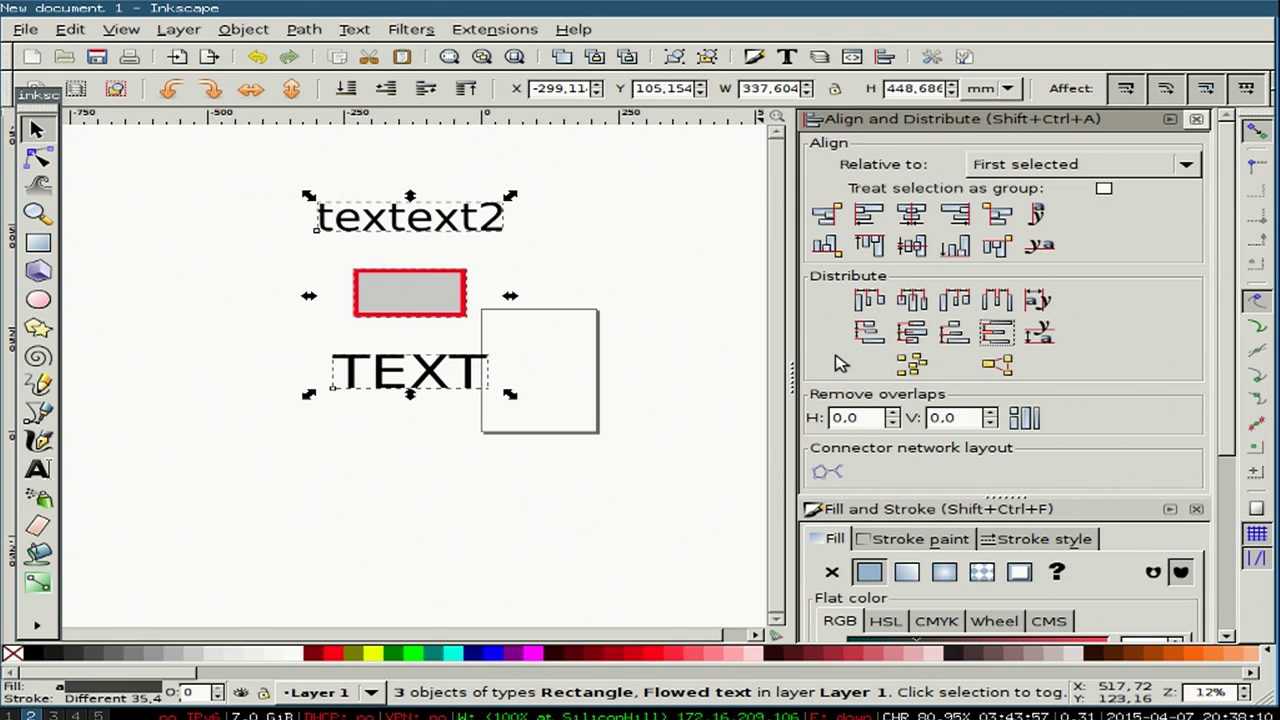
click(640, 366)
Shrink textext2, the red-bordered rectangle and TEXT and line them up side by side
scroll(640, 366, down, 1)
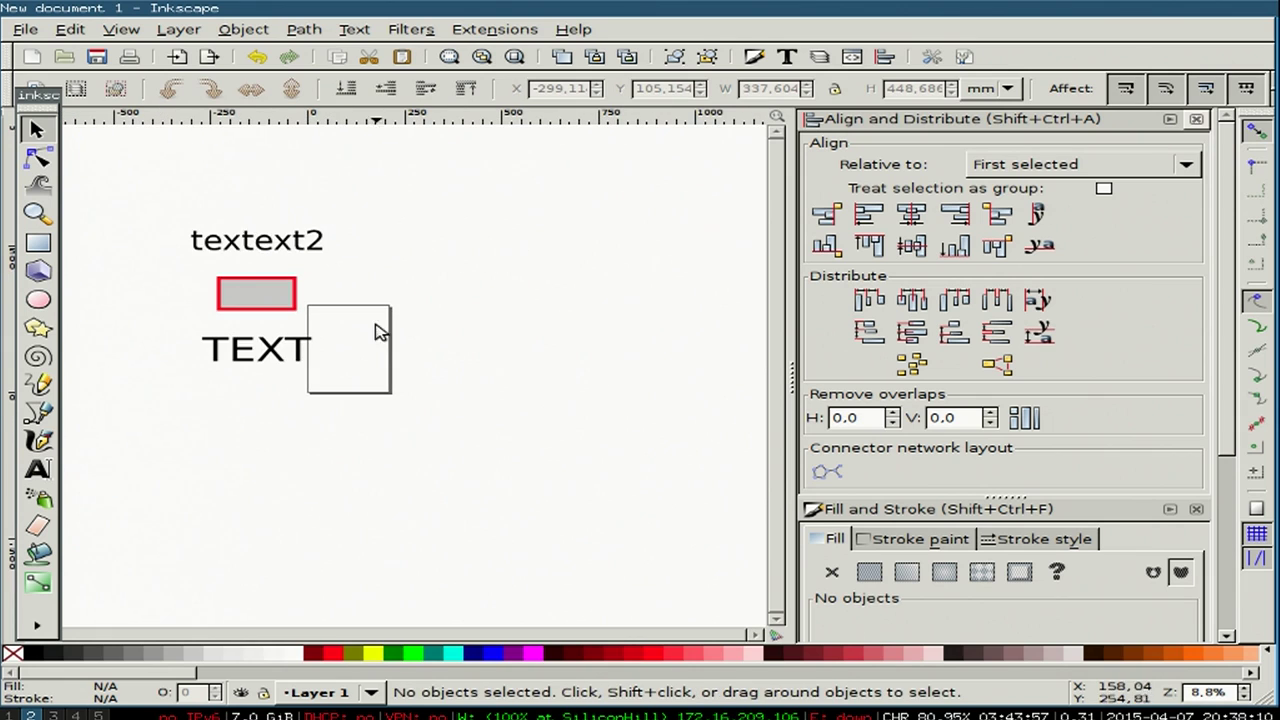
click(296, 254)
drag(331, 226, 271, 238)
click(258, 268)
mouse_move(285, 299)
mouse_down()
mouse_move(376, 248)
mouse_move(356, 234)
mouse_move(366, 262)
mouse_up()
click(262, 365)
drag(309, 351, 476, 243)
drag(351, 255, 572, 252)
Duplicate the rectangle to the right of TEXT and space the row with equal horizontal gaps
click(522, 262)
key(ctrl+d)
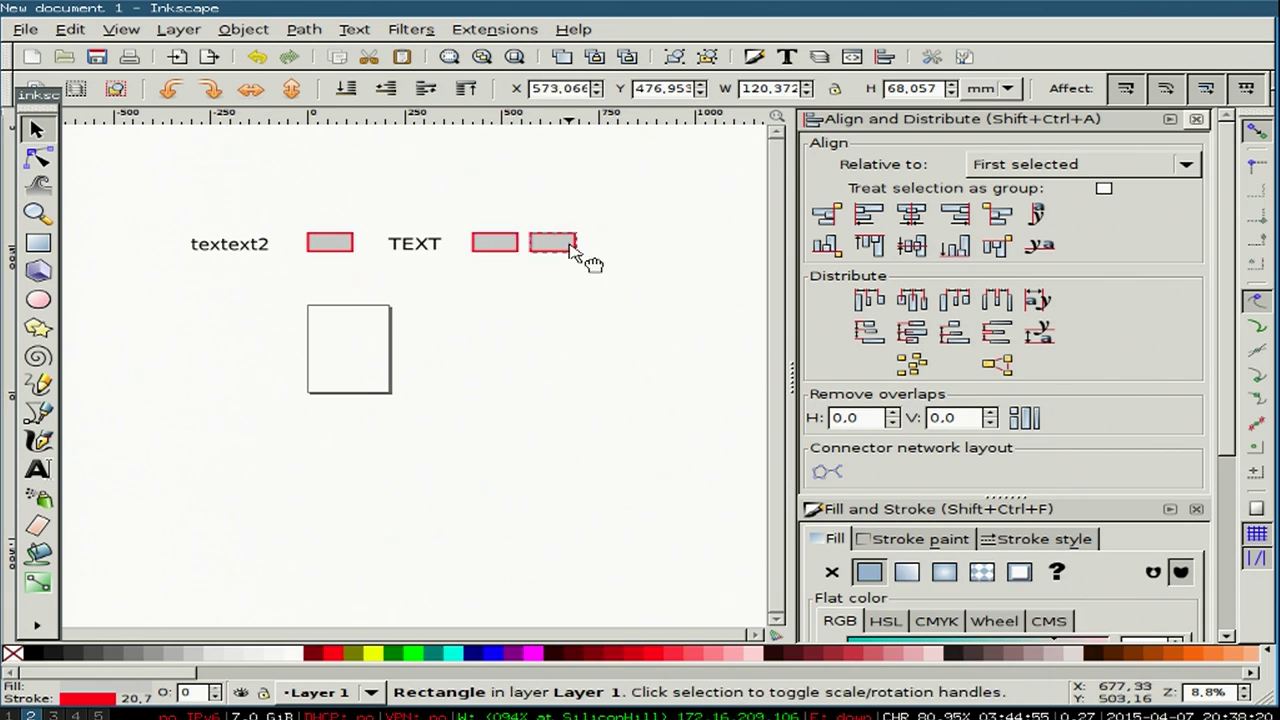
click(628, 333)
drag(679, 314, 180, 206)
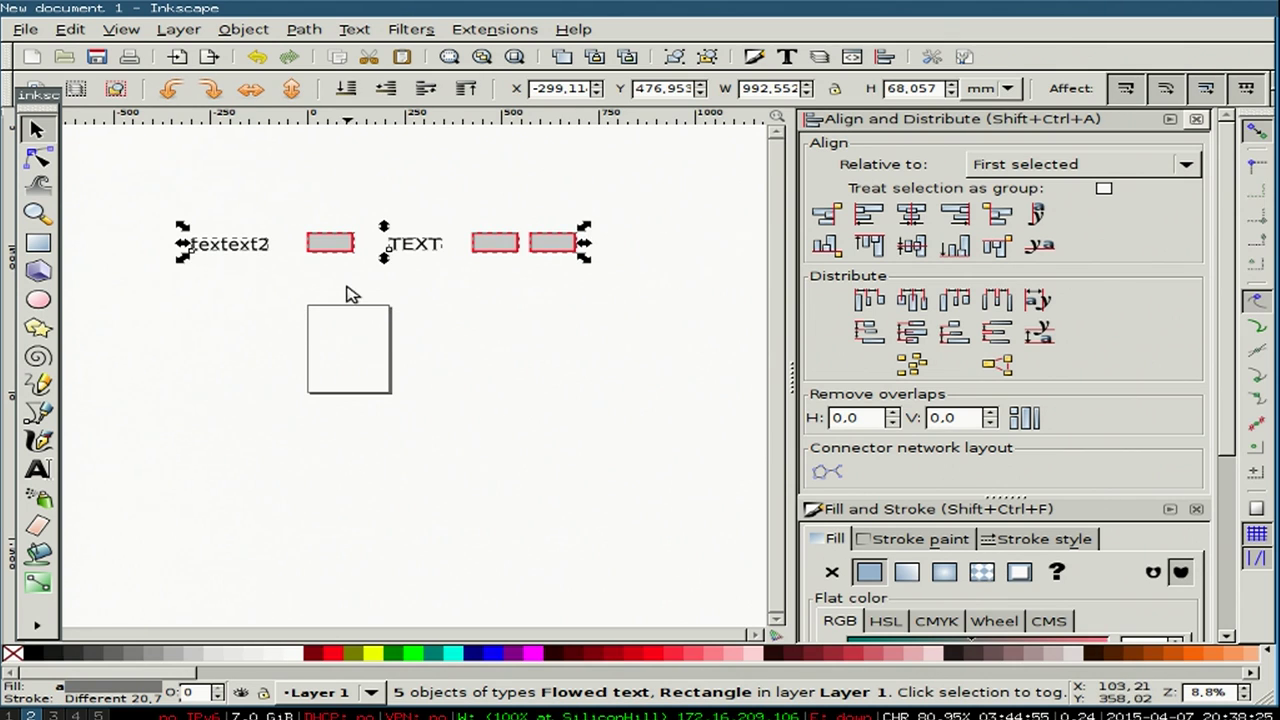
click(997, 299)
Centre the row on a horizontal axis, then shrink and move it onto the page
click(158, 215)
drag(158, 215, 612, 288)
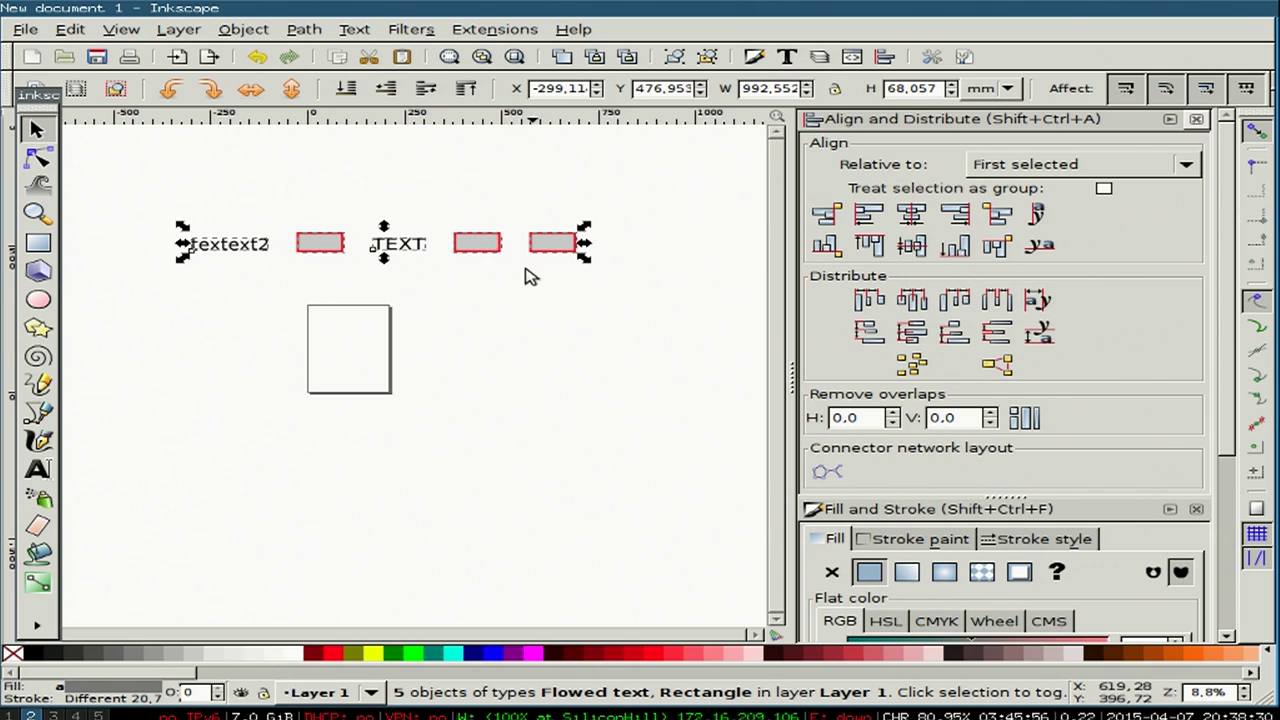
click(913, 246)
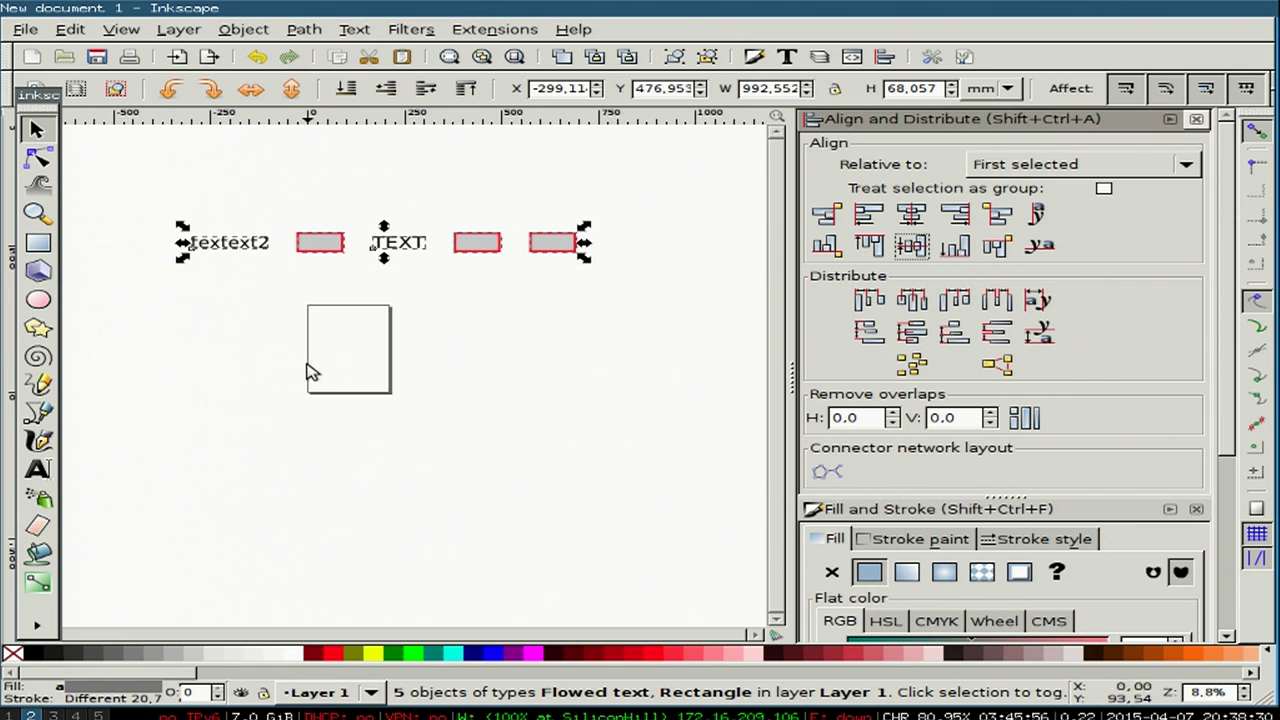
mouse_move(590, 232)
mouse_down()
mouse_move(310, 240)
mouse_move(441, 400)
mouse_up()
ctrl+scroll(441, 400, up, 3)
ctrl+scroll(403, 400, up, 2)
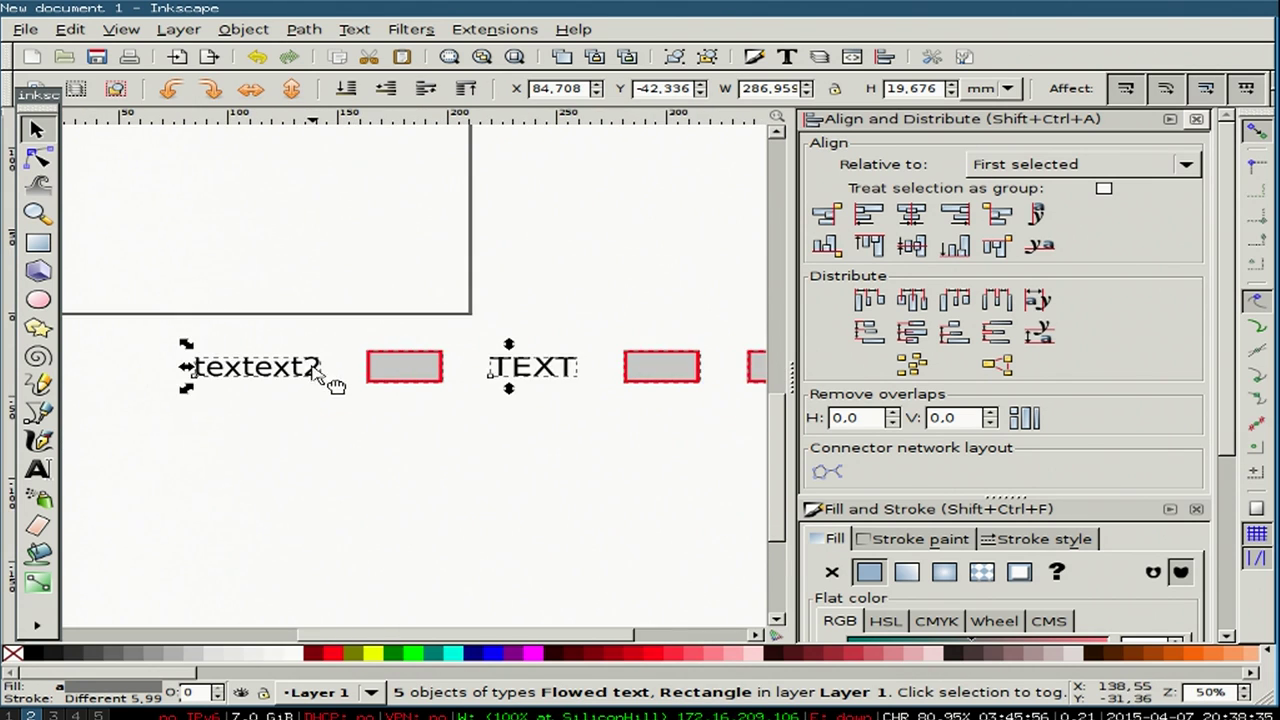
drag(284, 340, 640, 376)
drag(655, 305, 598, 312)
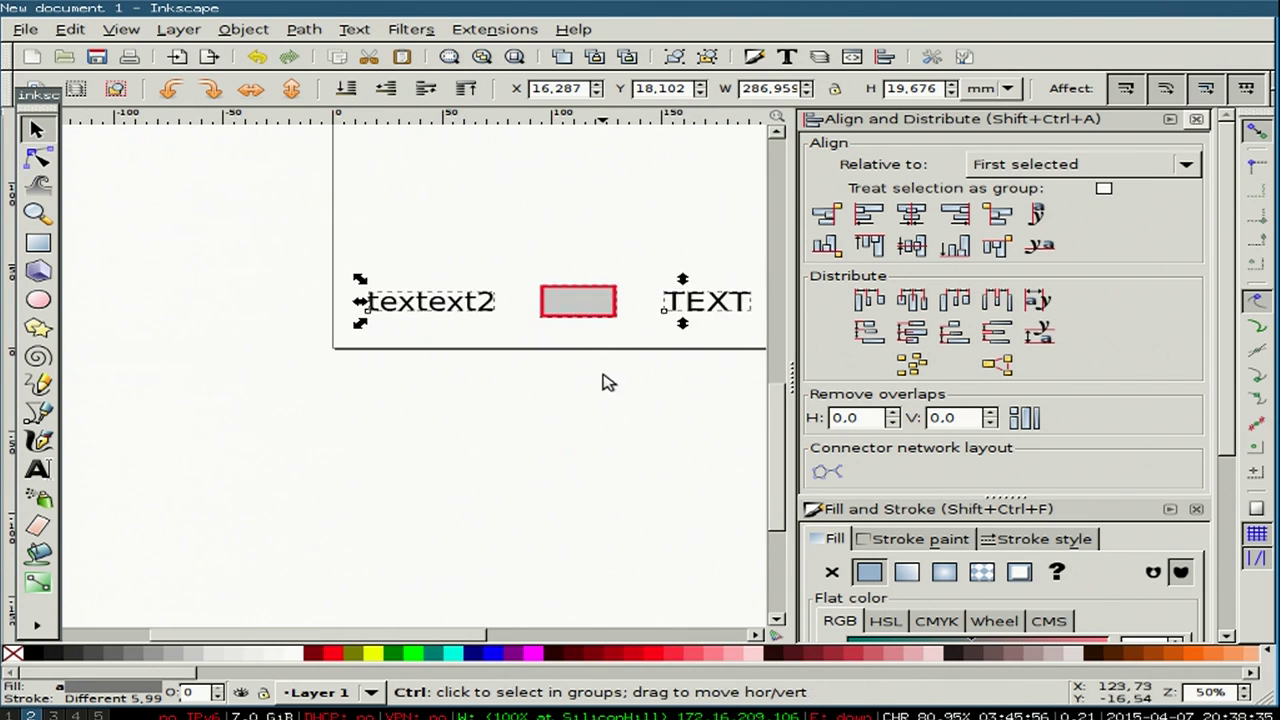
ctrl+scroll(430, 390, down, 2)
drag(516, 345, 484, 344)
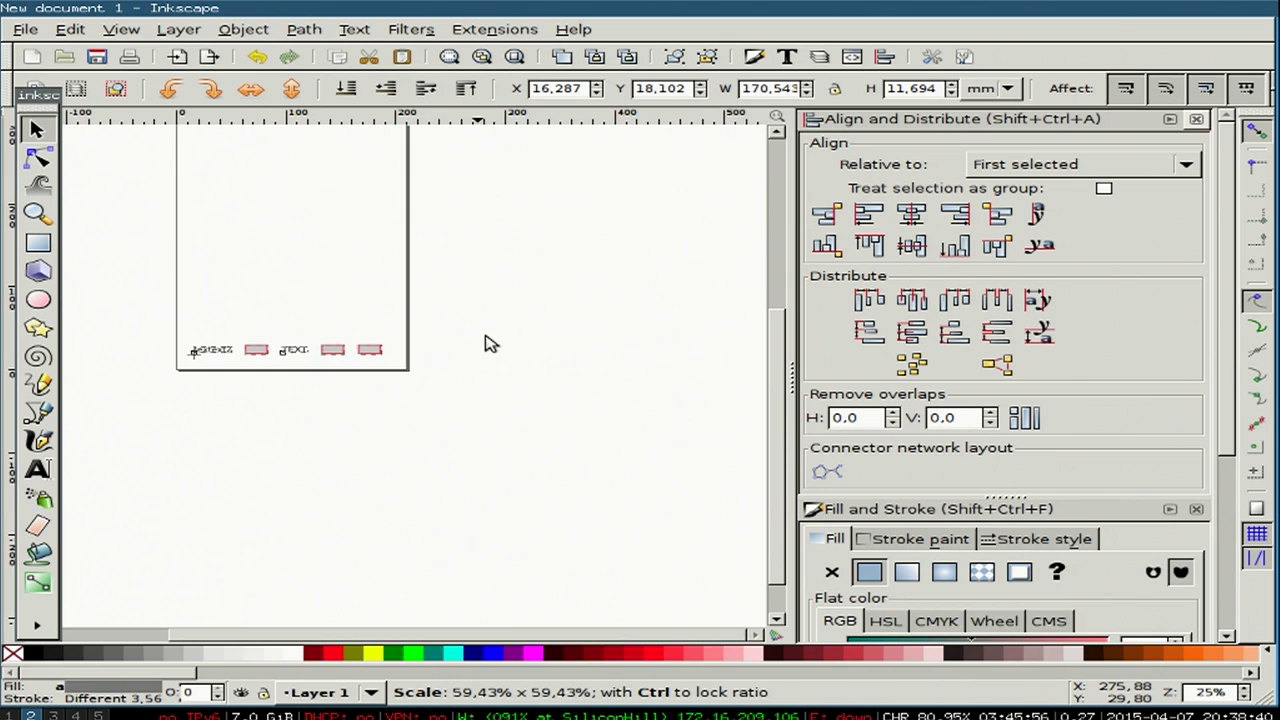
Select all five row objects and group them with Ctrl+G
click(331, 428)
ctrl+scroll(331, 428, up, 2)
scroll(457, 449, right, 2)
mouse_move(659, 406)
mouse_down()
mouse_move(590, 352)
mouse_move(118, 233)
mouse_up()
key(ctrl)
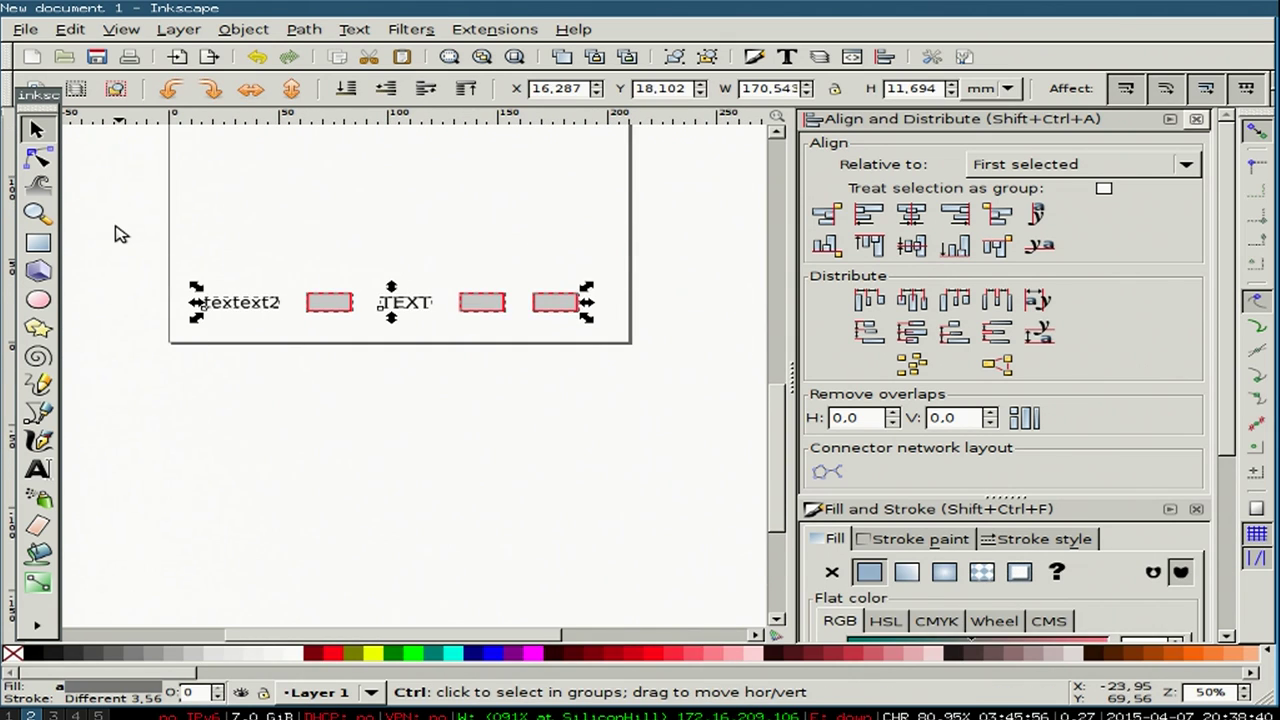
key(ctrl+g)
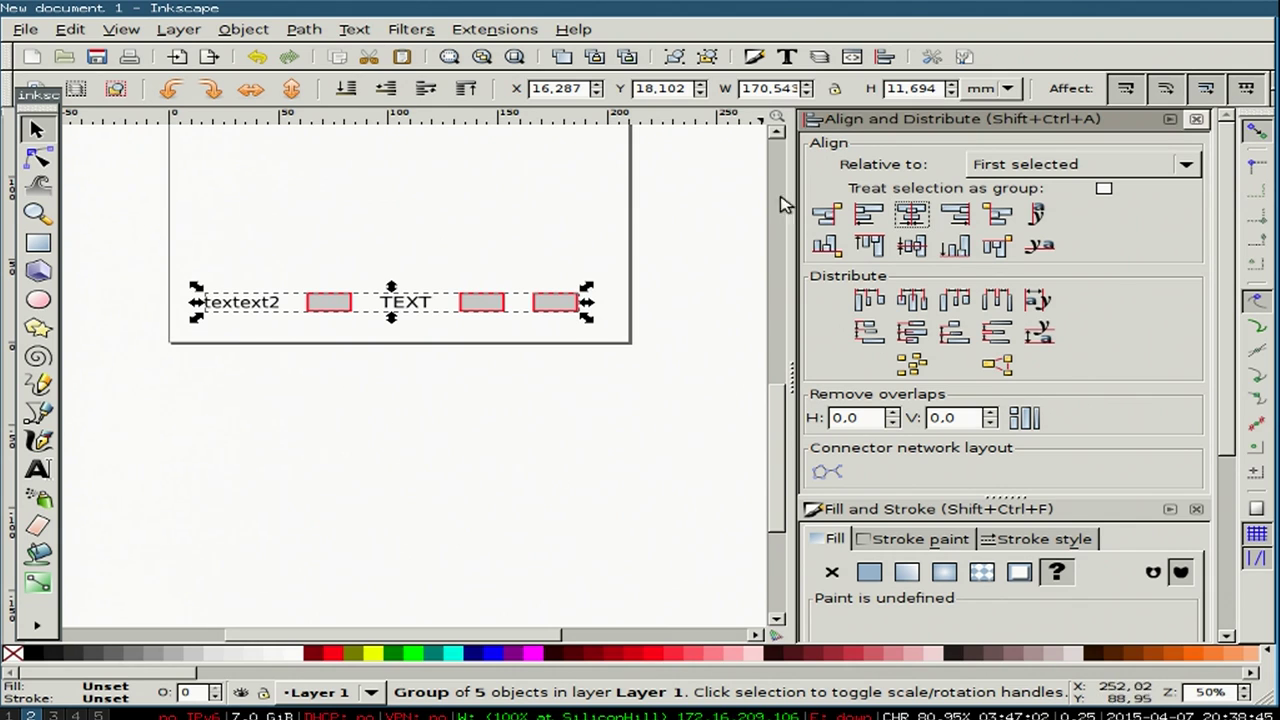
click(925, 212)
click(660, 203)
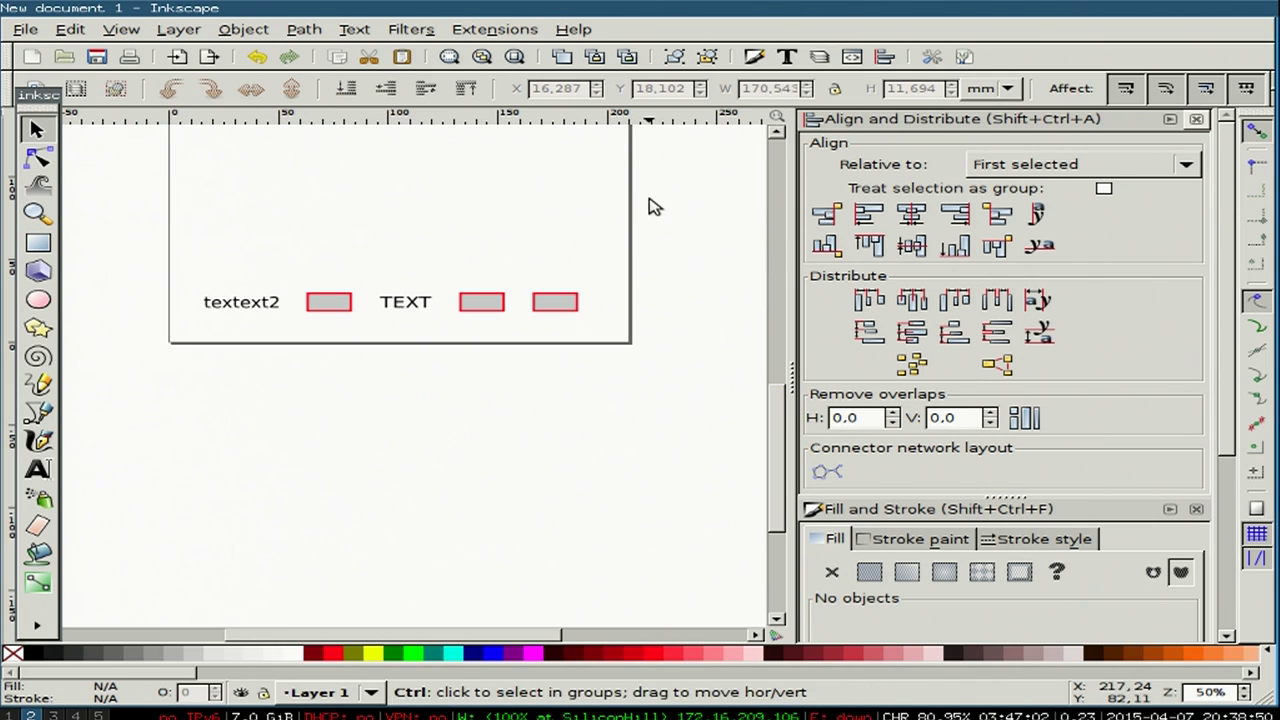
Scroll the dock back to Align and Distribute and bring up the Text menu
ctrl+scroll(650, 205, down, 3)
ctrl+scroll(400, 335, up, 3)
ctrl+scroll(298, 330, down, 2)
ctrl+scroll(237, 306, up, 2)
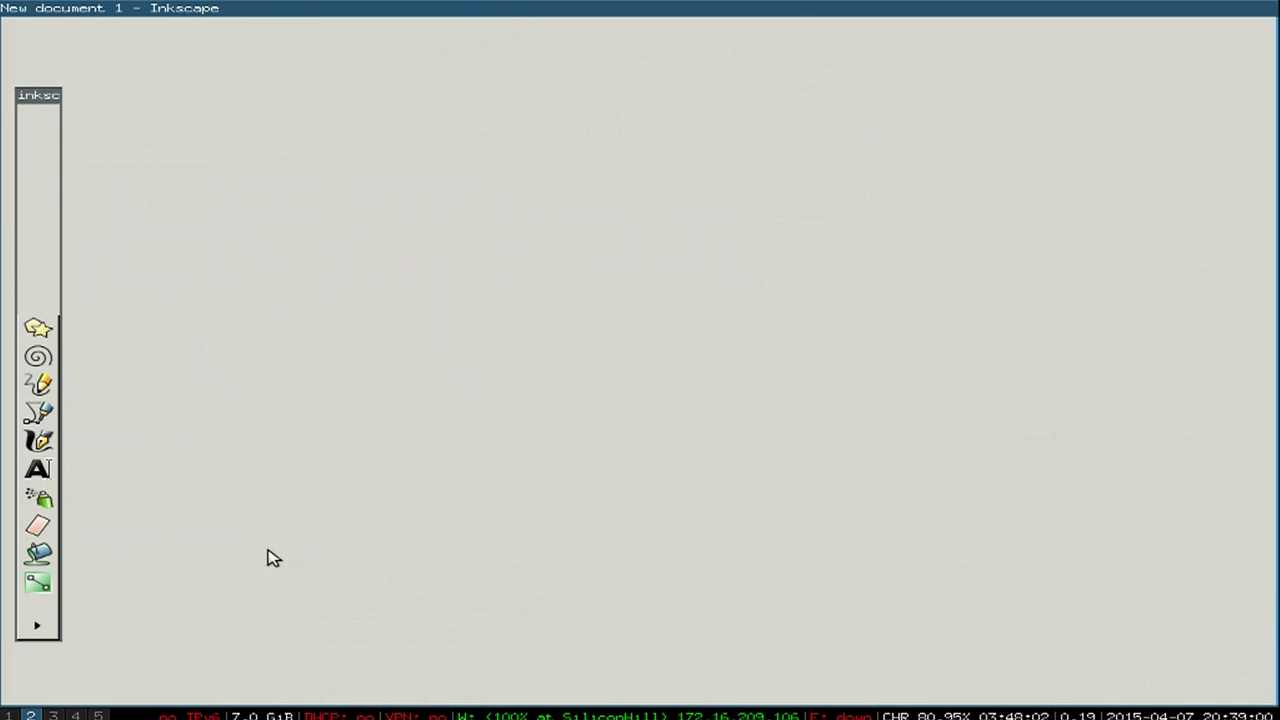
scroll(1080, 370, down, 2)
scroll(1080, 370, down, 3)
scroll(1080, 370, down, 1)
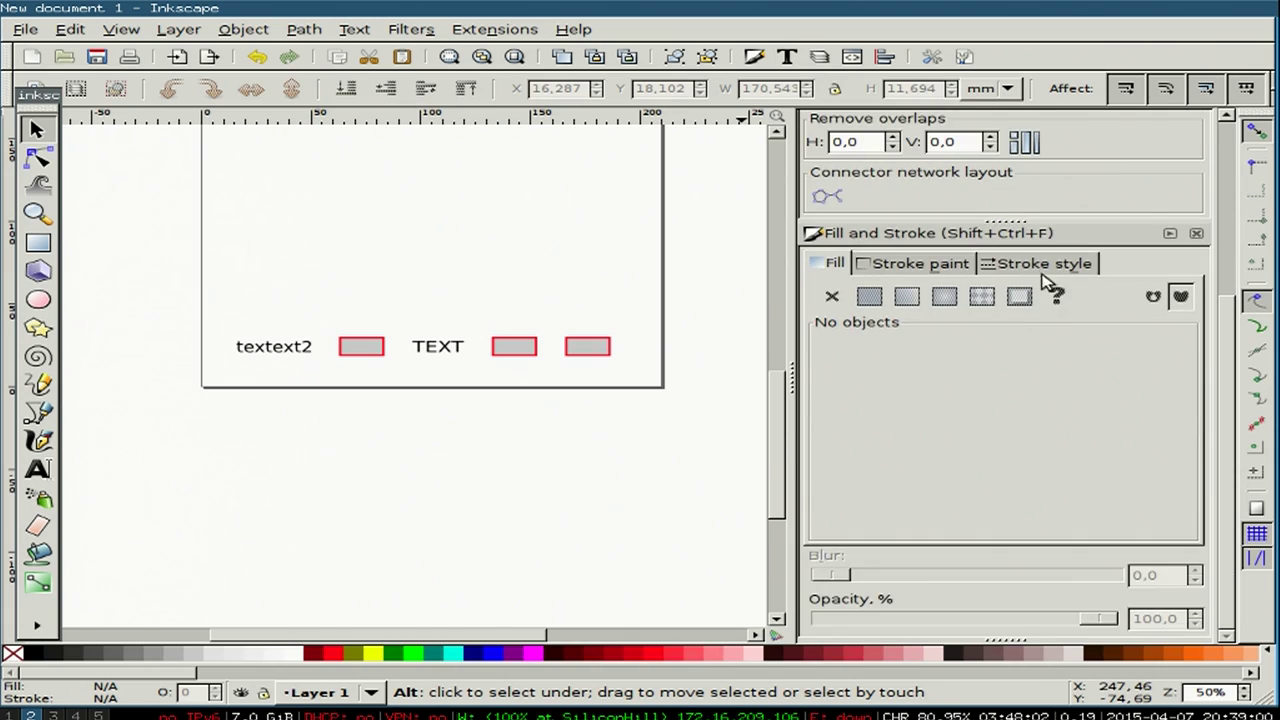
scroll(1045, 280, up, 4)
scroll(1012, 490, down, 2)
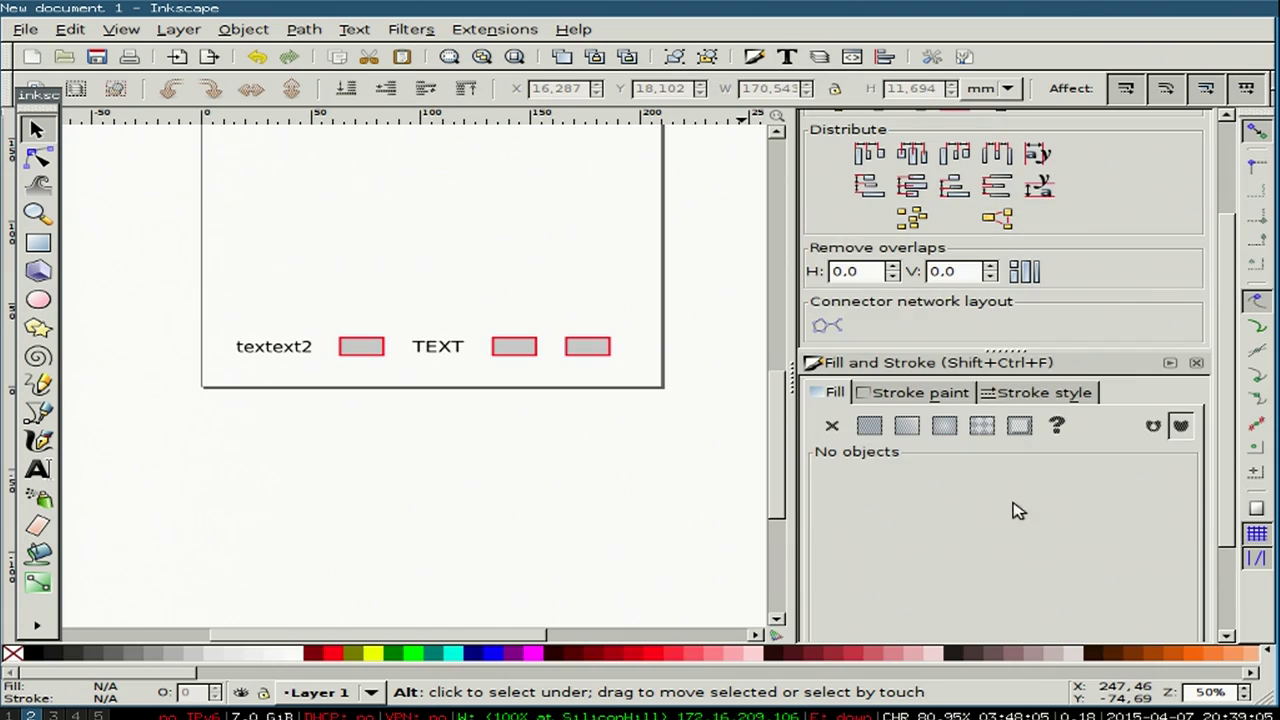
scroll(1012, 450, up, 3)
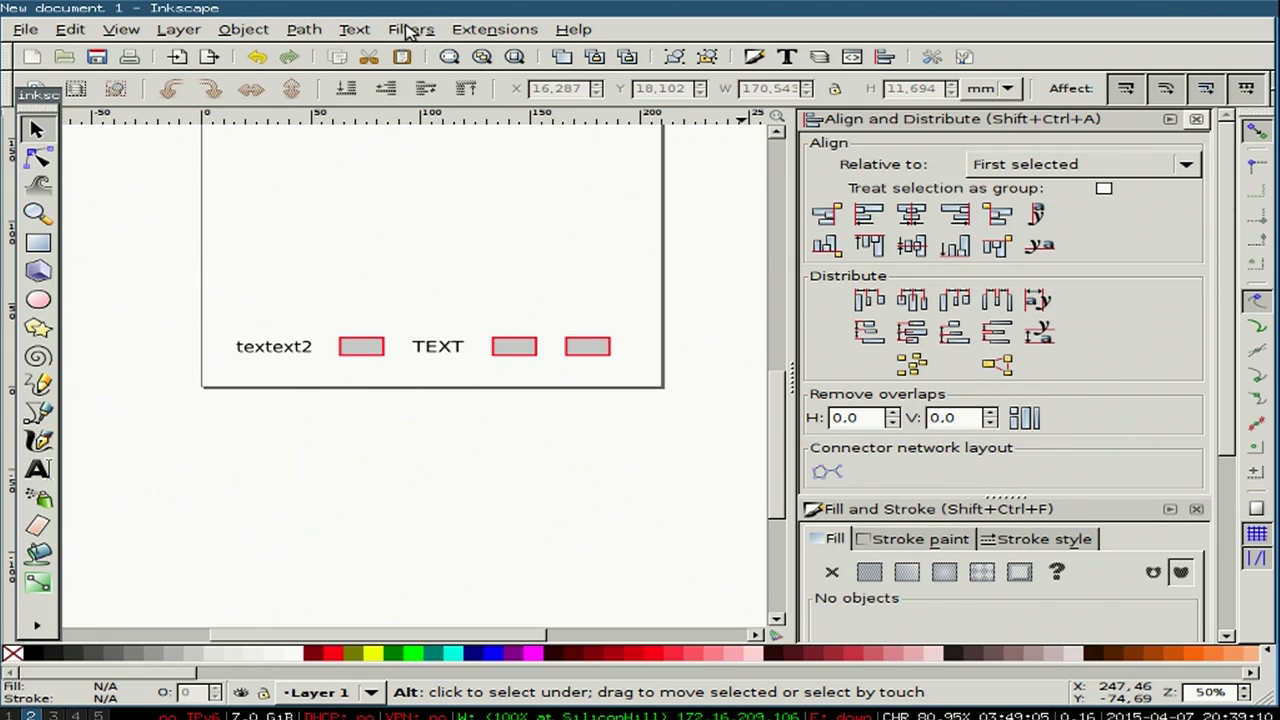
click(358, 30)
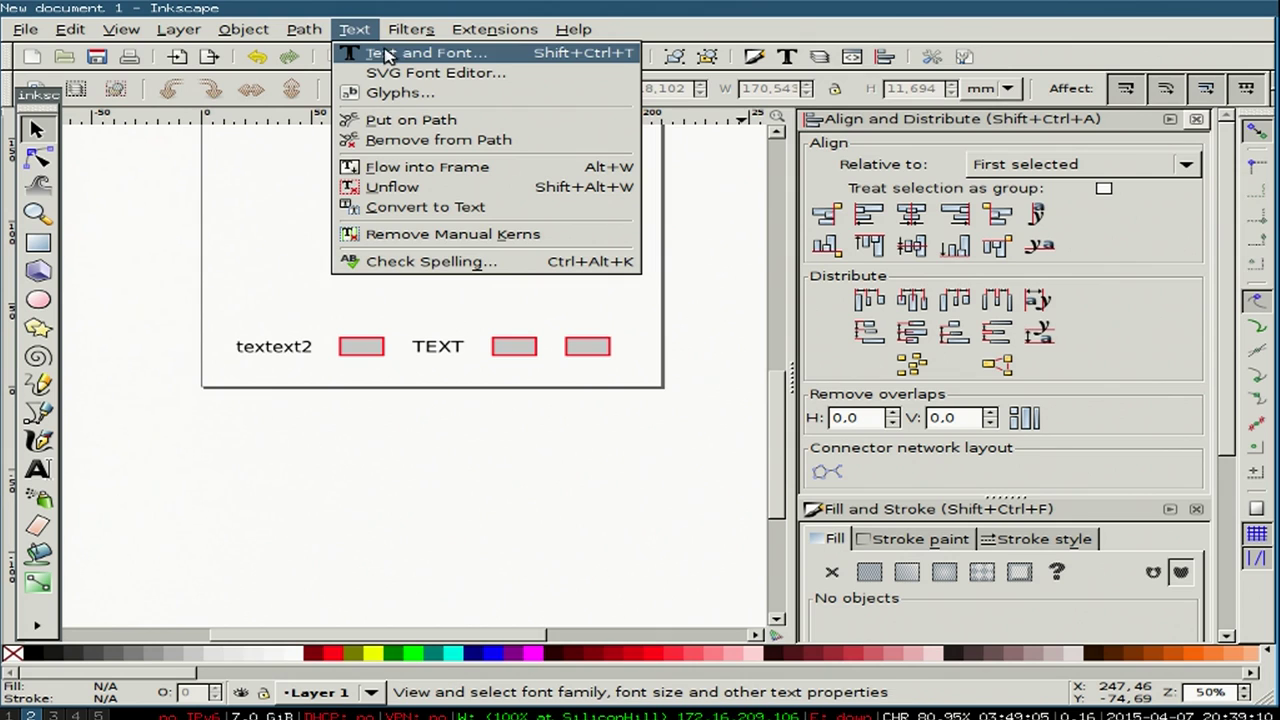
Open Text and Font, confirming Sans at size 40, and check the Text tab
click(493, 54)
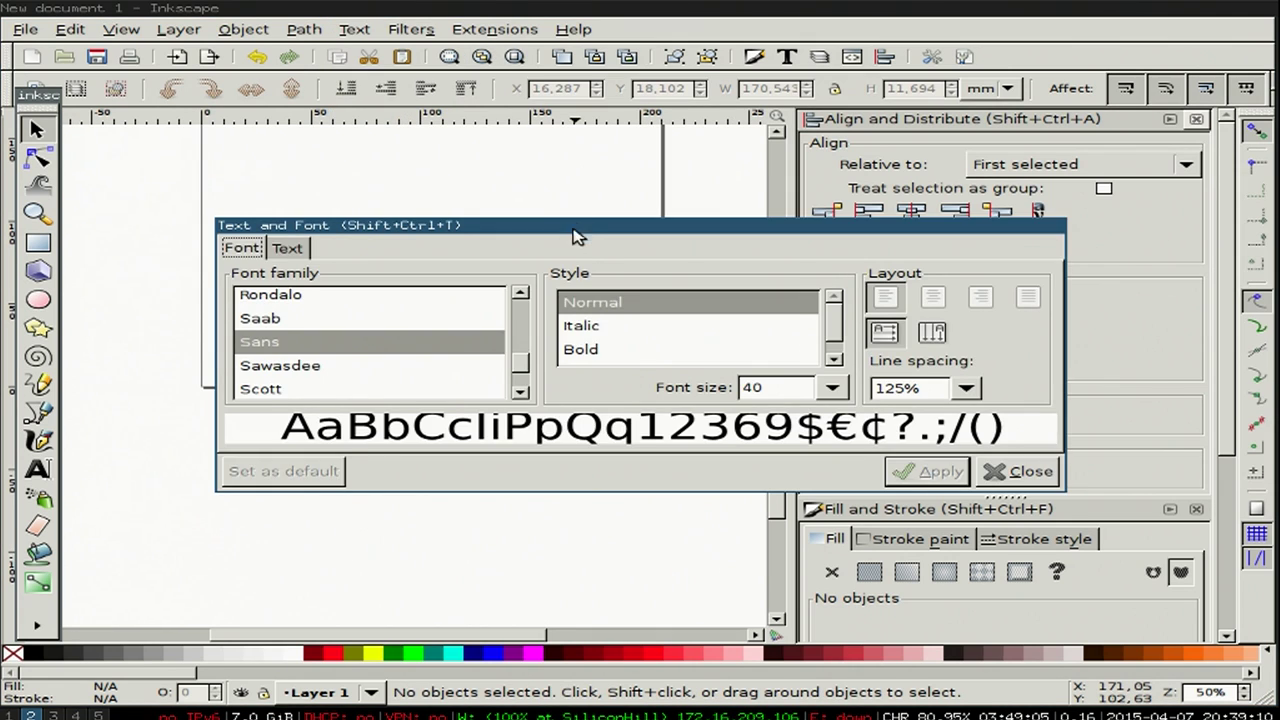
drag(575, 232, 553, 193)
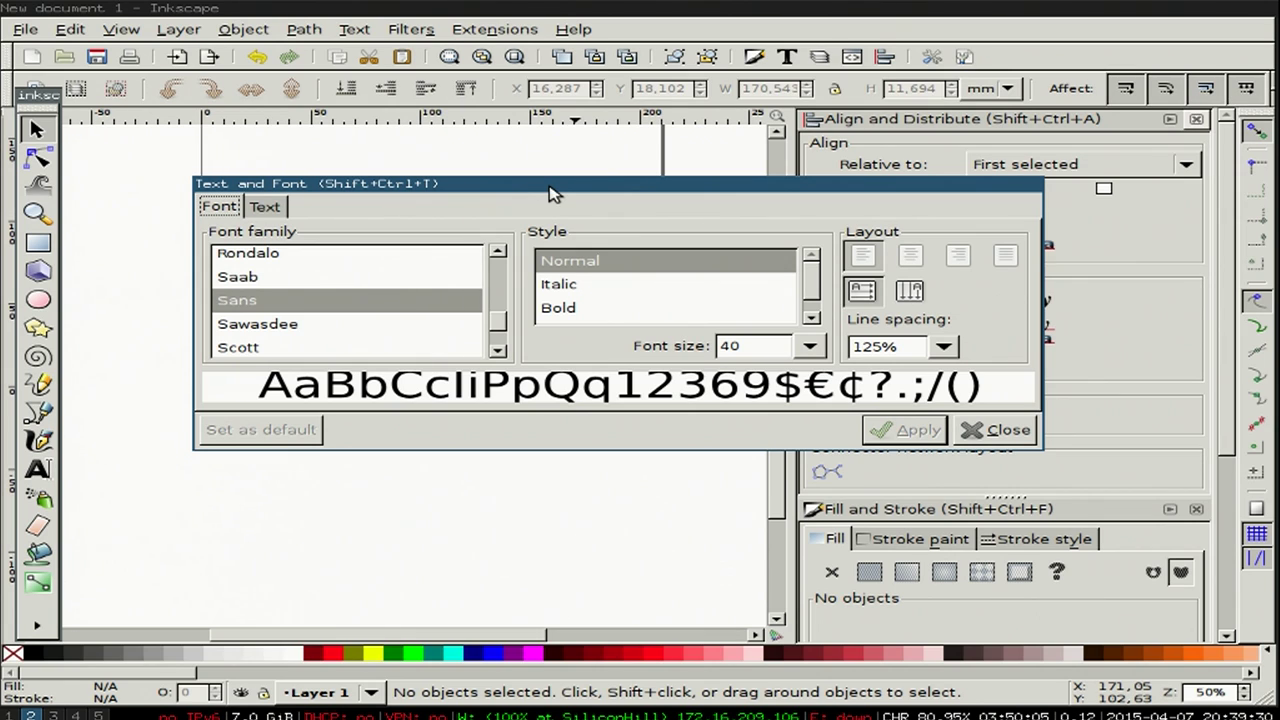
click(263, 207)
Close Text and Font, then enter the group to select TEXT and exit back to Layer 1
click(985, 430)
click(477, 357)
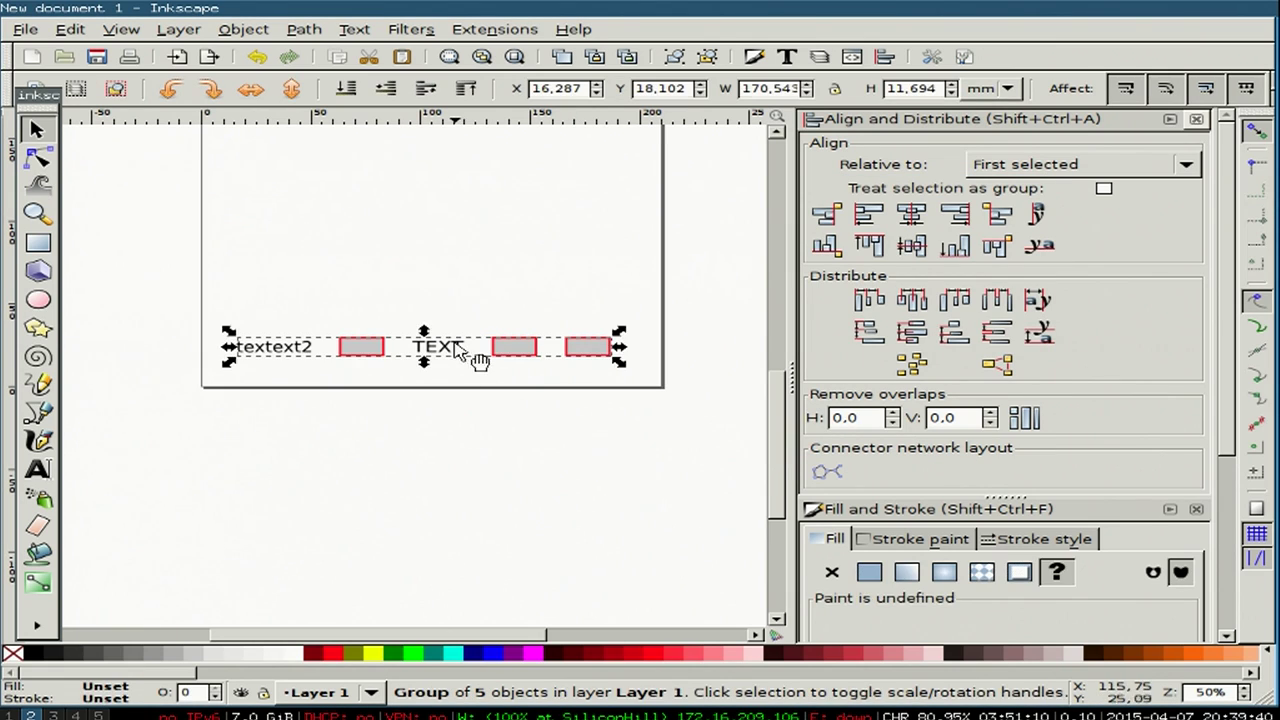
click(475, 412)
double_click(450, 363)
click(448, 358)
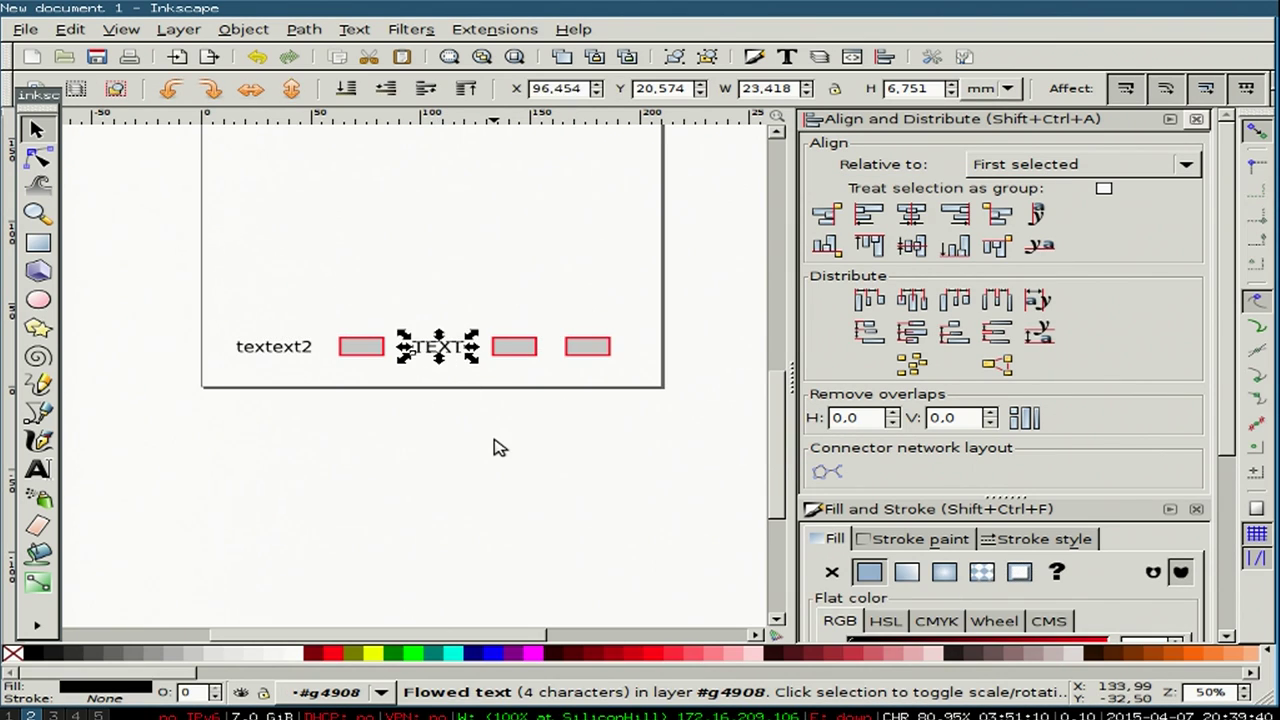
double_click(500, 447)
click(502, 447)
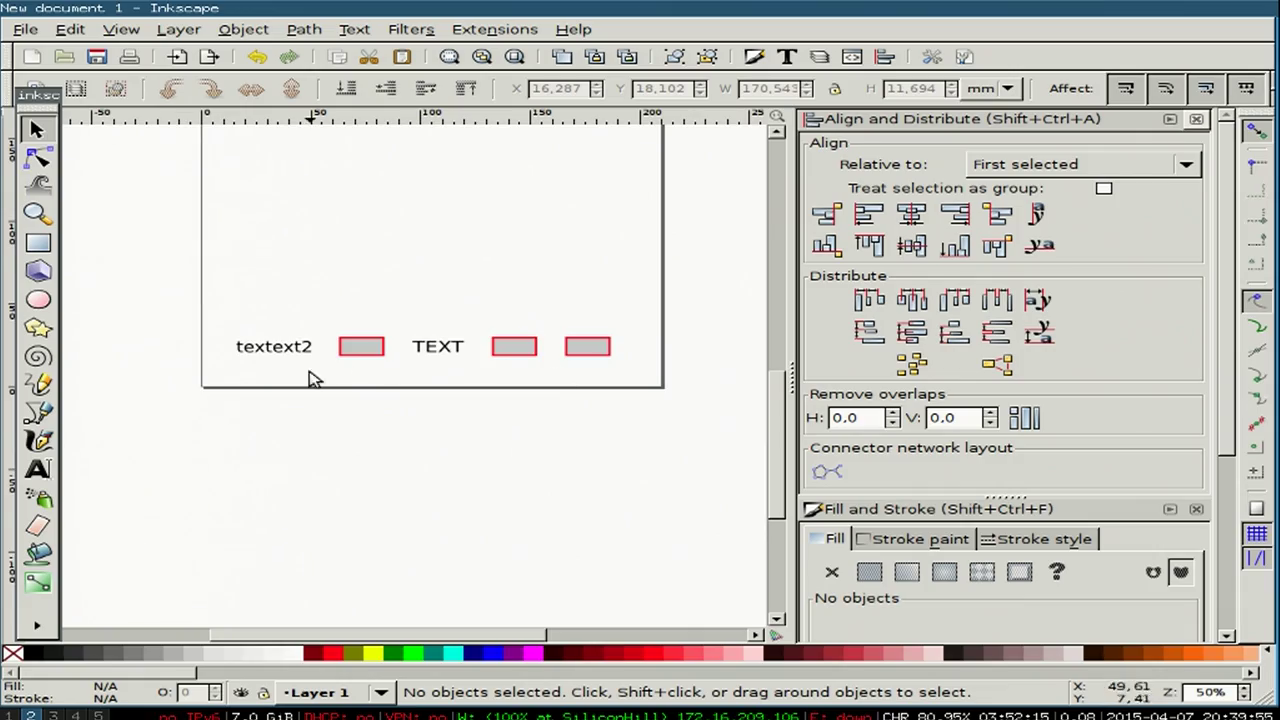
Undock the tool palette into a floating window
drag(45, 97, 105, 212)
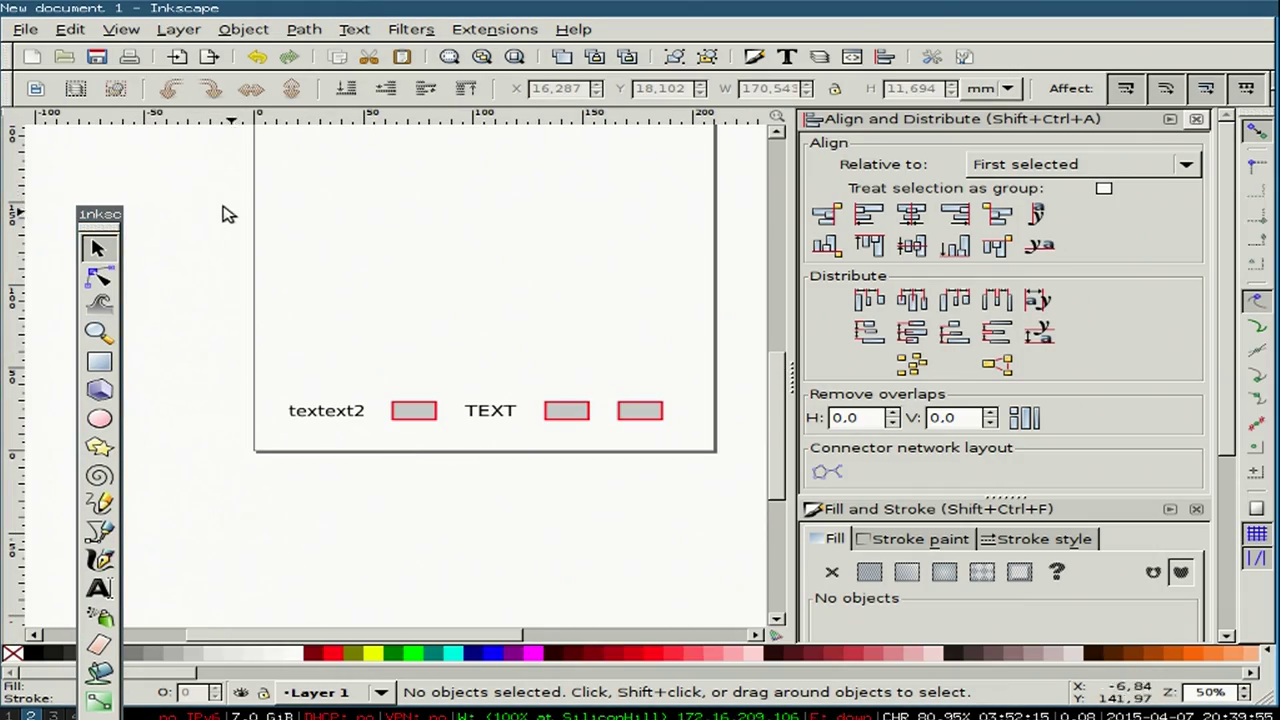
ctrl+scroll(503, 349, down, 2)
scroll(510, 400, up, 2)
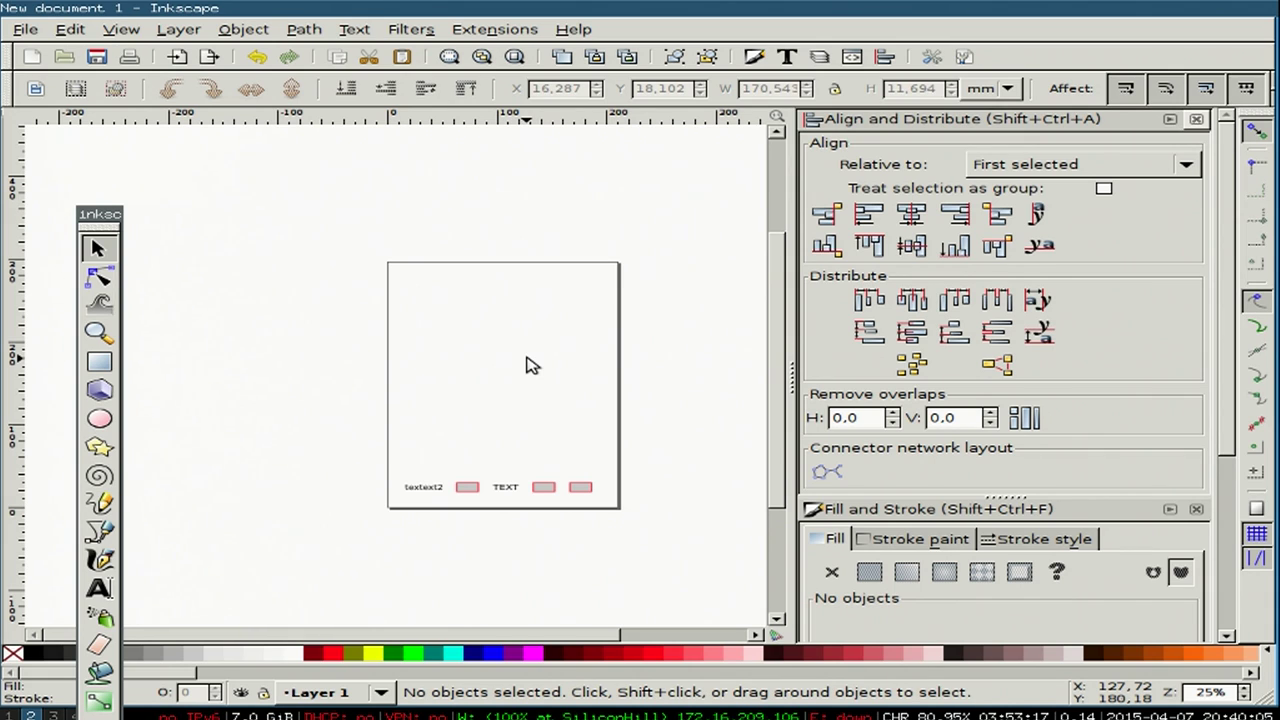
Show the canvas grid with #, then toggle View > Grid off and back on
key(shift)
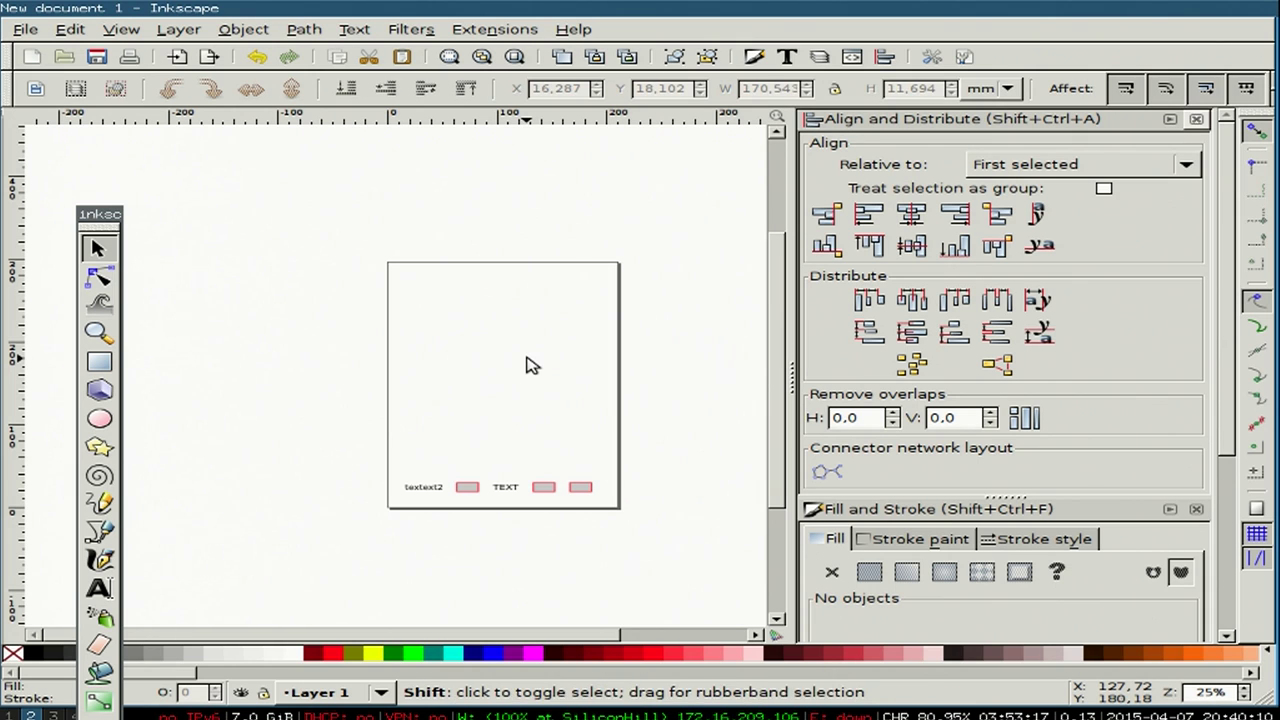
key(numbersign)
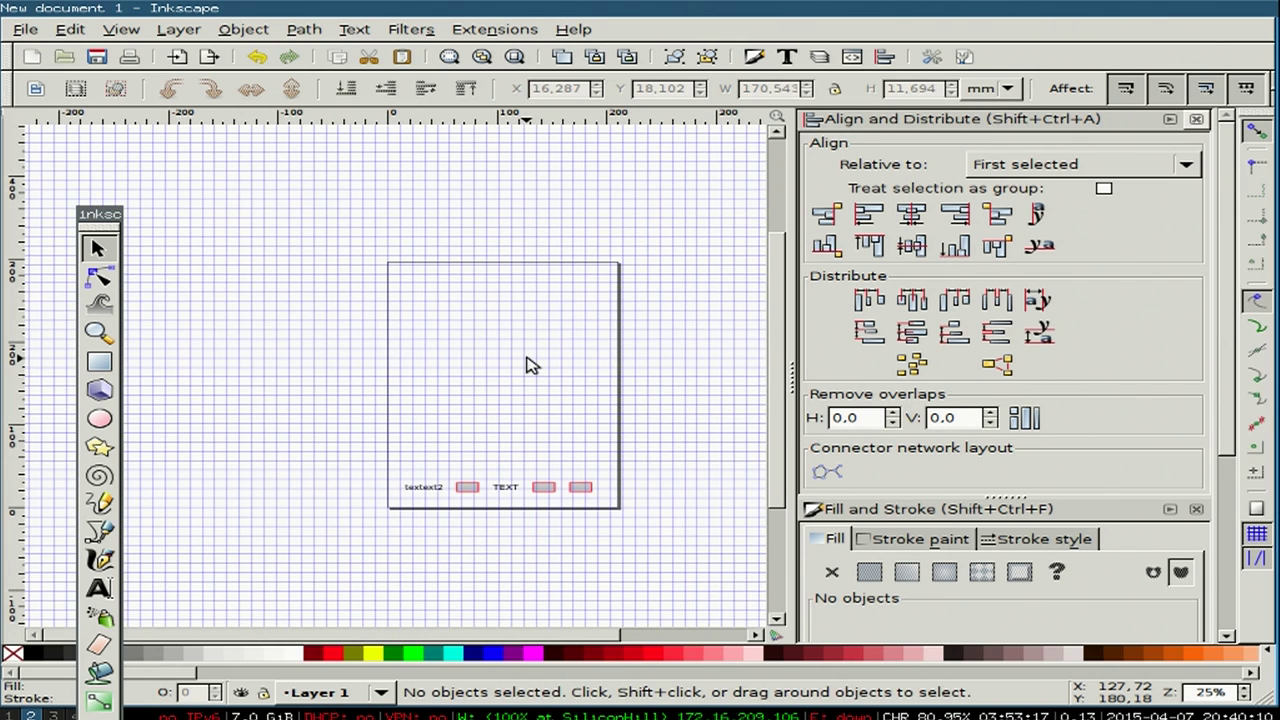
scroll(517, 322, up, 1)
scroll(604, 368, up, 2)
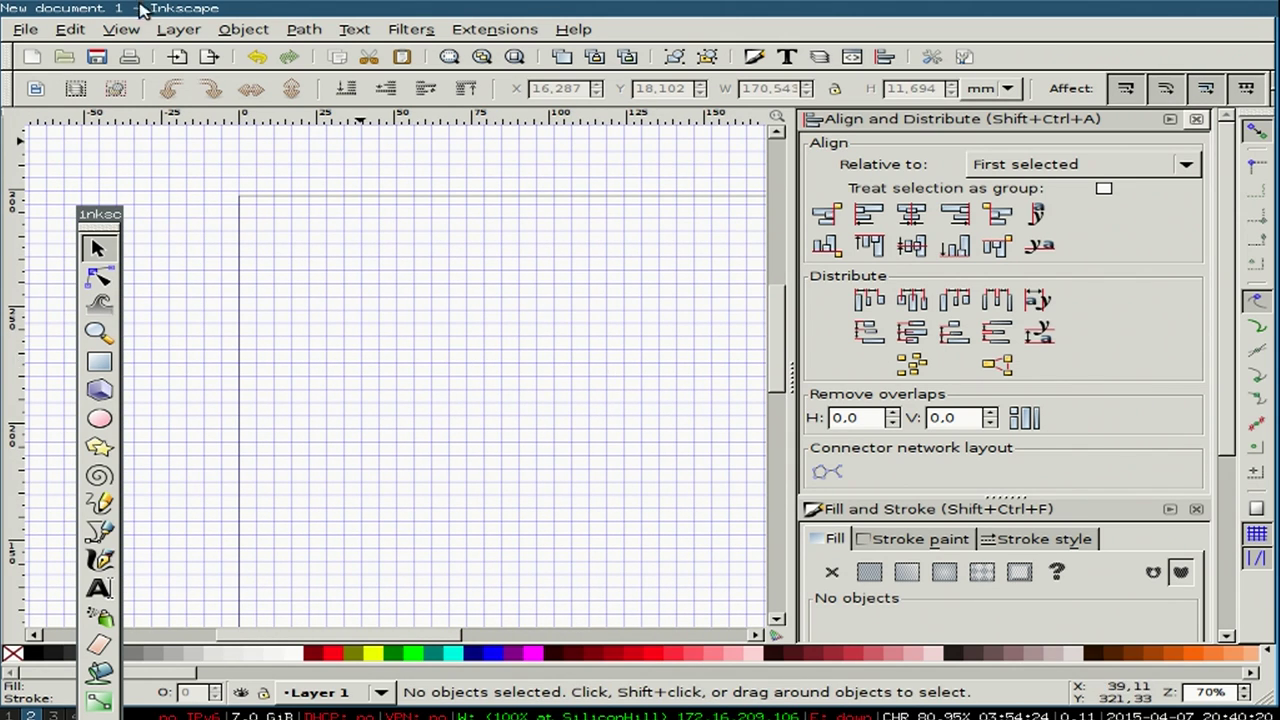
click(172, 30)
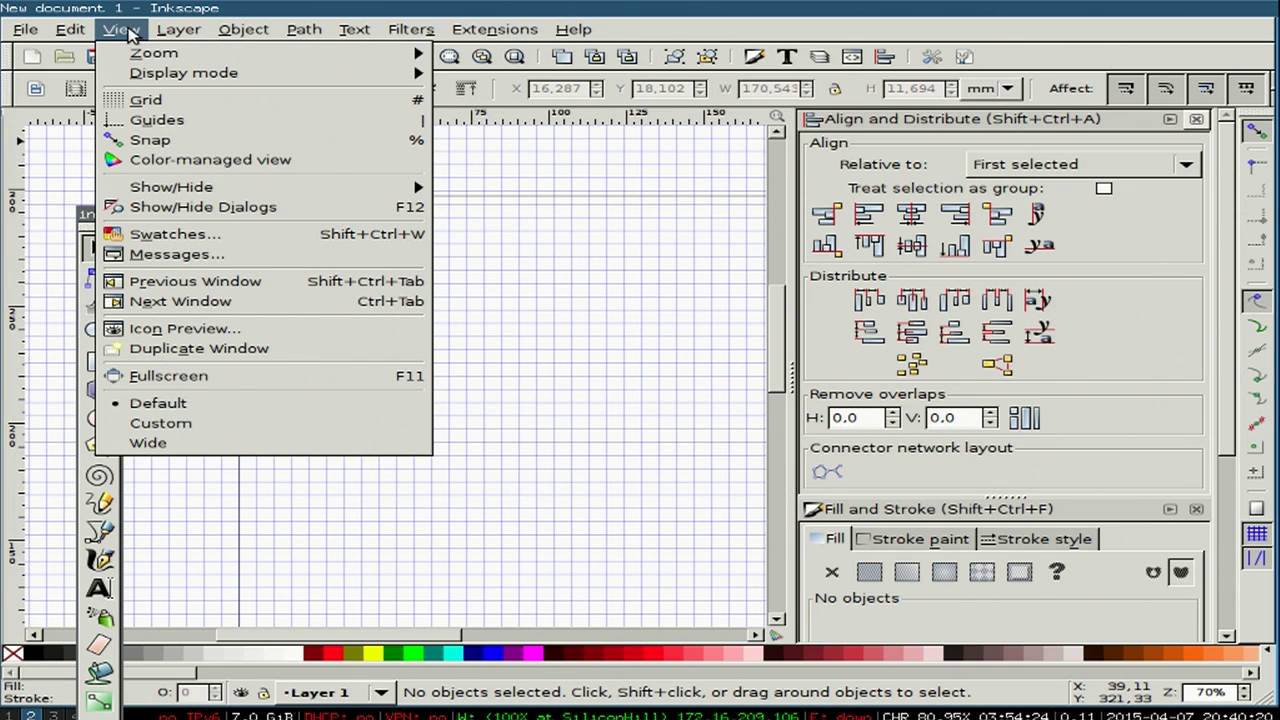
click(222, 104)
click(122, 30)
click(277, 104)
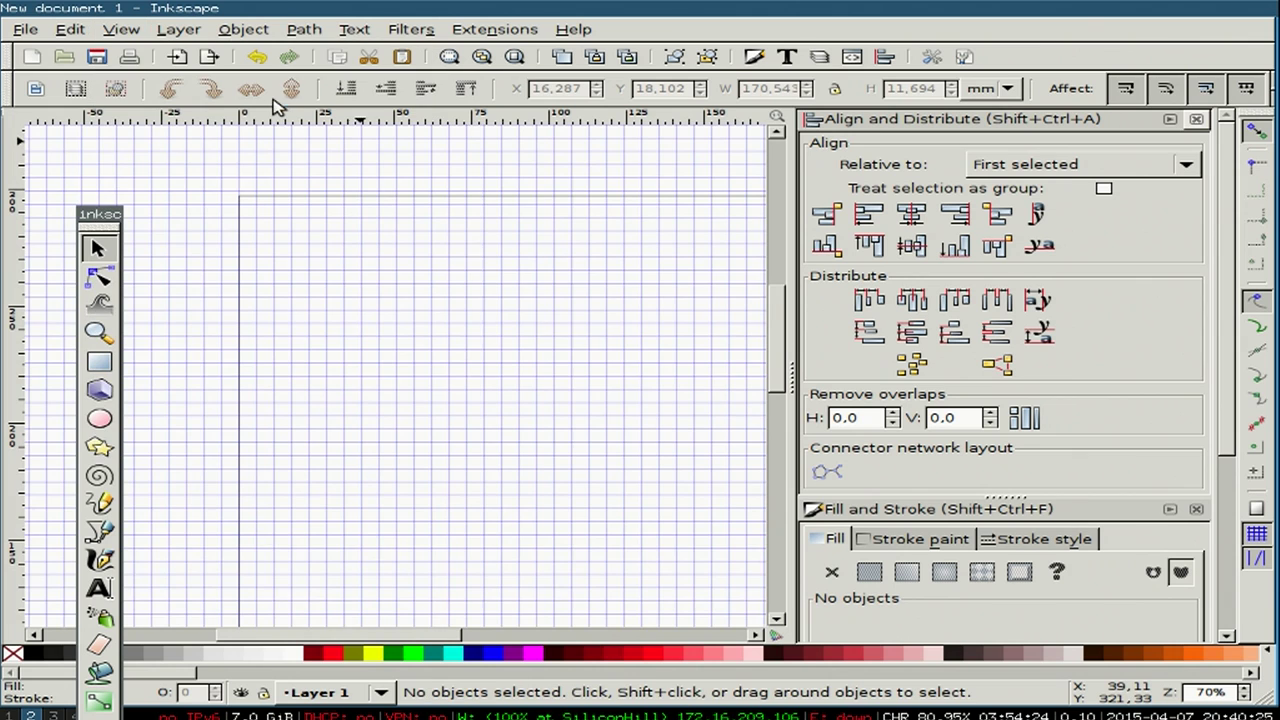
scroll(378, 288, up, 2)
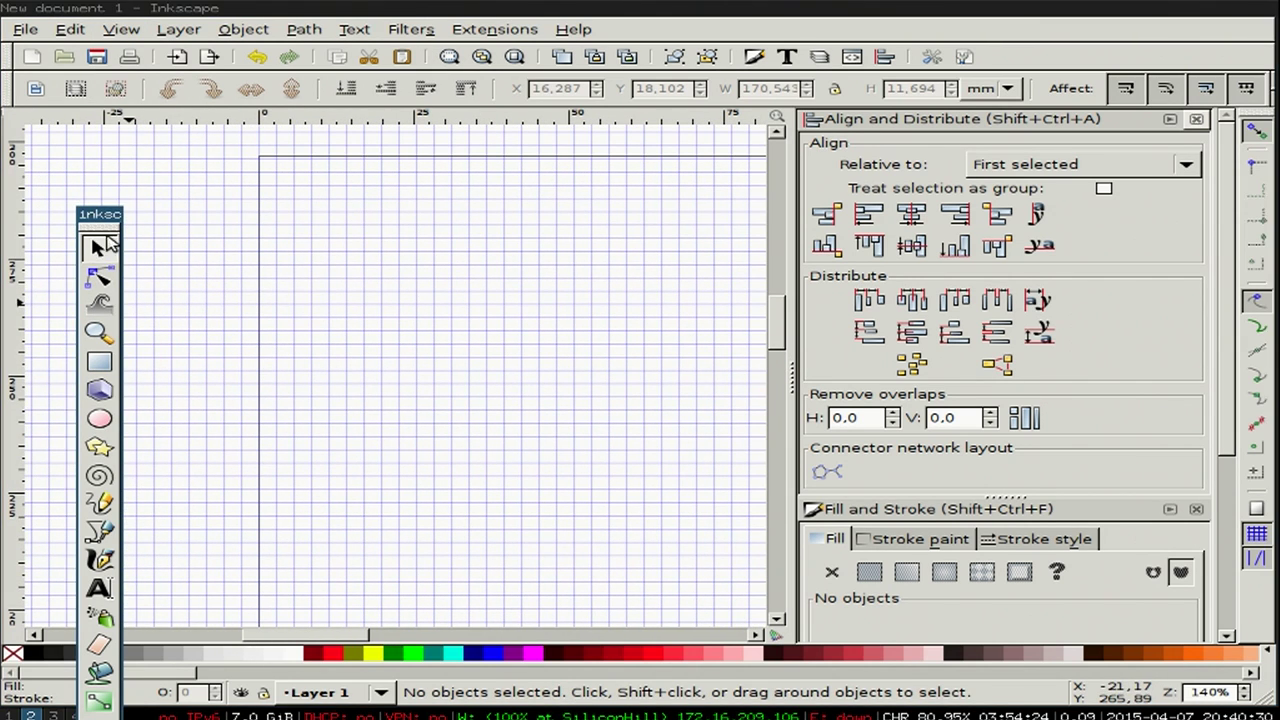
drag(106, 215, 92, 178)
click(84, 494)
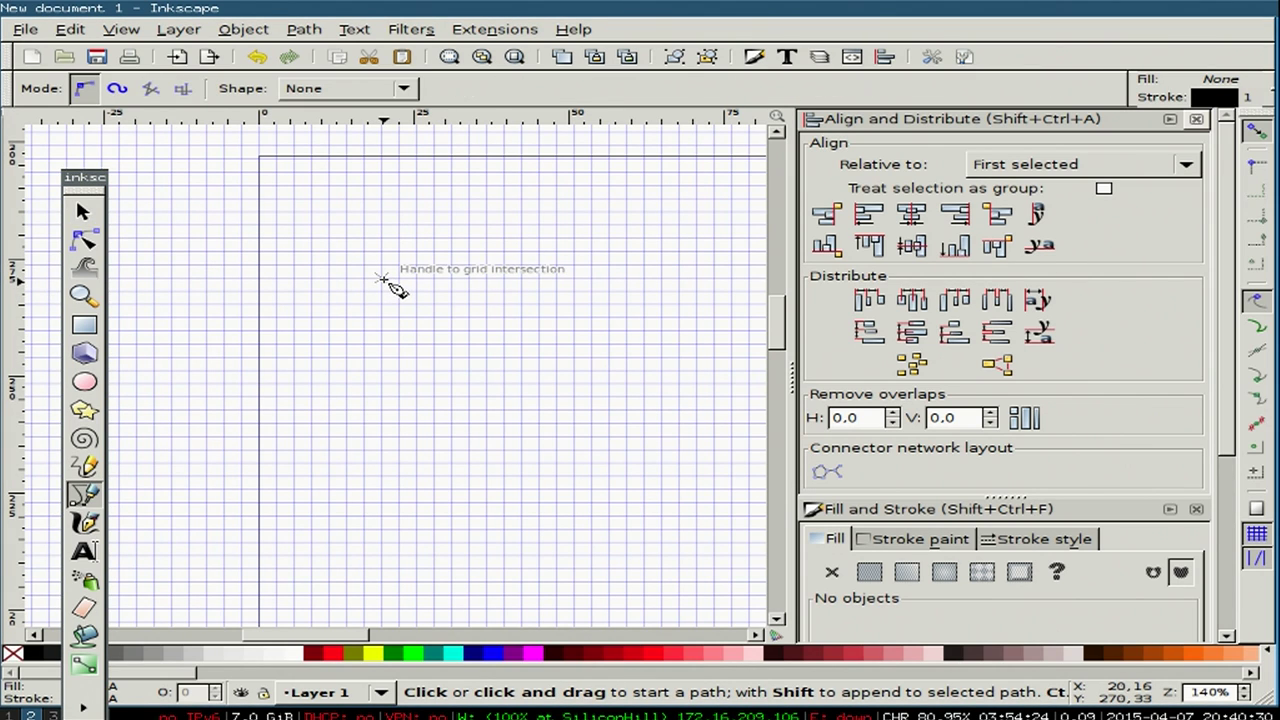
click(382, 279)
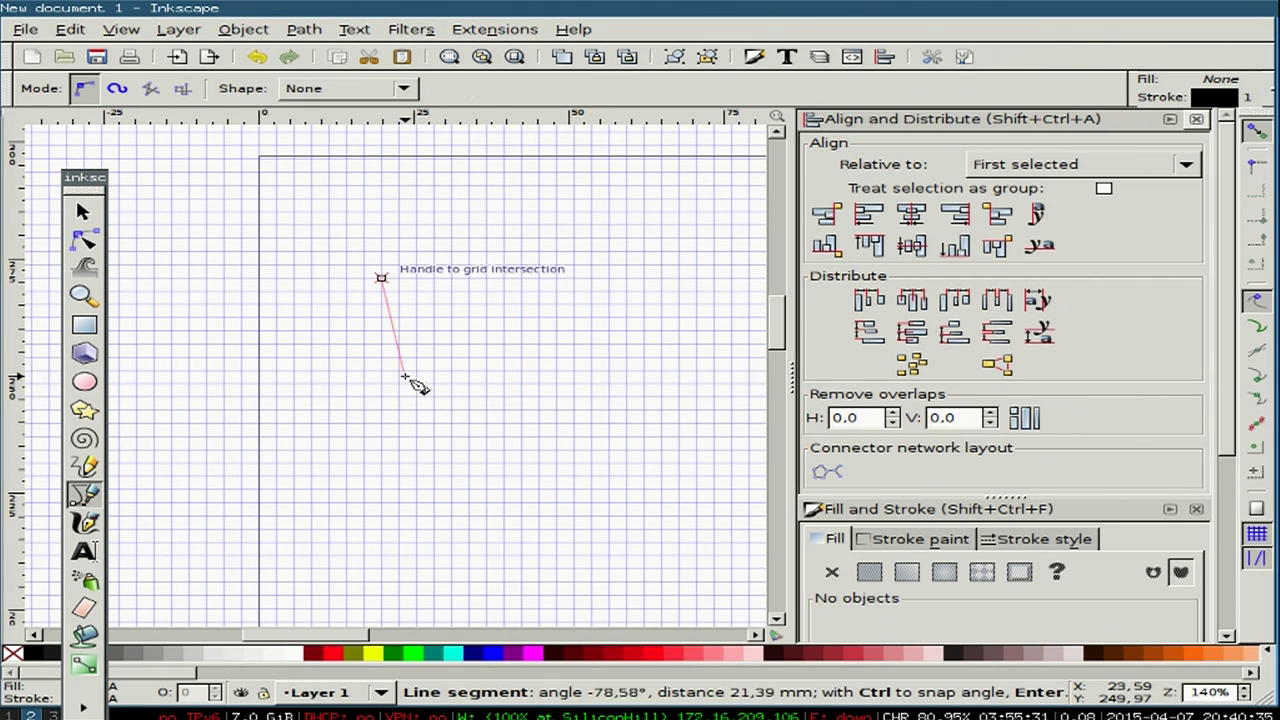
click(433, 383)
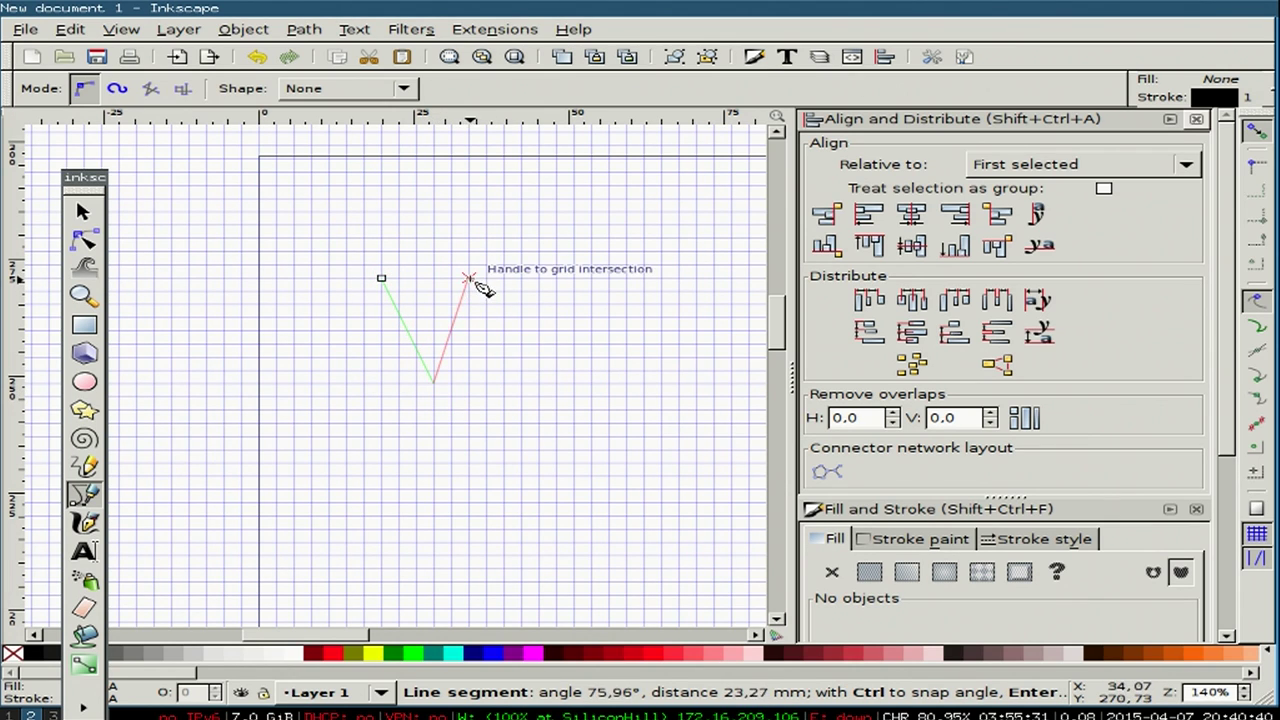
click(469, 278)
click(382, 279)
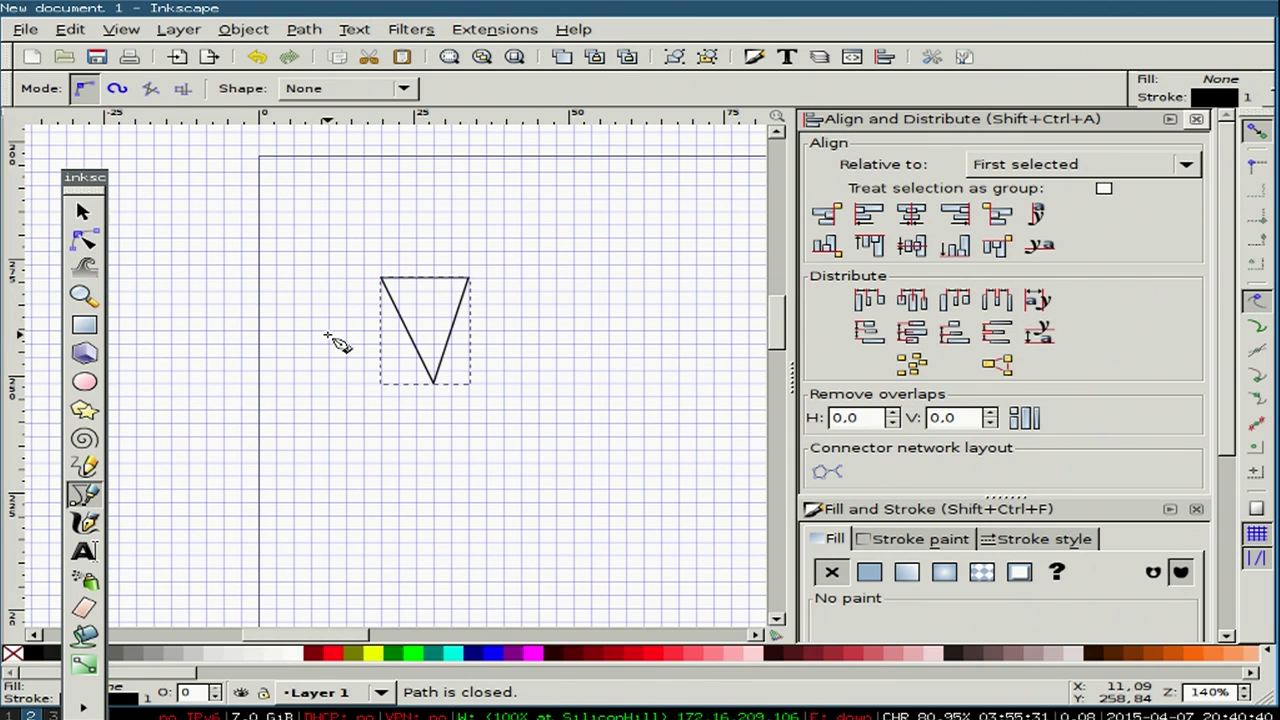
key(F1)
click(471, 334)
drag(476, 390, 703, 528)
scroll(640, 440, down, 3)
scroll(577, 346, right, 3)
click(517, 243)
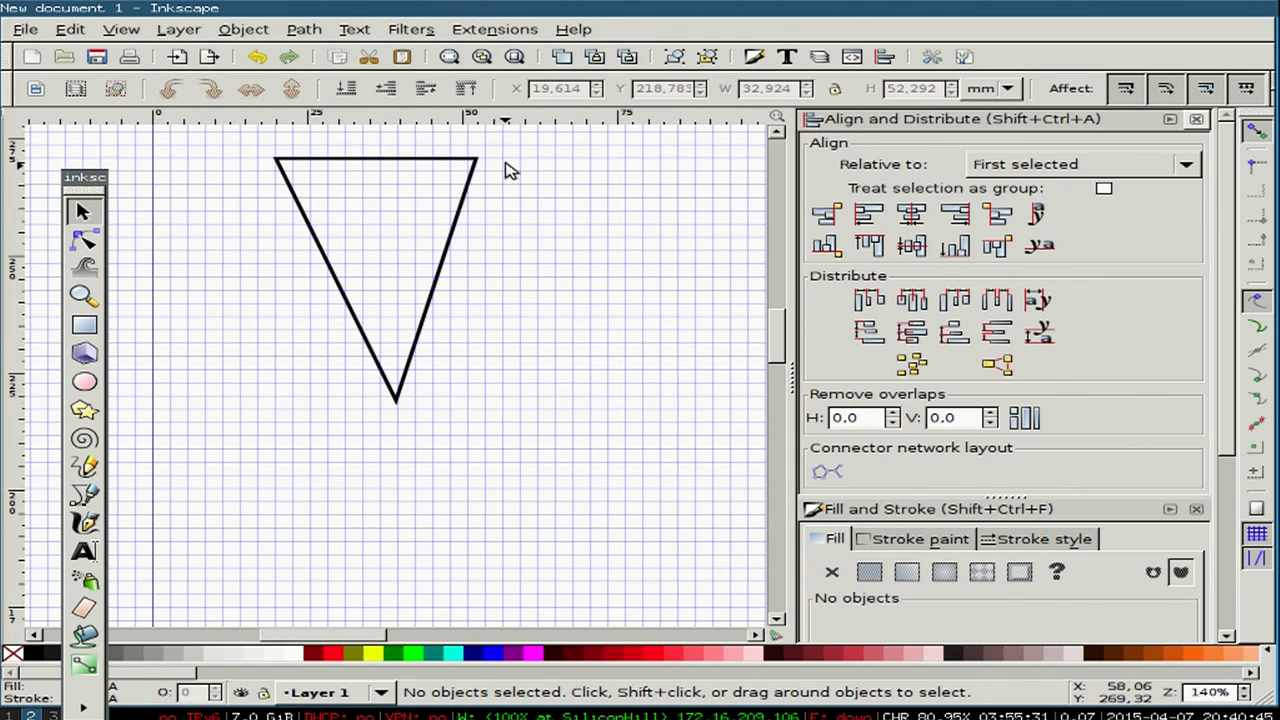
key(ctrl+z)
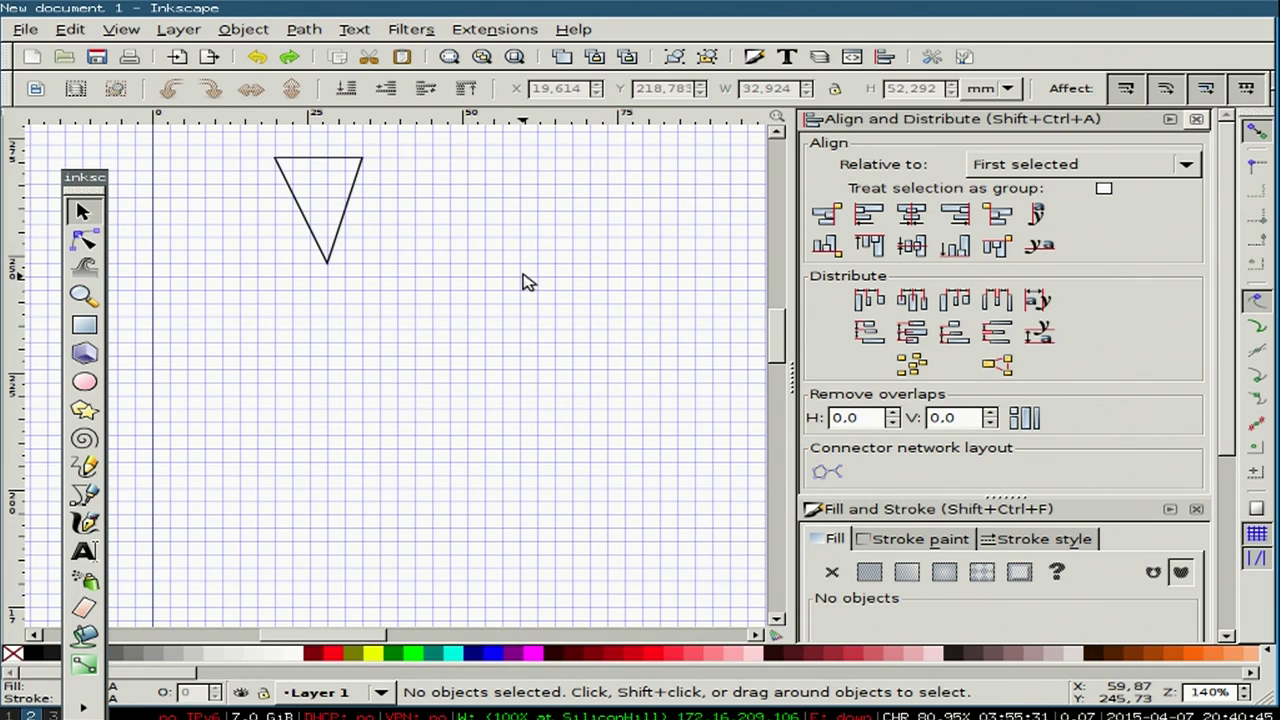
scroll(663, 434, up, 3)
scroll(663, 434, left, 3)
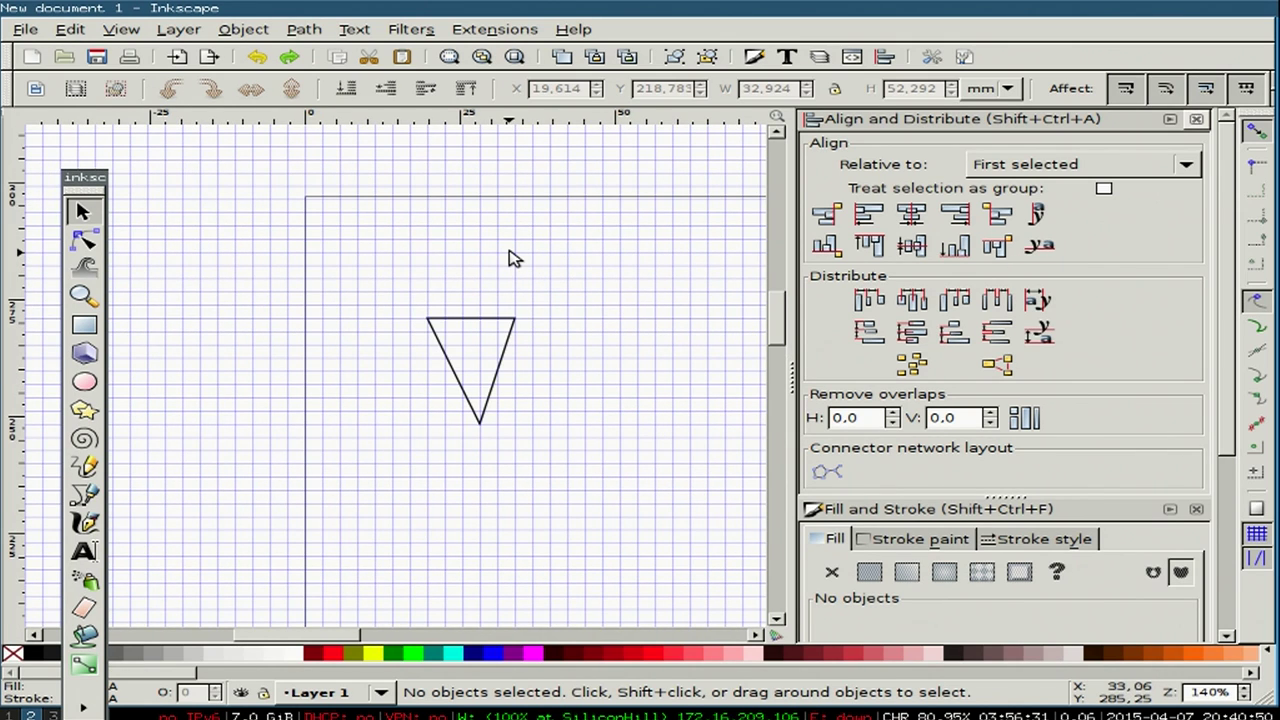
drag(340, 285, 560, 440)
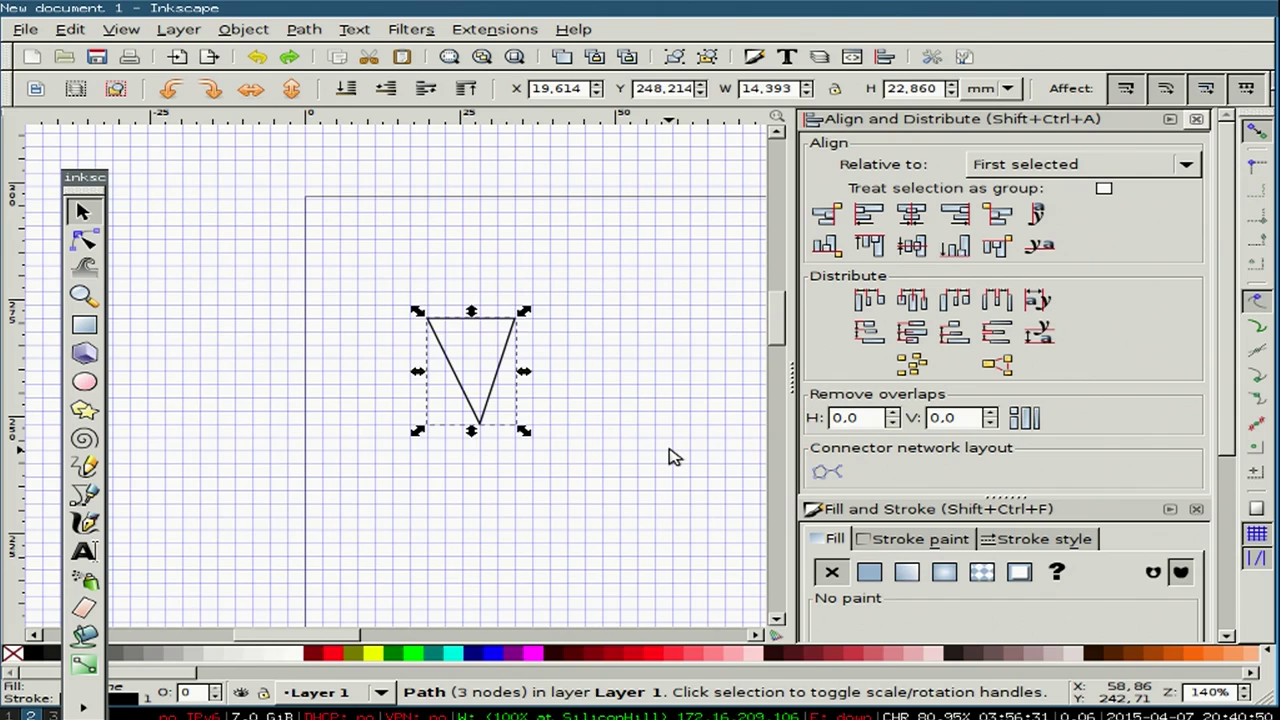
key(Delete)
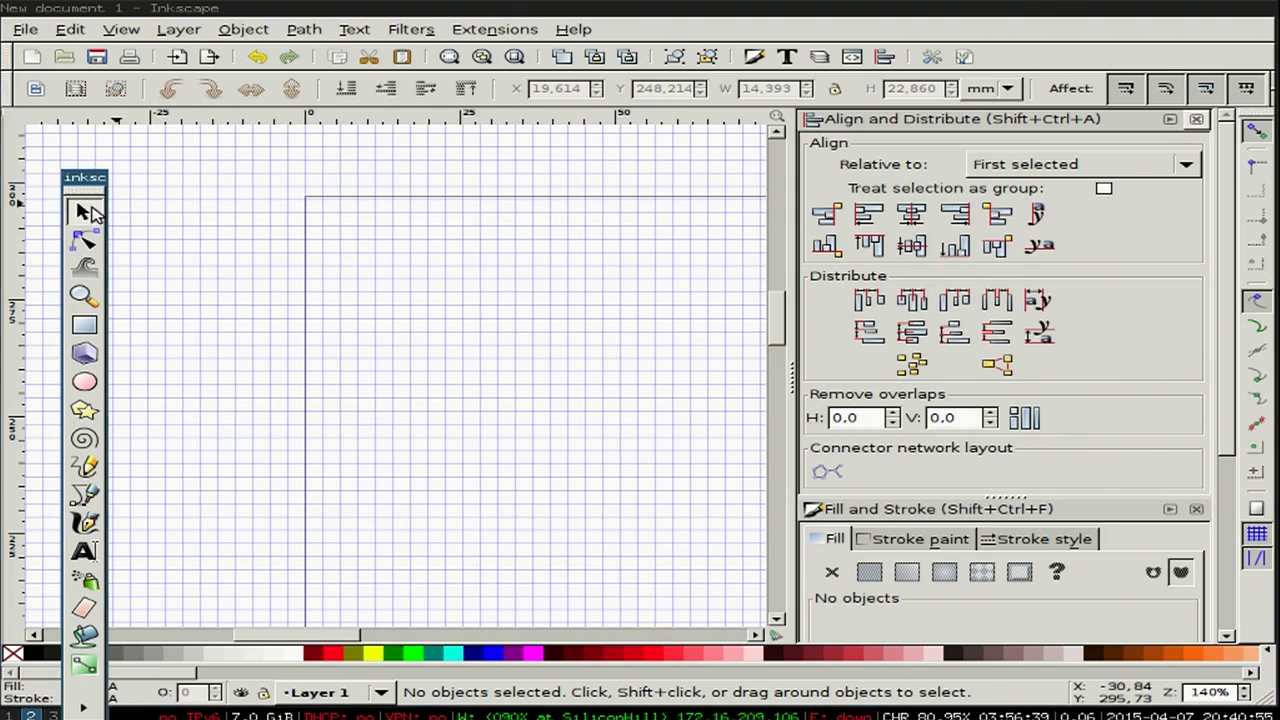
Hide the grid and pull diagonal, vertical and horizontal guides onto the canvas
key(ctrl)
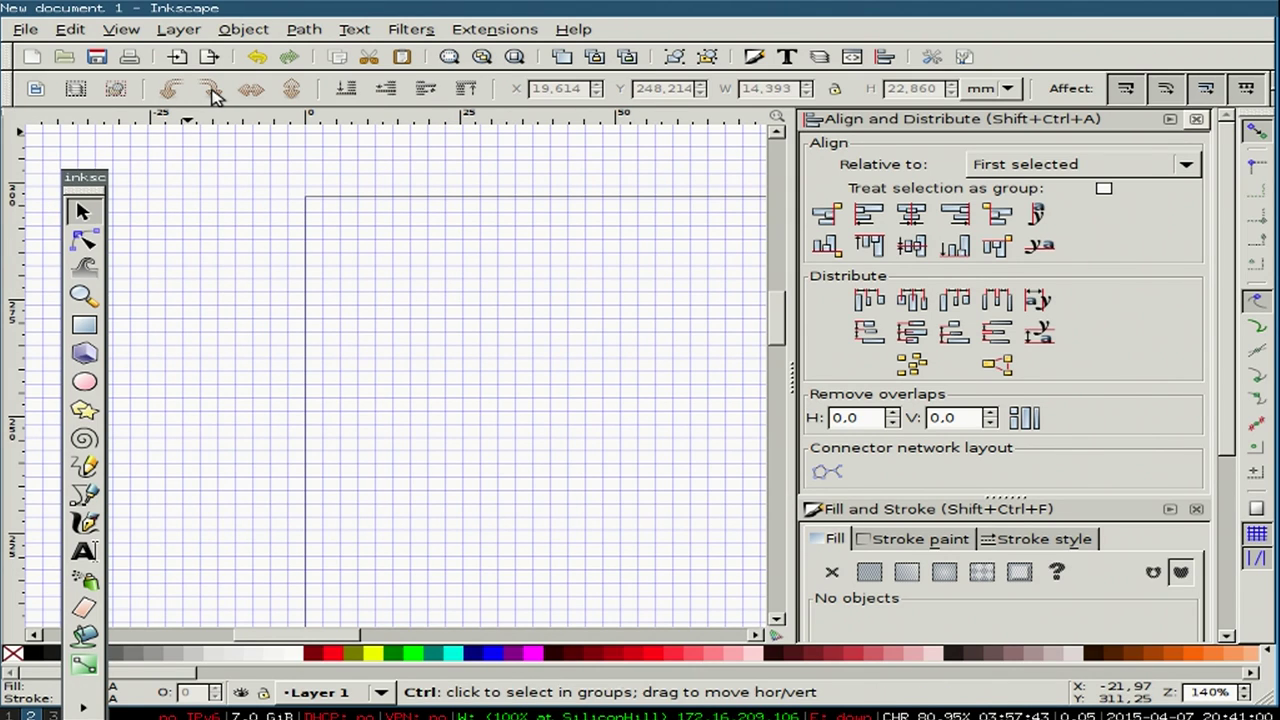
key(shift)
key(numbersign)
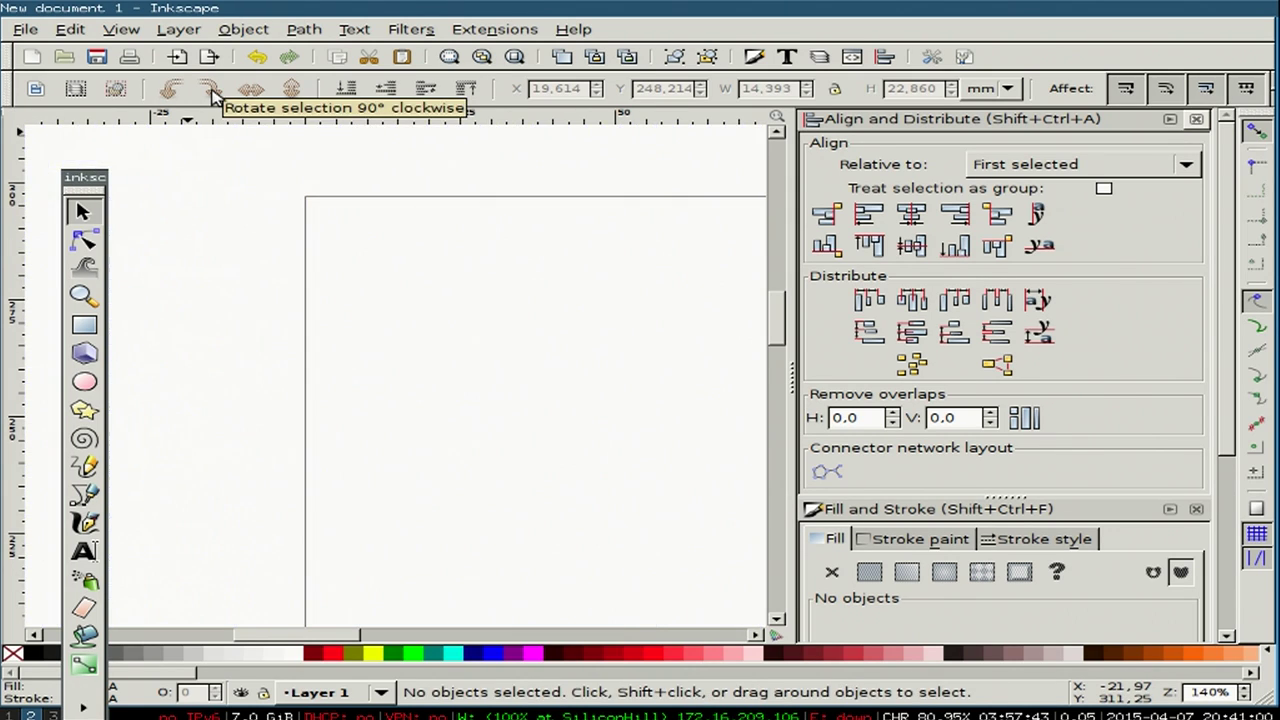
drag(12, 163, 279, 176)
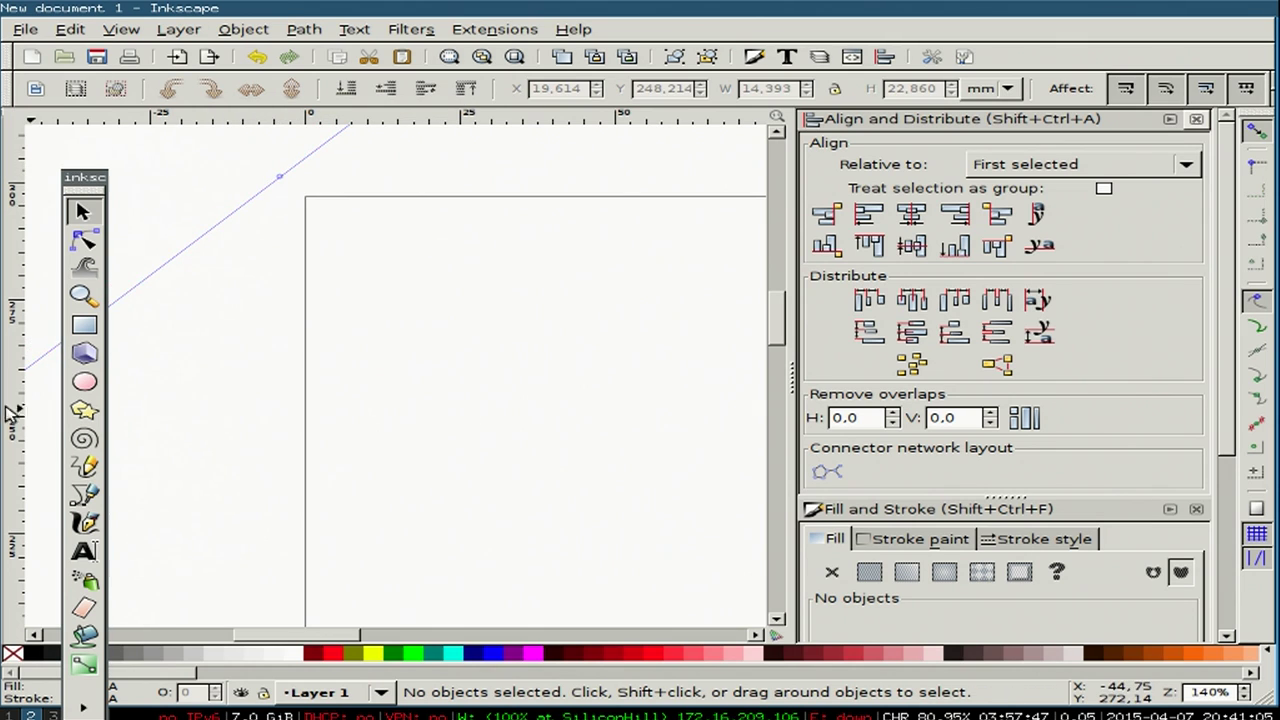
drag(18, 435, 306, 417)
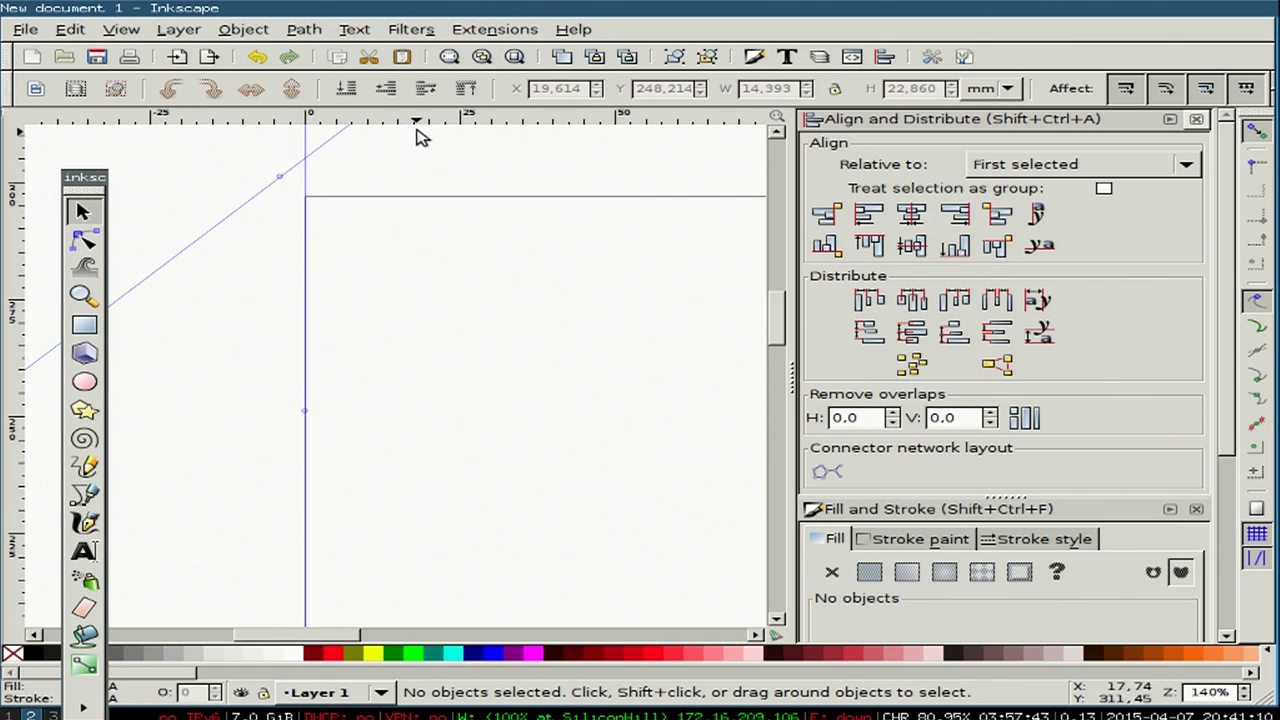
drag(308, 417, 328, 414)
drag(431, 121, 444, 262)
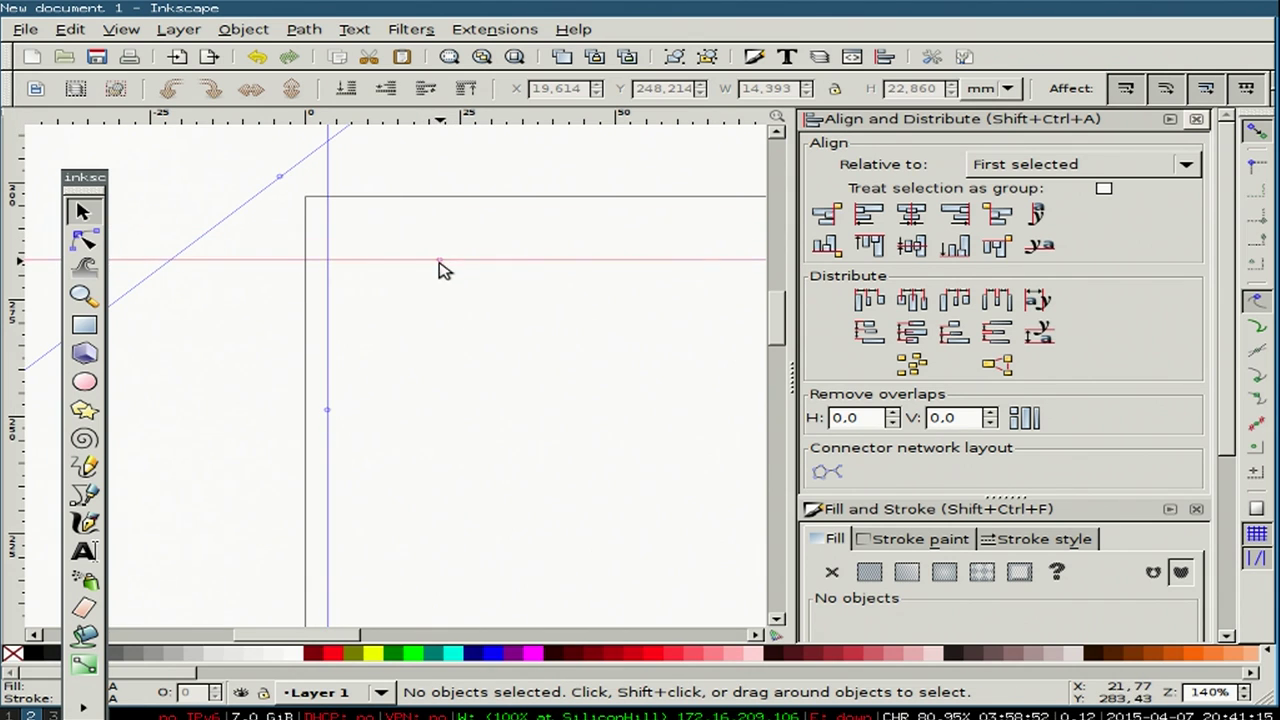
Bring the whole page into view and delete the diagonal guide
ctrl+scroll(484, 342, down, 1)
scroll(497, 368, left, 1)
ctrl+scroll(594, 437, down, 4)
drag(594, 437, 389, 303)
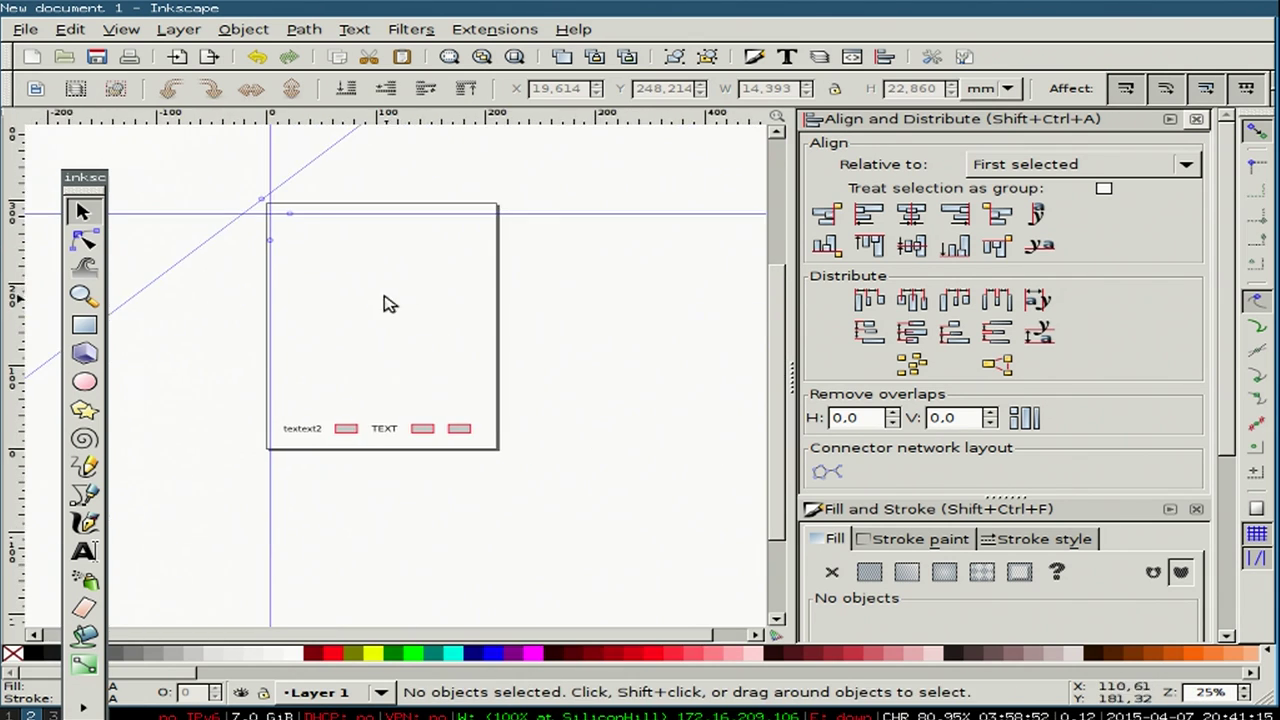
key(Delete)
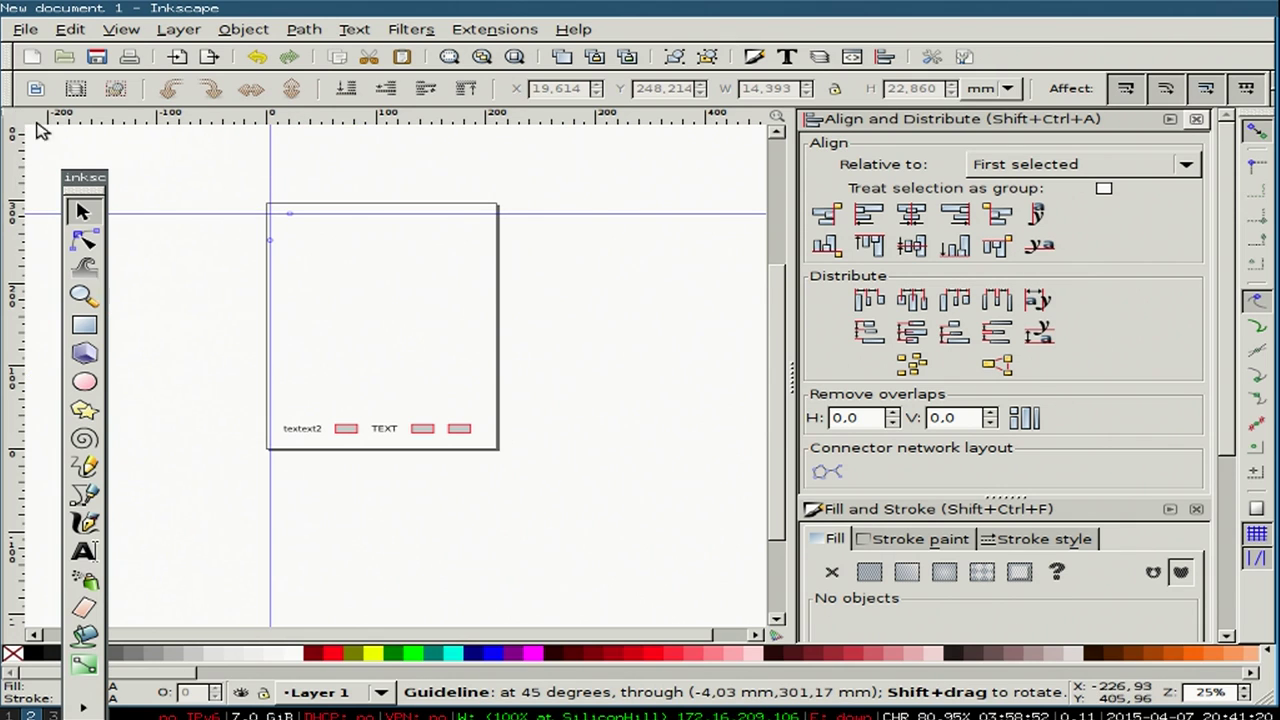
scroll(478, 310, left, 2)
ctrl+scroll(443, 303, up, 1)
ctrl+scroll(443, 303, down, 1)
scroll(354, 317, right, 3)
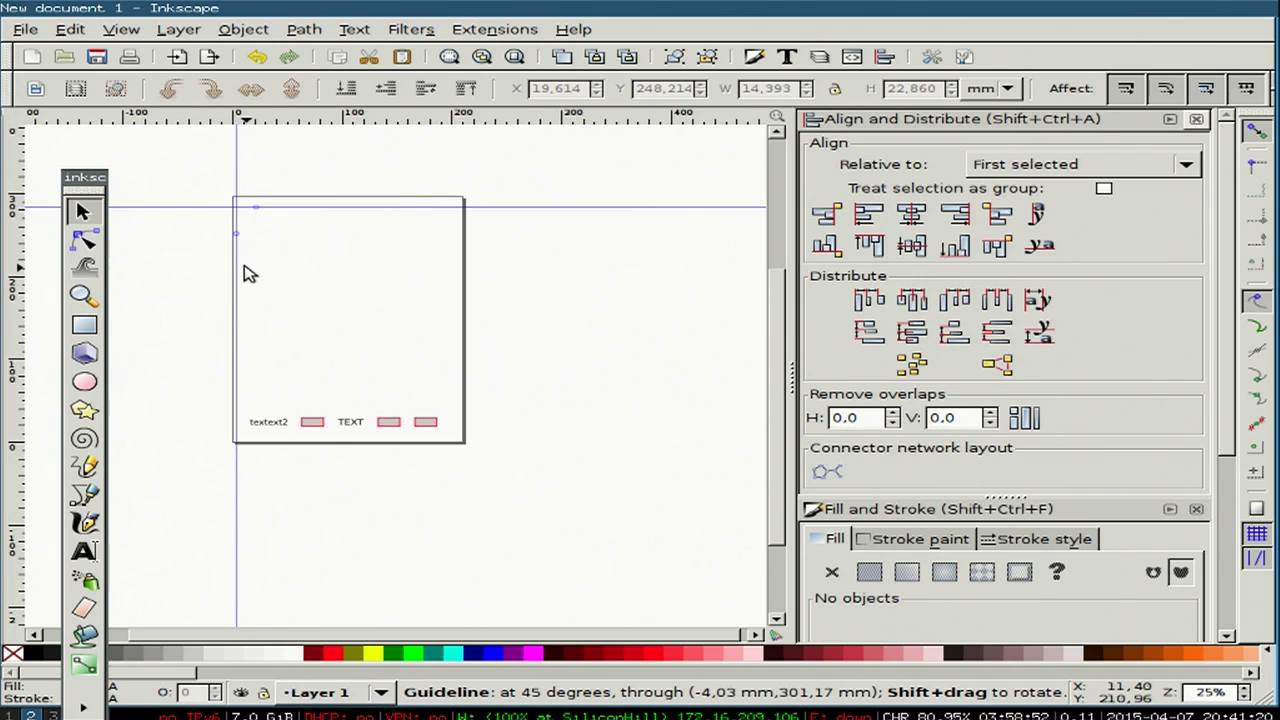
Nudge the vertical guide right, lower the horizontal guide, and add a right-side vertical guide
drag(240, 276, 251, 279)
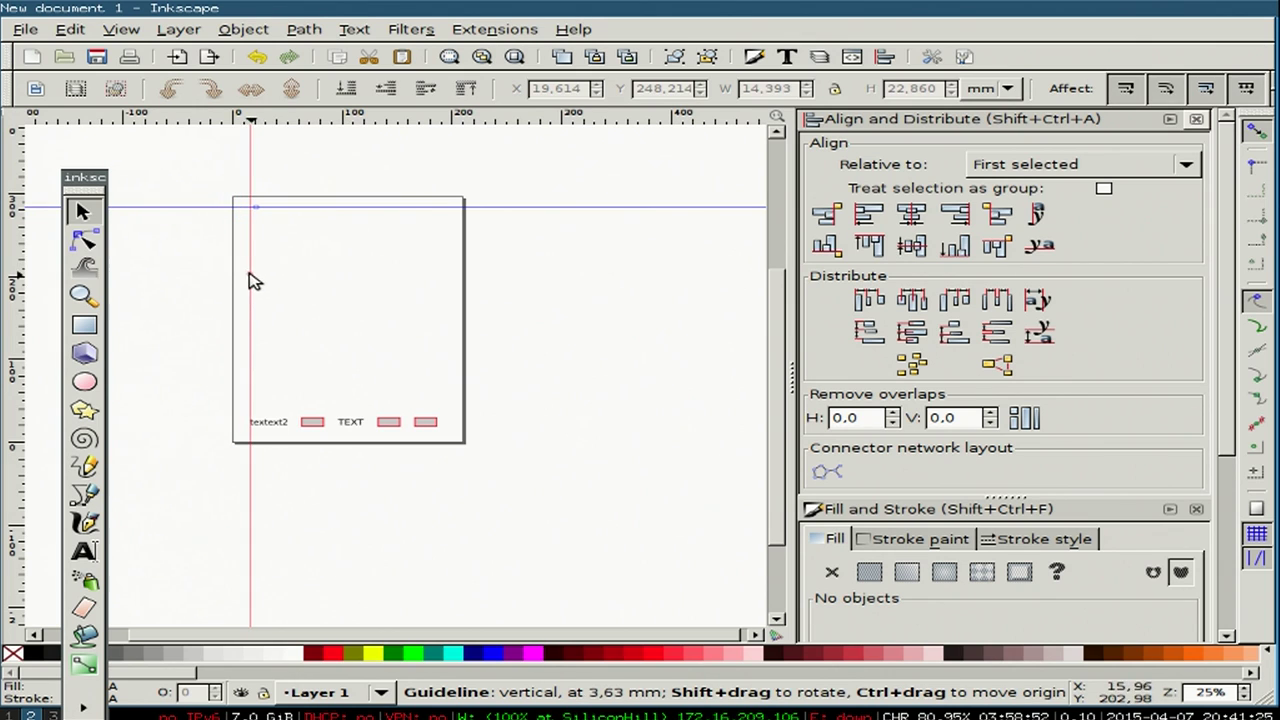
drag(308, 213, 314, 232)
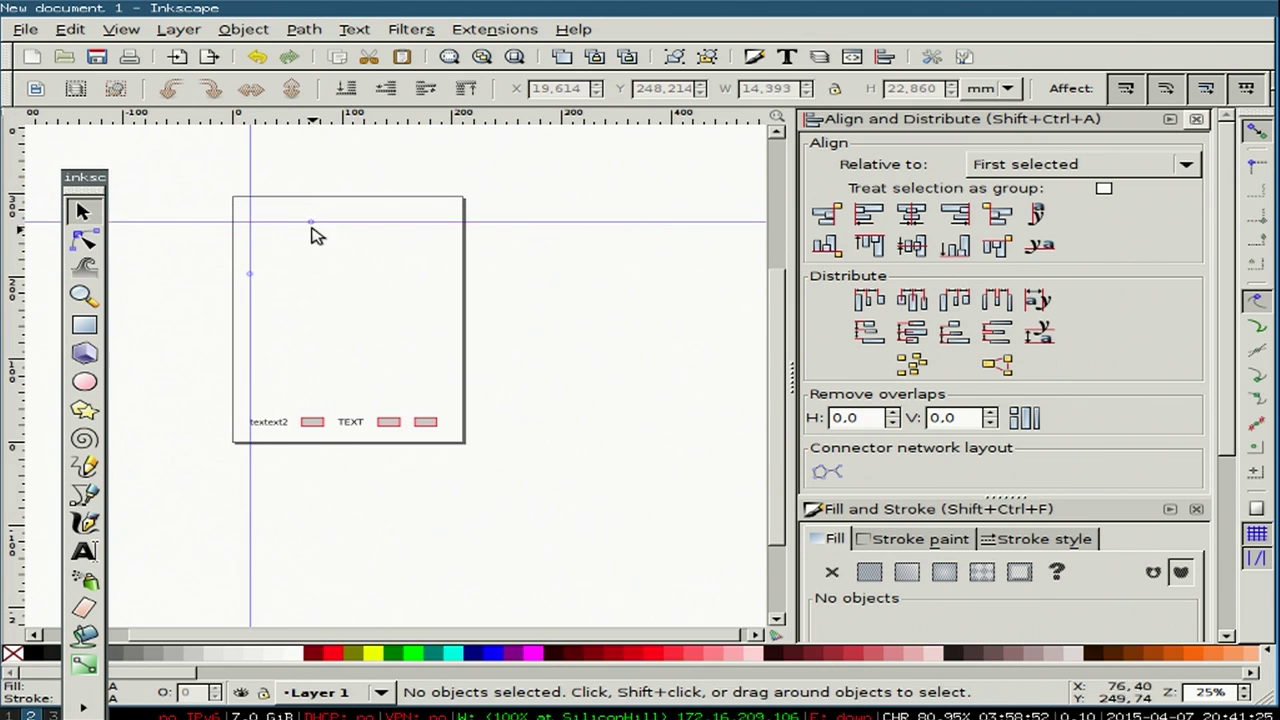
scroll(429, 294, left, 1)
drag(16, 300, 484, 311)
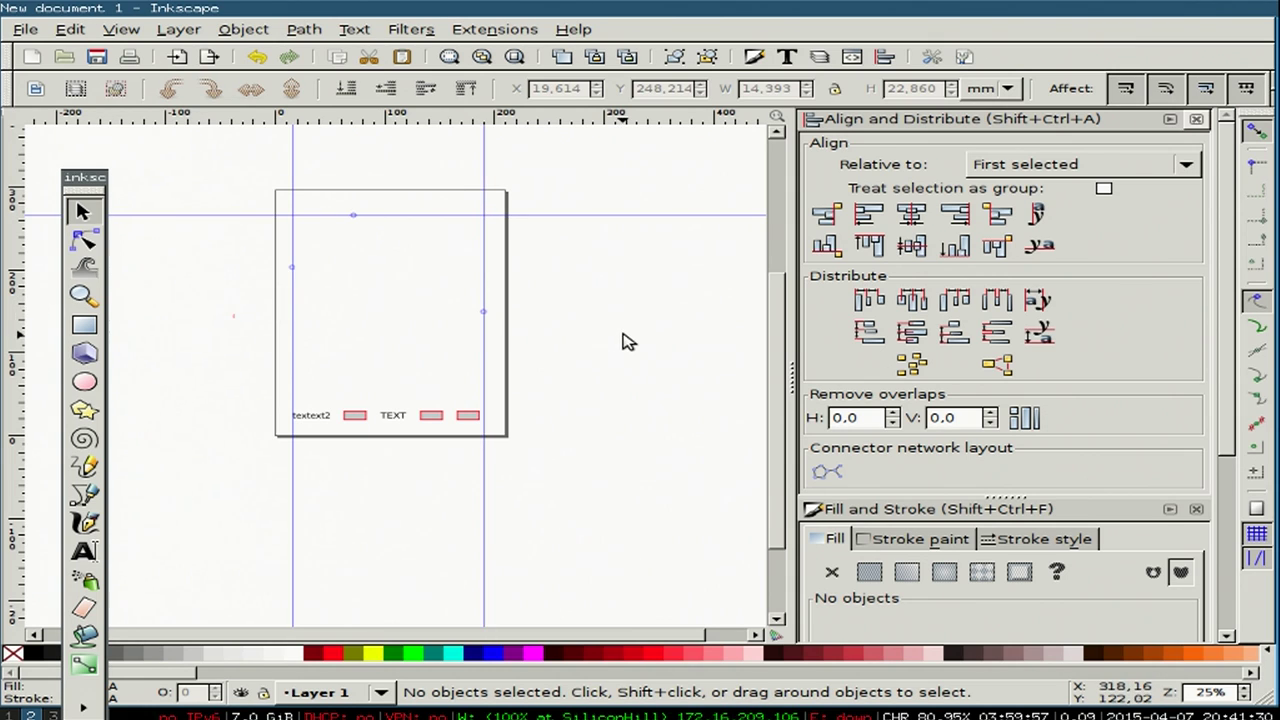
ctrl+scroll(351, 189, up, 2)
ctrl+scroll(345, 300, up, 1)
ctrl+scroll(418, 424, down, 2)
scroll(418, 424, down, 3)
Draw a guide-snapped line diagonally to the right guide and back left
click(84, 494)
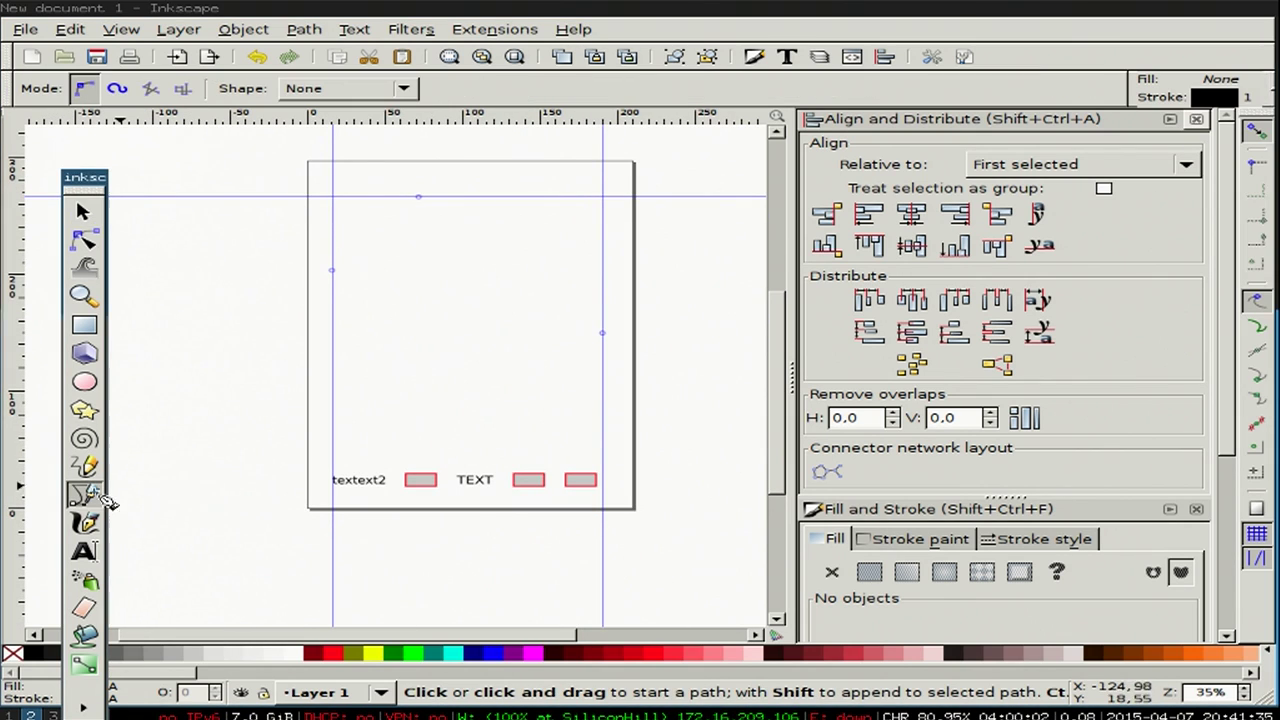
click(334, 197)
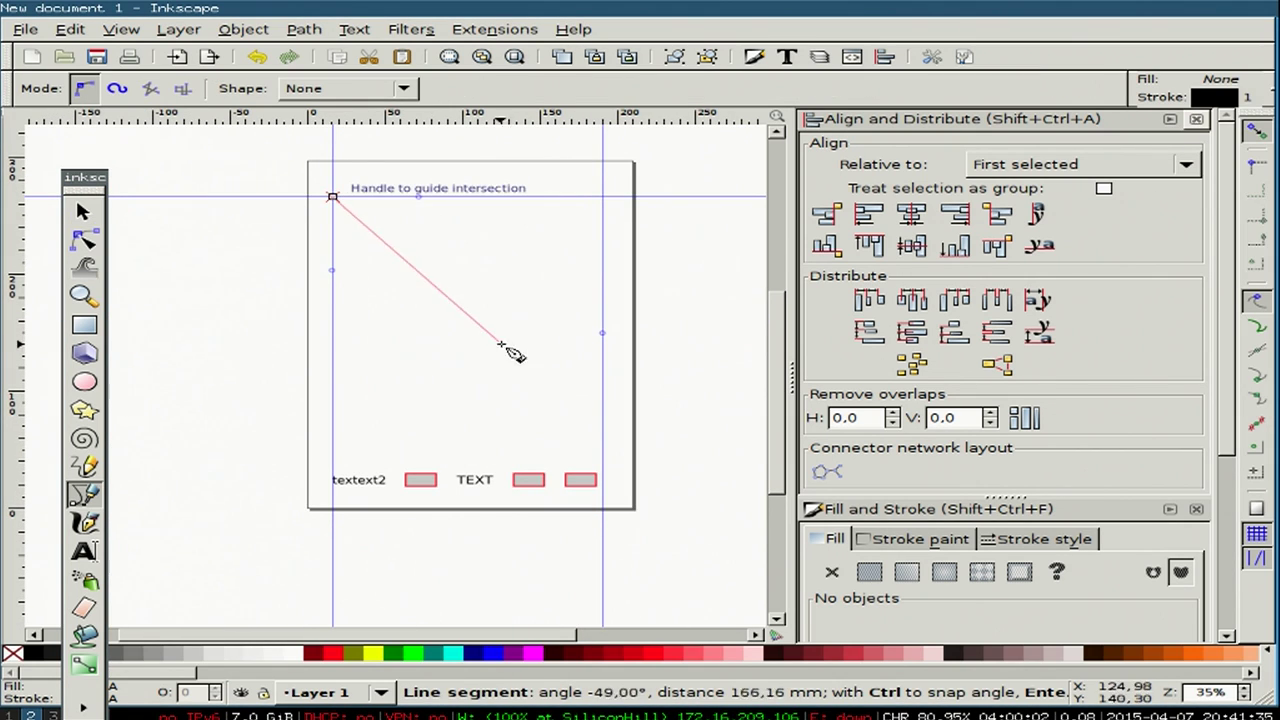
click(602, 366)
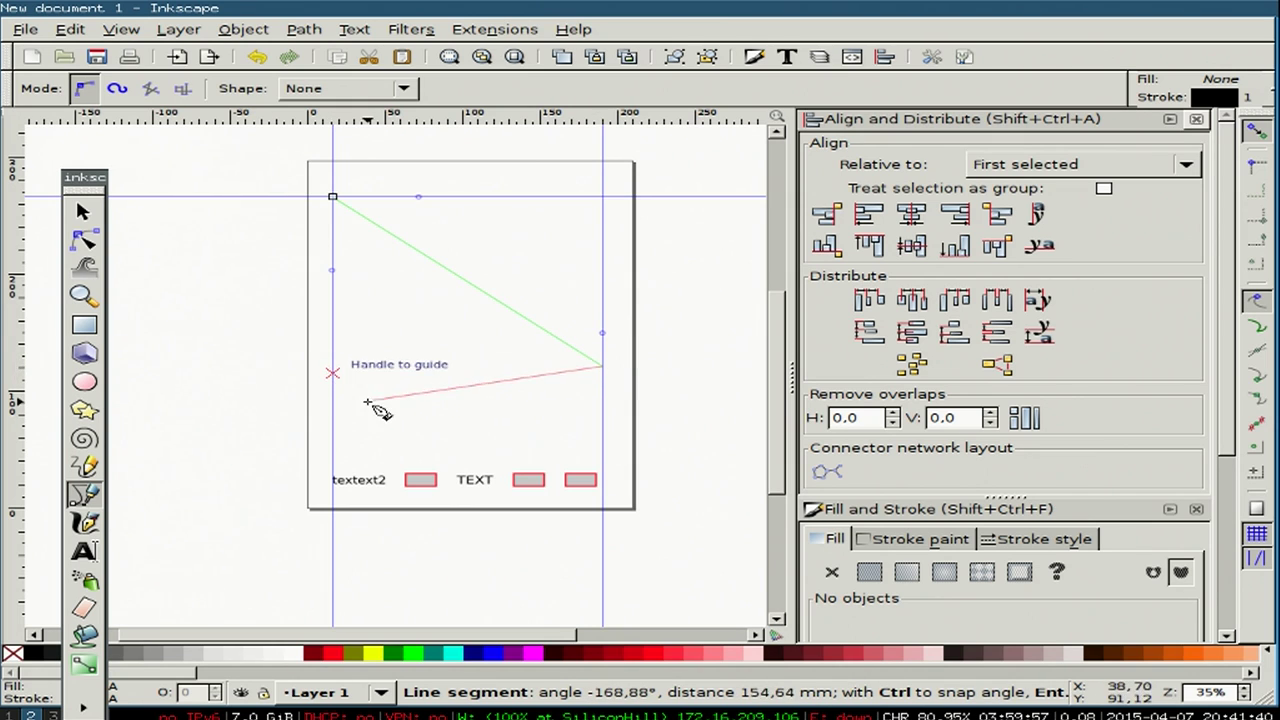
double_click(363, 370)
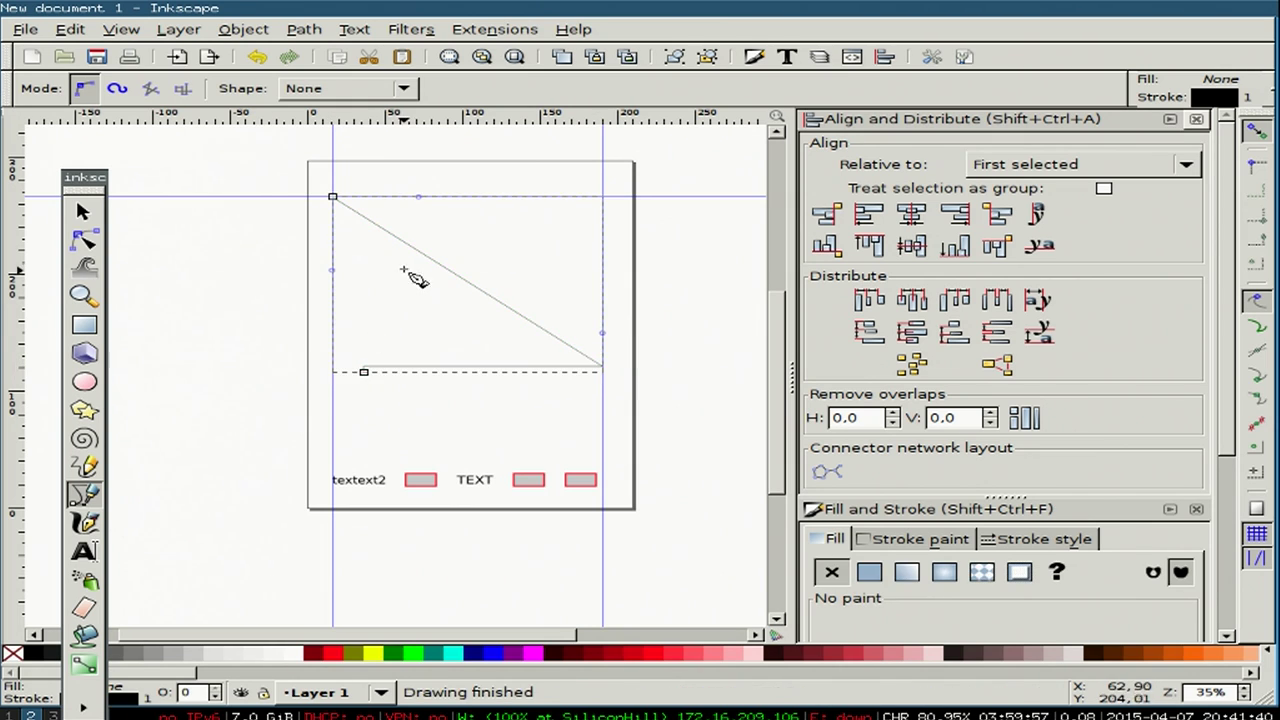
With the Selector, snap the bottom text group and textext2 onto the guide
key(s)
key(Tab)
click(420, 414)
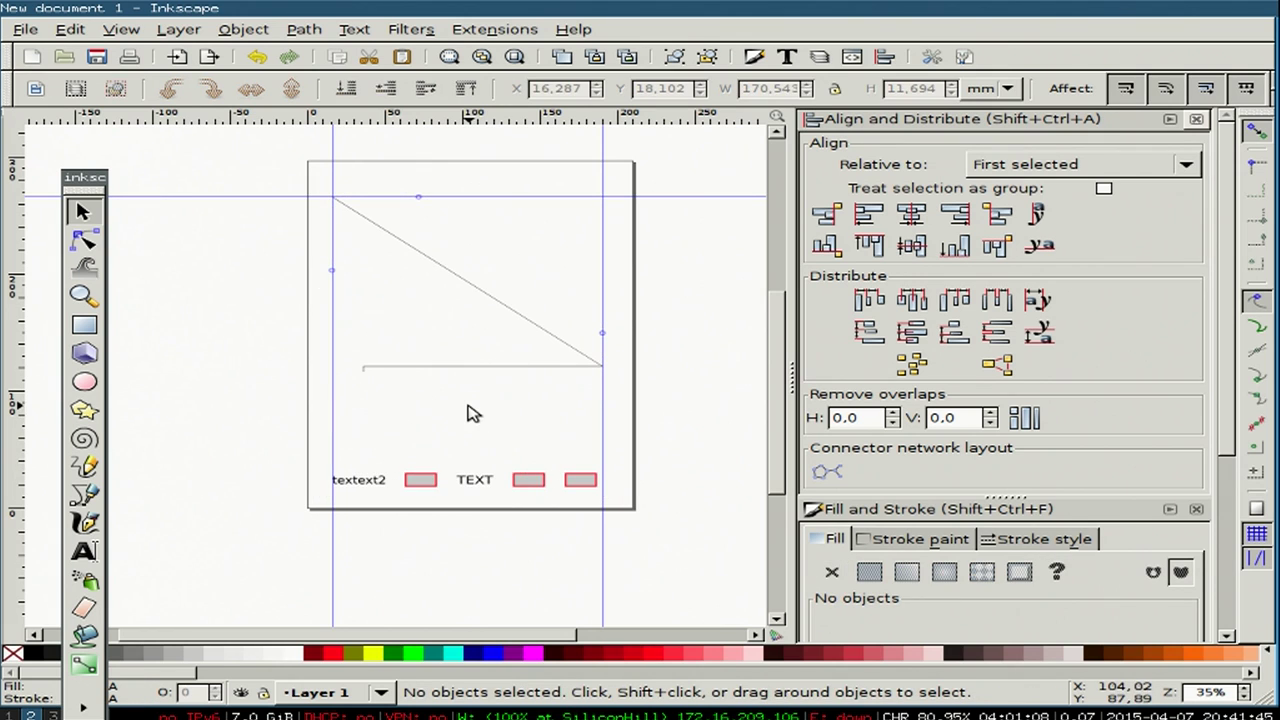
scroll(370, 500, up, 4)
mouse_move(368, 465)
mouse_down()
mouse_move(471, 380)
mouse_move(386, 343)
mouse_up()
drag(270, 341, 279, 323)
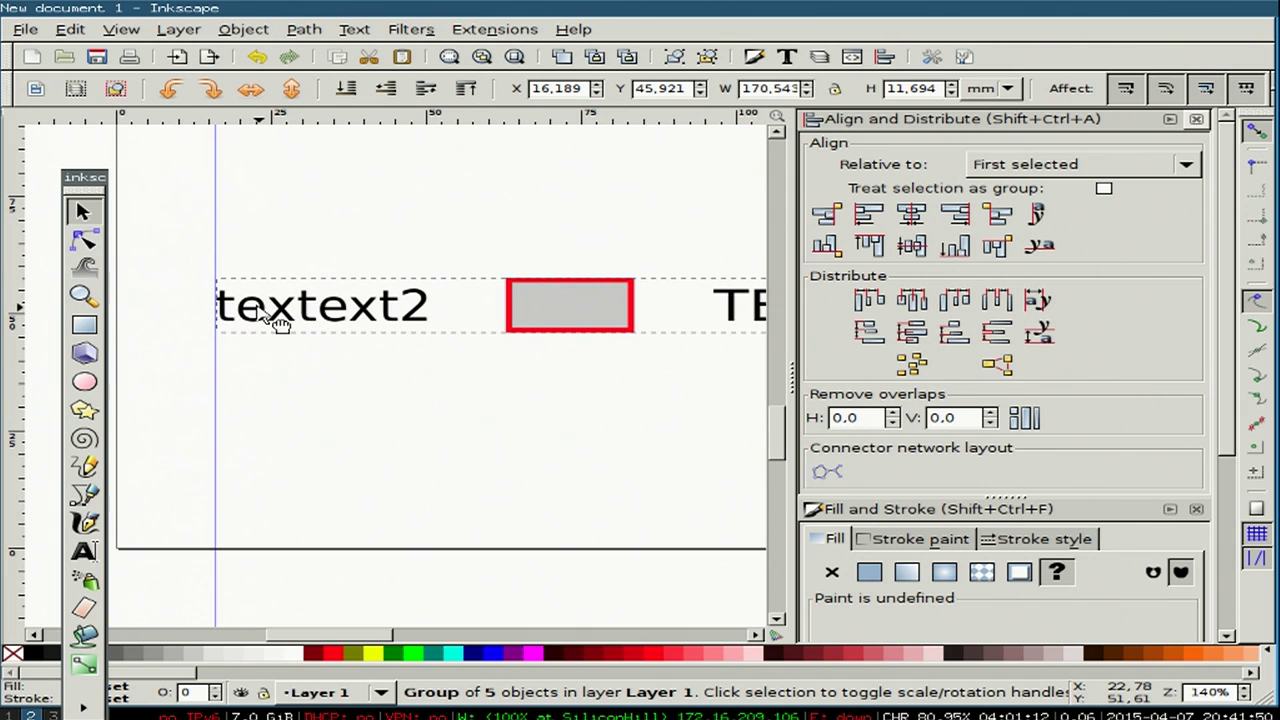
Check that the textext2 group snaps back to the guide
click(284, 397)
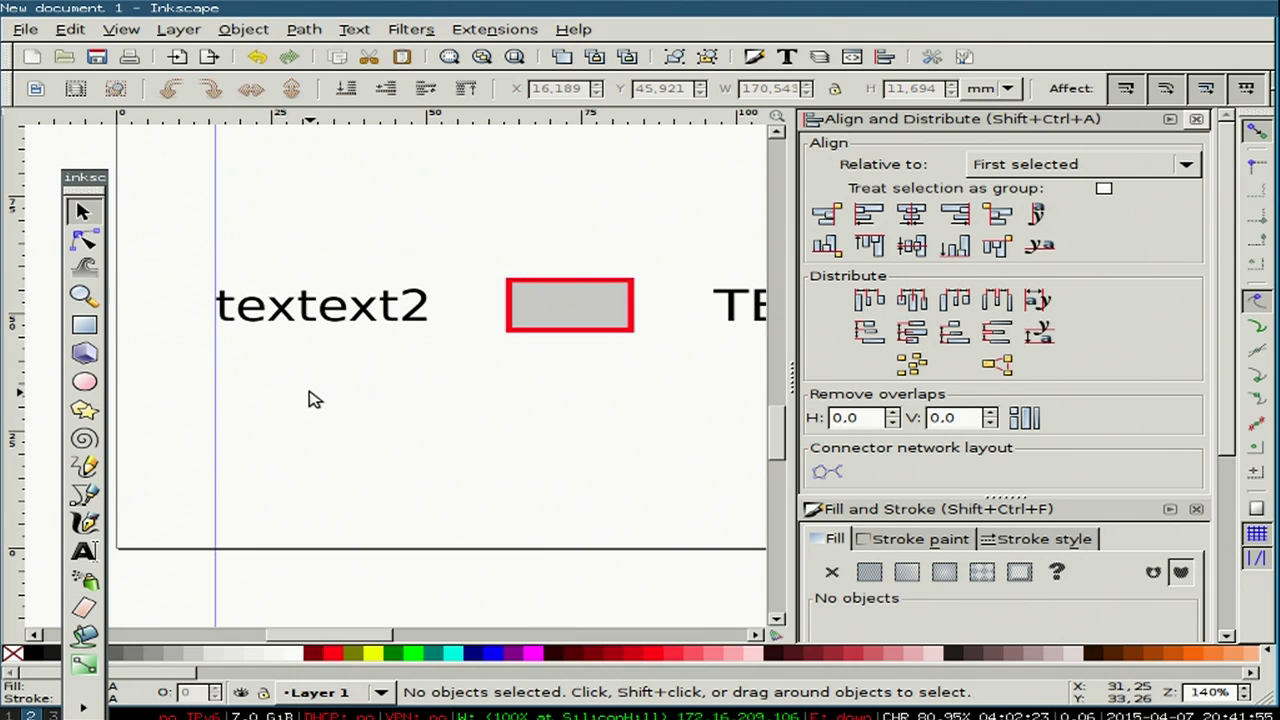
ctrl+scroll(312, 403, down, 3)
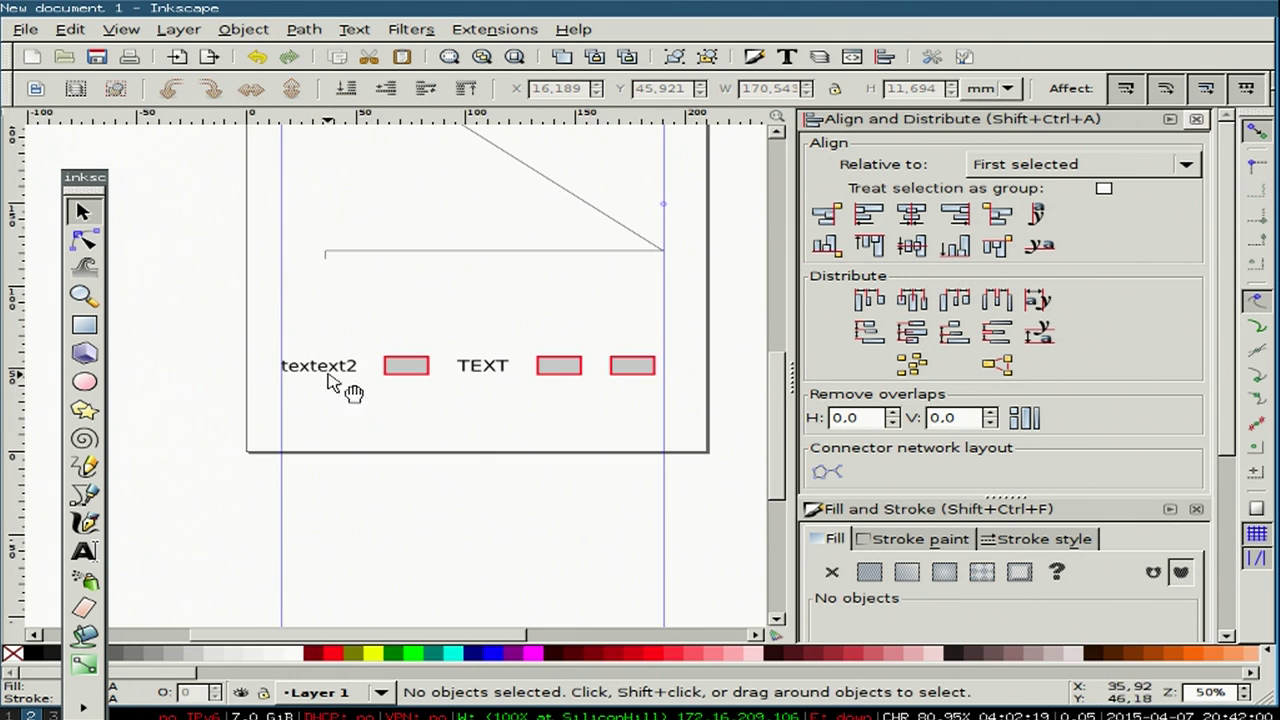
ctrl+scroll(278, 345, up, 4)
drag(276, 345, 306, 371)
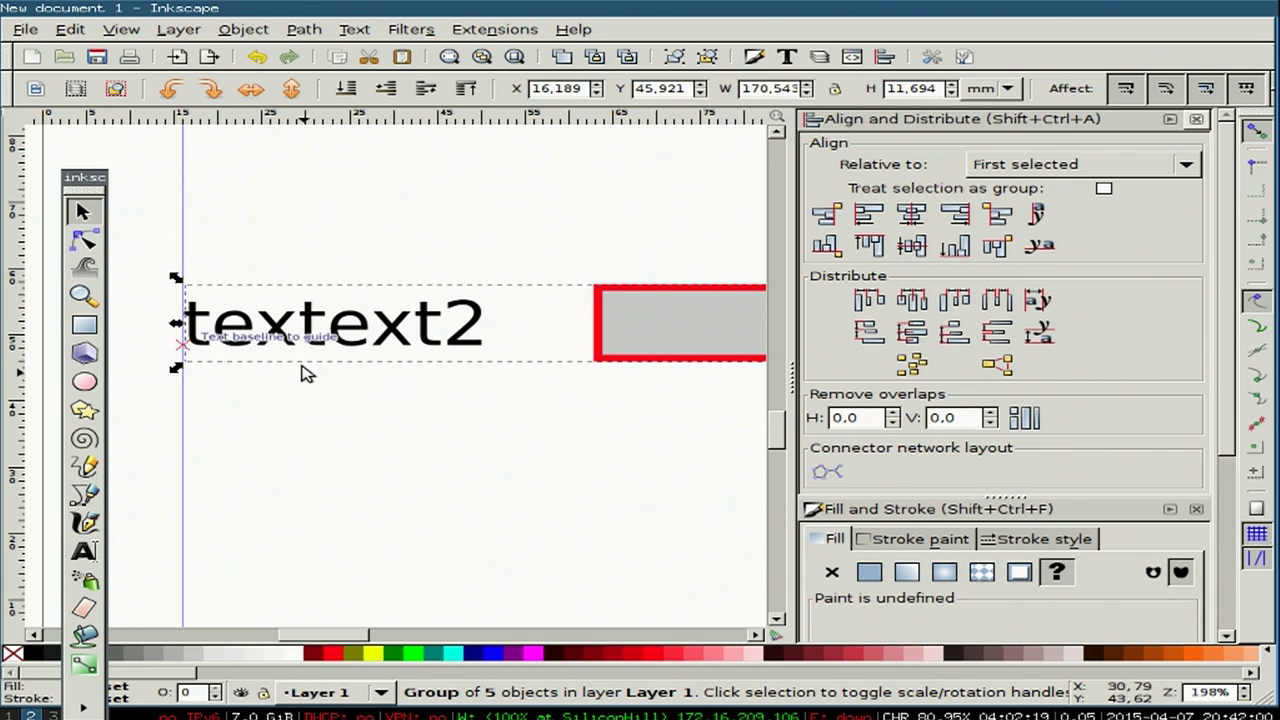
click(329, 408)
Toggle guides off and on with |, then again via View > Guides
key(shift)
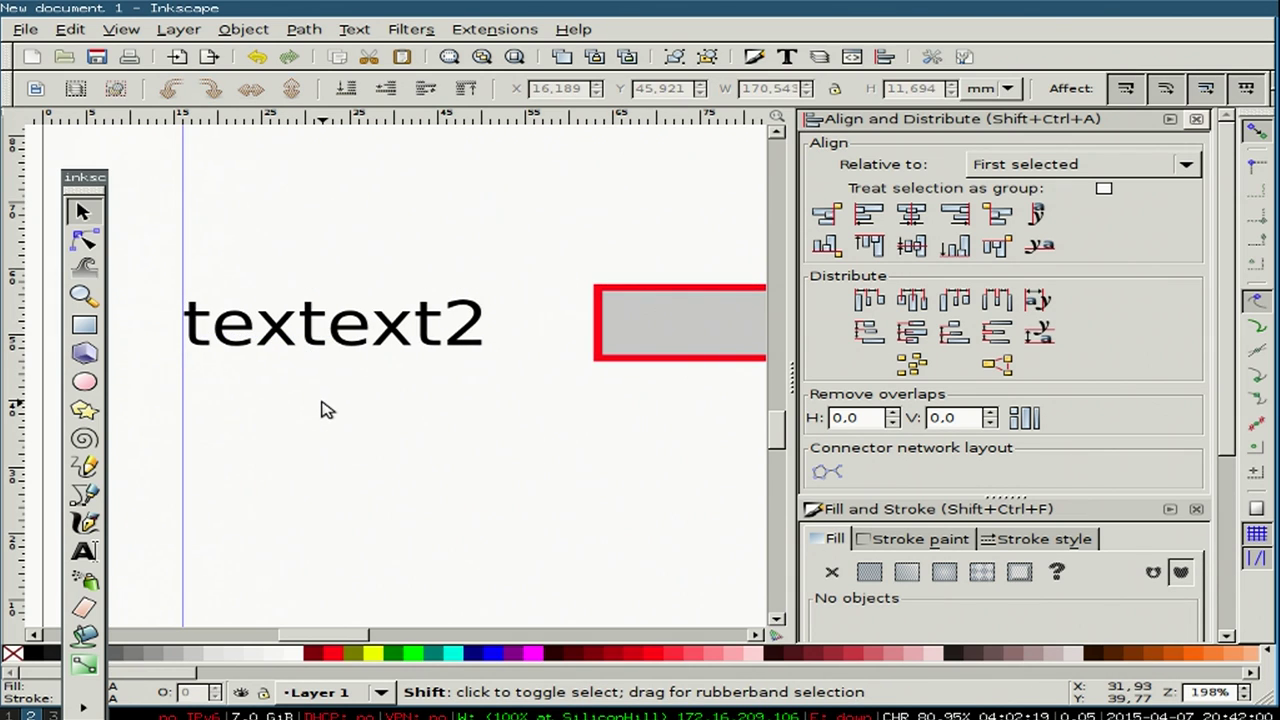
key(bar)
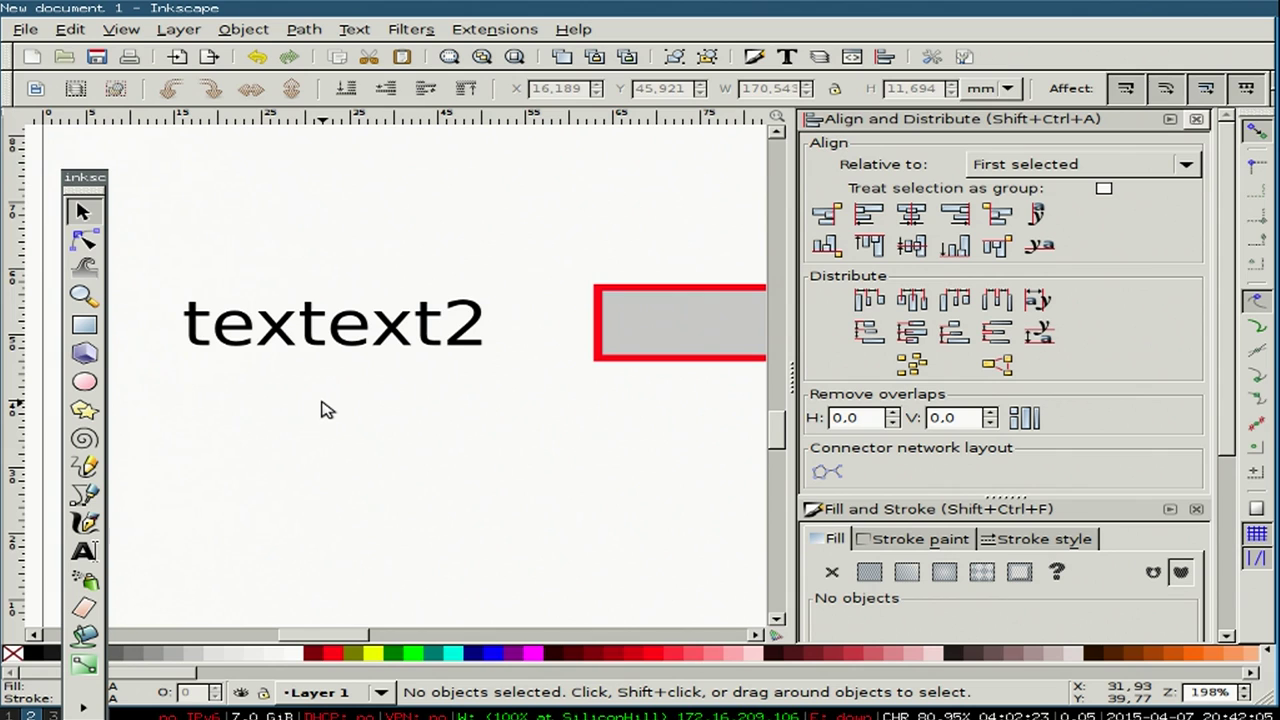
key(shift)
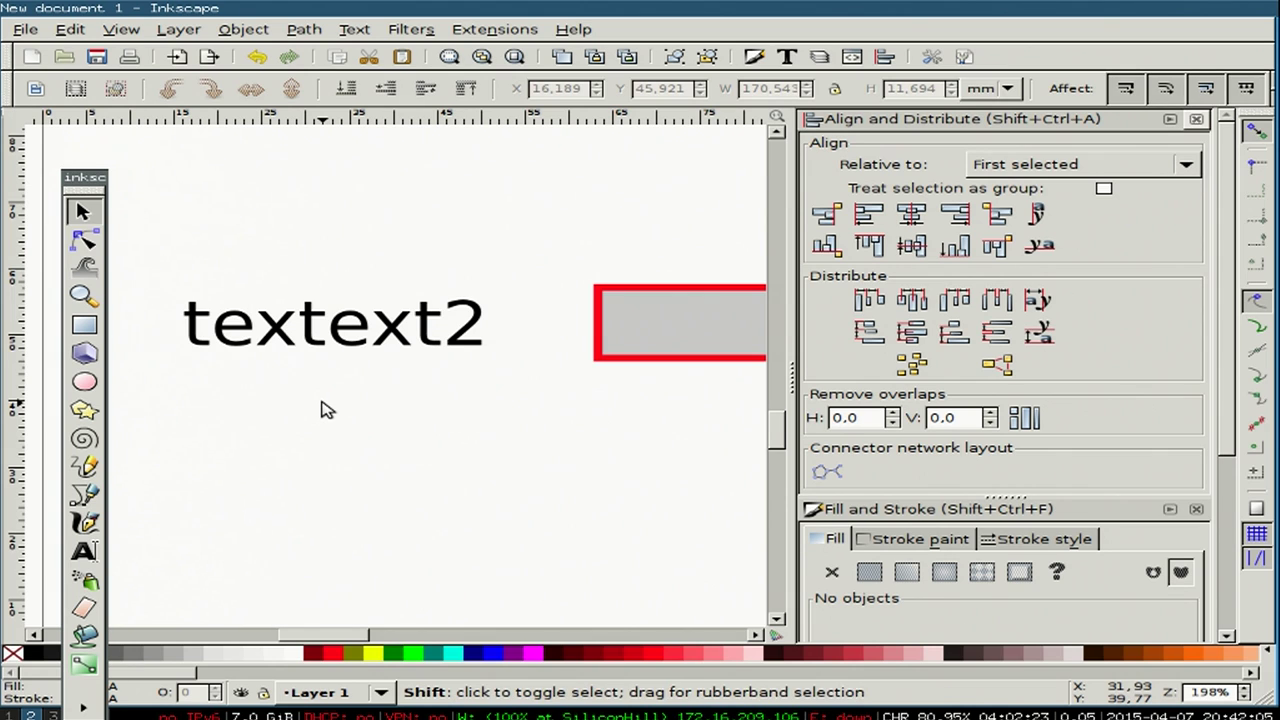
key(bar)
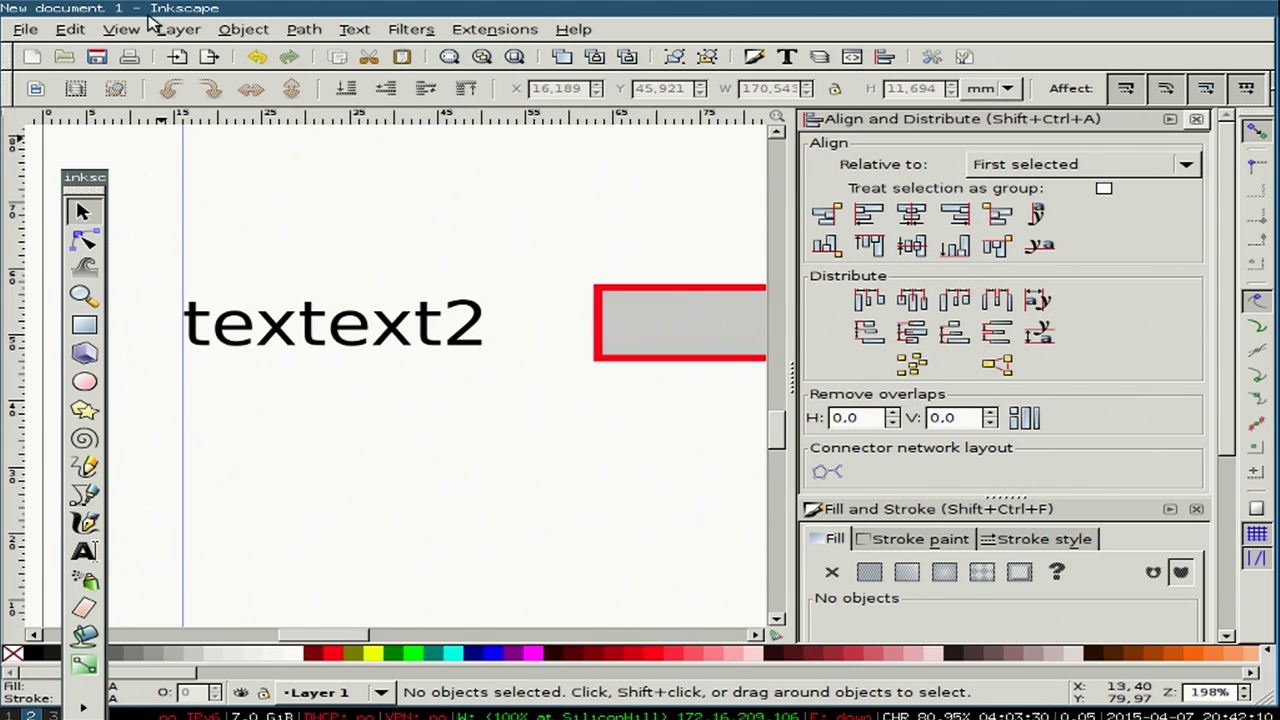
click(162, 29)
mouse_move(121, 29)
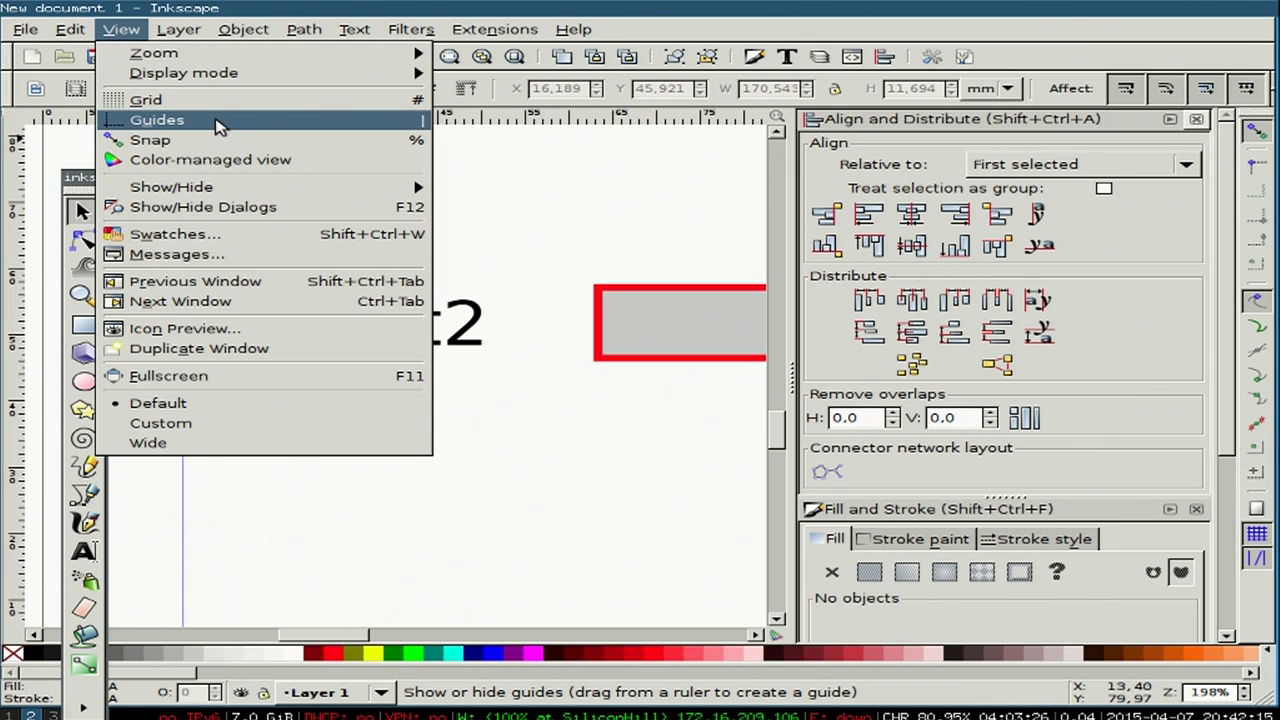
click(222, 124)
click(128, 30)
click(207, 128)
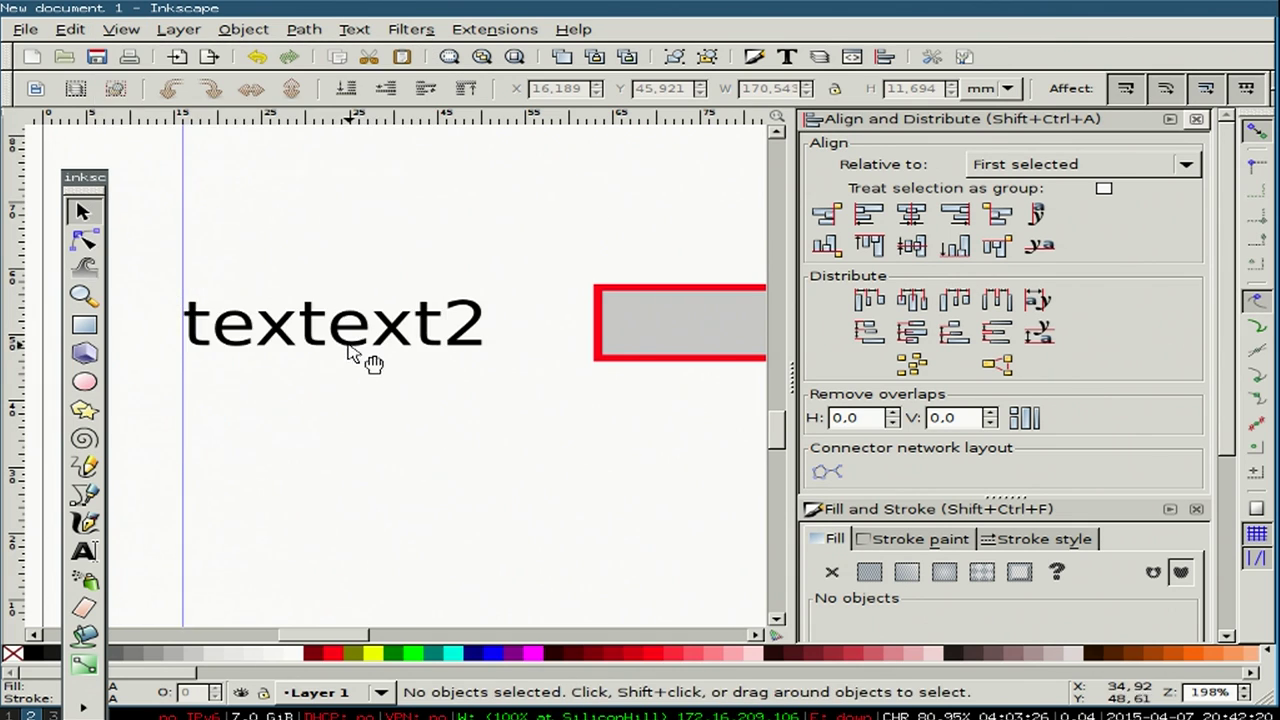
Zoom out to the page and open the Layers panel, showing only Layer 1
ctrl+scroll(343, 366, down, 3)
ctrl+scroll(300, 329, down, 1)
ctrl+scroll(420, 373, down, 2)
scroll(420, 373, up, 2)
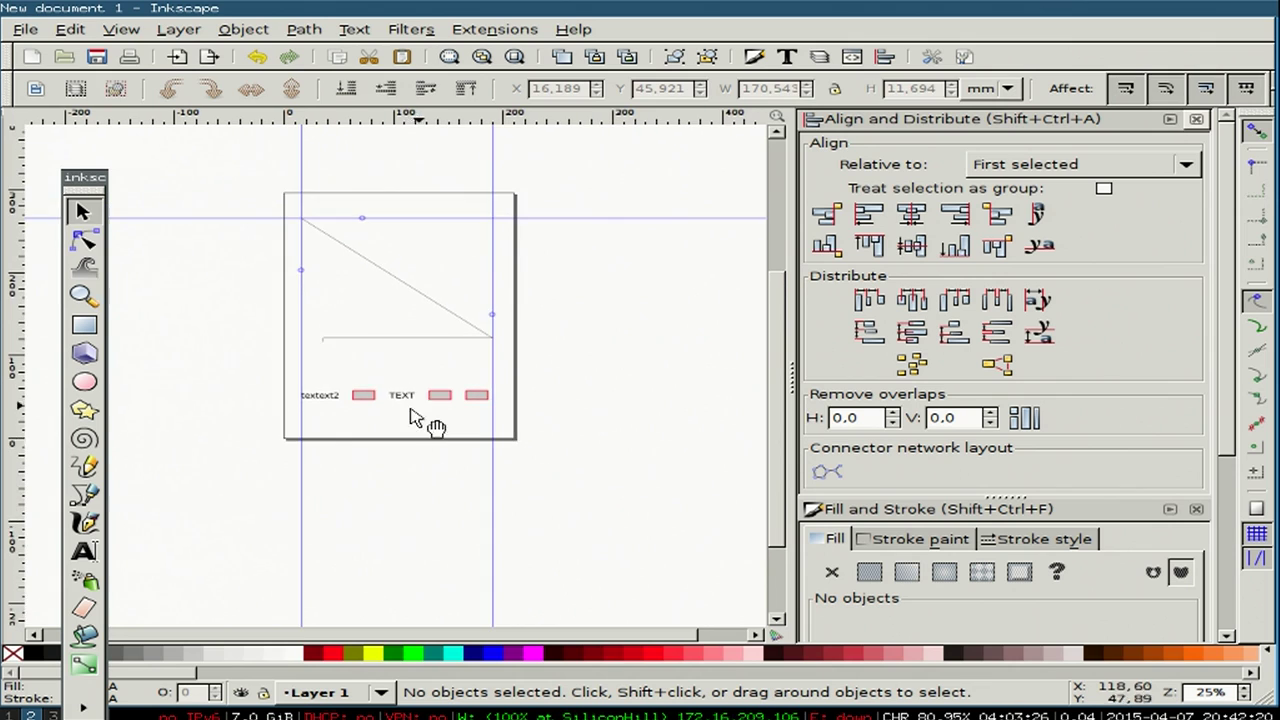
scroll(423, 420, up, 1)
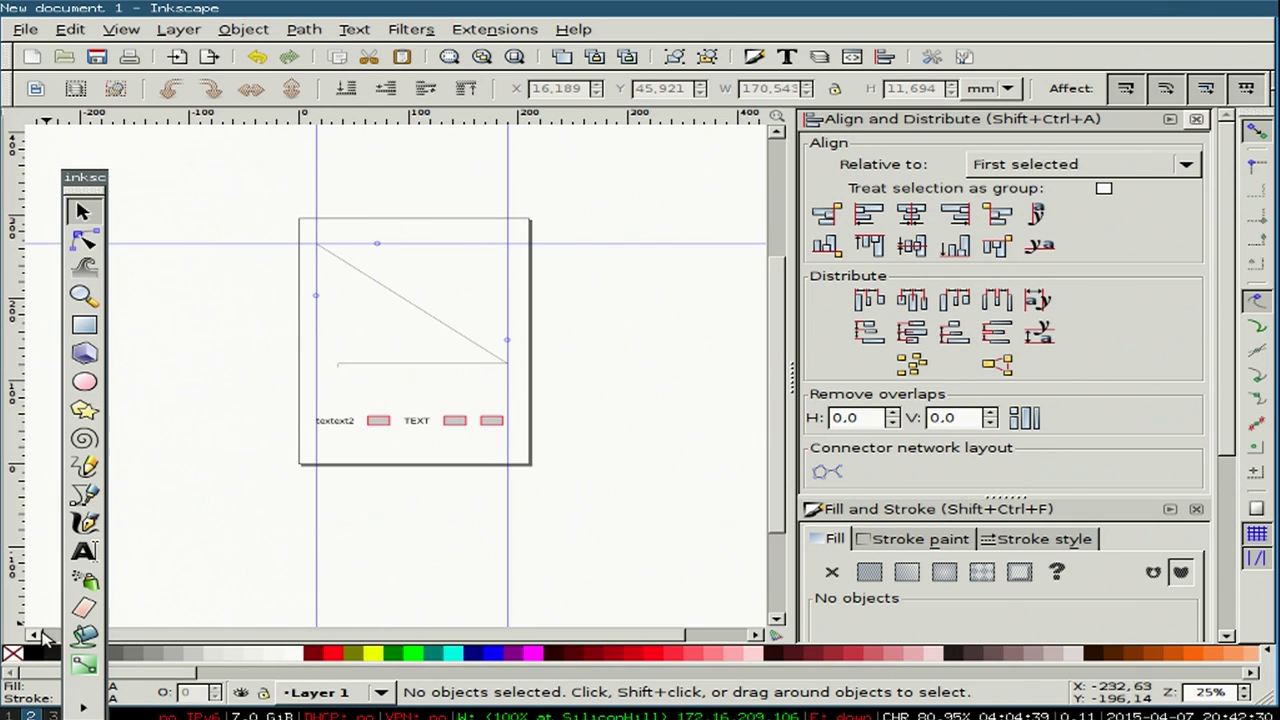
click(42, 714)
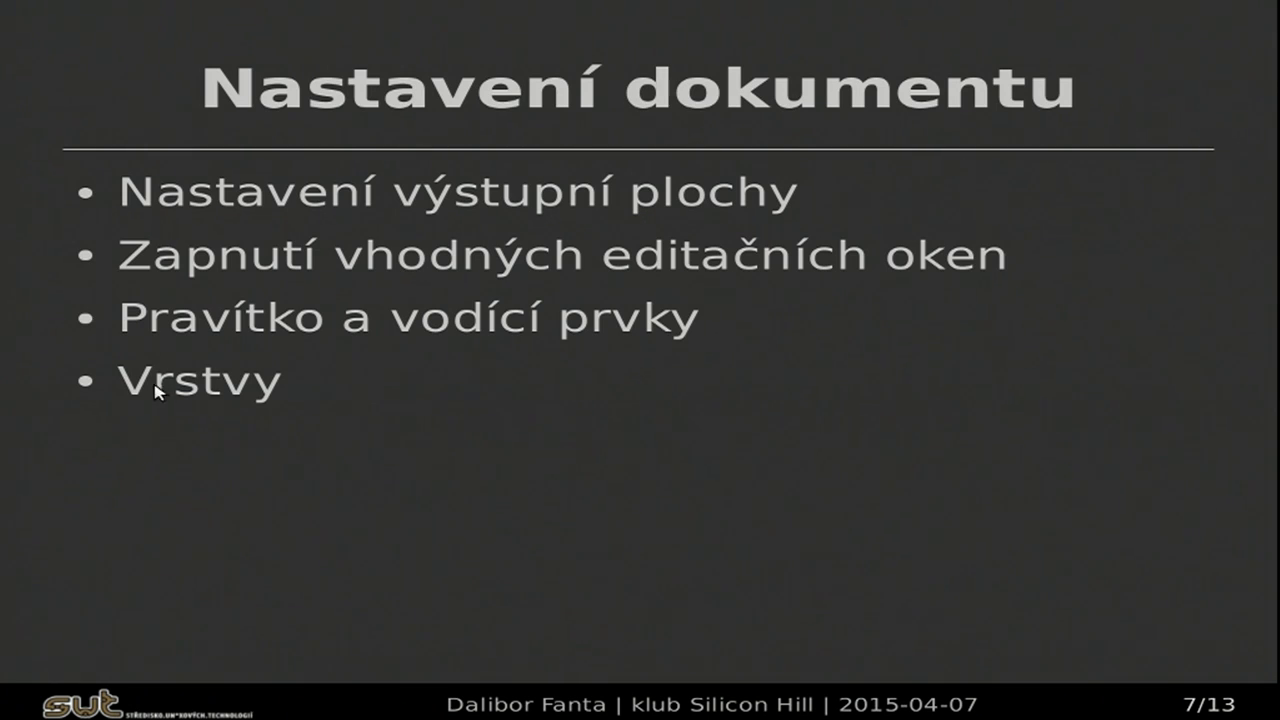
key(alt+Tab)
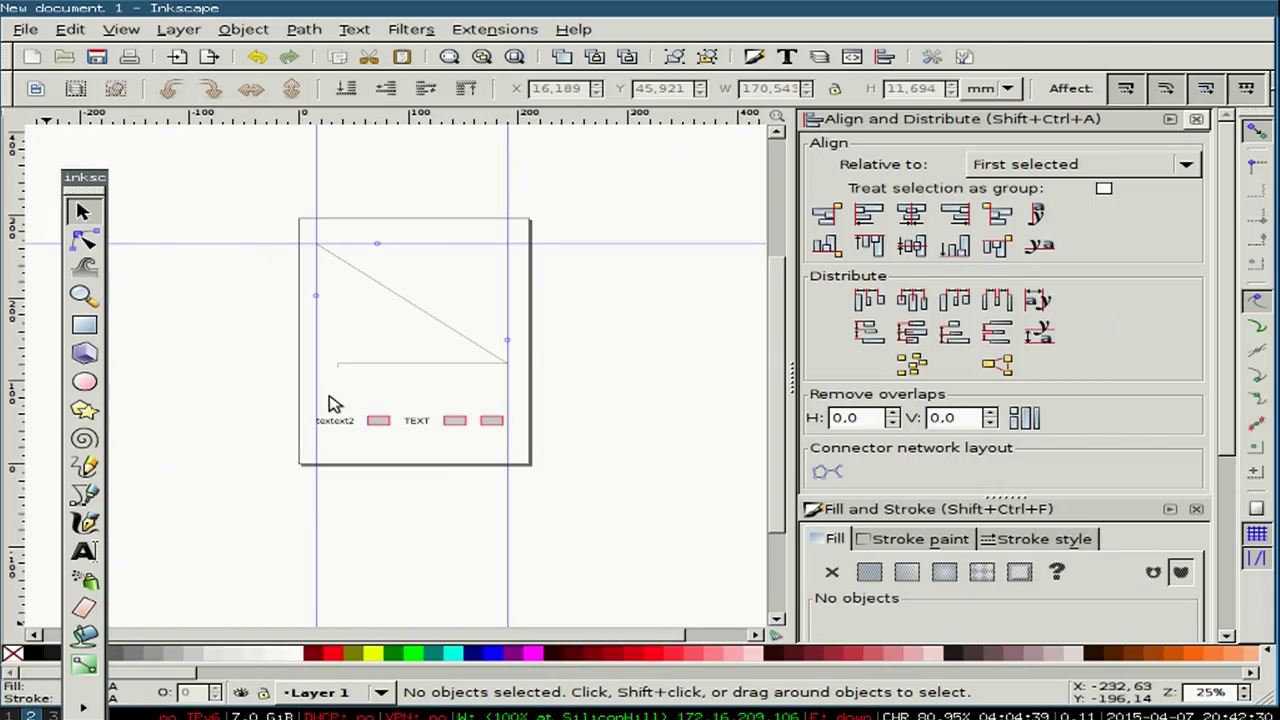
click(176, 32)
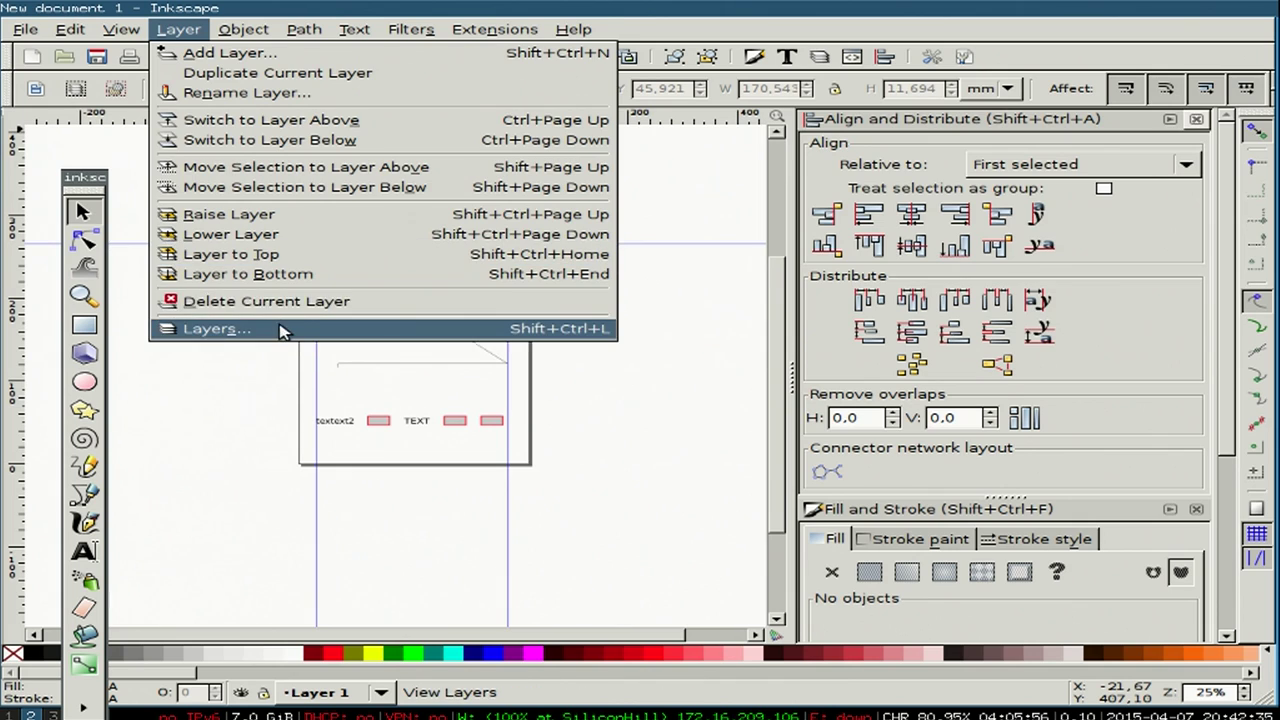
click(282, 329)
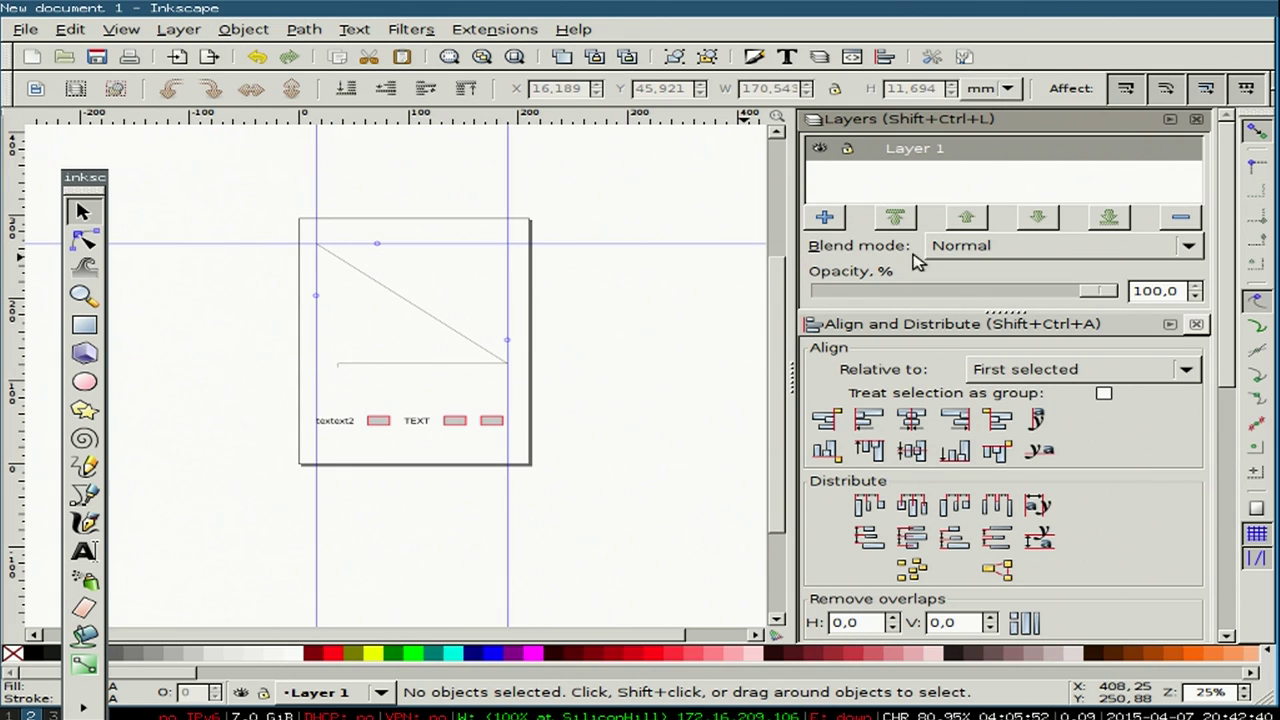
Add two new layers named 'pomocny text' and 'malovani'
click(827, 218)
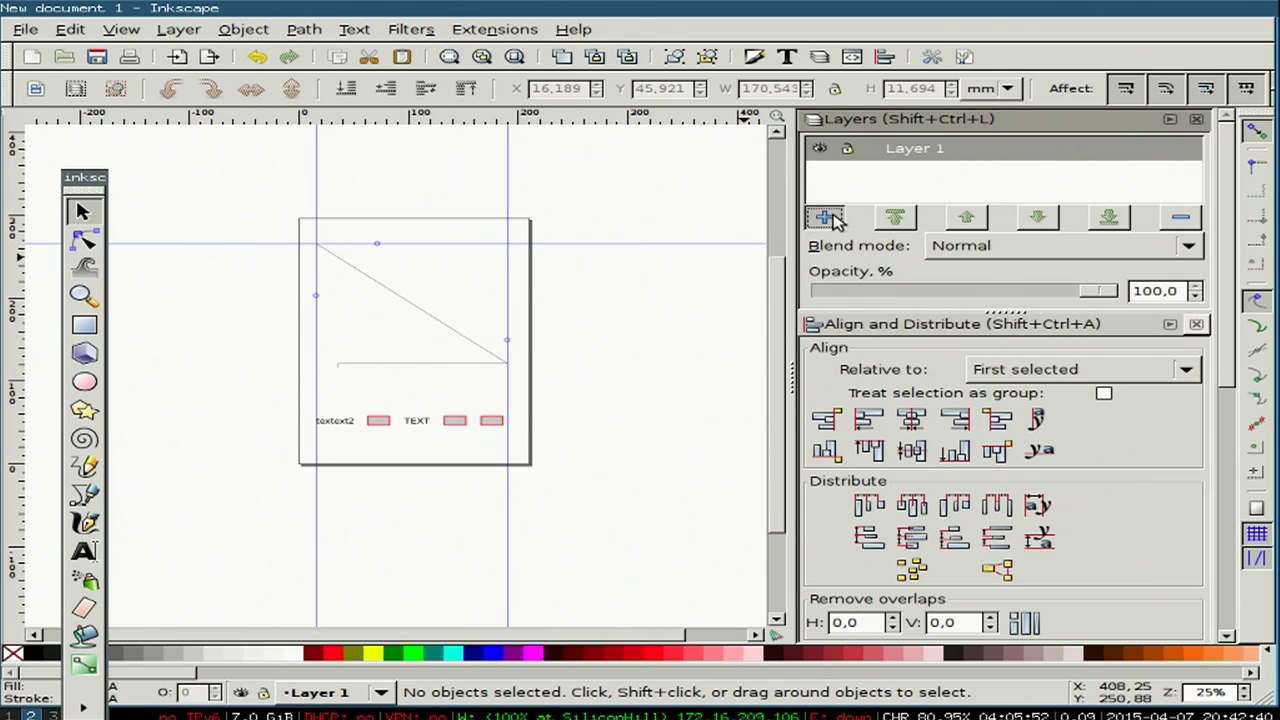
text(pomocn)
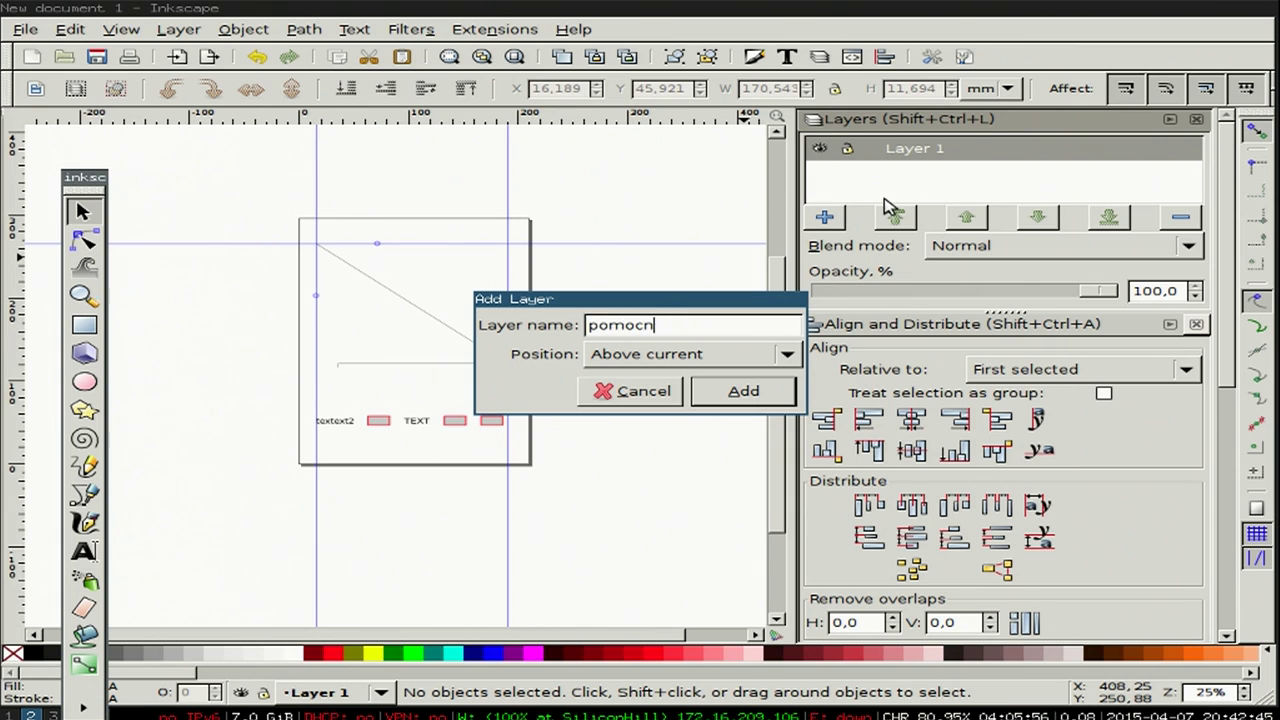
key(Return)
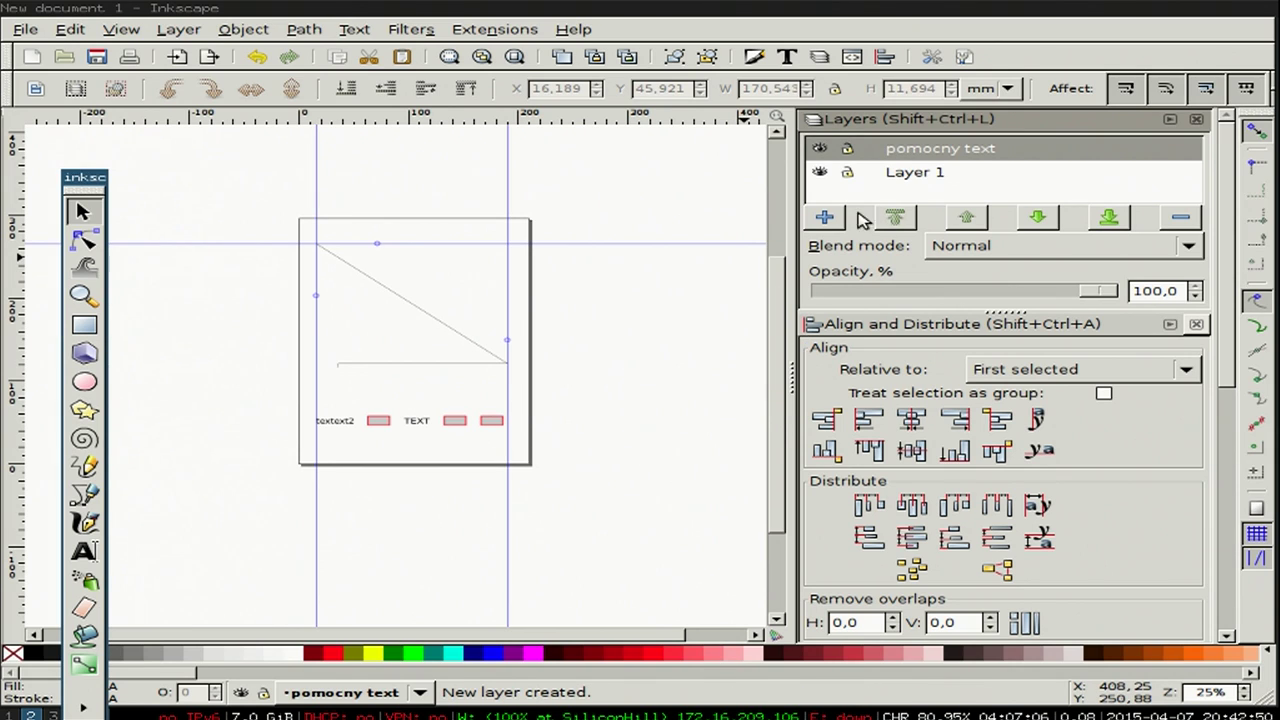
click(843, 212)
text(mal)
key(Return)
Raise 'pomocny text' above 'malovani' and make Layer 1 the current layer
click(940, 172)
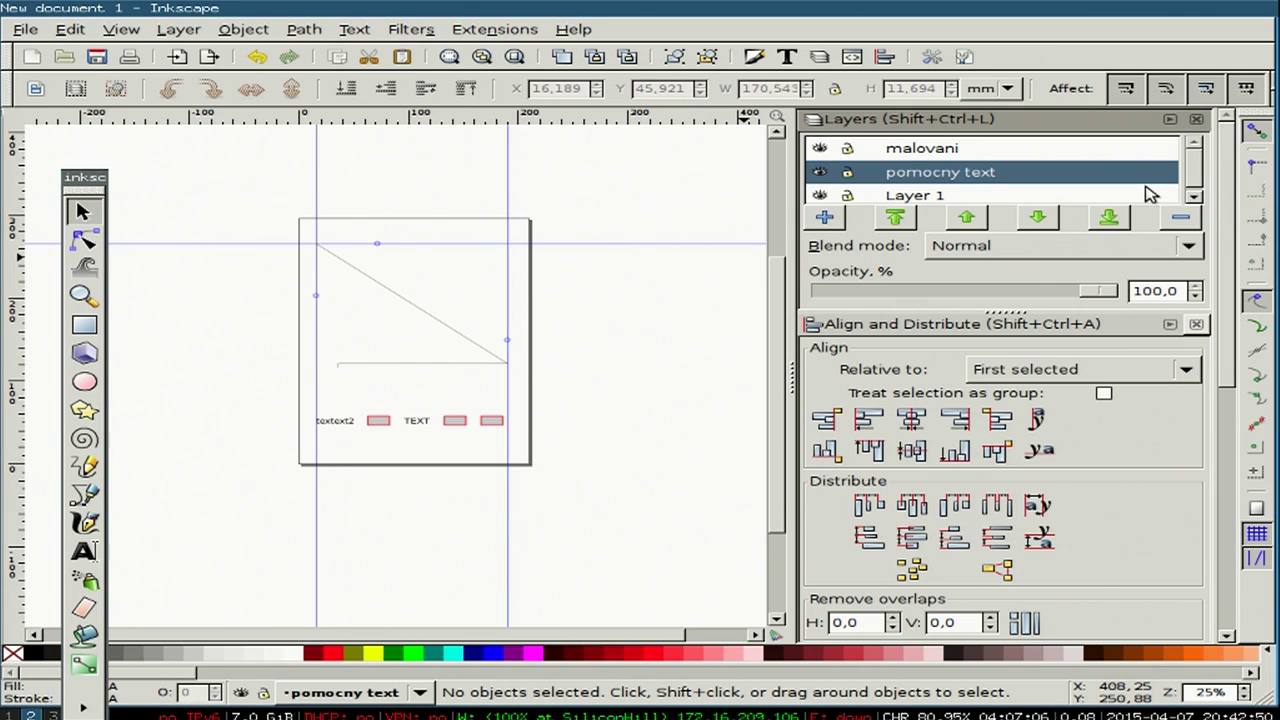
click(966, 217)
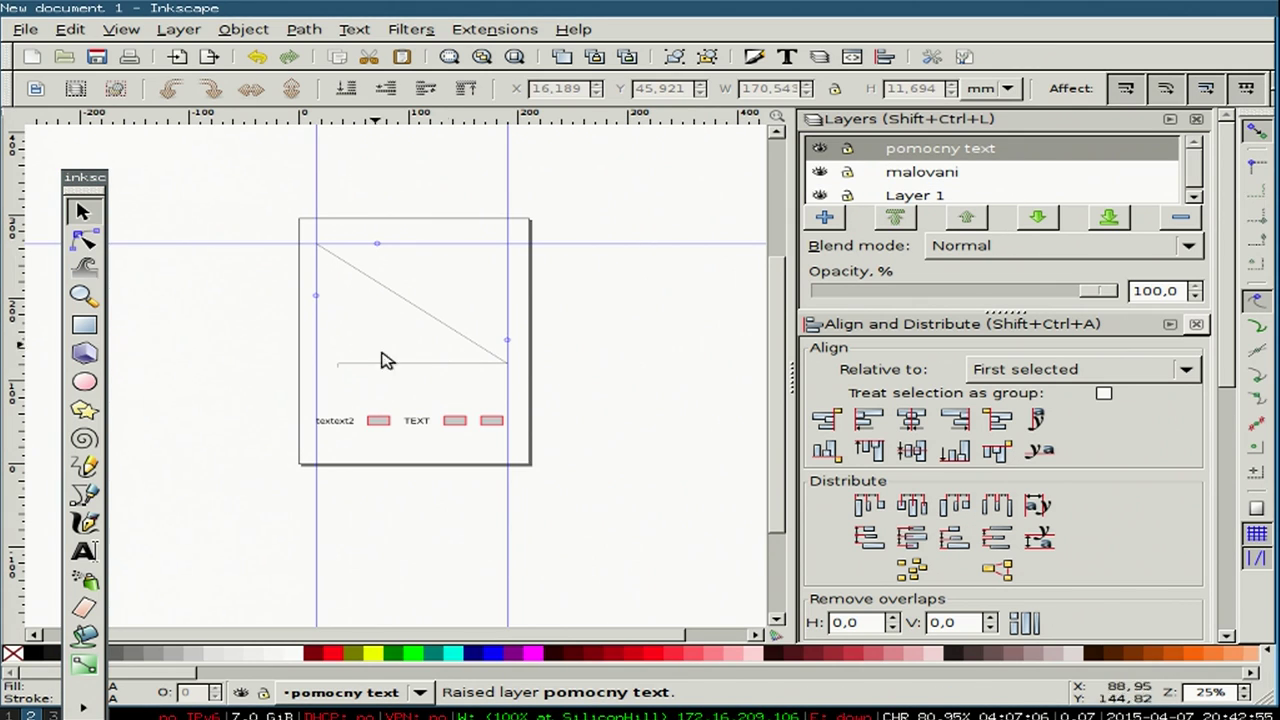
key(shift)
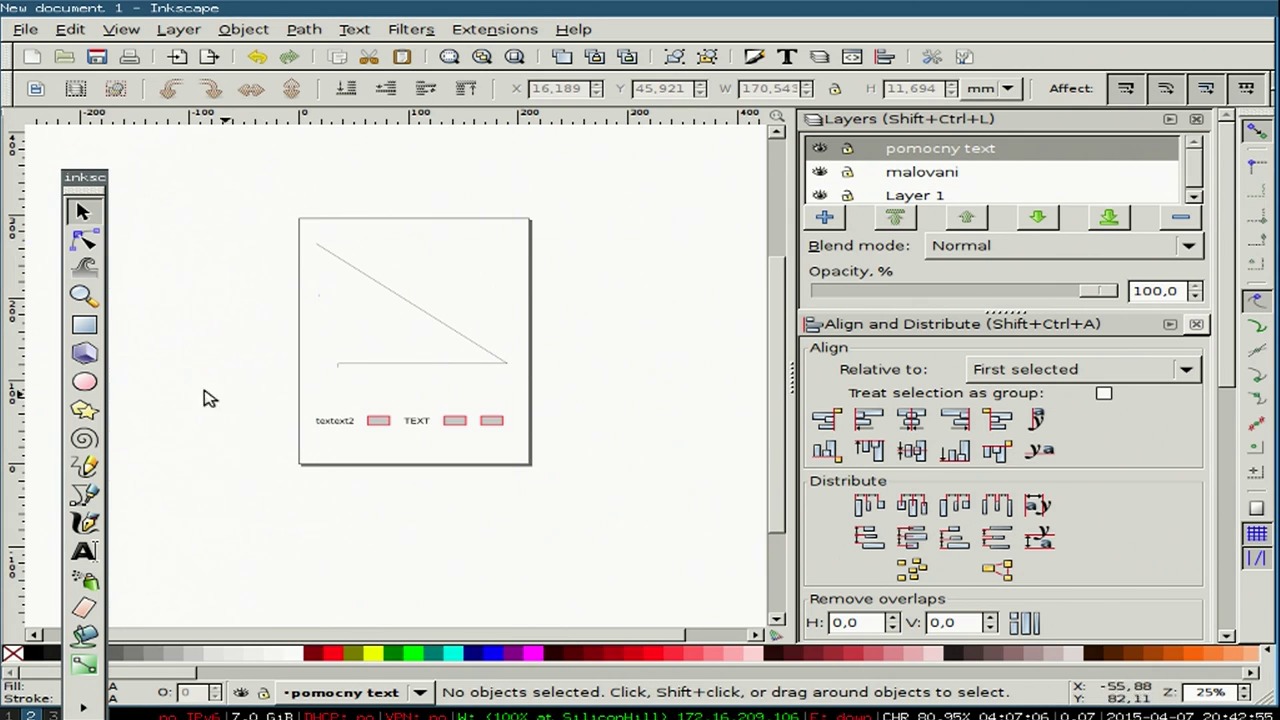
click(343, 428)
click(249, 420)
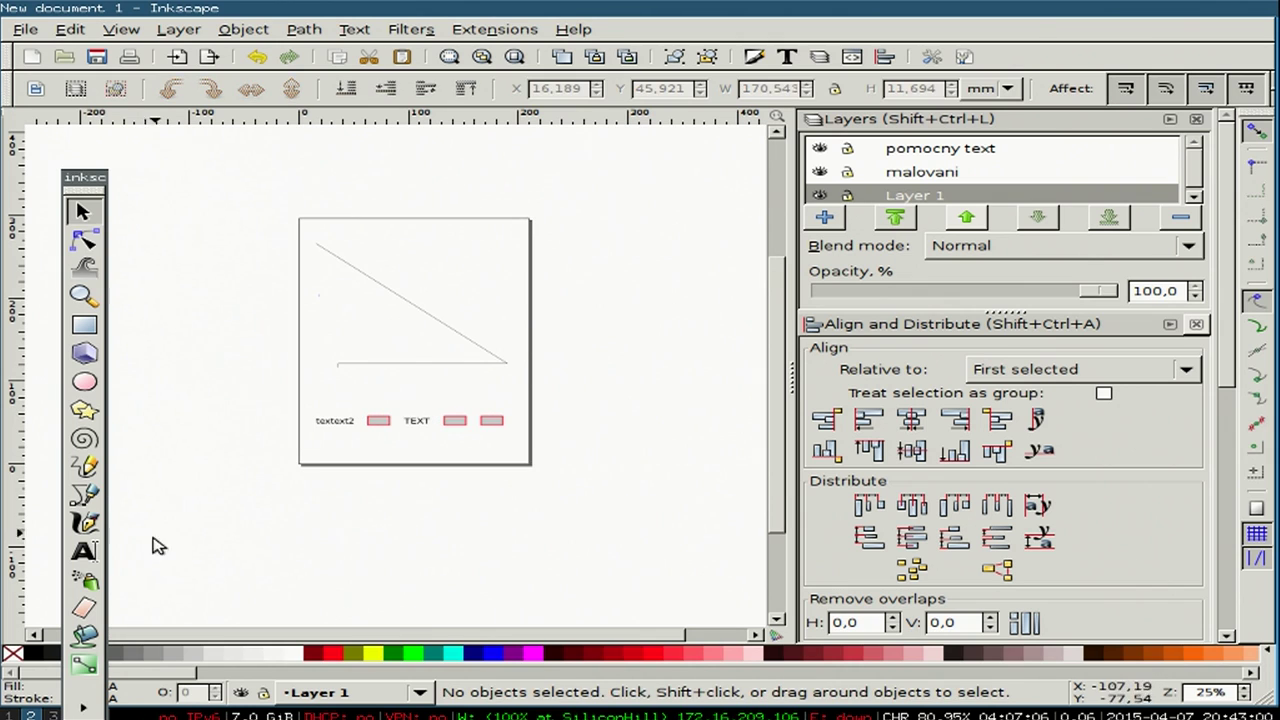
Create a large 'A4' text label left of the page and cut it from Layer 1
key(t)
drag(182, 282, 310, 322)
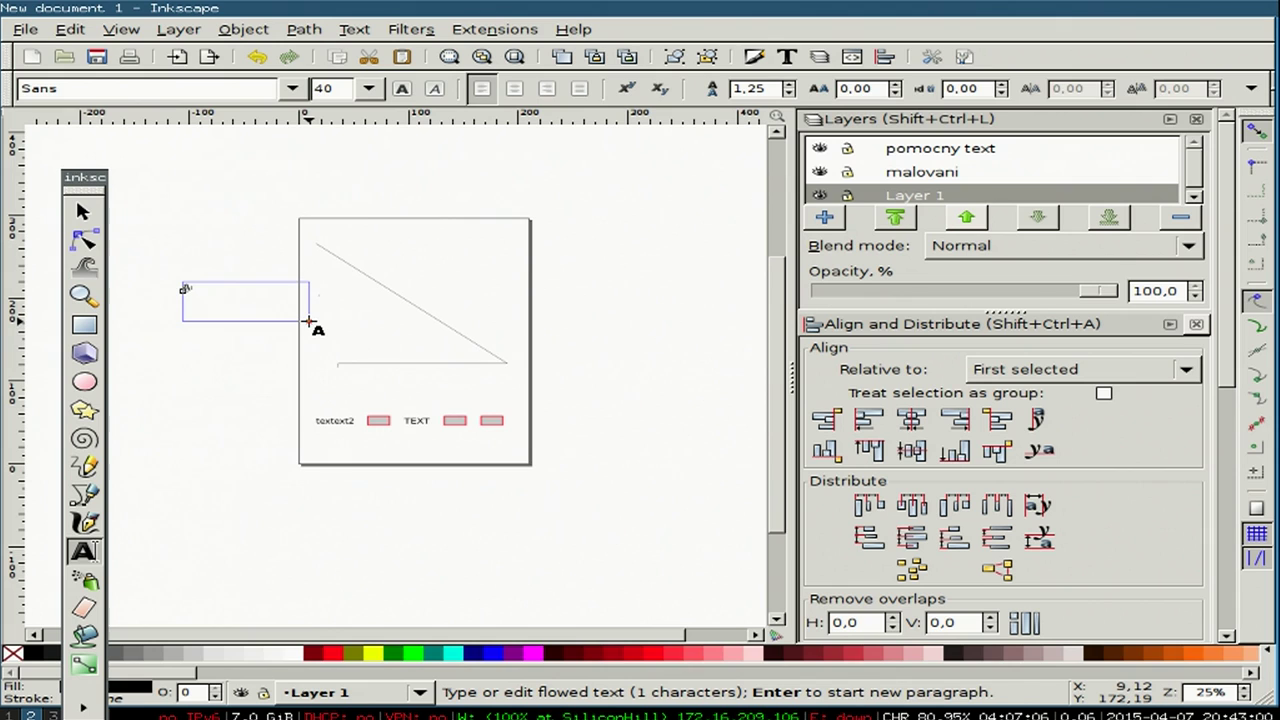
key(F1)
mouse_move(240, 308)
mouse_down()
mouse_move(303, 355)
mouse_move(255, 266)
mouse_up()
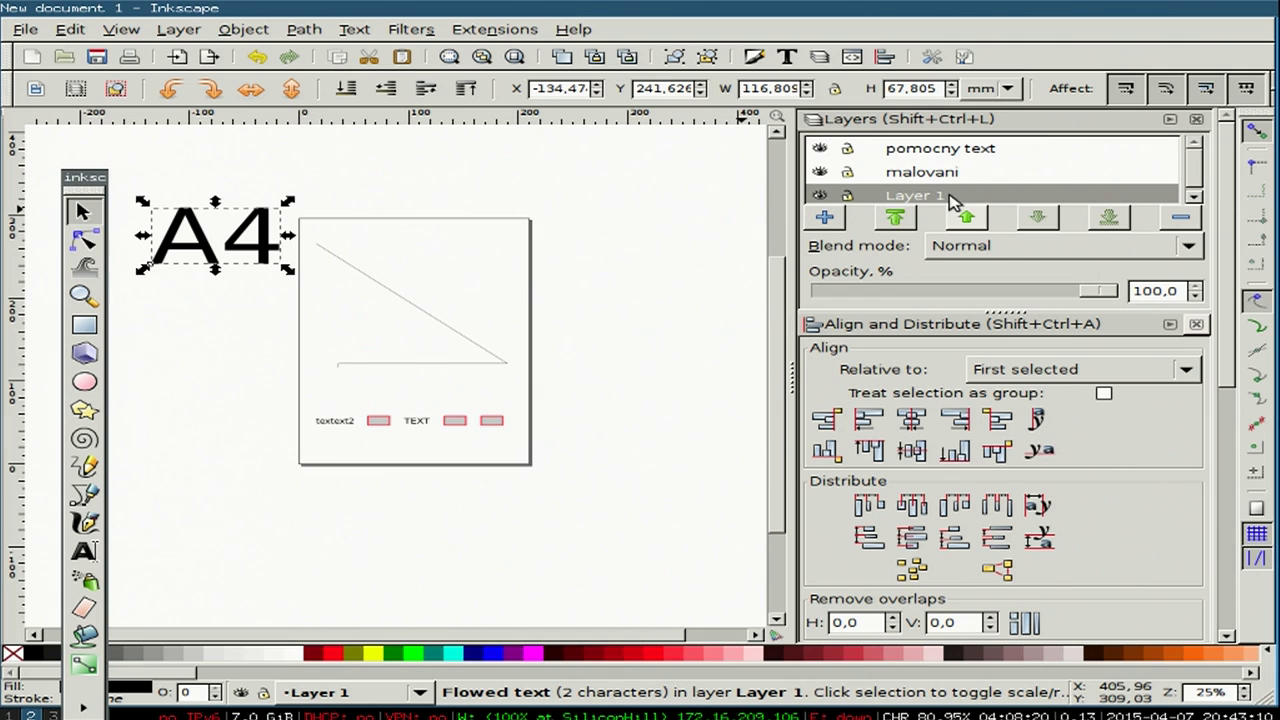
key(ctrl)
key(Delete)
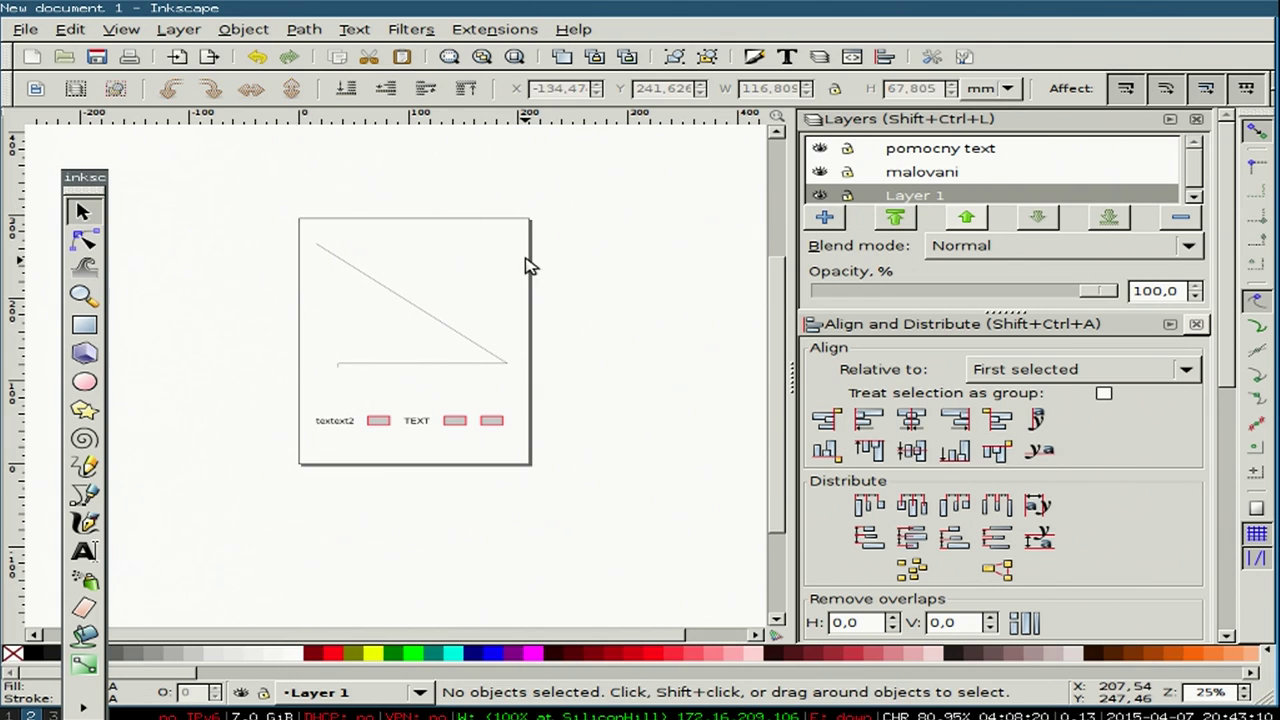
Paste the A4 label into the 'pomocny text' layer, just above the page's top-left corner
click(922, 150)
key(ctrl+v)
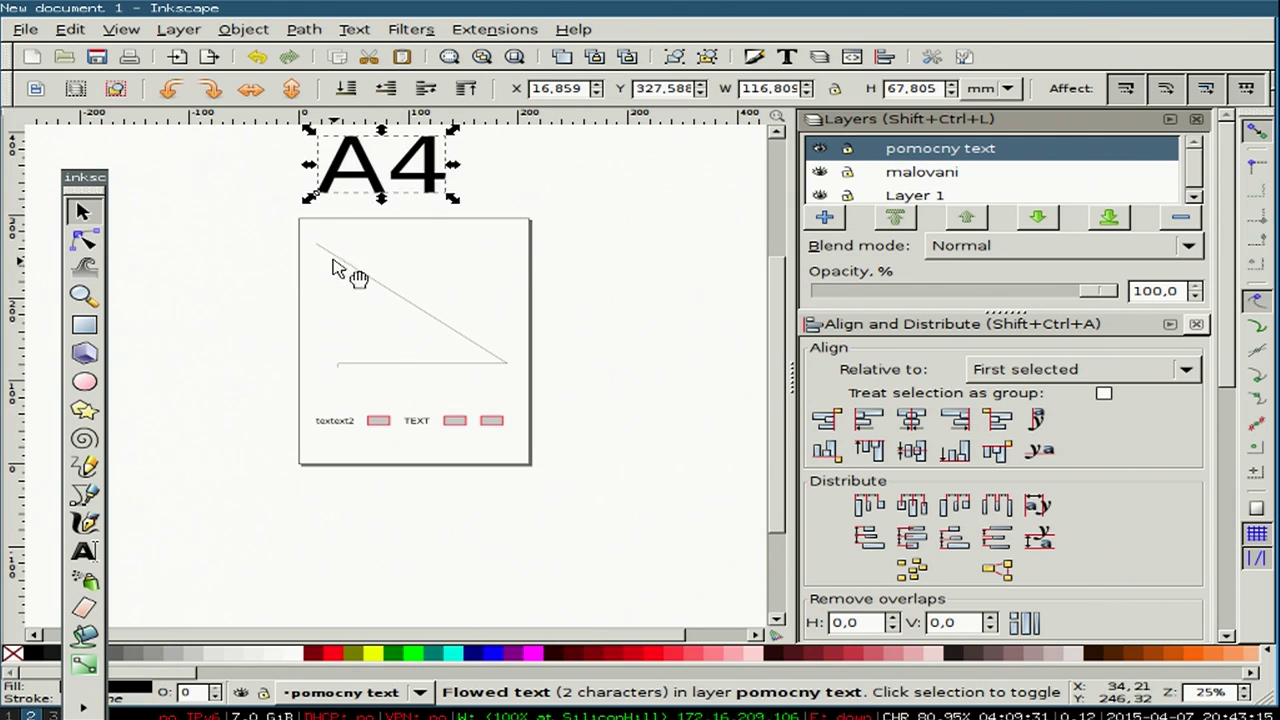
scroll(343, 271, left, 4)
mouse_move(540, 245)
mouse_down()
mouse_move(357, 270)
mouse_move(365, 288)
mouse_up()
click(383, 334)
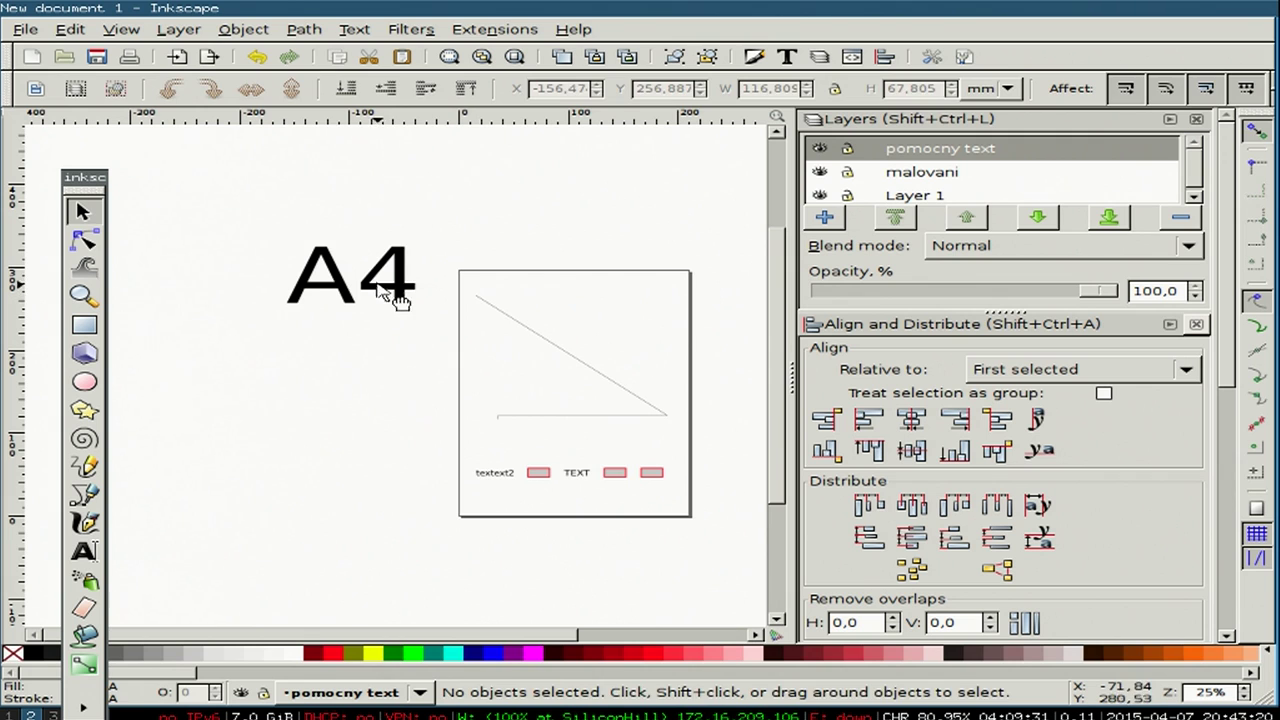
scroll(509, 254, right, 2)
scroll(495, 268, down, 1)
drag(384, 270, 478, 228)
scroll(606, 429, down, 1)
scroll(434, 477, right, 4)
scroll(434, 477, down, 1)
drag(482, 452, 175, 185)
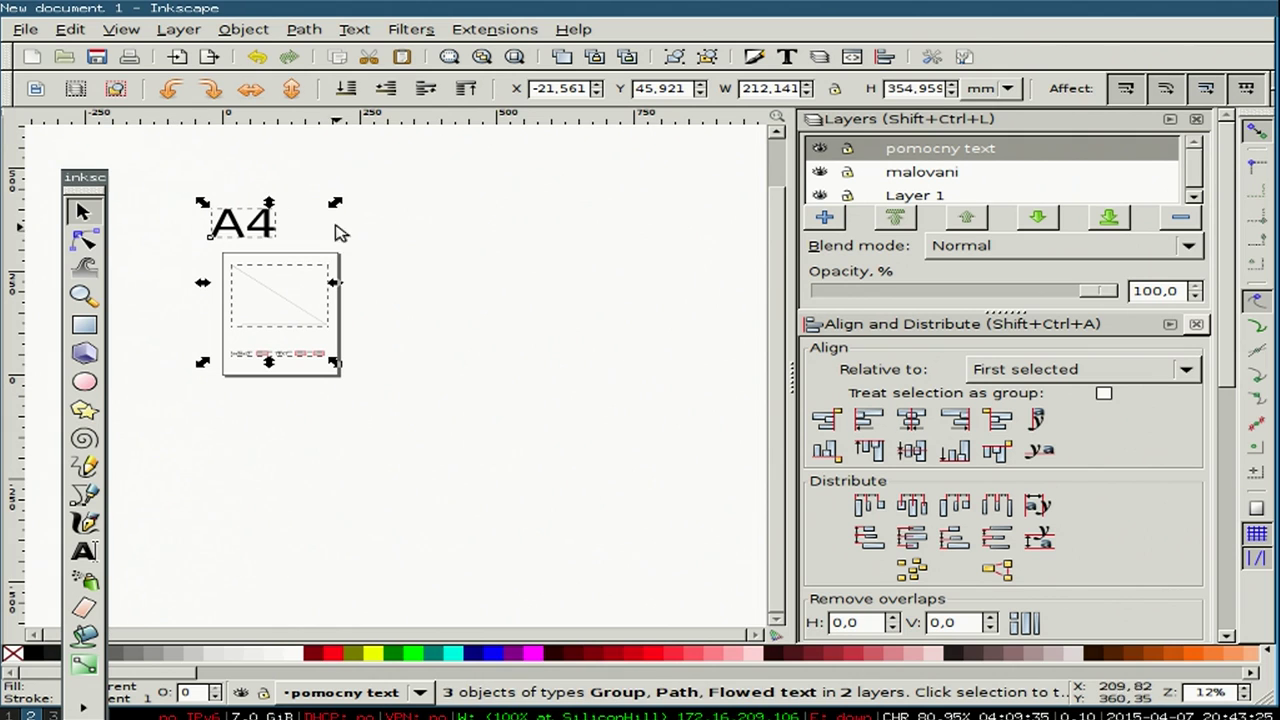
Duplicate the A4 label and page to the right and shrink the page copy
drag(256, 240, 500, 245)
click(651, 323)
mouse_move(414, 240)
mouse_down()
mouse_move(606, 367)
mouse_move(543, 320)
mouse_up()
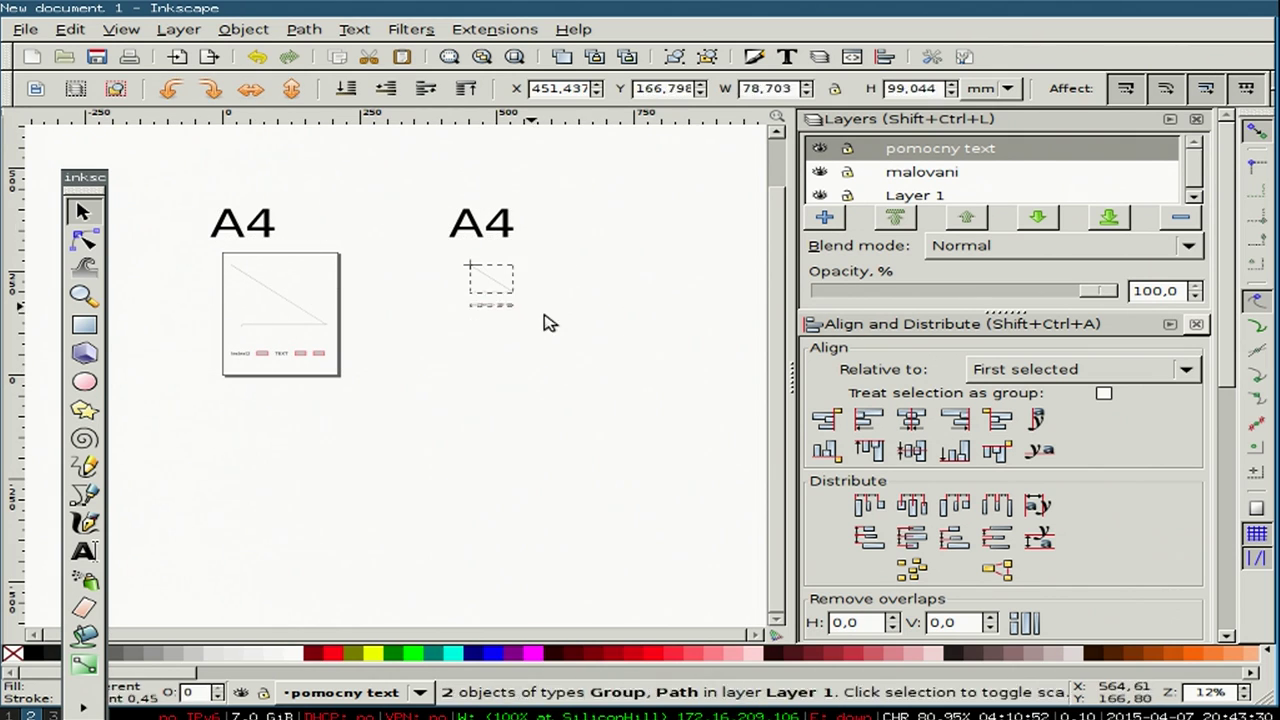
click(543, 300)
Change the copied label's text from 'A4' to 'A6'
key(t)
drag(516, 222, 496, 222)
text(6)
key(F1)
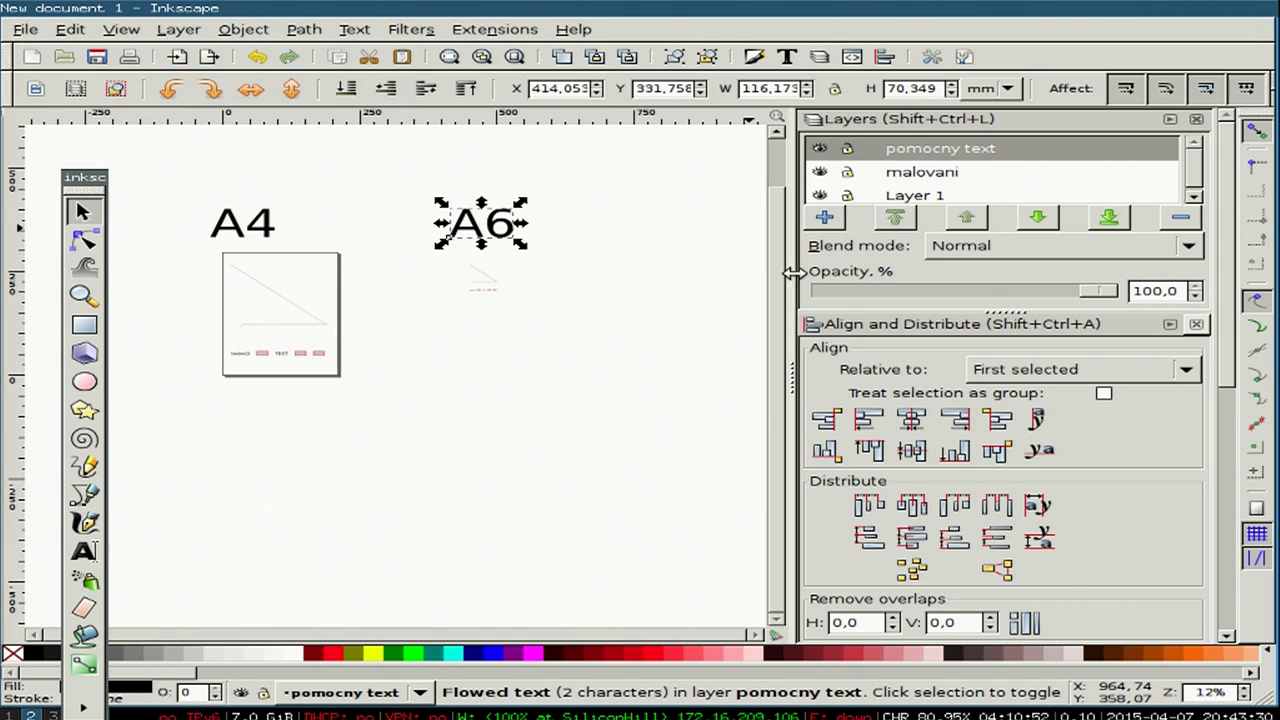
click(594, 354)
ctrl+scroll(508, 363, down, 4)
ctrl+scroll(566, 450, up, 6)
ctrl+scroll(640, 480, down, 3)
ctrl+scroll(560, 440, up, 1)
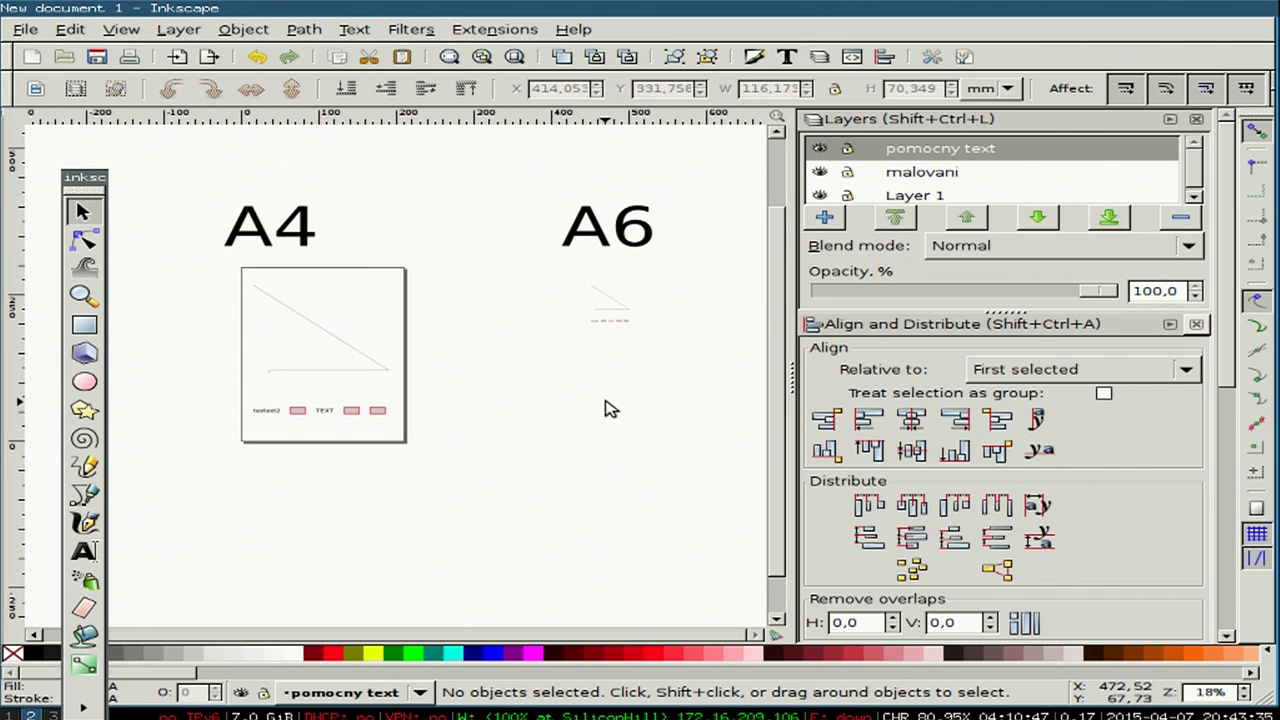
scroll(620, 385, right, 1)
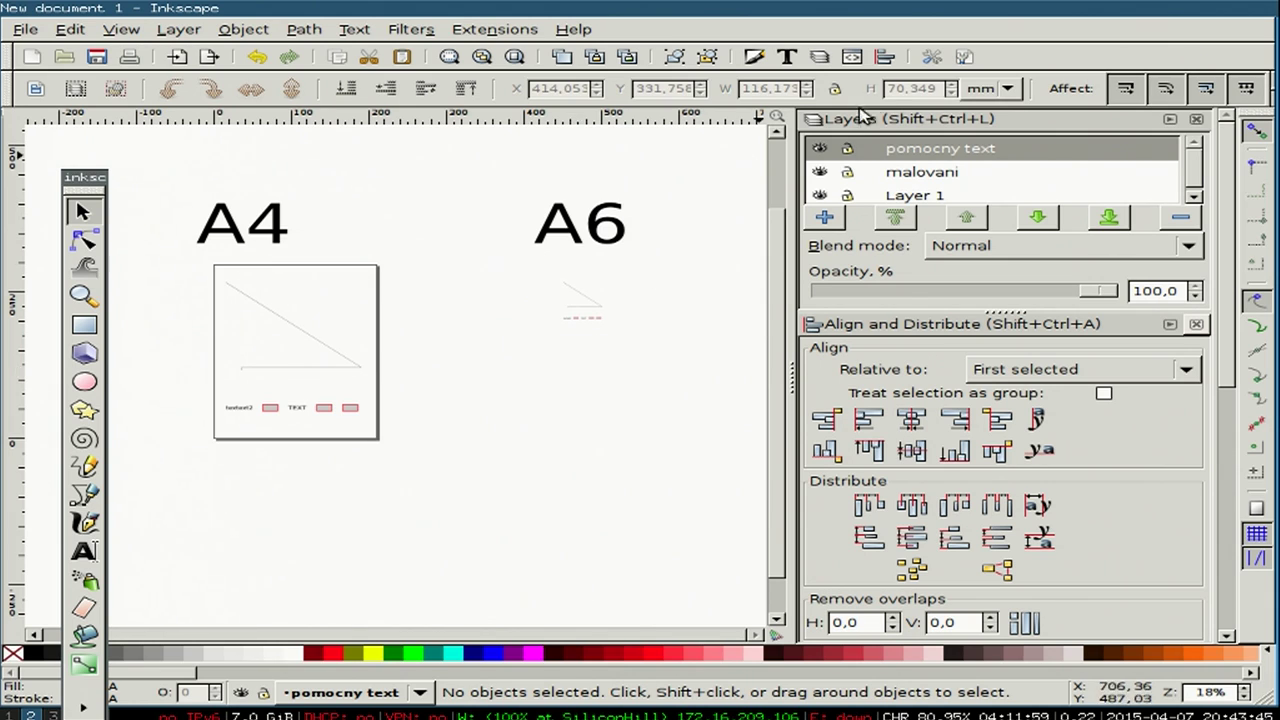
Toggle the 'pomocny text' layer's visibility, leaving the A4 and A6 labels hidden
click(820, 150)
click(820, 150)
click(820, 150)
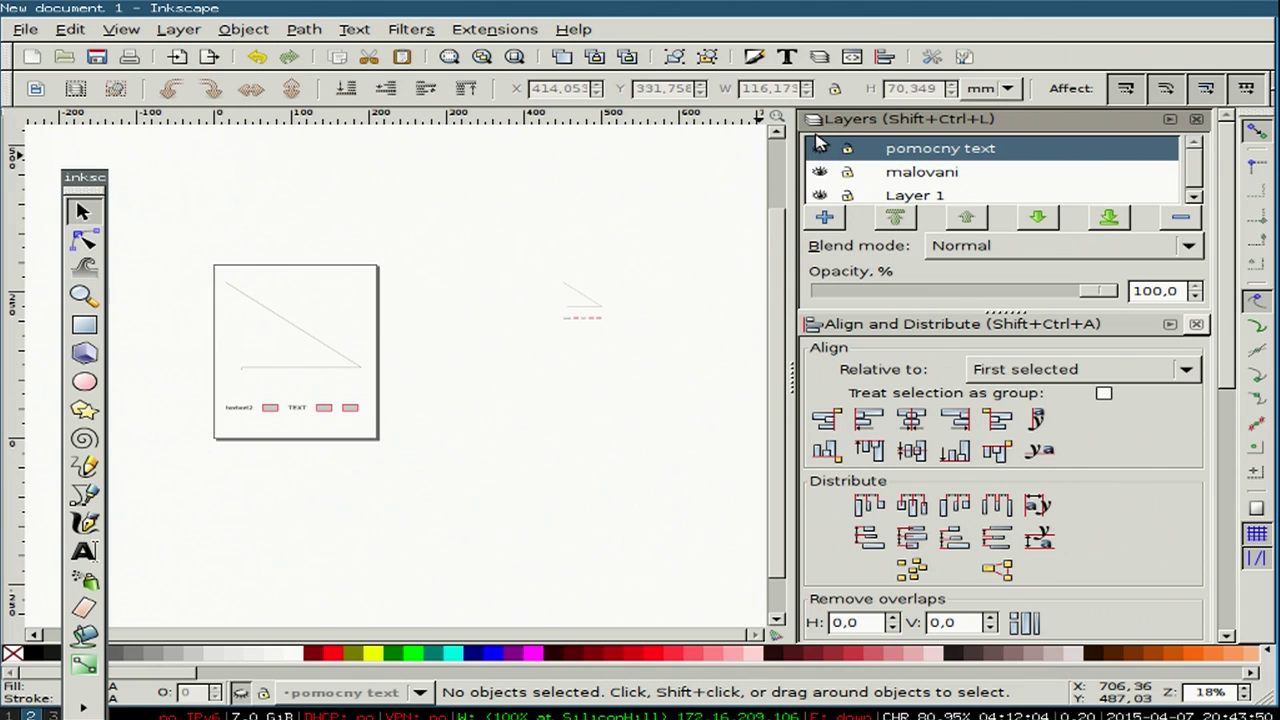
click(820, 150)
click(820, 150)
drag(714, 388, 620, 304)
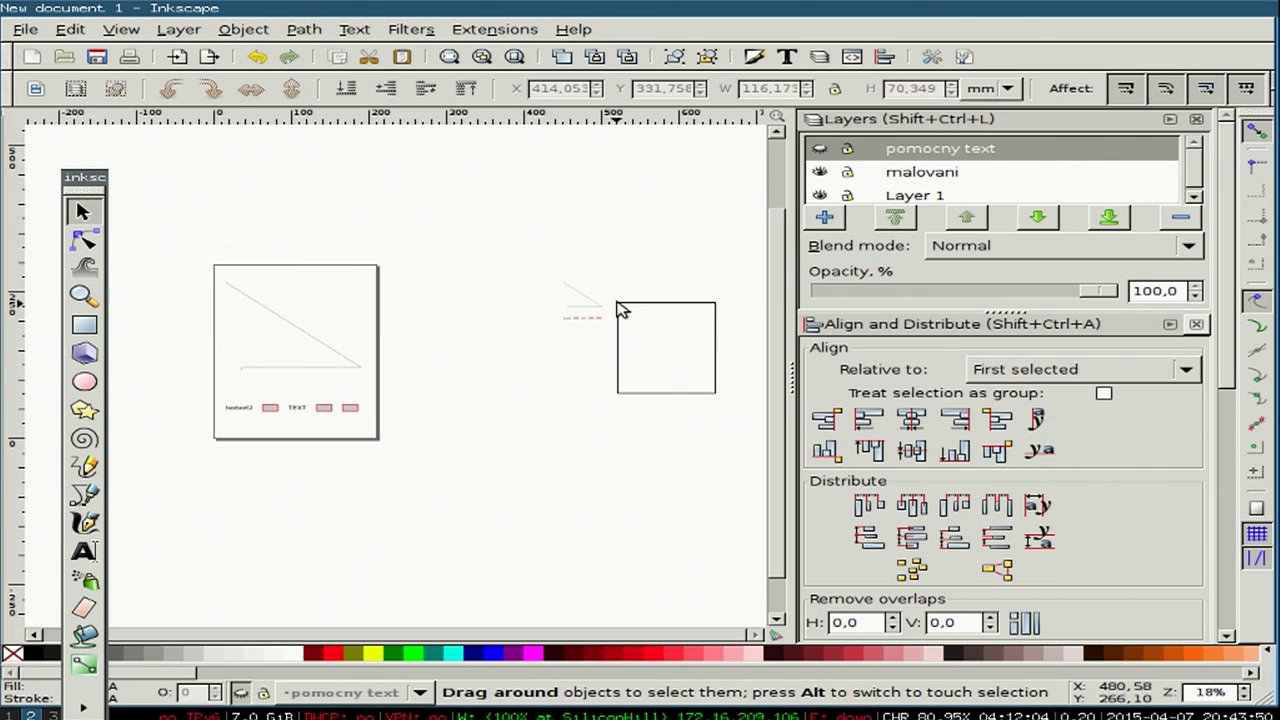
click(614, 220)
click(818, 150)
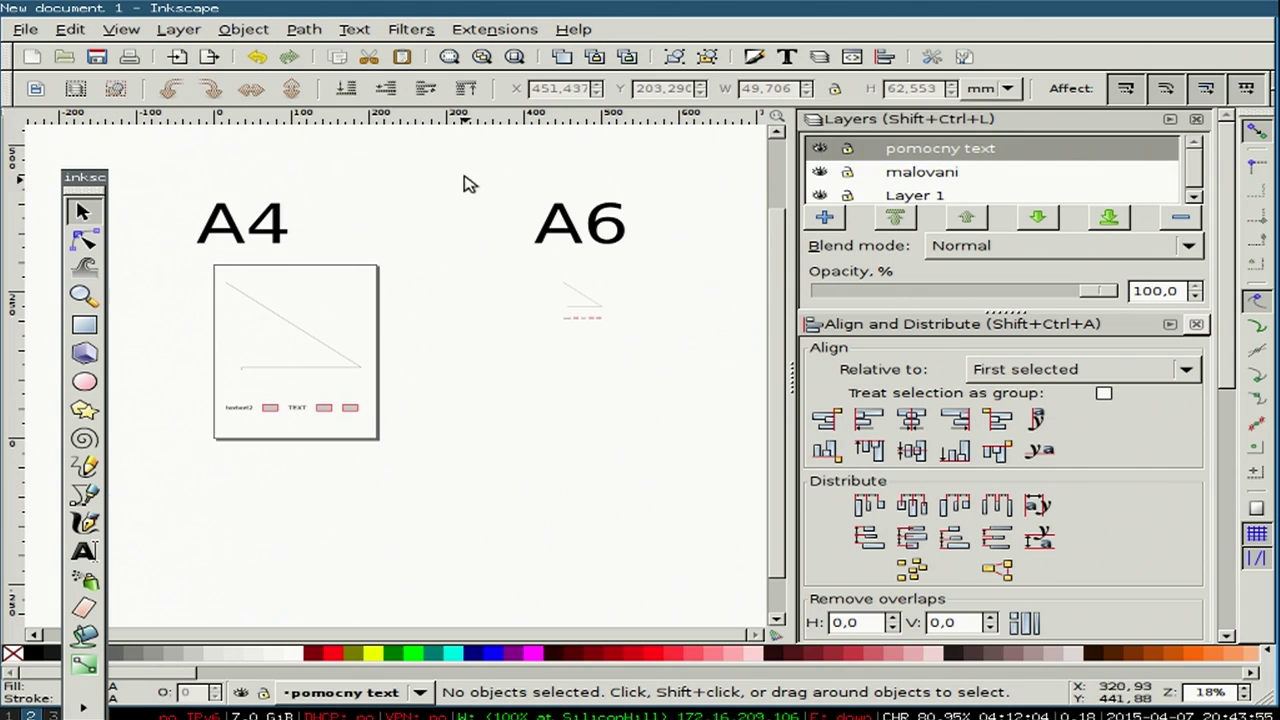
scroll(531, 266, up, 4)
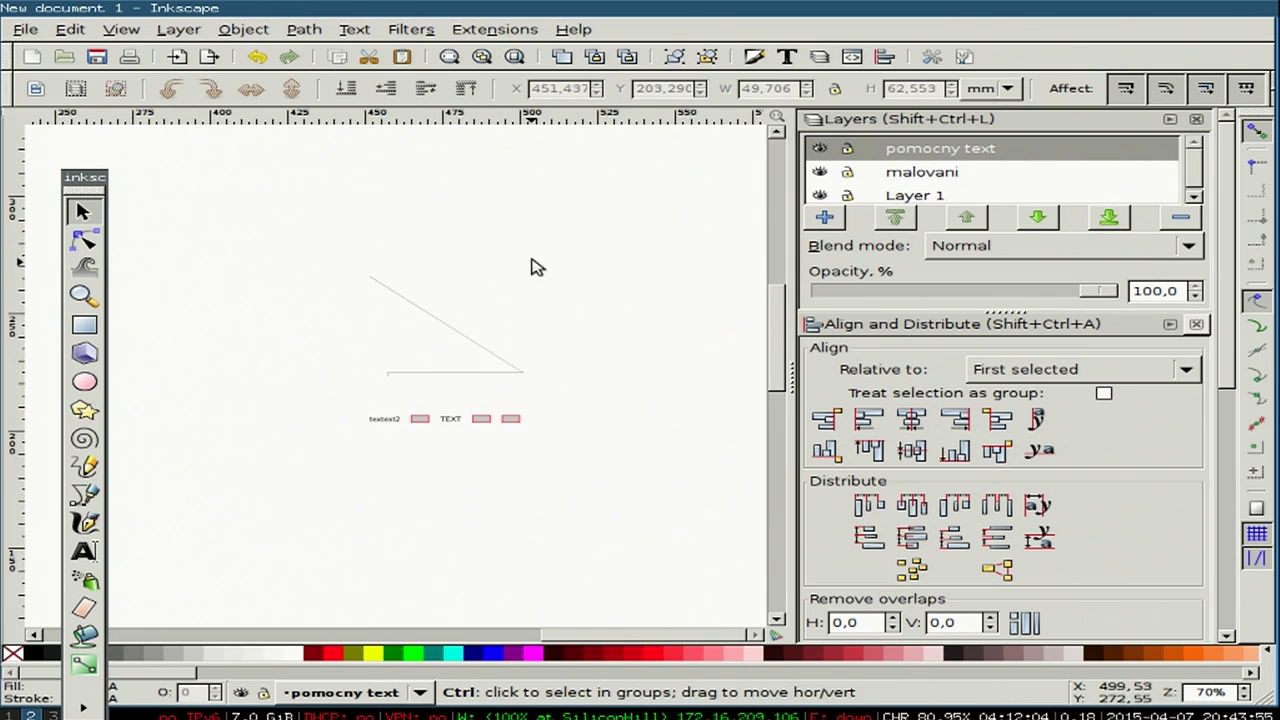
scroll(508, 449, up, 3)
scroll(508, 449, up, 1)
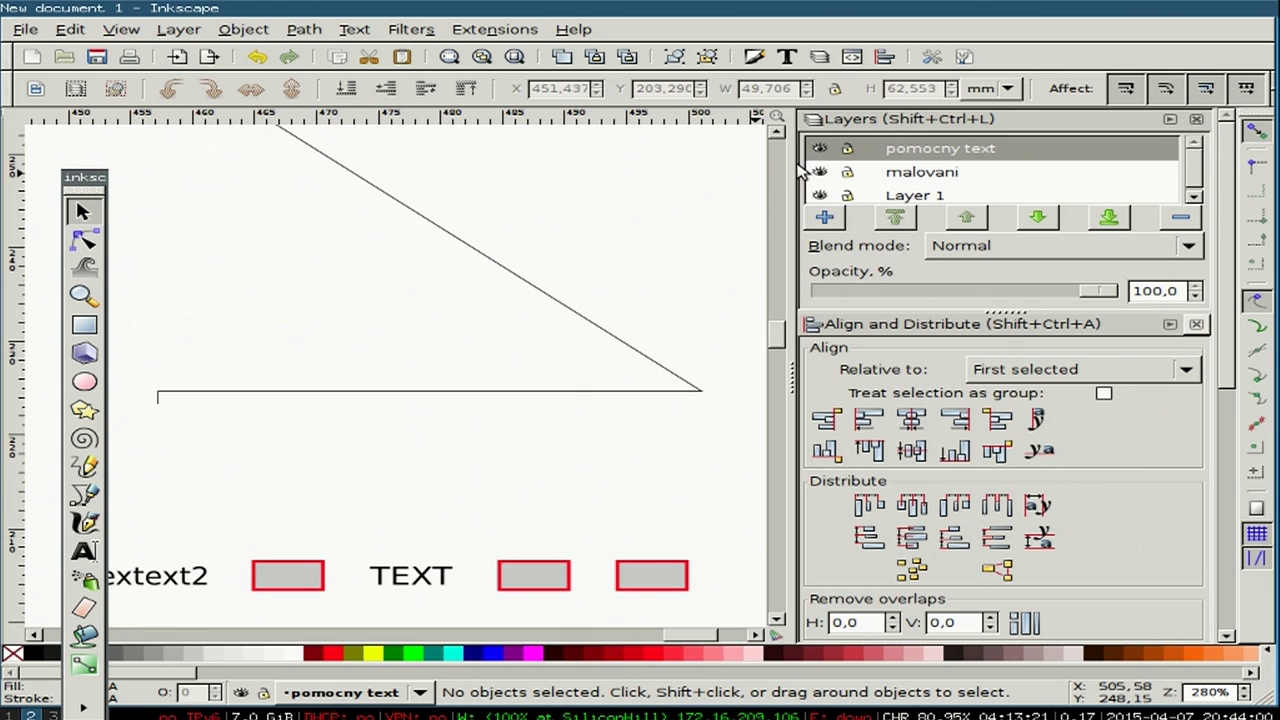
click(832, 150)
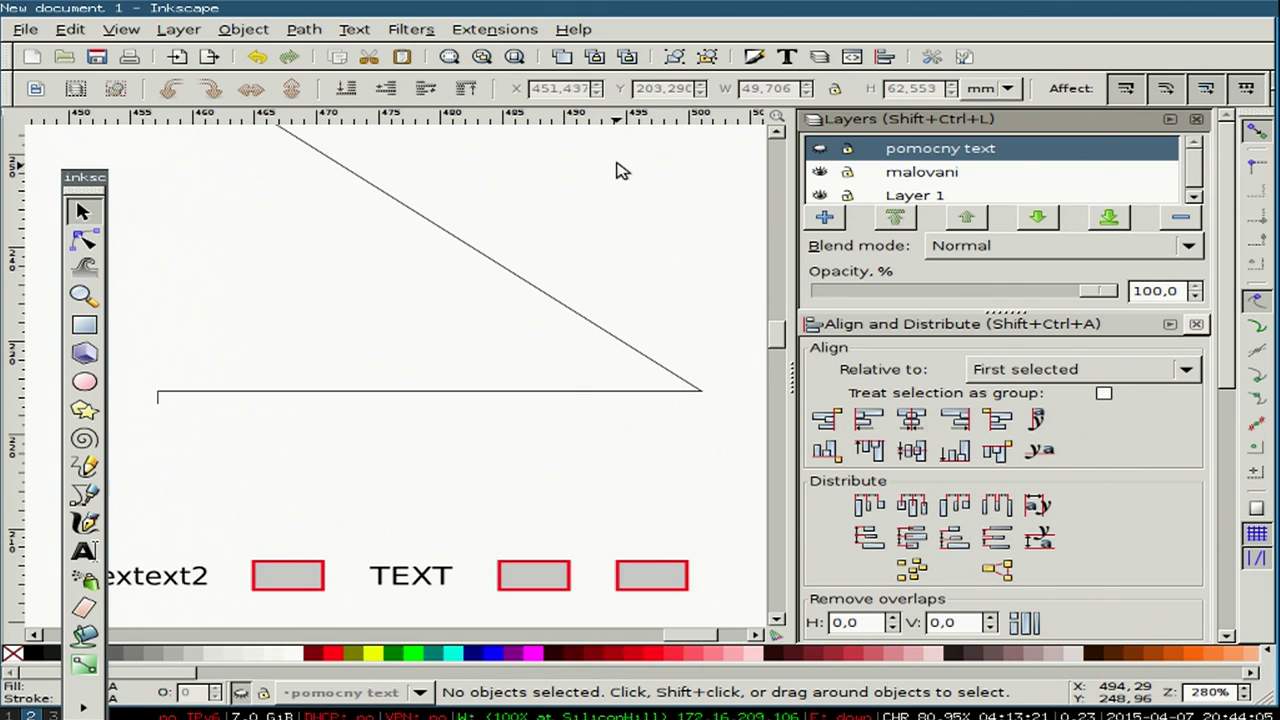
ctrl+scroll(620, 175, down, 5)
ctrl+scroll(445, 418, down, 2)
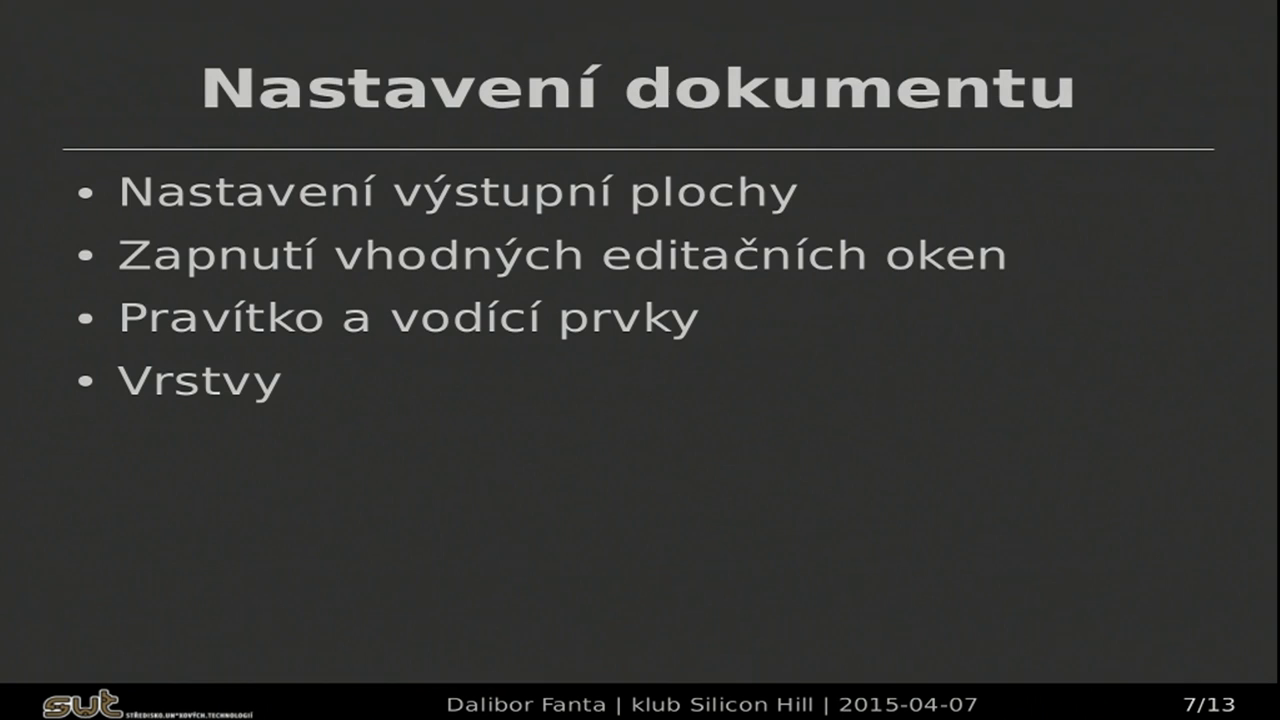
Advance the presentation to slide 8, 'Praktická ukázka č. 1'
key(Right)
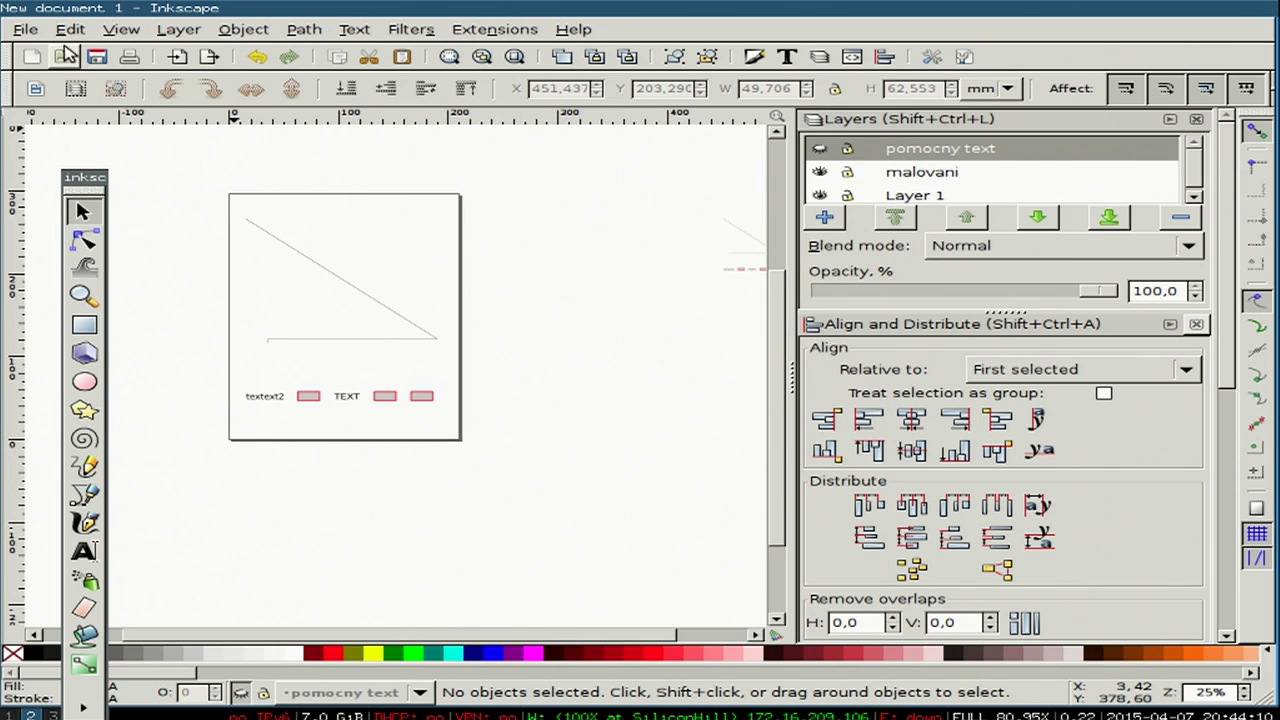
click(38, 27)
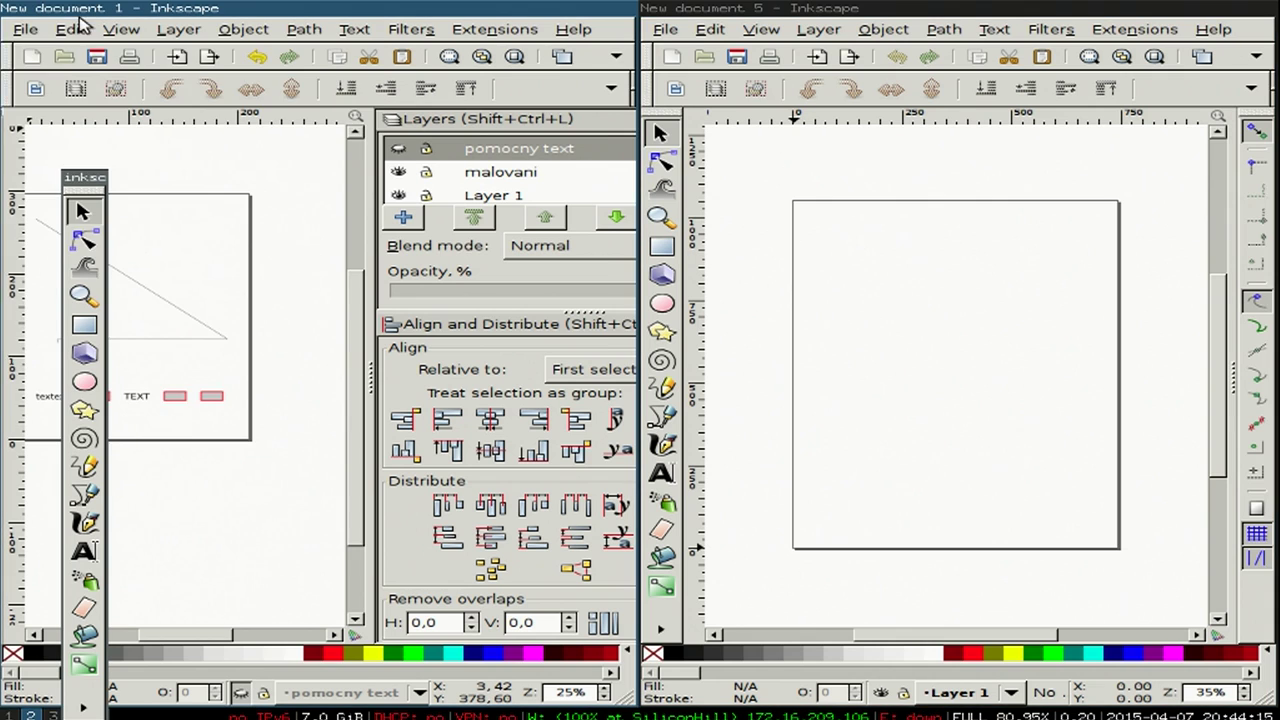
Close the original drawing without saving, keeping the blank document open
click(25, 29)
click(141, 414)
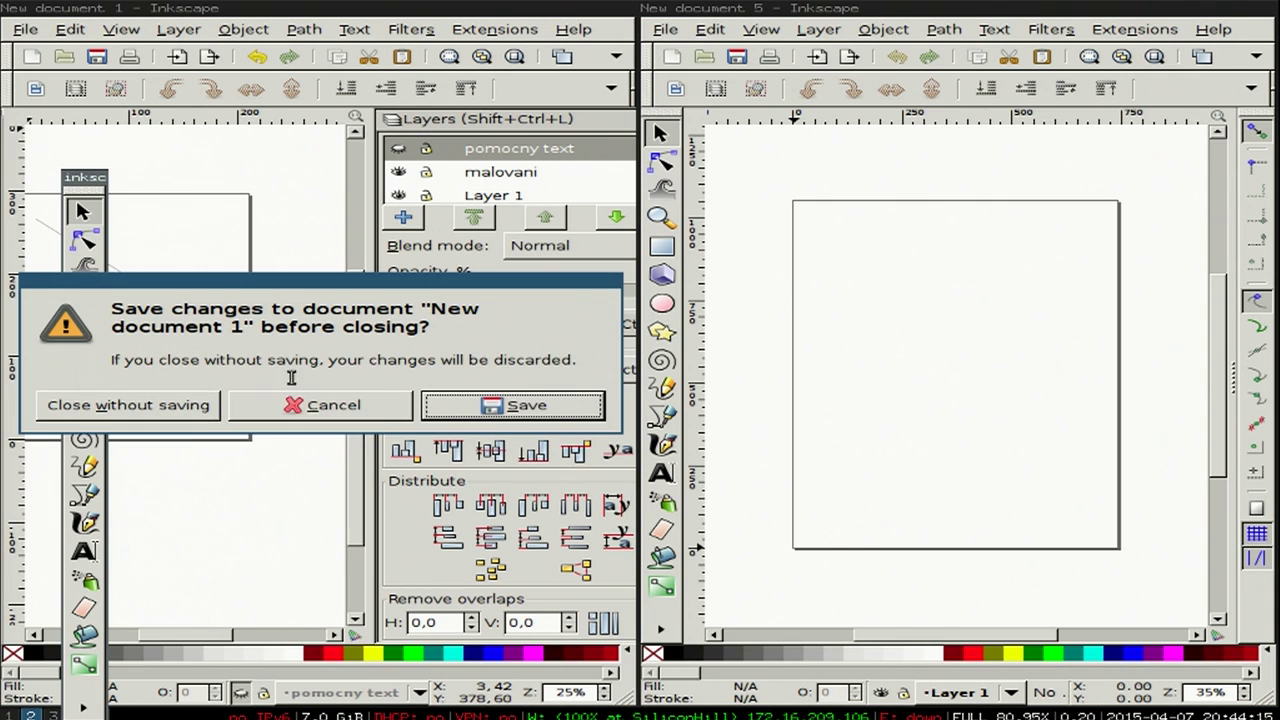
click(155, 405)
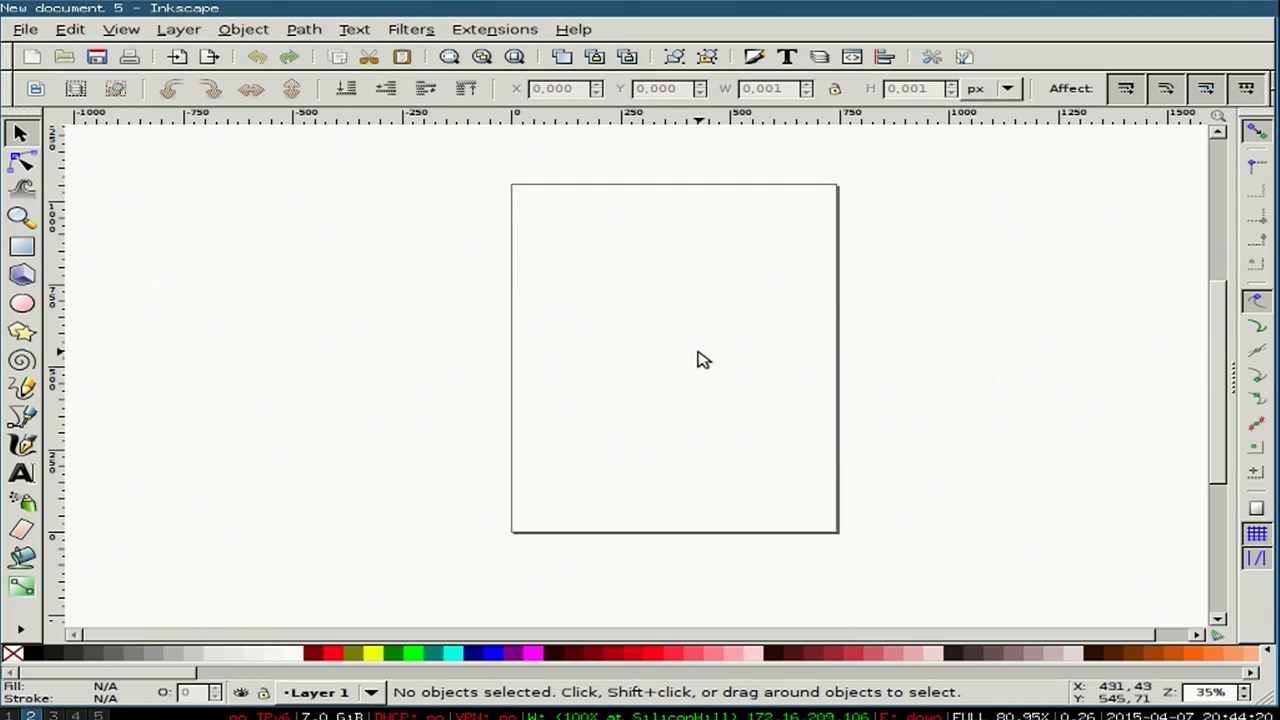
scroll(700, 357, up, 1)
scroll(605, 390, down, 1)
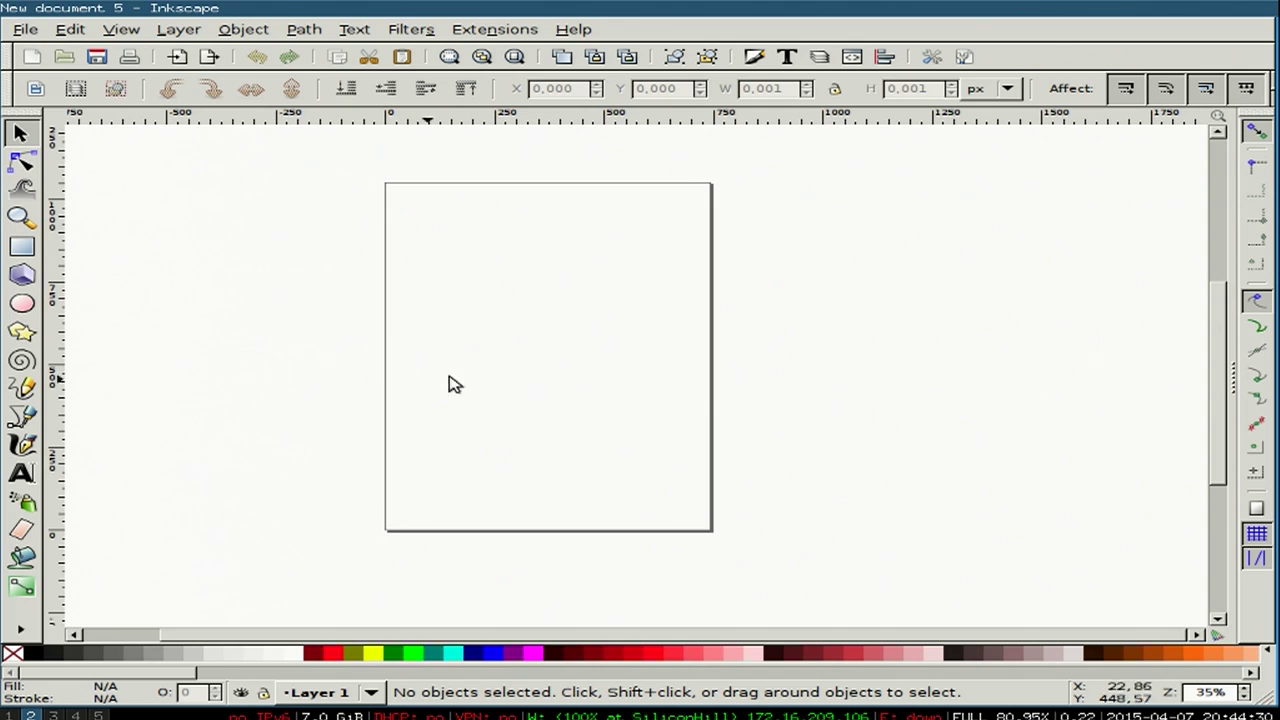
Add a 'BLOK' text object near the page's top-left and zoom in on it
click(22, 473)
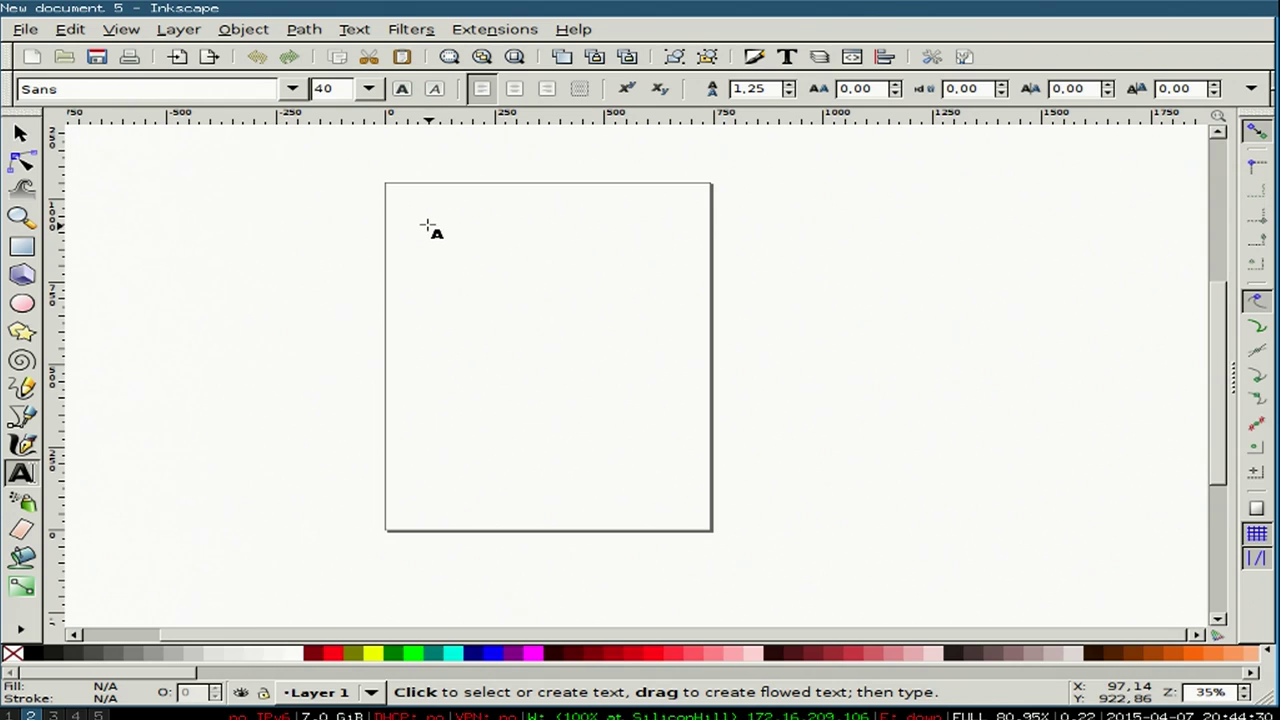
click(427, 226)
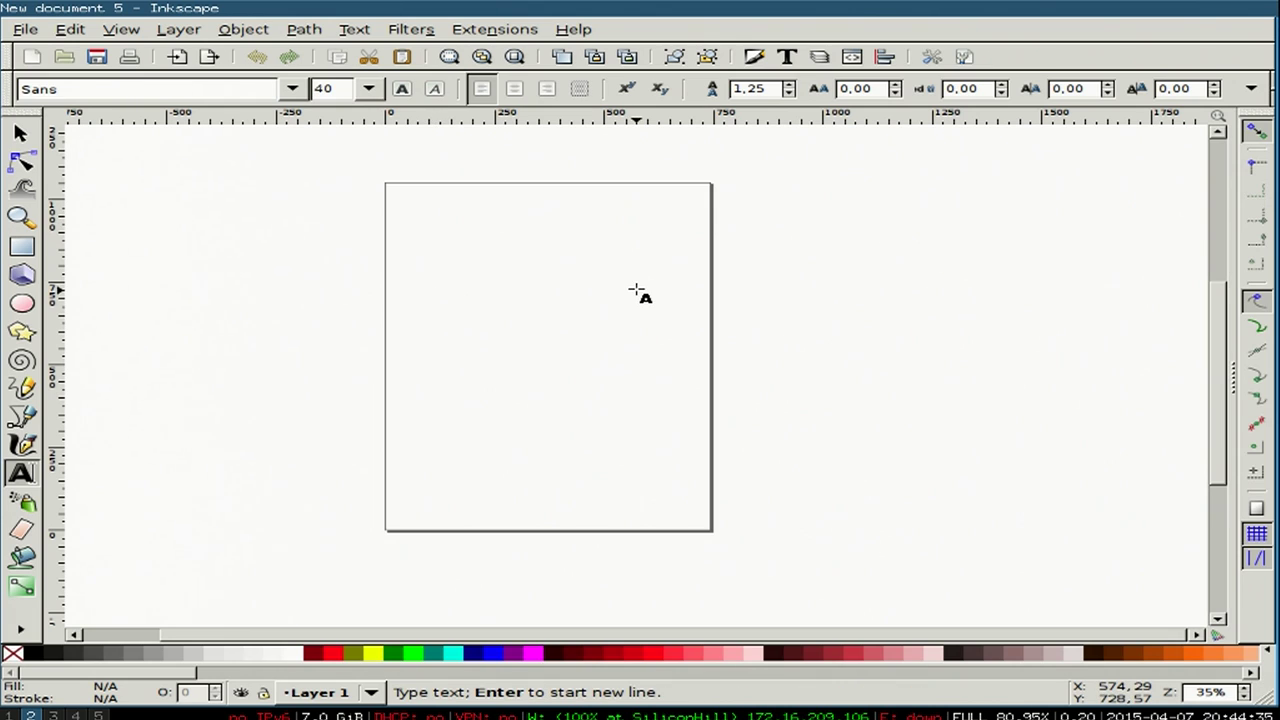
text(BLOK)
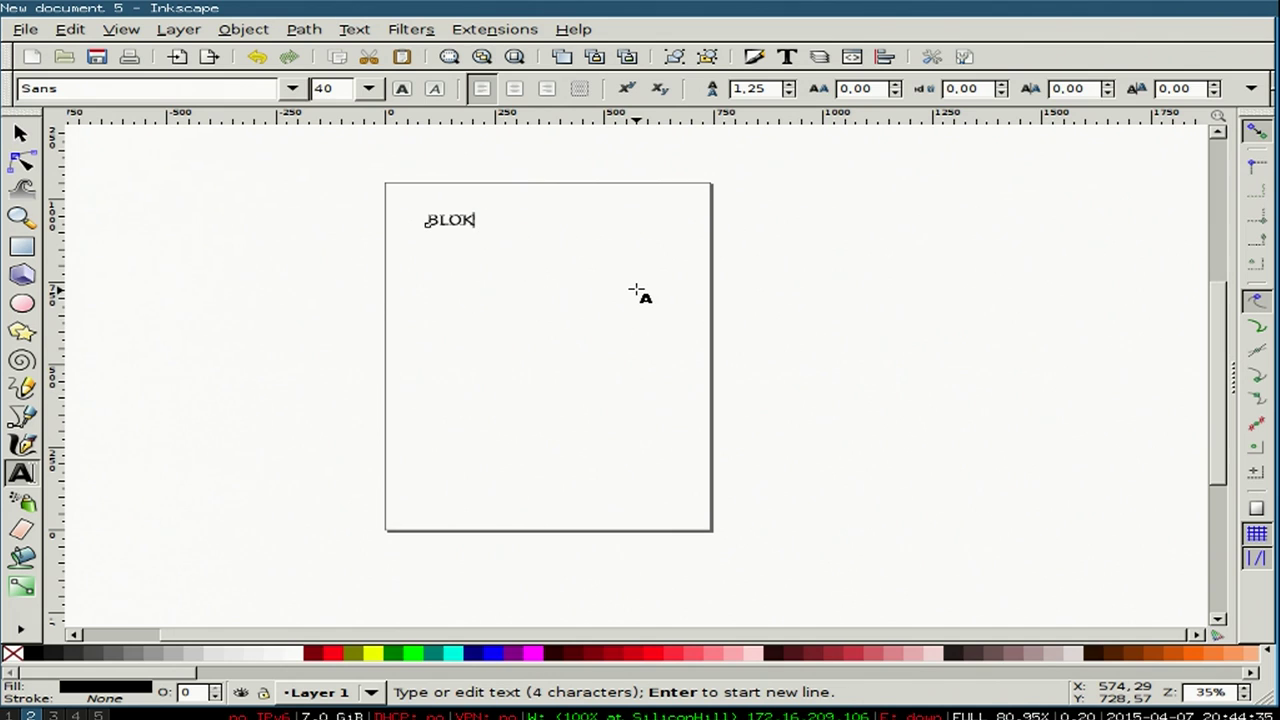
key(F1)
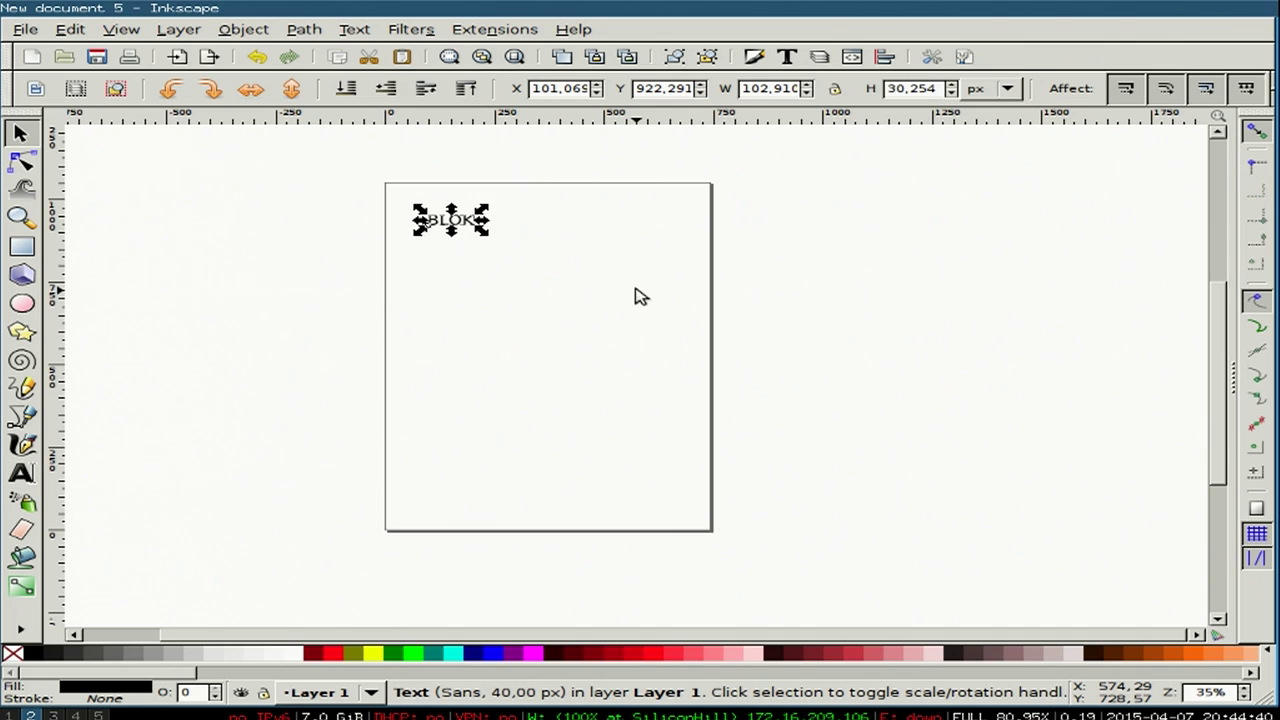
key(plus)
key(plus)
drag(467, 246, 495, 310)
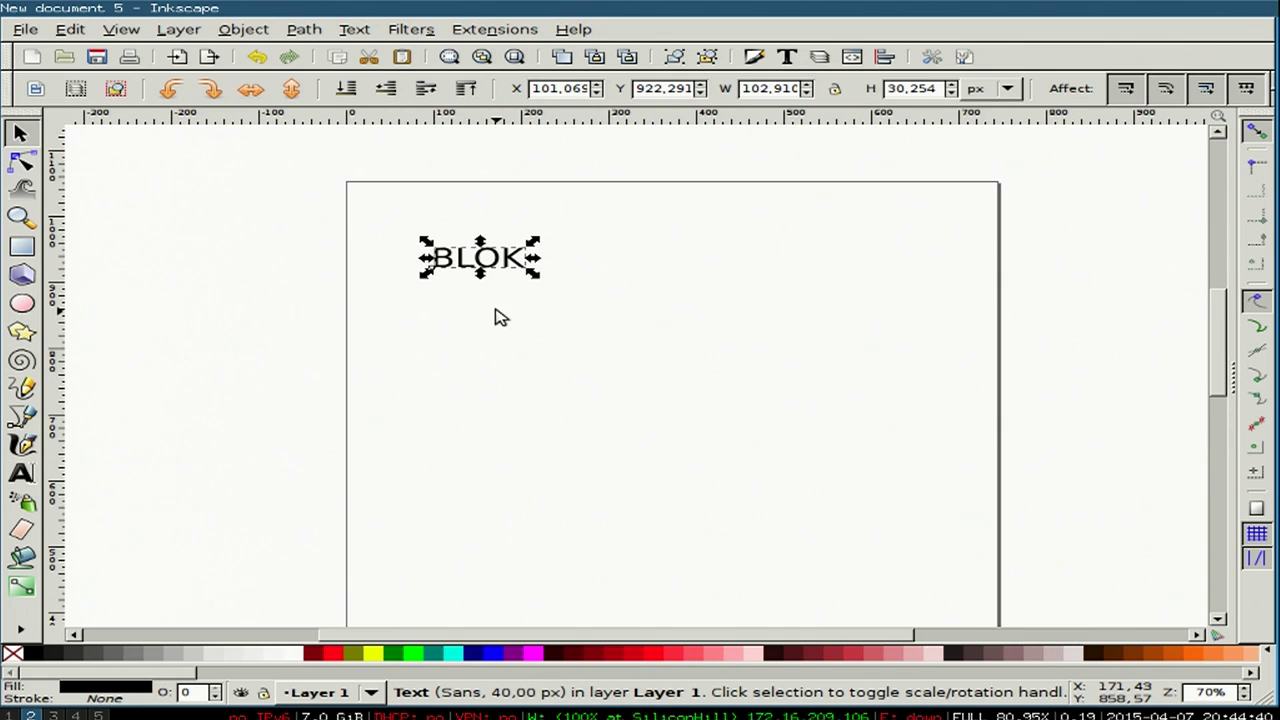
key(alt)
Duplicate BLOK to its right on the same line and change the copy to 'X'
click(505, 310)
scroll(500, 300, up, 1)
scroll(600, 350, up, 2)
scroll(650, 377, down, 2)
scroll(580, 366, up, 2)
scroll(646, 371, up, 2)
scroll(680, 307, up, 2)
scroll(565, 300, down, 2)
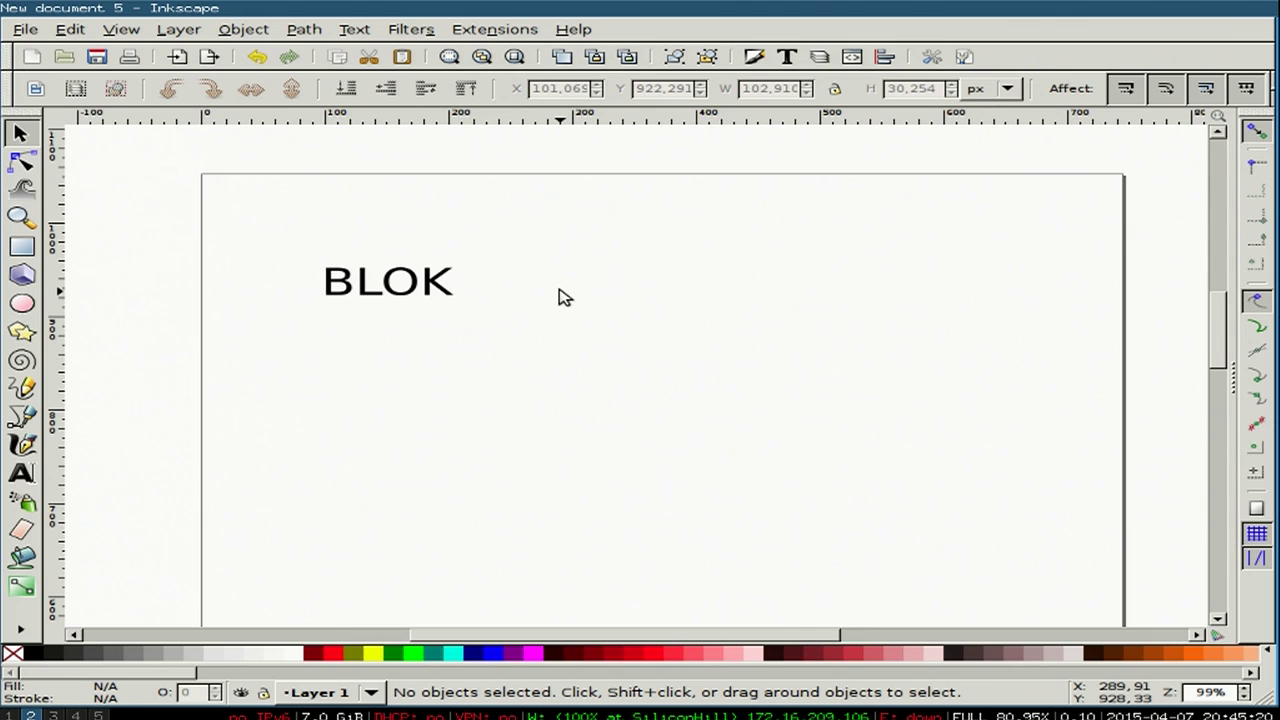
scroll(603, 323, left, 1)
click(478, 300)
key(ctrl+d)
drag(471, 294, 648, 296)
key(Escape)
click(643, 283)
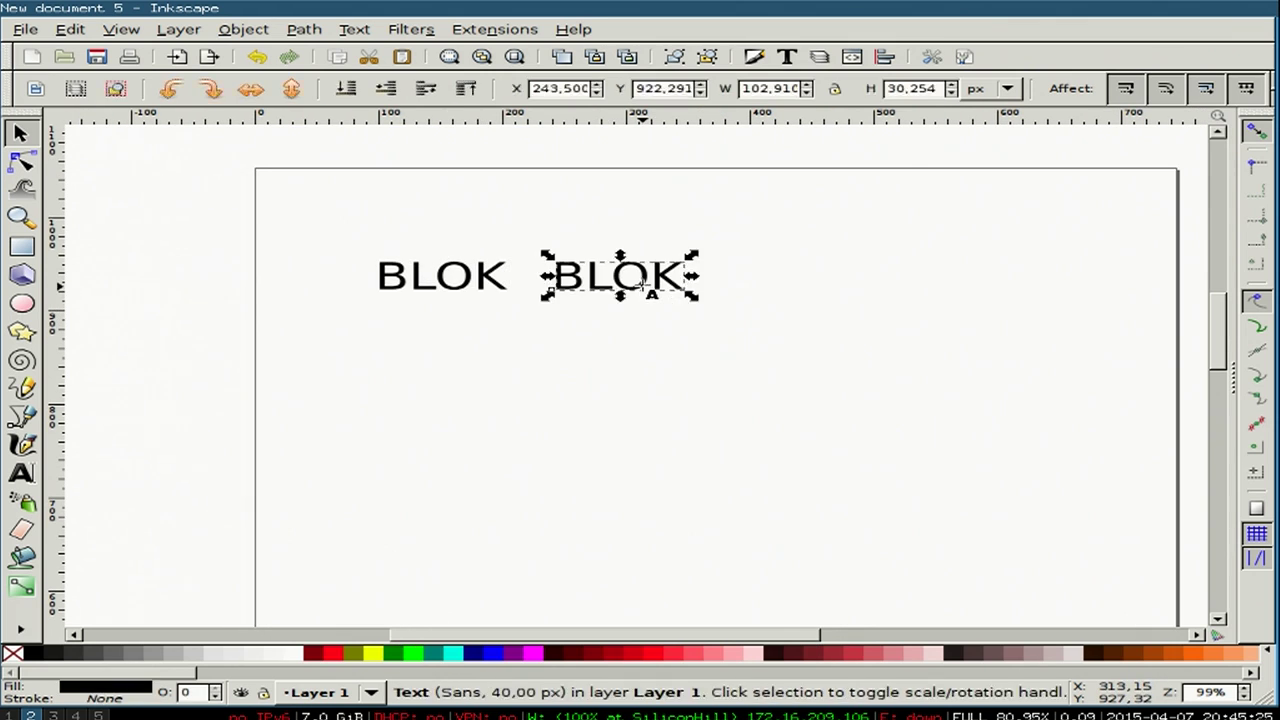
double_click(643, 283)
key(ctrl+a)
text(x)
key(BackSpace)
text(X)
key(F1)
key(Escape)
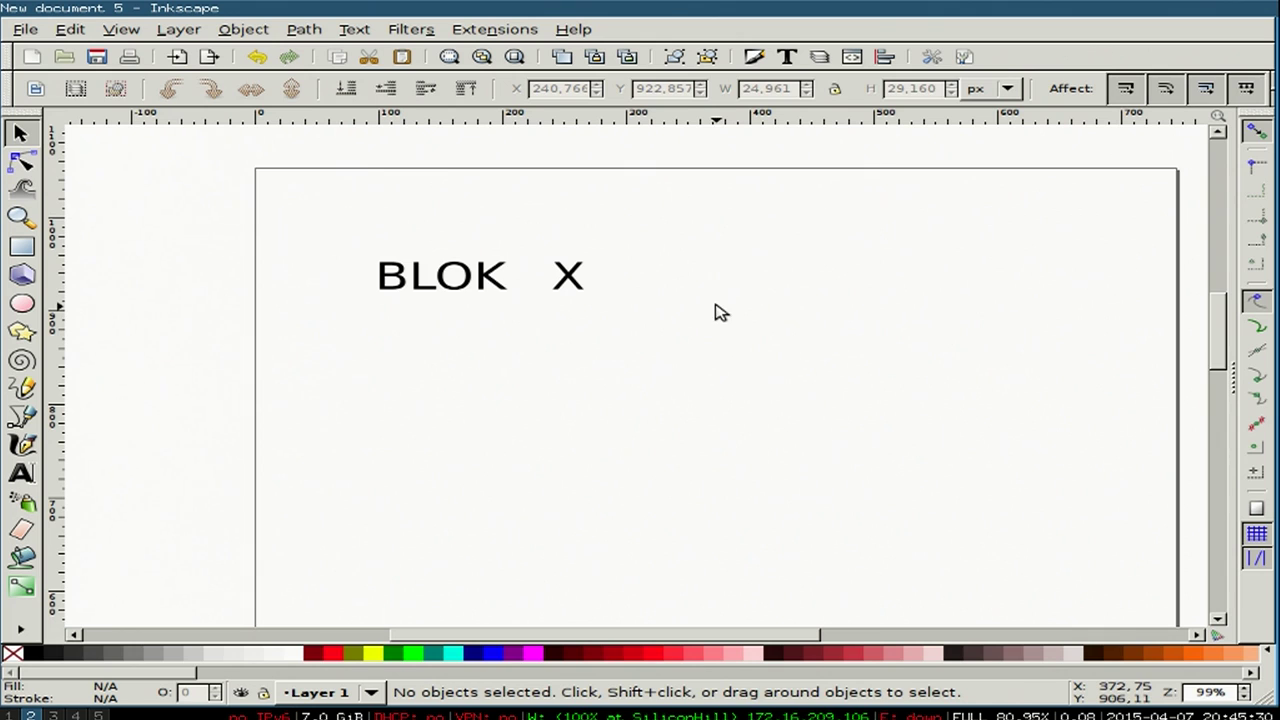
click(472, 285)
key(ctrl+d)
drag(474, 287, 468, 343)
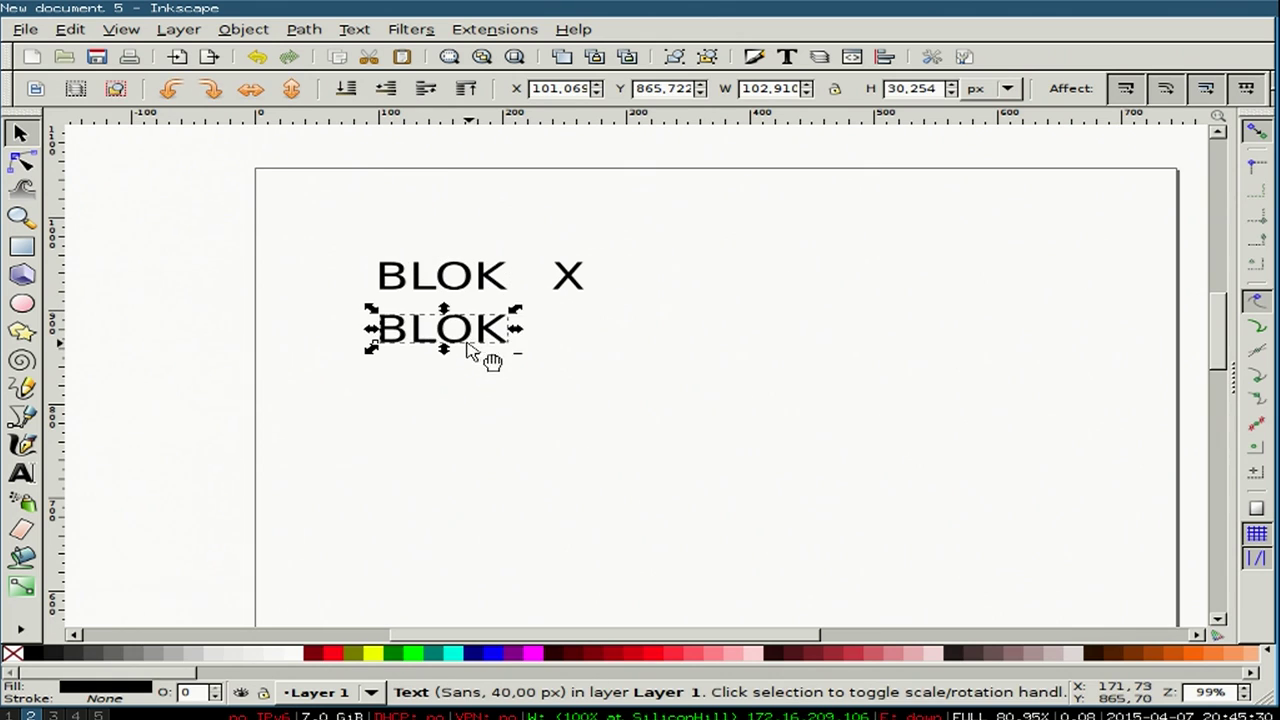
double_click(467, 345)
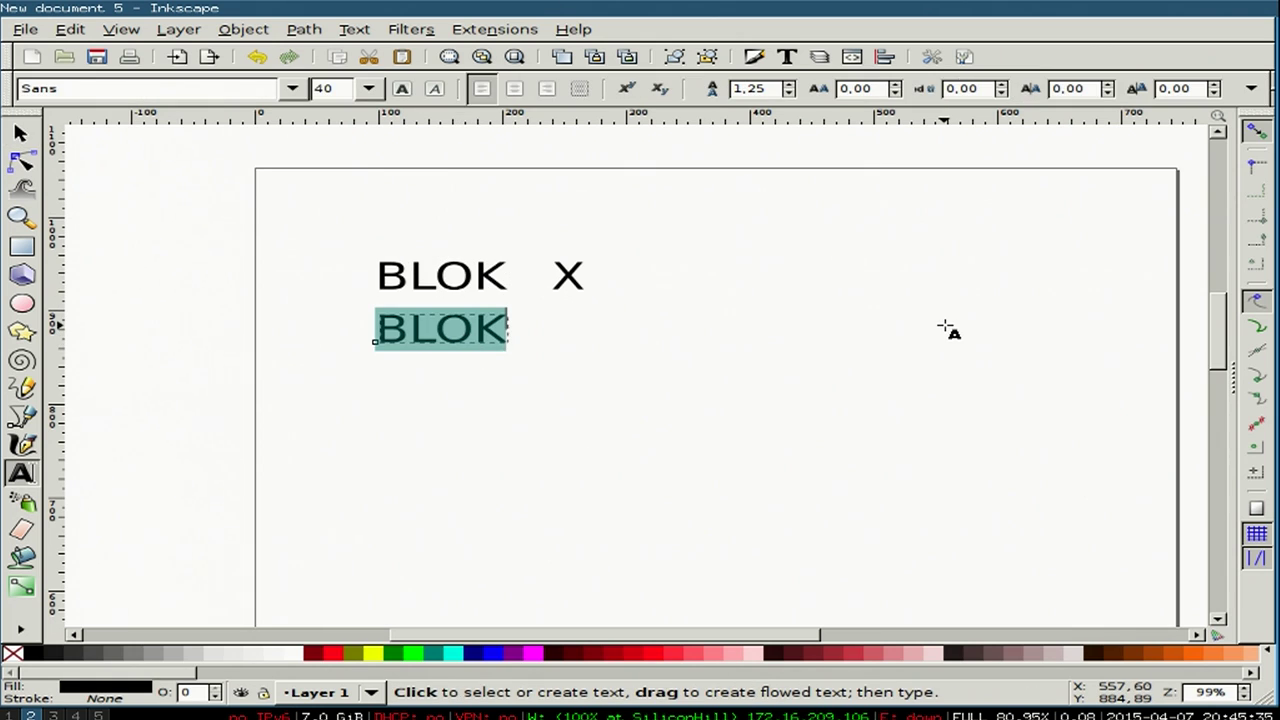
text(http)
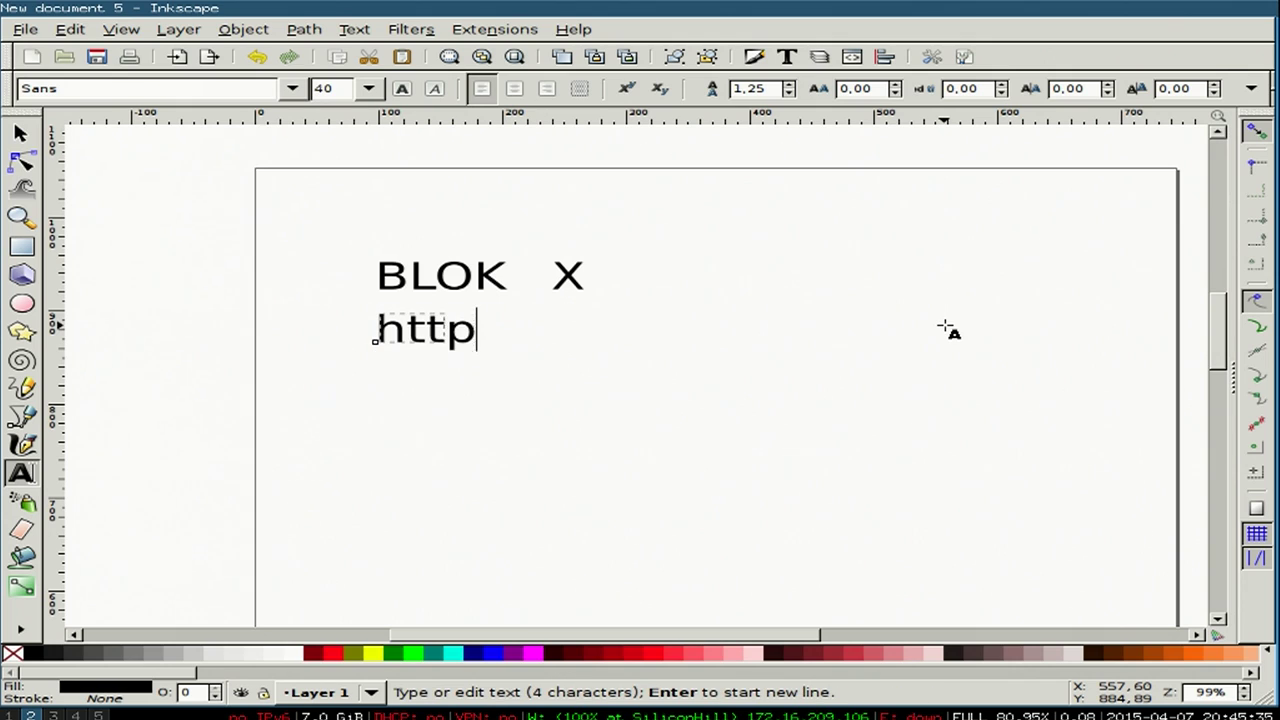
text(://)
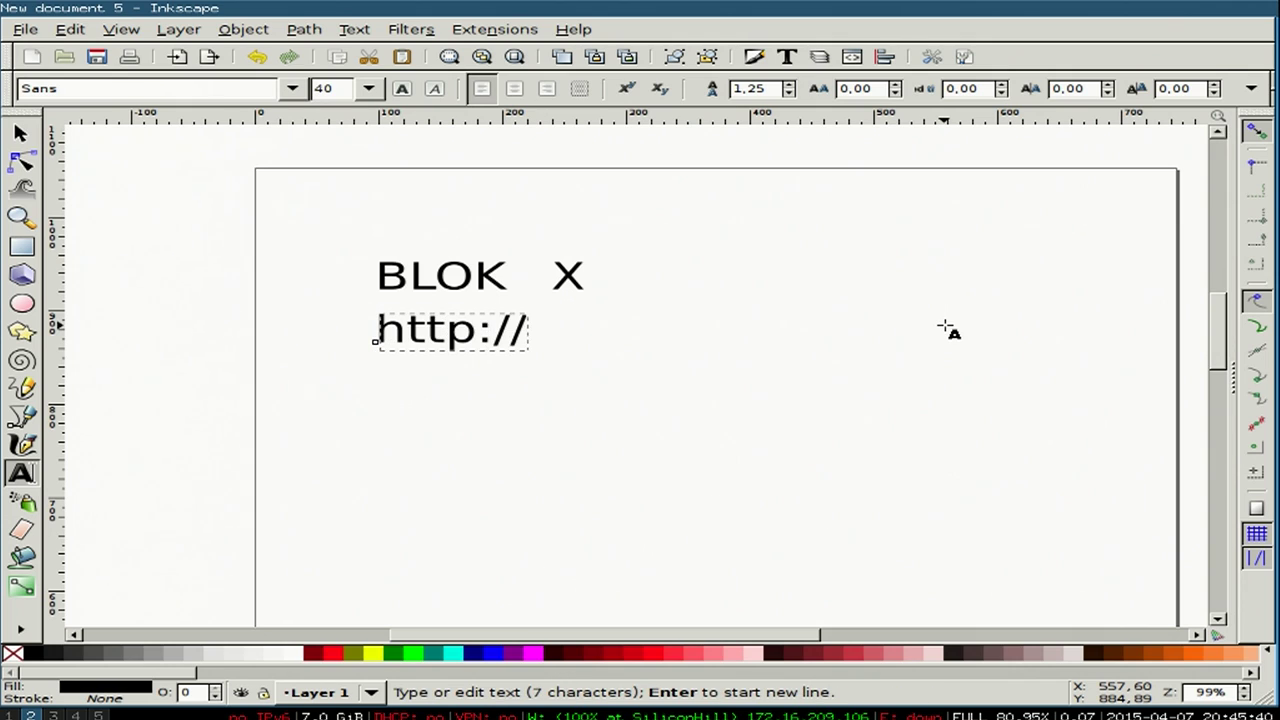
text(desitka)
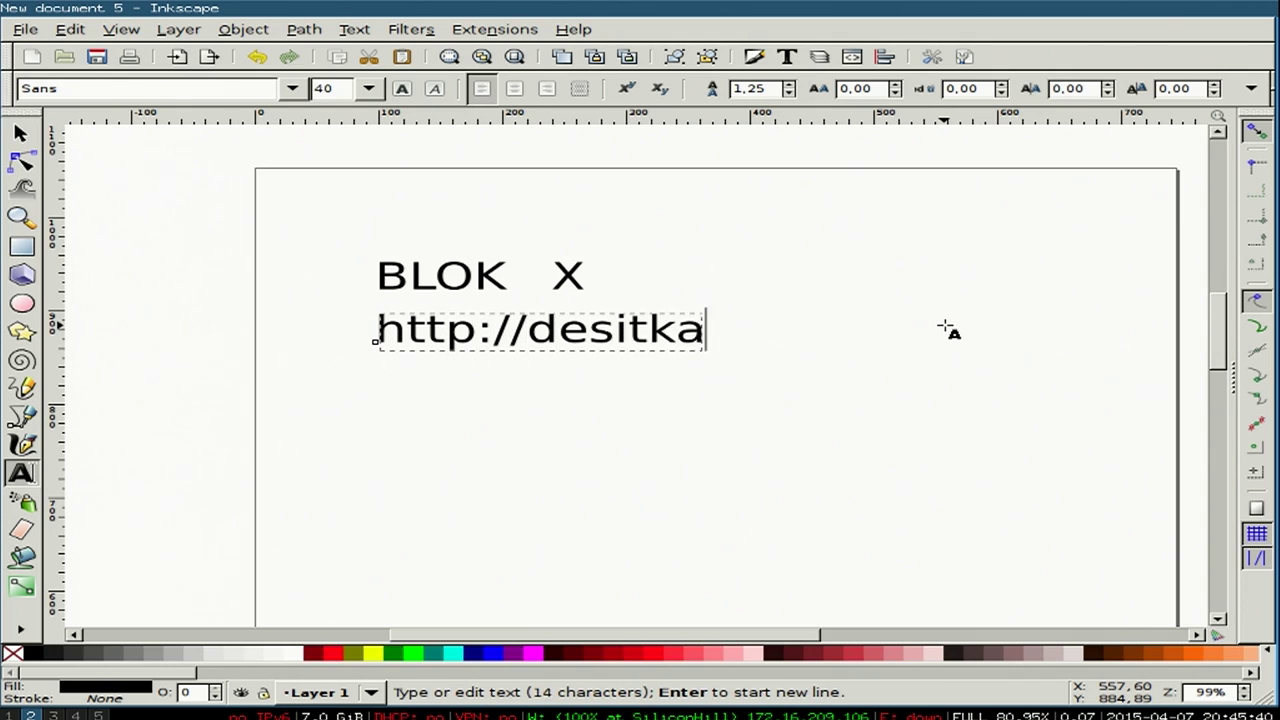
text(.sh.cvut.cz)
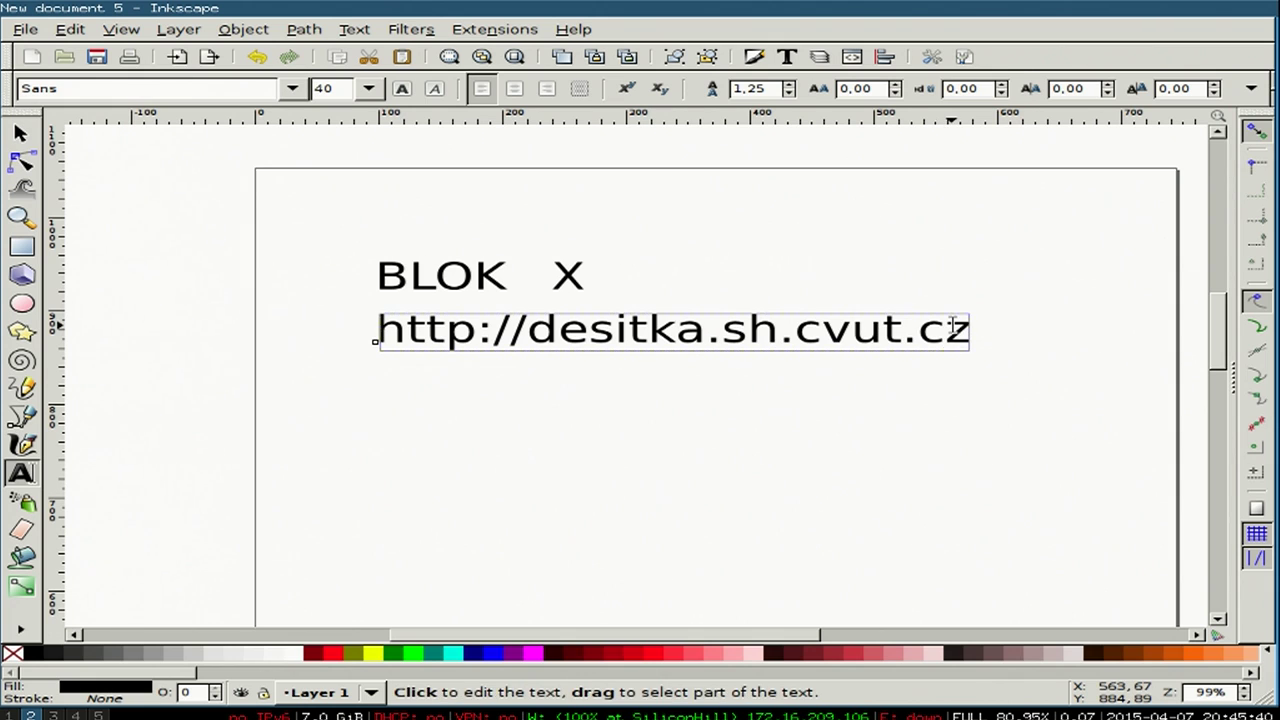
key(F1)
drag(880, 340, 674, 352)
click(671, 437)
Shift the text lines right near the page top and select all three text objects
ctrl+scroll(674, 426, down, 2)
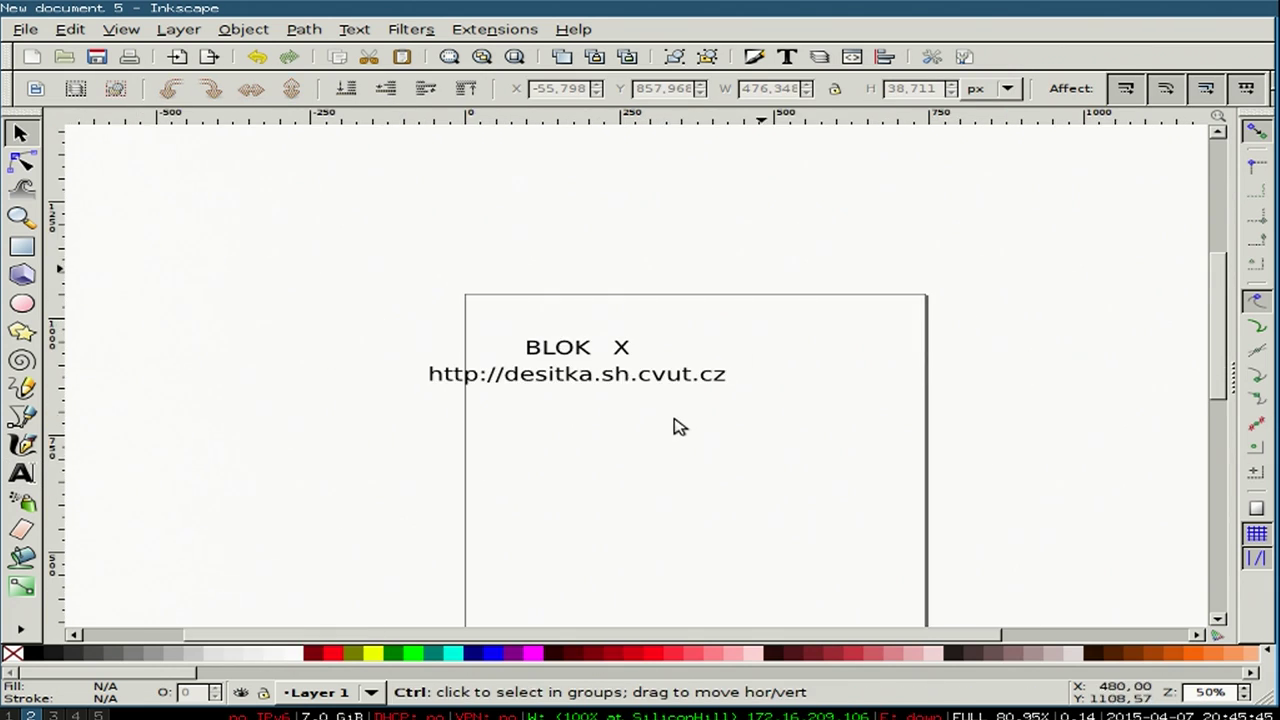
scroll(615, 338, down, 2)
drag(337, 206, 771, 371)
drag(706, 329, 743, 331)
click(729, 380)
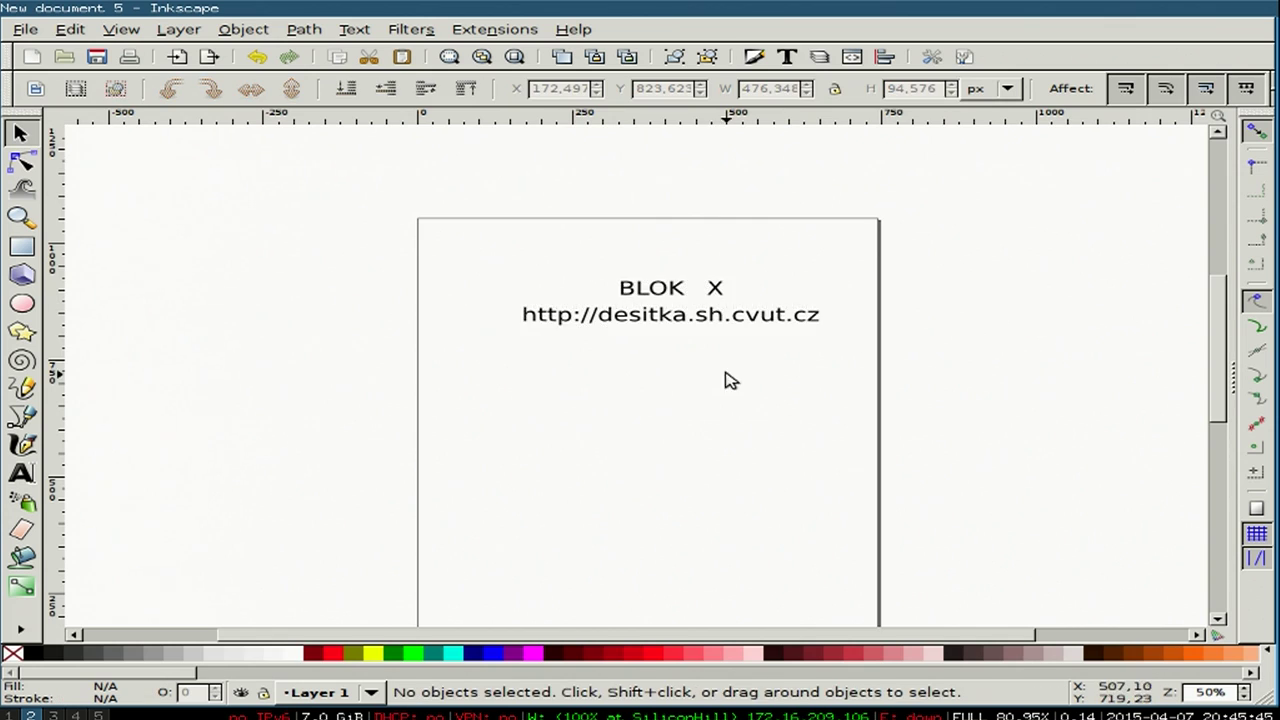
ctrl+scroll(635, 358, up, 1)
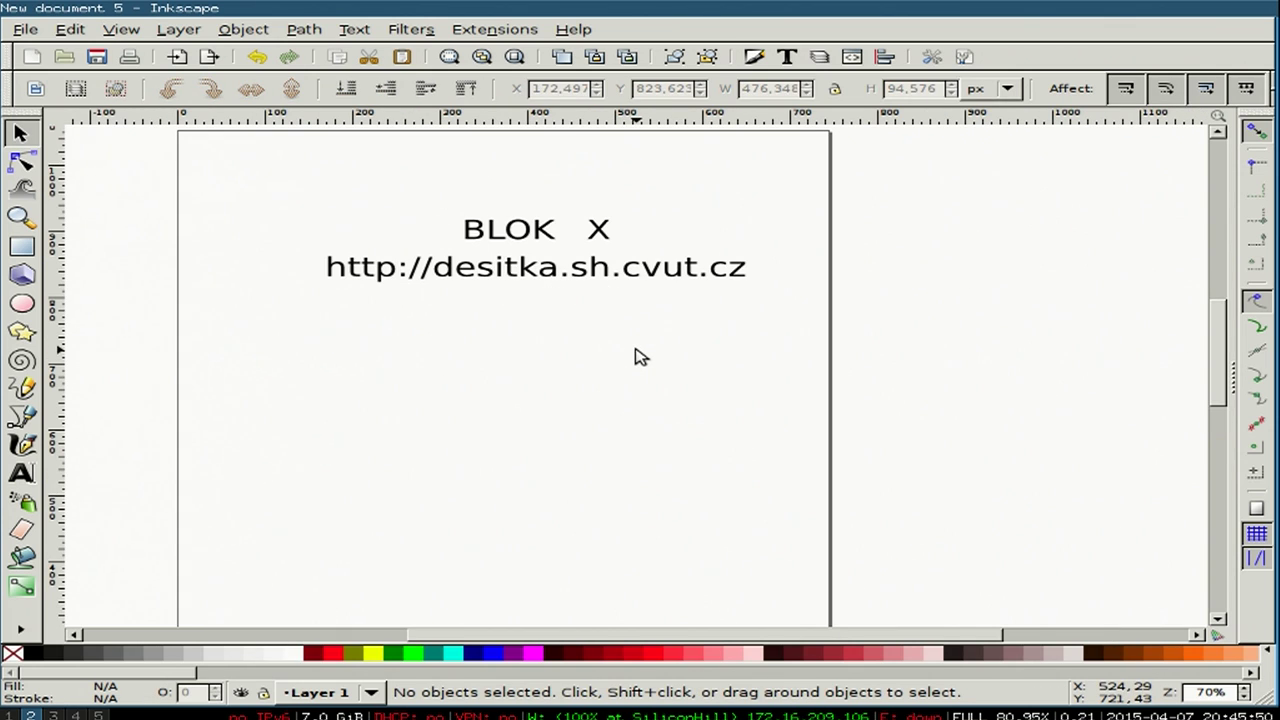
drag(681, 330, 612, 409)
drag(747, 396, 240, 246)
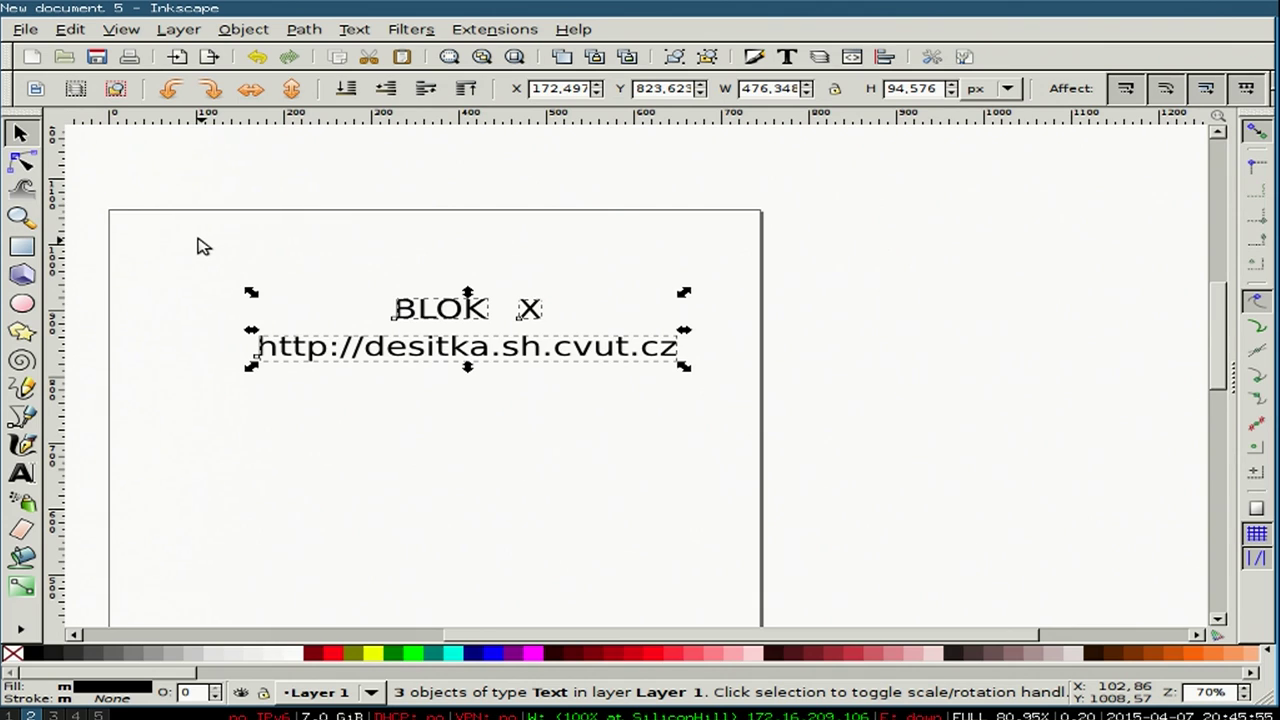
Open the Text and Font dialog, then reposition and enlarge its window
click(352, 29)
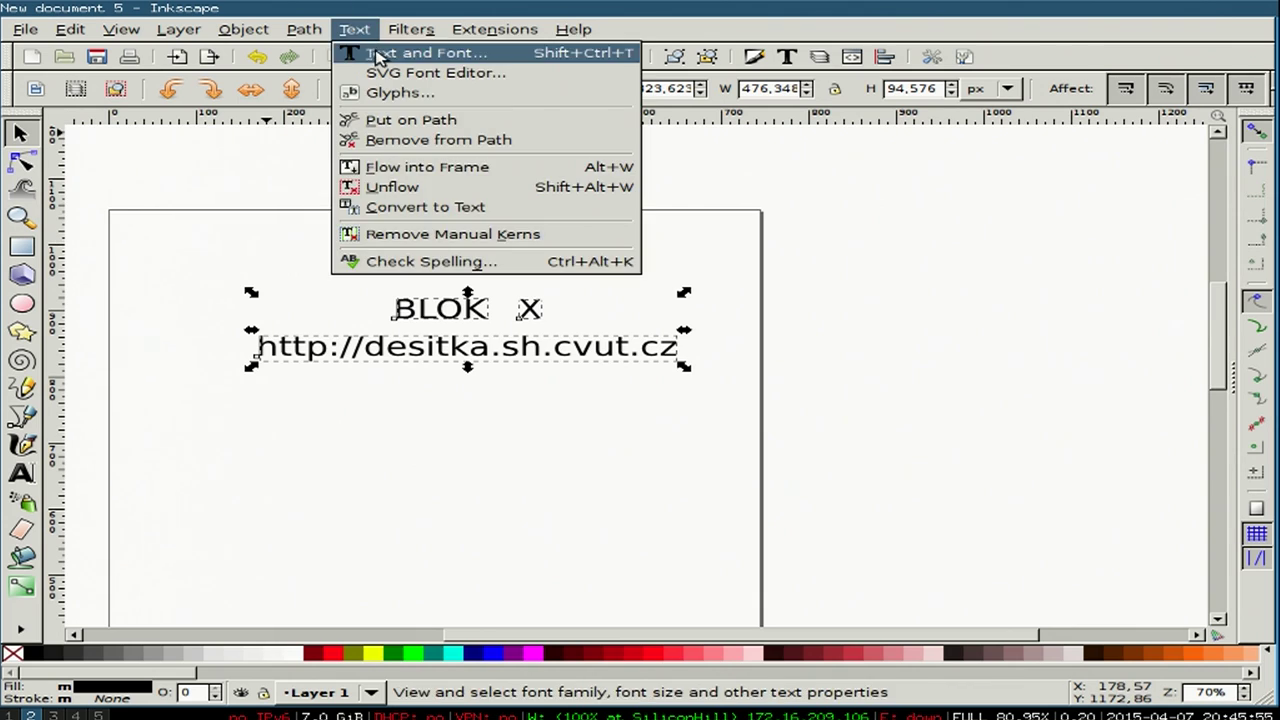
click(375, 52)
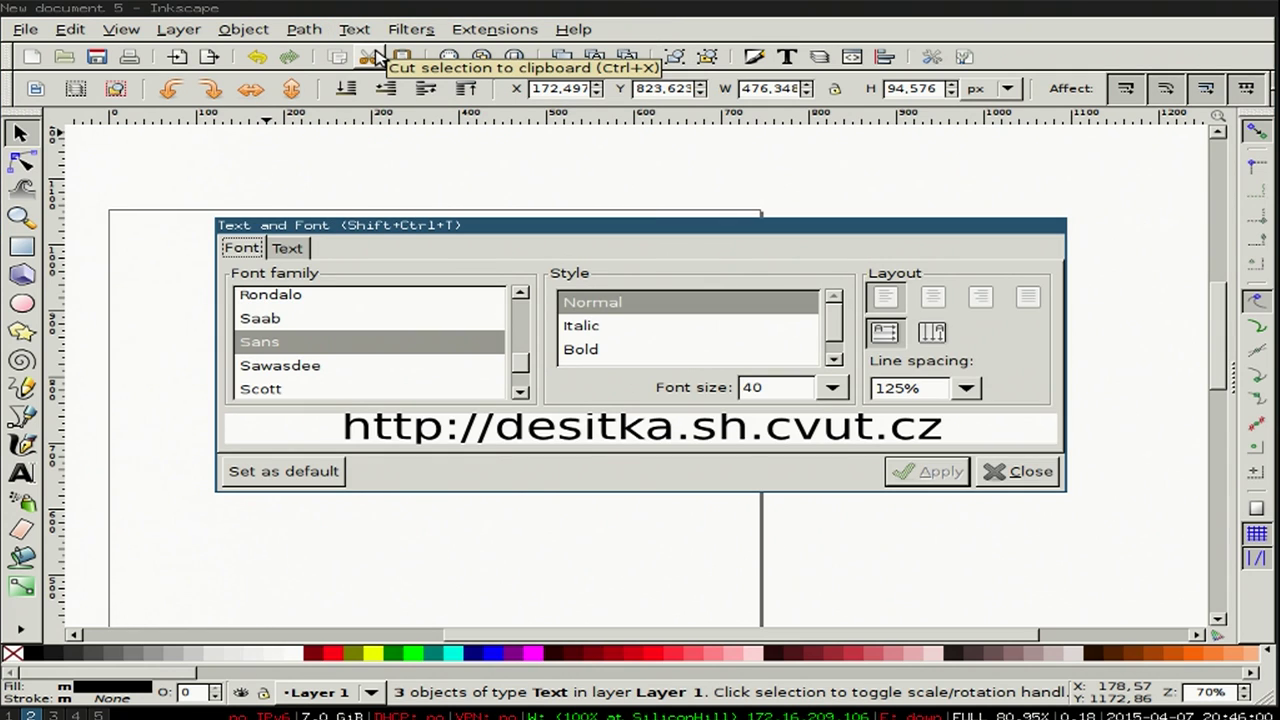
drag(466, 222, 440, 185)
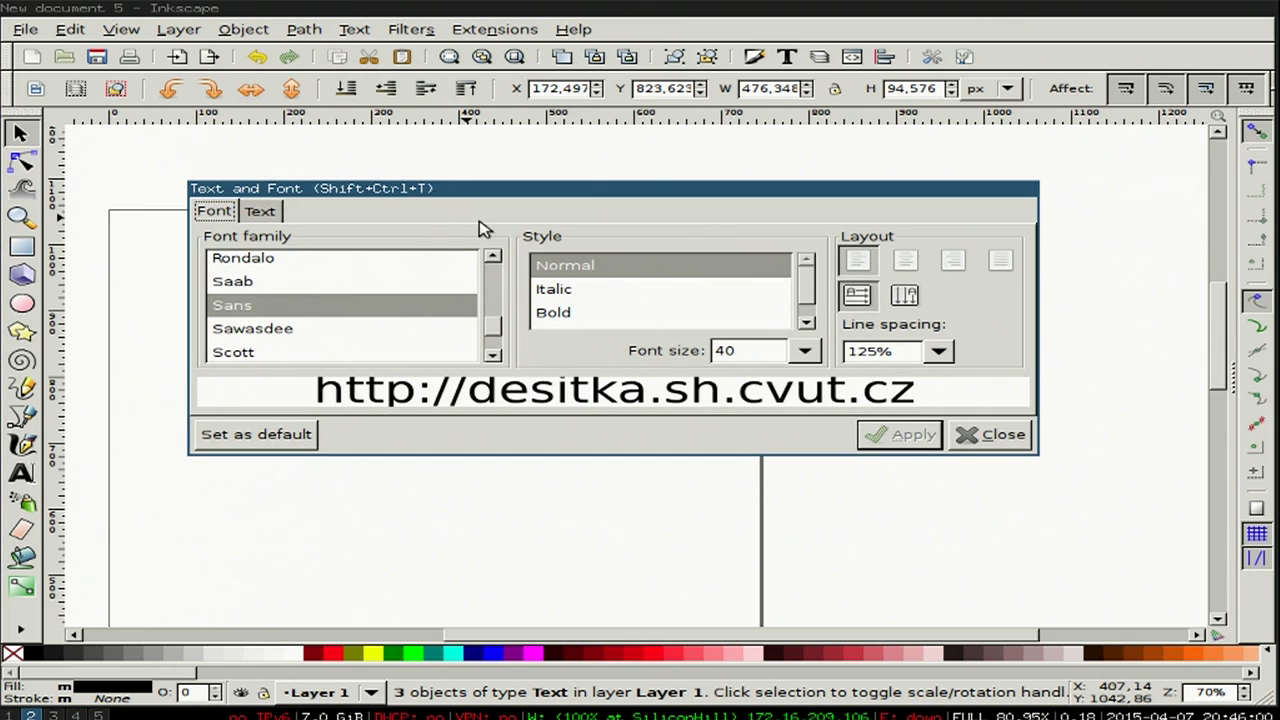
drag(1036, 454, 1096, 570)
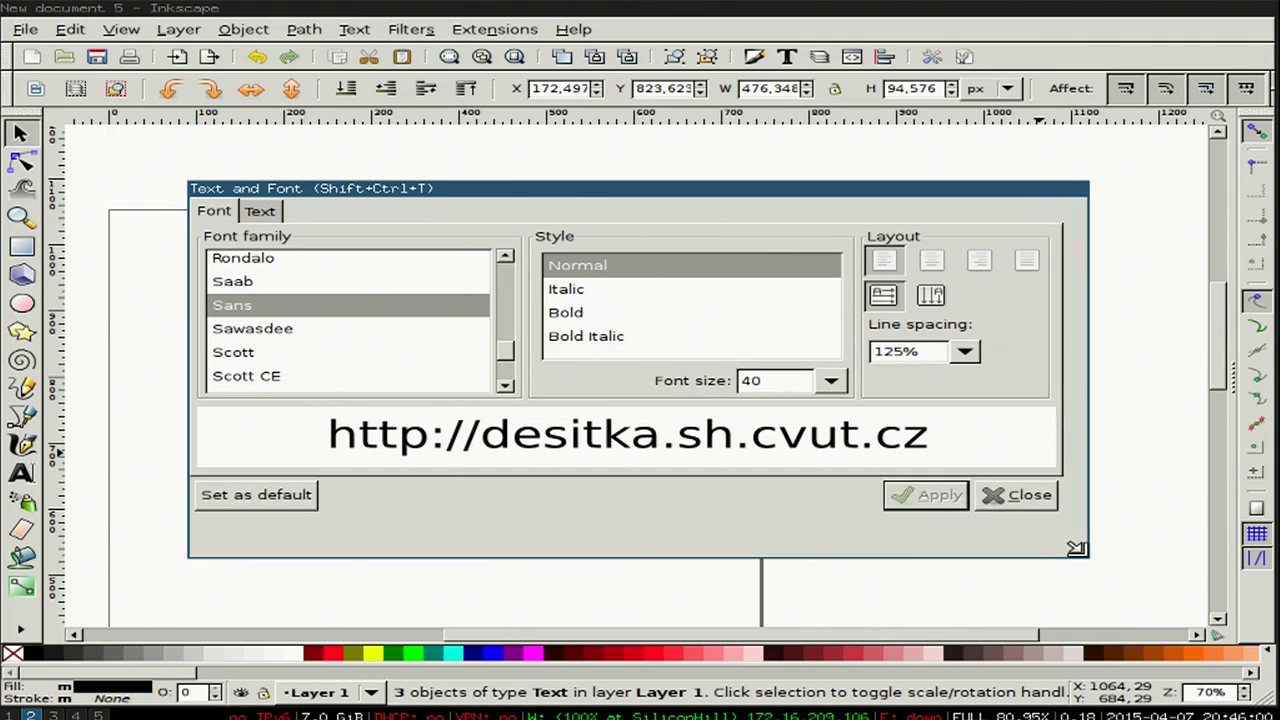
drag(641, 194, 610, 165)
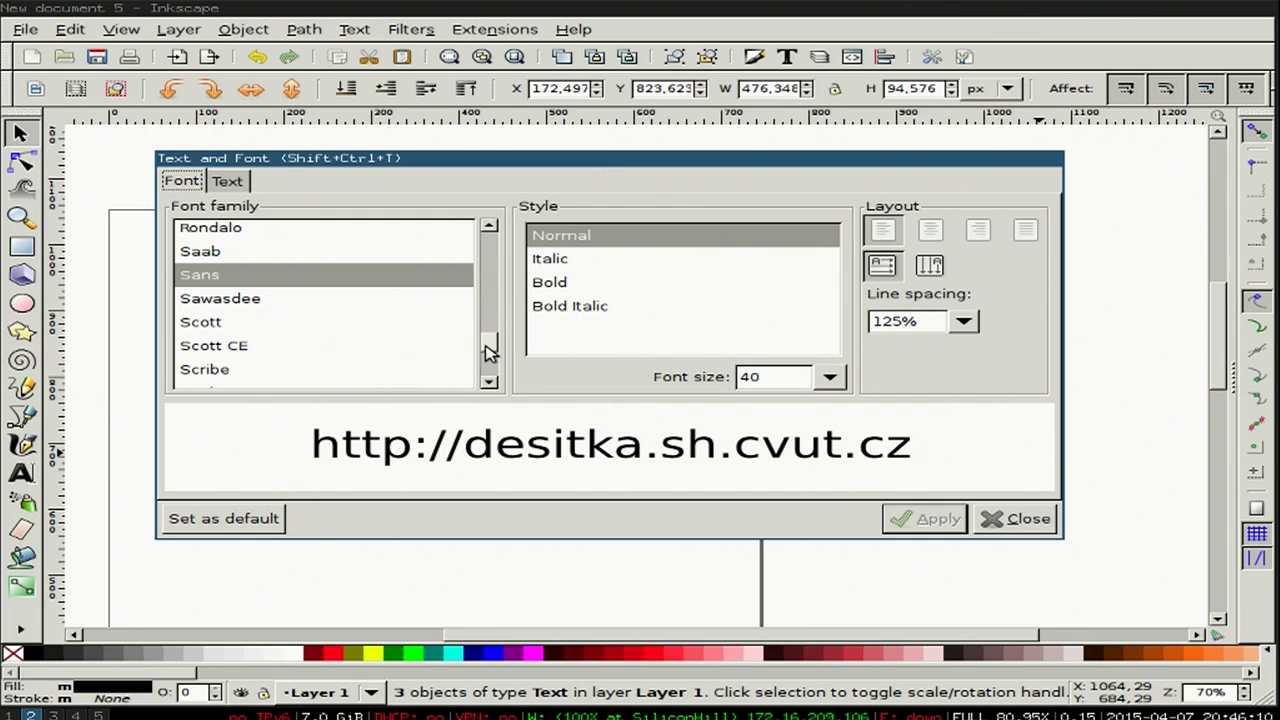
Preview fonts from ProseAntique CE up to PowerLine and set the font size to 56
scroll(490, 260, up, 2)
scroll(490, 260, up, 2)
click(273, 320)
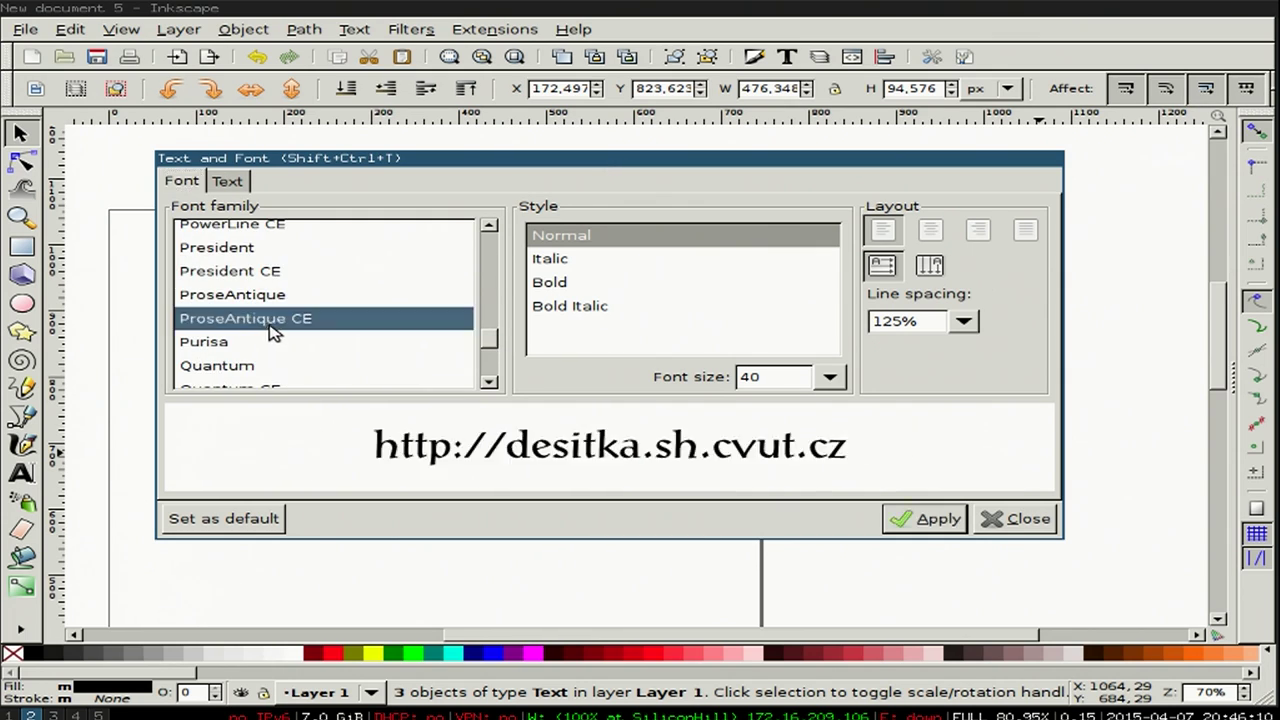
key(Up)
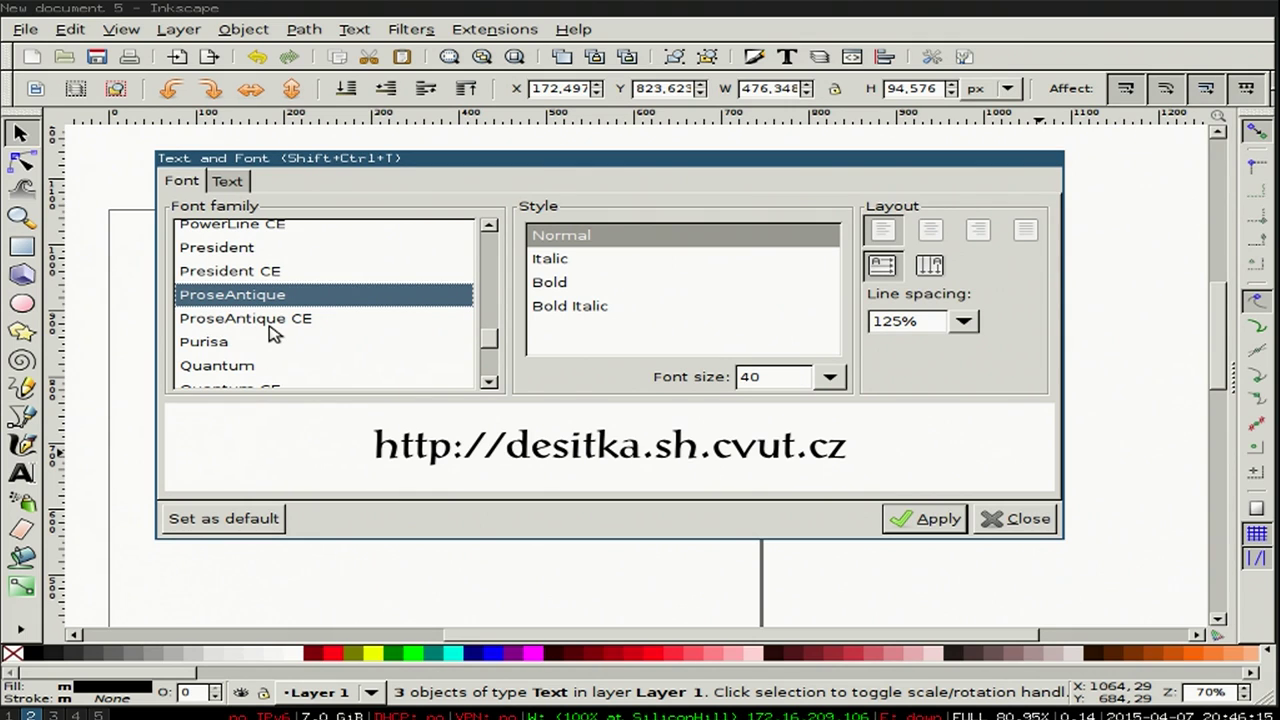
key(Up)
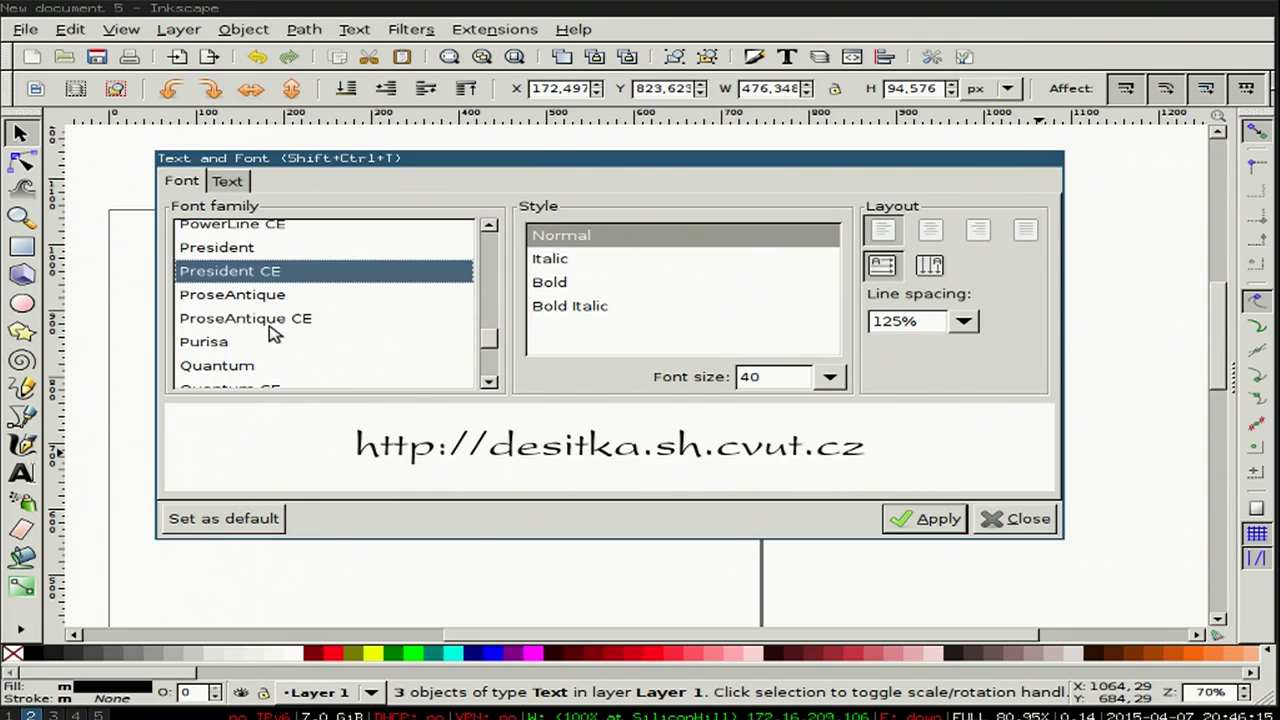
key(Up)
key(Up)
key(Up)
key(Up)
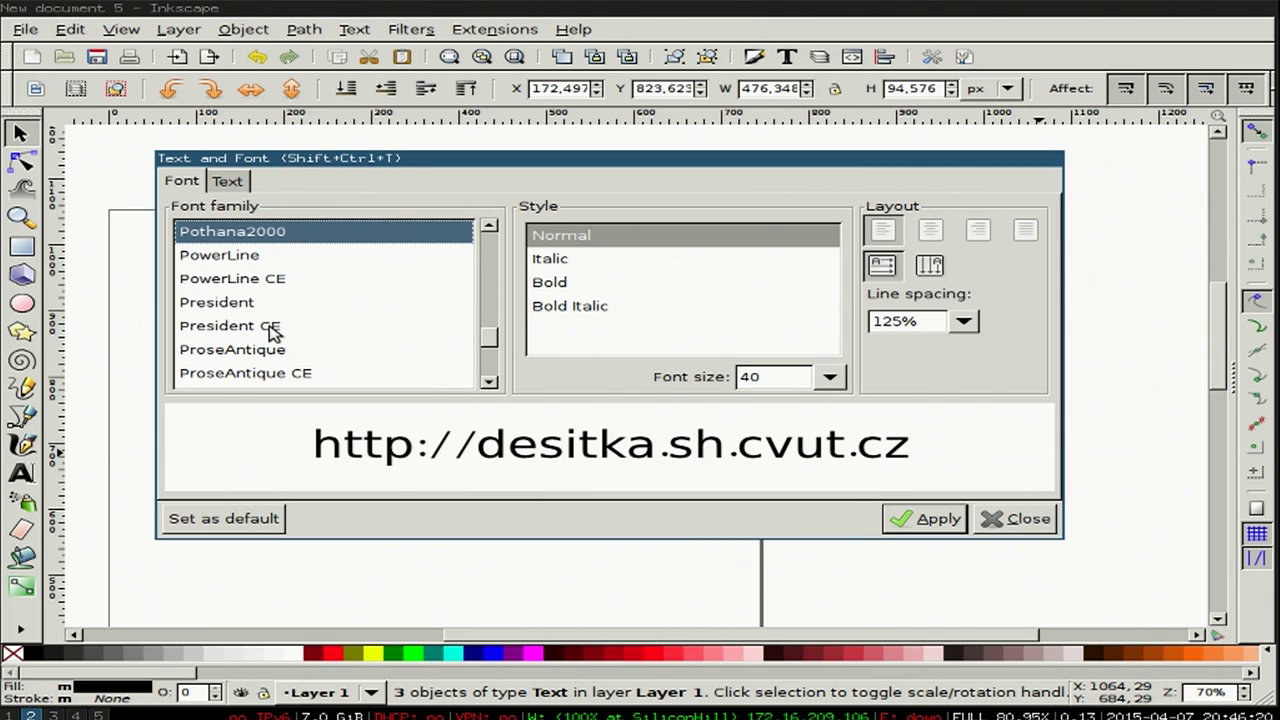
key(Up)
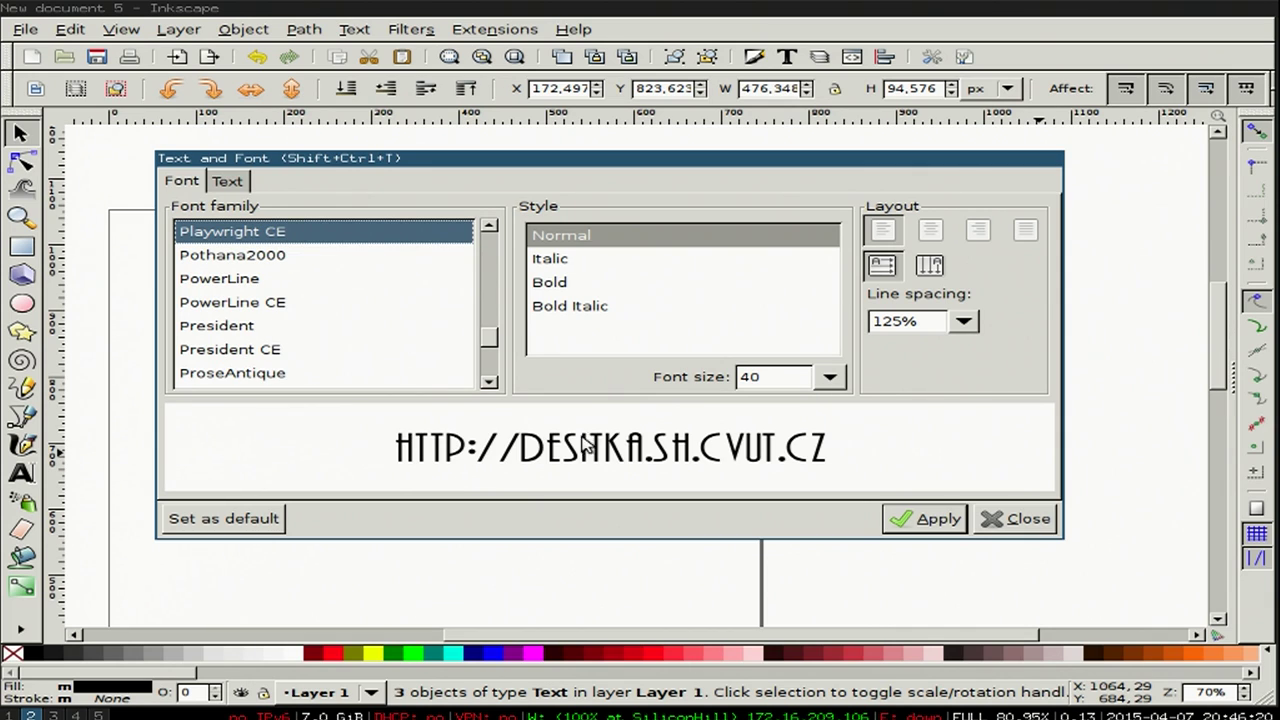
click(833, 379)
click(793, 290)
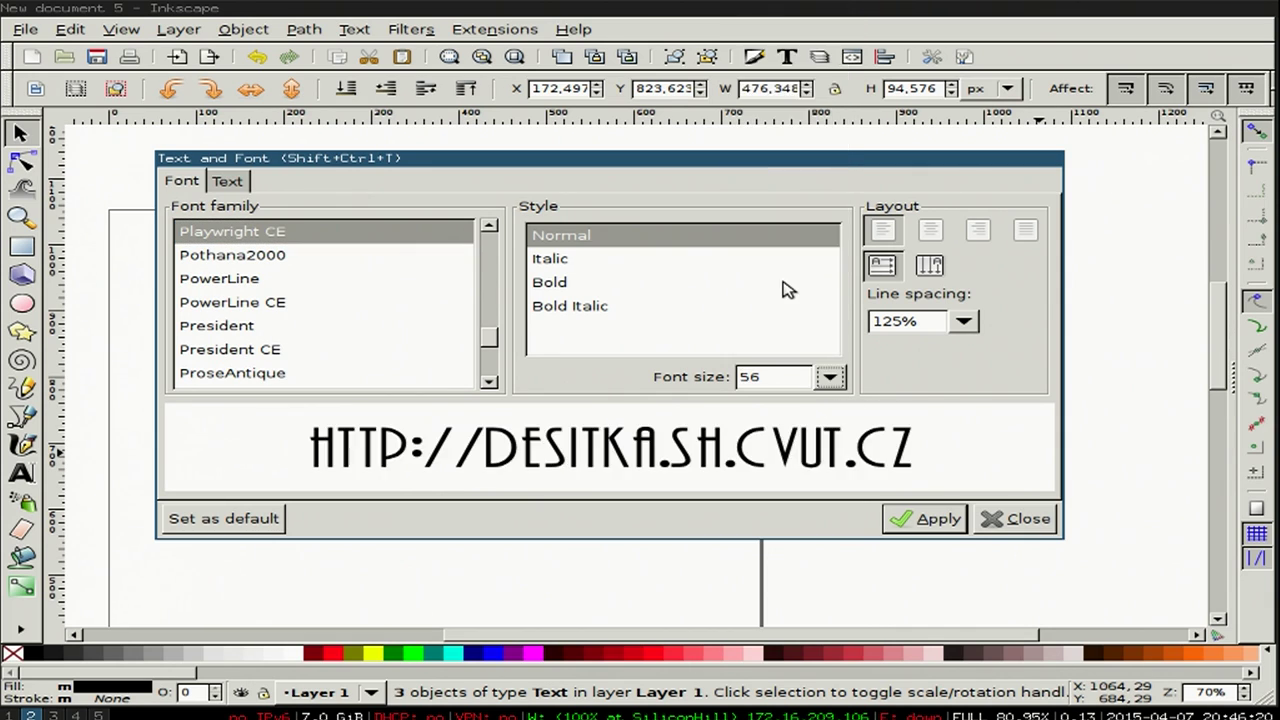
Choose the ISOCTEUR font, apply it at size 56, then select the BLOK and X texts
click(345, 234)
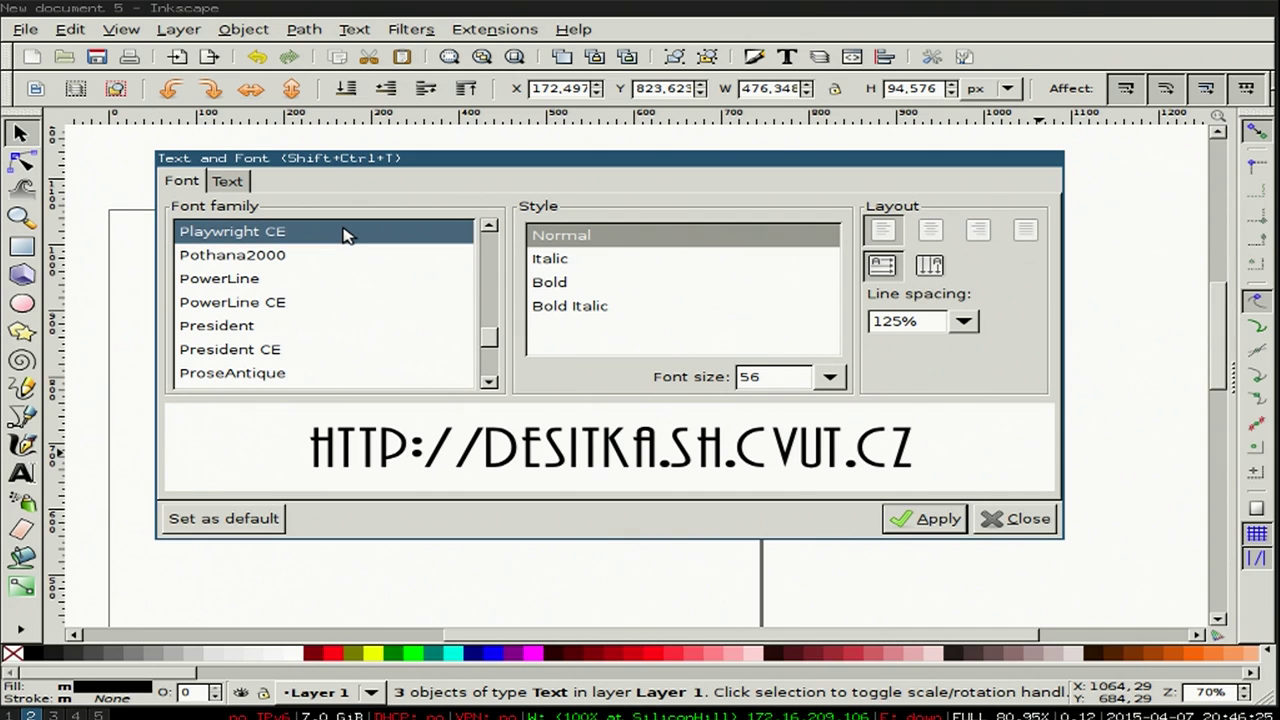
key(Up)
key(Up)
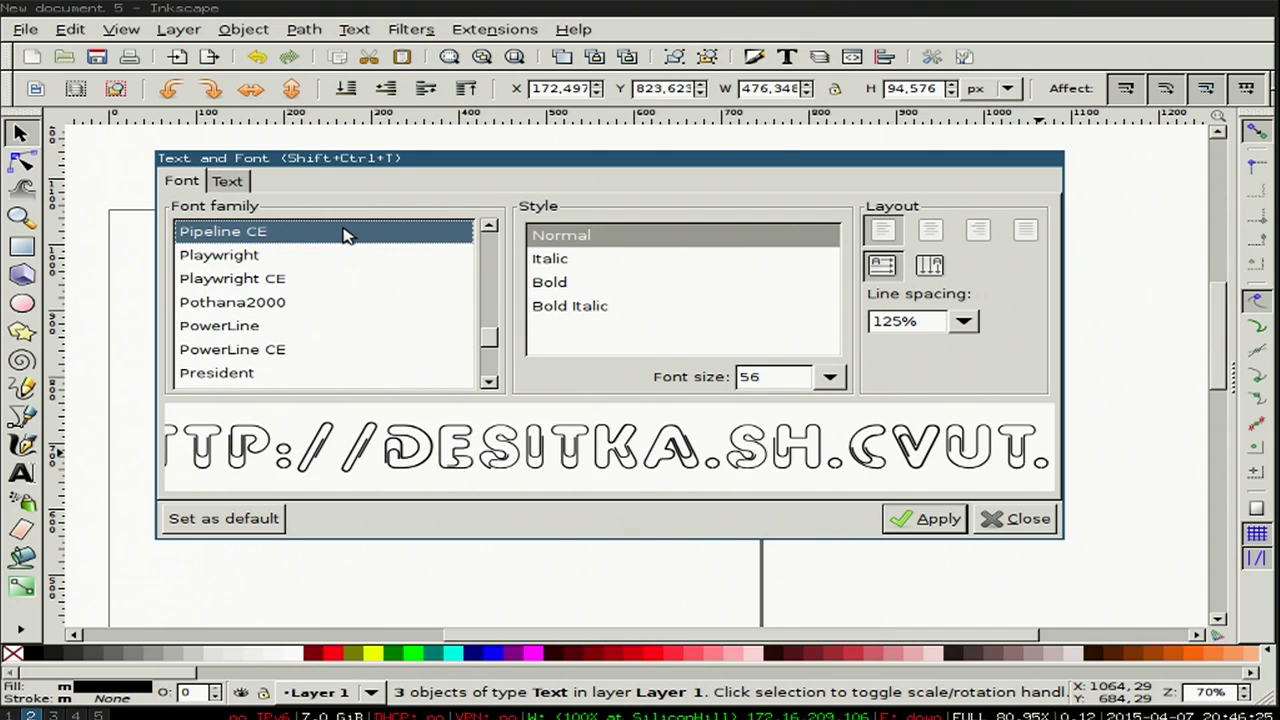
key(Up)
key(Up)
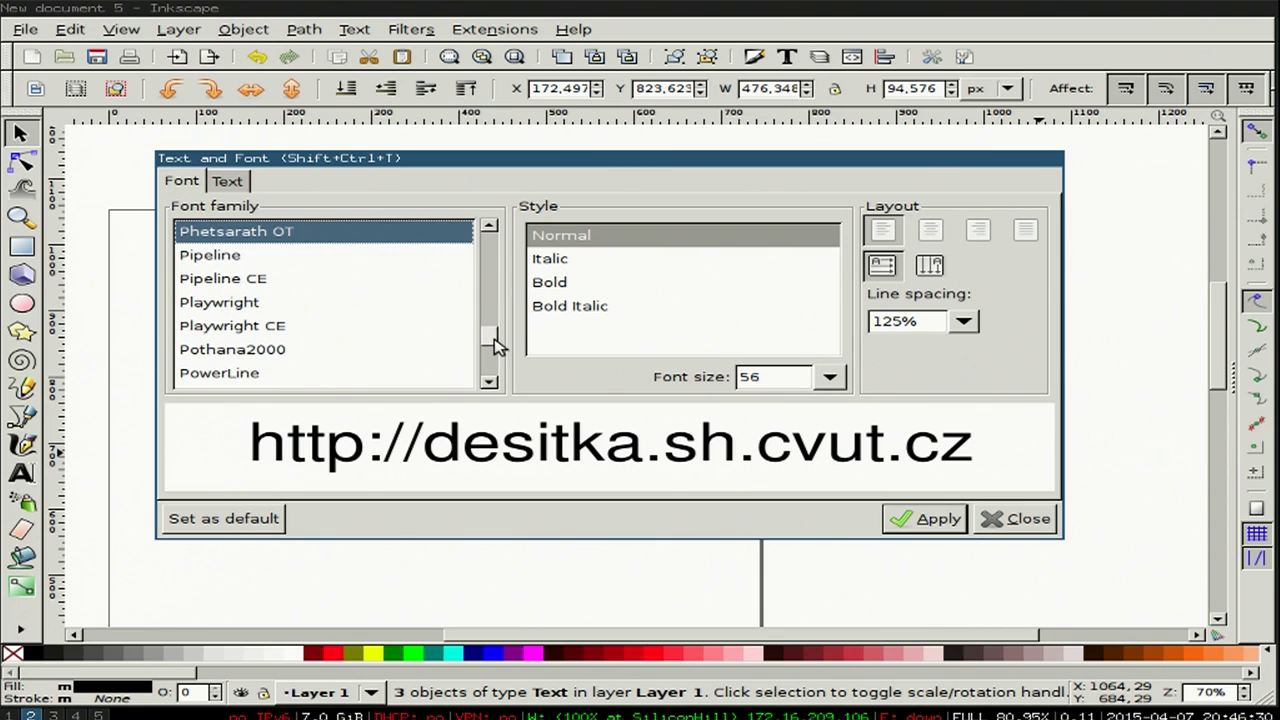
scroll(488, 335, up, 5)
scroll(488, 335, up, 3)
scroll(495, 325, up, 3)
scroll(497, 320, up, 3)
scroll(497, 318, up, 3)
scroll(497, 316, up, 3)
scroll(499, 314, up, 3)
scroll(499, 312, up, 5)
scroll(500, 310, up, 5)
scroll(501, 307, down, 3)
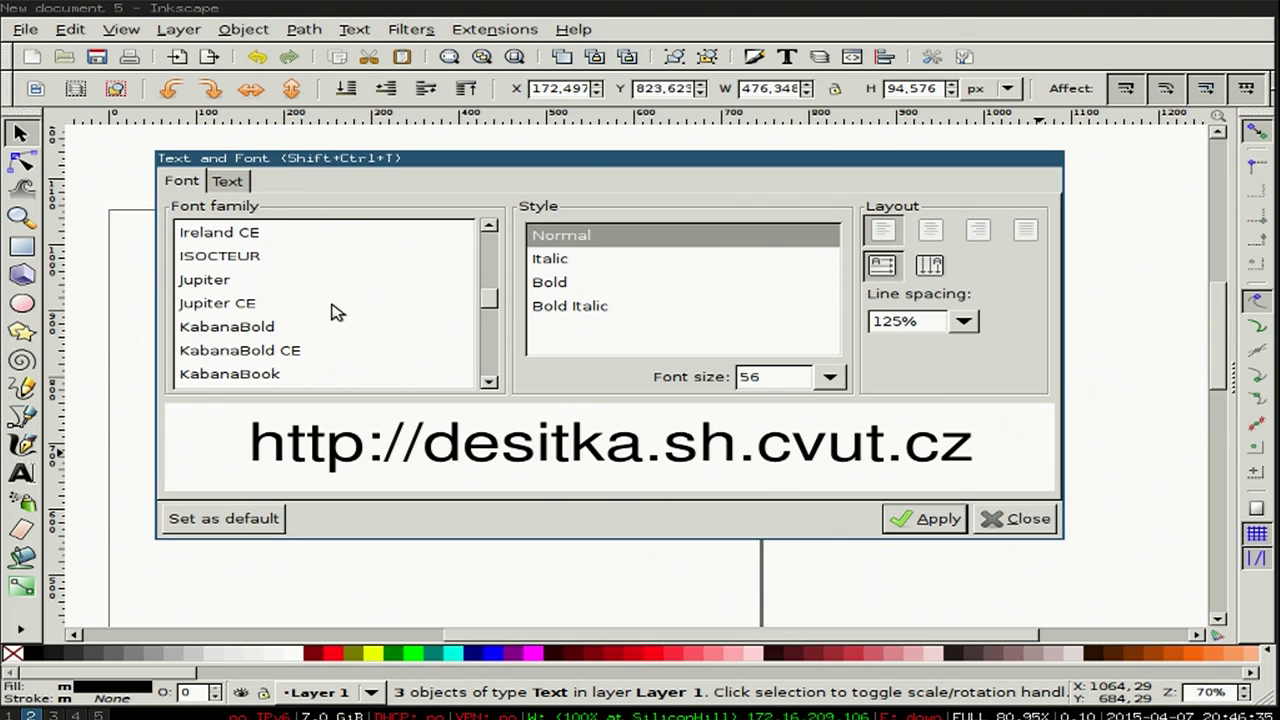
scroll(300, 300, up, 1)
click(237, 288)
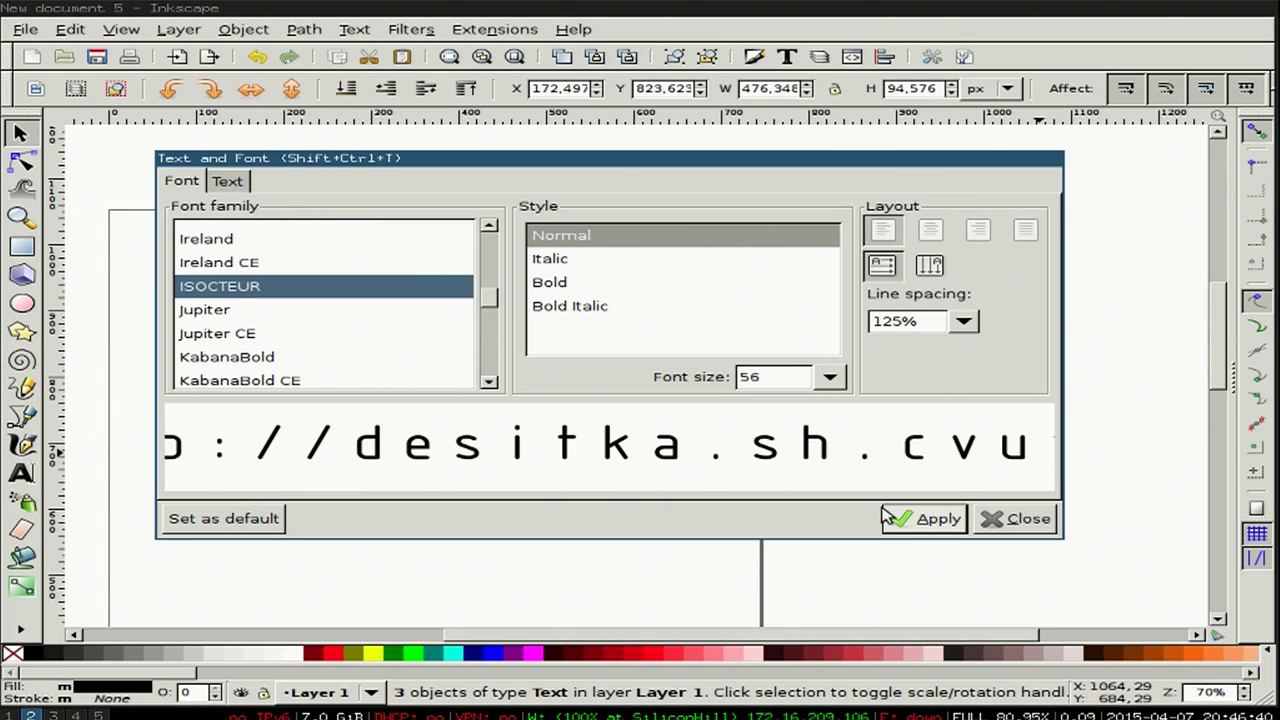
click(910, 522)
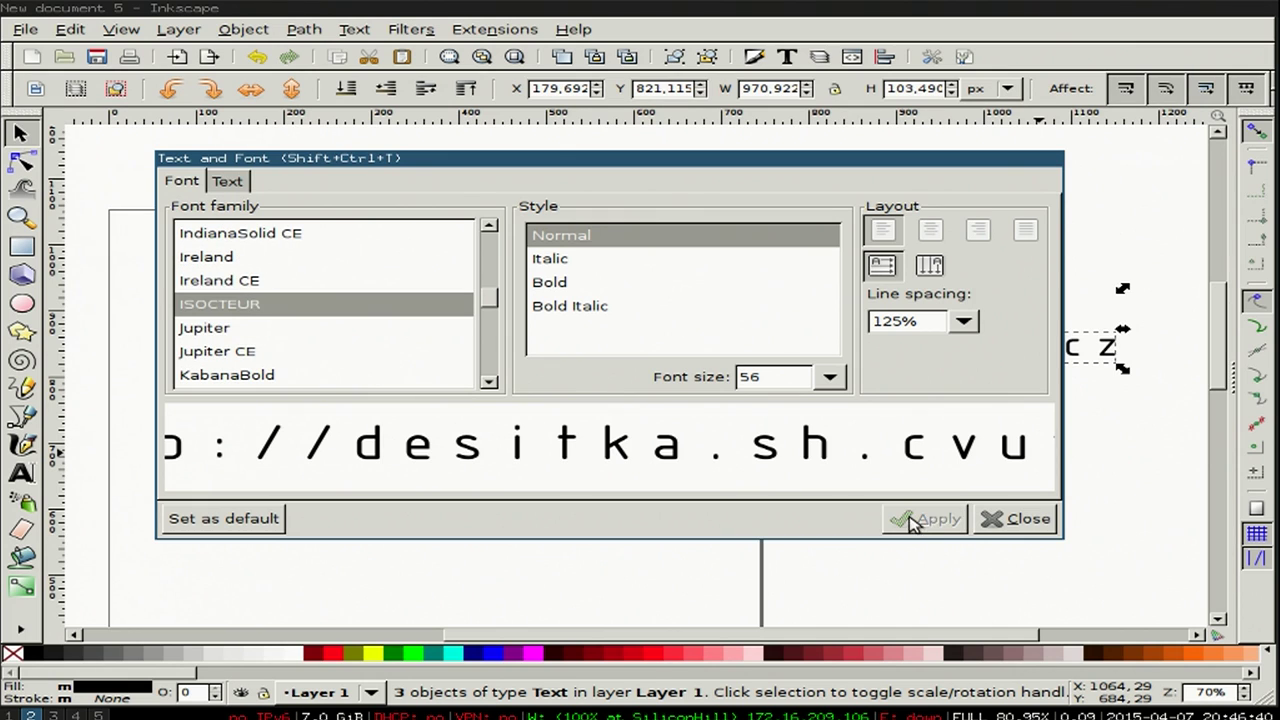
click(993, 522)
click(741, 474)
click(470, 310)
click(548, 308)
Nudge the X a little to the right of BLOK
drag(553, 310, 589, 316)
click(643, 423)
scroll(506, 471, right, 5)
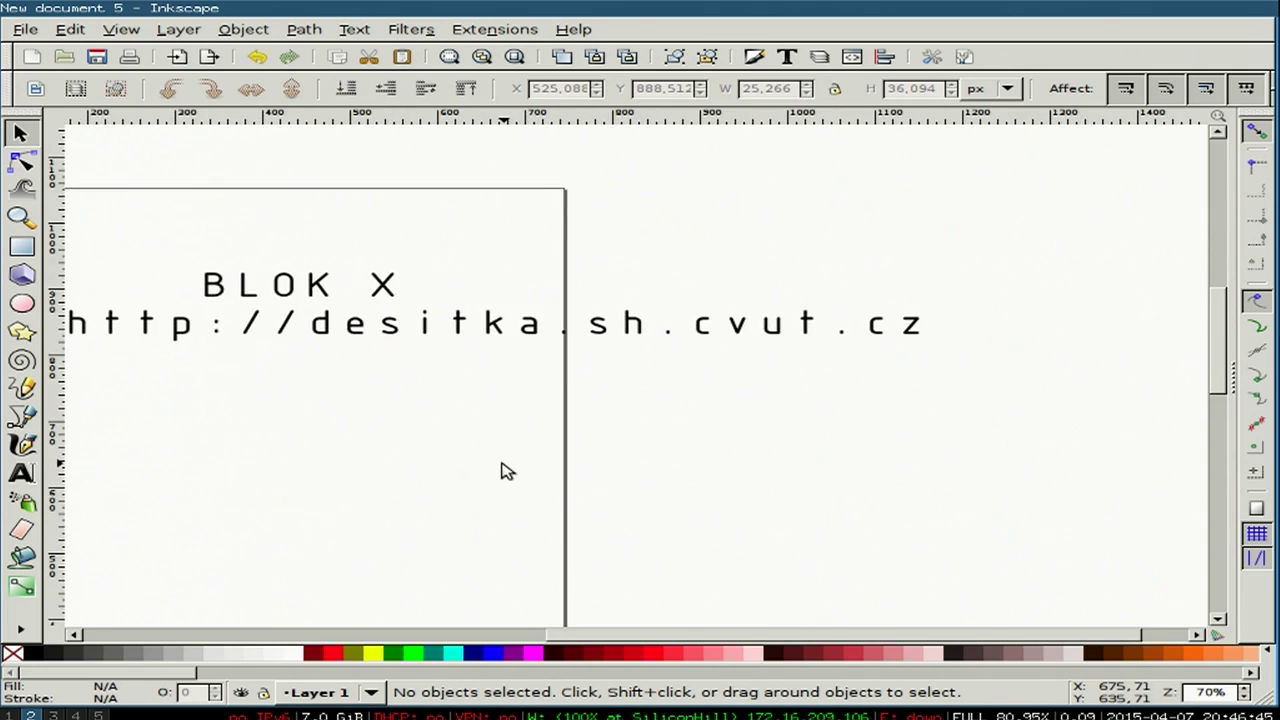
scroll(526, 474, down, 2)
scroll(690, 380, left, 5)
Try selecting the BLOK title and the URL line individually and together
click(690, 380)
scroll(694, 397, up, 2)
scroll(703, 425, right, 1)
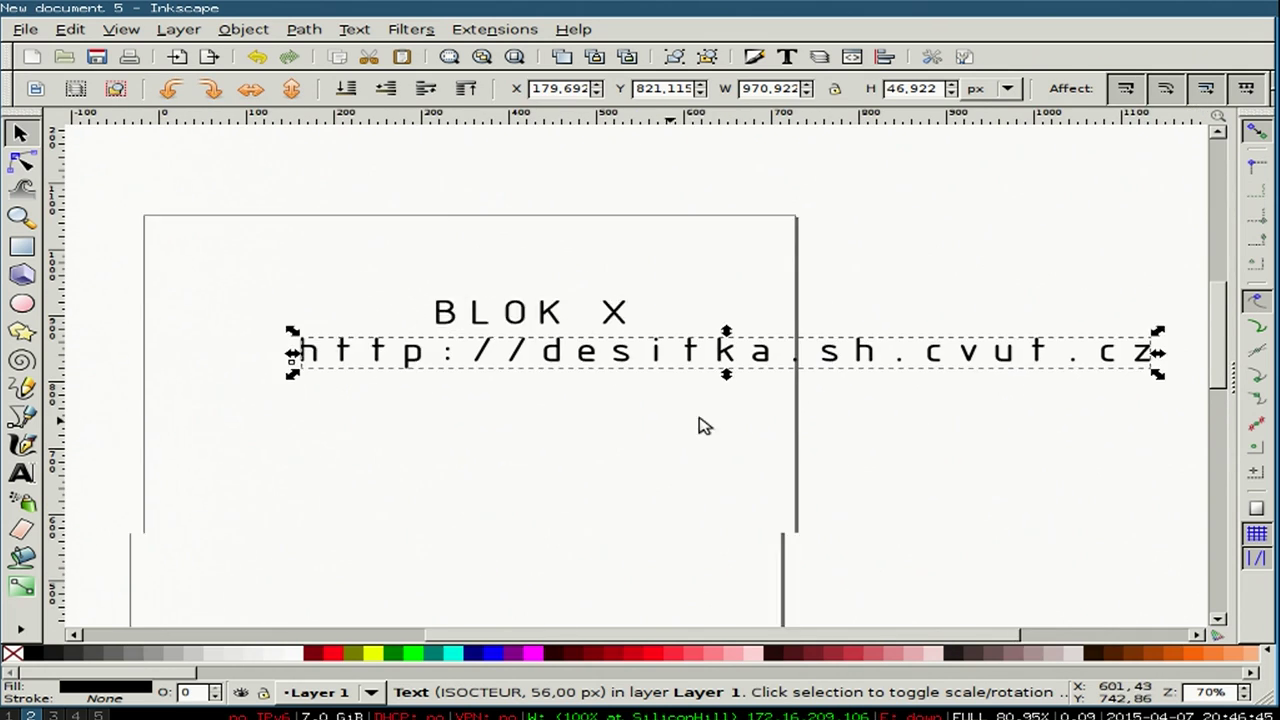
scroll(520, 428, right, 4)
click(652, 306)
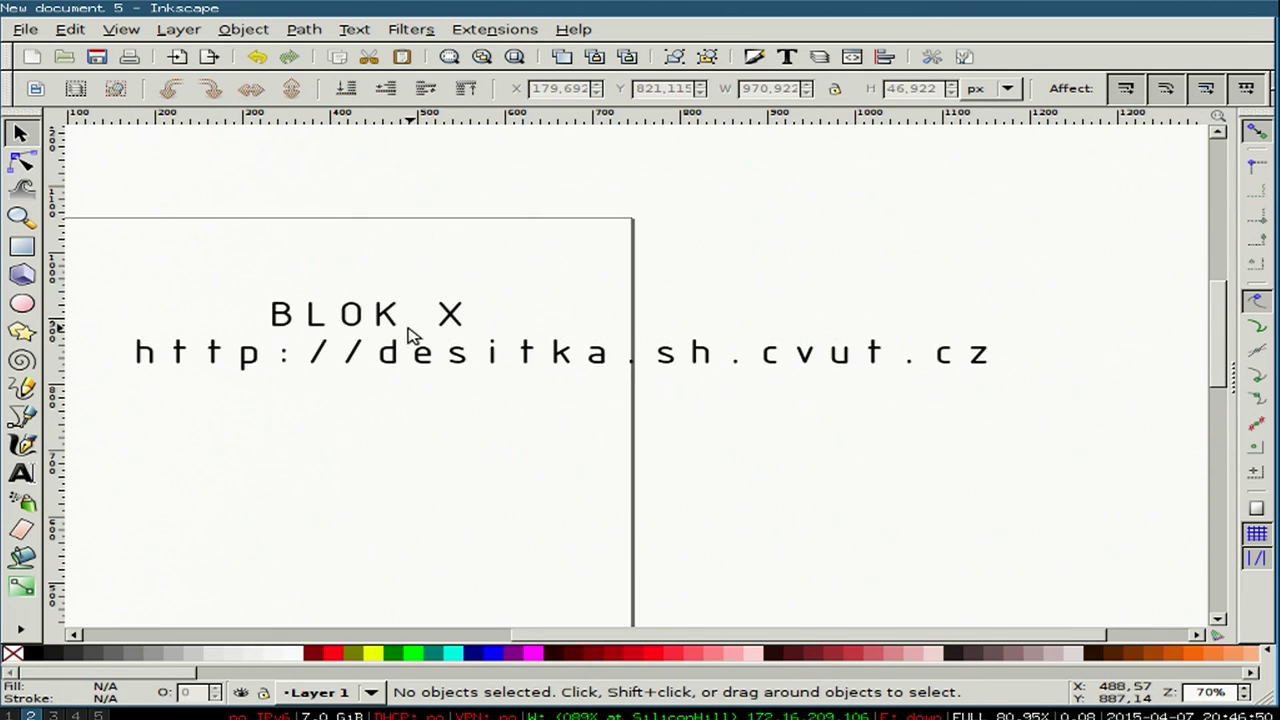
click(388, 322)
click(448, 370)
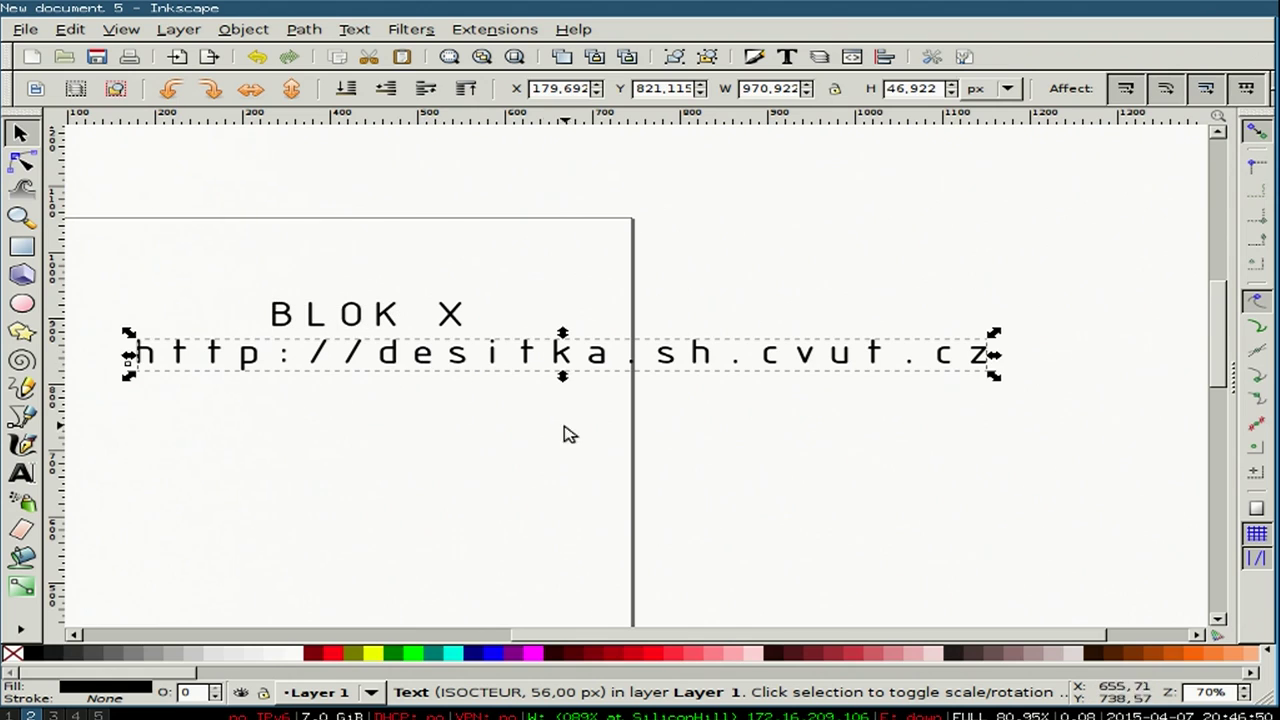
click(547, 428)
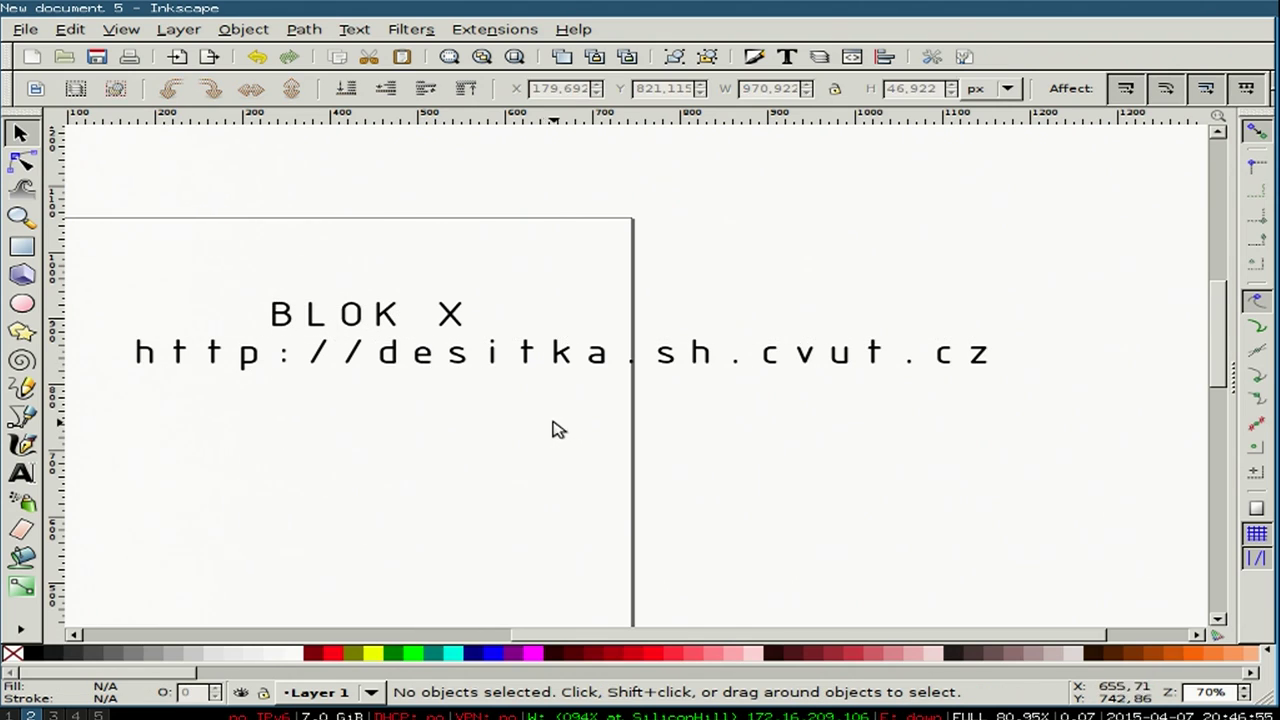
click(408, 324)
shift+click(474, 360)
click(555, 565)
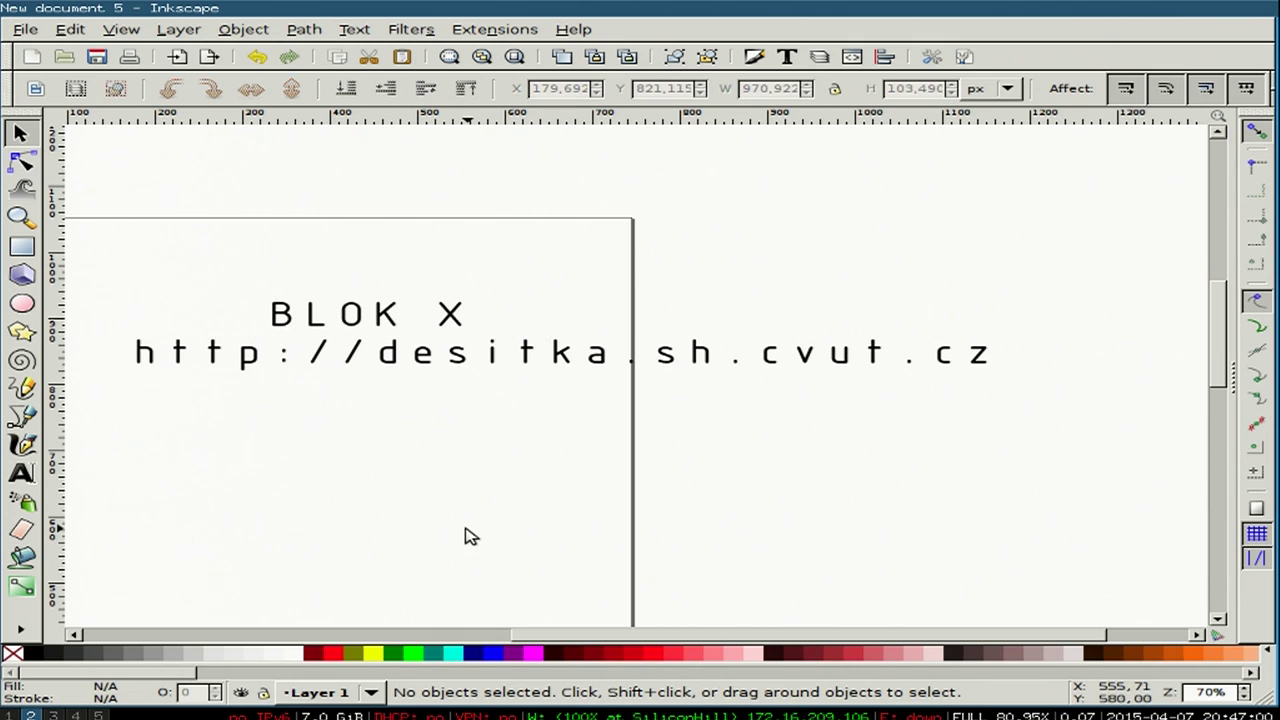
scroll(500, 533, left, 2)
scroll(520, 420, down, 1)
click(540, 354)
click(585, 450)
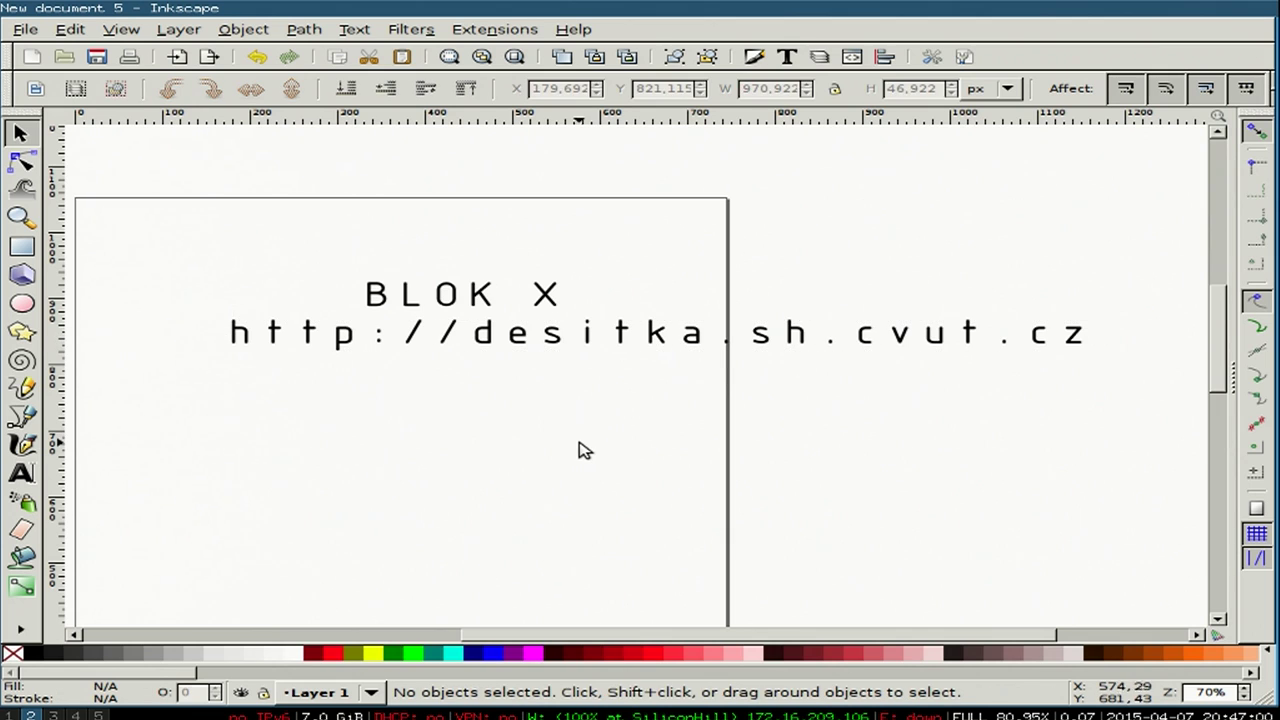
ctrl+scroll(578, 450, down, 1)
scroll(600, 440, right, 2)
scroll(600, 440, down, 2)
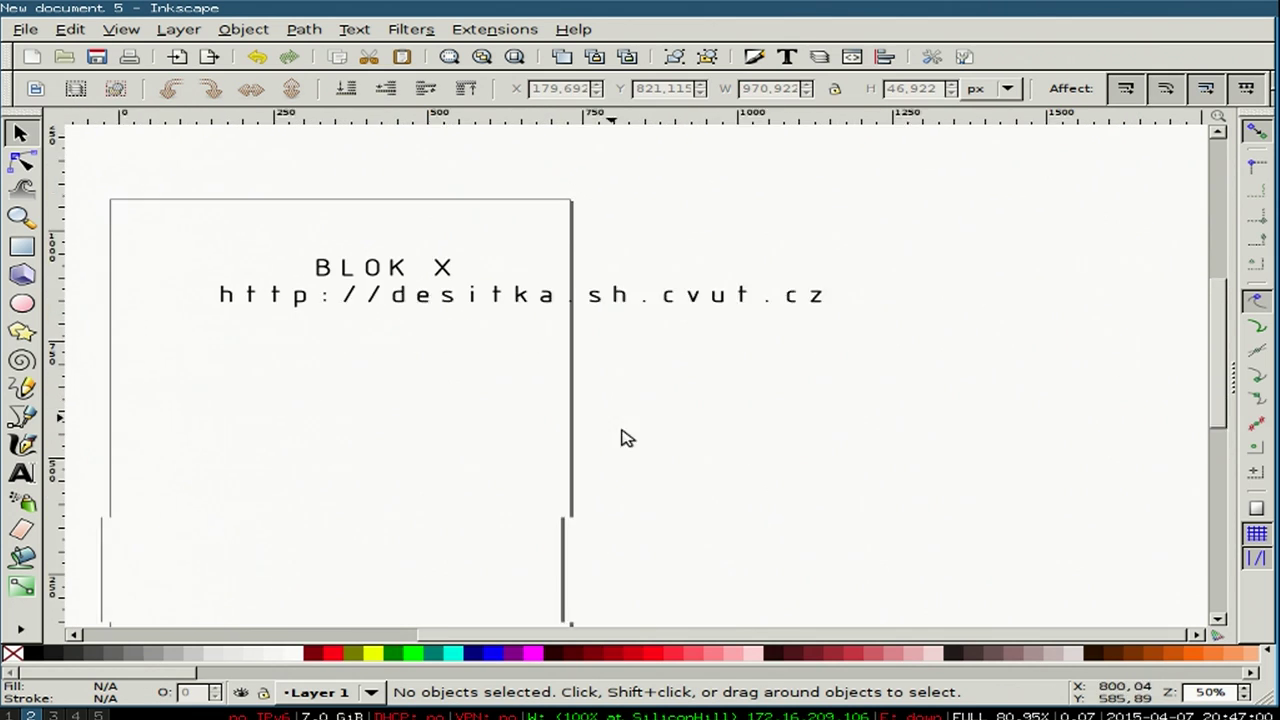
scroll(330, 330, left, 2)
scroll(237, 234, up, 1)
Rubber-band select all the text objects and drag them off the page to the right
drag(235, 232, 866, 398)
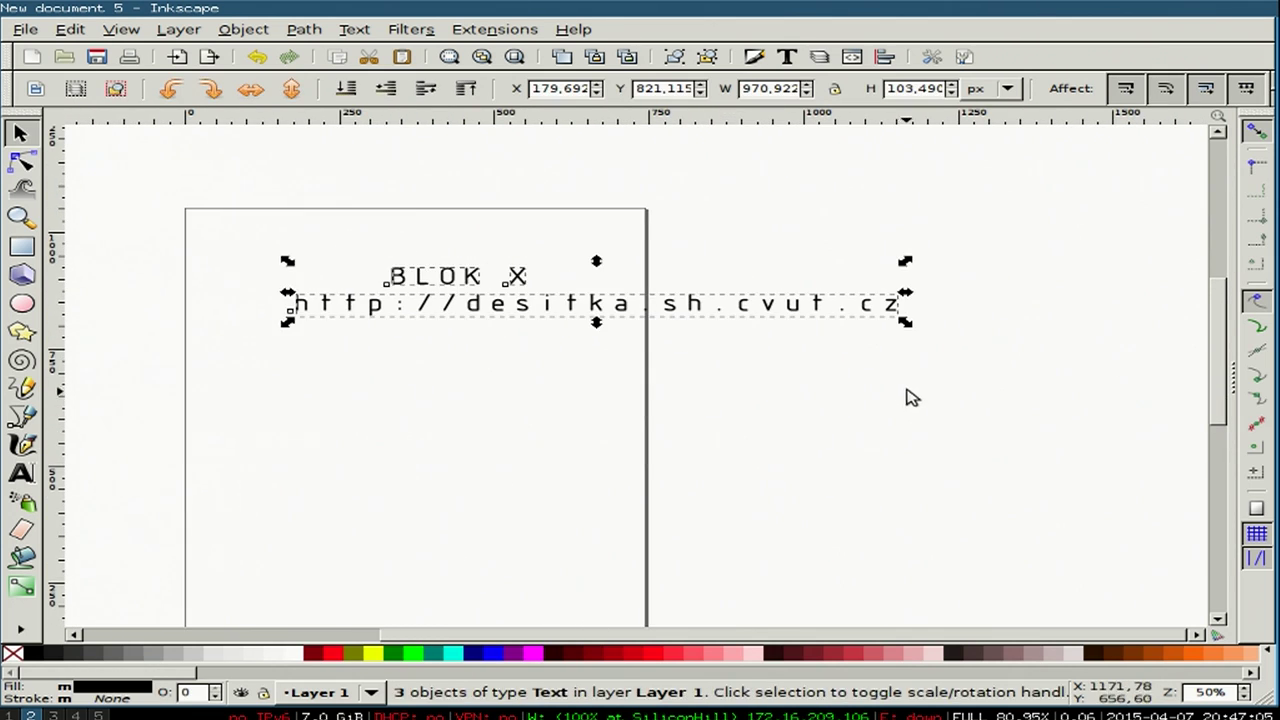
ctrl+scroll(910, 400, down, 2)
scroll(650, 380, right, 10)
scroll(400, 335, down, 2)
drag(394, 286, 747, 324)
click(771, 406)
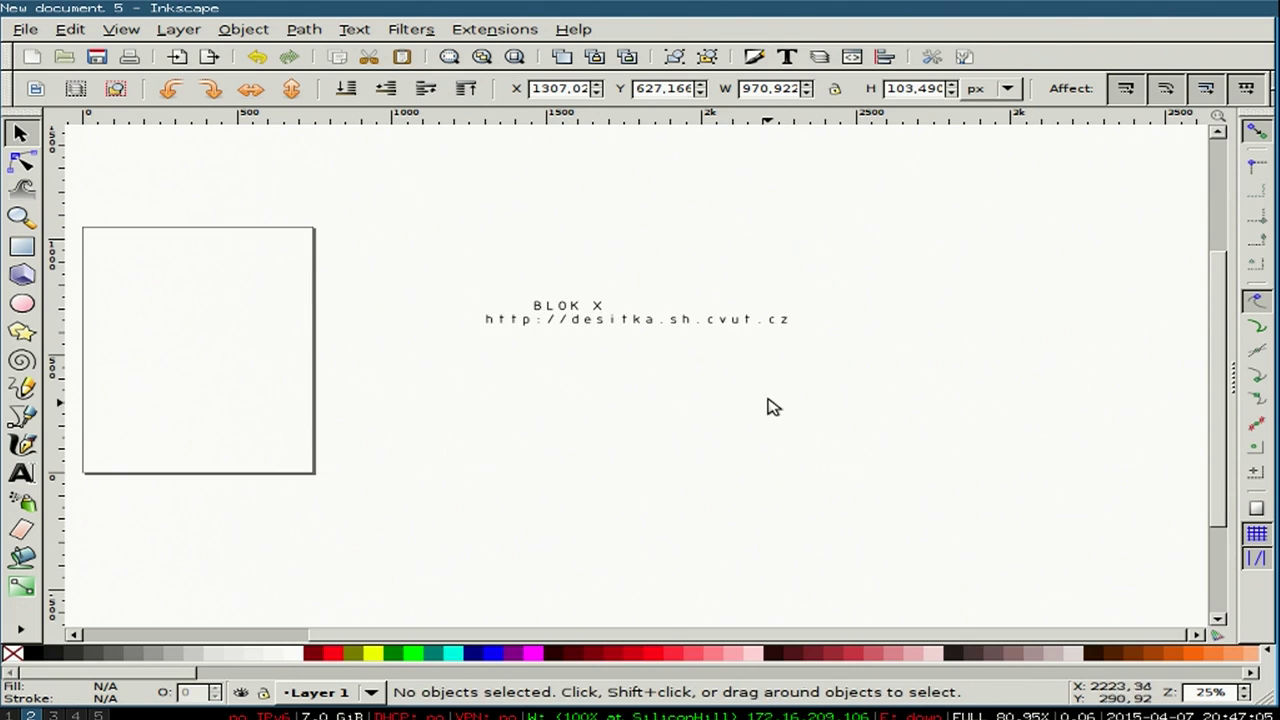
ctrl+scroll(729, 406, up, 2)
scroll(735, 460, up, 3)
scroll(738, 514, right, 2)
scroll(700, 490, down, 1)
scroll(700, 490, left, 1)
Scale BLOK and X up much larger and place them above the URL line
click(340, 288)
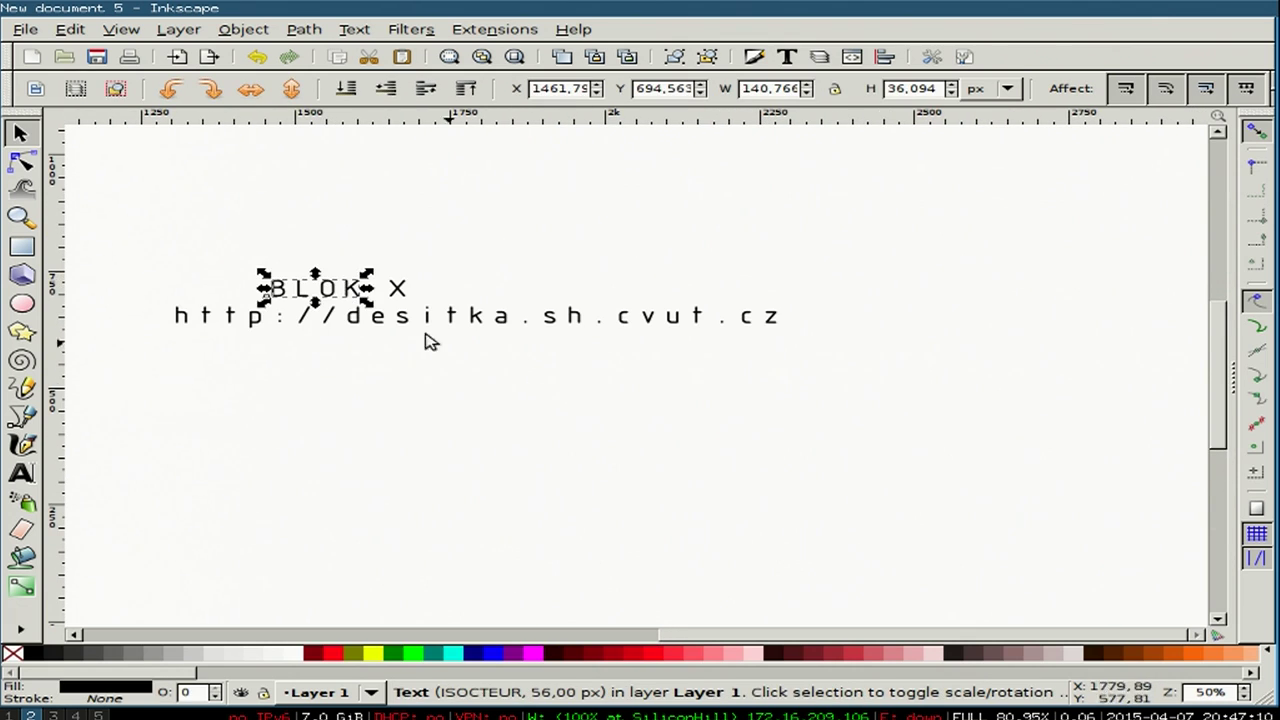
drag(234, 245, 434, 340)
drag(409, 277, 765, 229)
drag(577, 270, 531, 247)
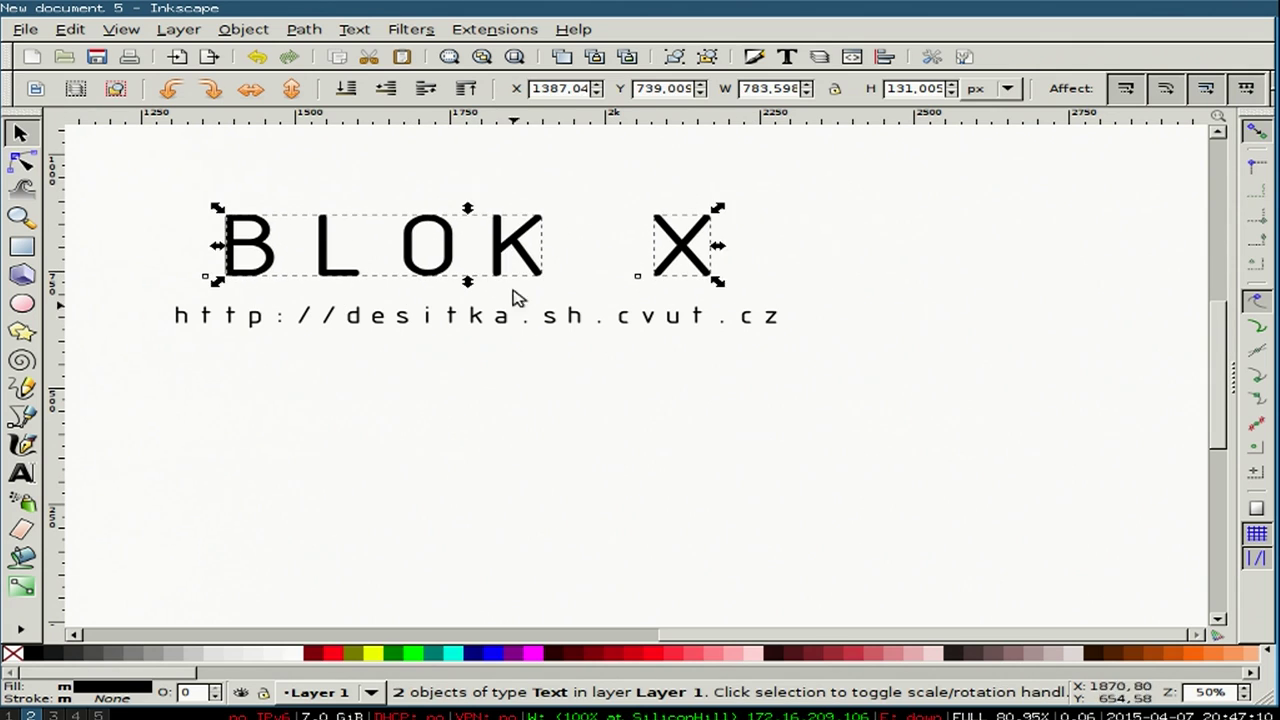
click(550, 400)
scroll(617, 430, left, 1)
scroll(617, 430, down, 1)
scroll(537, 391, right, 2)
scroll(537, 391, left, 2)
scroll(646, 403, up, 1)
scroll(614, 466, left, 2)
scroll(620, 457, up, 1)
click(604, 392)
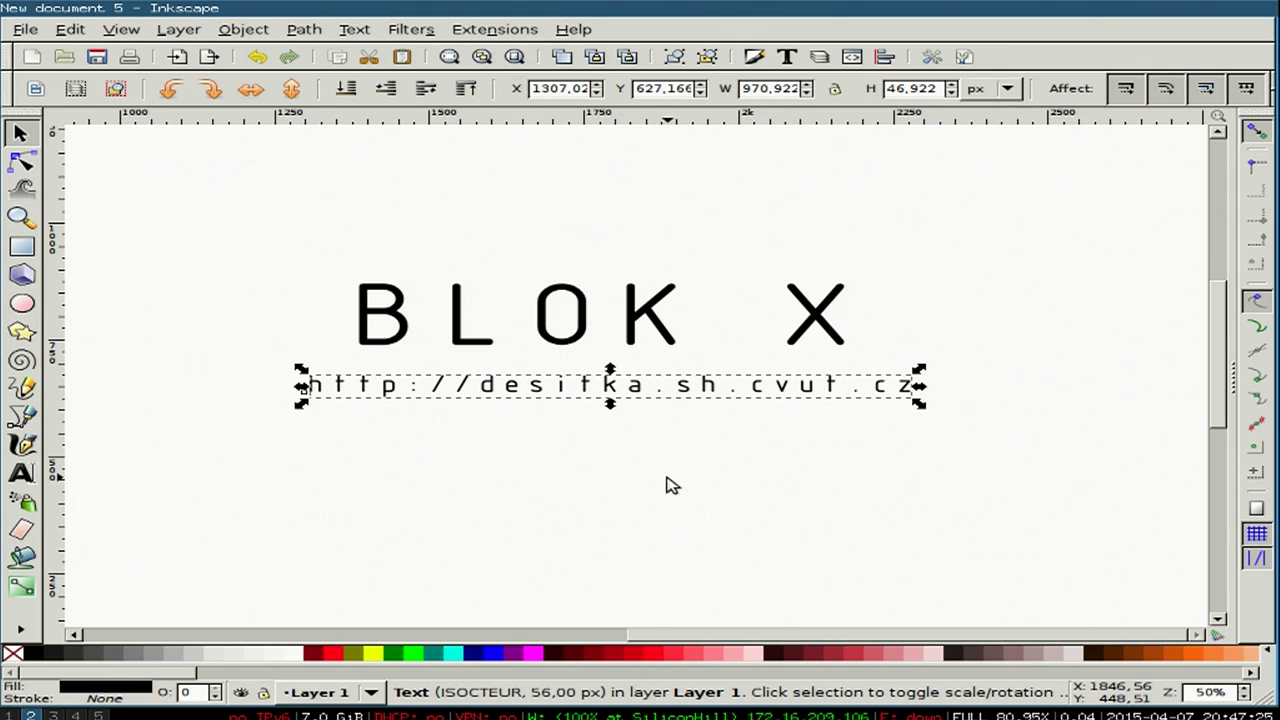
click(668, 486)
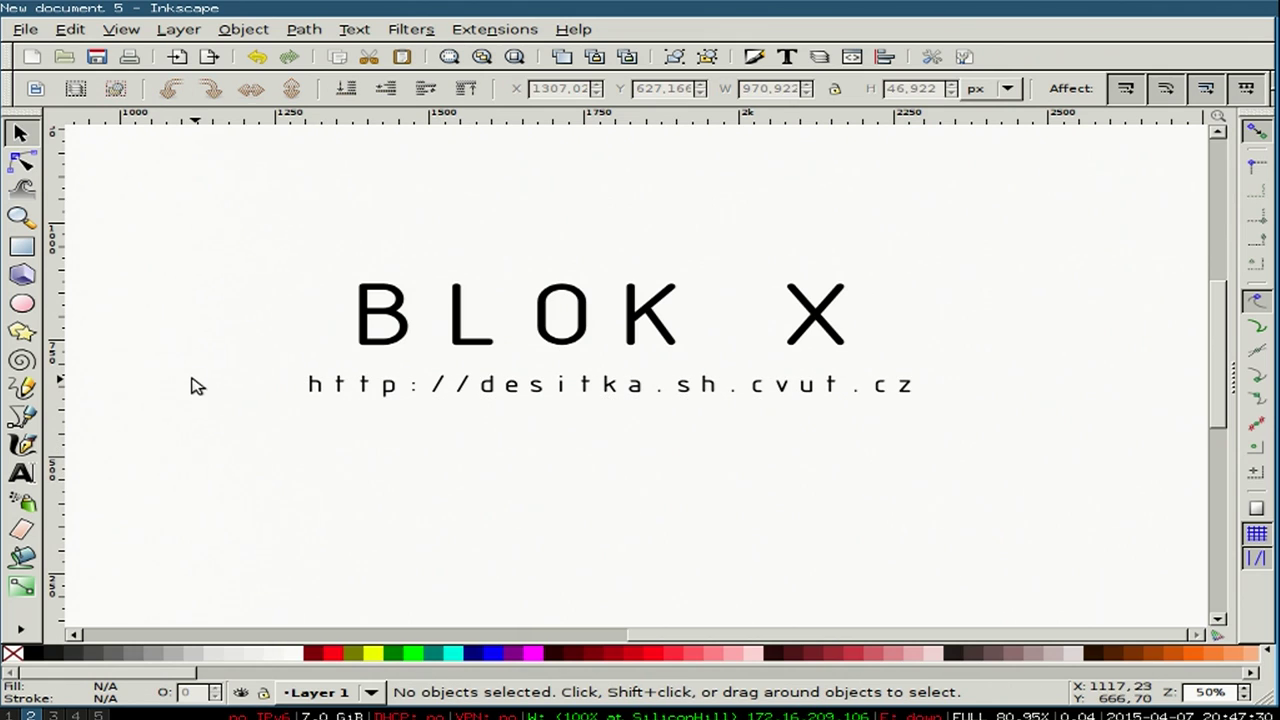
click(592, 390)
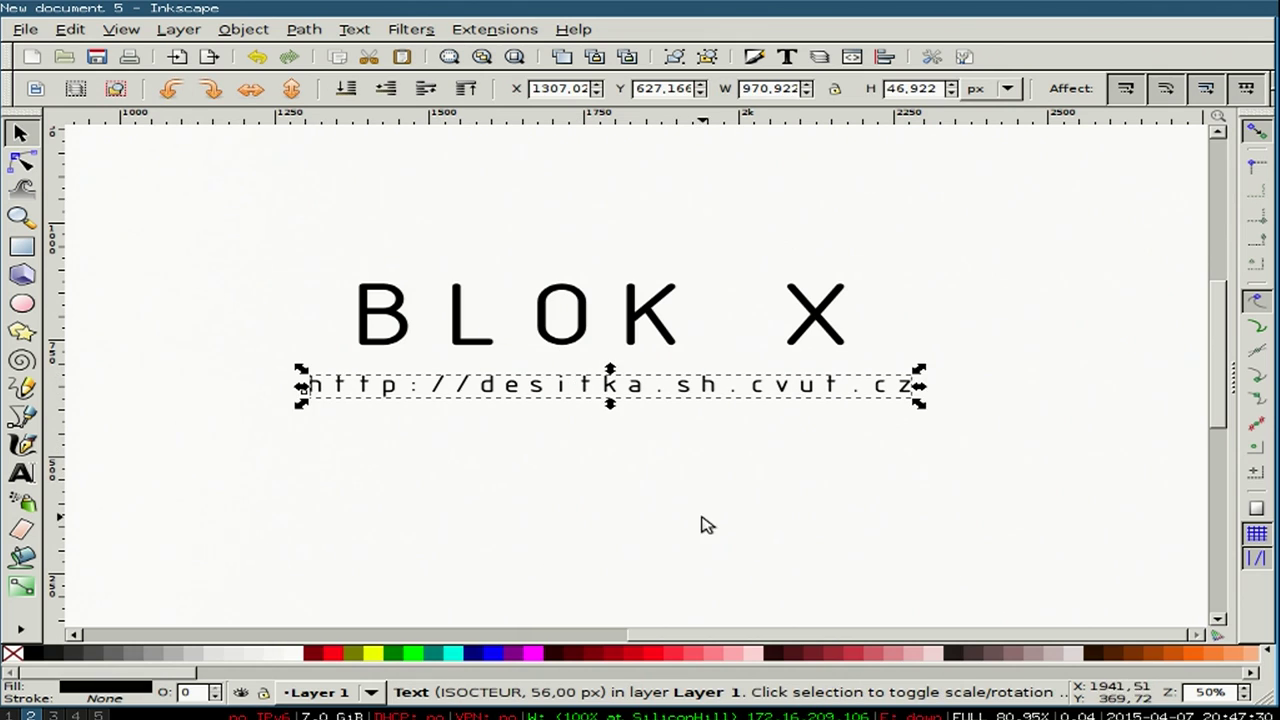
Give all characters of the URL text -10 letter spacing
key(t)
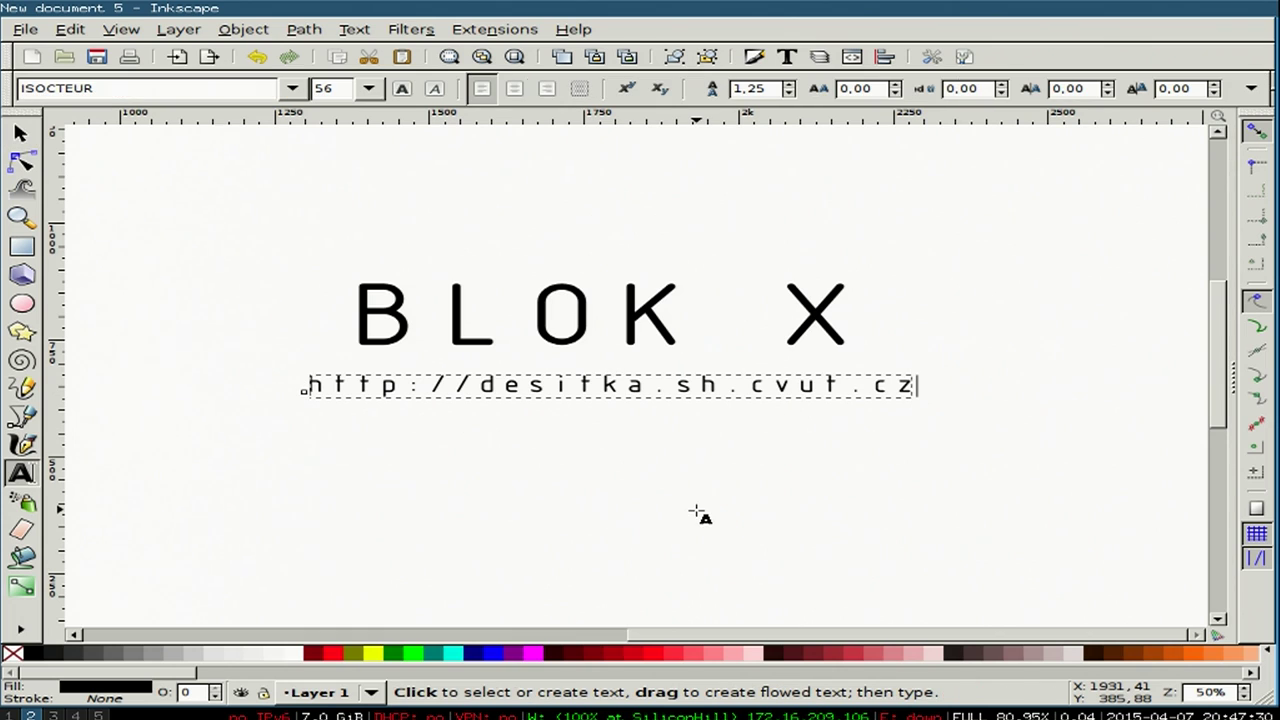
click(627, 386)
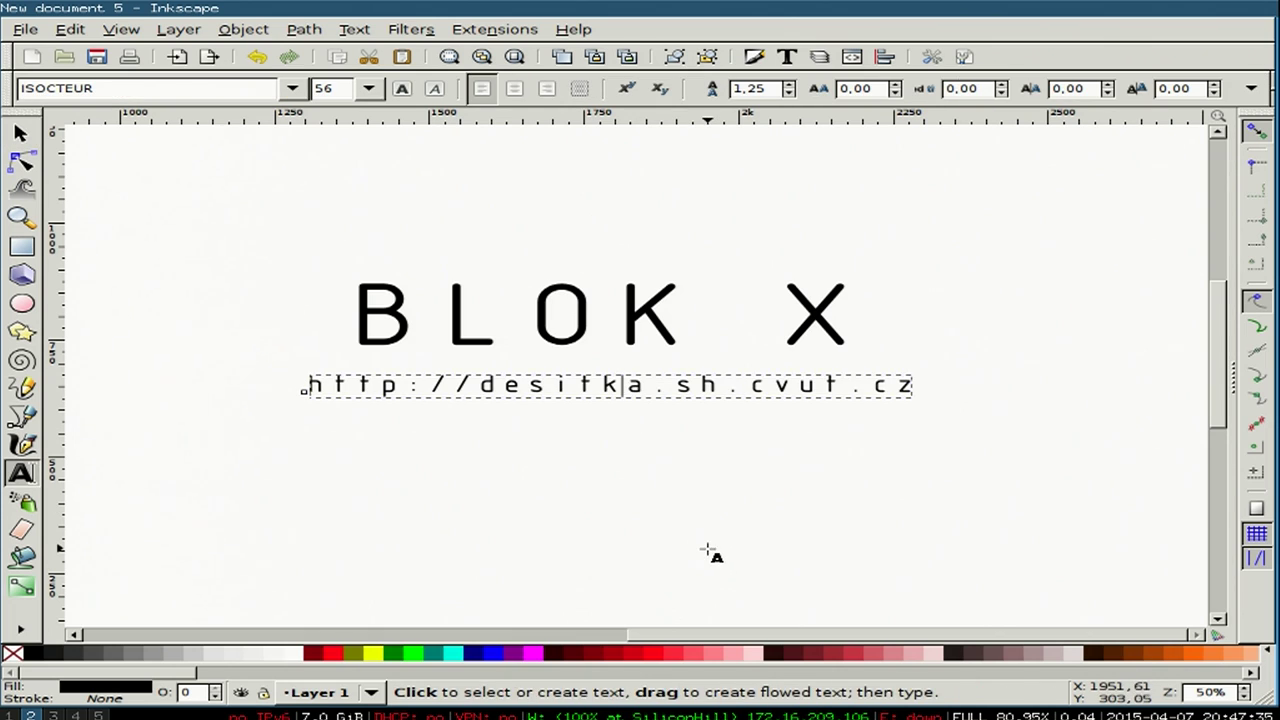
key(ctrl+a)
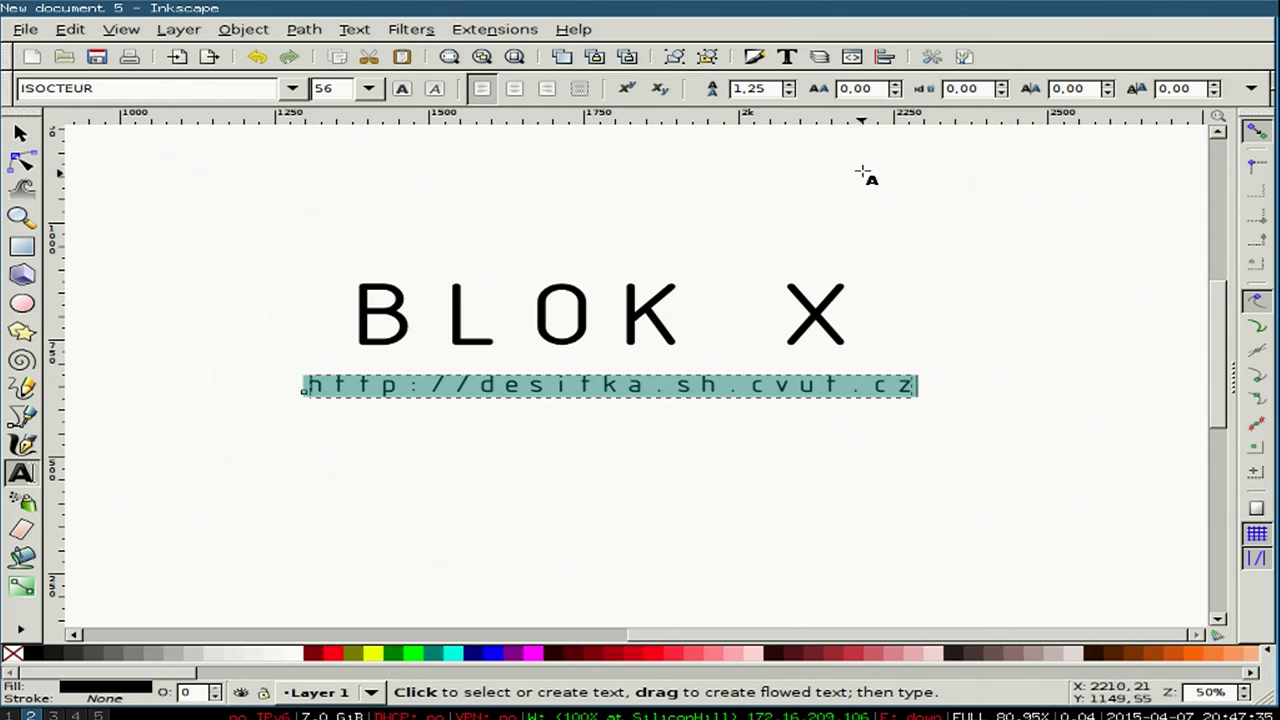
click(862, 88)
text(-10)
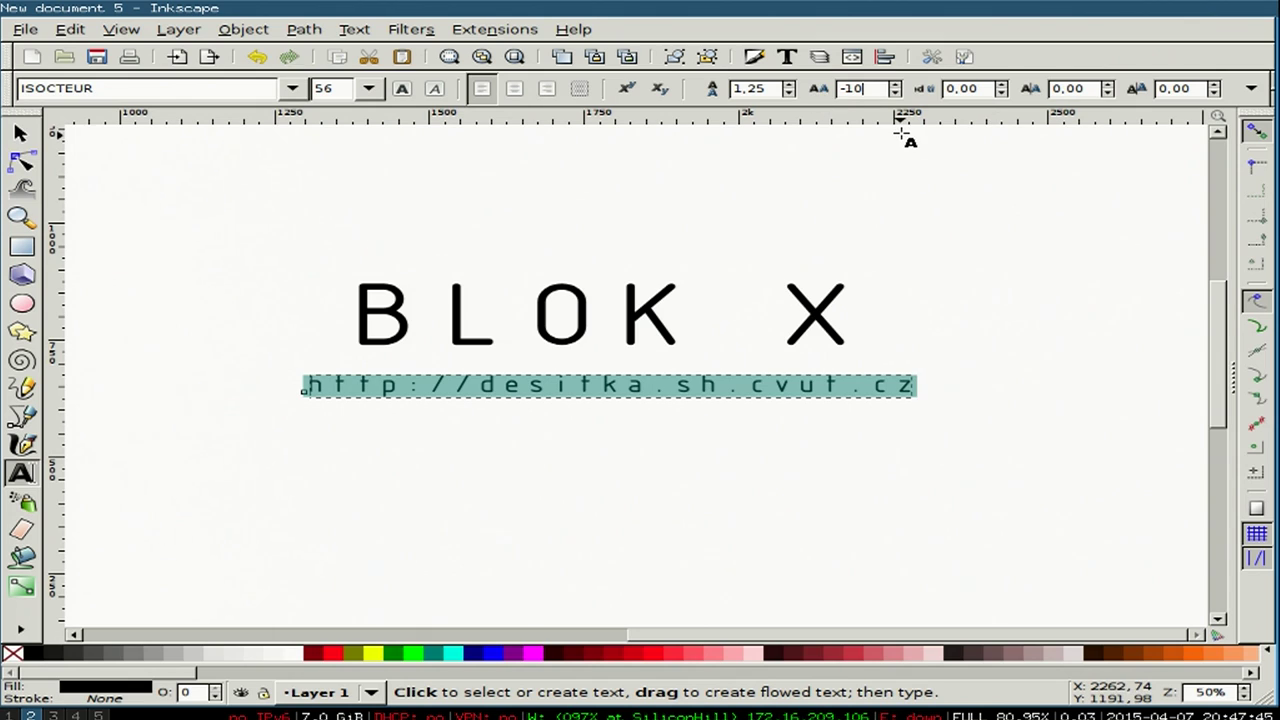
key(Return)
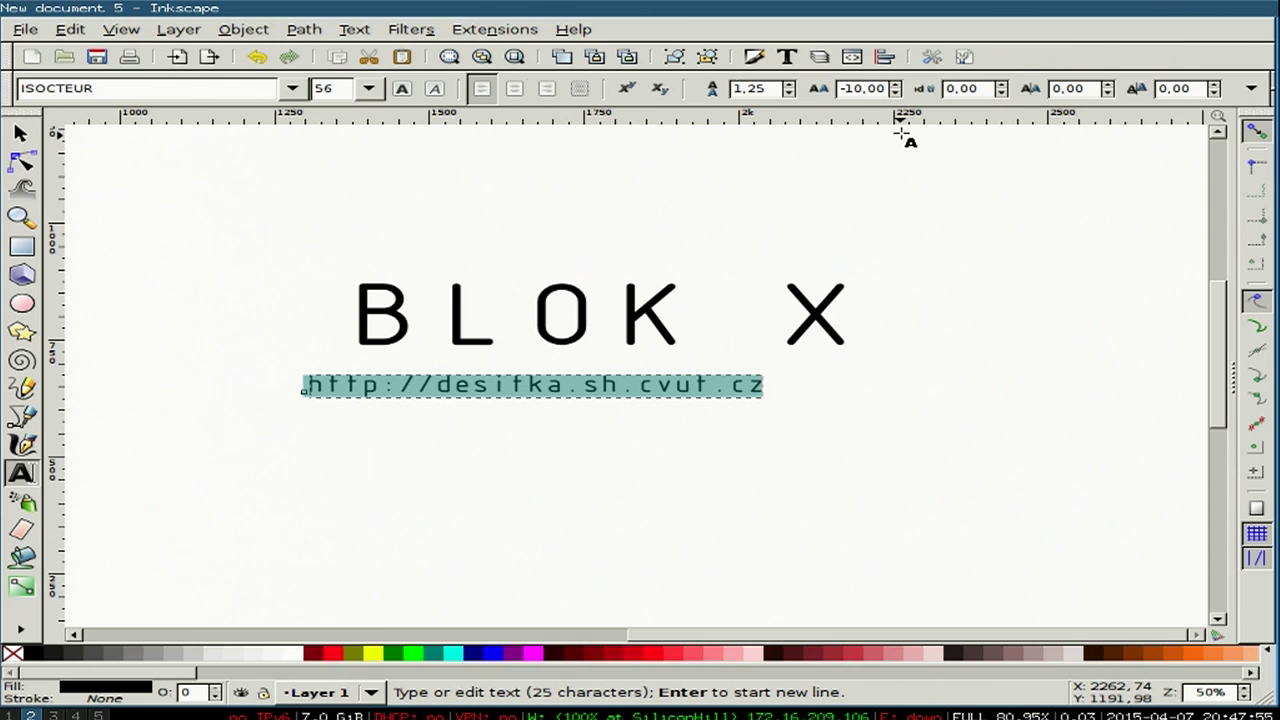
key(F1)
click(905, 446)
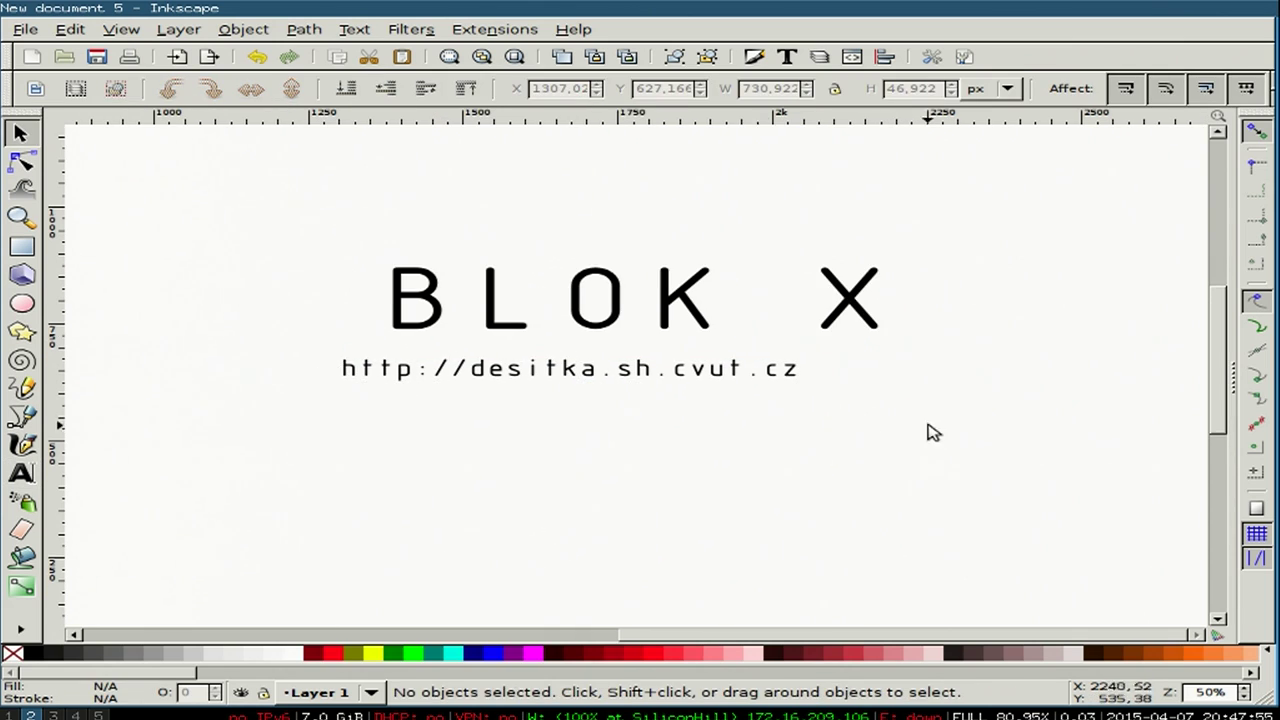
Select all four letters of BLOK in text editing and apply -10 letter spacing
click(620, 325)
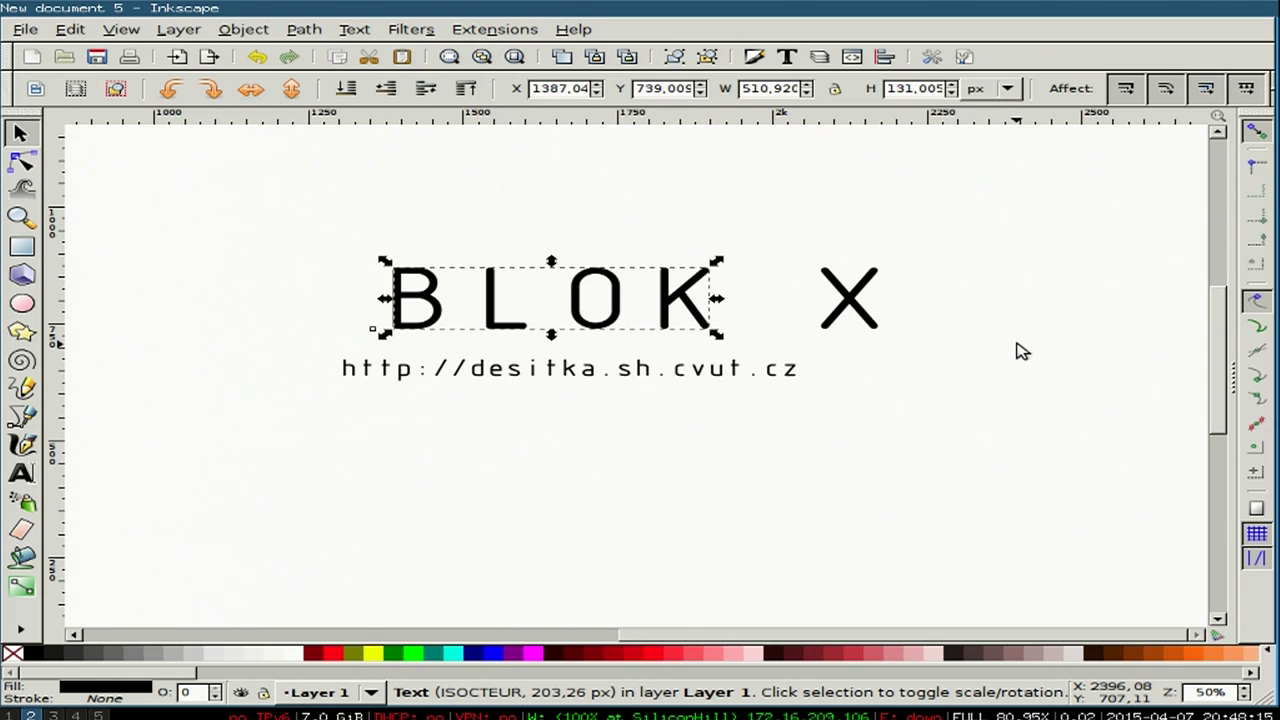
key(F8)
key(ctrl+a)
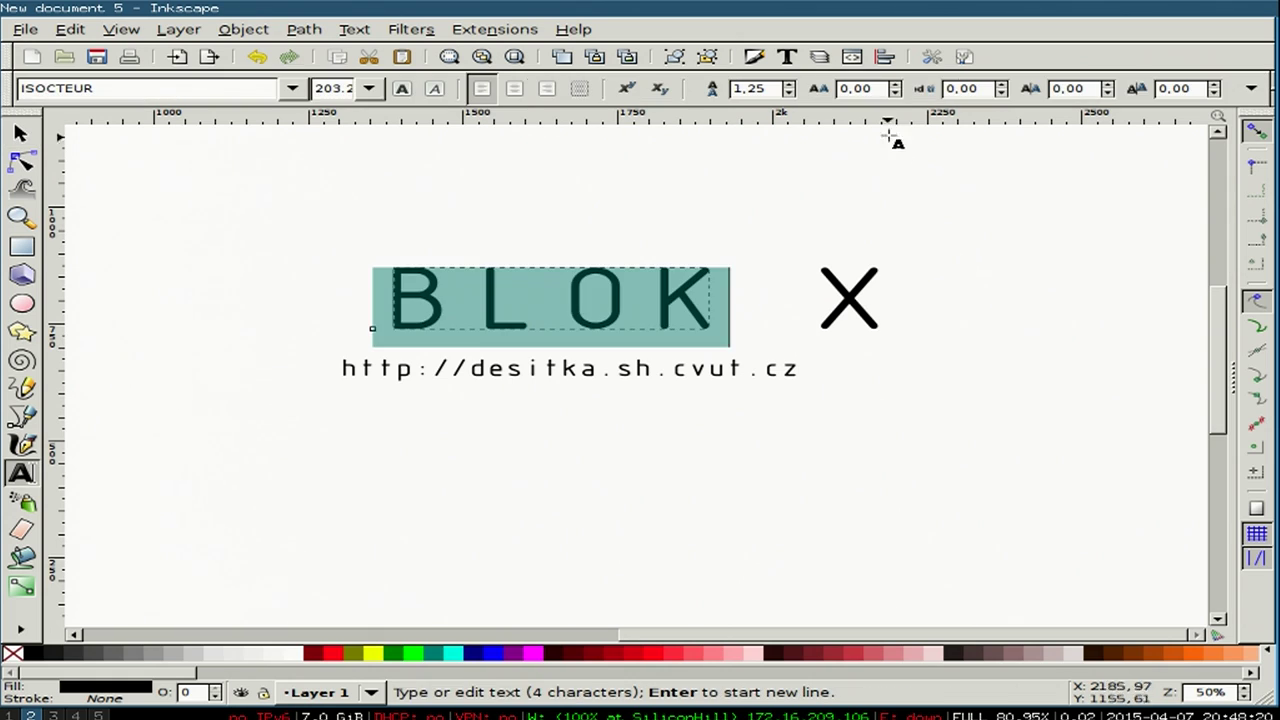
triple_click(866, 88)
text(-10)
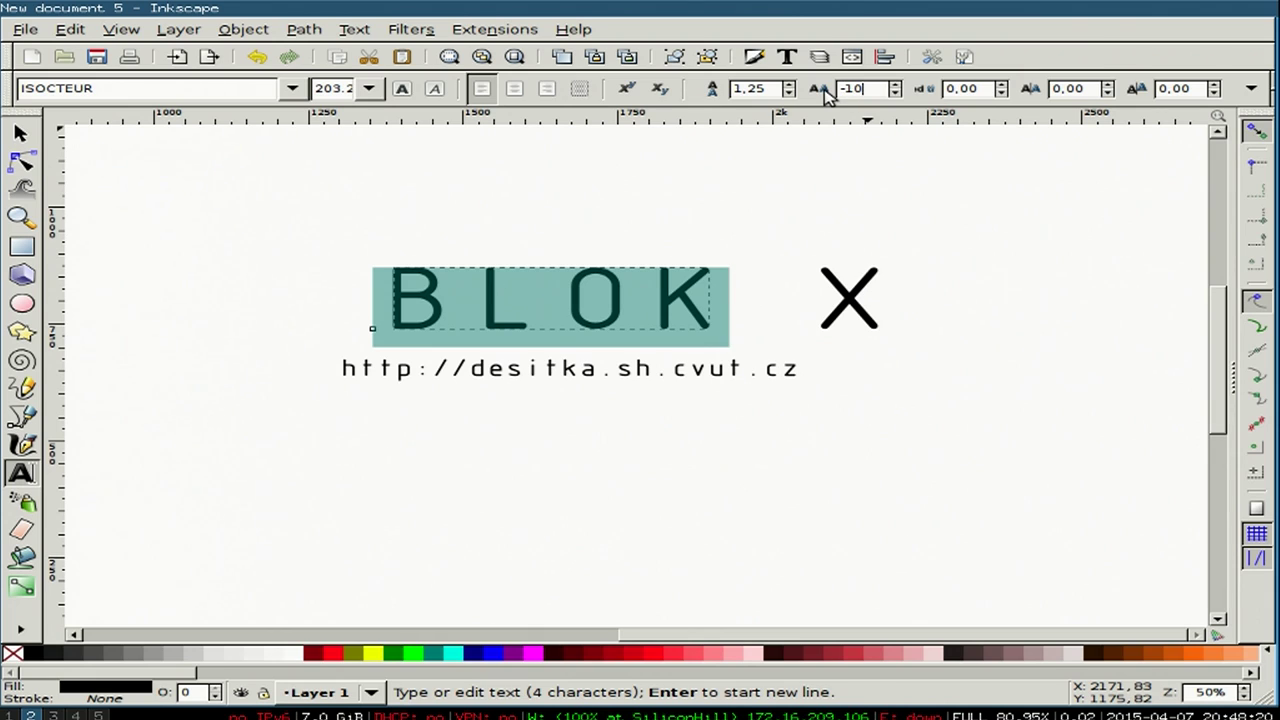
key(Return)
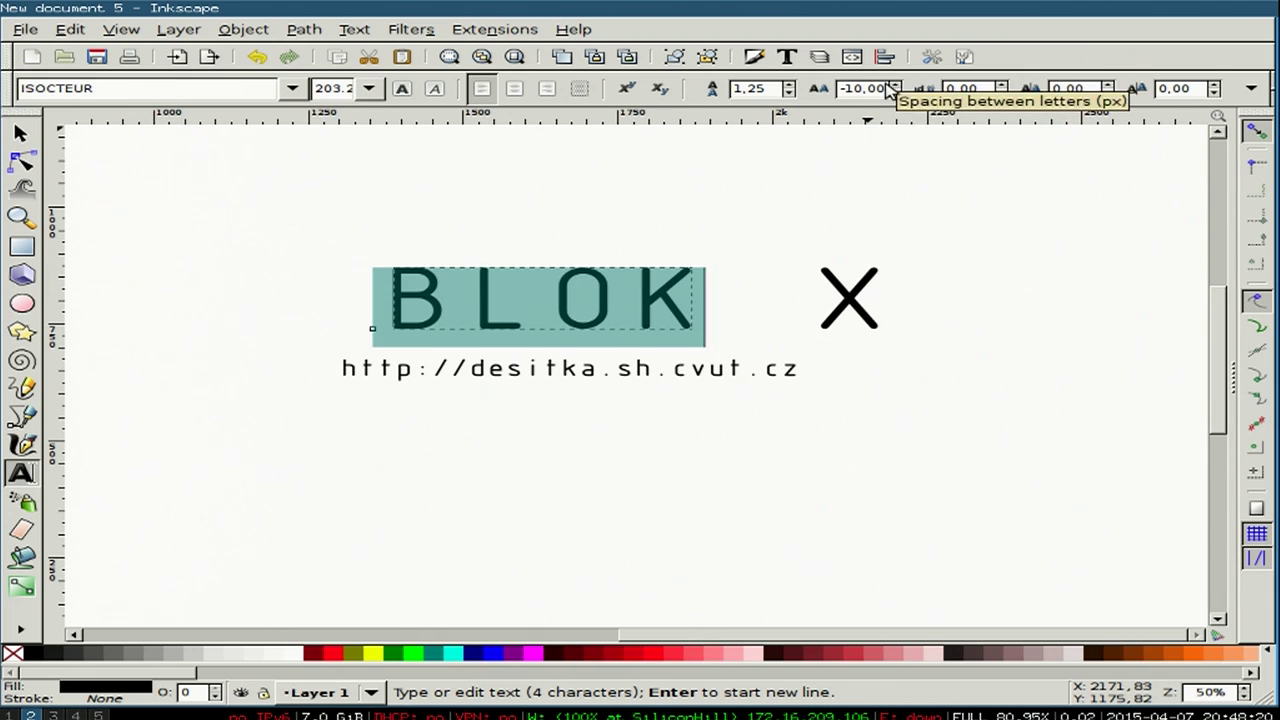
Try -50 letter spacing on BLOK, then settle on a milder final spacing
triple_click(879, 89)
text(-50)
key(Return)
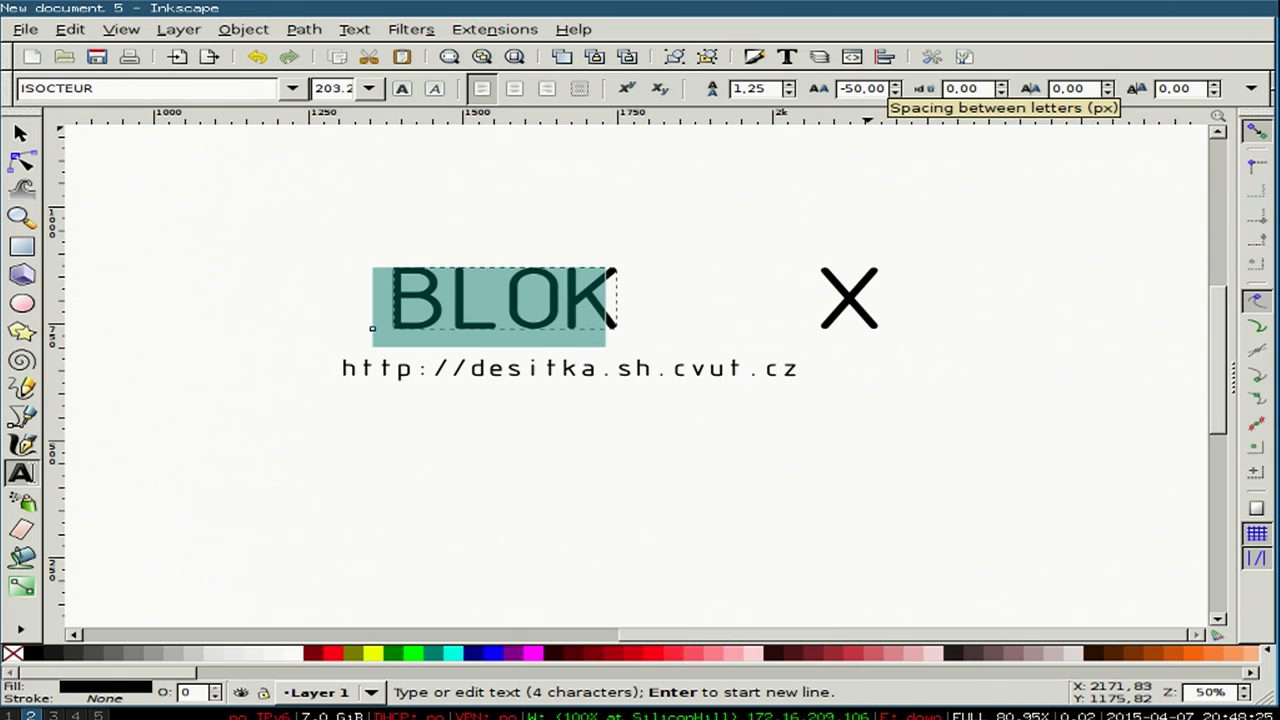
triple_click(856, 92)
text(-2)
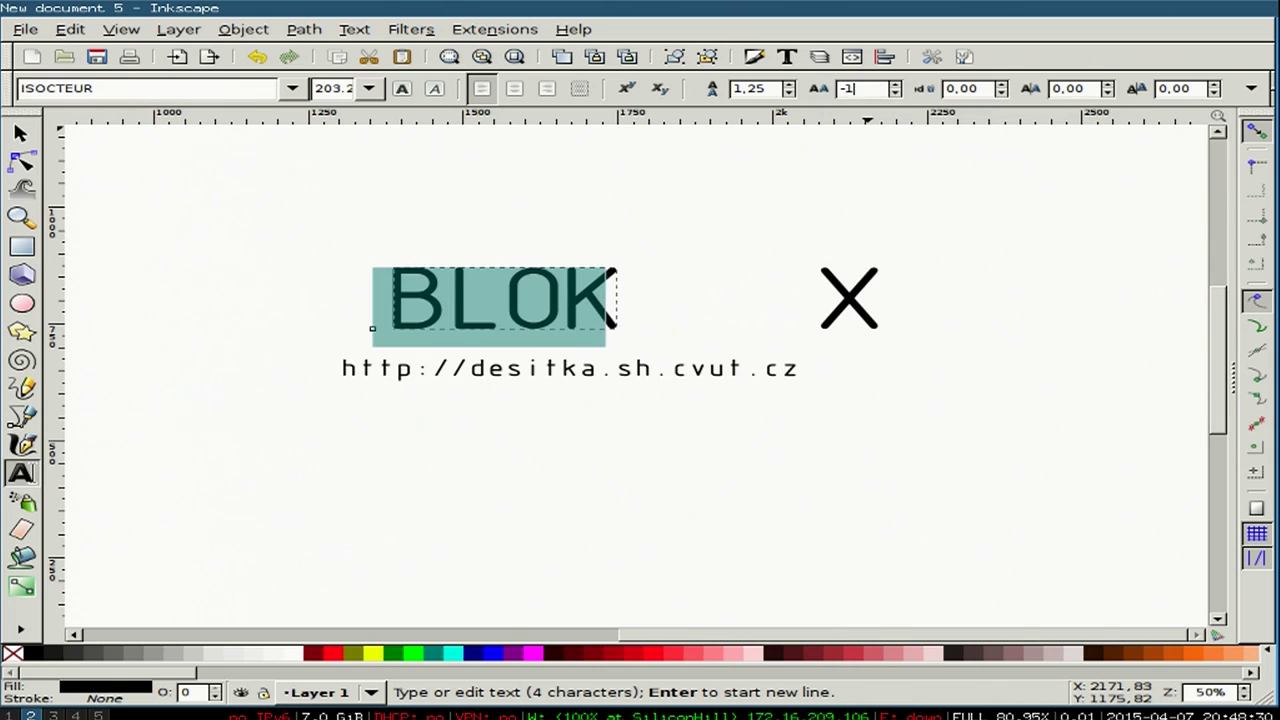
text(2)
key(Return)
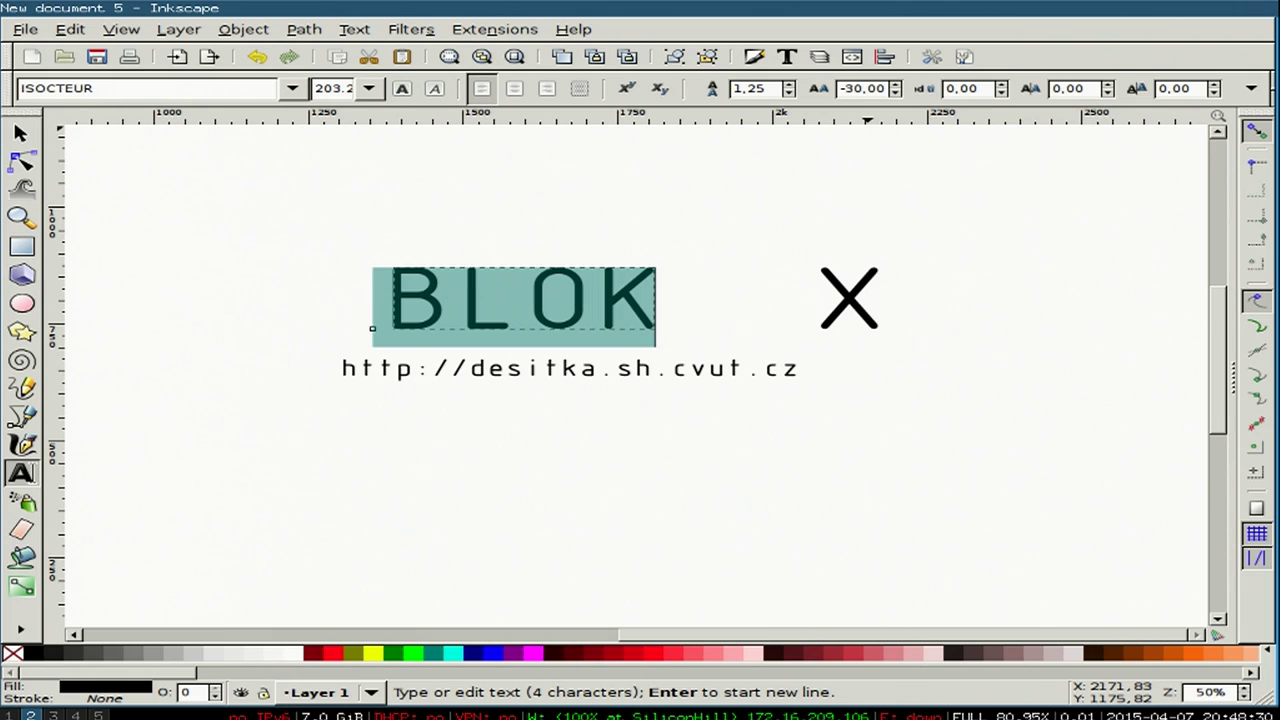
key(F1)
Drag the X left beside BLOK, undoing the unsatisfactory attempts
click(604, 453)
drag(677, 454, 624, 440)
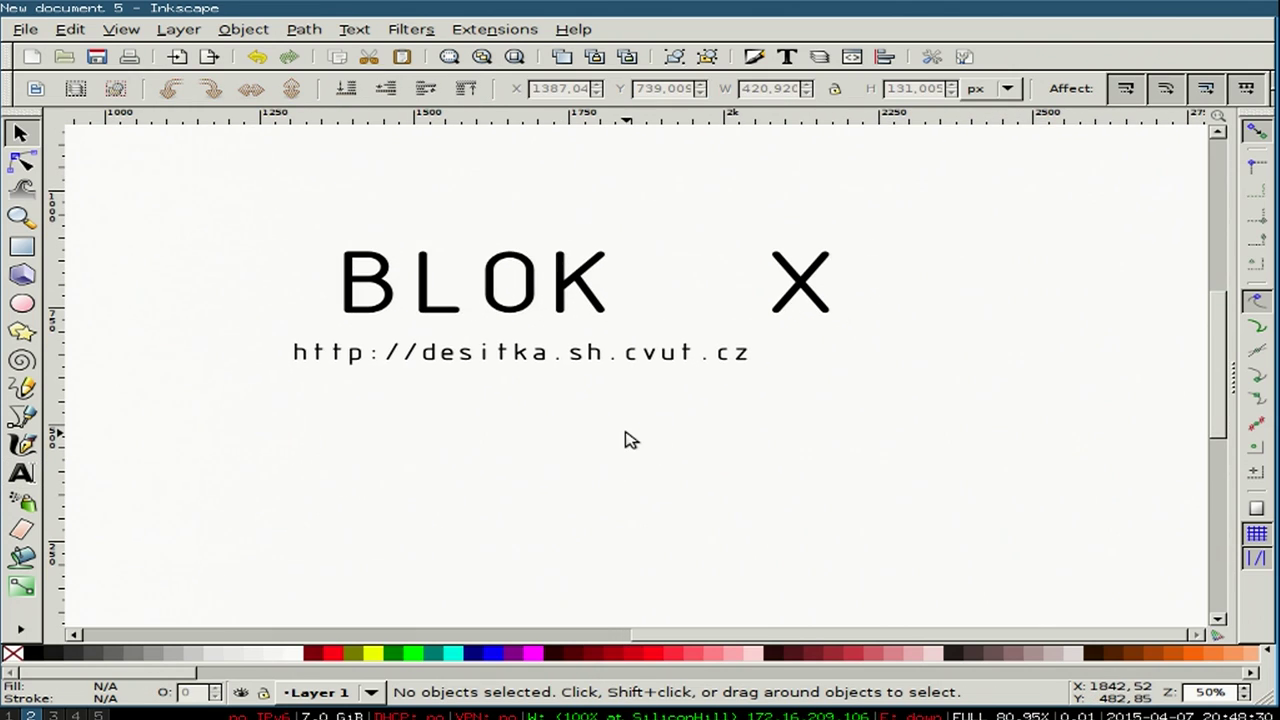
click(640, 373)
click(771, 443)
drag(800, 286, 690, 298)
click(743, 465)
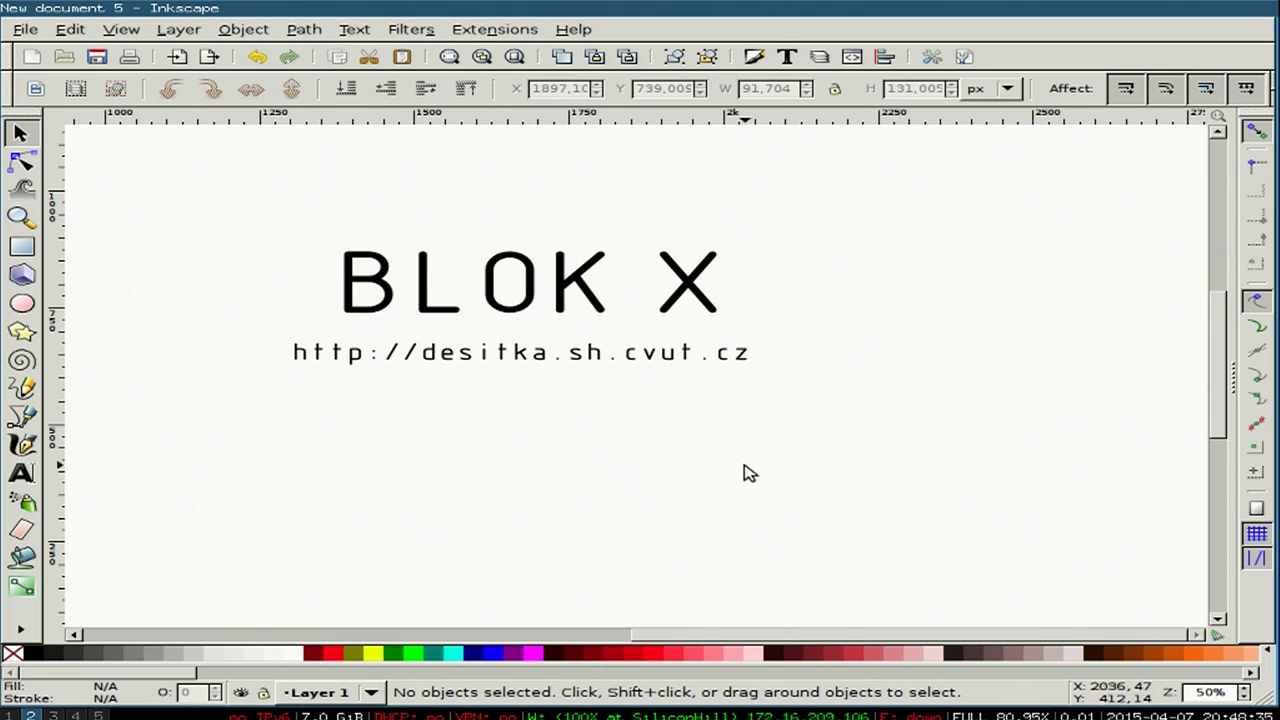
drag(743, 471, 764, 474)
key(ctrl+z)
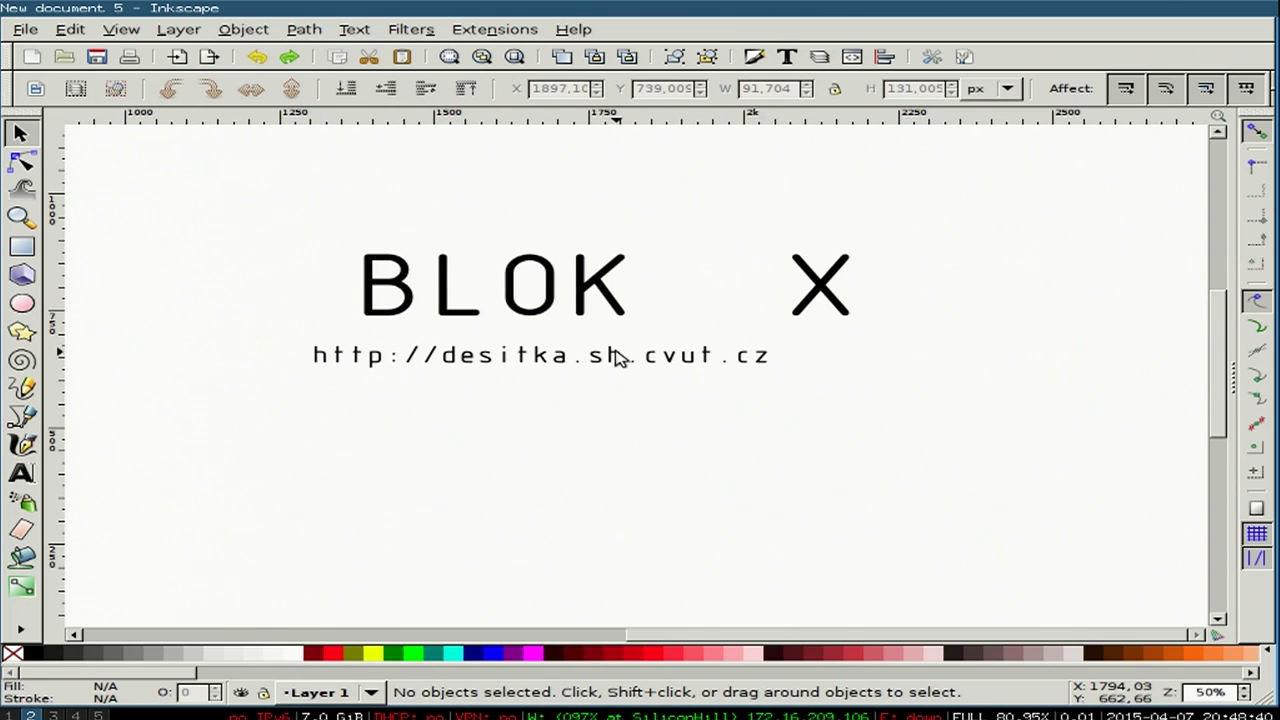
drag(806, 292, 676, 296)
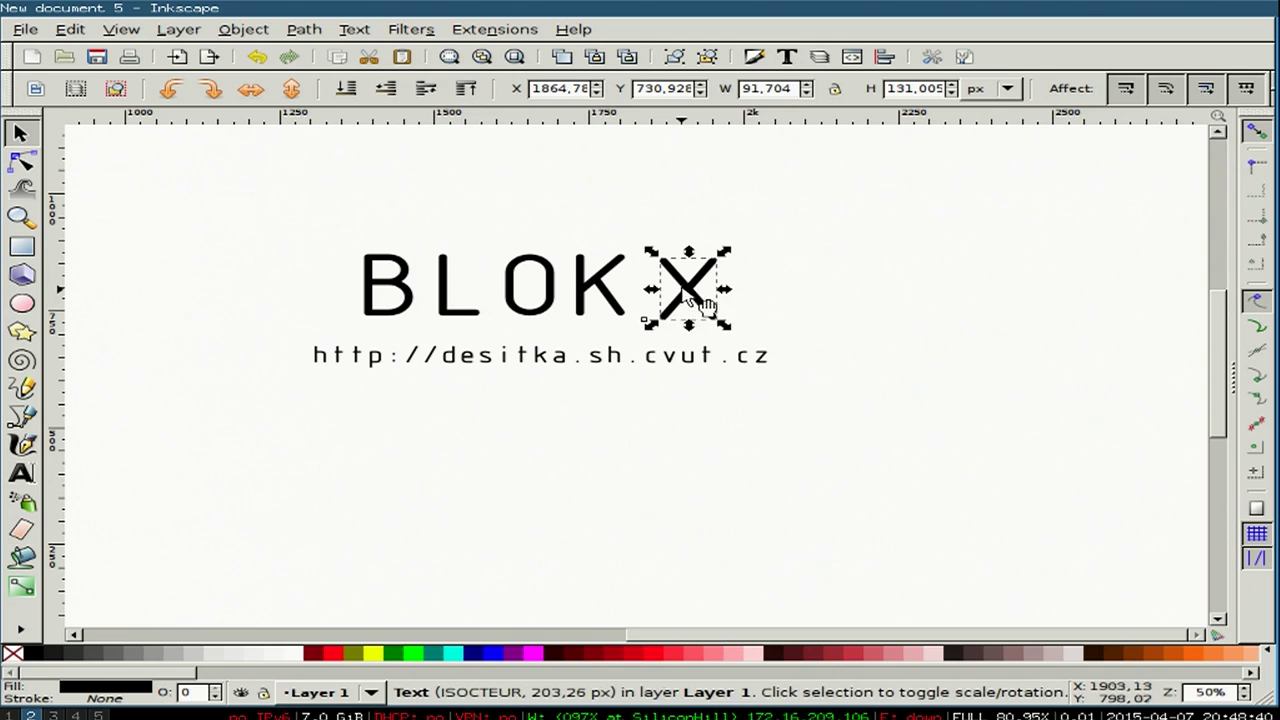
key(ctrl+z)
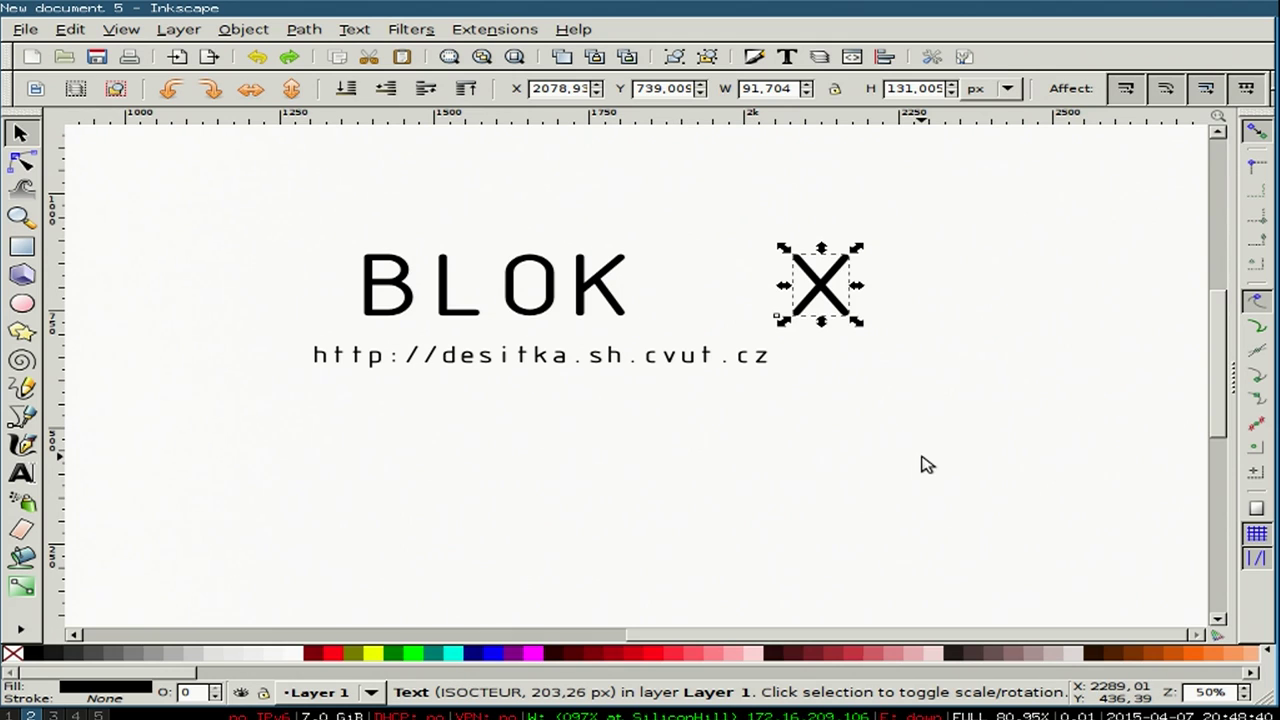
drag(814, 288, 677, 275)
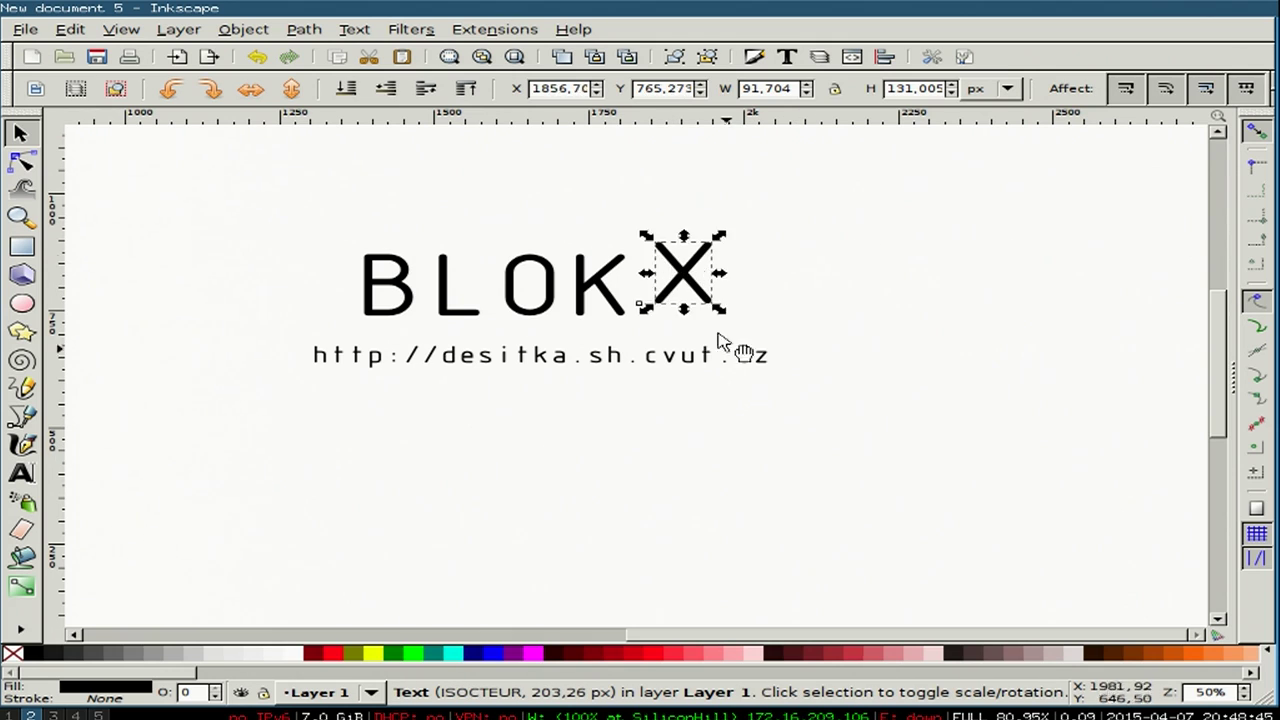
click(727, 396)
key(ctrl)
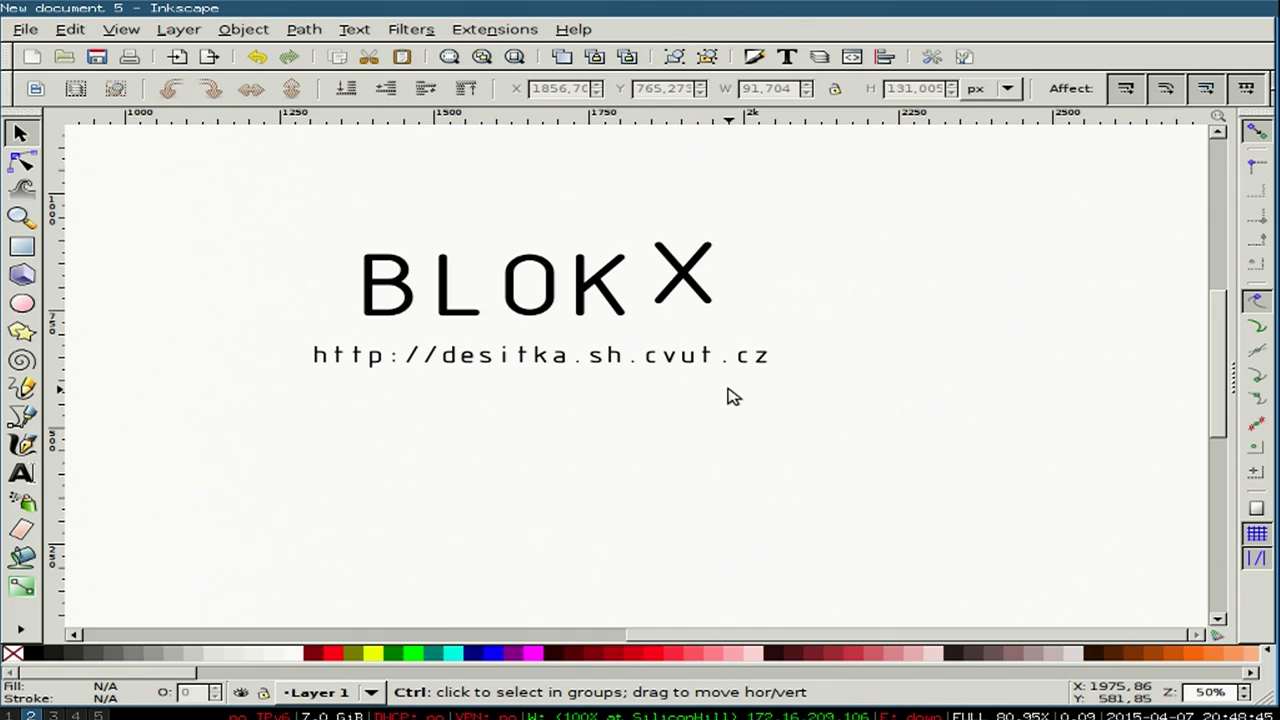
key(ctrl+z)
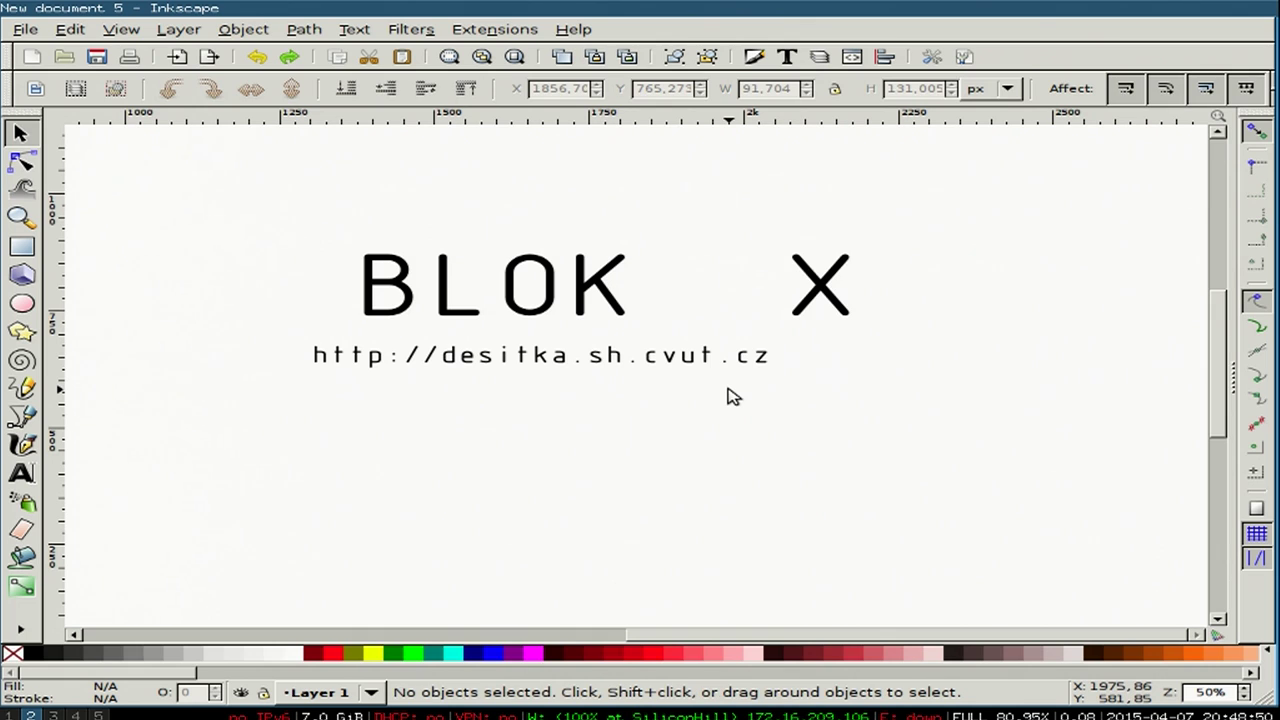
Shift the X horizontally to a word-space after BLOK, then open Align and Distribute
drag(752, 178, 968, 345)
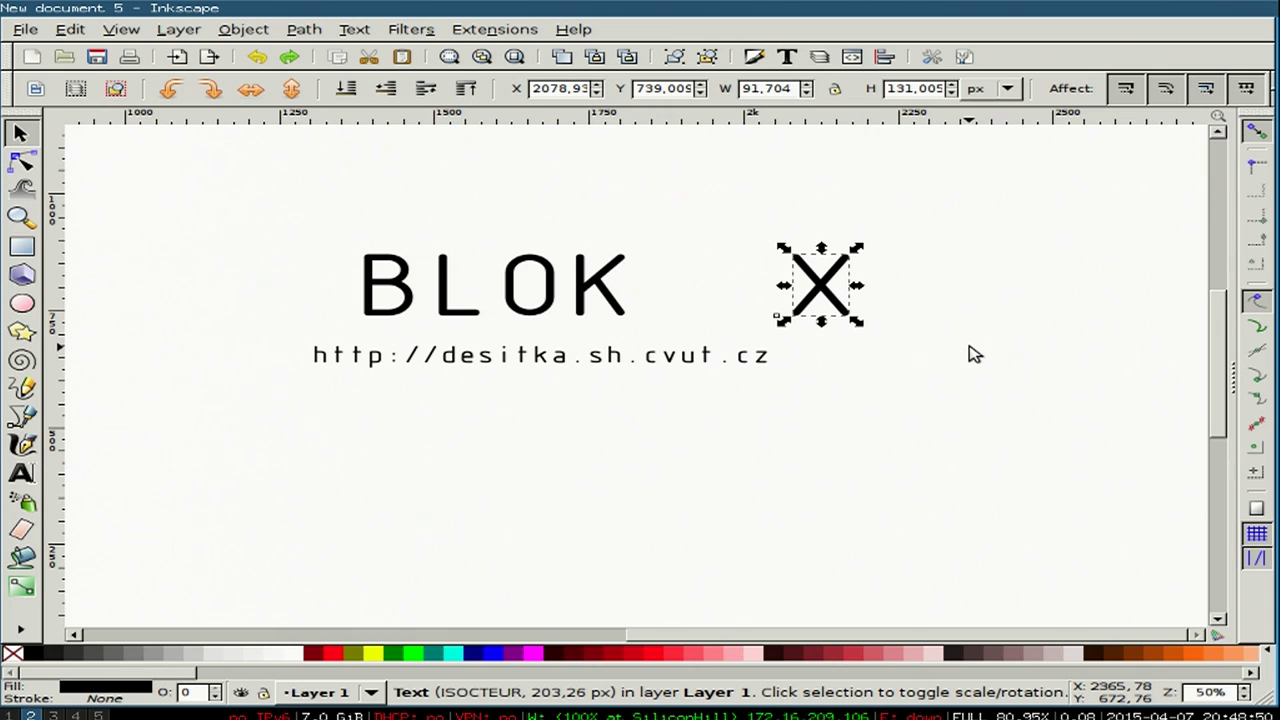
key(ctrl)
drag(845, 308, 795, 305)
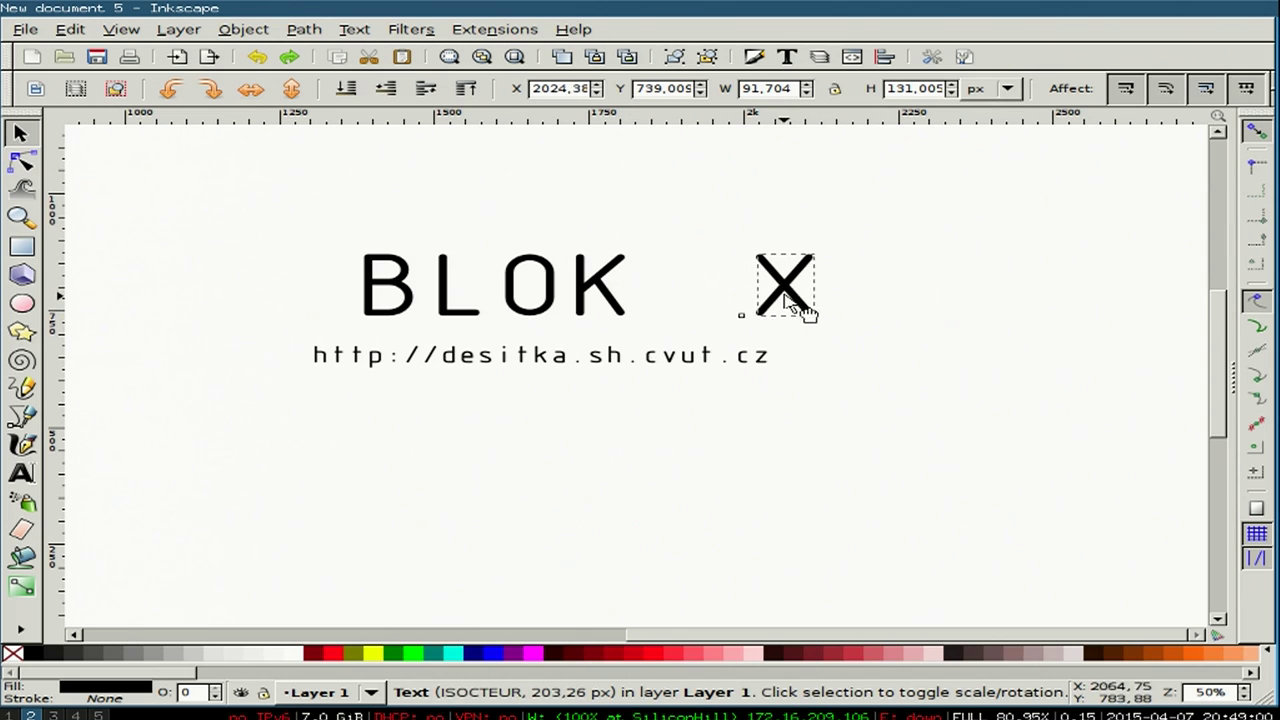
drag(786, 300, 740, 318)
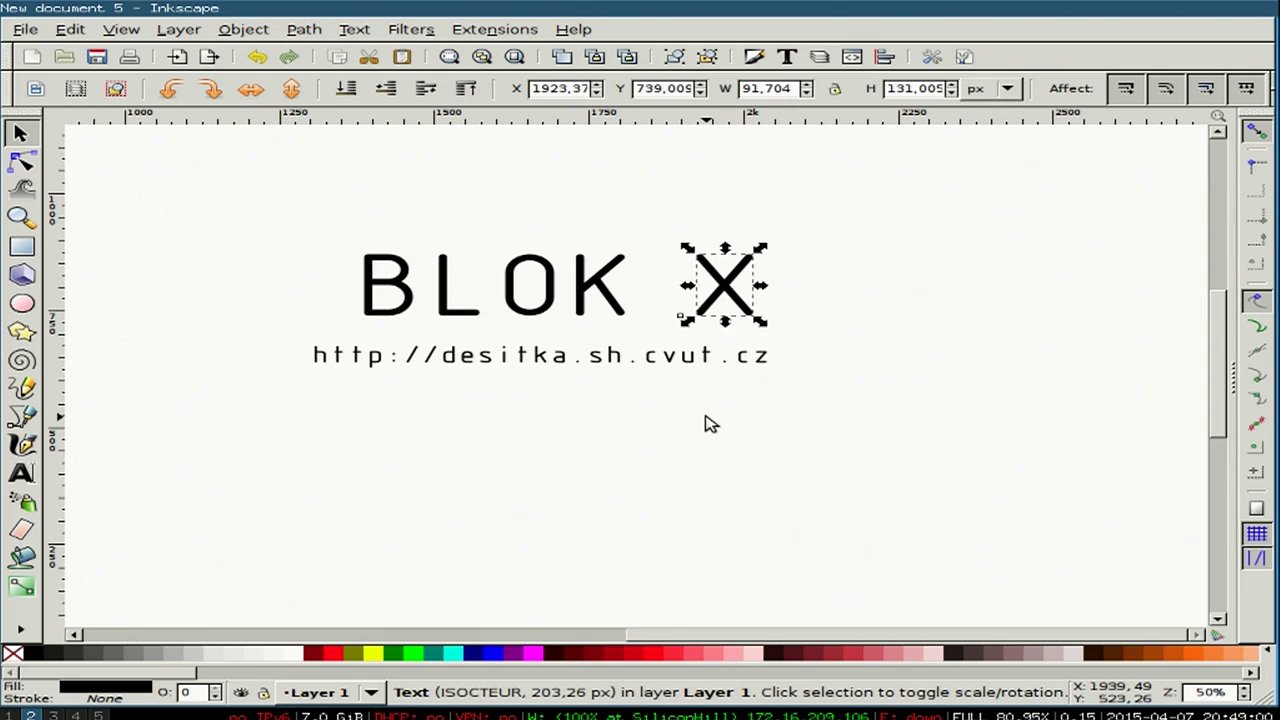
click(705, 424)
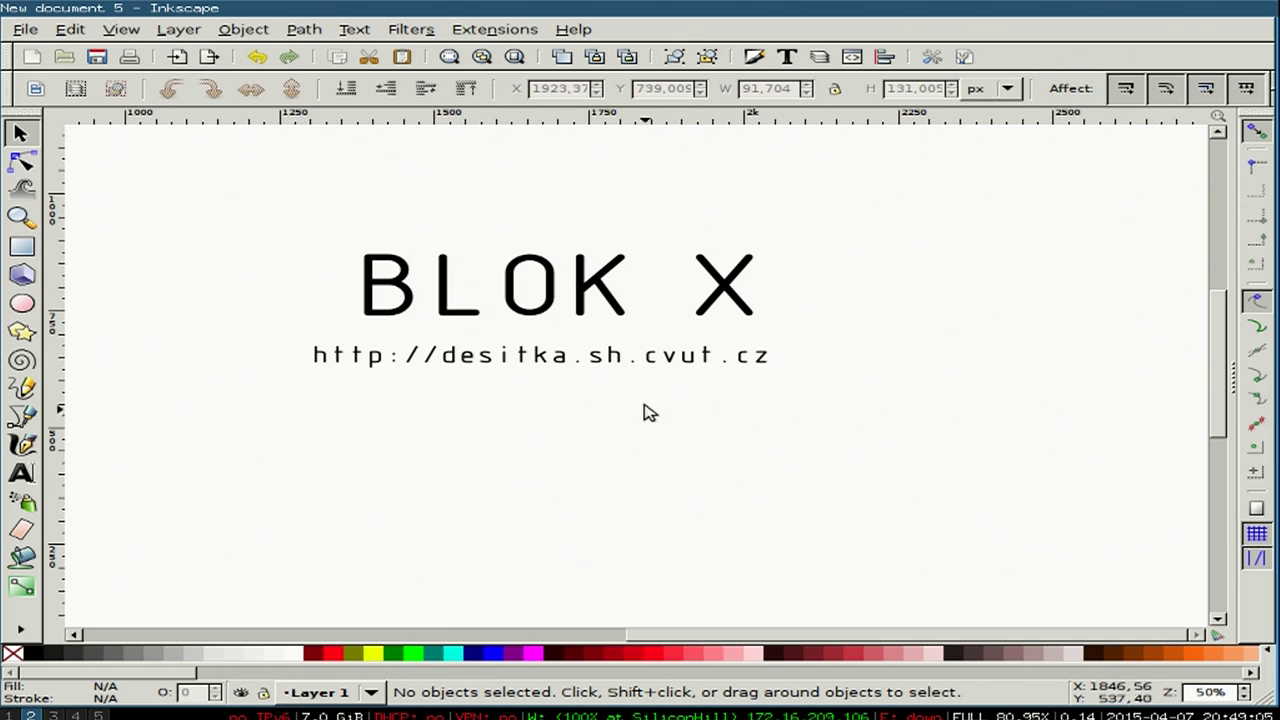
key(ctrl)
key(ctrl+shift+a)
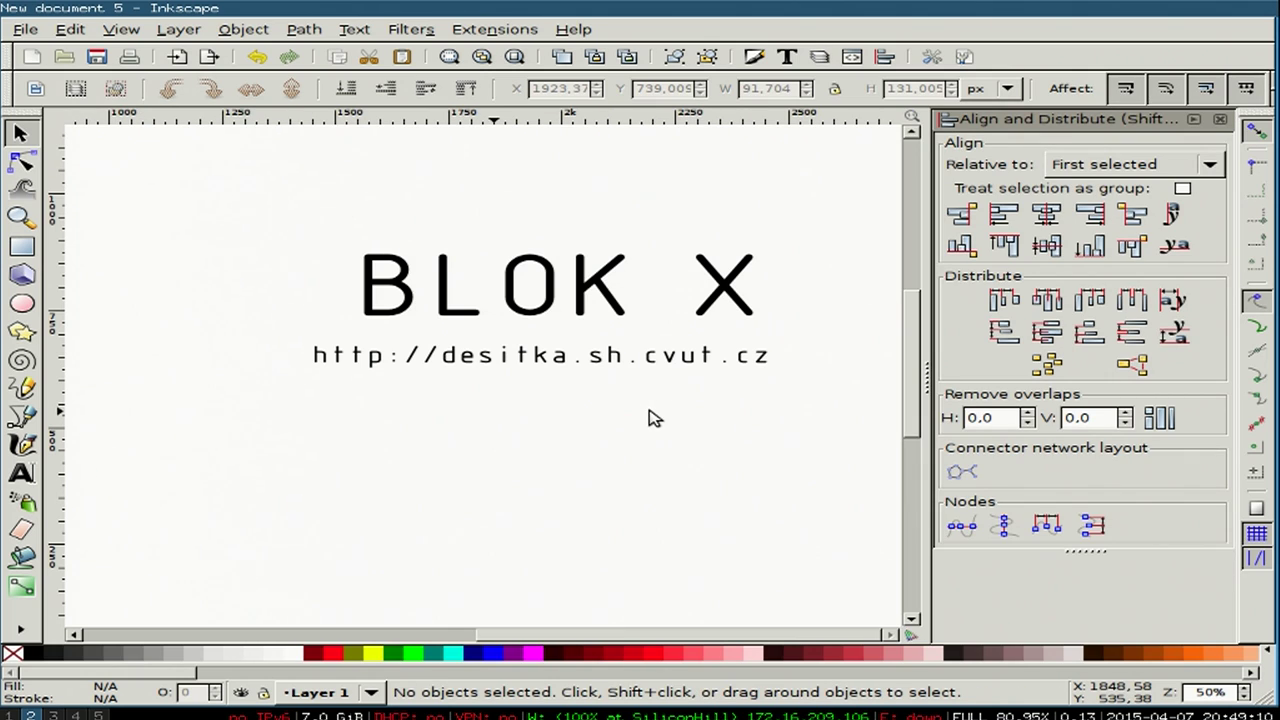
Select BLOK and X and centre them on the same horizontal axis
click(735, 288)
drag(737, 286, 719, 274)
click(672, 440)
click(580, 305)
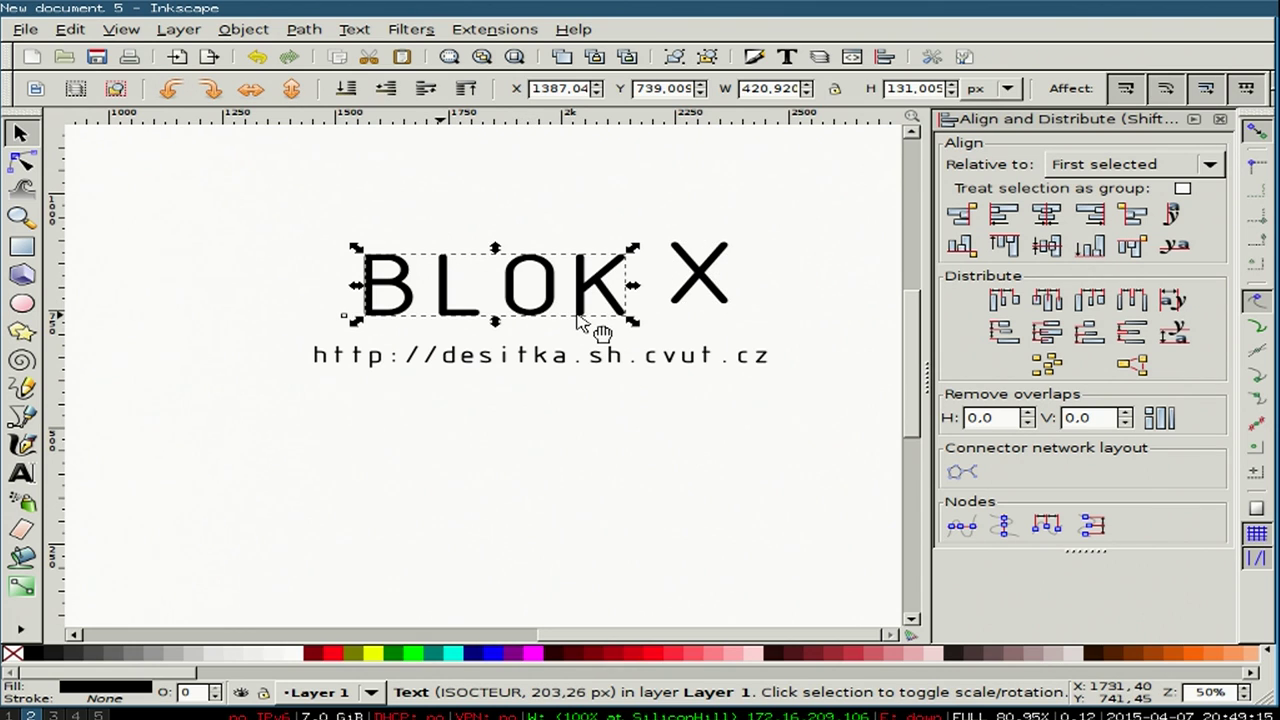
shift+click(708, 292)
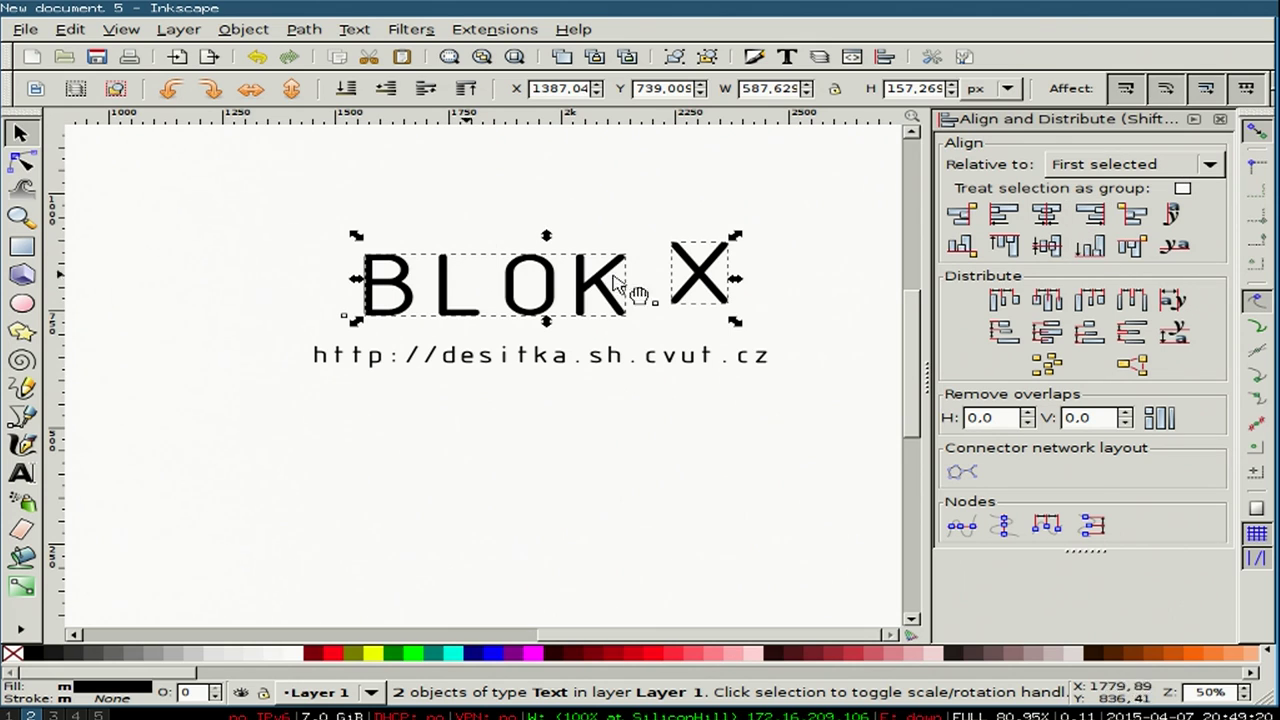
click(1047, 245)
click(770, 418)
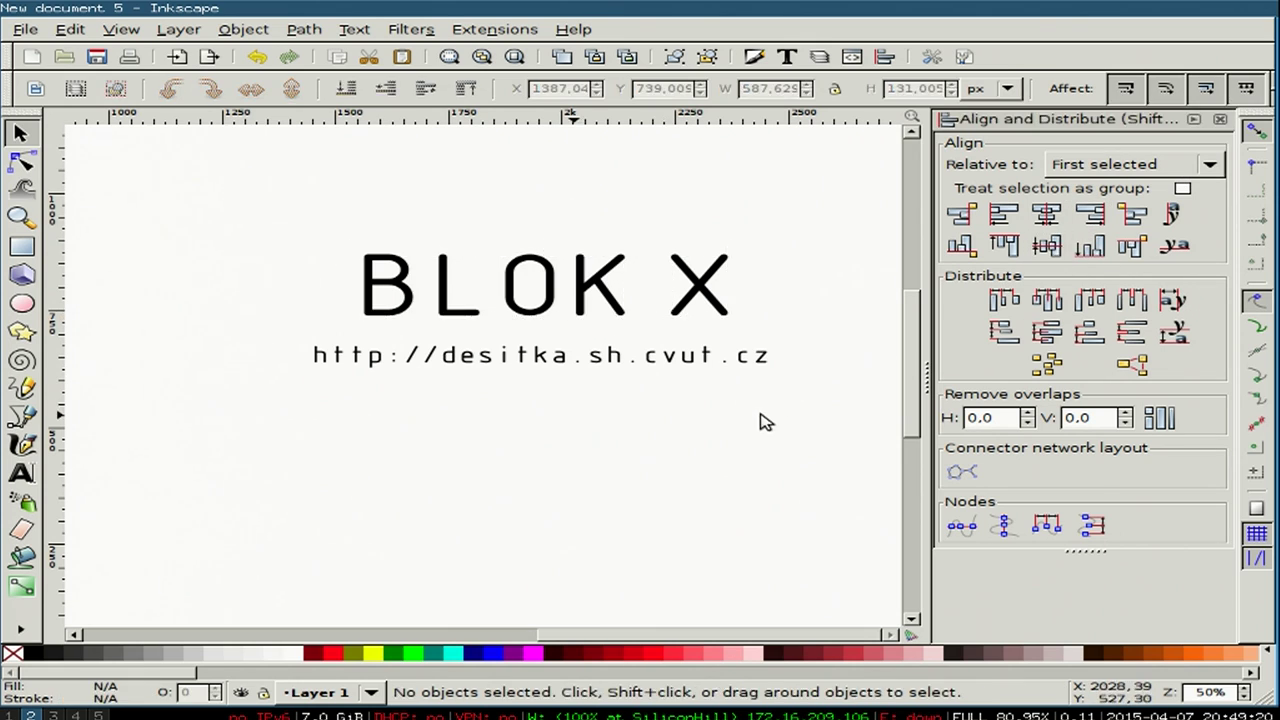
Nudge the X slightly to fine-tune its spacing from BLOK
mouse_move(766, 417)
mouse_down()
mouse_move(620, 408)
mouse_move(697, 400)
mouse_up()
click(555, 350)
click(592, 375)
click(636, 300)
drag(655, 302, 644, 290)
click(686, 509)
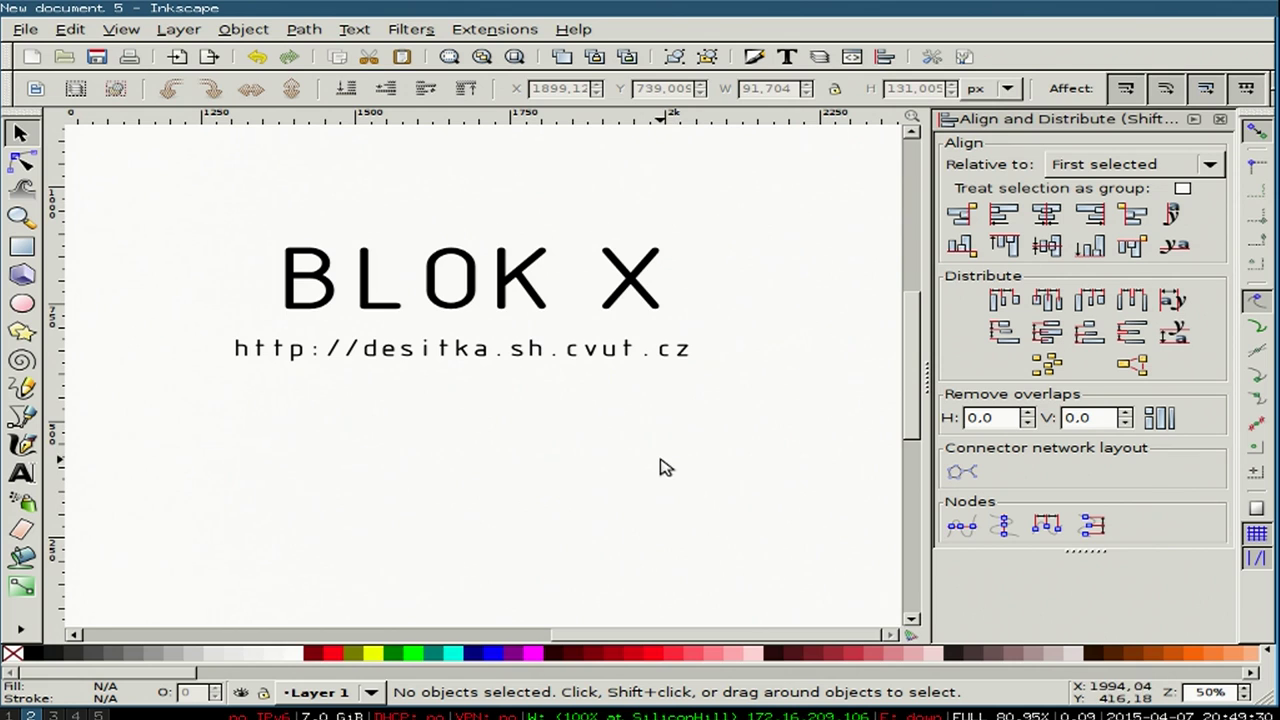
Colour the BLOK, X and URL texts bright red
mouse_move(162, 200)
mouse_down()
mouse_move(502, 334)
mouse_move(715, 385)
mouse_up()
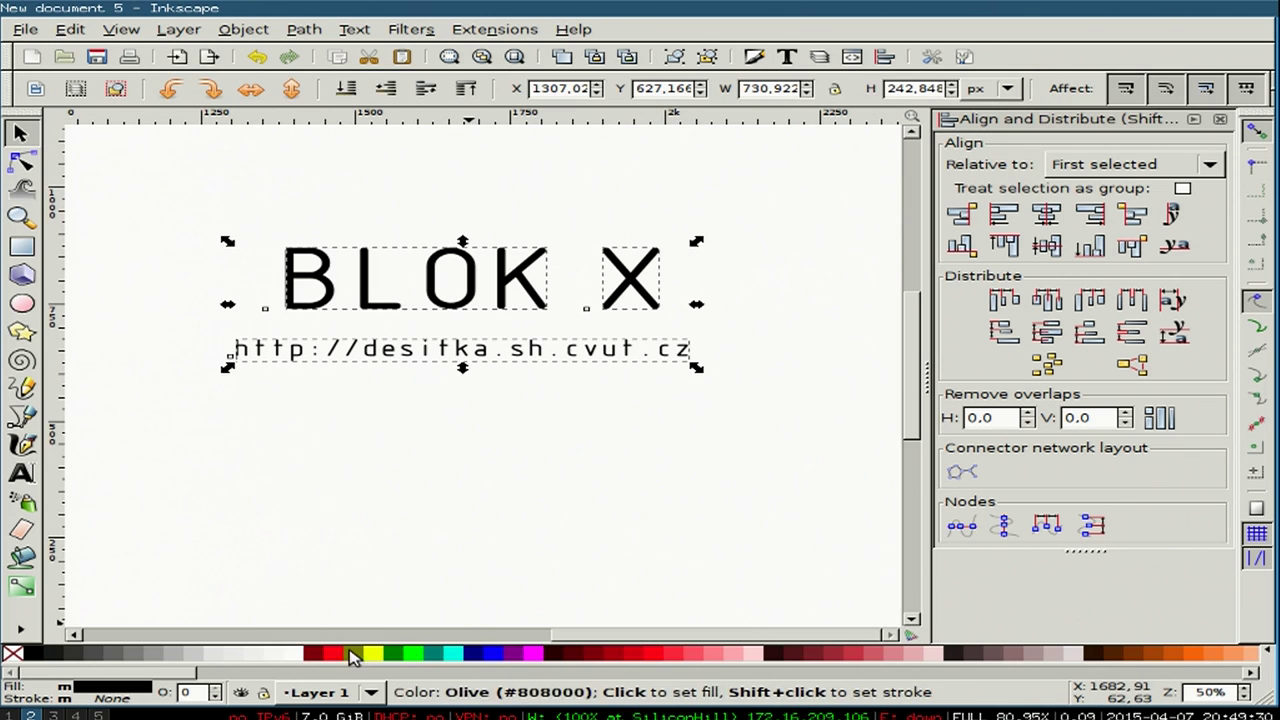
click(595, 657)
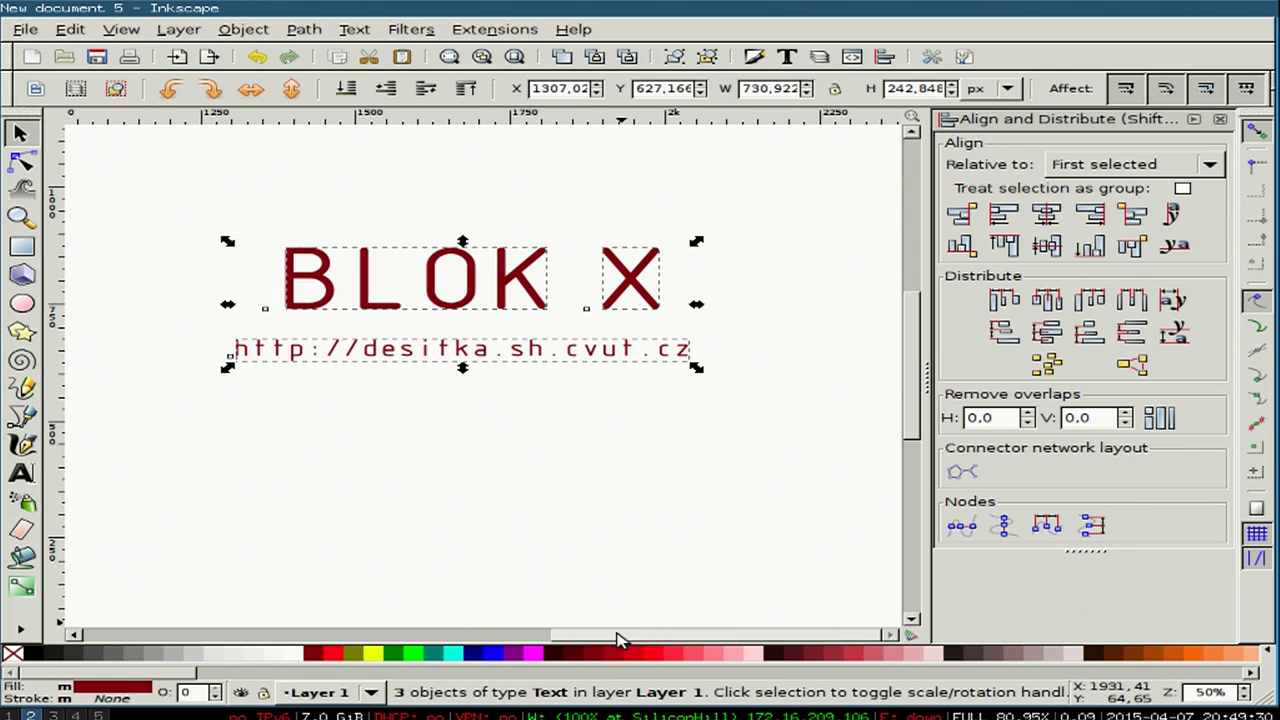
click(651, 657)
click(560, 460)
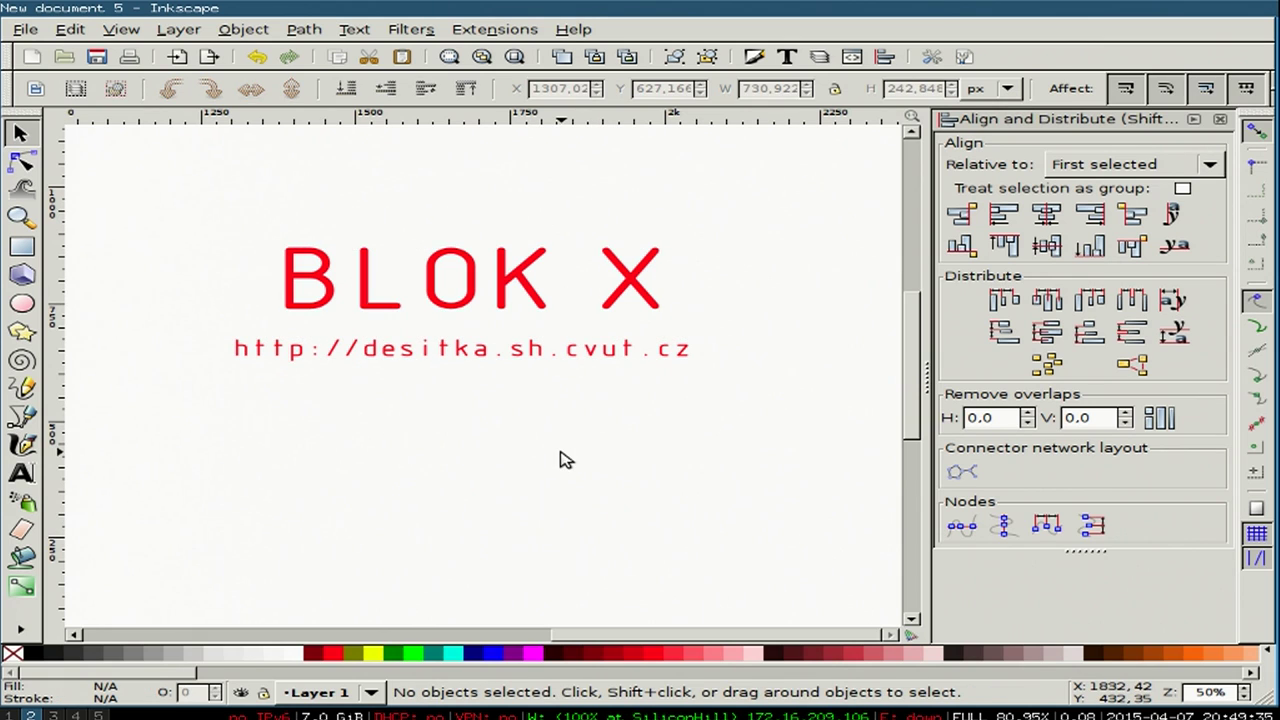
Draw a red square over the X and turn the X white
click(22, 246)
drag(562, 222, 695, 316)
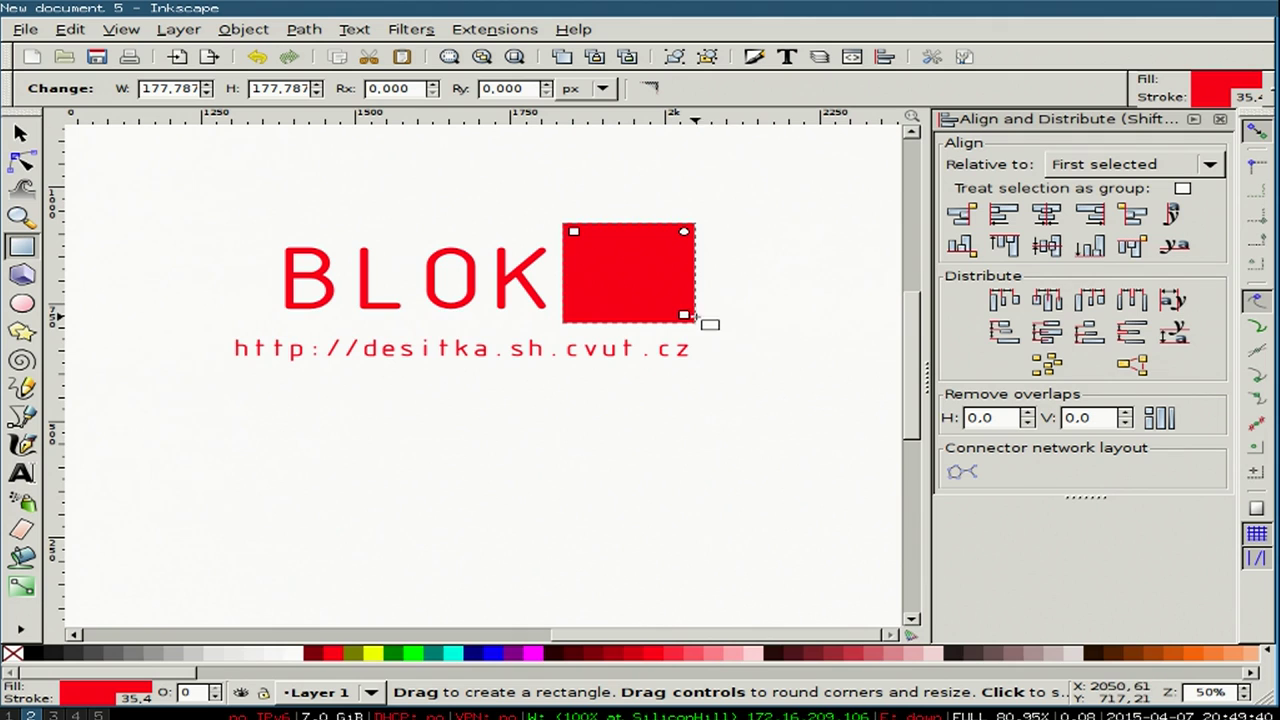
key(s)
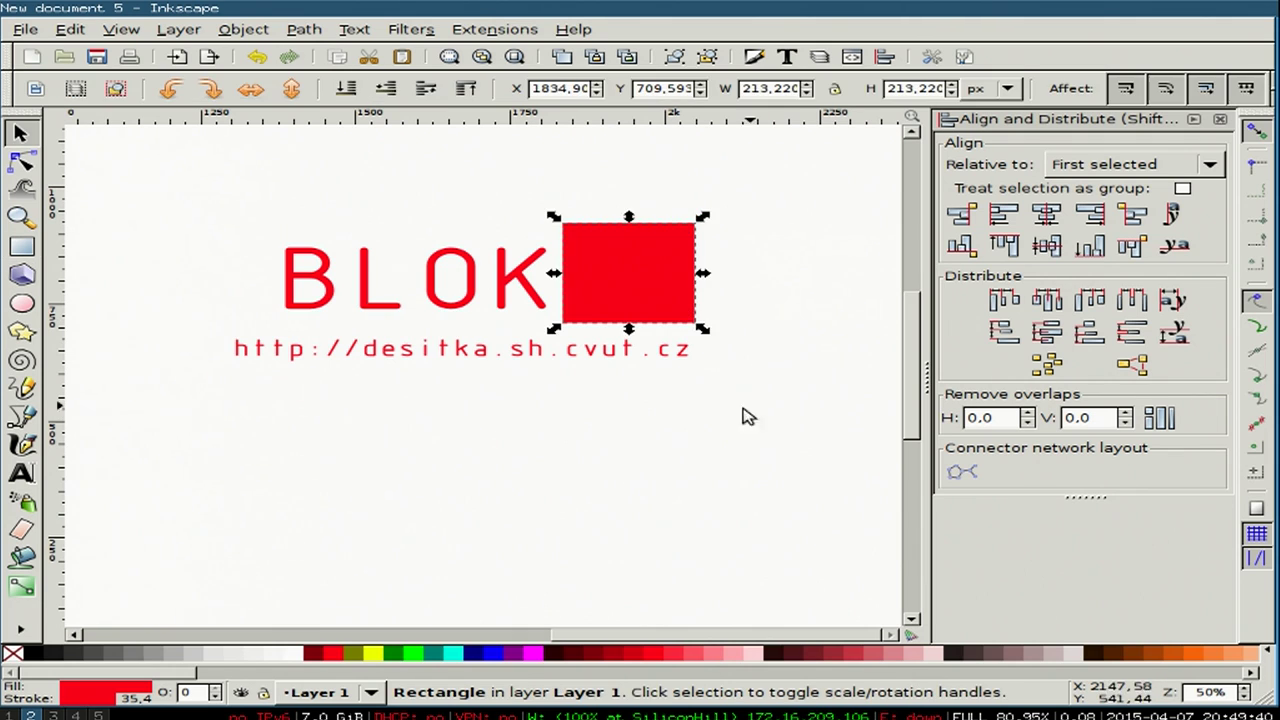
key(Escape)
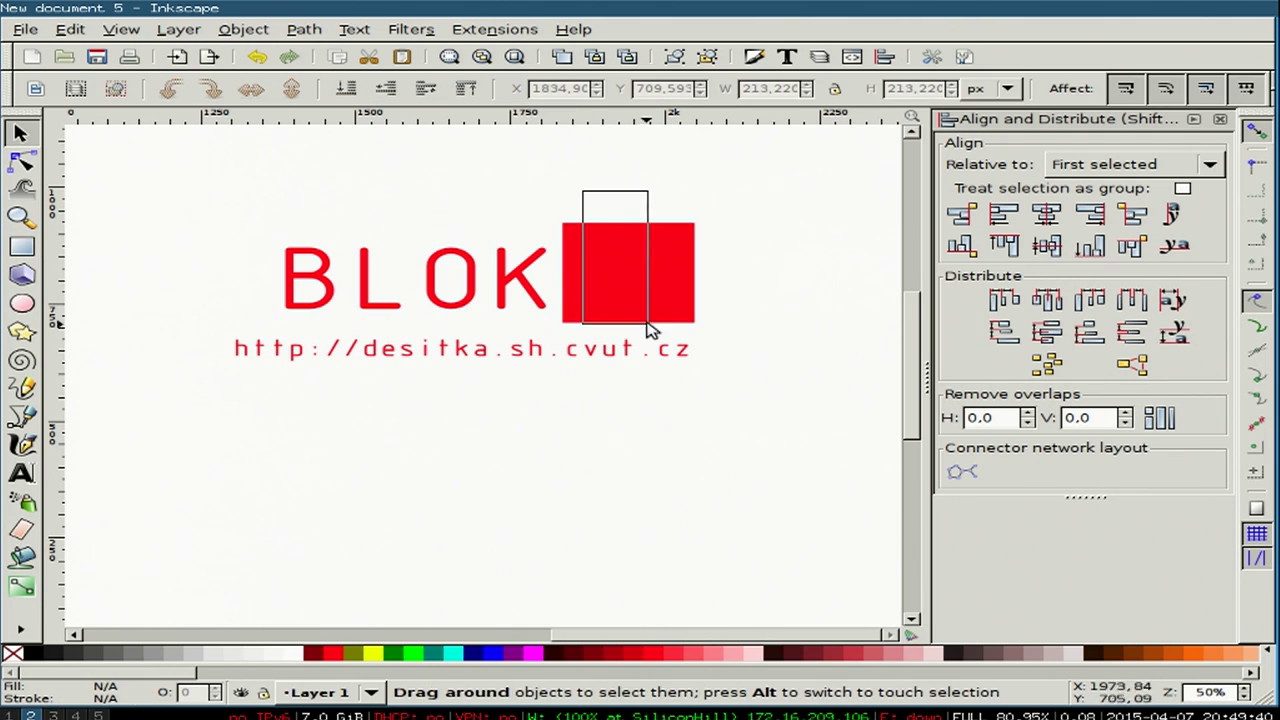
drag(582, 190, 690, 350)
click(296, 657)
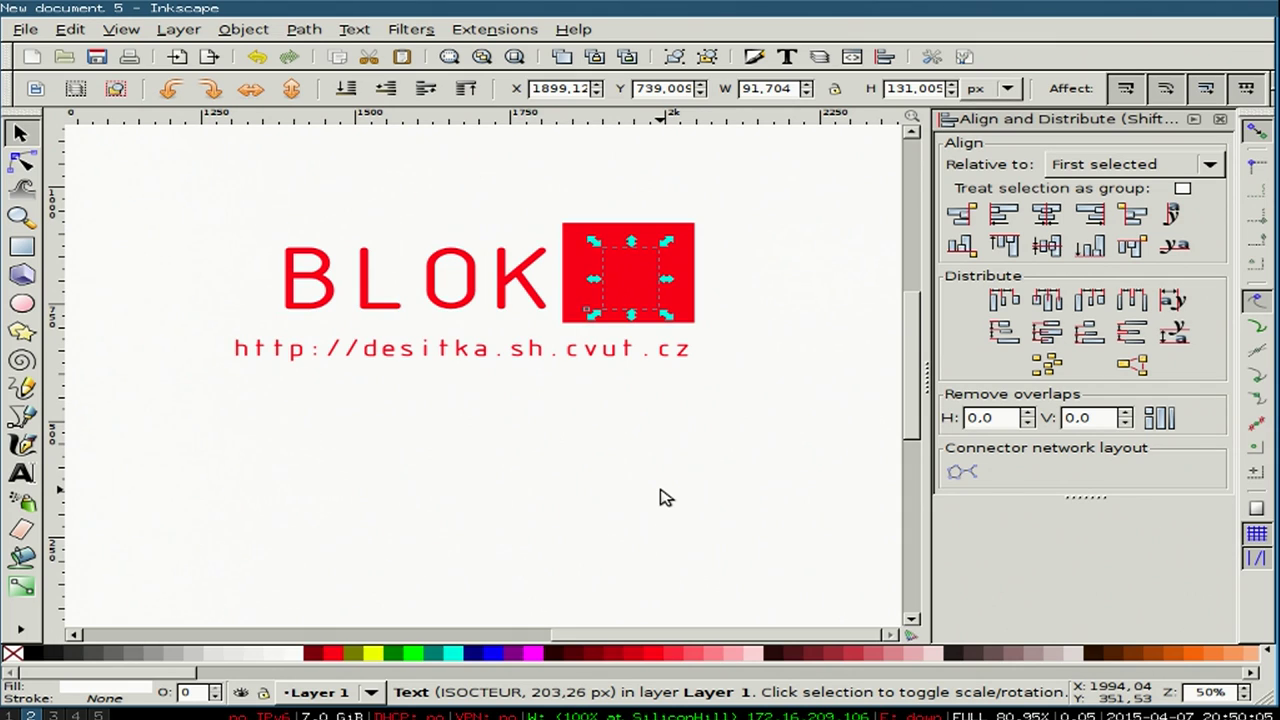
Raise the white X above the red square and glance at the Layers panel
key(Page_Up)
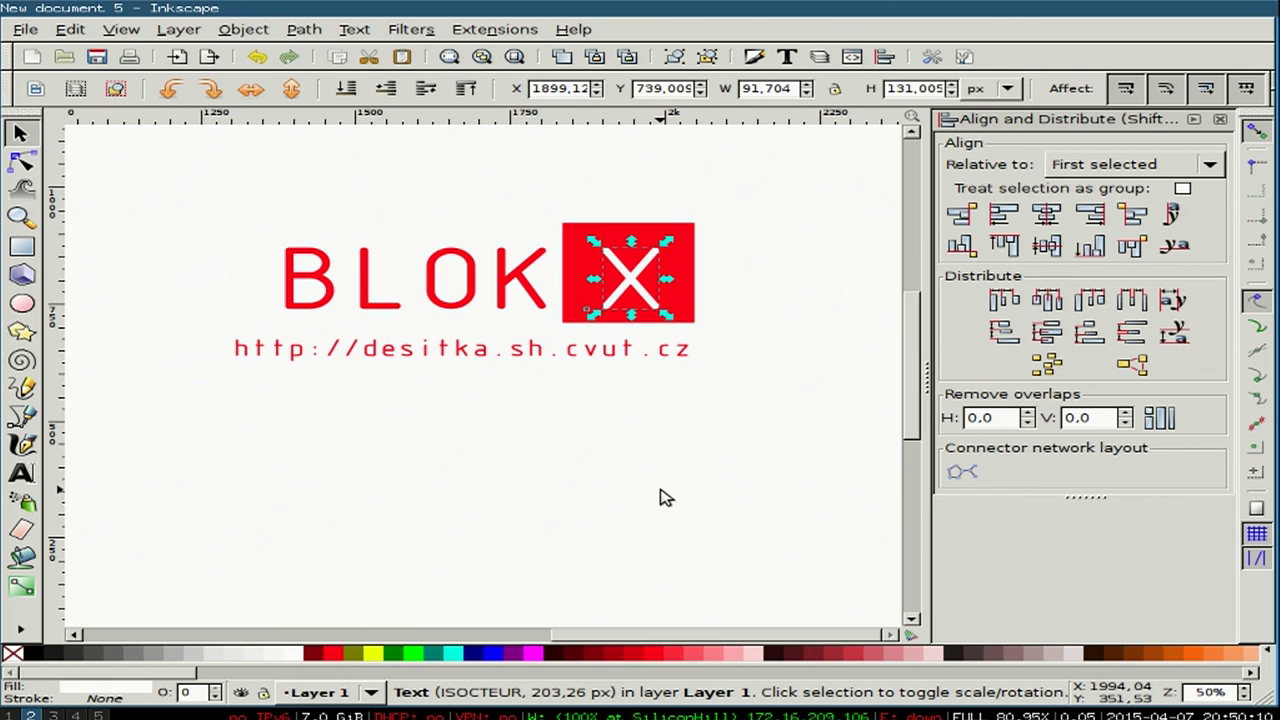
click(178, 29)
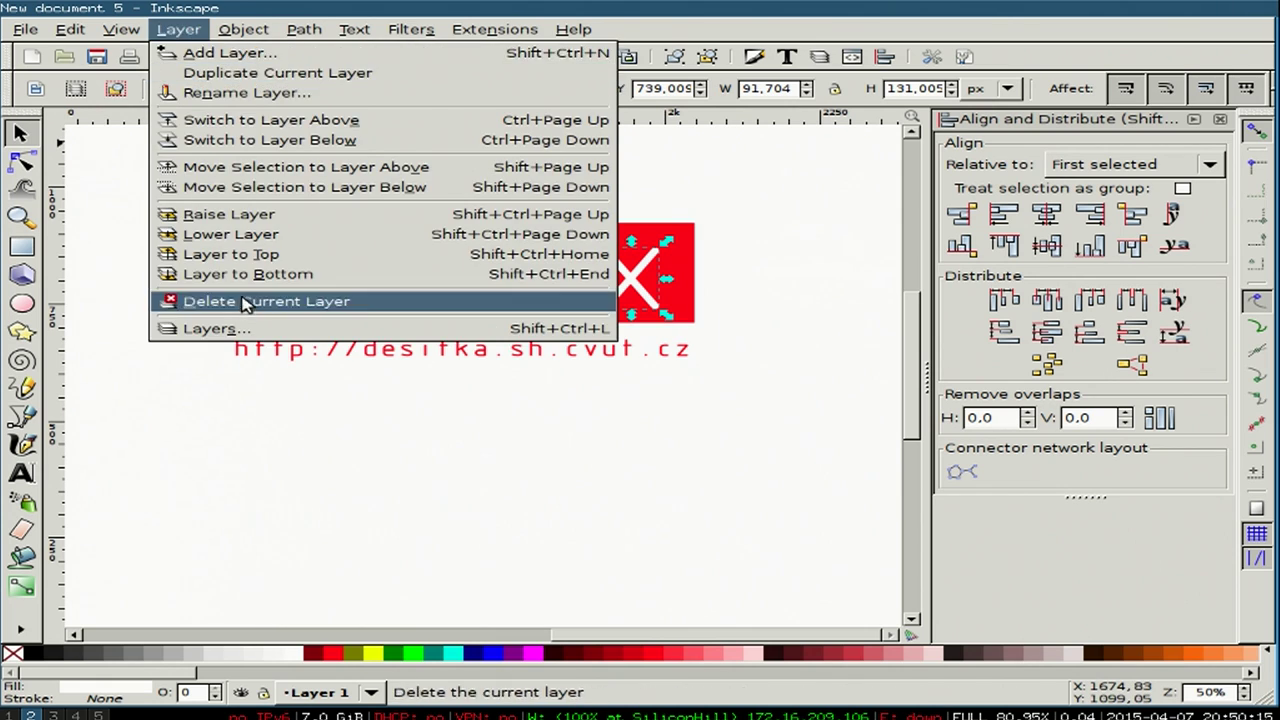
click(220, 327)
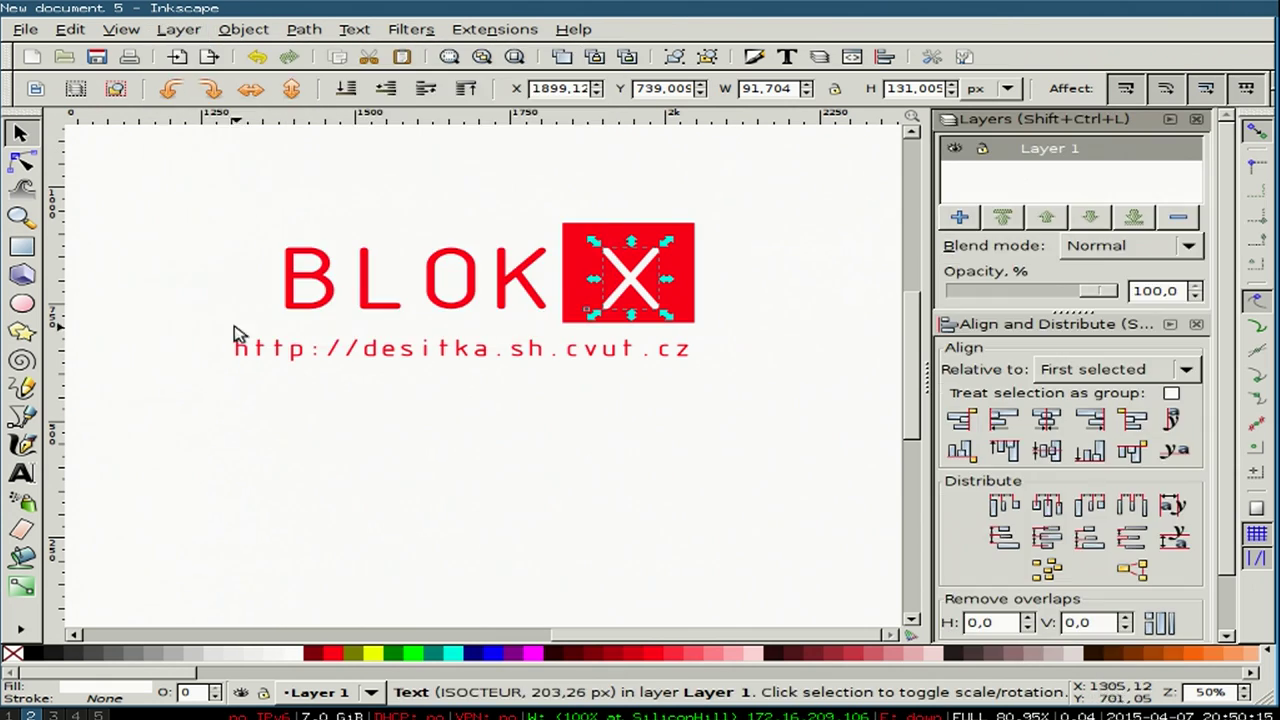
click(1197, 119)
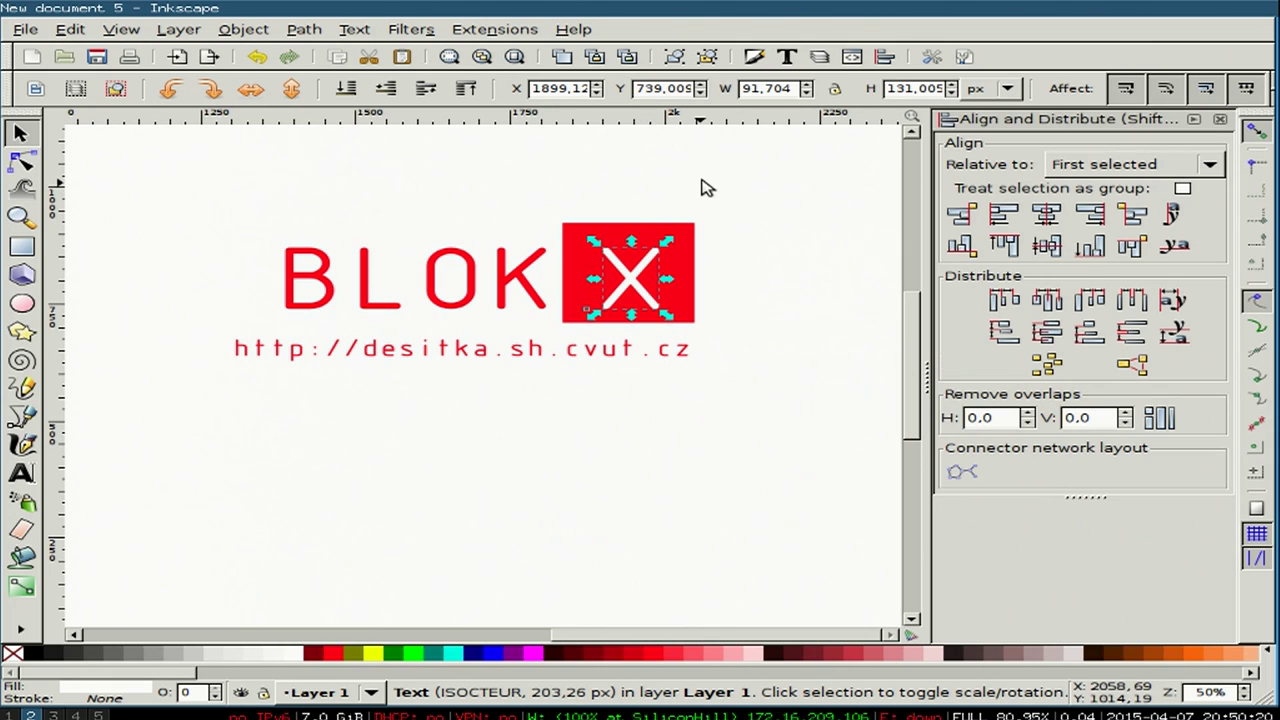
Toggle the X behind and in front of the square, leaving it on top
key(Page_Down)
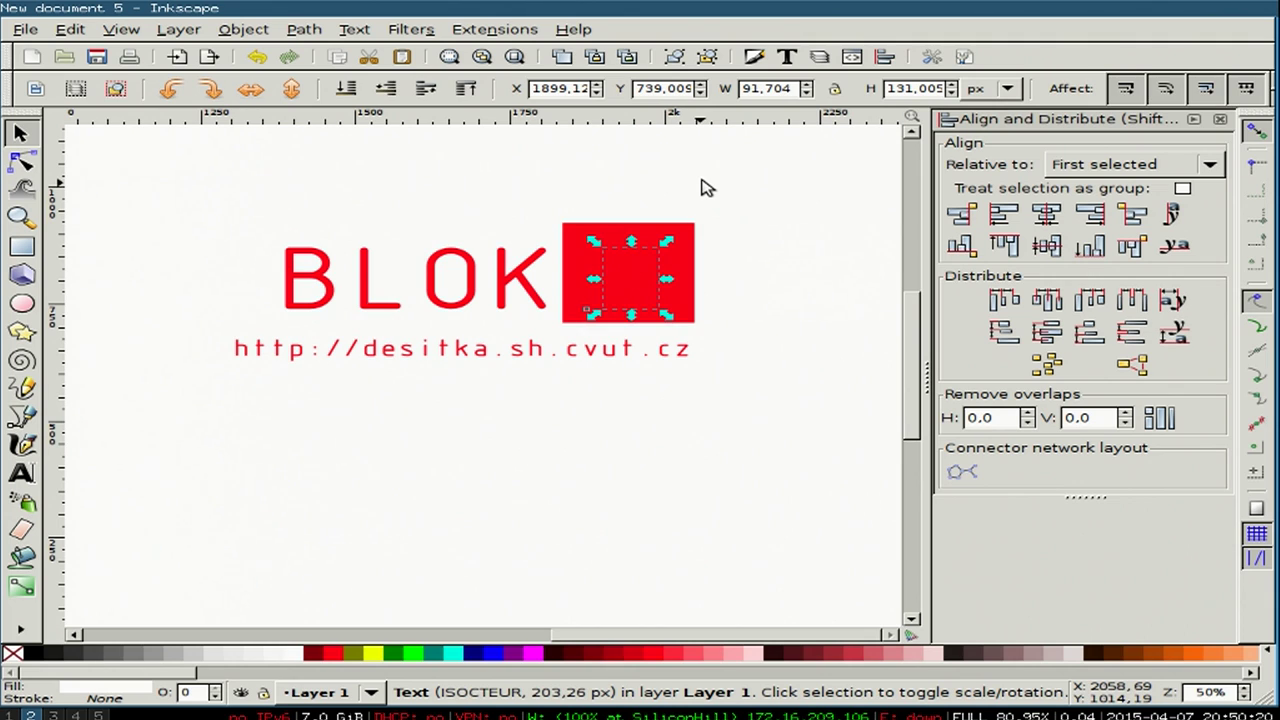
key(Page_Up)
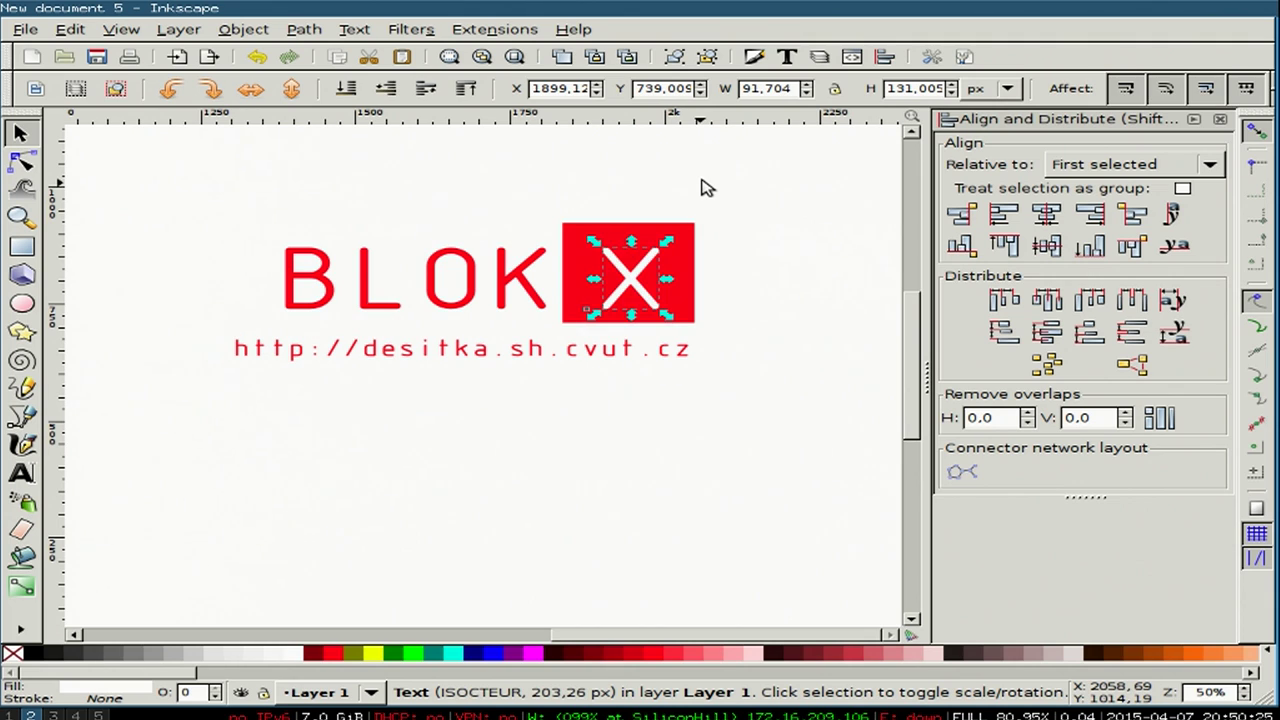
key(Page_Down)
key(Page_Up)
key(Page_Down)
key(Page_Up)
key(Page_Down)
key(Page_Up)
key(Page_Down)
key(Page_Up)
Reselect the white X, keep it above the square, then select X and square together
click(754, 300)
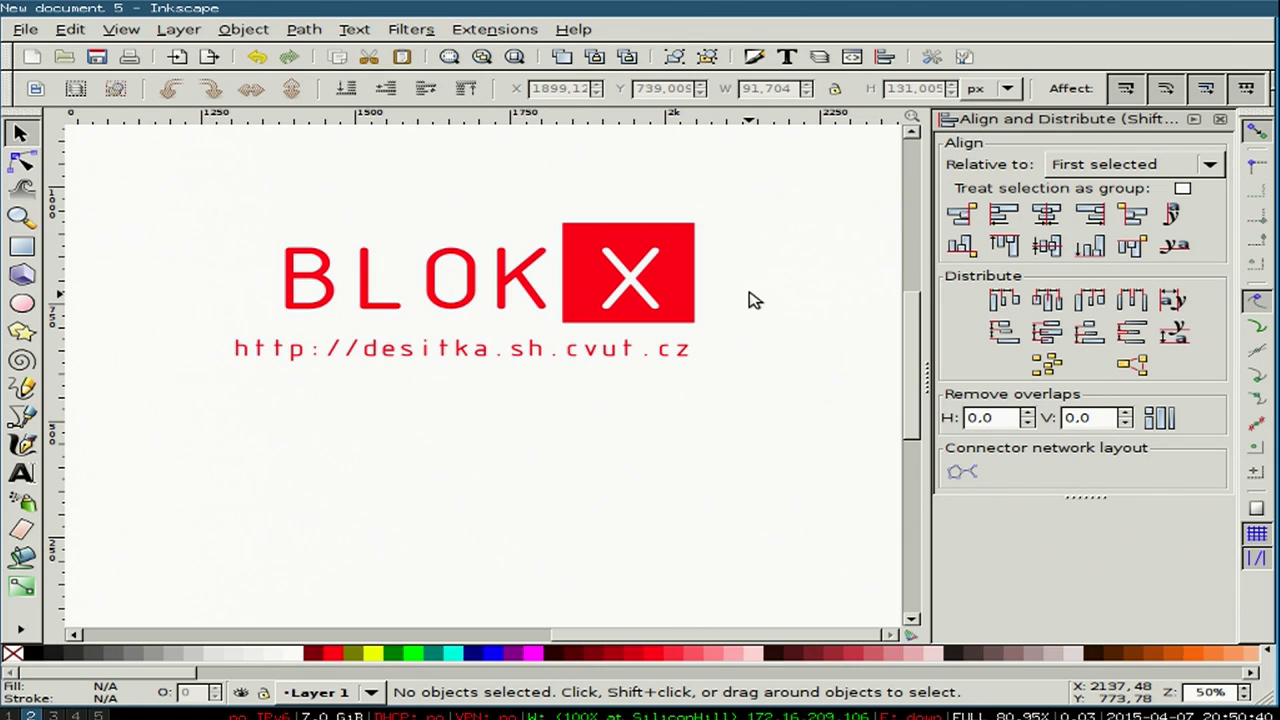
click(643, 277)
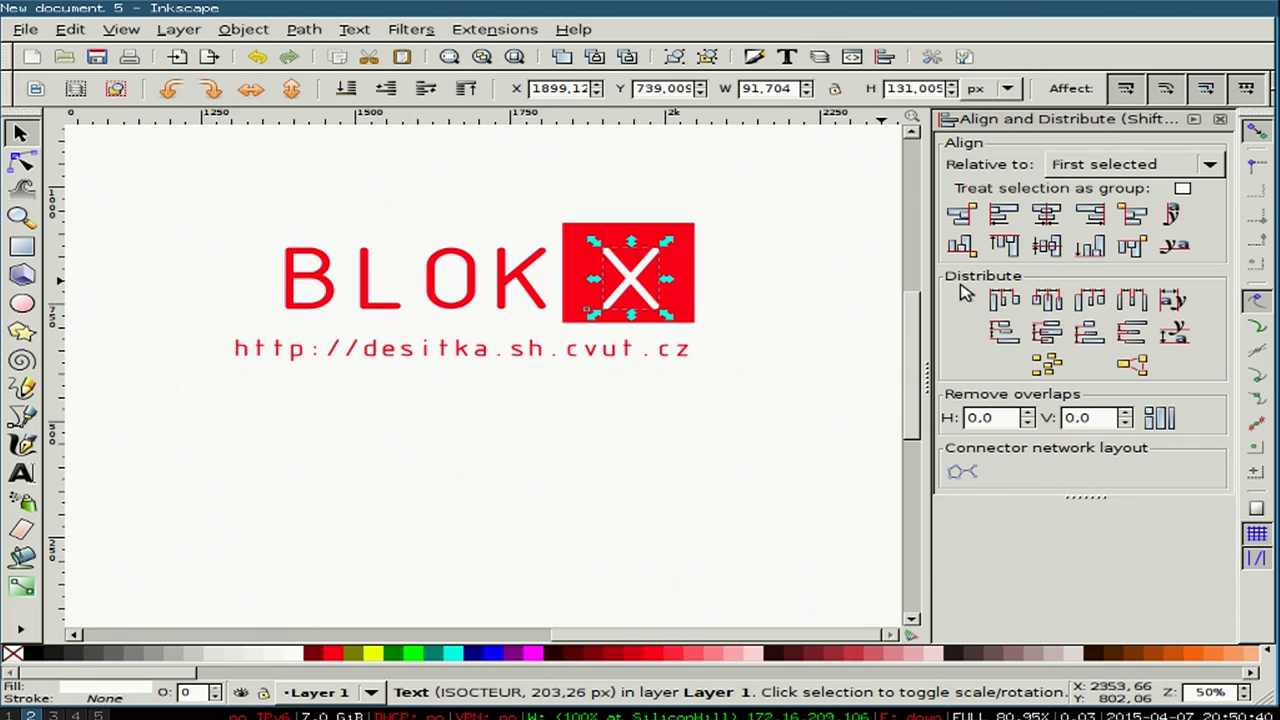
key(Page_Down)
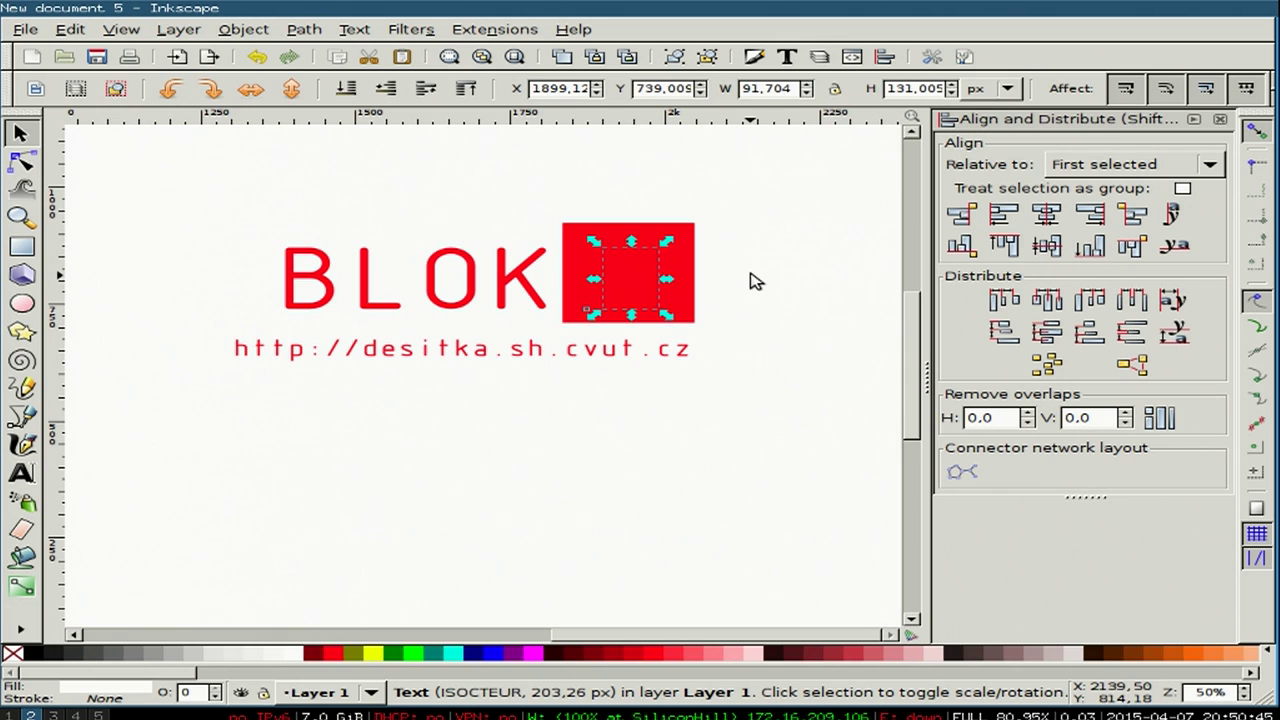
key(Page_Up)
key(Escape)
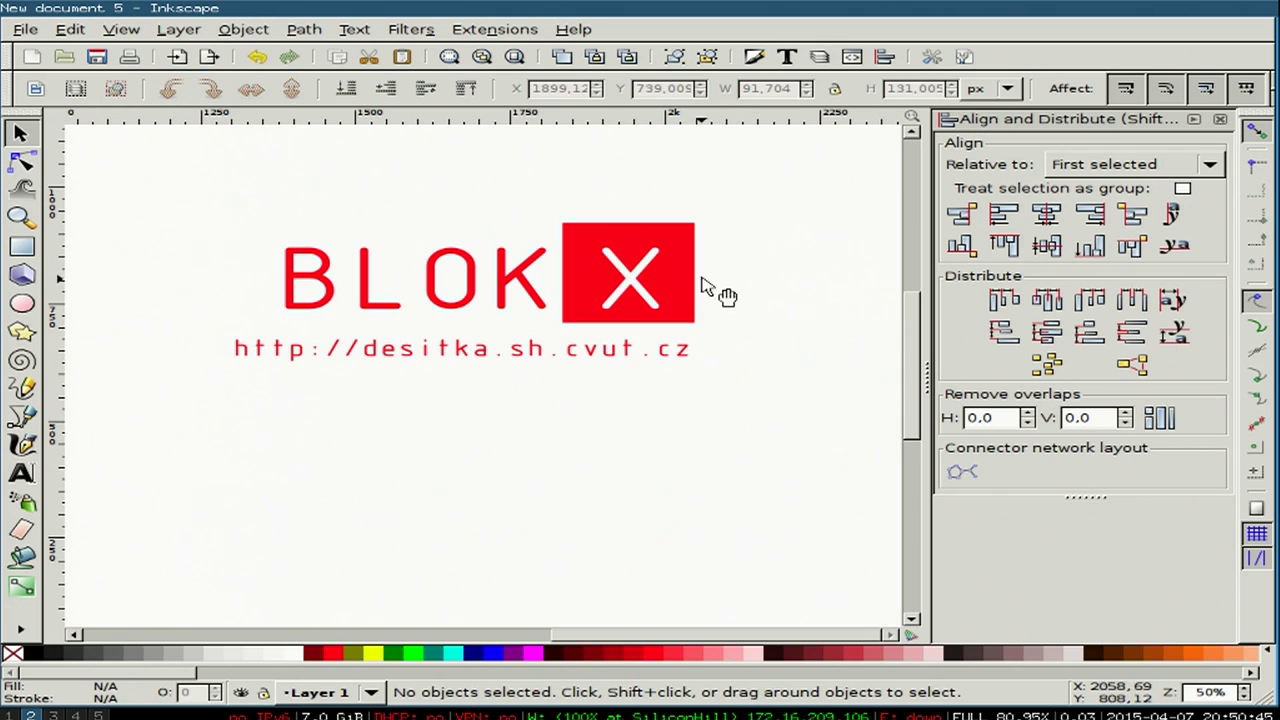
click(651, 266)
shift+click(691, 267)
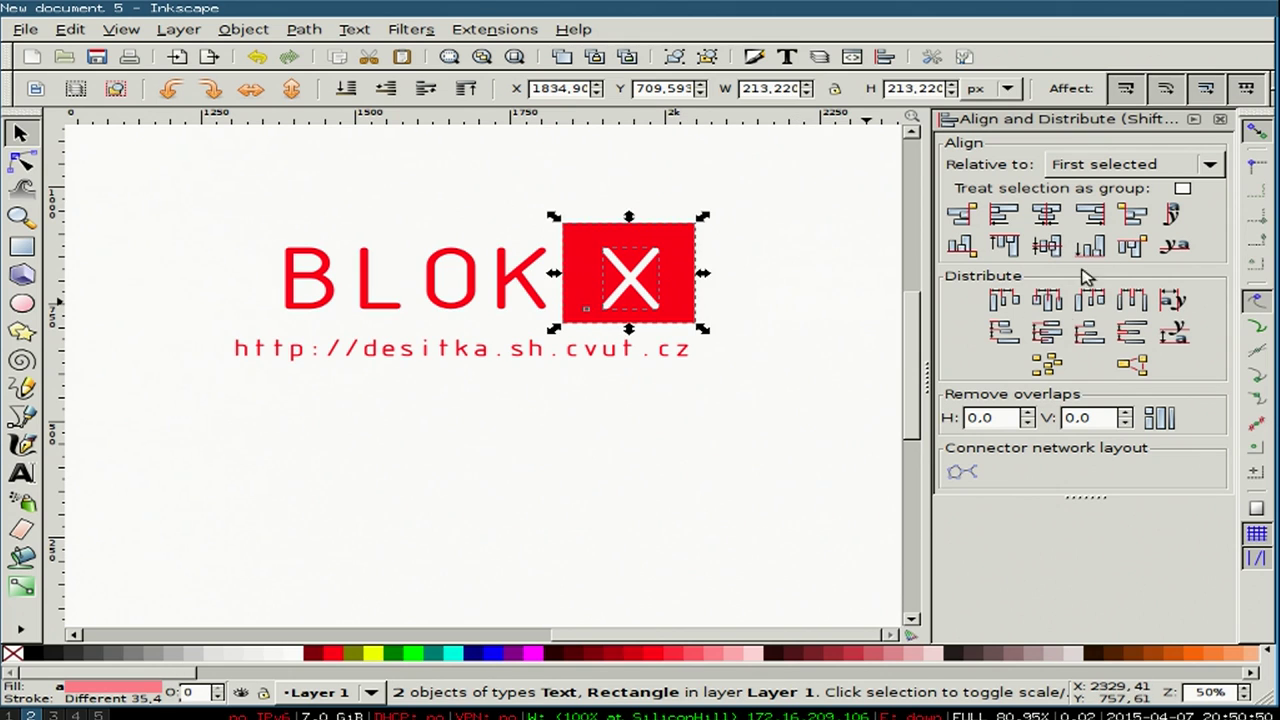
Centre the red box on the white X and enlarge the URL text
click(1047, 214)
click(1047, 245)
click(812, 218)
click(622, 366)
mouse_move(728, 360)
mouse_down()
mouse_move(626, 380)
mouse_move(797, 423)
mouse_up()
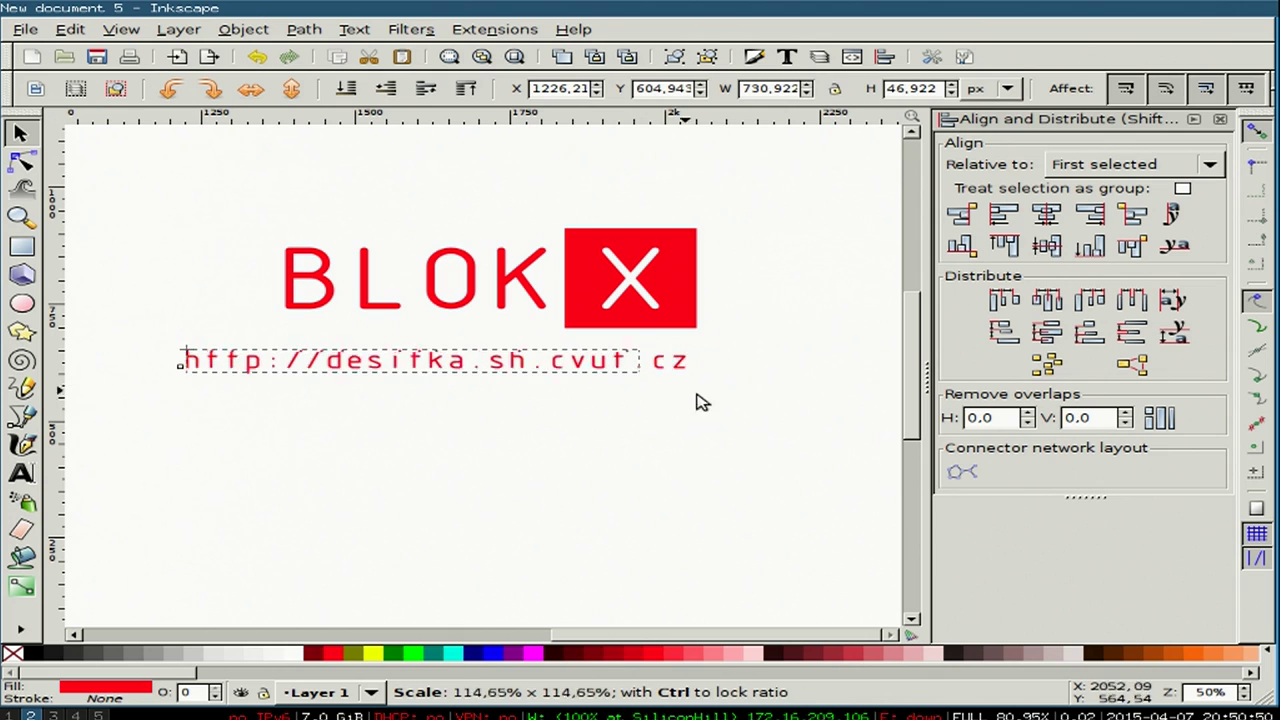
click(740, 406)
click(737, 428)
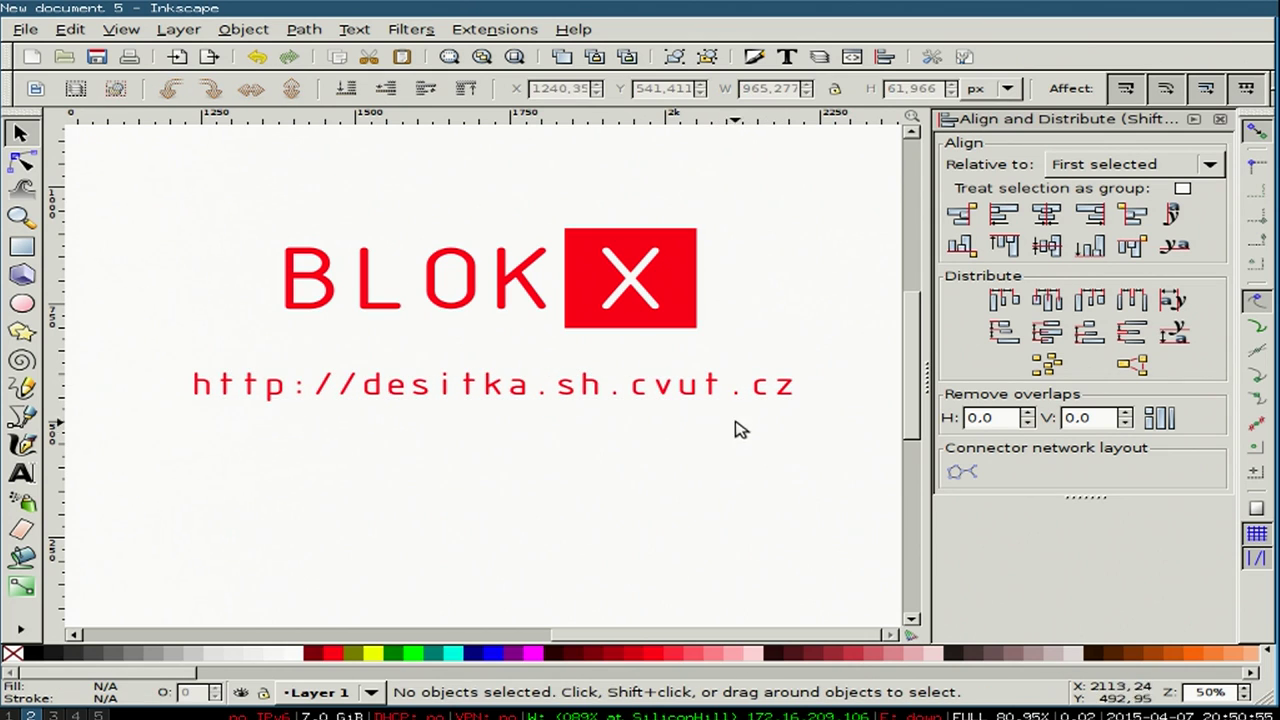
Shift BLOK slightly left and nudge the URL text up
click(478, 290)
drag(478, 290, 450, 318)
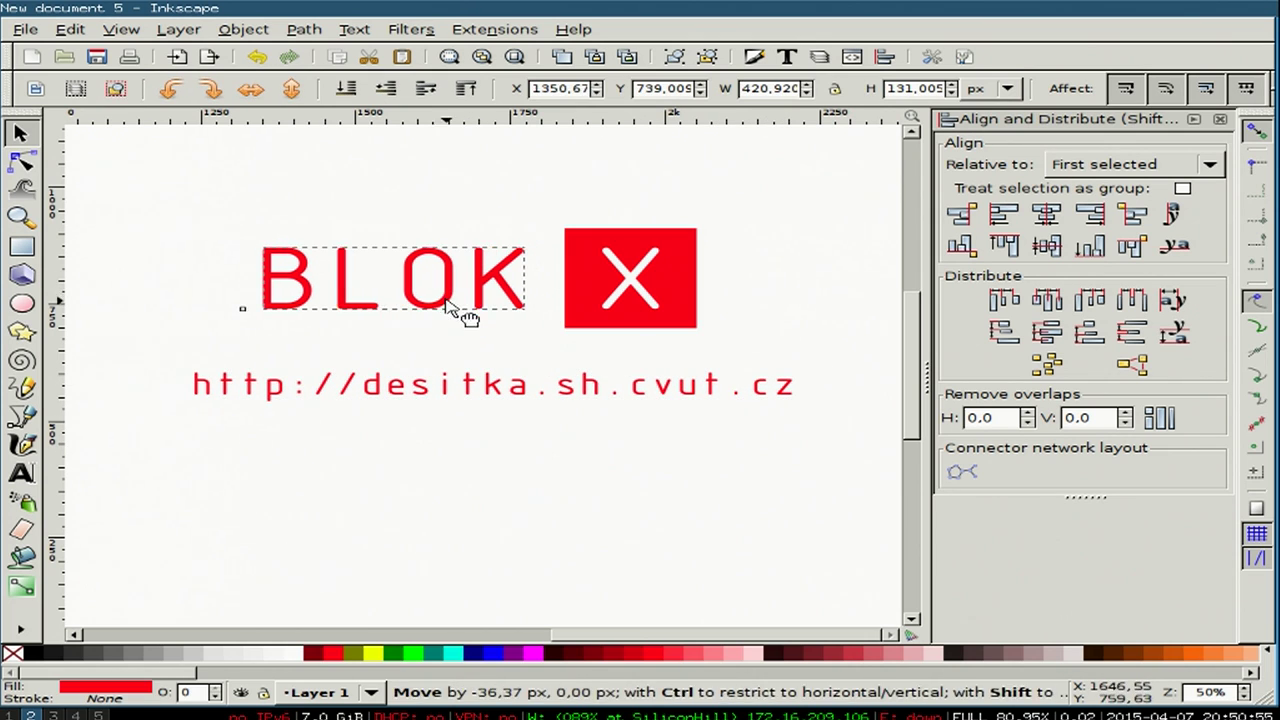
click(538, 478)
drag(549, 394, 586, 385)
click(606, 457)
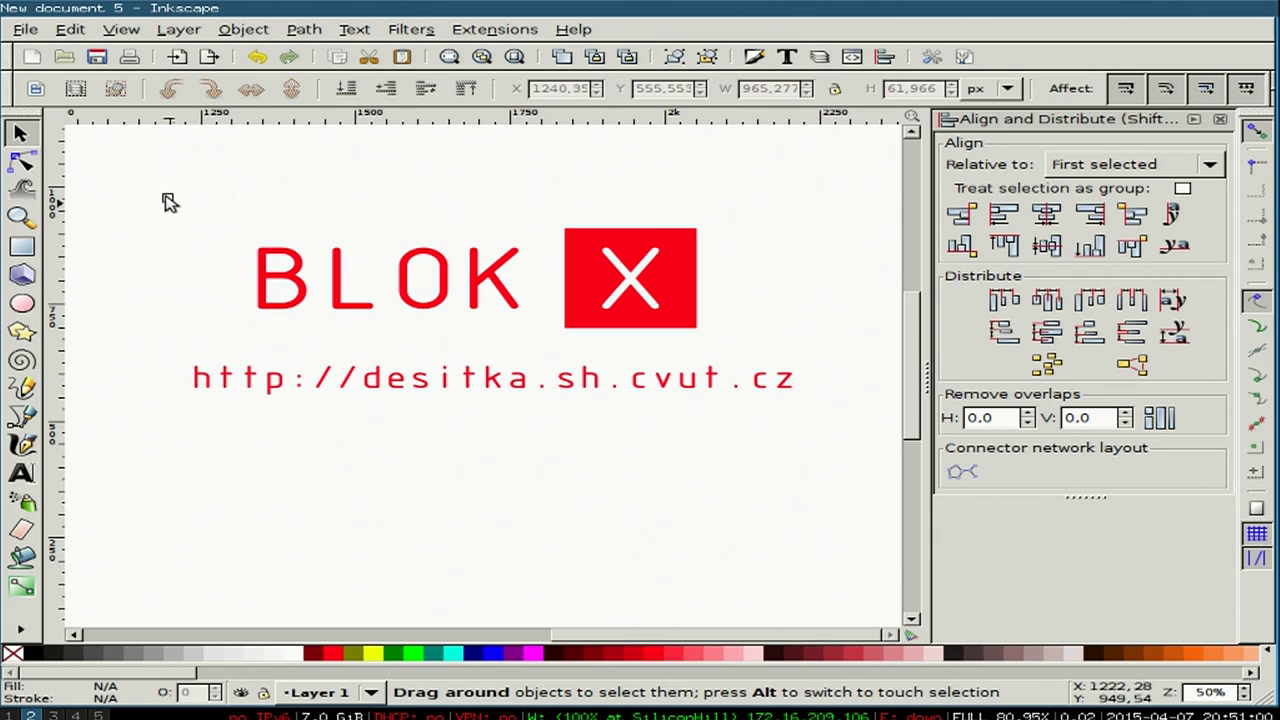
Draw a rectangle enclosing the whole BLOK X logo
drag(165, 194, 757, 362)
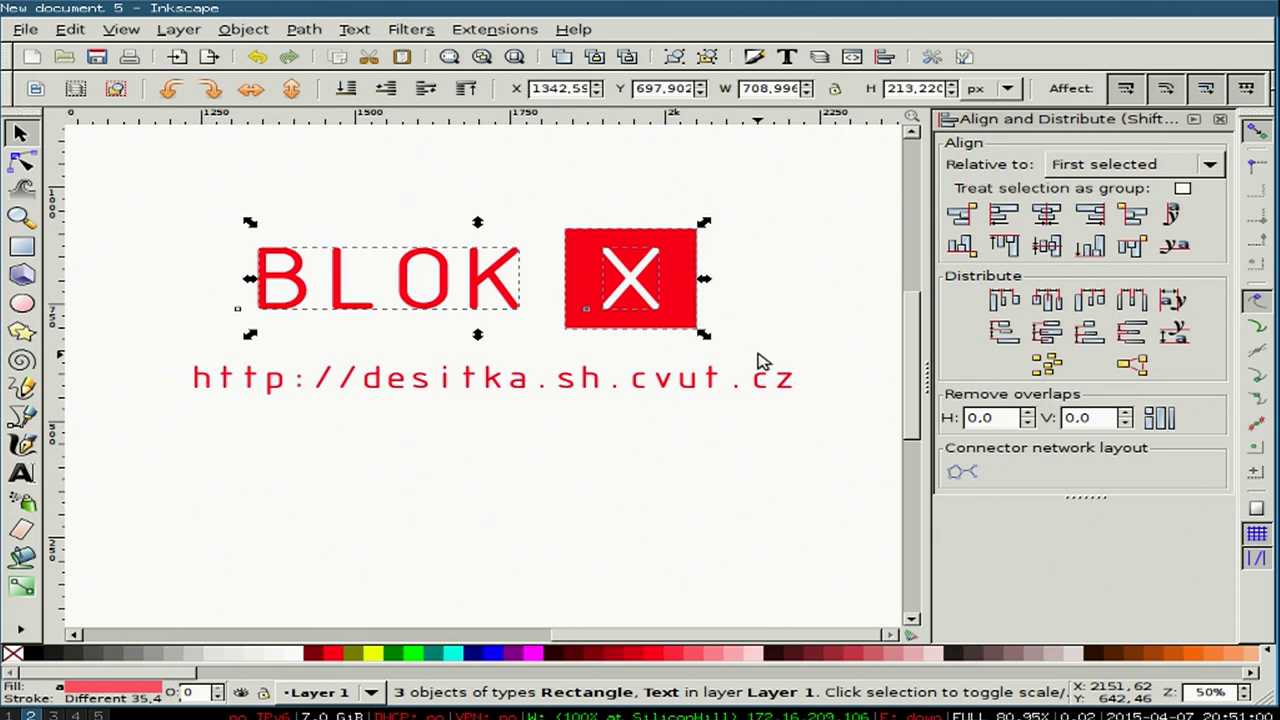
click(746, 451)
click(22, 246)
mouse_move(175, 194)
mouse_down()
mouse_move(514, 312)
mouse_move(762, 350)
mouse_up()
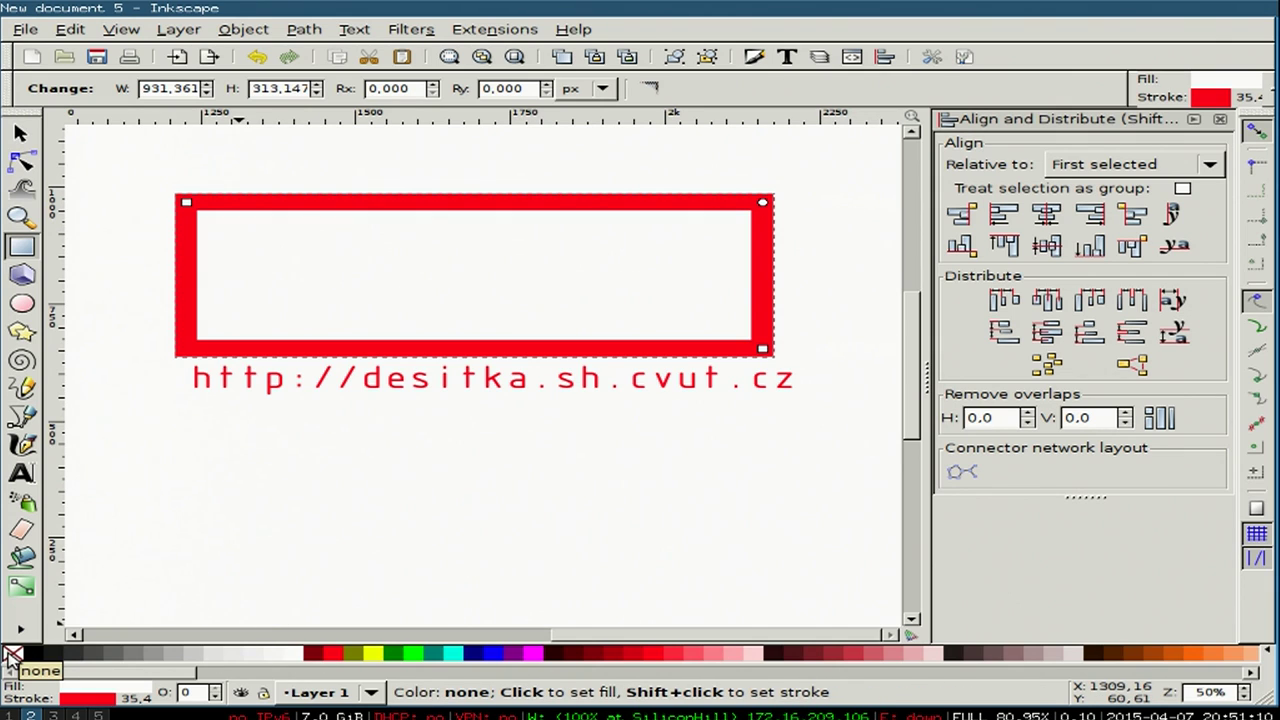
Remove the frame rectangle's fill and set its red stroke width to 15 px
click(12, 656)
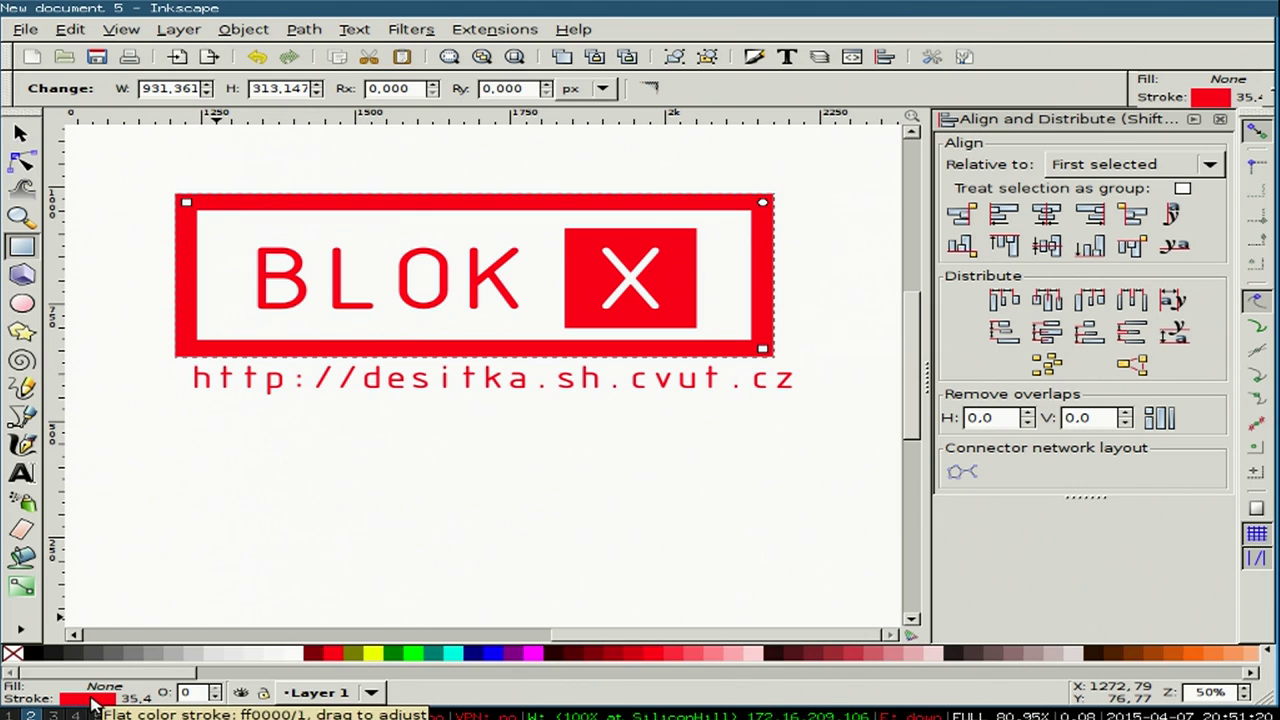
click(90, 700)
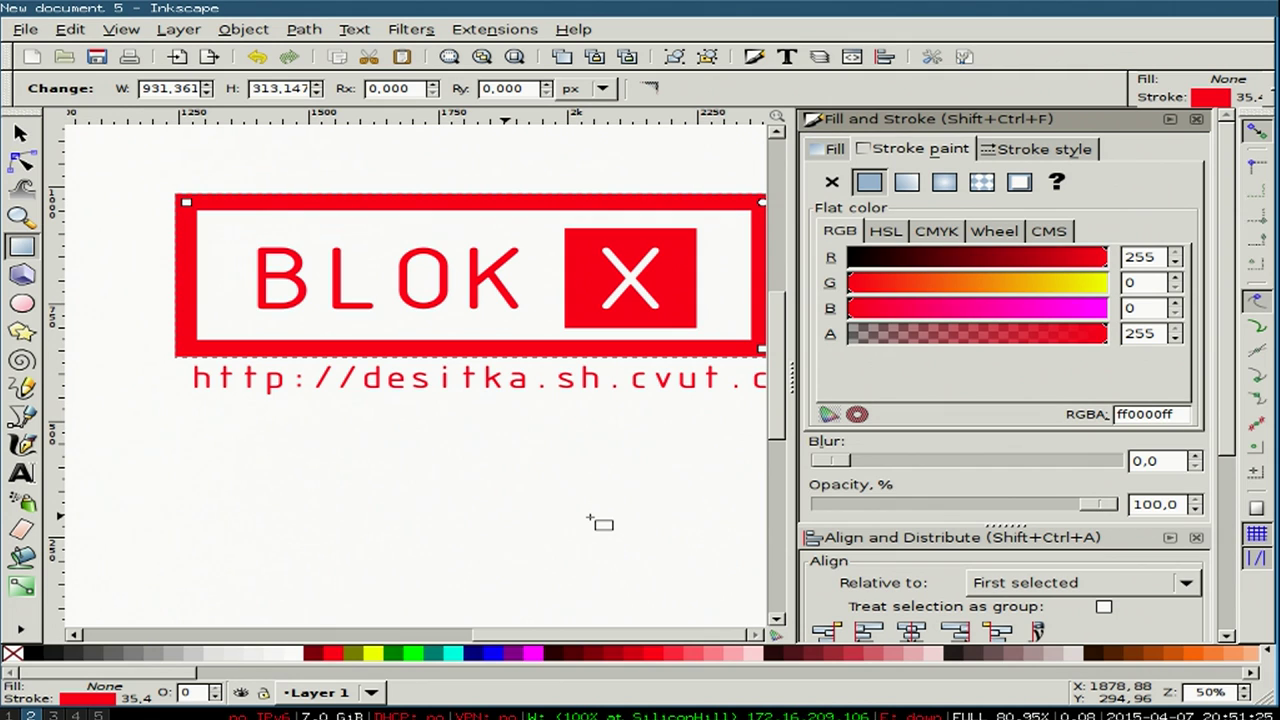
scroll(563, 471, right, 2)
scroll(506, 534, up, 1)
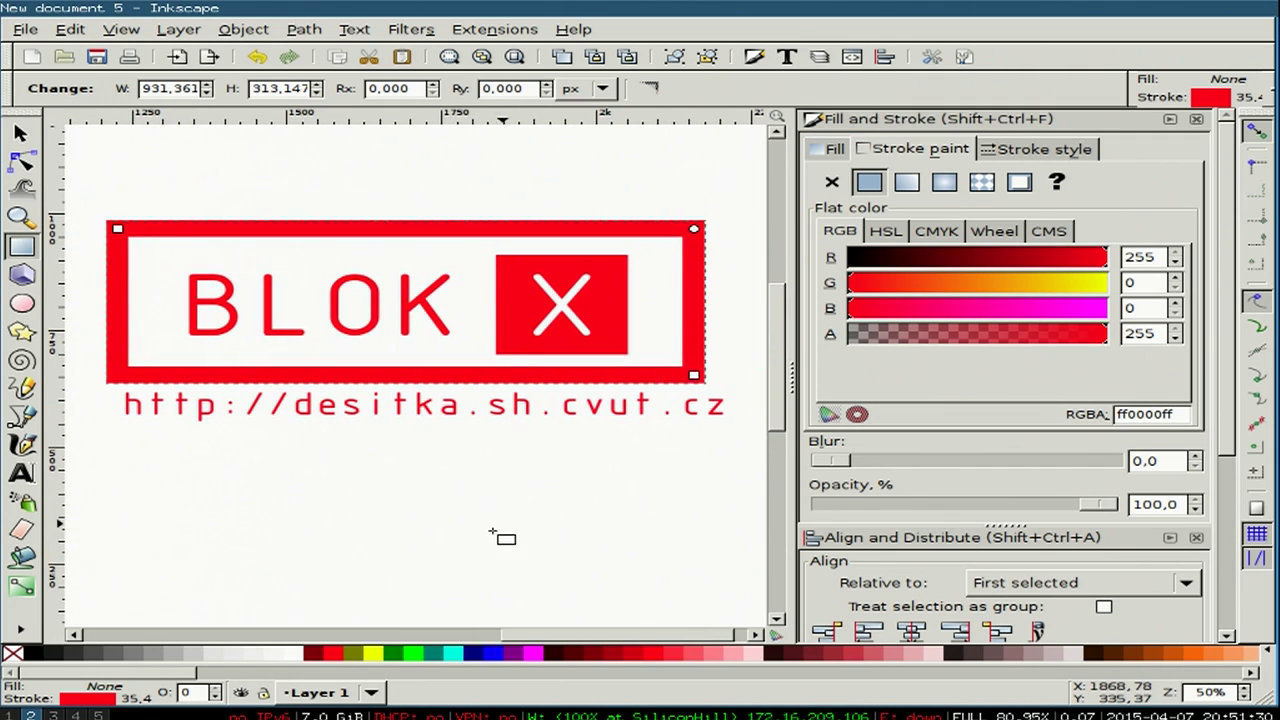
click(1042, 149)
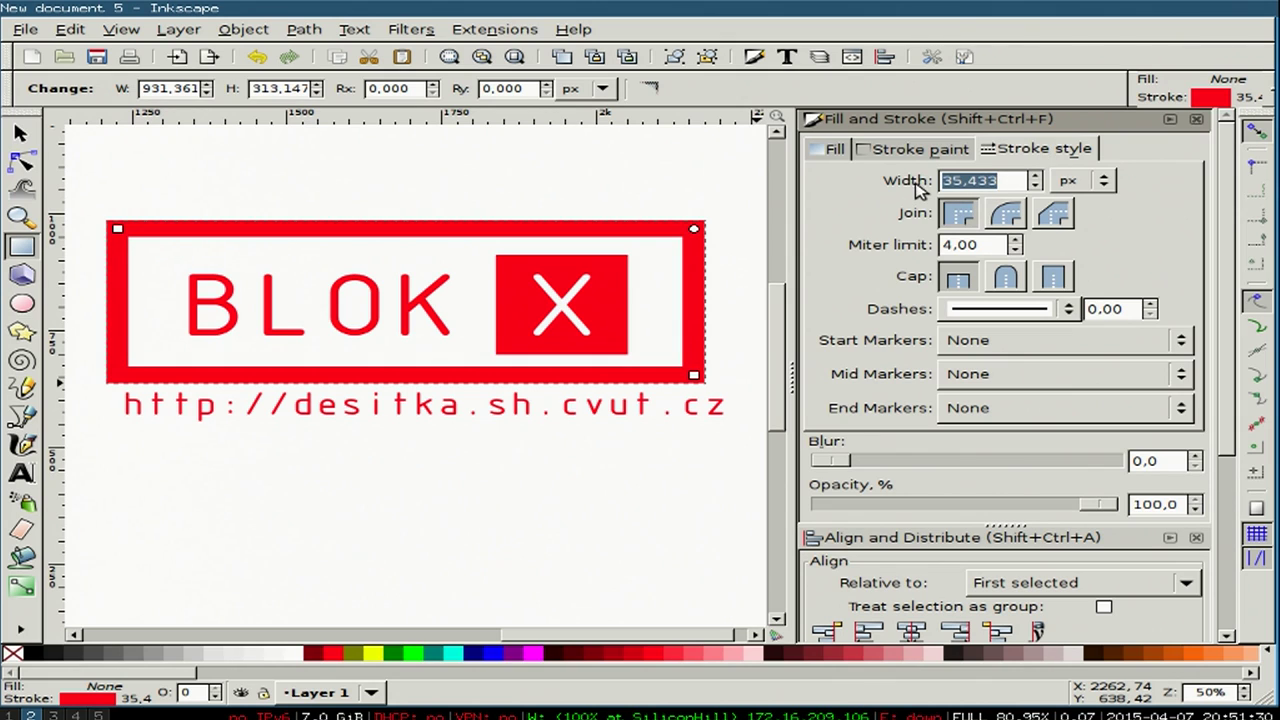
text(15)
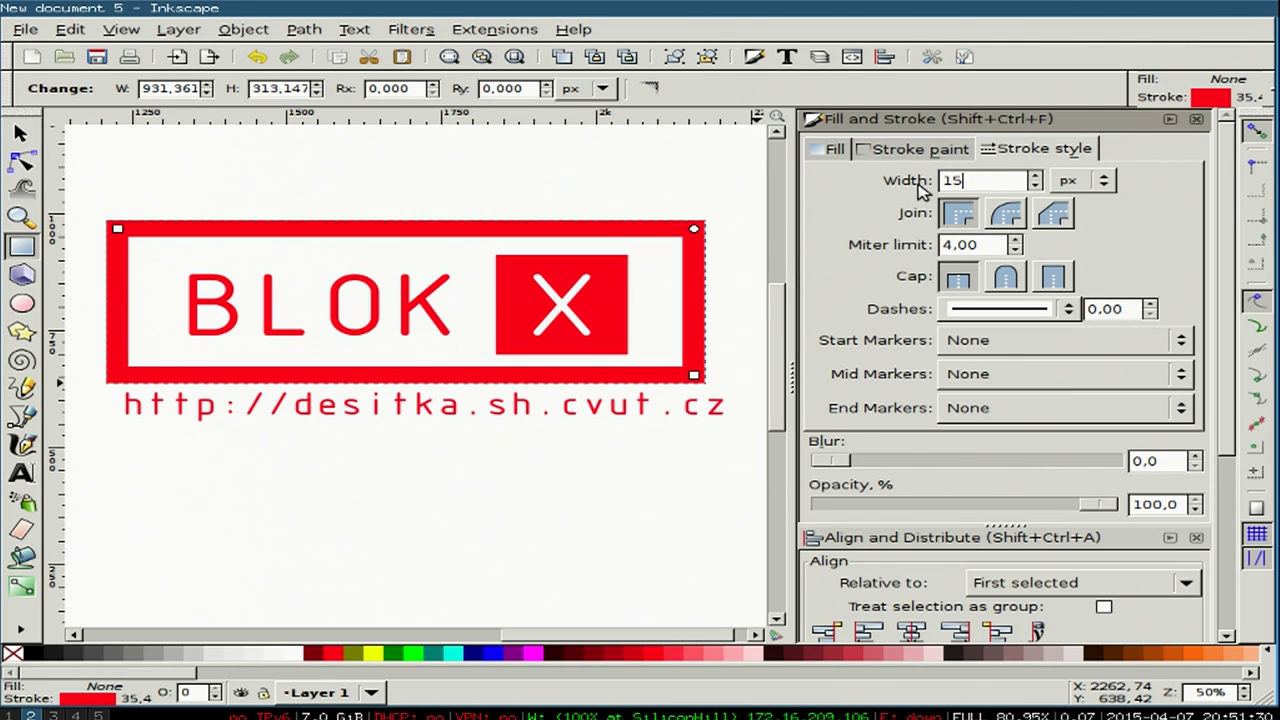
key(Return)
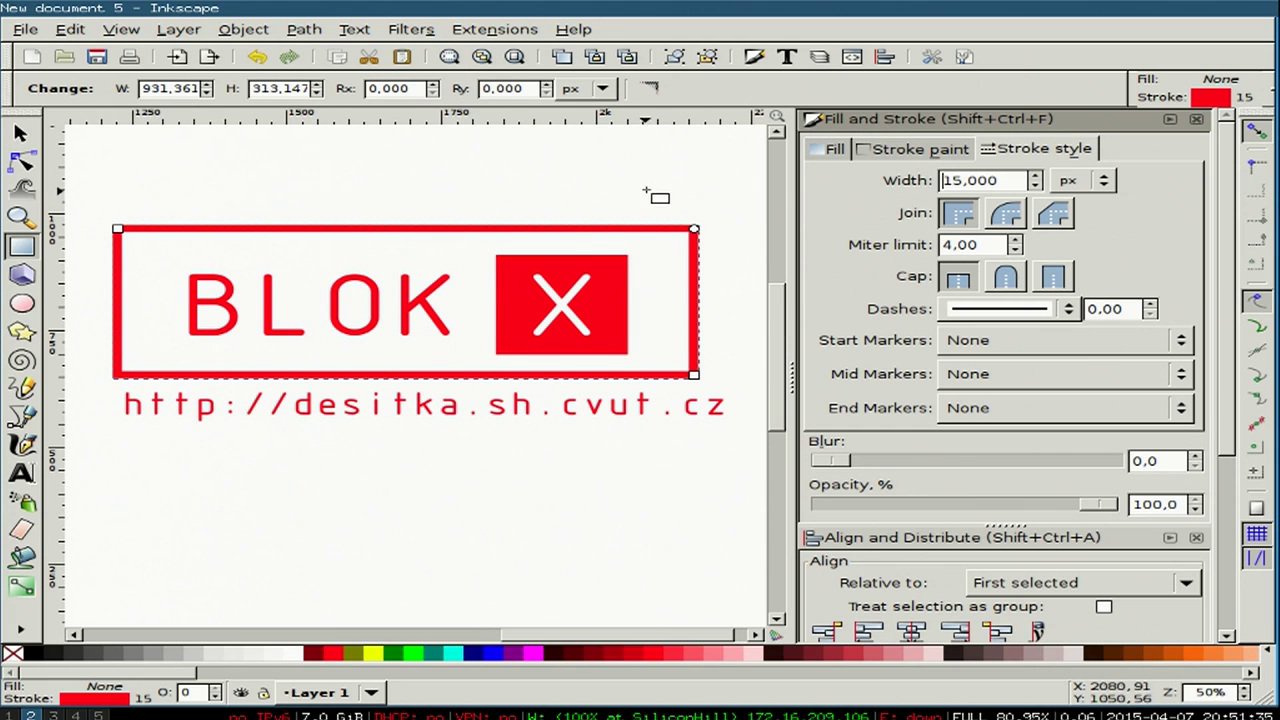
key(Escape)
key(s)
scroll(700, 350, down, 1)
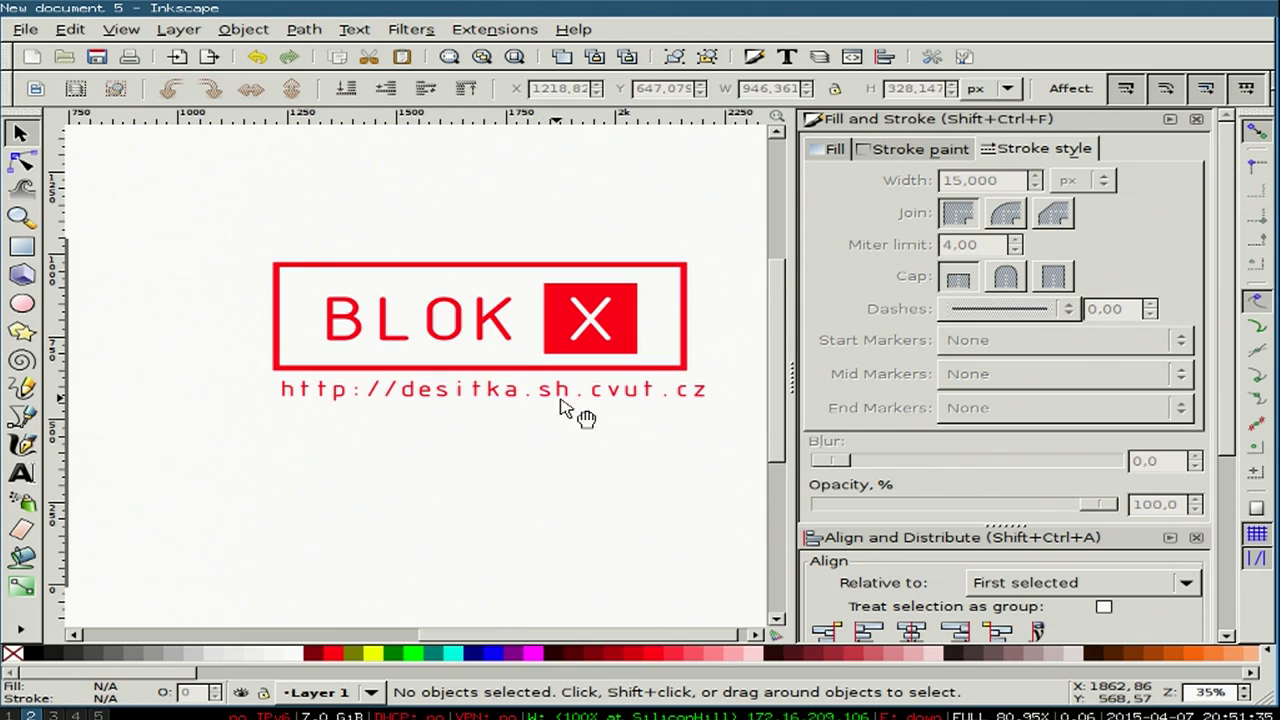
Enlarge the red frame by dragging its corner and top-edge handles
click(503, 404)
ctrl+scroll(651, 446, up, 1)
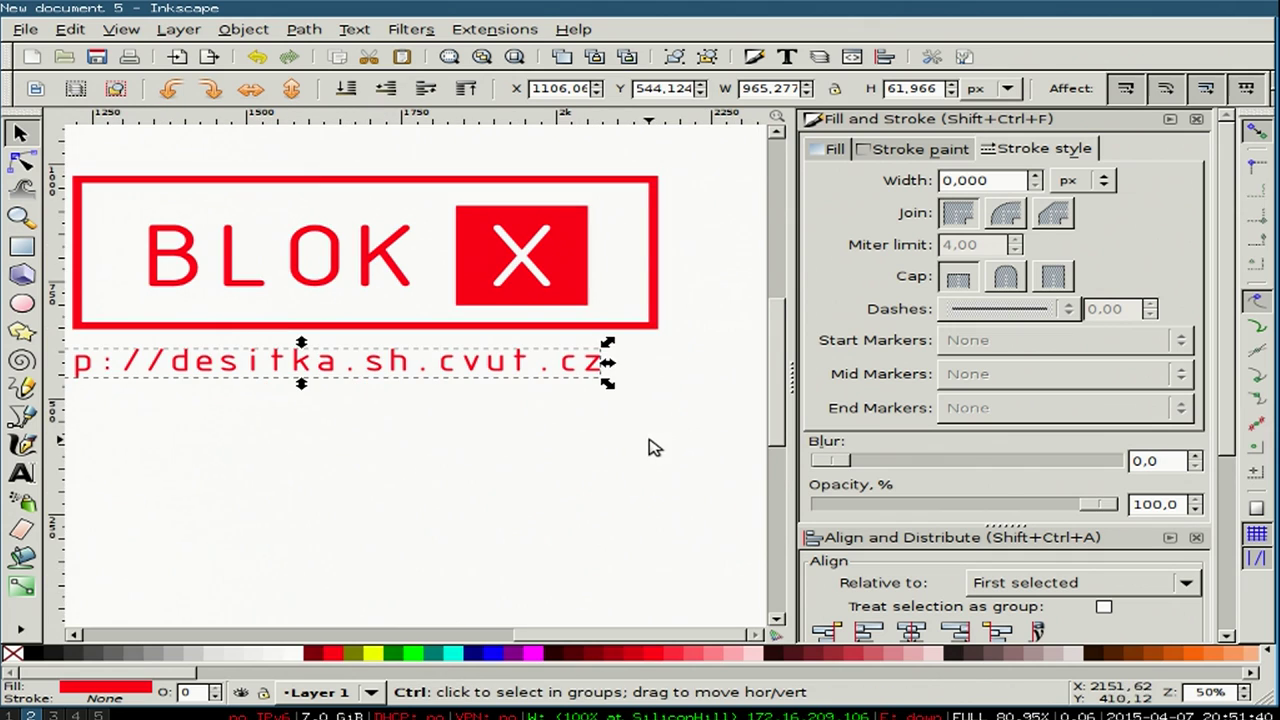
scroll(677, 323, down, 2)
click(656, 222)
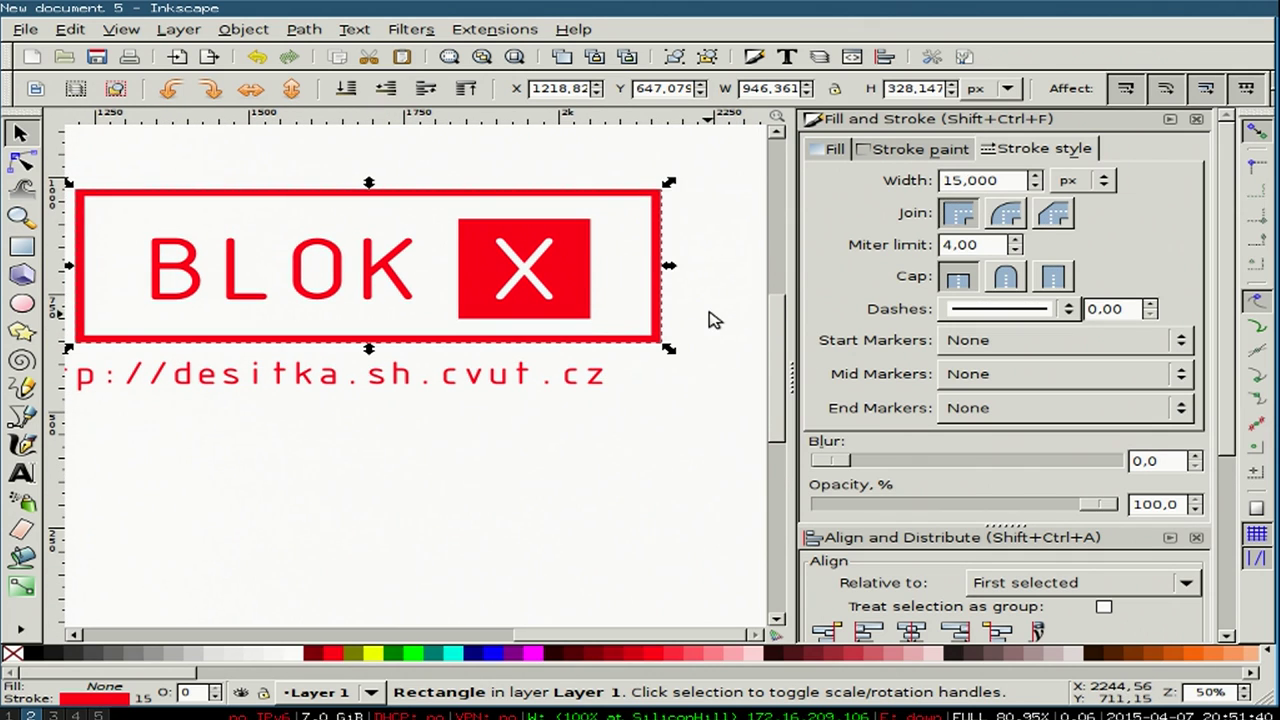
scroll(590, 433, left, 1)
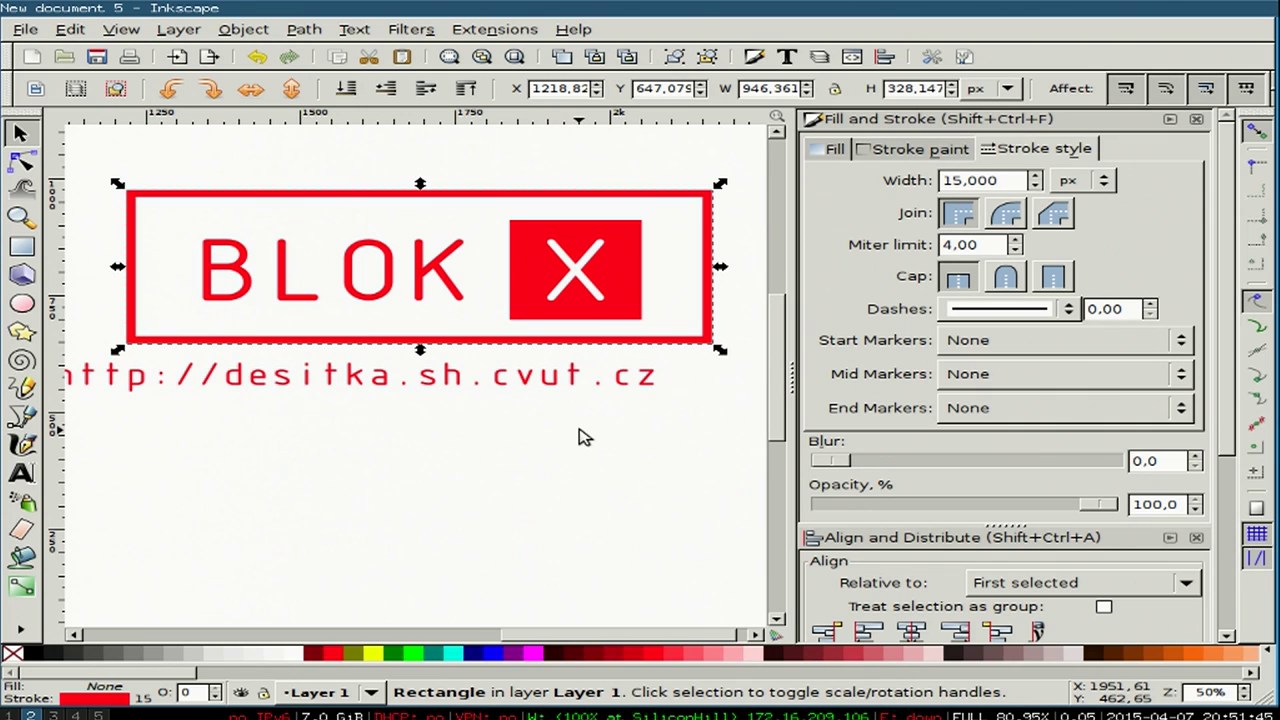
key(n)
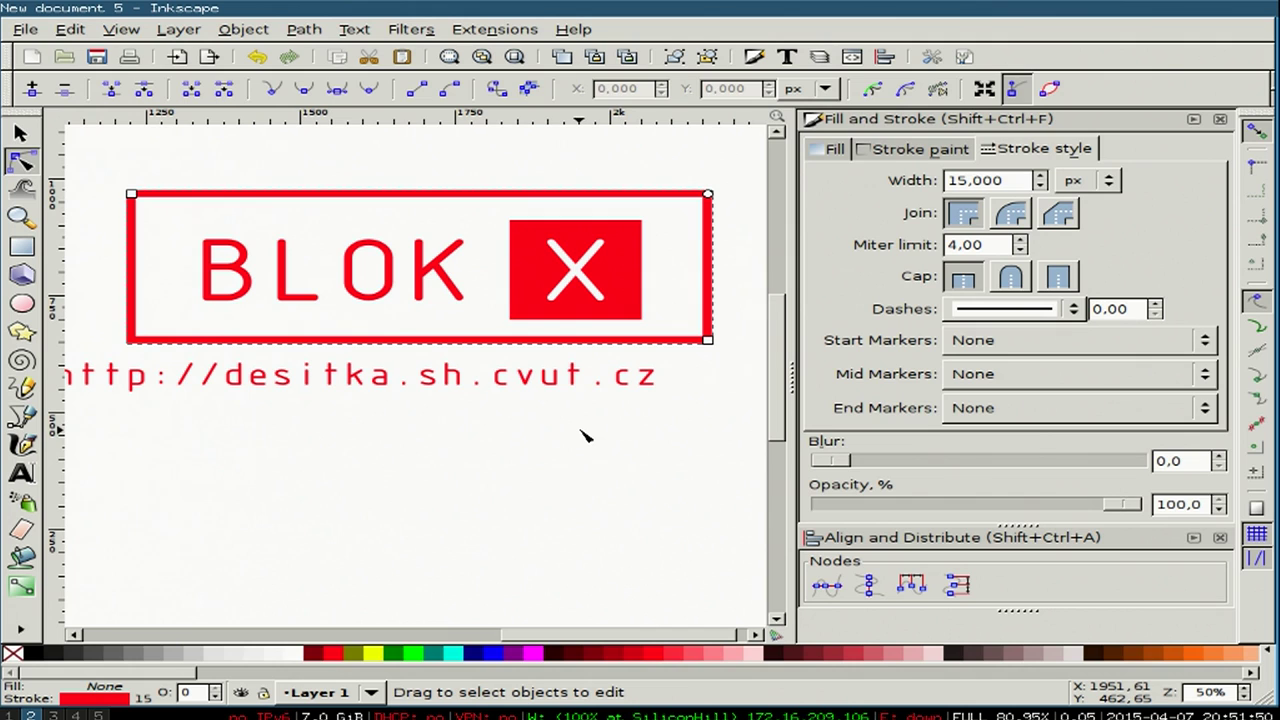
mouse_move(707, 340)
mouse_down()
mouse_move(720, 382)
mouse_move(706, 350)
mouse_move(700, 558)
mouse_move(710, 382)
mouse_move(690, 344)
mouse_up()
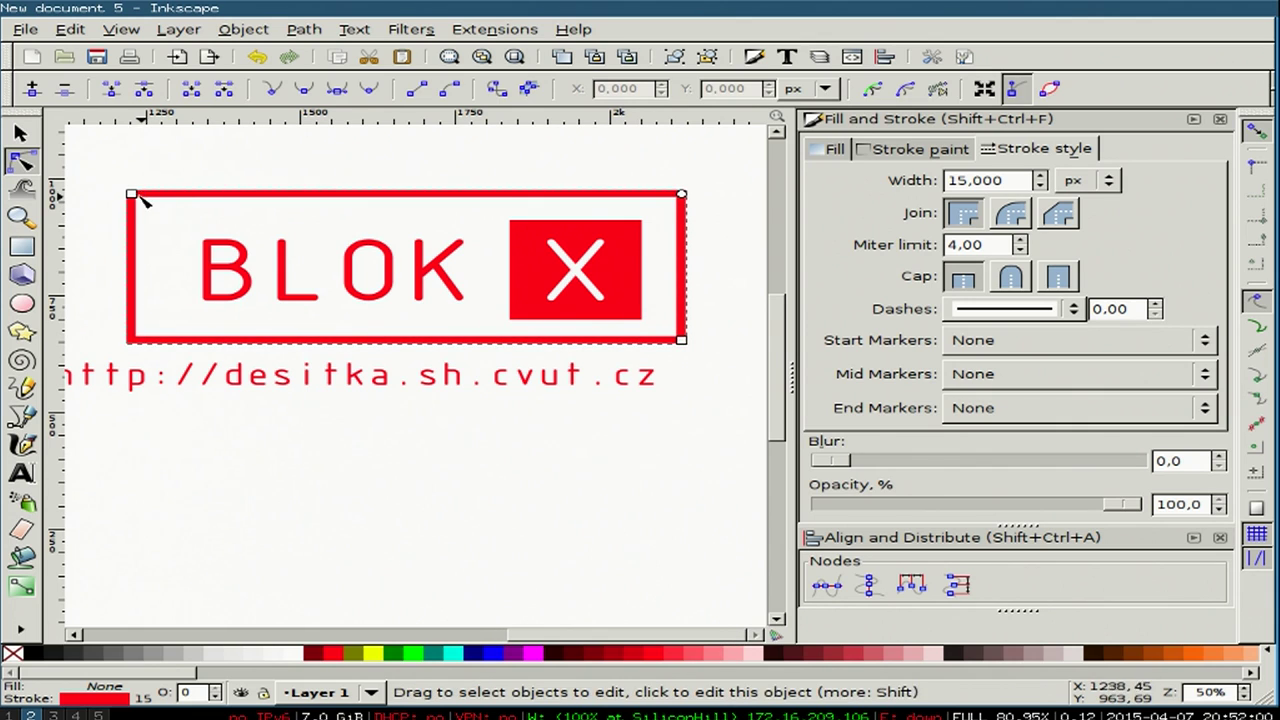
mouse_move(137, 196)
mouse_down()
mouse_move(140, 180)
mouse_move(180, 222)
mouse_move(172, 207)
mouse_up()
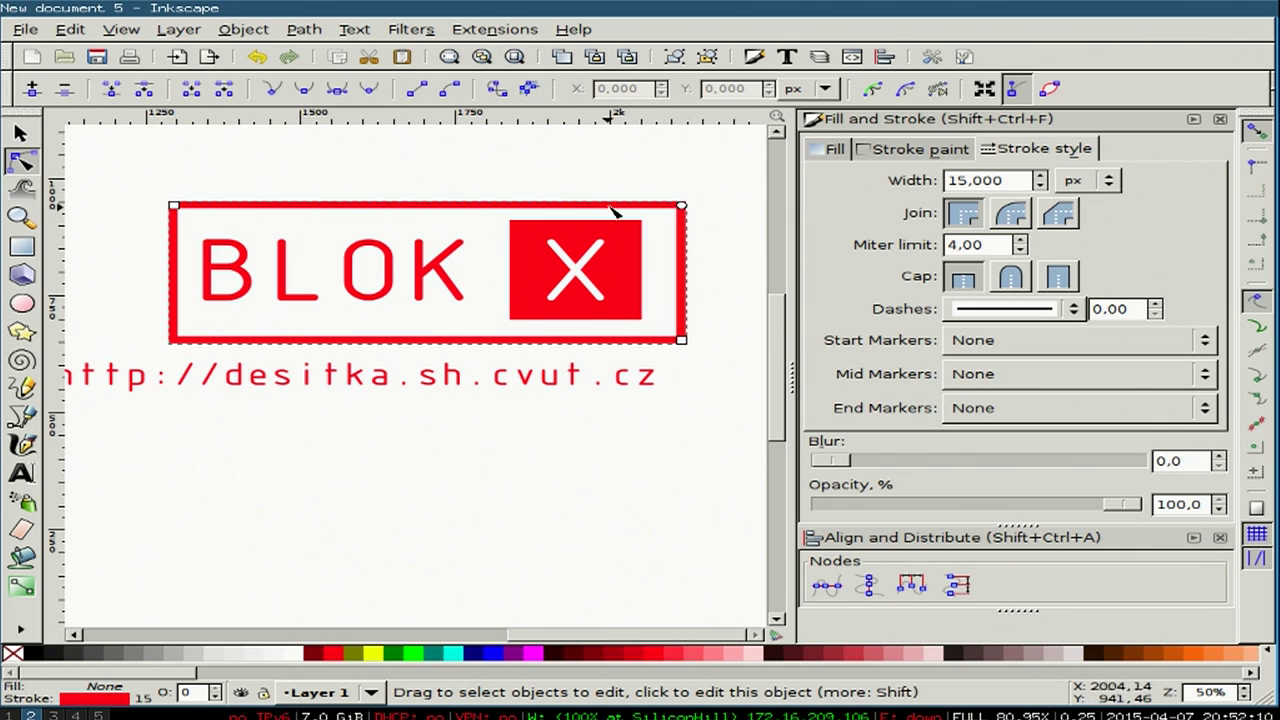
Round the red frame's corners with the round-corner handle
mouse_move(681, 206)
mouse_down()
mouse_move(705, 233)
mouse_move(720, 194)
mouse_move(699, 225)
mouse_move(736, 231)
mouse_up()
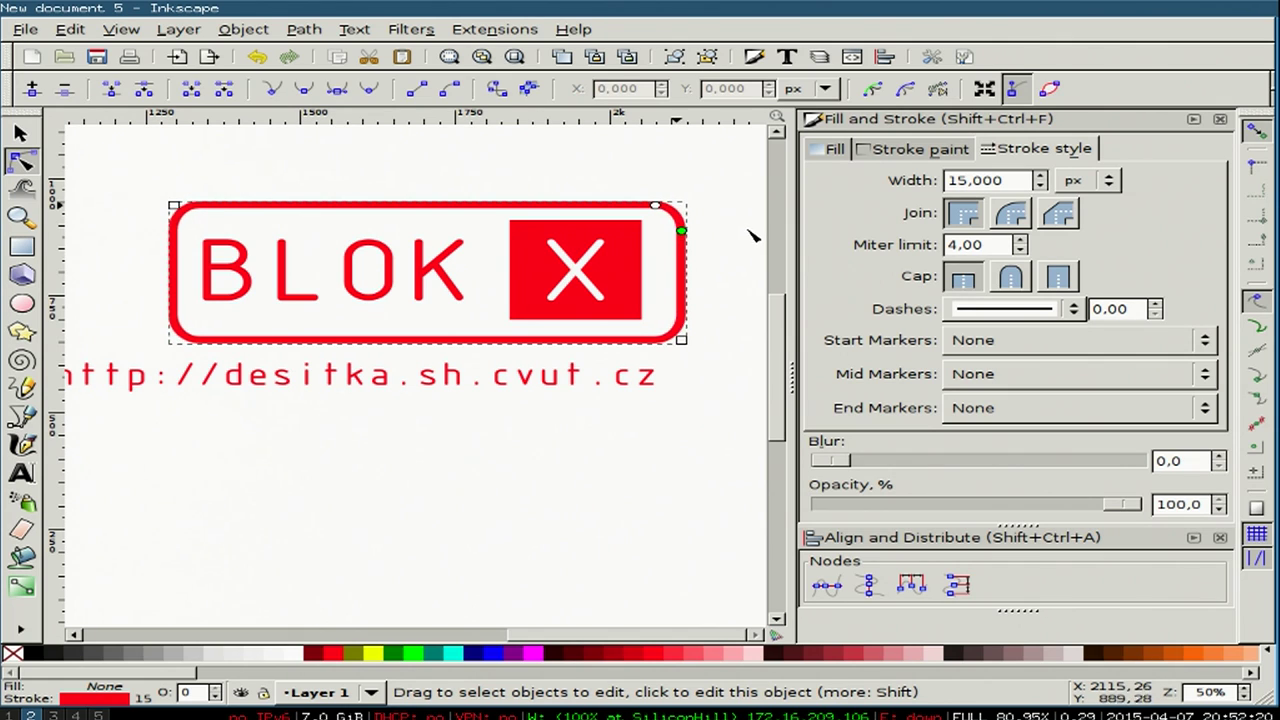
drag(752, 236, 758, 243)
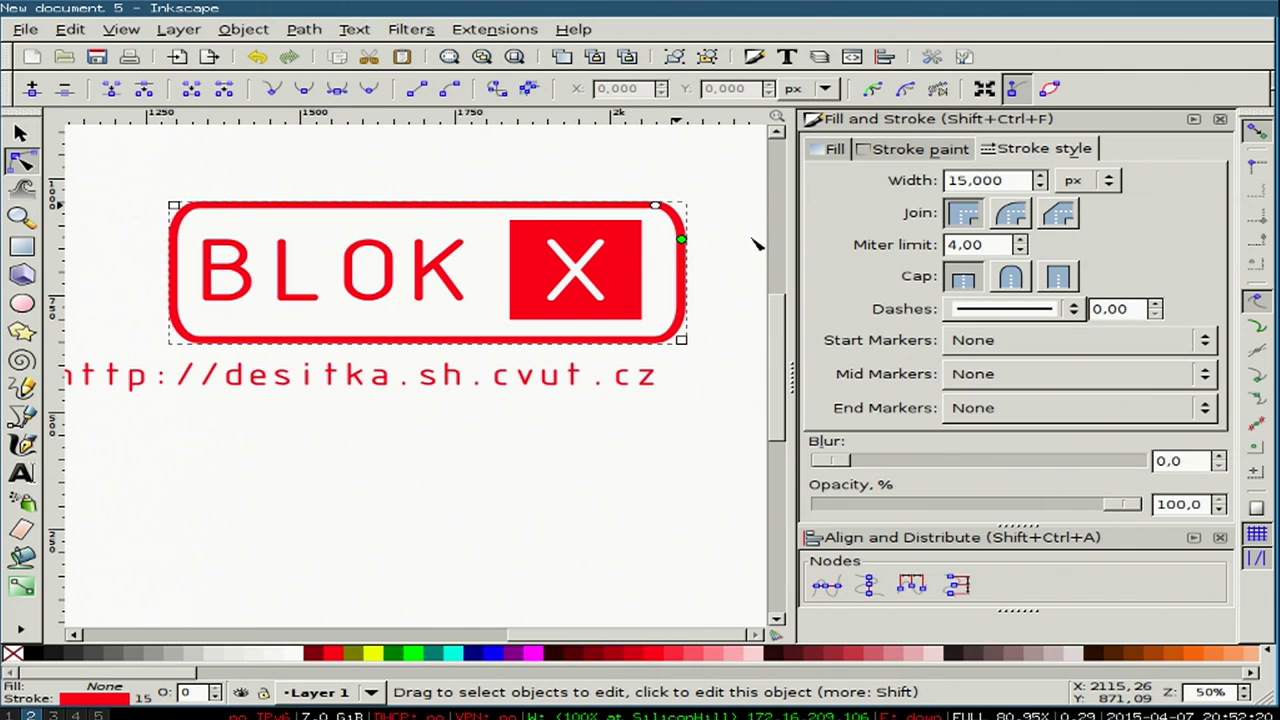
drag(757, 243, 763, 190)
drag(680, 207, 707, 231)
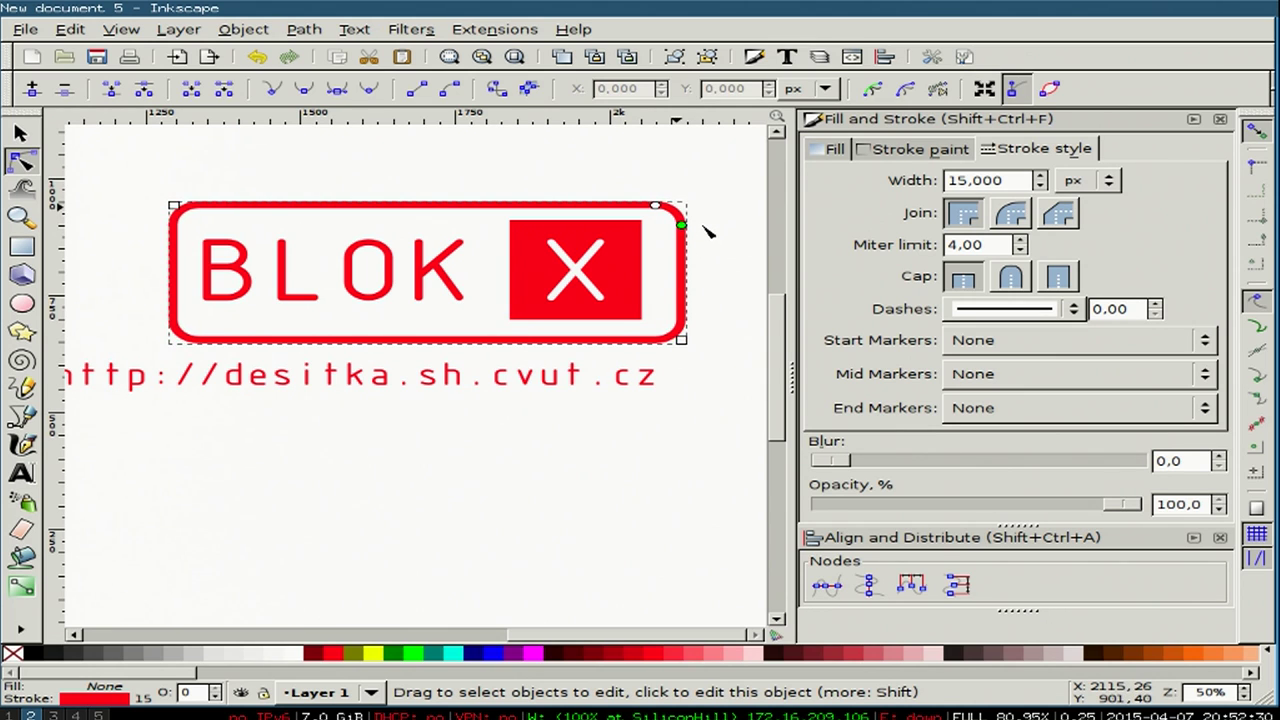
key(s)
key(Escape)
ctrl+scroll(632, 194, down, 1)
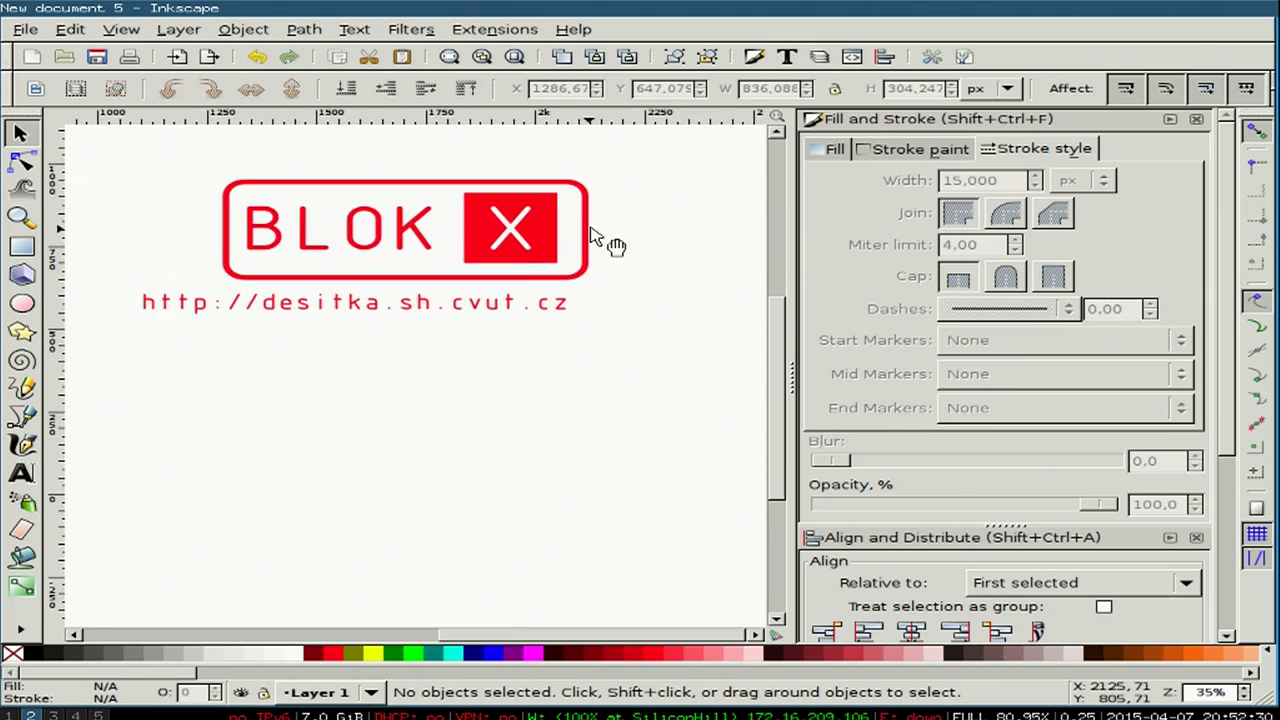
Widen the URL text to match the frame and nudge it right
click(465, 332)
drag(608, 320, 668, 305)
drag(631, 346, 646, 343)
click(586, 380)
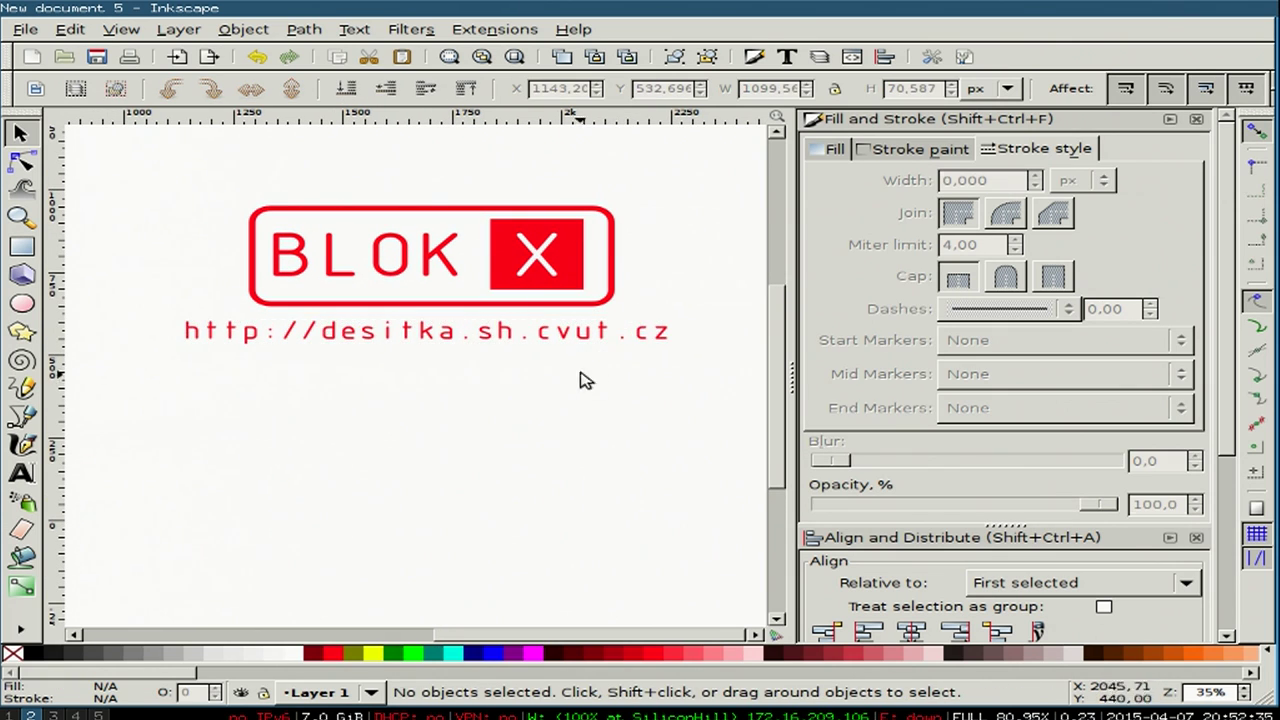
scroll(400, 175, up, 1)
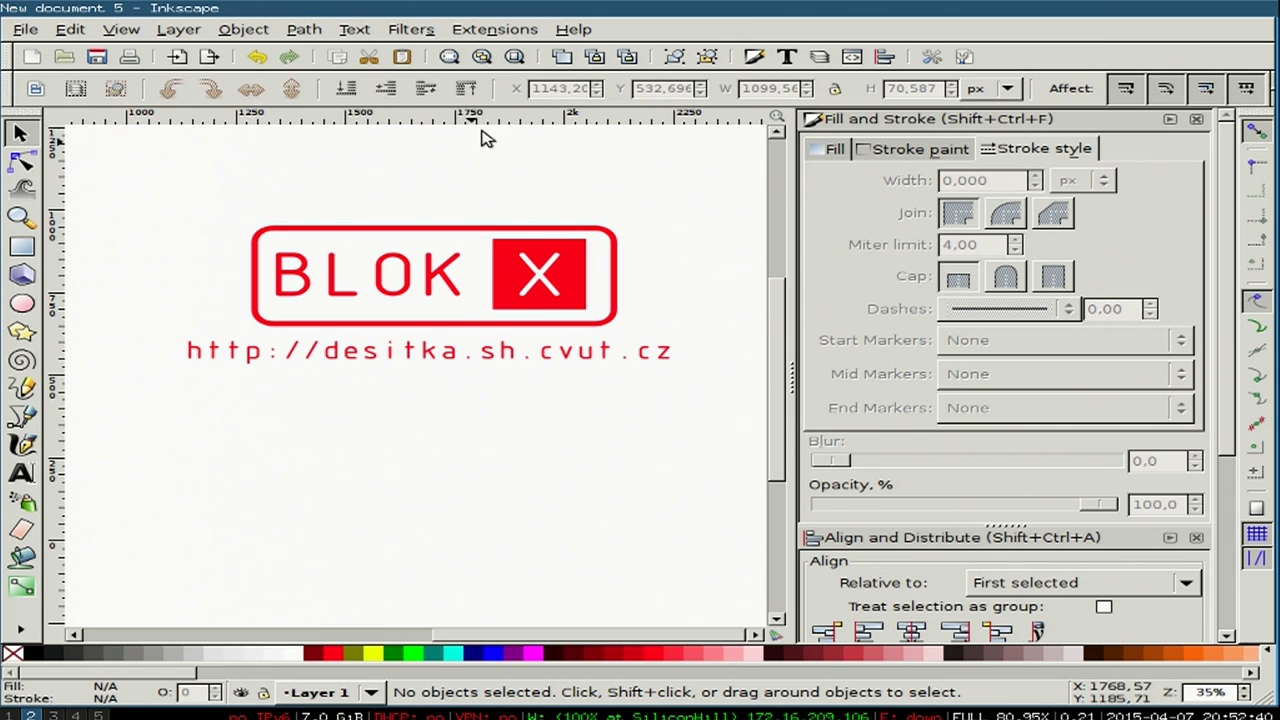
Group BLOK, the X and its red box, keeping the group inside the frame
mouse_move(256, 184)
mouse_down()
mouse_move(385, 262)
mouse_move(600, 338)
mouse_up()
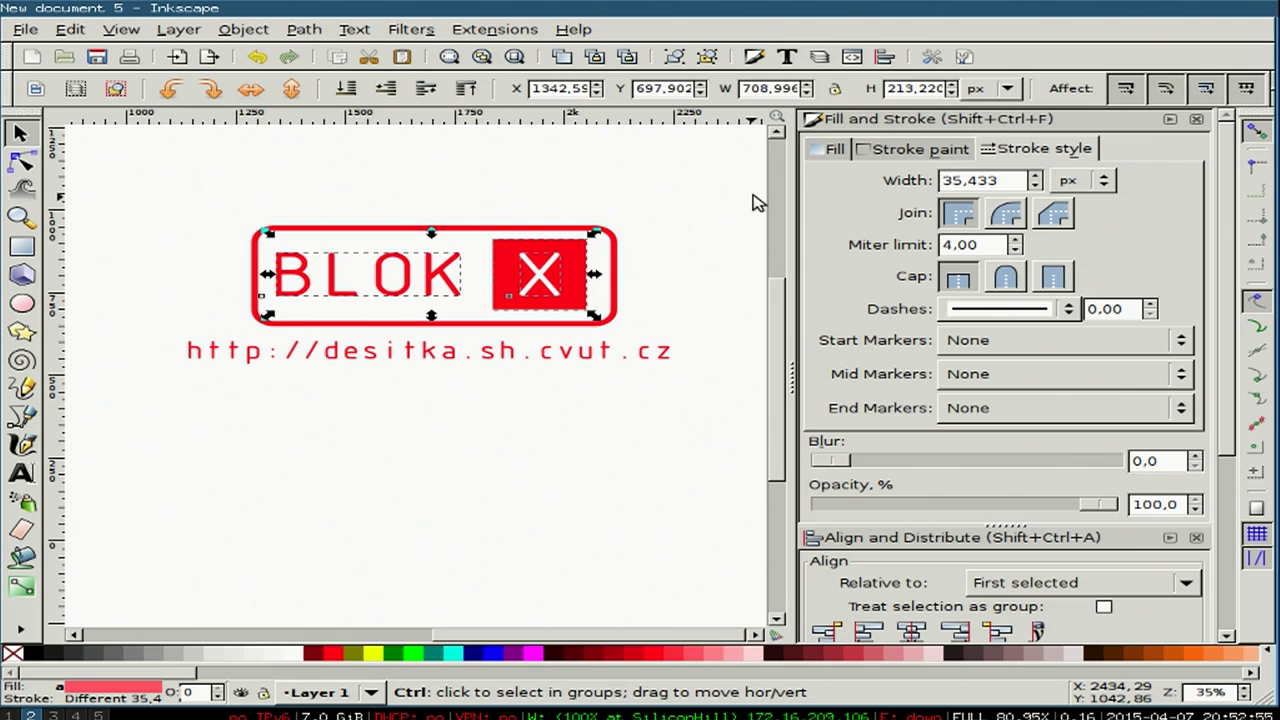
key(ctrl+g)
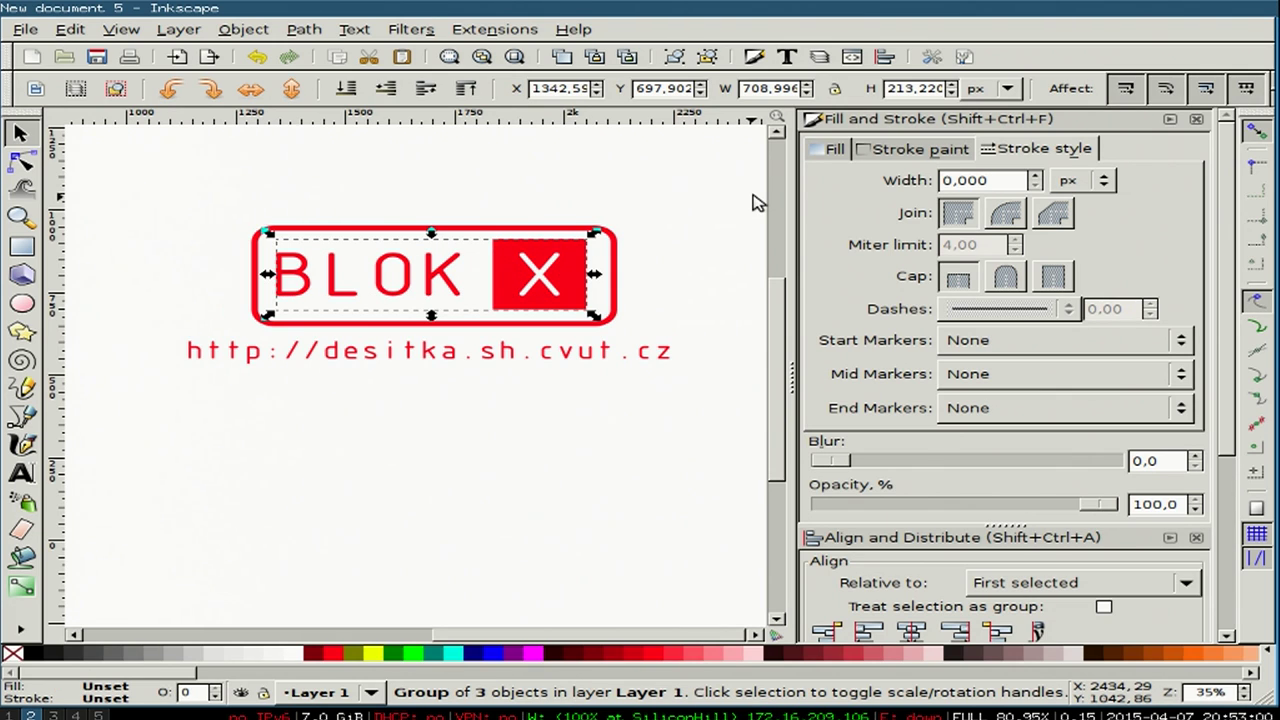
drag(480, 243, 415, 208)
click(690, 255)
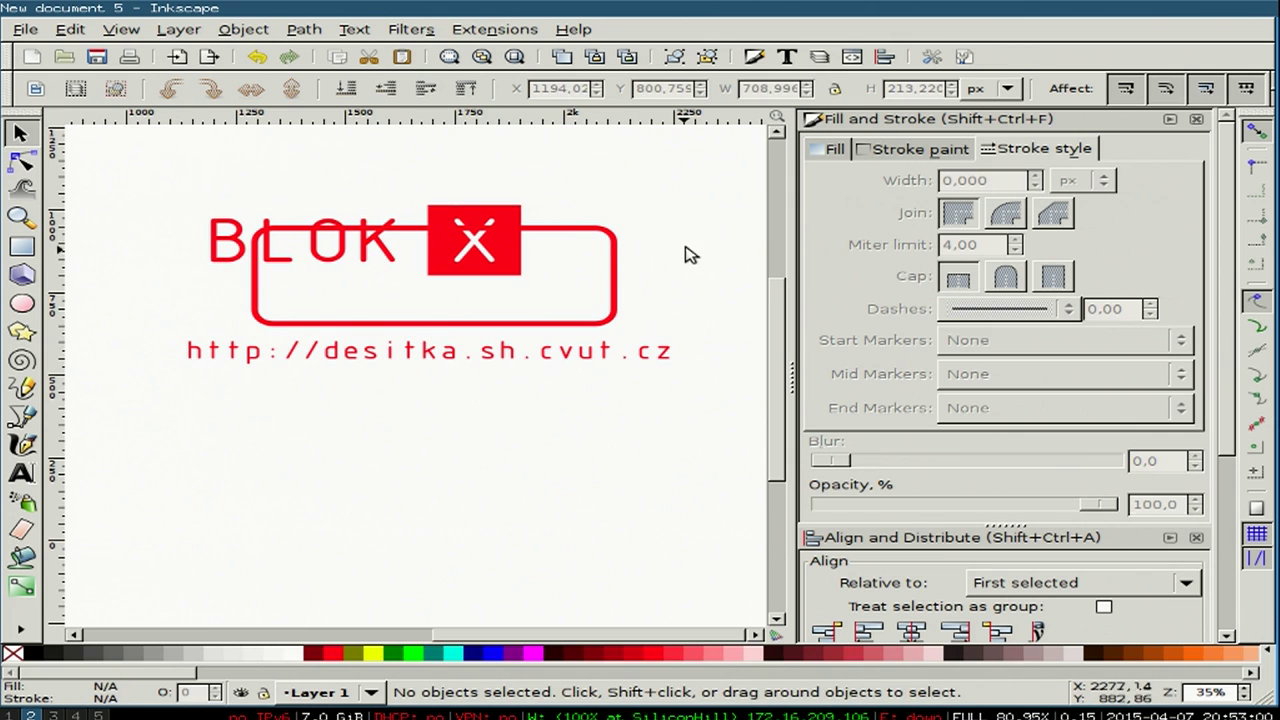
mouse_move(480, 277)
mouse_down()
mouse_move(500, 209)
mouse_move(512, 283)
mouse_up()
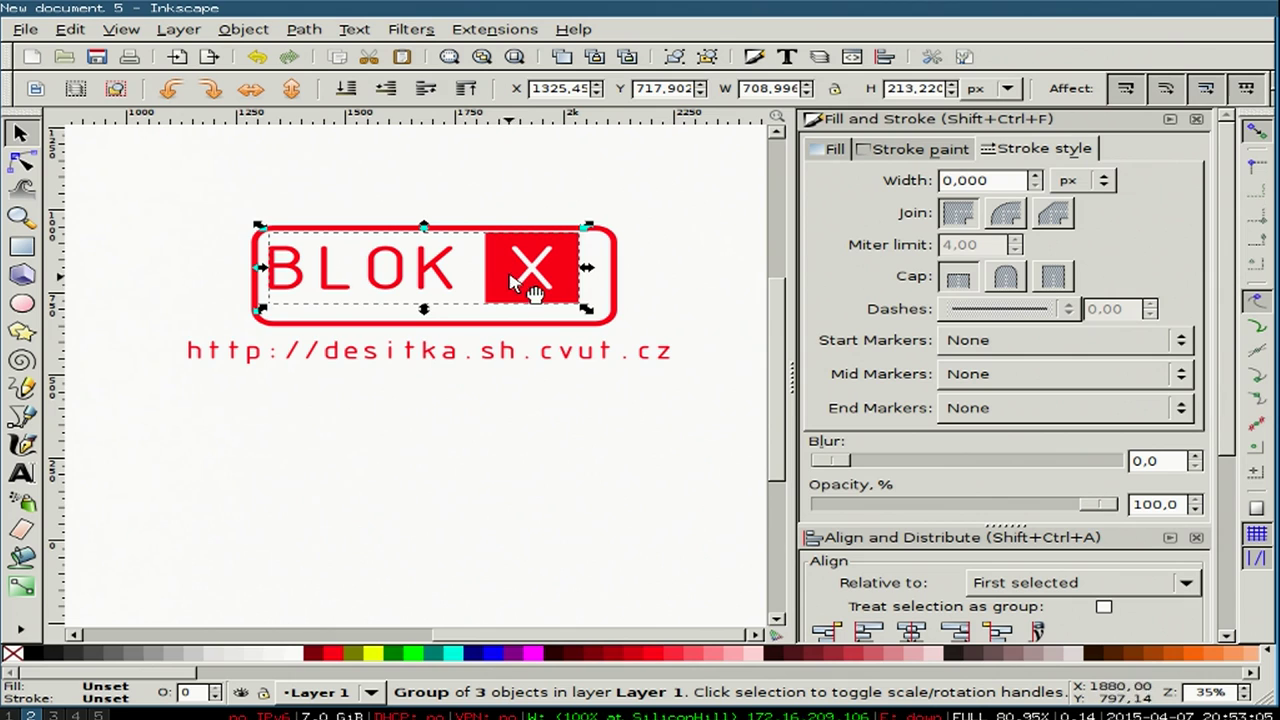
Shrink the red square behind the X to about 190 px within the group
alt+click(515, 283)
key(Escape)
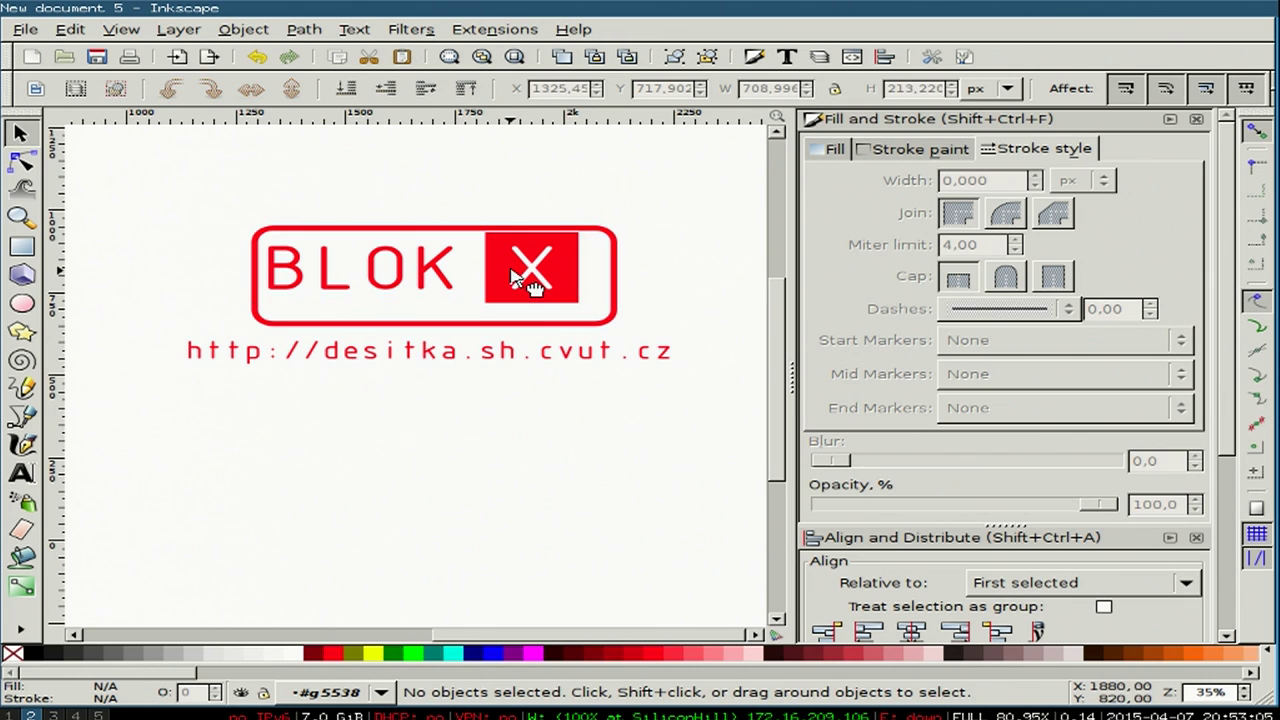
click(516, 281)
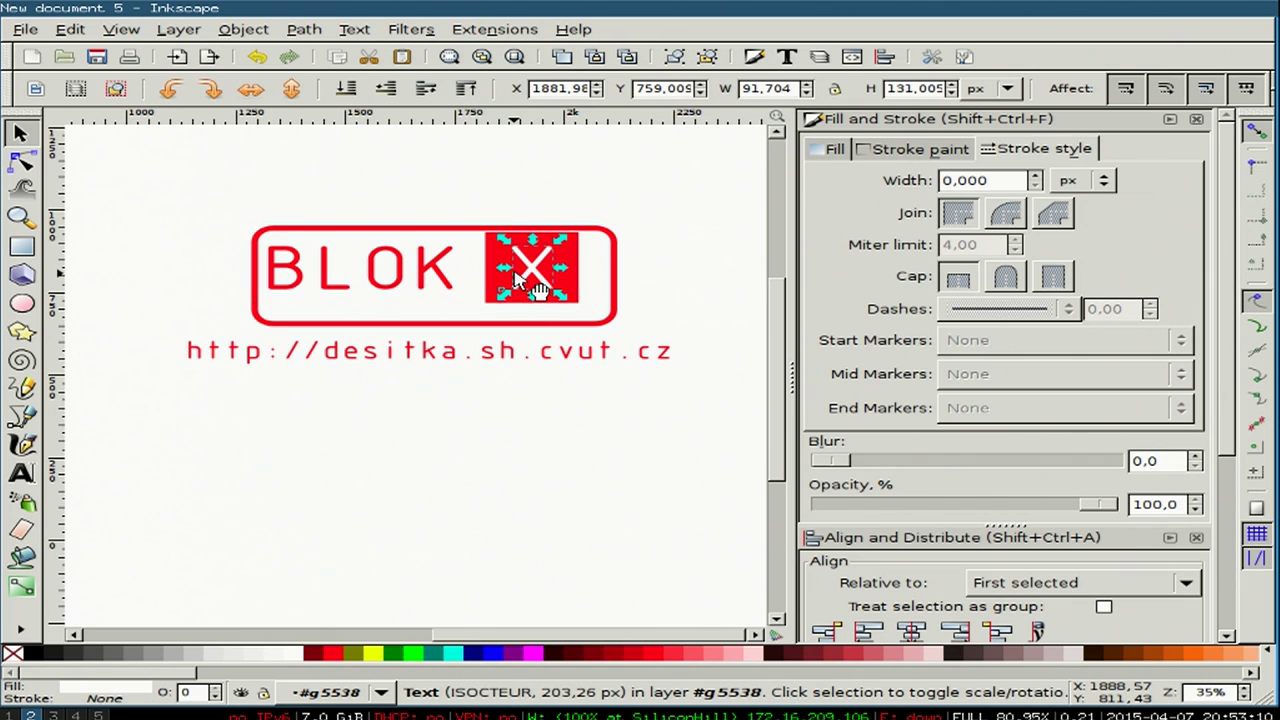
alt+click(528, 265)
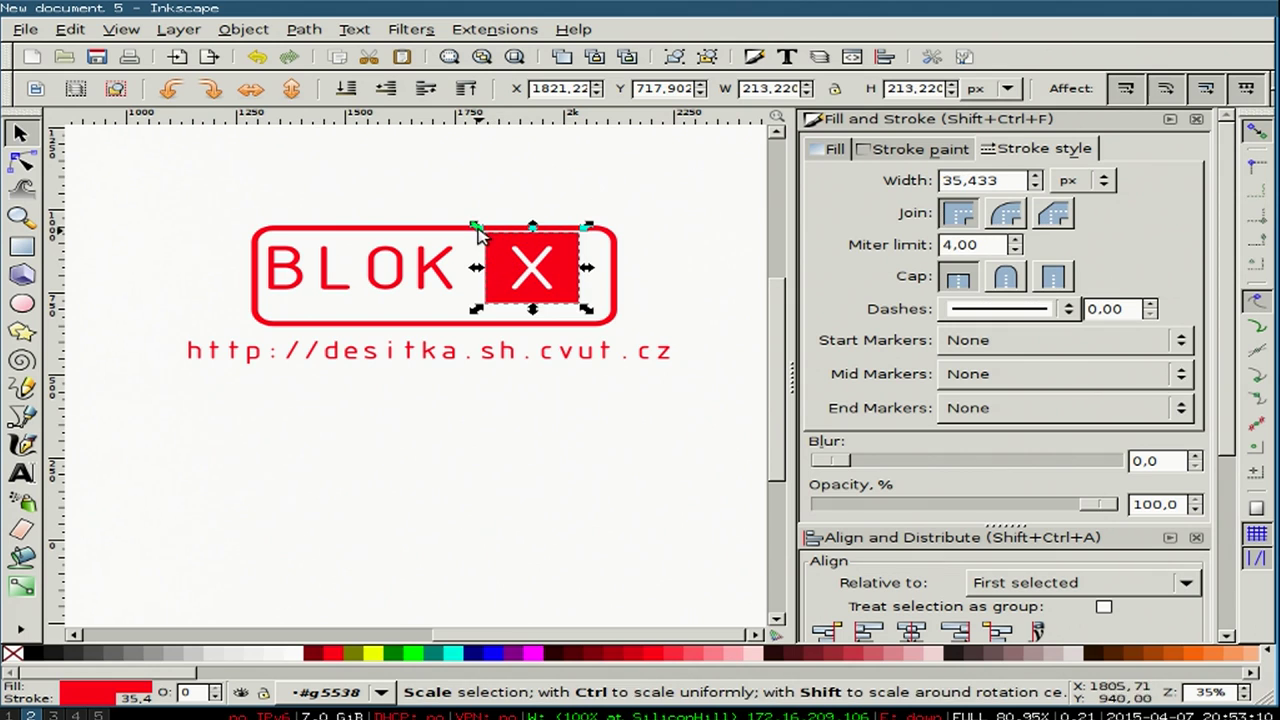
mouse_move(587, 310)
mouse_down()
mouse_move(629, 314)
mouse_move(603, 271)
mouse_move(669, 334)
mouse_move(663, 314)
mouse_move(679, 317)
mouse_up()
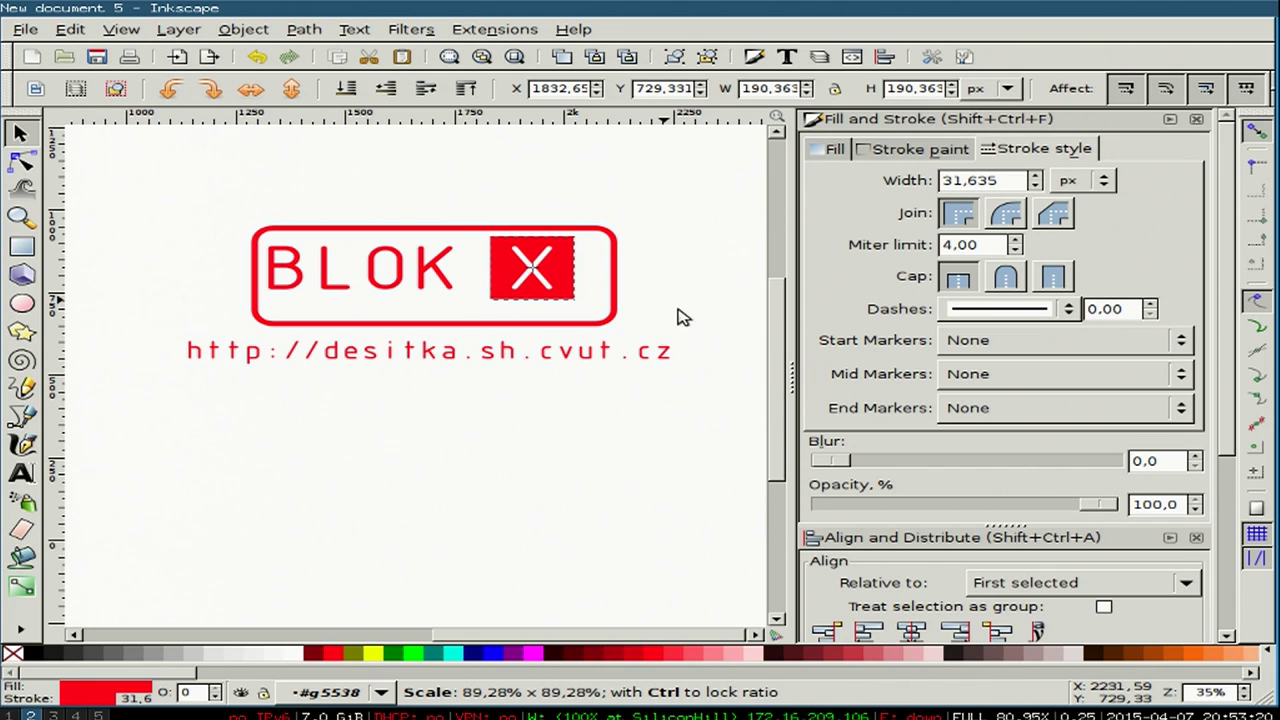
drag(679, 317, 679, 317)
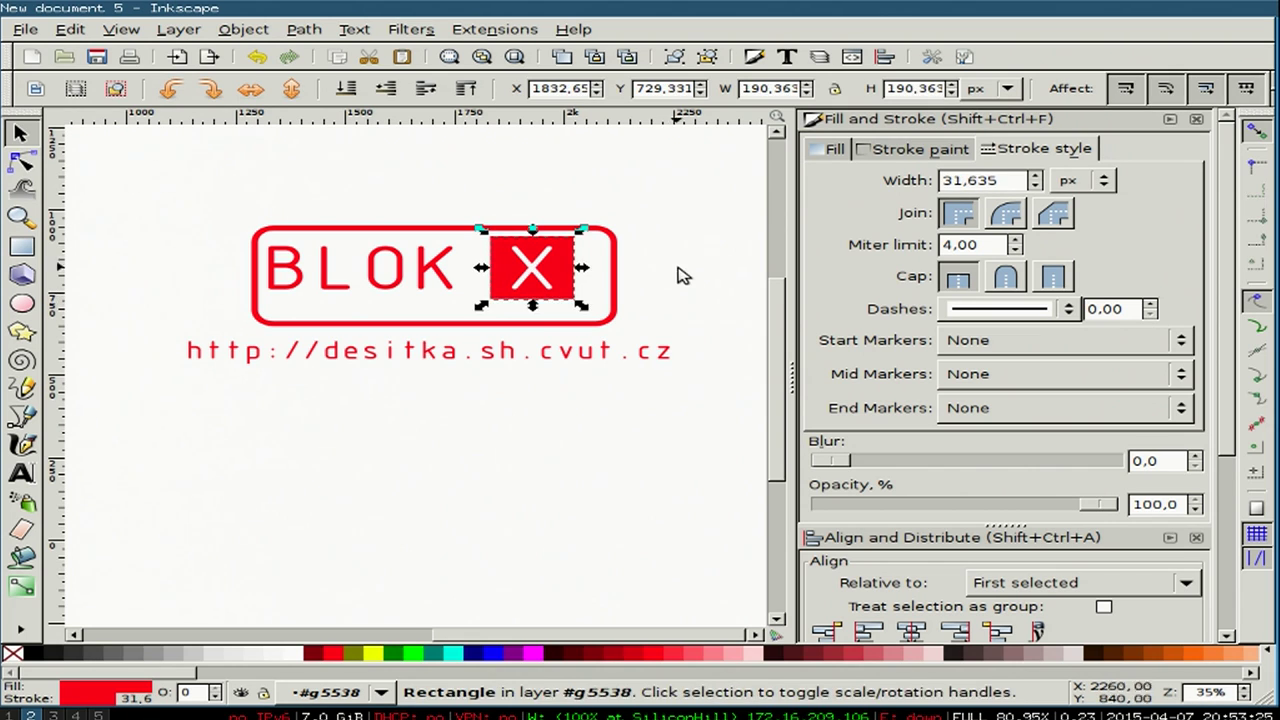
click(679, 275)
drag(679, 273, 688, 267)
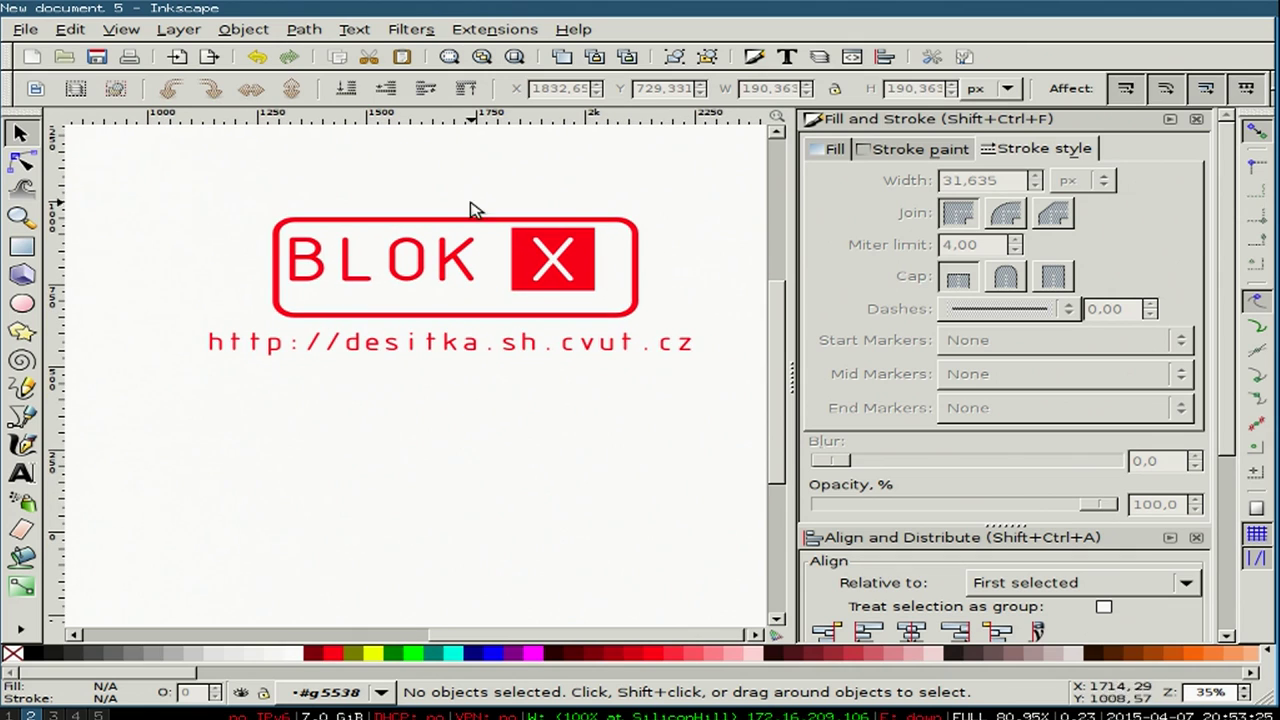
double_click(665, 179)
click(666, 177)
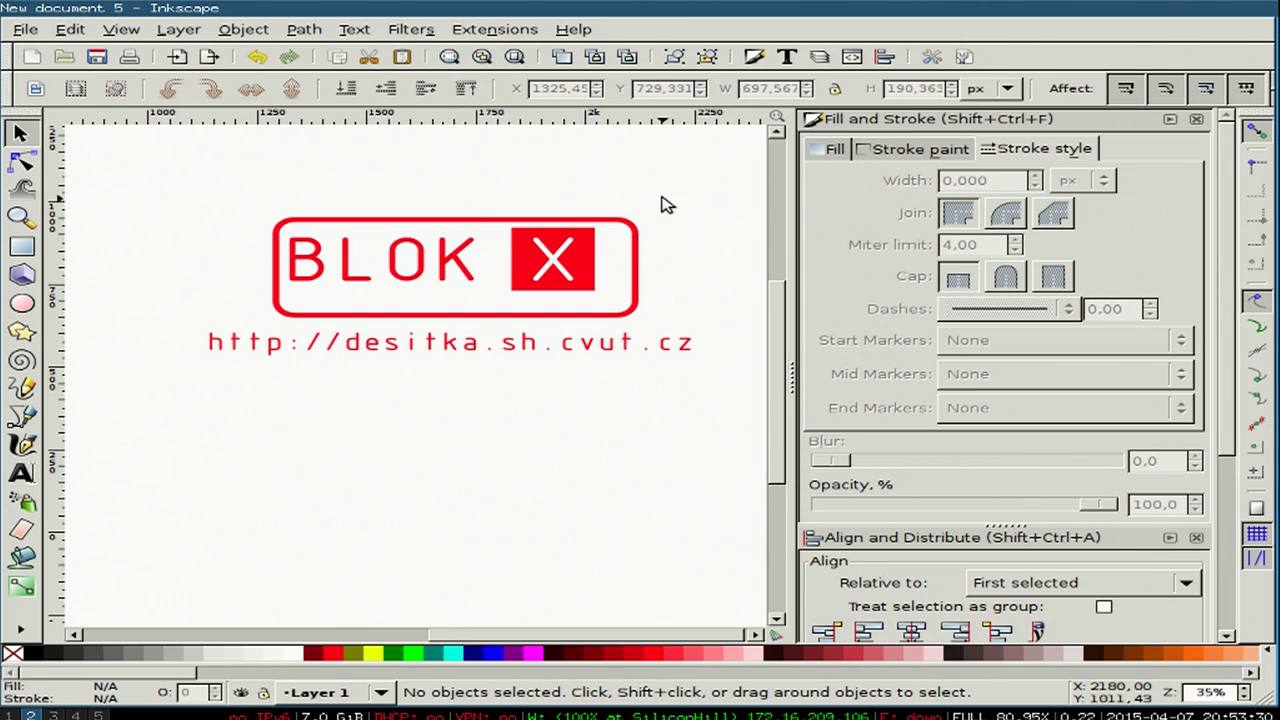
Move the BLOK X lettering down and right, then select frame and lettering
drag(508, 251, 591, 291)
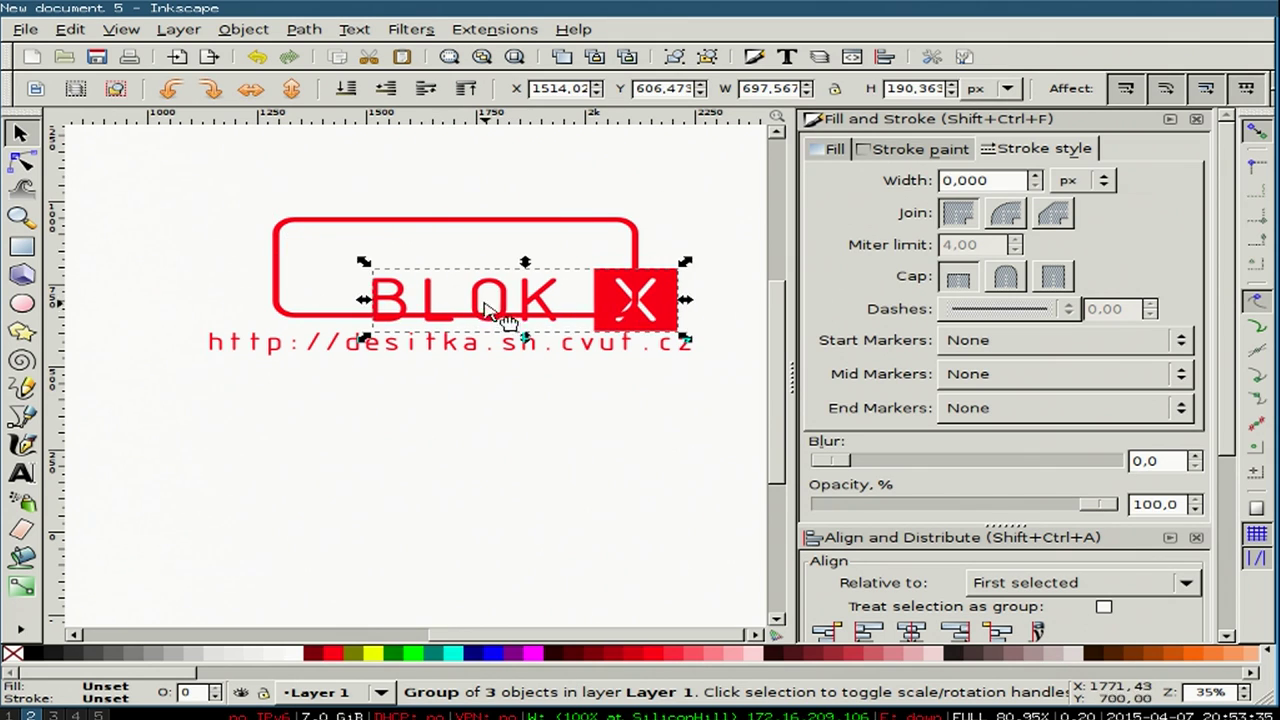
drag(485, 306, 430, 237)
click(517, 317)
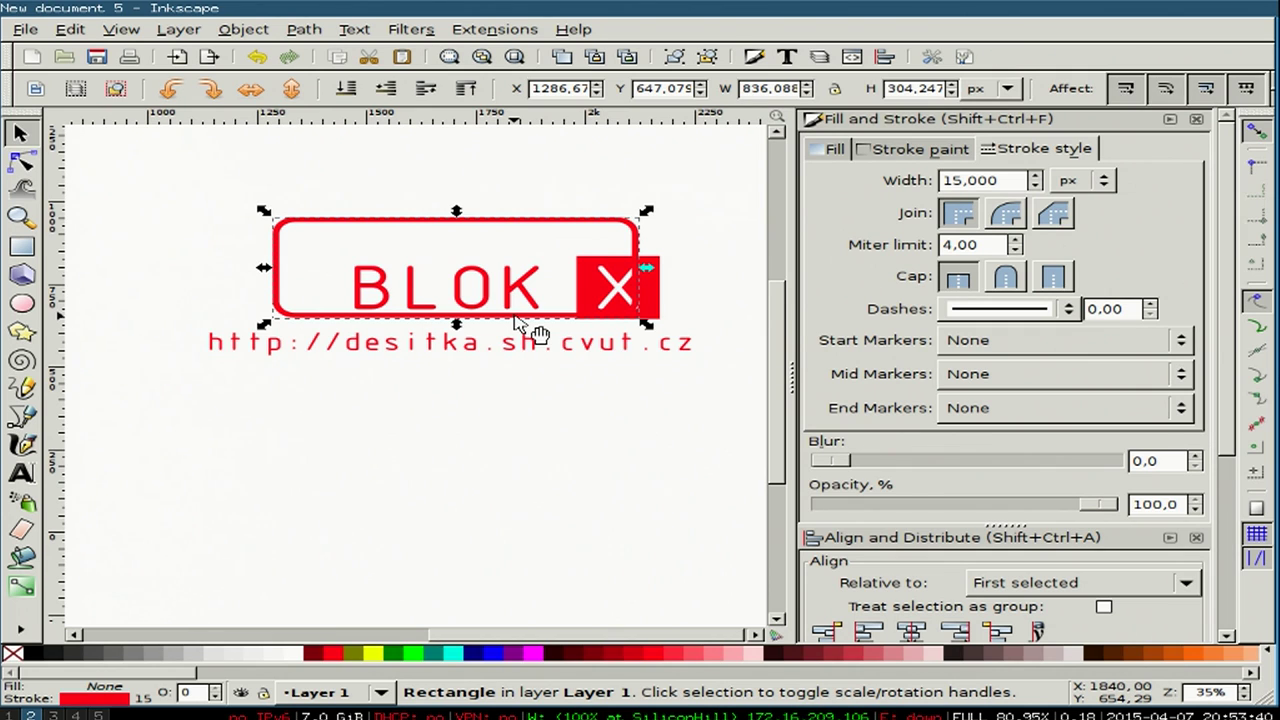
key(shift)
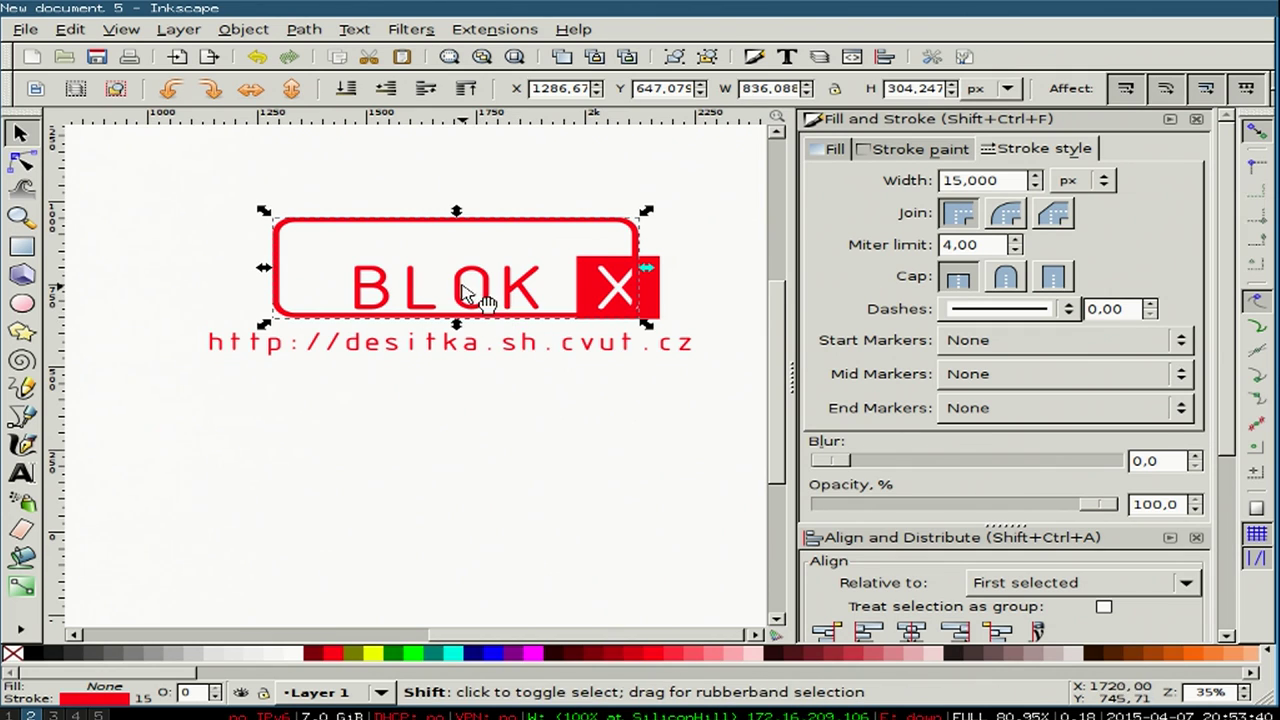
shift+click(463, 289)
Try a blur on the frame and lettering, then undo it
scroll(980, 405, down, 2)
scroll(1000, 408, down, 2)
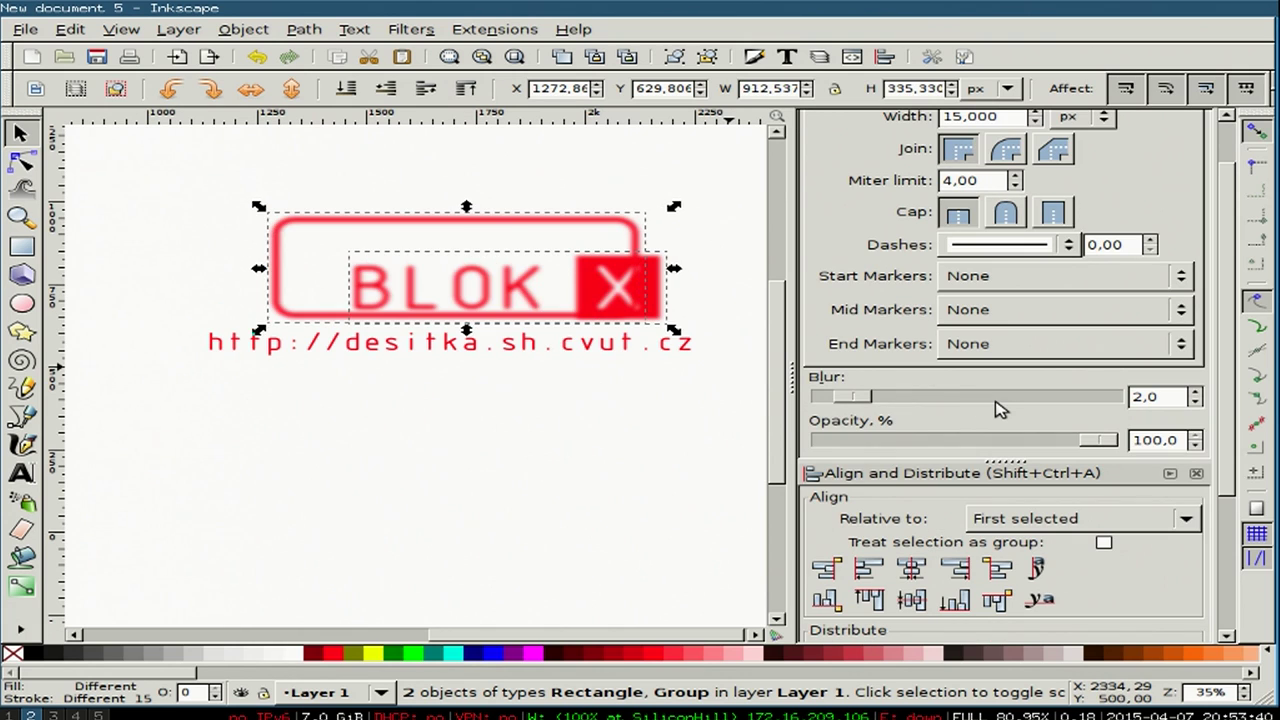
scroll(1000, 408, down, 4)
key(ctrl)
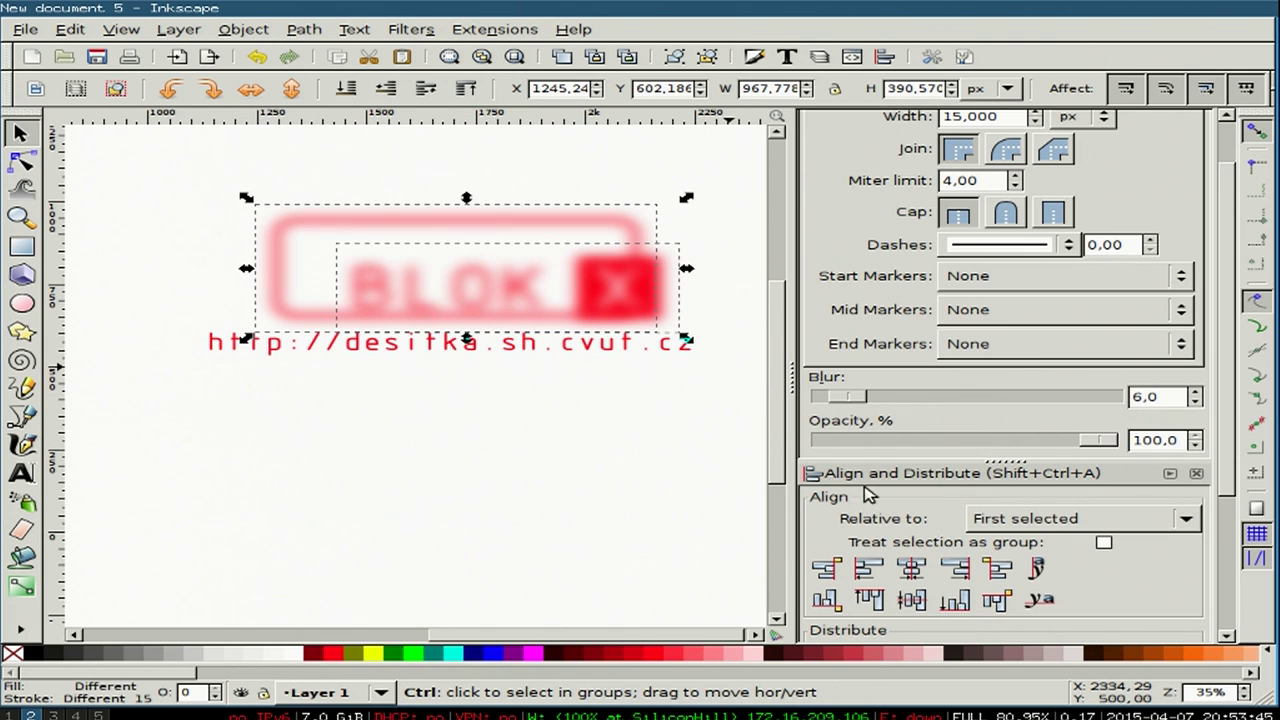
key(ctrl+z)
Centre the BLOK X lettering horizontally and vertically in the frame
scroll(1218, 477, down, 2)
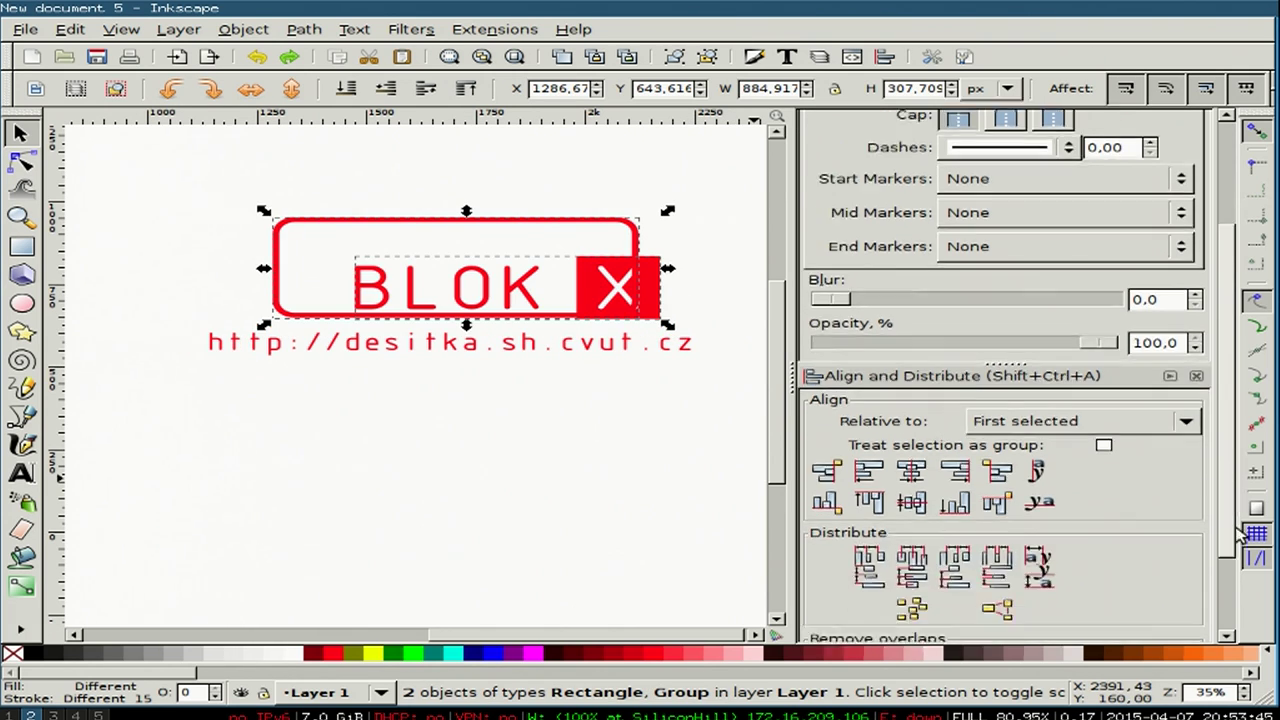
scroll(1218, 477, down, 3)
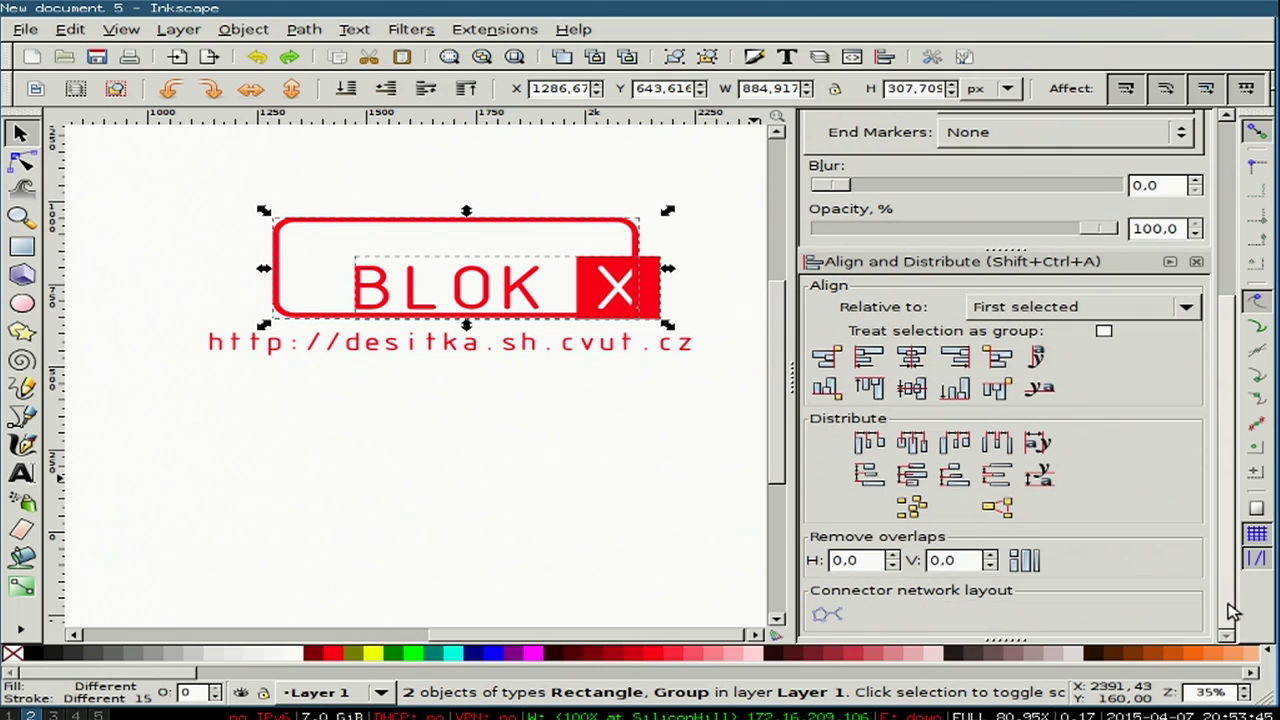
click(911, 358)
click(913, 390)
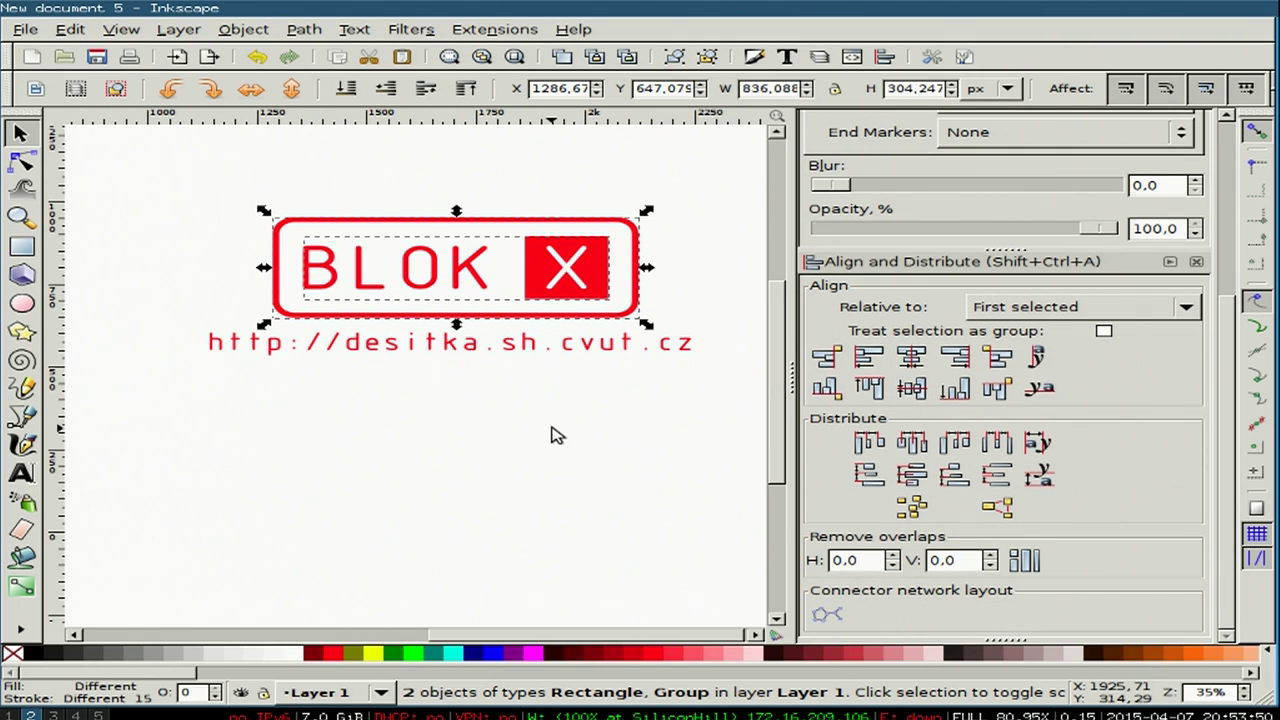
click(545, 428)
Centre the URL text horizontally under the rounded red frame
click(462, 322)
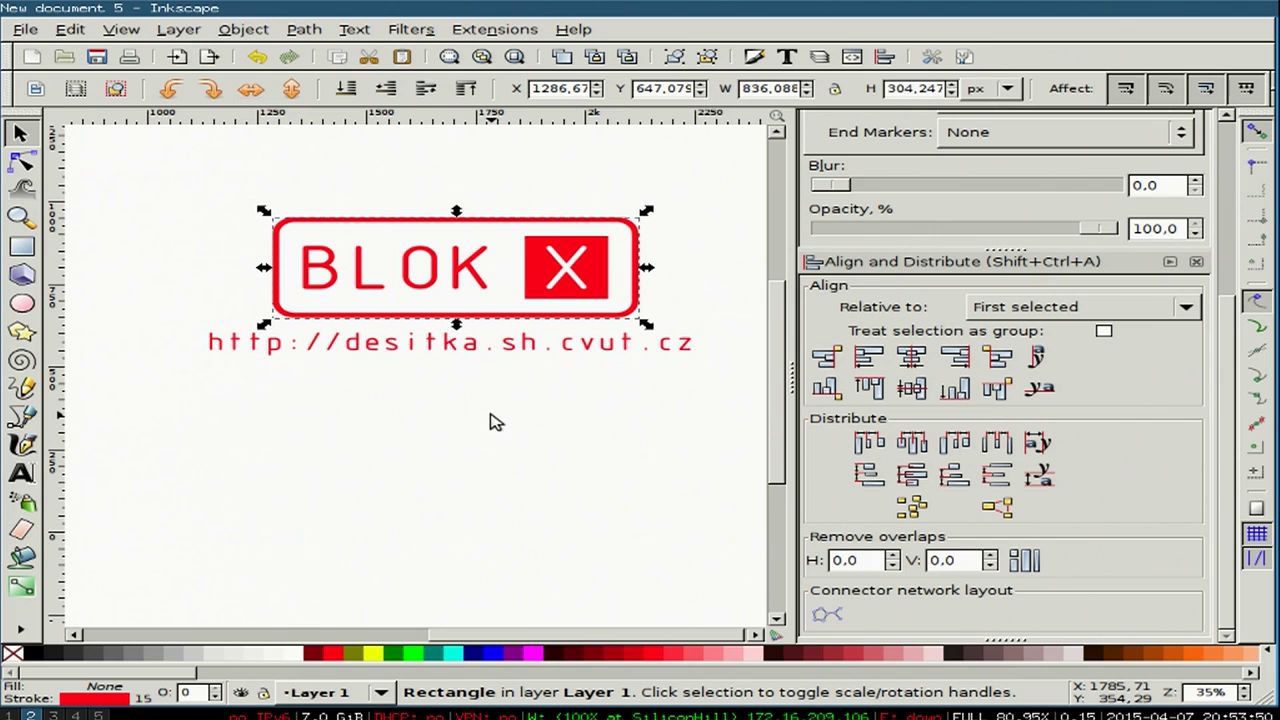
shift+click(489, 348)
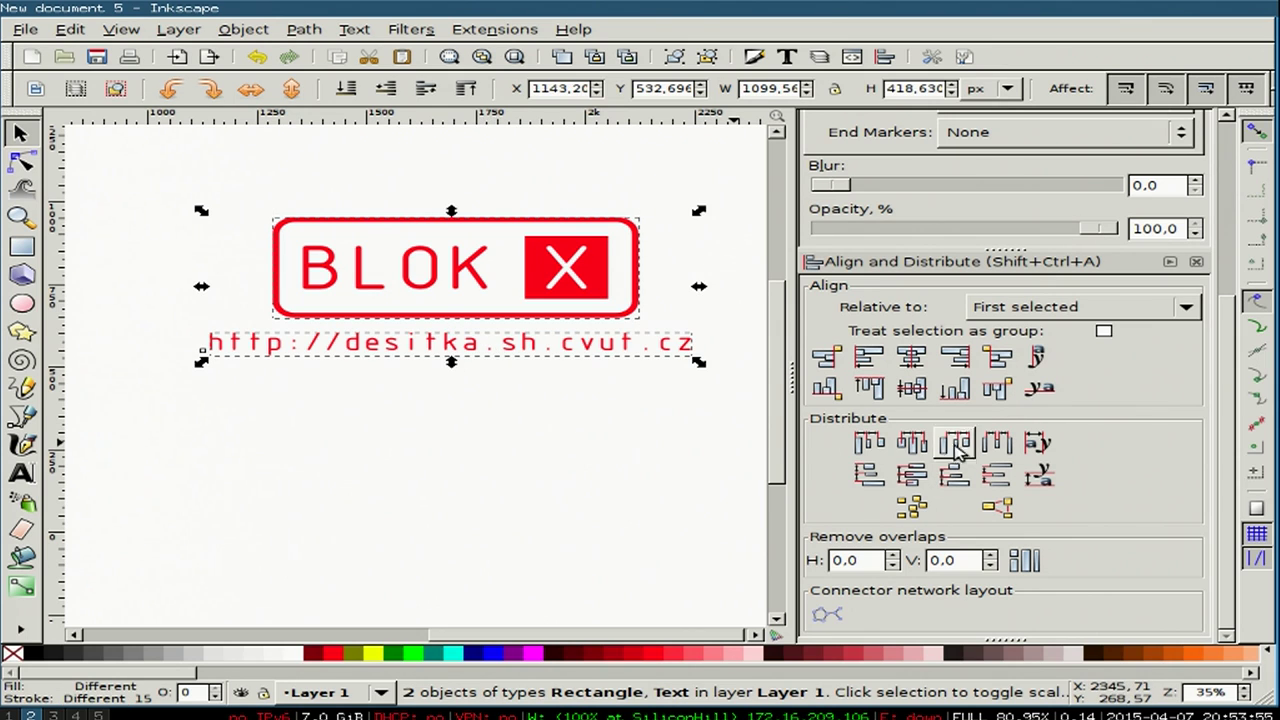
click(907, 362)
click(546, 477)
ctrl+scroll(457, 491, down, 3)
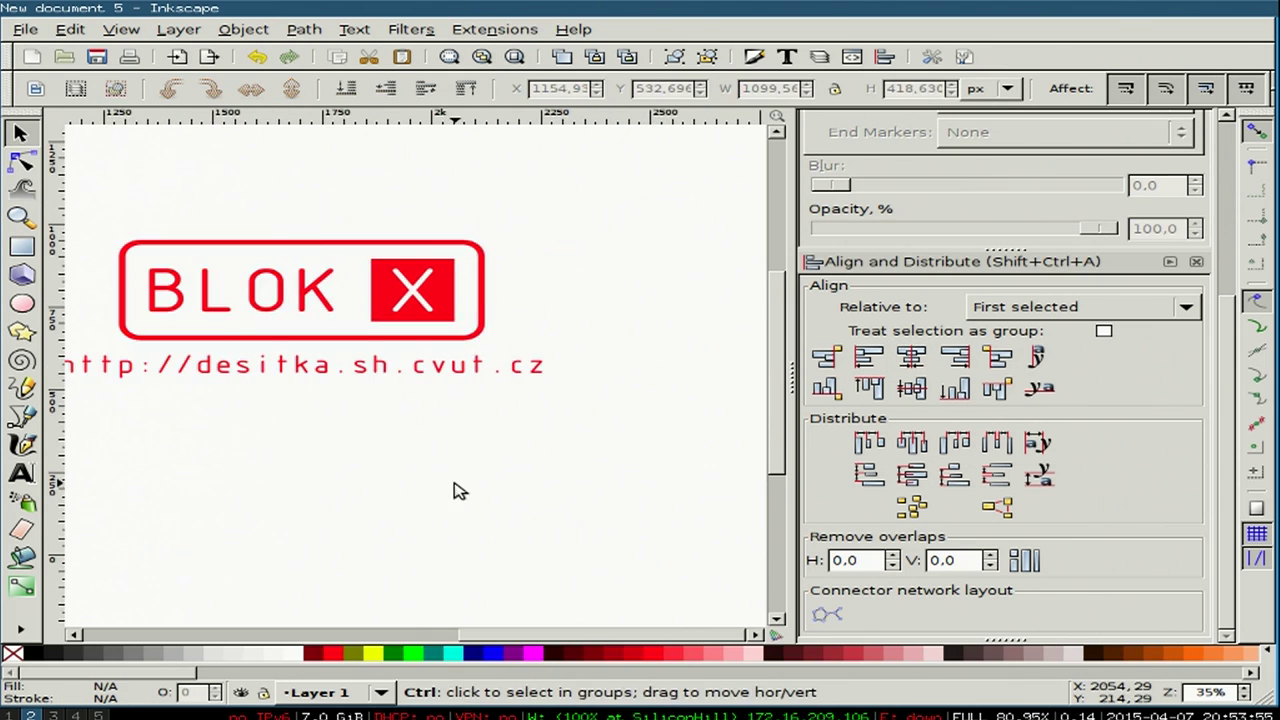
Select the whole logo and try repositioning it, then move it back
drag(314, 243, 646, 414)
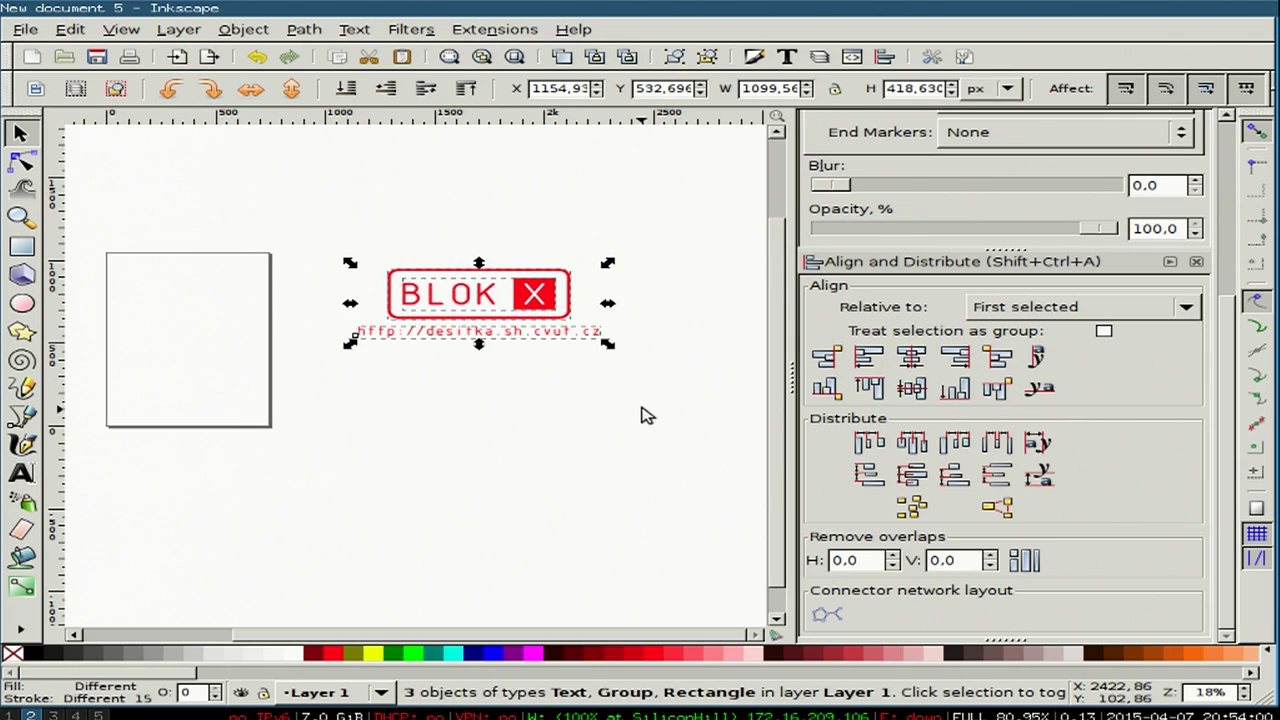
mouse_move(597, 322)
mouse_down()
mouse_move(351, 322)
mouse_move(393, 333)
mouse_move(361, 319)
mouse_up()
drag(298, 283, 619, 234)
click(603, 357)
scroll(626, 380, down, 1)
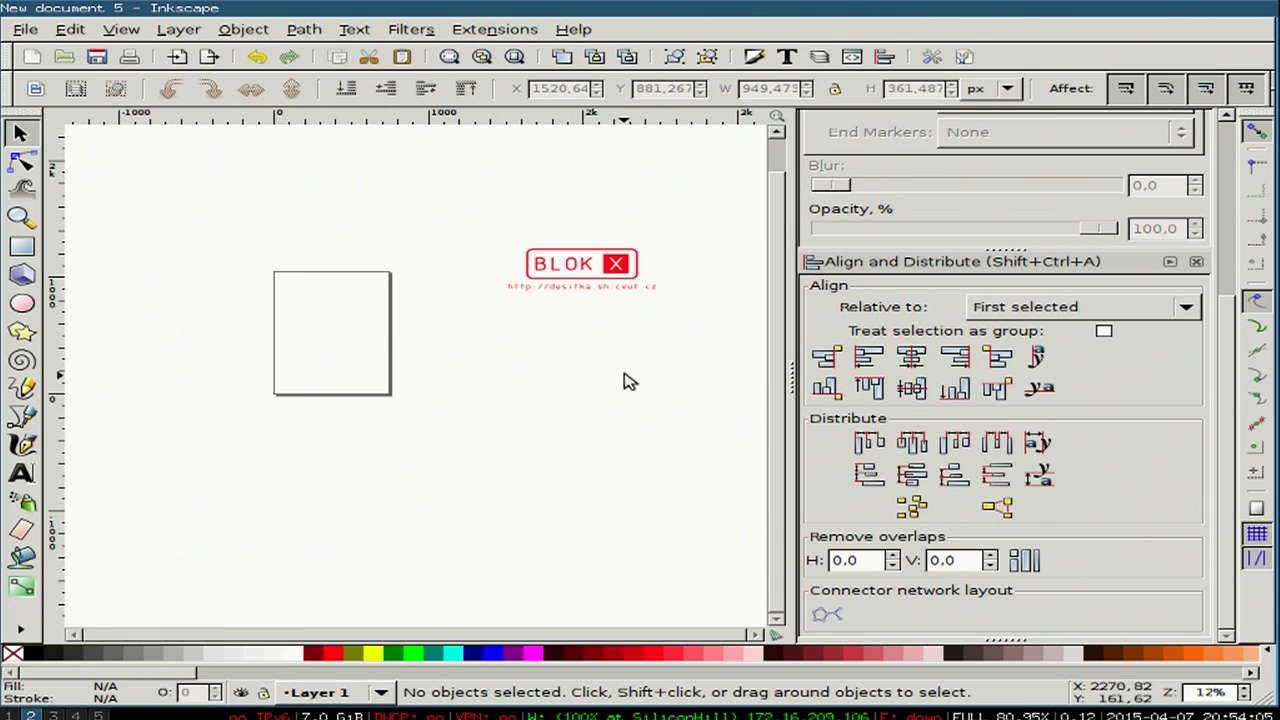
Scale the whole logo with its URL up to about 1395 × 531 px
drag(246, 202, 649, 351)
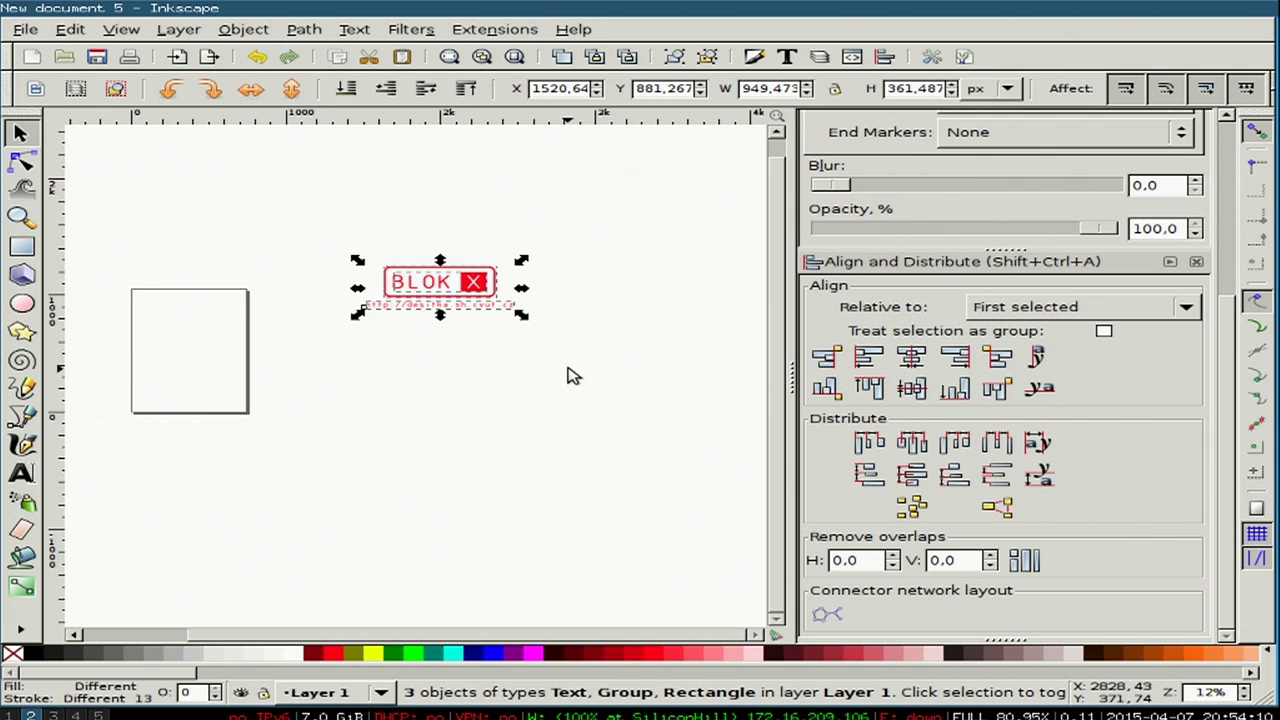
drag(524, 318, 603, 360)
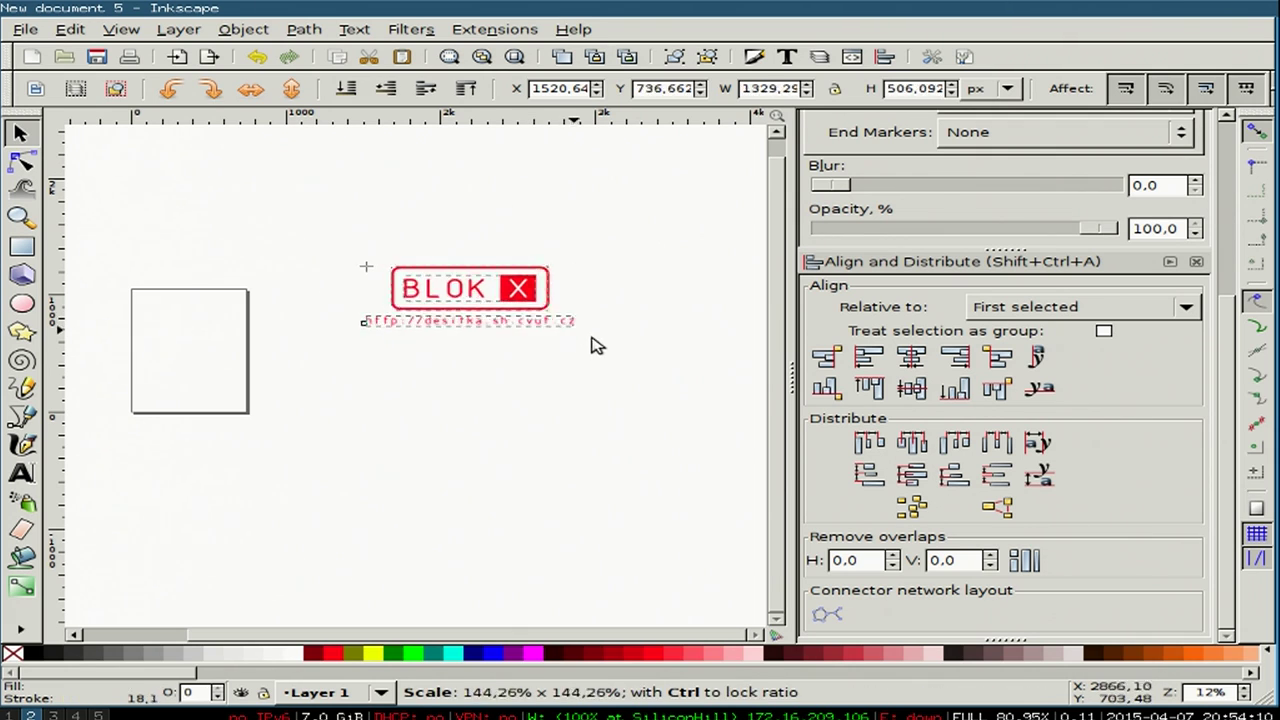
click(603, 360)
drag(283, 234, 686, 382)
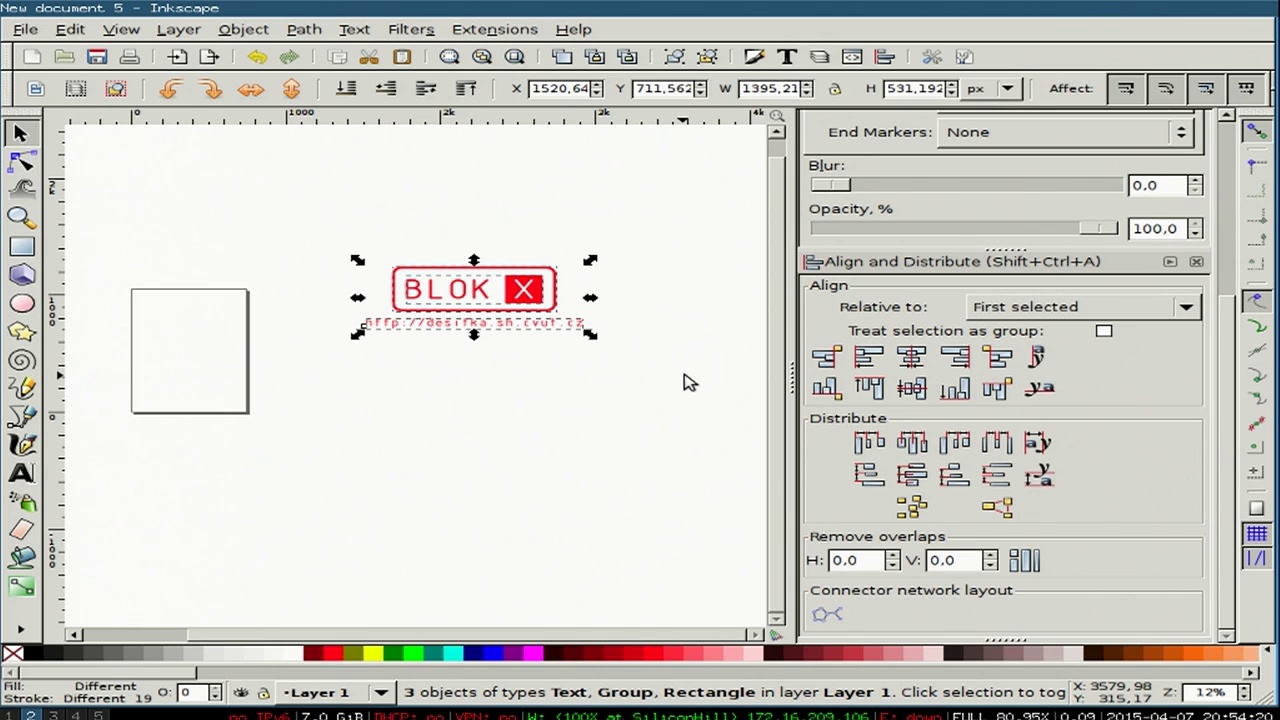
click(26, 30)
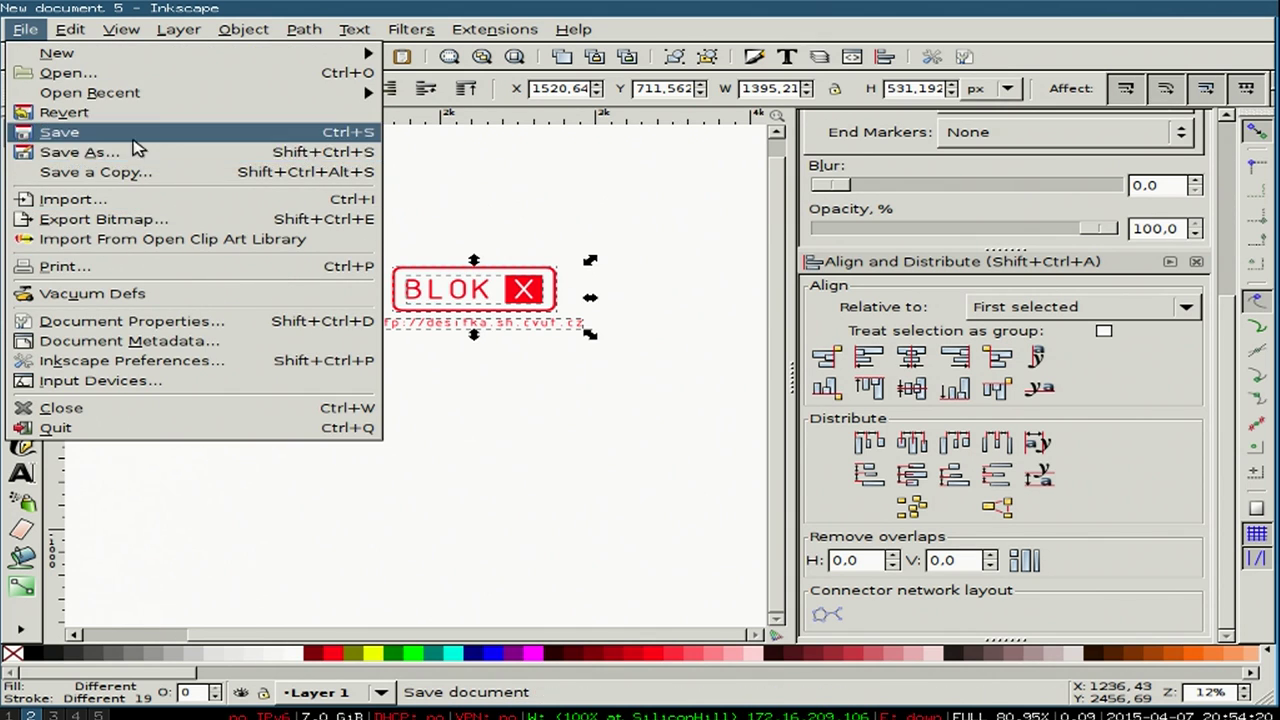
Use Save As to store the drawing as logo-nasmazani.svg in priklad01
click(131, 152)
click(478, 168)
click(563, 168)
text(logo.svg)
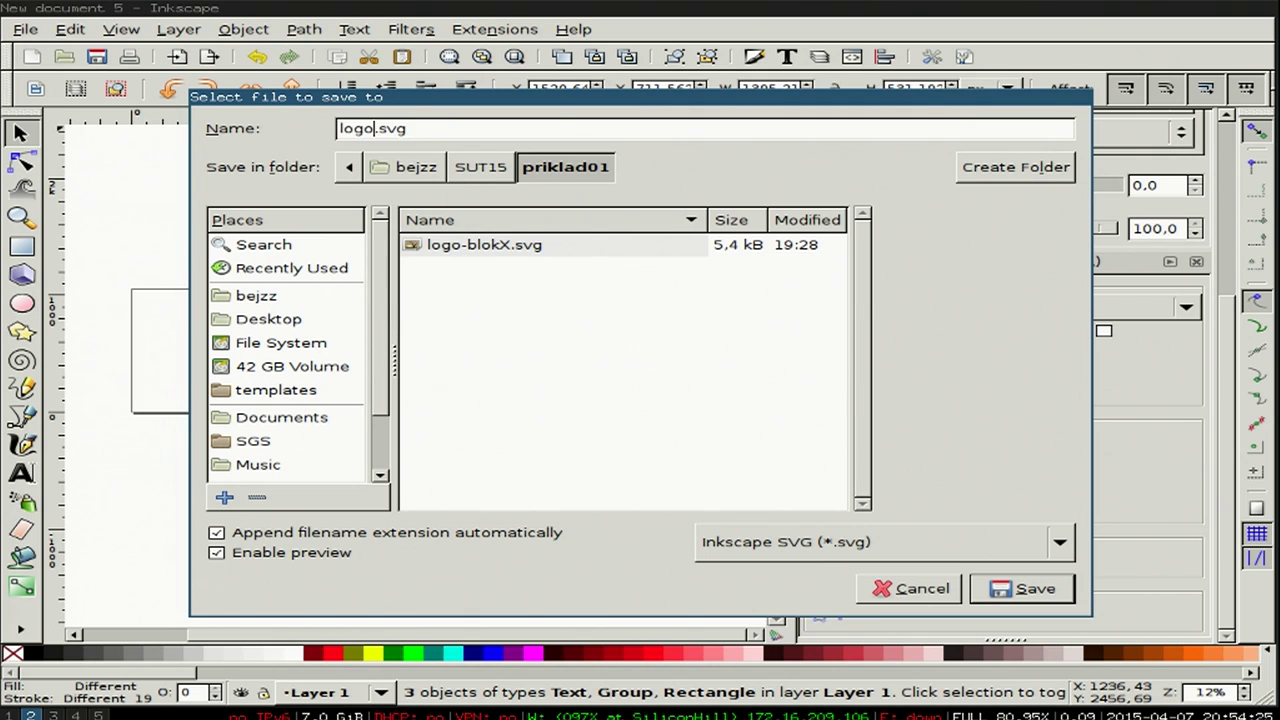
text(nasmazani)
key(Return)
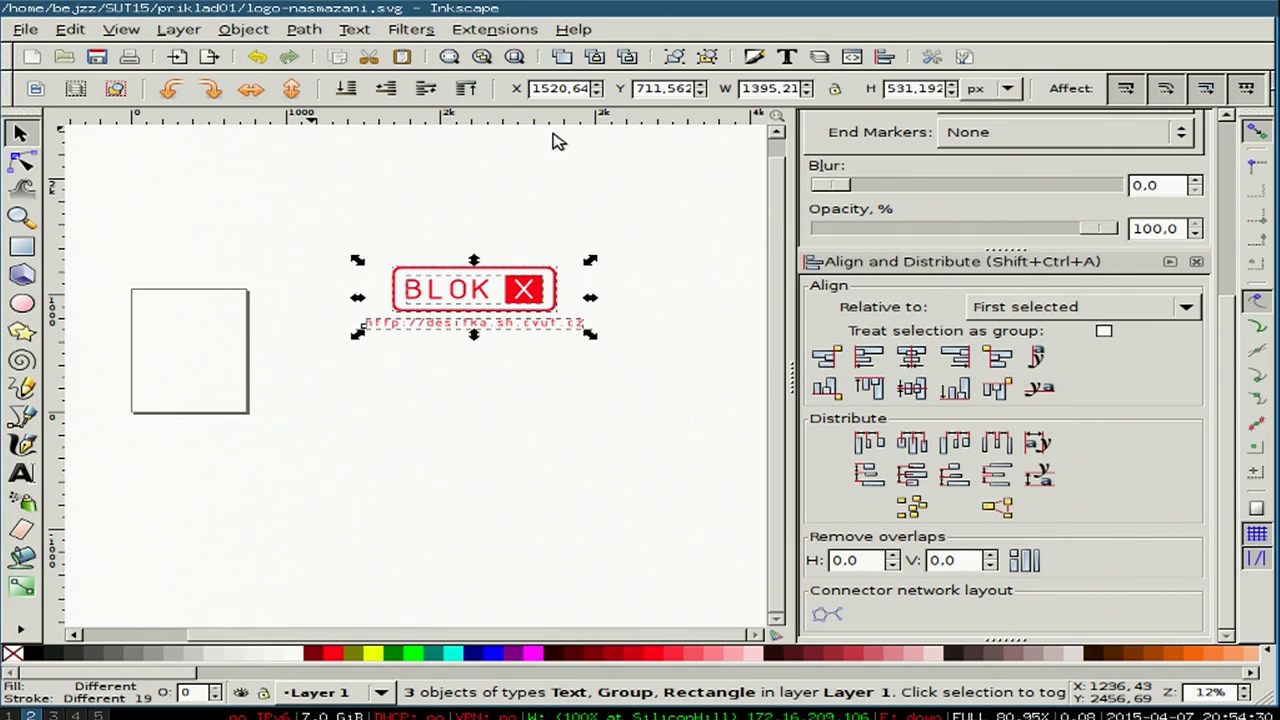
Duplicate the whole BLOK X logo and drag the copy below the original
click(338, 197)
drag(288, 184, 668, 418)
scroll(410, 420, left, 1)
scroll(400, 400, down, 1)
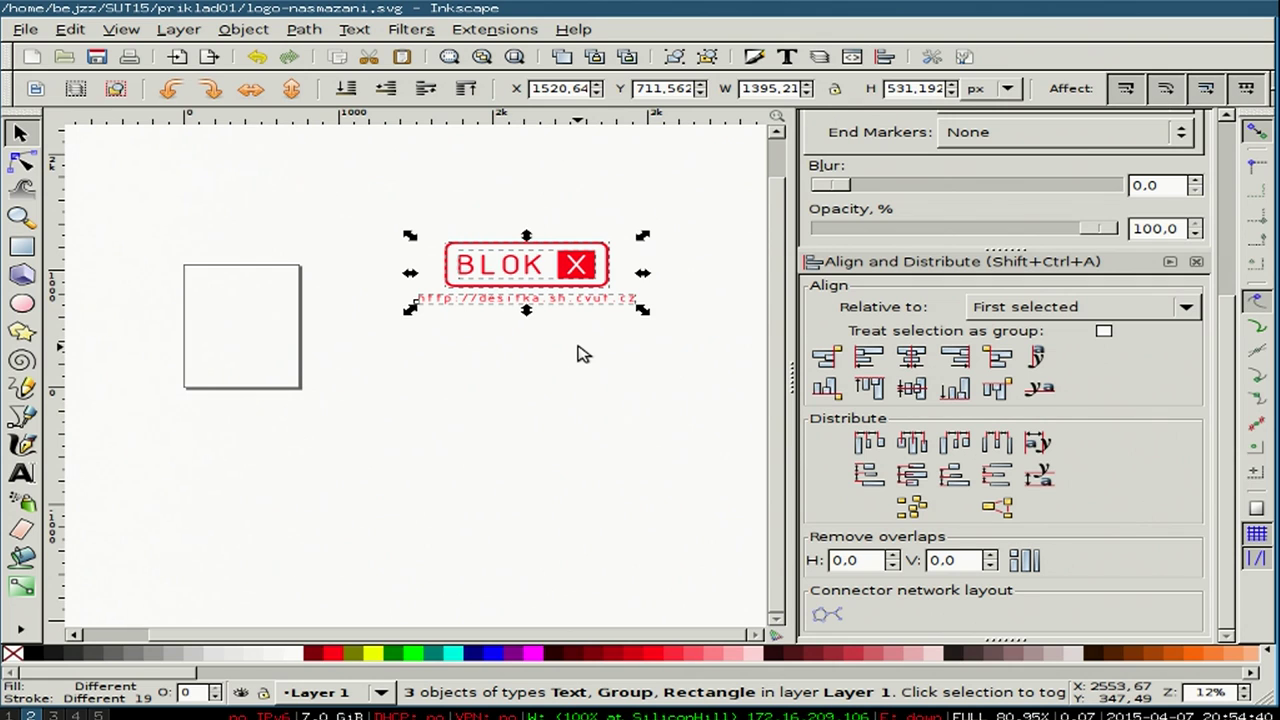
key(ctrl+d)
mouse_move(575, 272)
mouse_down()
mouse_move(620, 378)
mouse_move(592, 345)
mouse_up()
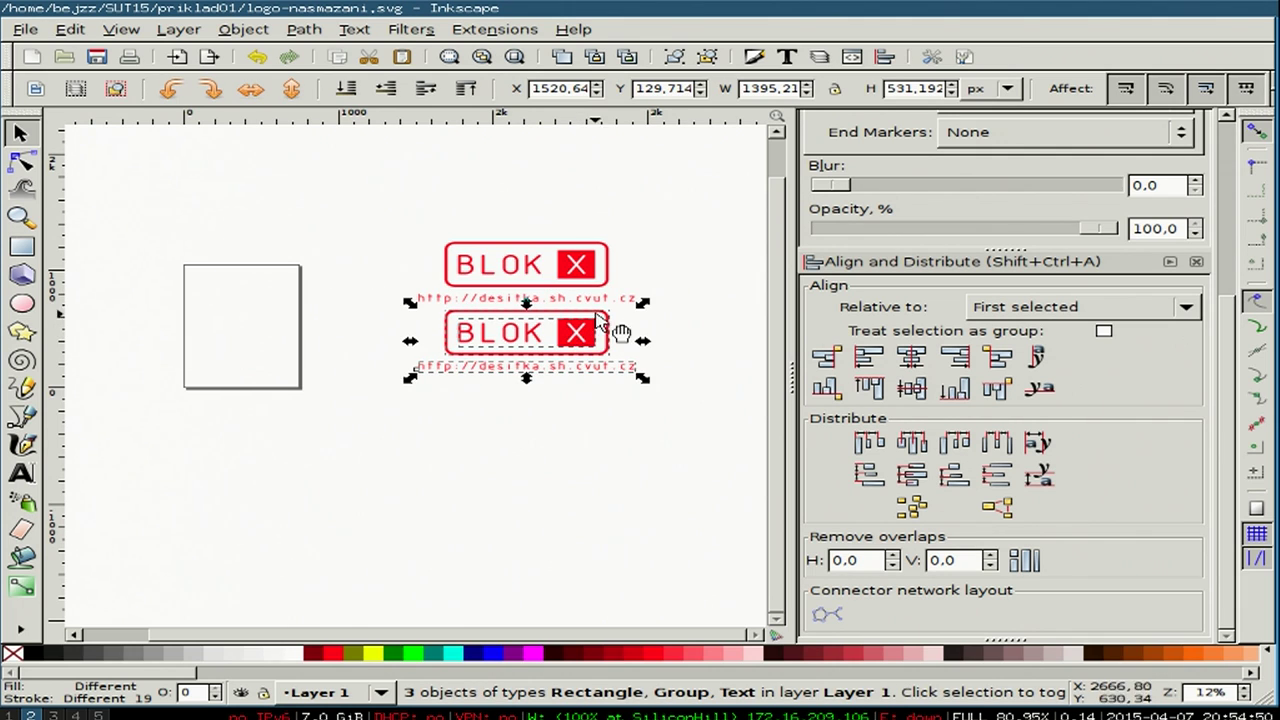
mouse_move(600, 335)
mouse_down()
mouse_move(620, 335)
mouse_move(618, 308)
mouse_up()
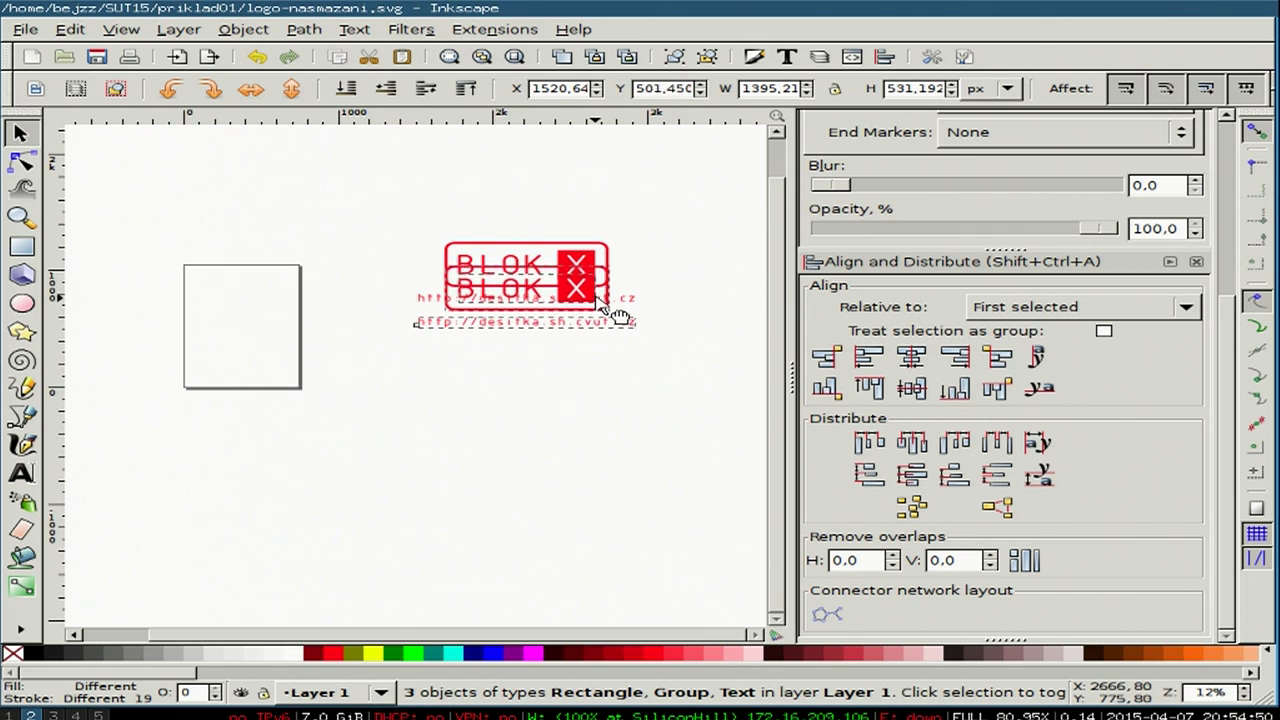
mouse_move(597, 292)
mouse_down()
mouse_move(702, 246)
mouse_move(560, 320)
mouse_move(590, 390)
mouse_up()
Select the lower logo group, undoing an accidental move along the way
click(478, 522)
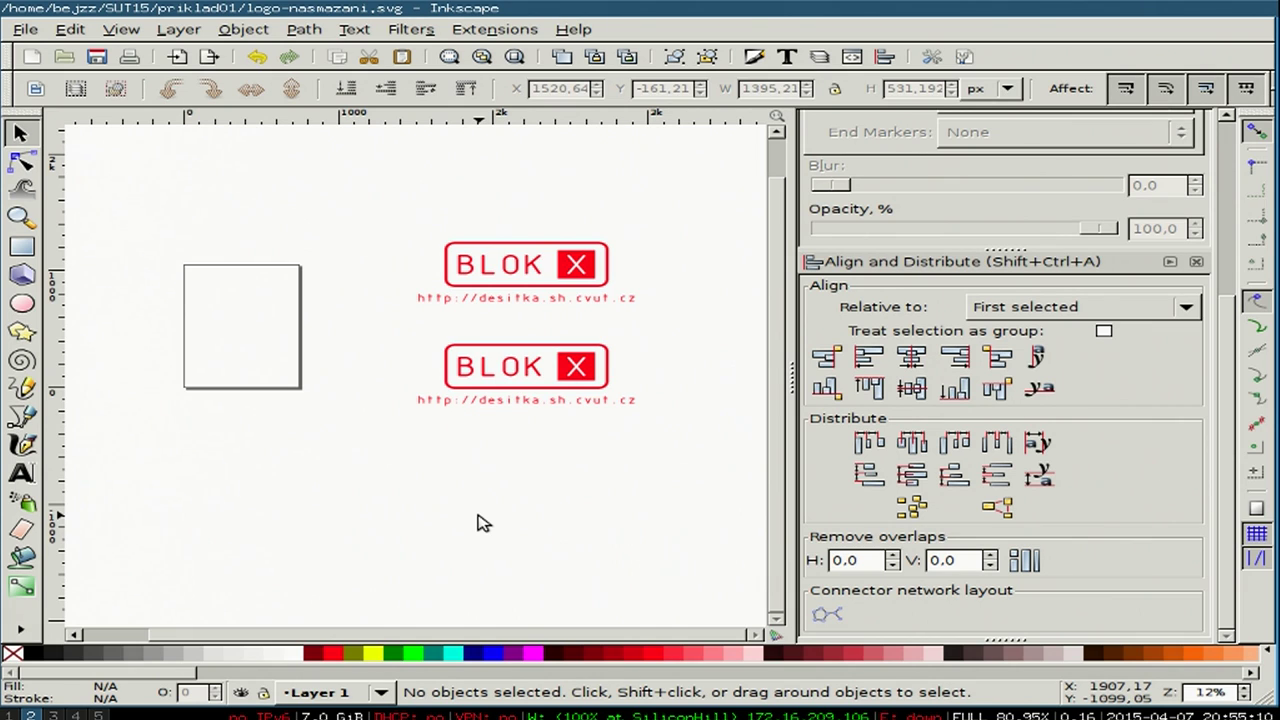
drag(491, 457, 523, 449)
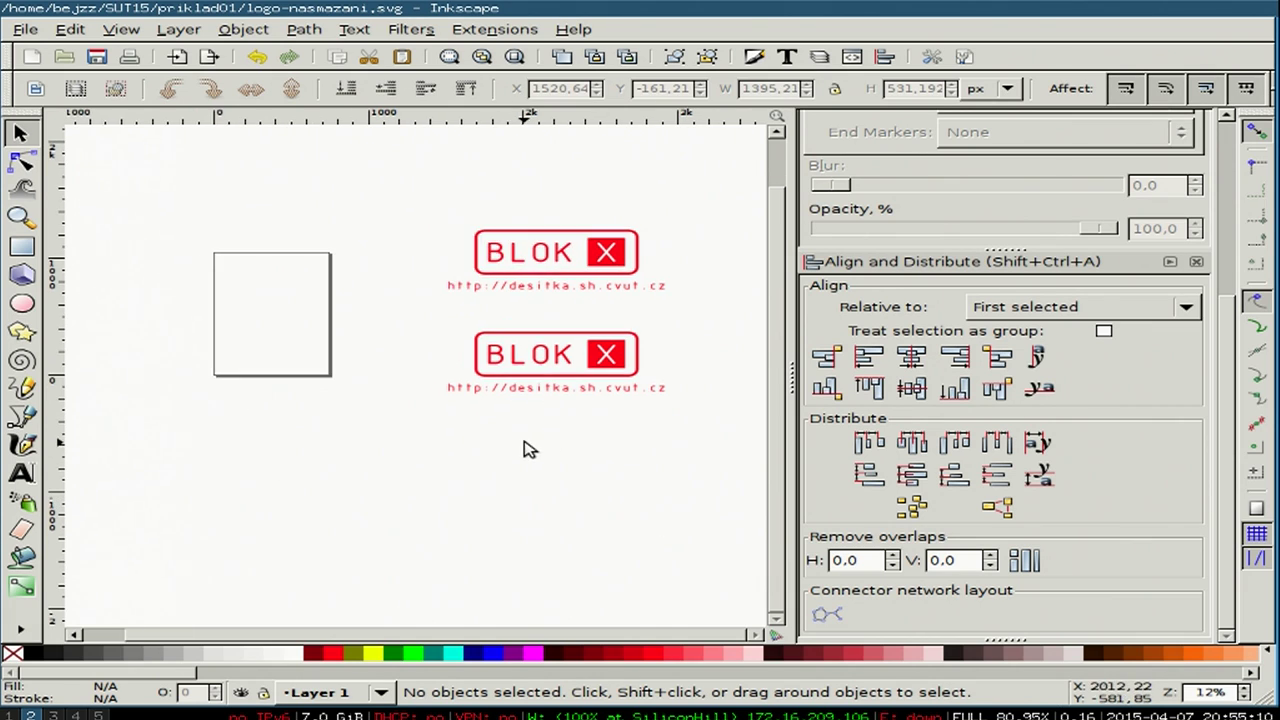
drag(580, 378, 528, 423)
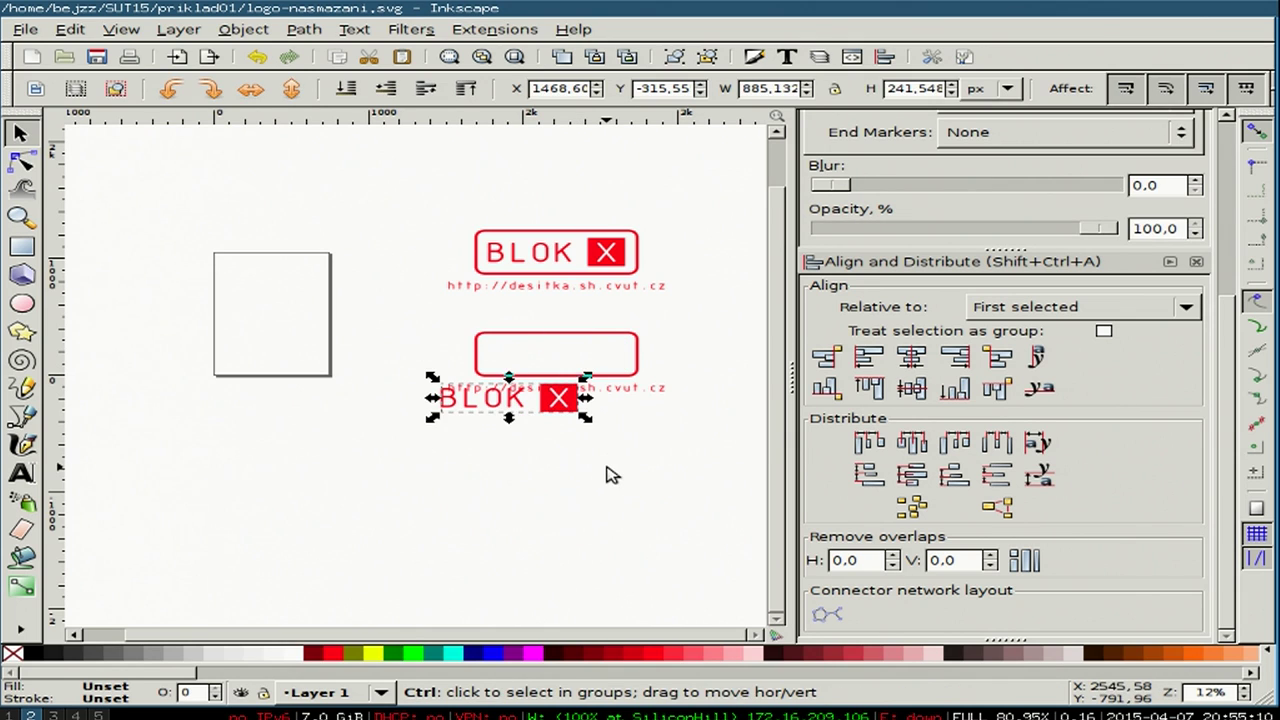
key(ctrl+z)
click(705, 476)
drag(730, 442, 416, 314)
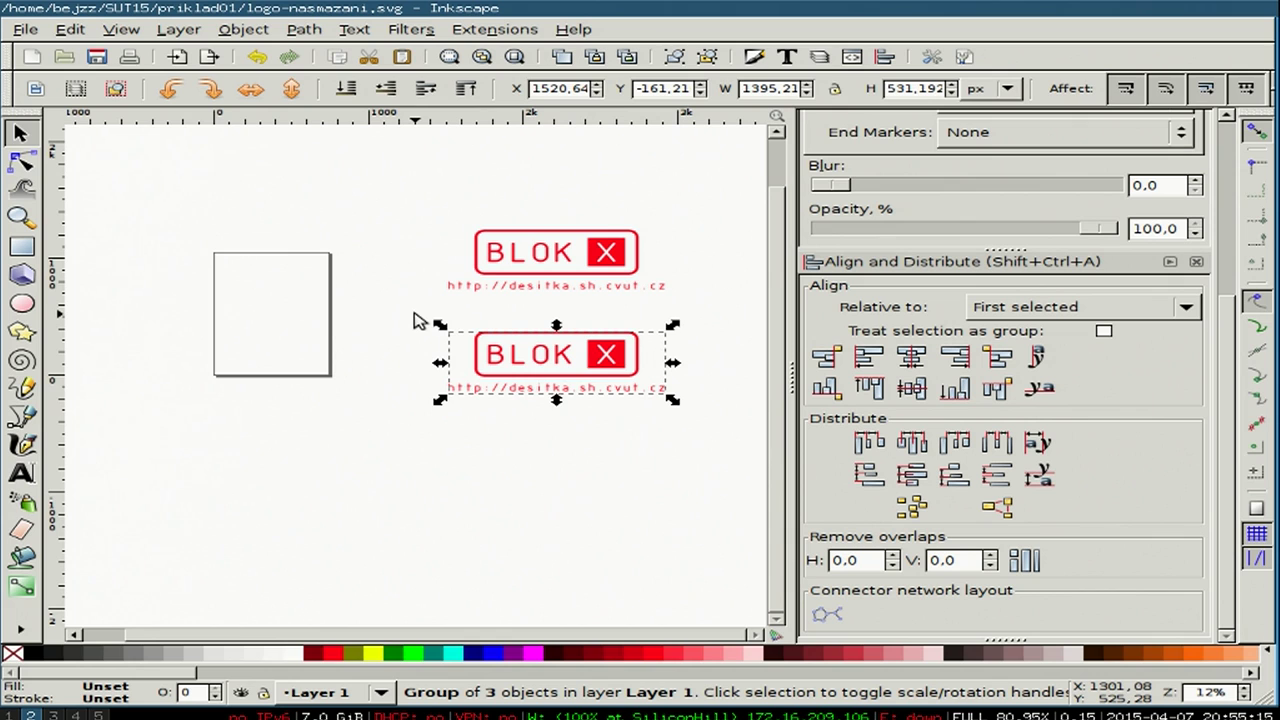
click(749, 486)
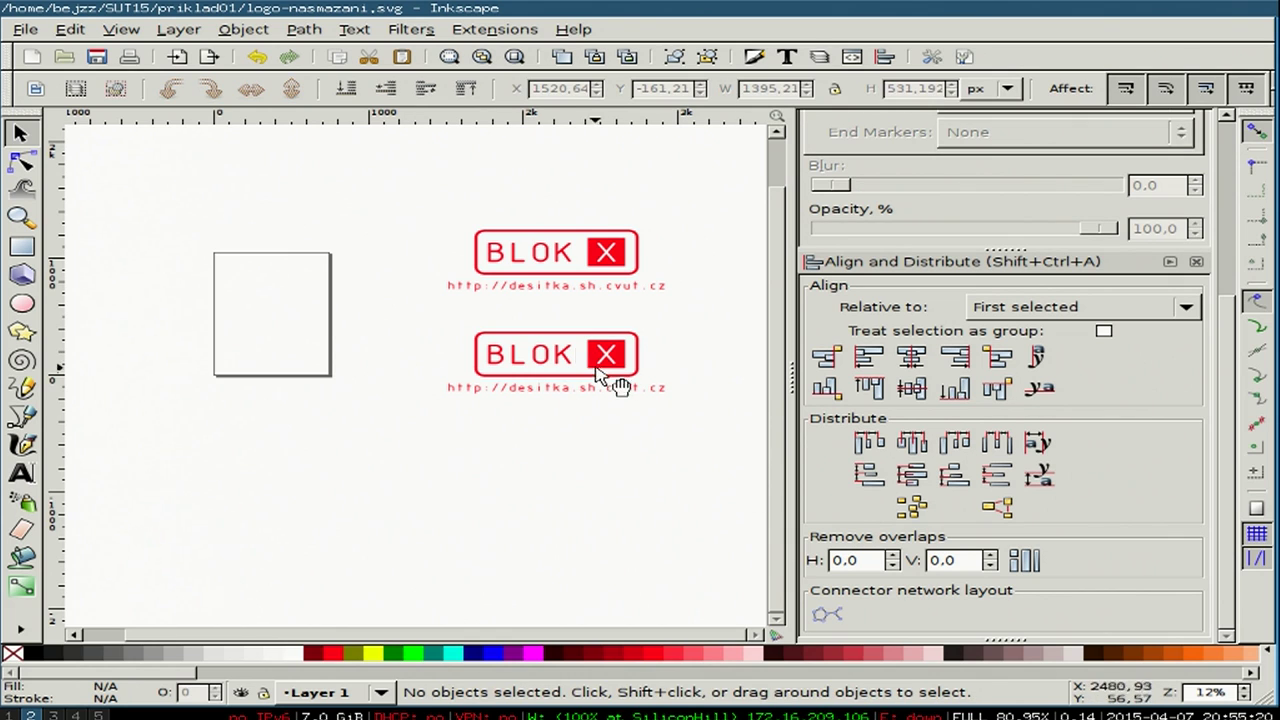
Move the lower logo onto the page, shrink it to about 504 × 192 px, centre it at the top
drag(606, 375, 355, 305)
drag(432, 340, 410, 303)
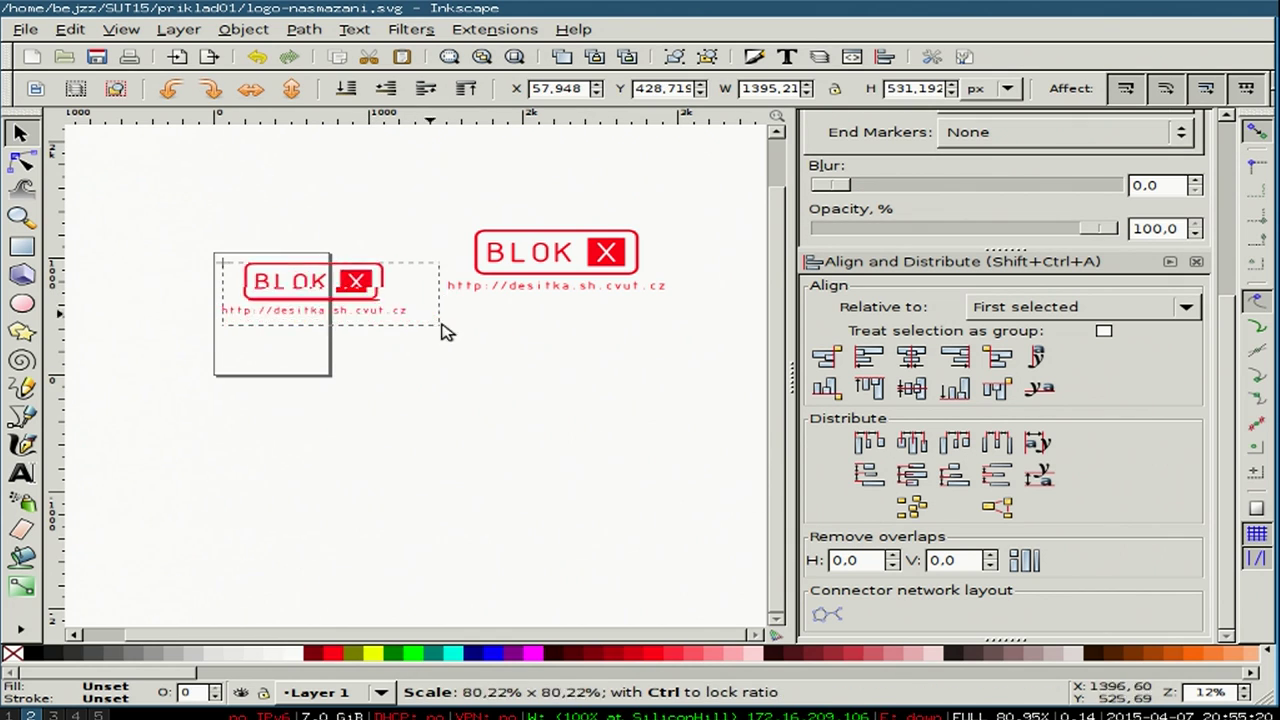
ctrl+scroll(277, 294, up, 2)
ctrl+scroll(286, 329, up, 2)
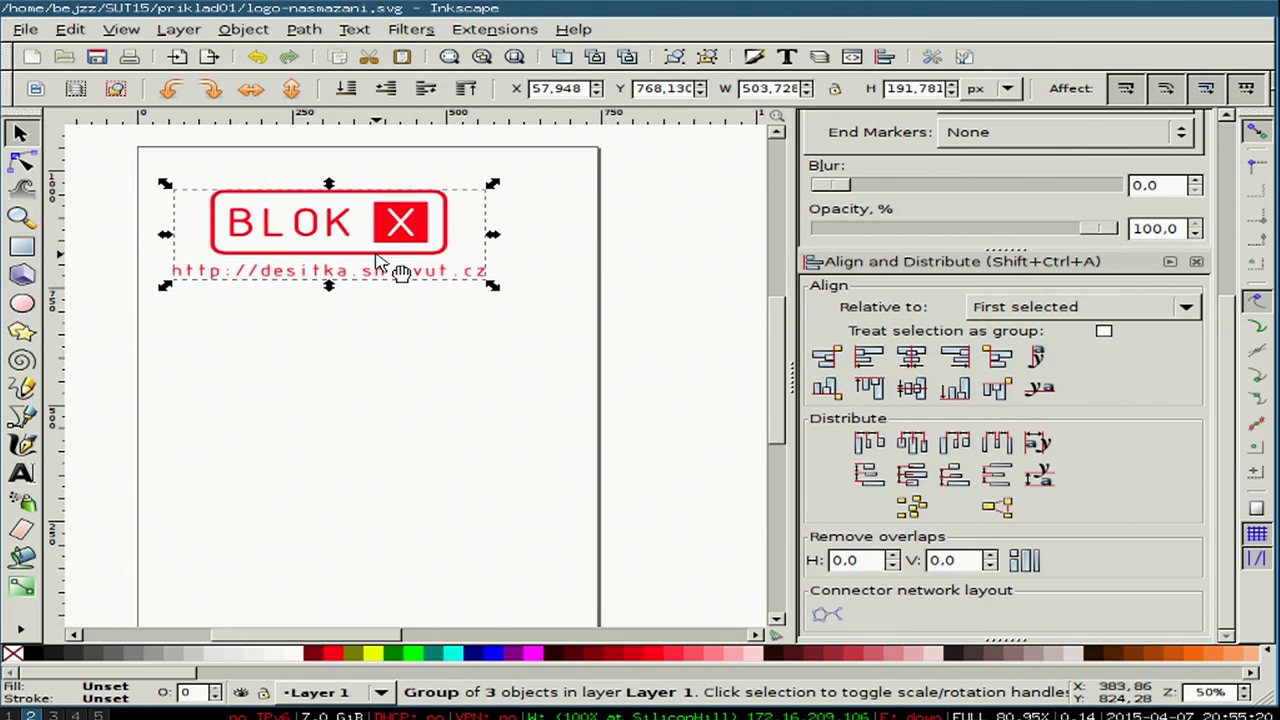
drag(415, 255, 430, 259)
click(383, 337)
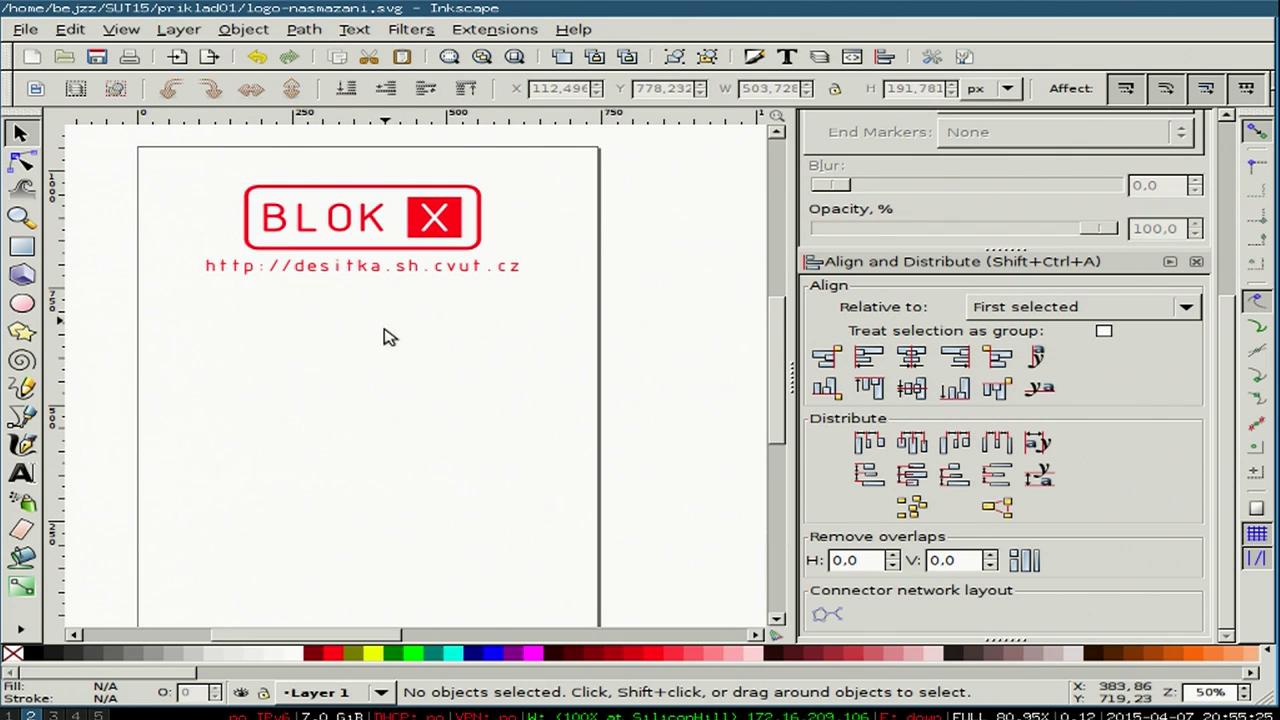
Save a PDF copy as logo-nasmazani.pdf in SUT15/priklad01, accepting the PDF options
click(30, 29)
click(114, 171)
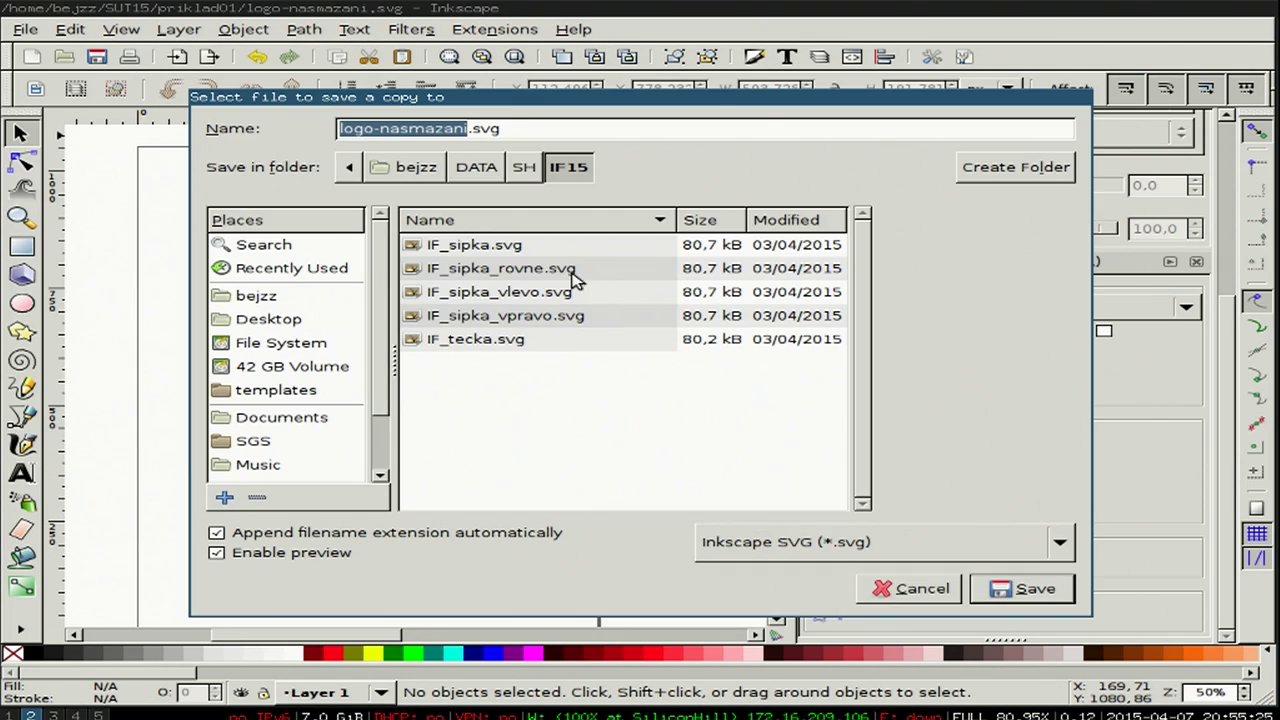
click(477, 168)
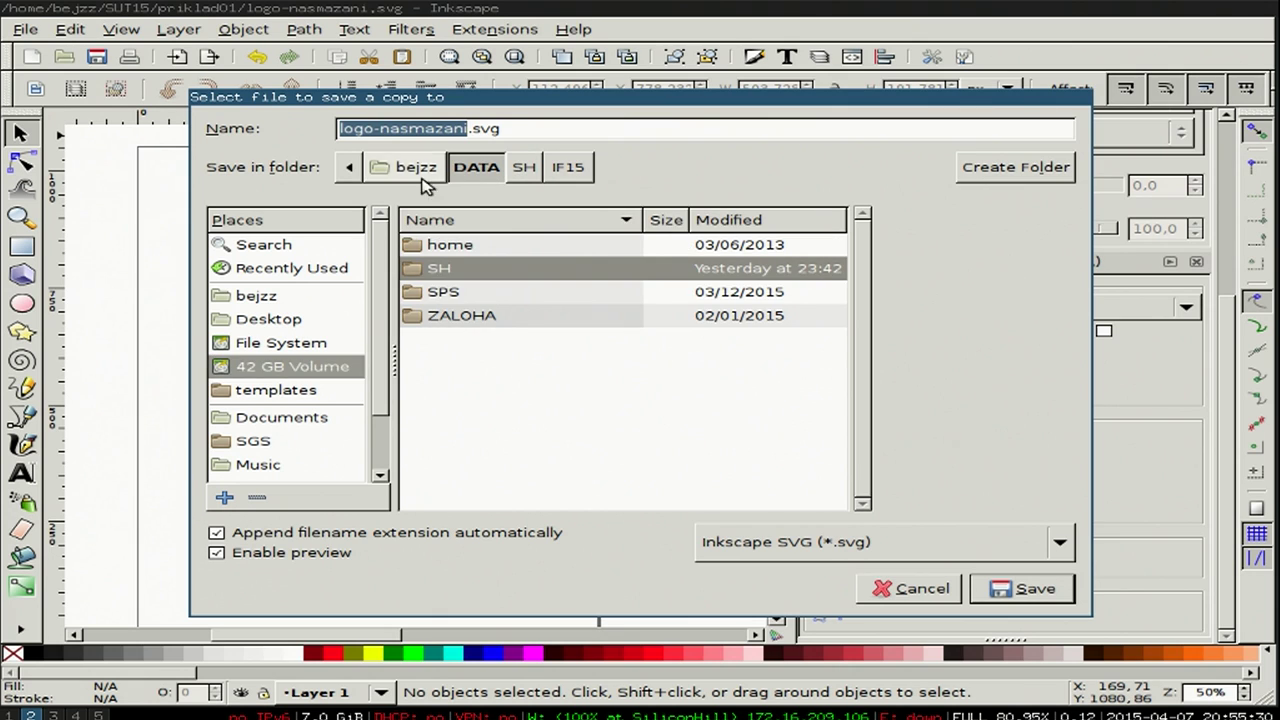
click(420, 170)
double_click(505, 410)
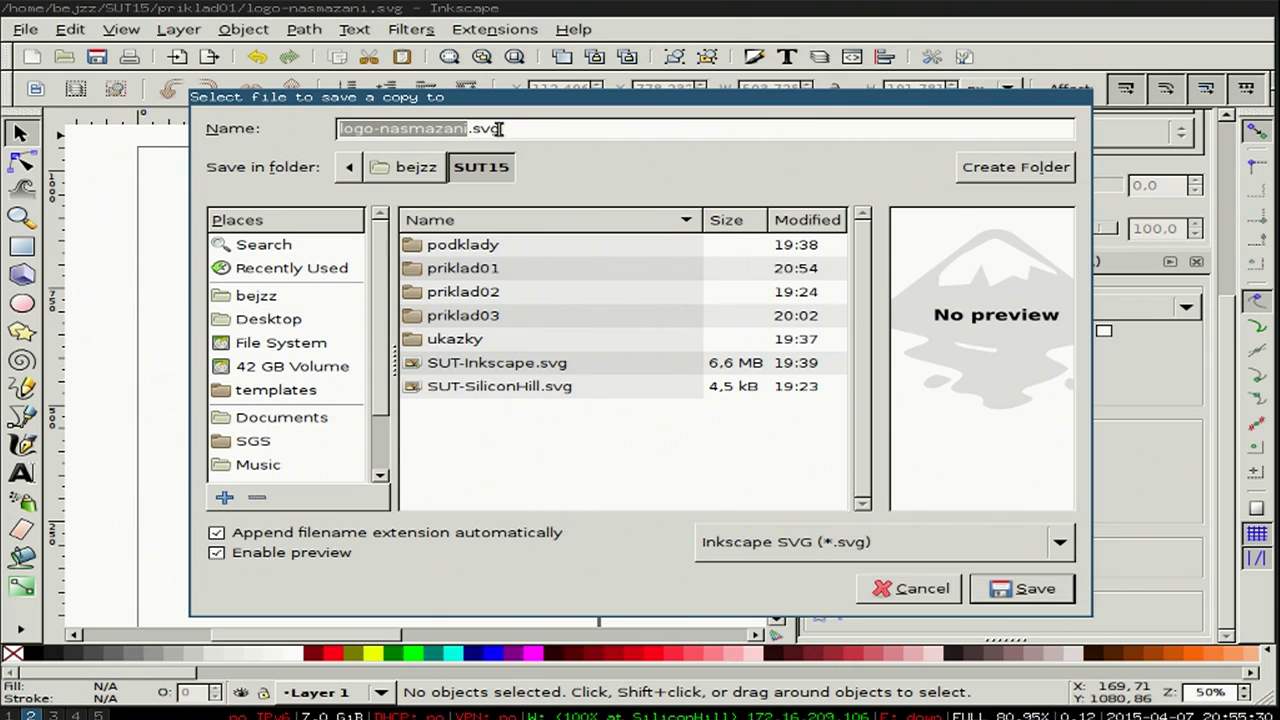
double_click(495, 272)
click(434, 128)
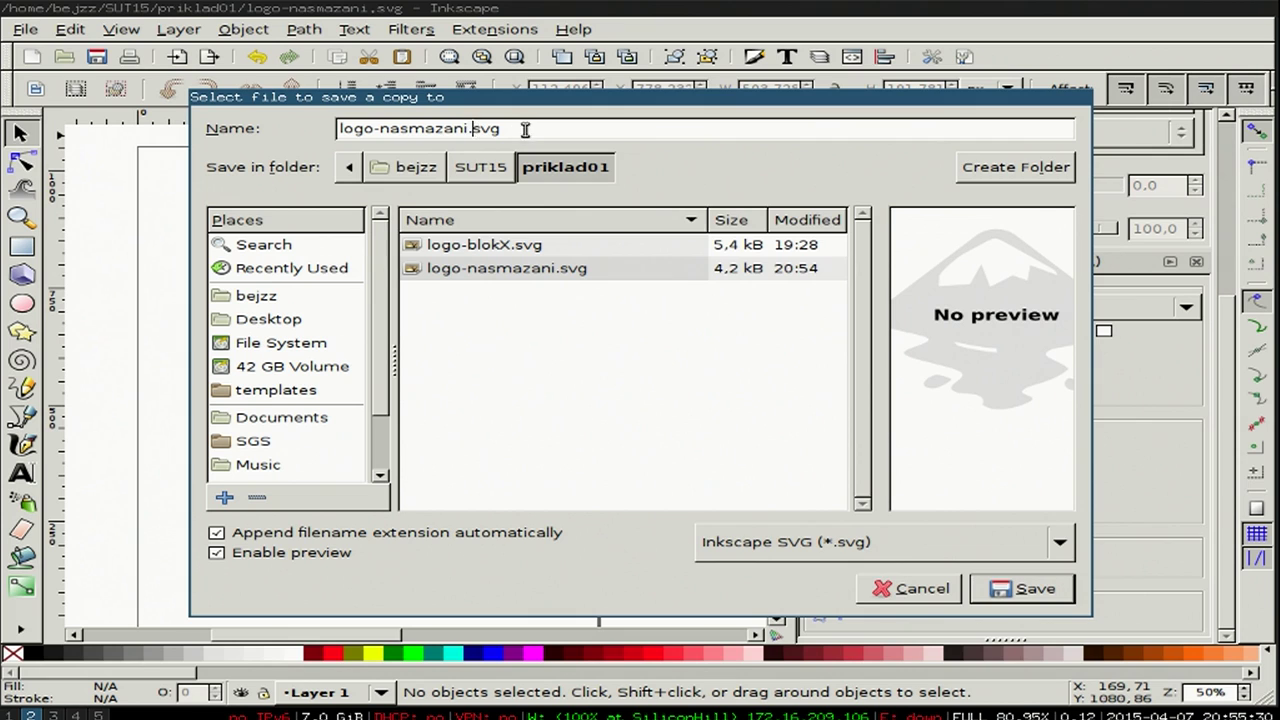
click(920, 542)
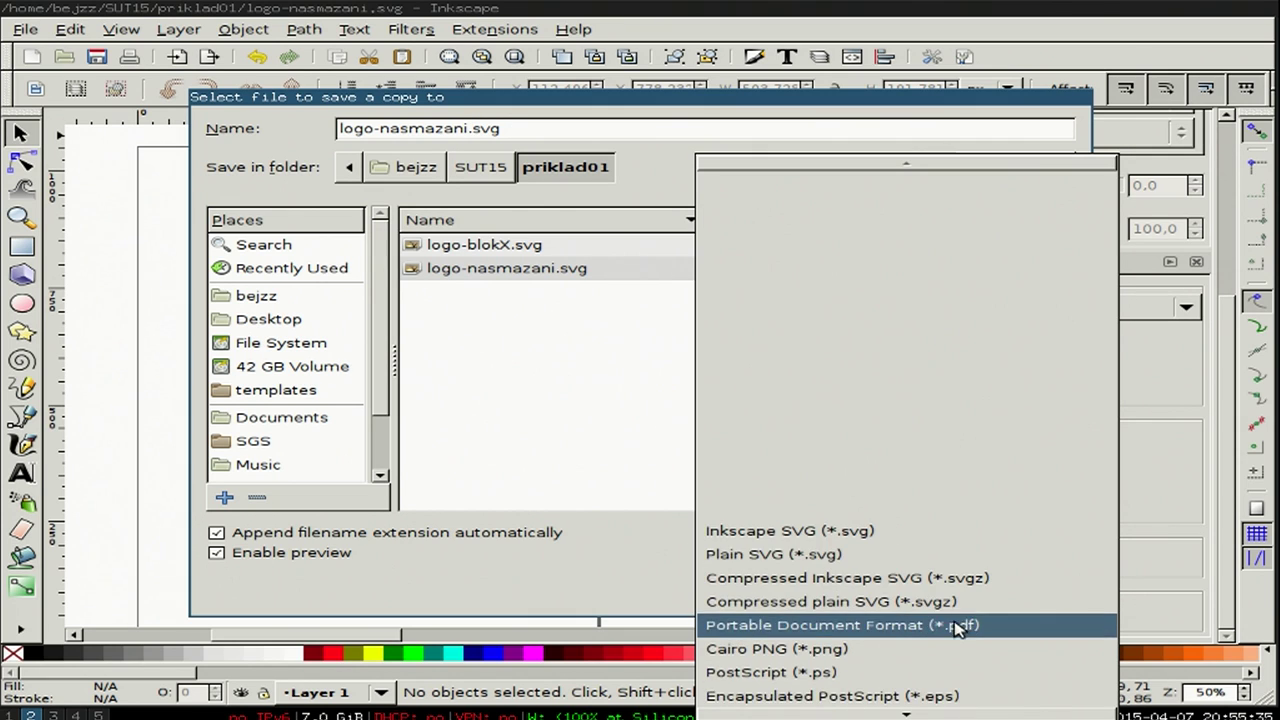
click(957, 621)
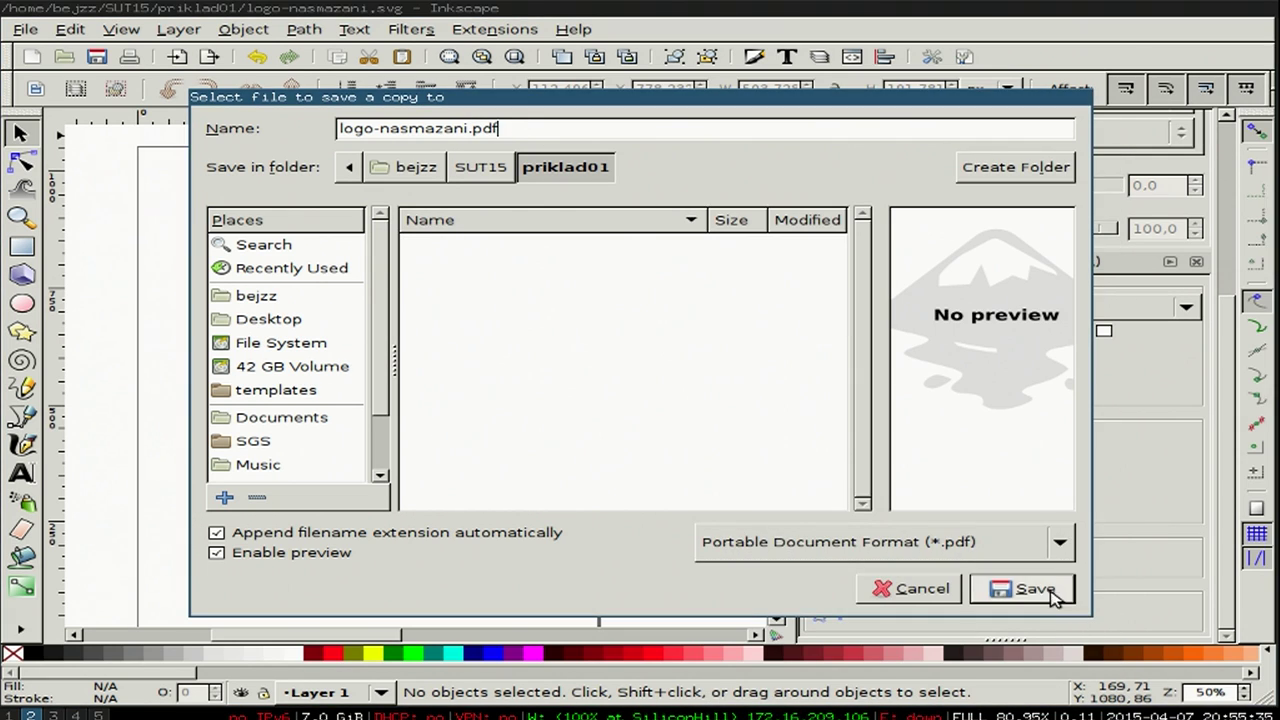
click(1050, 590)
click(814, 468)
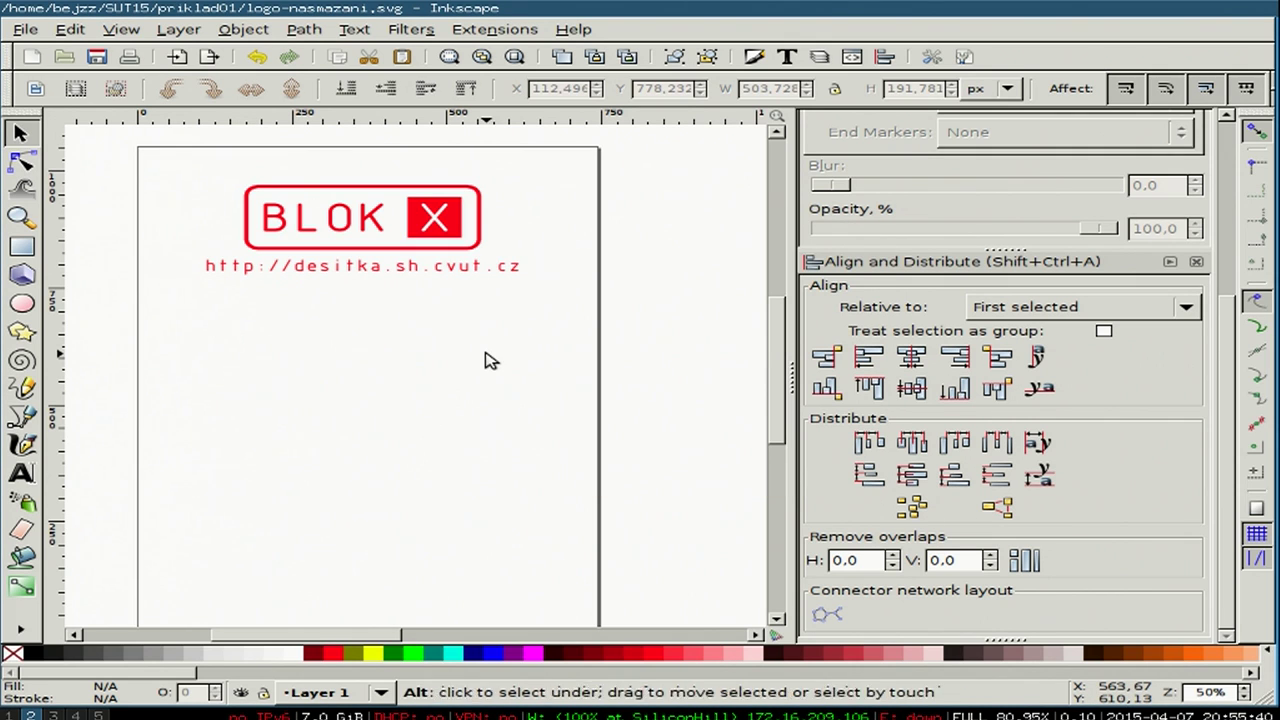
key(alt+Tab)
key(alt+Tab)
key(alt+Tab)
Leave the slideshow and open logo-nasmazani.pdf from the SUT15/priklad01 folder
key(Escape)
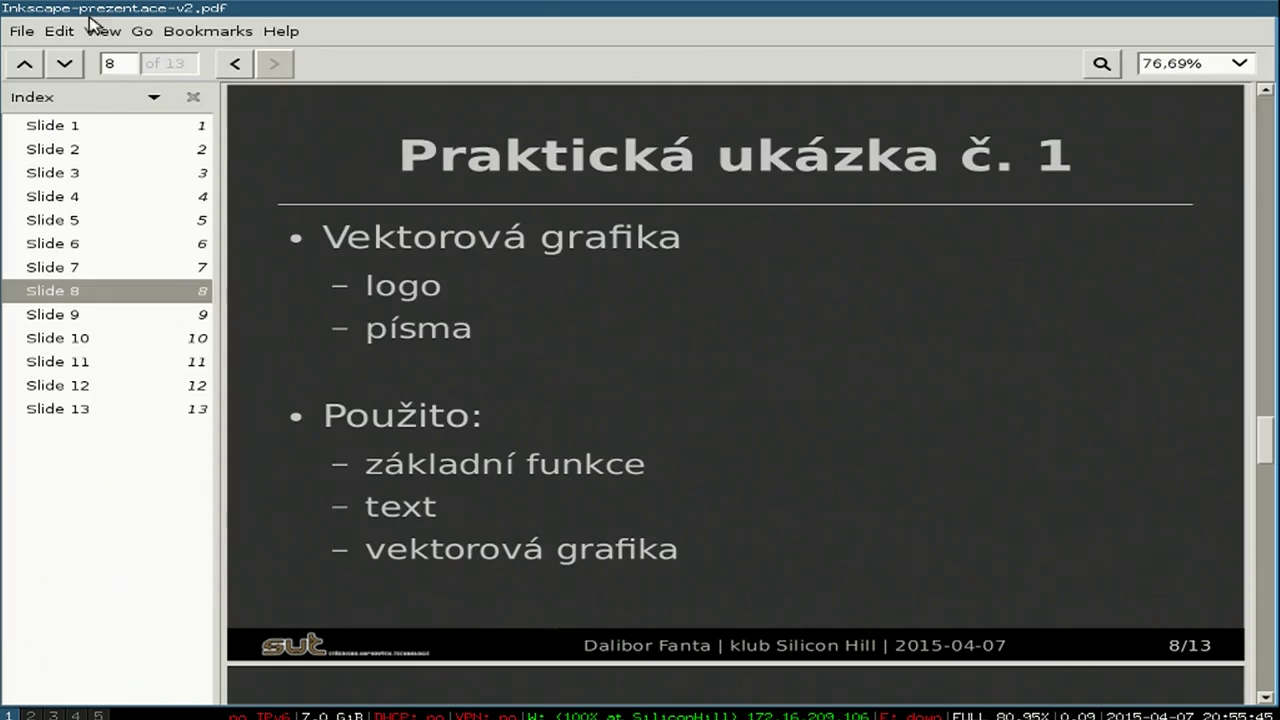
click(22, 31)
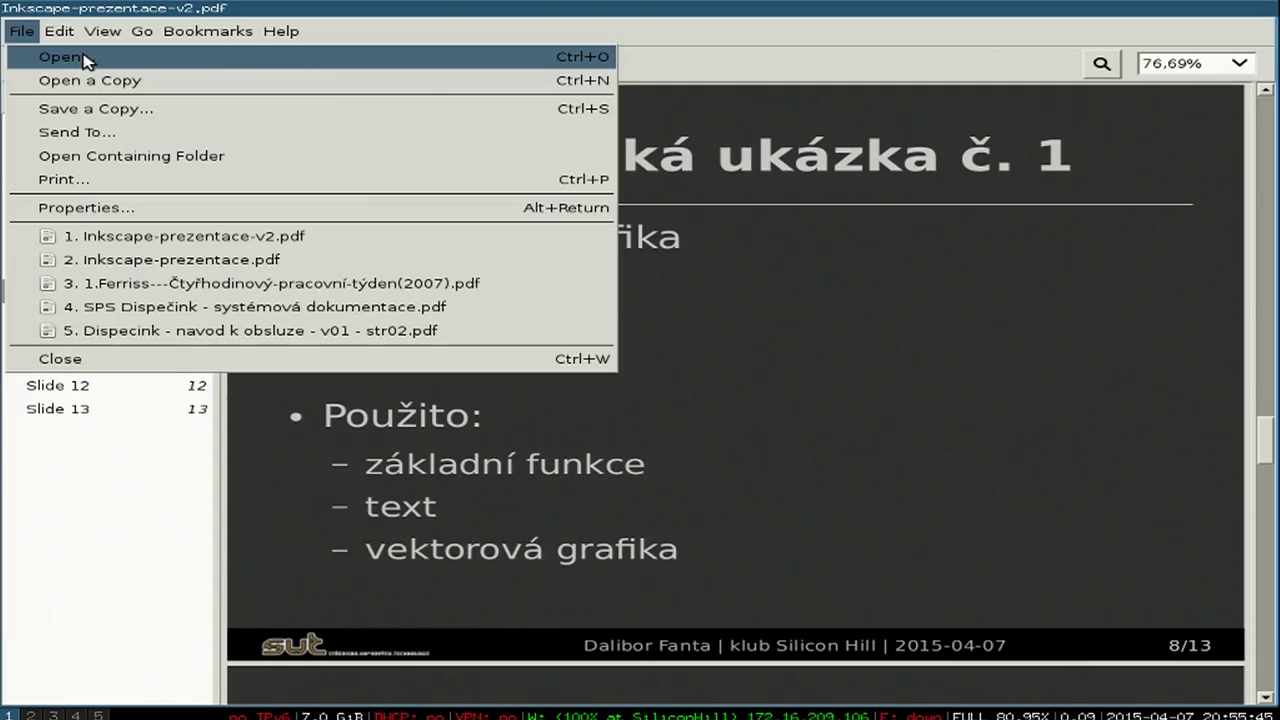
click(85, 57)
click(420, 200)
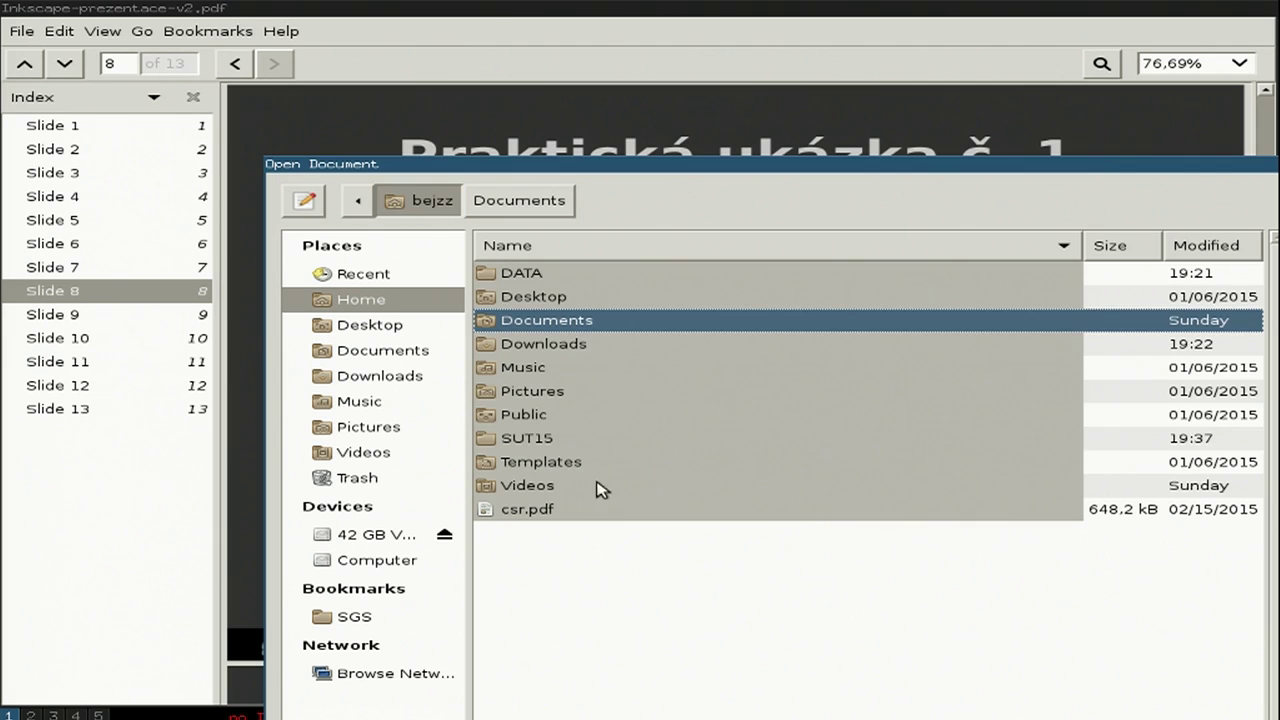
double_click(556, 445)
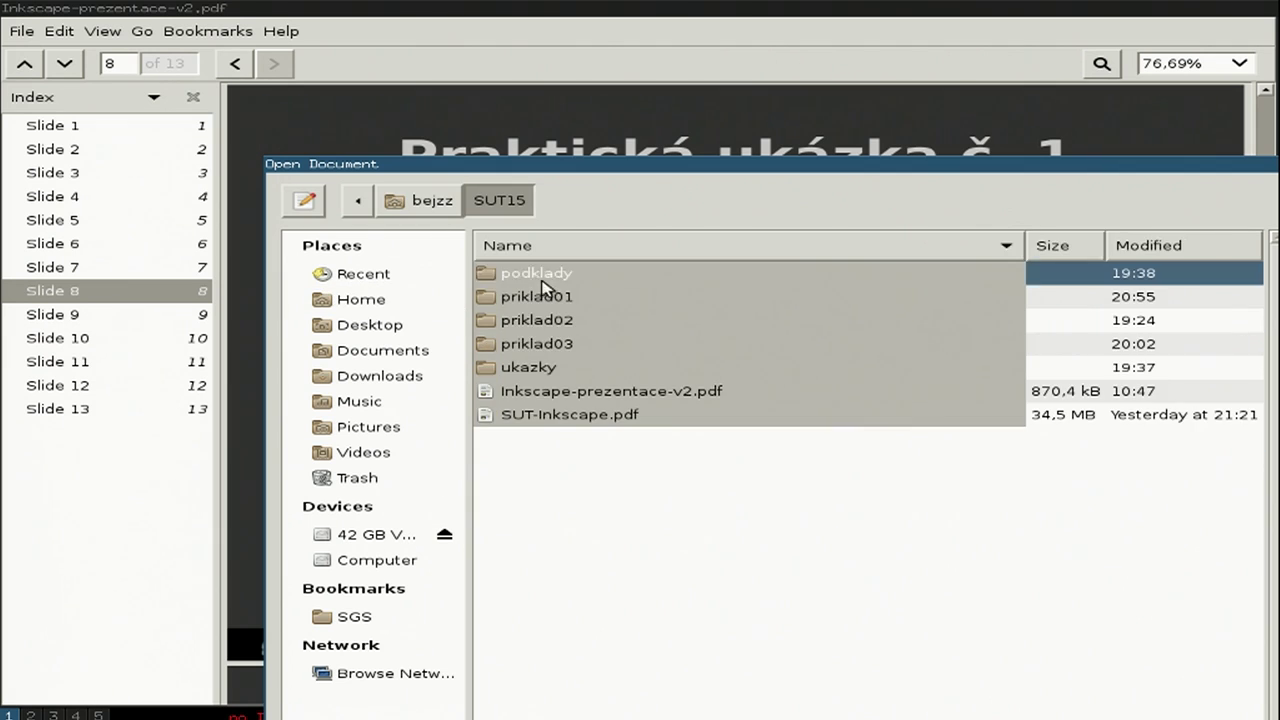
double_click(552, 302)
click(620, 285)
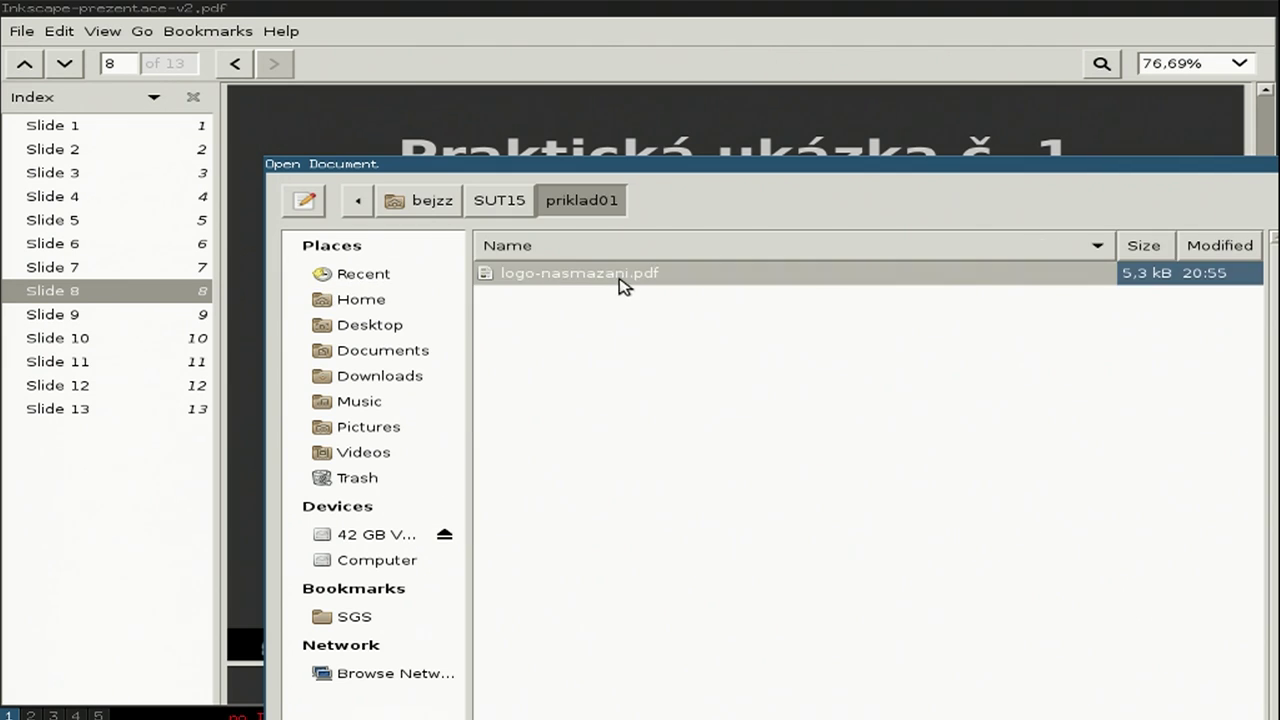
double_click(620, 285)
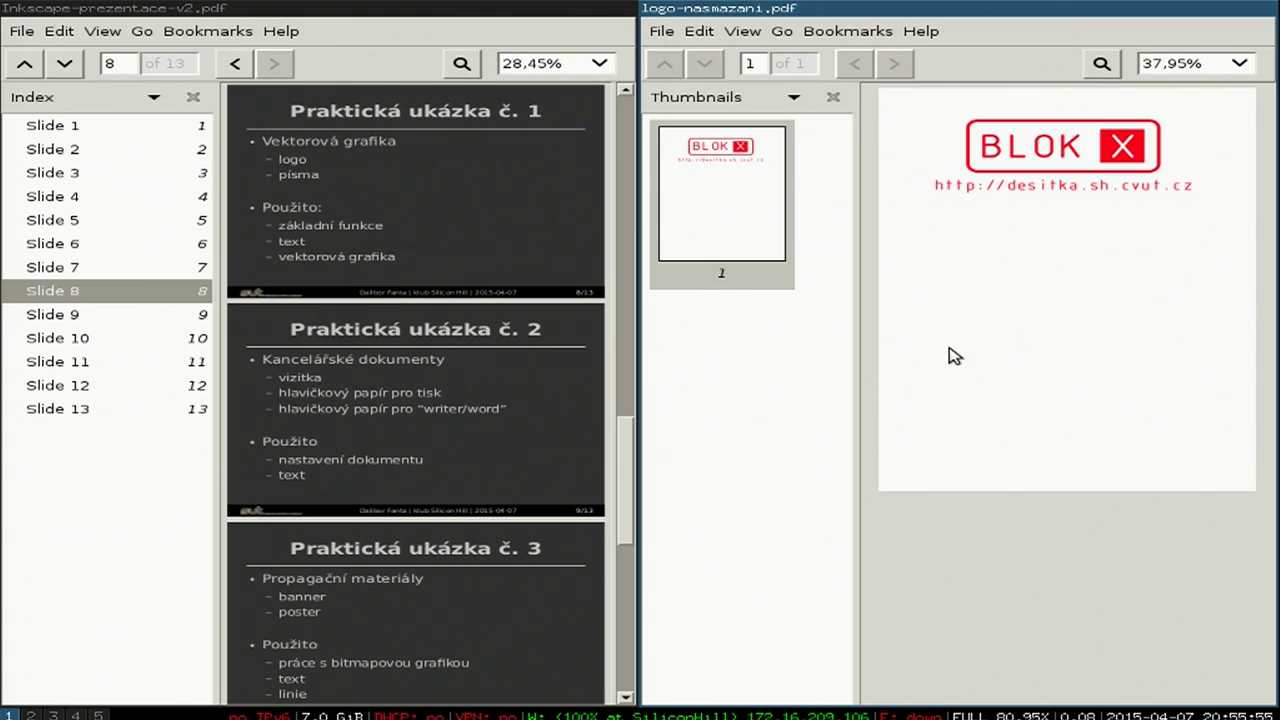
View the logo PDF full screen, then close it to return to the presentation
key(super+f)
drag(1270, 223, 1233, 91)
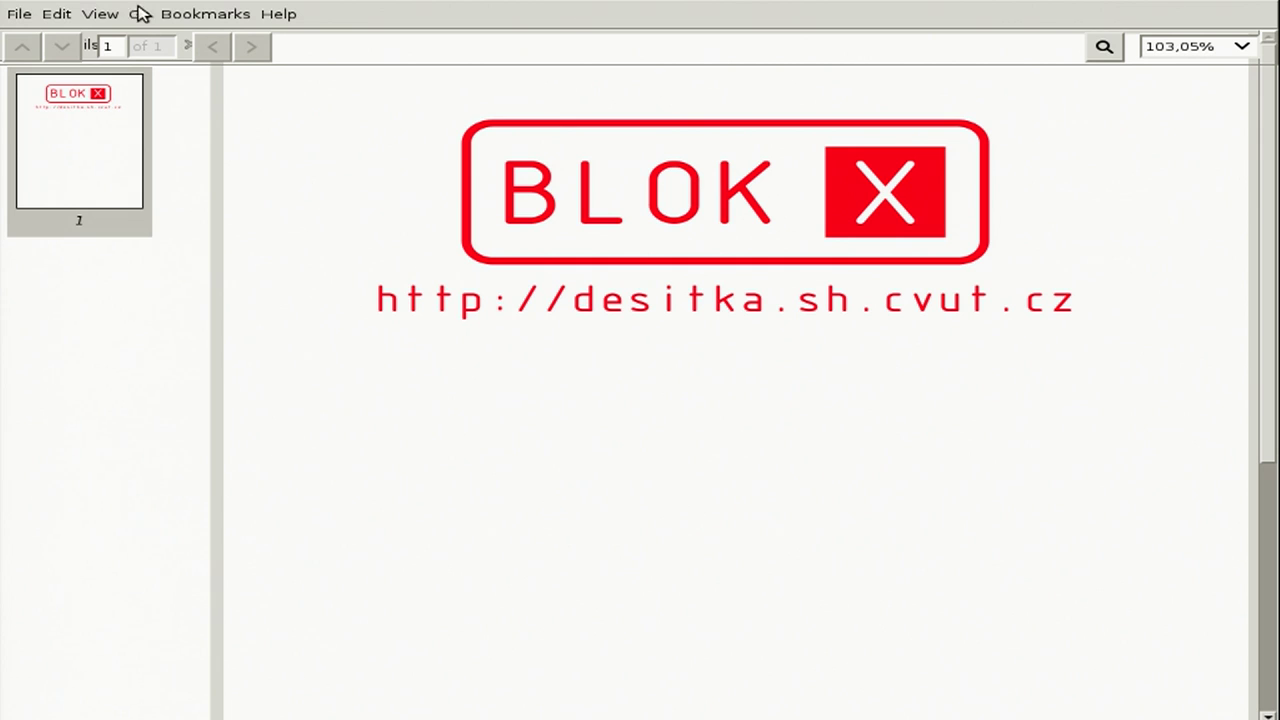
click(33, 20)
click(174, 344)
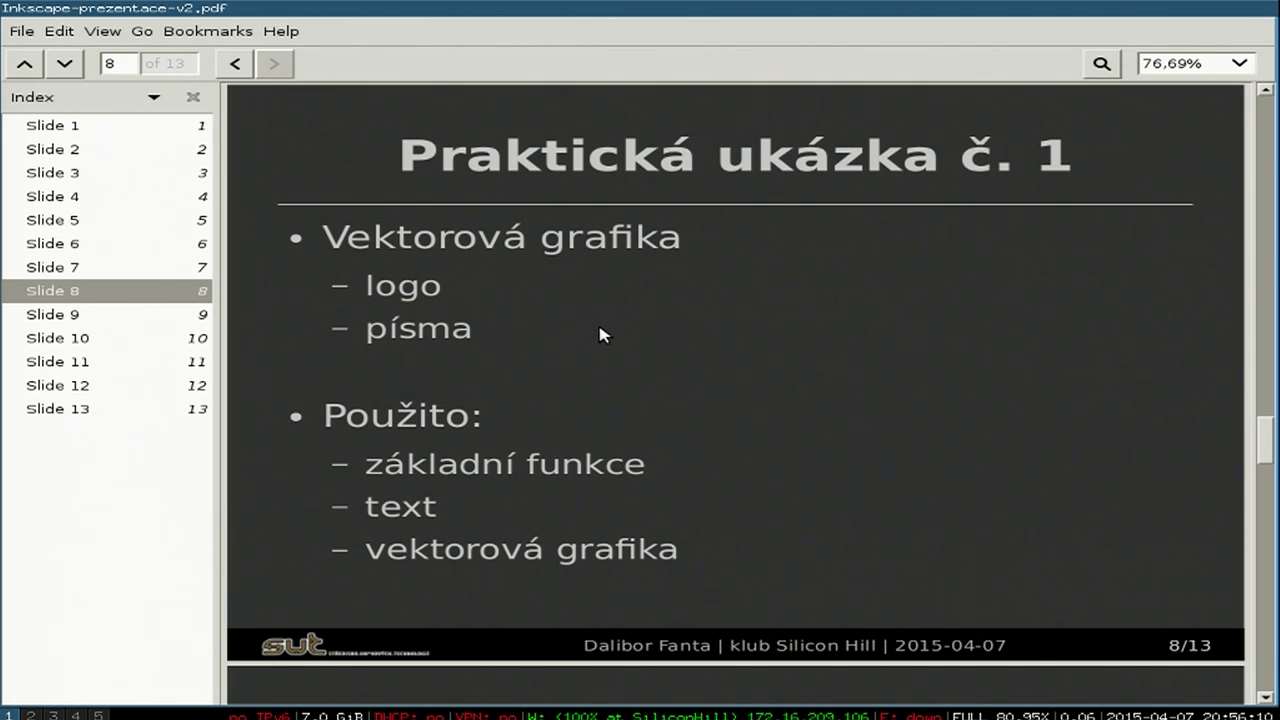
Start the full-screen slideshow with F5 and advance one slide
key(F5)
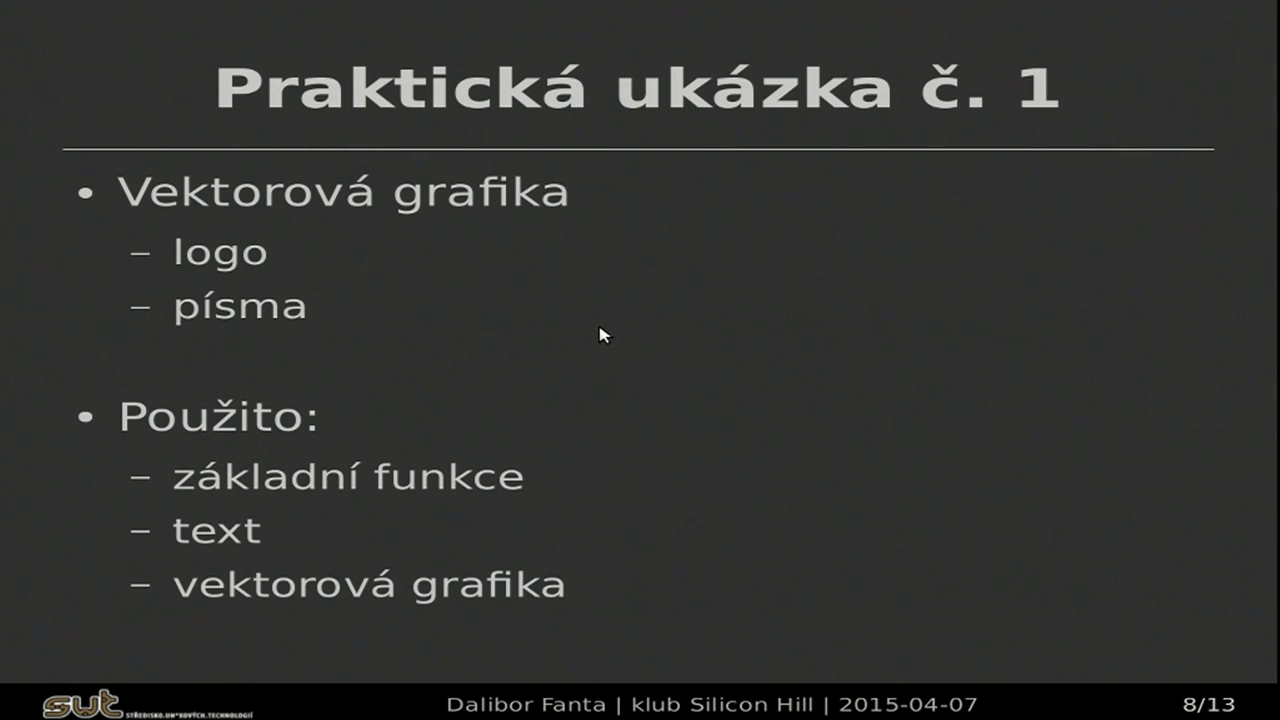
key(Right)
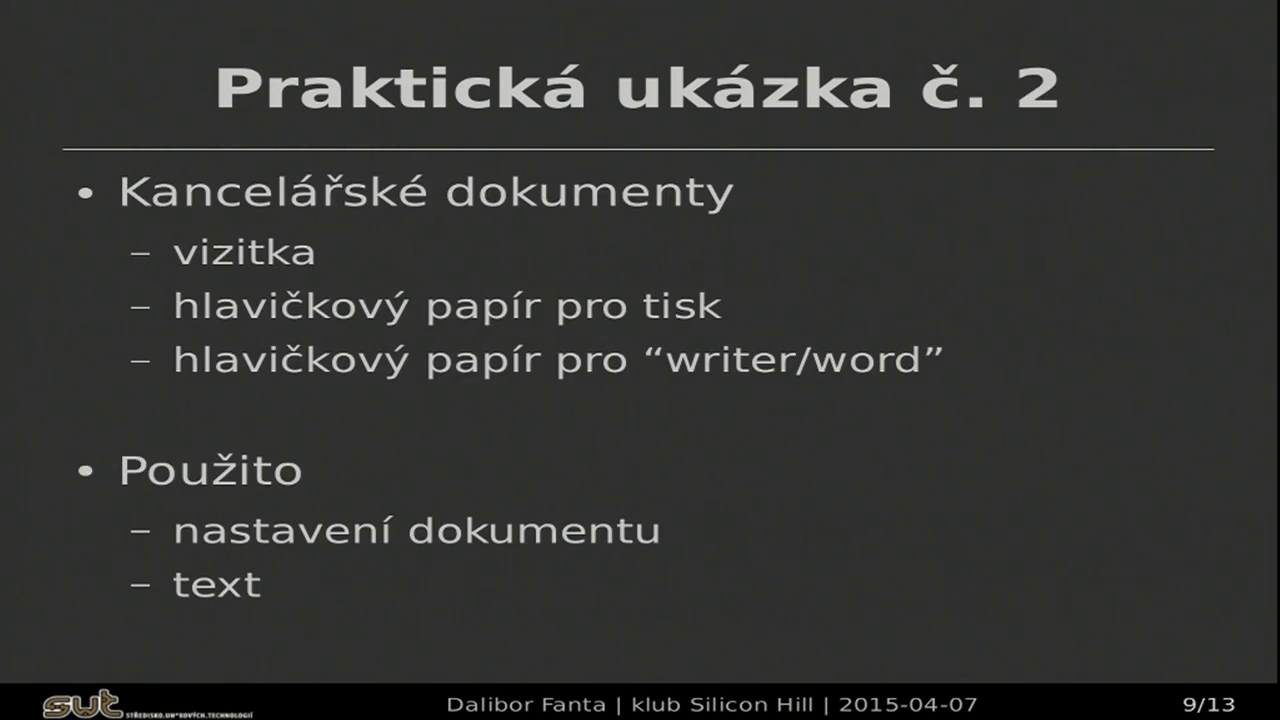
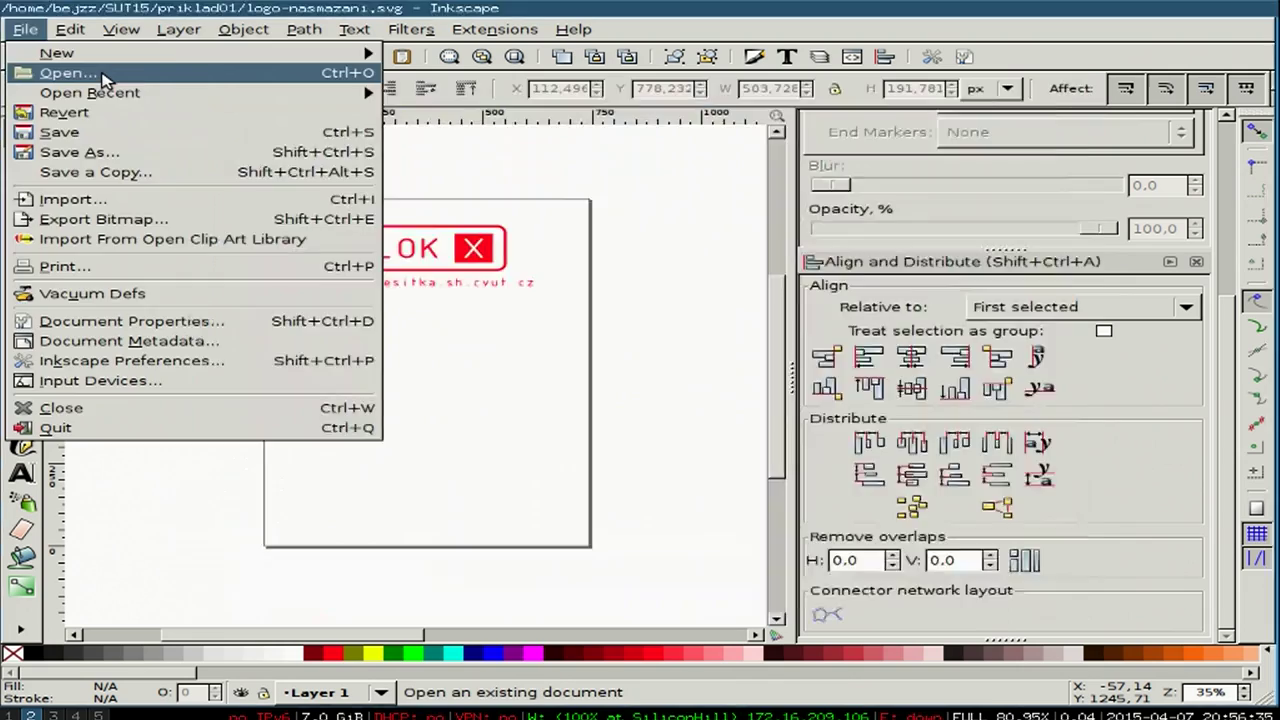
Open logo-blokX.svg from the priklad01 folder
click(45, 77)
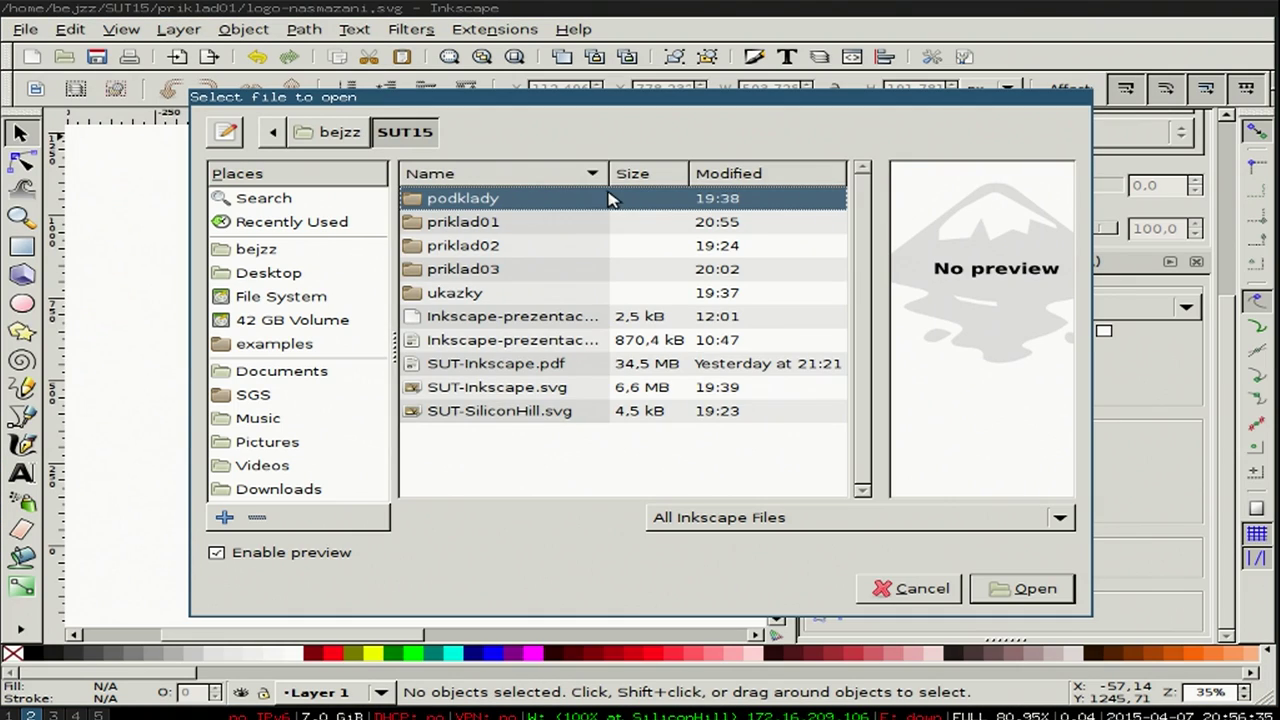
double_click(500, 224)
double_click(497, 203)
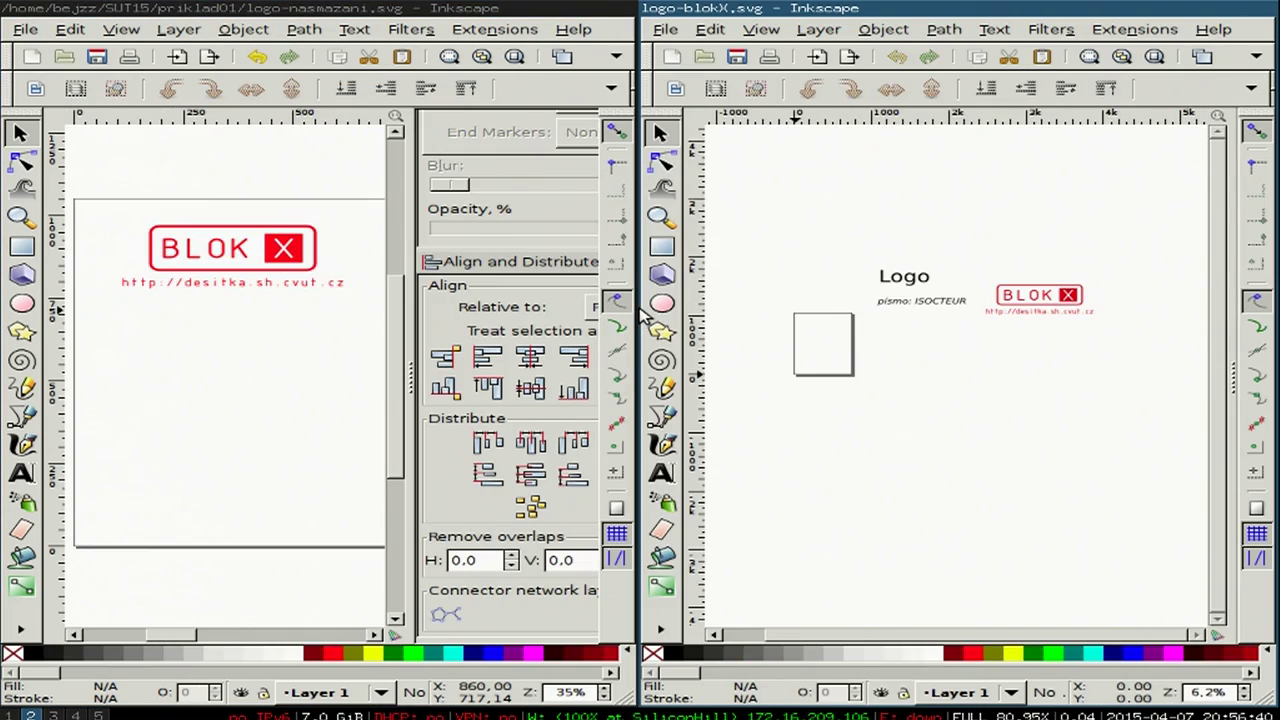
Close logo-nasmazani.svg without saving its changes
click(25, 29)
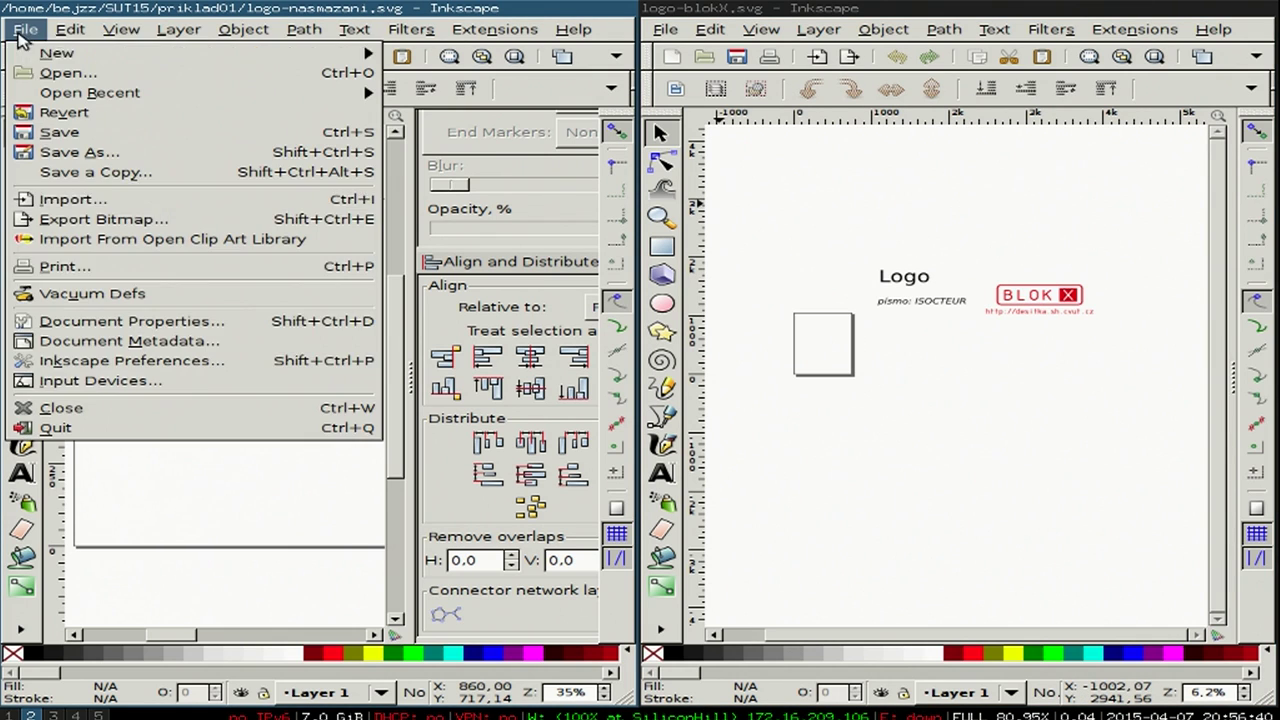
click(60, 405)
click(143, 405)
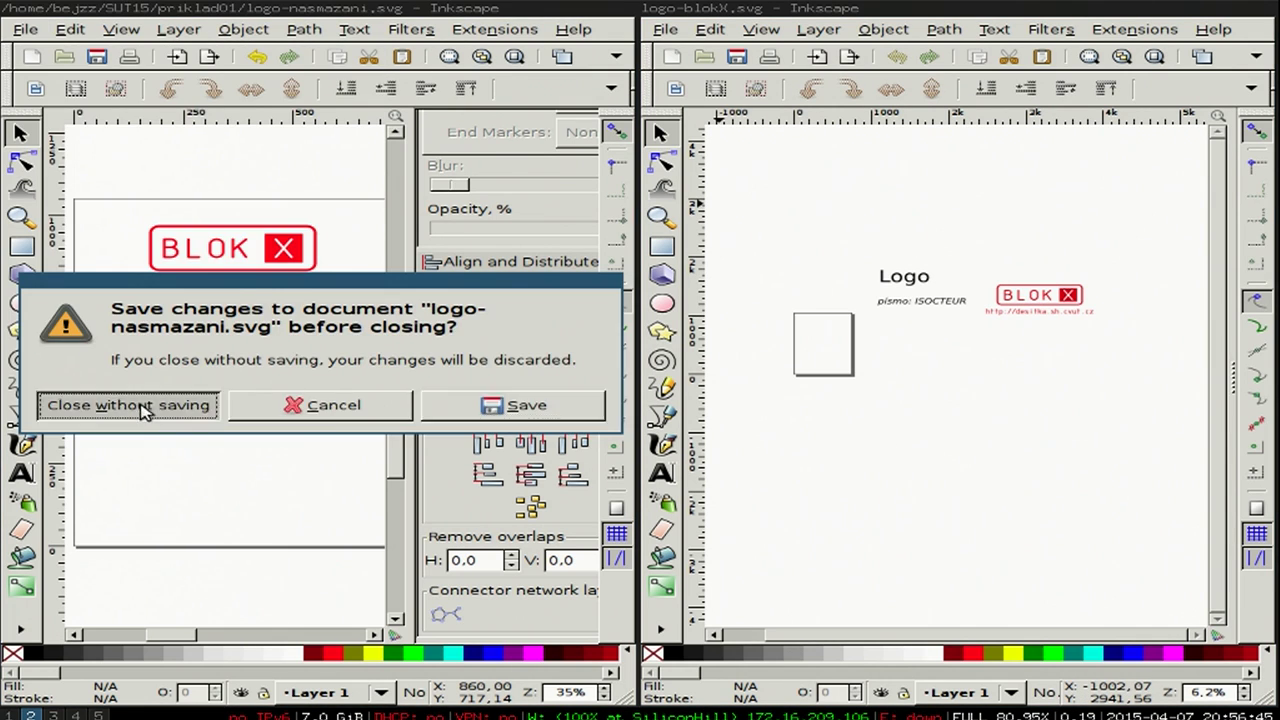
Recentre the view on the BLOK X logo and try selecting the logo, Logo heading and písmo text
scroll(780, 350, up, 3)
scroll(740, 320, up, 2)
scroll(634, 429, up, 3)
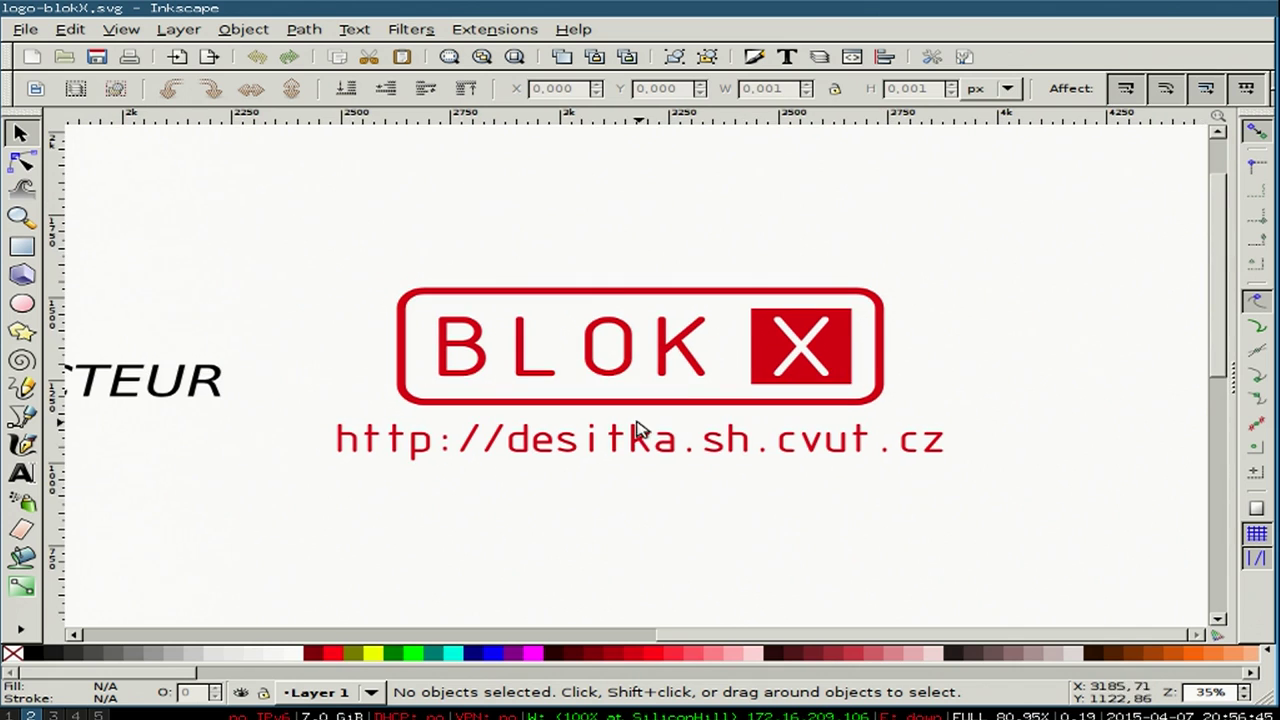
ctrl+scroll(623, 429, down, 1)
drag(623, 429, 803, 459)
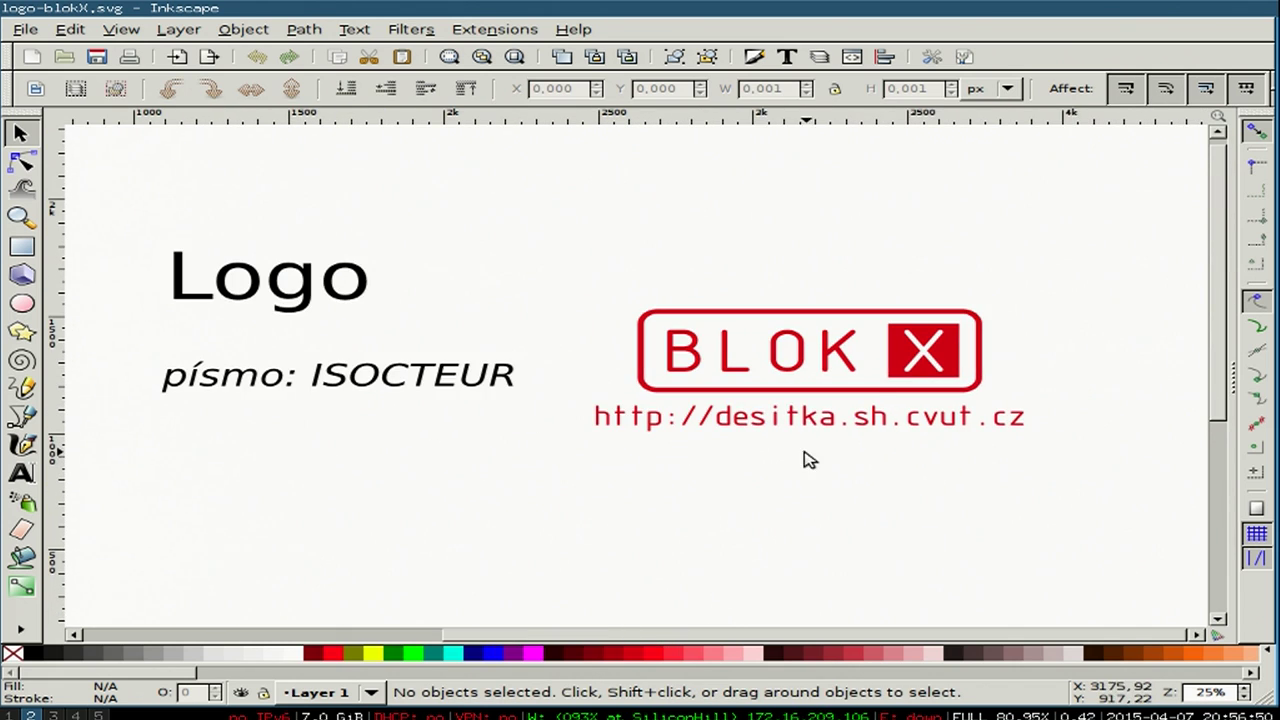
click(608, 338)
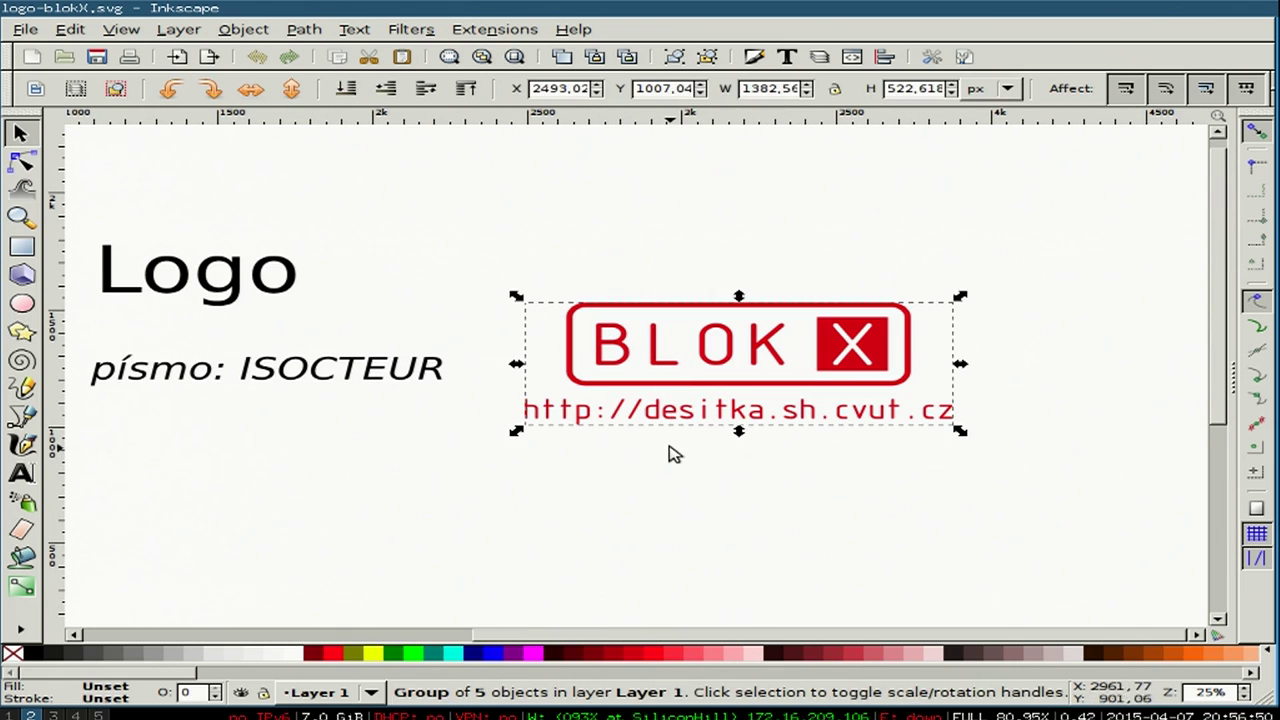
click(673, 458)
click(666, 360)
scroll(652, 499, down, 1)
scroll(560, 483, down, 1)
click(640, 420)
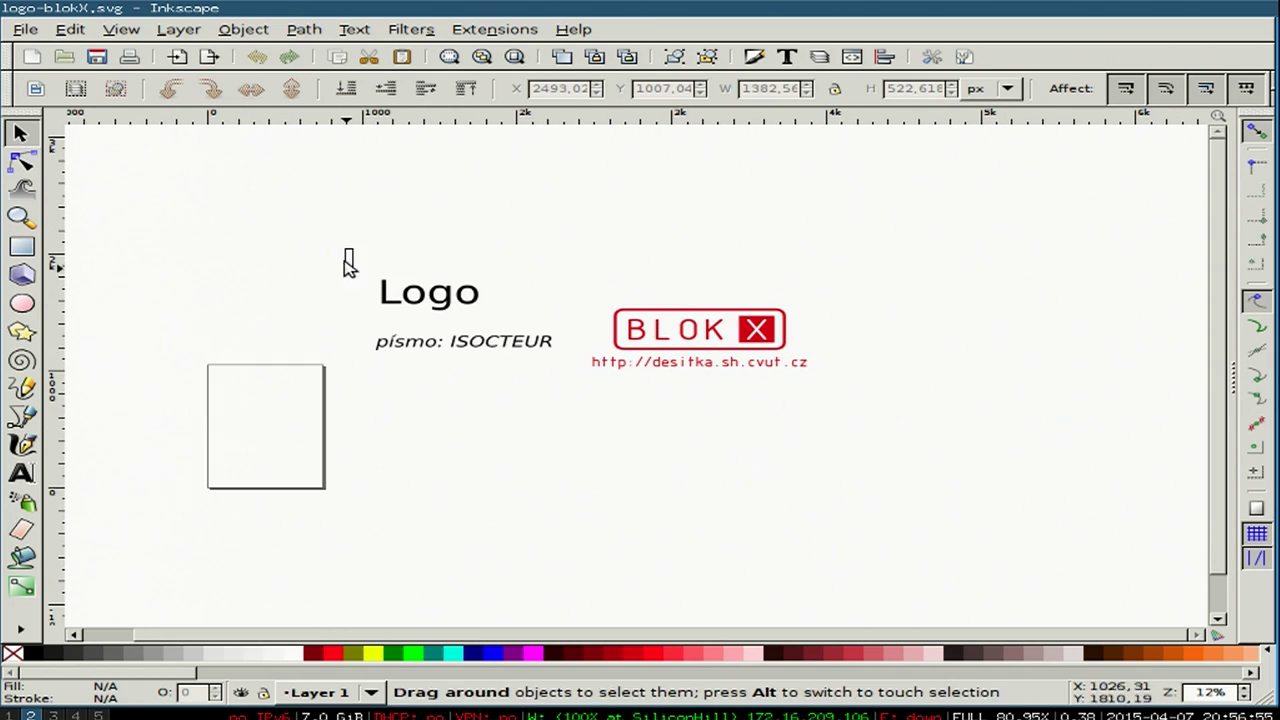
click(440, 303)
click(443, 350)
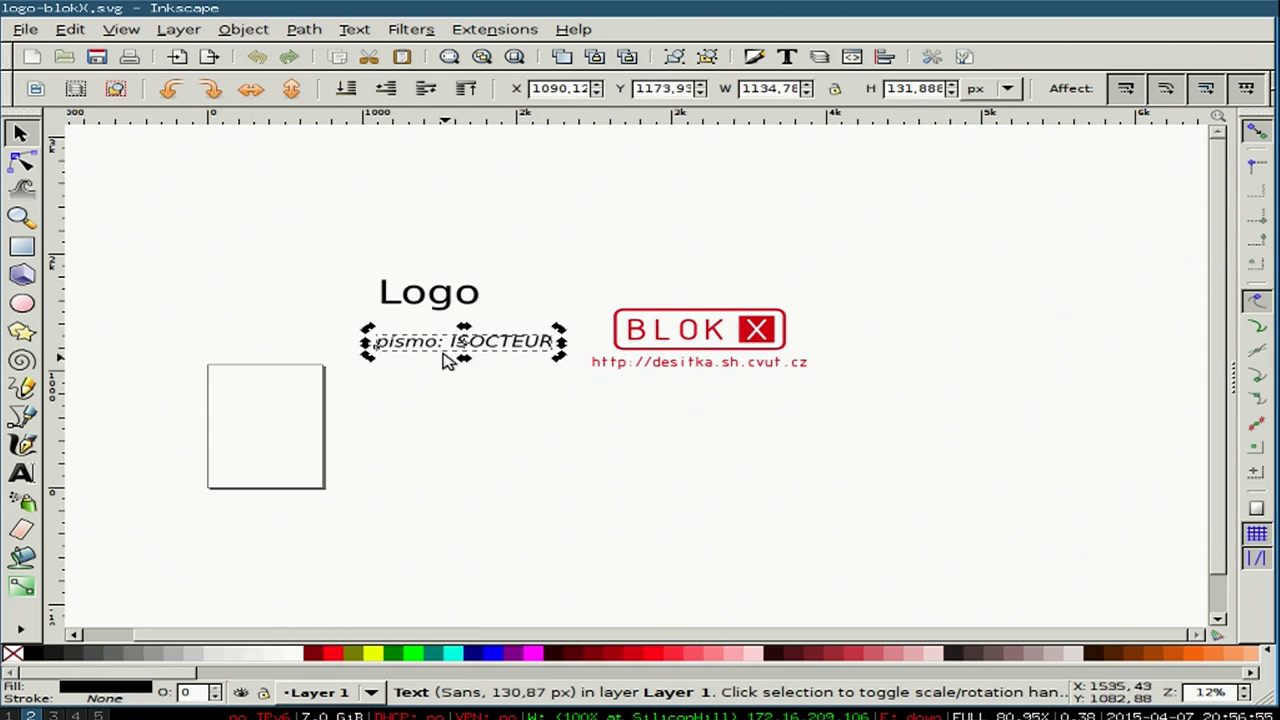
click(483, 418)
Duplicate the Logo heading, písmo line and BLOK X logo together
ctrl+scroll(811, 400, up, 1)
ctrl+scroll(811, 400, up, 1)
ctrl+scroll(590, 436, down, 2)
mouse_move(244, 163)
mouse_down()
mouse_move(588, 286)
mouse_move(677, 403)
mouse_up()
key(ctrl+d)
Rename the copied heading from Logo to 'Vizitka'
click(369, 324)
key(t)
double_click(369, 345)
text(Vizitka)
key(F1)
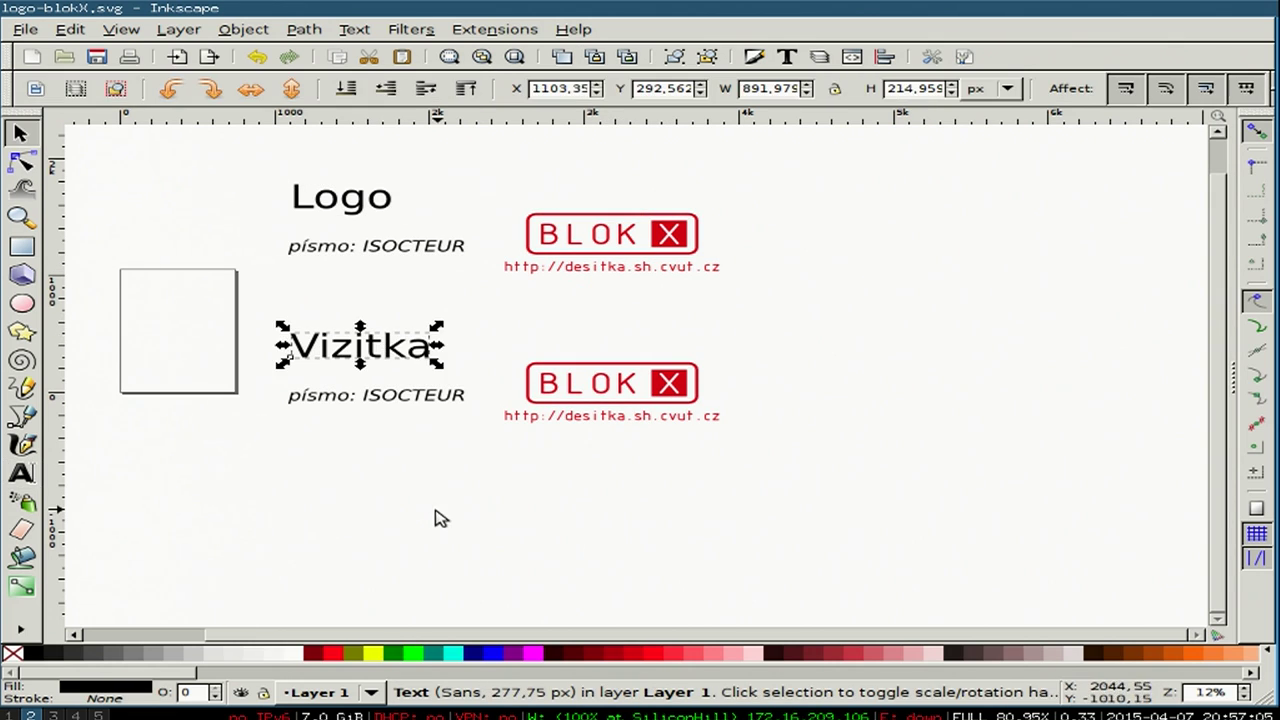
Delete the copied písmo: ISOCTEUR line and move the copied logo to the lower left
click(423, 449)
click(424, 400)
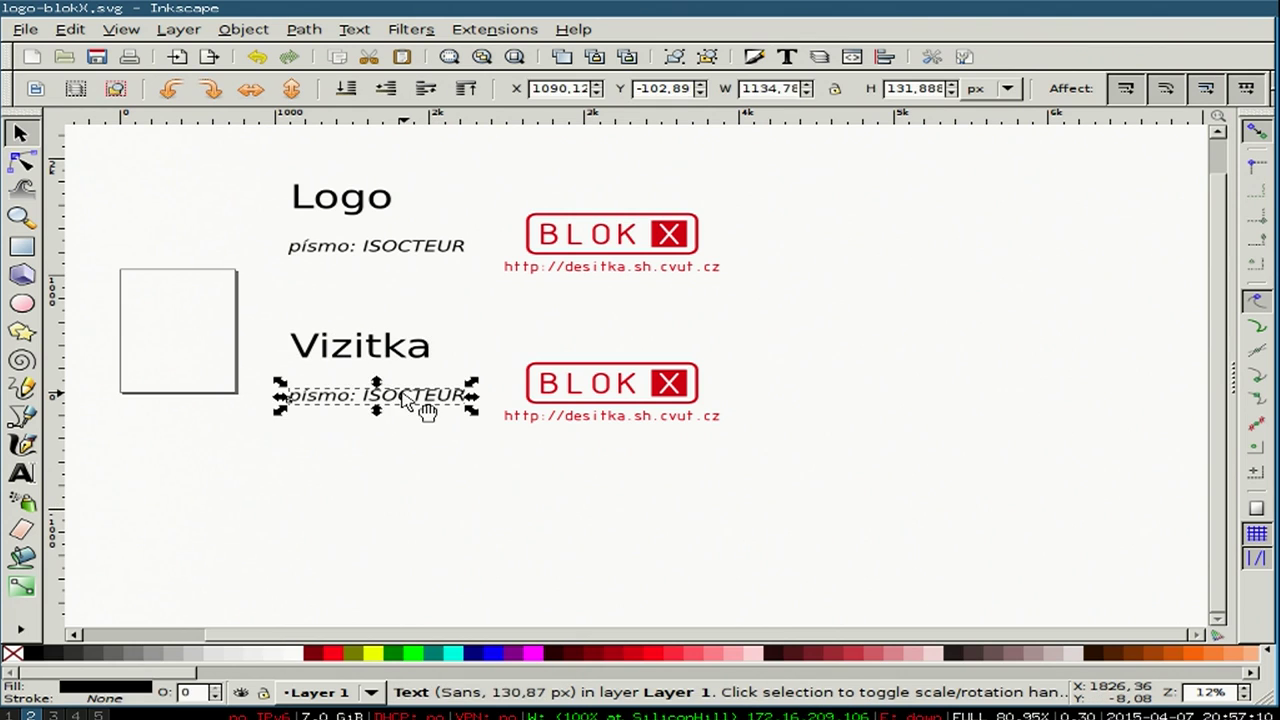
key(Delete)
click(632, 420)
click(802, 474)
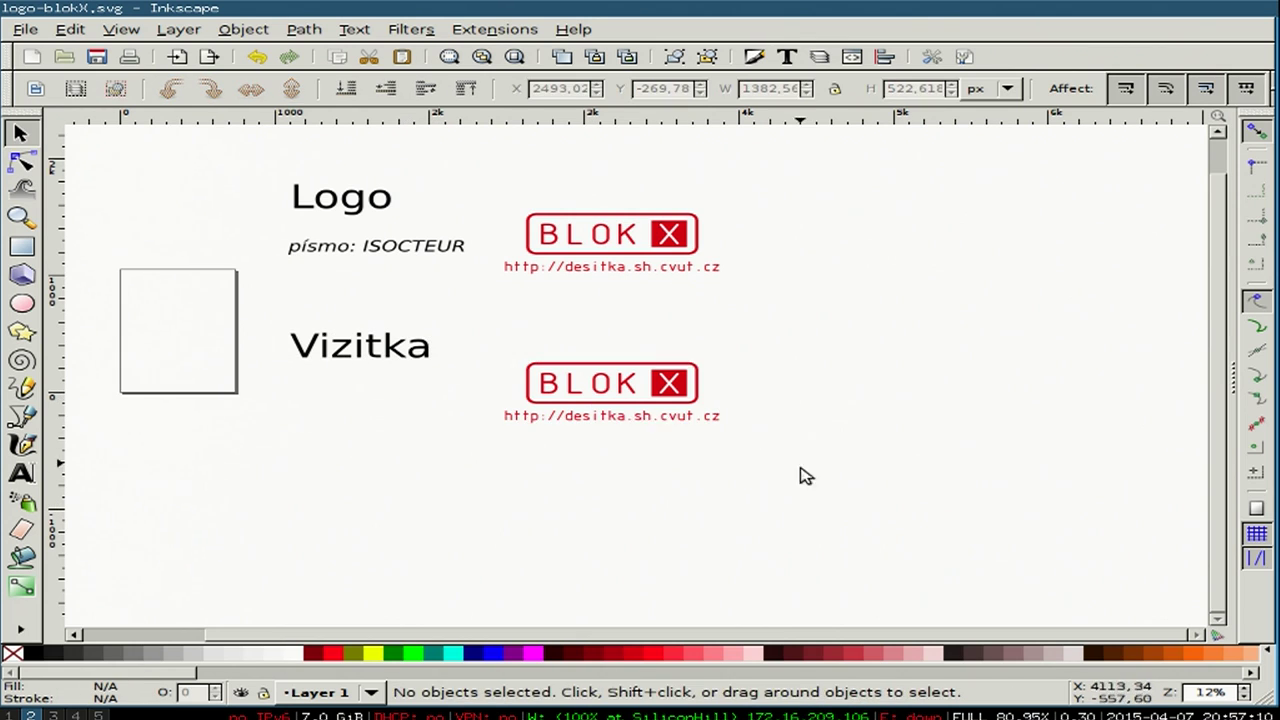
drag(664, 398, 380, 513)
click(668, 503)
scroll(518, 357, down, 2)
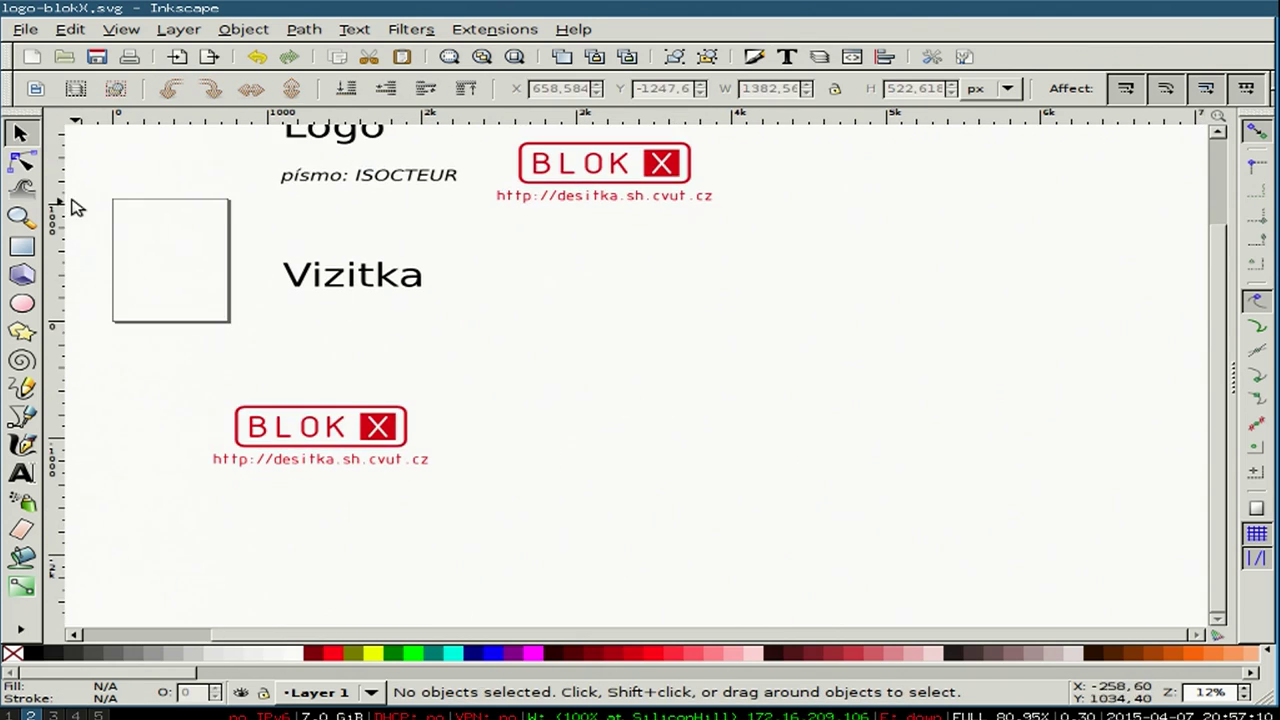
Draw a square-cornered rectangle to the right of the lower logo
click(22, 246)
drag(552, 304, 837, 444)
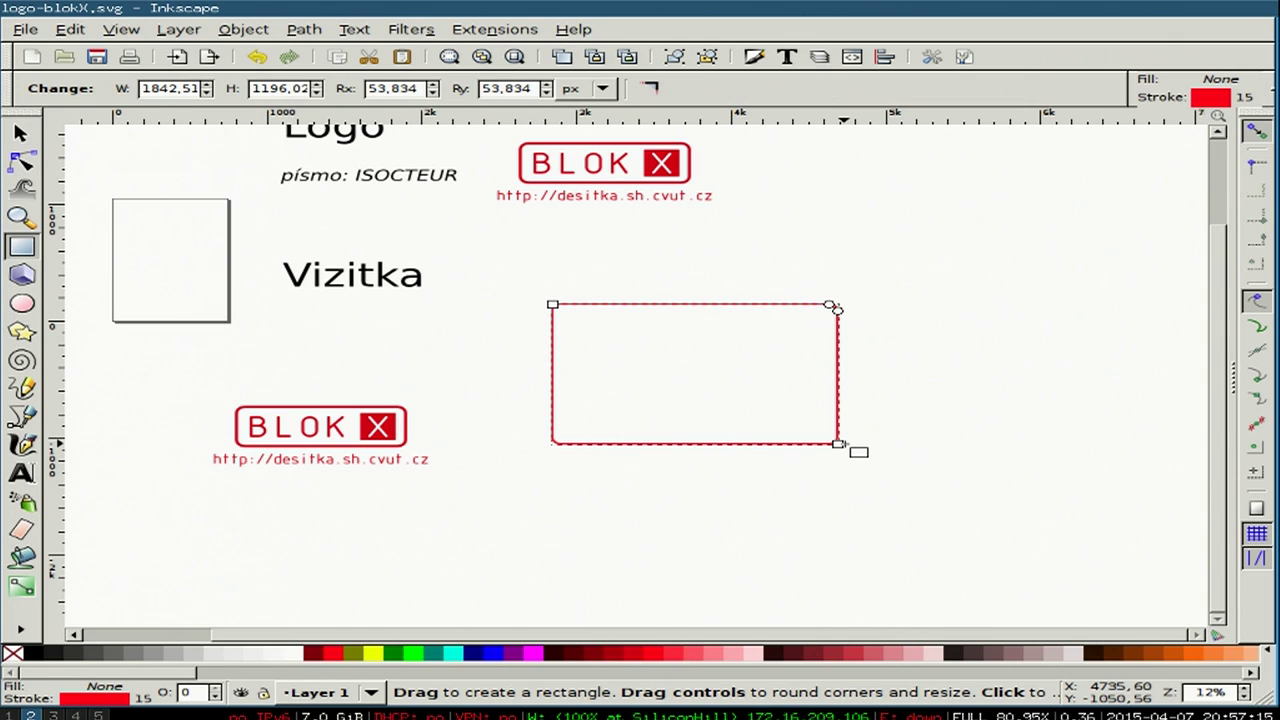
drag(837, 312, 837, 302)
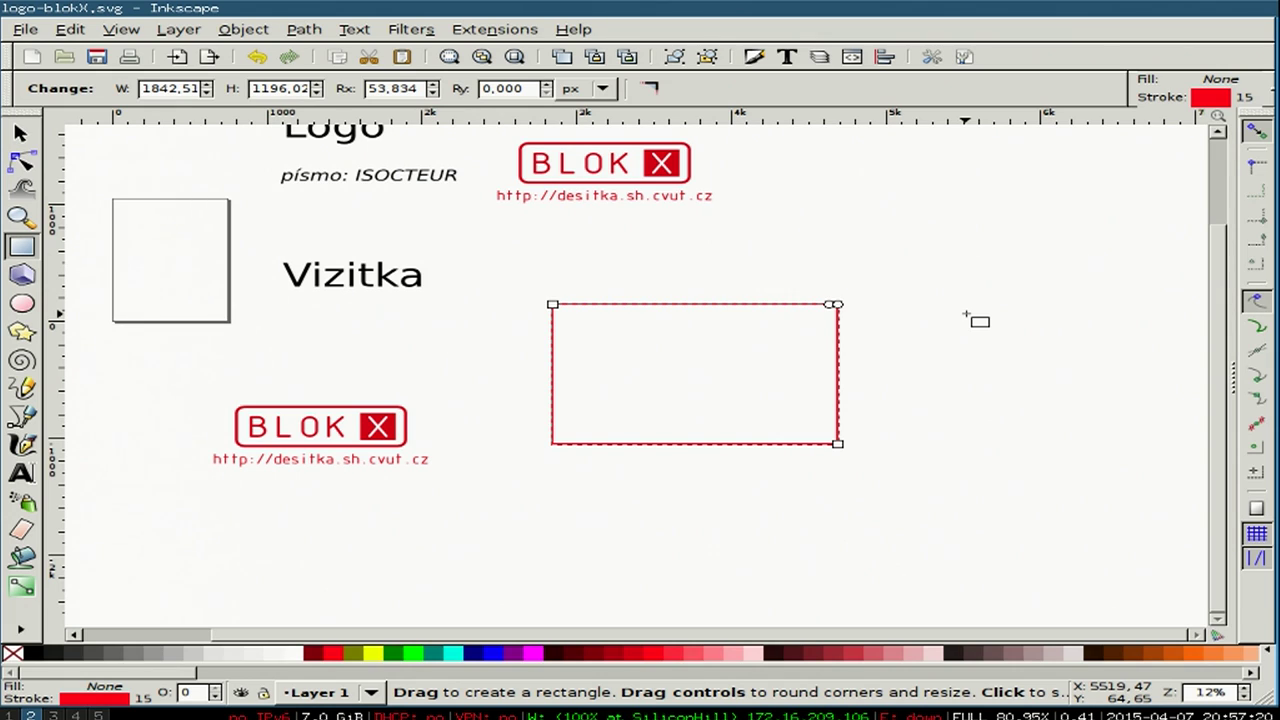
key(s)
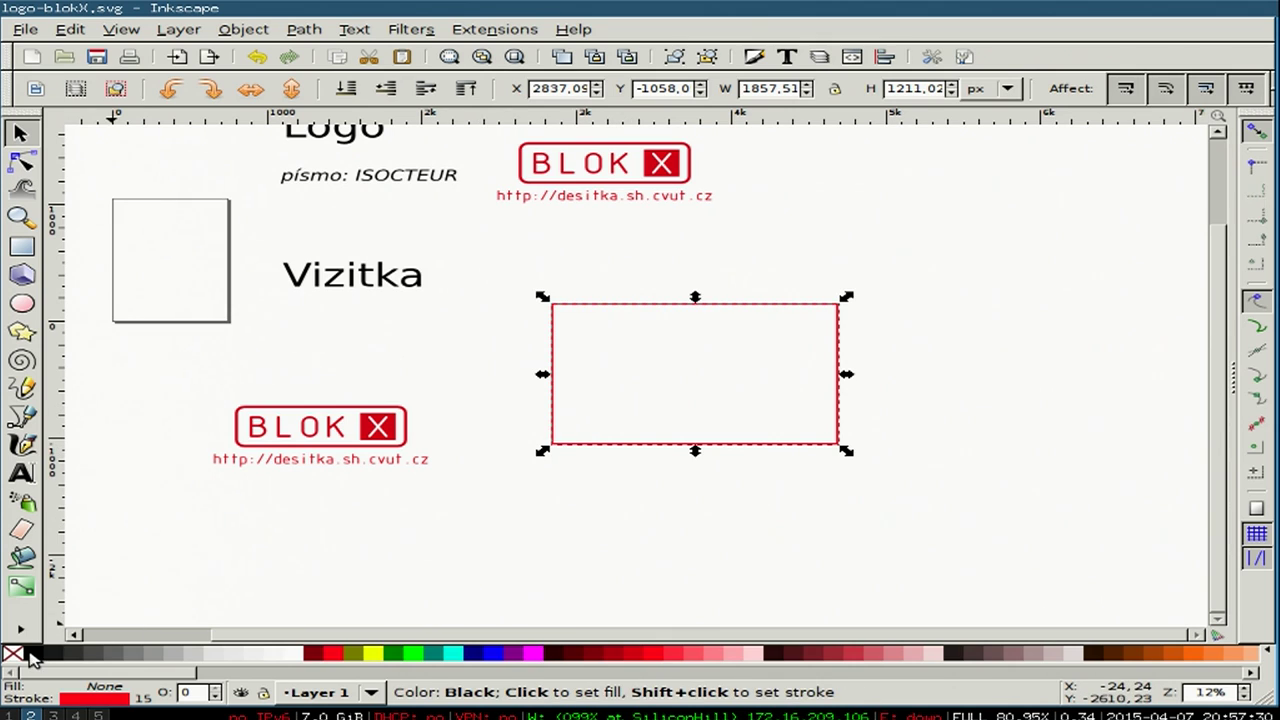
Give the rectangle no fill and a black outline
click(737, 386)
click(748, 443)
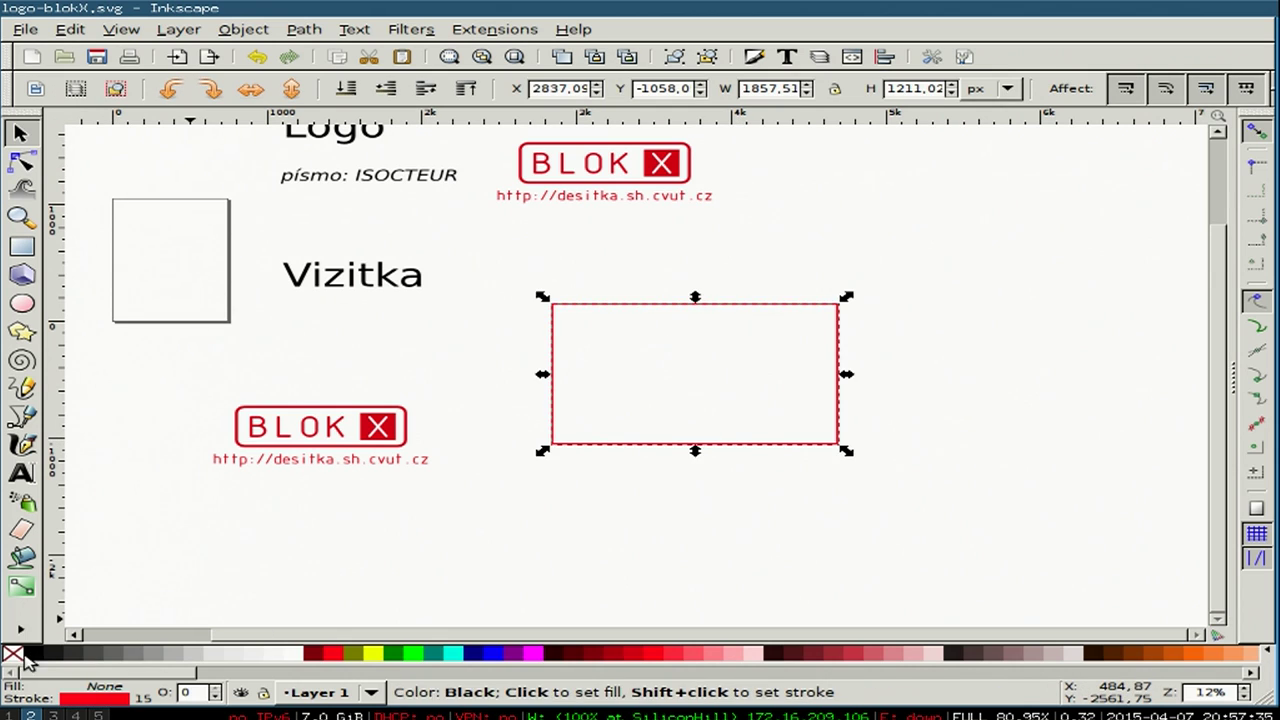
click(36, 657)
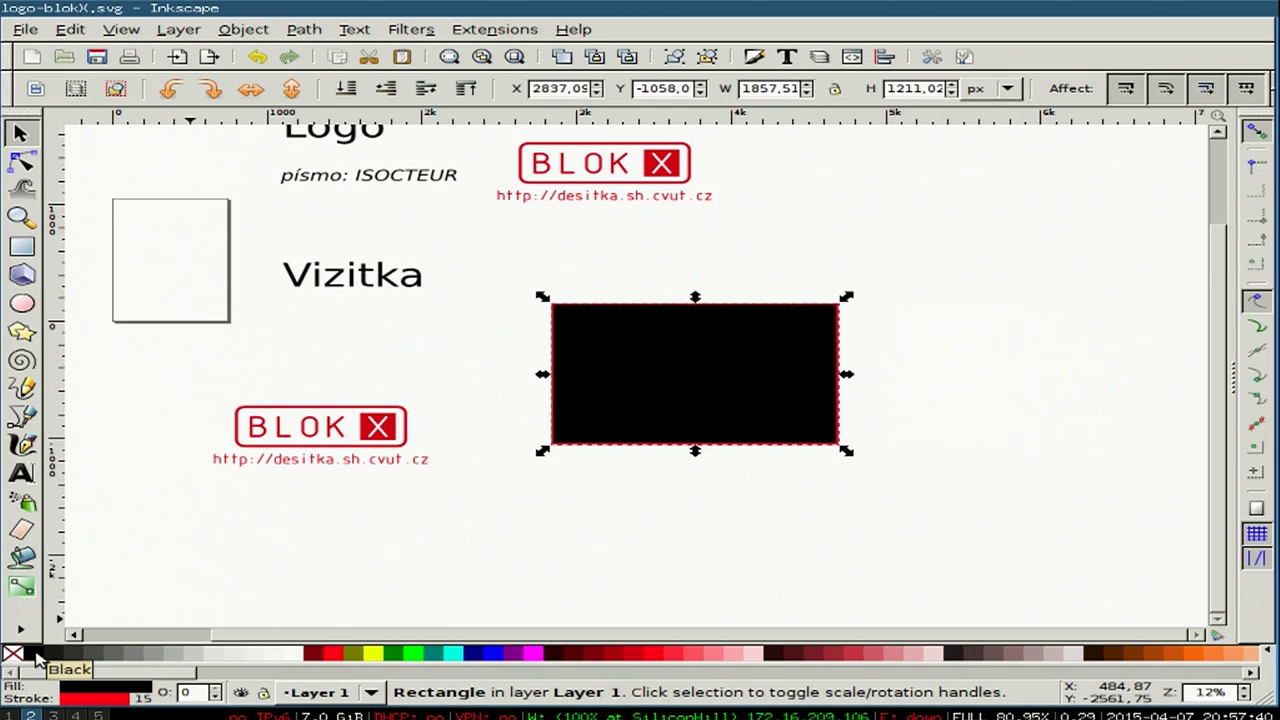
click(12, 655)
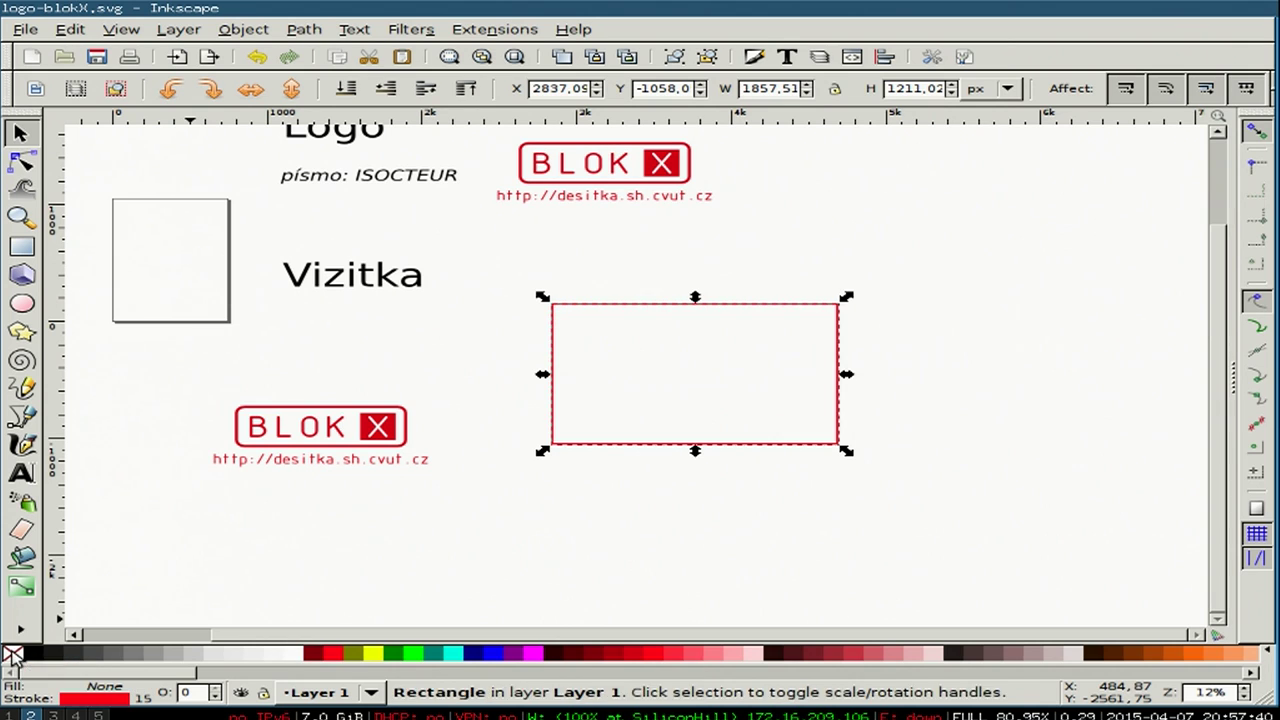
shift+click(36, 655)
click(697, 511)
drag(529, 271, 986, 537)
click(986, 537)
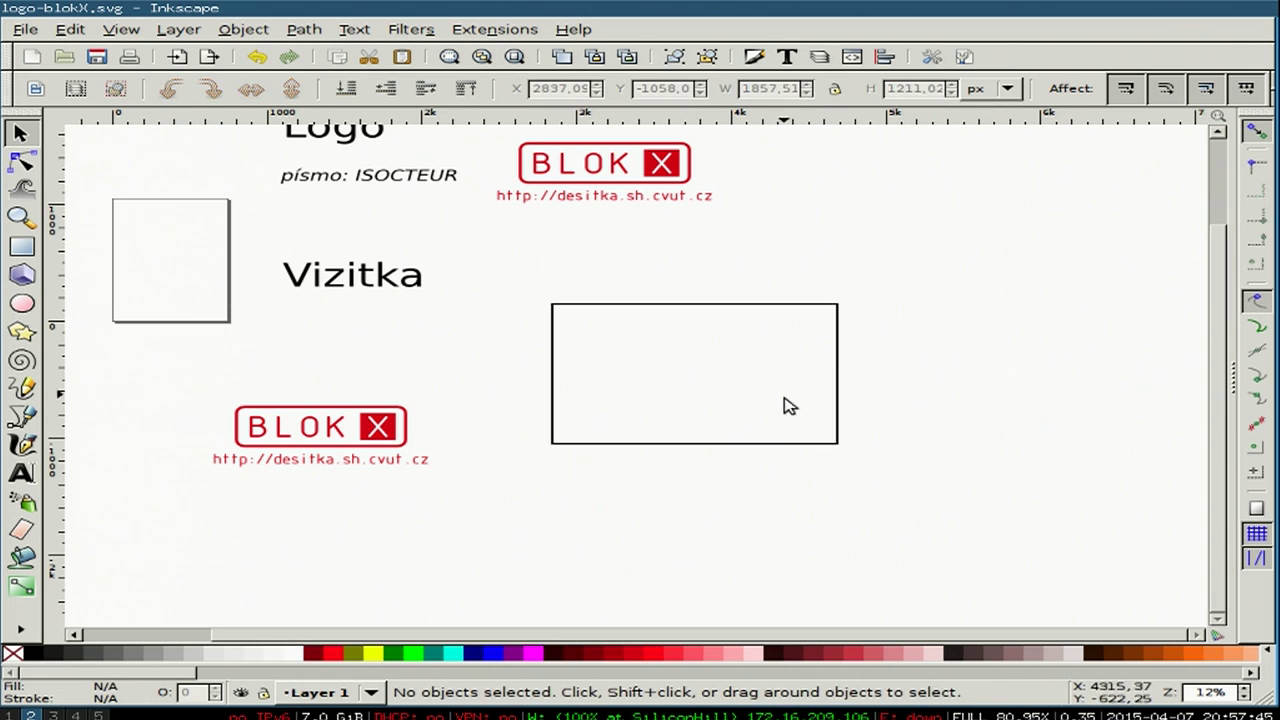
click(748, 446)
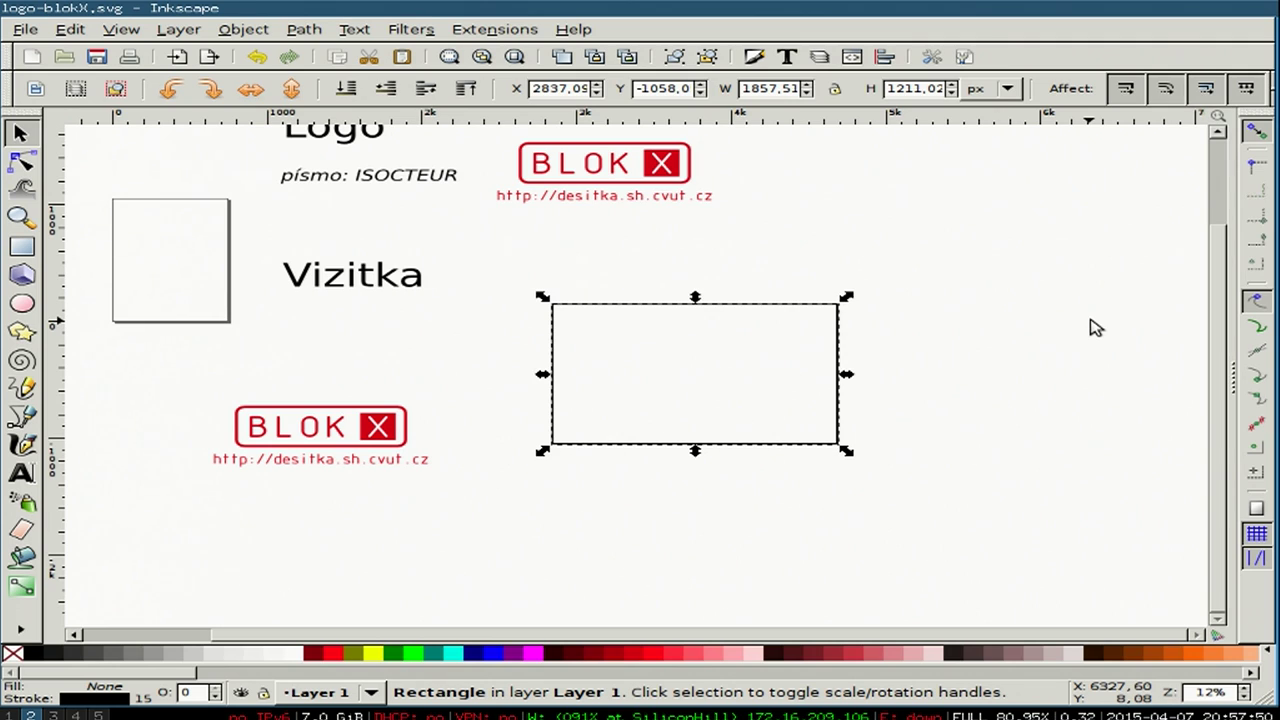
click(1027, 86)
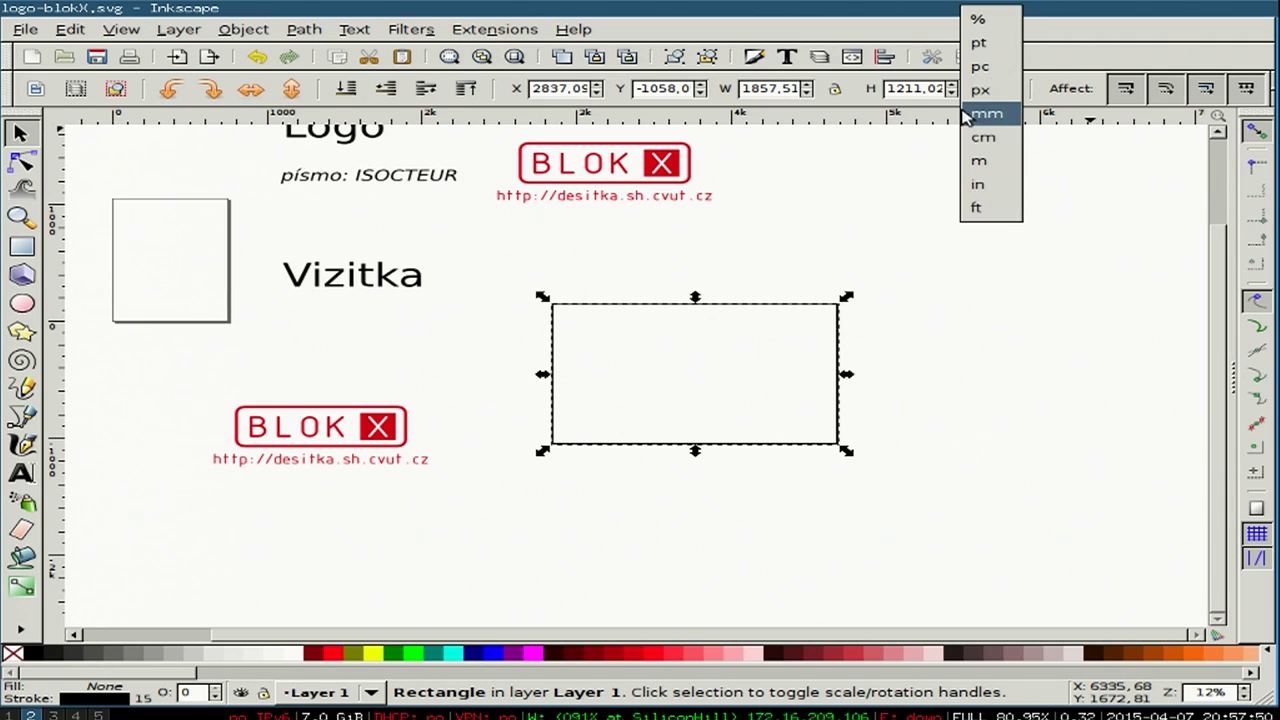
click(985, 115)
click(778, 280)
click(752, 304)
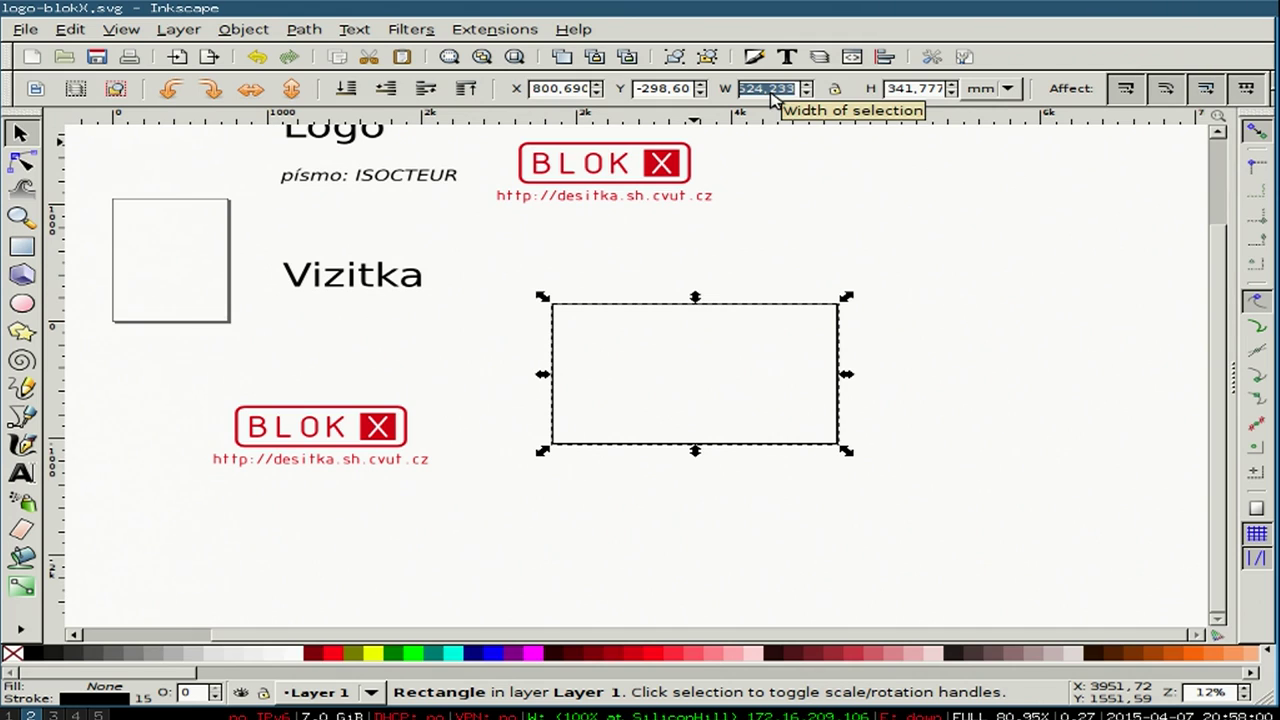
text(900)
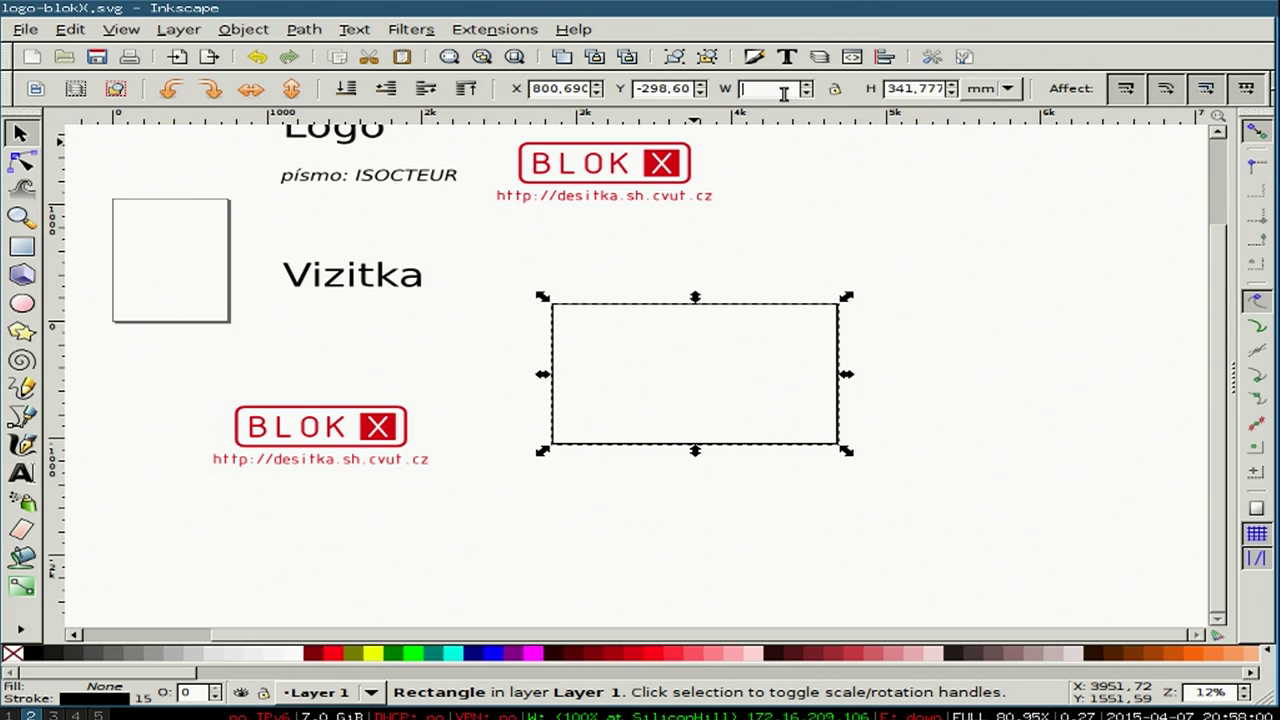
key(Return)
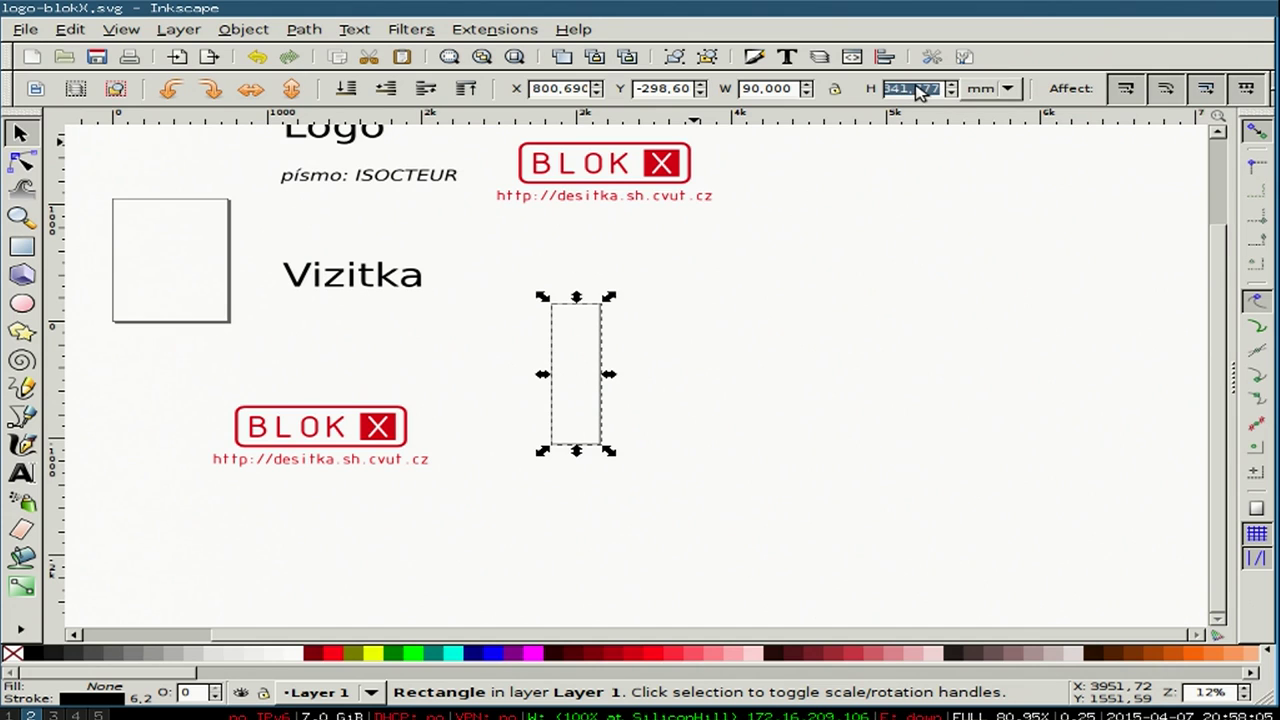
text(50)
key(Return)
click(709, 389)
drag(552, 404, 666, 482)
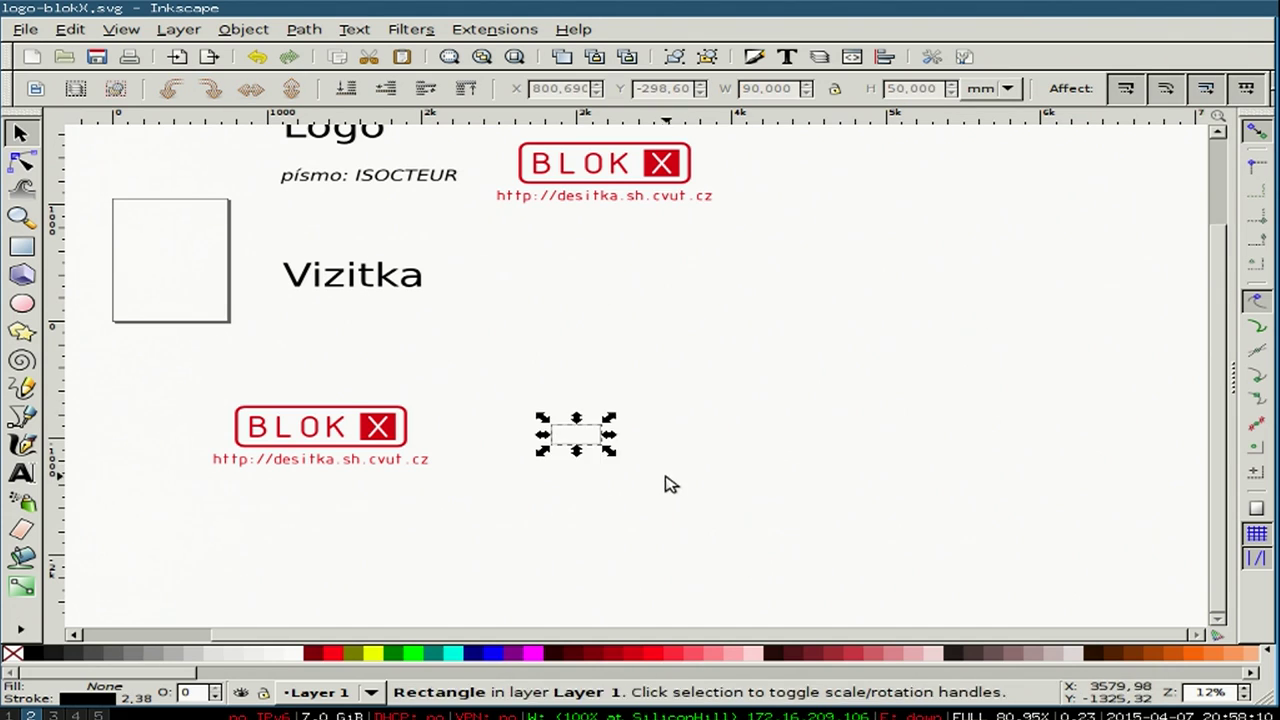
mouse_move(603, 450)
mouse_down()
mouse_move(163, 229)
mouse_move(498, 326)
mouse_up()
click(391, 491)
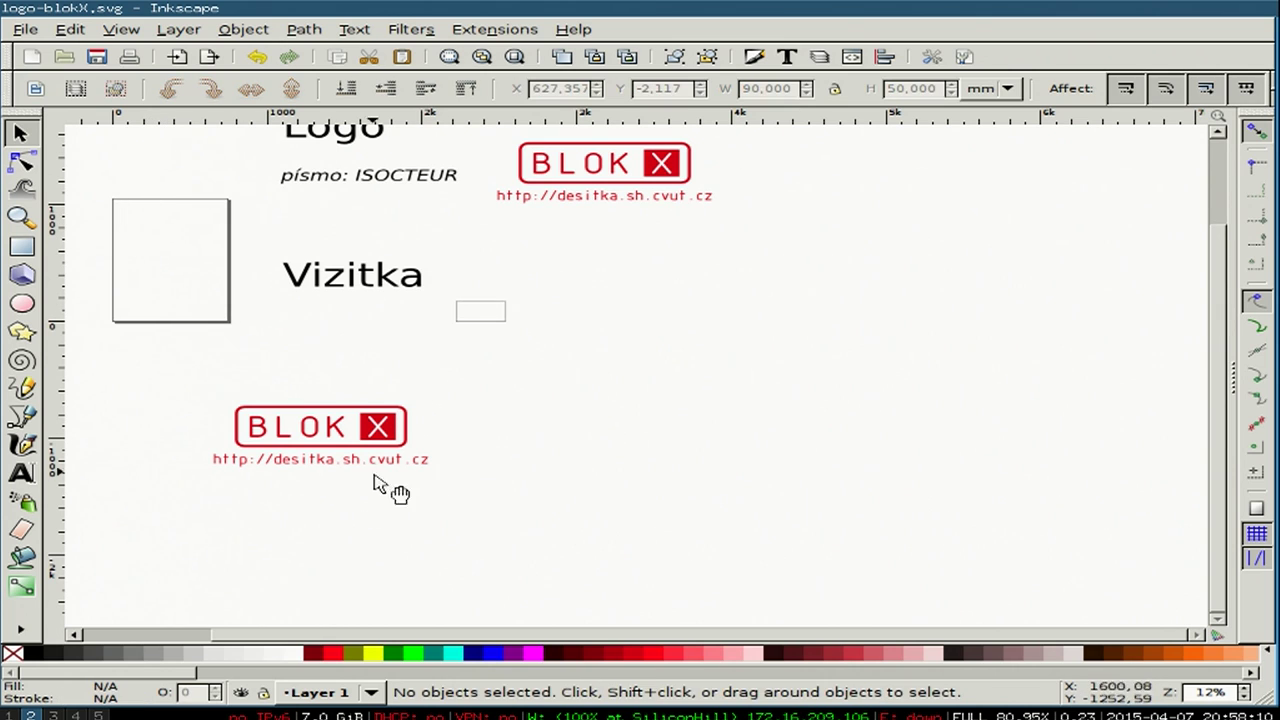
click(349, 462)
mouse_move(437, 472)
mouse_down()
mouse_move(335, 442)
mouse_move(546, 363)
mouse_move(558, 341)
mouse_move(583, 354)
mouse_move(556, 340)
mouse_move(546, 362)
mouse_up()
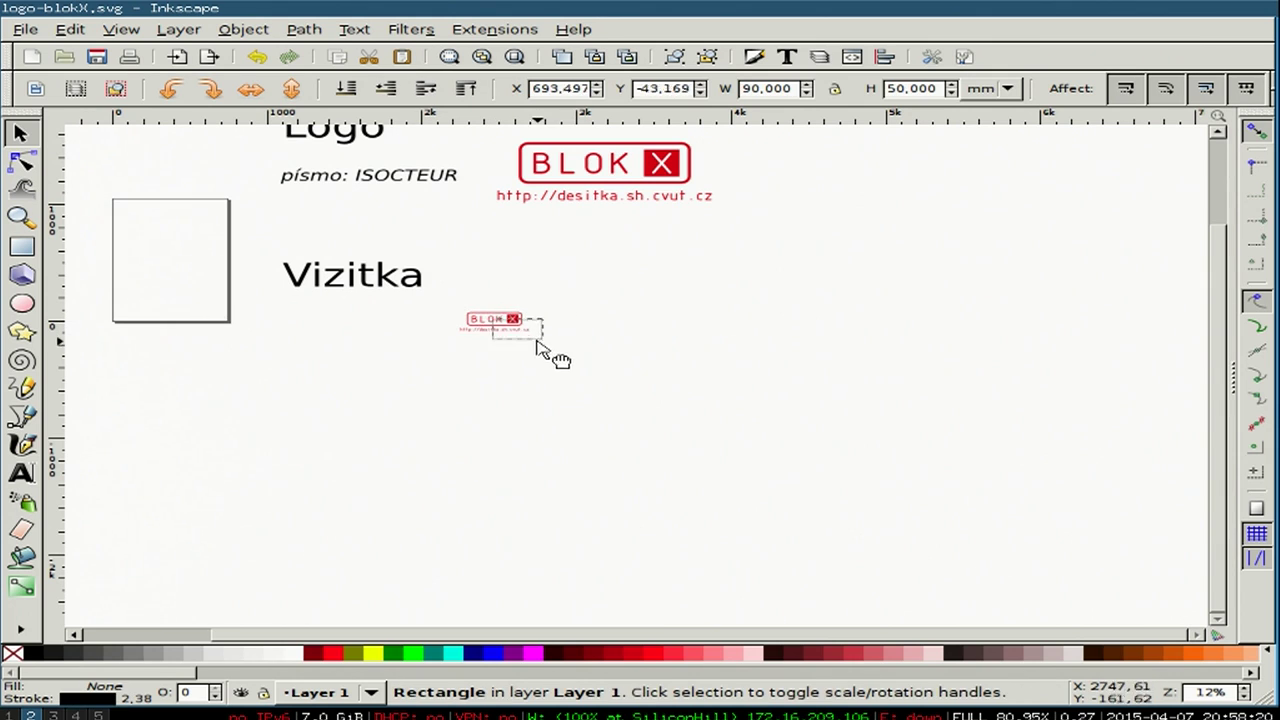
key(Delete)
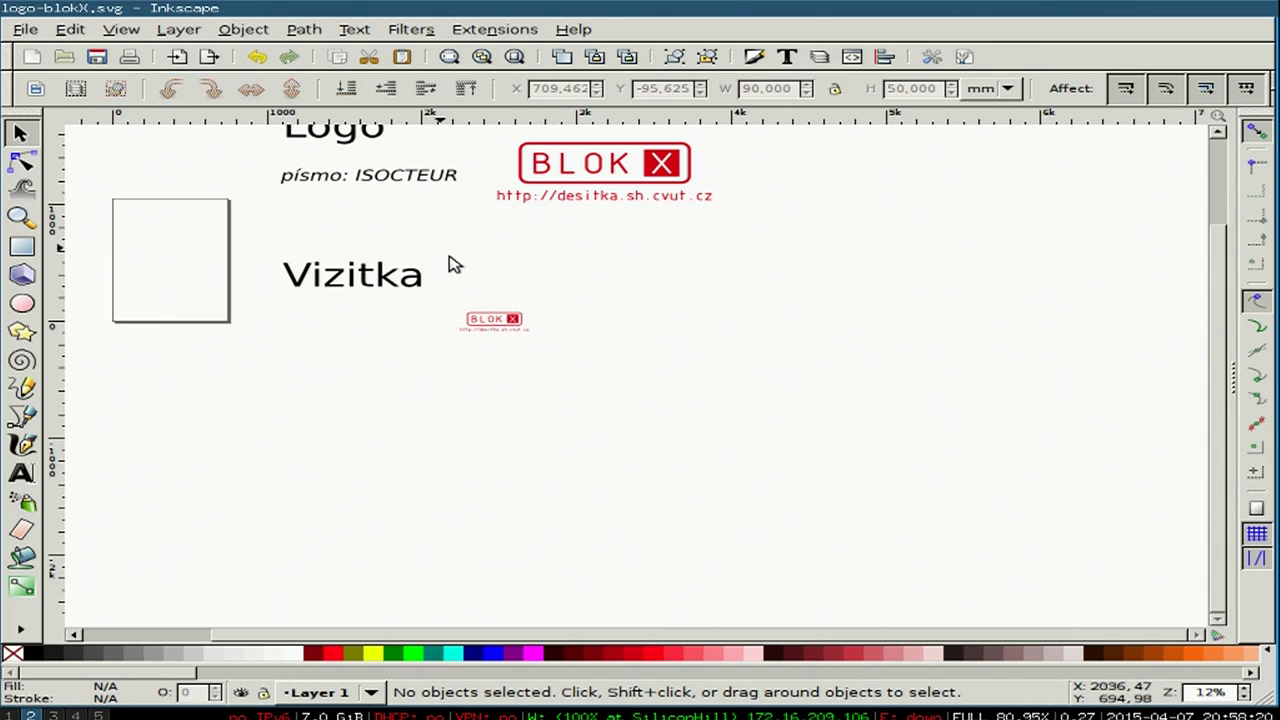
key(ctrl+z)
Move the BLOK X logo over the card rectangle's top-left corner
mouse_move(527, 327)
mouse_down()
mouse_move(668, 404)
mouse_move(993, 510)
mouse_move(1023, 500)
mouse_move(1006, 280)
mouse_move(966, 286)
mouse_move(590, 533)
mouse_move(1065, 558)
mouse_move(1057, 549)
mouse_move(1054, 577)
mouse_move(1103, 554)
mouse_move(1149, 569)
mouse_move(1029, 483)
mouse_move(1117, 529)
mouse_move(909, 431)
mouse_move(920, 432)
mouse_up()
mouse_move(703, 443)
mouse_down()
mouse_move(677, 403)
mouse_move(560, 383)
mouse_up()
ctrl+scroll(545, 370, up, 6)
ctrl+scroll(540, 365, up, 1)
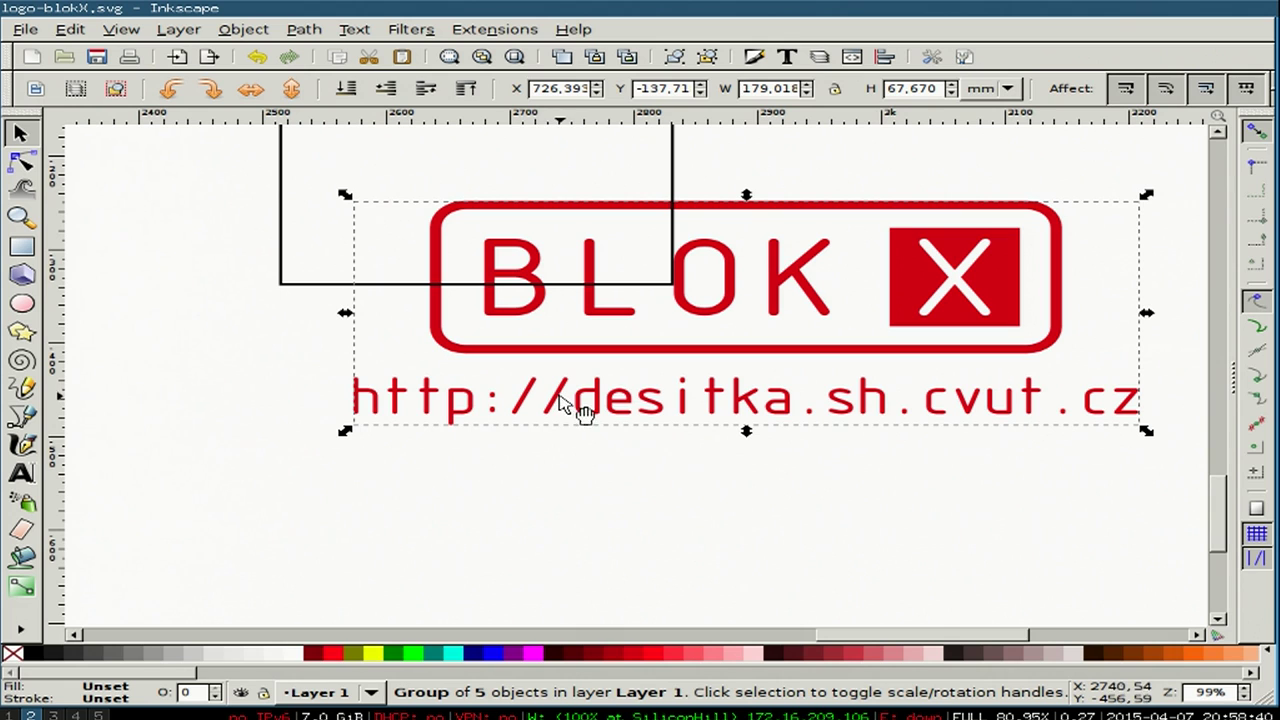
Scale the logo down proportionally to 28.935 × 10.938 mm
key(ctrl)
mouse_move(1146, 431)
mouse_down()
mouse_move(894, 502)
mouse_move(557, 401)
mouse_move(482, 347)
mouse_move(543, 331)
mouse_up()
click(510, 350)
scroll(551, 374, left, 2)
click(498, 300)
click(297, 349)
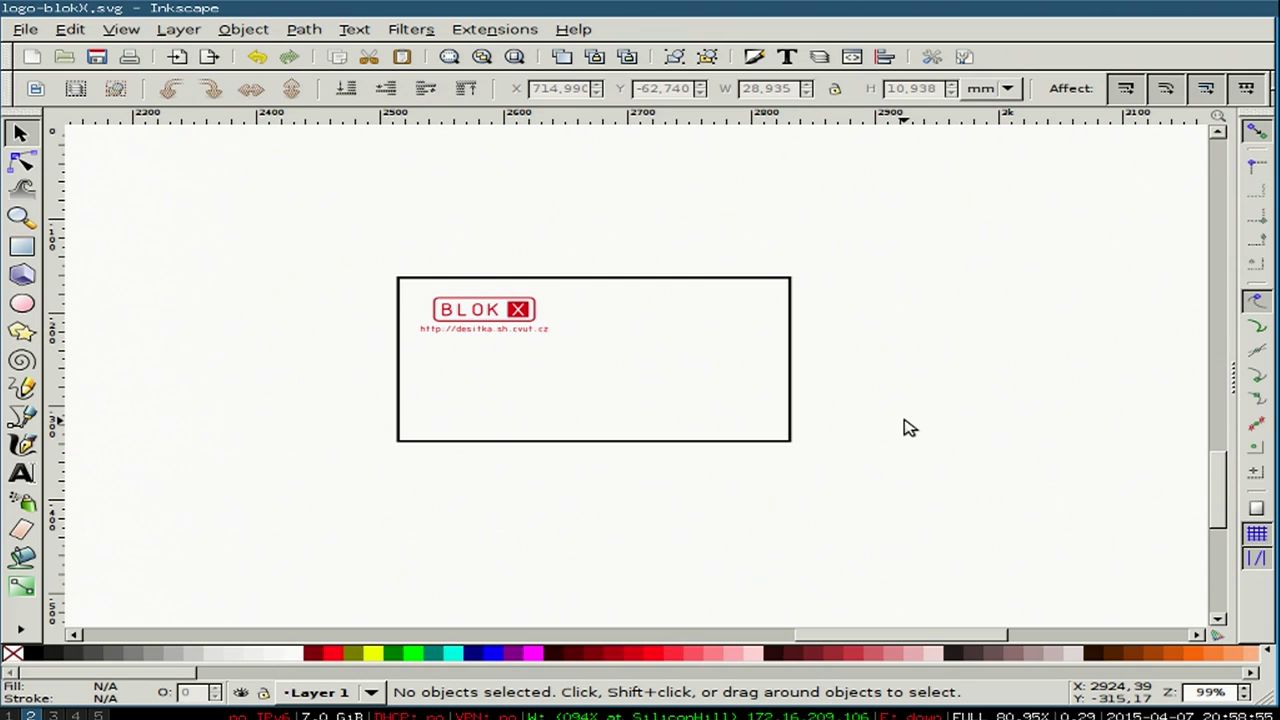
Pan and zoom back to the card and select the Vizitka heading
drag(797, 424, 727, 392)
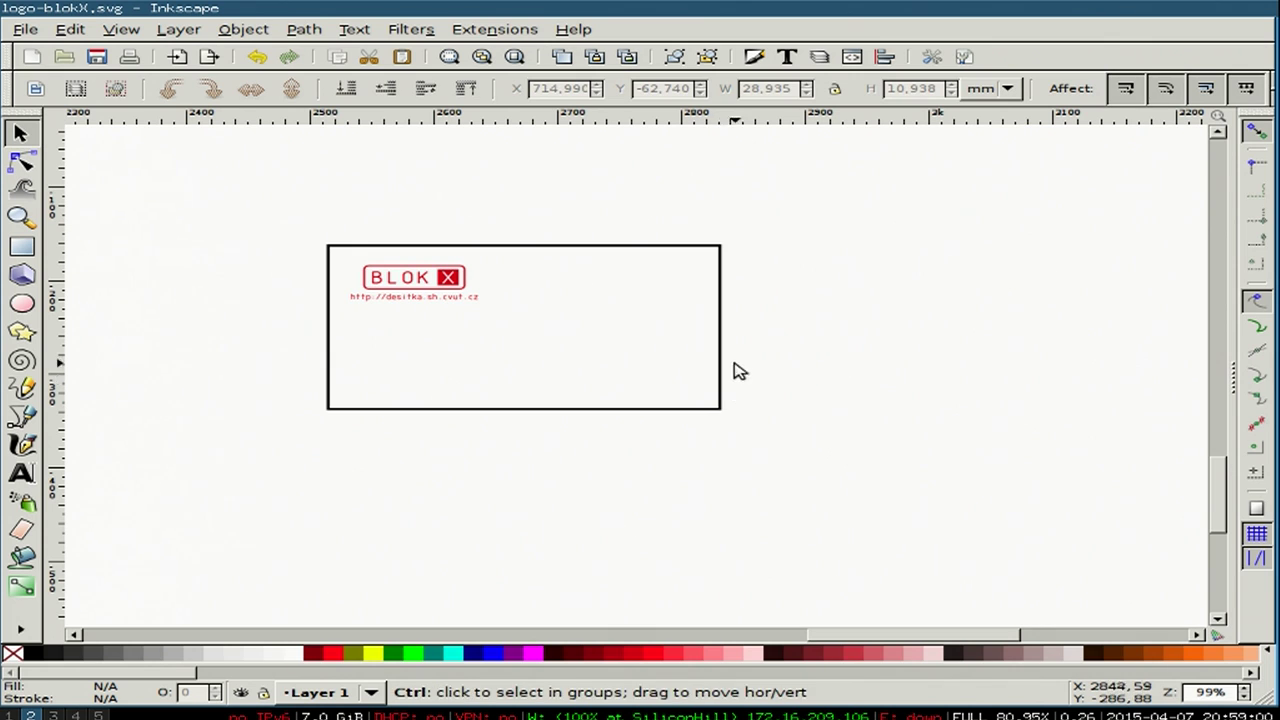
ctrl+scroll(700, 420, down, 3)
scroll(677, 351, up, 3)
ctrl+scroll(677, 351, down, 3)
ctrl+scroll(774, 394, up, 4)
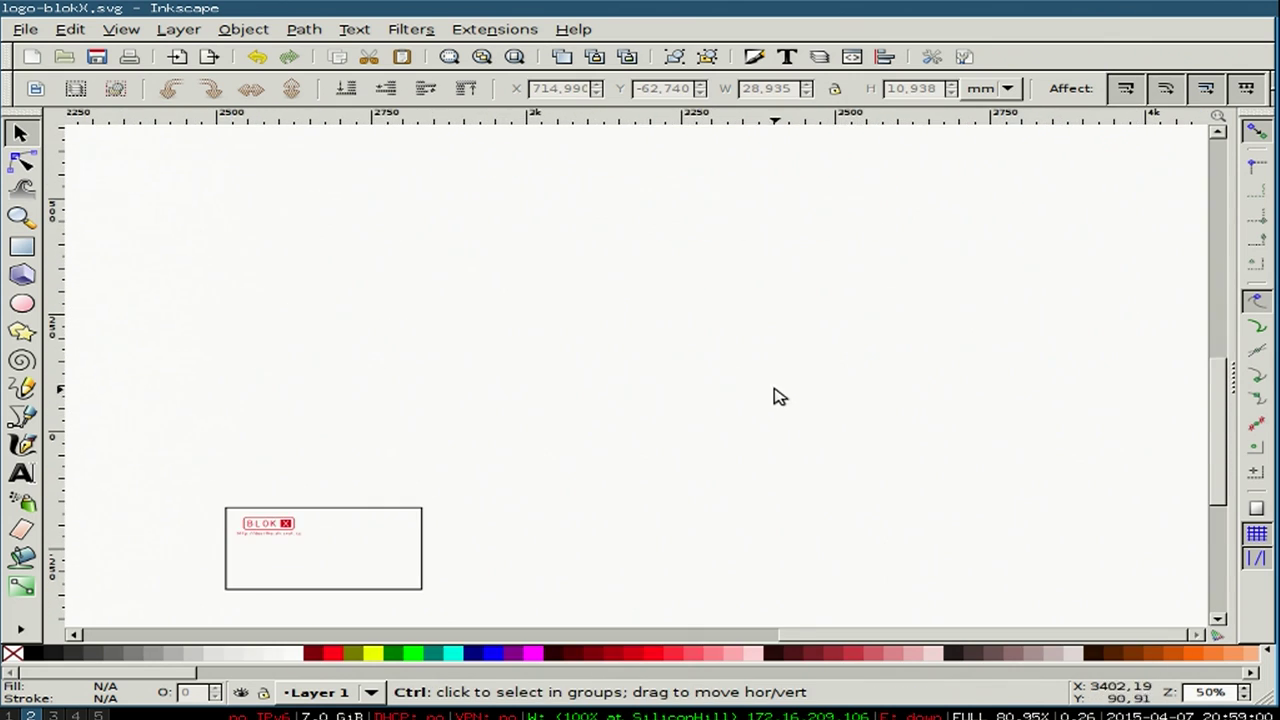
ctrl+scroll(651, 360, up, 2)
scroll(750, 336, down, 3)
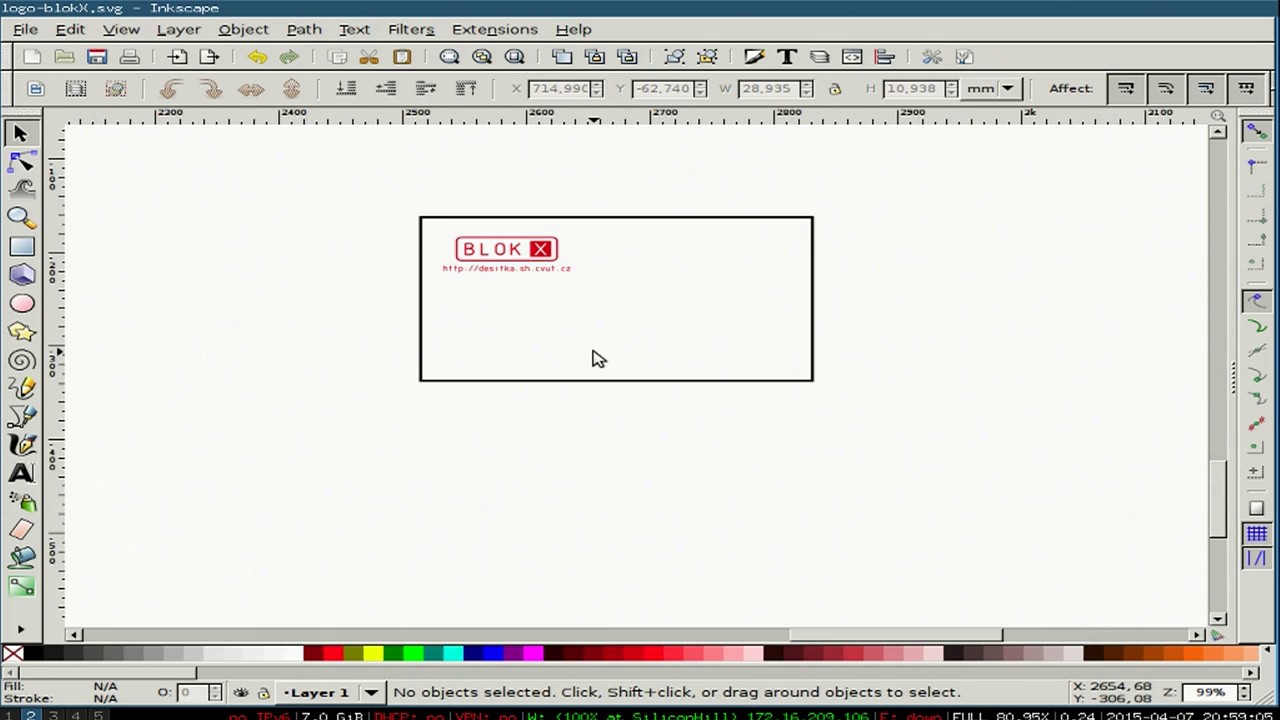
ctrl+scroll(593, 358, down, 4)
ctrl+scroll(600, 362, down, 1)
click(380, 251)
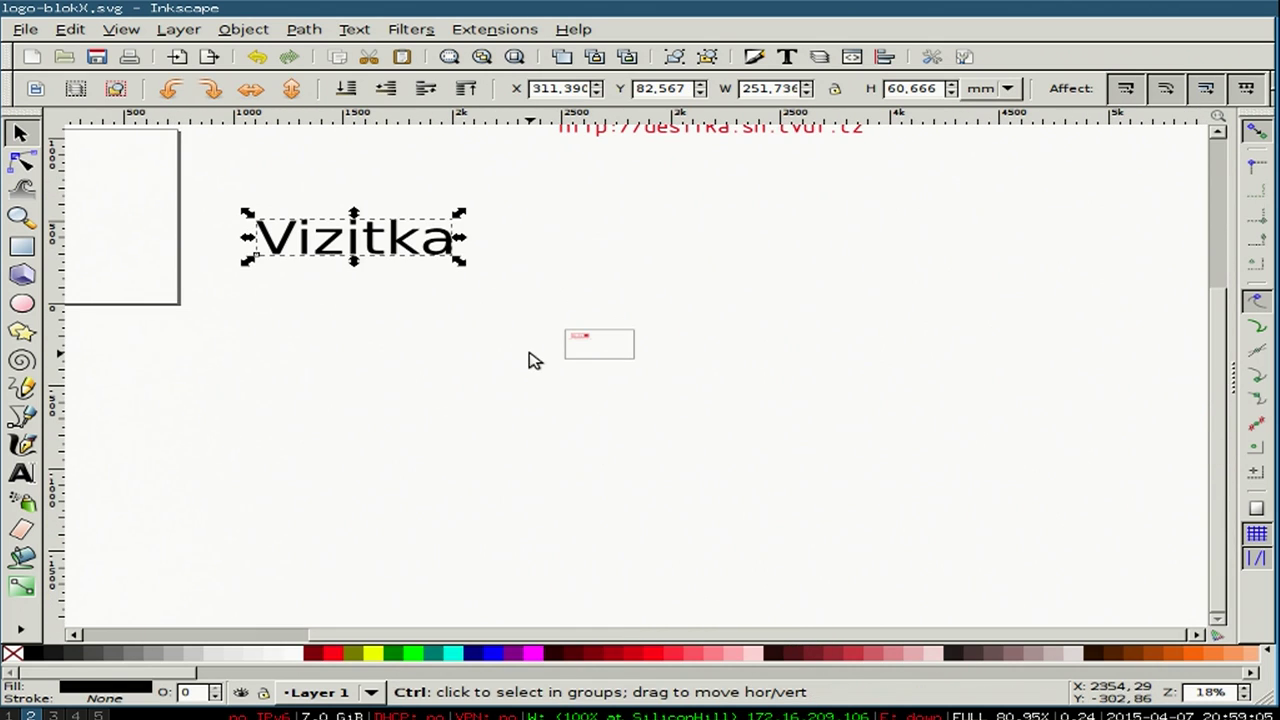
Move Vizitka onto the card, retype it as 'Jmeno a Prijmeni', and size it beside the logo
drag(410, 262, 737, 403)
ctrl+scroll(737, 403, up, 4)
mouse_move(928, 412)
mouse_down()
mouse_move(400, 300)
mouse_move(514, 200)
mouse_up()
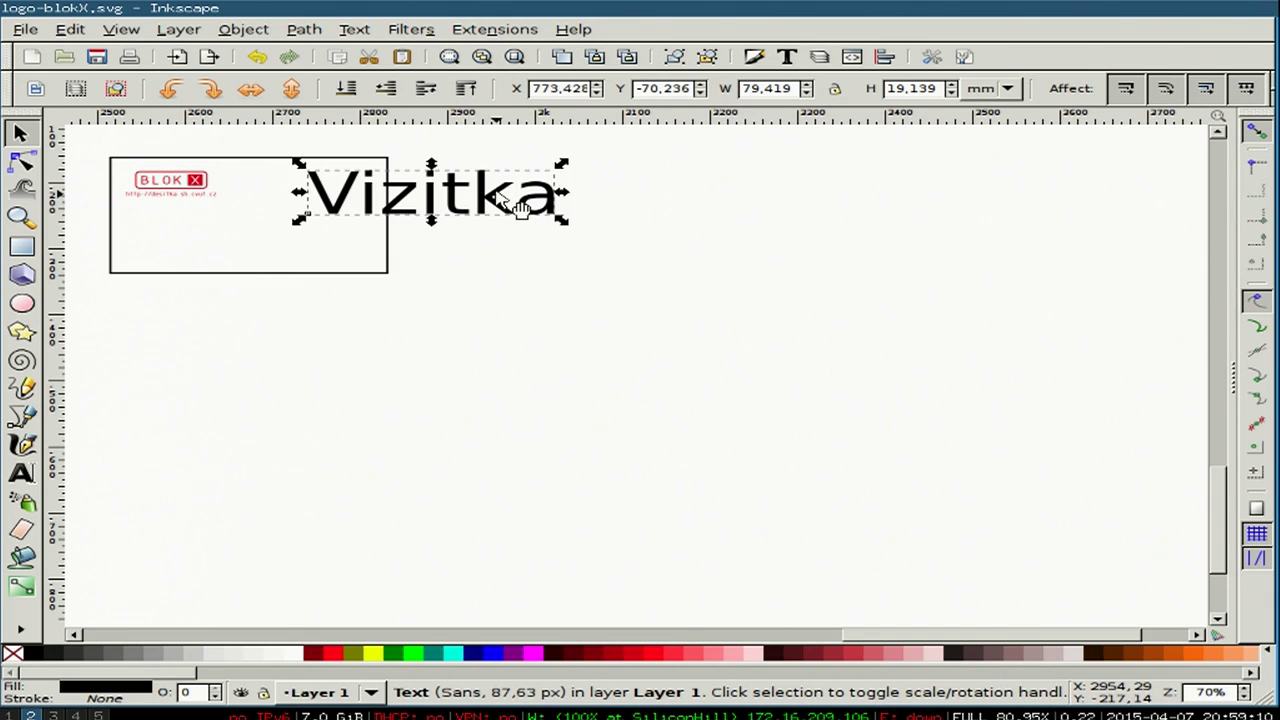
double_click(490, 210)
key(ctrl+a)
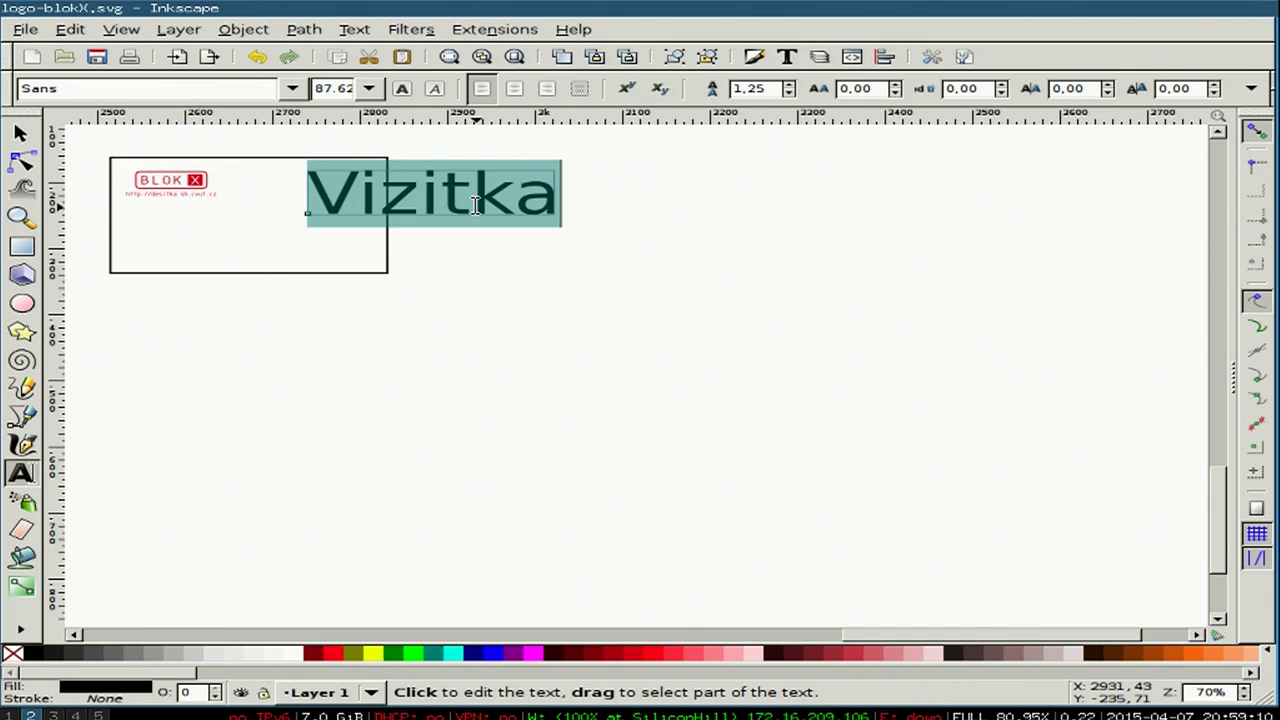
text(Jmeno )
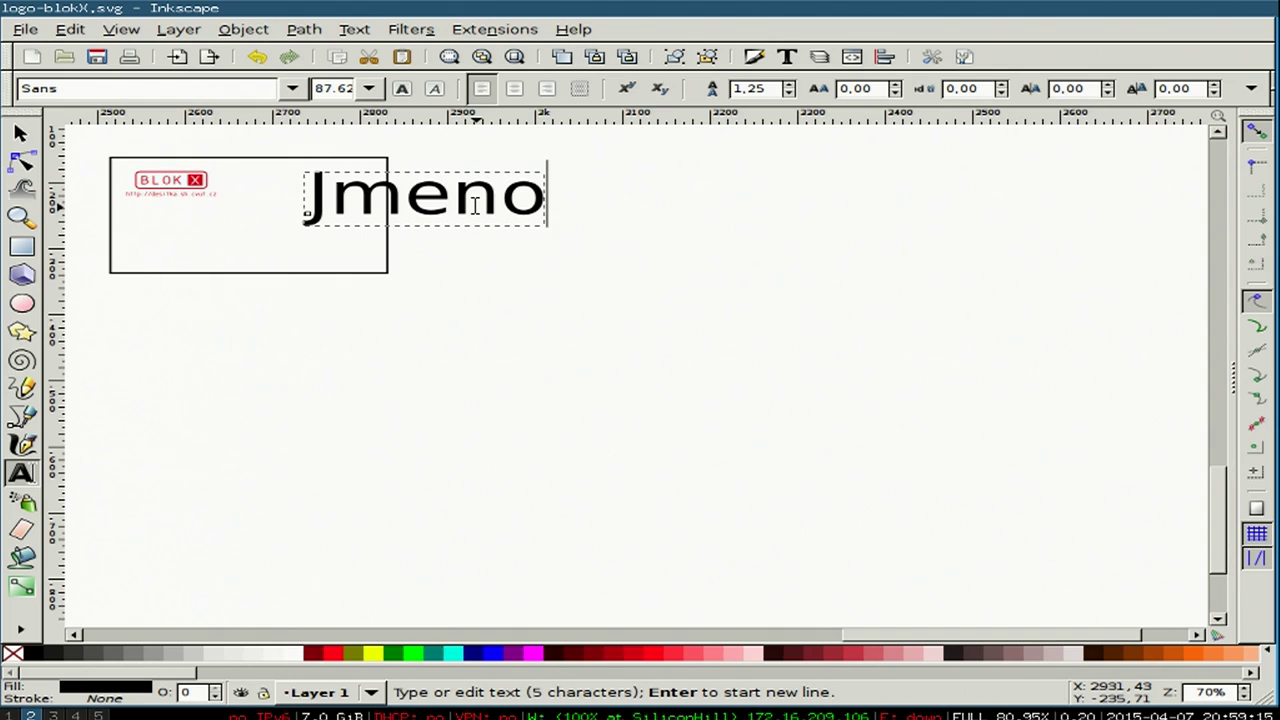
text(a Prijm)
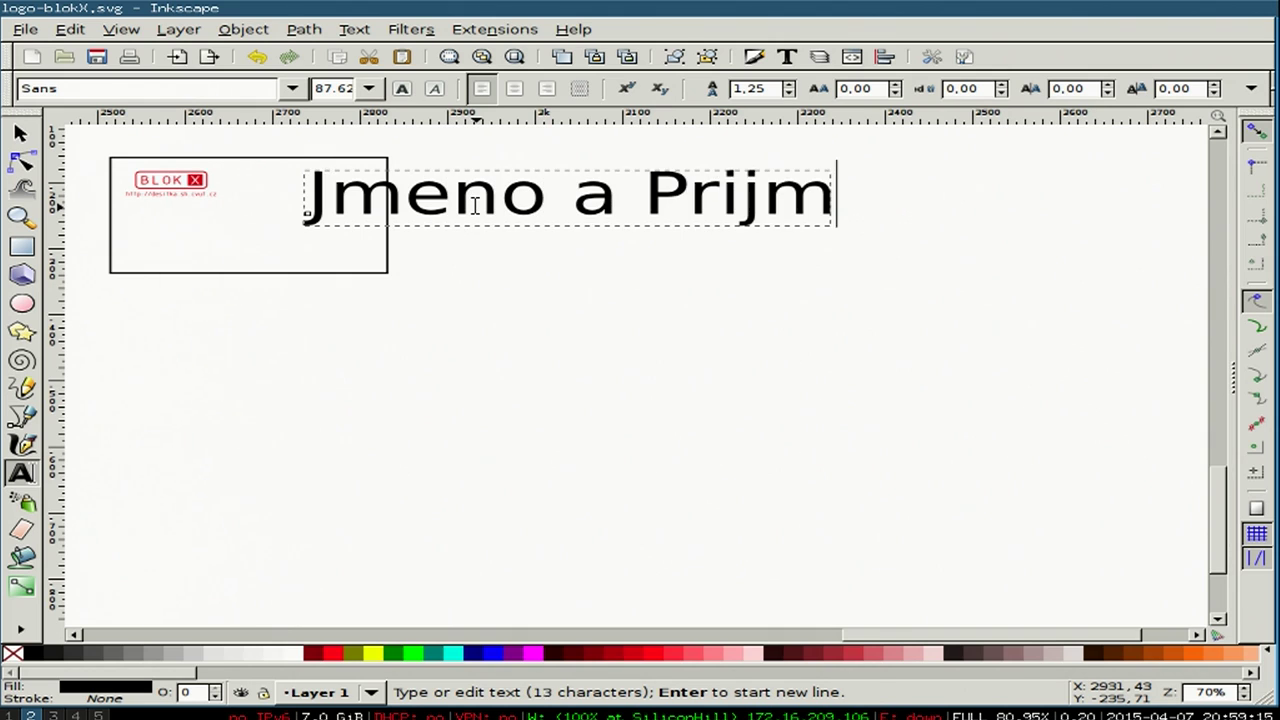
text(eni)
key(Escape)
key(F1)
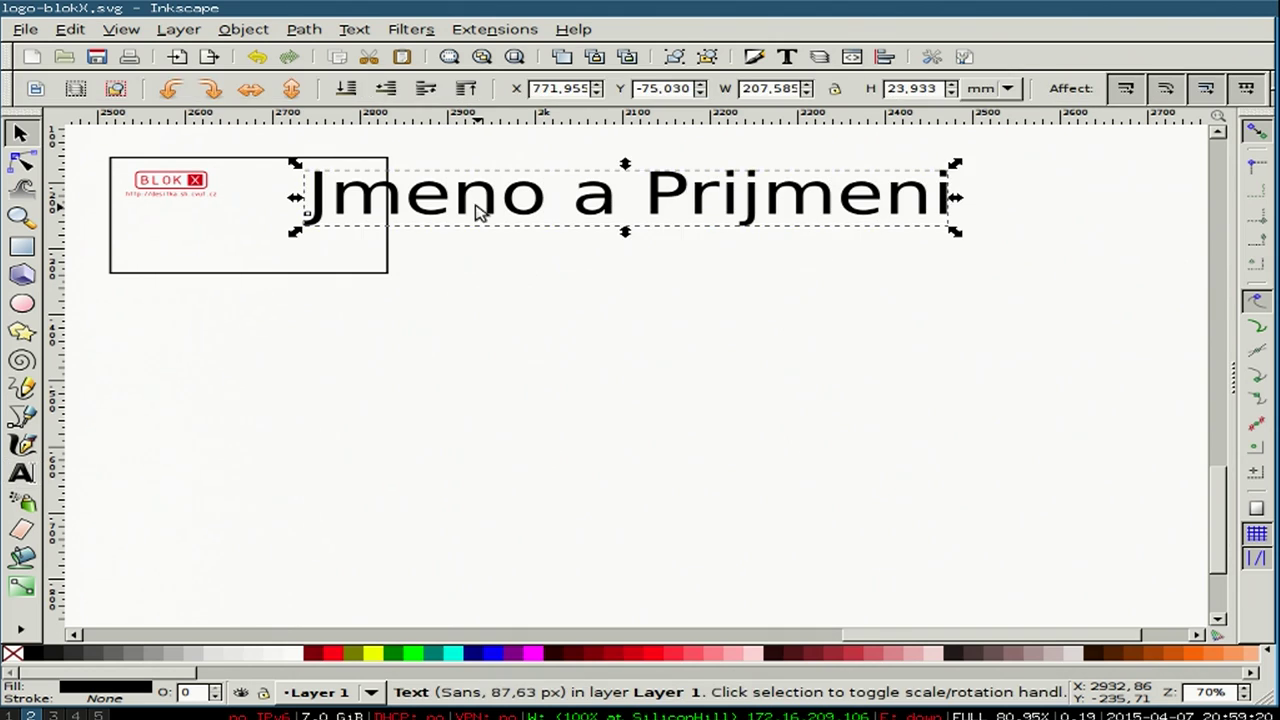
mouse_move(957, 232)
mouse_down()
mouse_move(914, 211)
mouse_move(614, 200)
mouse_up()
drag(528, 184, 388, 200)
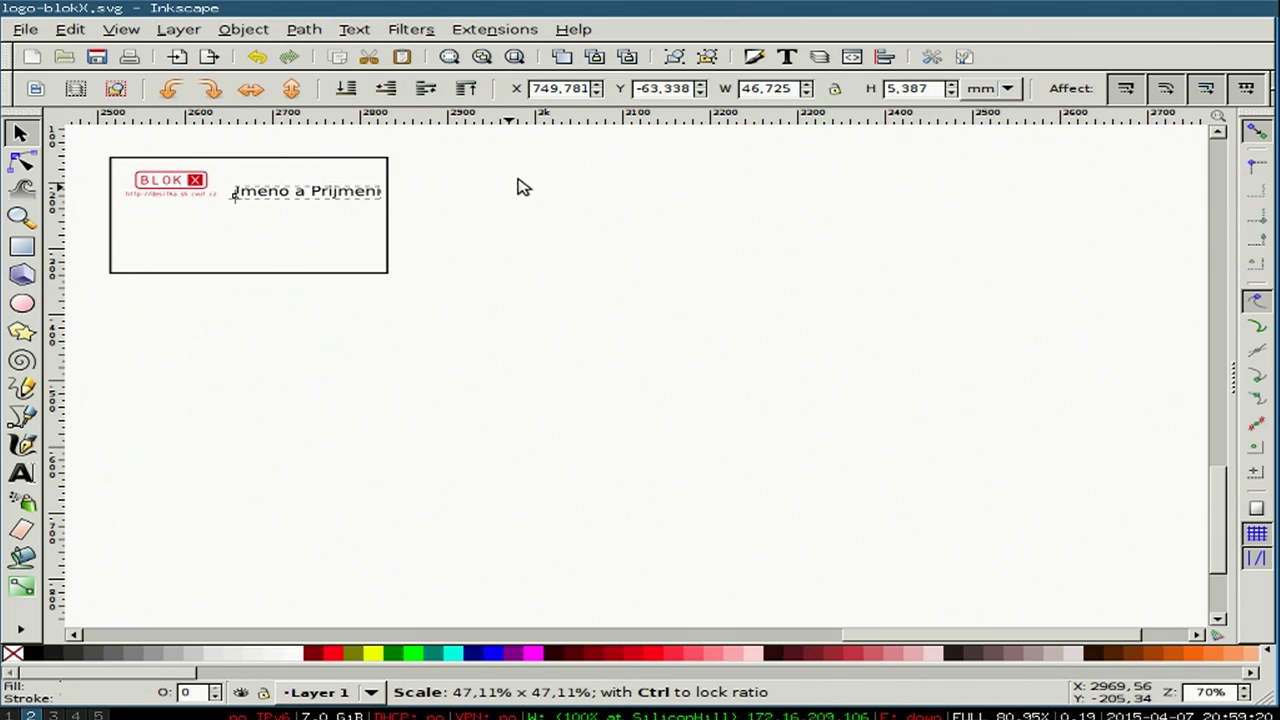
Duplicate the name line below itself and change the copy to 'Adresa'
click(343, 211)
key(ctrl+d)
mouse_move(371, 200)
mouse_down()
mouse_move(325, 233)
mouse_move(357, 237)
mouse_up()
key(t)
key(ctrl+a)
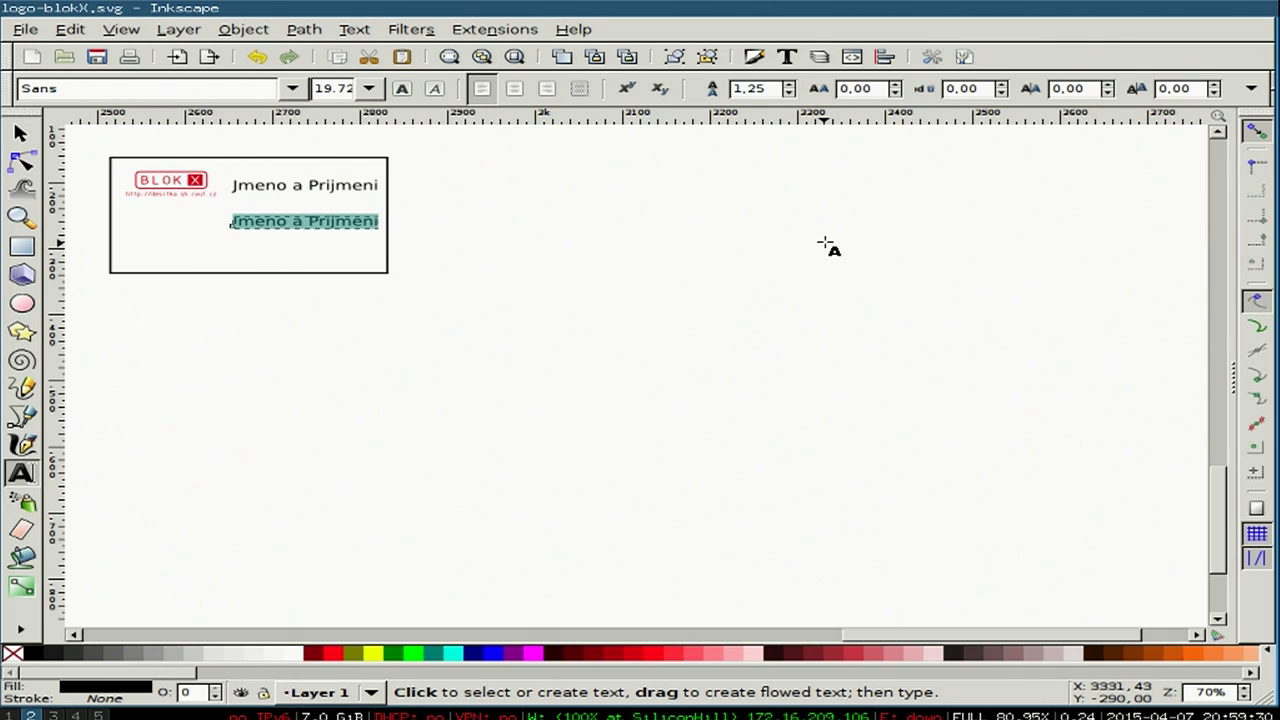
text(Ad)
key(F1)
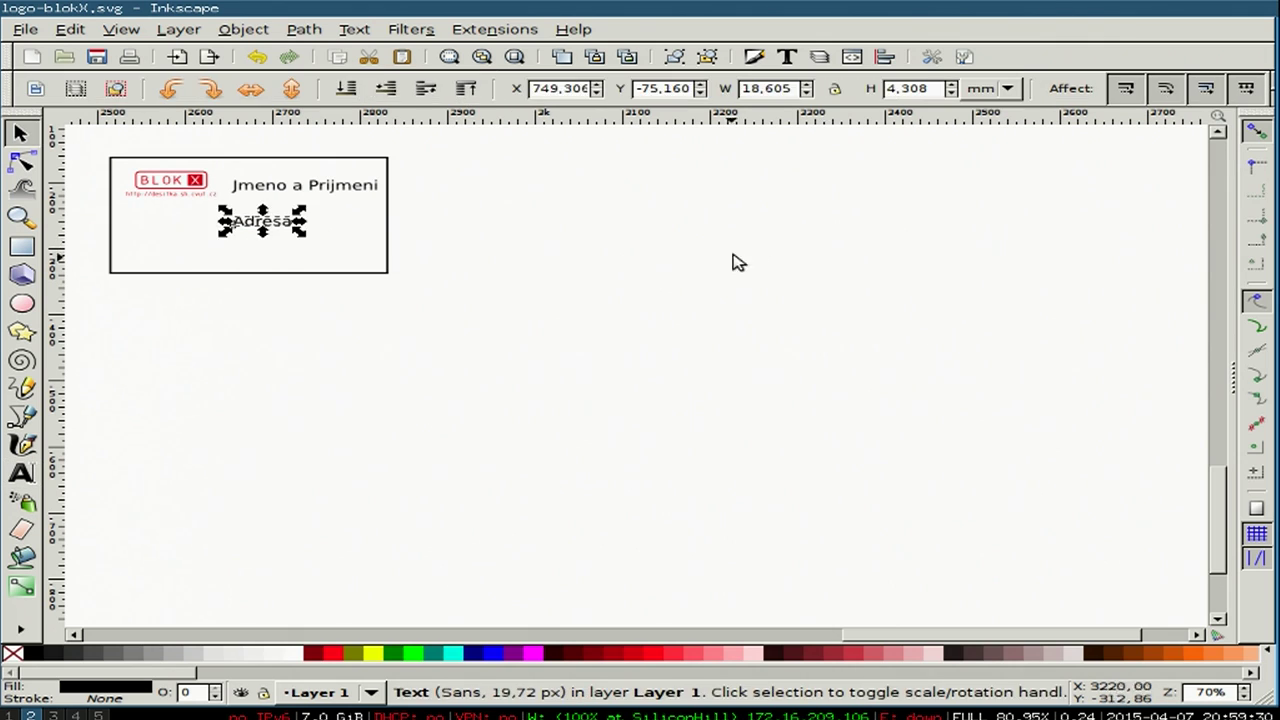
key(Escape)
scroll(640, 266, left, 5)
scroll(459, 260, up, 1)
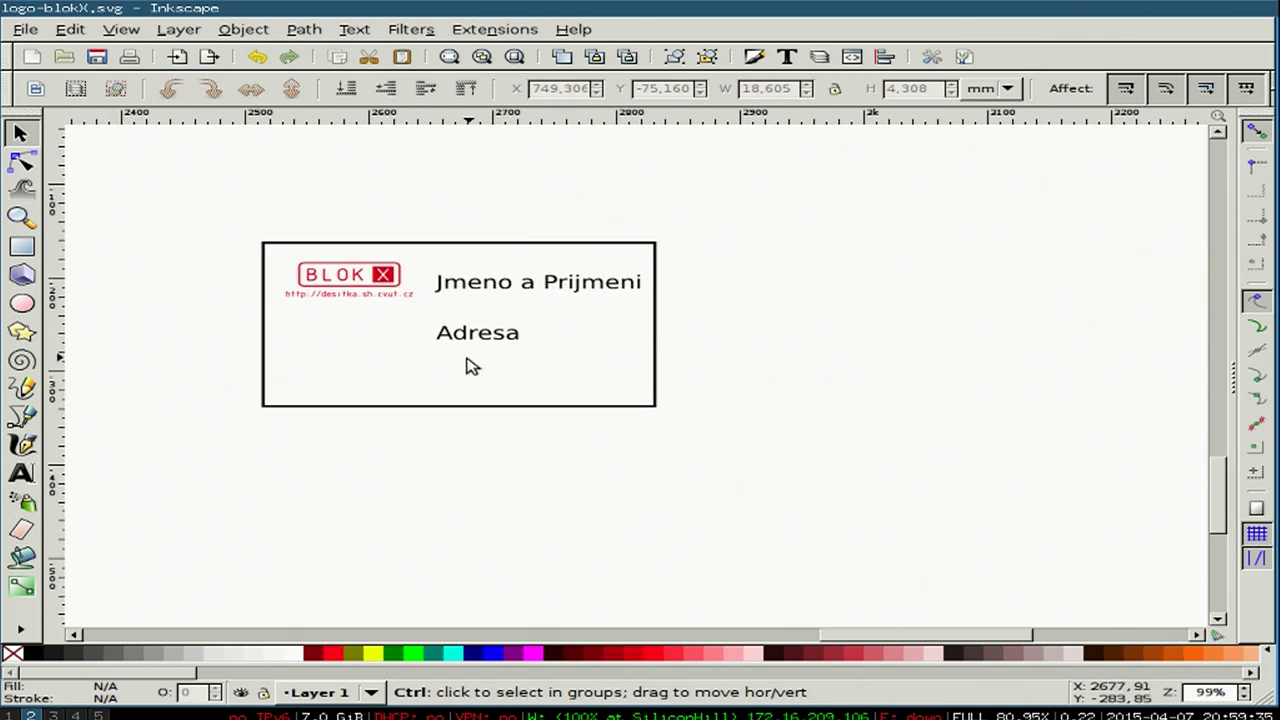
scroll(471, 363, up, 1)
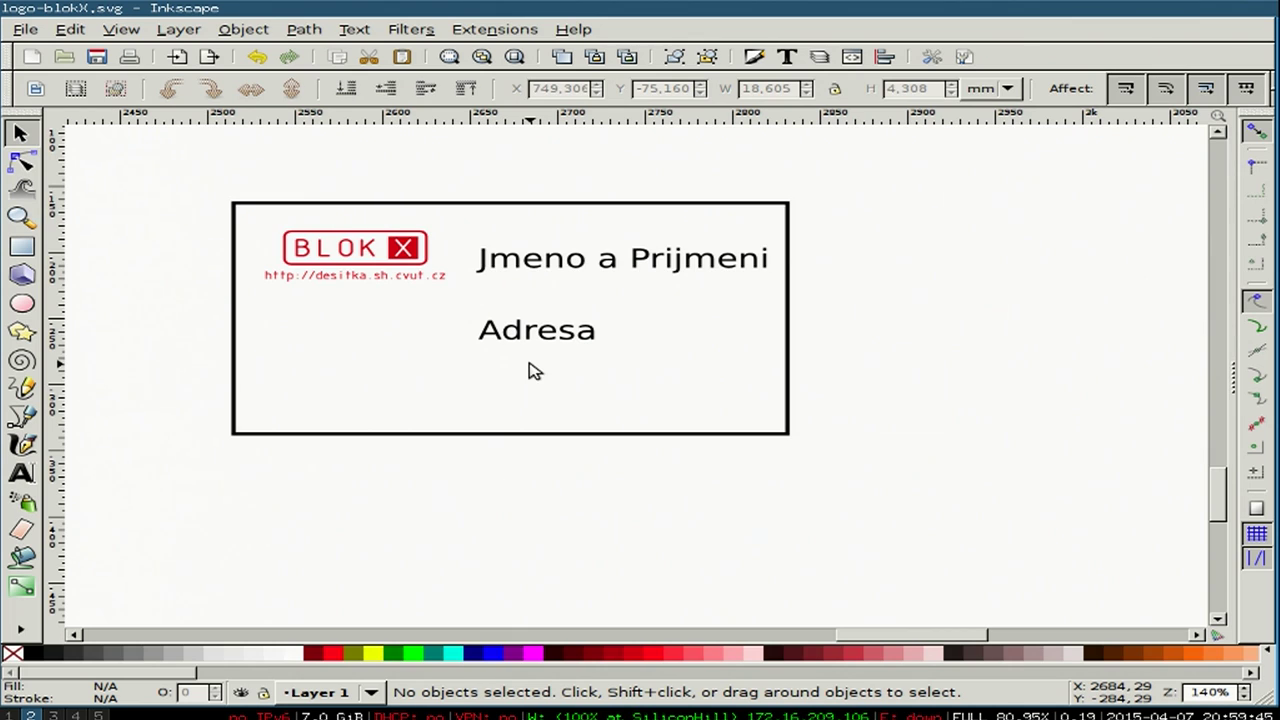
drag(566, 352, 590, 382)
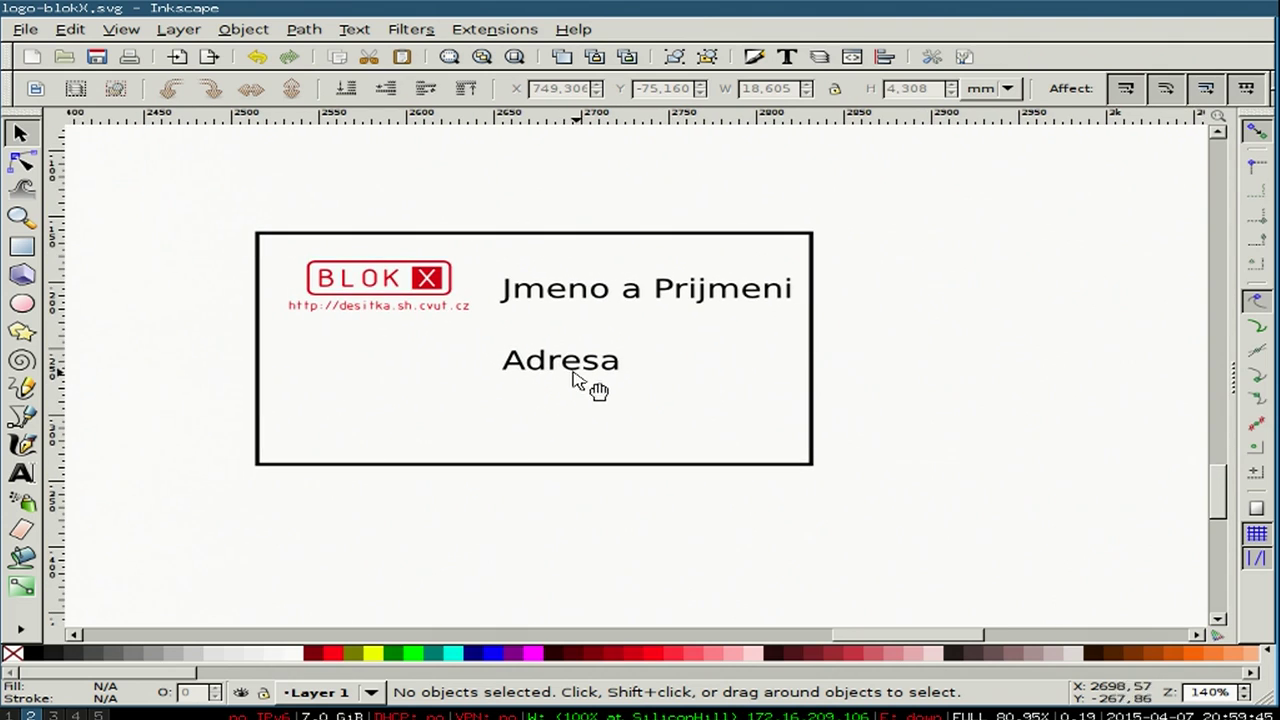
drag(734, 360, 749, 392)
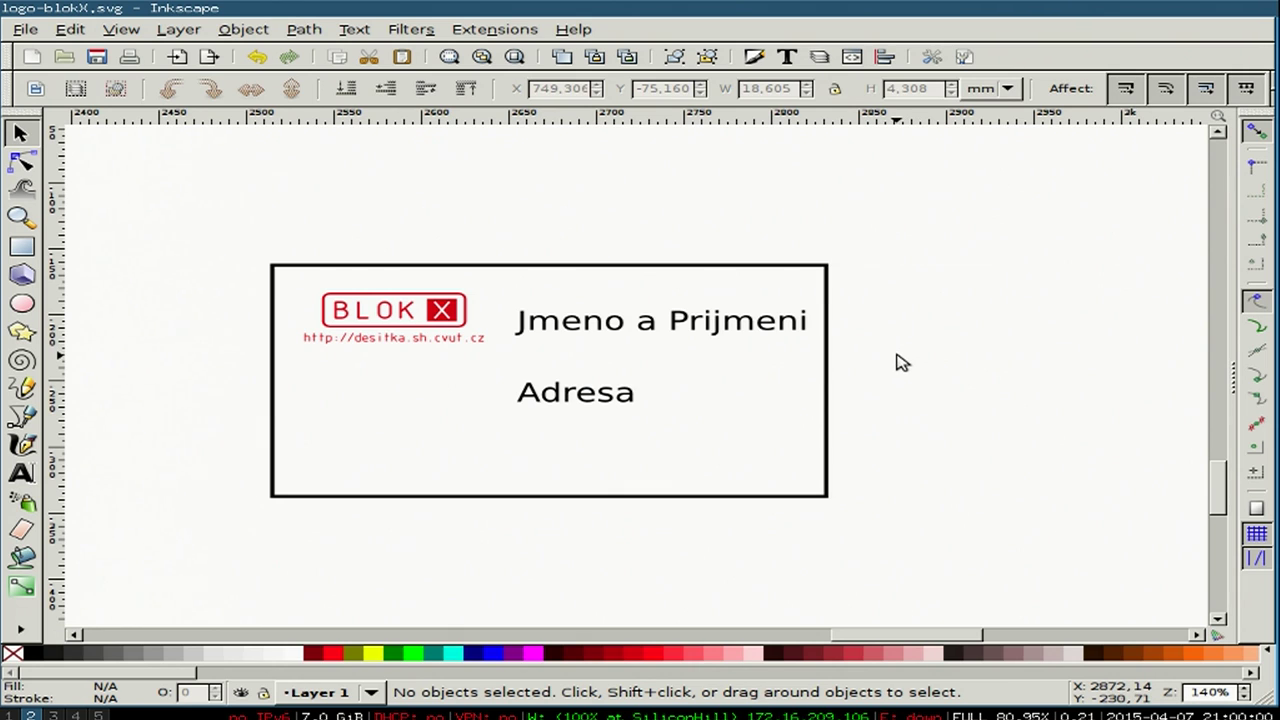
Load the Silicon Hill website in a new Firefox tab
click(54, 715)
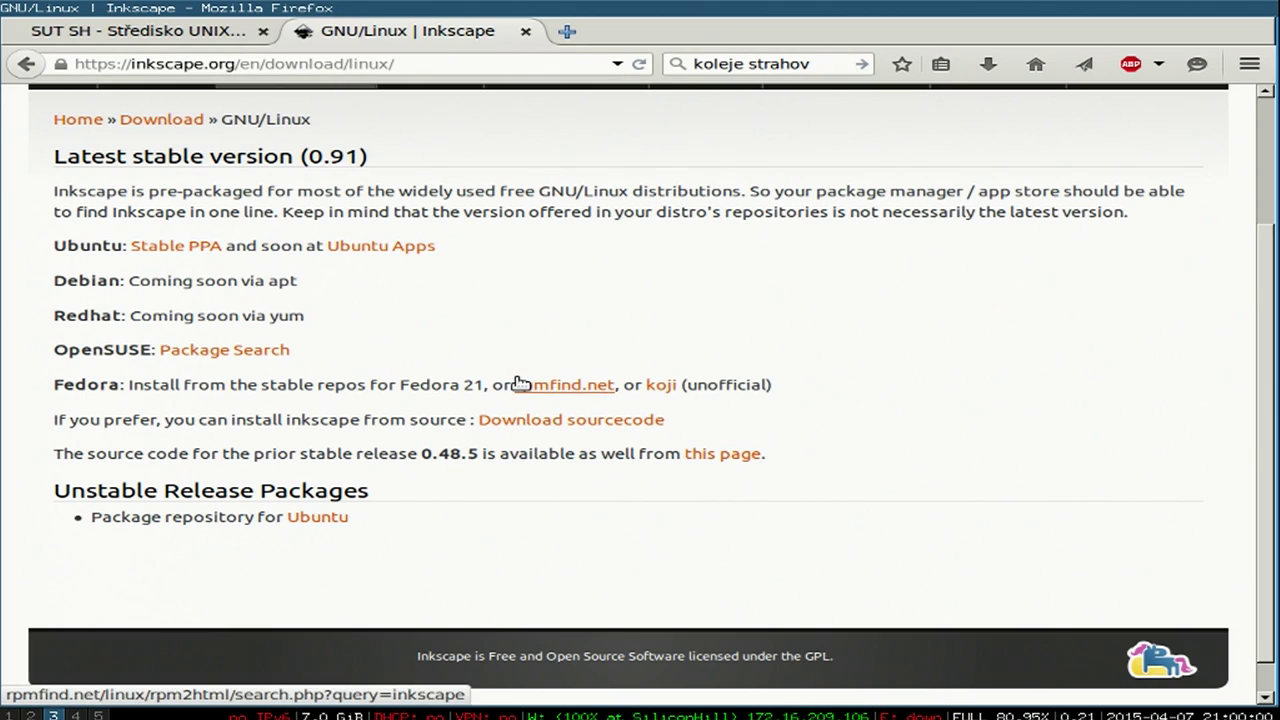
scroll(606, 317, up, 3)
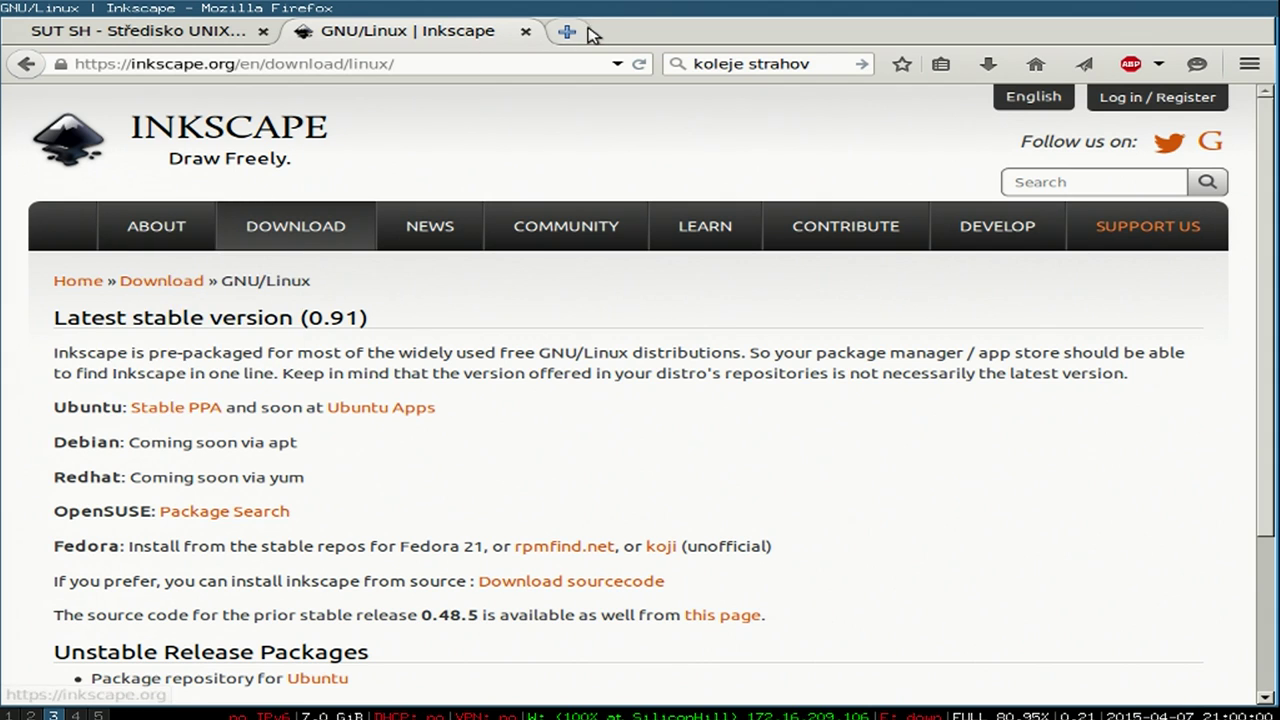
click(567, 31)
text(siliconhill.cz/)
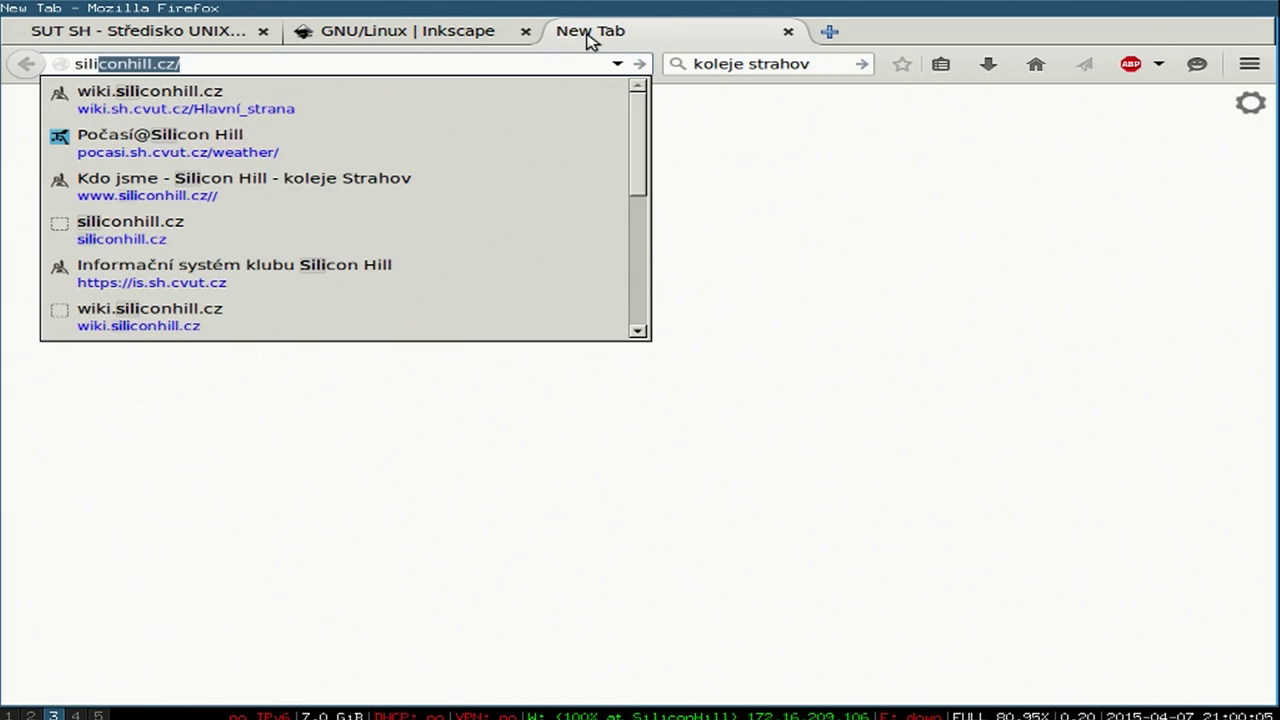
key(Return)
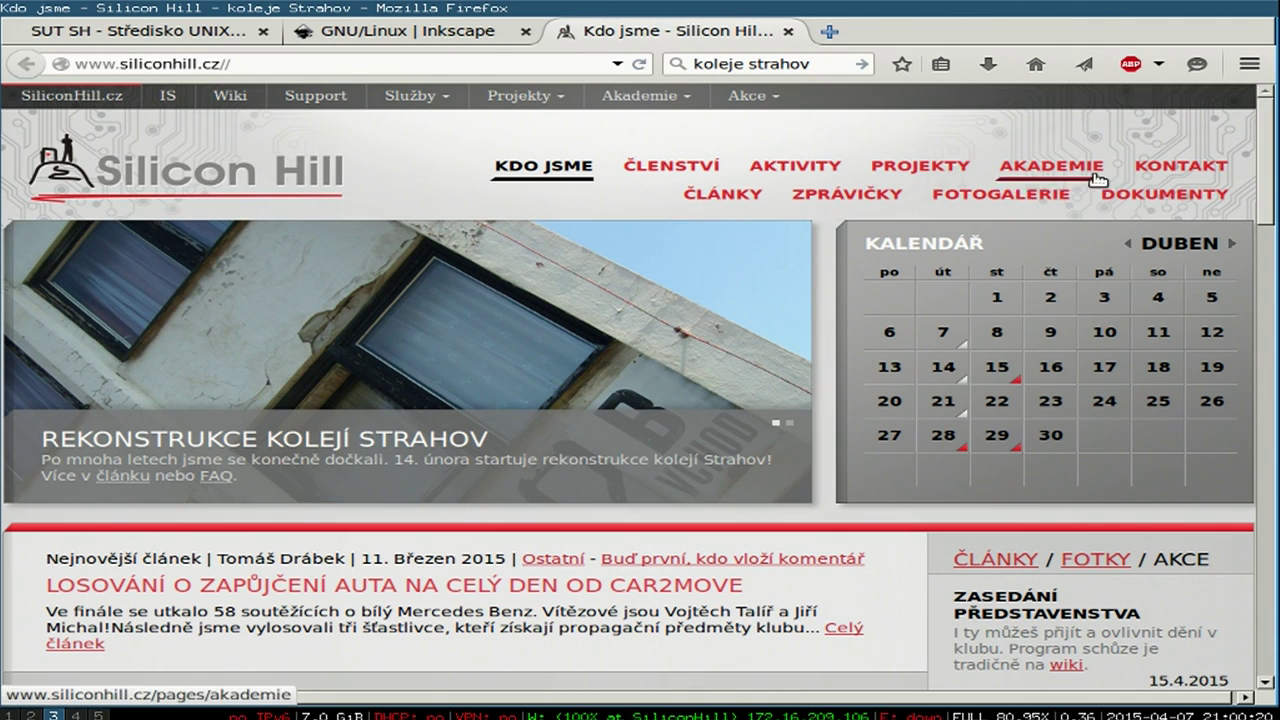
Go to the DOKUMENTY page and follow the logobanka.siliconhill.cz link
click(1133, 204)
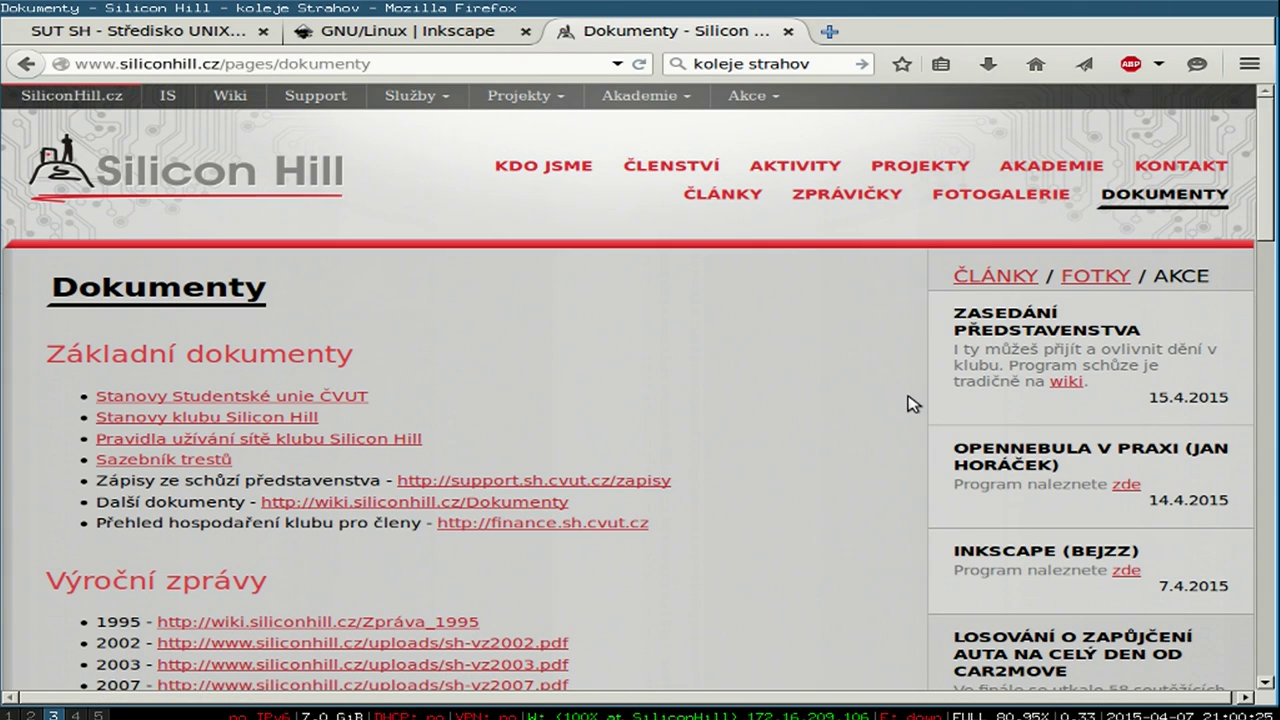
scroll(912, 403, down, 3)
scroll(914, 363, down, 2)
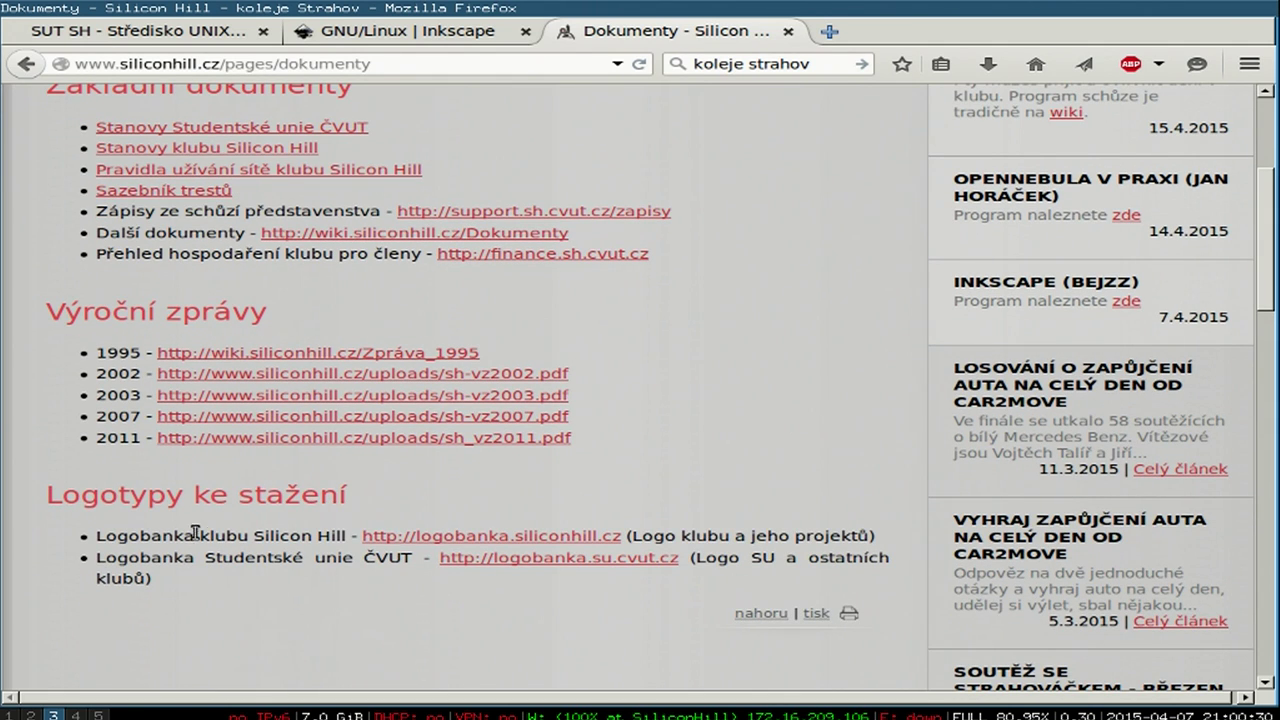
drag(103, 541, 335, 541)
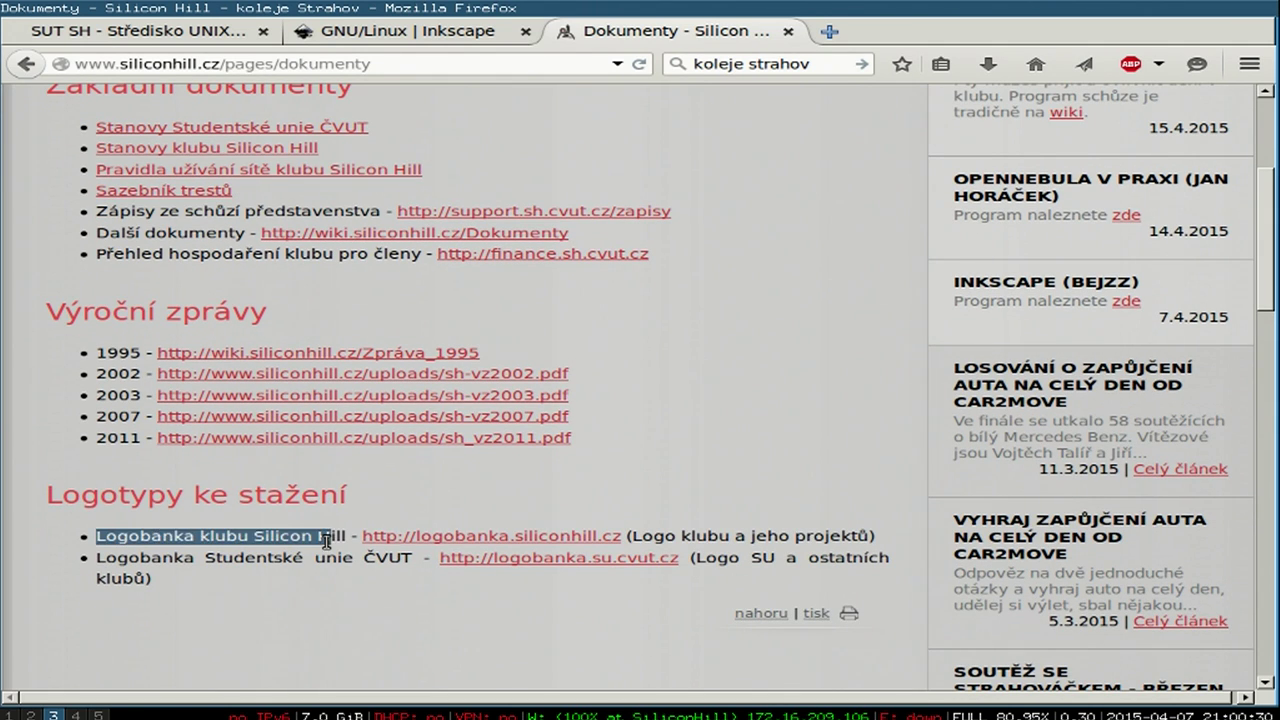
click(460, 537)
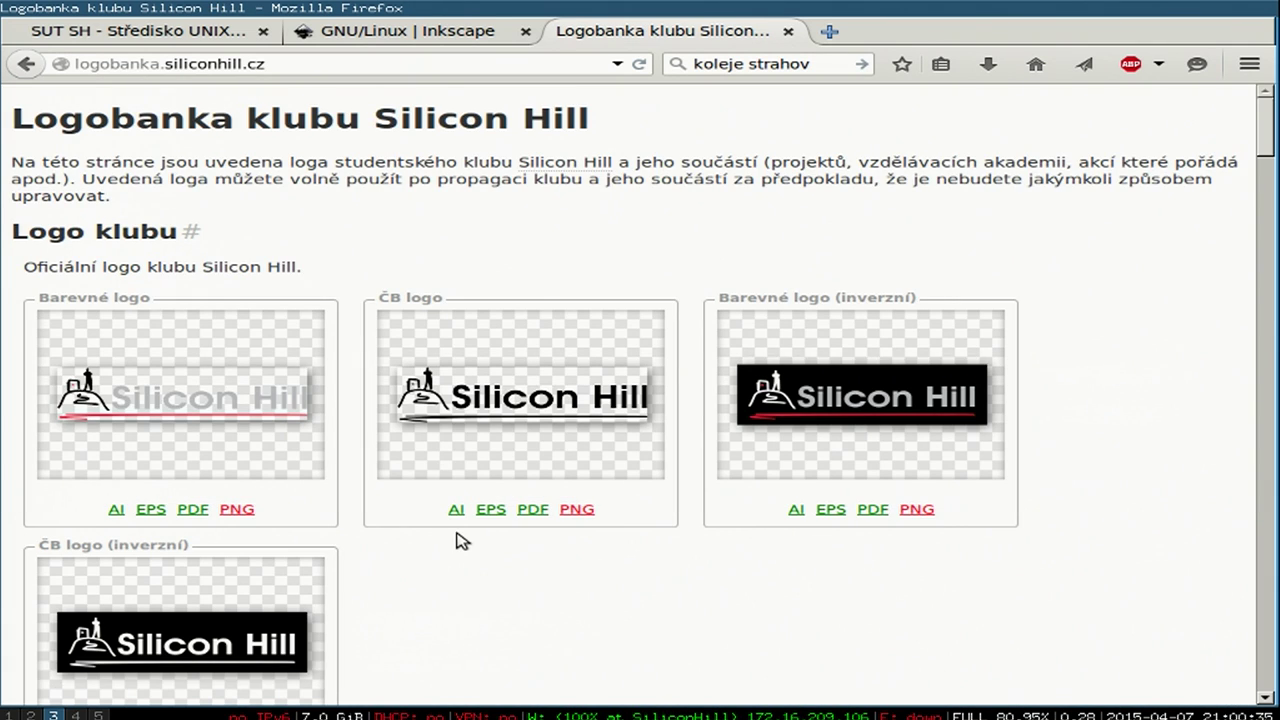
Open the colour club logo PDF and save SH-logo-col.pdf
scroll(560, 525, down, 2)
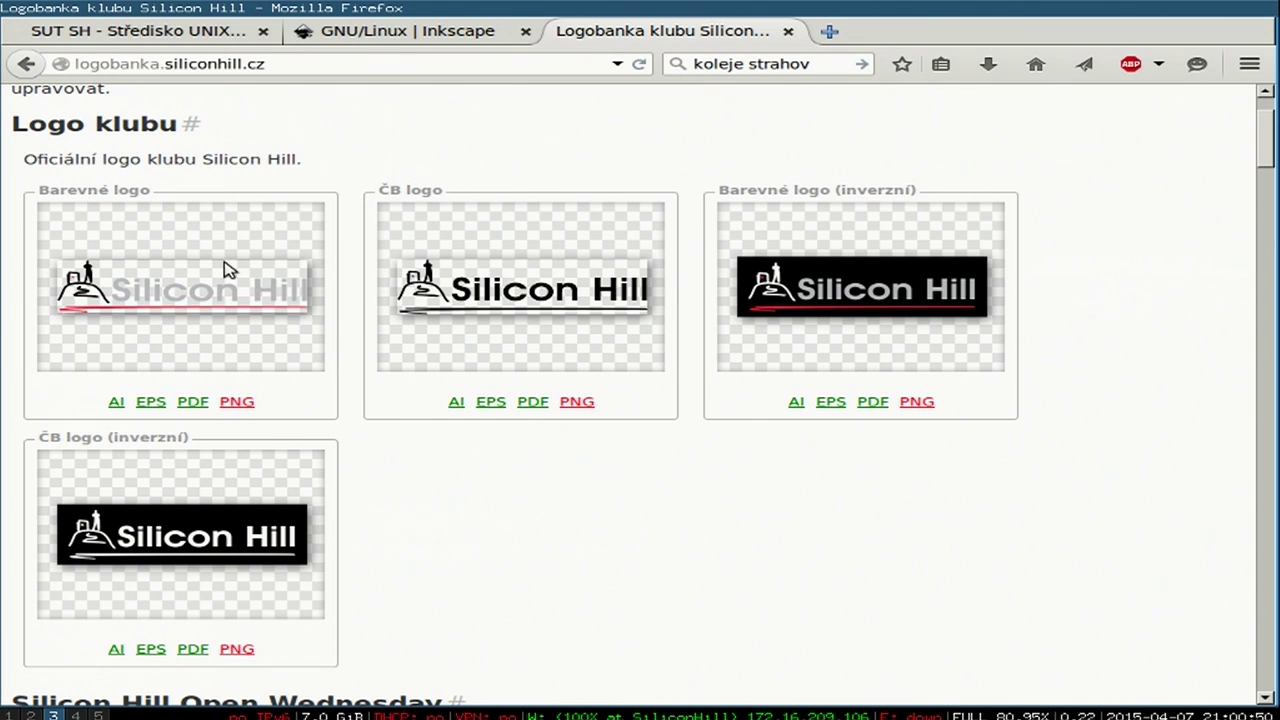
scroll(360, 448, down, 1)
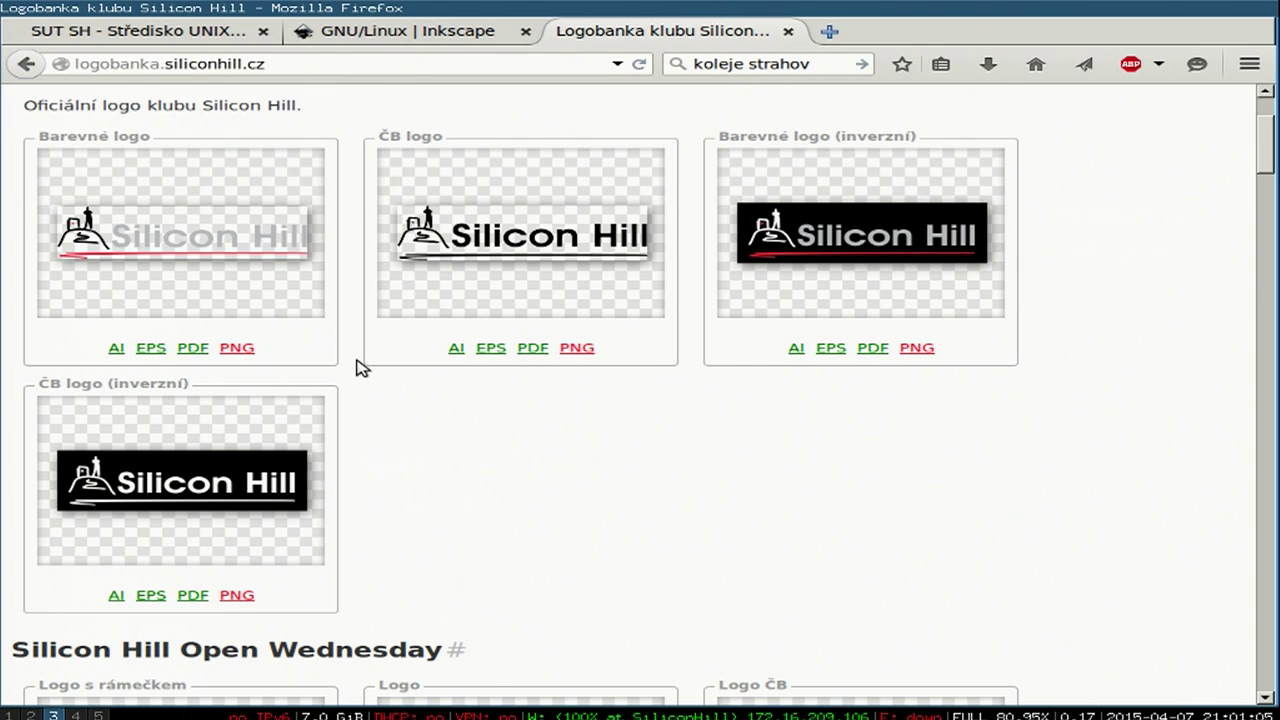
click(192, 348)
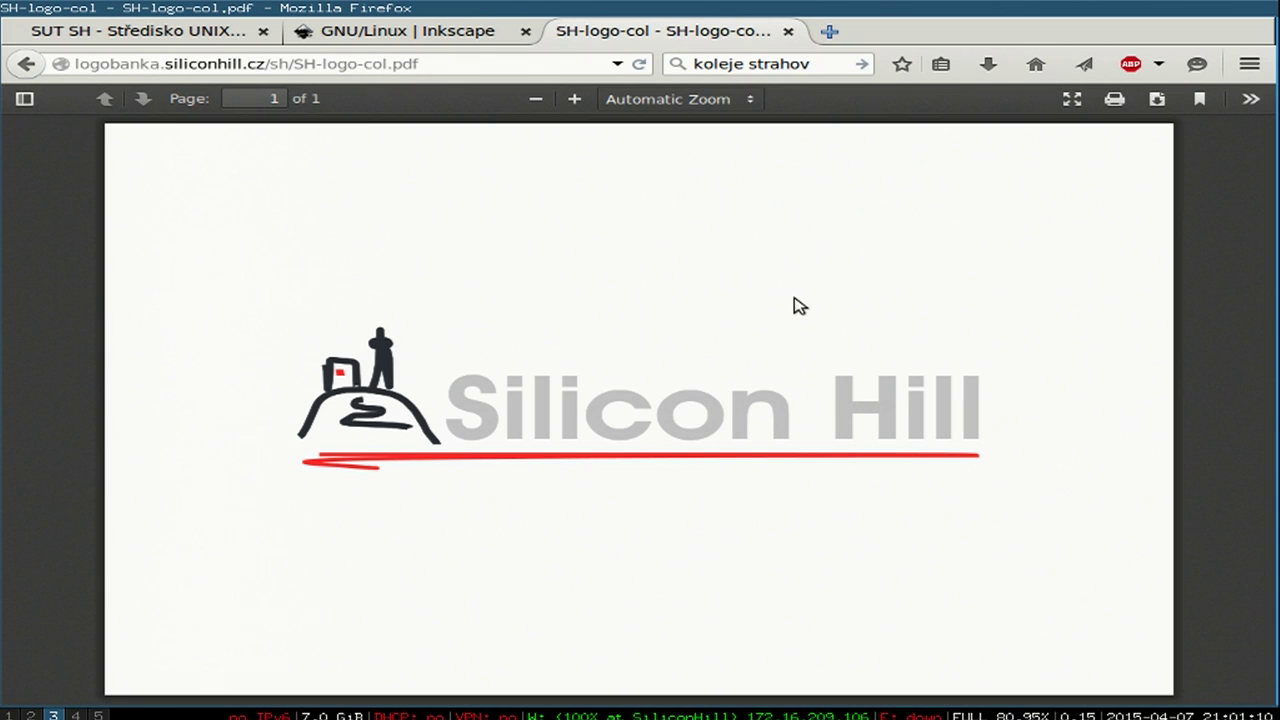
click(1158, 99)
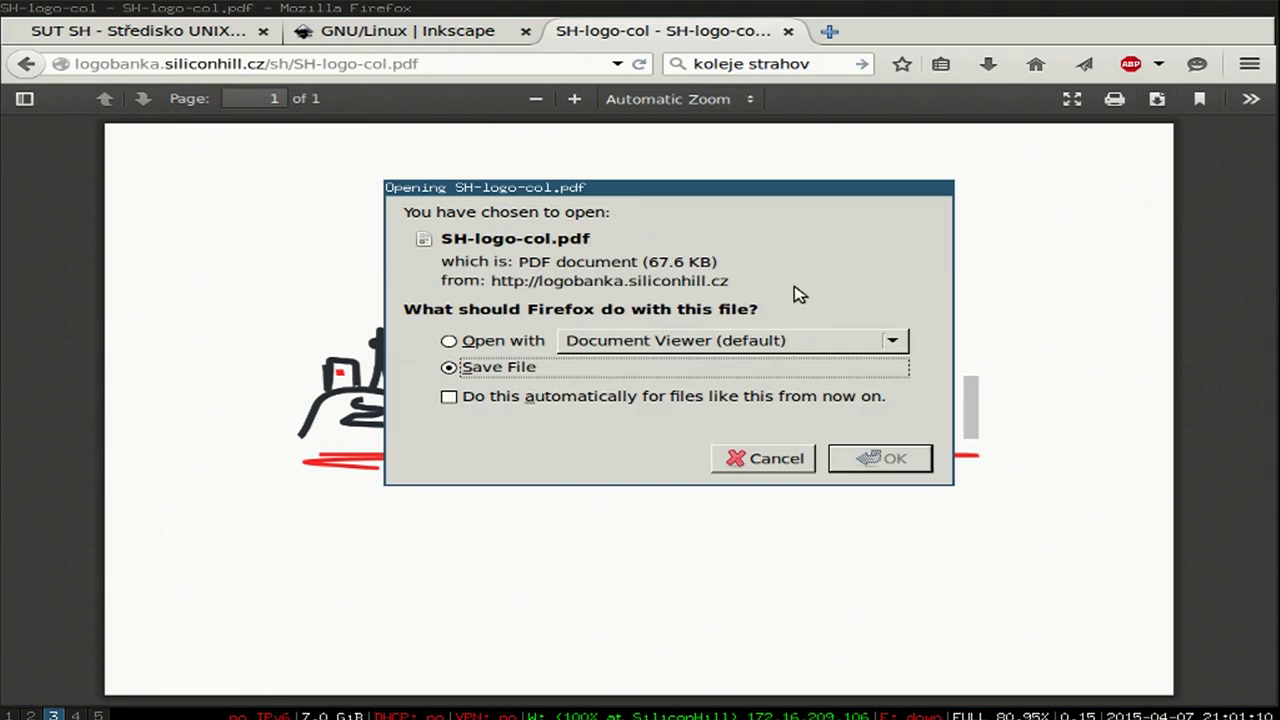
key(Return)
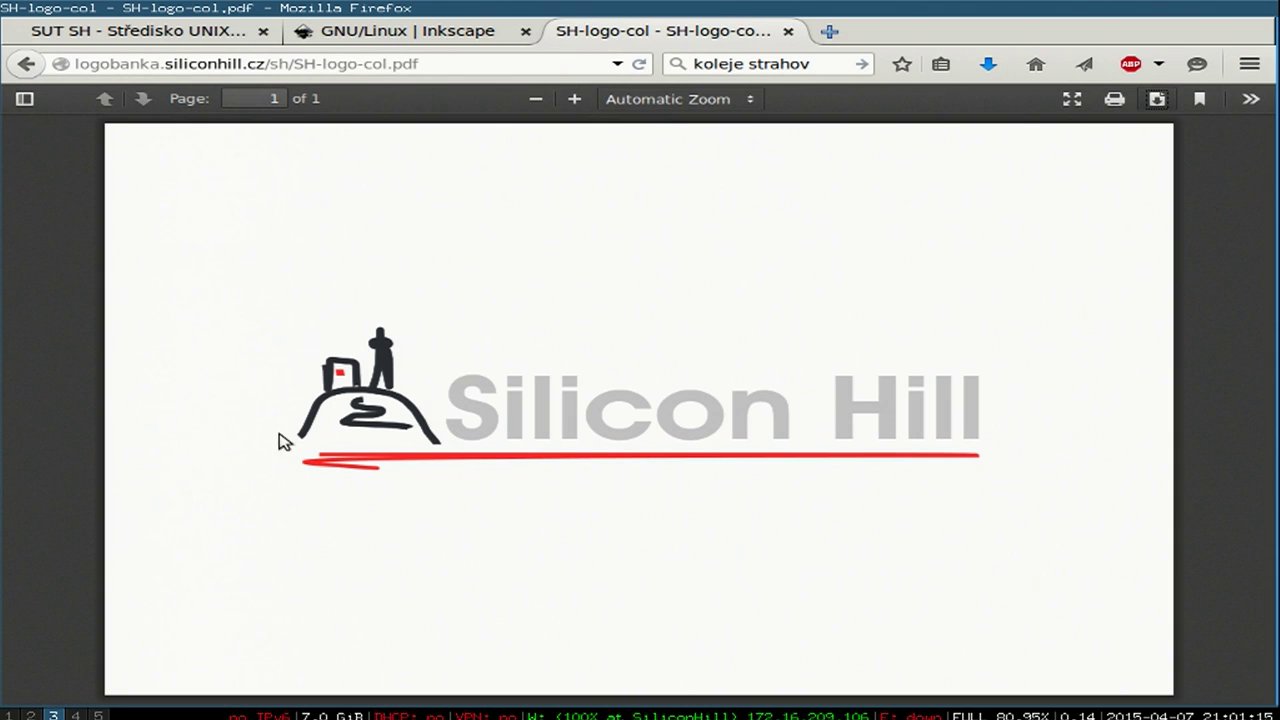
Confirm in the Downloads list that SH-logo-col.pdf finished downloading
key(super+2)
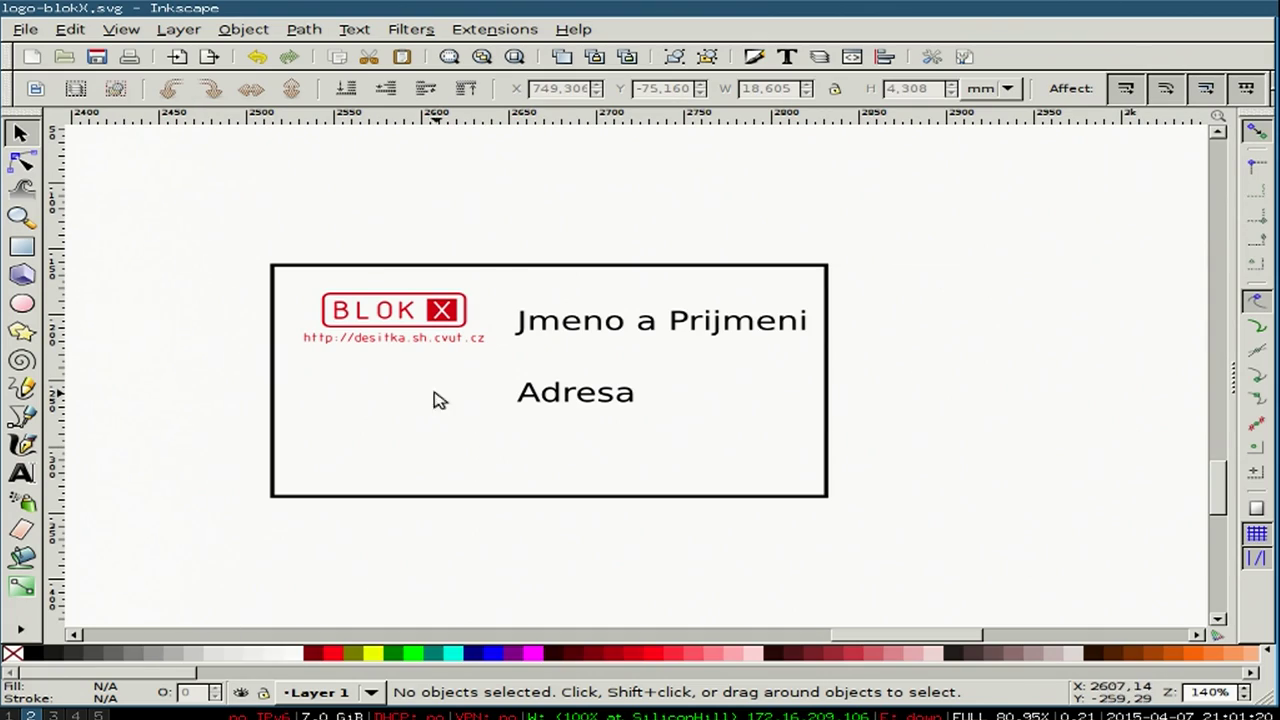
key(super+3)
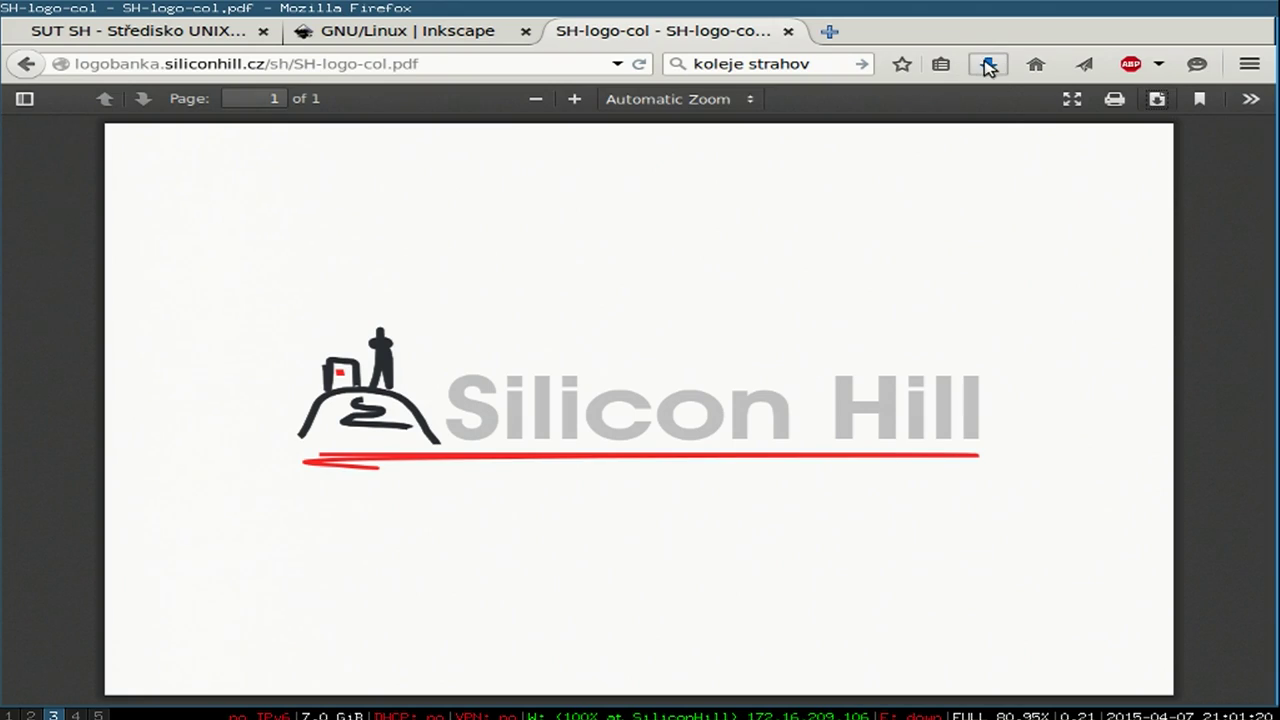
click(987, 64)
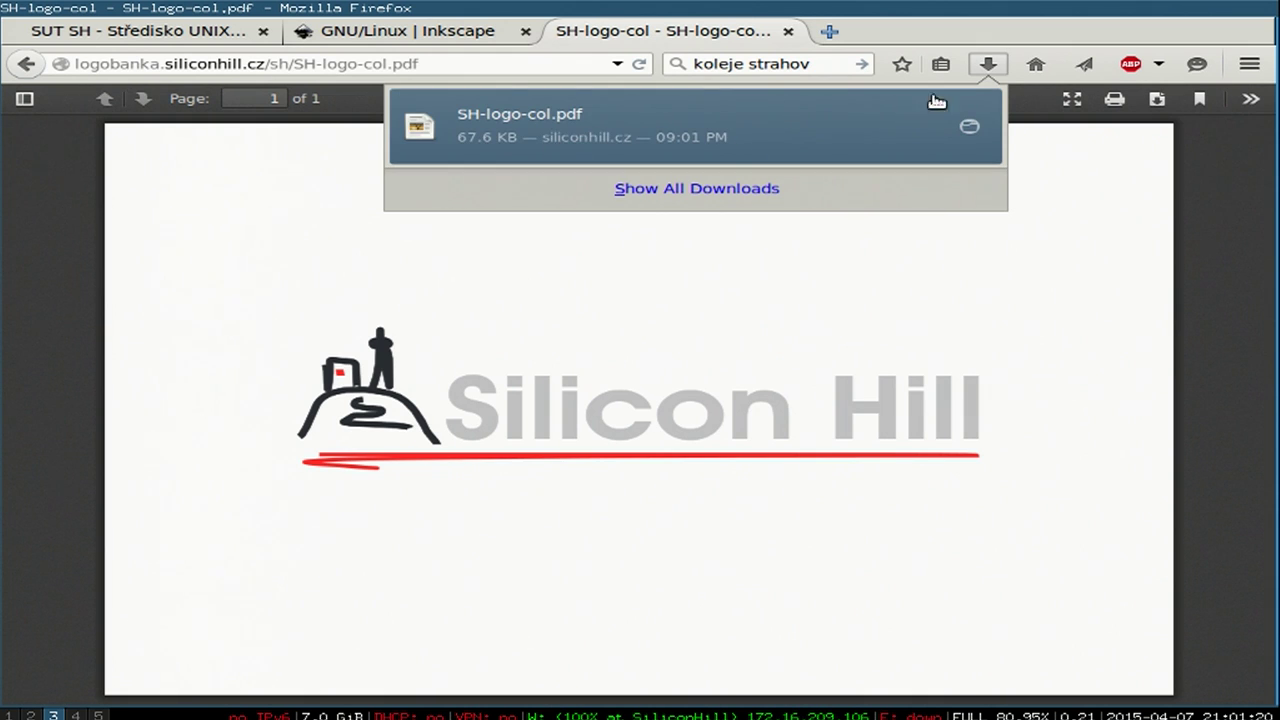
click(988, 66)
Import SH-logo-col.pdf from Downloads into the letterhead with default PDF import settings
click(31, 714)
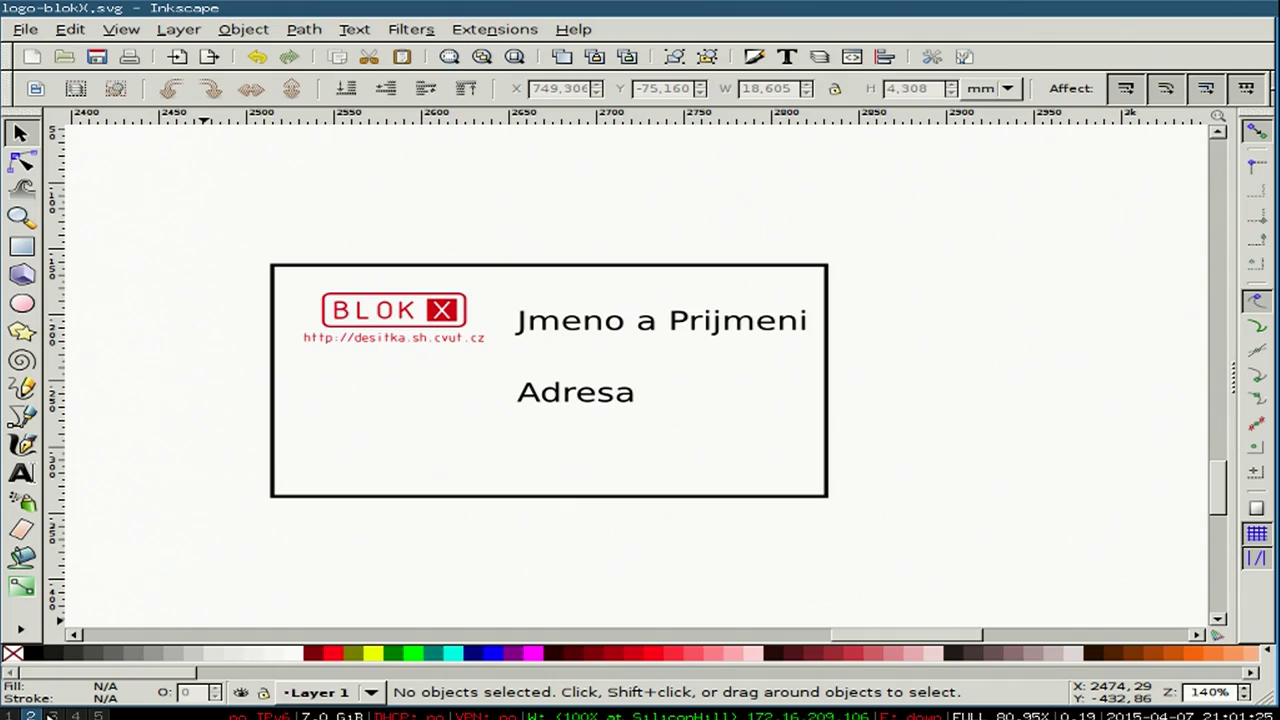
drag(609, 402, 536, 404)
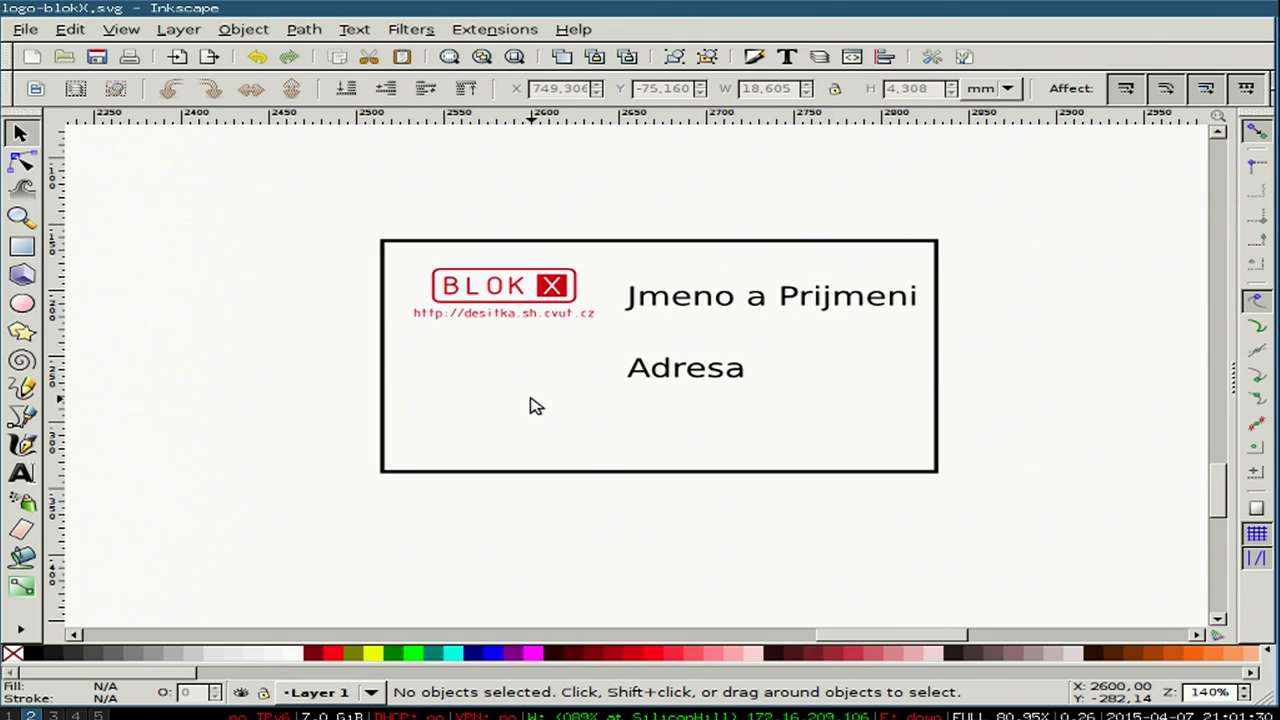
key(ctrl+i)
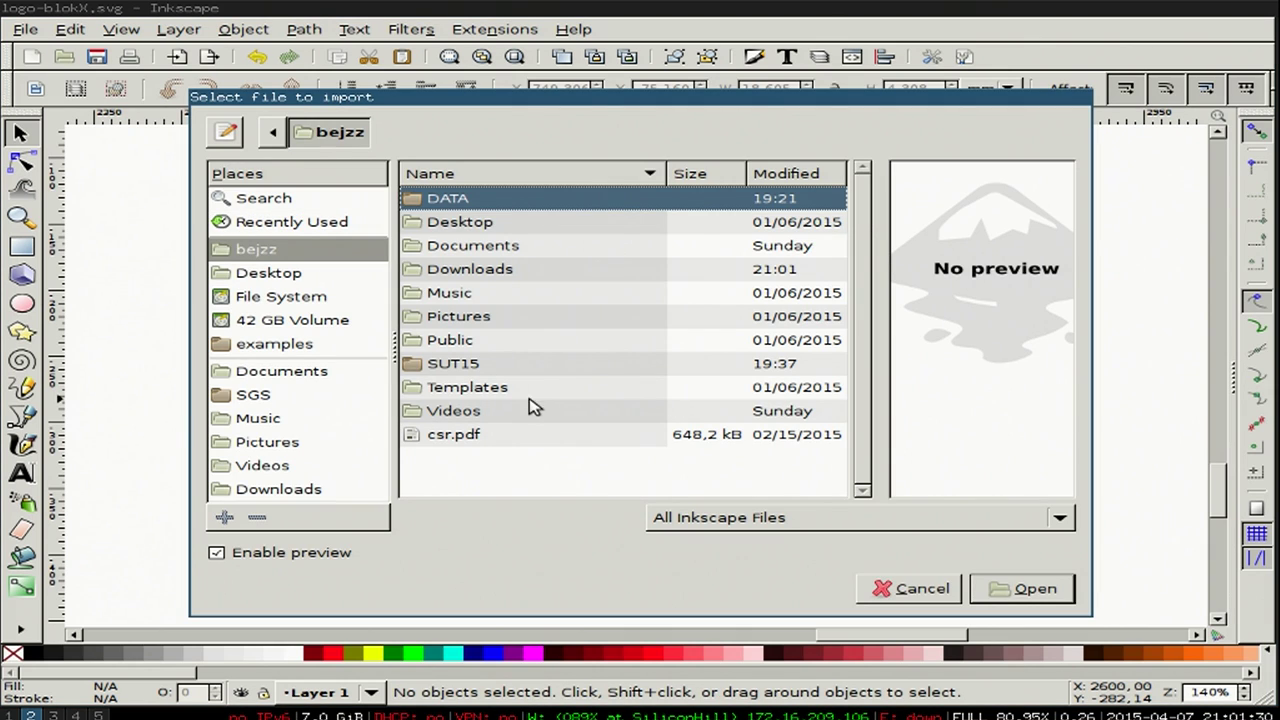
key(Escape)
click(70, 29)
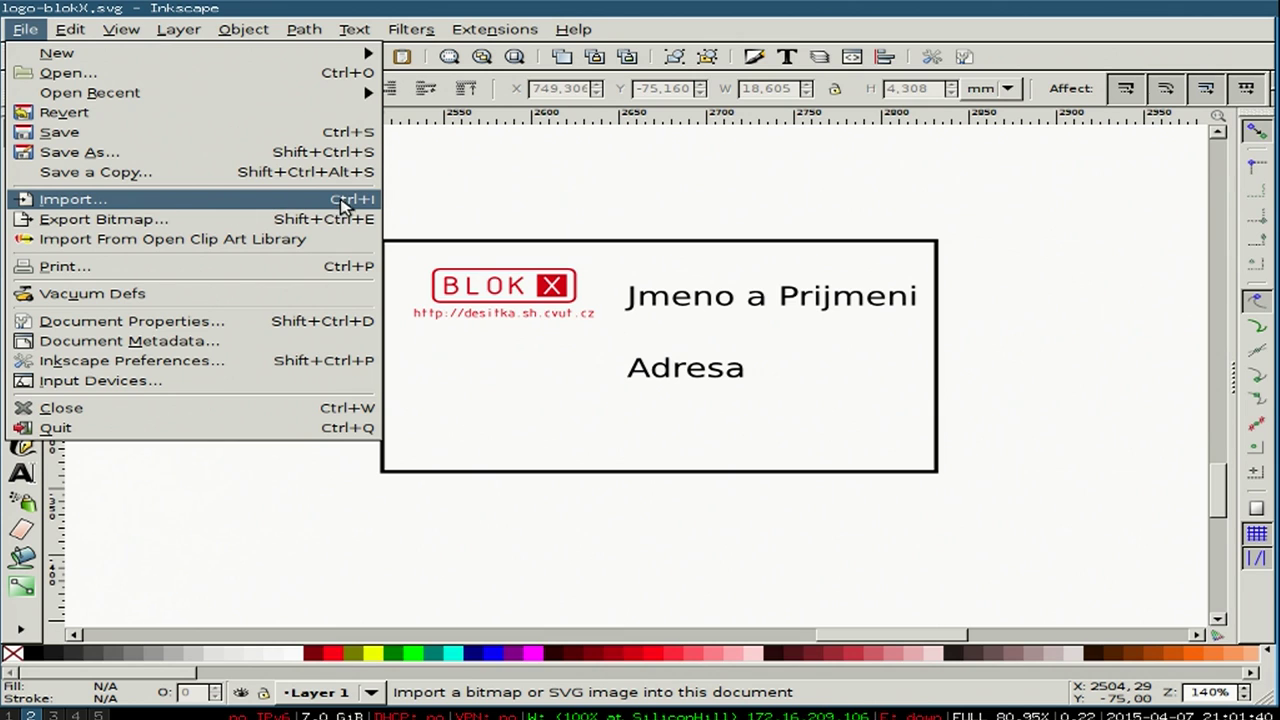
click(341, 200)
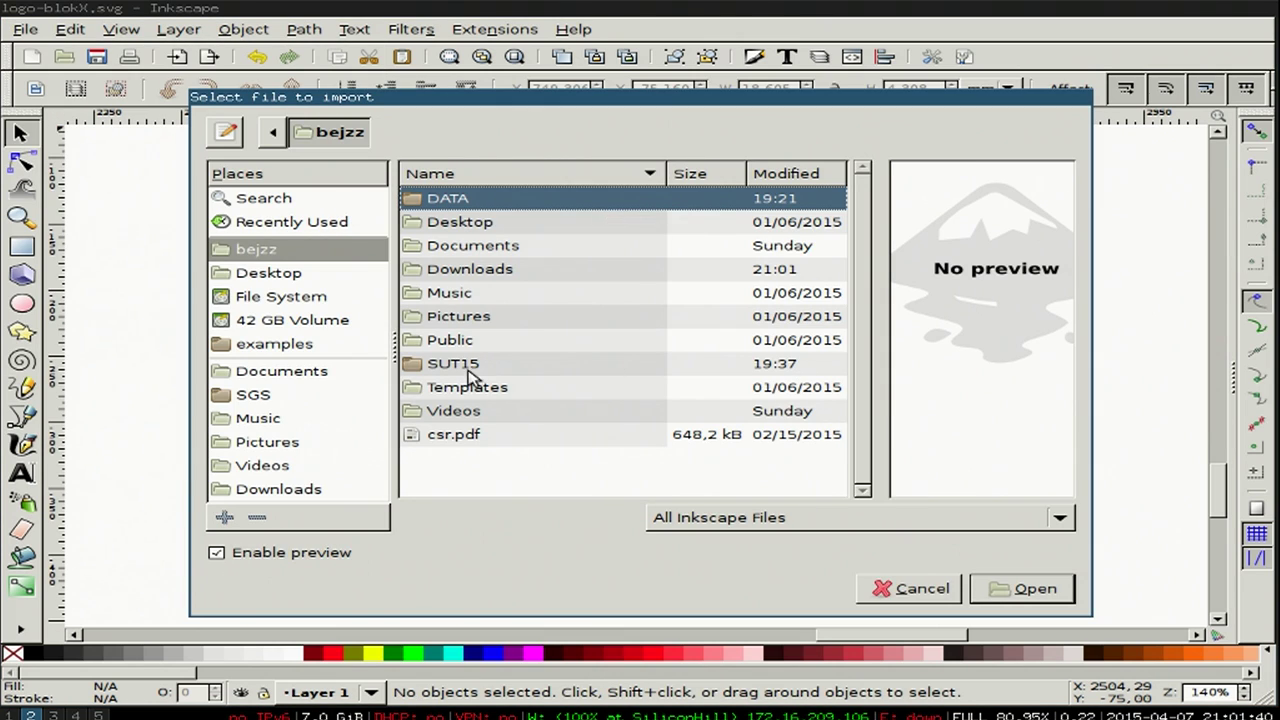
double_click(491, 270)
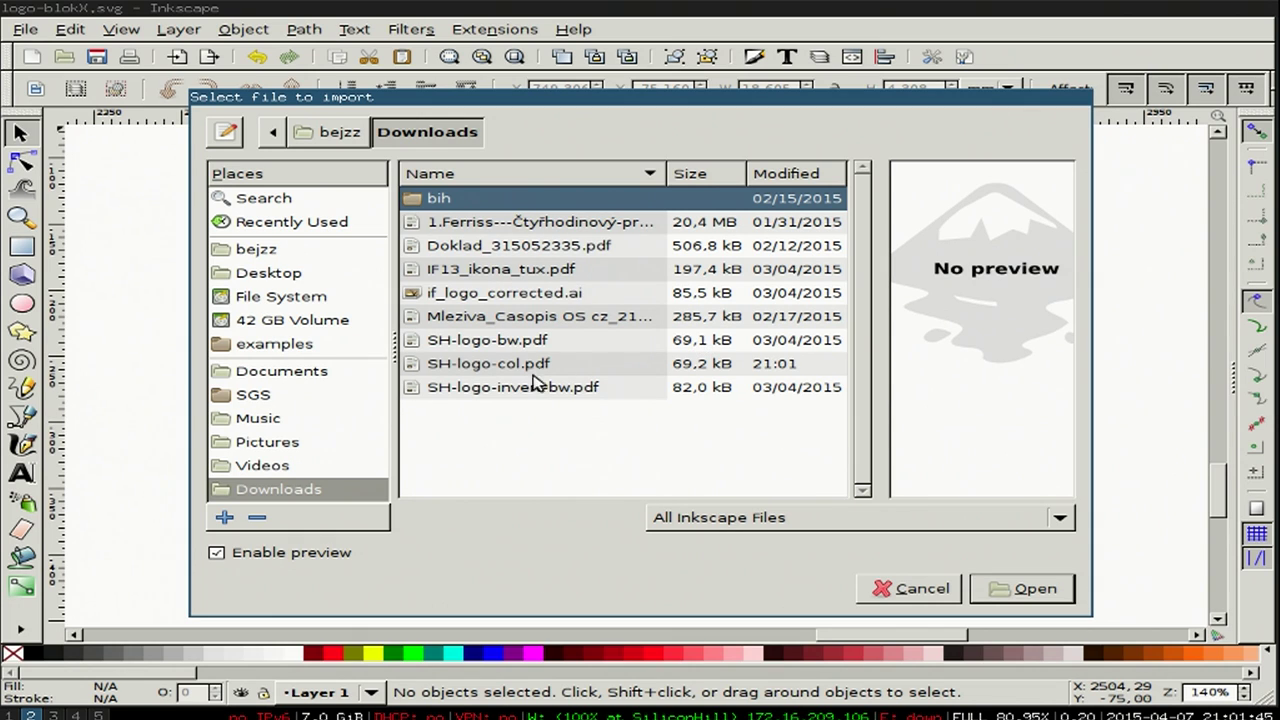
click(477, 368)
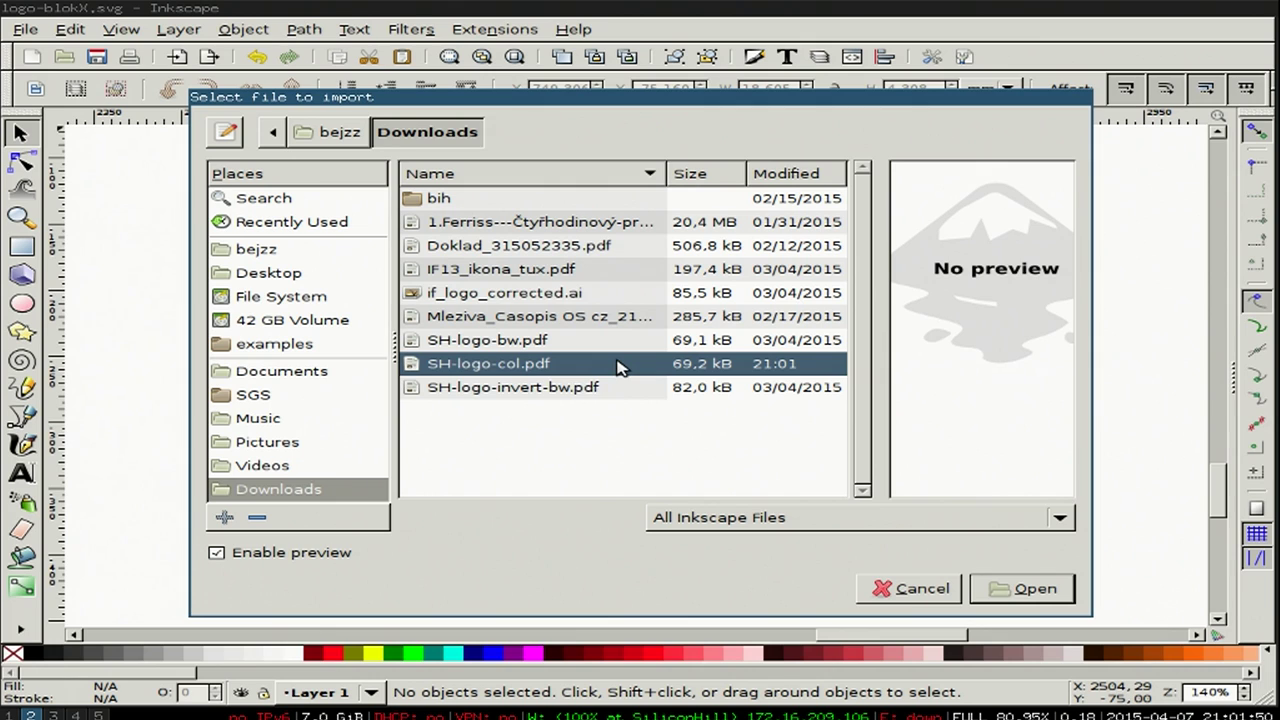
double_click(492, 366)
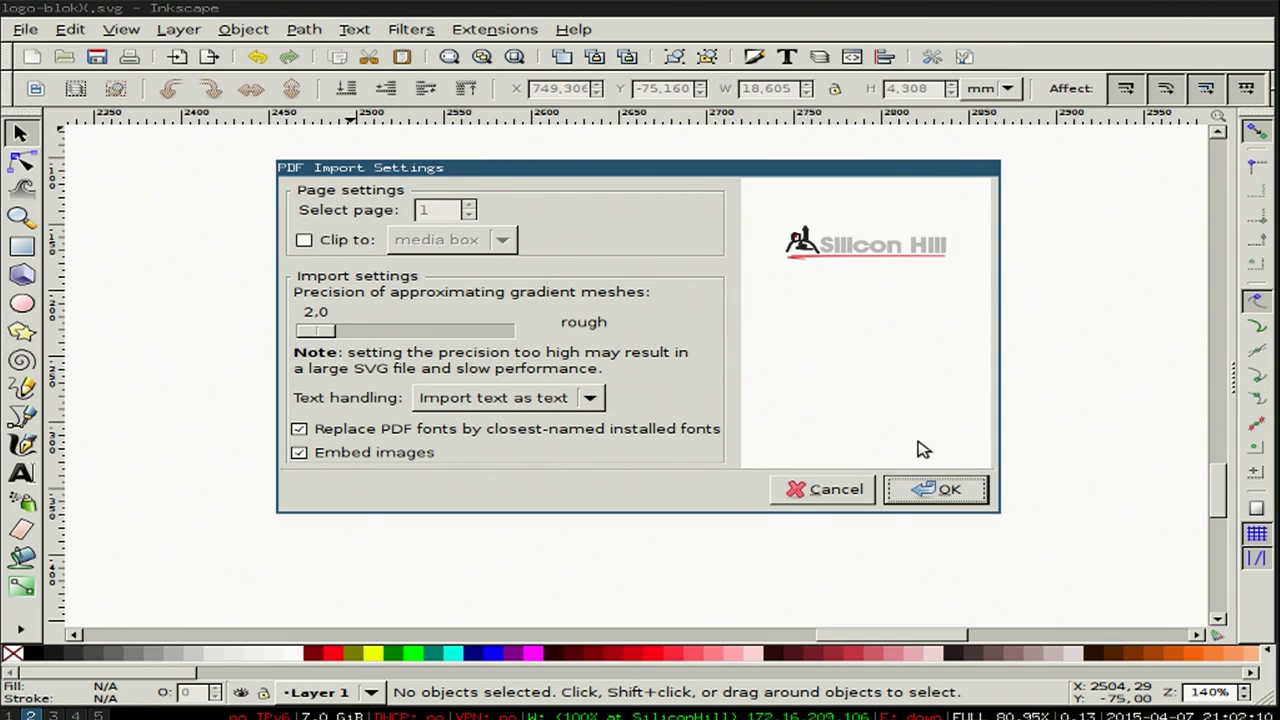
click(929, 487)
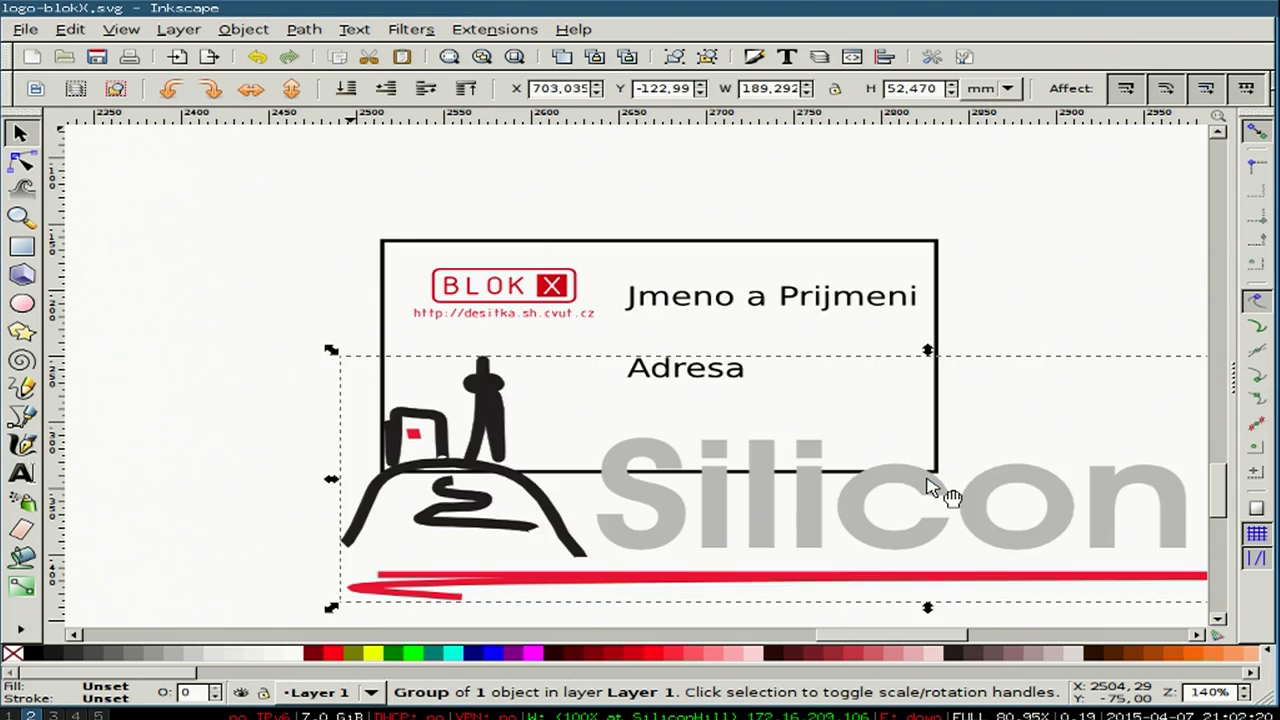
Place the imported Silicon Hill logo below the business card
drag(786, 509, 757, 485)
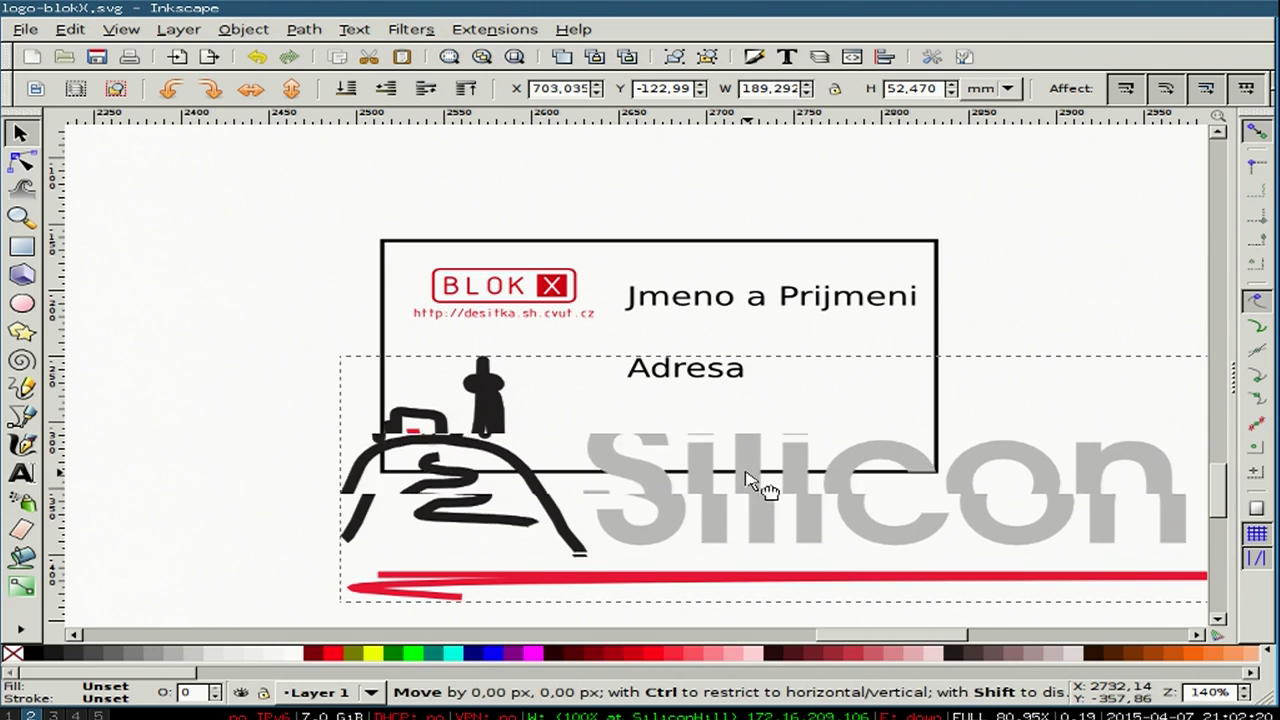
key(minus)
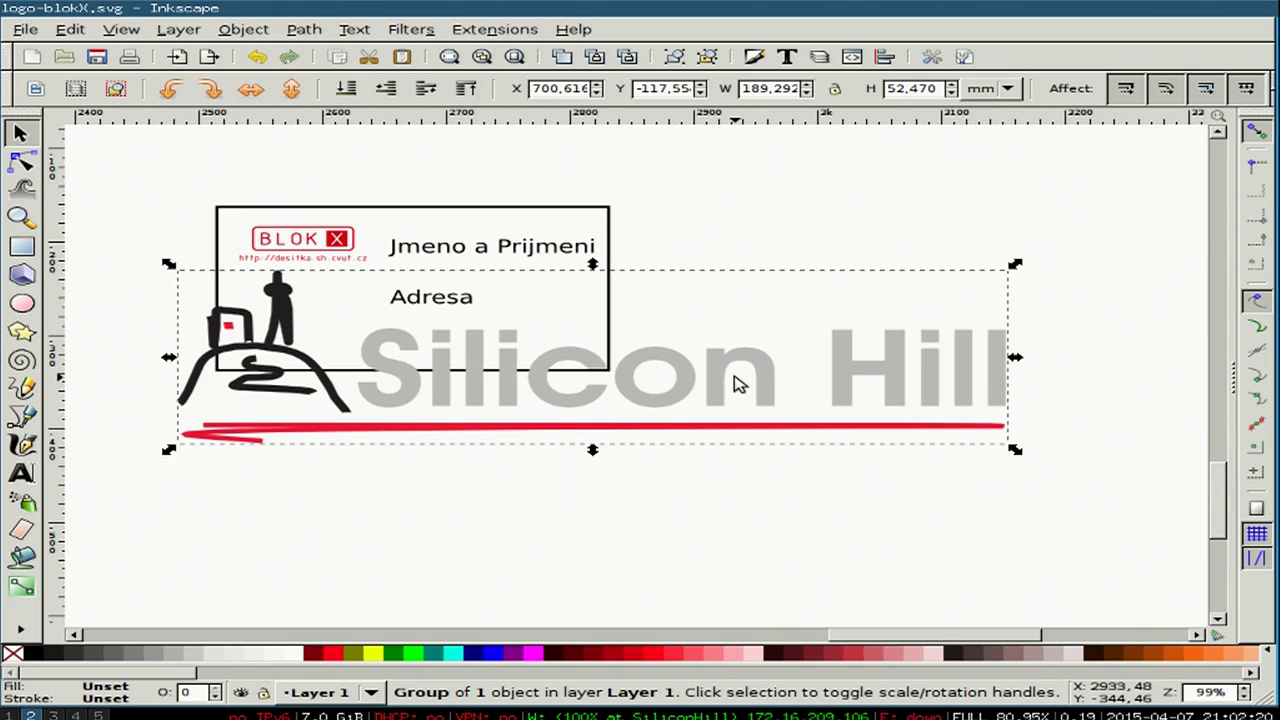
drag(688, 392, 761, 535)
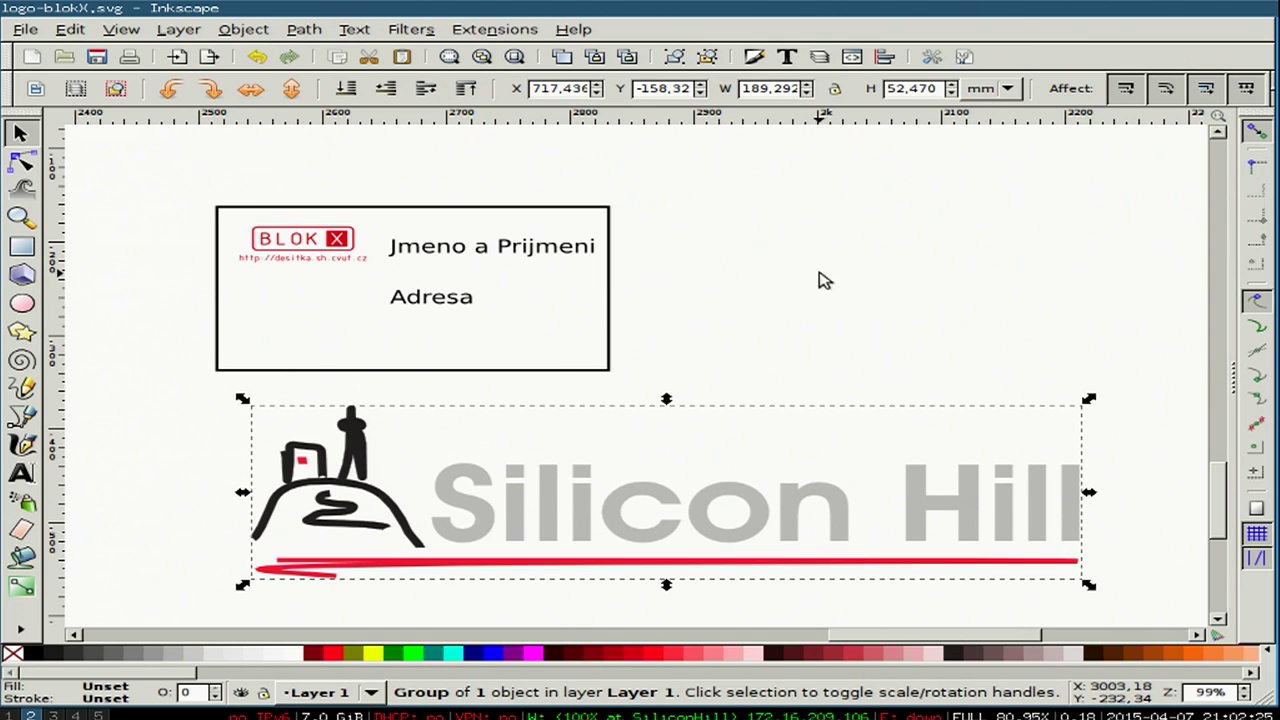
click(797, 297)
Save the document as 'vizitka na smazani.svg' in the SUT15/priklad02 folder
click(25, 30)
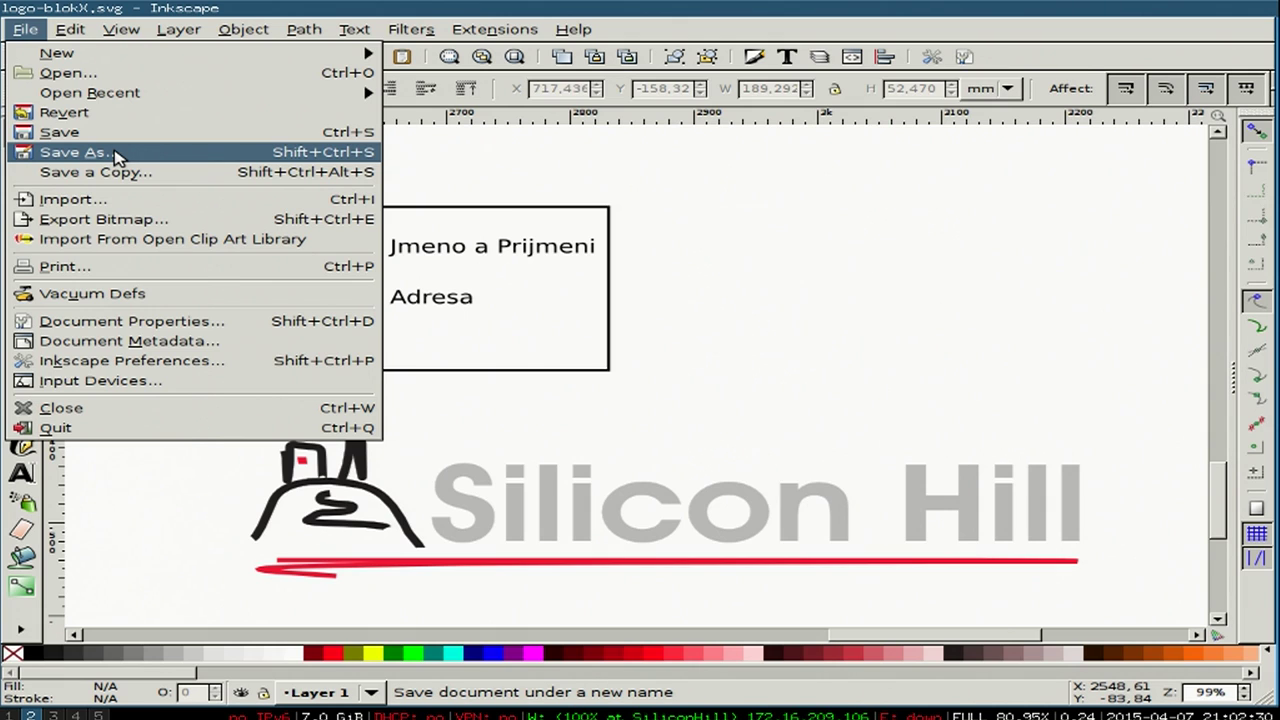
click(118, 155)
click(484, 167)
click(480, 292)
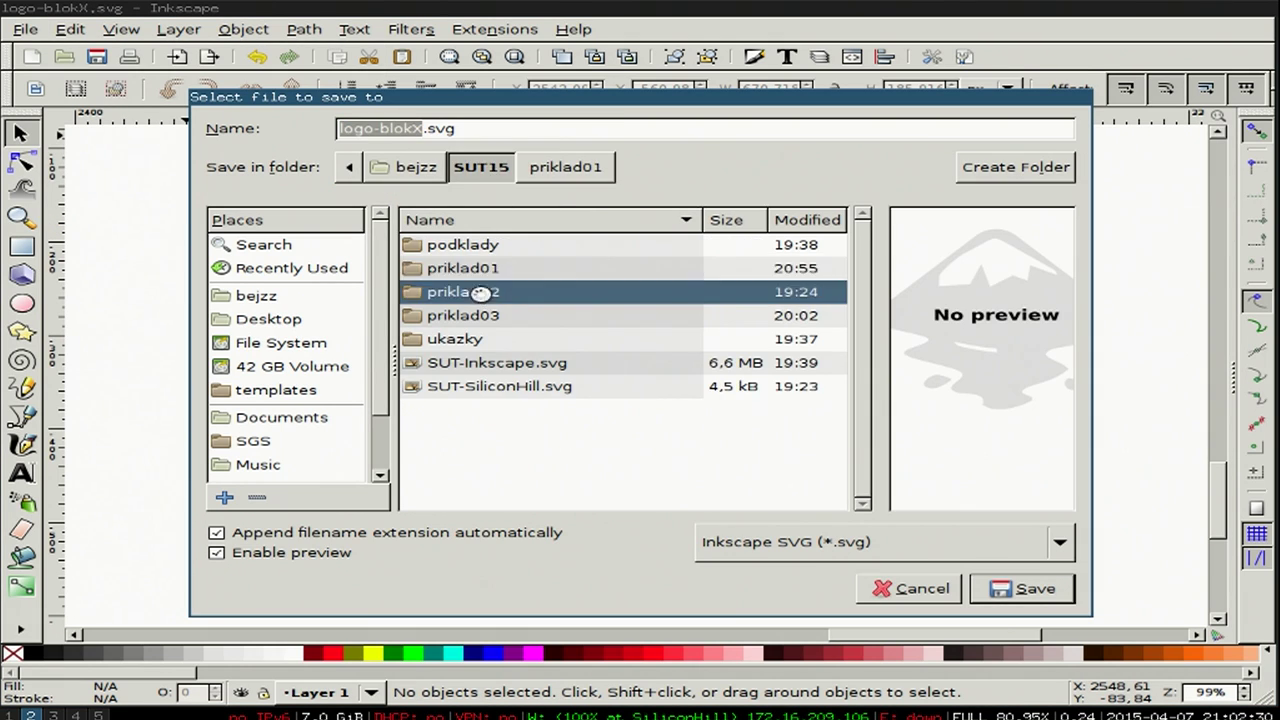
double_click(480, 292)
double_click(393, 128)
key(Home)
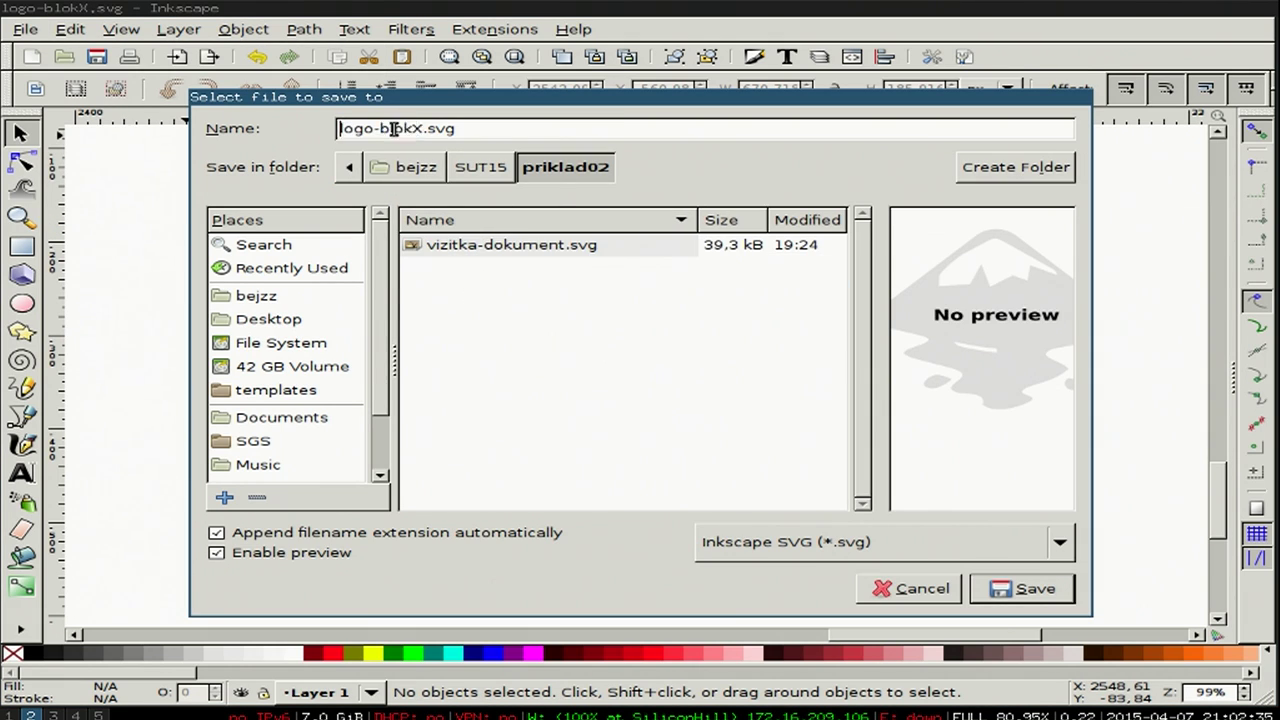
key(ctrl+shift+Right)
key(ctrl+shift+Right)
text(vizitka na smazani)
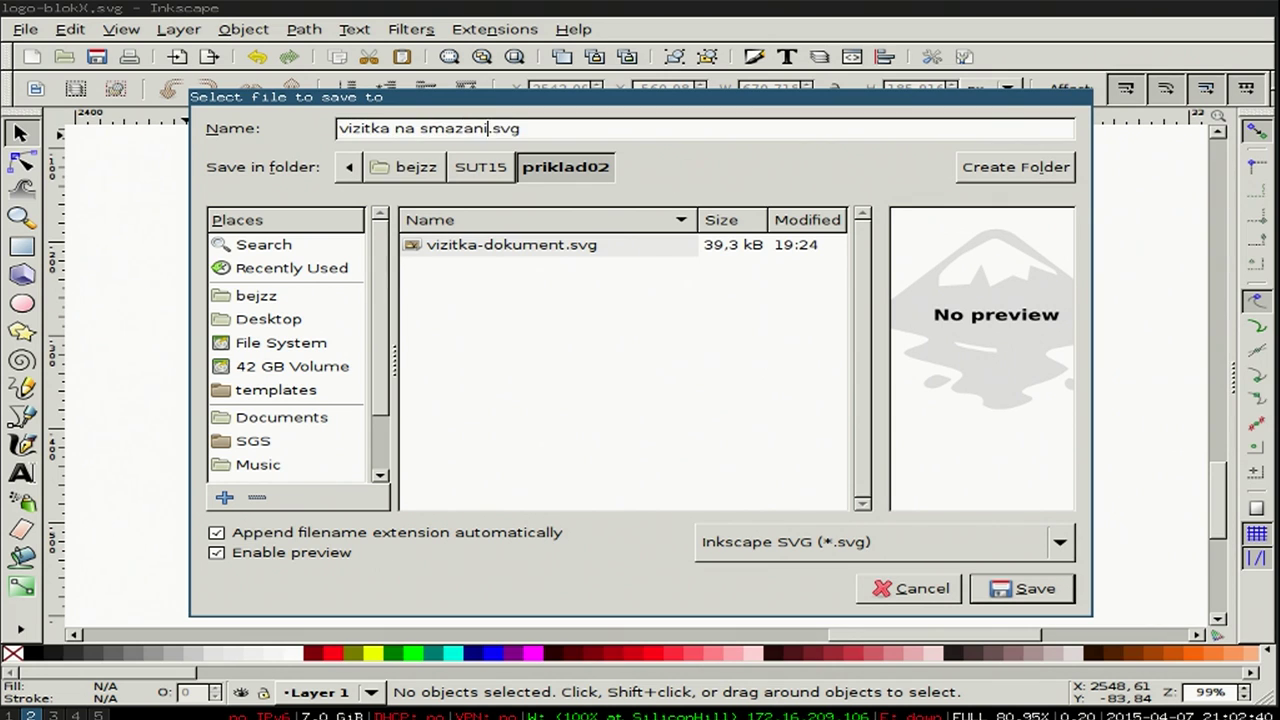
key(Return)
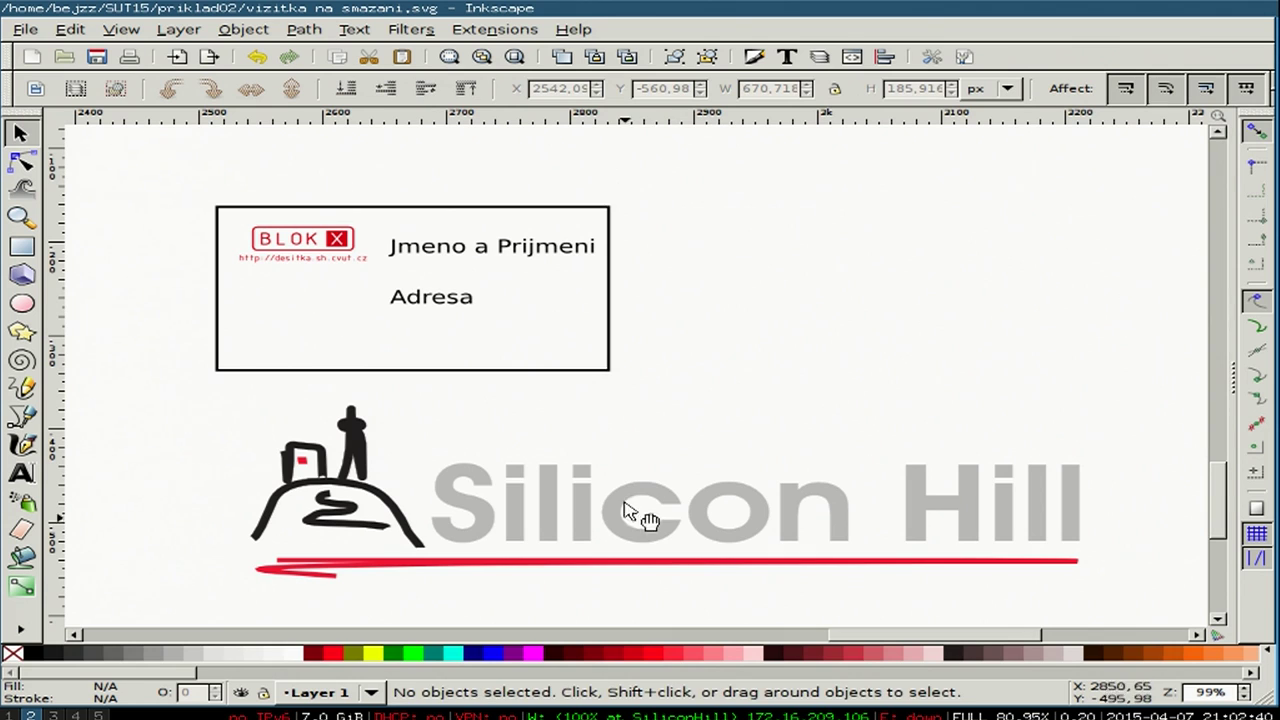
Move the Silicon Hill logo up and shrink it to about an eighth of its size
drag(643, 494, 639, 453)
mouse_move(1083, 546)
mouse_down()
mouse_move(351, 389)
mouse_move(316, 347)
mouse_up()
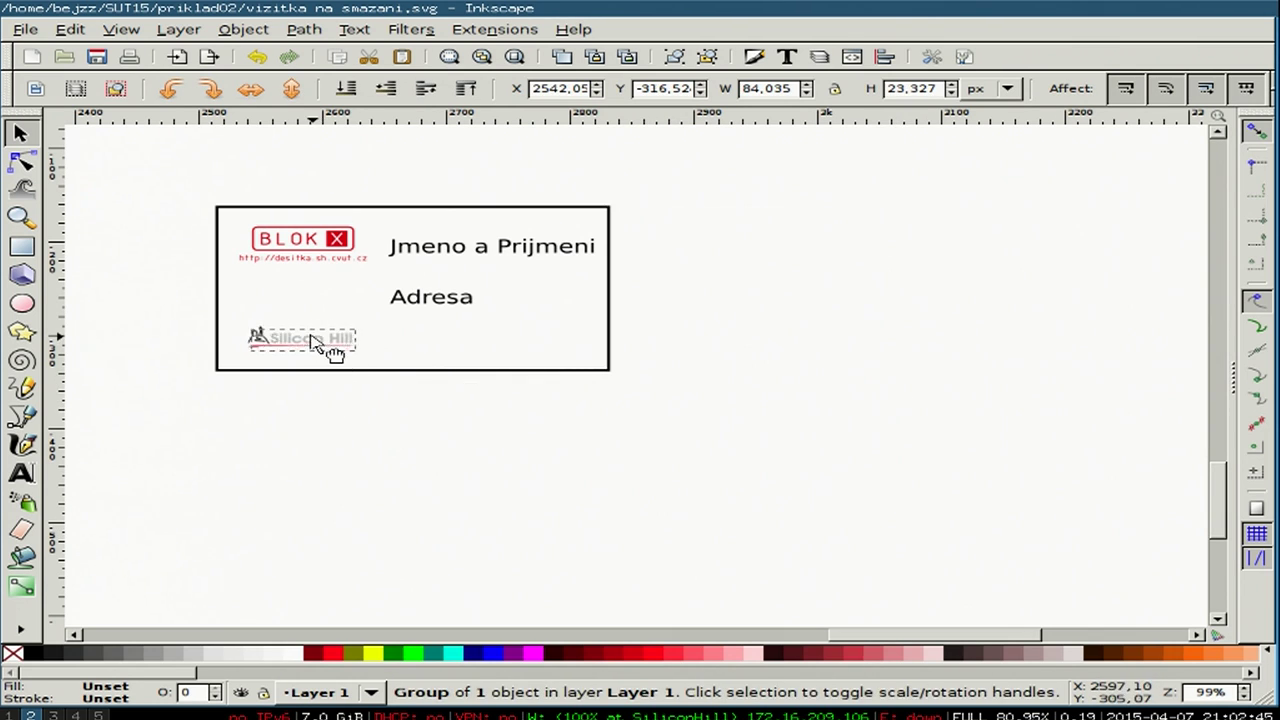
scroll(330, 352, up, 3)
drag(390, 366, 380, 346)
drag(238, 336, 266, 346)
click(486, 383)
scroll(723, 372, down, 2)
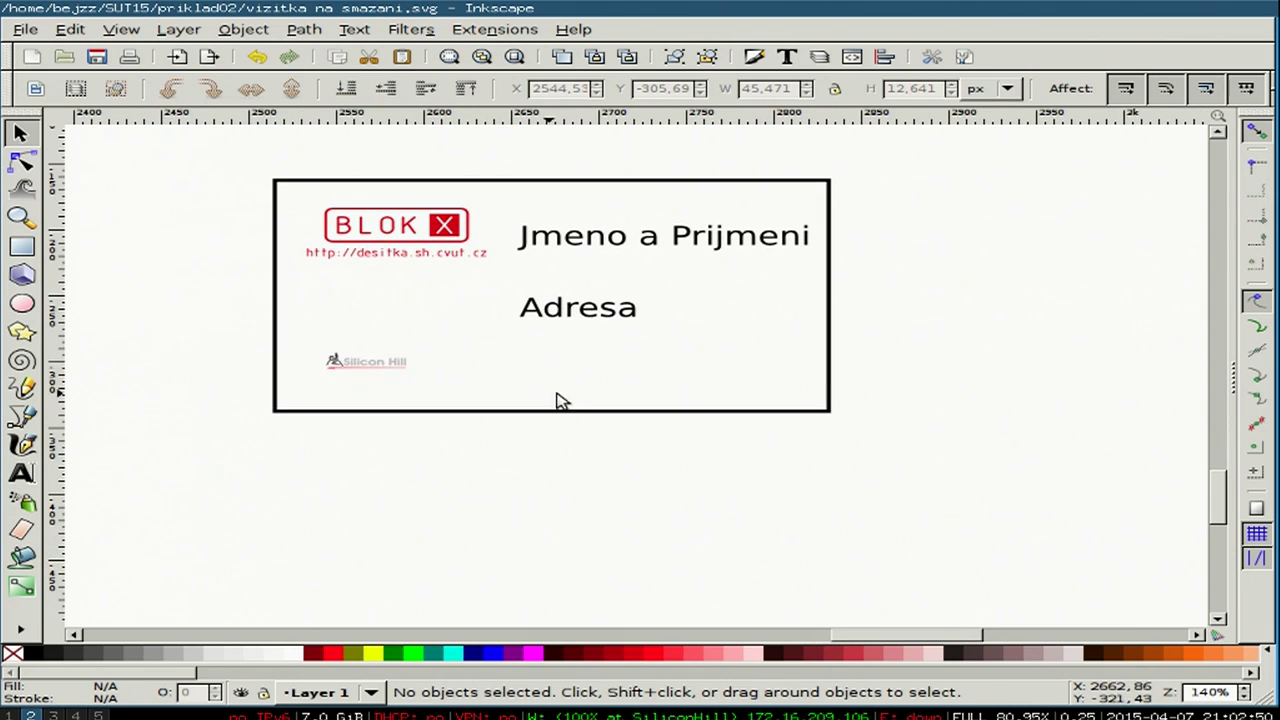
Centre the Silicon Hill logo on the vertical axis beneath the BLOK X logo
click(392, 250)
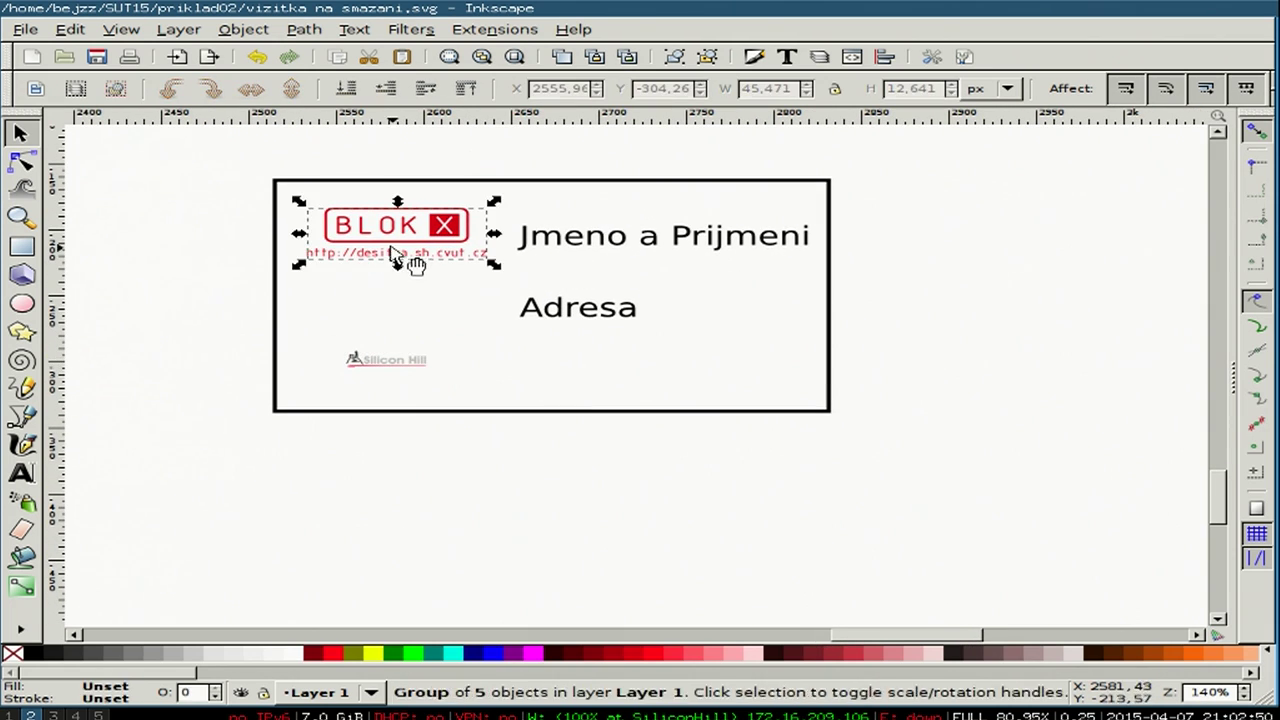
shift+click(398, 360)
key(ctrl+shift+a)
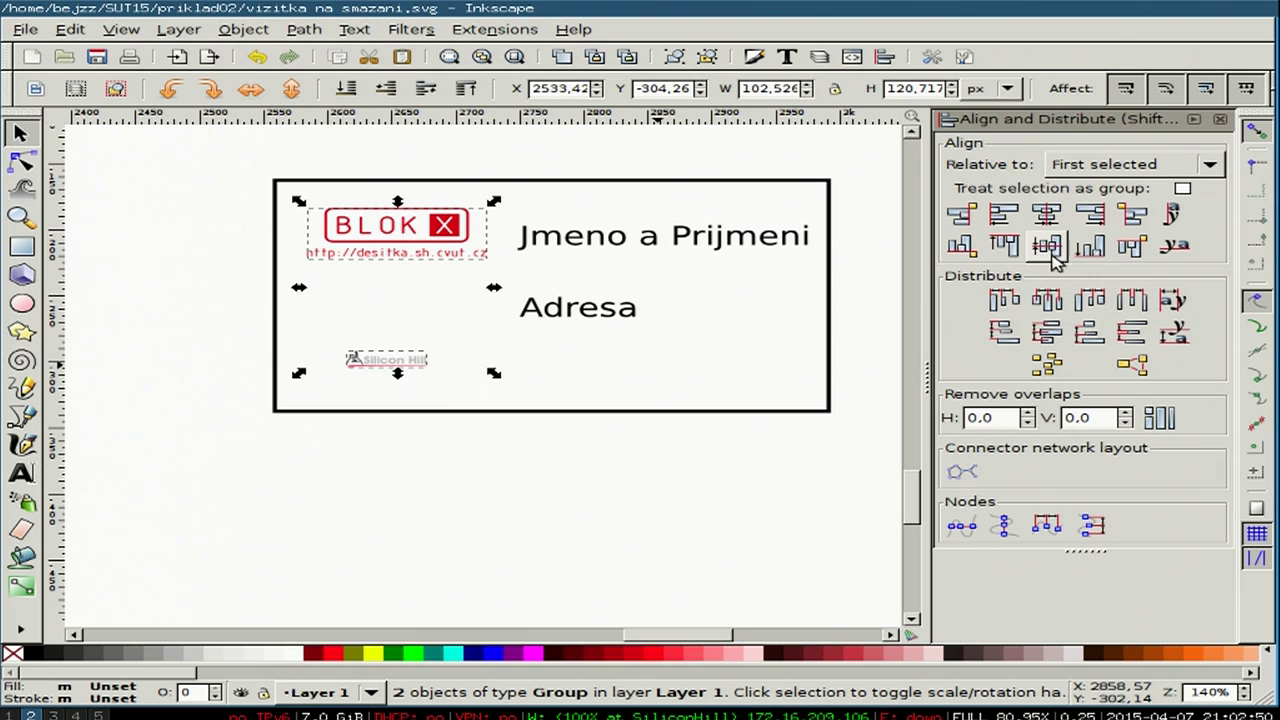
click(1048, 215)
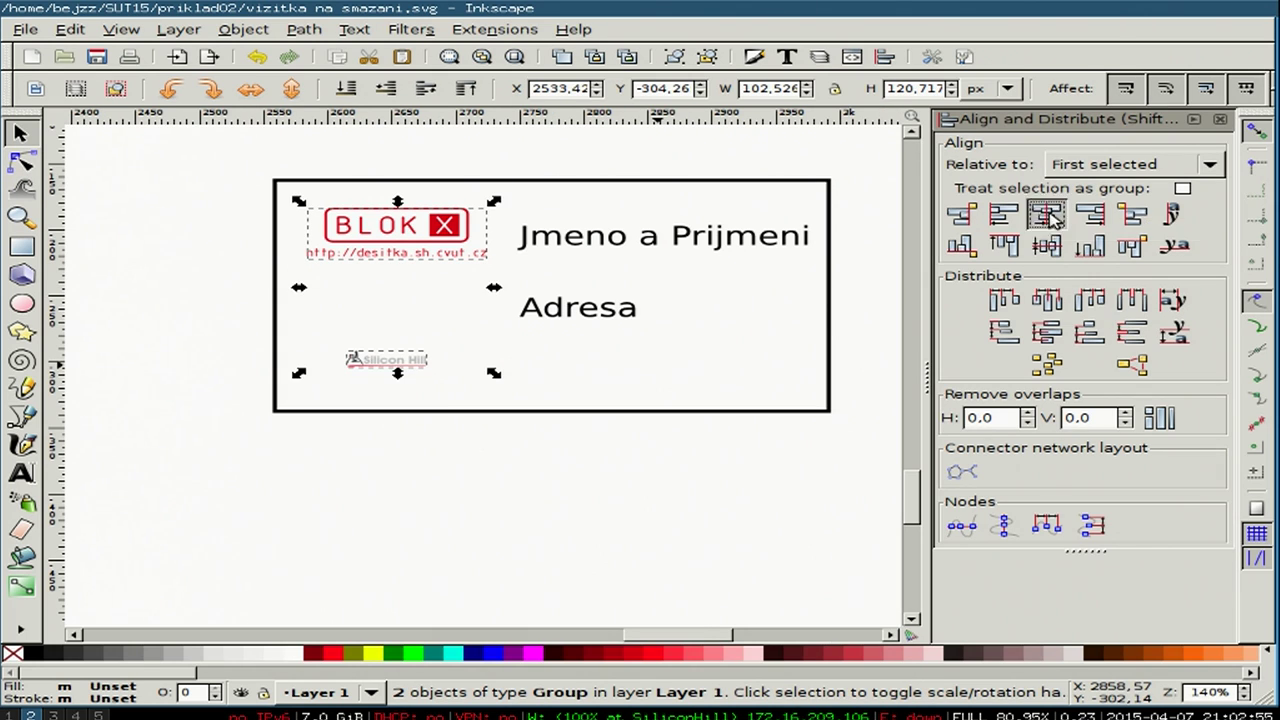
click(631, 460)
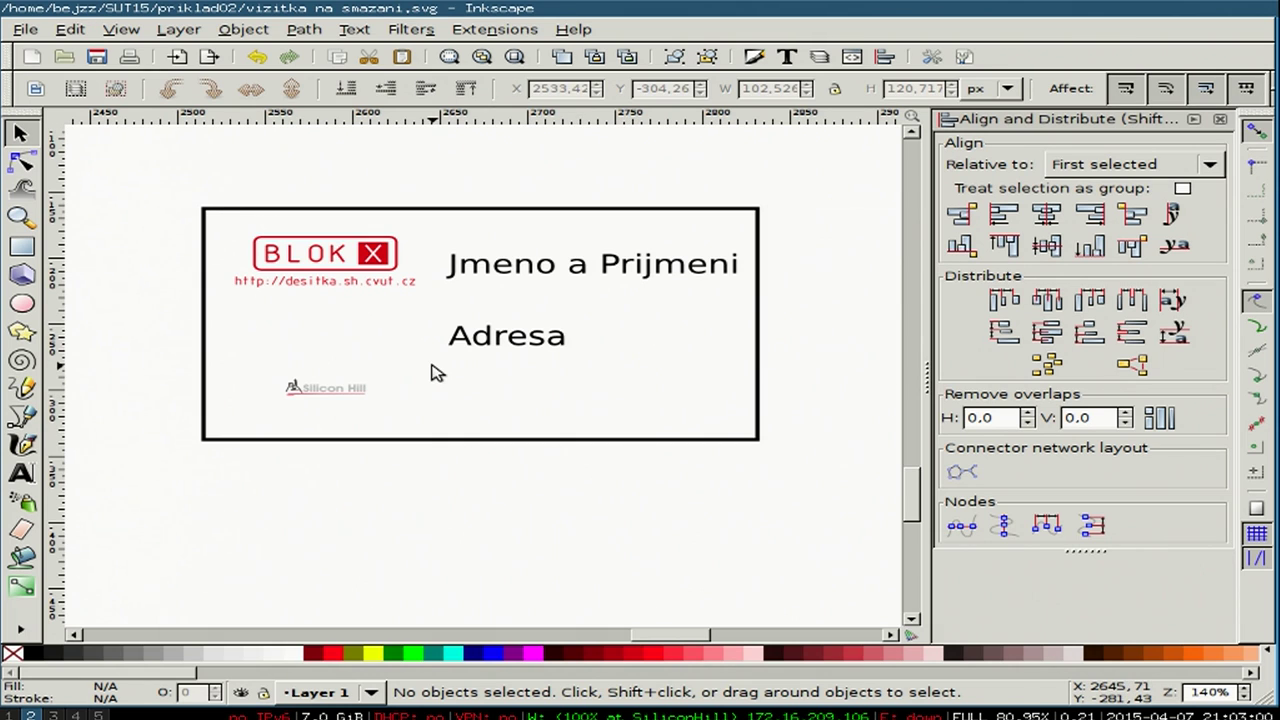
key(ctrl+o)
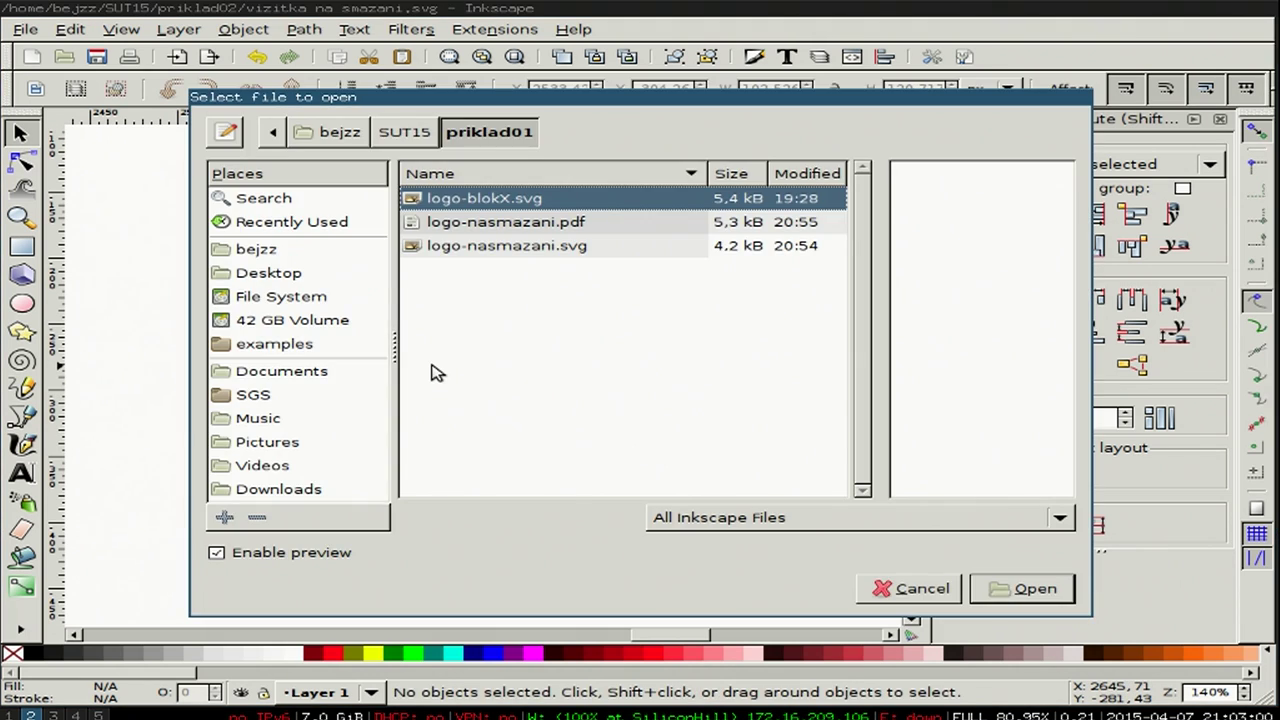
Open vizitka-dokument.svg from the SUT15 > priklad02 folder
click(404, 131)
click(500, 250)
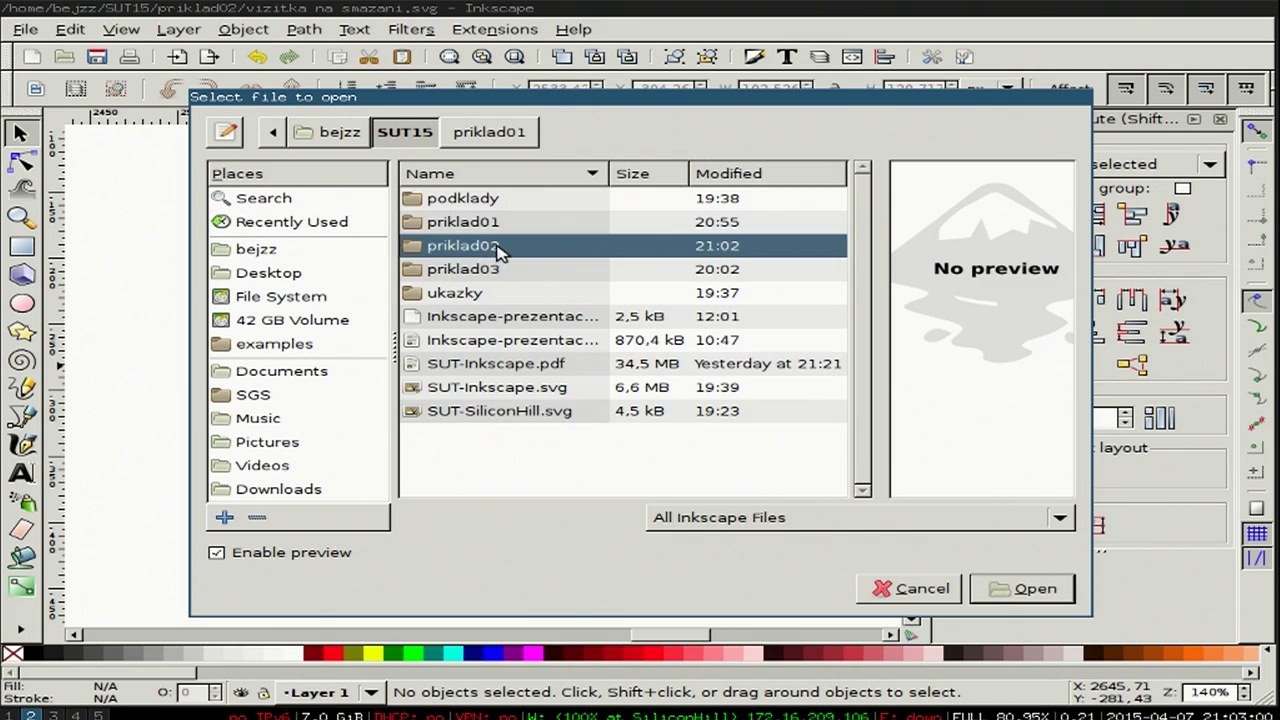
double_click(500, 250)
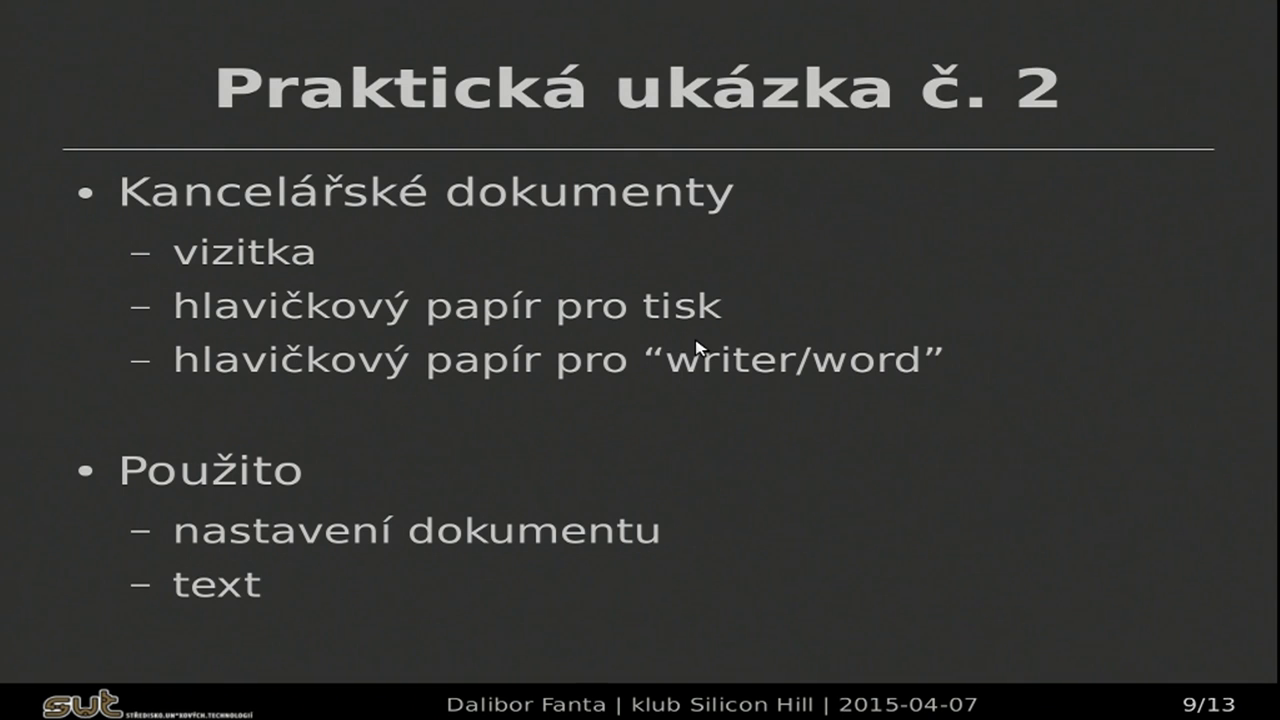
key(alt+Tab)
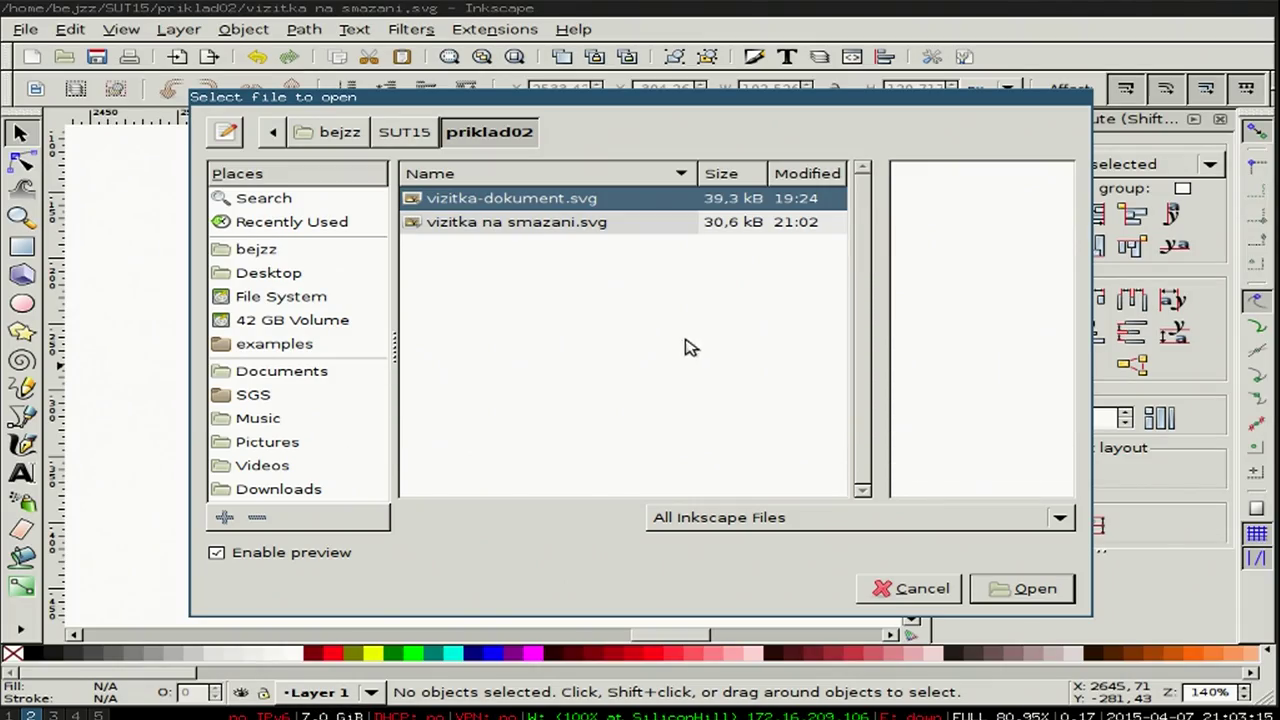
click(505, 203)
double_click(505, 203)
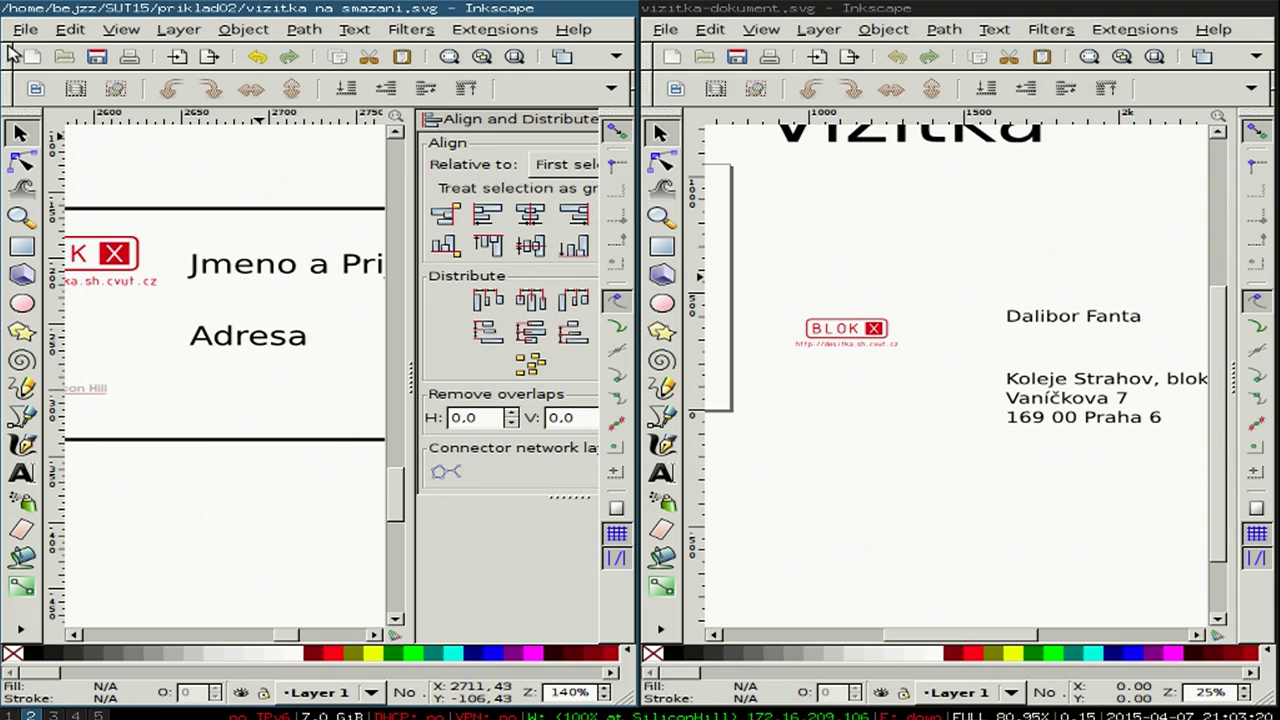
Close vizitka na smazani.svg, saving its changes
click(24, 29)
click(106, 408)
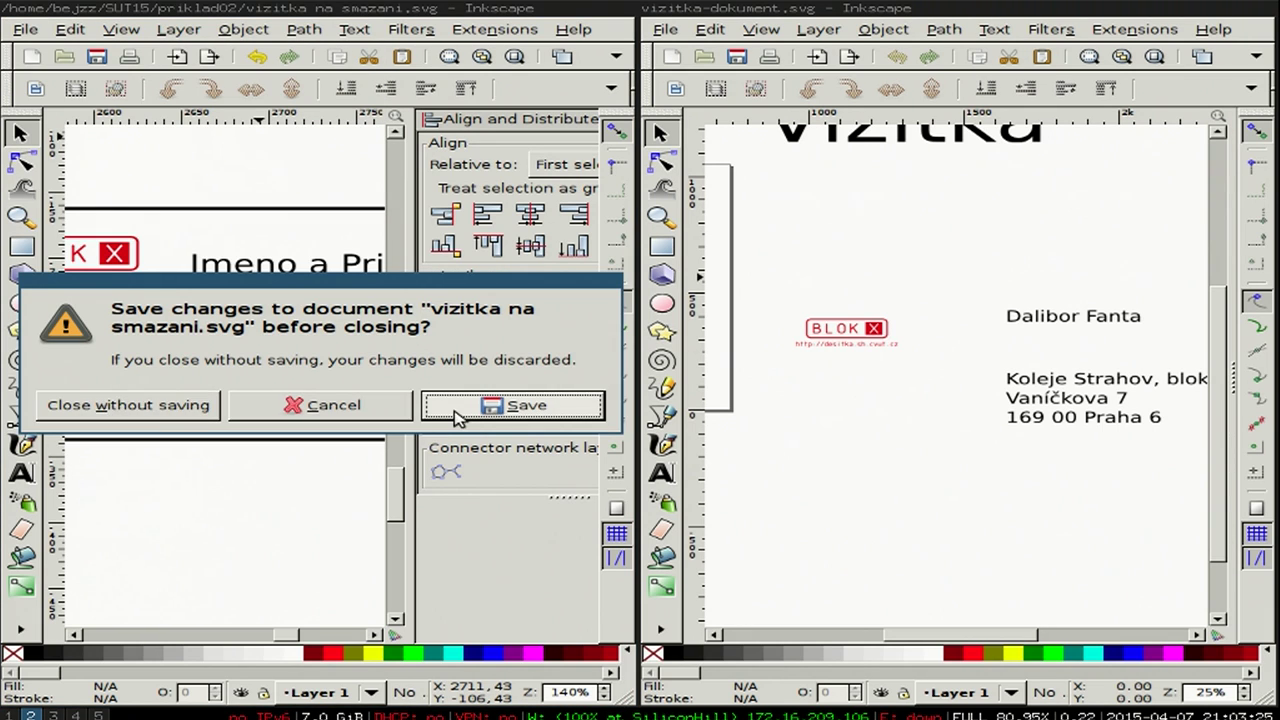
click(460, 418)
ctrl+scroll(850, 370, down, 1)
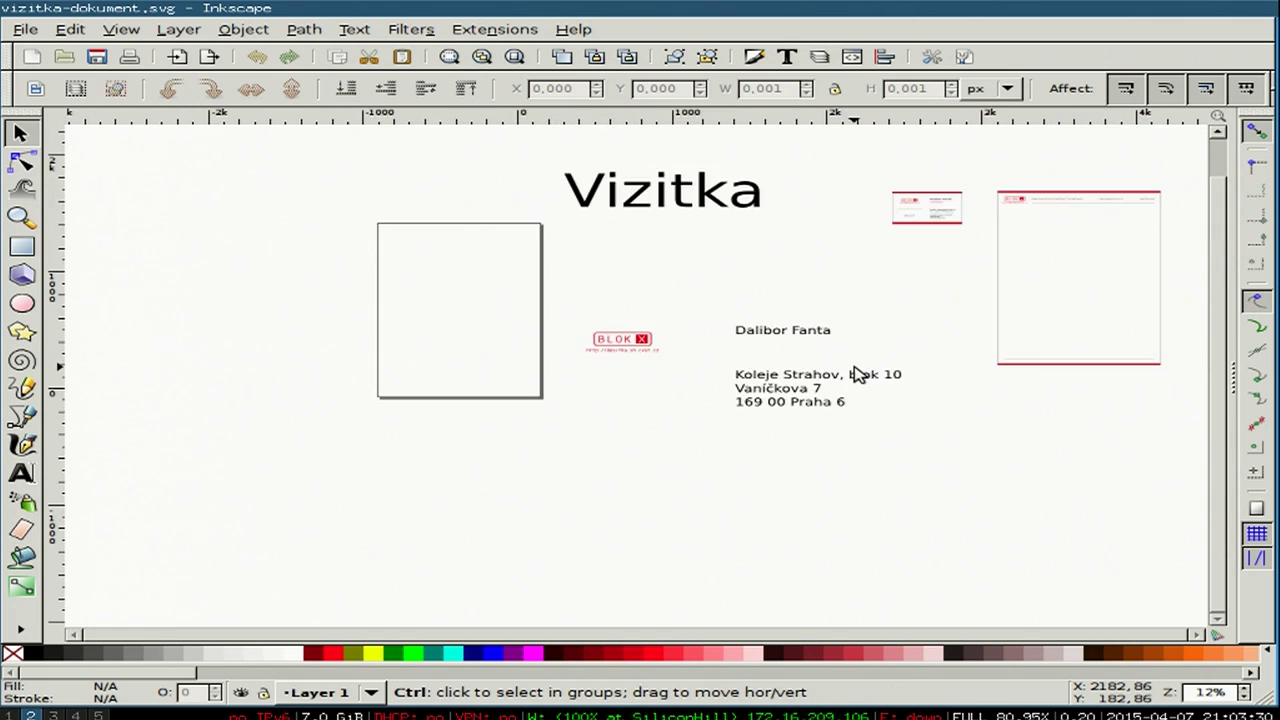
ctrl+scroll(700, 400, down, 1)
ctrl+scroll(562, 376, up, 2)
Zoom into the business card and select its top and bottom red bars
ctrl+scroll(606, 331, up, 1)
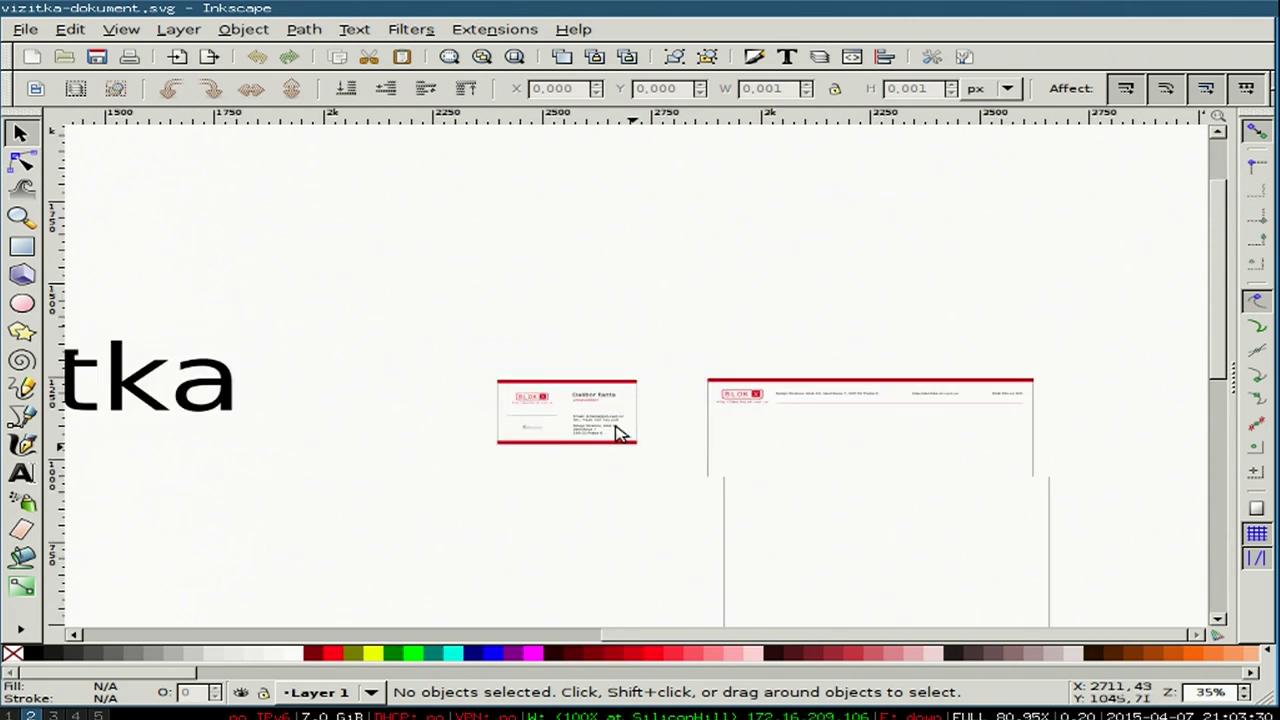
ctrl+scroll(623, 431, up, 3)
ctrl+scroll(677, 457, up, 1)
ctrl+scroll(600, 440, up, 1)
ctrl+scroll(550, 434, up, 1)
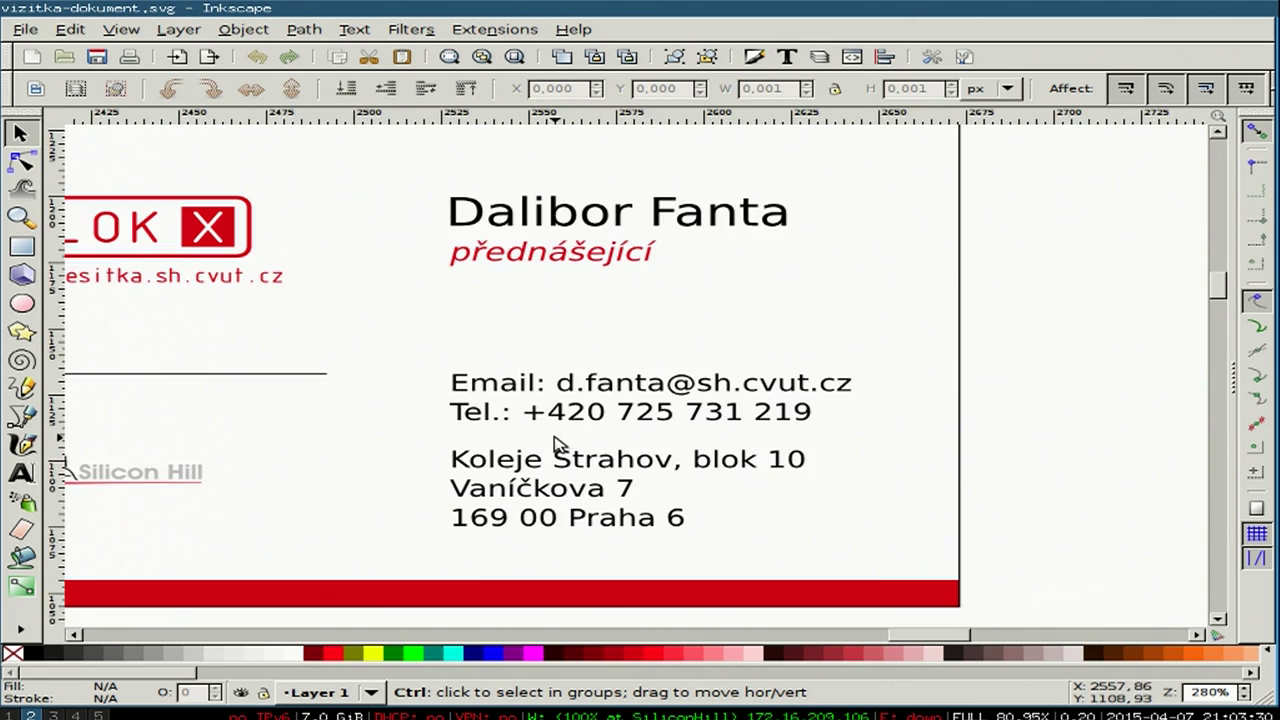
ctrl+scroll(600, 449, down, 1)
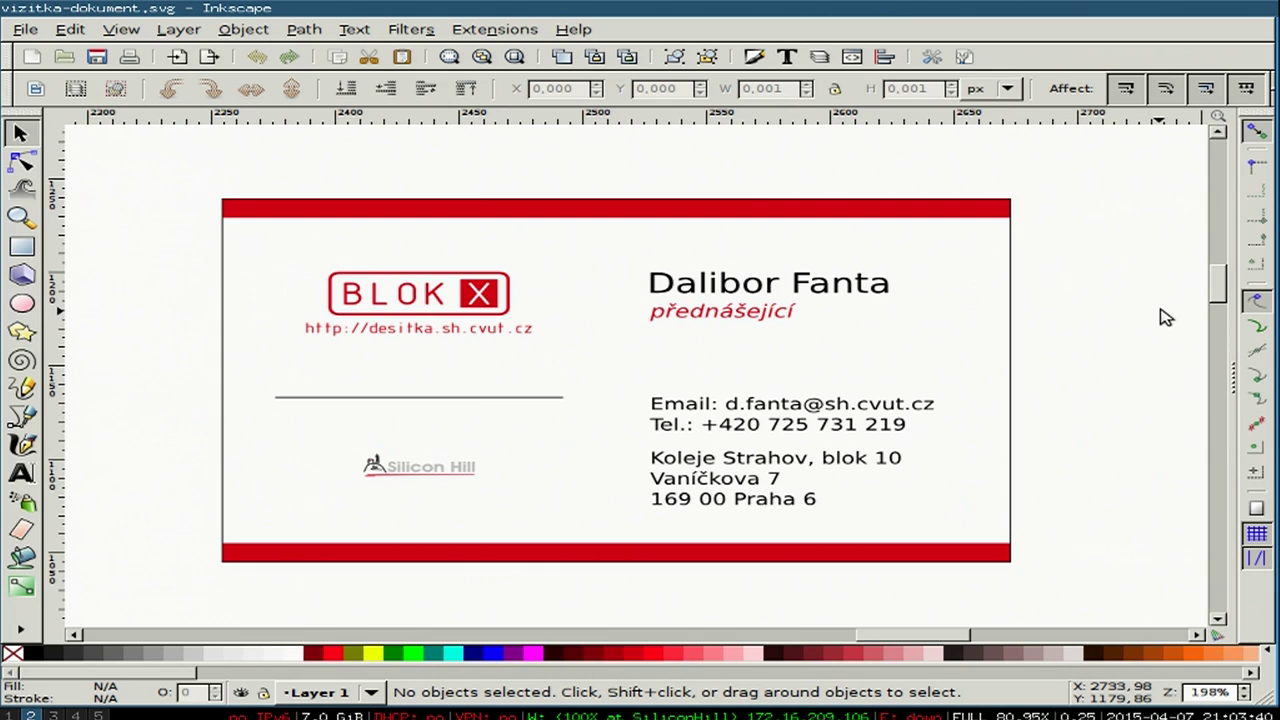
click(786, 211)
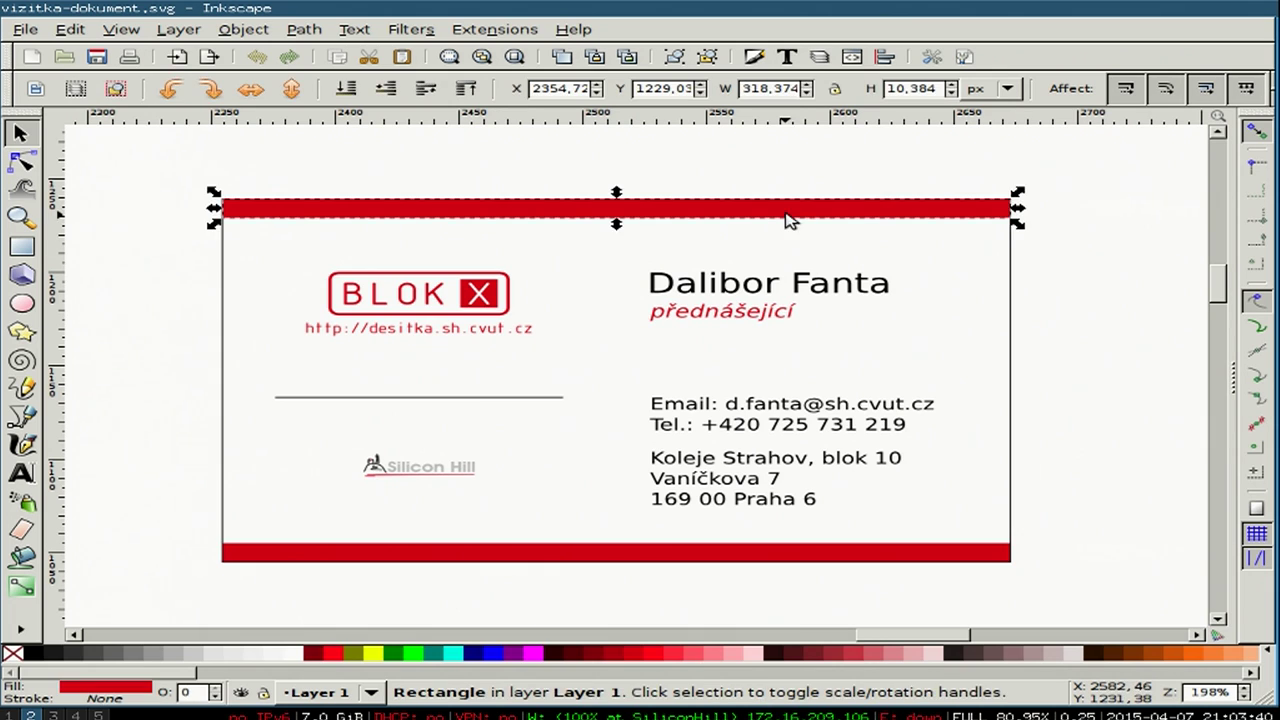
click(103, 480)
Select the white card background rectangle with Align and Distribute docked alongside
click(258, 552)
click(157, 427)
click(224, 289)
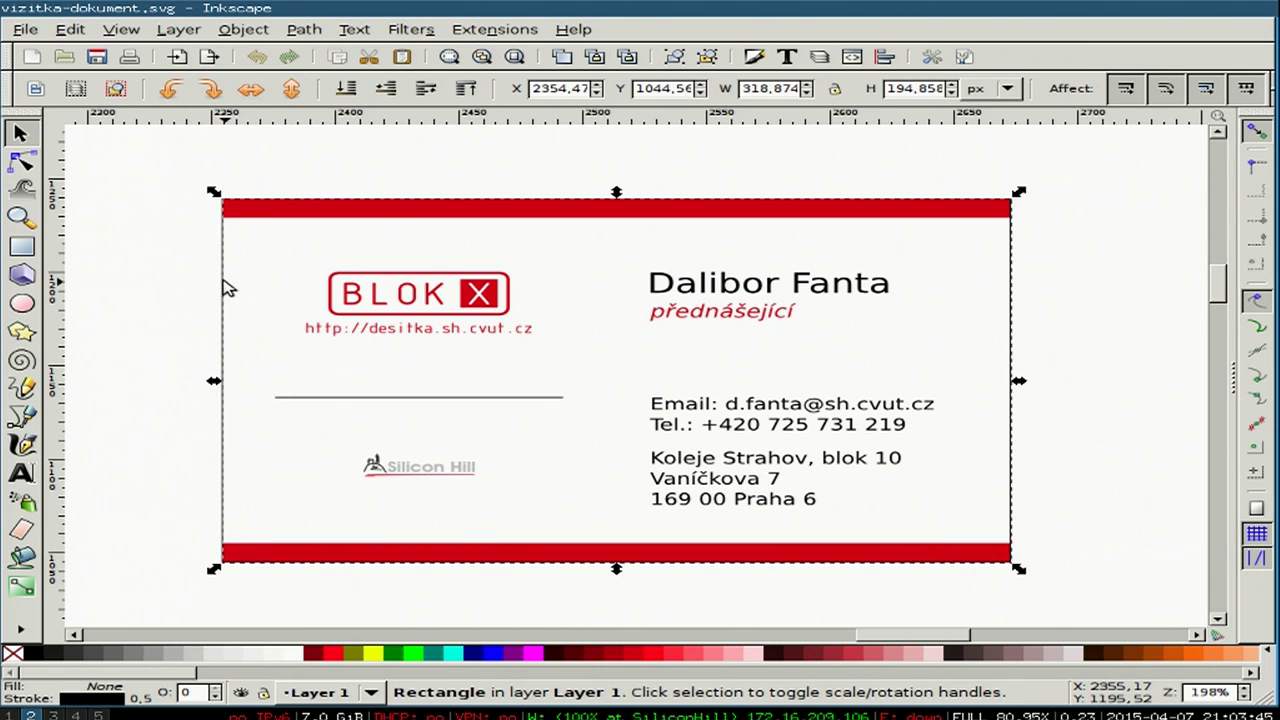
key(ctrl+shift+a)
click(190, 274)
click(228, 266)
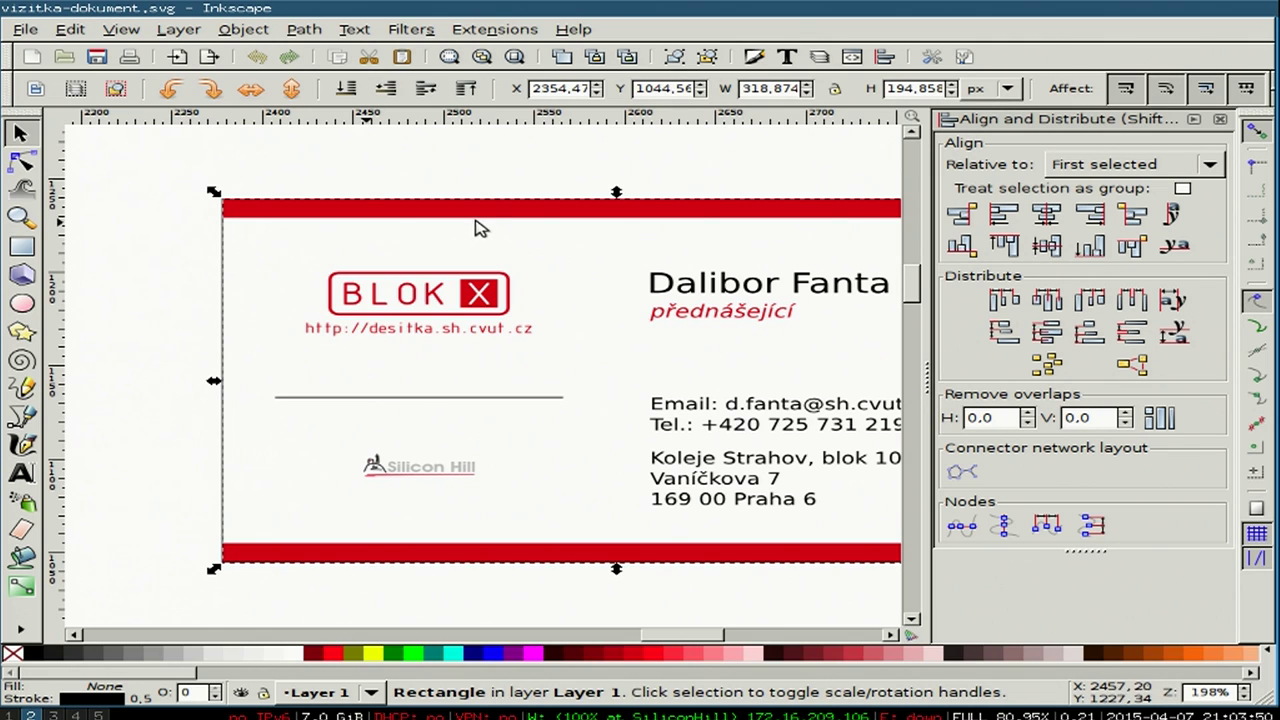
Align the top red bar to the card's left and top edges
shift+click(480, 220)
click(1005, 215)
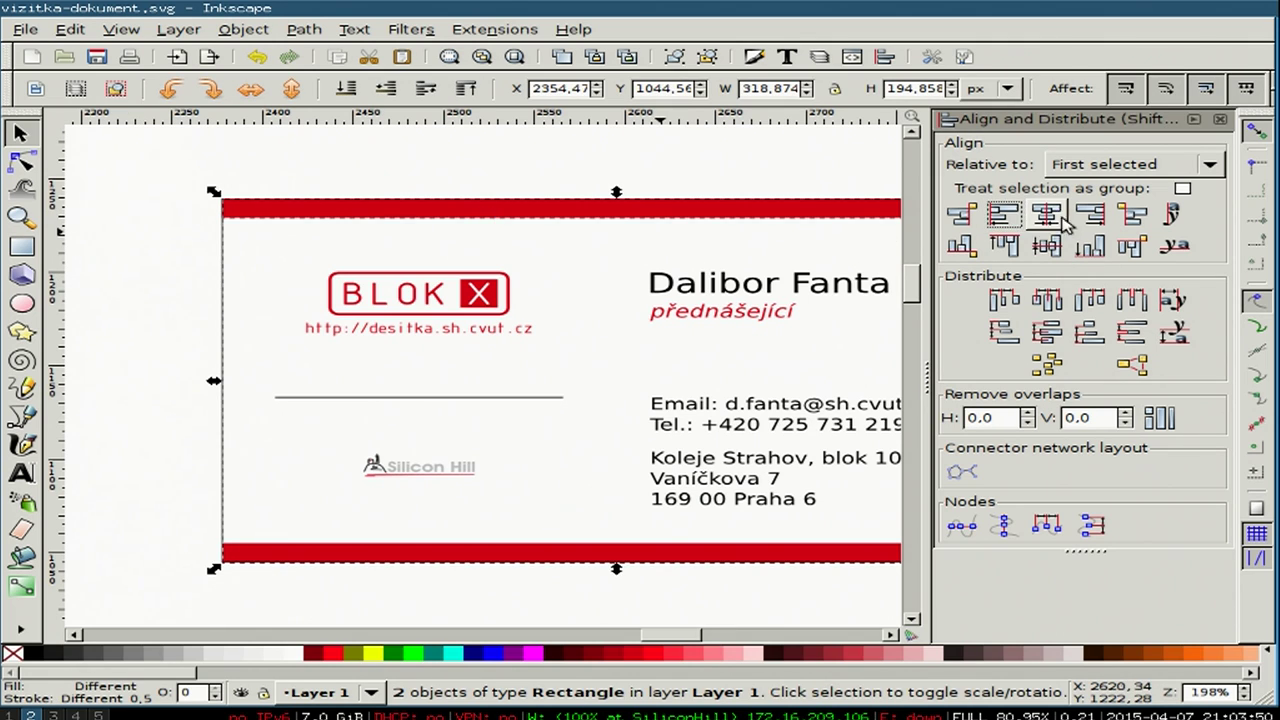
click(1005, 245)
key(Escape)
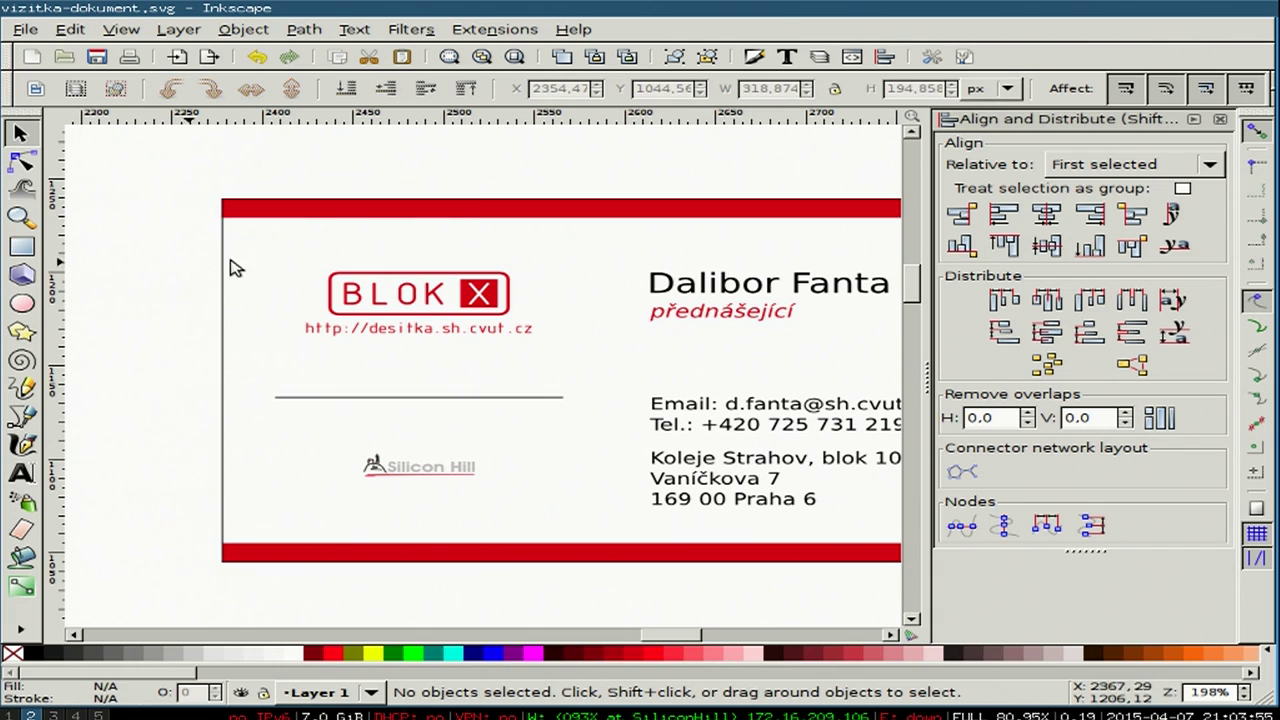
Switch the toolbar position and size units to mm for the top red bar
click(466, 209)
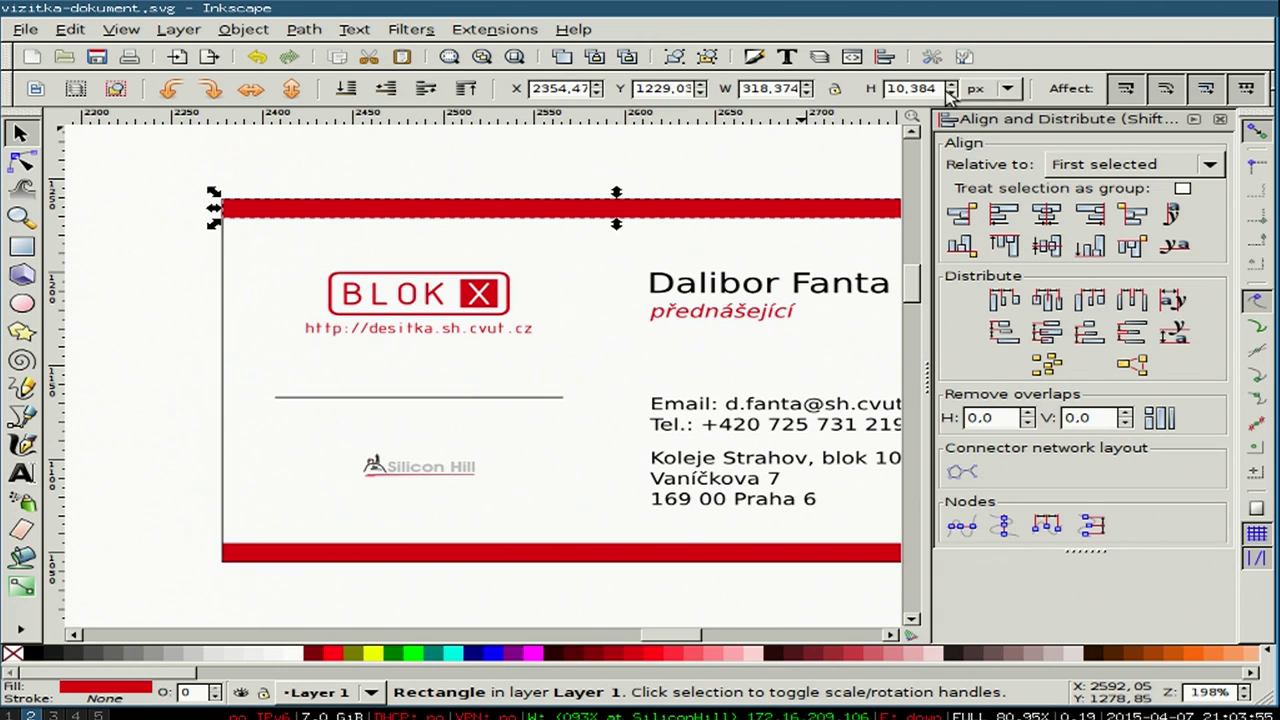
click(1005, 88)
click(1000, 110)
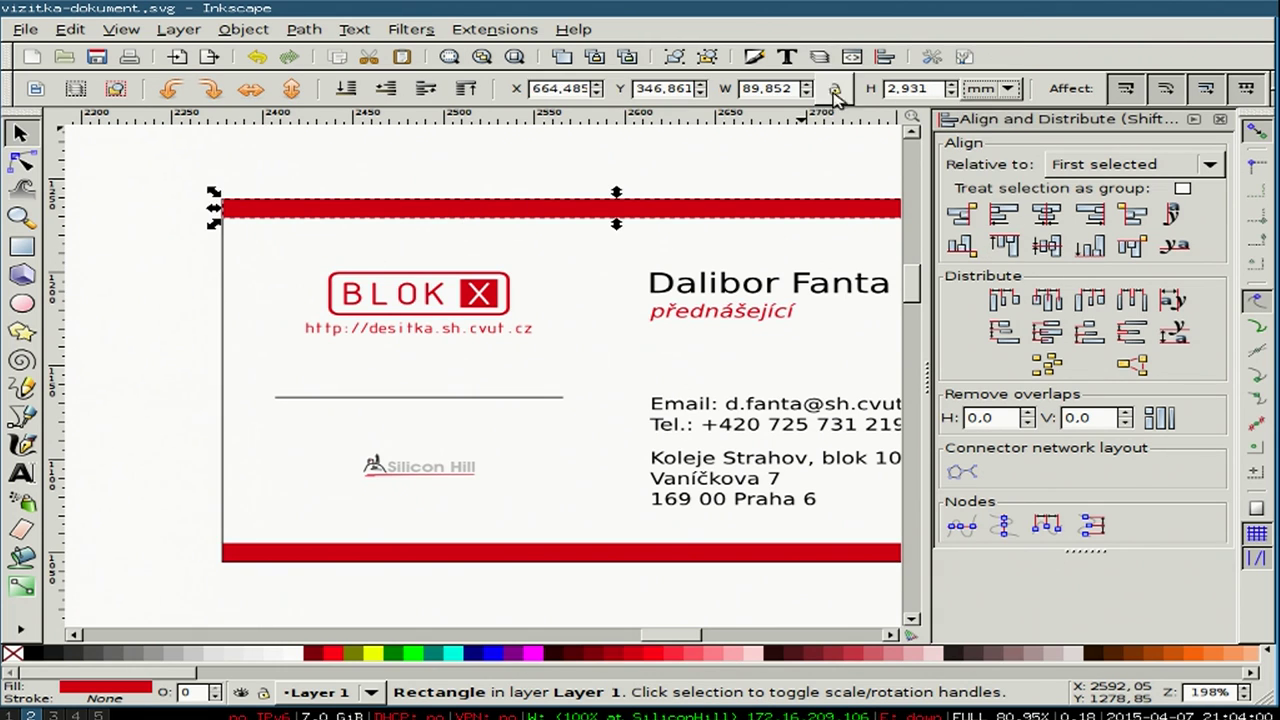
click(640, 158)
scroll(183, 286, down, 1)
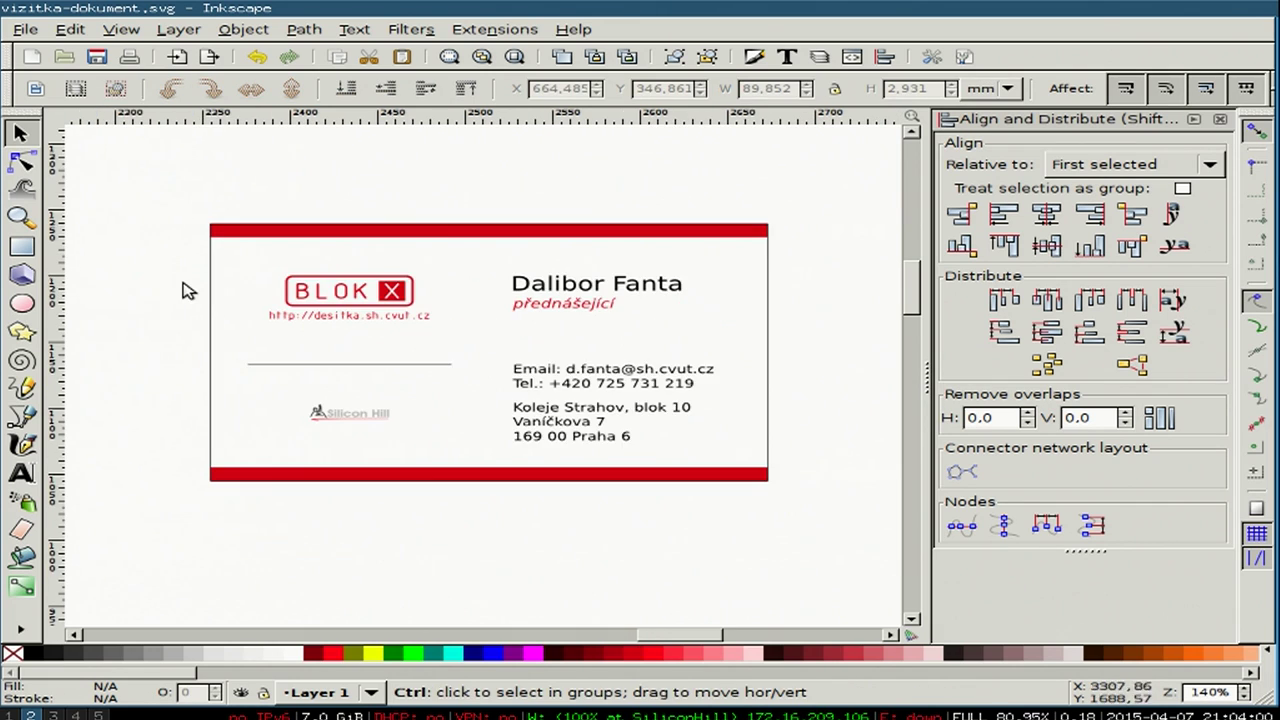
scroll(590, 385, down, 1)
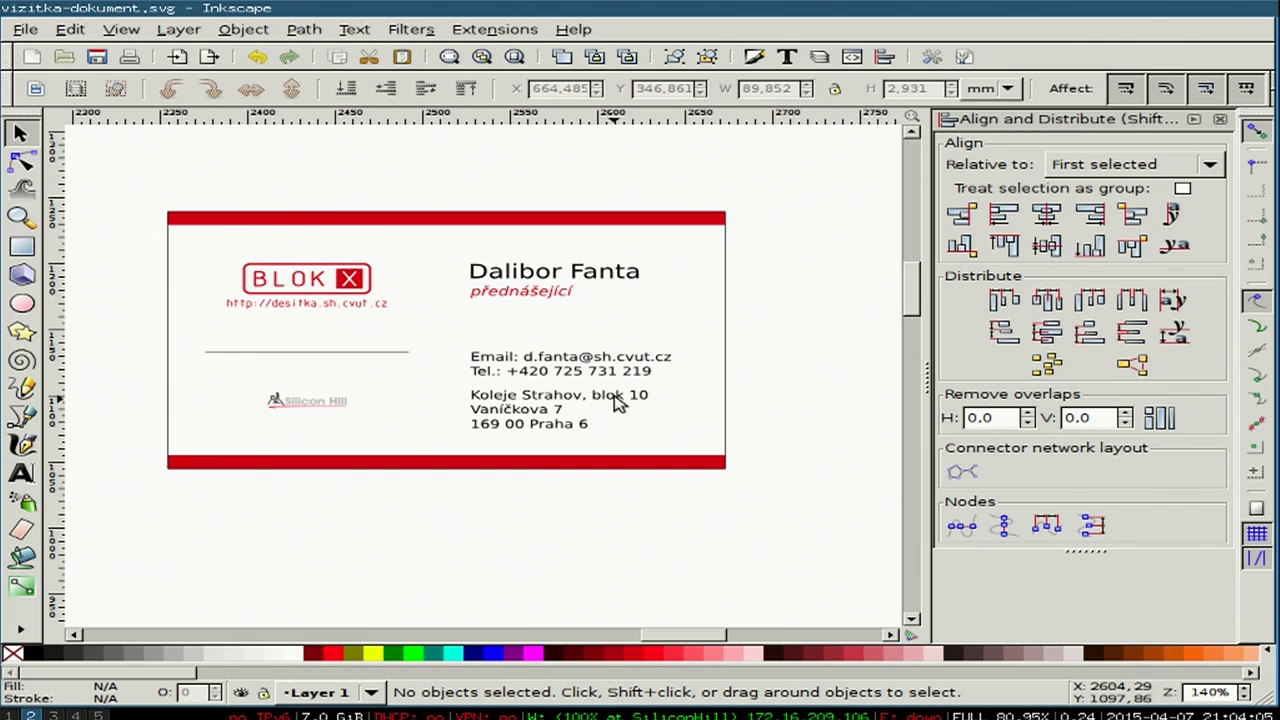
Select the Email/Tel and address text blocks in turn, then deselect
click(547, 369)
click(545, 408)
click(585, 530)
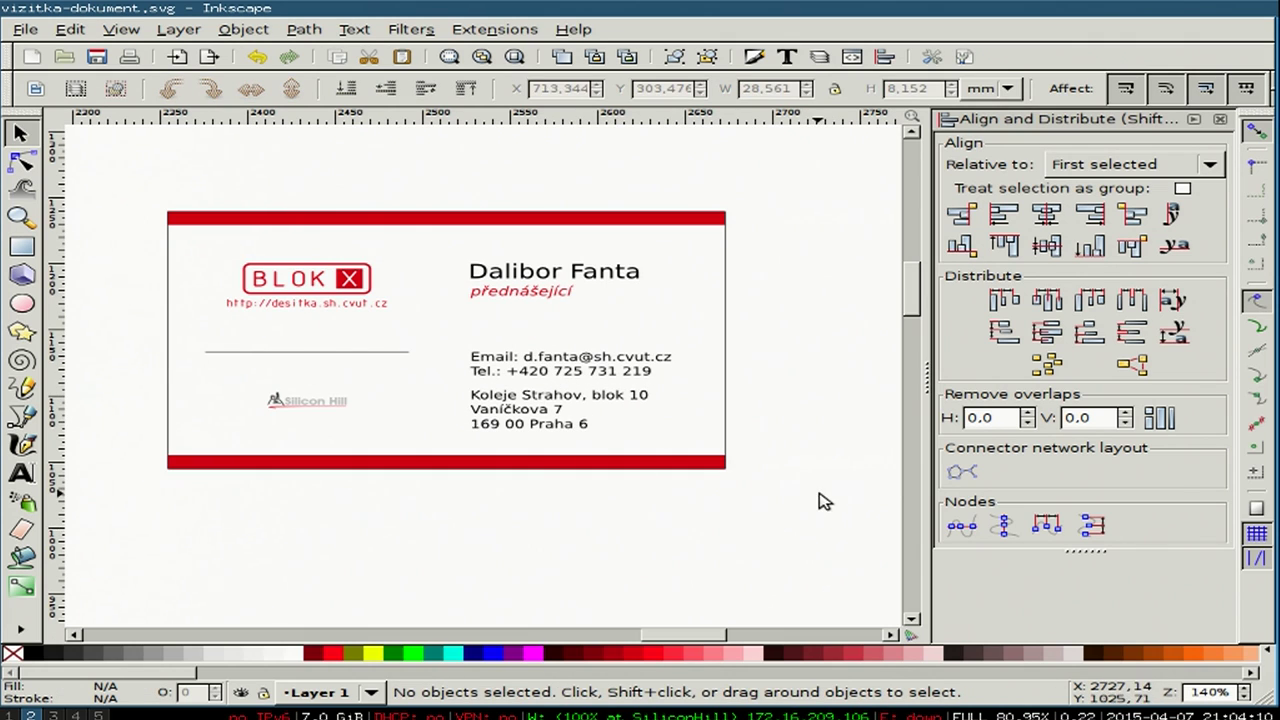
Scroll over to the letterhead page and pan along its address, web link and Klub Silicon Hill header
scroll(818, 502, right, 5)
scroll(671, 463, right, 4)
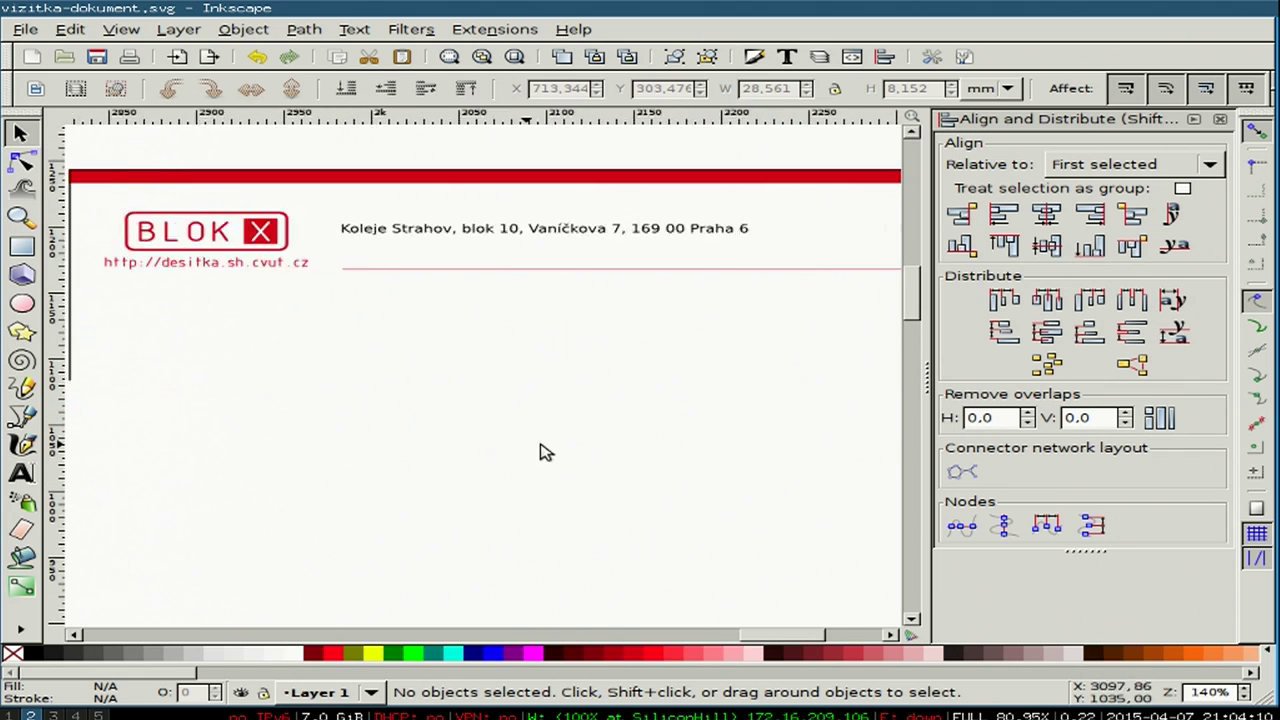
scroll(543, 443, down, 2)
scroll(494, 452, down, 1)
scroll(520, 400, down, 4)
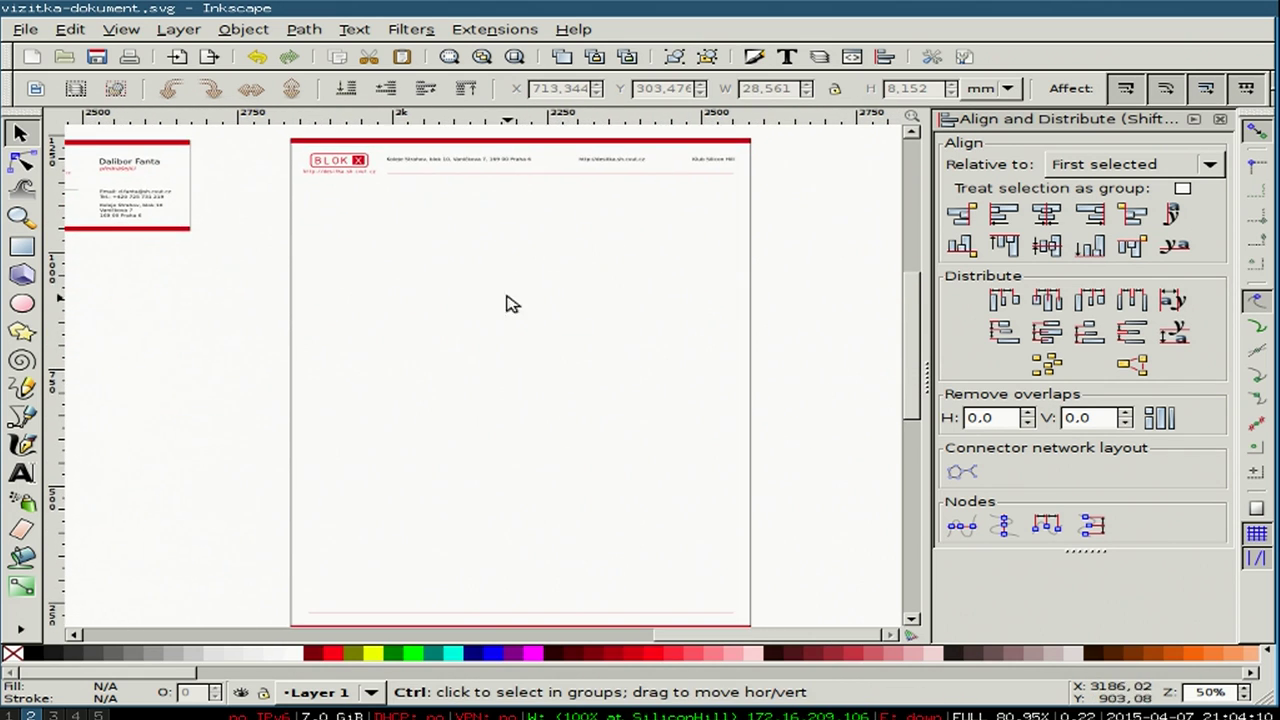
ctrl+scroll(505, 325, down, 1)
scroll(527, 330, up, 1)
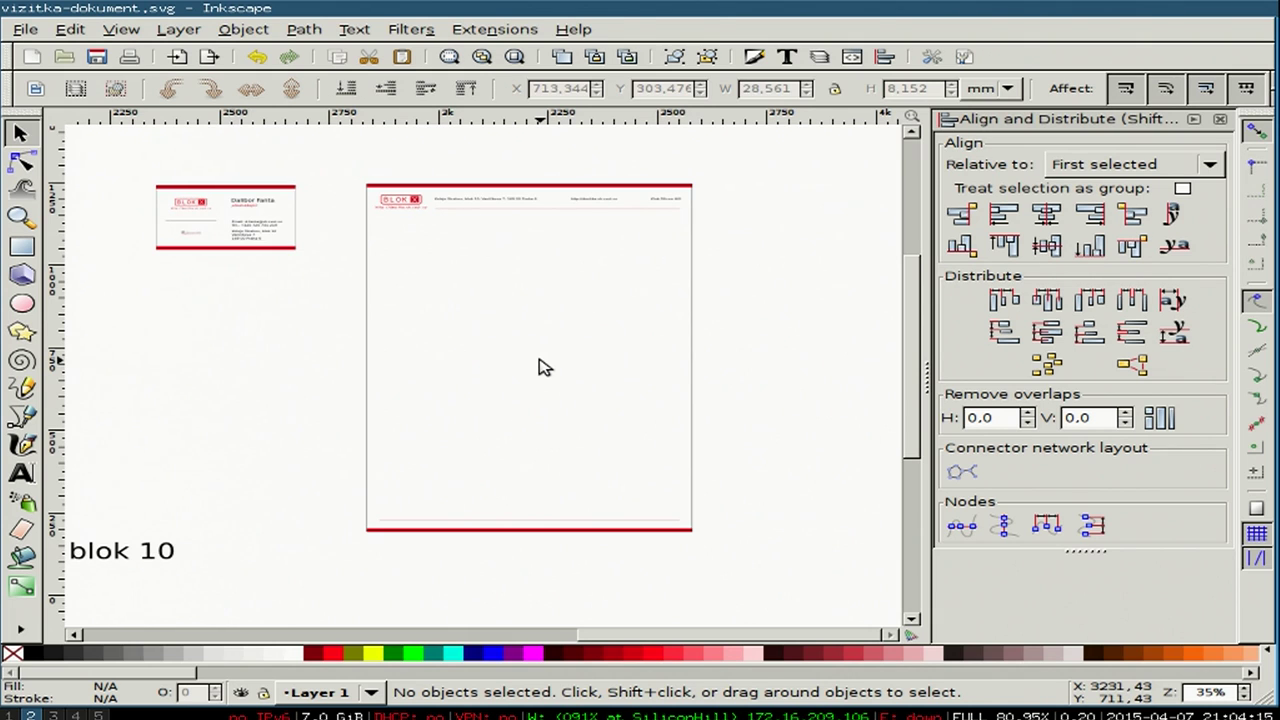
ctrl+scroll(509, 246, up, 4)
scroll(489, 434, up, 5)
scroll(600, 400, left, 4)
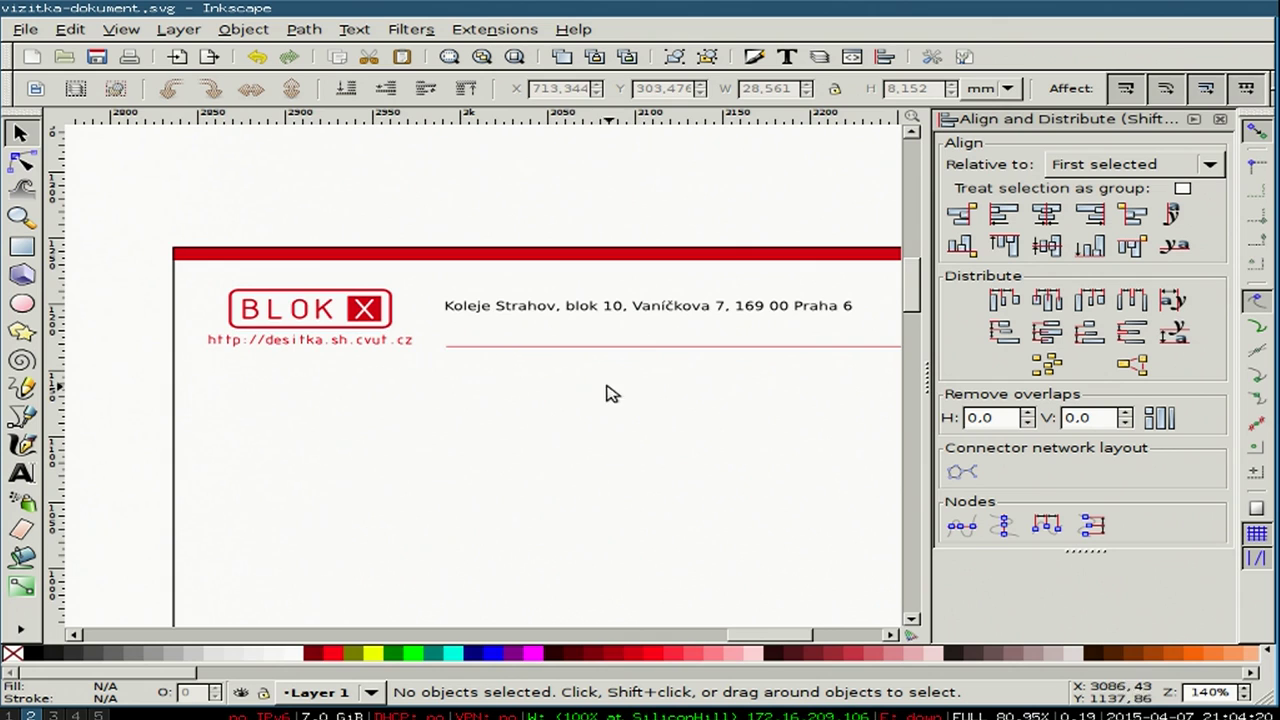
scroll(700, 400, right, 4)
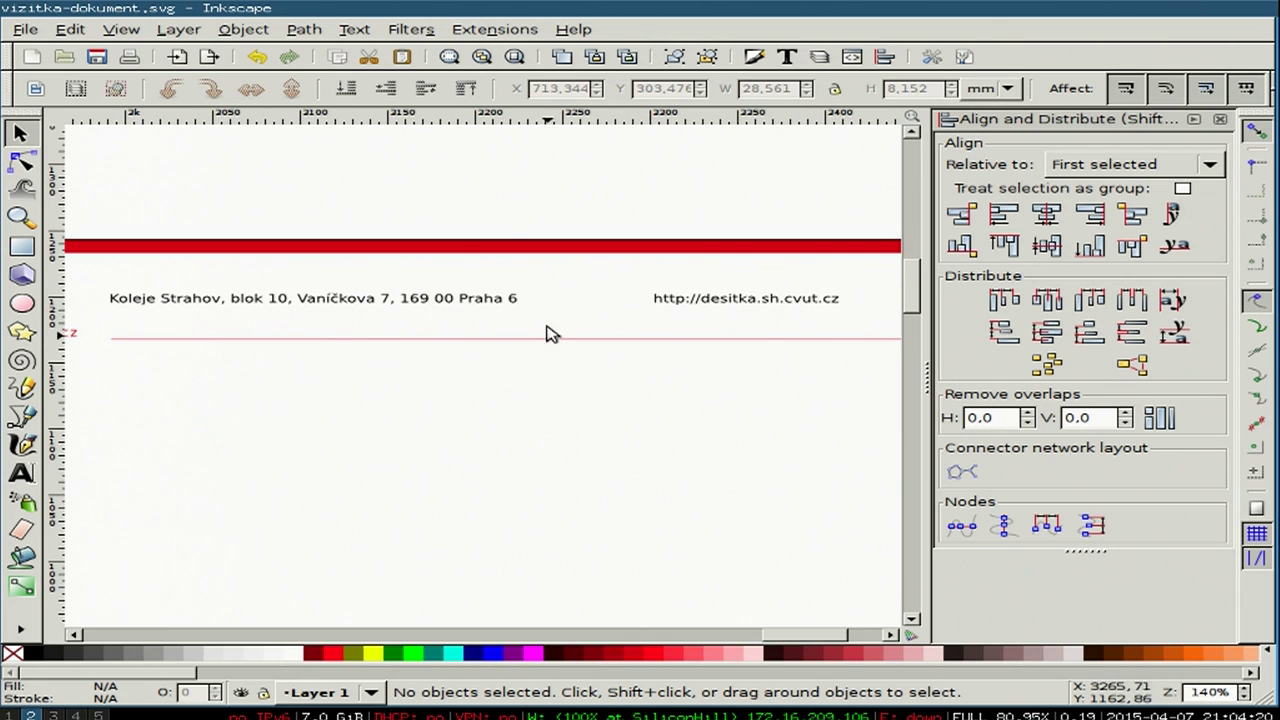
scroll(557, 334, right, 5)
scroll(465, 340, left, 1)
scroll(480, 340, left, 3)
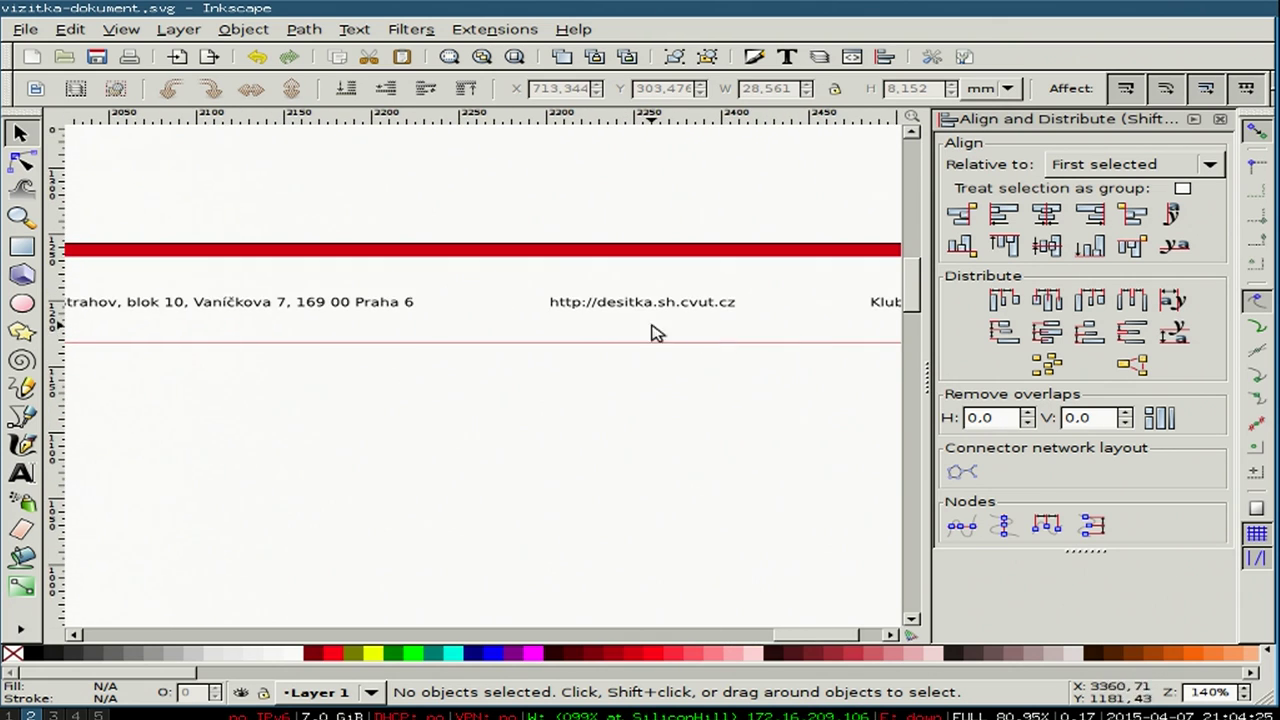
scroll(540, 358, right, 2)
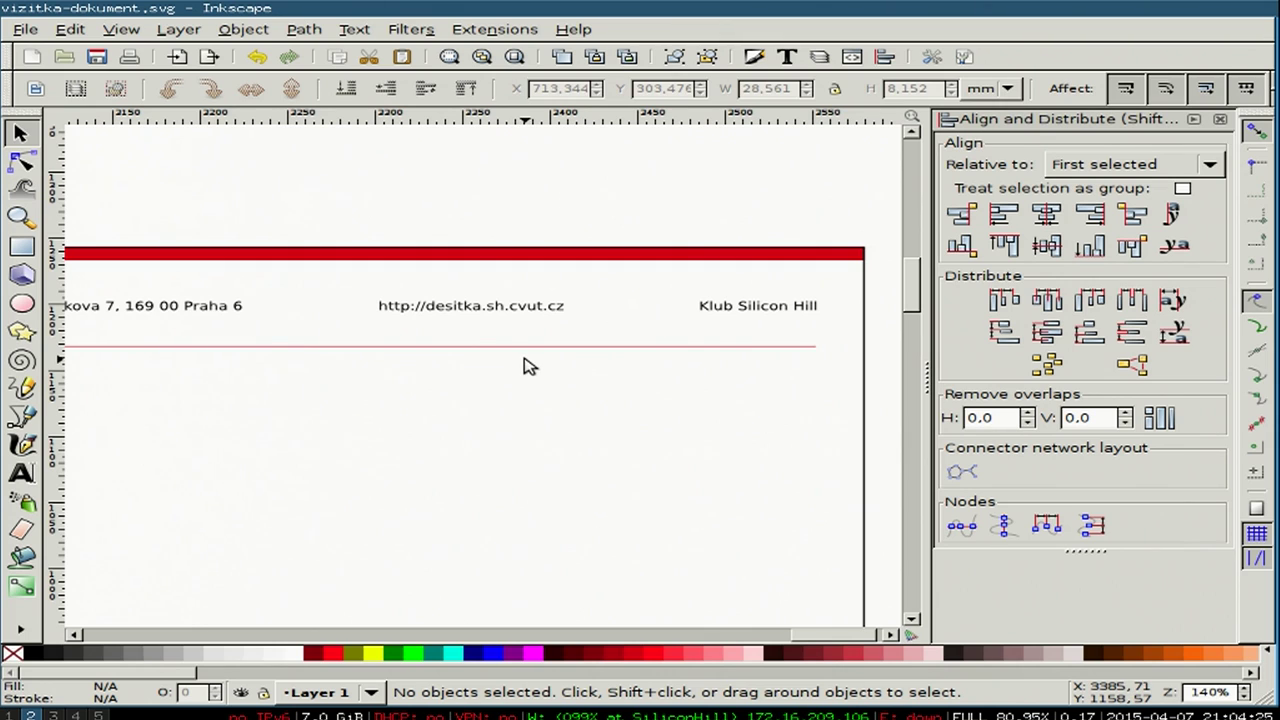
Duplicate the web address text, move the copy right, and retype it as the contact e-mail
click(498, 316)
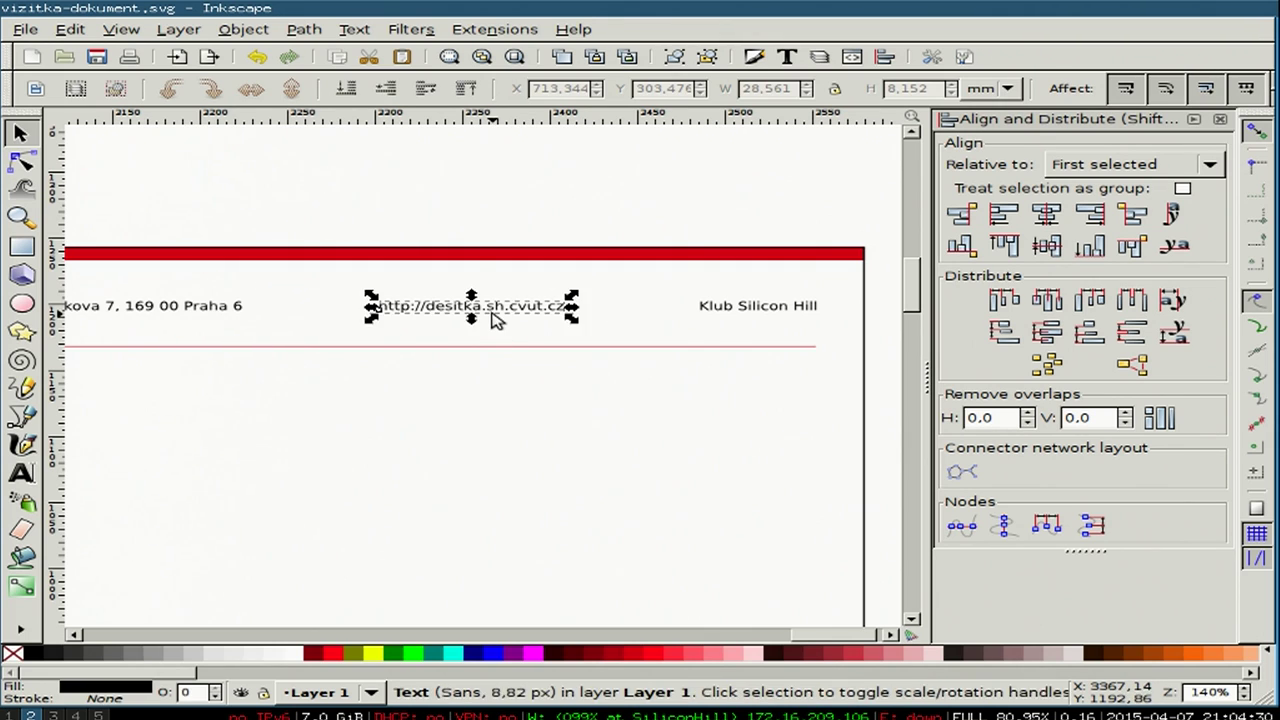
key(ctrl+d)
drag(498, 316, 651, 314)
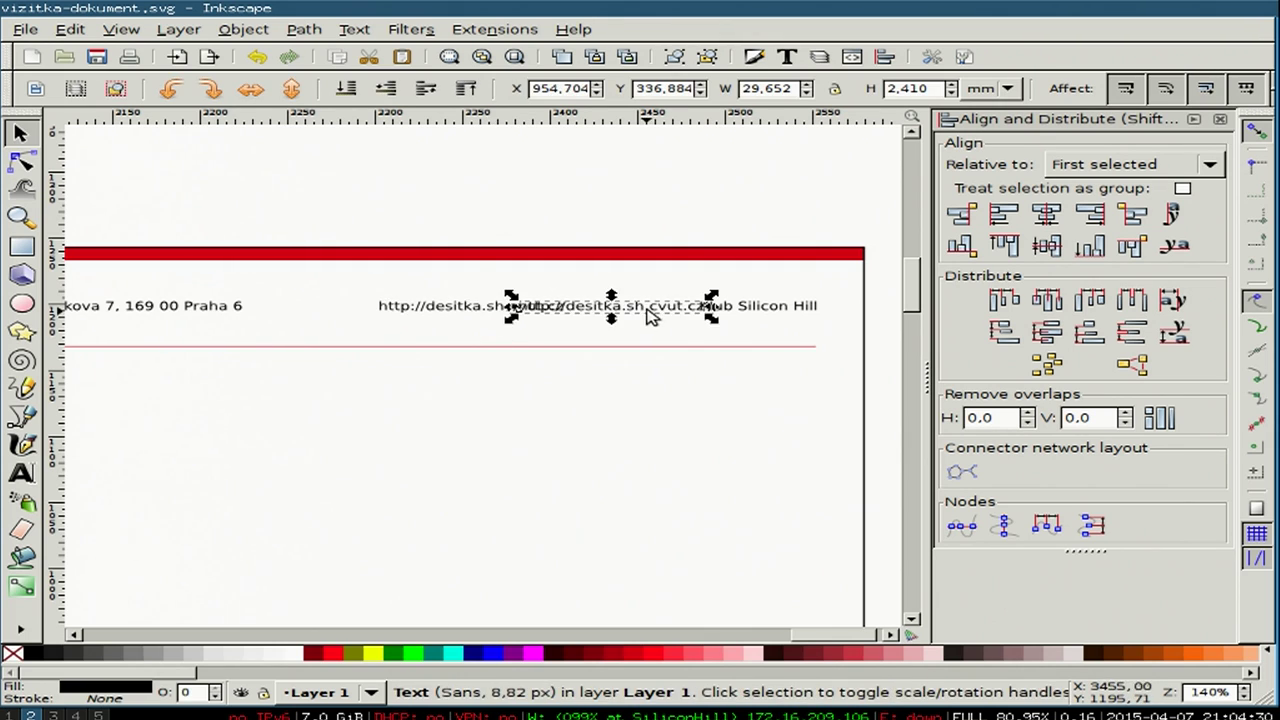
double_click(651, 314)
key(ctrl+a)
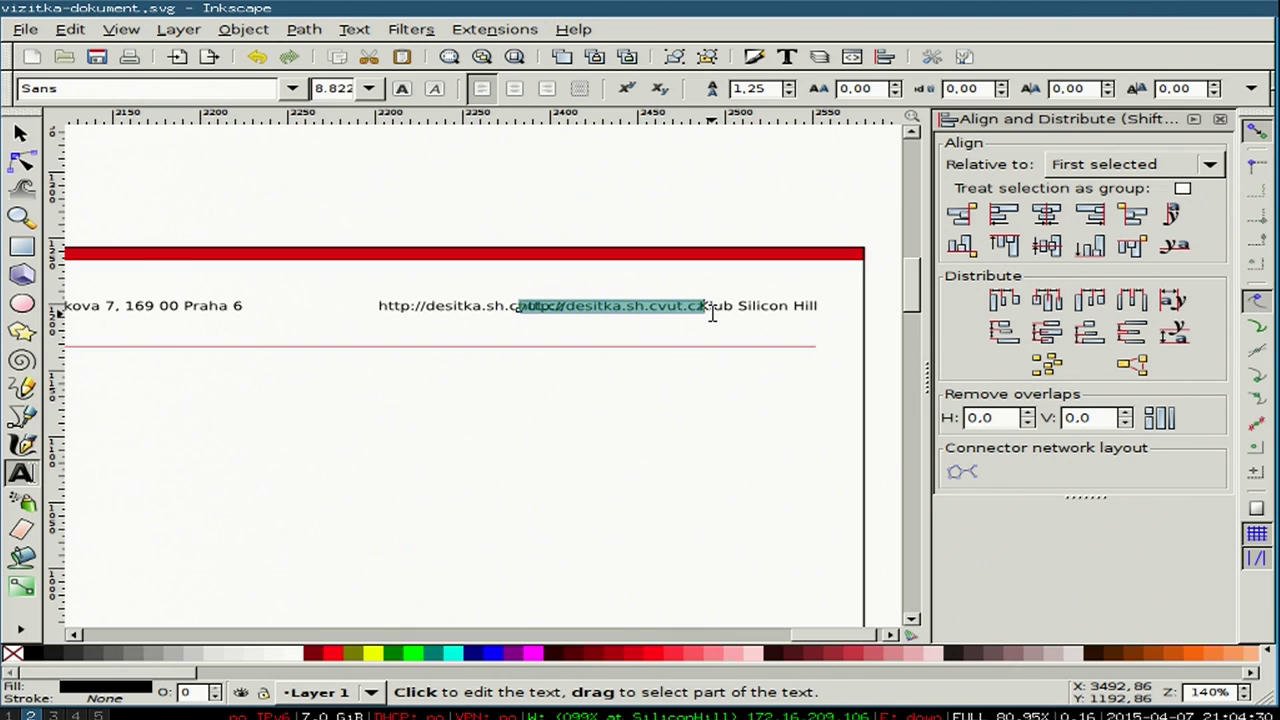
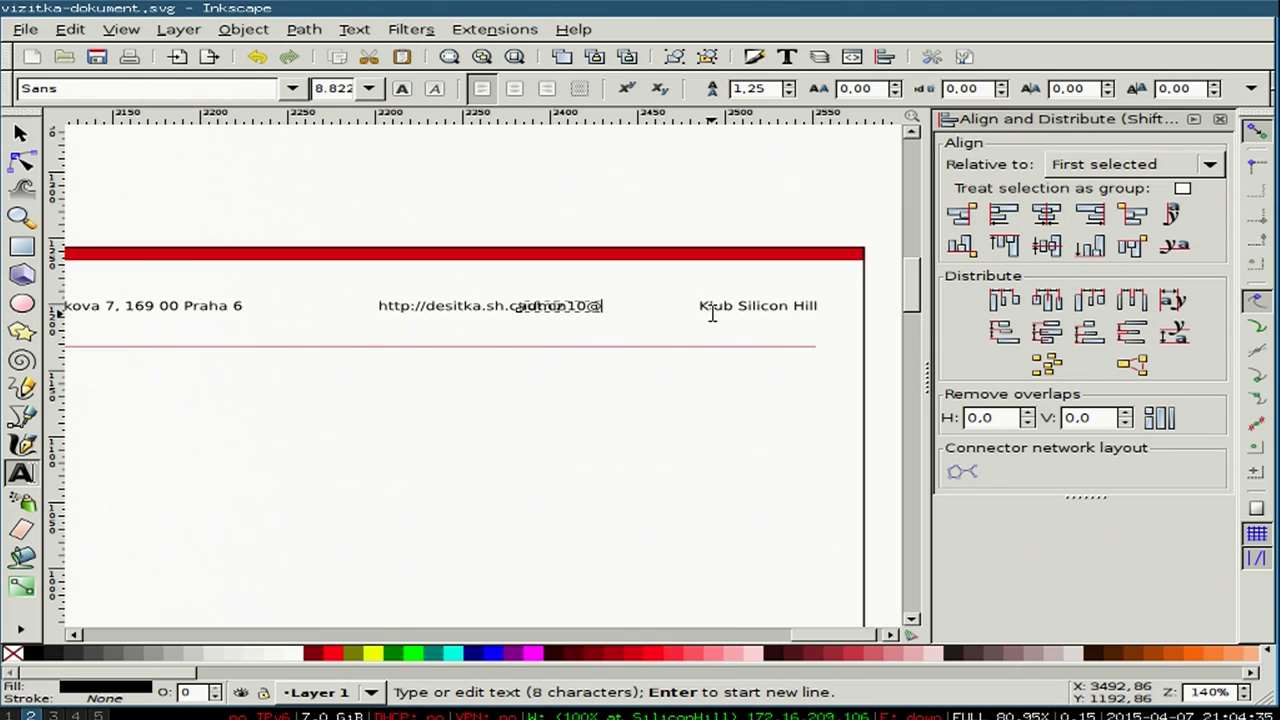
key(F1)
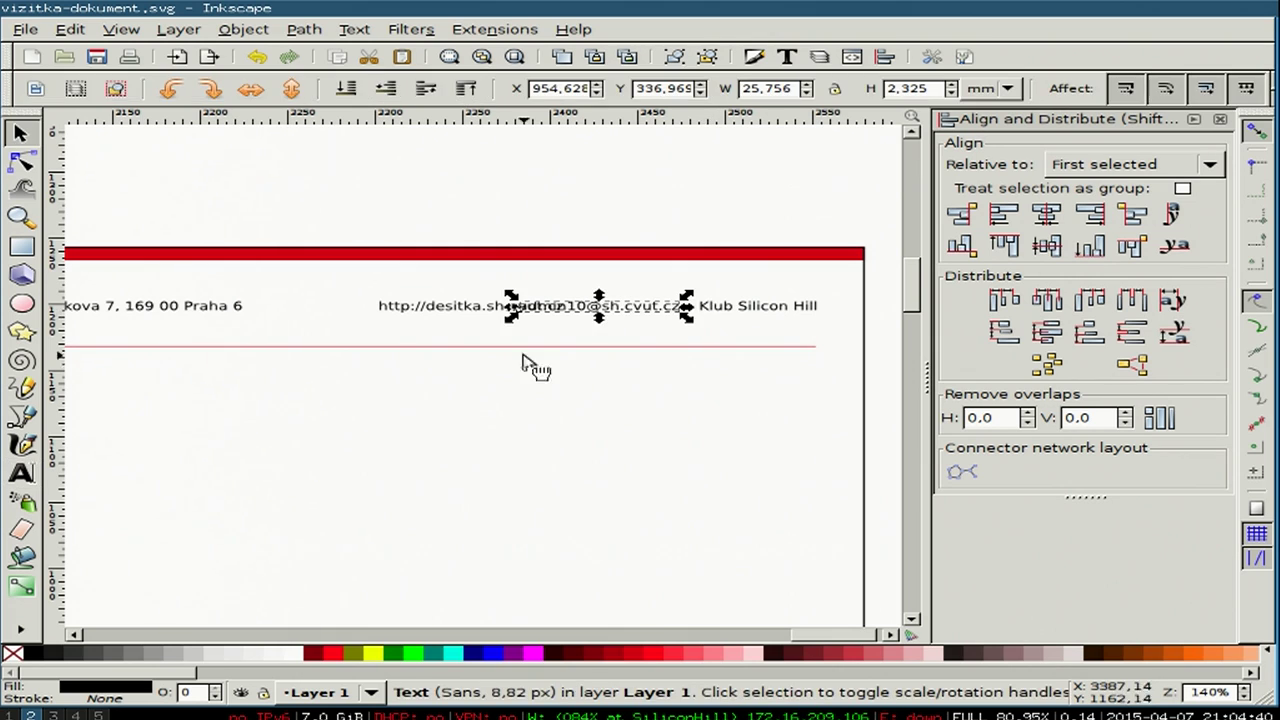
Give the address, URL, e-mail and Klub Silicon Hill texts equal horizontal gaps
shift+click(790, 310)
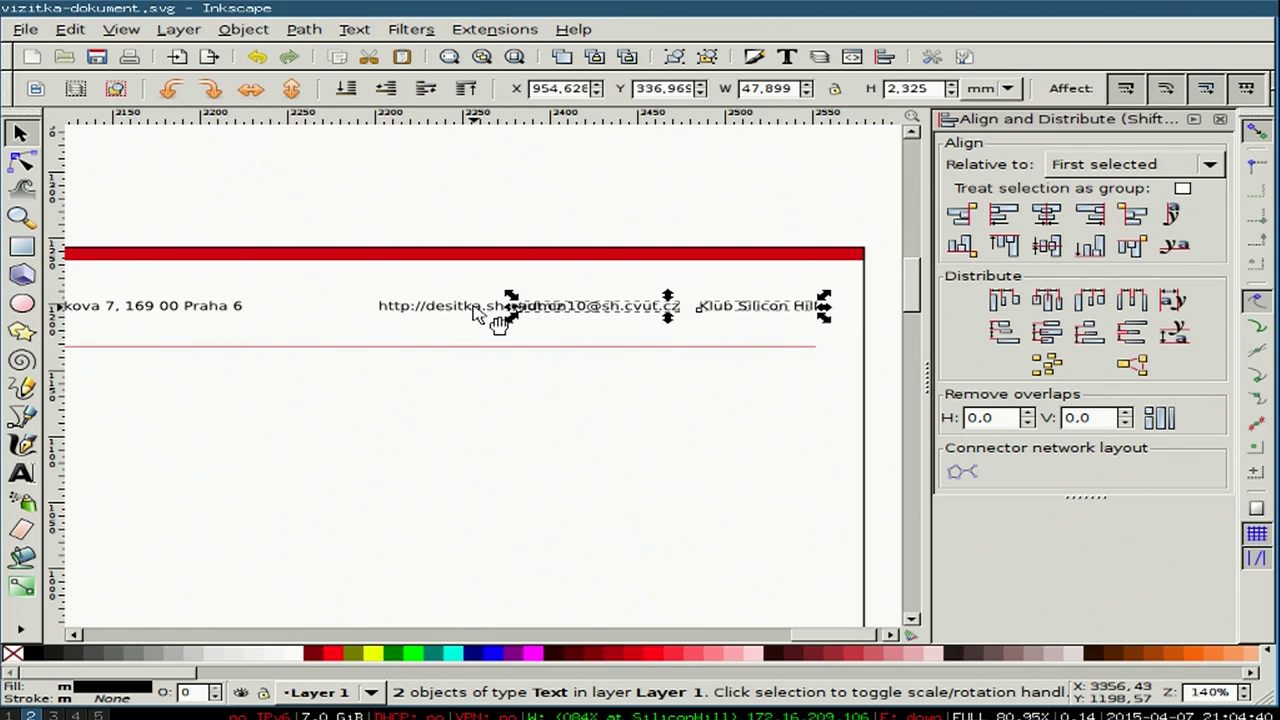
shift+click(491, 312)
shift+click(237, 313)
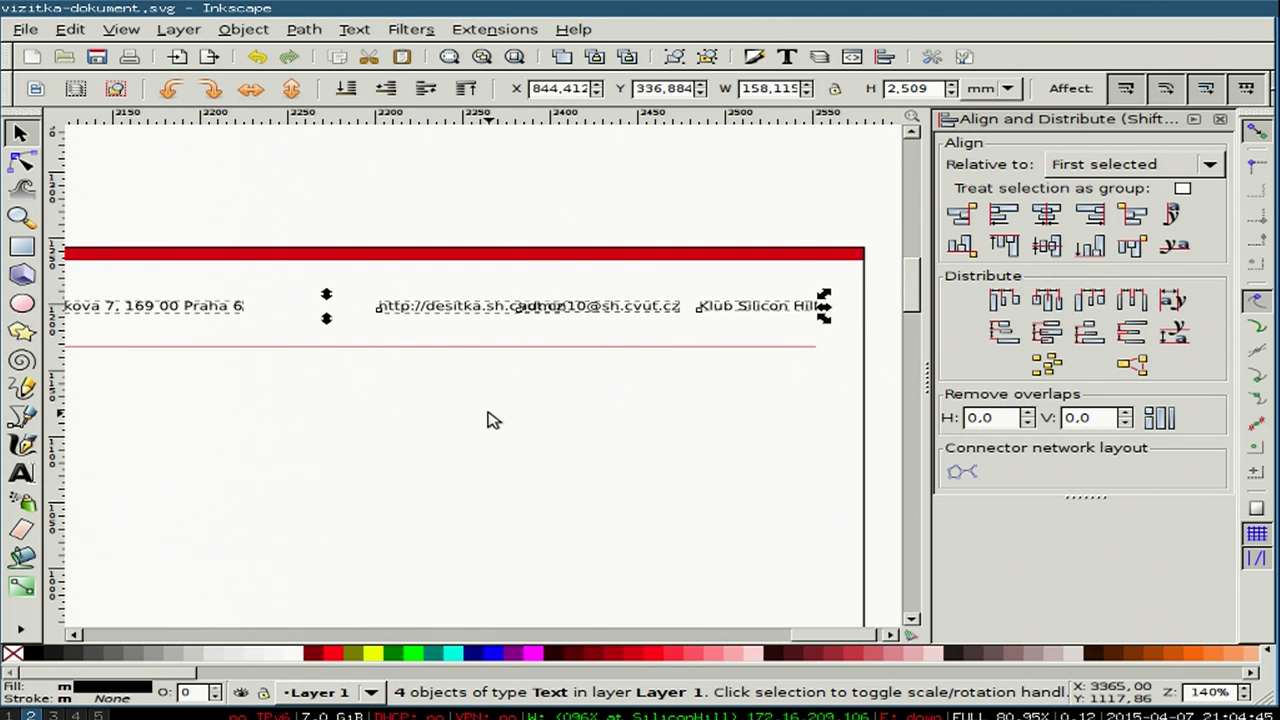
click(1133, 300)
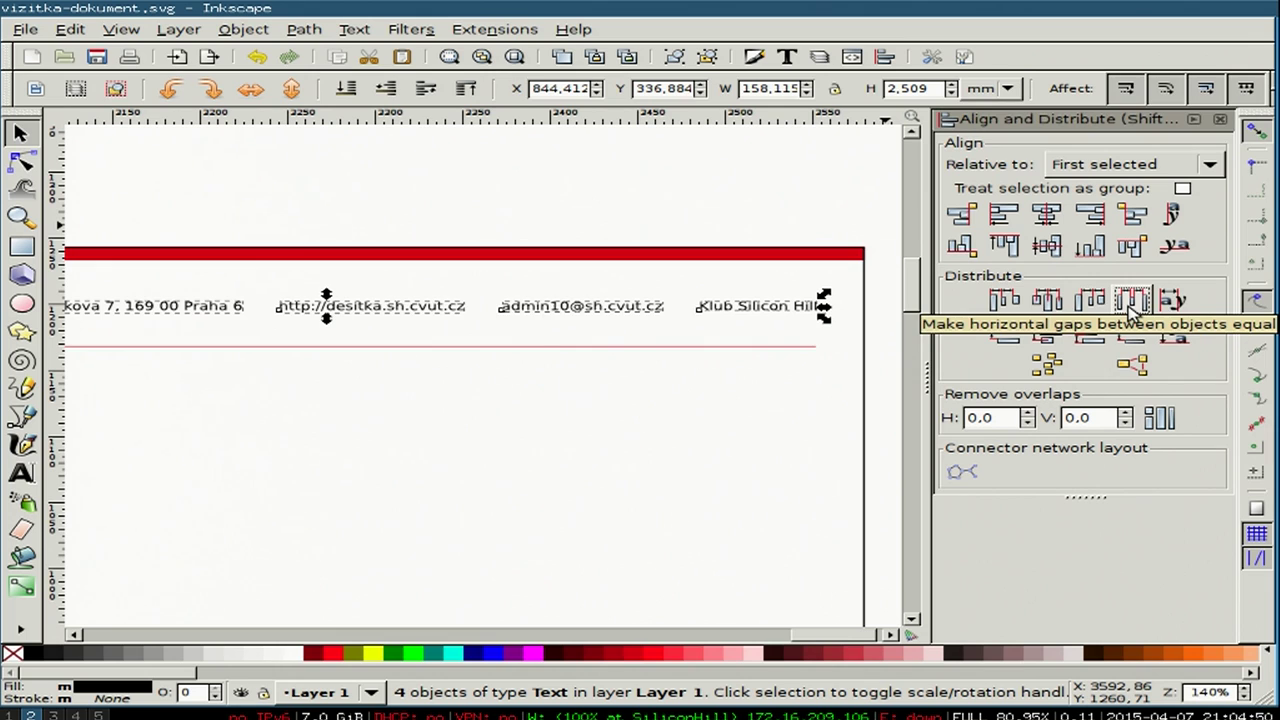
click(723, 443)
ctrl+scroll(714, 445, down, 1)
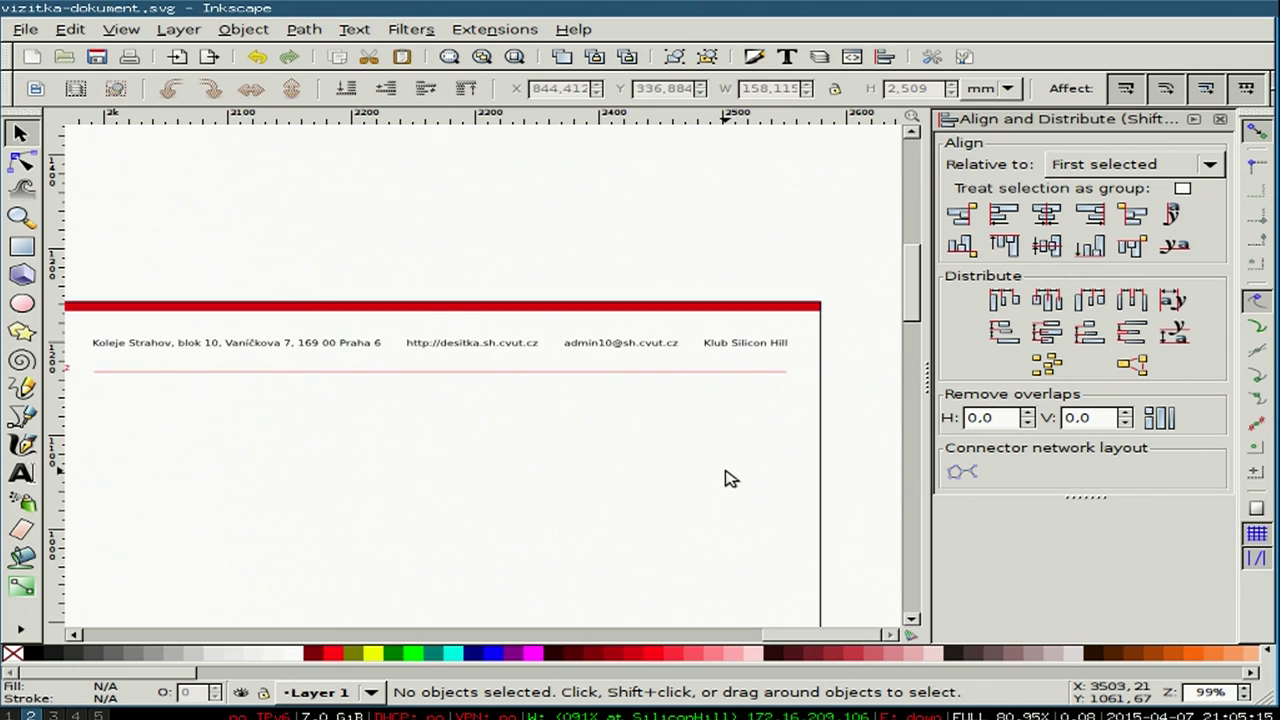
scroll(723, 477, left, 2)
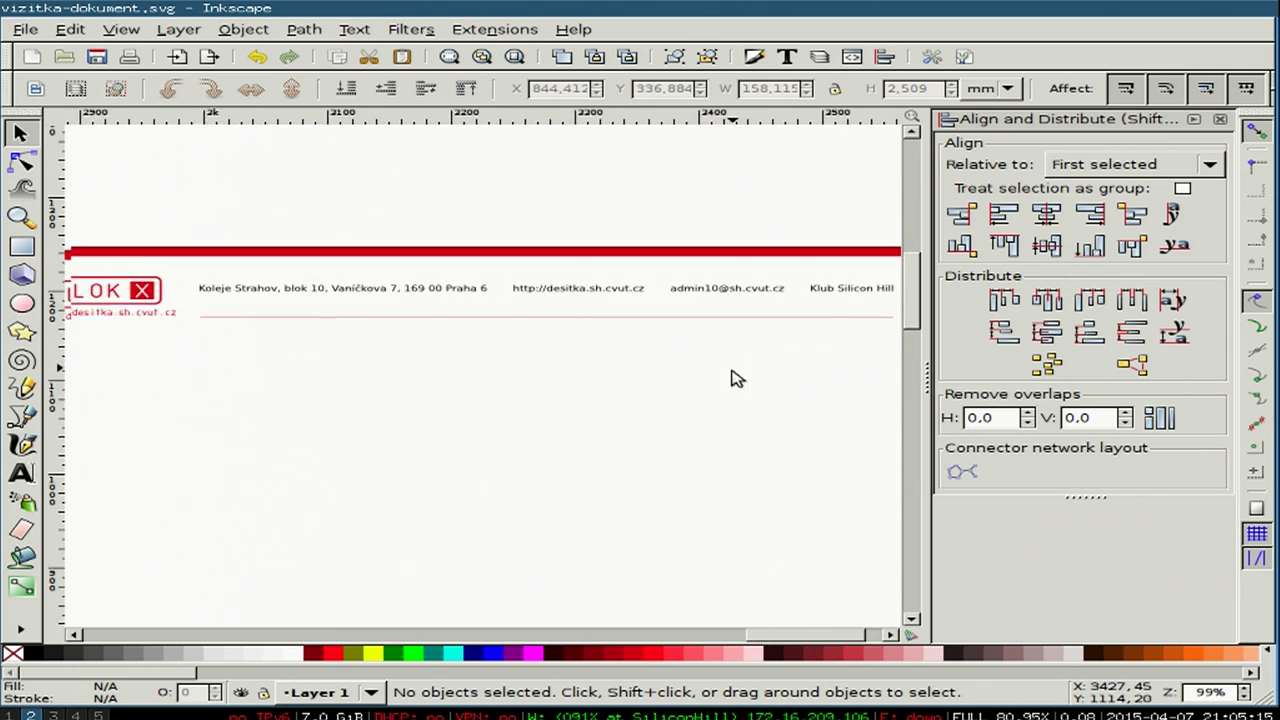
ctrl+scroll(734, 377, down, 1)
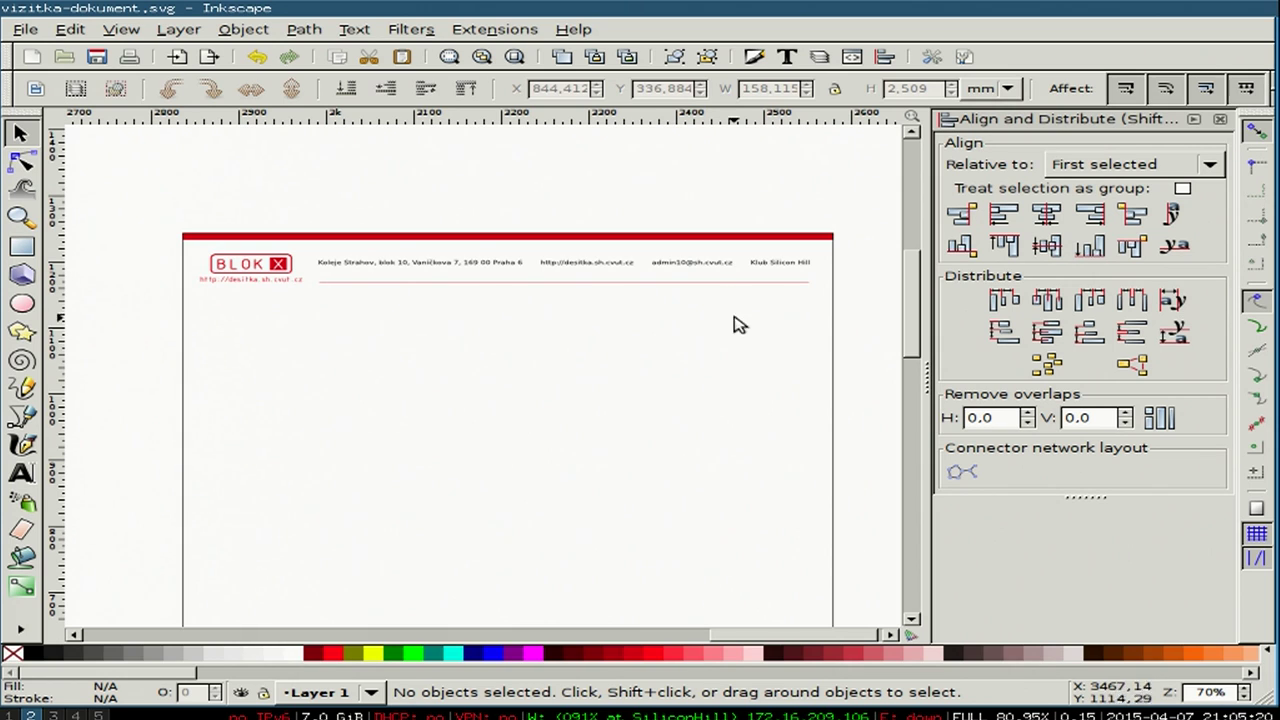
ctrl+scroll(786, 314, up, 3)
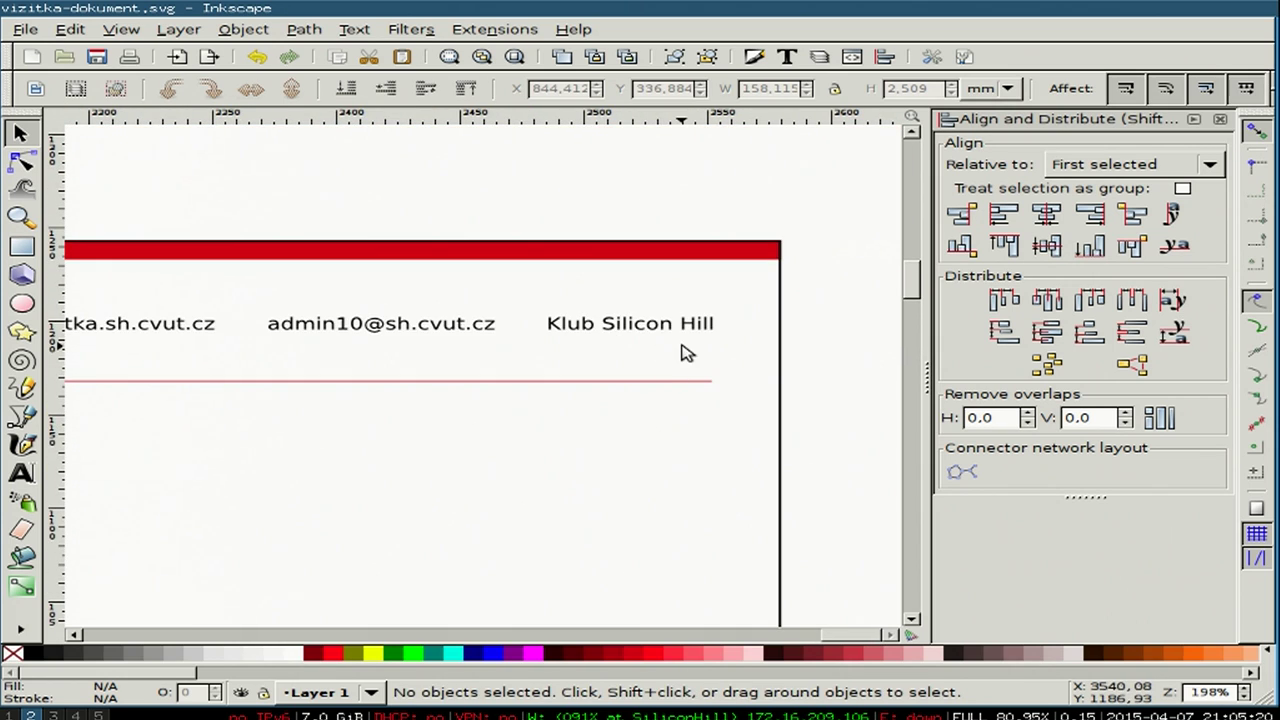
ctrl+scroll(685, 355, down, 3)
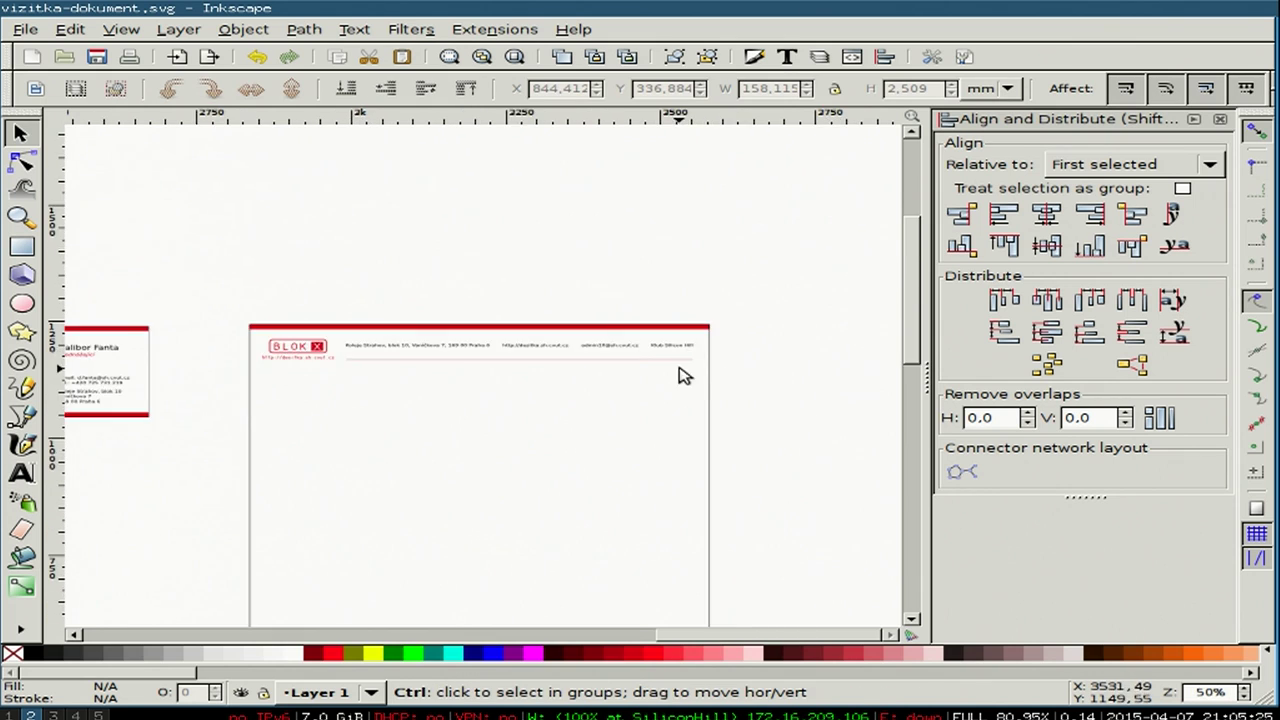
ctrl+scroll(670, 371, down, 2)
scroll(600, 300, down, 1)
scroll(585, 390, up, 3)
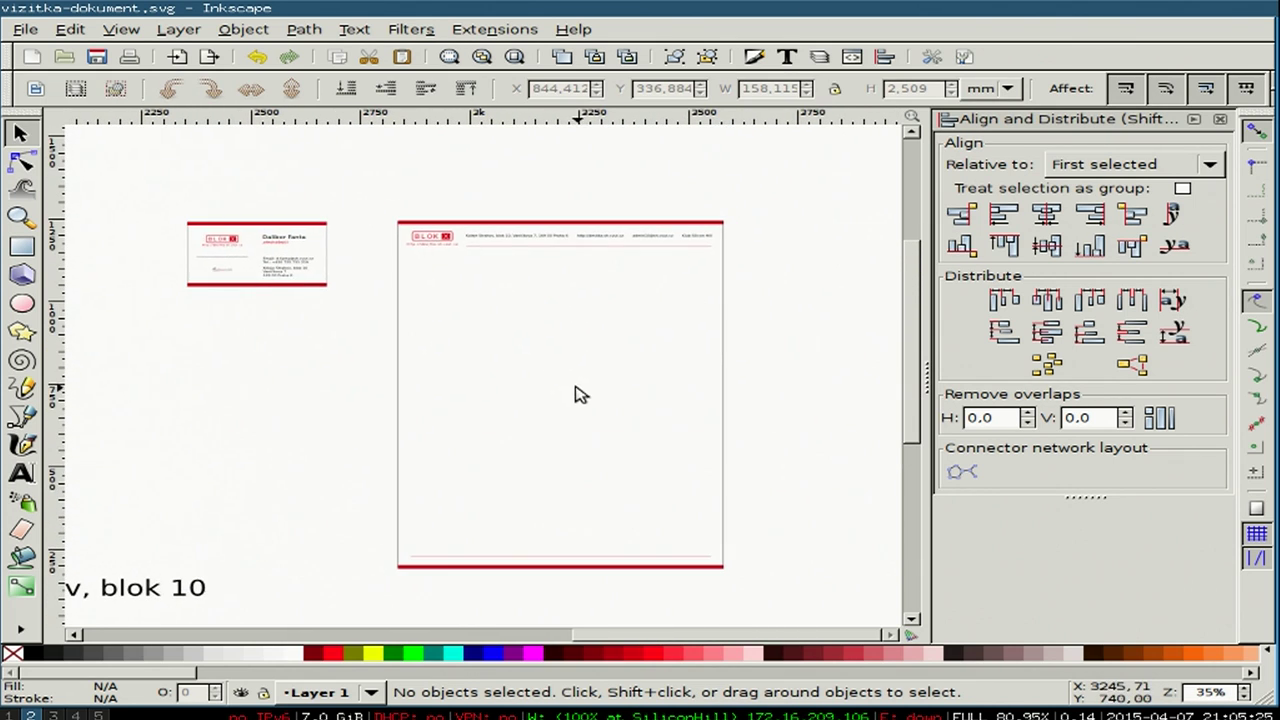
Save vizitka-dokument.svg, glance at the slides, and return to the drawing
key(ctrl+s)
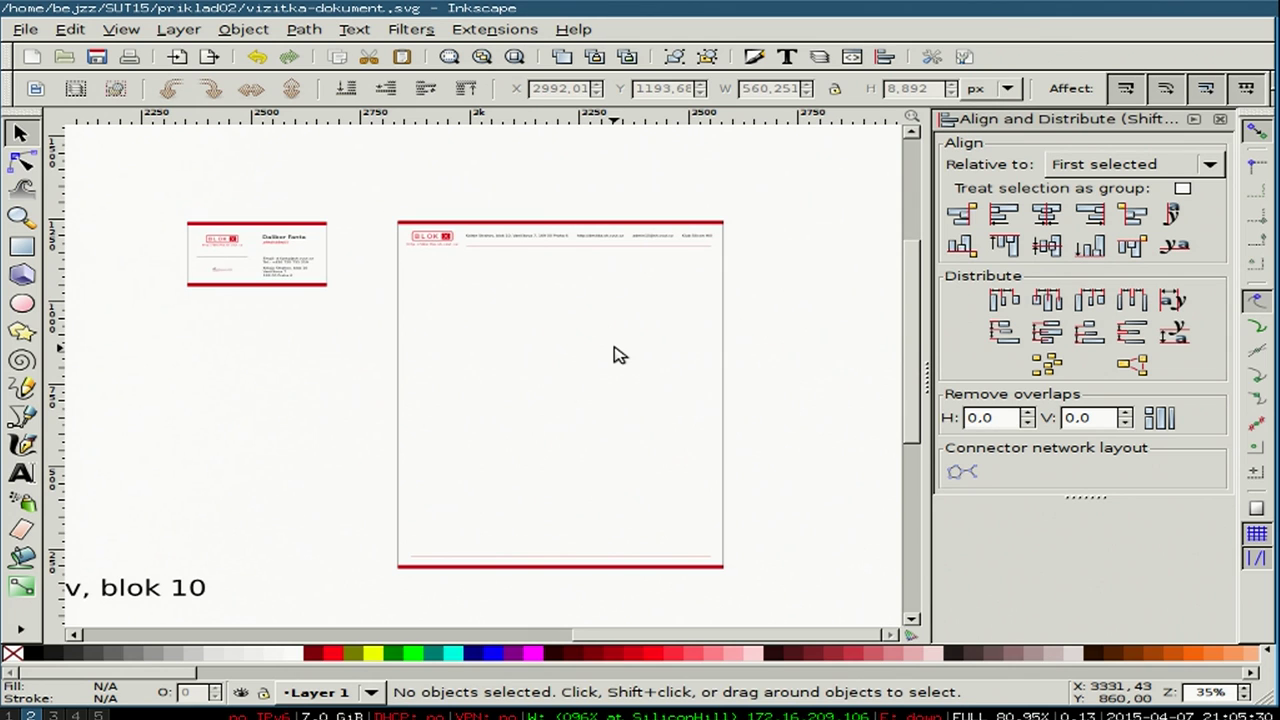
key(alt+Tab)
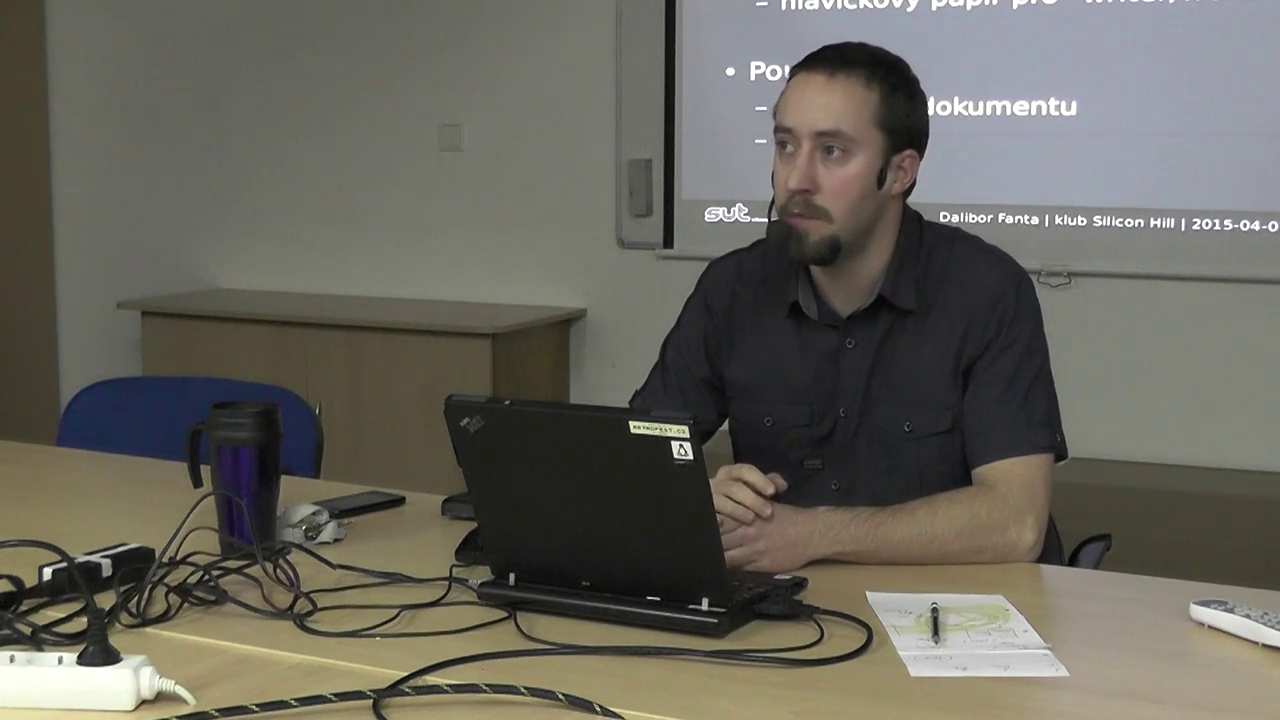
key(Escape)
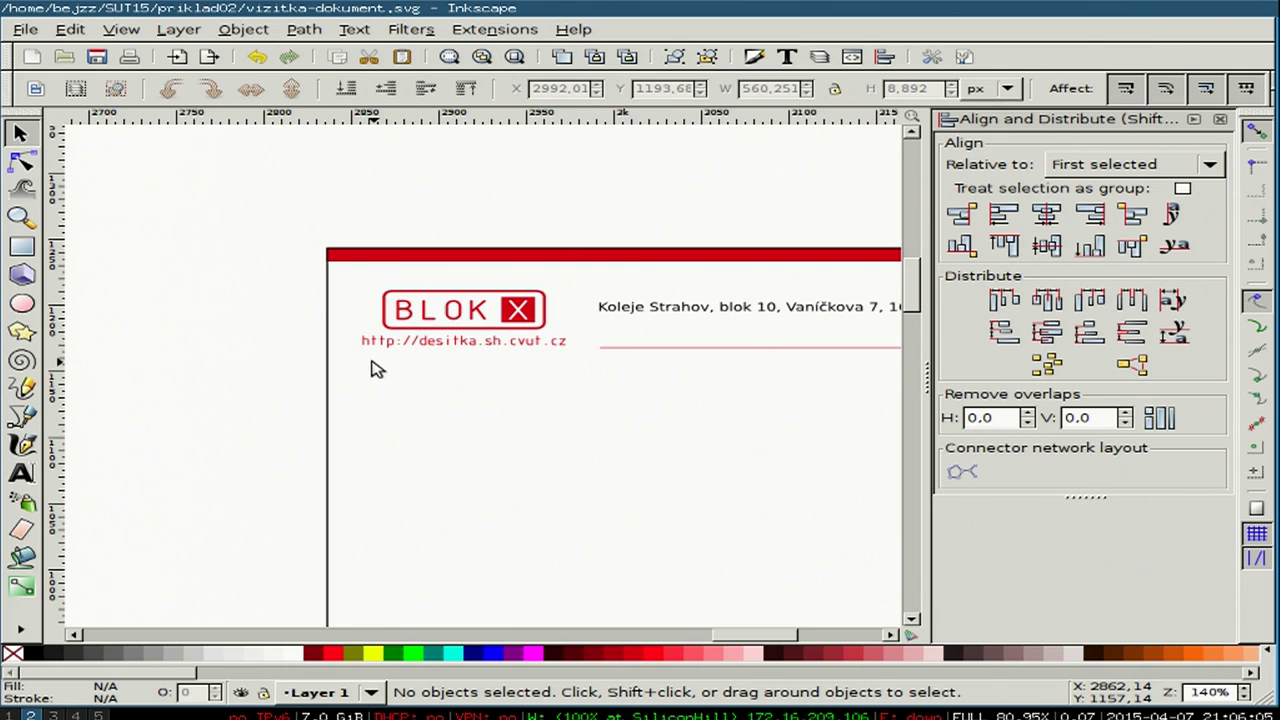
scroll(372, 369, down, 2)
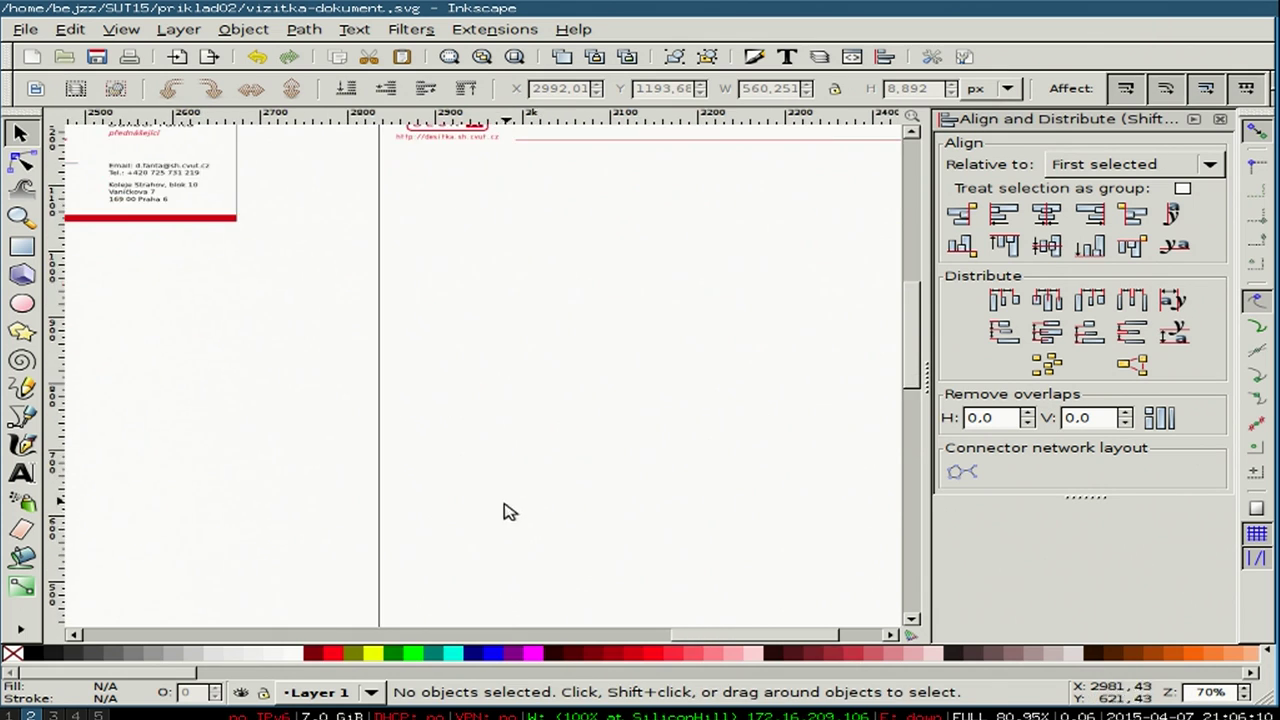
scroll(508, 511, up, 2)
scroll(714, 508, down, 2)
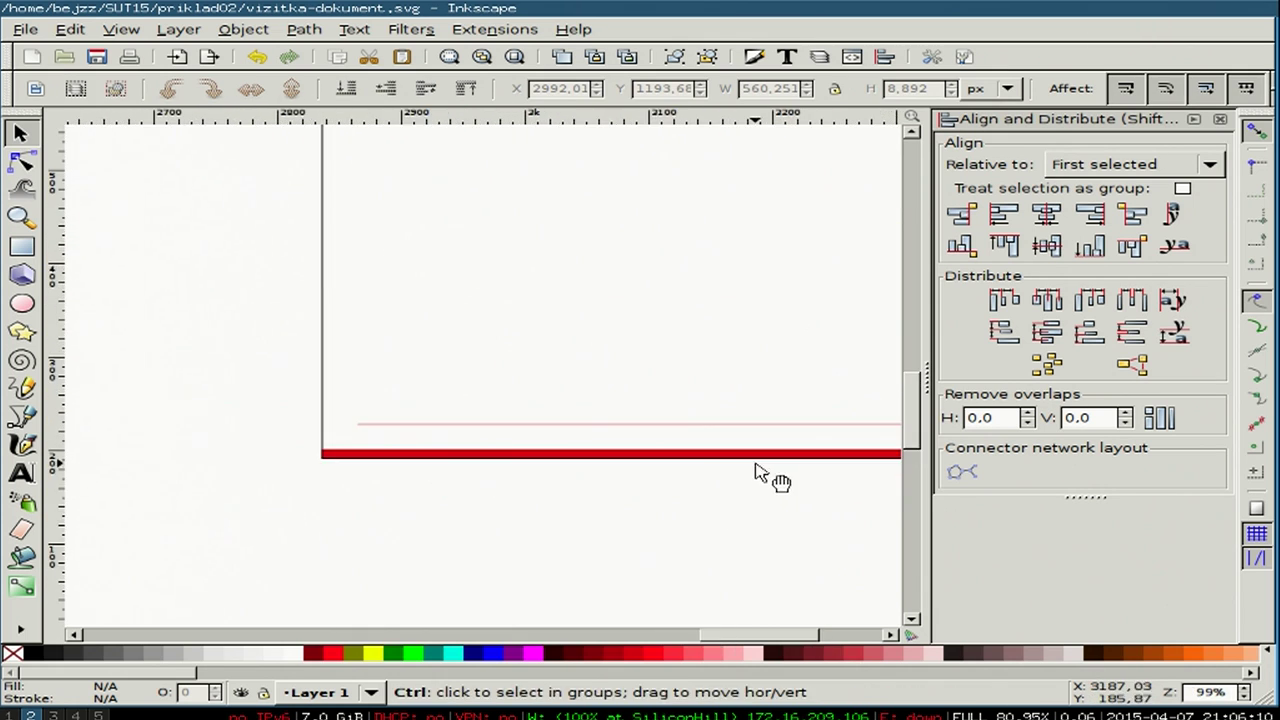
scroll(480, 491, down, 1)
scroll(609, 480, right, 1)
scroll(606, 480, up, 2)
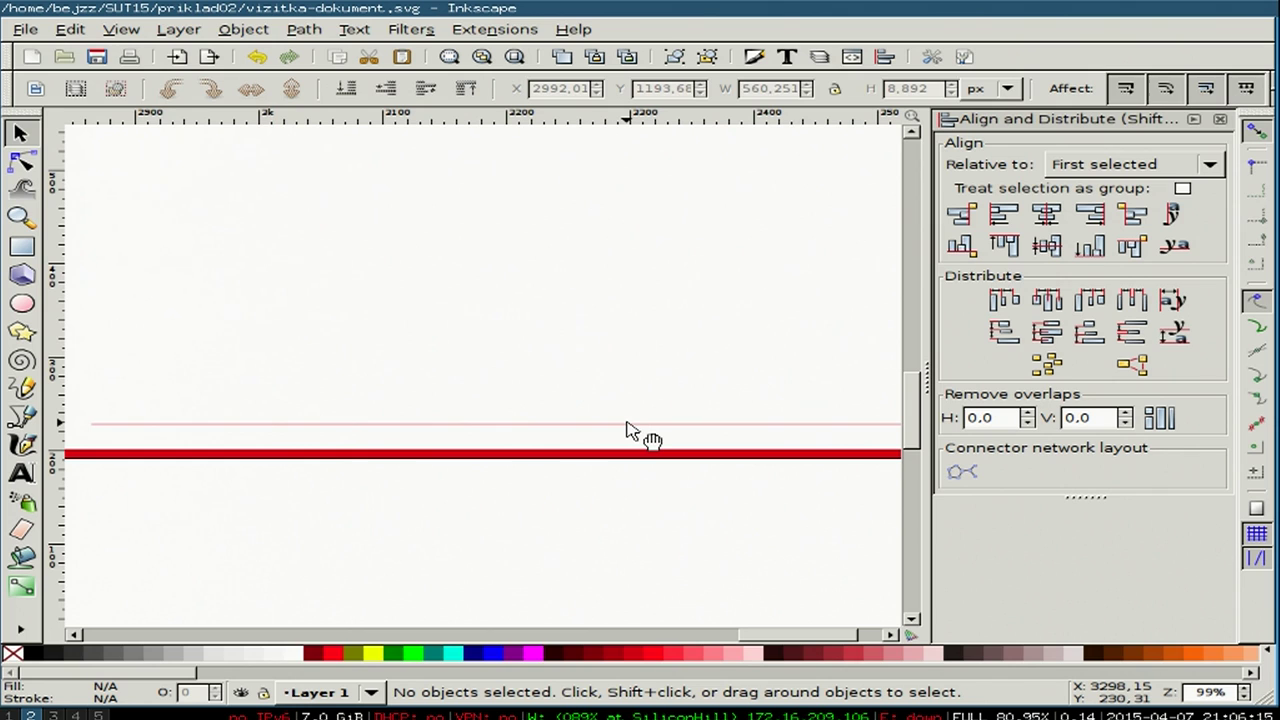
scroll(620, 425, down, 2)
scroll(590, 418, down, 2)
scroll(595, 423, up, 4)
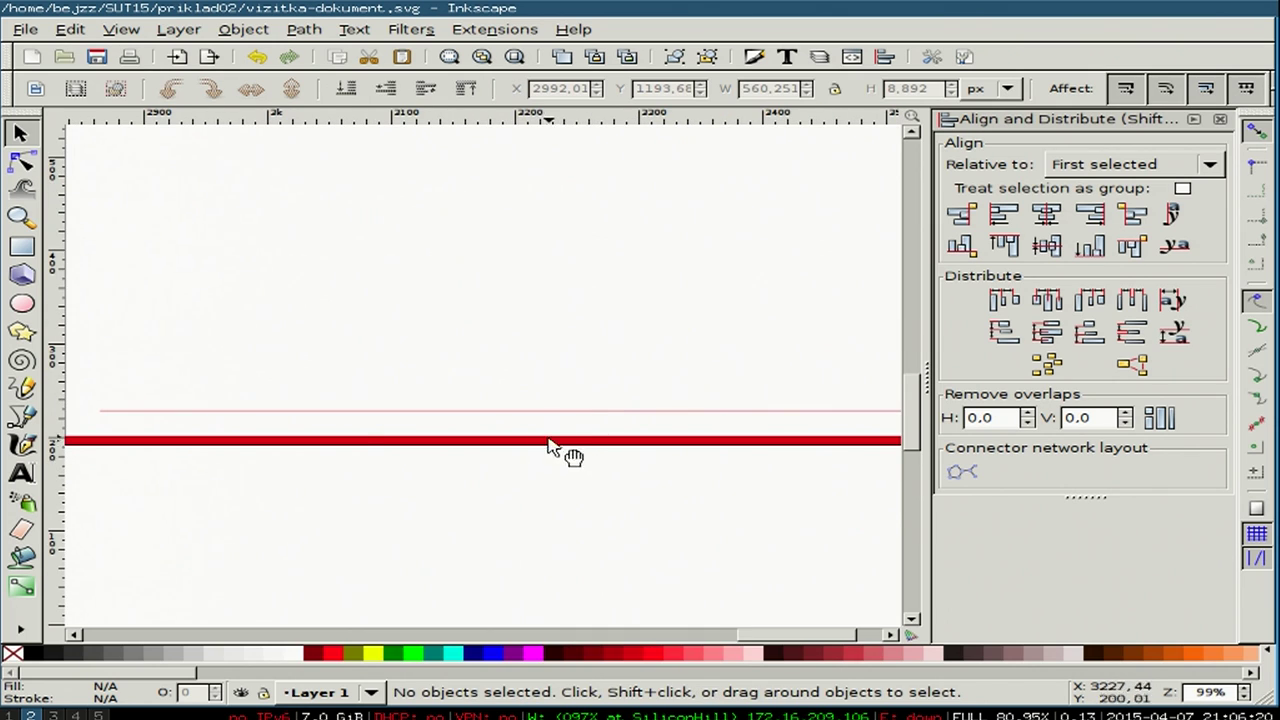
scroll(552, 442, down, 1)
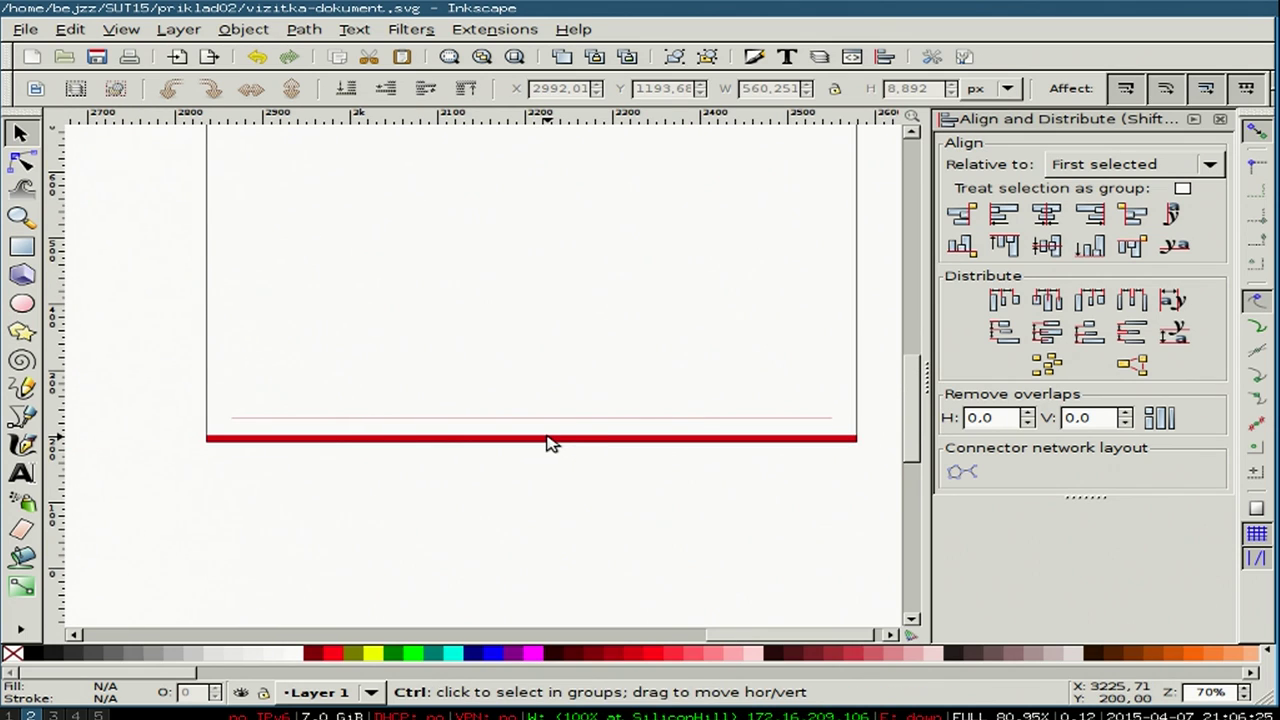
scroll(551, 443, up, 4)
scroll(548, 553, down, 2)
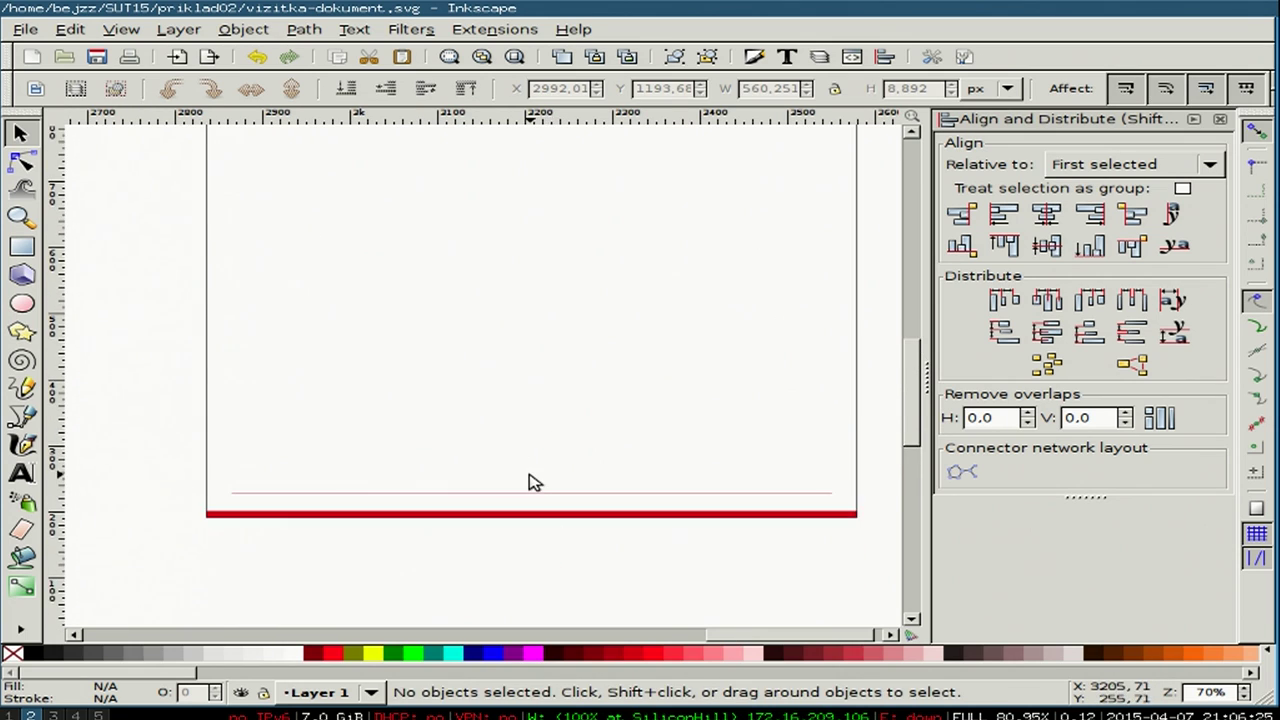
scroll(529, 480, down, 2)
scroll(545, 488, up, 2)
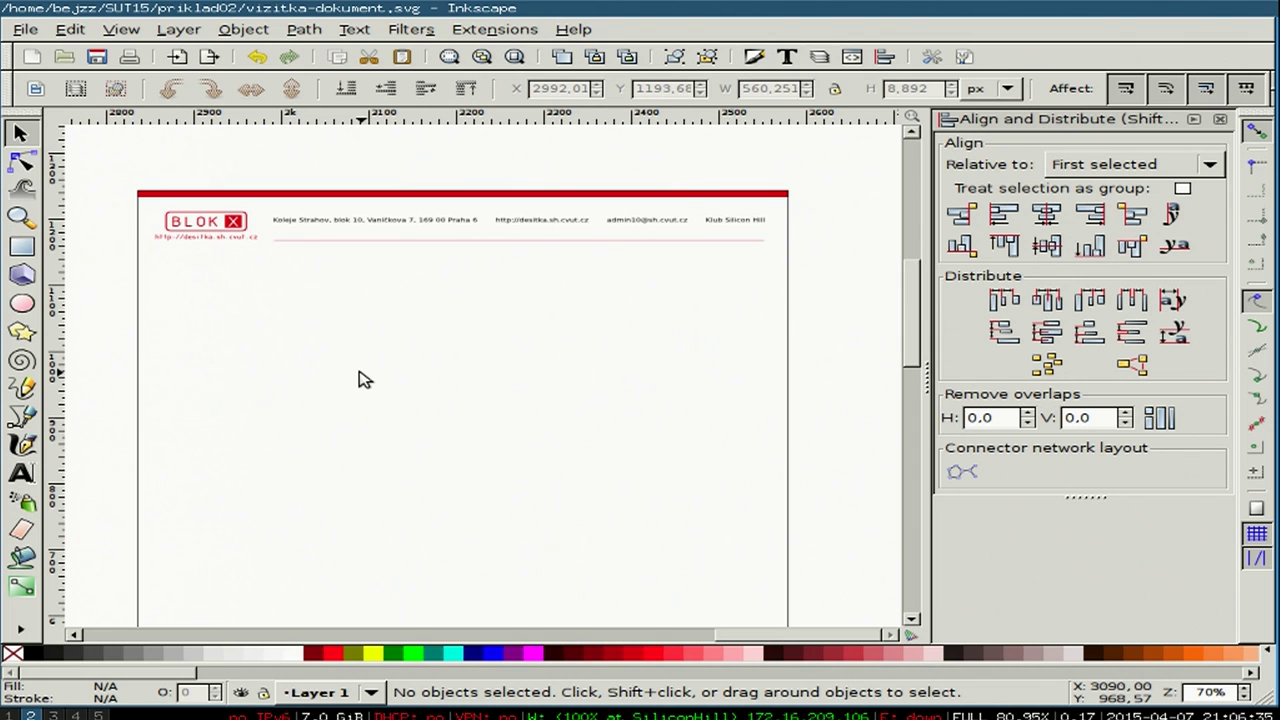
scroll(354, 334, down, 3)
scroll(563, 329, down, 1)
scroll(531, 457, up, 2)
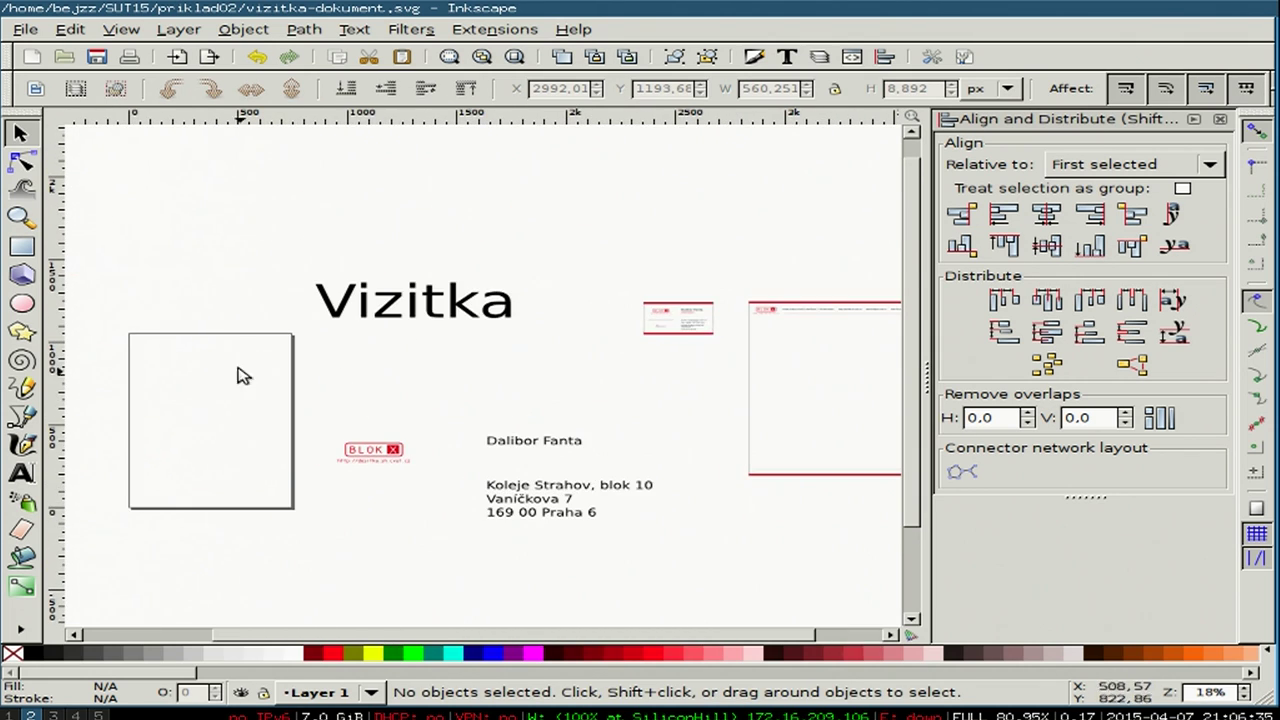
Group all the letterhead objects and drag the group onto the blank page
scroll(430, 345, down, 1)
drag(645, 220, 868, 450)
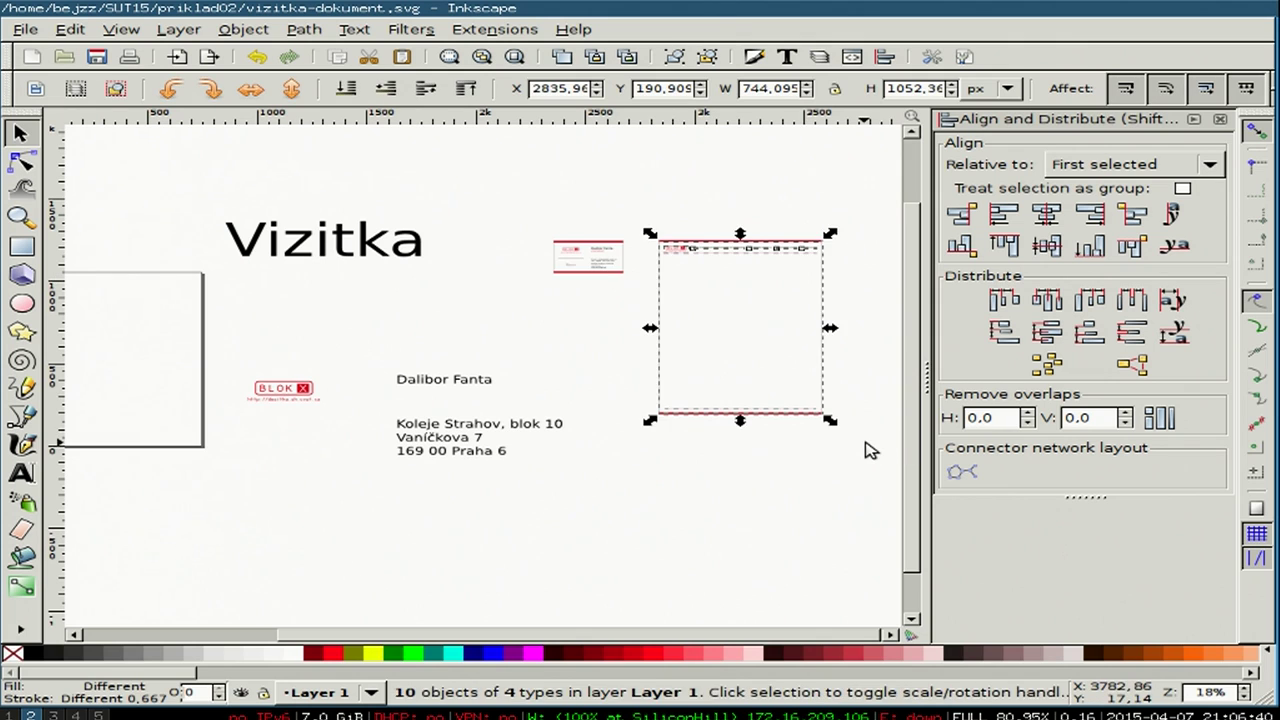
key(ctrl+g)
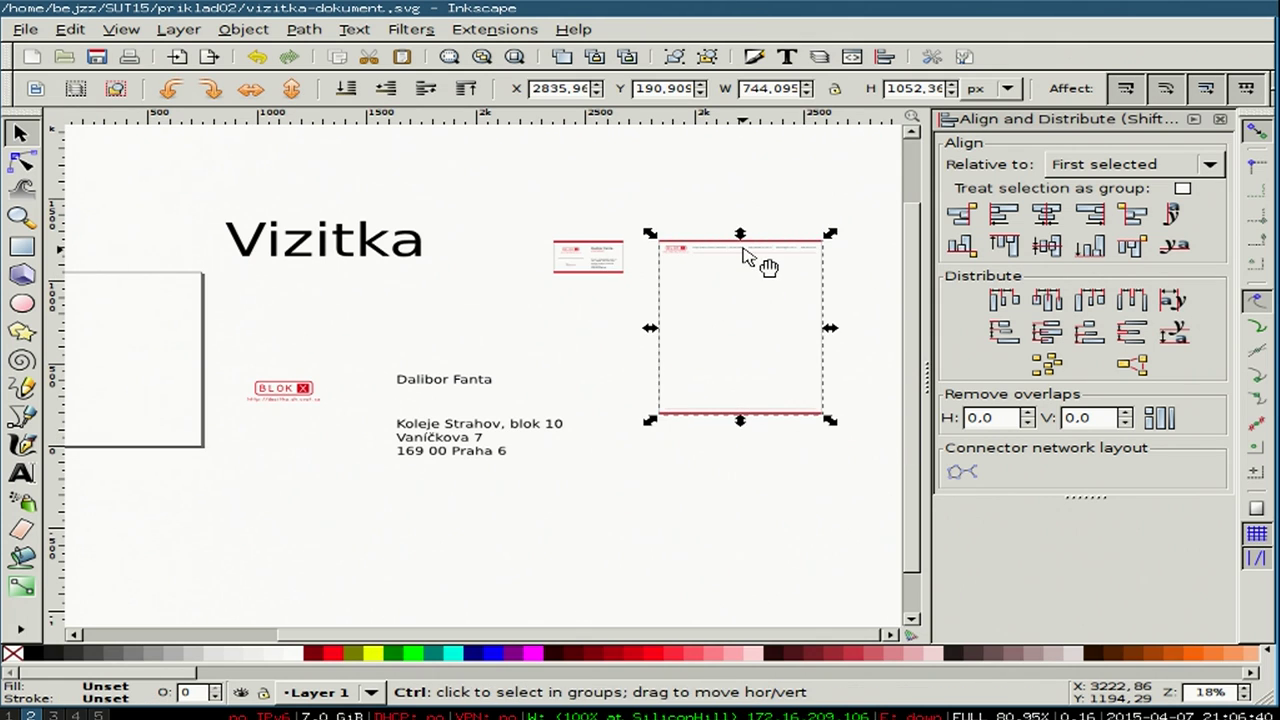
drag(745, 255, 475, 287)
Centre the letterhead group on both page axes, aligning relative to the page
click(1105, 165)
click(1106, 168)
click(1080, 236)
click(1046, 214)
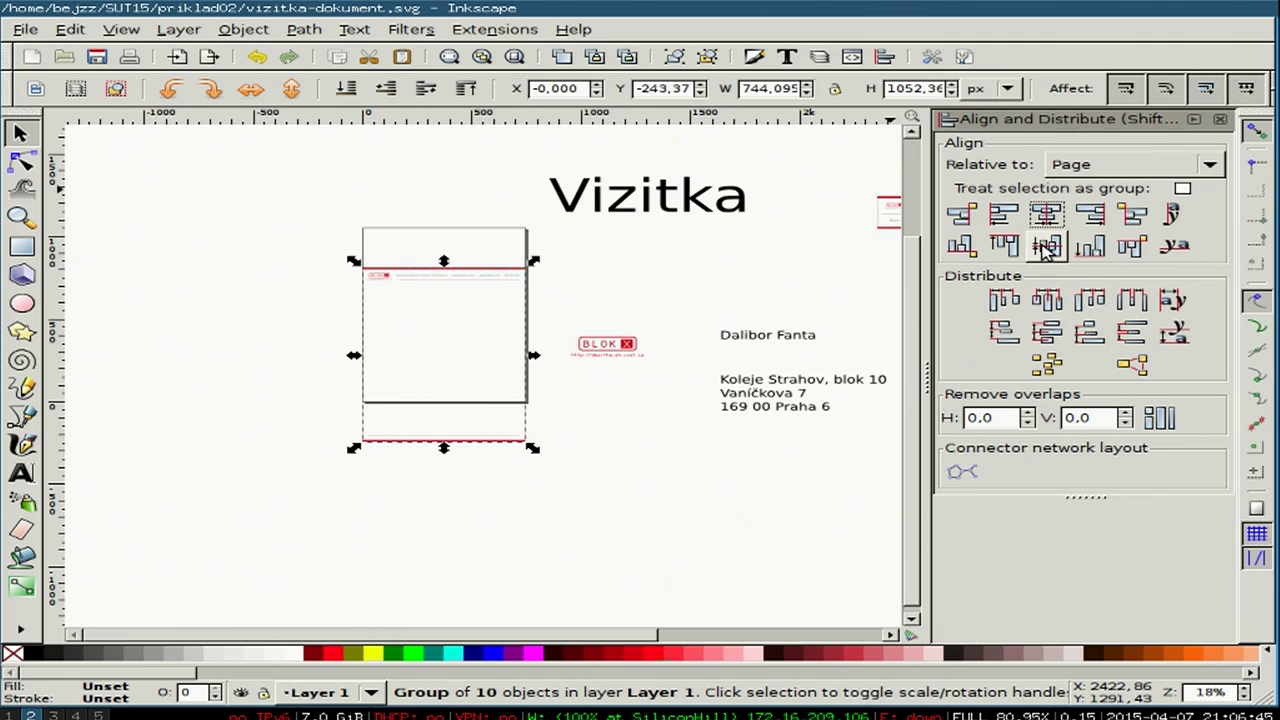
click(1050, 252)
click(457, 506)
scroll(480, 423, up, 1)
scroll(500, 328, up, 1)
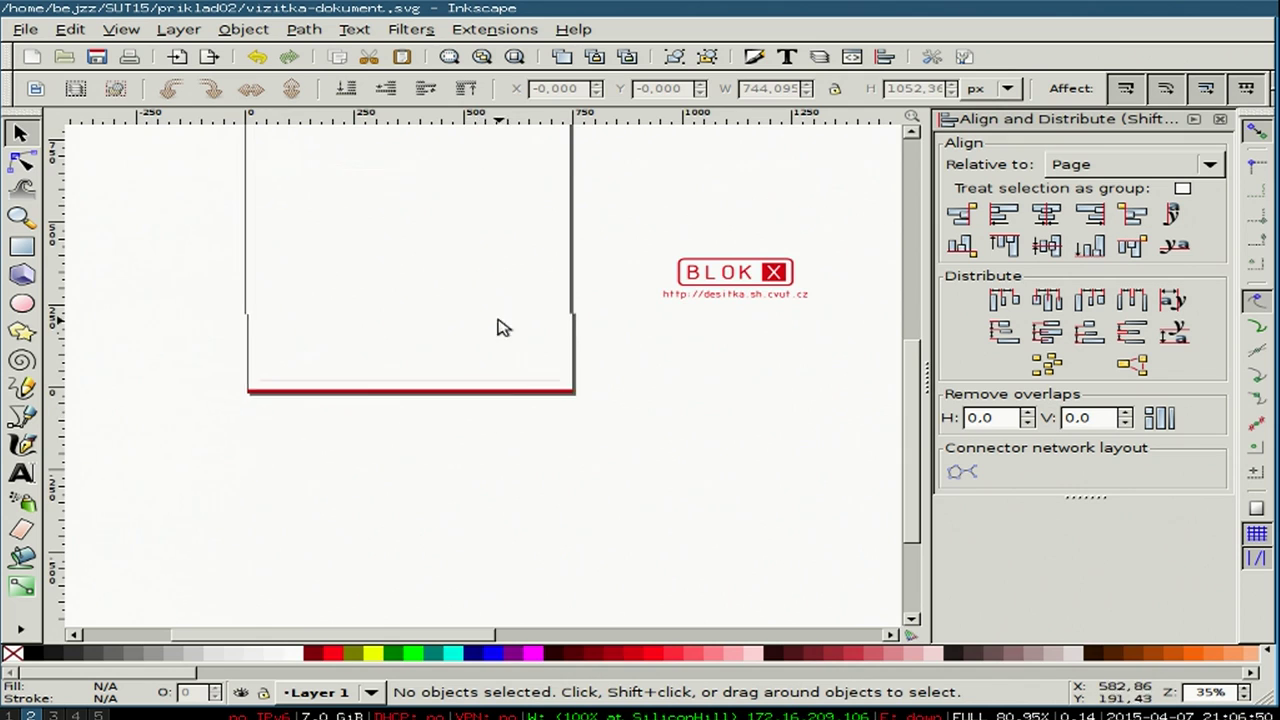
scroll(520, 450, up, 3)
scroll(535, 538, down, 3)
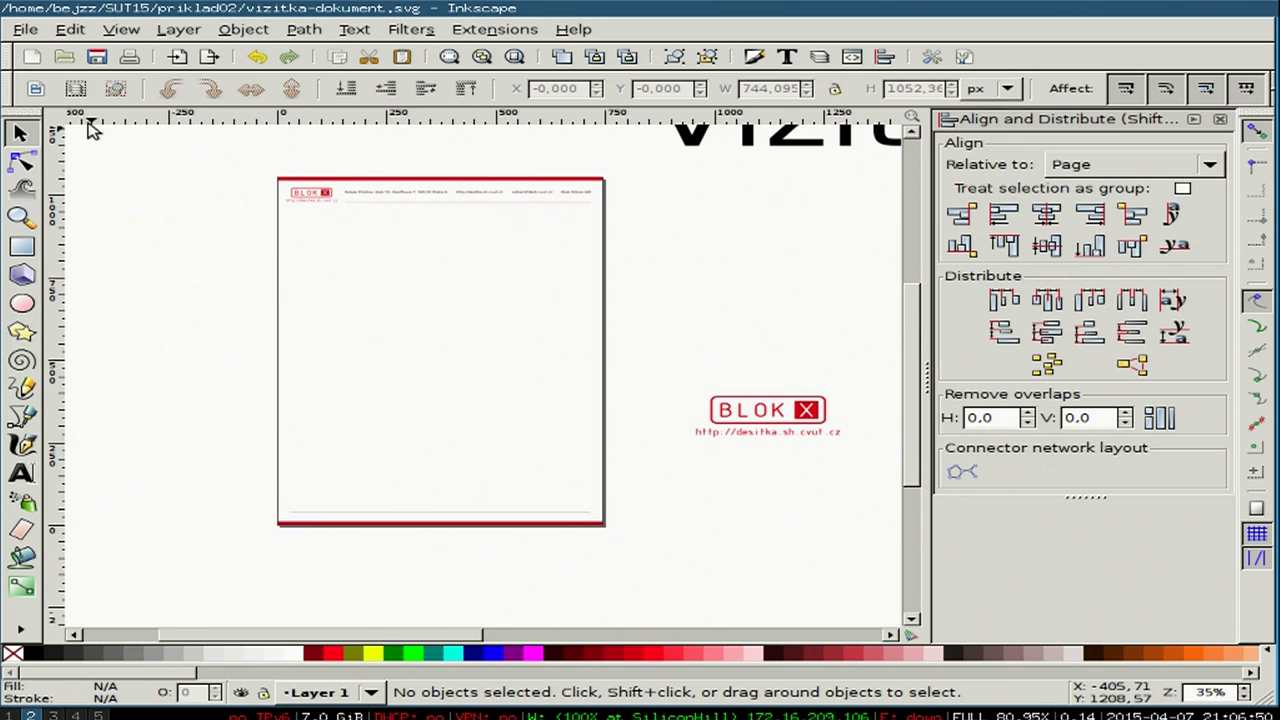
click(27, 30)
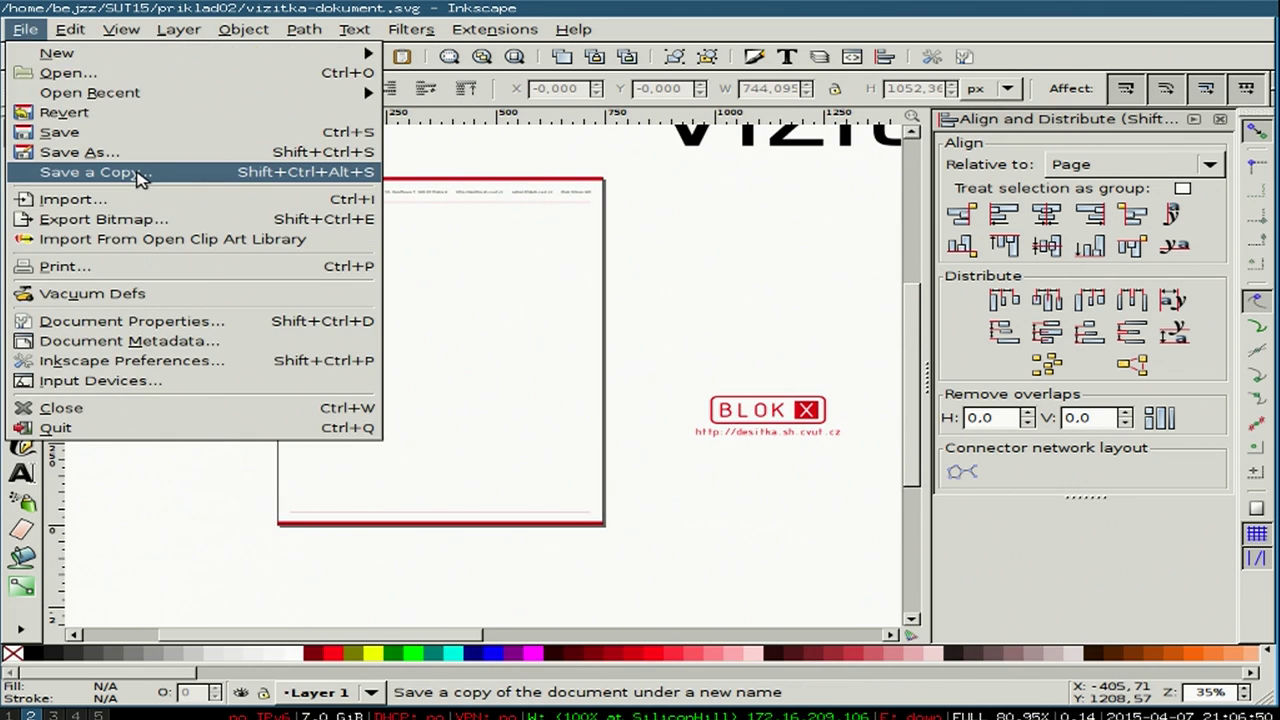
Save a PDF copy named dokument.pdf into SUT15 > priklad02, accepting the PDF options
click(138, 176)
click(500, 170)
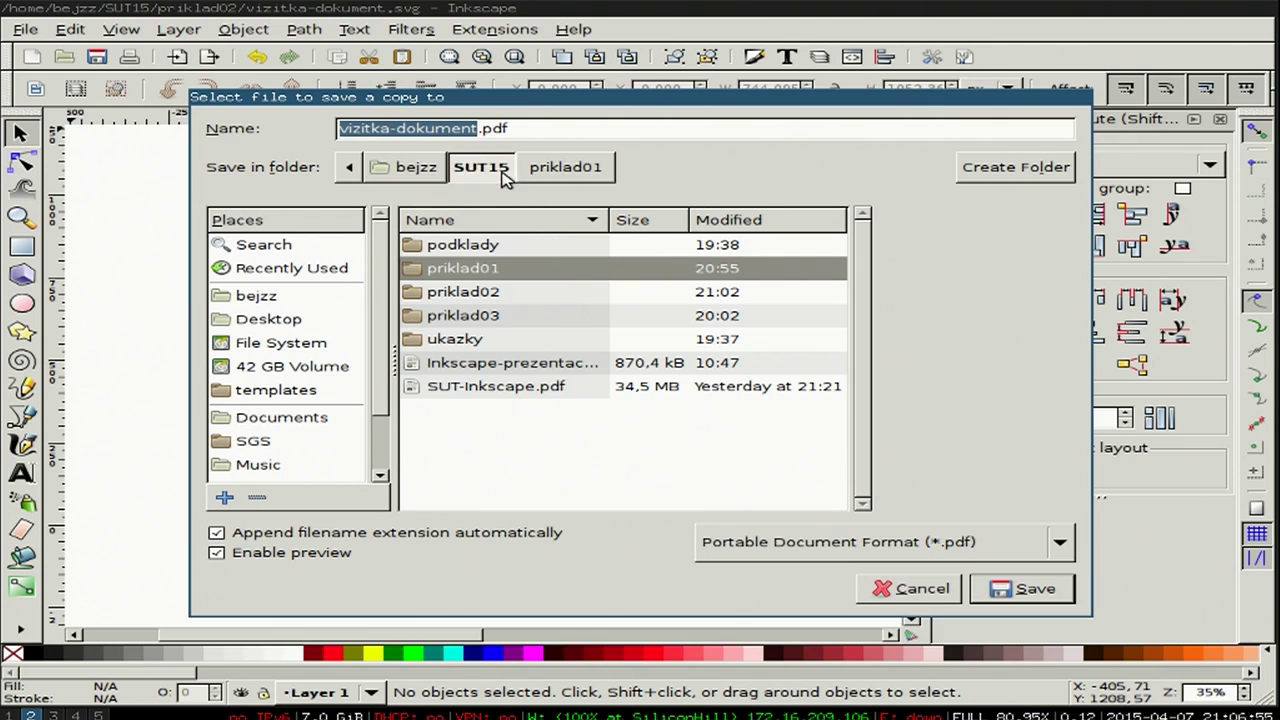
double_click(508, 294)
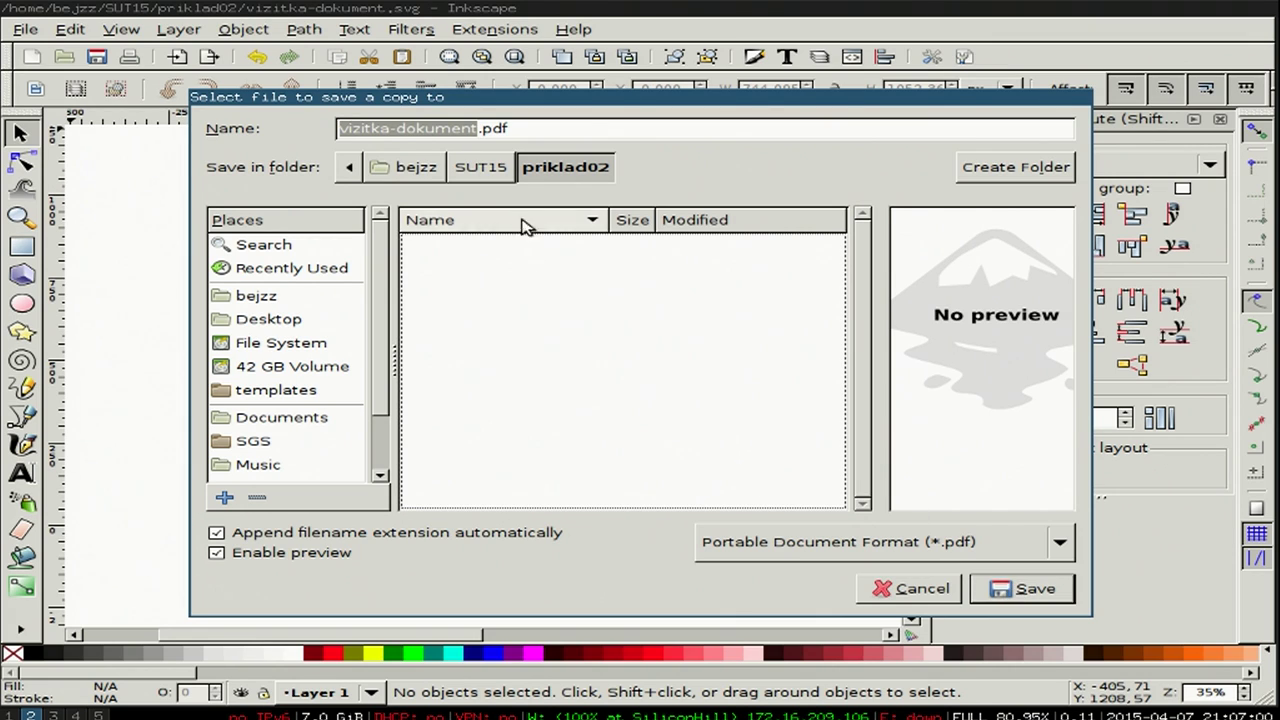
drag(403, 128, 185, 135)
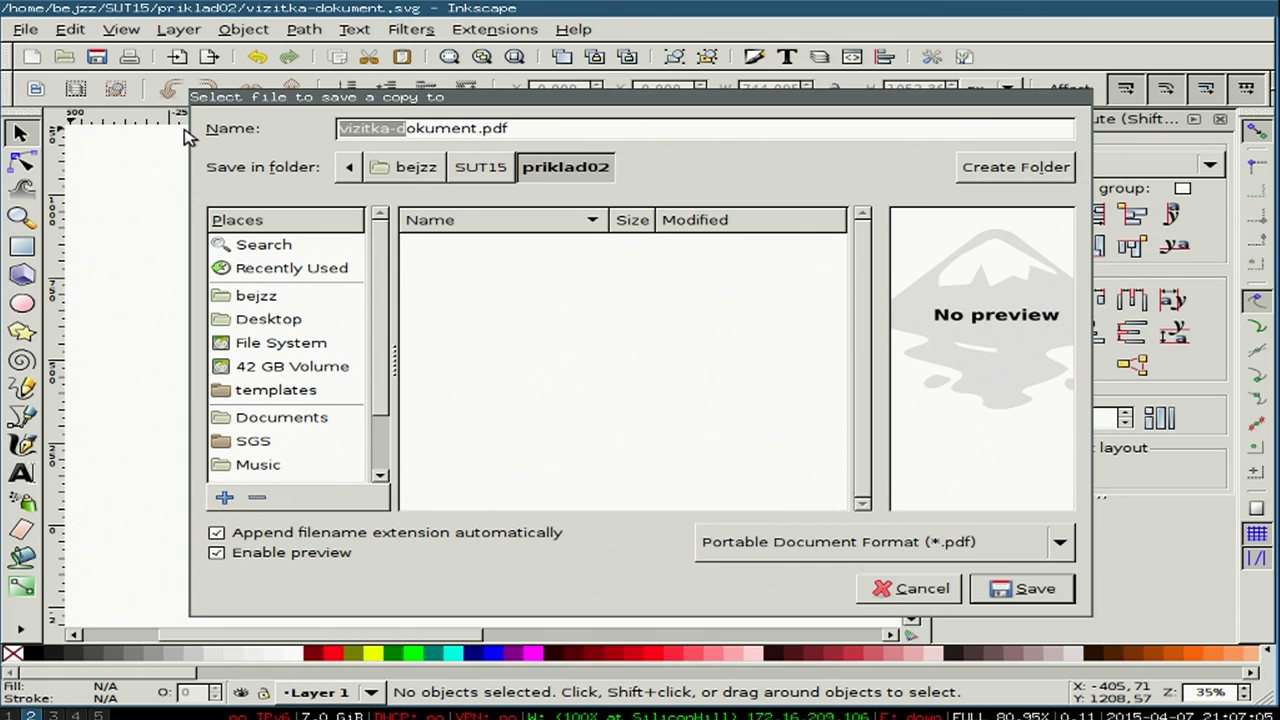
key(BackSpace)
click(990, 589)
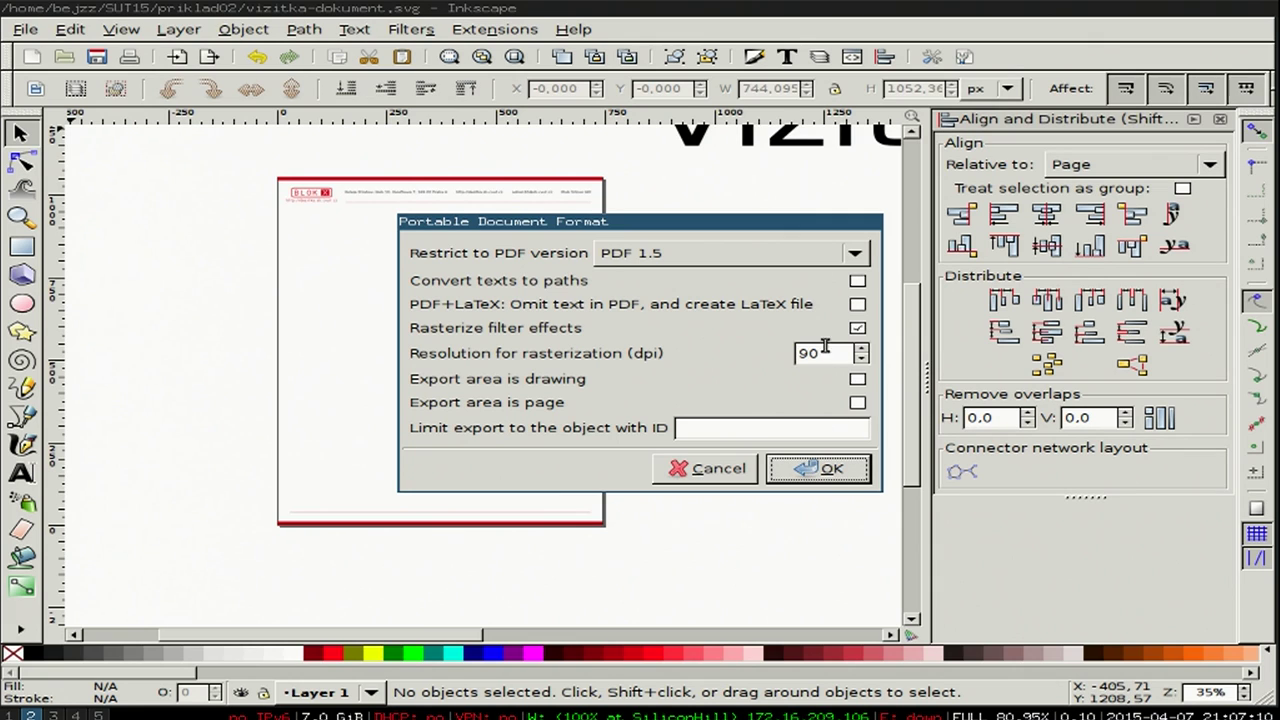
click(853, 472)
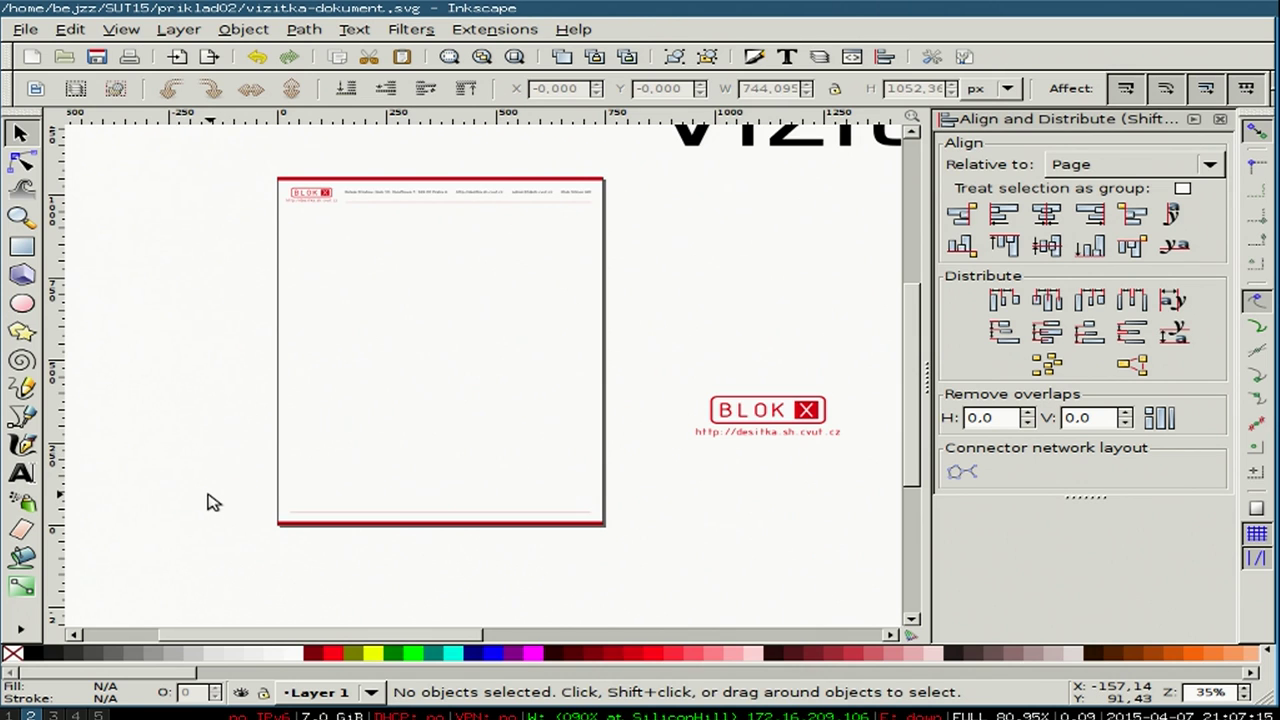
key(super+Left)
key(super+Left)
key(super+Left)
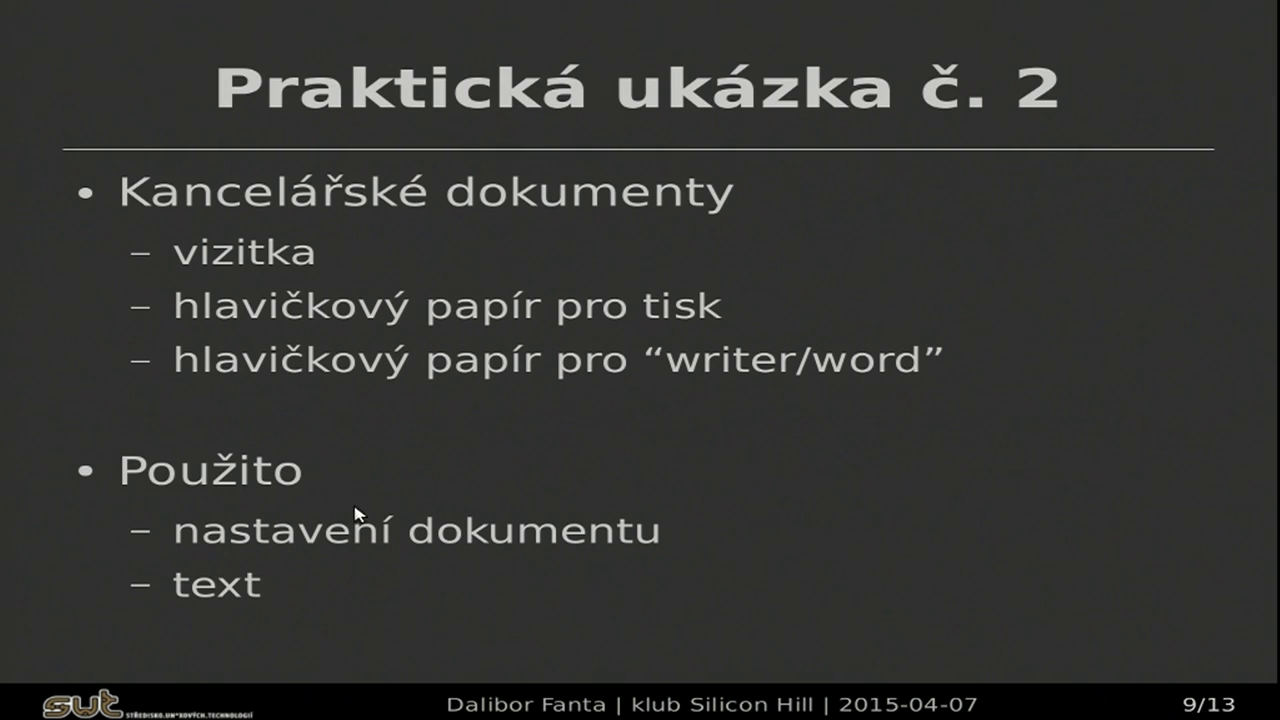
key(Escape)
click(50, 32)
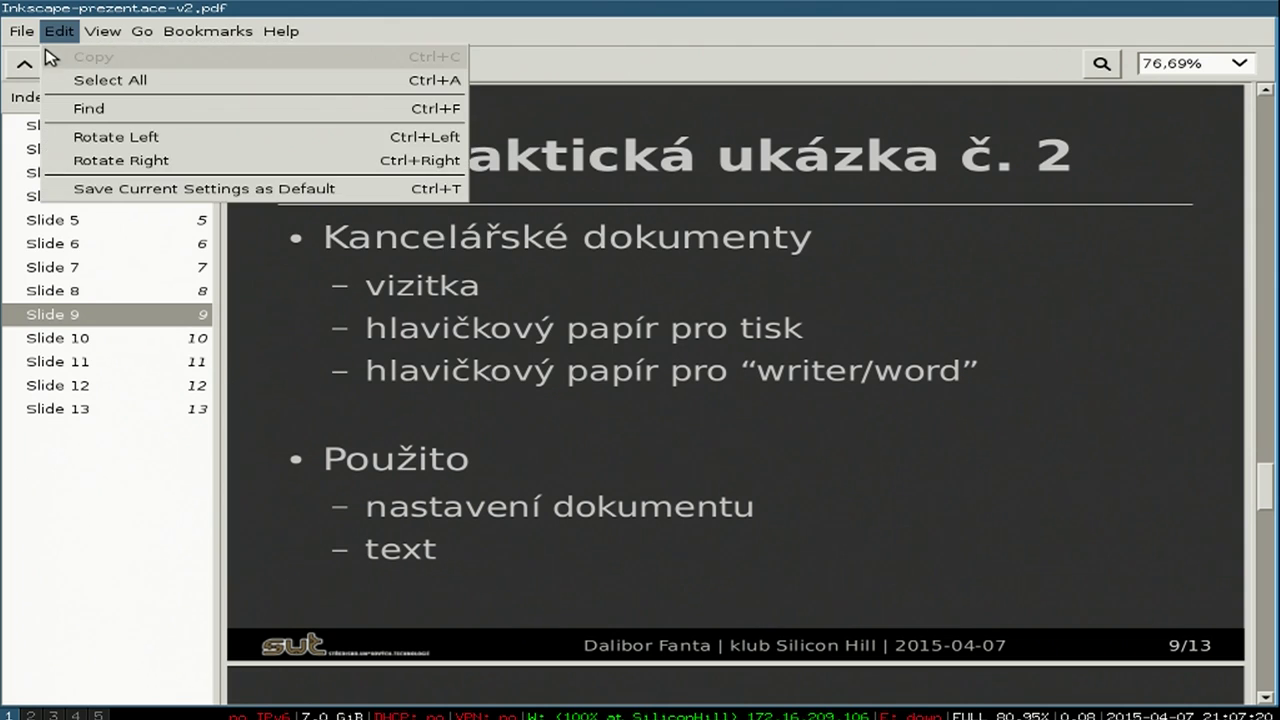
click(26, 56)
click(499, 200)
double_click(571, 334)
double_click(608, 283)
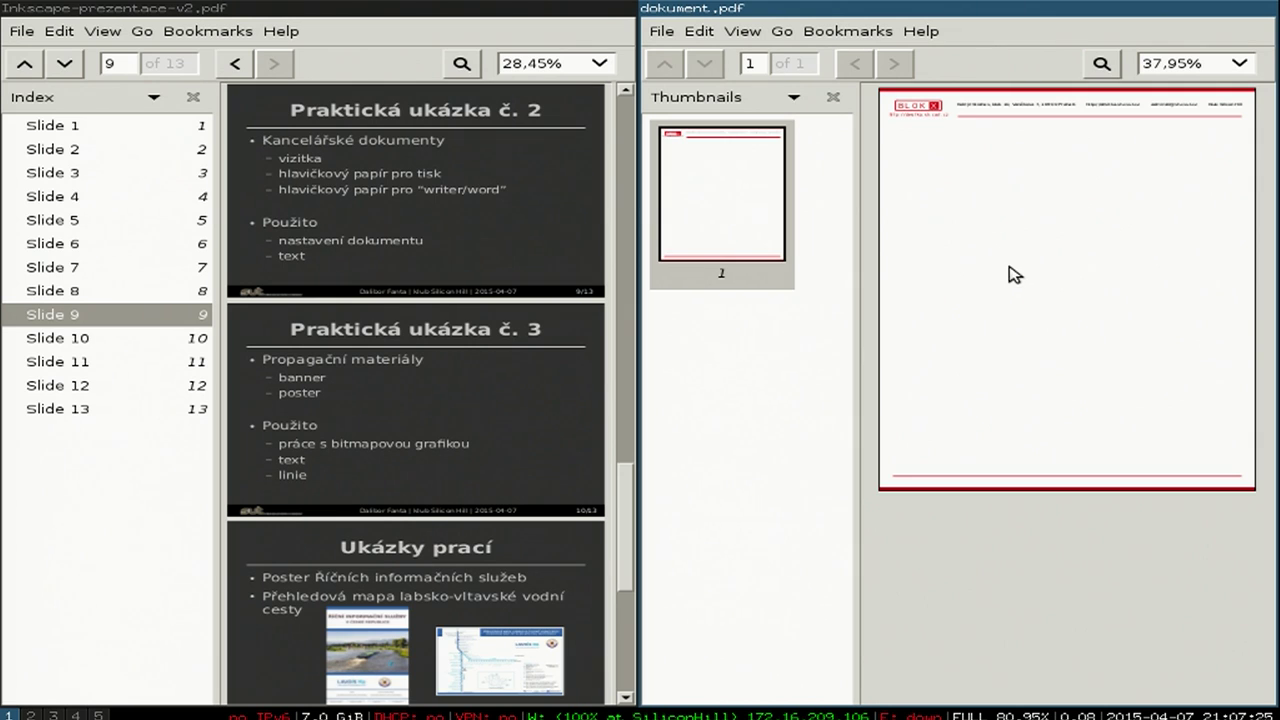
key(super+f)
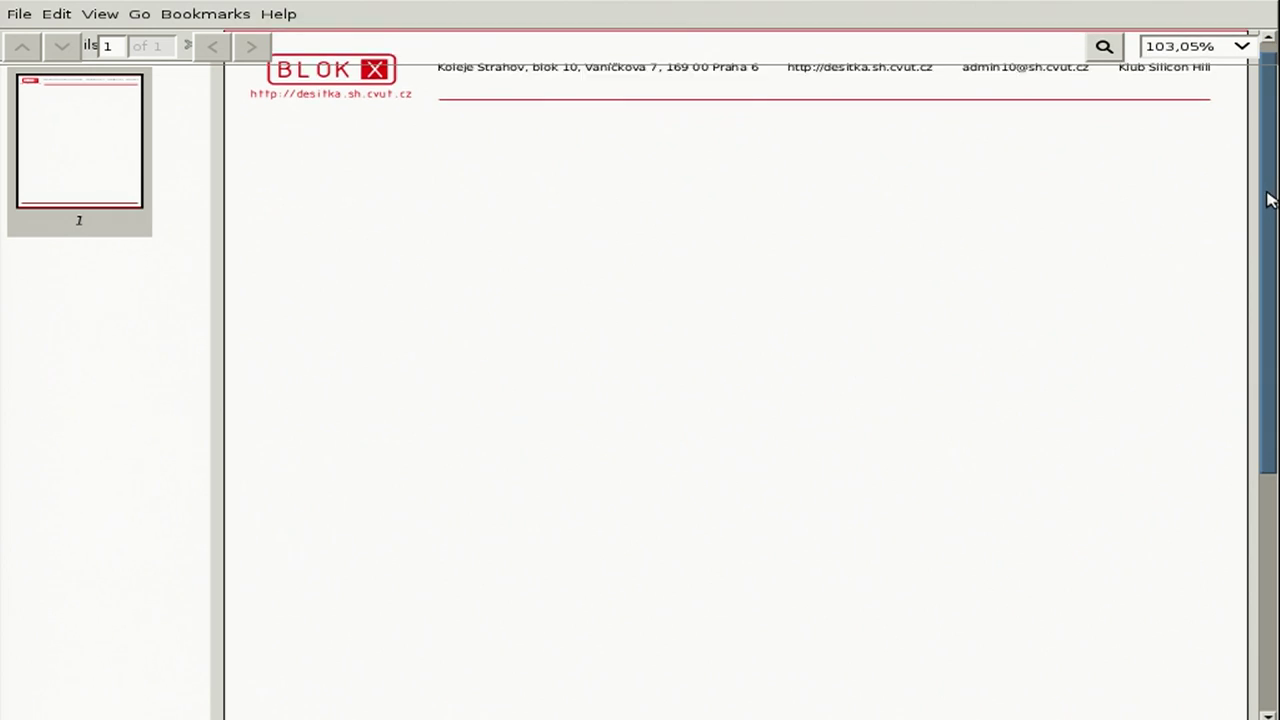
drag(1267, 172, 1260, 162)
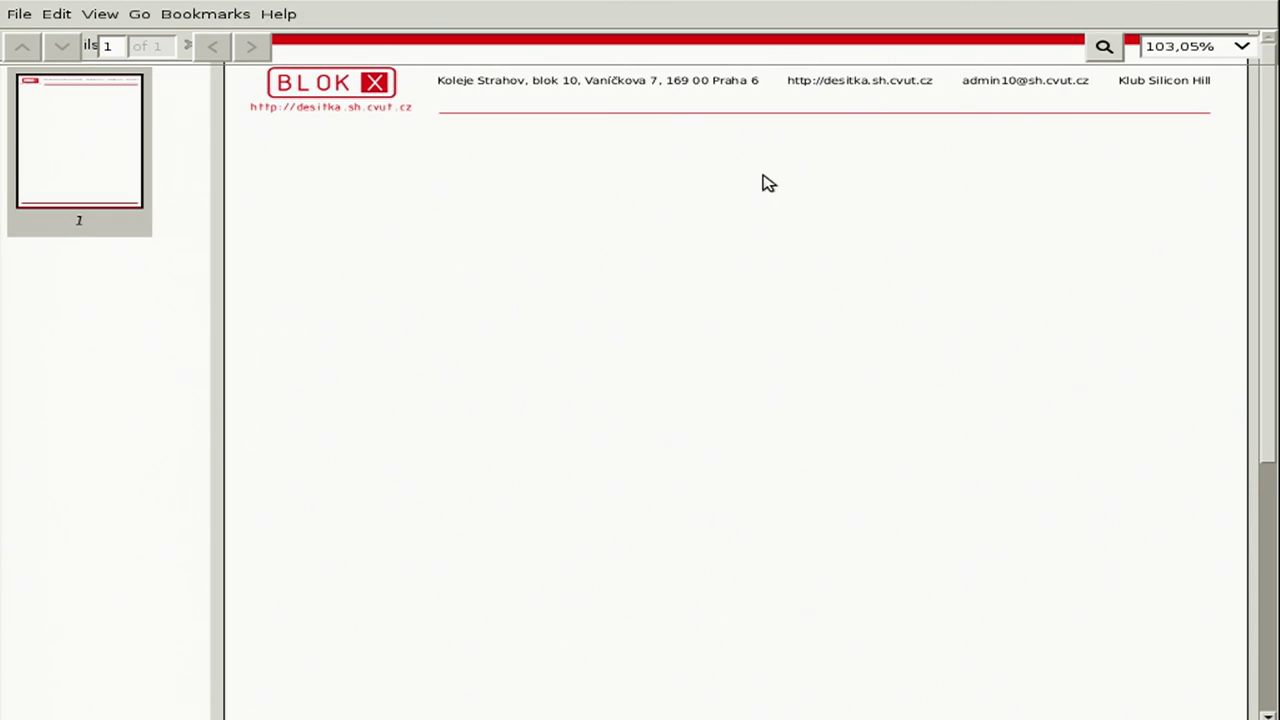
drag(1262, 128, 1272, 105)
drag(1254, 160, 1230, 544)
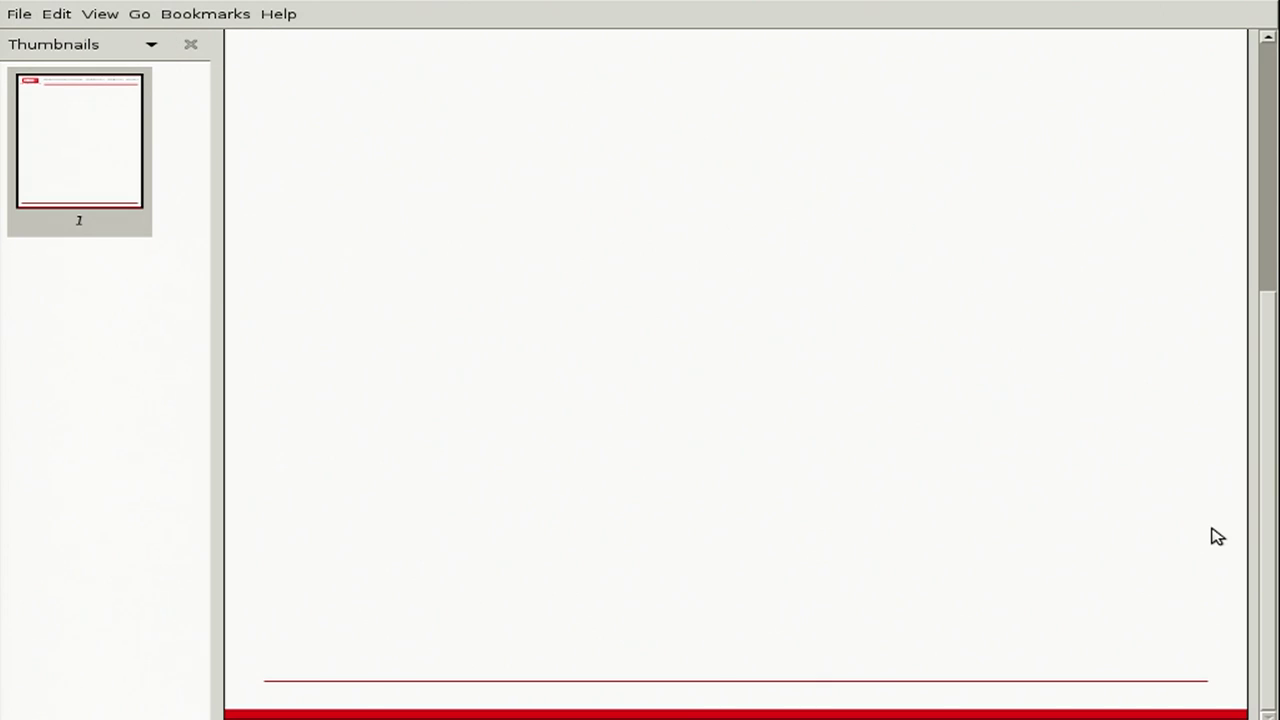
key(F11)
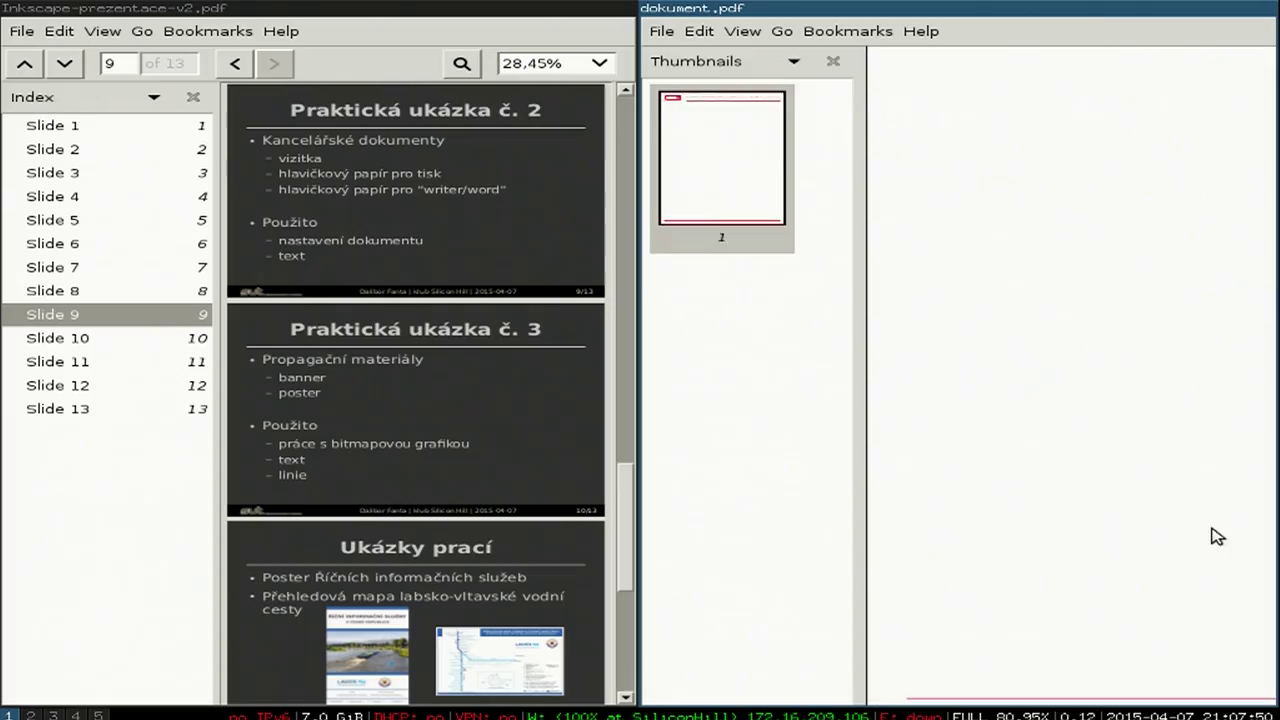
click(663, 33)
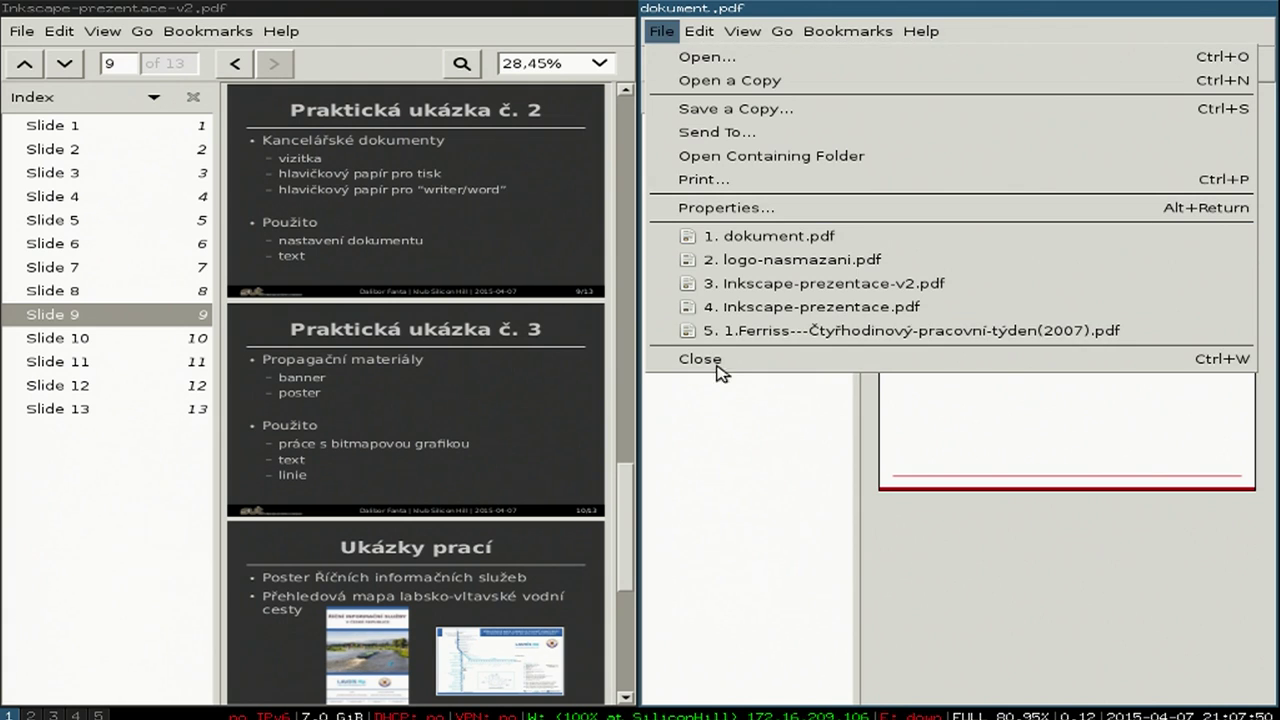
click(721, 364)
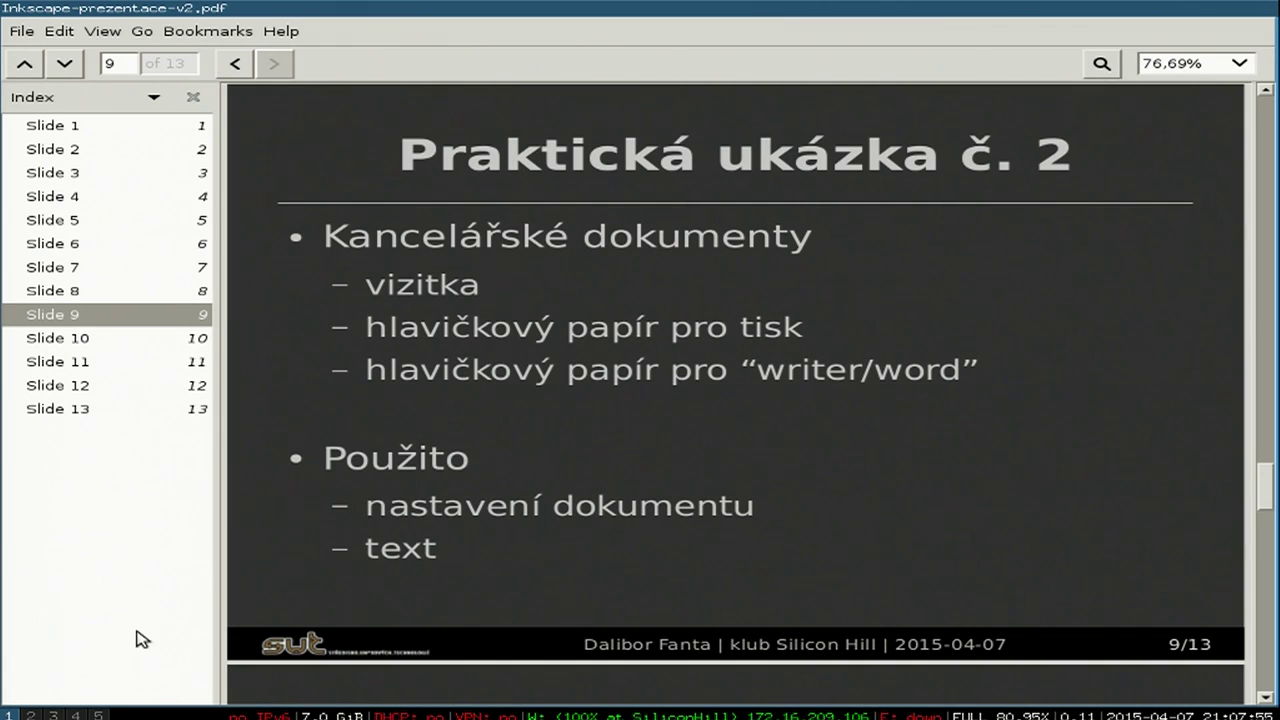
key(F5)
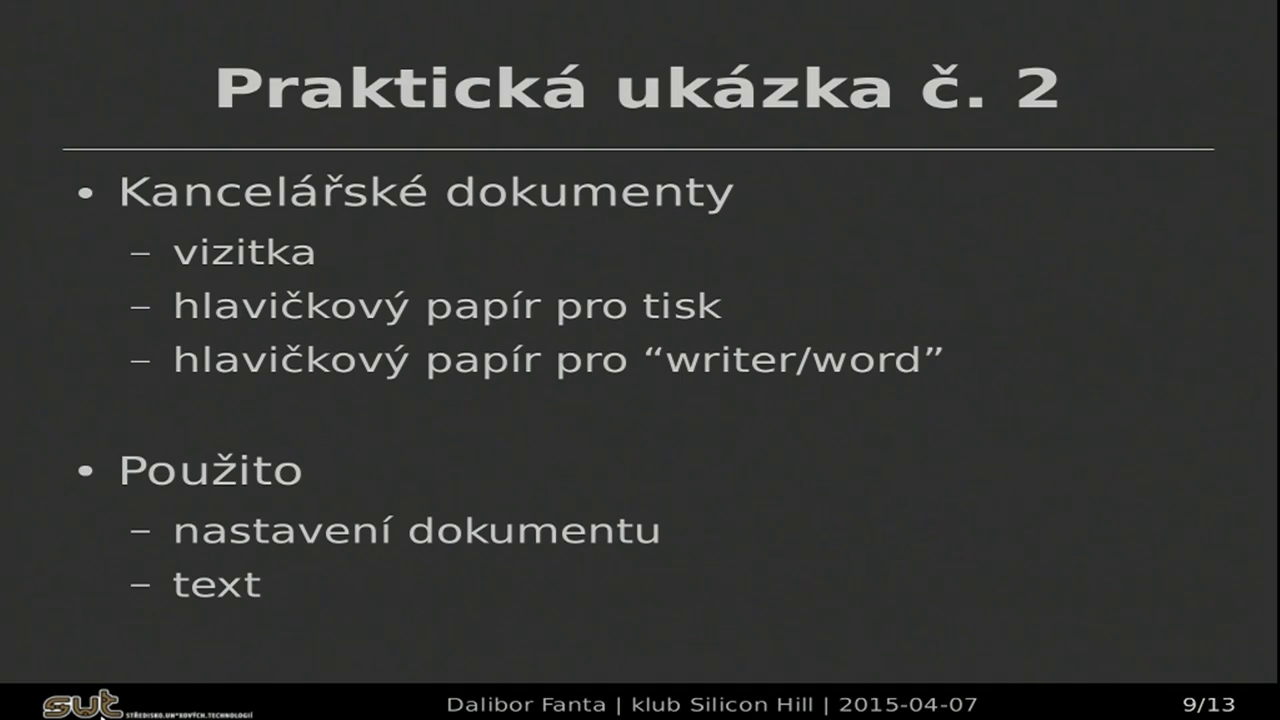
key(alt+Tab)
click(345, 522)
ctrl+scroll(313, 537, up, 2)
double_click(325, 515)
click(337, 516)
ctrl+scroll(366, 525, down, 1)
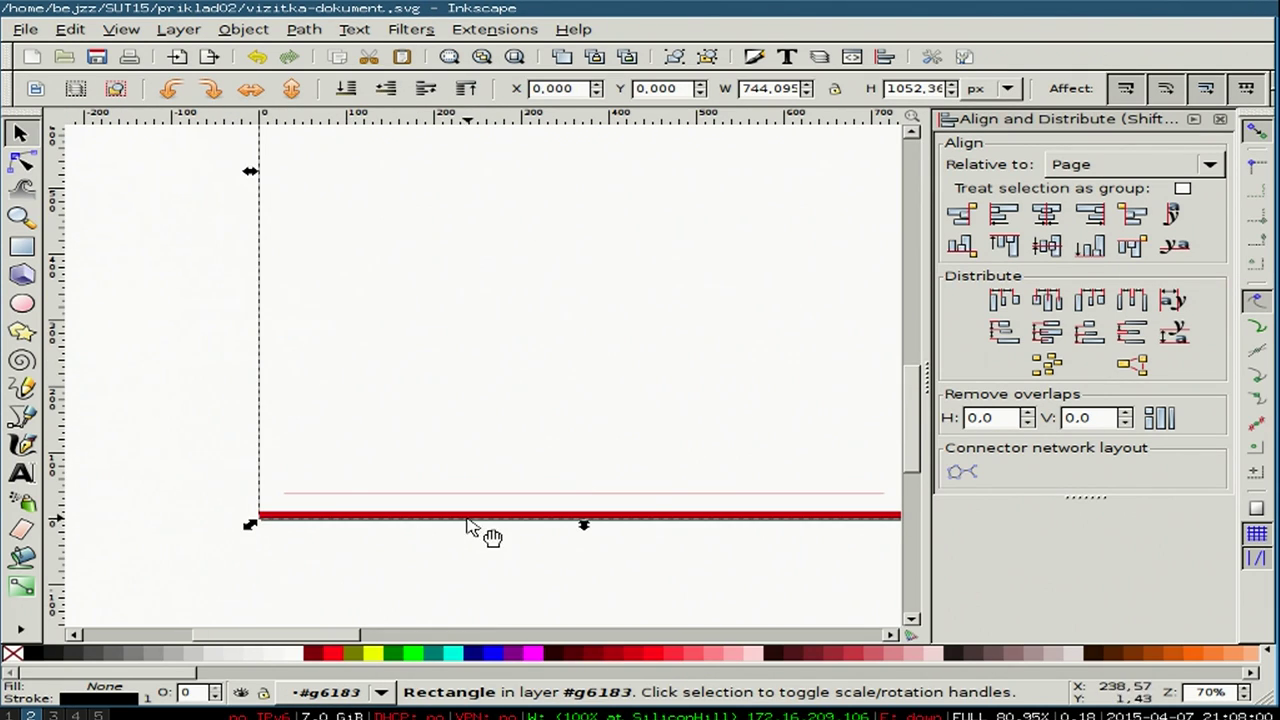
click(455, 543)
double_click(432, 557)
ctrl+scroll(443, 563, down, 2)
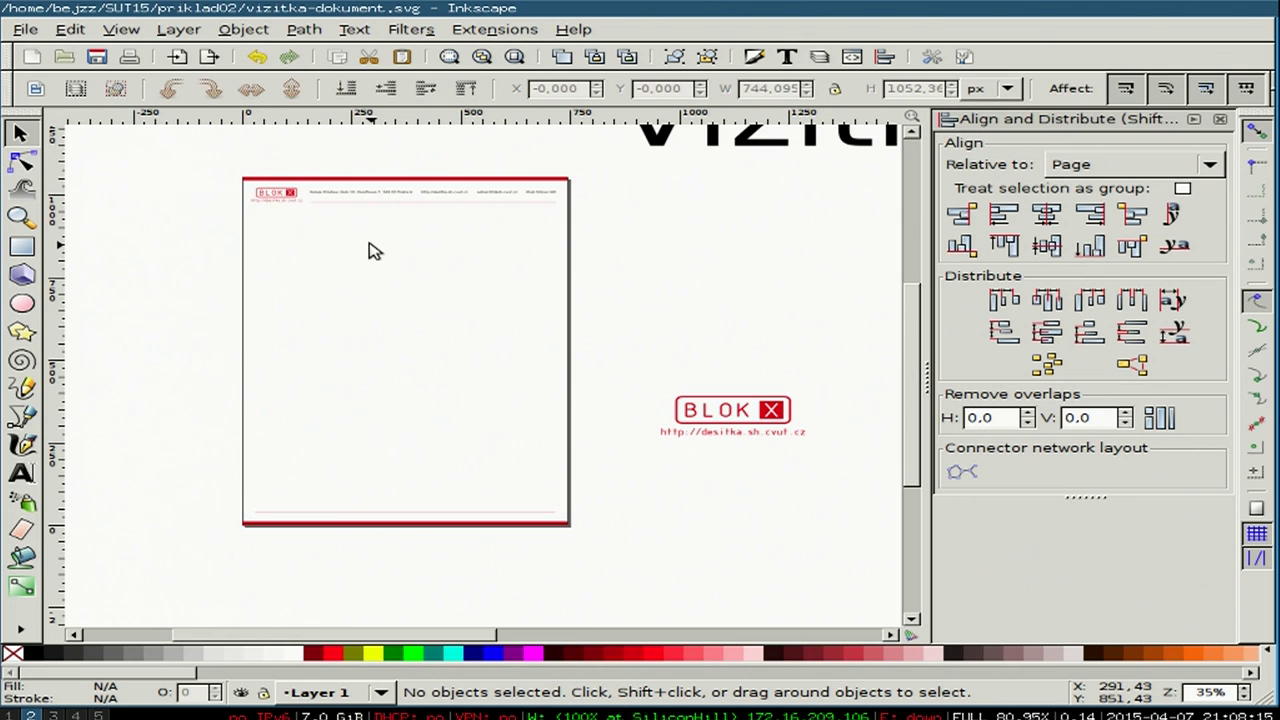
click(22, 414)
Draw a short vertical Bezier line above the page's top-left corner and select it
scroll(290, 325, up, 3)
scroll(293, 320, up, 3)
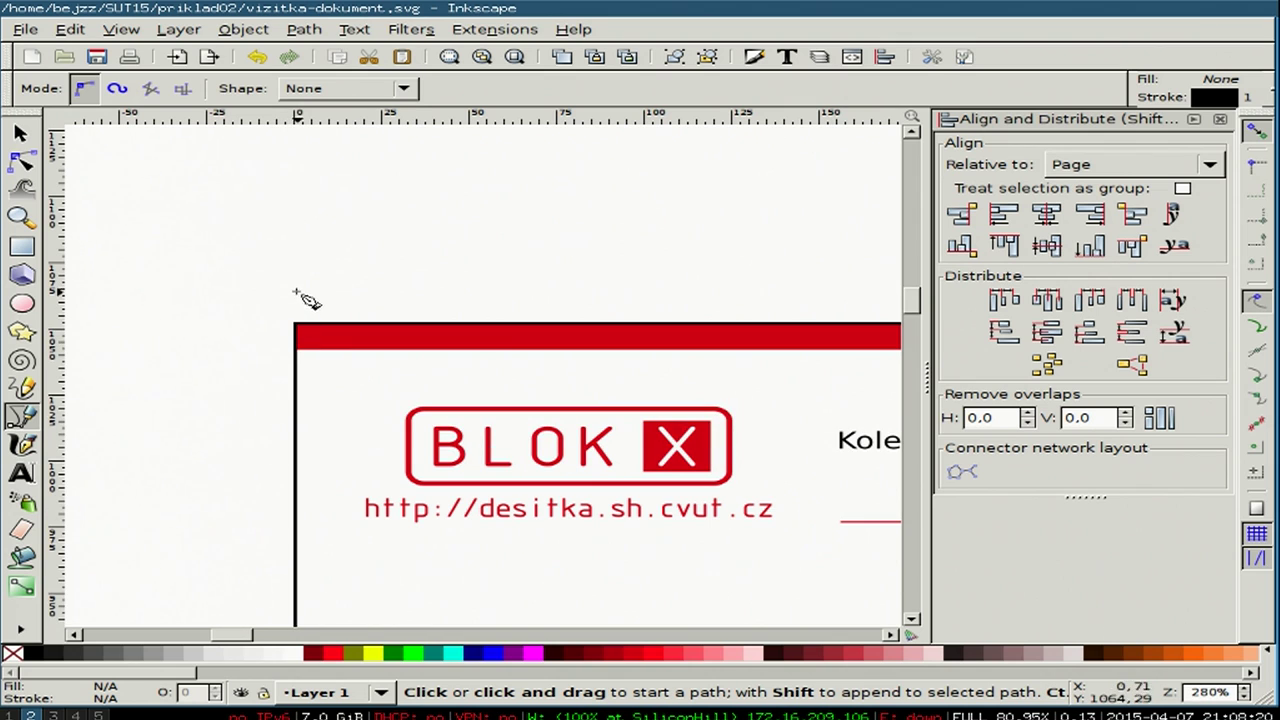
click(297, 290)
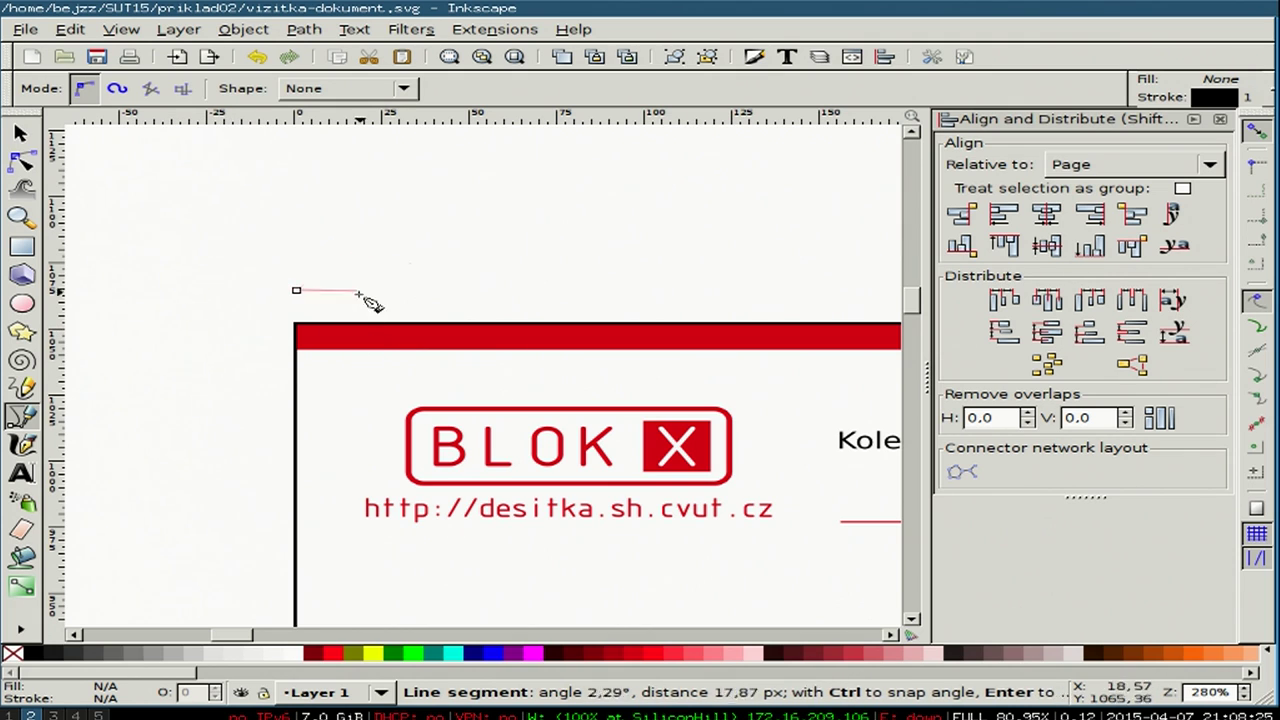
double_click(297, 247)
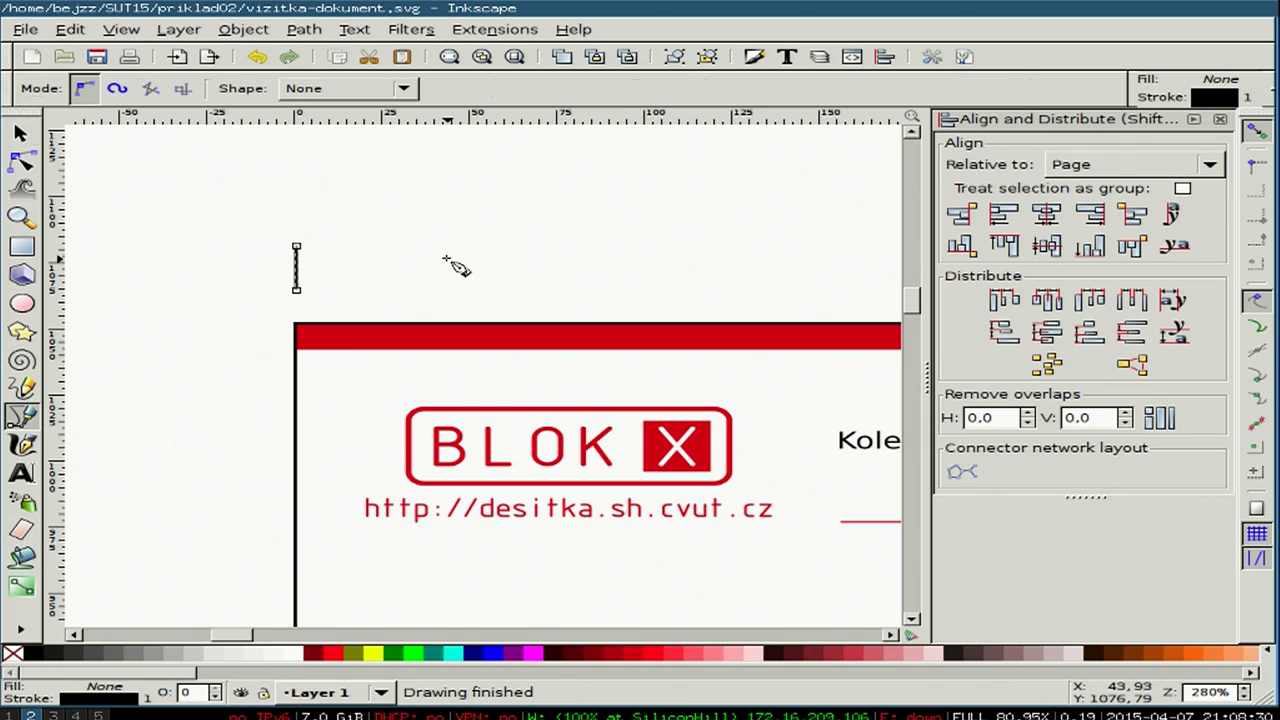
key(s)
click(298, 274)
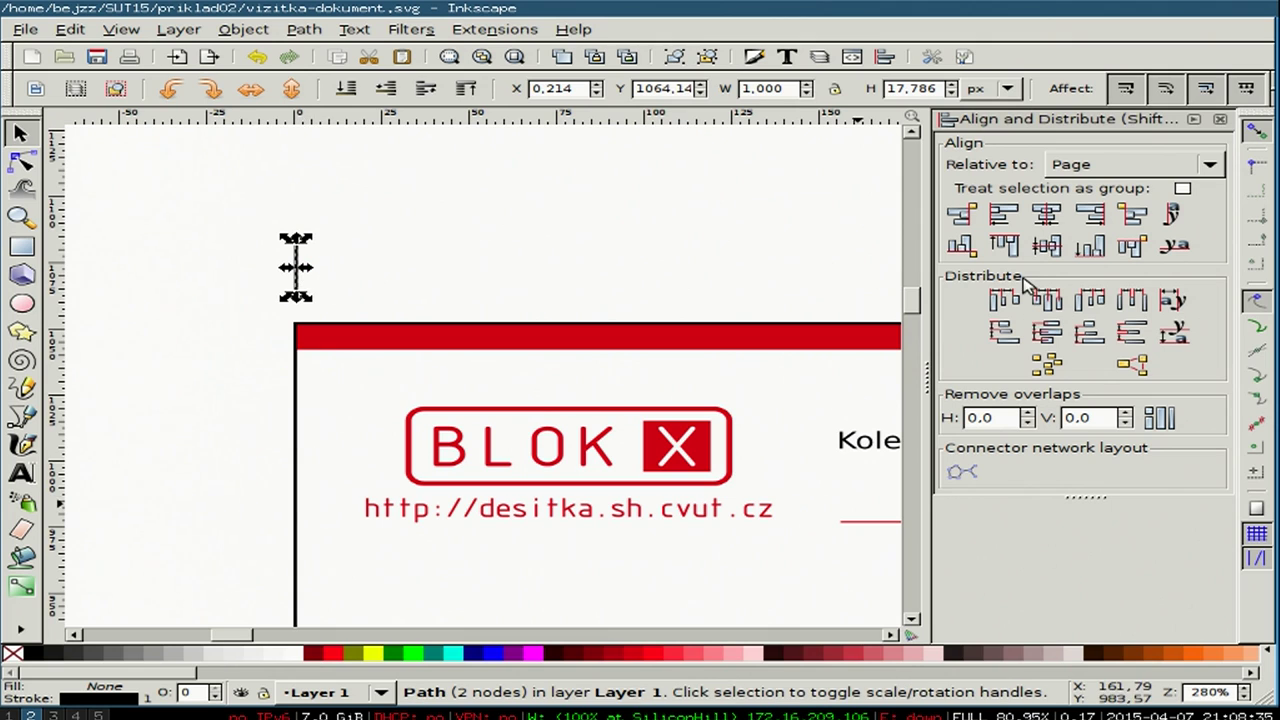
Thin the line's stroke width in Fill and Stroke to 0.200 px
key(shift+ctrl+f)
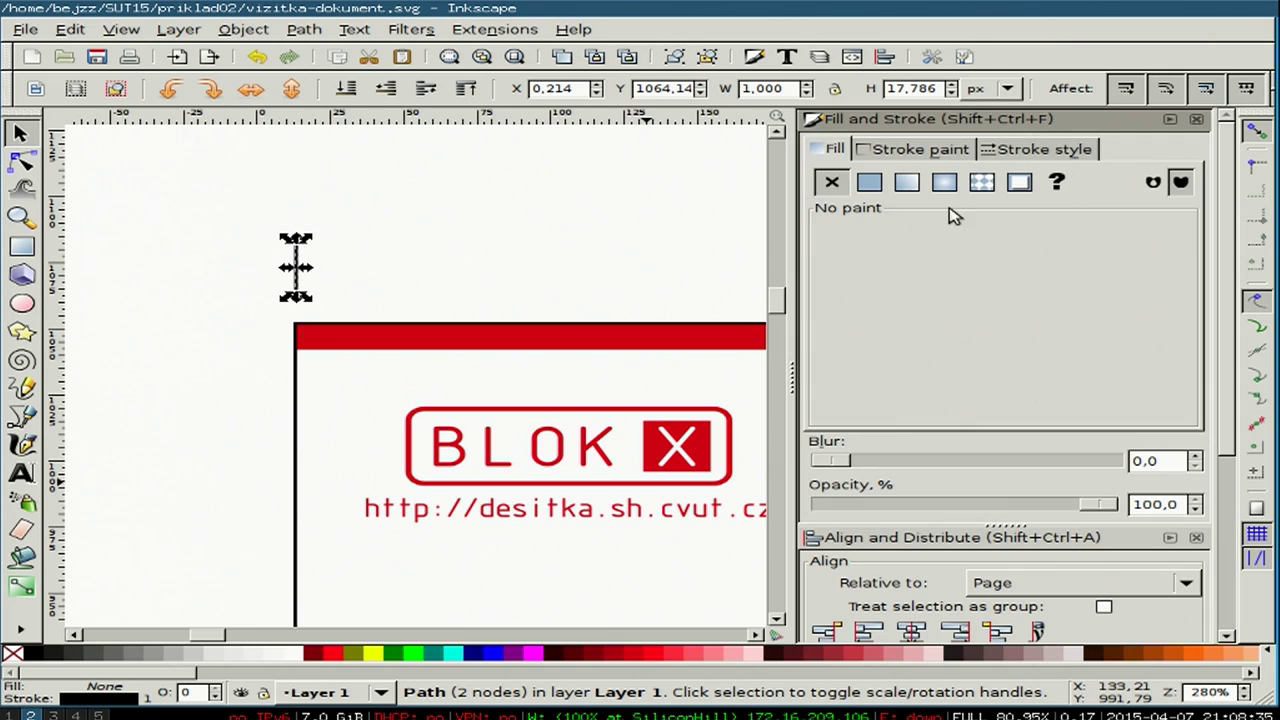
click(1036, 149)
text(0,8)
key(Return)
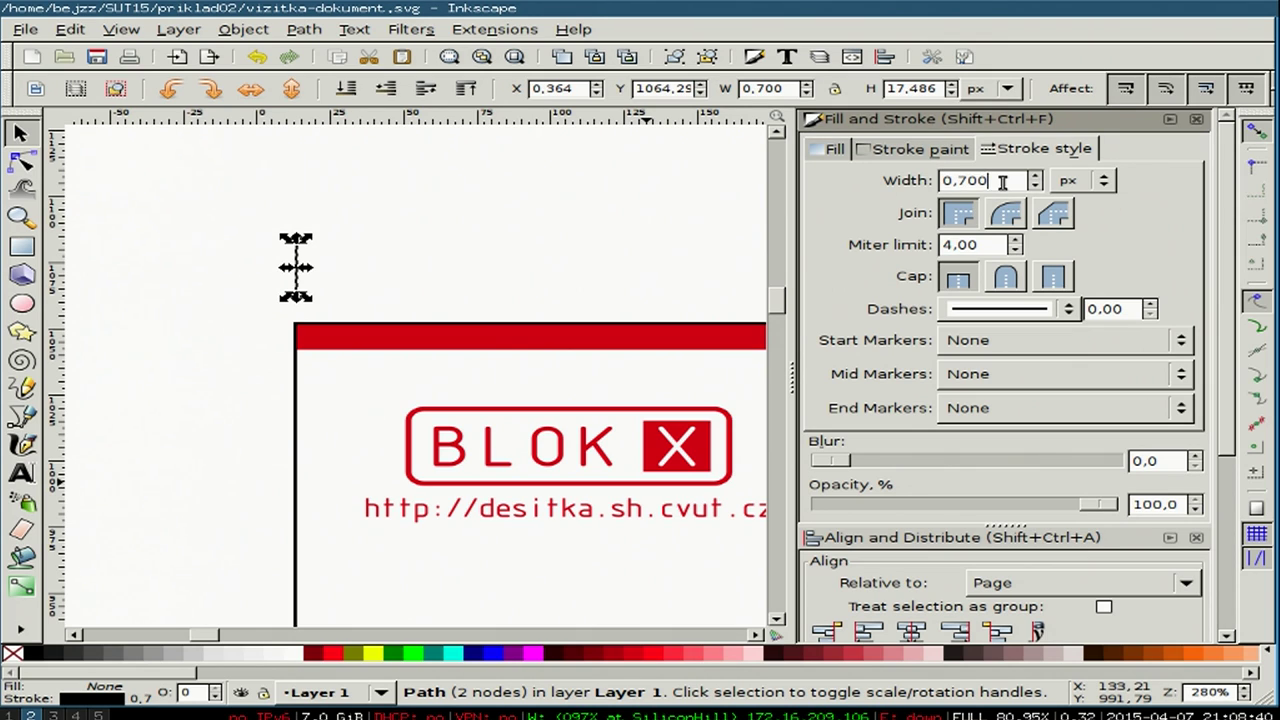
scroll(1002, 181, down, 1)
scroll(1002, 181, down, 2)
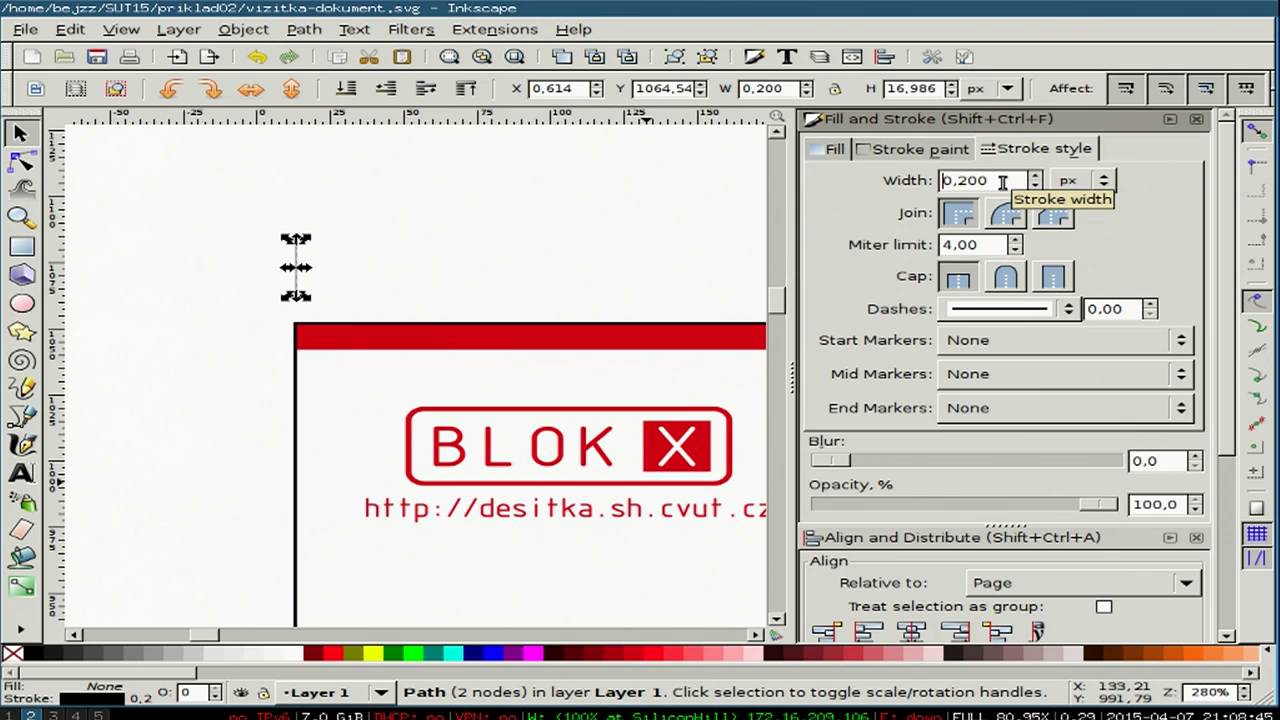
click(363, 268)
scroll(366, 268, left, 3)
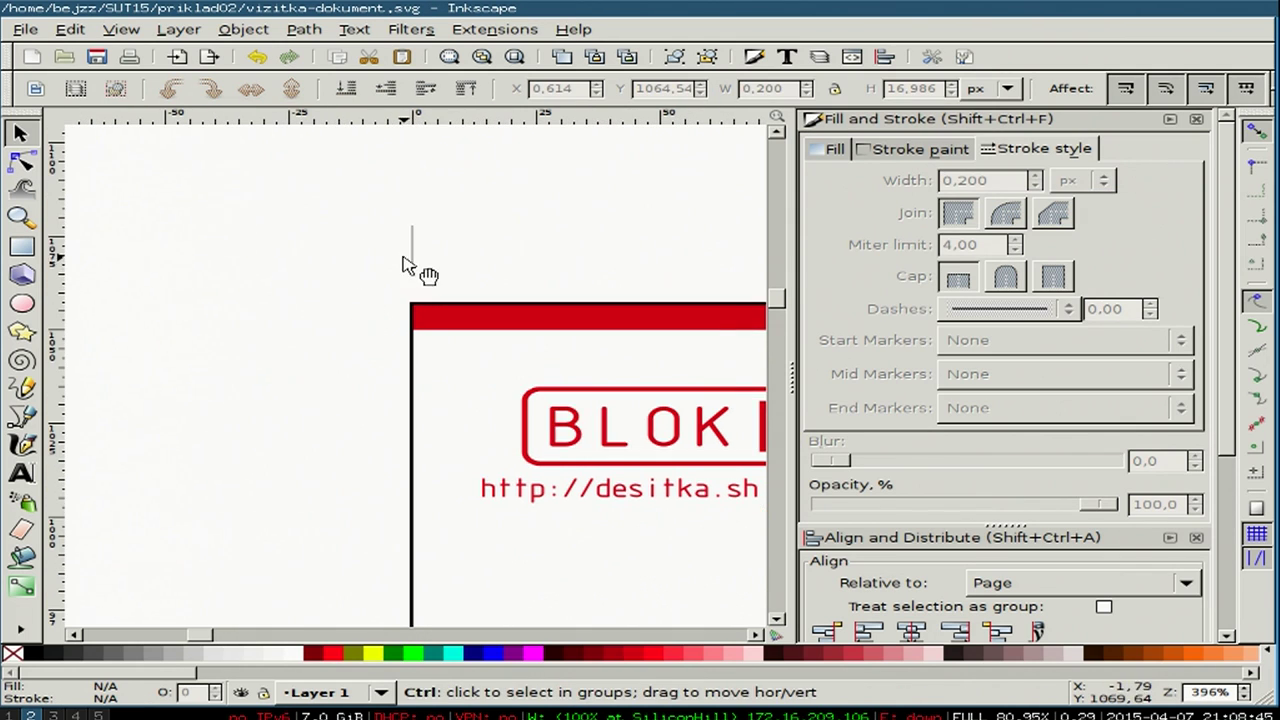
Align the copied crop line to the page's left edge and move it down beside the corner
click(416, 255)
click(418, 395)
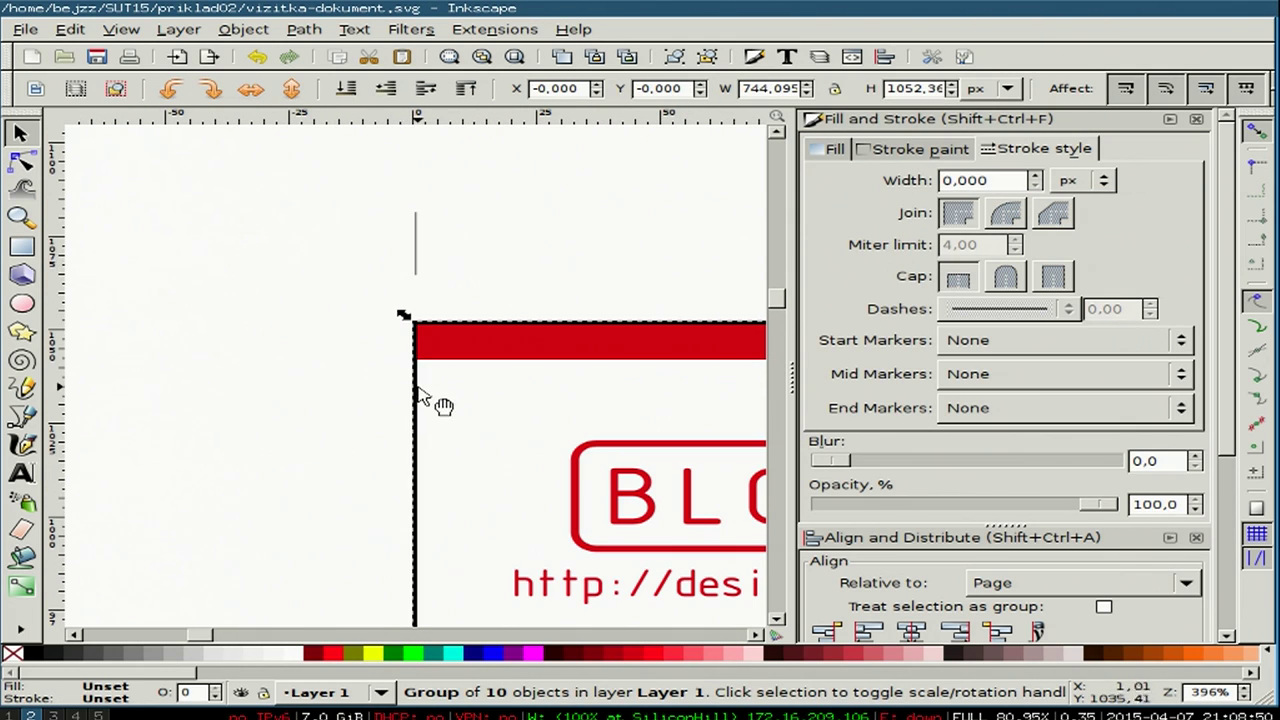
click(412, 265)
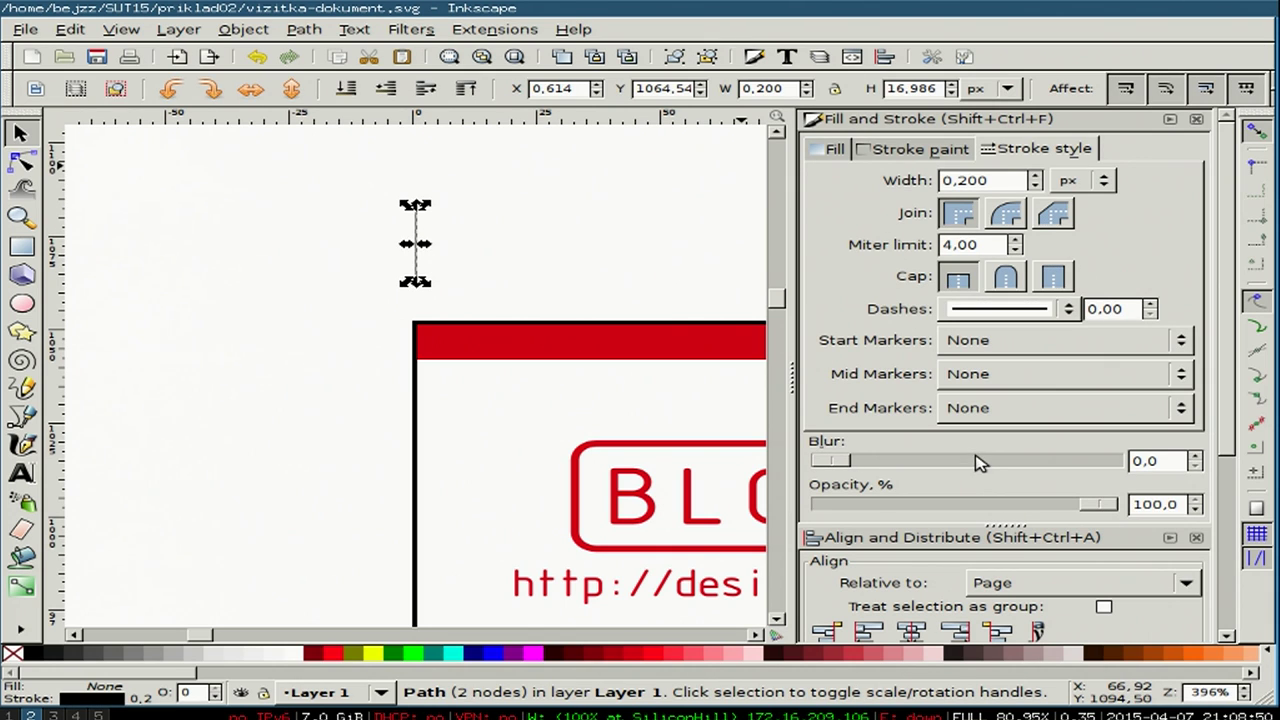
scroll(1226, 360, down, 5)
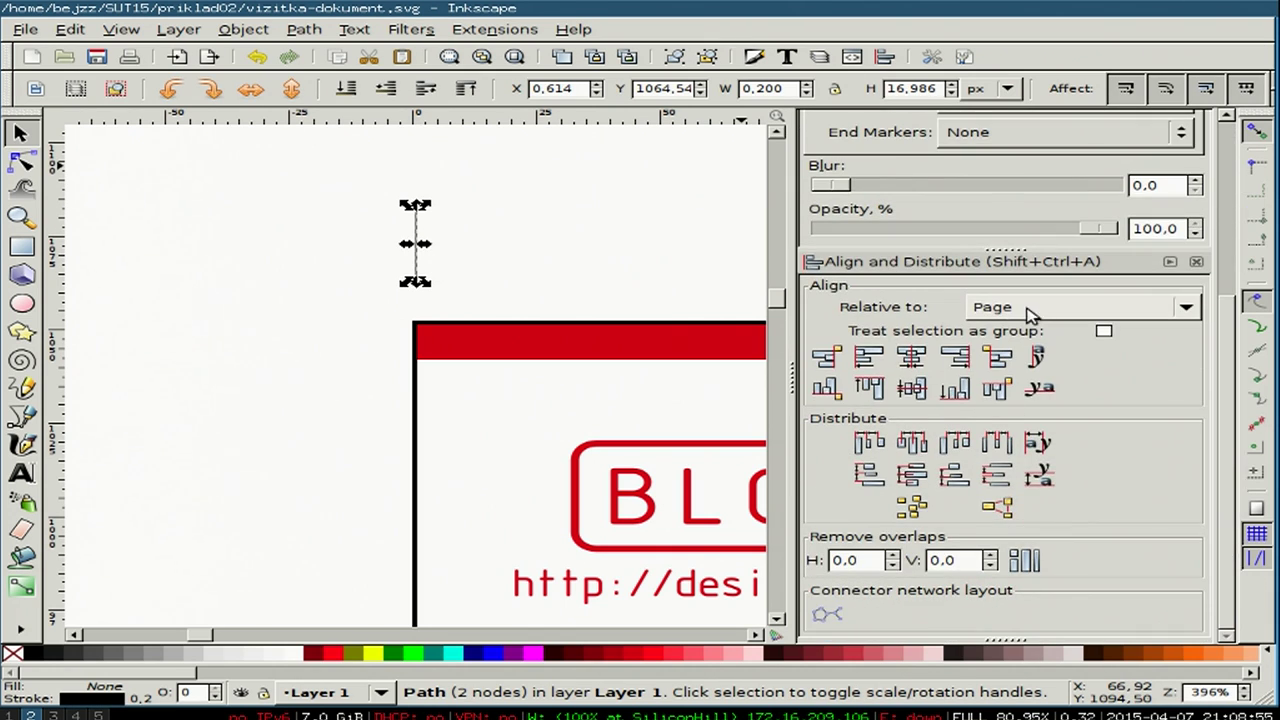
click(910, 357)
click(280, 311)
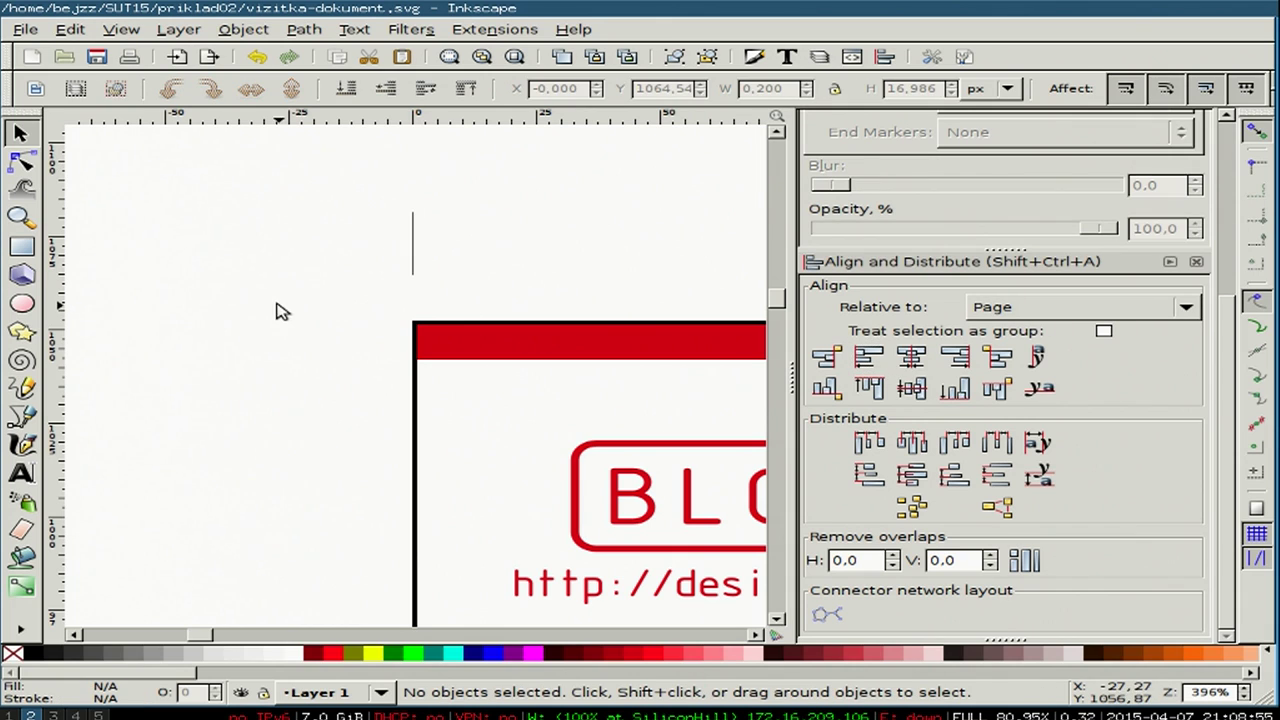
click(412, 250)
mouse_move(414, 277)
mouse_down()
mouse_move(413, 266)
mouse_move(217, 328)
mouse_up()
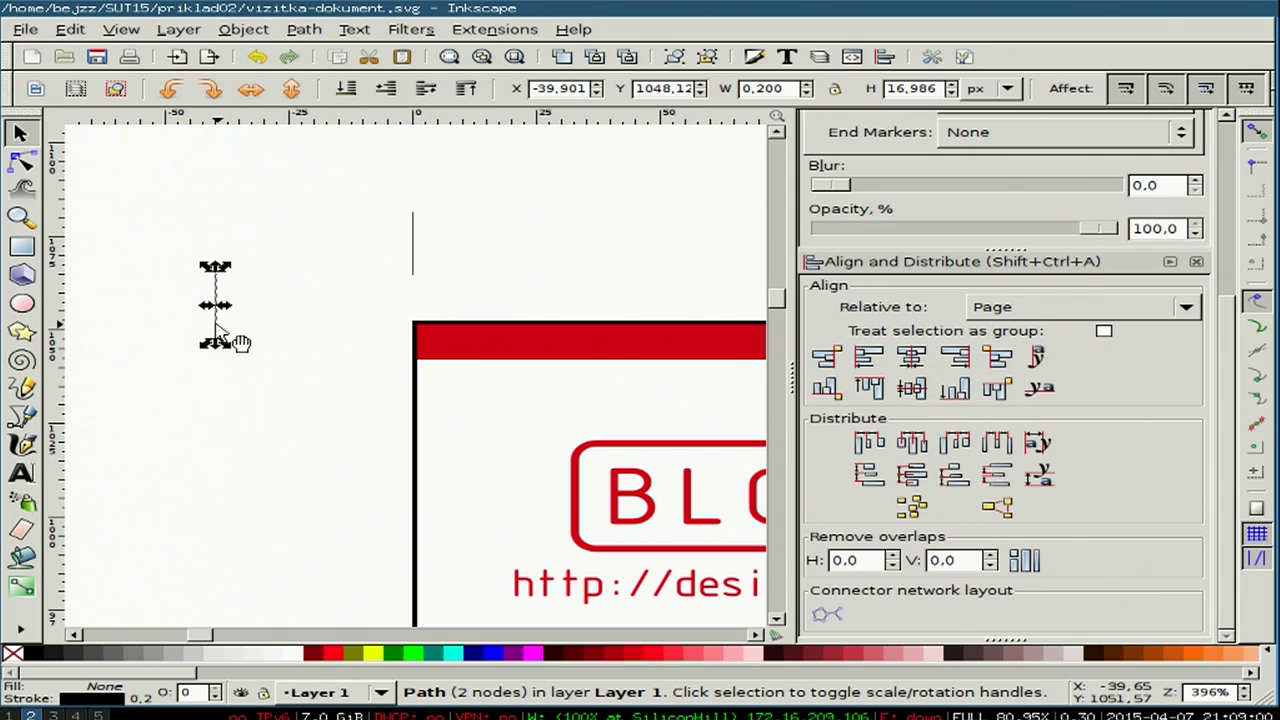
Rotate the copied line 90° so it lies horizontally
click(236, 341)
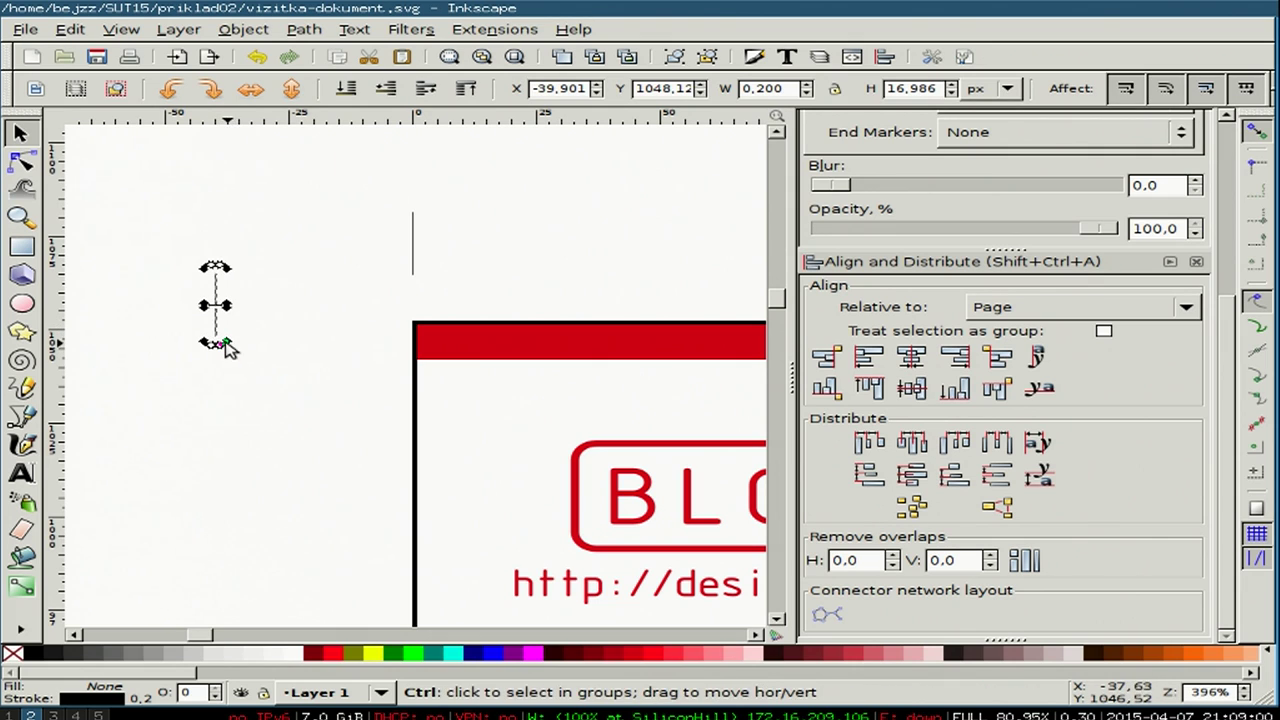
drag(226, 345, 280, 317)
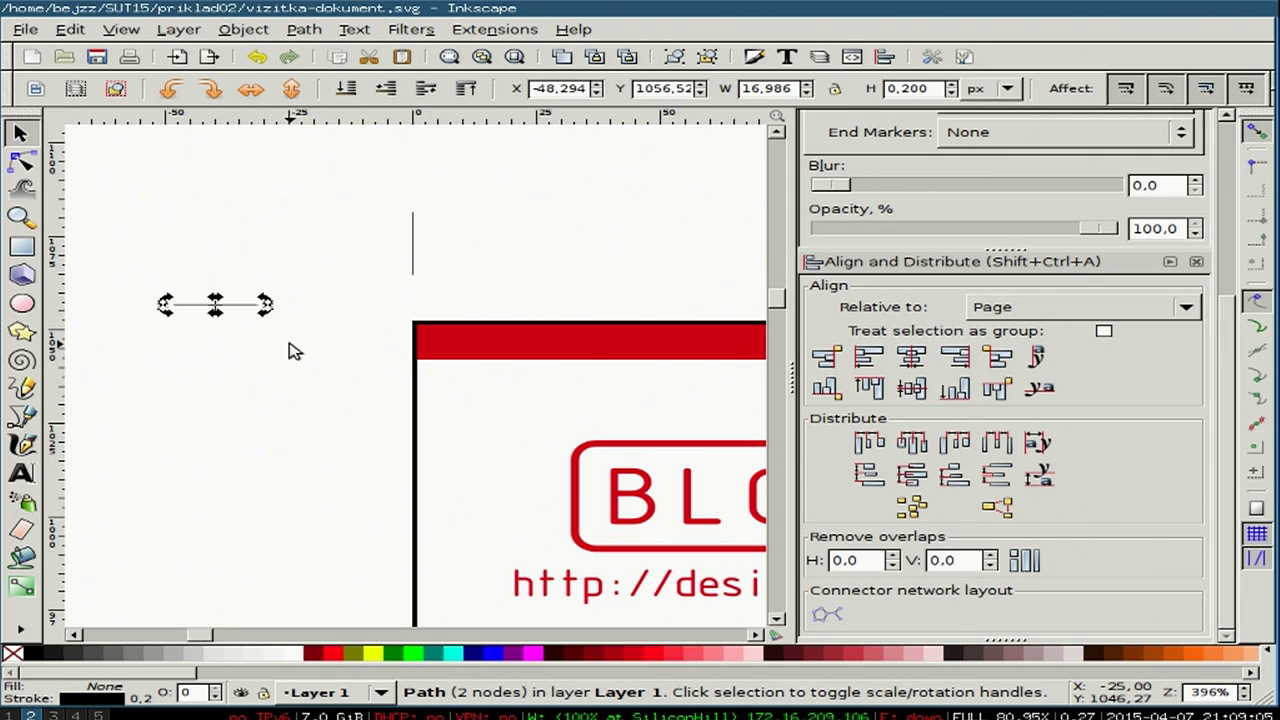
ctrl+scroll(290, 343, up, 1)
scroll(300, 320, left, 3)
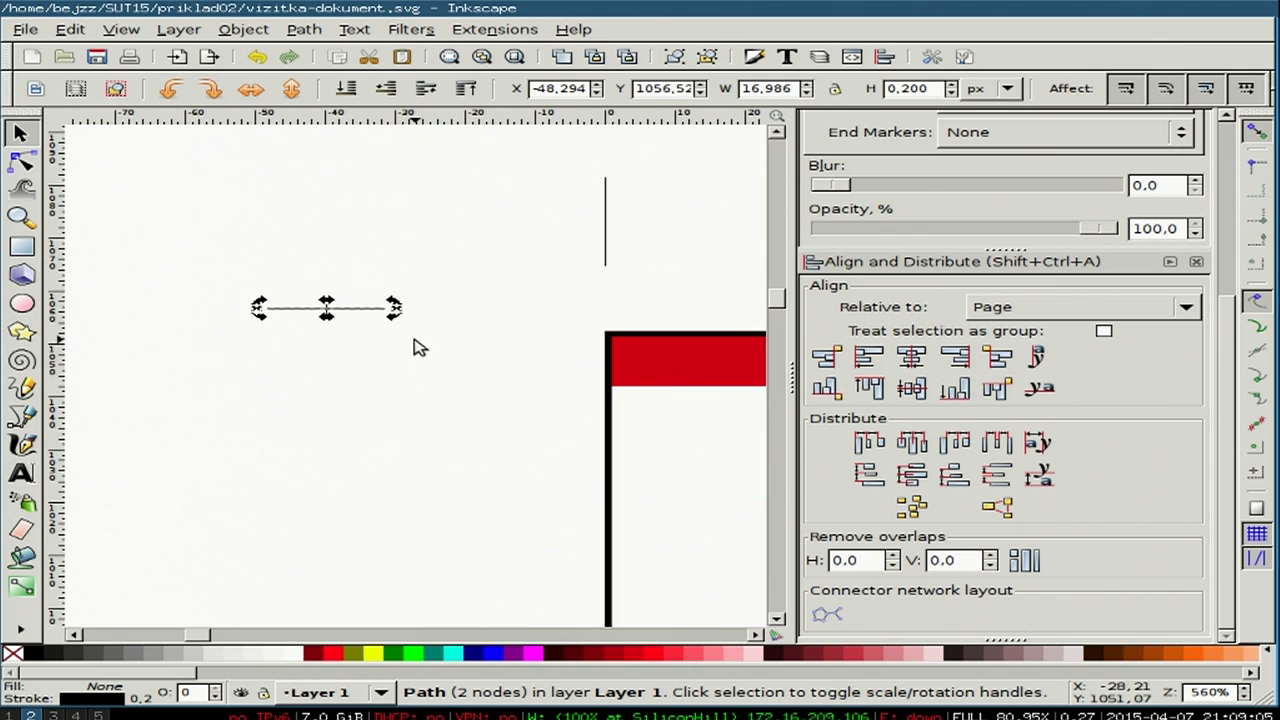
Centre the horizontal line on the horizontal axis and slide it beside the vertical mark
click(491, 334)
click(363, 312)
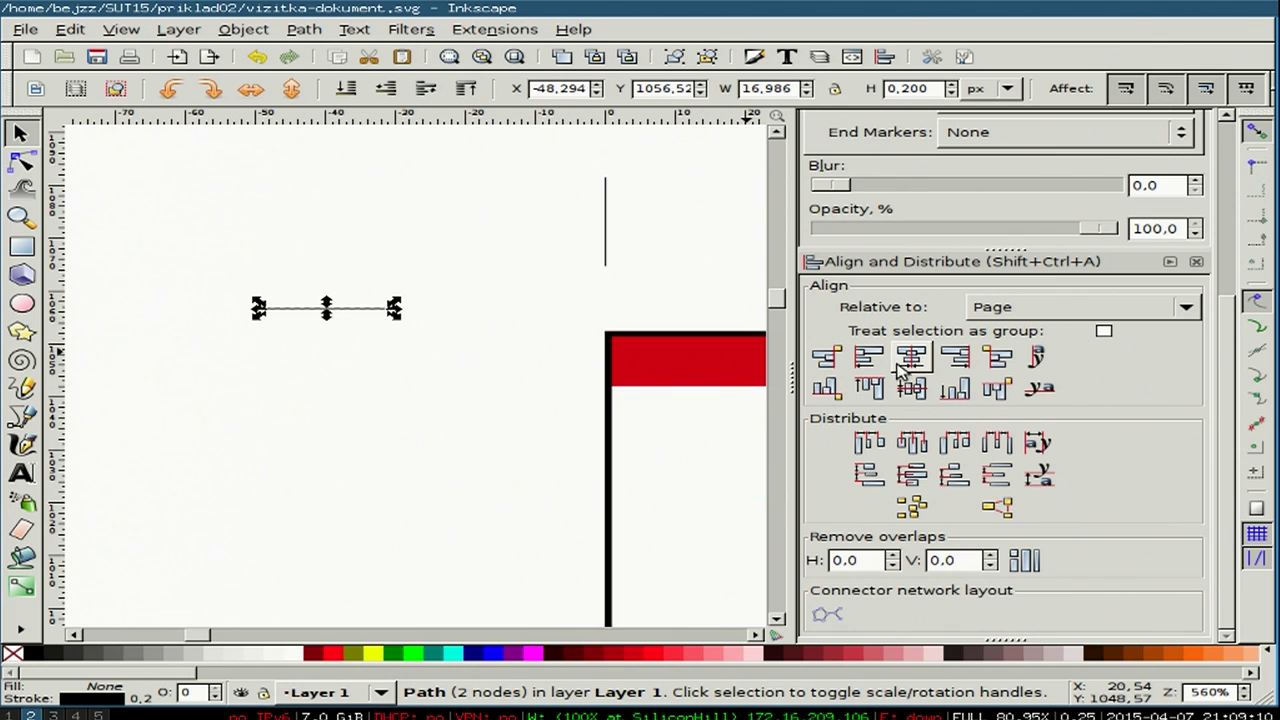
click(869, 388)
click(389, 360)
drag(366, 349, 507, 362)
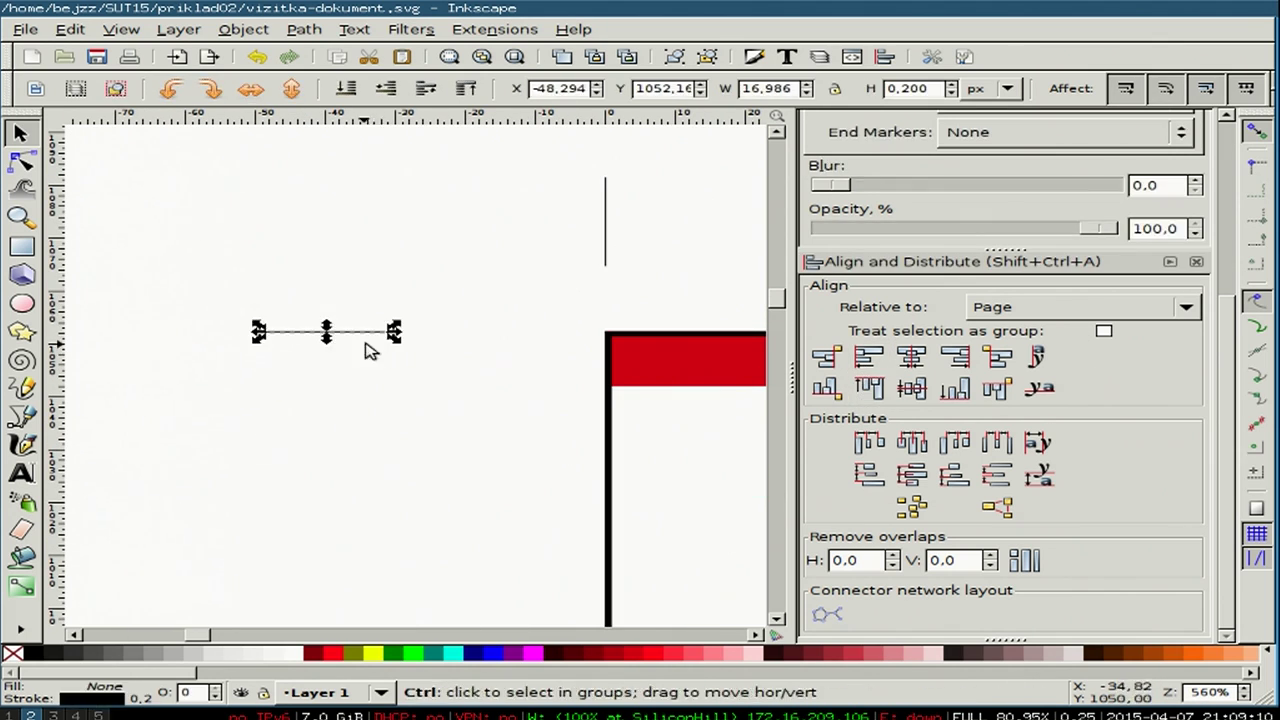
key(Escape)
Select the pair of top-left crop-mark lines
ctrl+scroll(237, 380, down, 3)
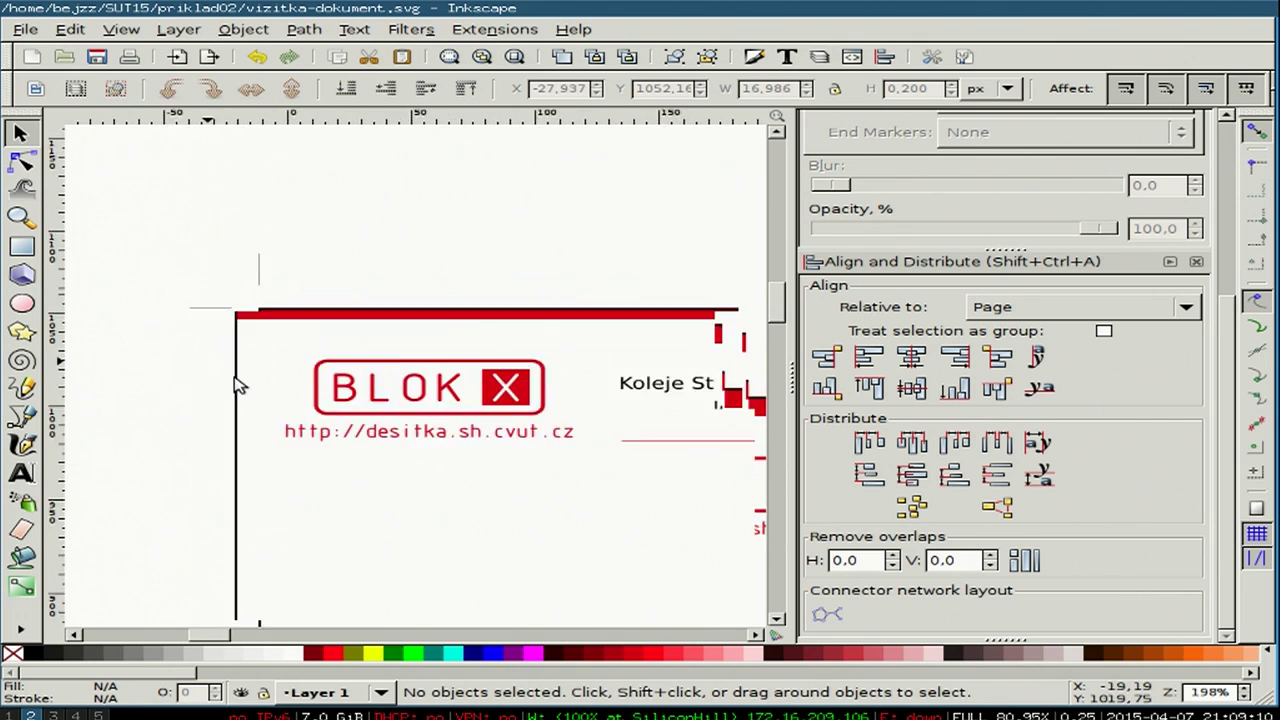
ctrl+scroll(309, 371, down, 3)
scroll(300, 320, down, 2)
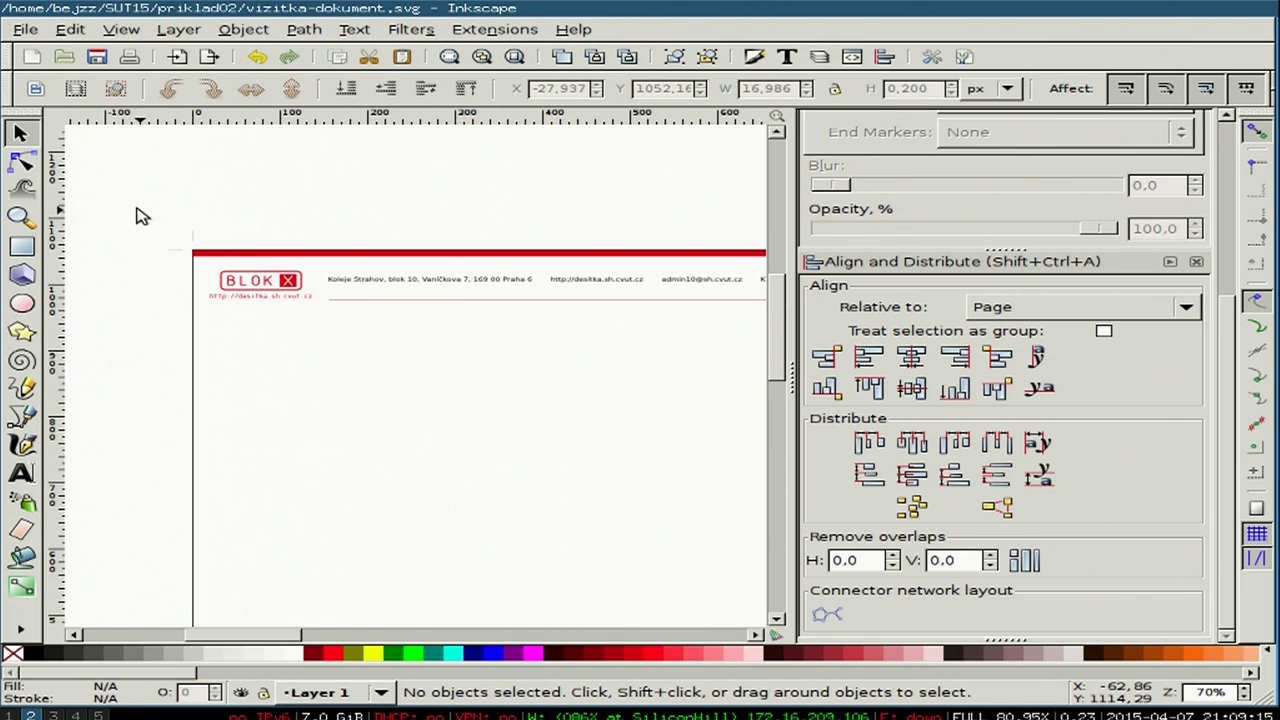
drag(140, 215, 271, 309)
mouse_move(183, 251)
mouse_down()
mouse_move(590, 282)
mouse_move(704, 330)
mouse_up()
click(197, 285)
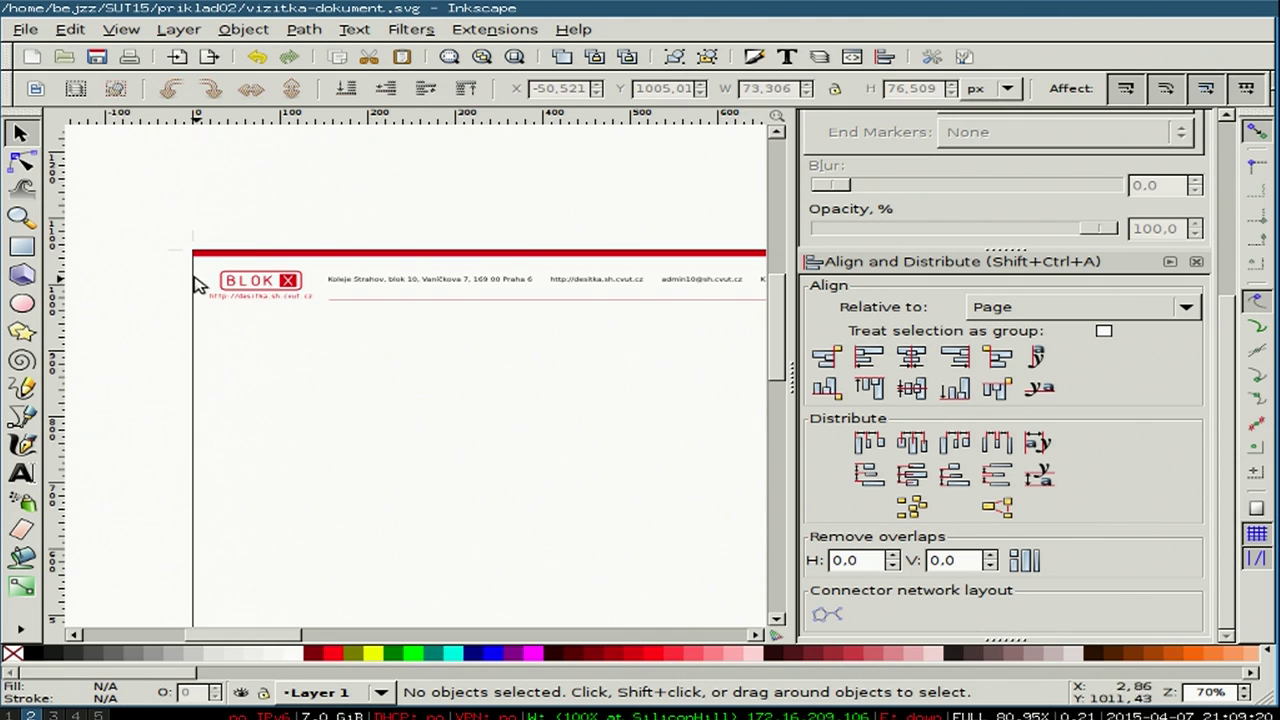
drag(137, 214, 199, 261)
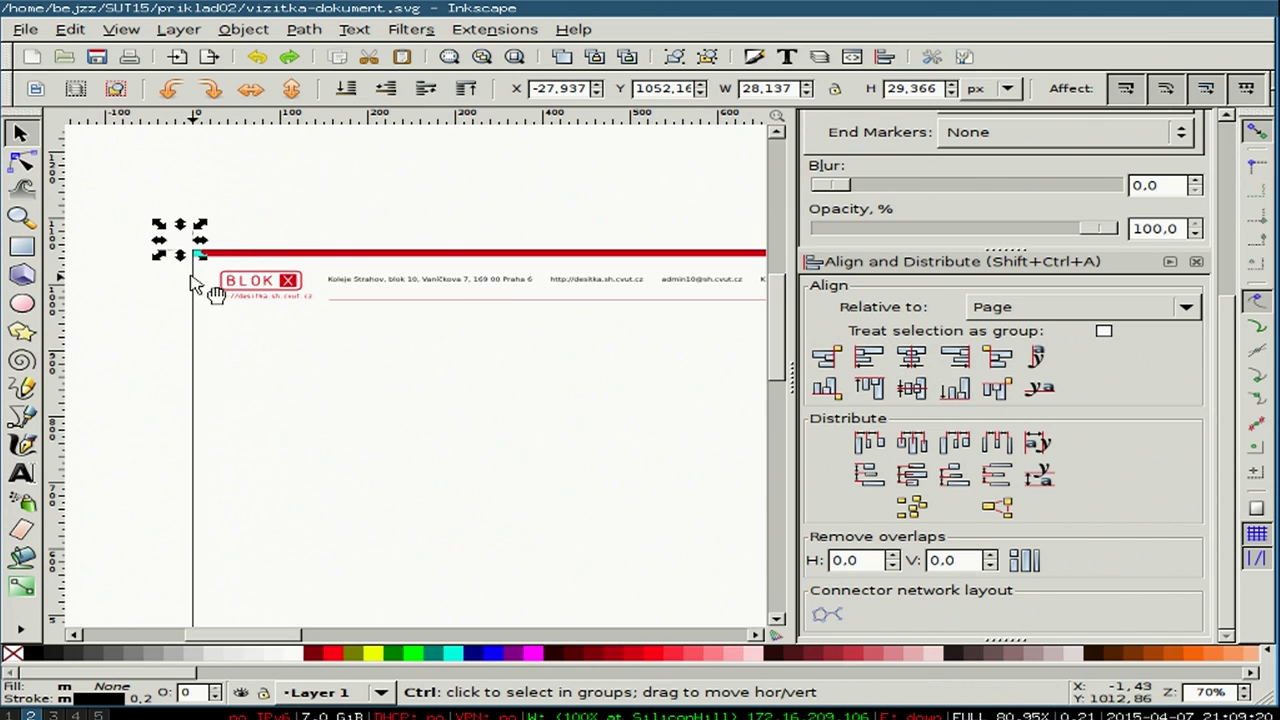
Move the crop-mark pair toward the page's right end, undoing an accidental resize
drag(180, 250, 760, 302)
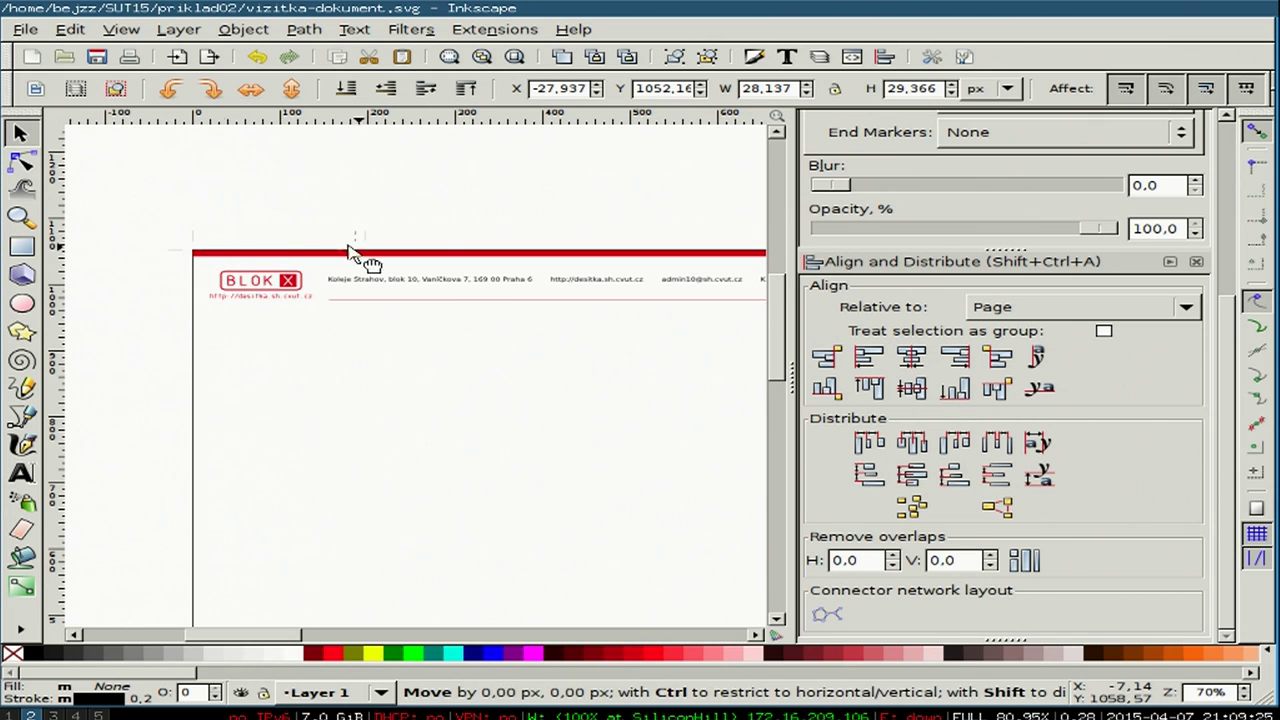
scroll(677, 334, right, 5)
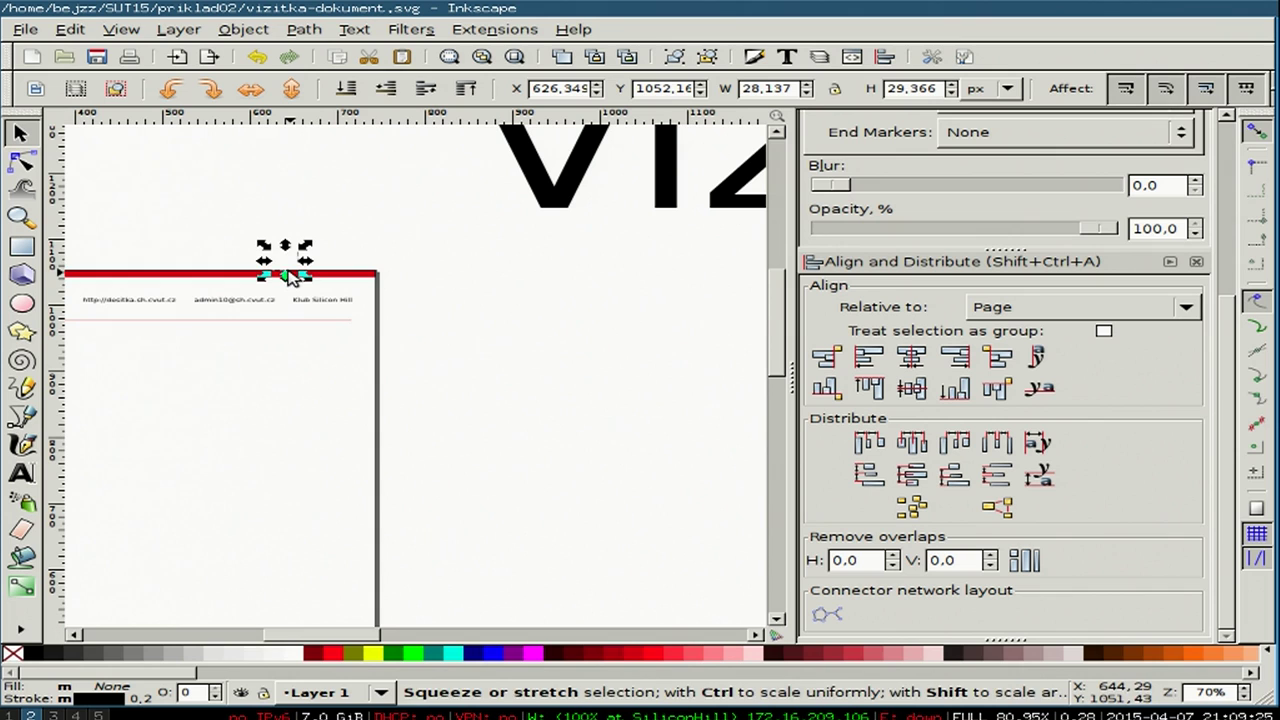
drag(290, 276, 443, 286)
click(277, 254)
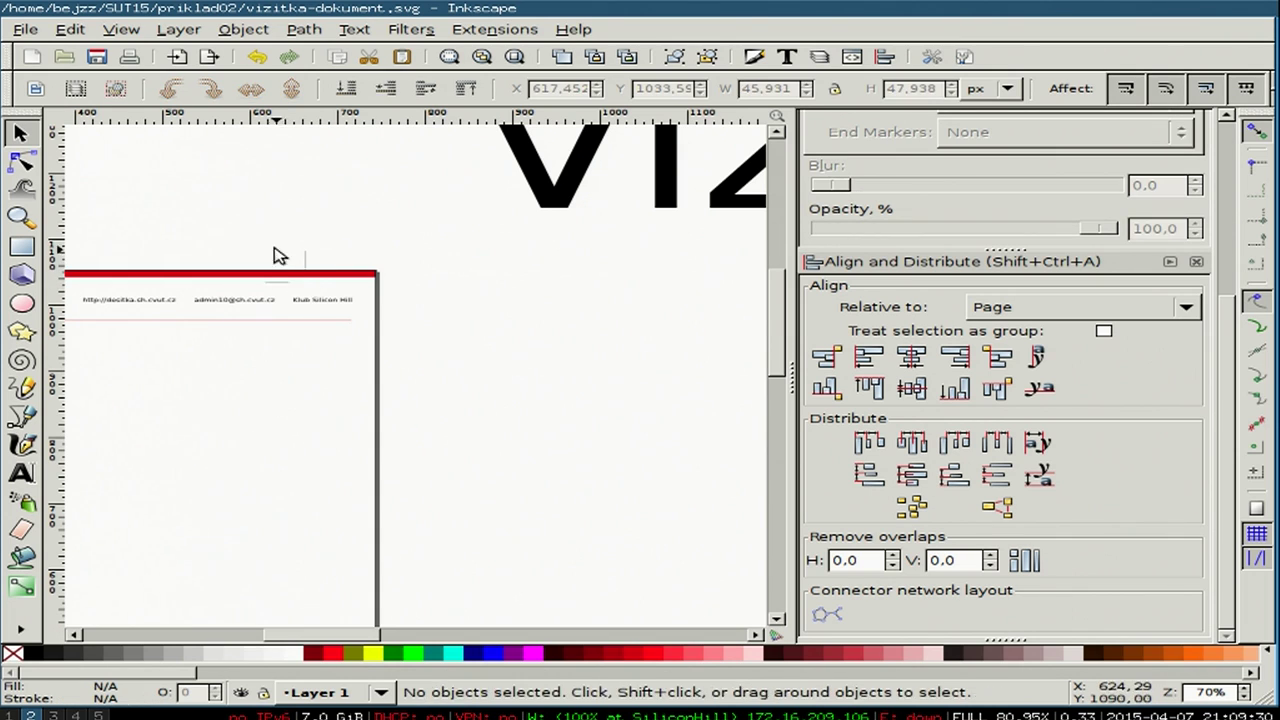
drag(268, 250, 370, 303)
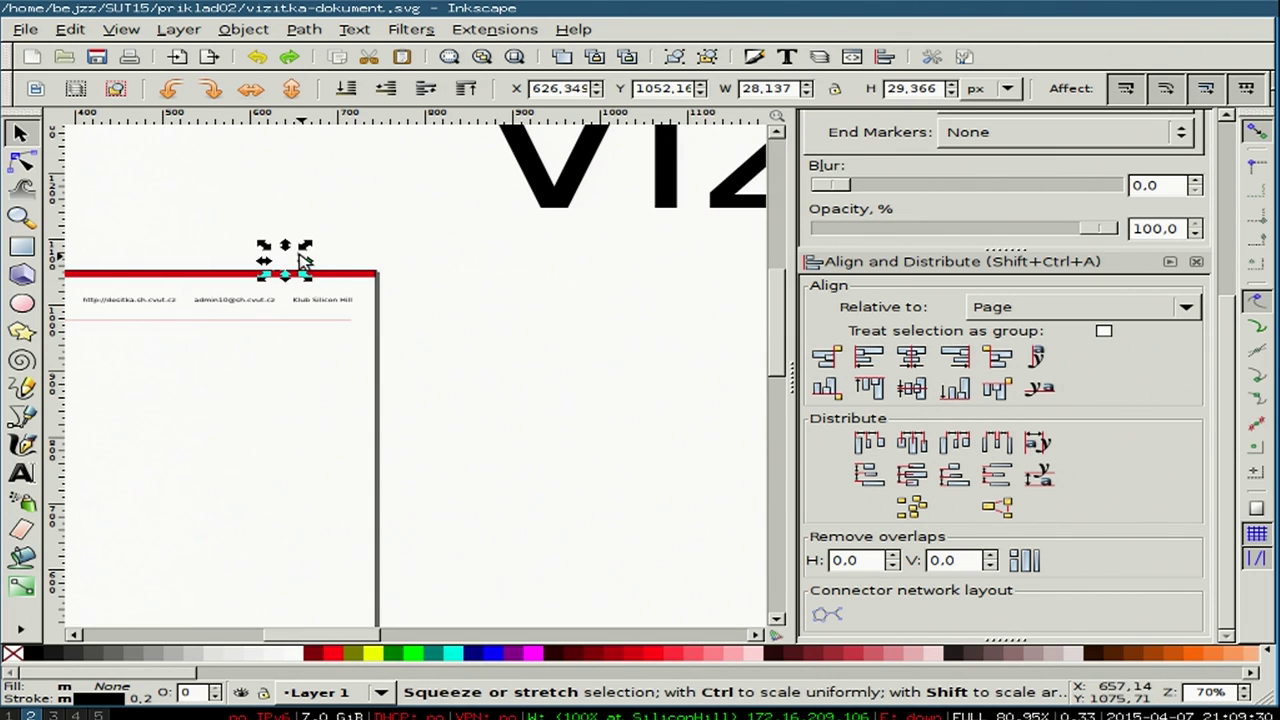
key(ctrl+z)
scroll(380, 278, up, 1)
scroll(380, 278, up, 2)
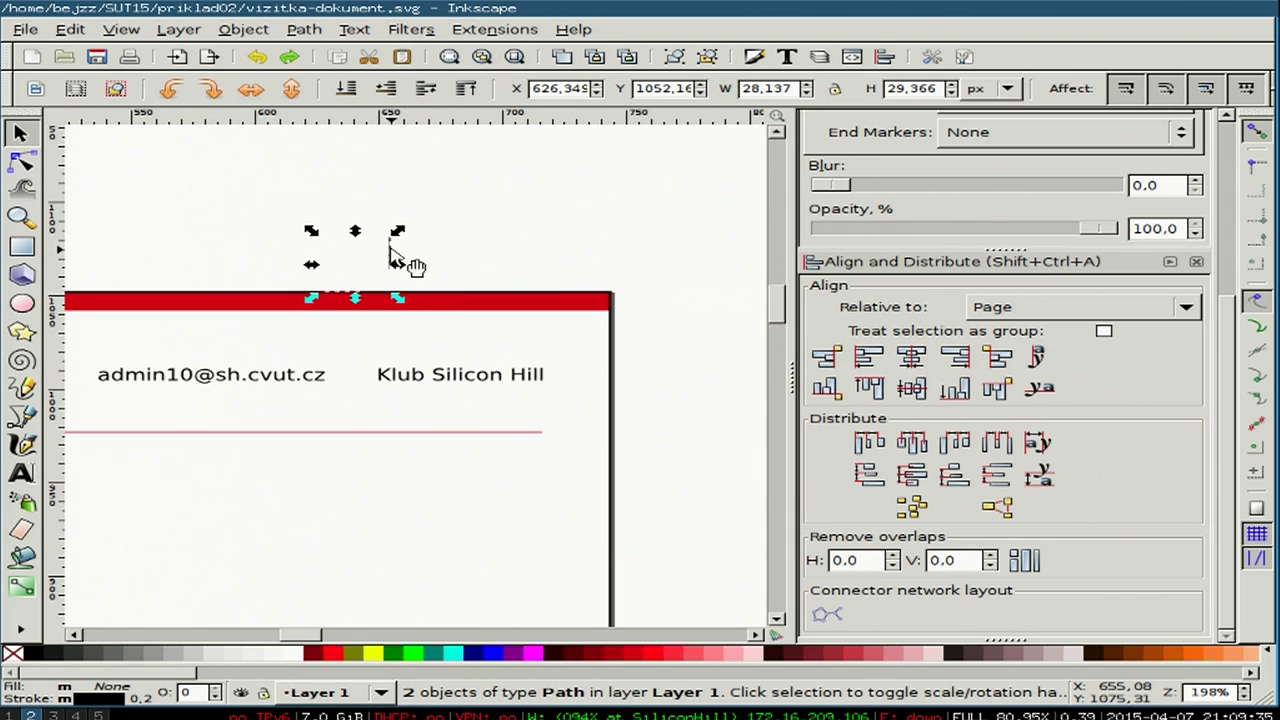
Place the pair above the page's top-right corner and rotate it 90°
drag(670, 240, 670, 240)
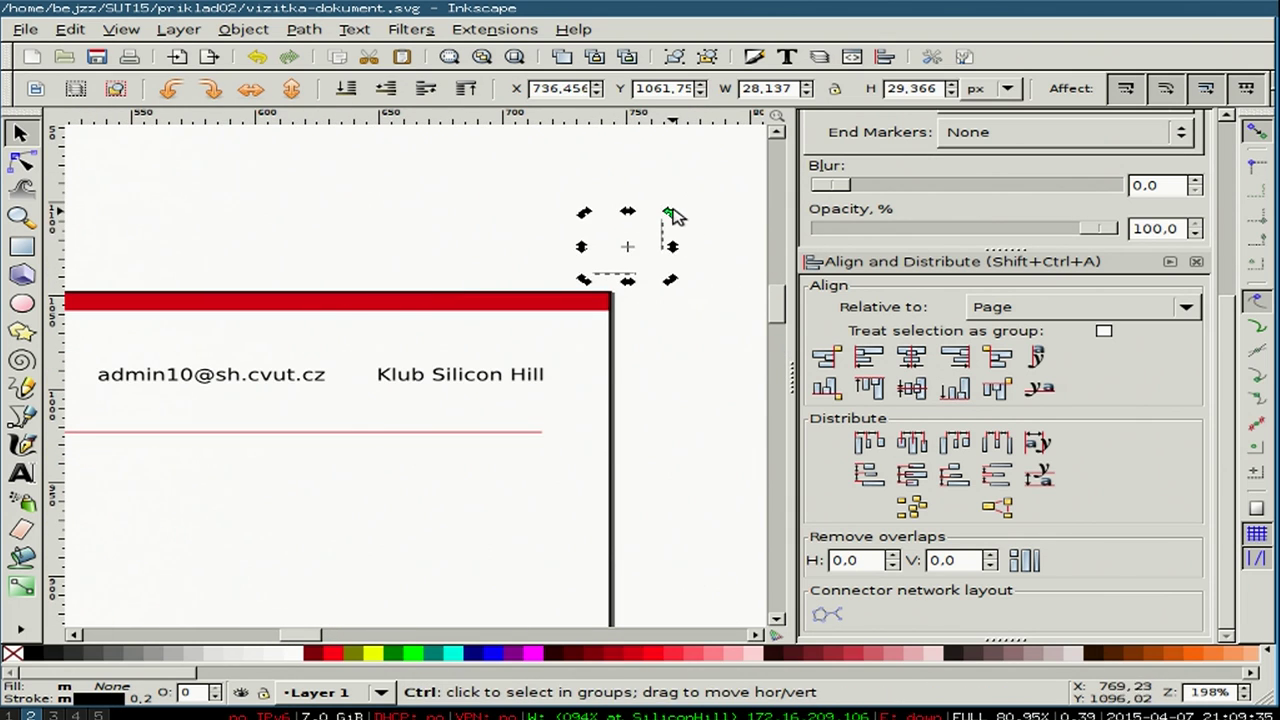
mouse_move(671, 212)
mouse_down()
mouse_move(725, 252)
mouse_move(677, 211)
mouse_move(703, 271)
mouse_move(729, 283)
mouse_move(674, 320)
mouse_move(722, 304)
mouse_up()
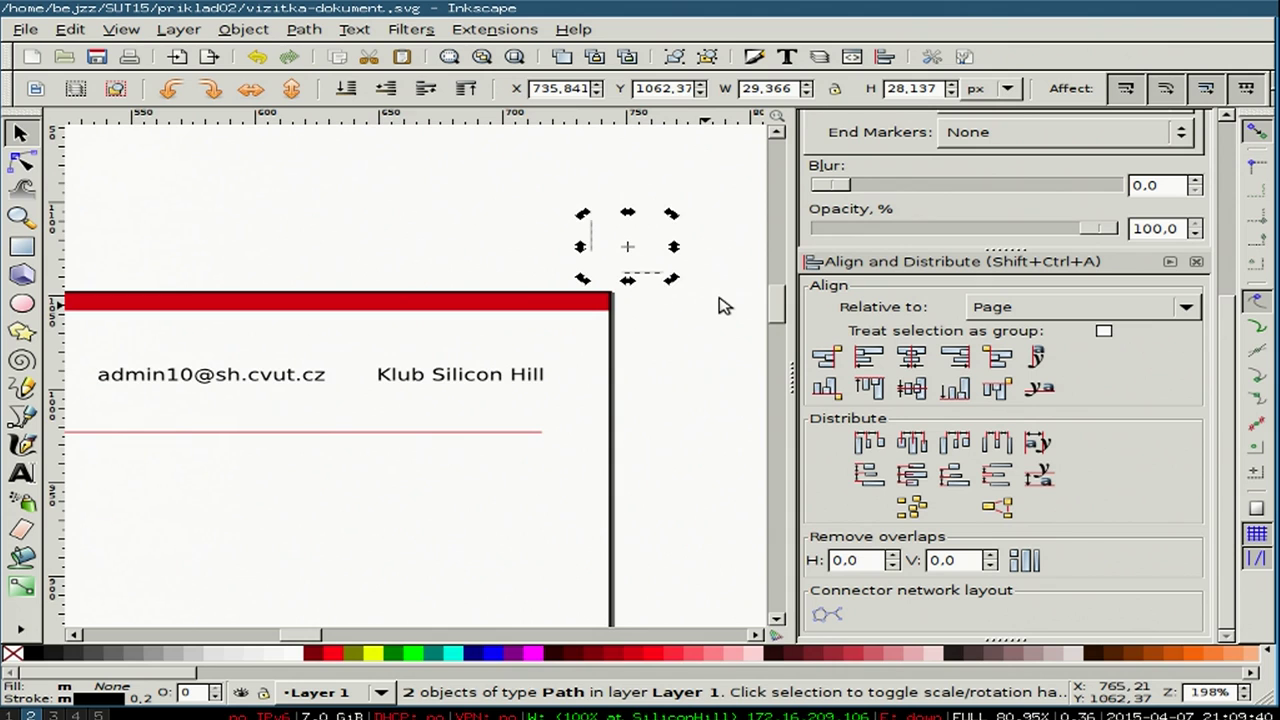
scroll(554, 334, right, 4)
scroll(615, 316, up, 2)
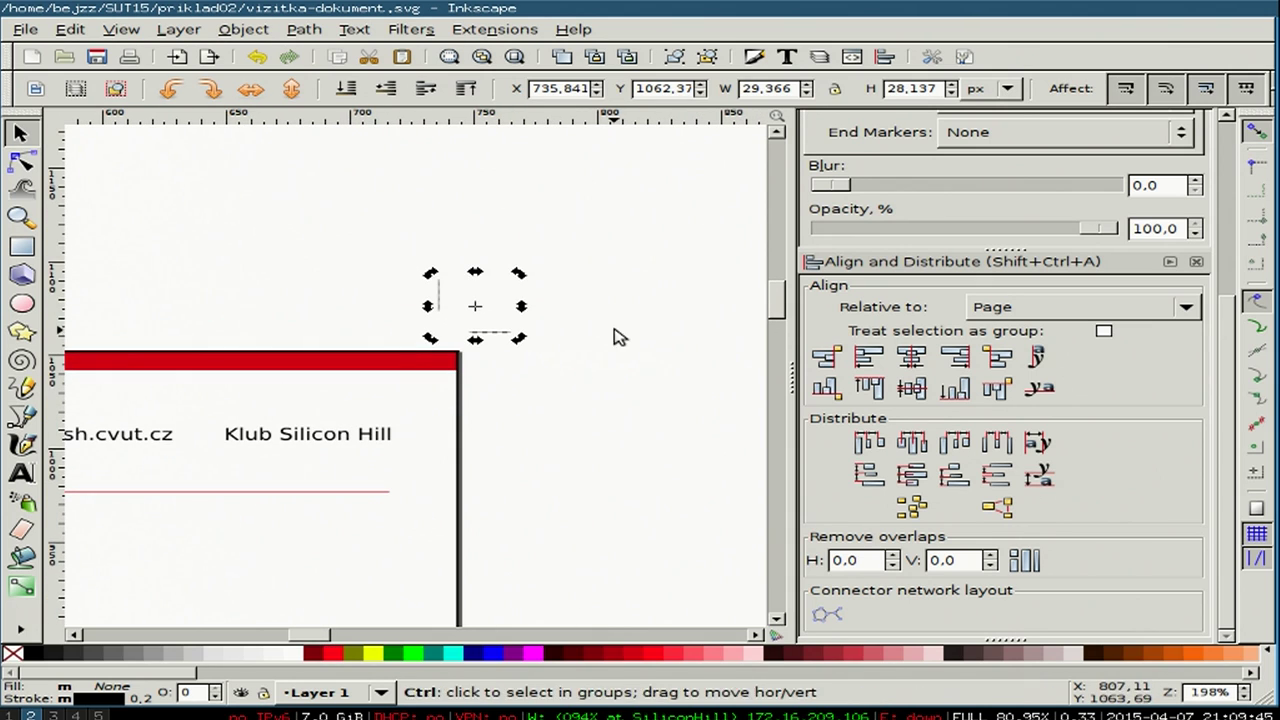
Align the vertical mark to the page's right edge and the horizontal mark to the top edge
click(580, 343)
drag(375, 235, 577, 349)
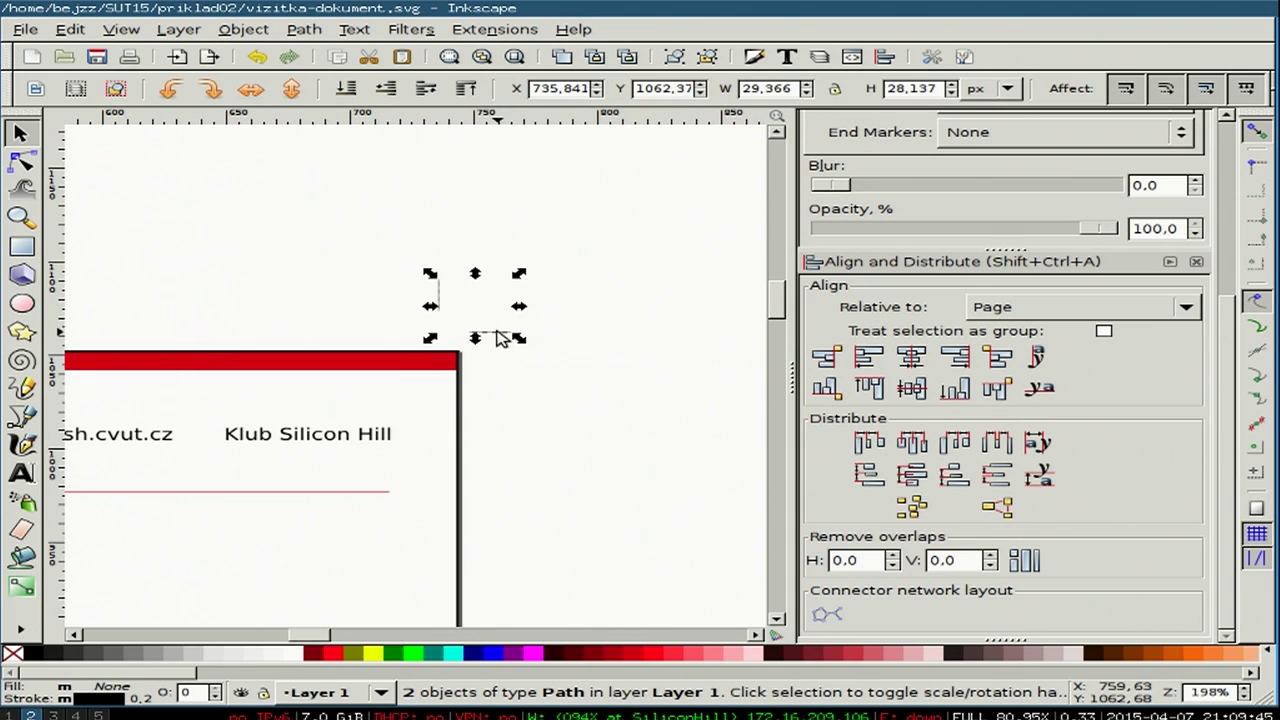
click(517, 360)
click(439, 300)
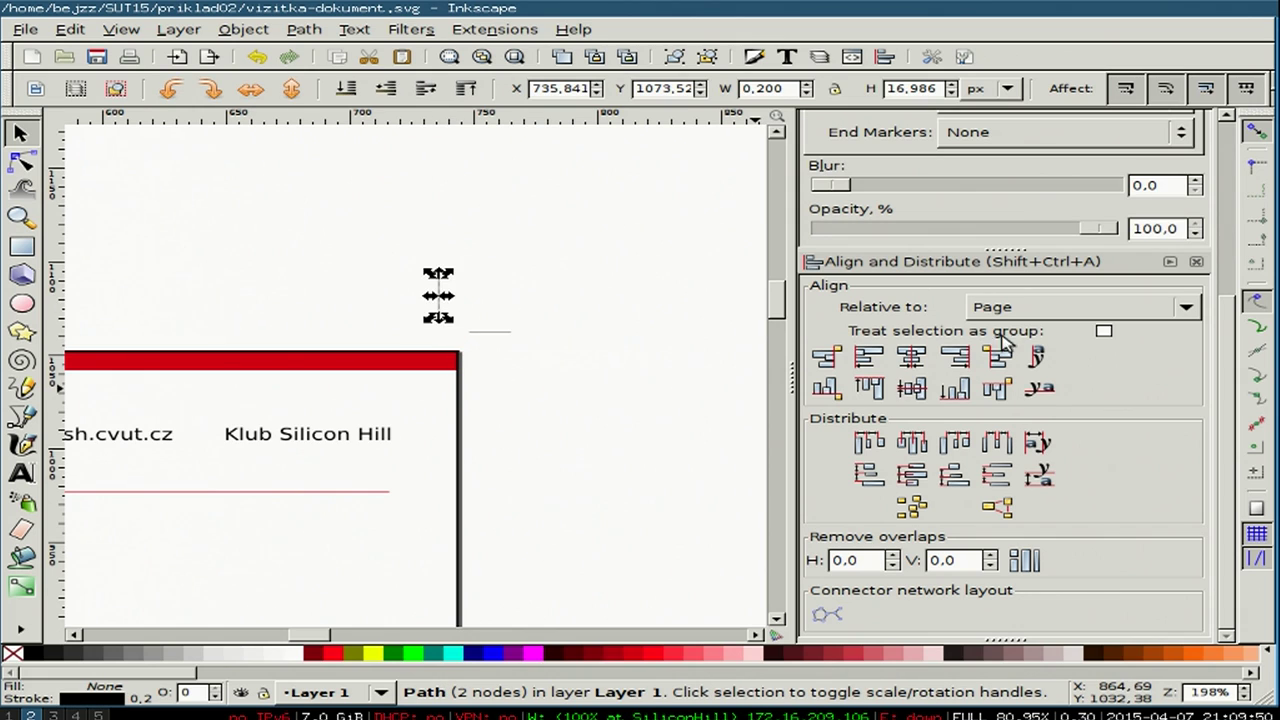
click(955, 357)
click(520, 331)
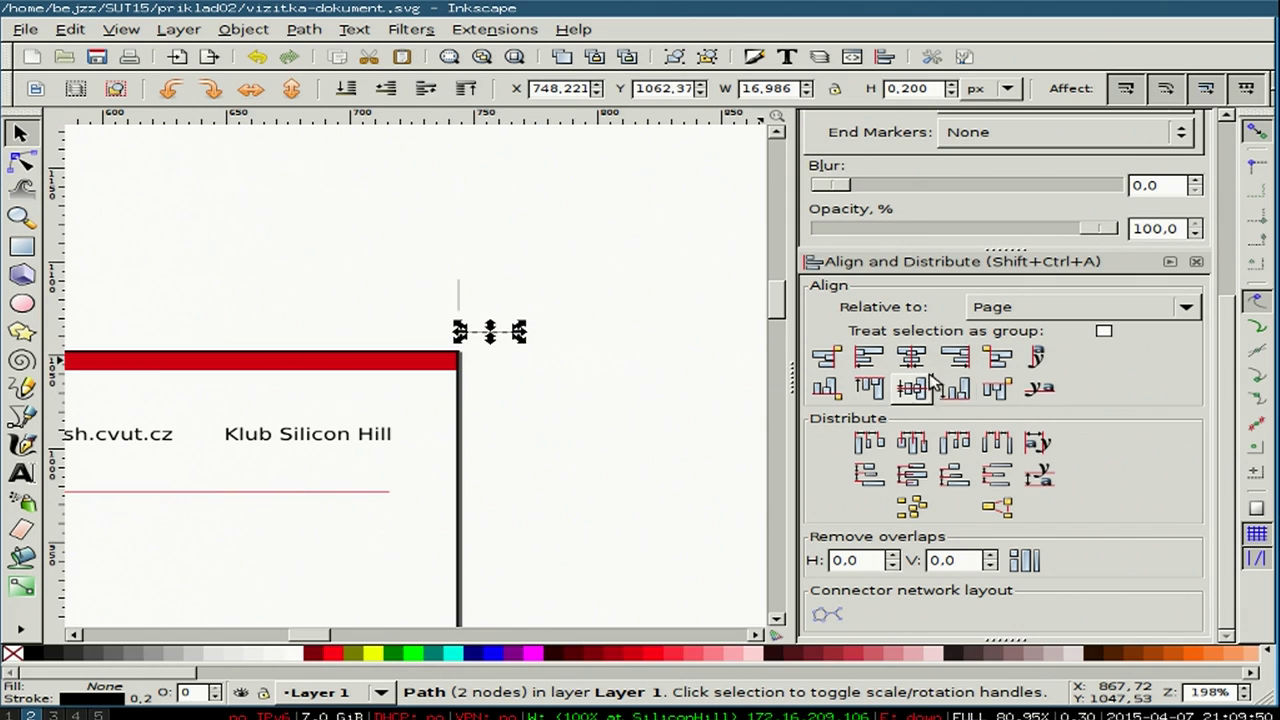
click(869, 388)
click(600, 343)
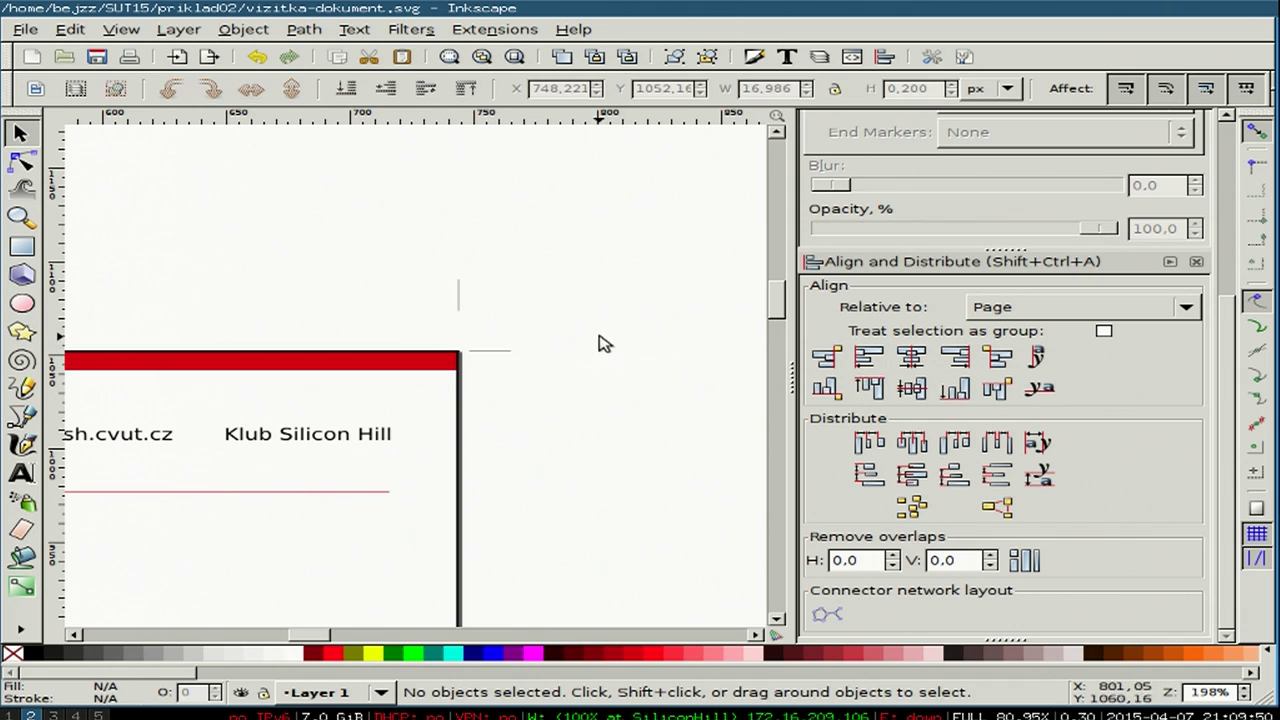
Nudge the horizontal mark right and the vertical mark down, then view the whole page
click(508, 352)
drag(508, 352, 520, 354)
click(459, 312)
drag(477, 306, 477, 321)
click(549, 351)
ctrl+scroll(588, 396, down, 4)
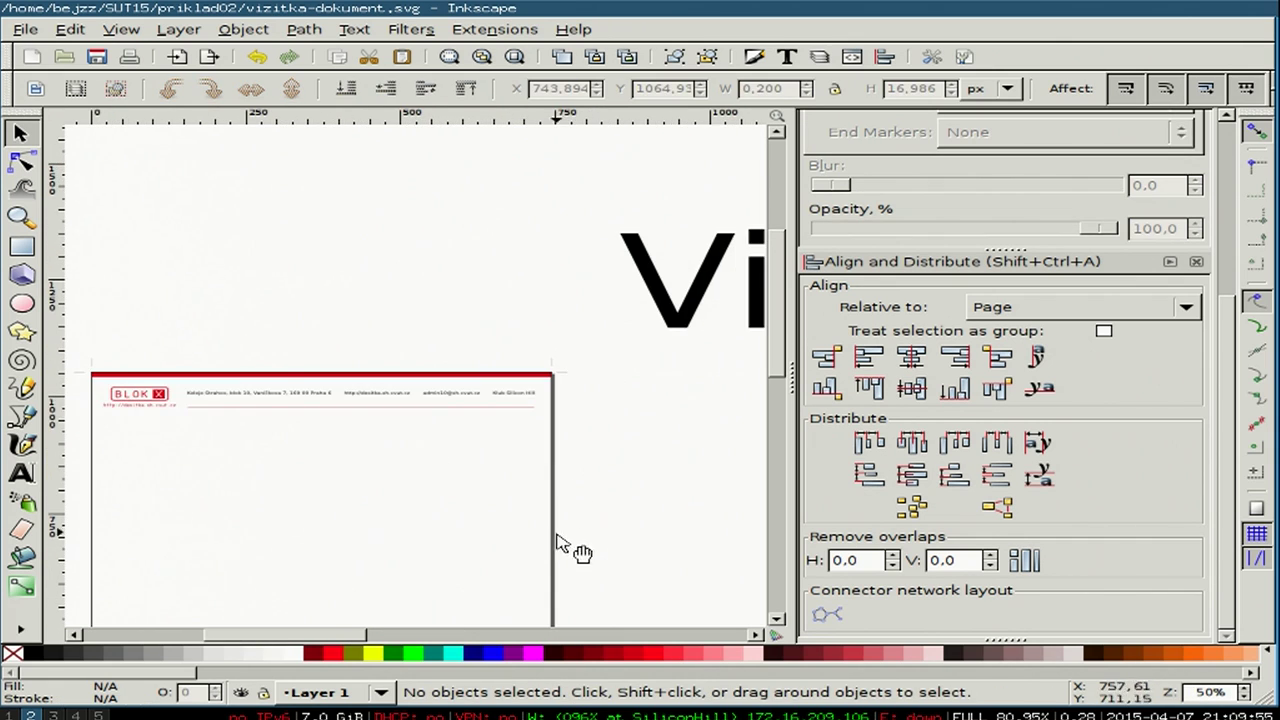
drag(563, 543, 703, 360)
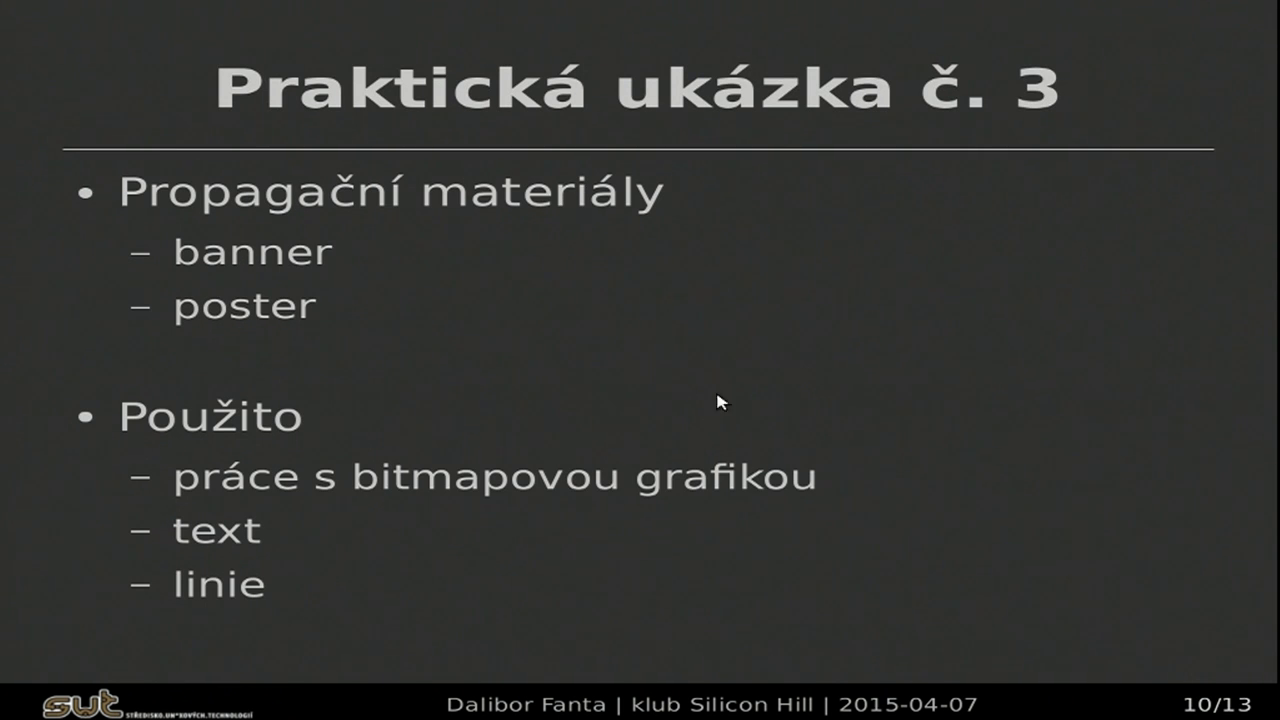
Switch to presentation slide 9, 'Praktická ukázka č. 2'
key(Left)
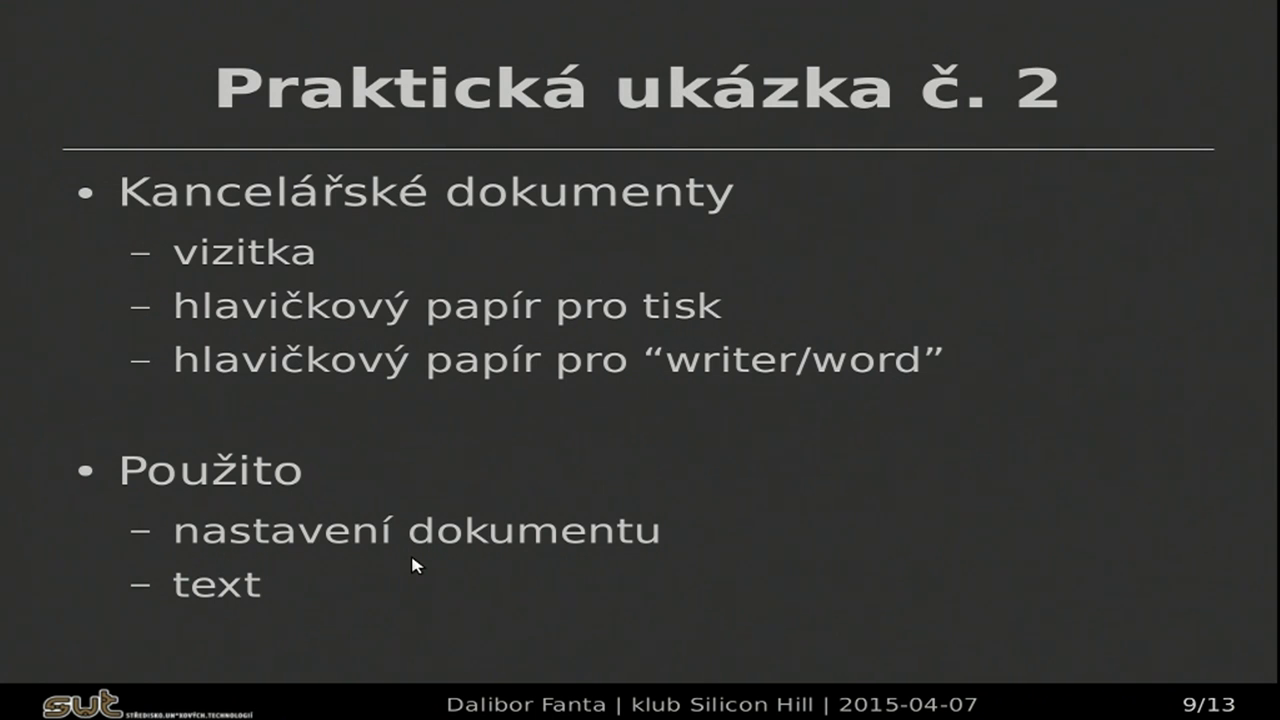
Advance to slide 10, 'Praktická ukázka č. 3'
click(413, 558)
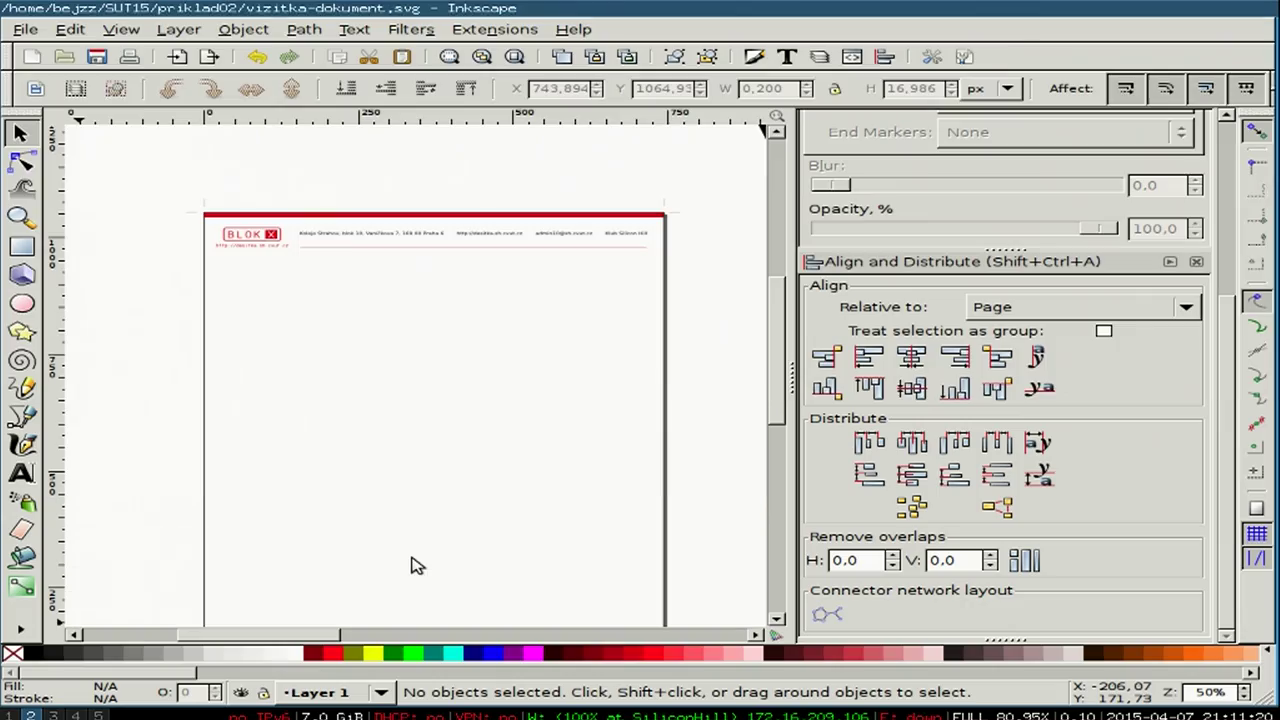
Open SUT-Inkscape.svg from the SUT15 folder after browsing its priklad03 and ukazky subfolders
scroll(400, 443, down, 1)
scroll(523, 360, down, 2)
scroll(585, 407, down, 4)
scroll(585, 407, right, 4)
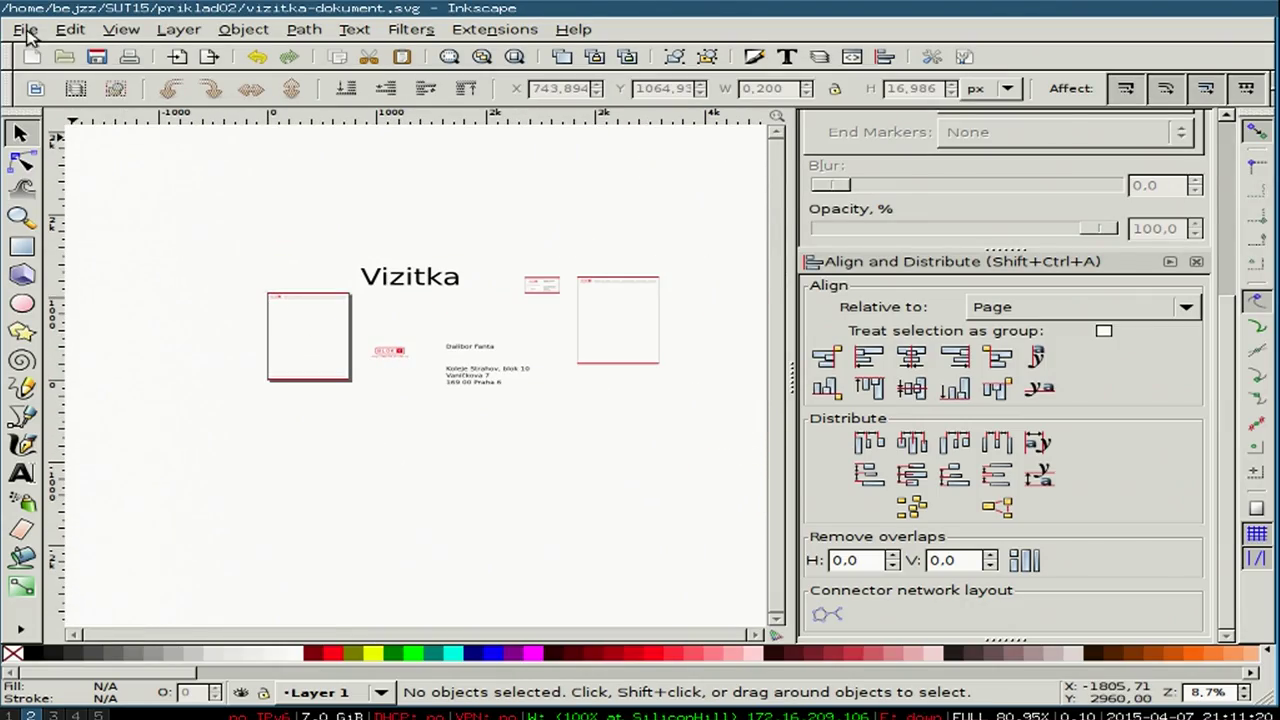
click(25, 29)
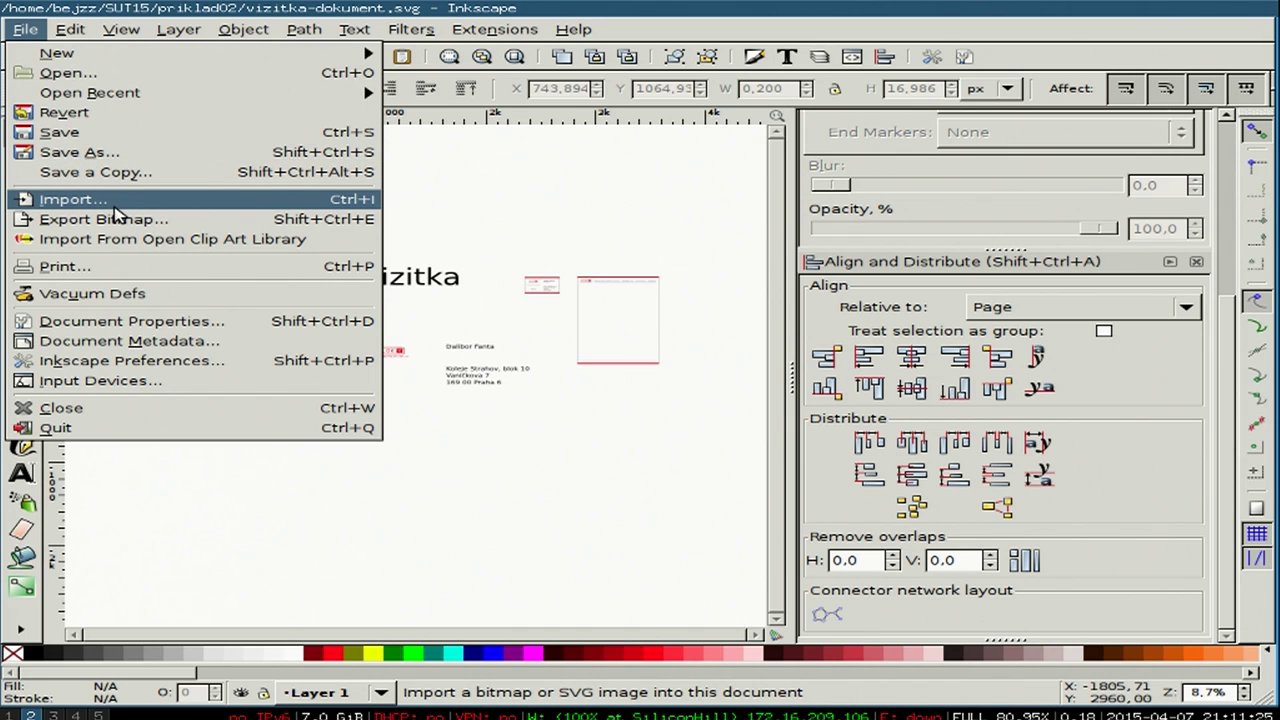
click(115, 72)
click(400, 128)
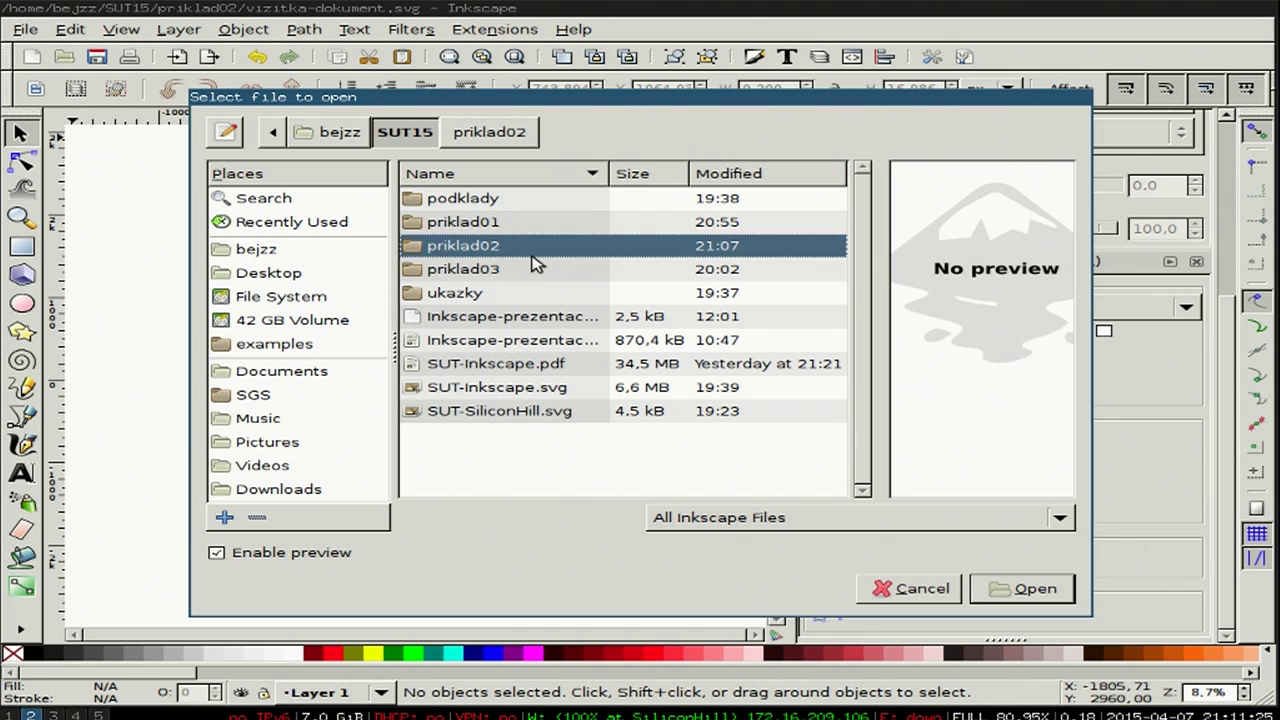
double_click(512, 268)
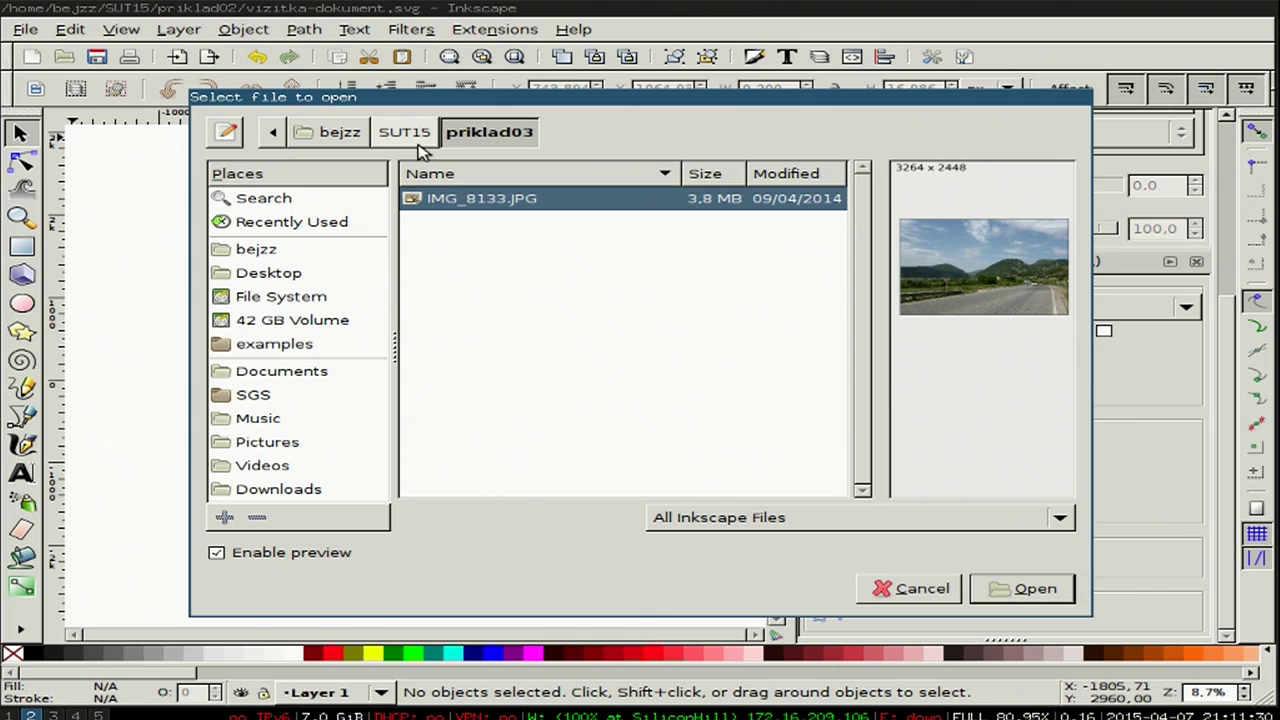
click(415, 140)
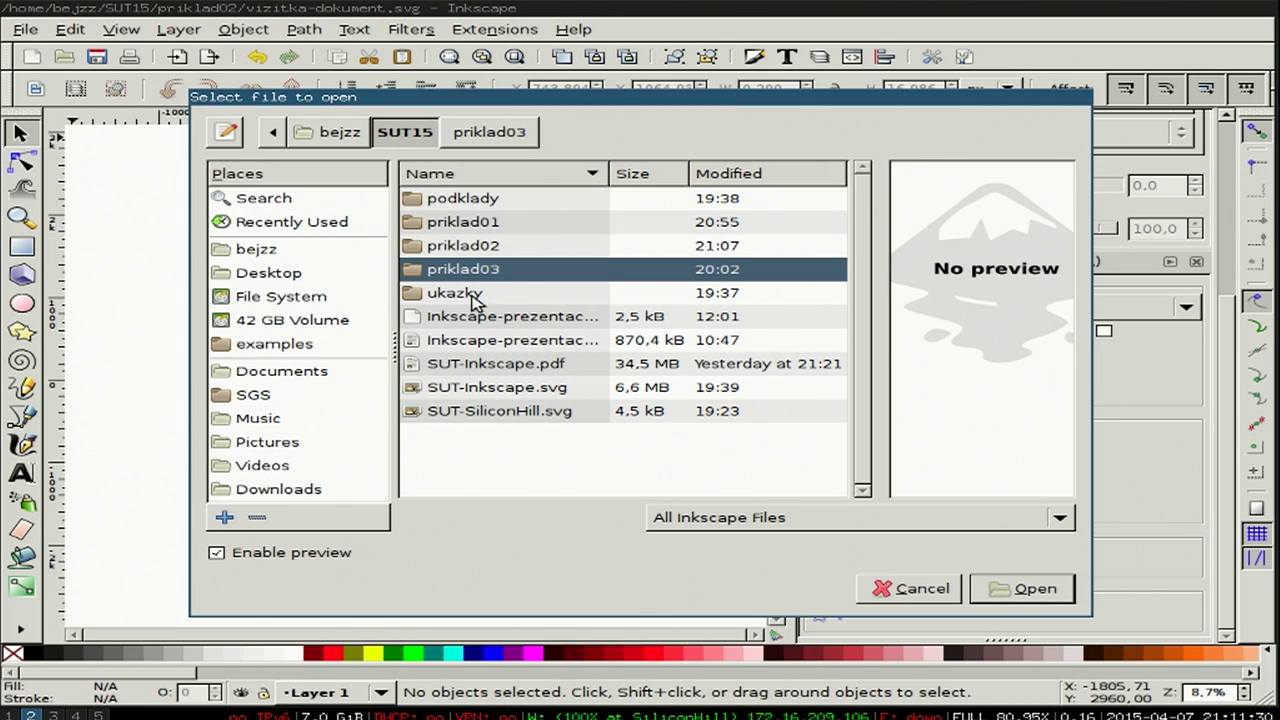
double_click(468, 293)
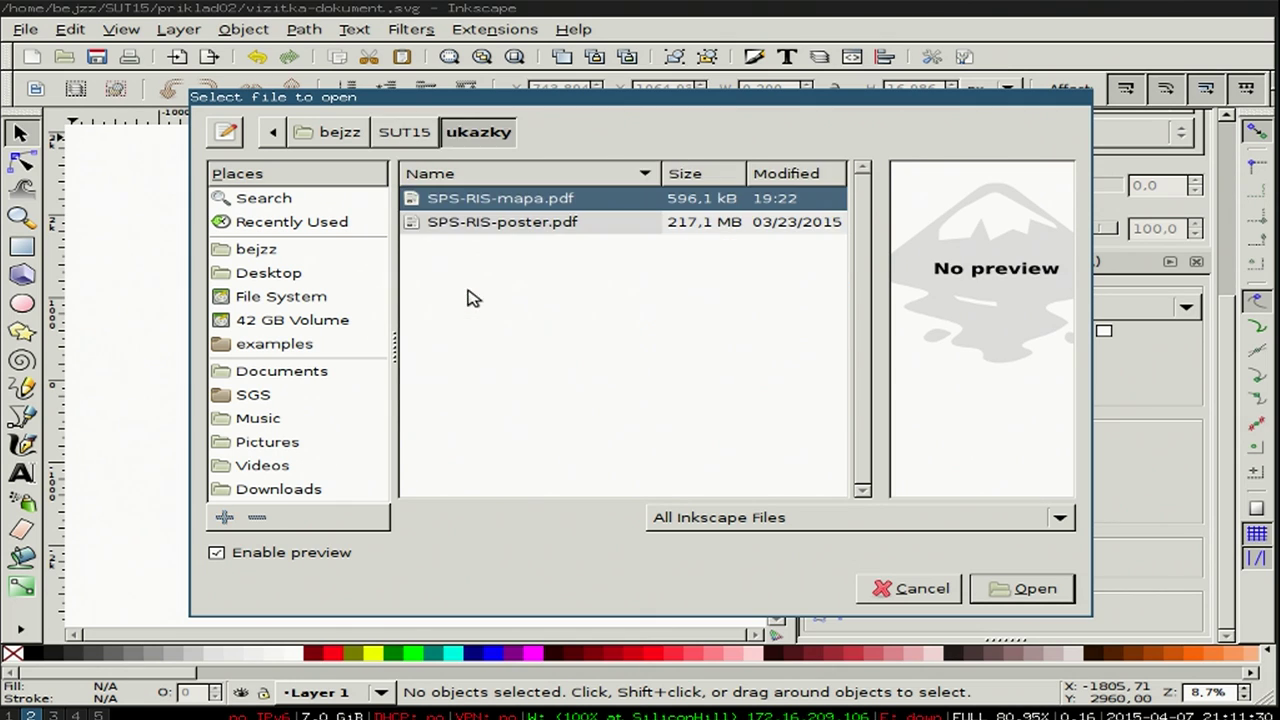
click(414, 124)
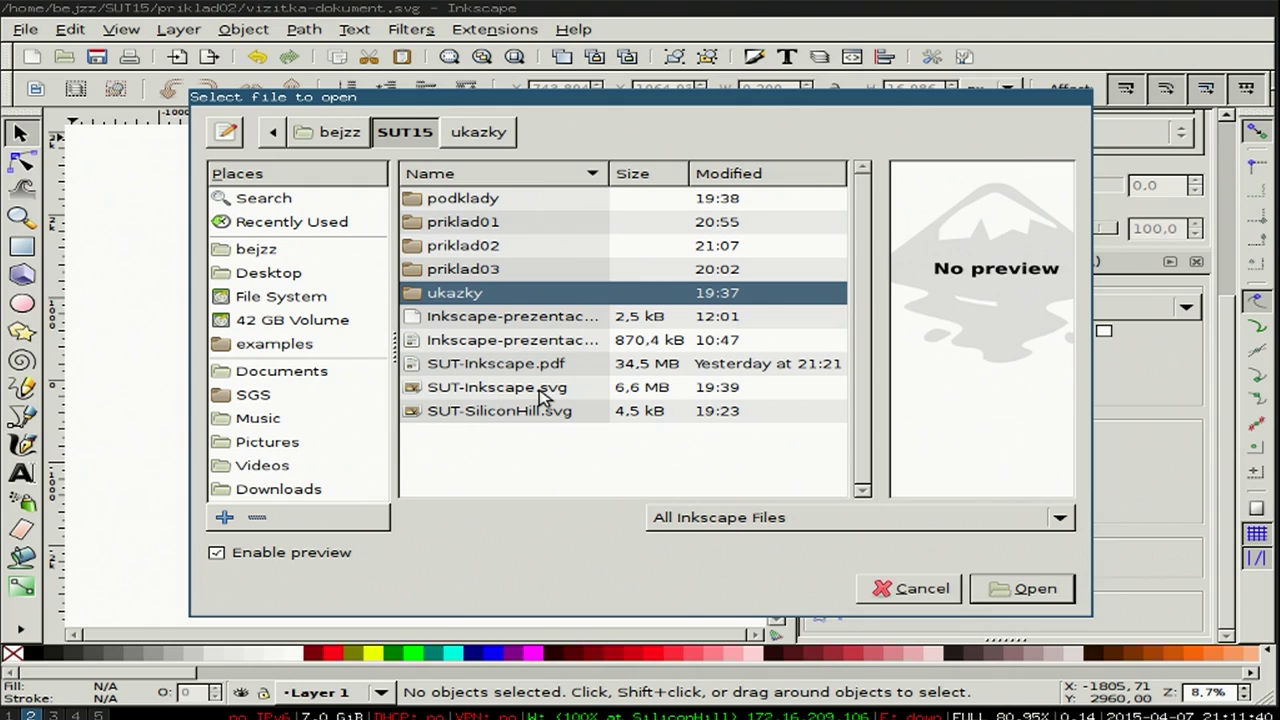
click(541, 396)
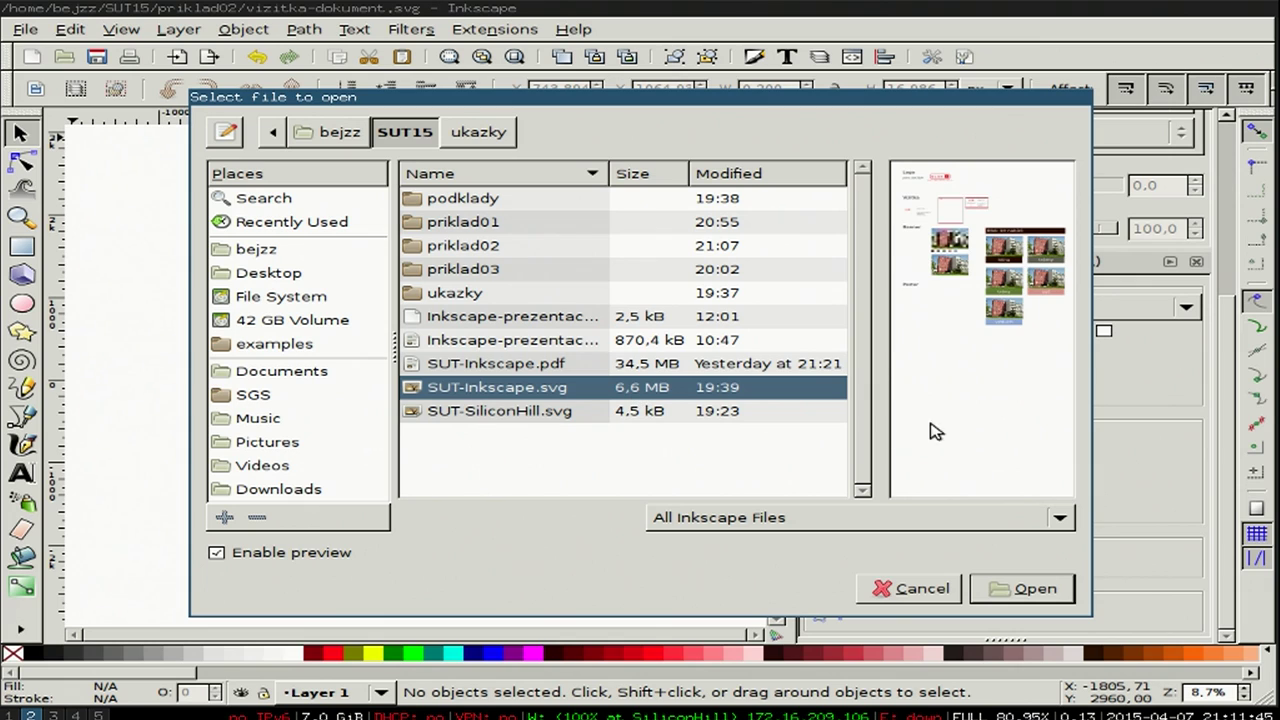
click(1015, 590)
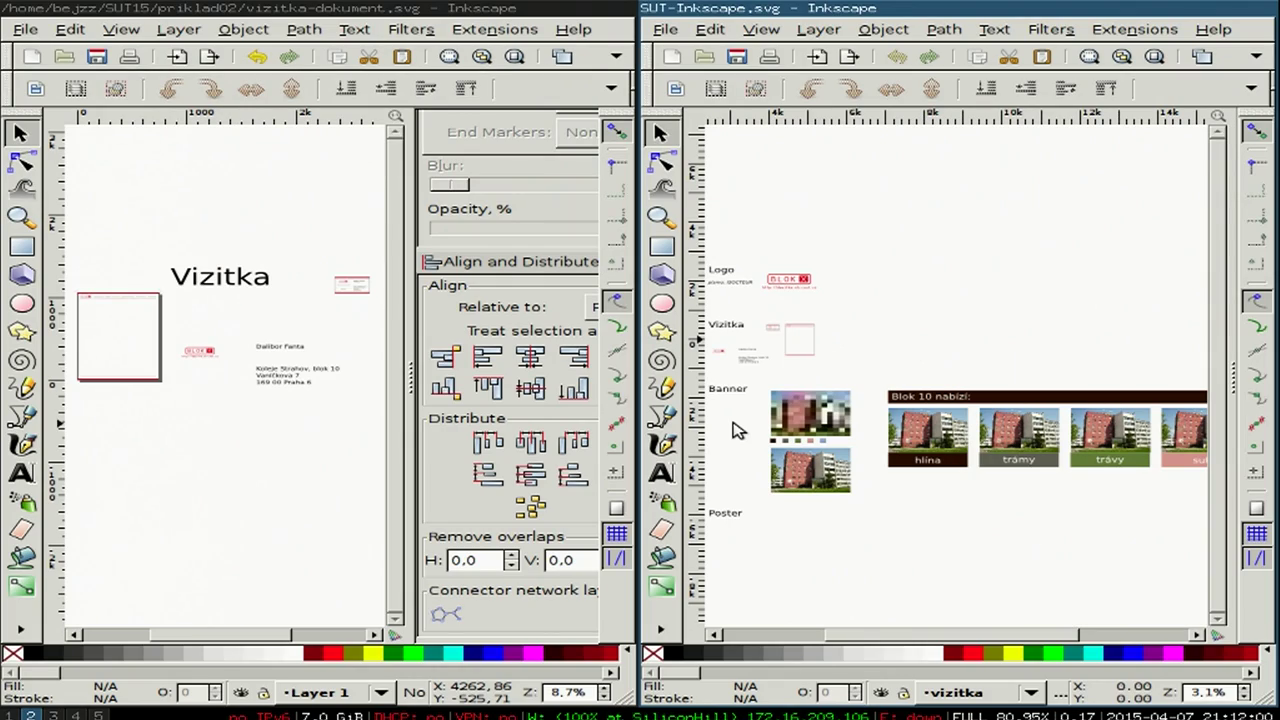
Close vizitka-dokument.svg, discarding its unsaved changes
click(24, 29)
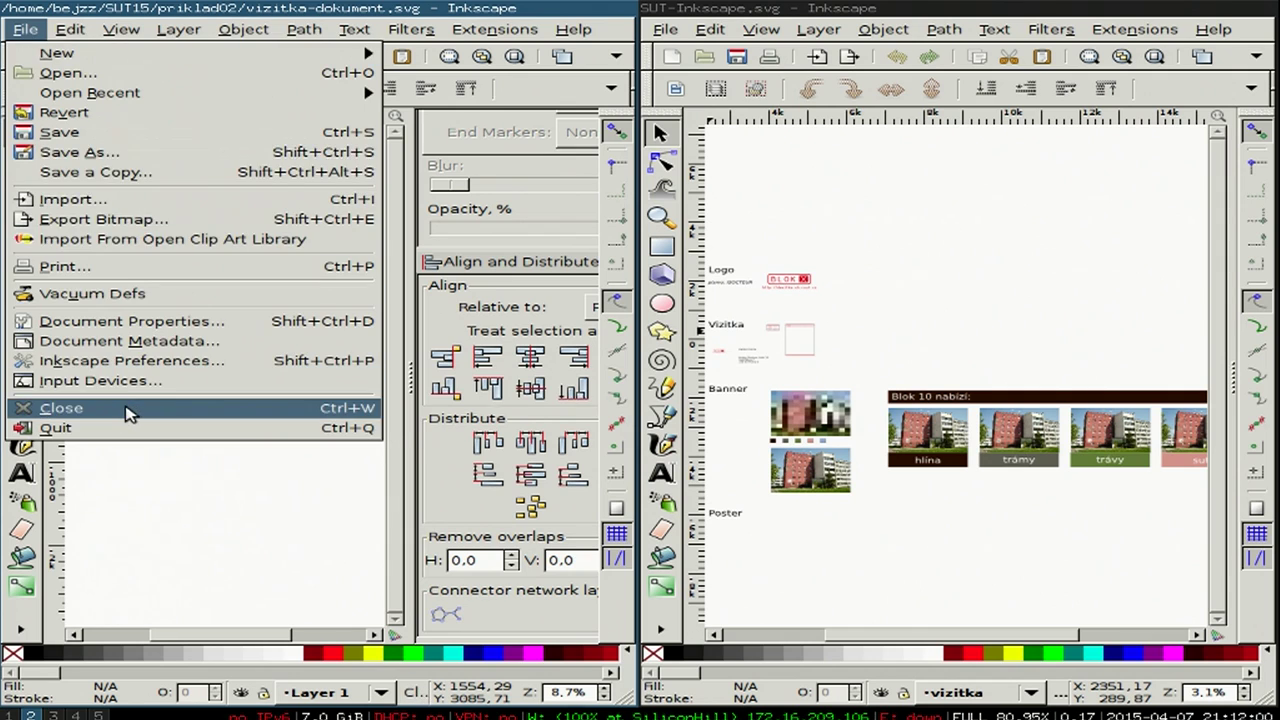
click(55, 407)
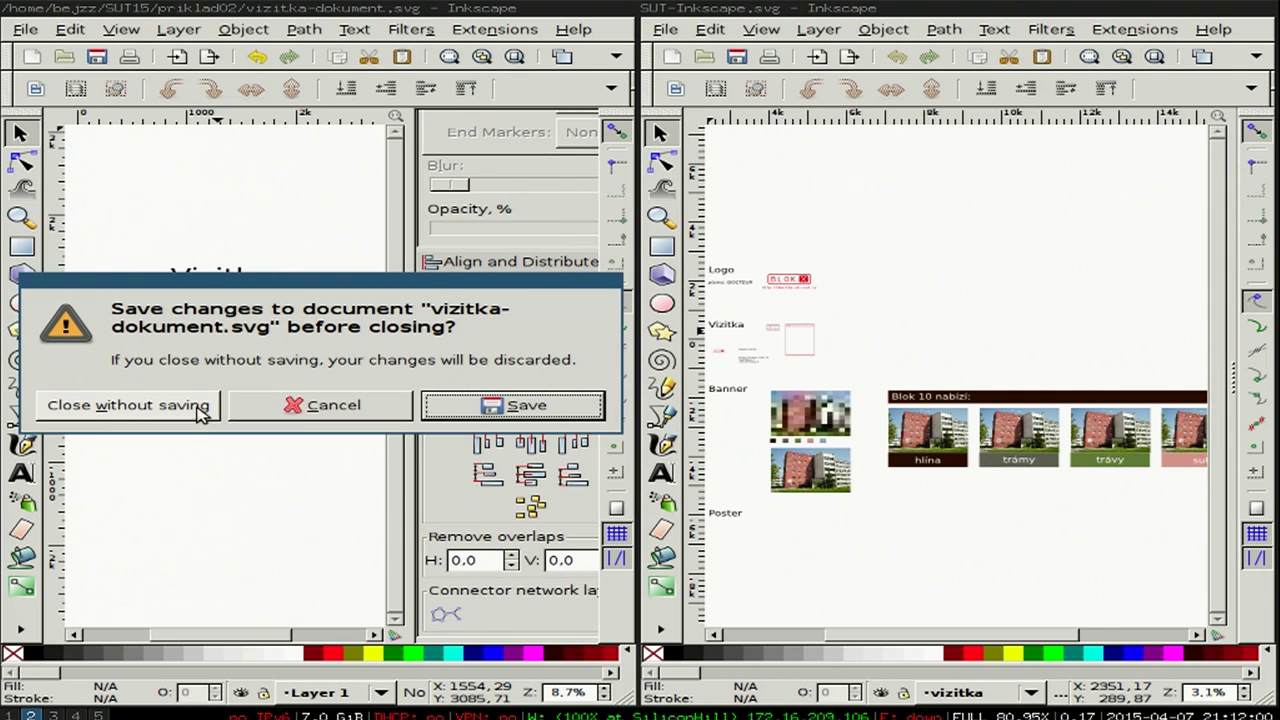
click(166, 410)
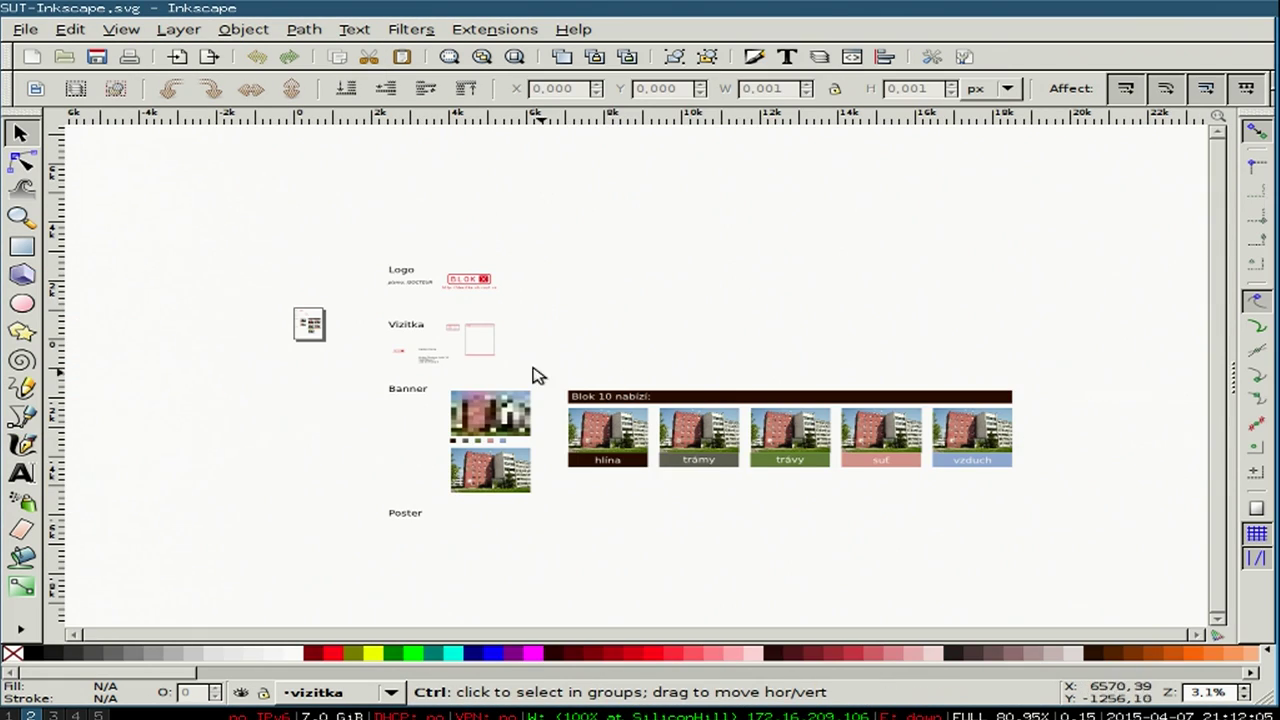
Move to the Banner area and click the building photo to enter the banner layer
scroll(531, 400, up, 1)
scroll(527, 490, up, 2)
scroll(760, 409, up, 3)
scroll(540, 226, down, 6)
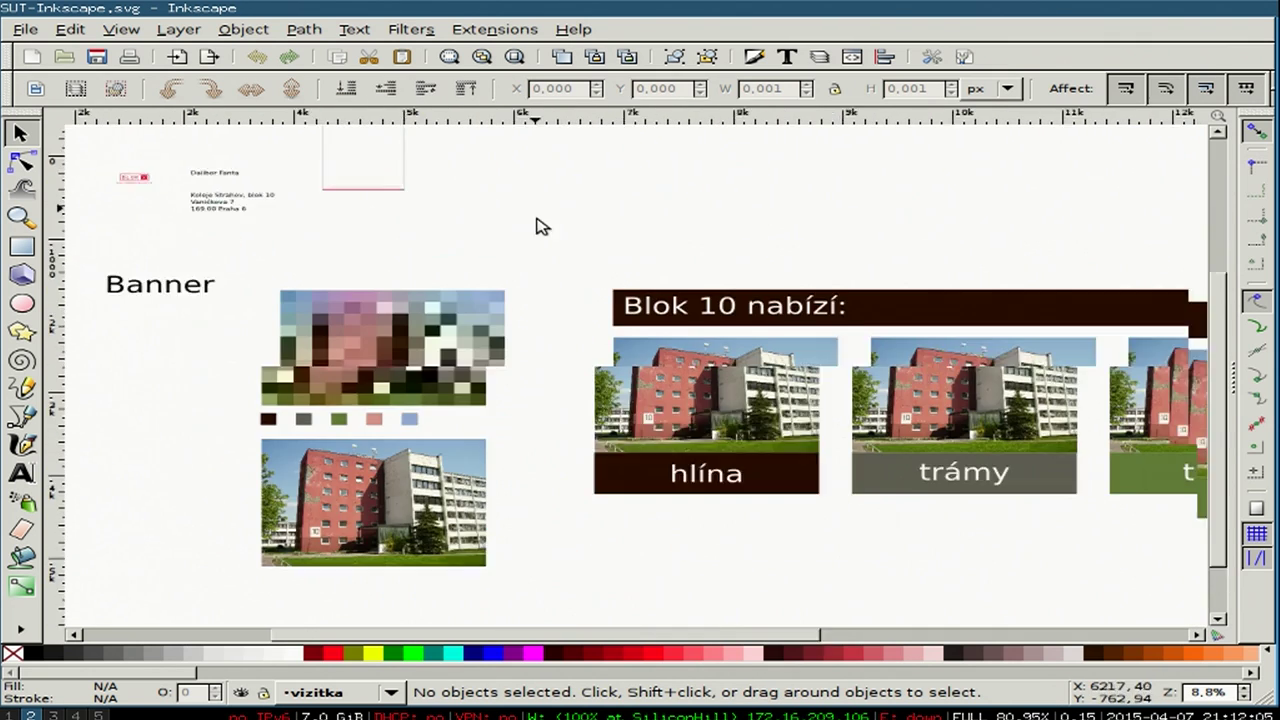
scroll(540, 226, right, 10)
scroll(560, 350, right, 1)
scroll(530, 358, up, 1)
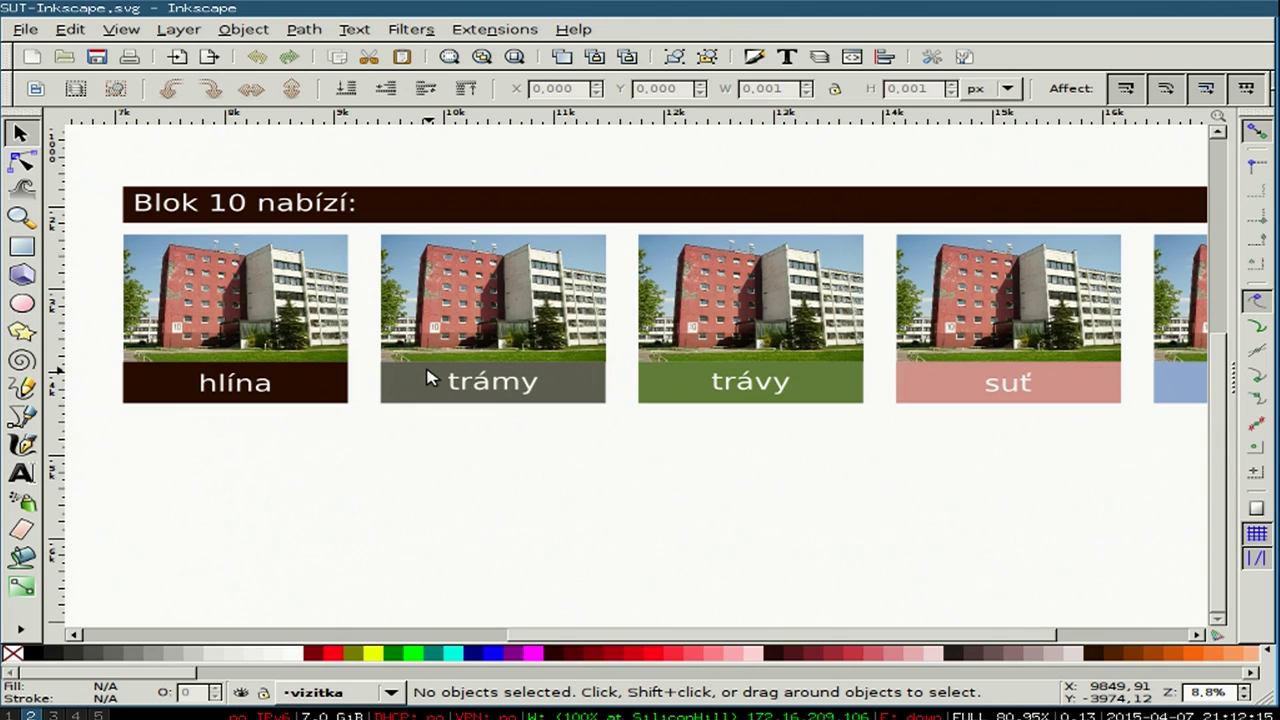
scroll(460, 400, left, 10)
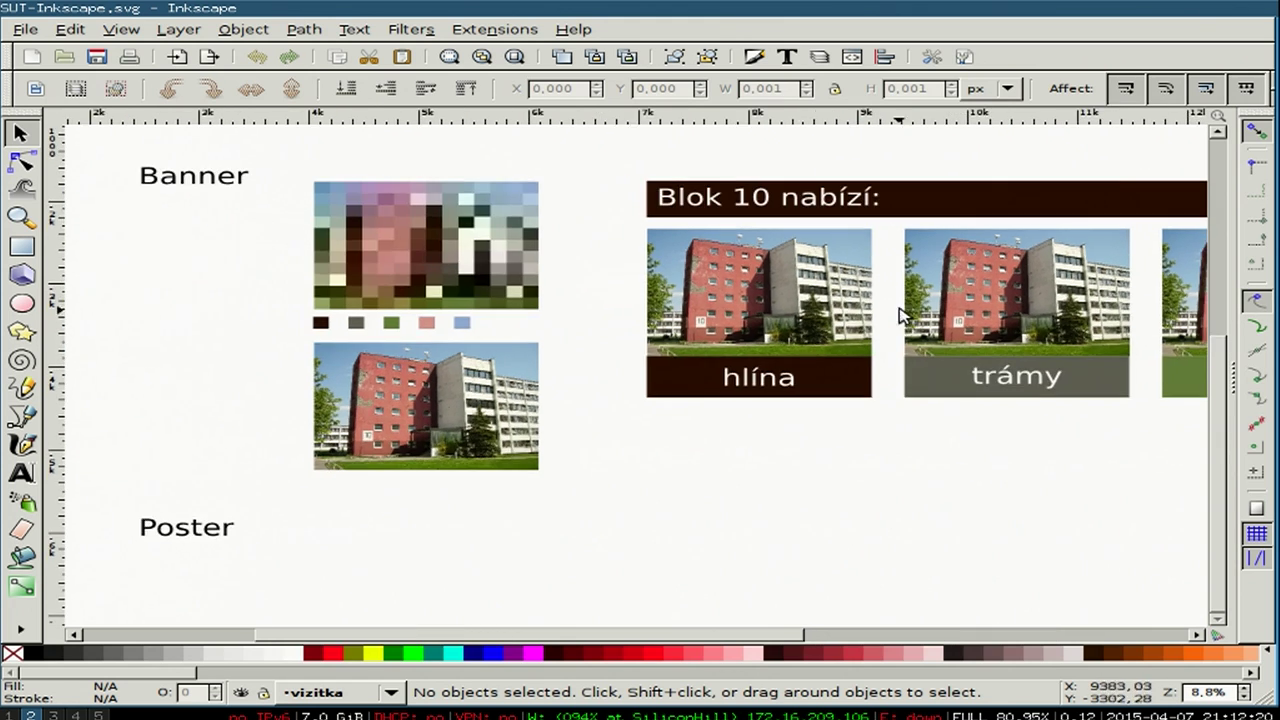
scroll(490, 428, up, 2)
click(522, 290)
click(760, 424)
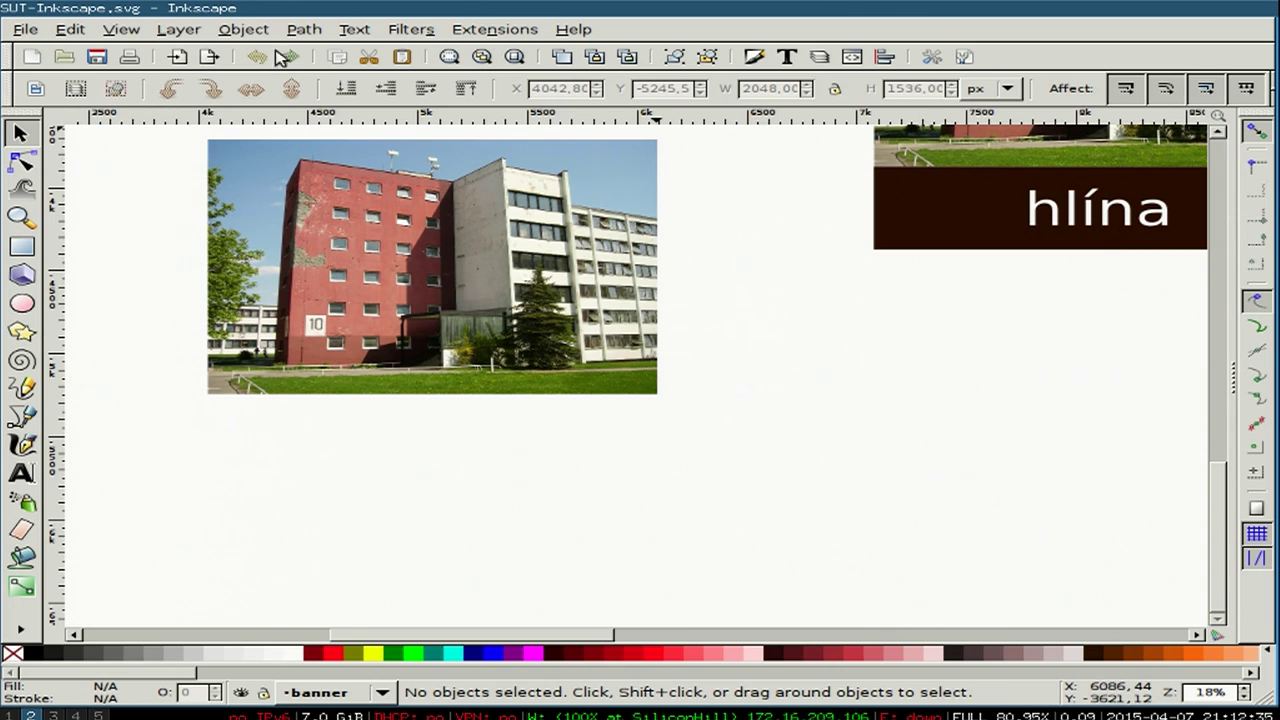
Browse the Object, Layer and Extensions menus
click(250, 30)
mouse_move(178, 29)
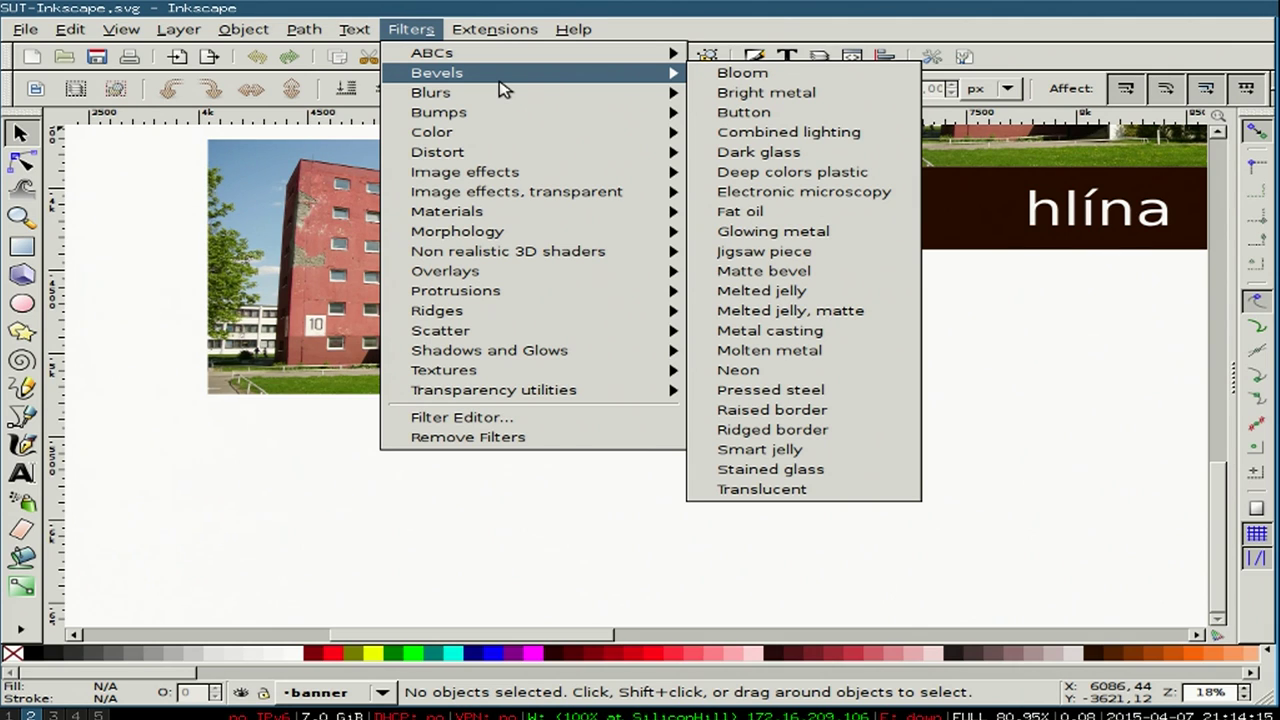
mouse_move(495, 29)
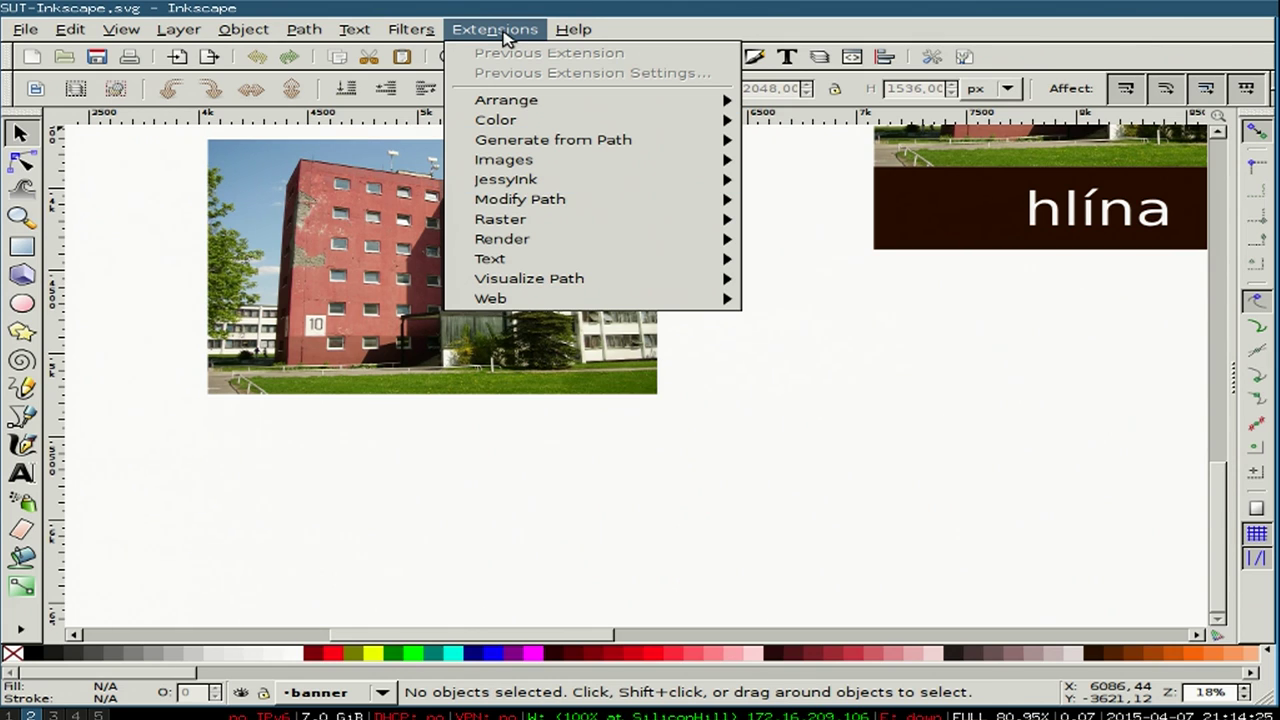
Duplicate the building photo and drop the copy below the Blok 10 tiles
click(503, 37)
click(497, 212)
ctrl+scroll(763, 450, down, 2)
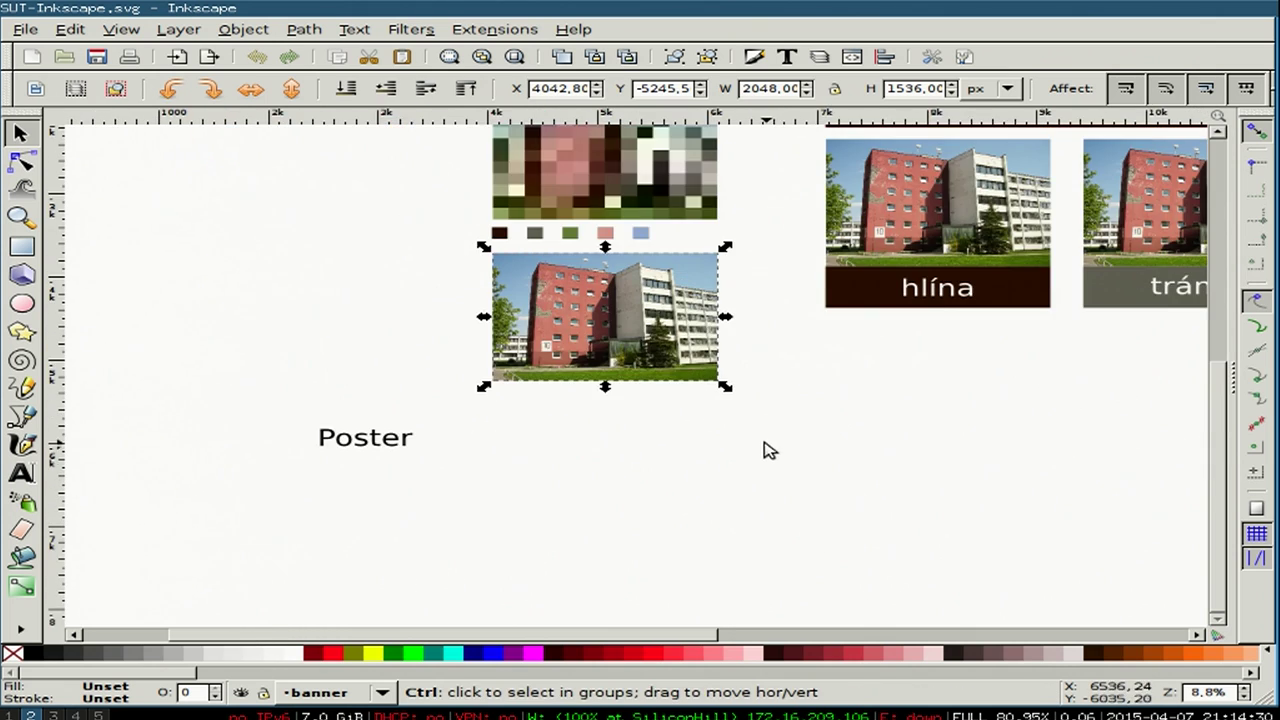
scroll(700, 410, down, 3)
scroll(700, 410, right, 6)
key(ctrl+d)
drag(360, 187, 903, 487)
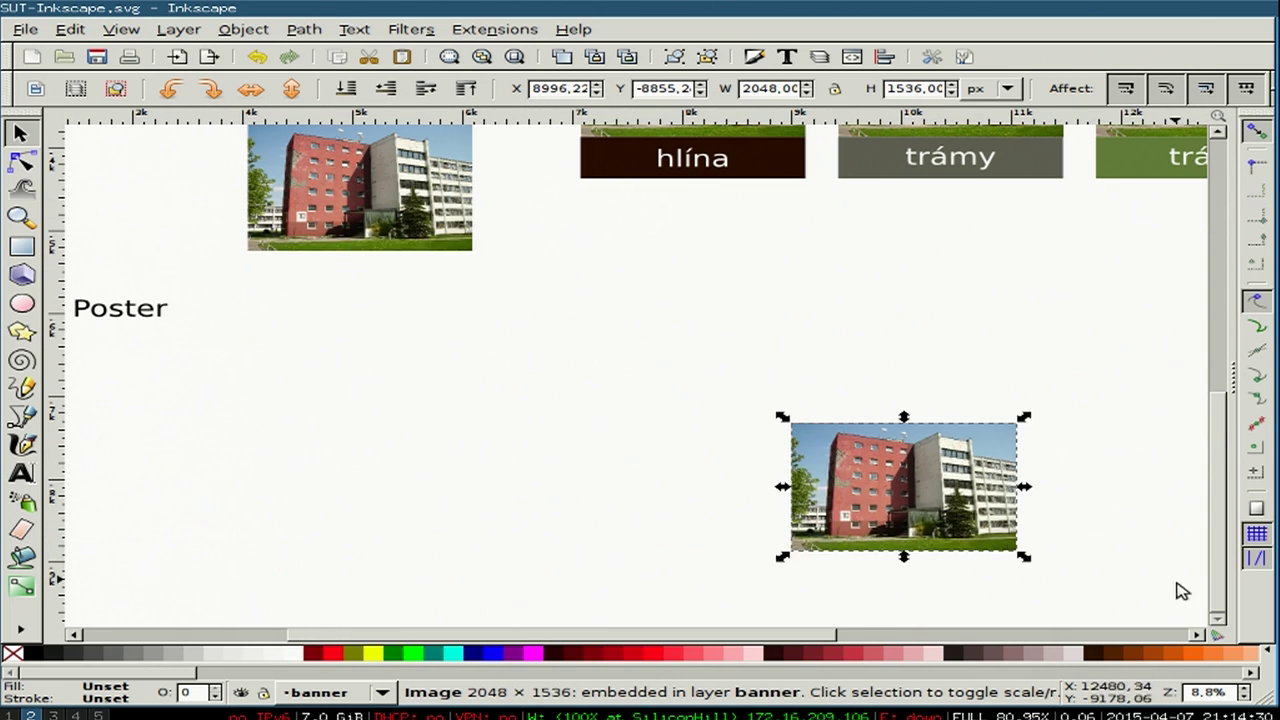
scroll(1182, 591, down, 7)
scroll(1182, 591, right, 11)
drag(547, 300, 626, 349)
ctrl+scroll(626, 349, up, 1)
scroll(648, 480, up, 3)
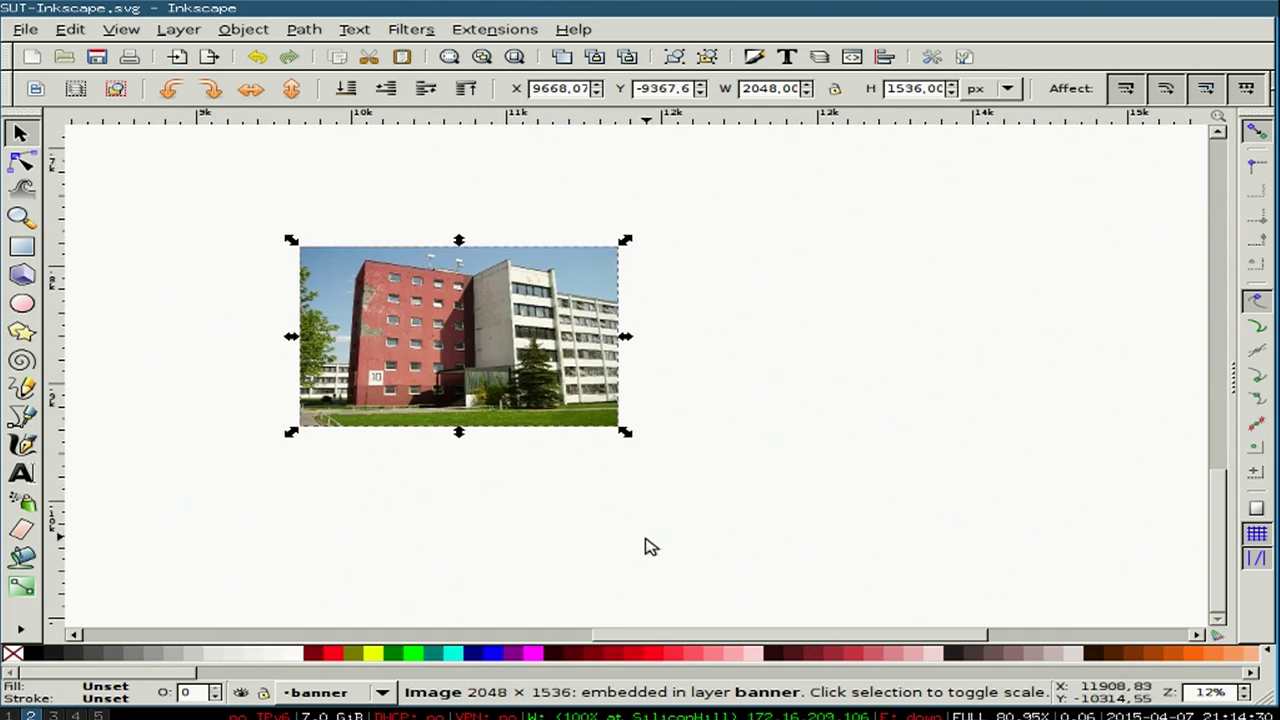
click(680, 231)
Inspect the hlína, trámy, trávy, suť and vzduch tile groups by selecting each
scroll(686, 480, up, 8)
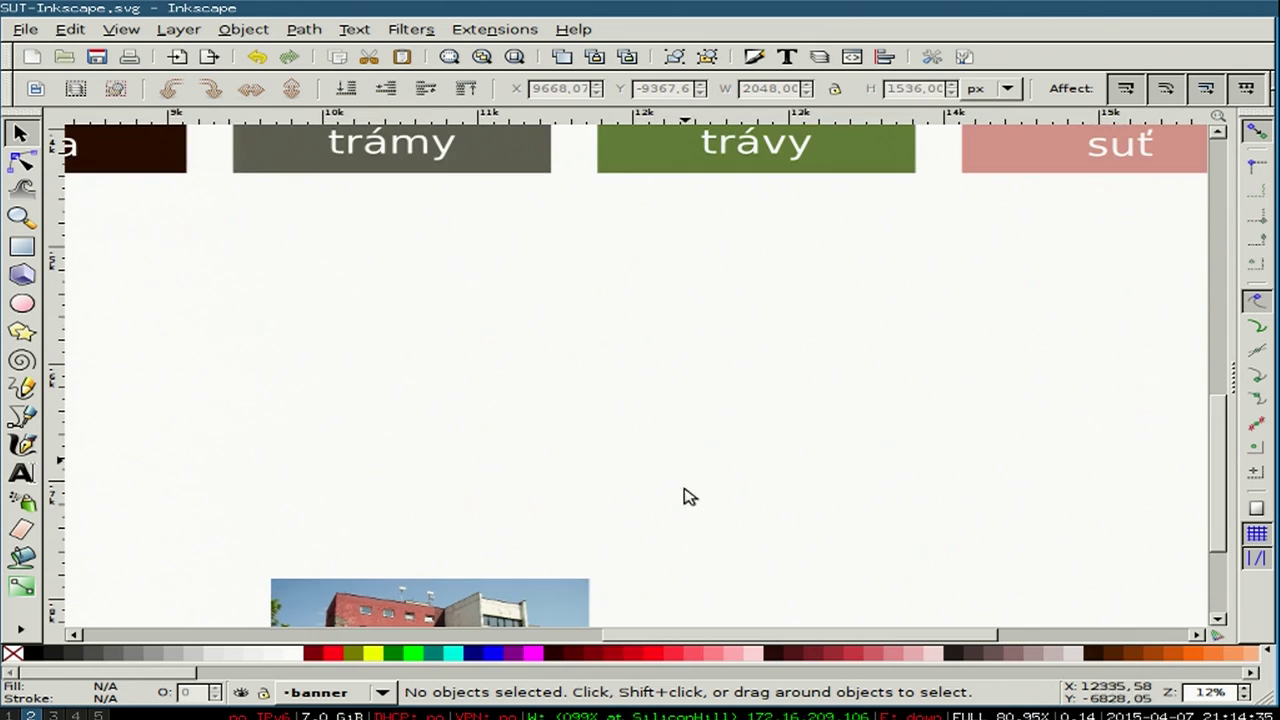
scroll(686, 495, up, 5)
scroll(686, 495, left, 5)
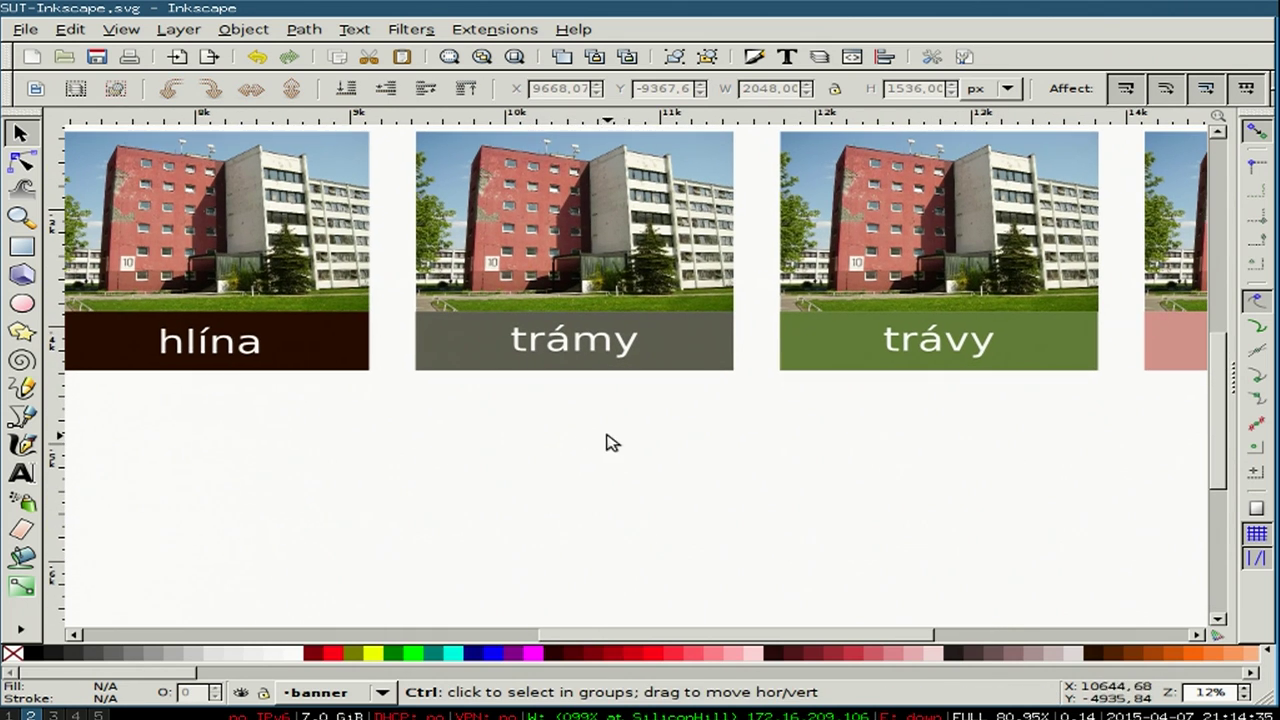
ctrl+scroll(612, 443, down, 1)
scroll(700, 455, right, 3)
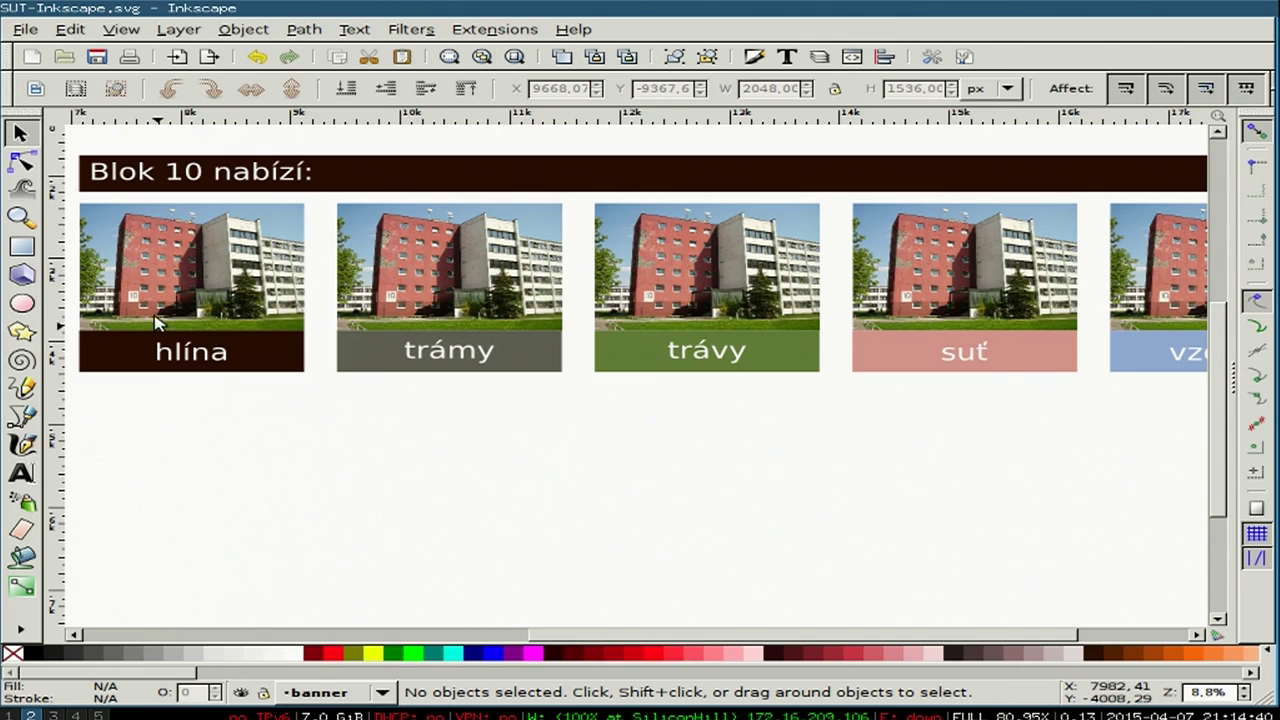
click(275, 356)
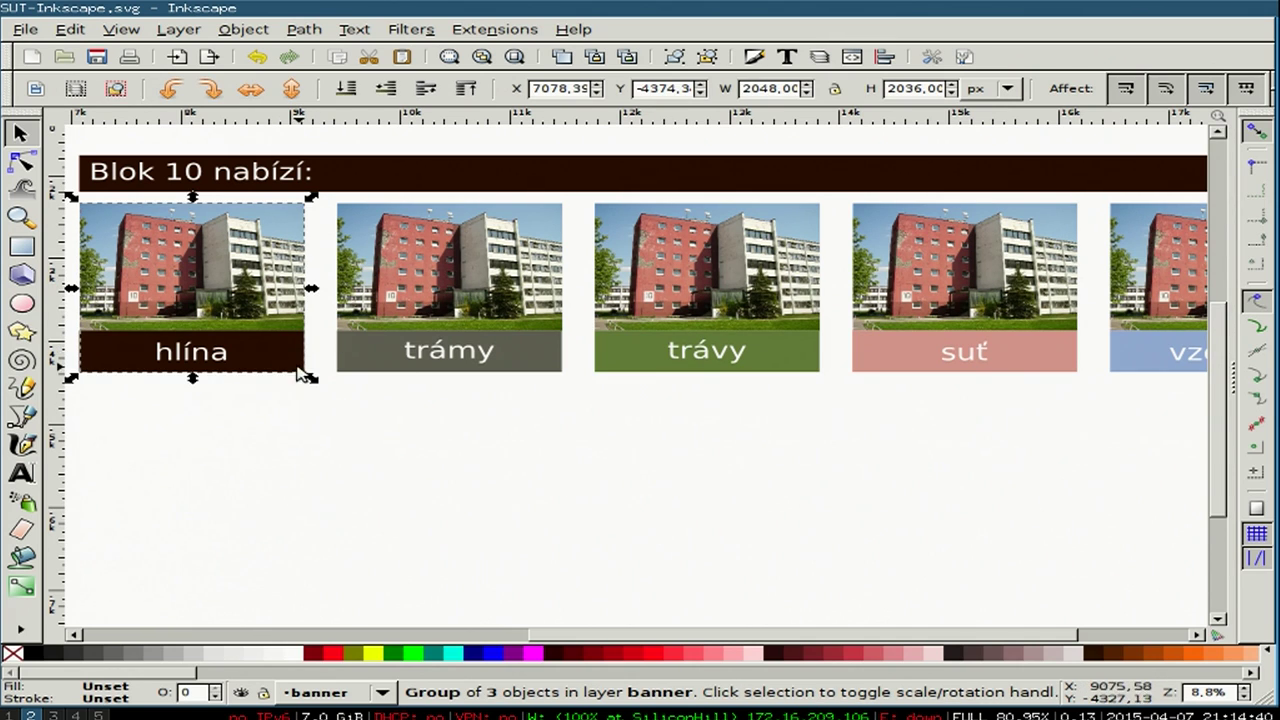
click(390, 366)
click(663, 366)
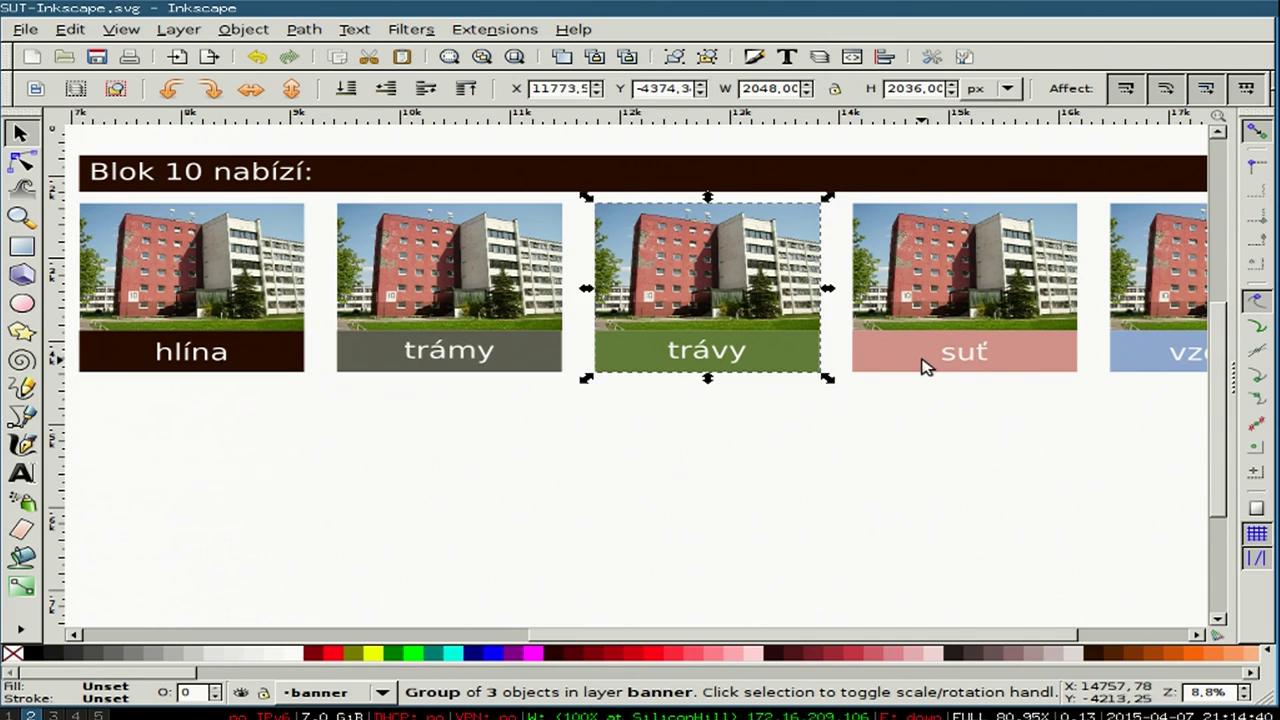
click(930, 365)
click(1125, 360)
click(926, 367)
click(875, 416)
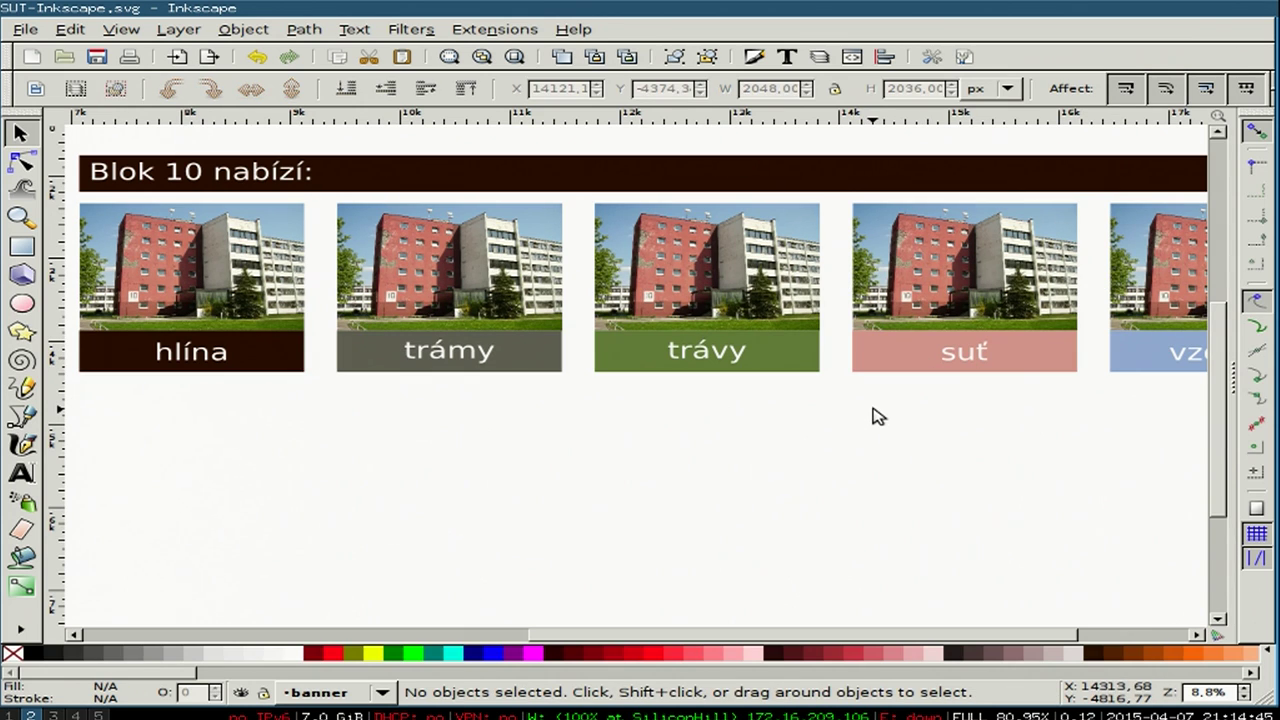
click(533, 352)
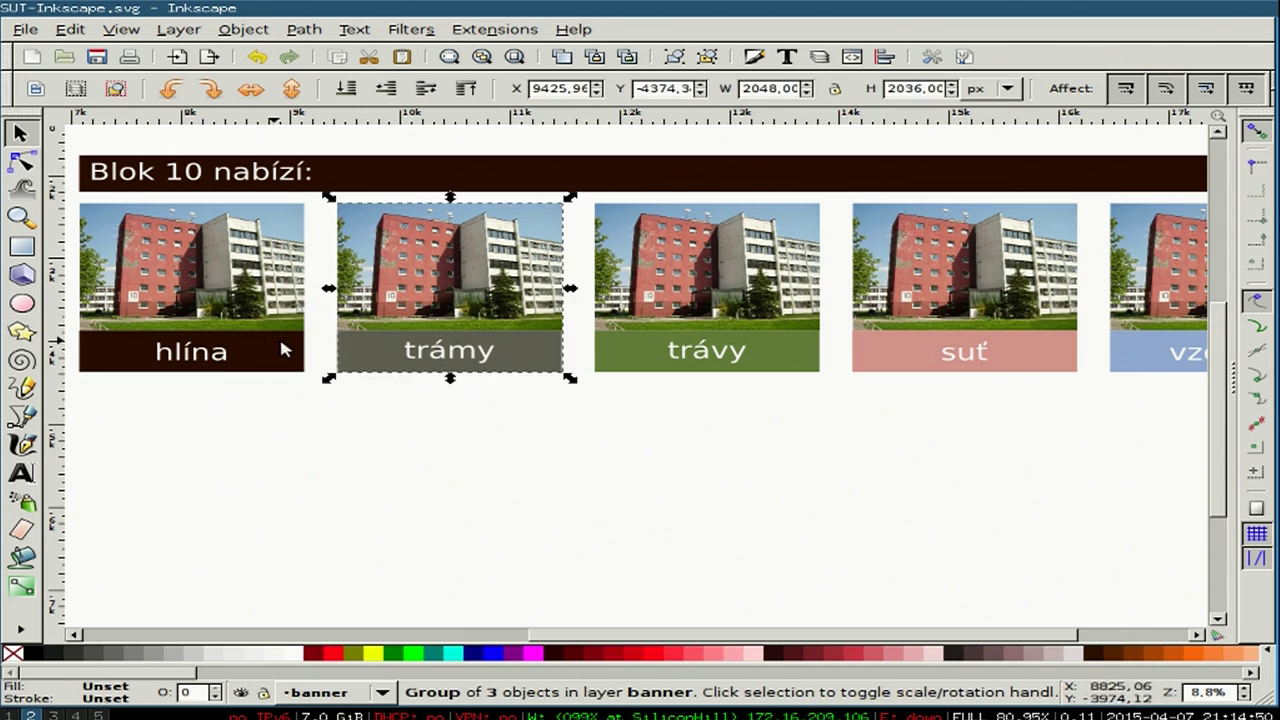
click(282, 346)
click(640, 361)
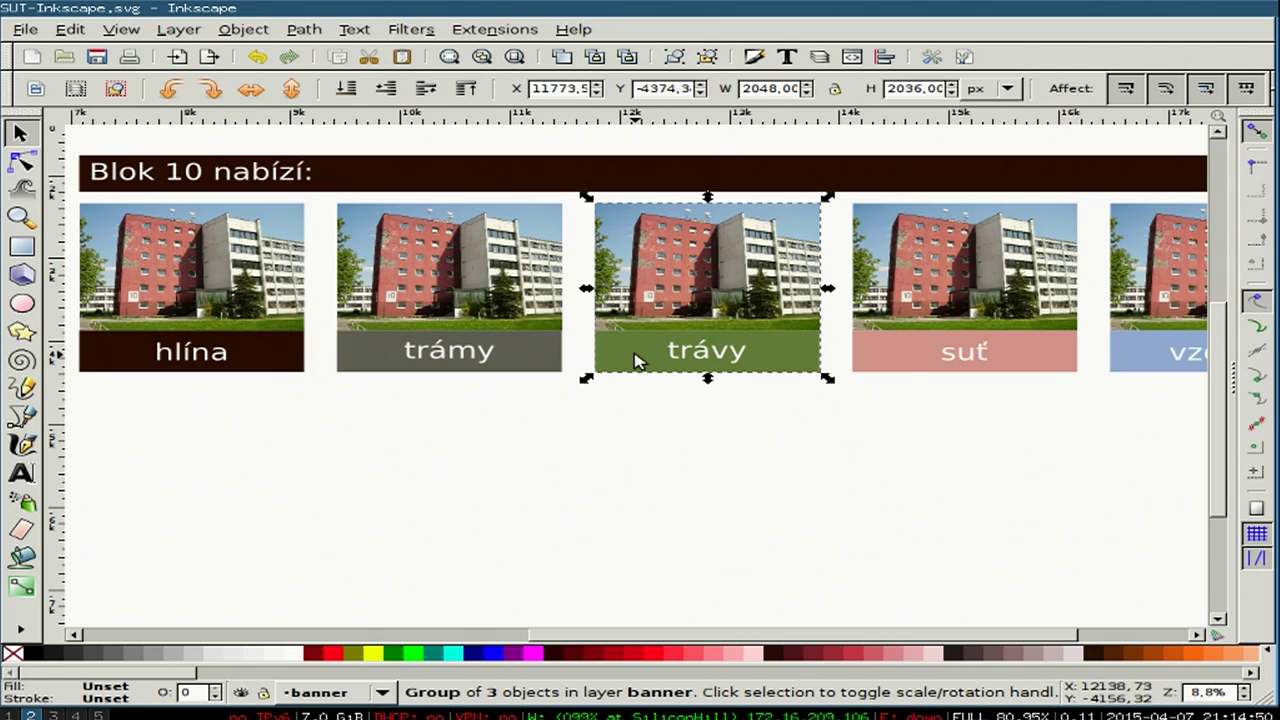
click(643, 460)
Select the copied building photo and show the Extensions categories
scroll(660, 415, down, 4)
scroll(670, 320, down, 6)
ctrl+scroll(592, 315, up, 2)
ctrl+scroll(592, 315, down, 1)
ctrl+scroll(607, 303, up, 1)
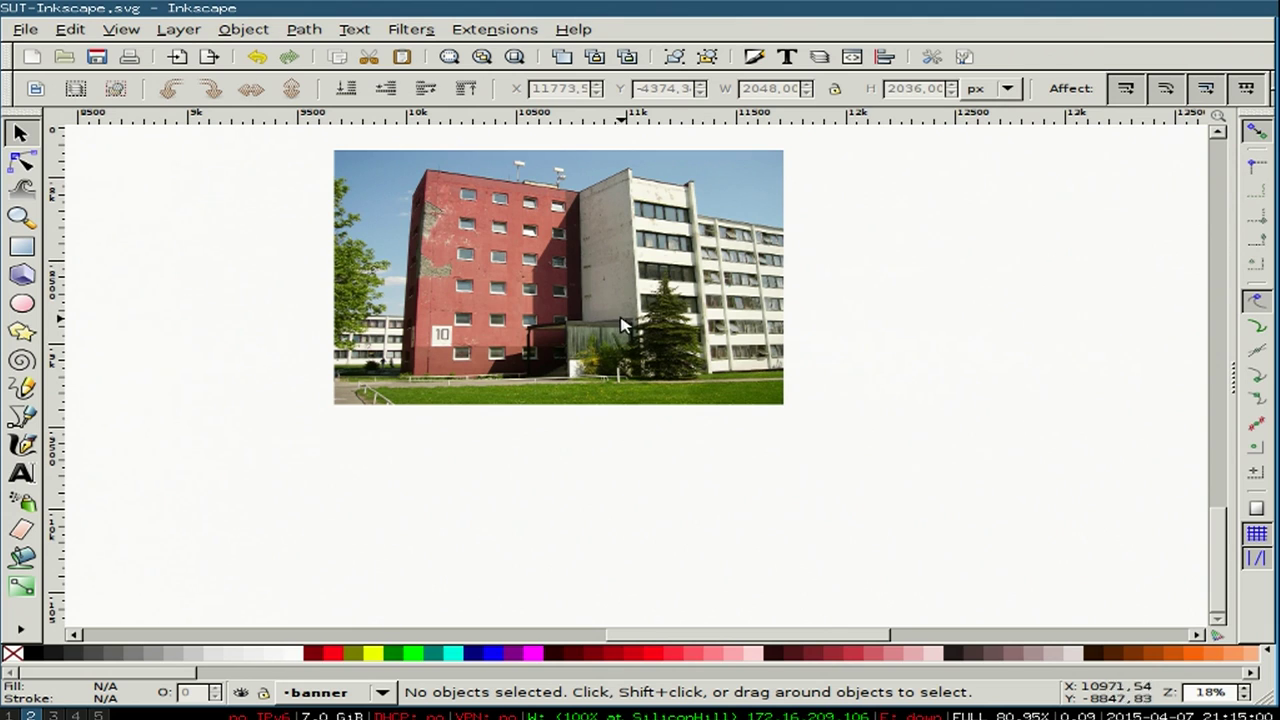
click(577, 287)
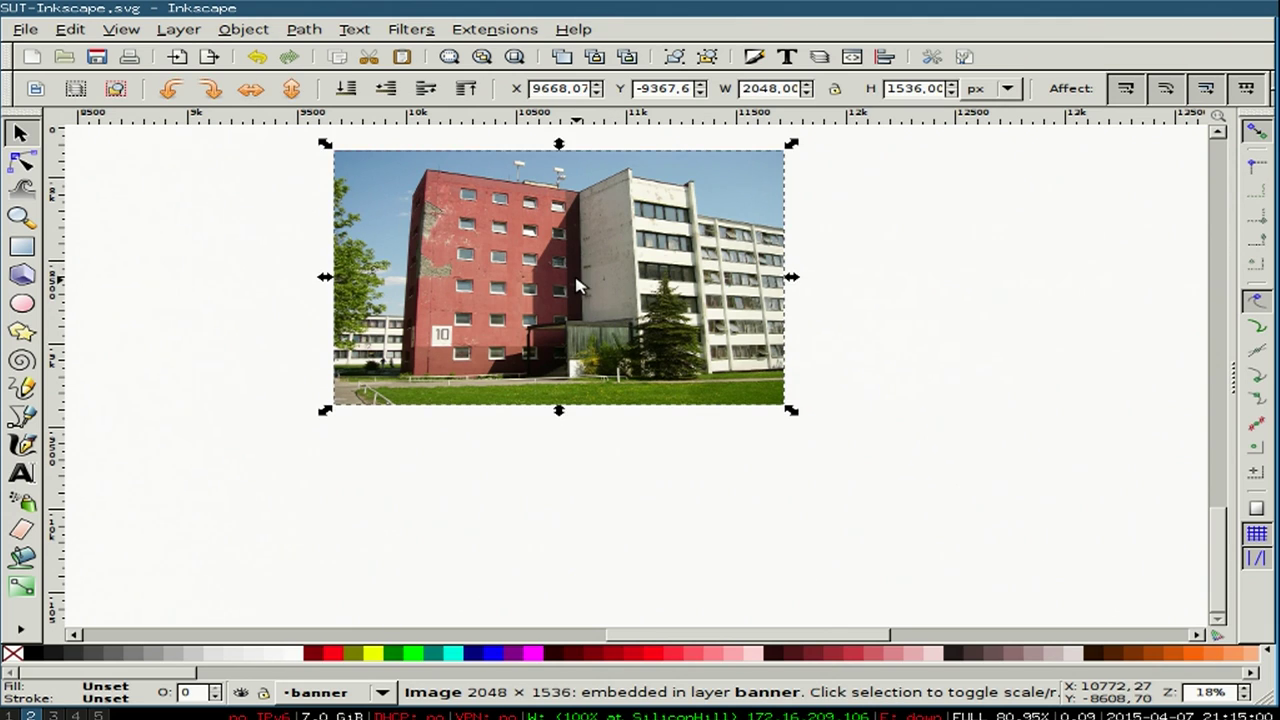
click(515, 36)
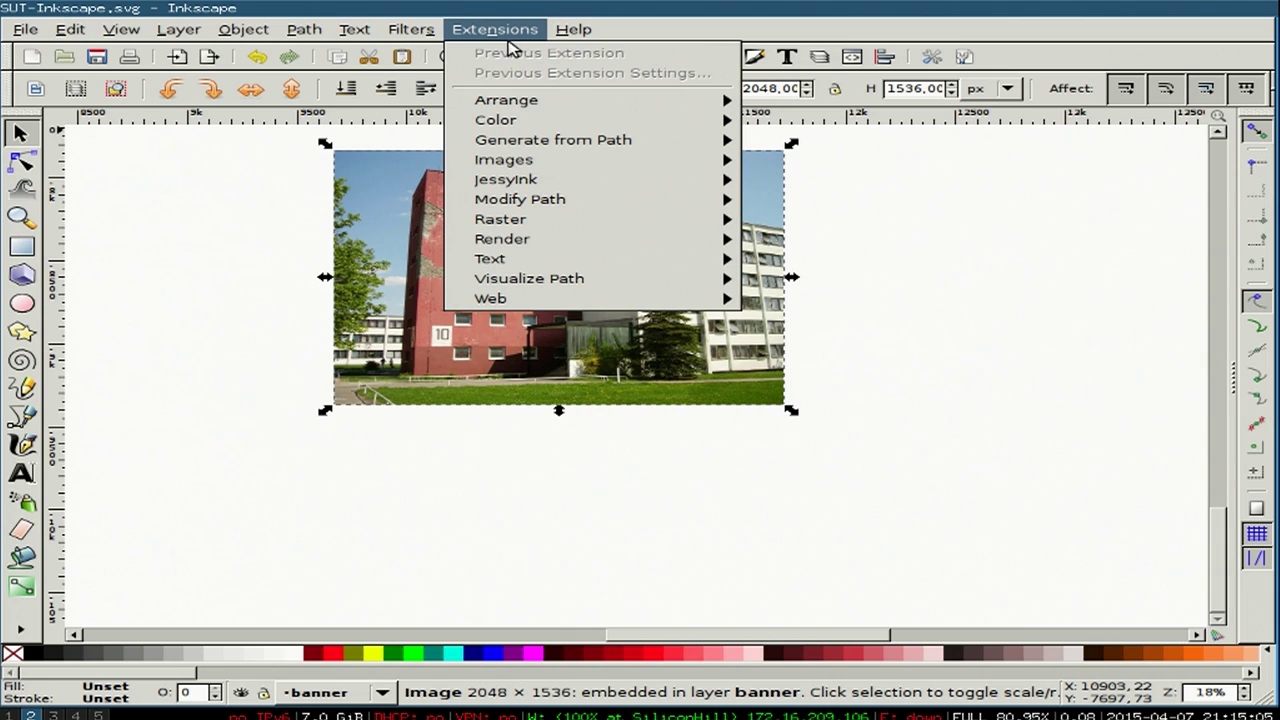
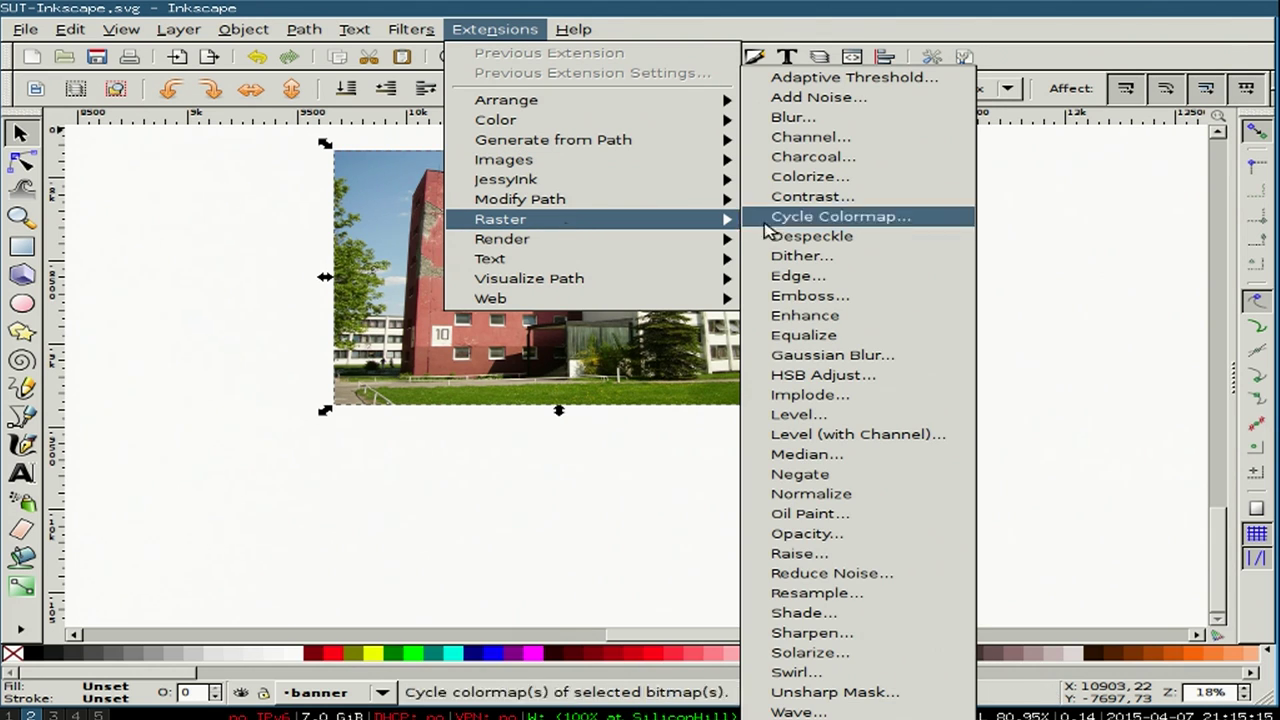
Start a Raster Resample of the photo at width and height 14, with live preview on
click(838, 597)
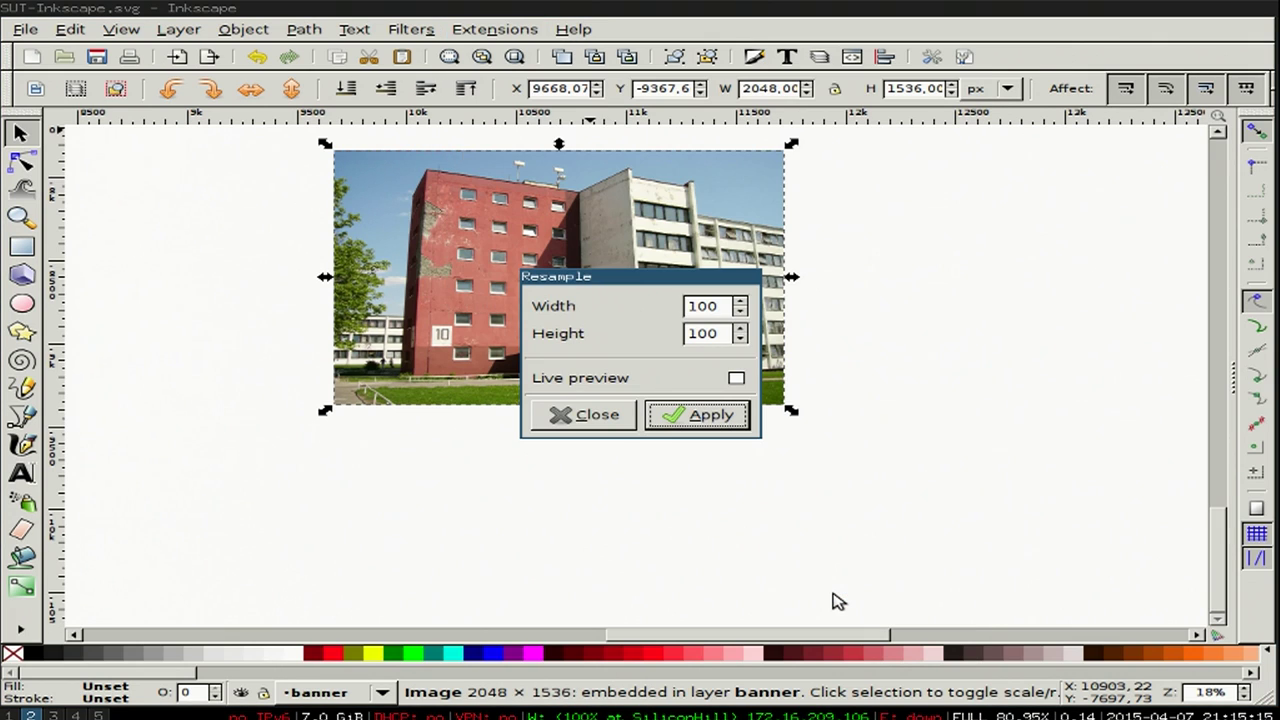
double_click(702, 306)
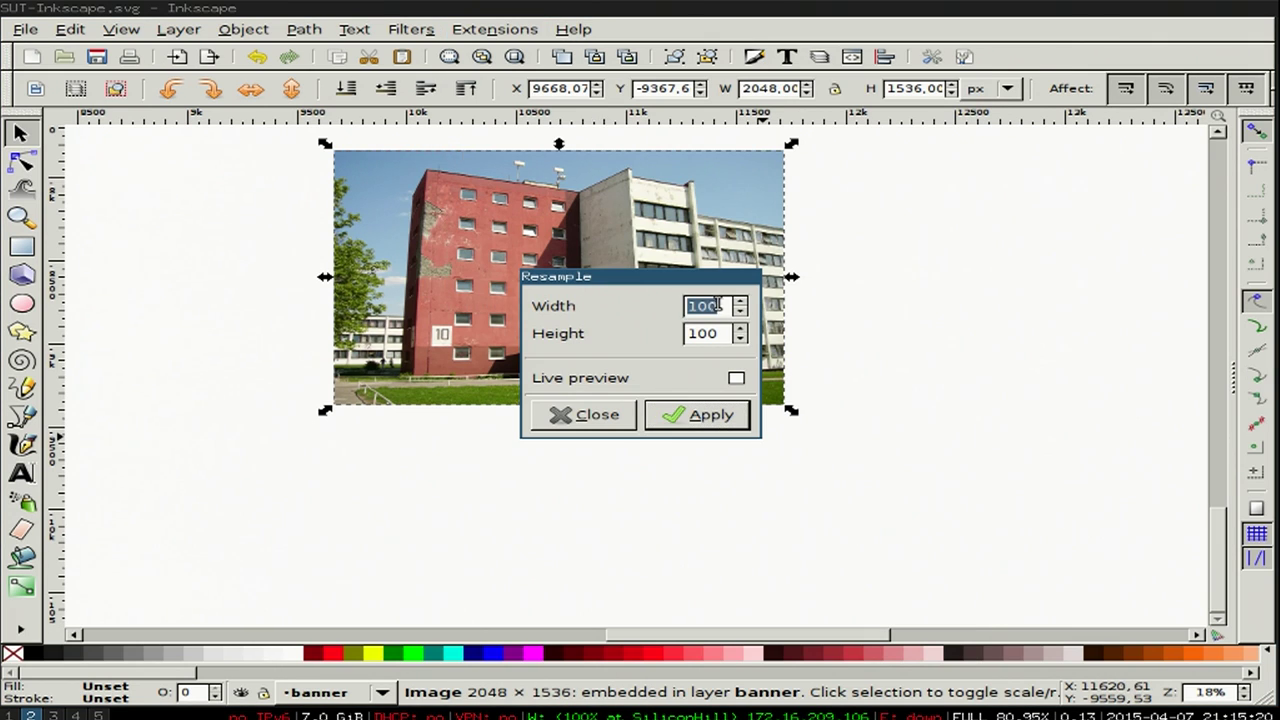
text(14)
double_click(720, 334)
text(14)
click(736, 378)
mouse_move(677, 282)
mouse_down()
mouse_move(993, 320)
mouse_move(1042, 277)
mouse_up()
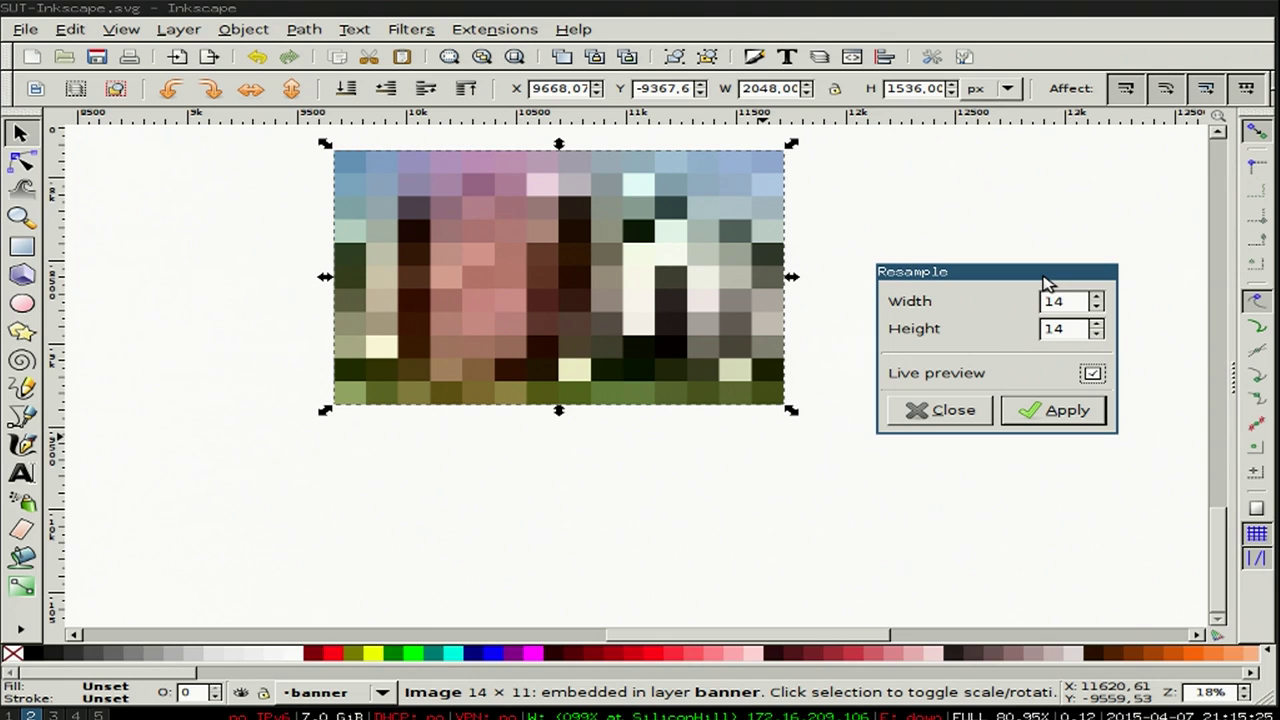
Try a 50 × 50 resample size in the preview instead
double_click(1042, 301)
text(50)
double_click(1042, 329)
text(50)
click(1066, 302)
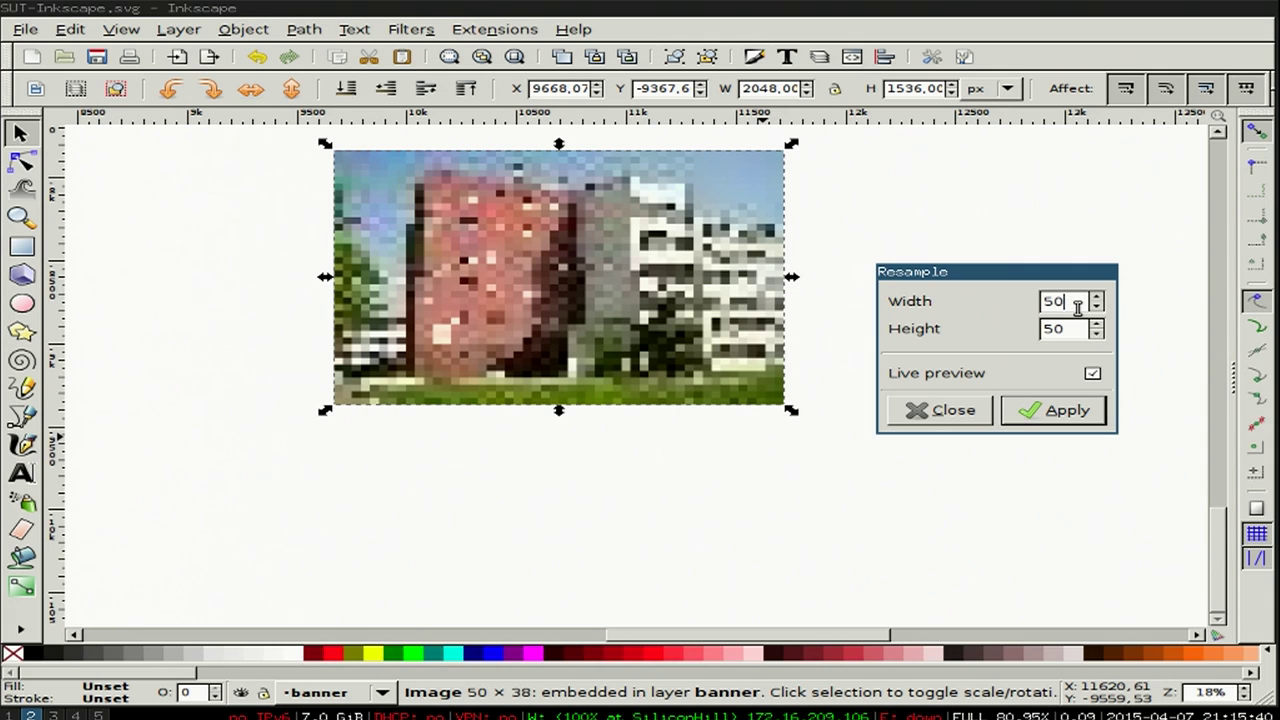
Set width and height back to 14 and apply the resample to the photo
drag(1064, 306, 1040, 302)
text(14)
key(Tab)
text(14)
click(1078, 300)
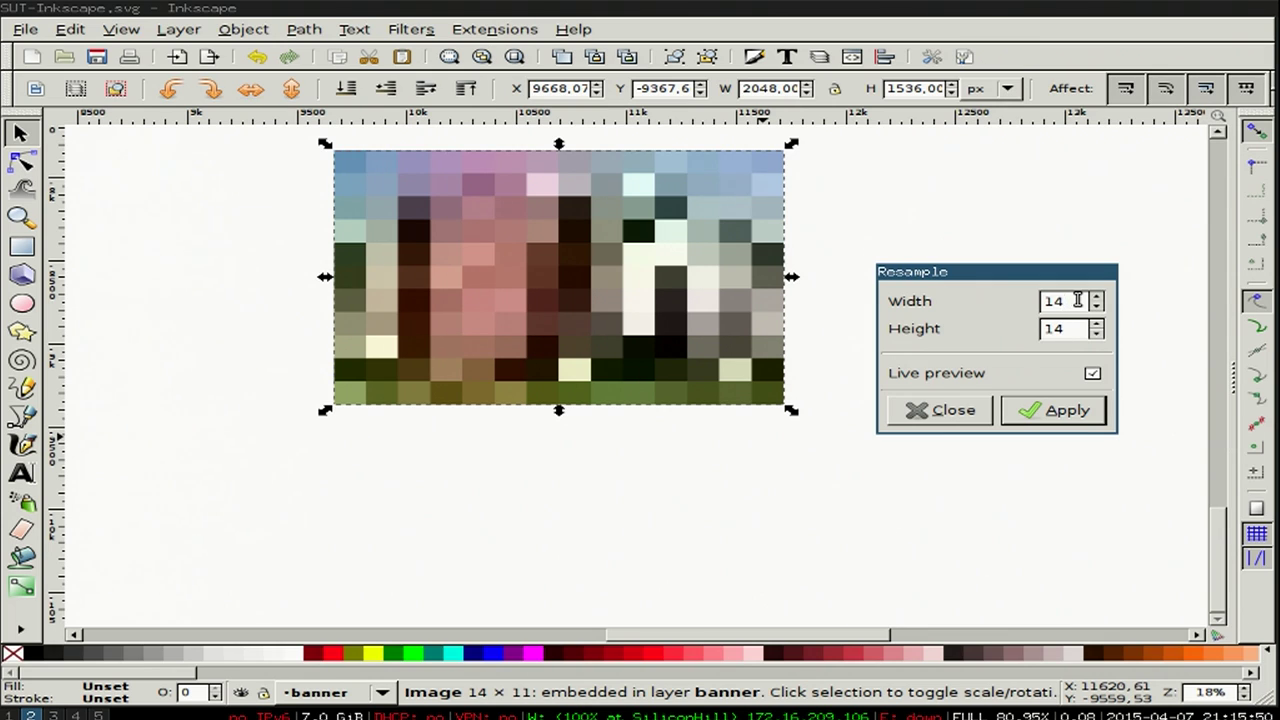
click(1051, 421)
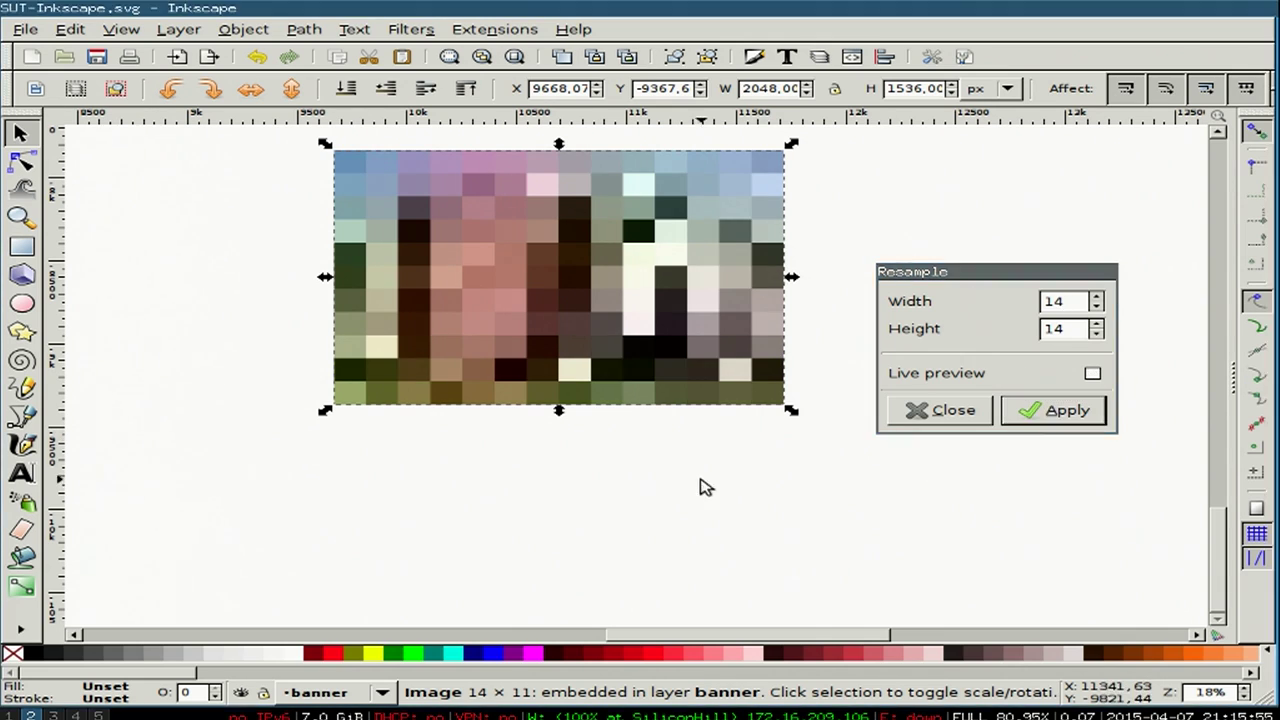
click(948, 413)
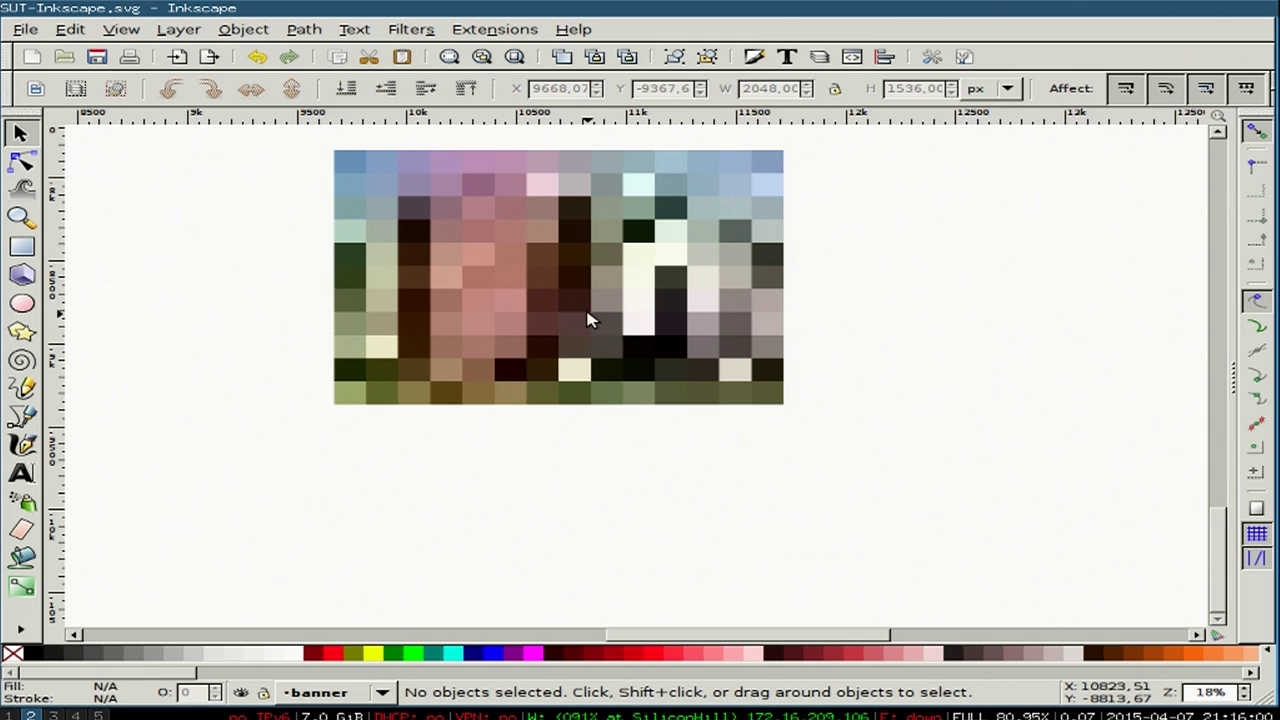
Nudge the pixelated photo slightly and draw a black square below its left side
click(866, 442)
drag(614, 286, 628, 304)
click(574, 477)
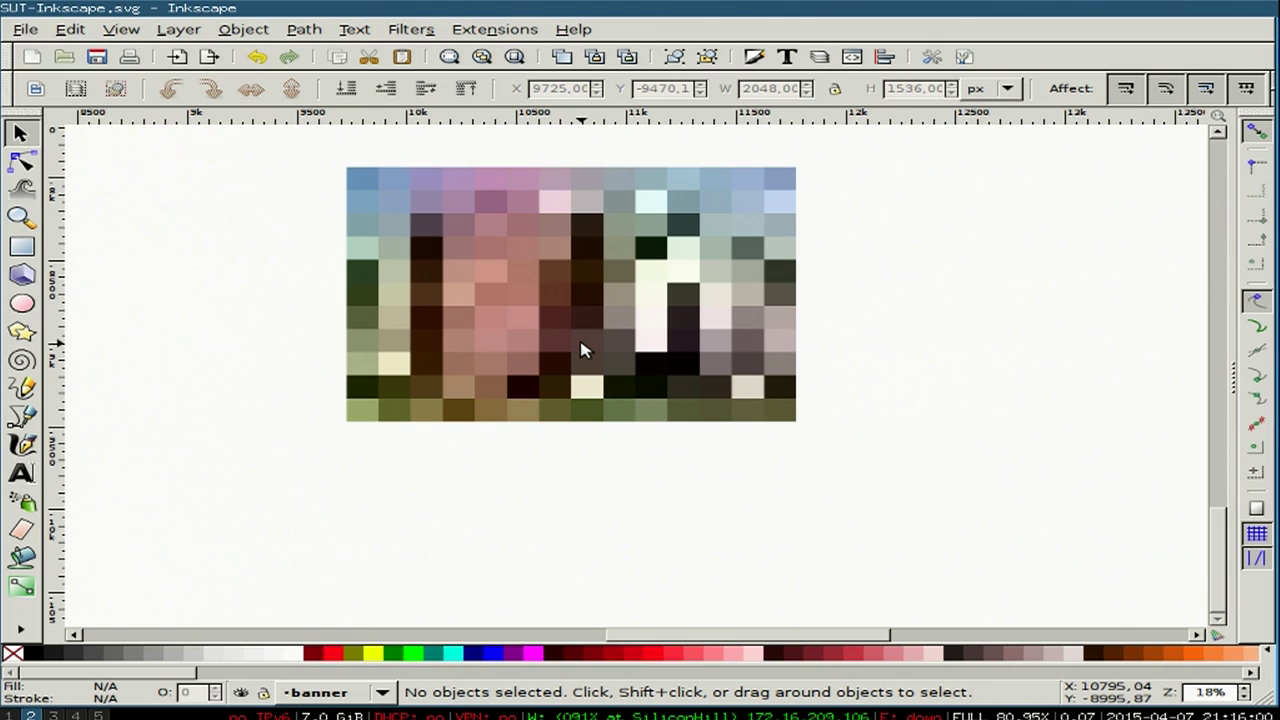
click(22, 246)
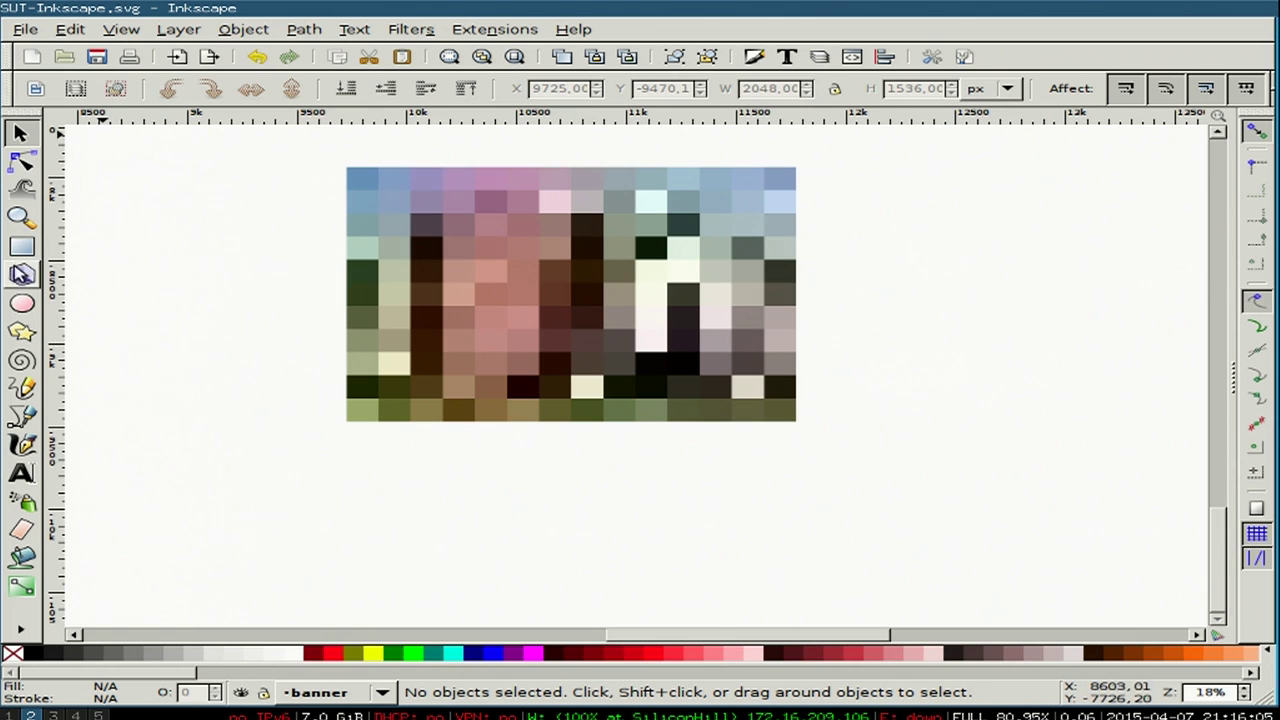
drag(341, 468, 425, 514)
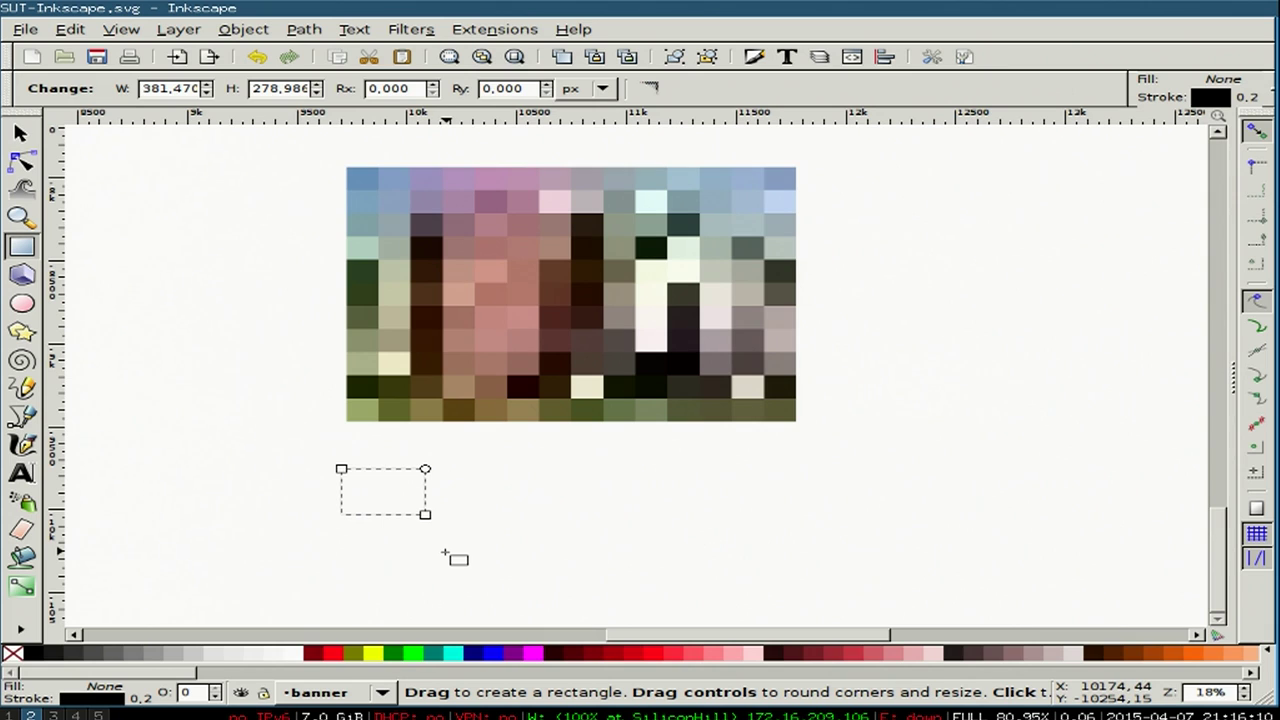
key(Escape)
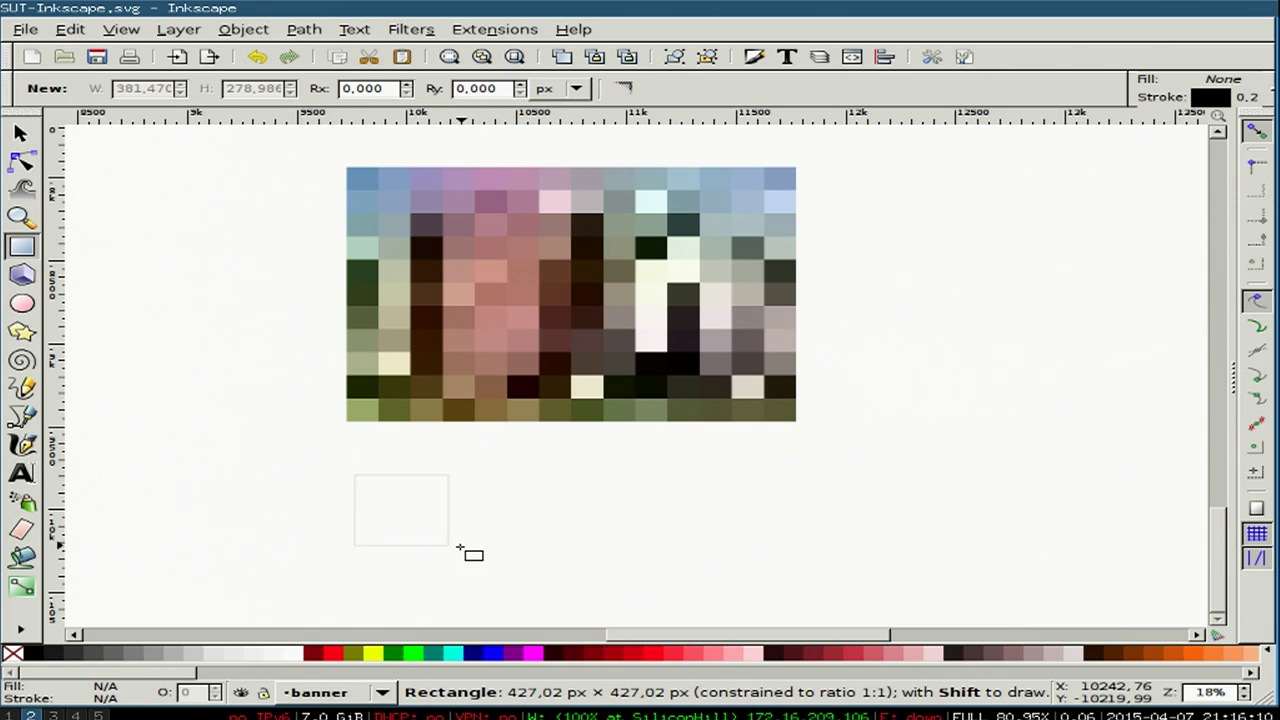
drag(433, 523, 468, 551)
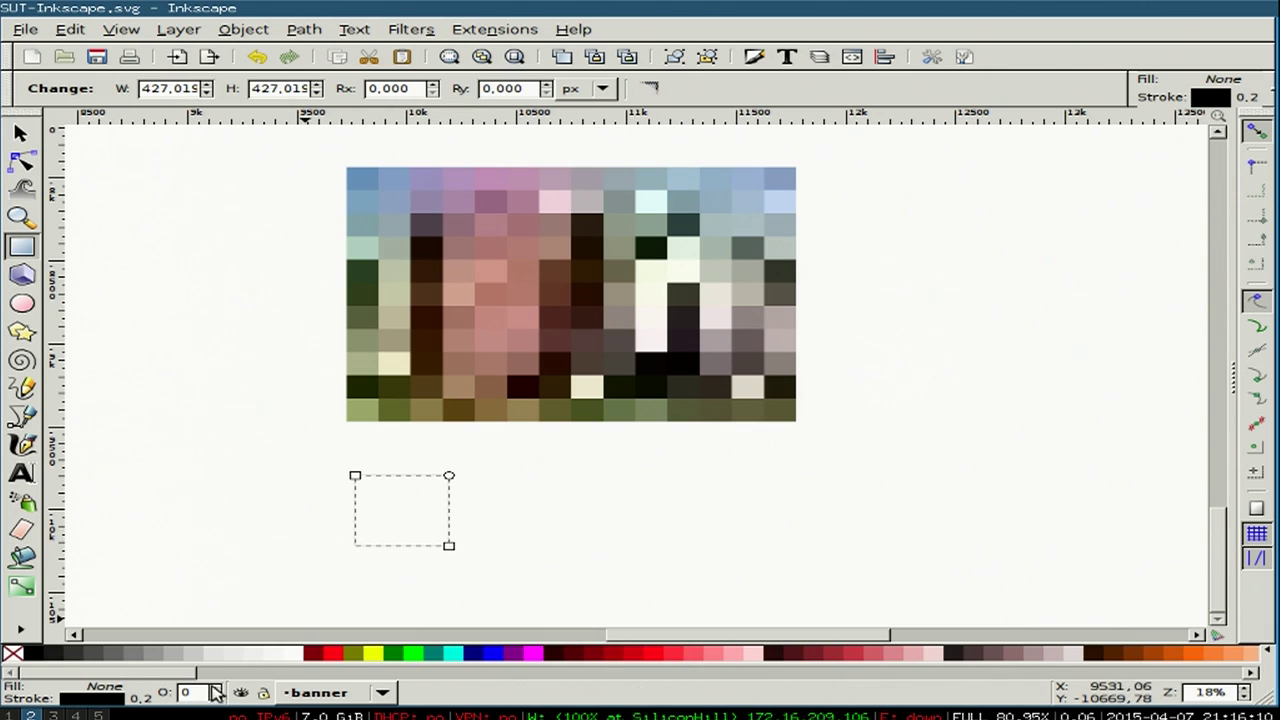
click(34, 652)
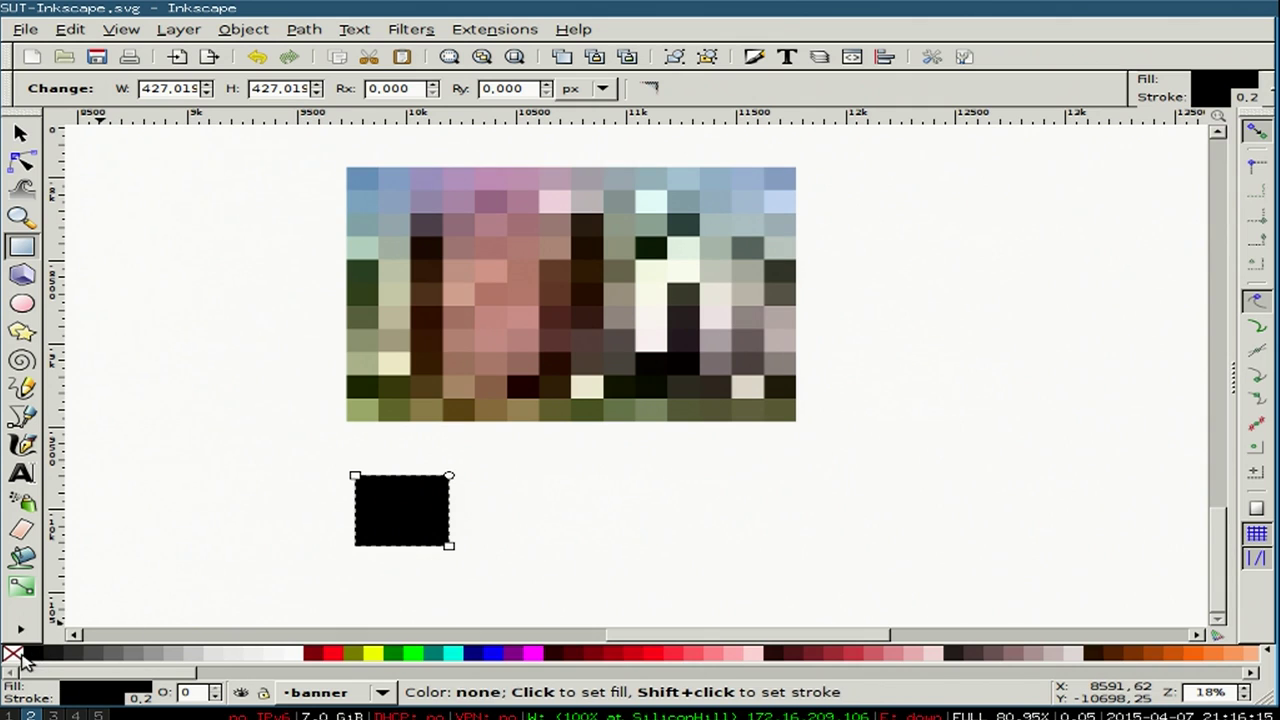
Duplicate the black square rightwards into a row of five
key(s)
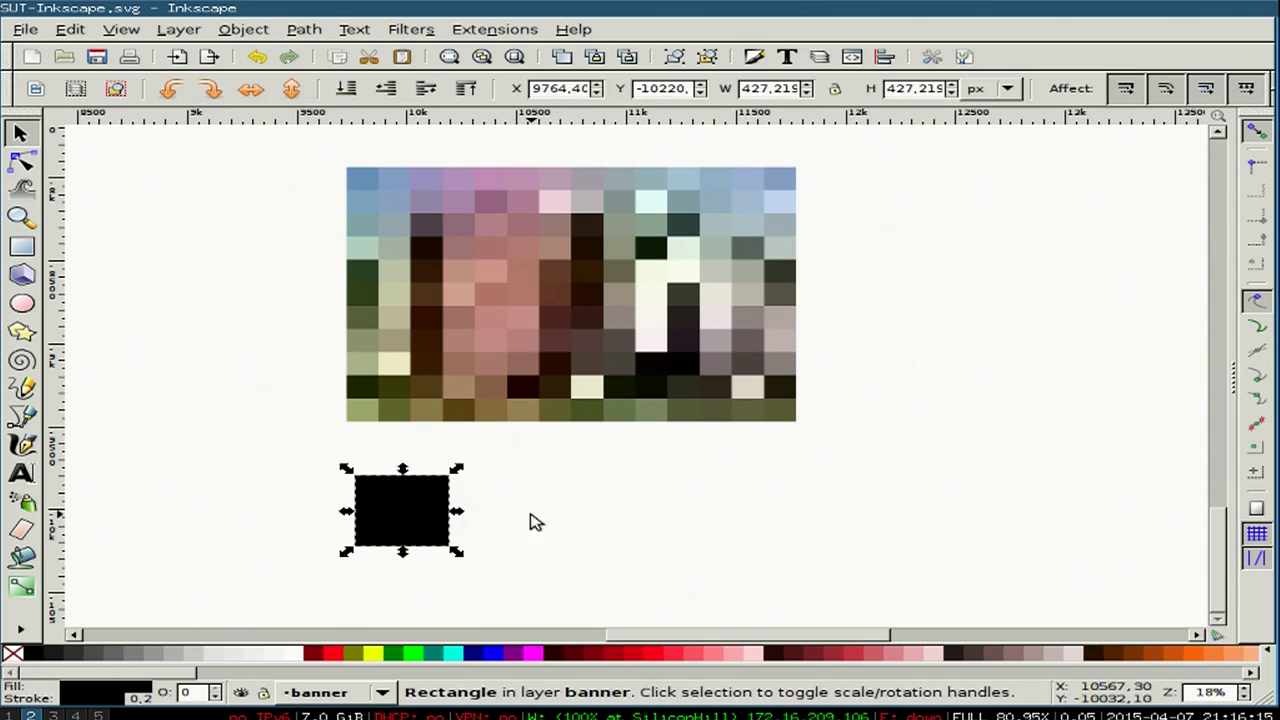
click(545, 530)
click(443, 491)
click(582, 508)
click(428, 491)
key(ctrl+d)
mouse_move(428, 491)
mouse_down()
mouse_move(818, 492)
mouse_move(928, 500)
mouse_move(943, 514)
mouse_up()
key(ctrl+d)
key(ctrl+d)
key(ctrl+d)
click(880, 556)
scroll(643, 562, right, 1)
scroll(643, 562, right, 2)
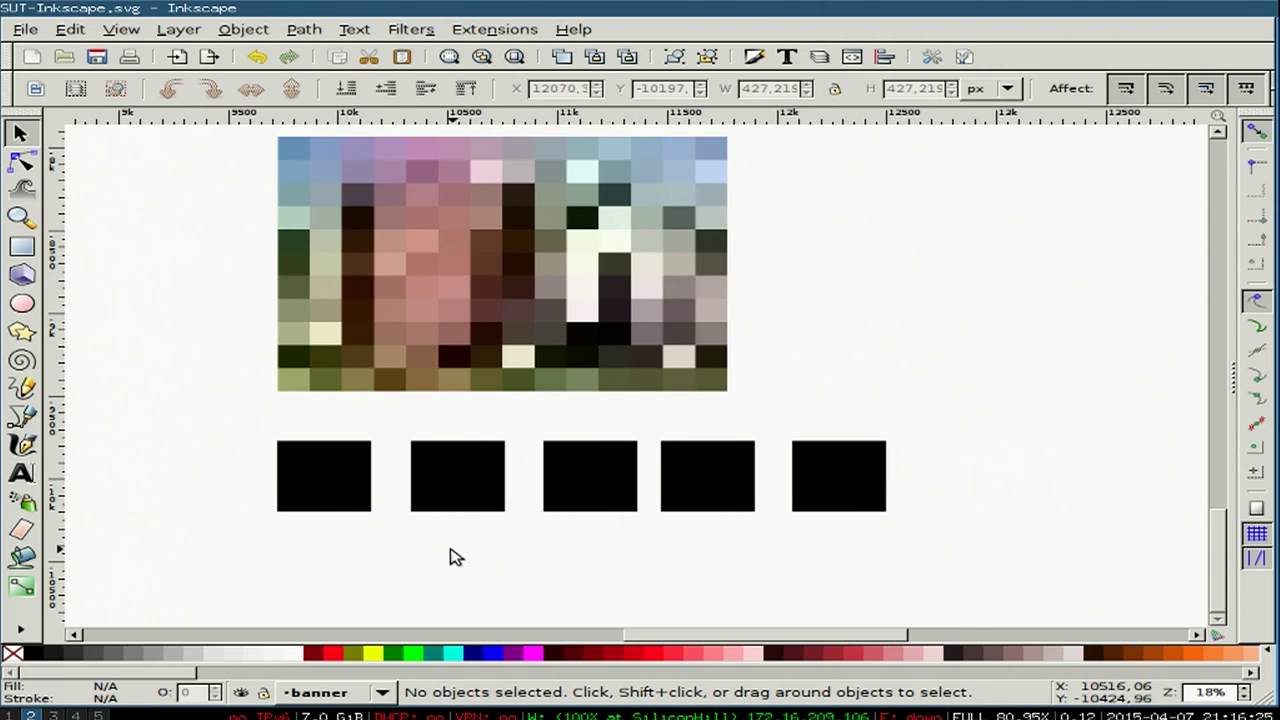
Sample dark brown and pinkish tan from the photo for the first two squares
click(325, 490)
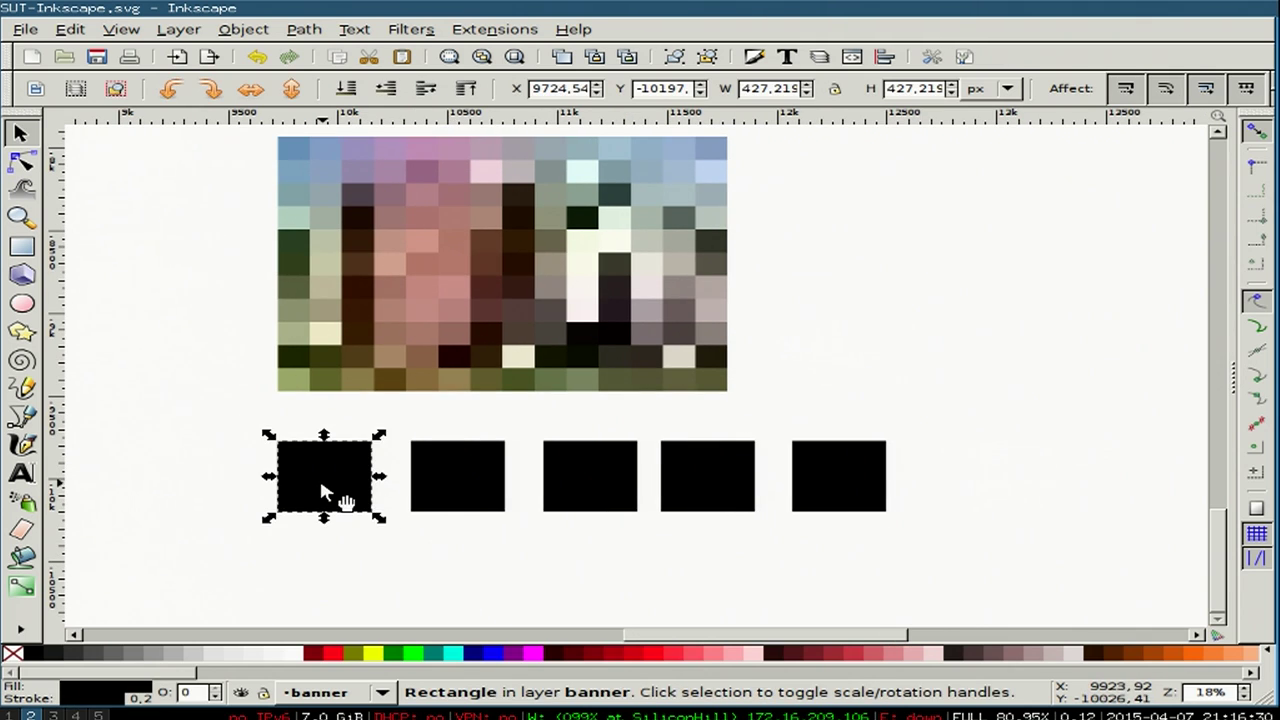
key(d)
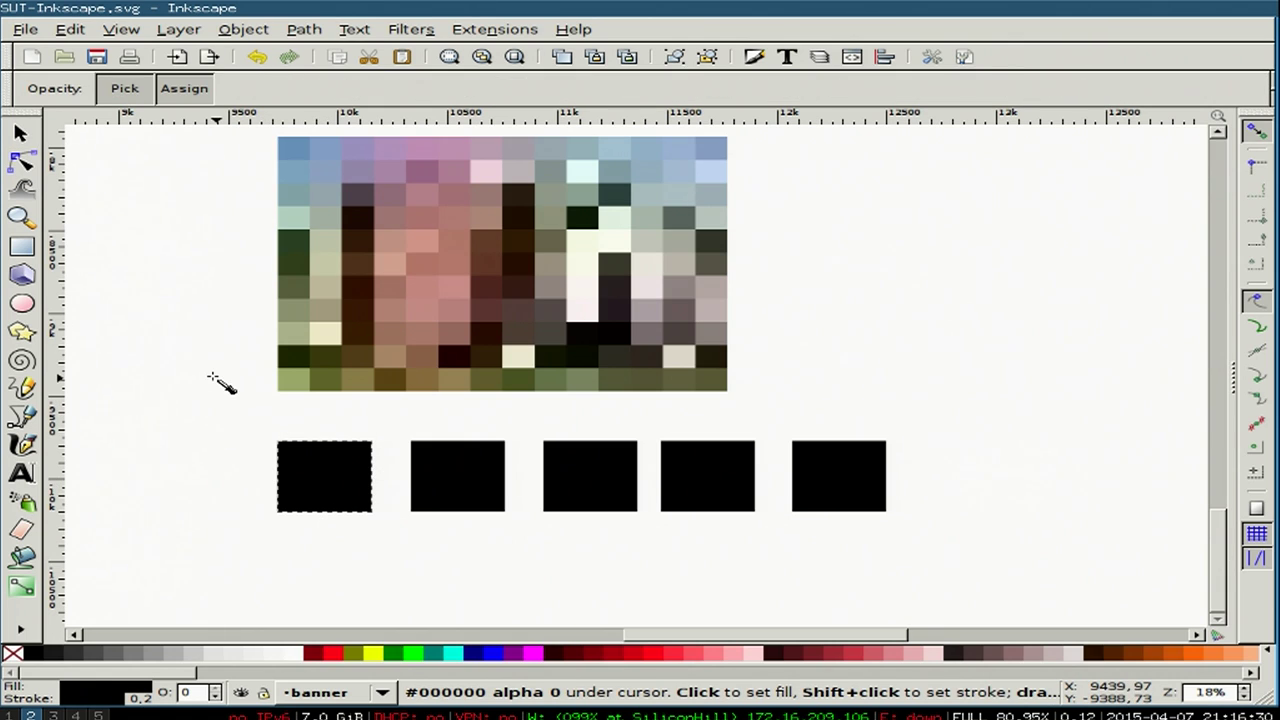
click(358, 290)
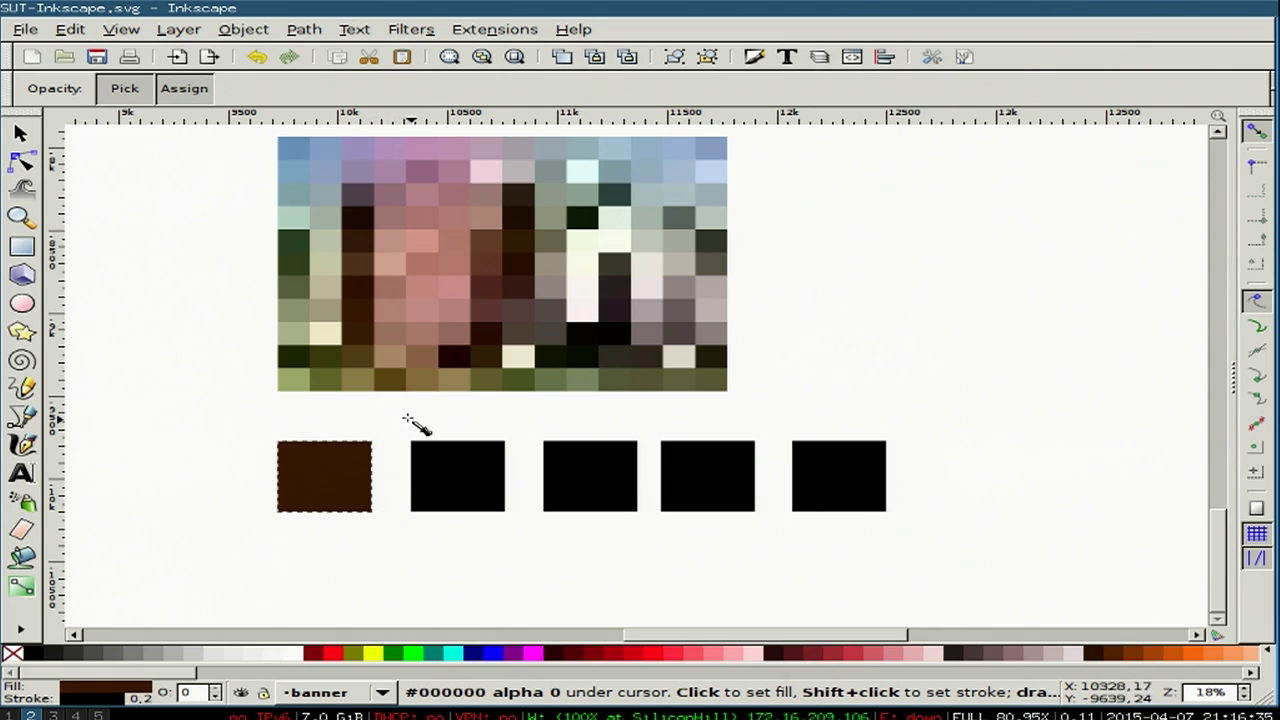
key(s)
click(447, 475)
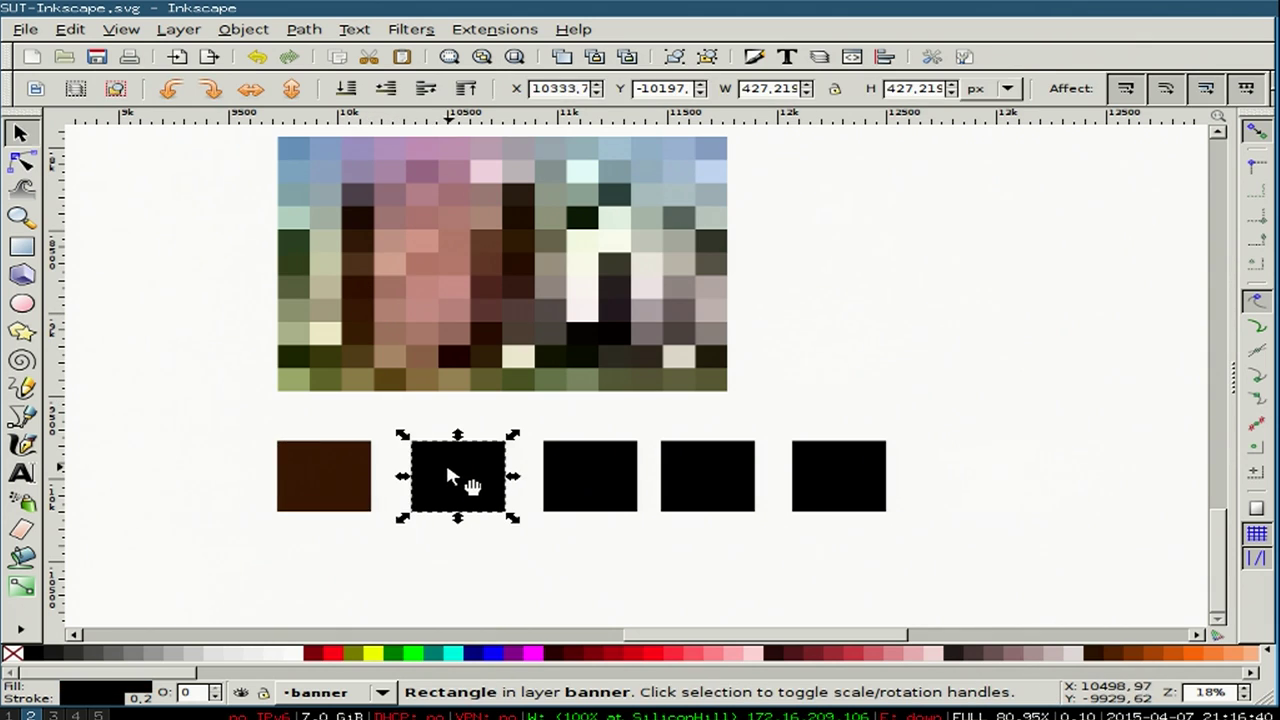
key(d)
click(488, 215)
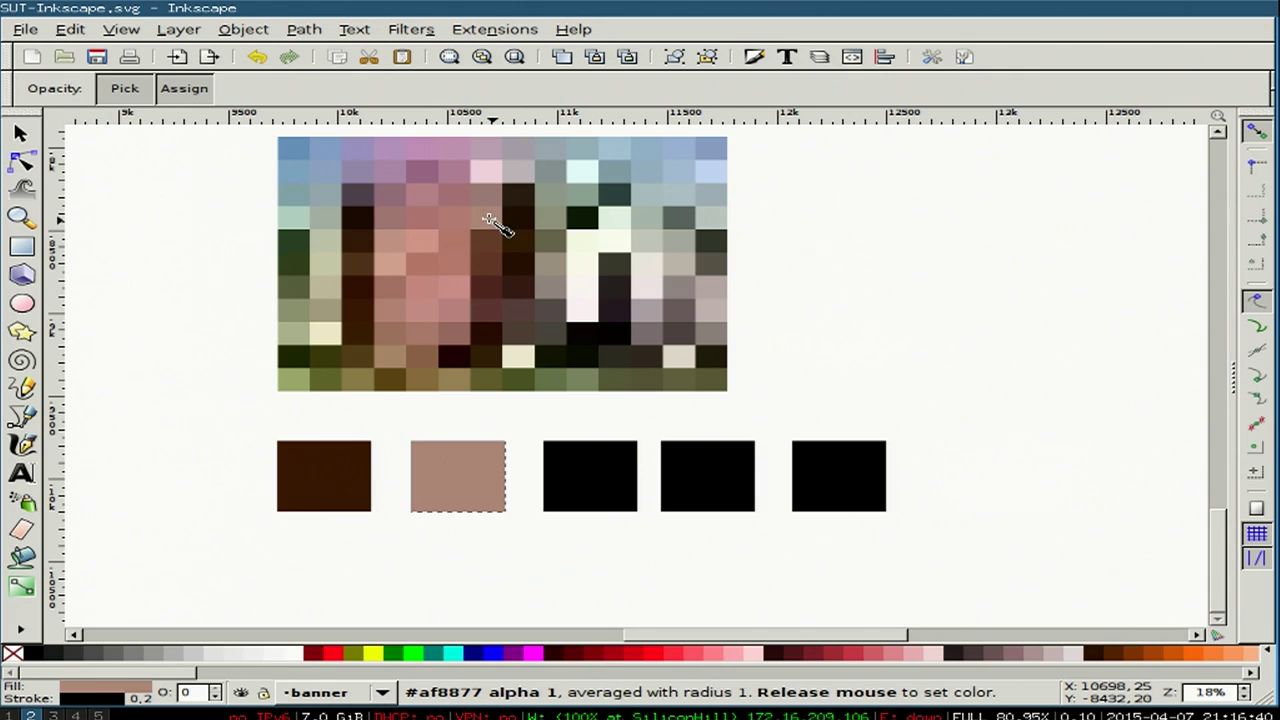
Sample light sky blue and dark grey-green for the third and fourth squares
key(n)
click(582, 482)
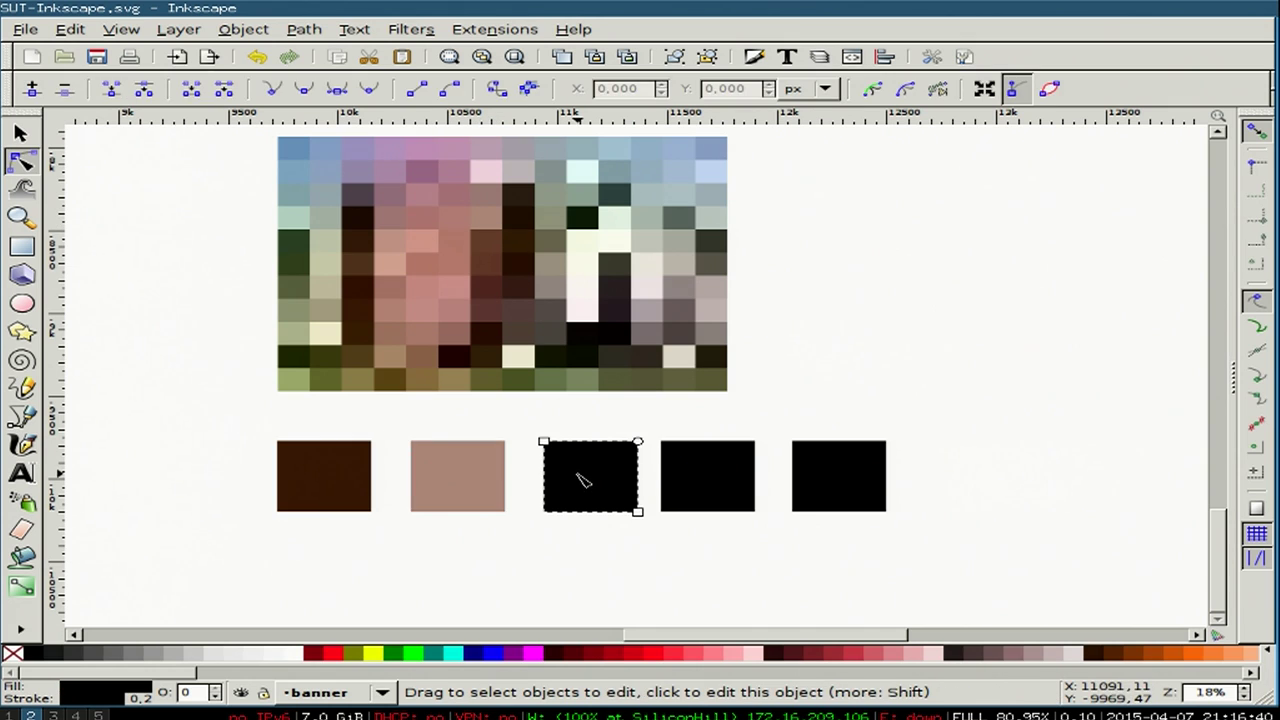
key(d)
click(612, 171)
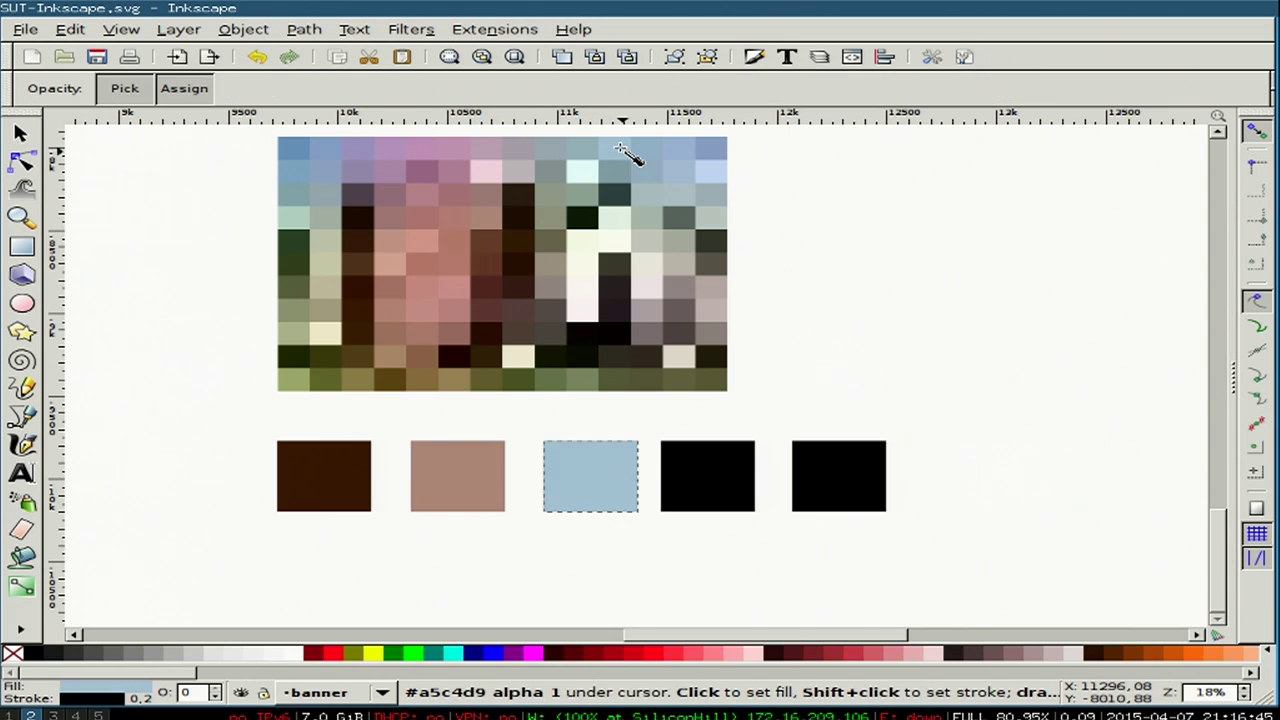
key(s)
click(712, 484)
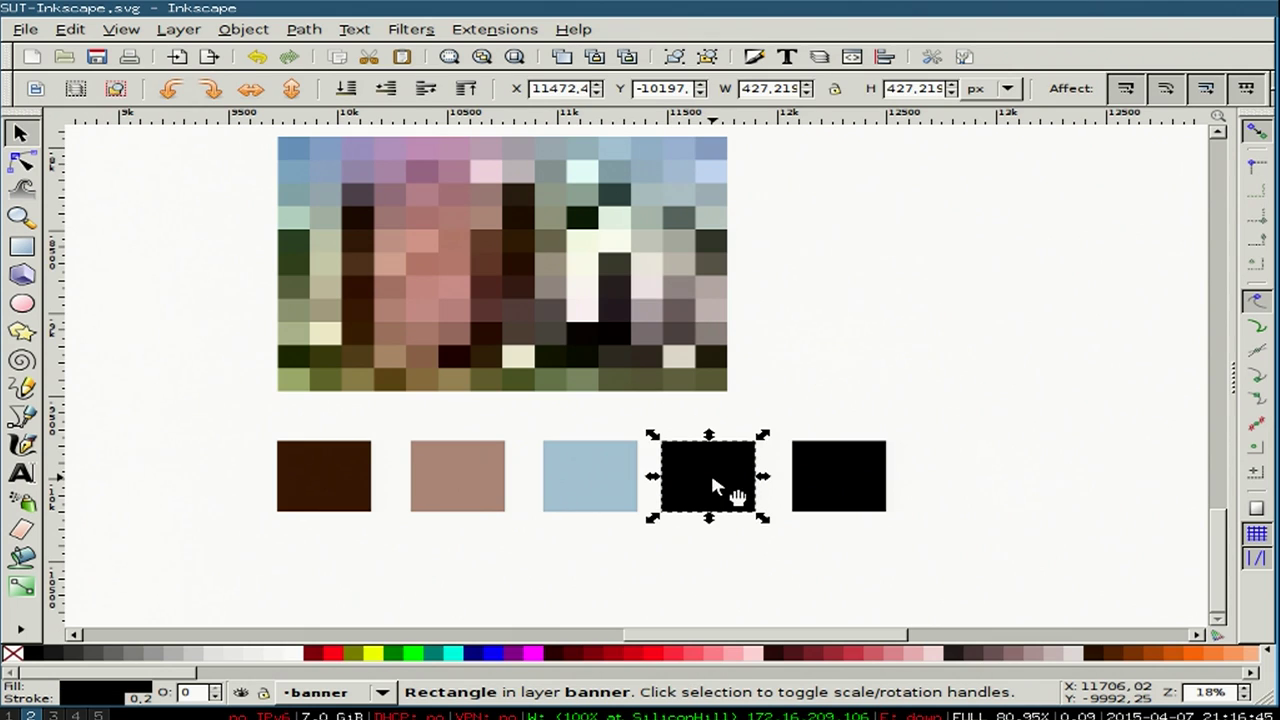
key(d)
key(s)
click(832, 487)
click(752, 484)
key(d)
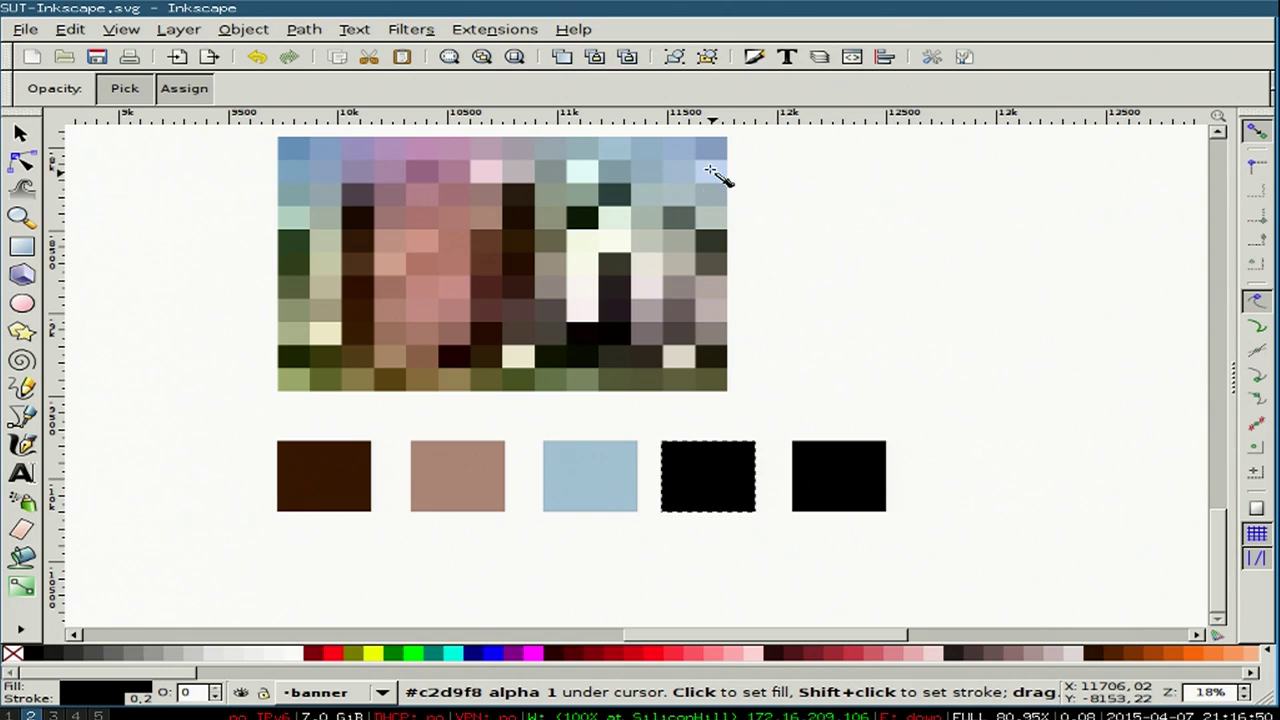
click(718, 250)
Give the fifth square olive green sampled from the photo's bottom row
key(s)
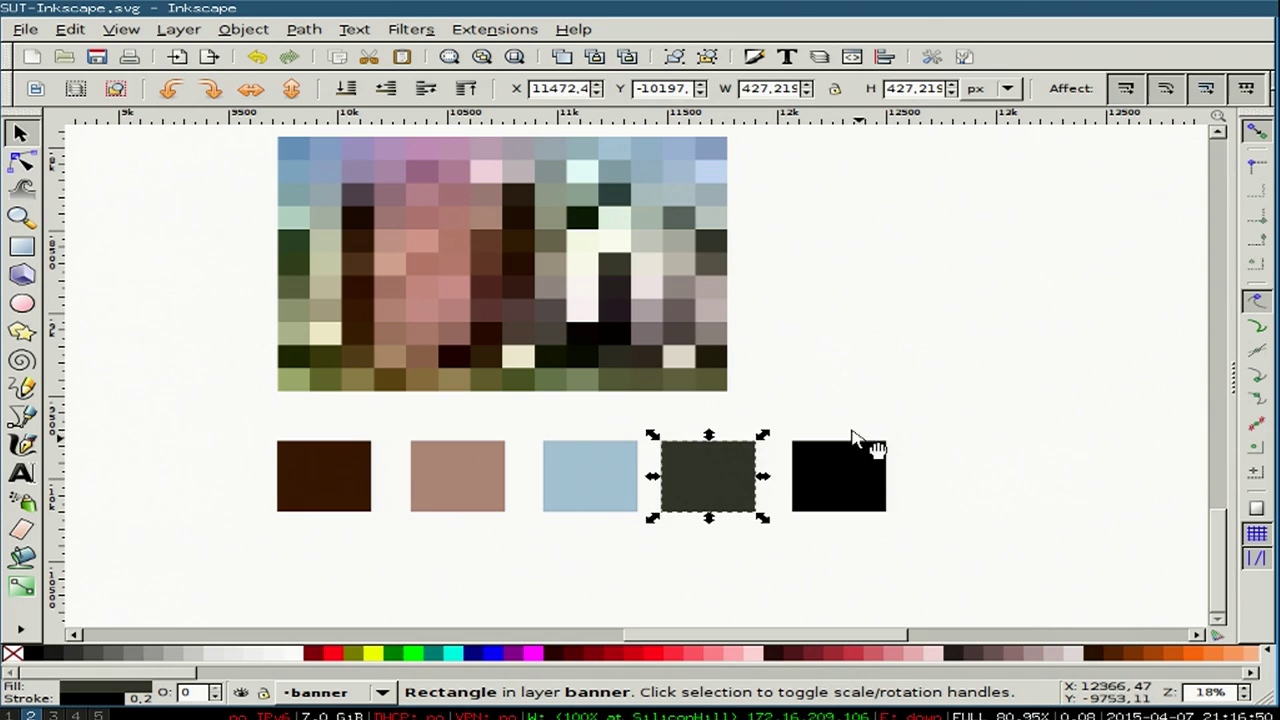
click(857, 460)
key(d)
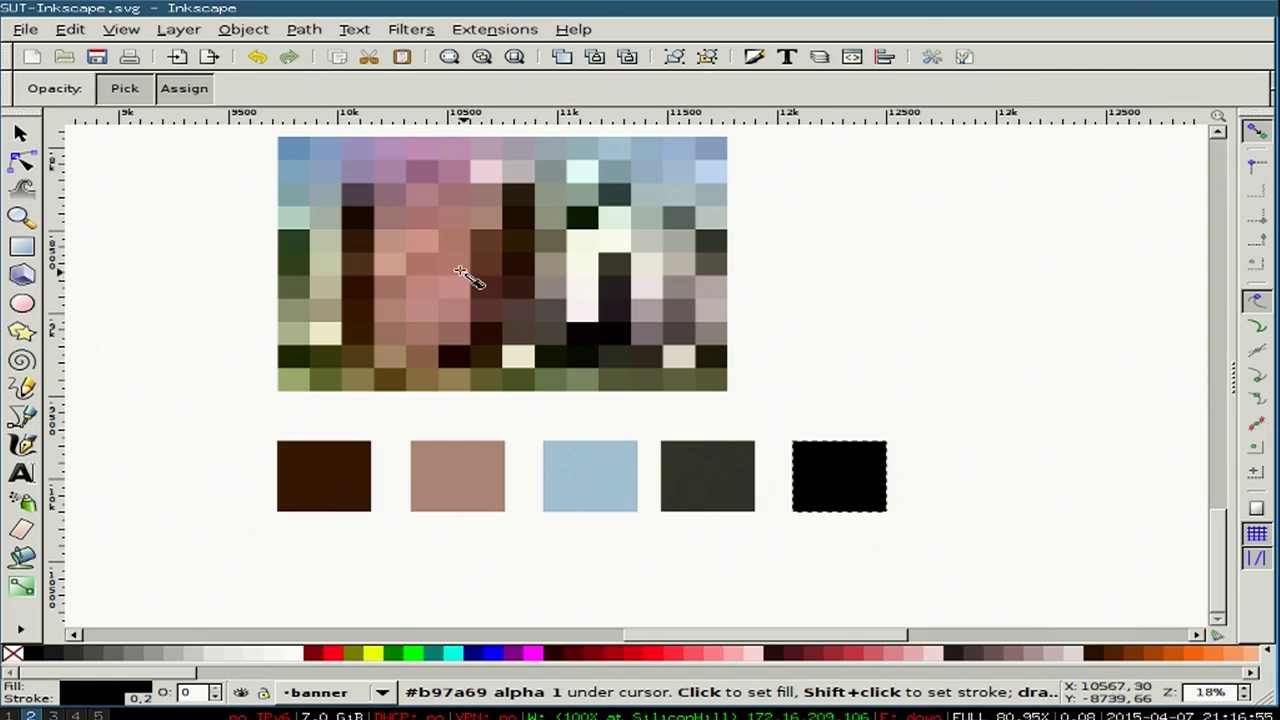
click(456, 244)
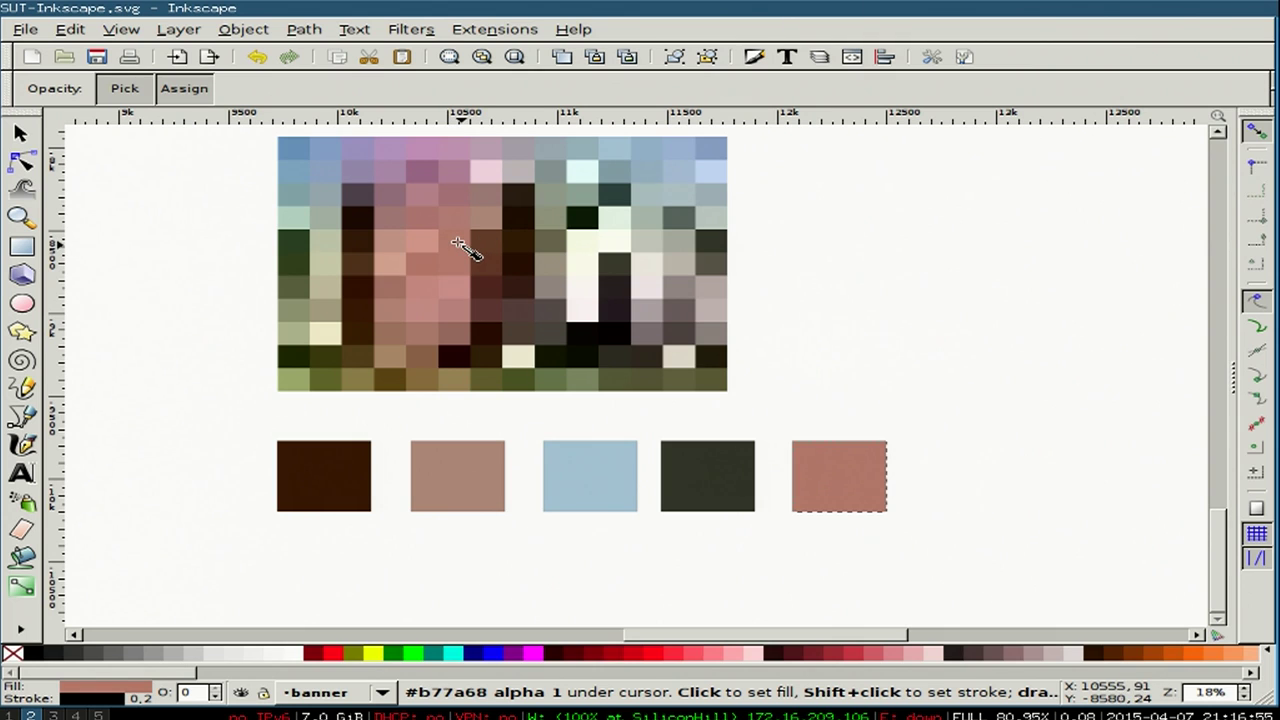
click(562, 381)
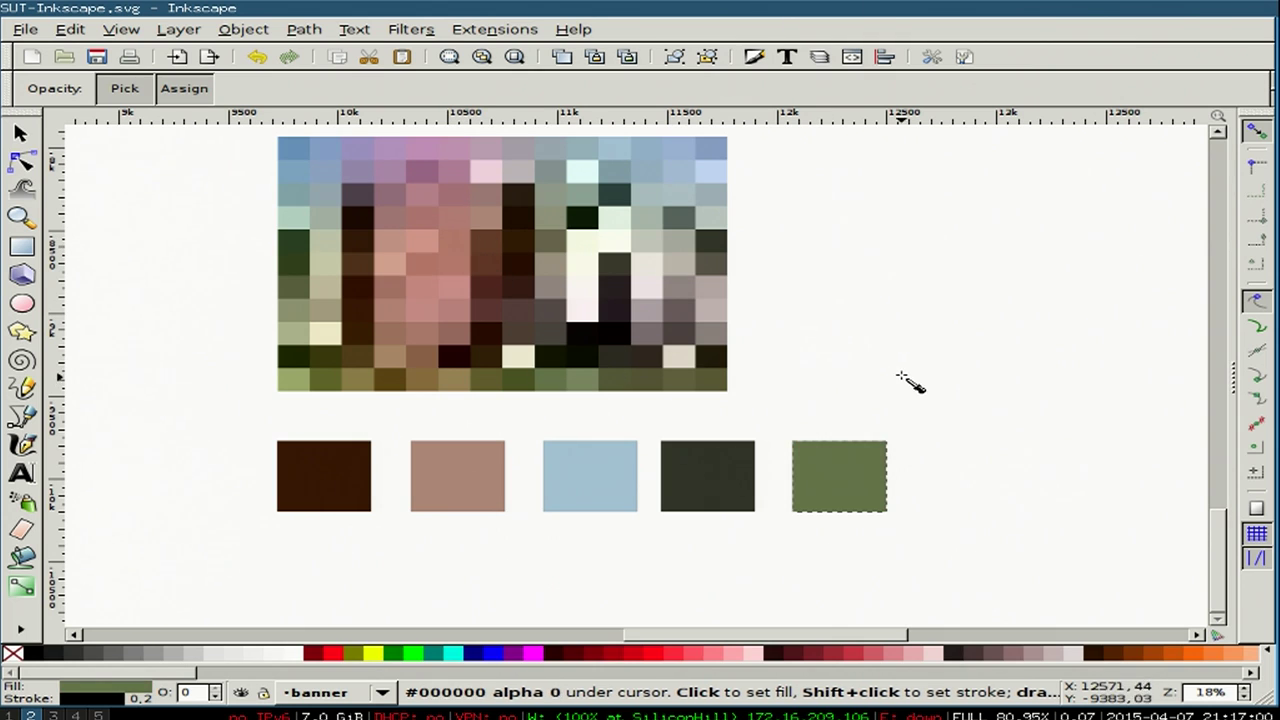
key(s)
key(Escape)
scroll(914, 409, down, 2)
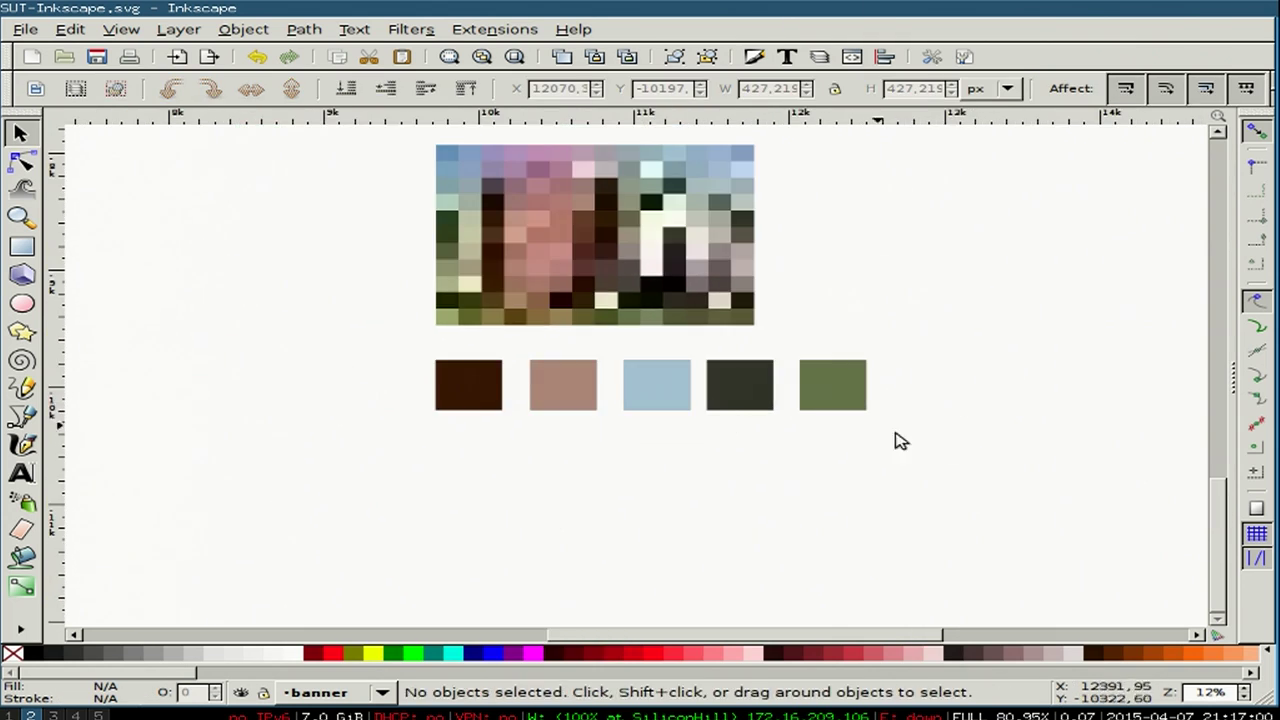
scroll(483, 372, down, 3)
Paste a copy of the building photo below the colour swatches
click(237, 214)
key(ctrl+v)
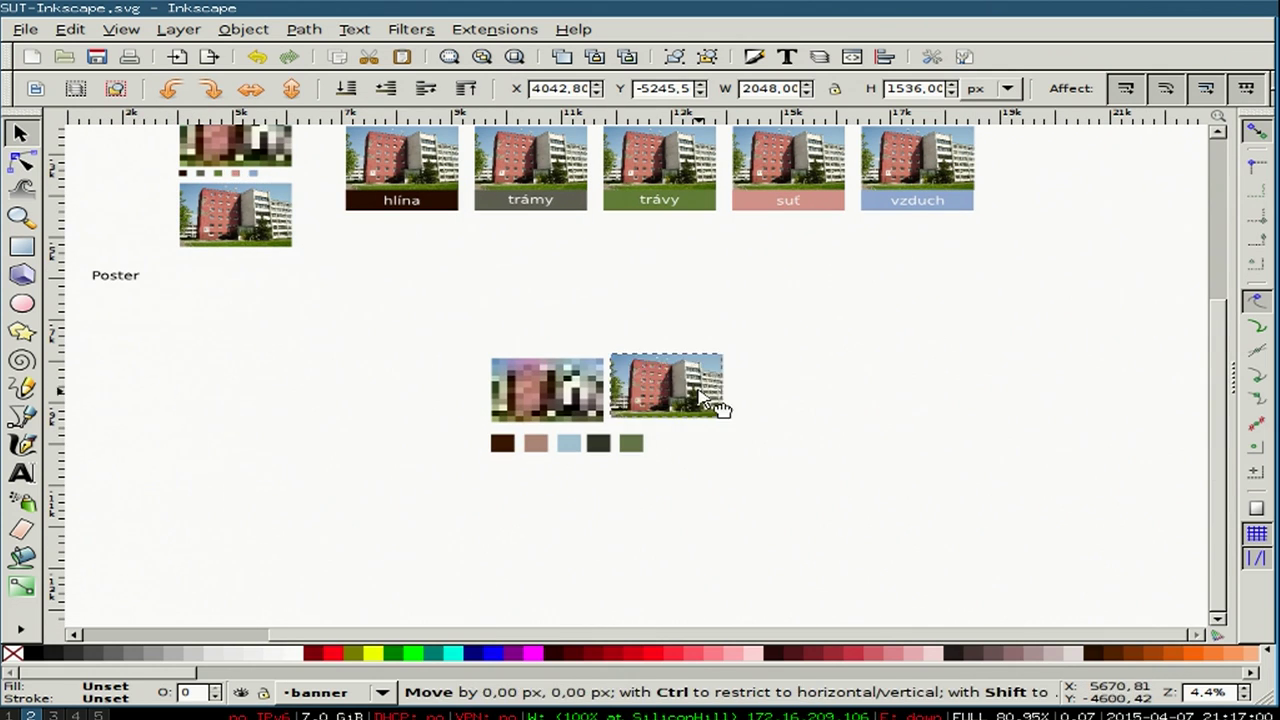
drag(715, 405, 600, 514)
scroll(640, 503, up, 3)
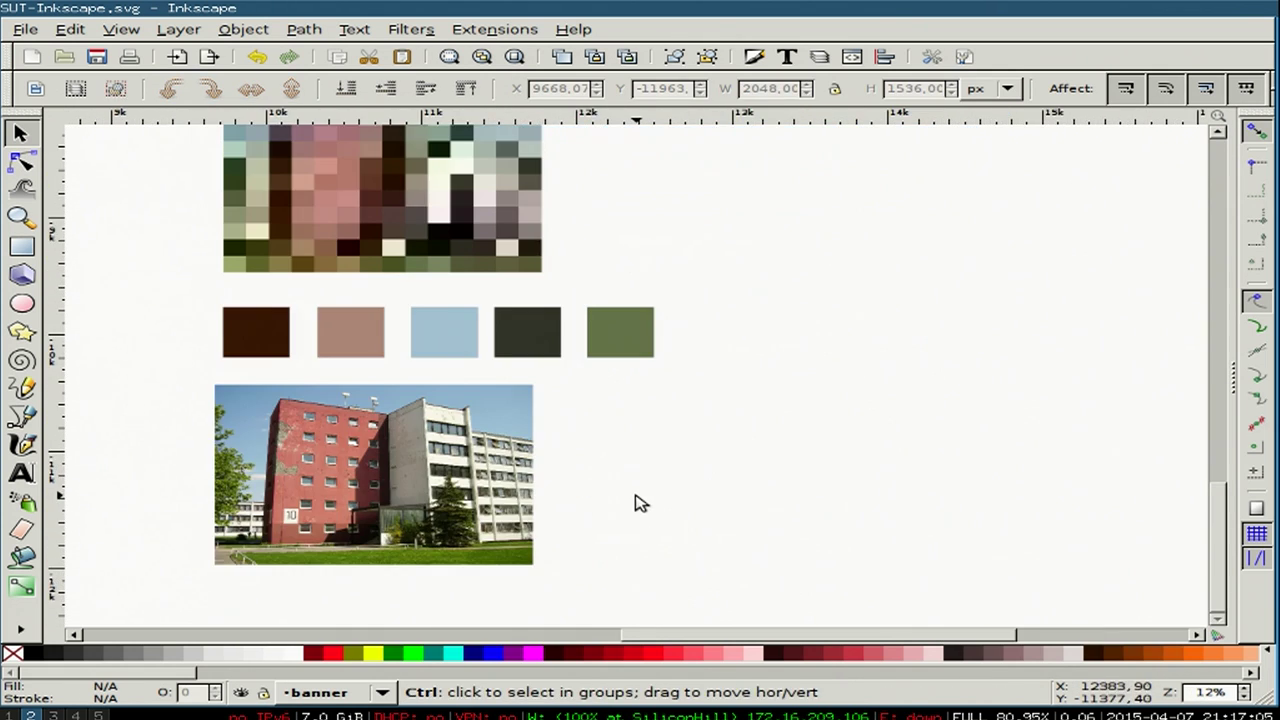
click(513, 433)
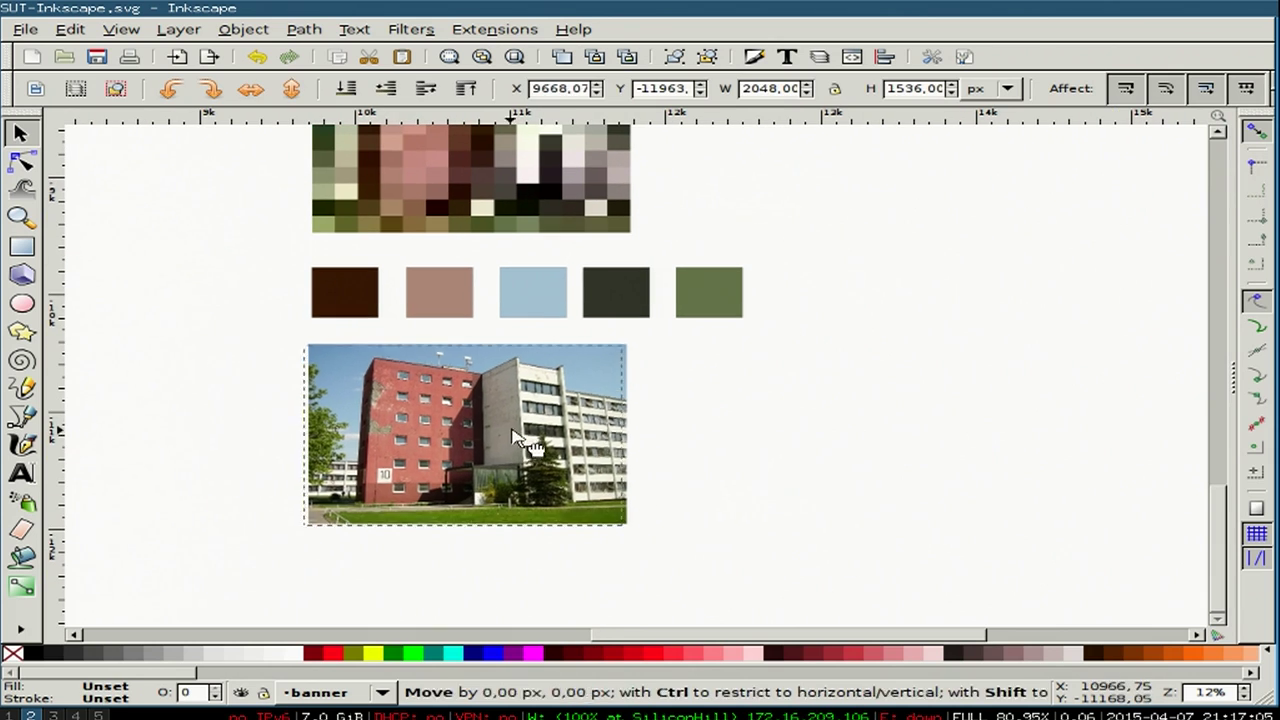
drag(513, 433, 562, 437)
click(240, 222)
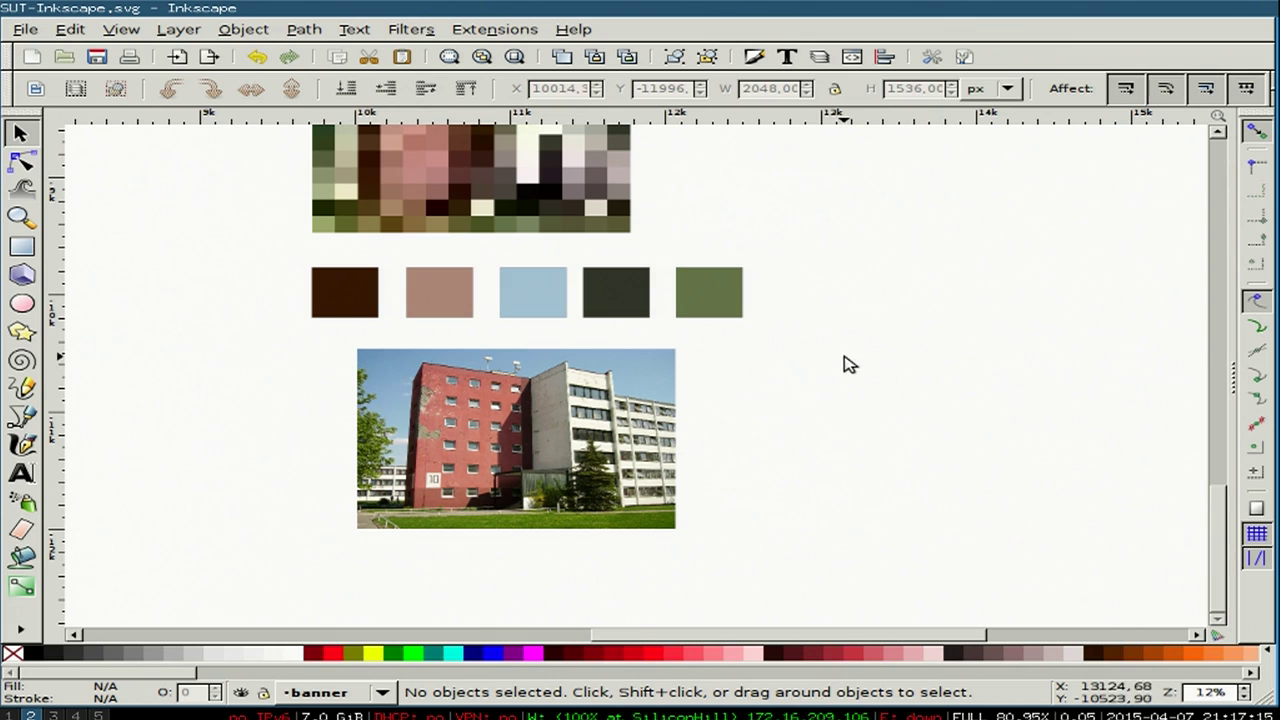
Distribute the five swatches with equal gaps, relative to the first selected
drag(194, 254, 870, 366)
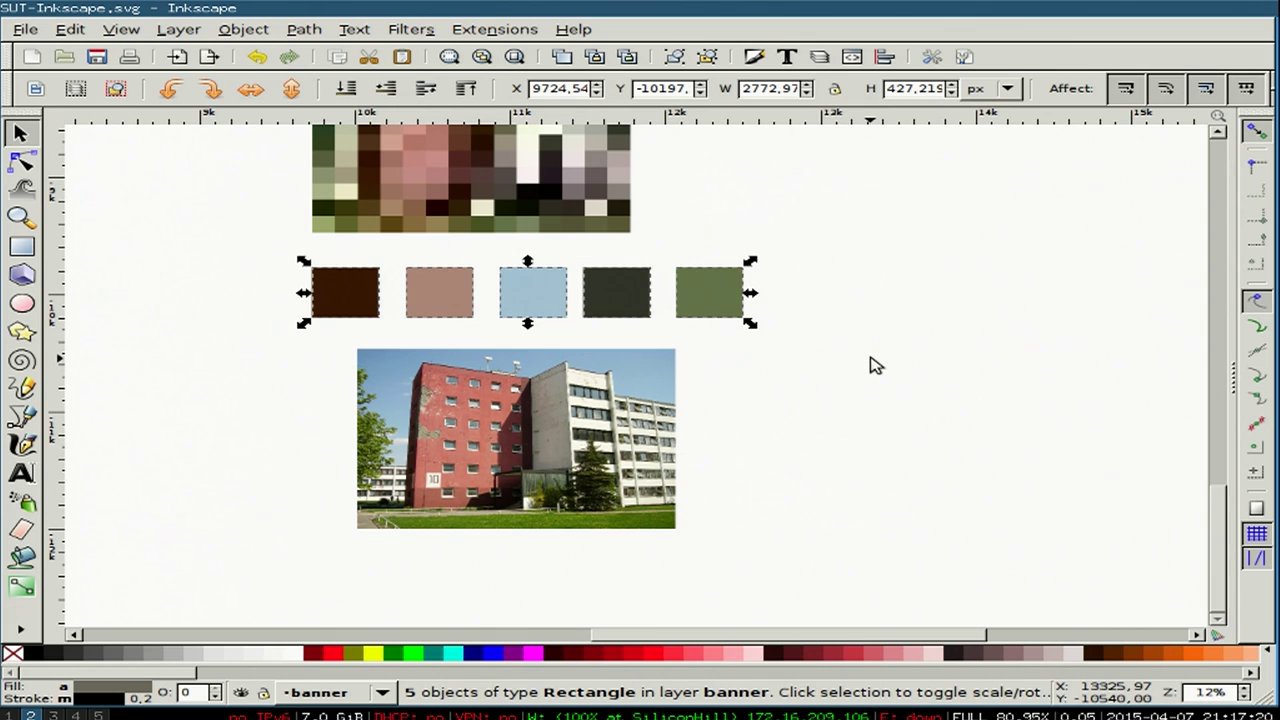
key(ctrl+shift+a)
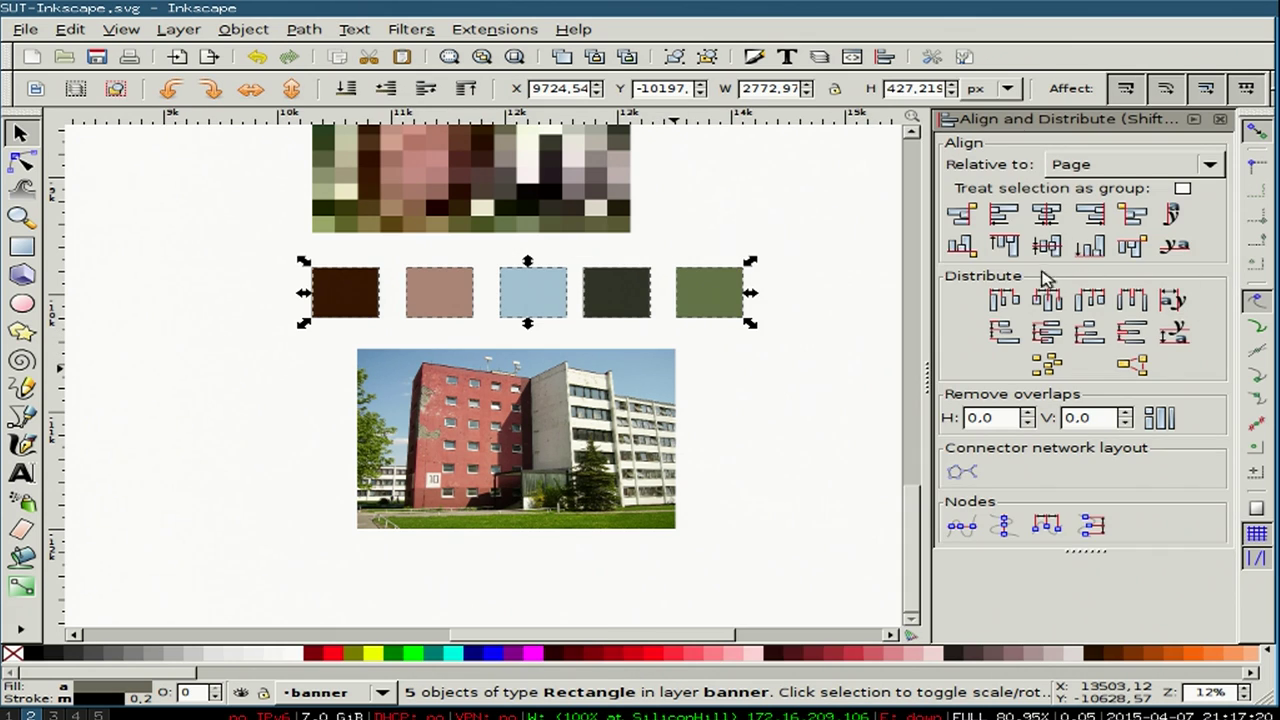
click(1048, 245)
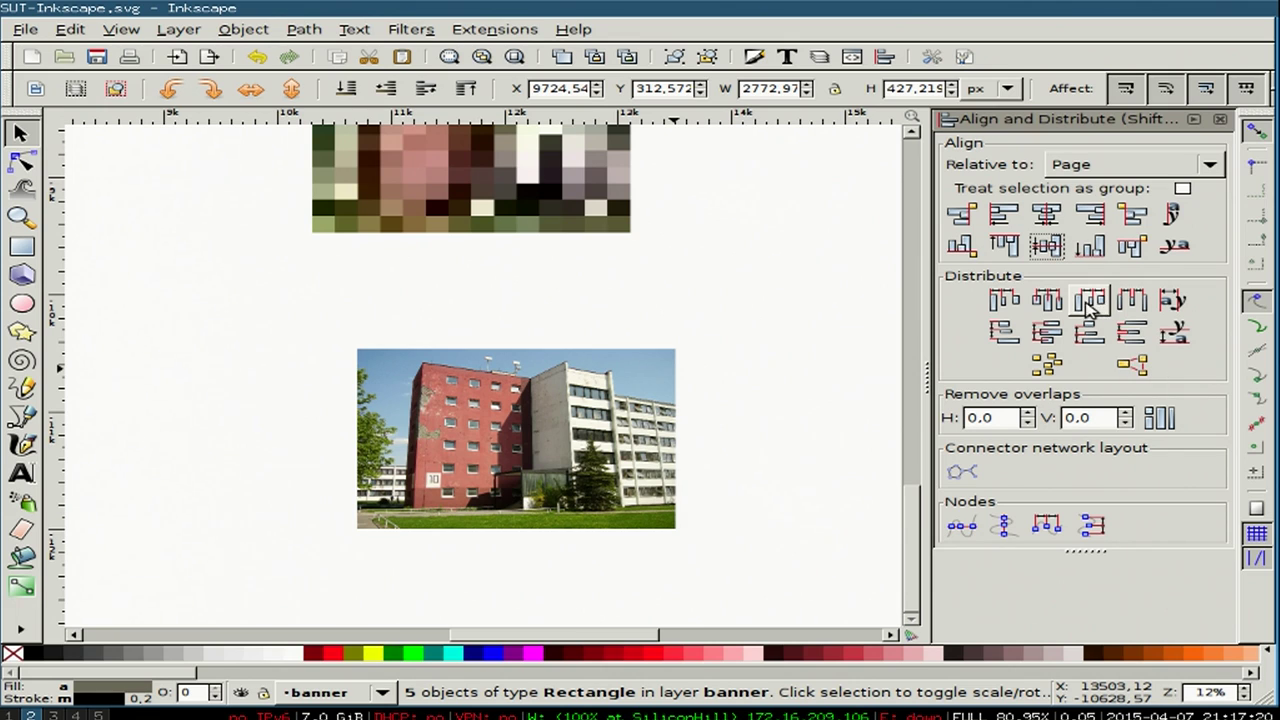
key(ctrl+z)
click(1128, 167)
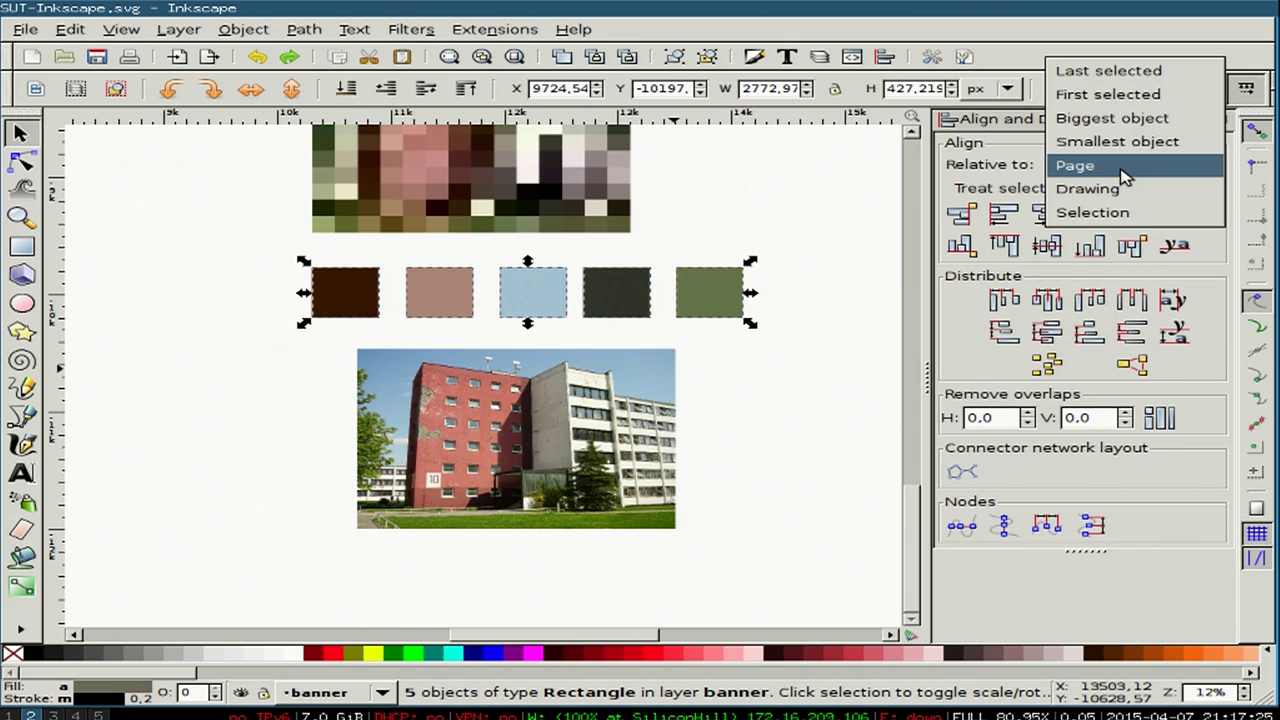
click(1130, 96)
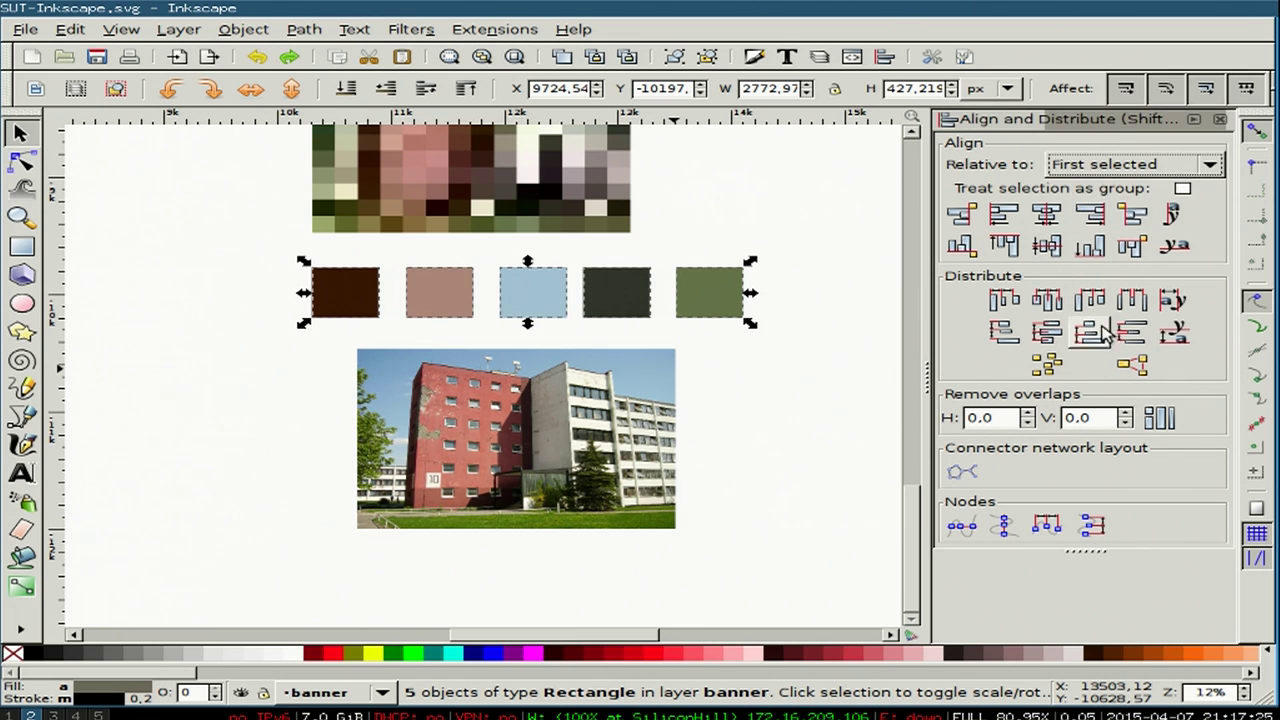
click(1131, 299)
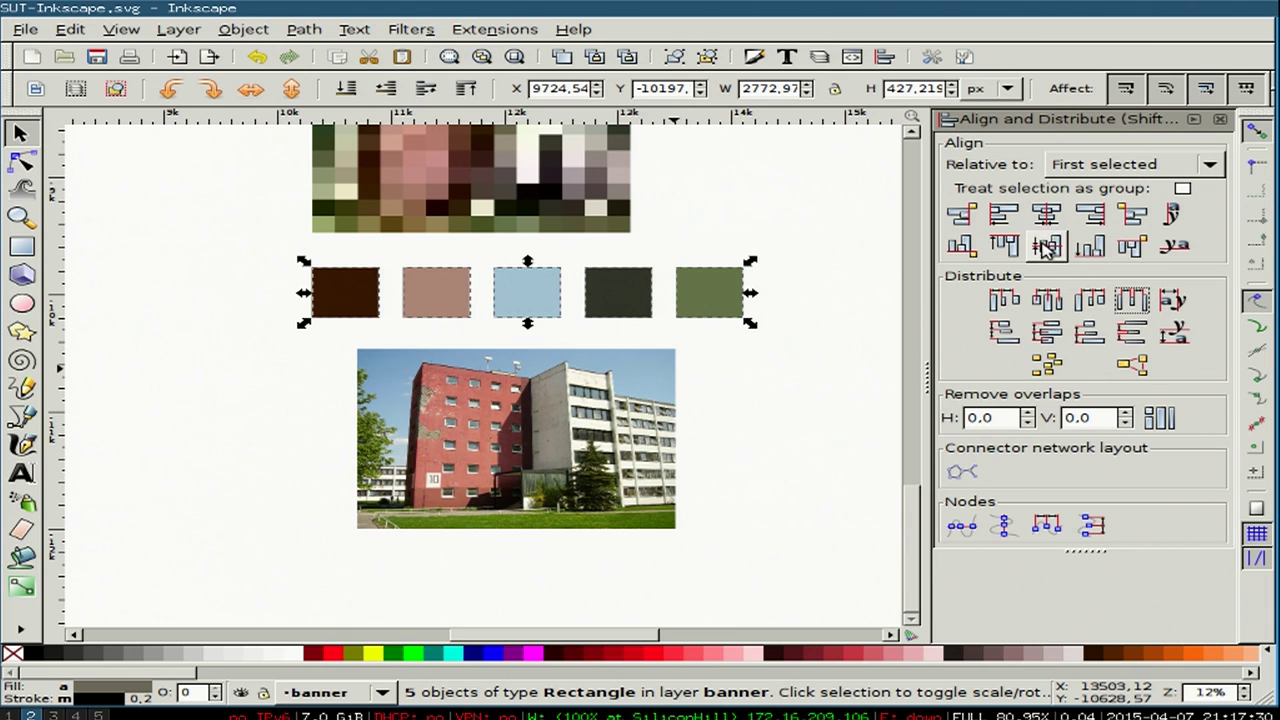
Shift the copied building photo slightly to the right
click(790, 445)
drag(552, 442, 570, 440)
click(790, 500)
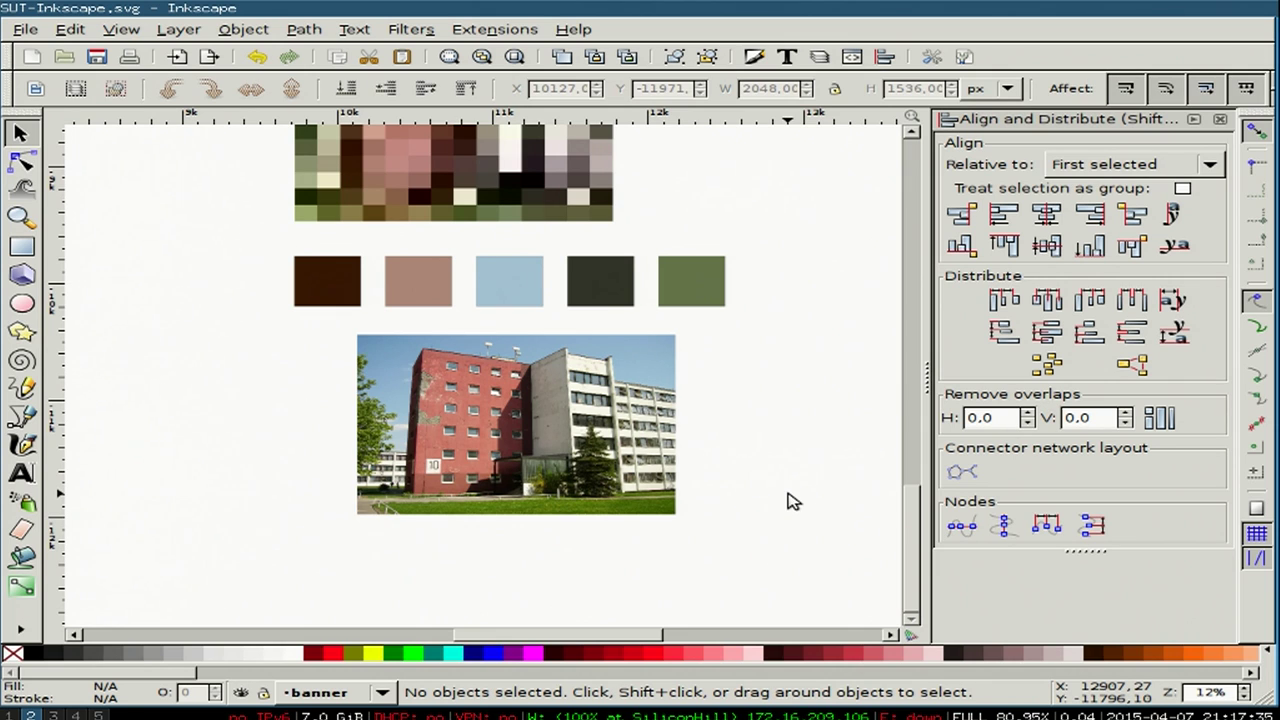
ctrl+scroll(723, 463, down, 2)
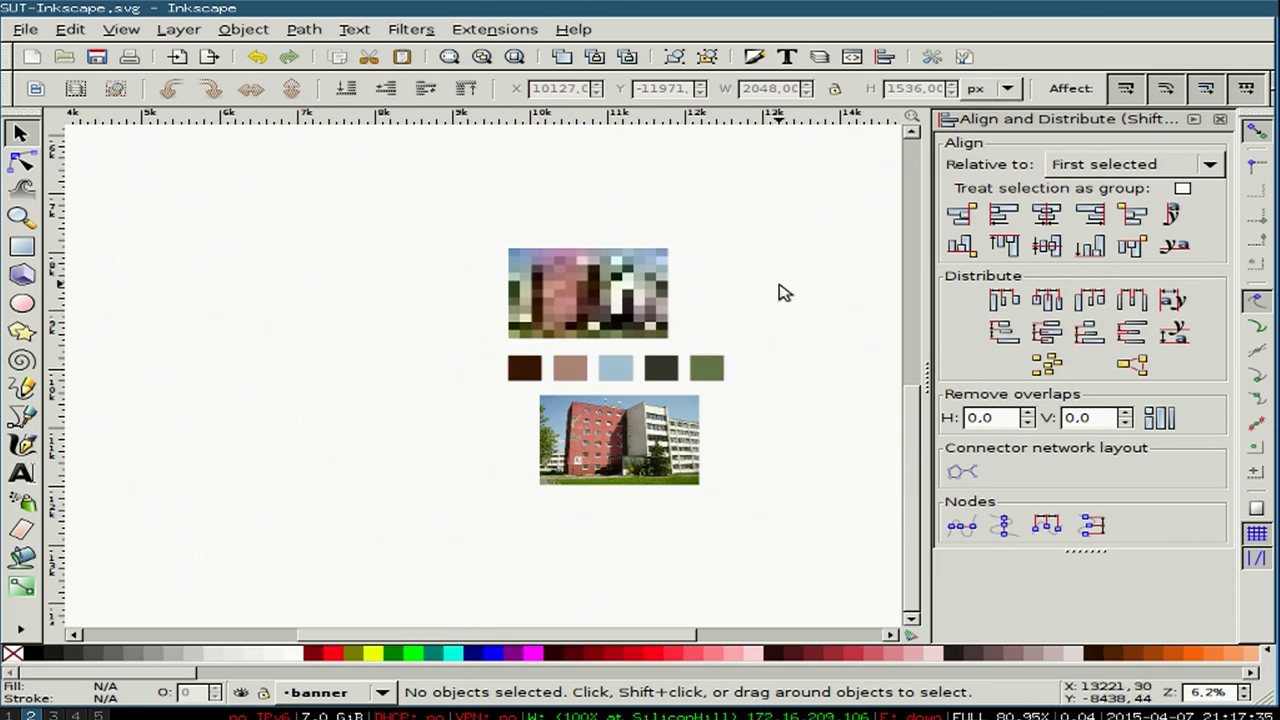
Pan the view to bring the 'Blok 10 nabízí:' banner into view
scroll(737, 449, up, 5)
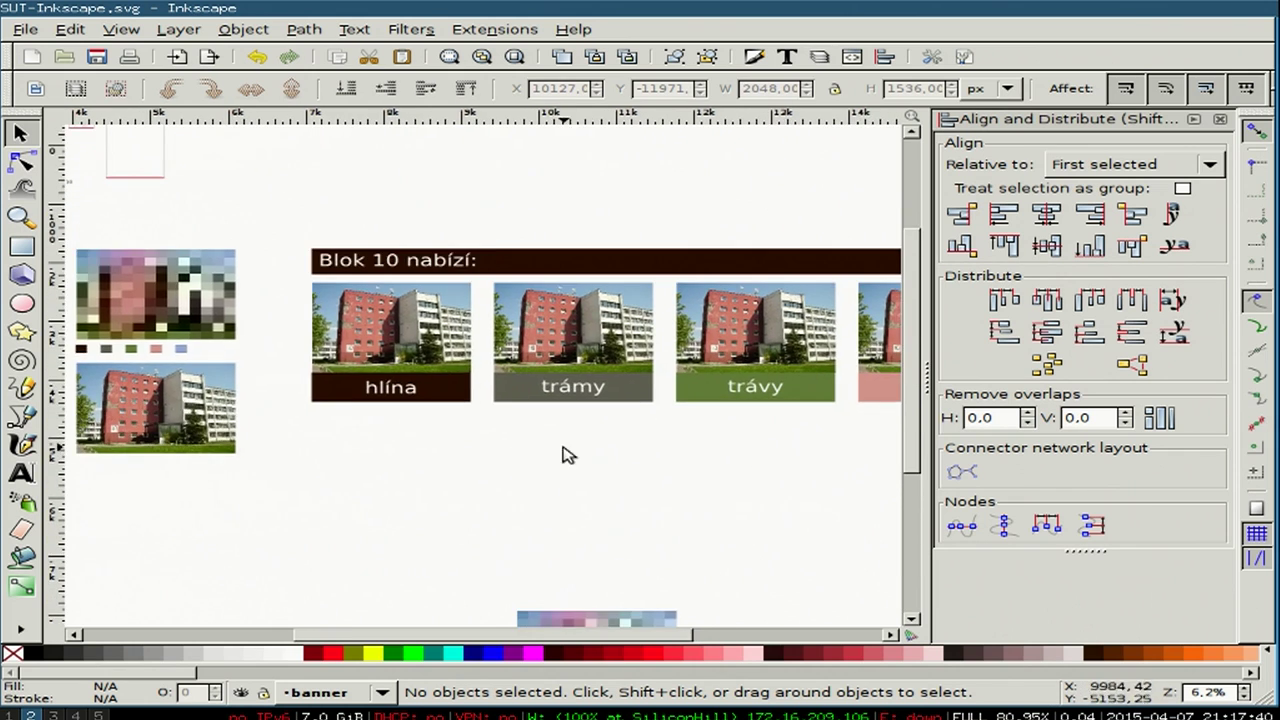
scroll(563, 454, left, 3)
ctrl+scroll(337, 283, up, 3)
scroll(423, 266, down, 3)
scroll(357, 294, left, 2)
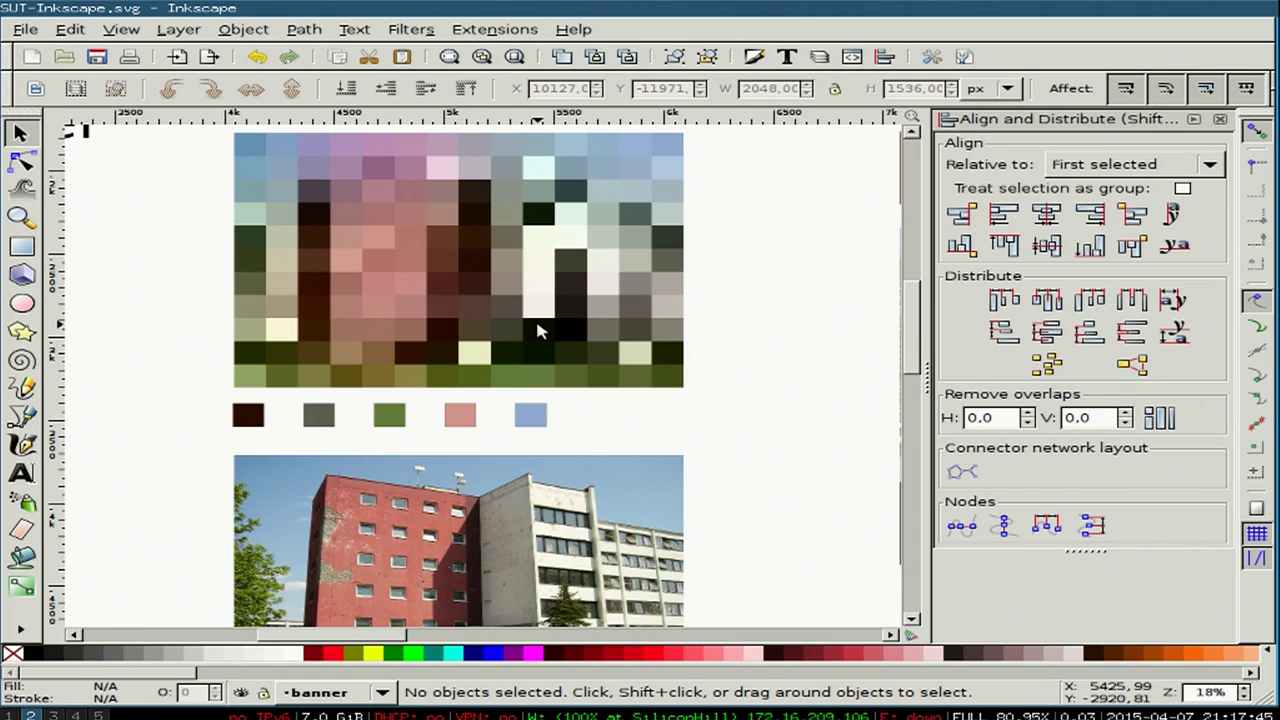
drag(697, 397, 632, 400)
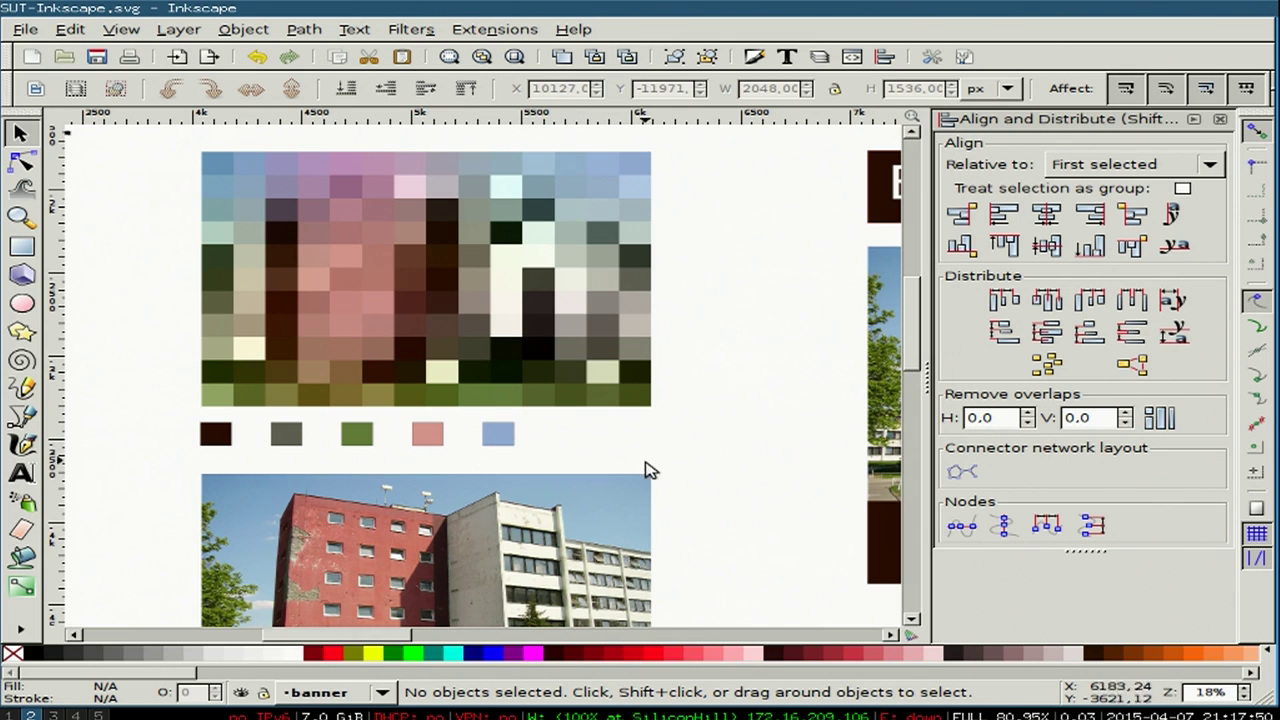
mouse_move(722, 452)
mouse_down()
mouse_move(357, 403)
mouse_move(414, 452)
mouse_up()
scroll(337, 403, down, 1)
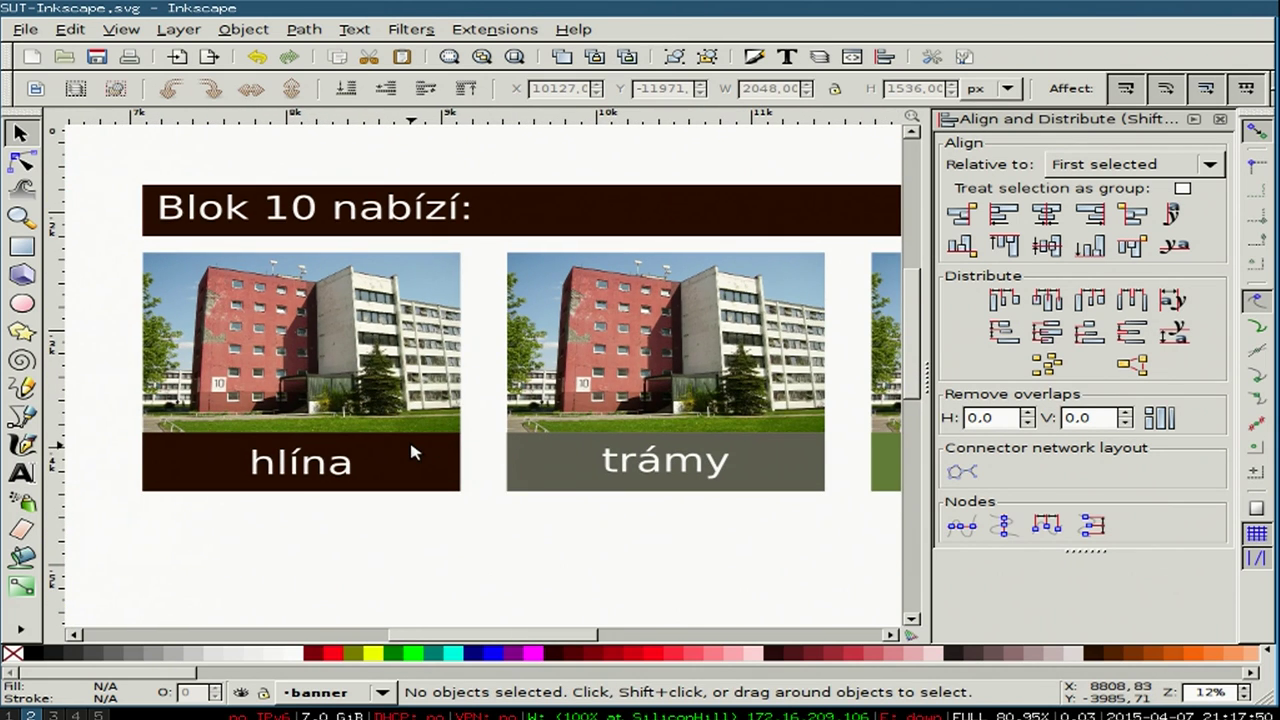
drag(395, 472, 409, 438)
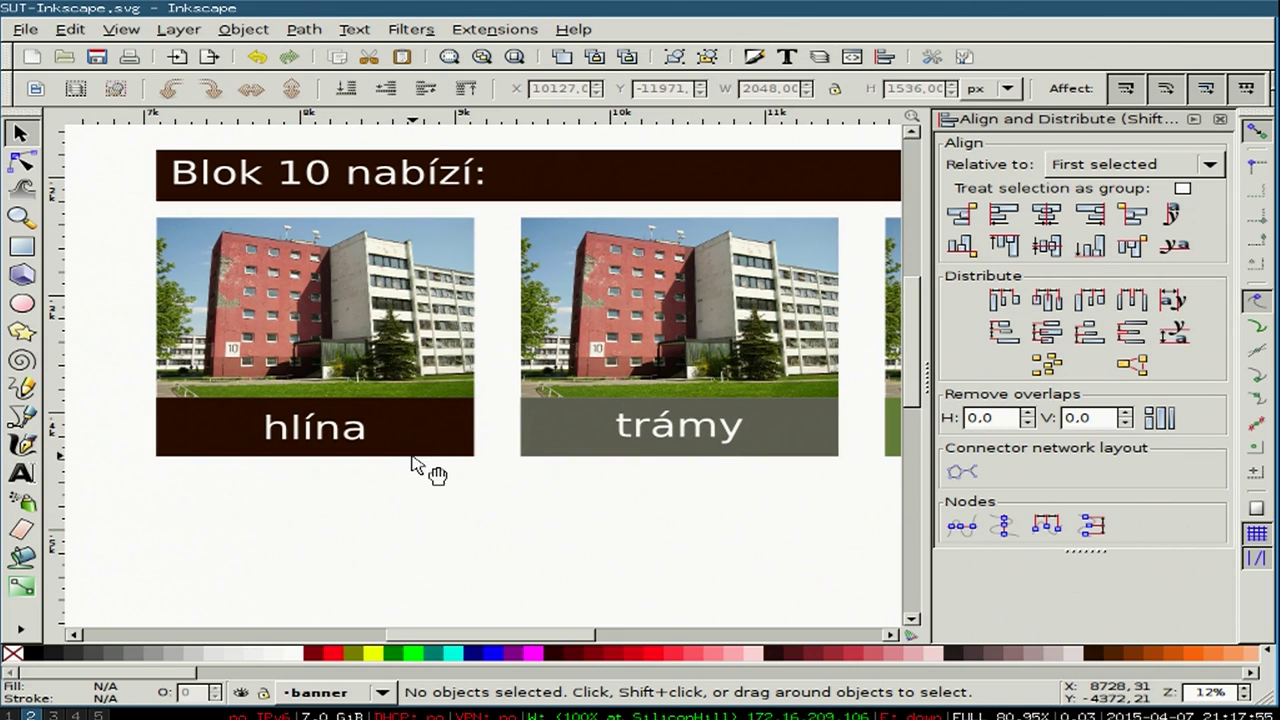
Review the tiles through suť and vzduch, glance at the presentation slide, and return
scroll(450, 430, right, 5)
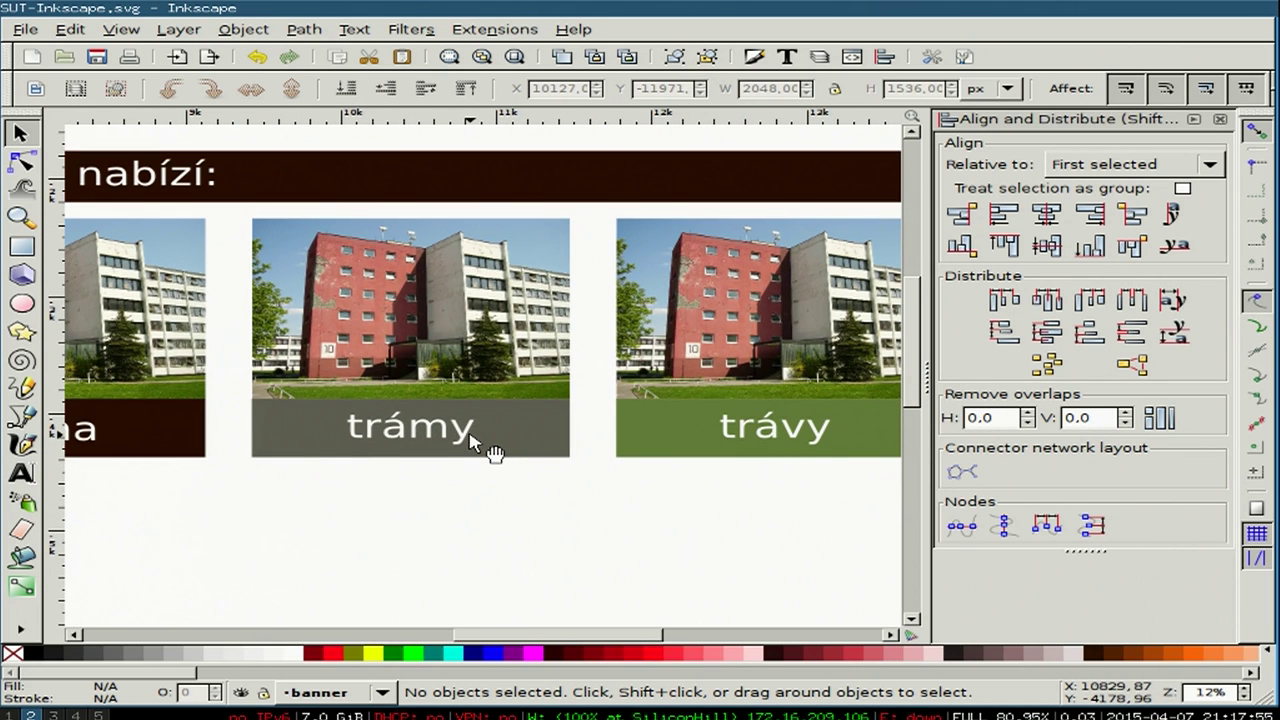
scroll(440, 405, right, 6)
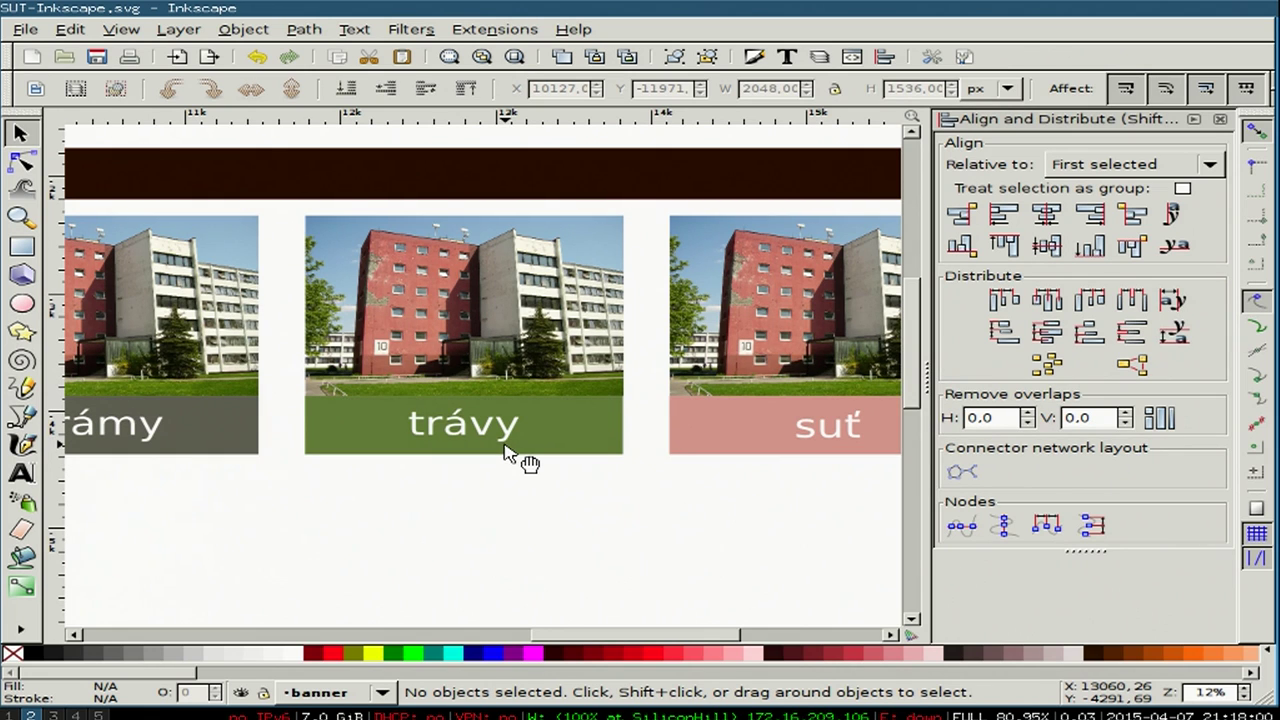
drag(663, 408, 409, 377)
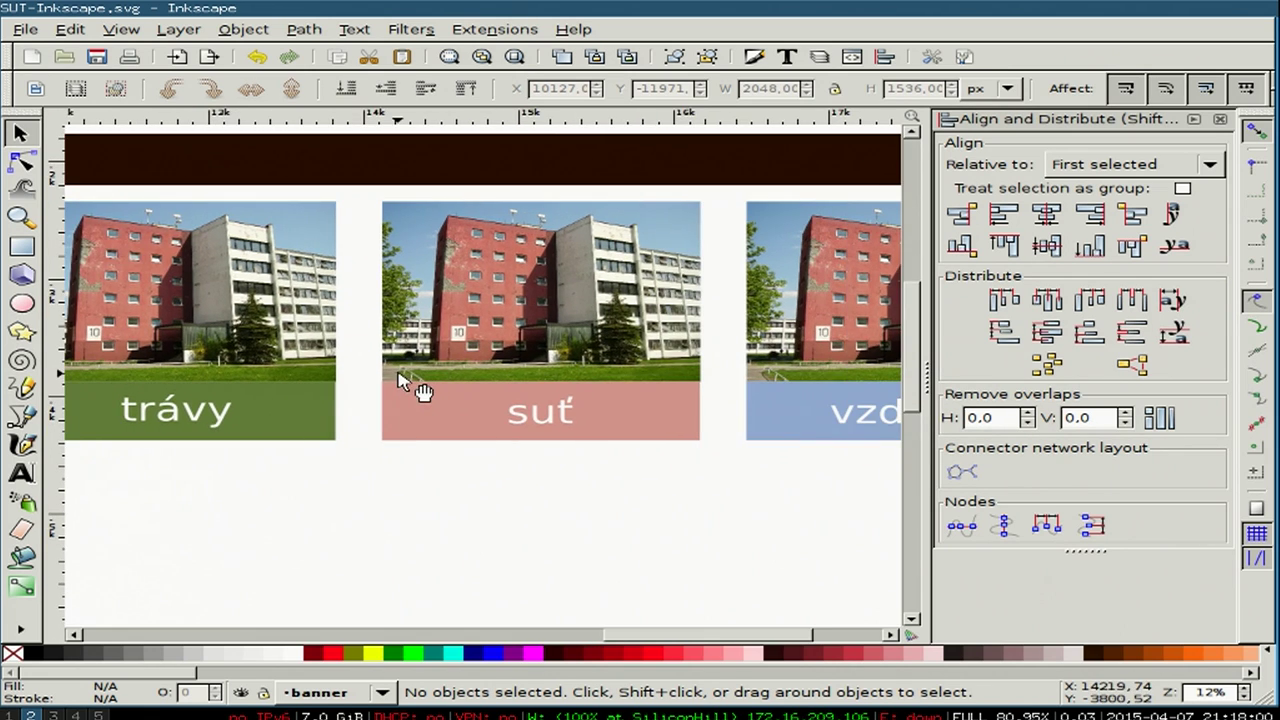
drag(500, 391, 396, 402)
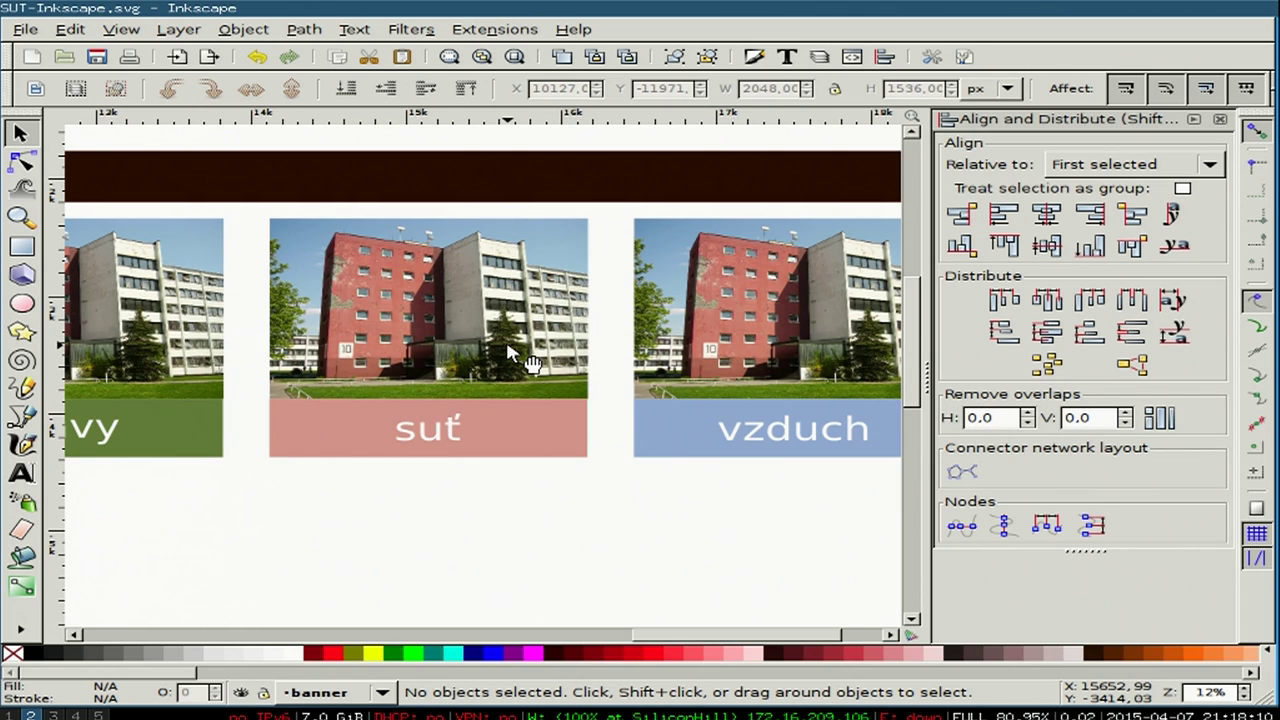
ctrl+scroll(367, 346, up, 5)
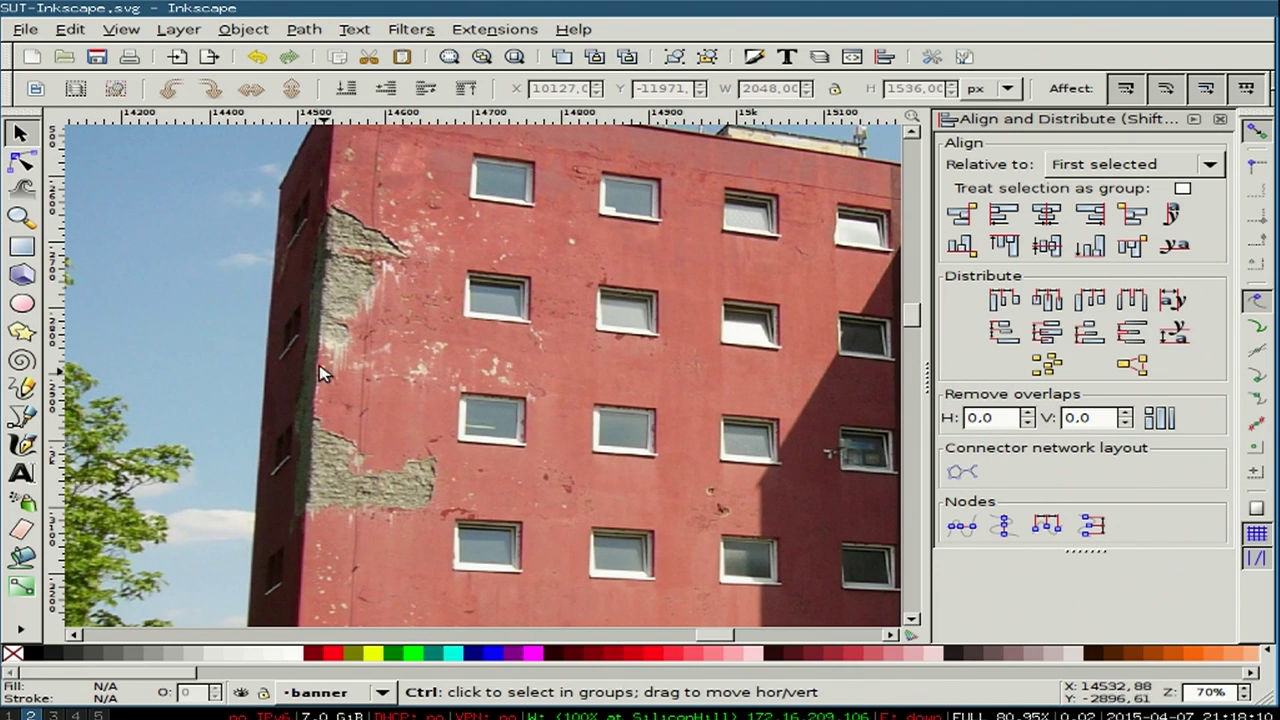
ctrl+scroll(400, 360, down, 4)
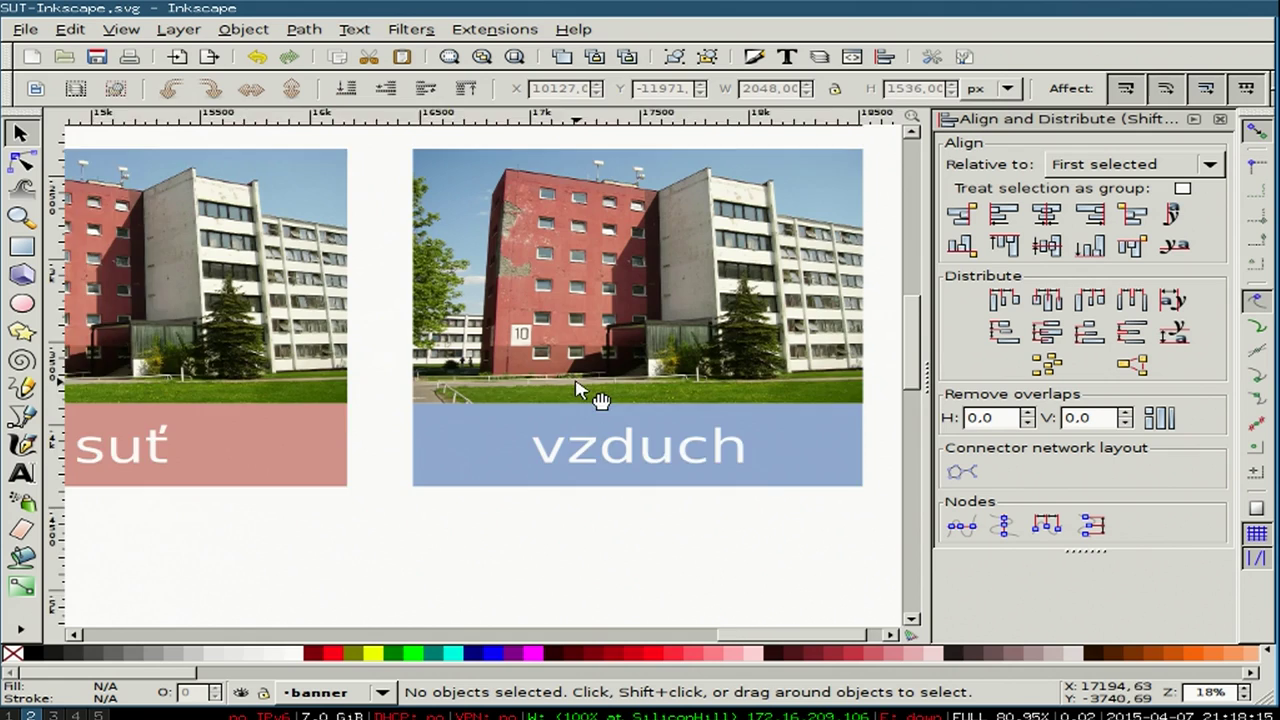
scroll(586, 366, up, 1)
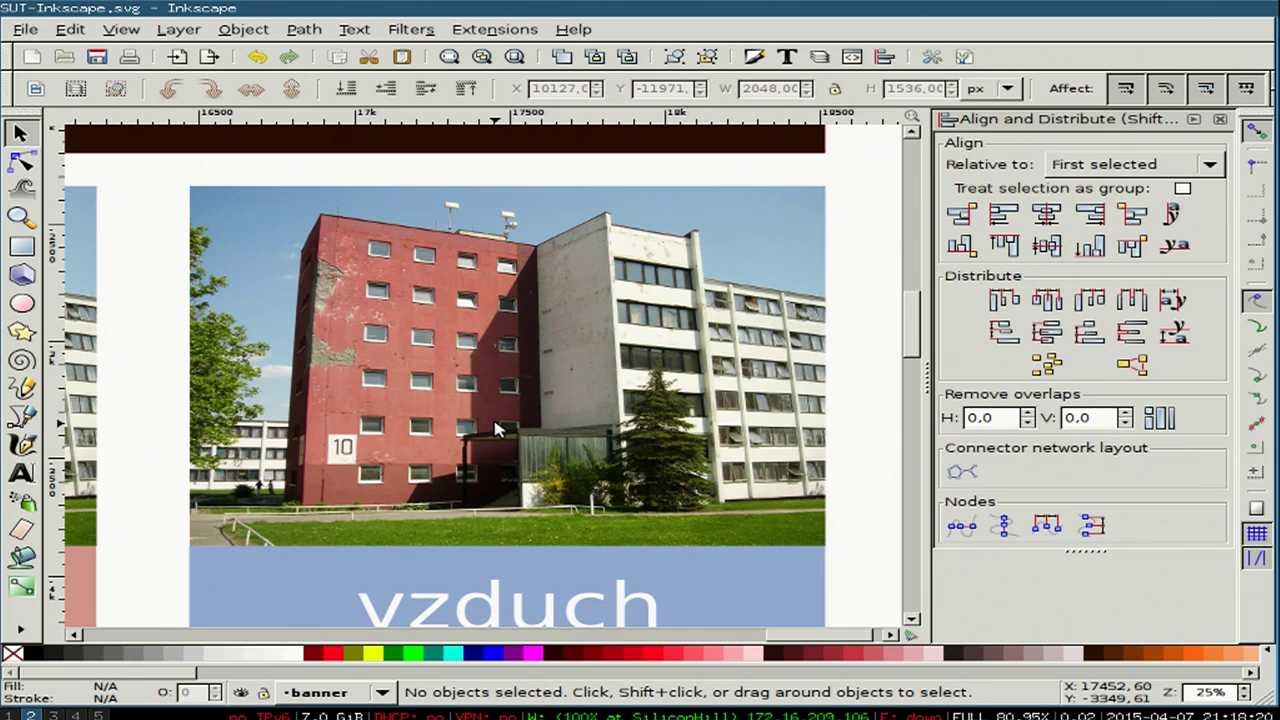
ctrl+scroll(495, 425, down, 2)
ctrl+scroll(560, 410, down, 1)
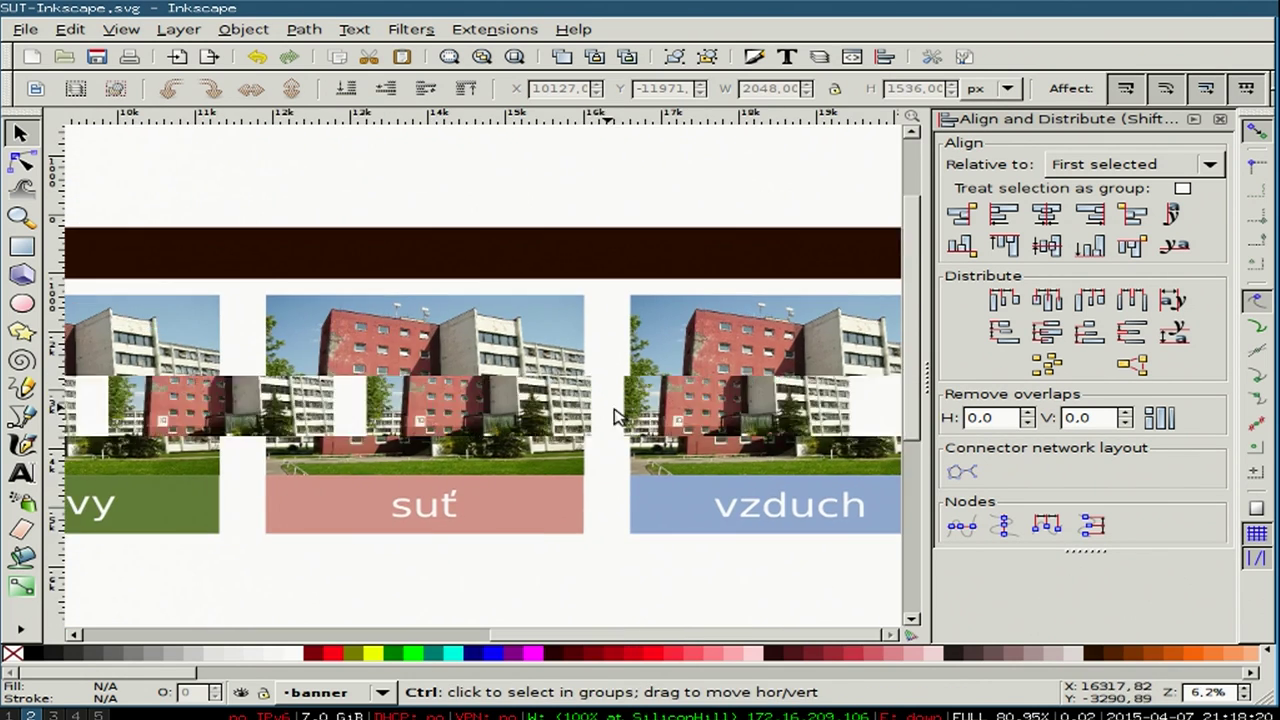
ctrl+scroll(598, 395, down, 1)
drag(593, 390, 627, 368)
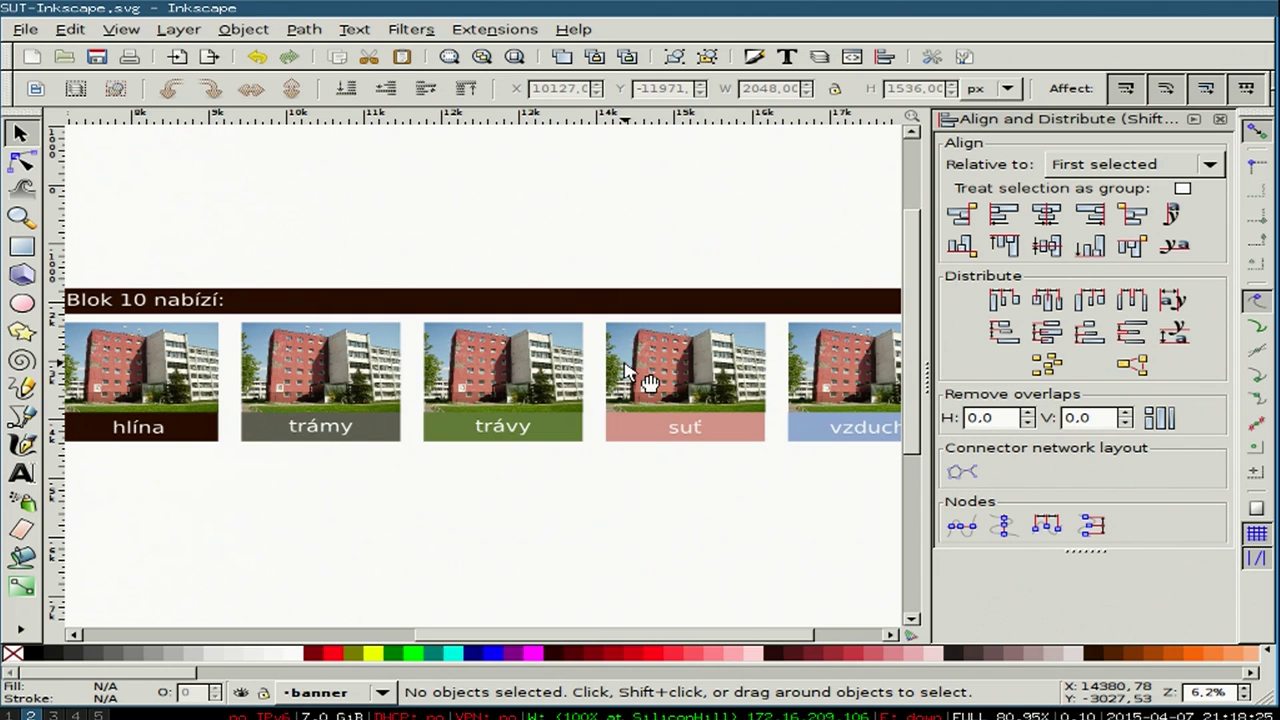
ctrl+scroll(500, 390, down, 1)
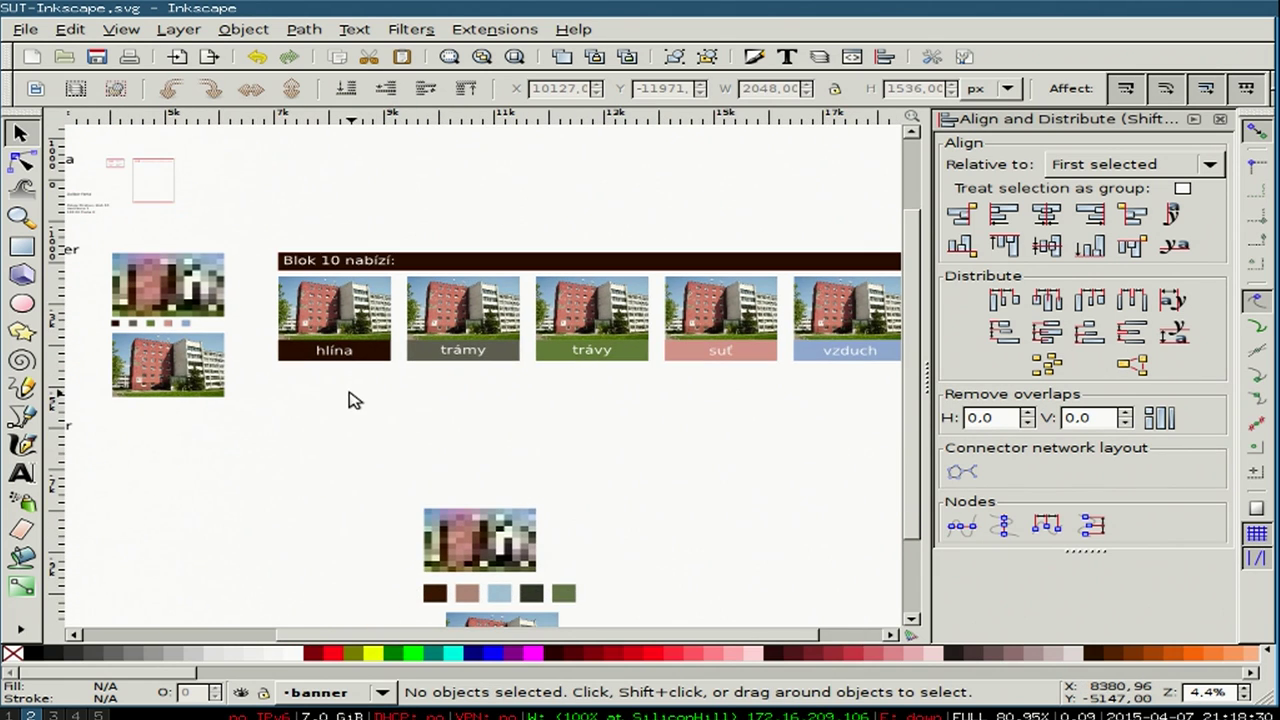
key(alt+1)
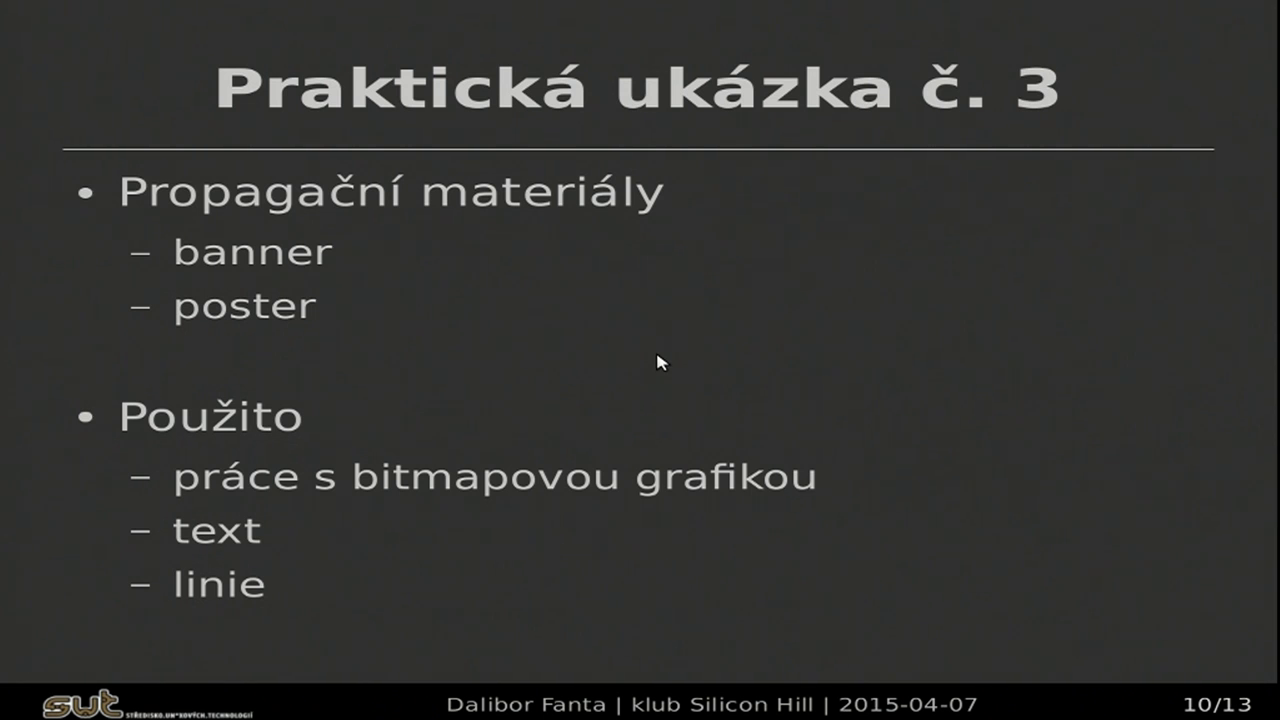
key(alt+2)
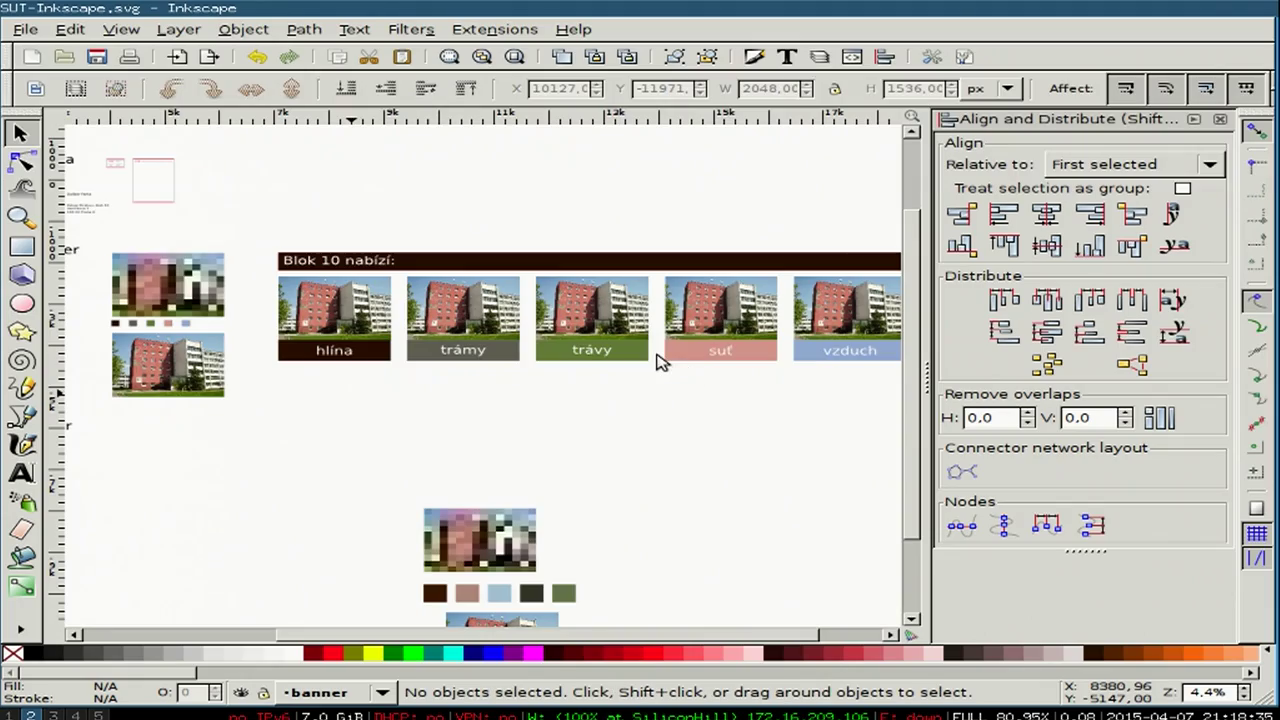
Import the road photo from SUT15/priklad03 as an embedded image
scroll(443, 429, down, 5)
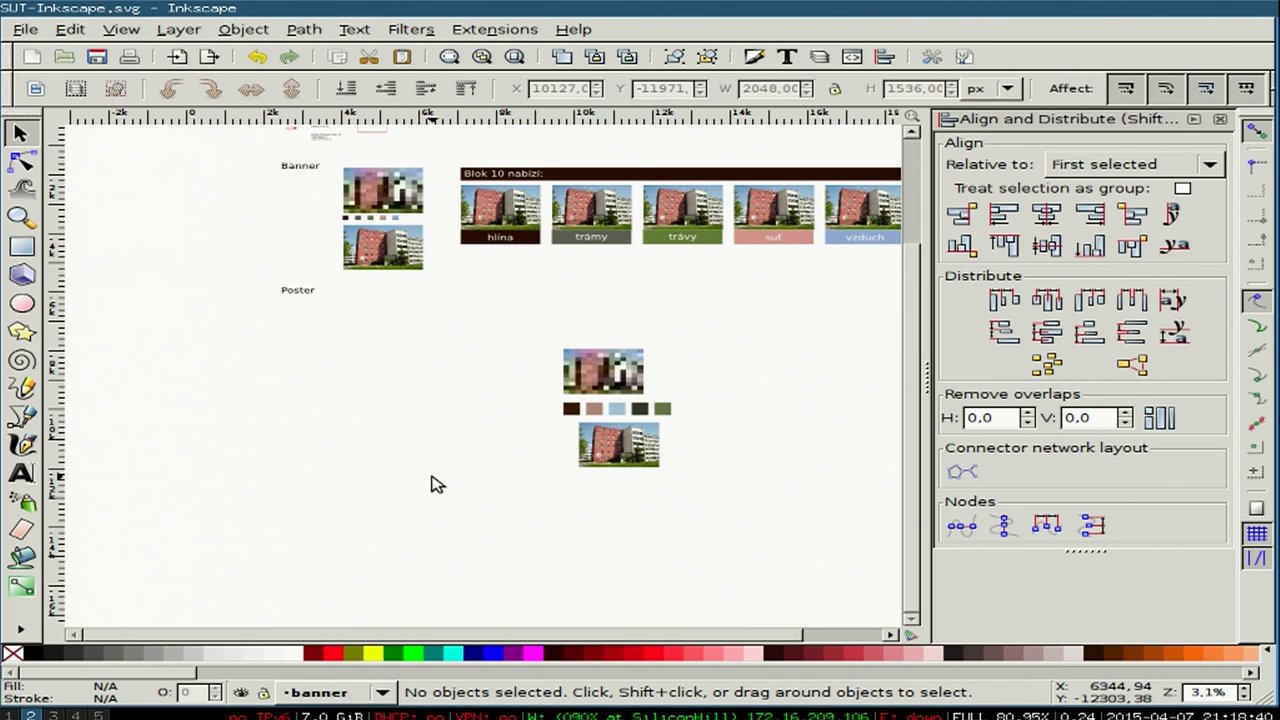
click(25, 29)
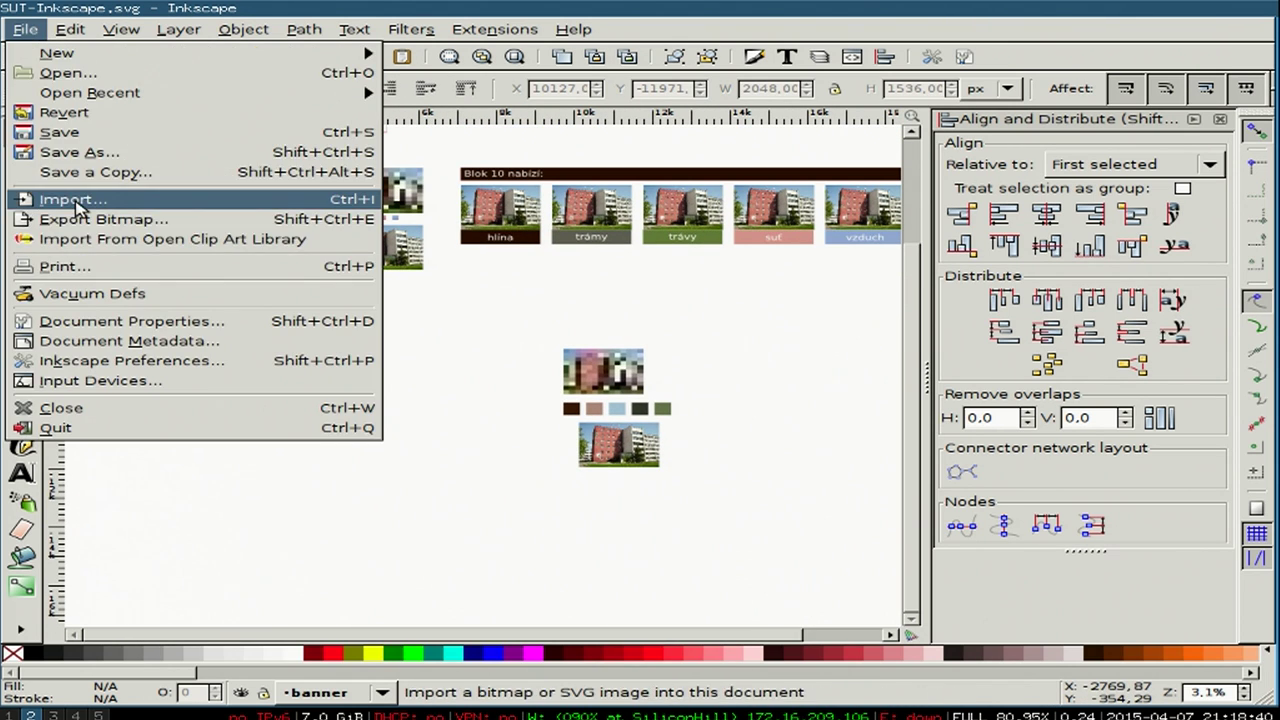
click(73, 200)
click(330, 131)
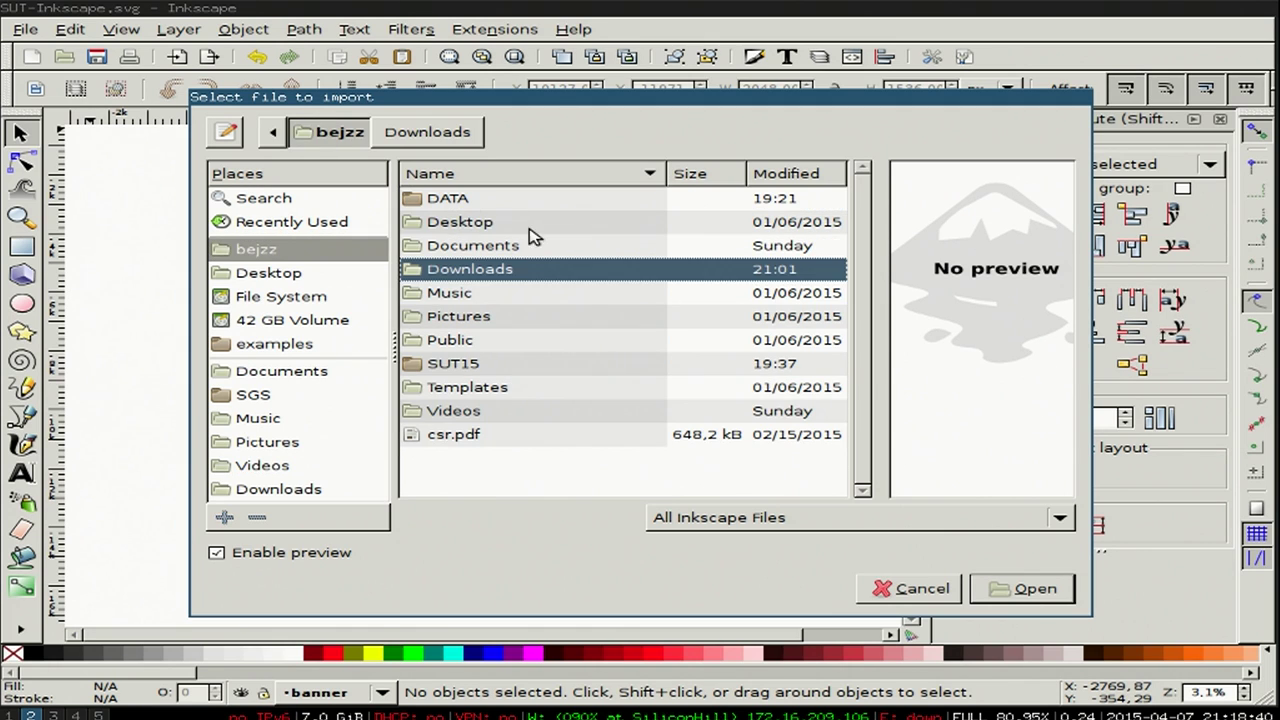
double_click(463, 364)
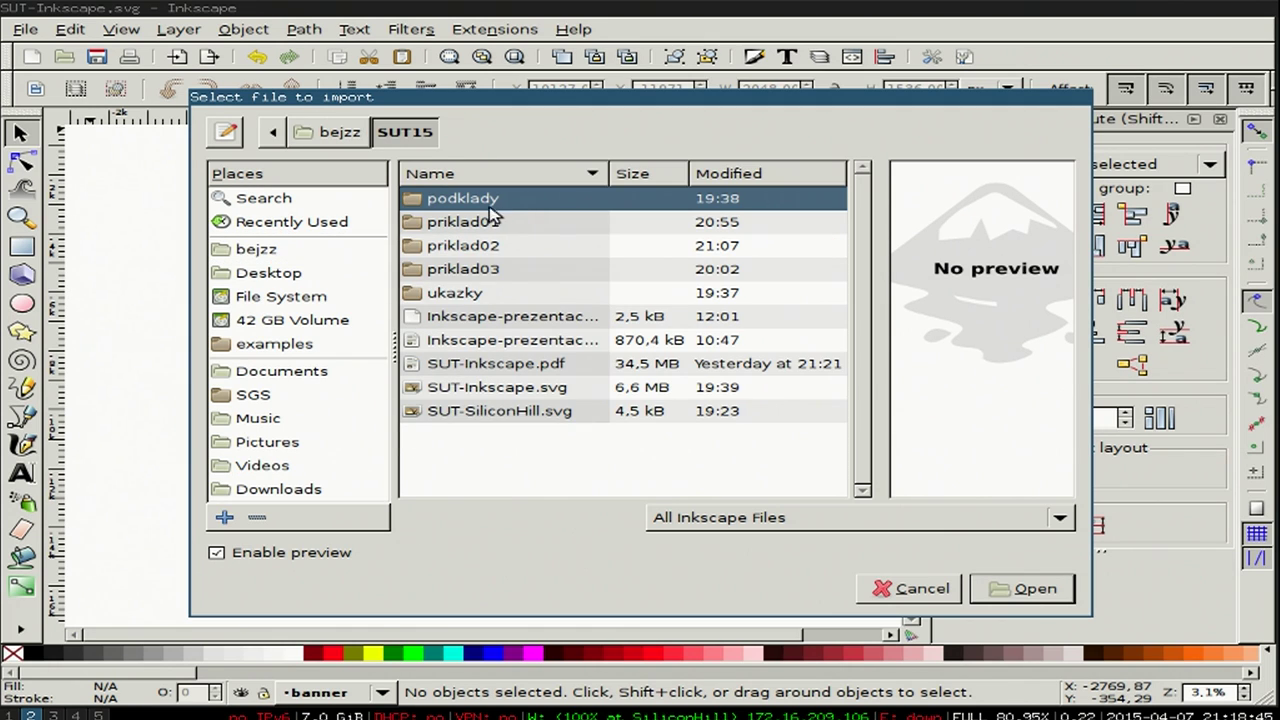
double_click(485, 269)
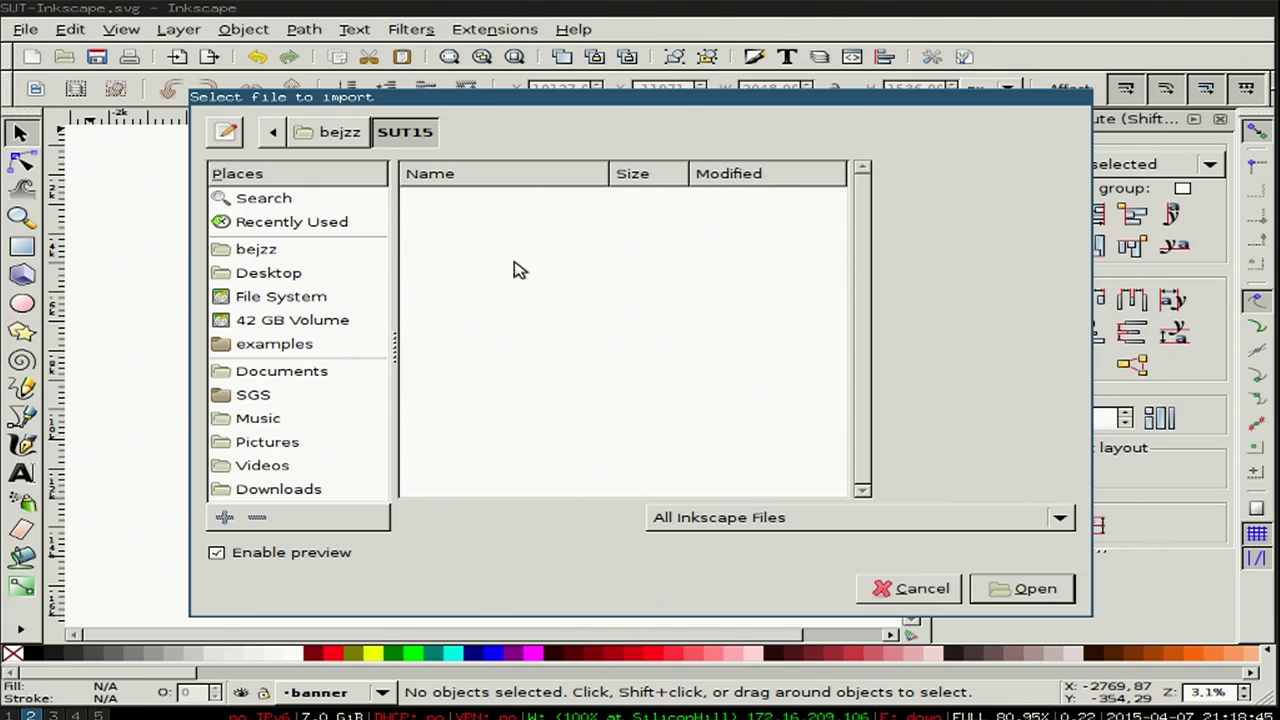
double_click(492, 200)
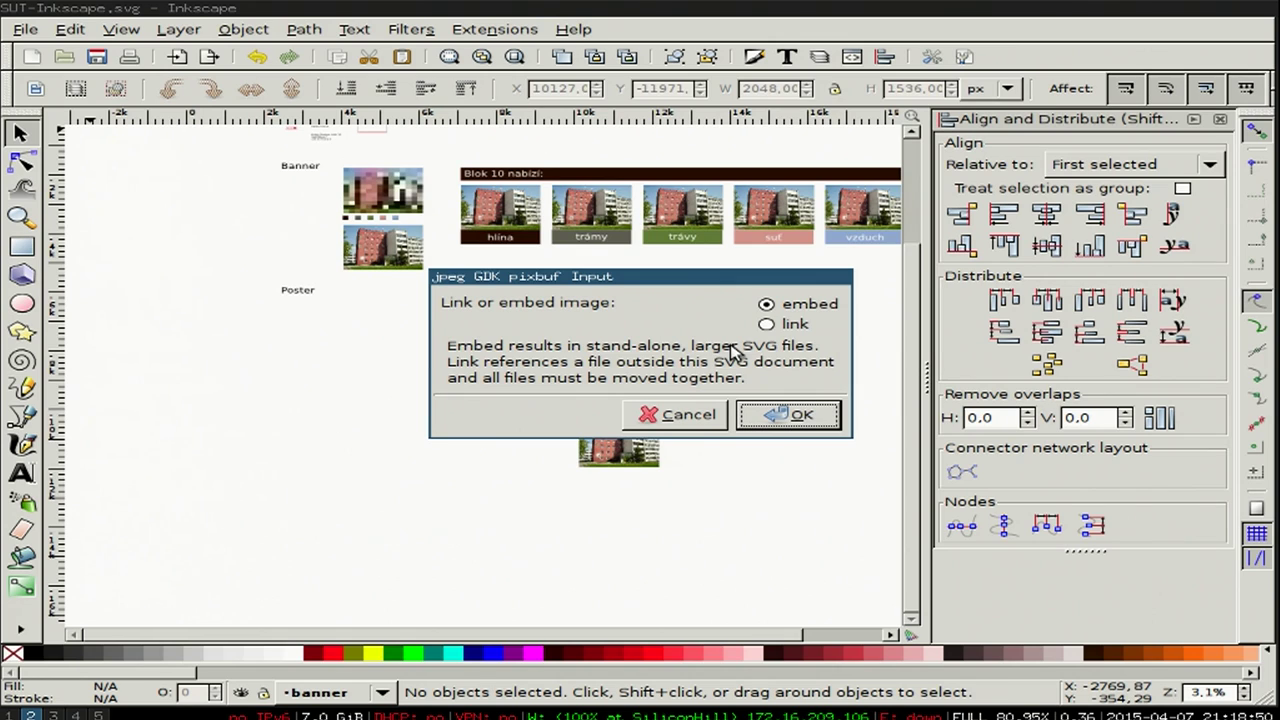
click(798, 306)
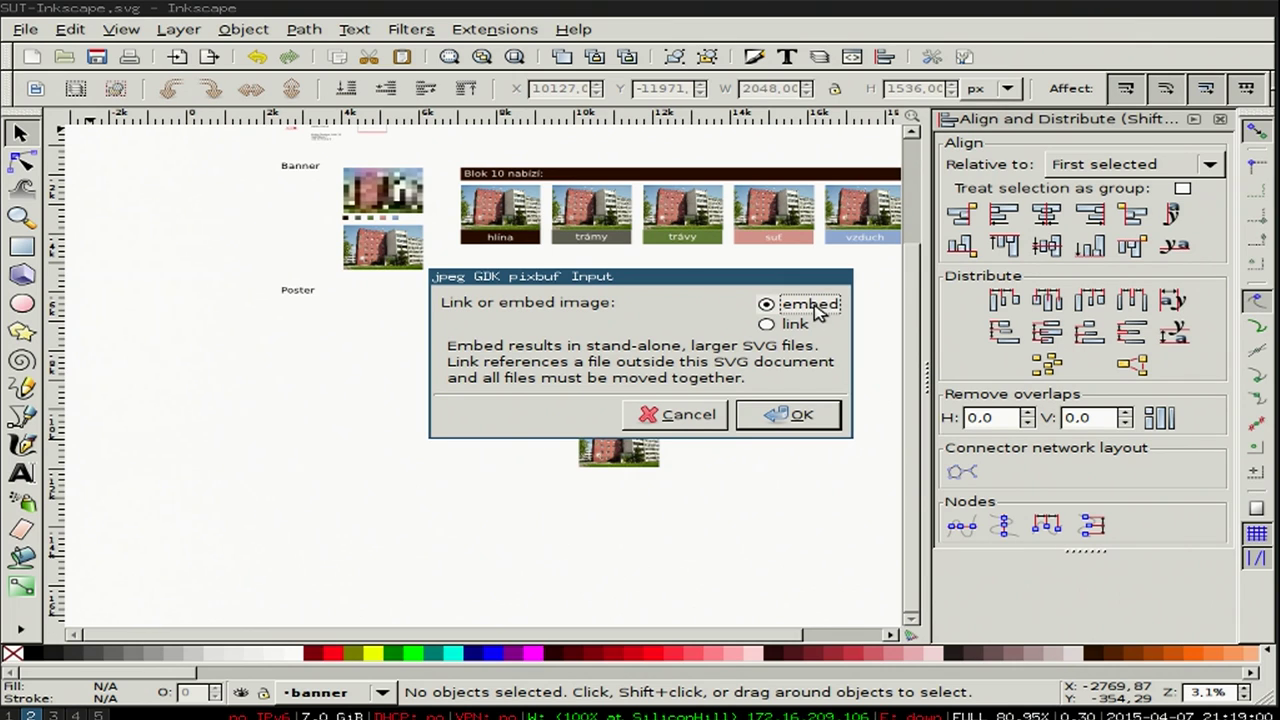
click(788, 422)
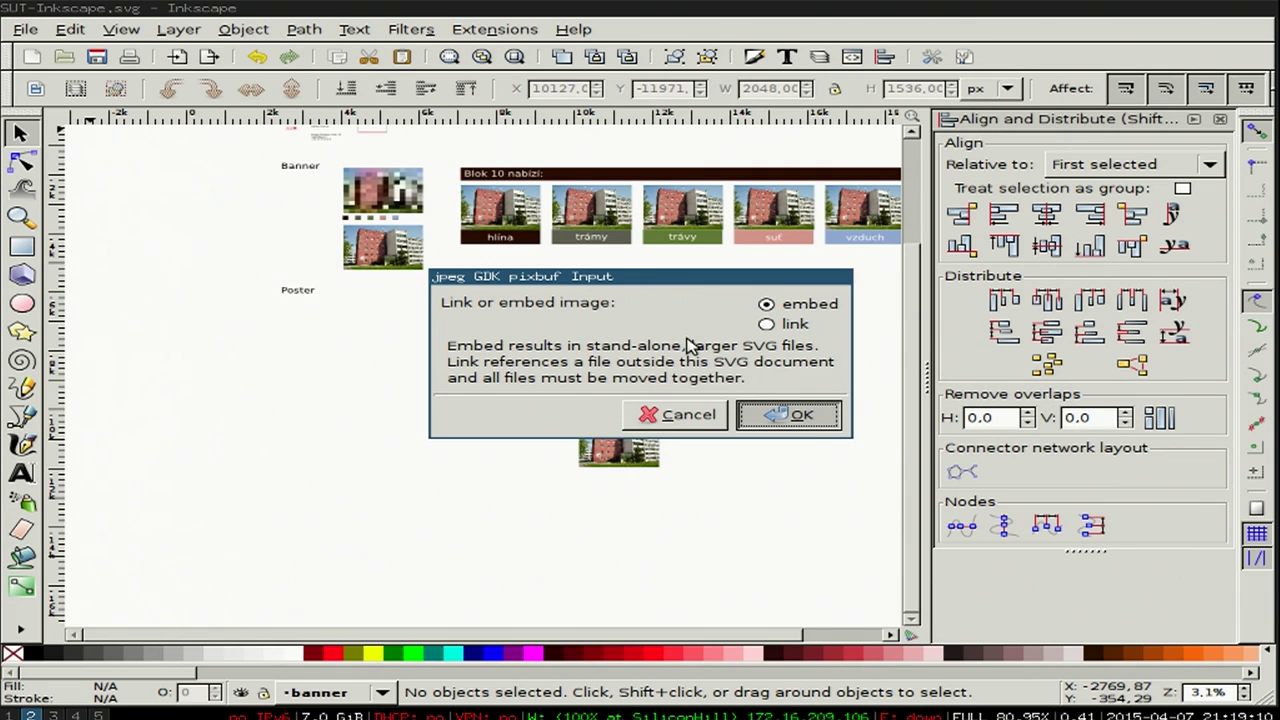
key(Return)
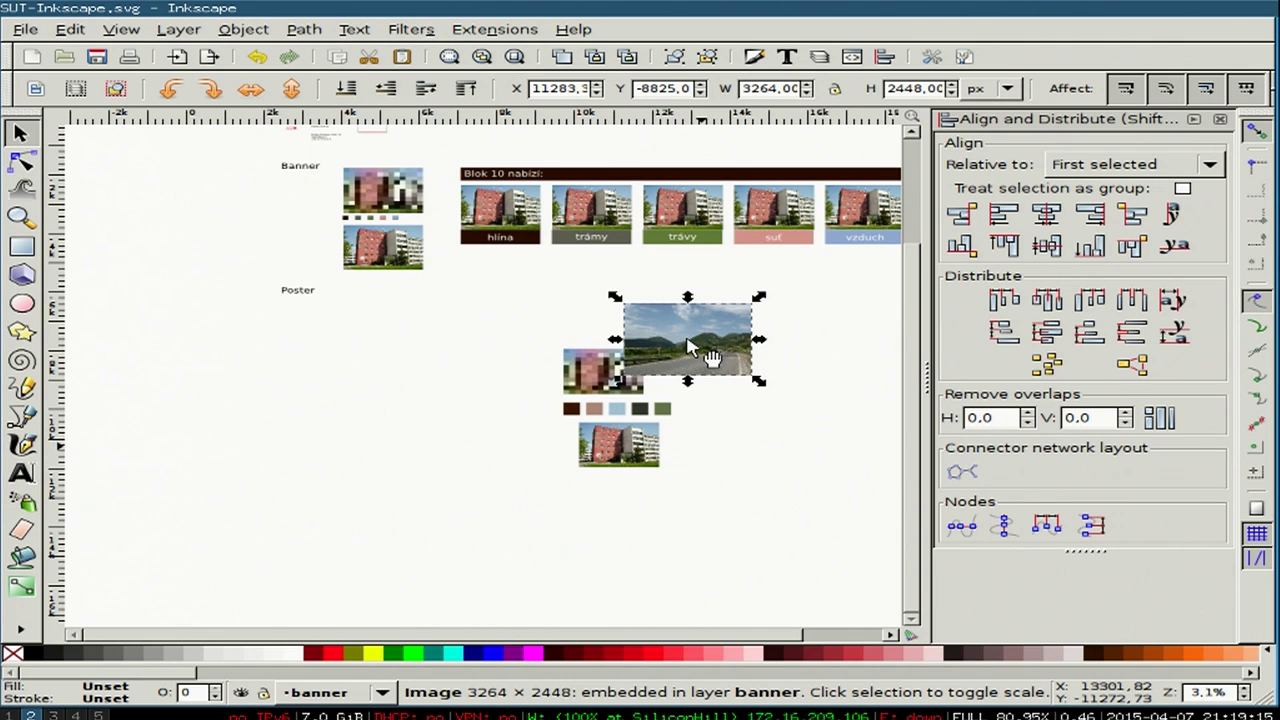
Move the imported road photo into empty space left of the banner
mouse_move(690, 348)
mouse_down()
mouse_move(360, 490)
mouse_move(309, 494)
mouse_up()
scroll(309, 494, up, 4)
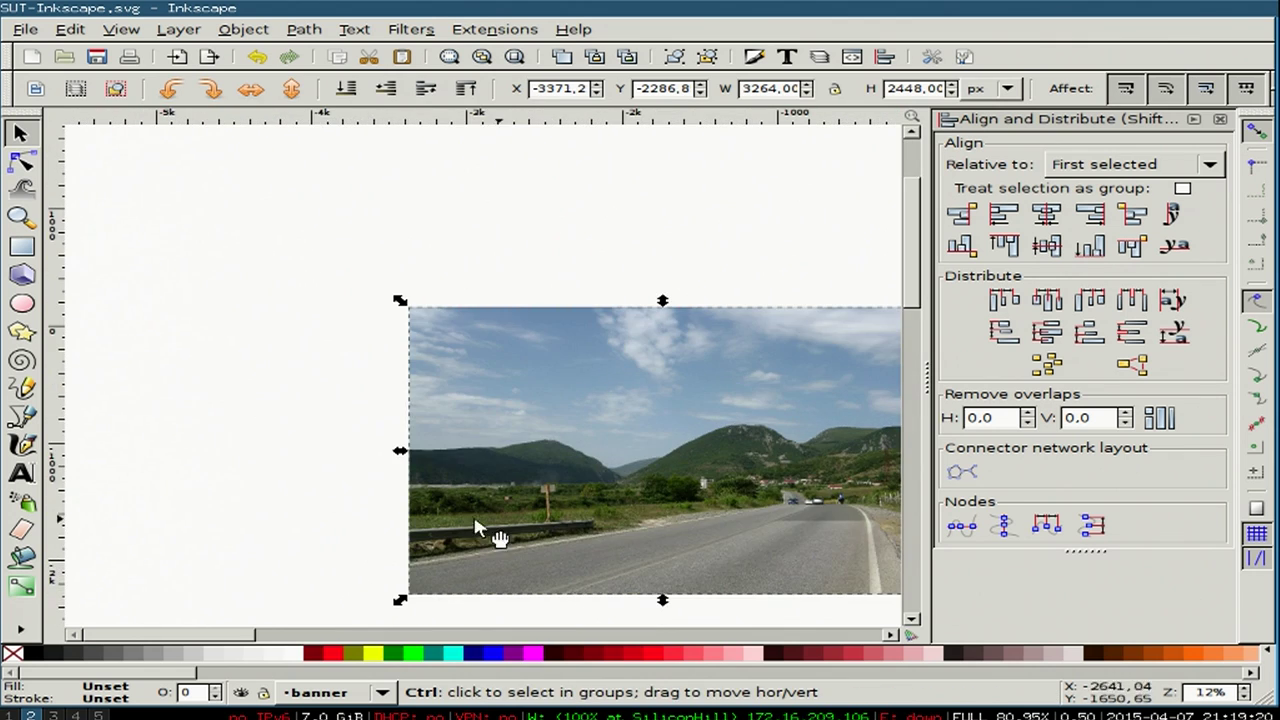
scroll(371, 300, down, 4)
scroll(371, 300, right, 5)
drag(530, 377, 517, 386)
click(471, 470)
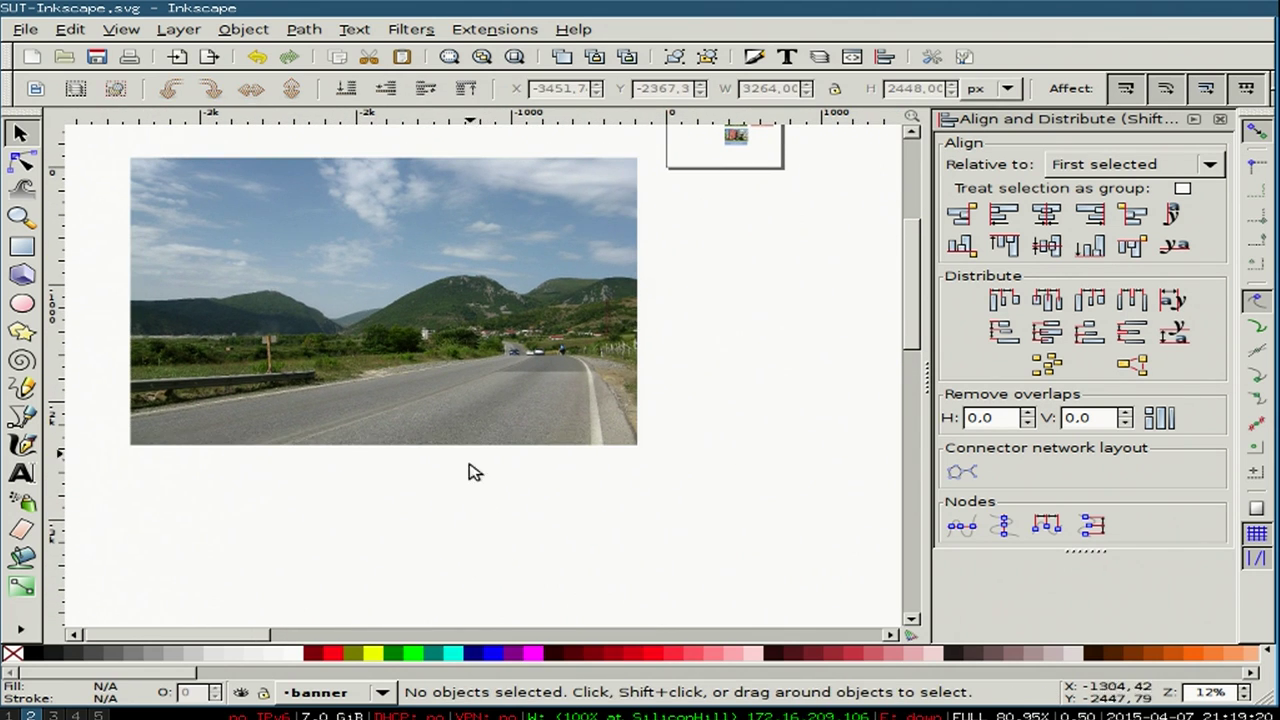
click(464, 420)
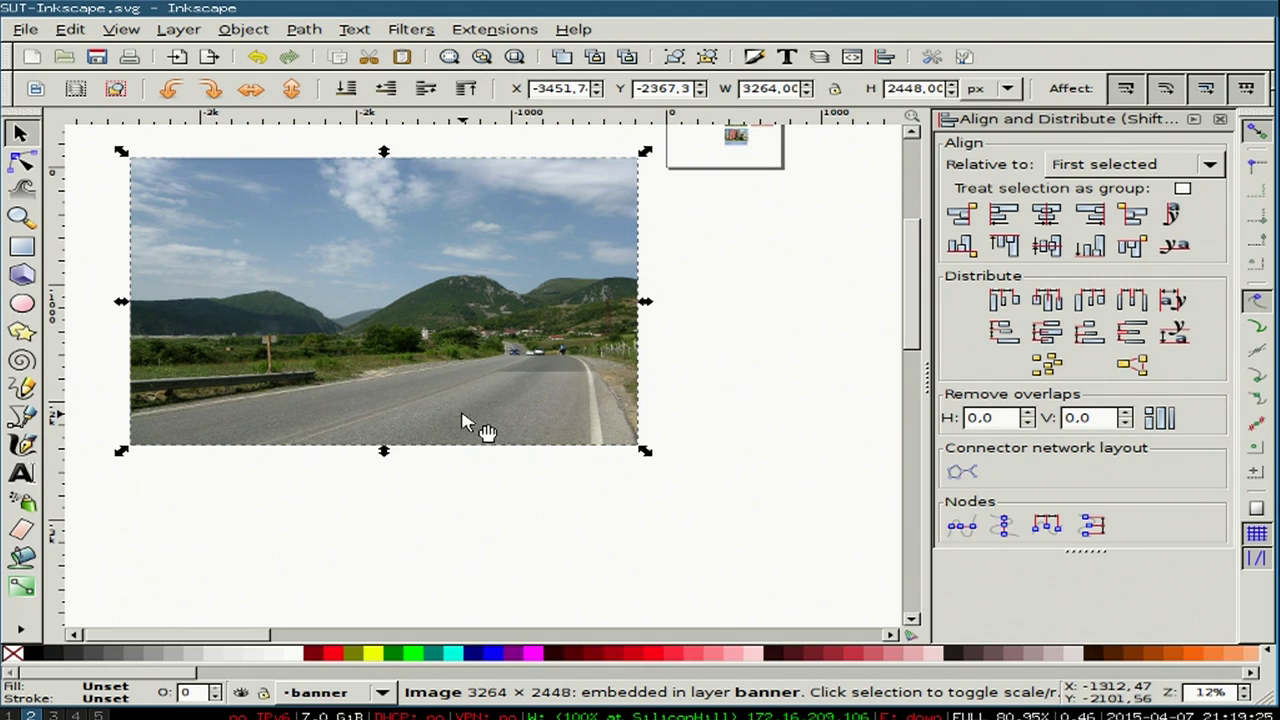
click(488, 548)
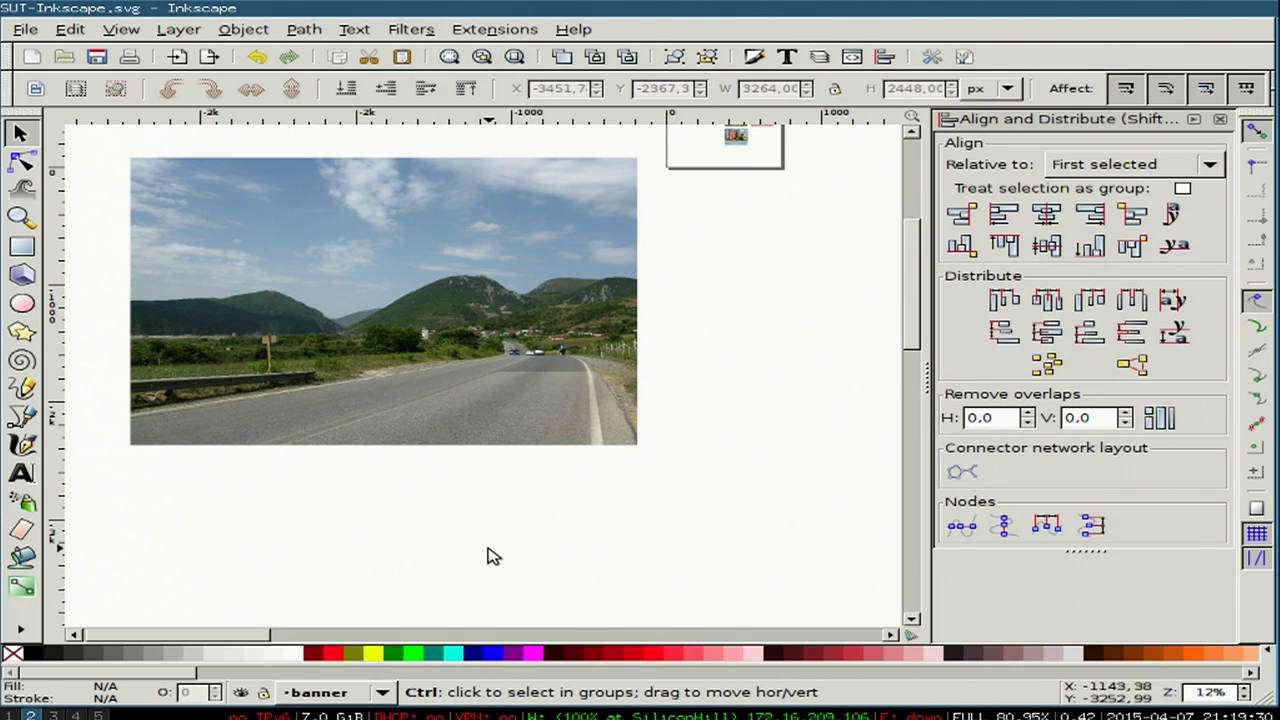
Browse the import dialog's file-type filter list, then cancel the import
key(ctrl+i)
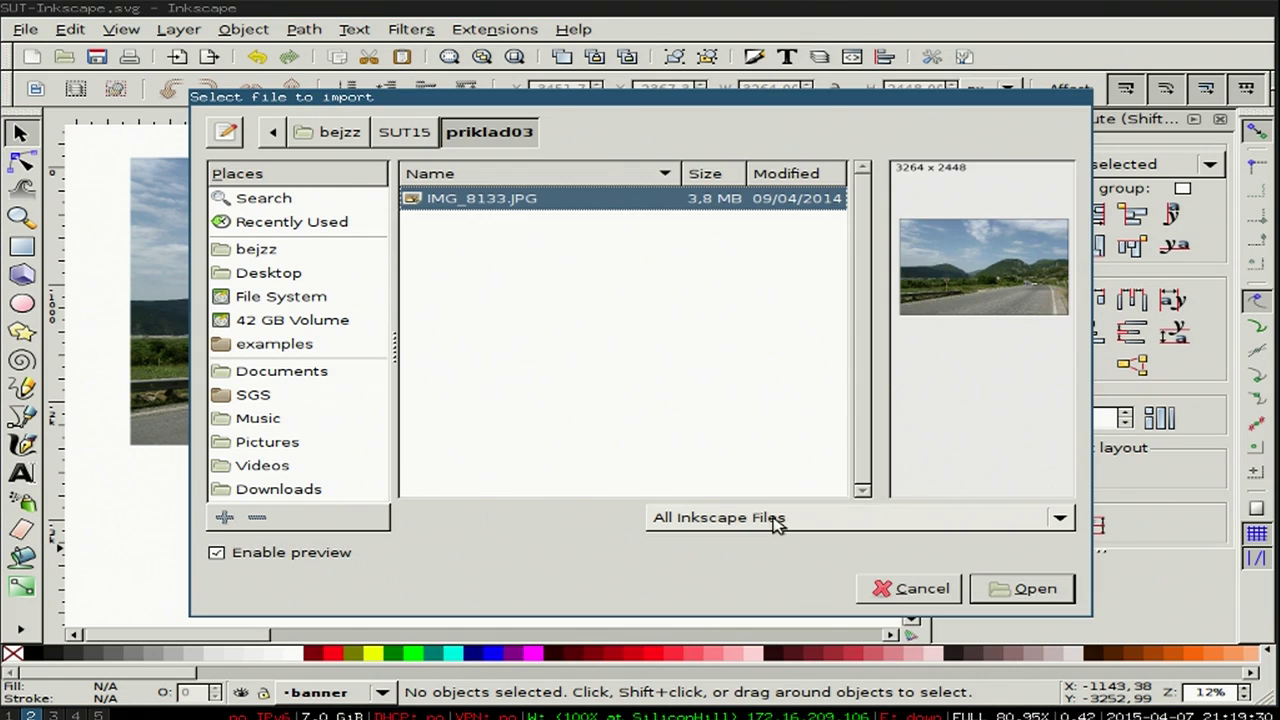
click(775, 517)
scroll(845, 612, down, 2)
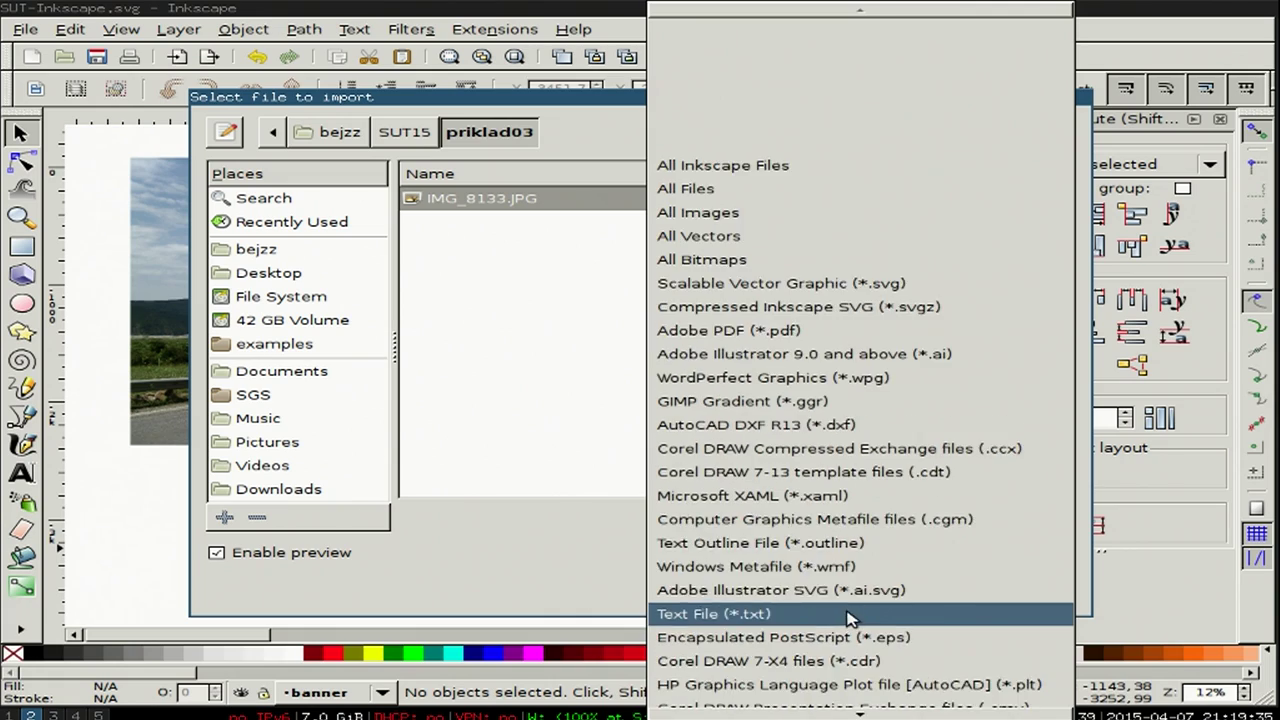
scroll(845, 610, down, 3)
scroll(857, 590, down, 5)
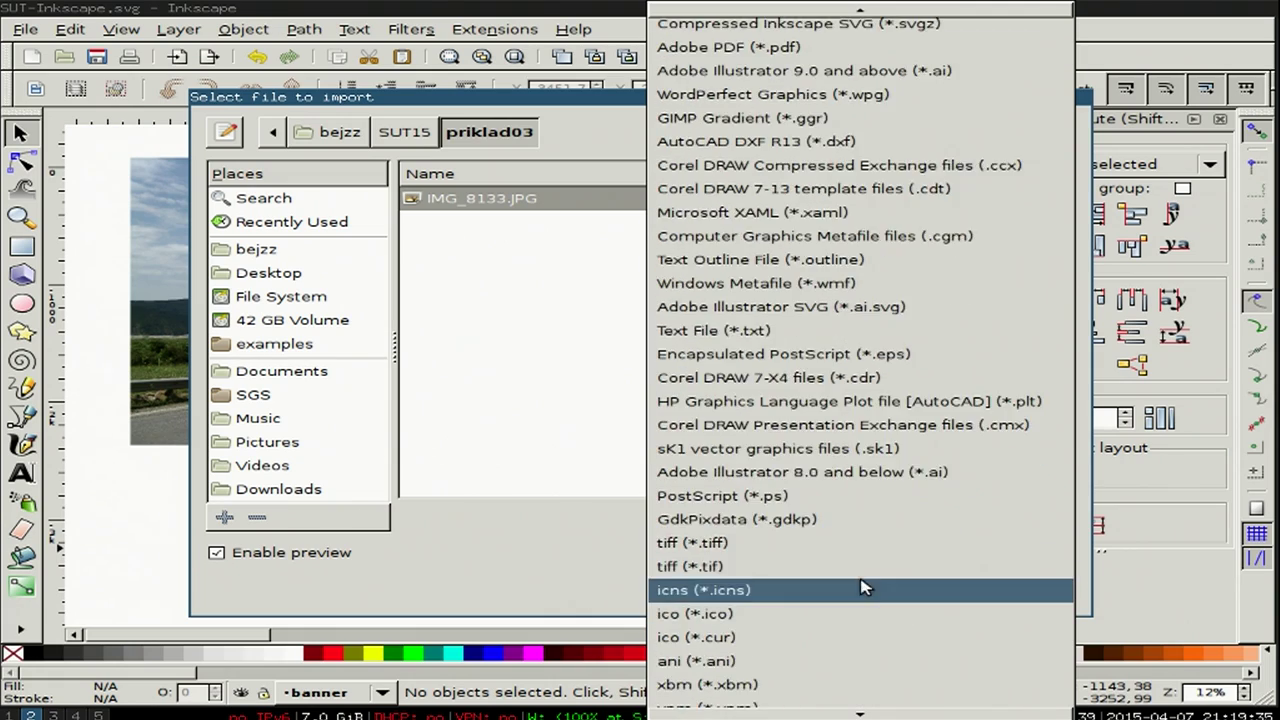
scroll(865, 611, down, 3)
scroll(866, 611, down, 2)
scroll(868, 615, down, 1)
scroll(866, 617, down, 4)
scroll(866, 620, down, 2)
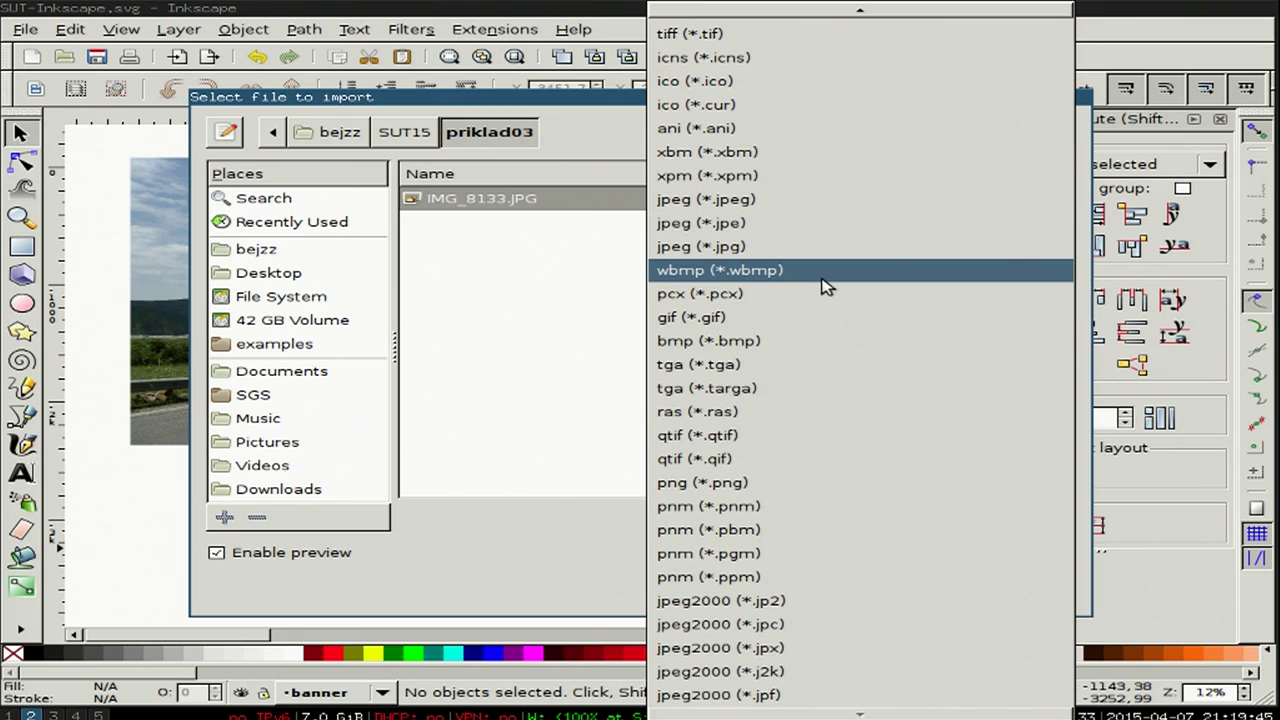
key(Escape)
click(910, 588)
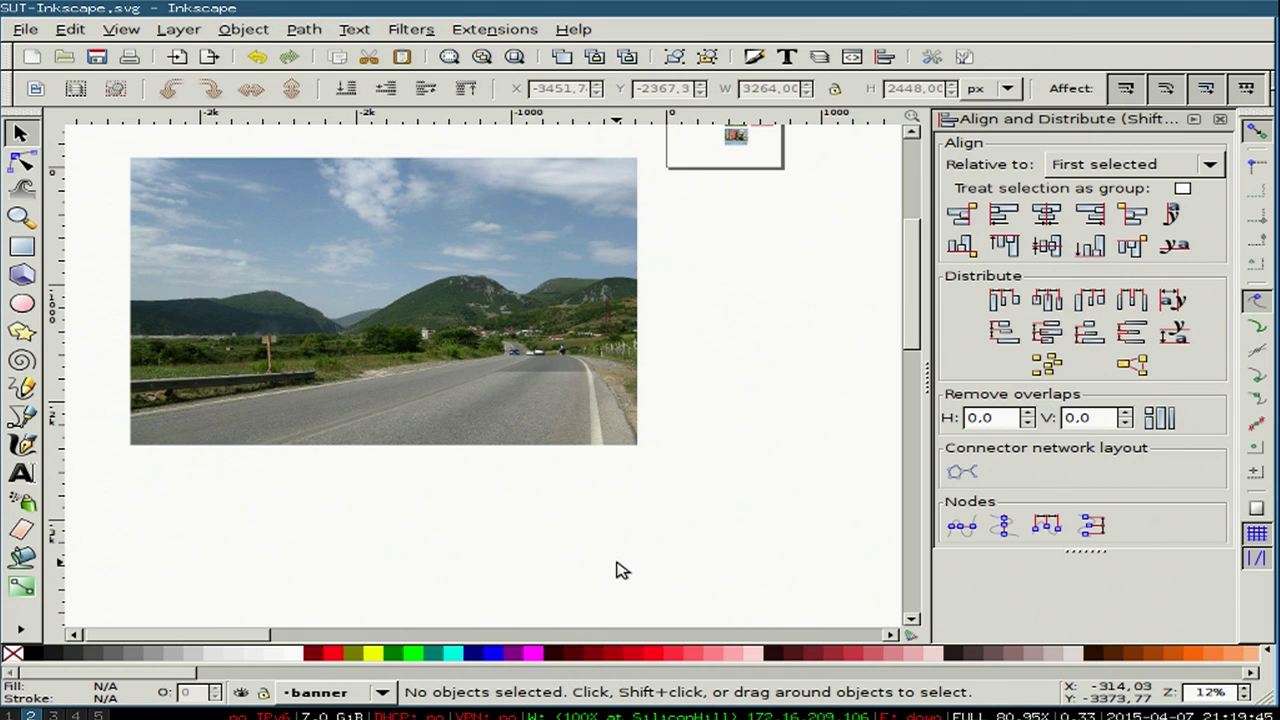
Flip to the sample-works slide, leave full screen, and bring up Evince's Open Document dialog
key(alt+Tab)
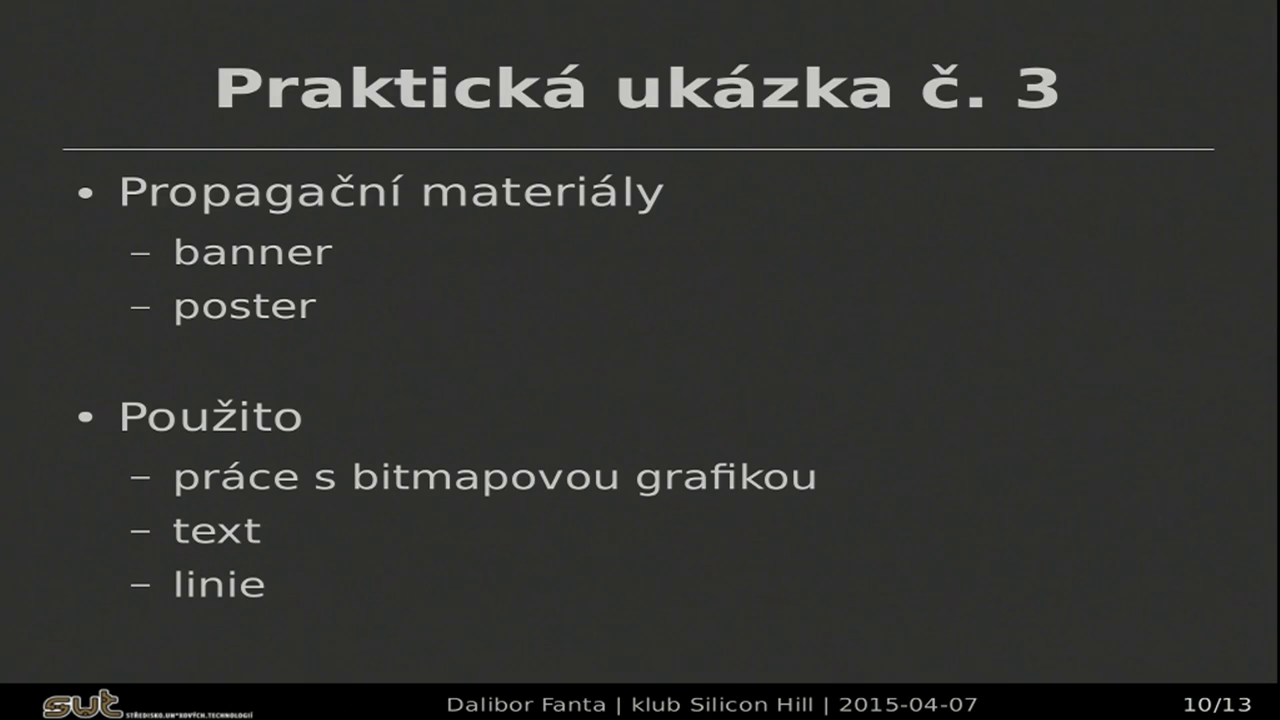
key(Right)
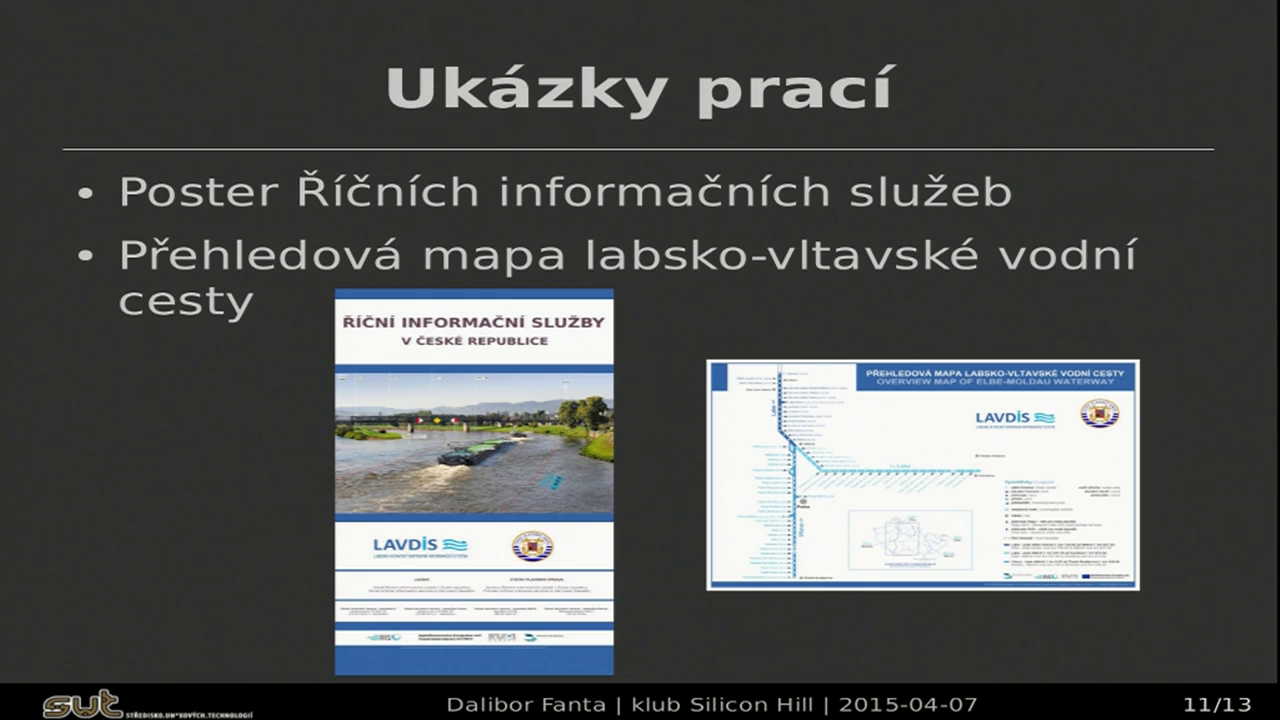
key(Left)
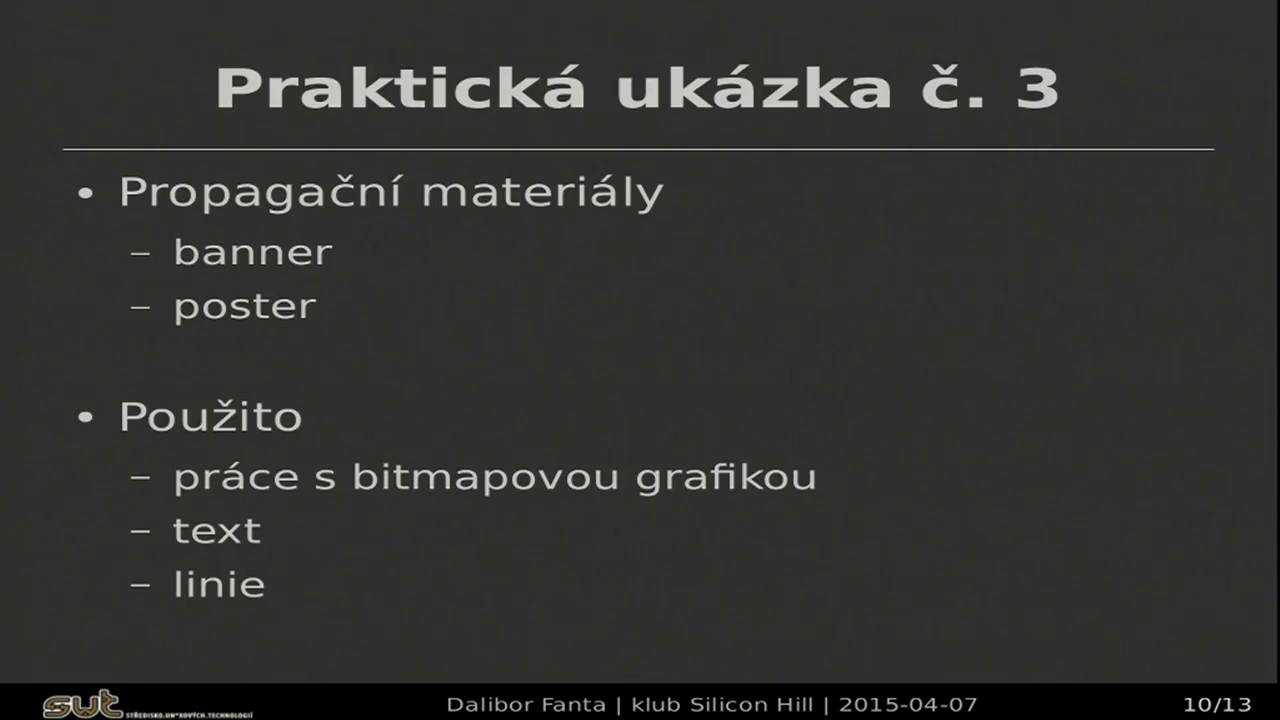
key(Right)
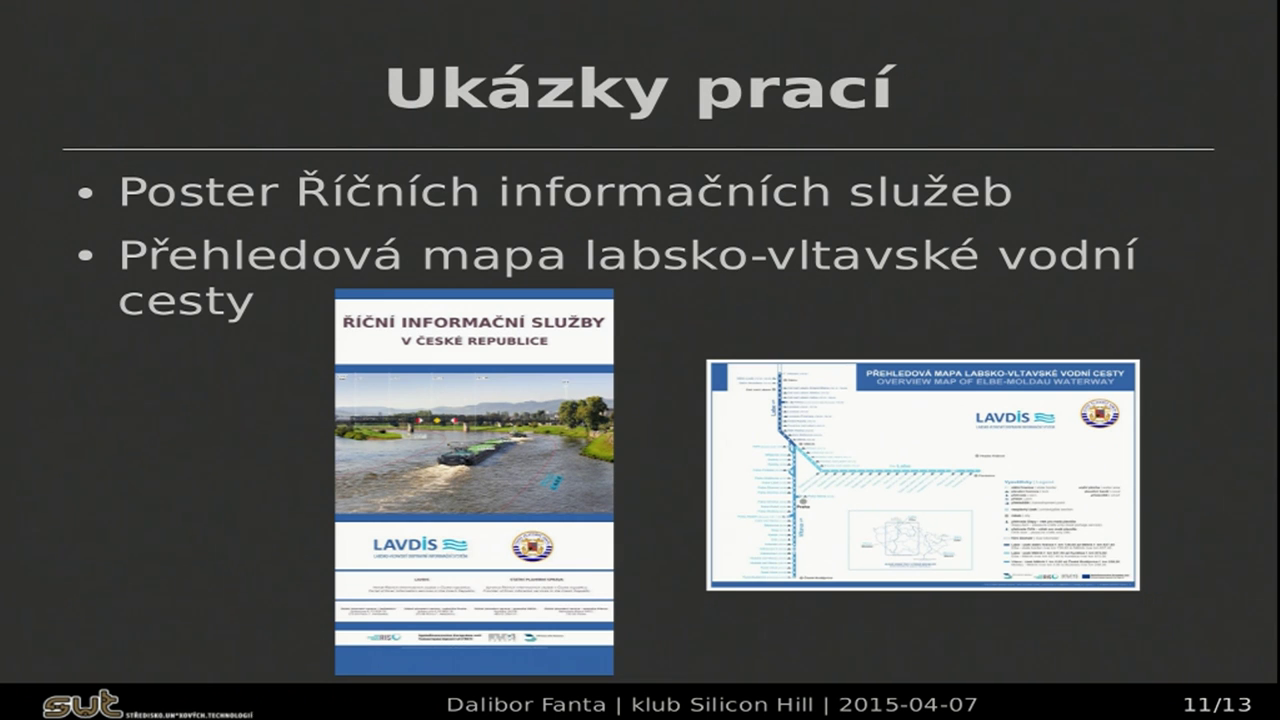
key(Escape)
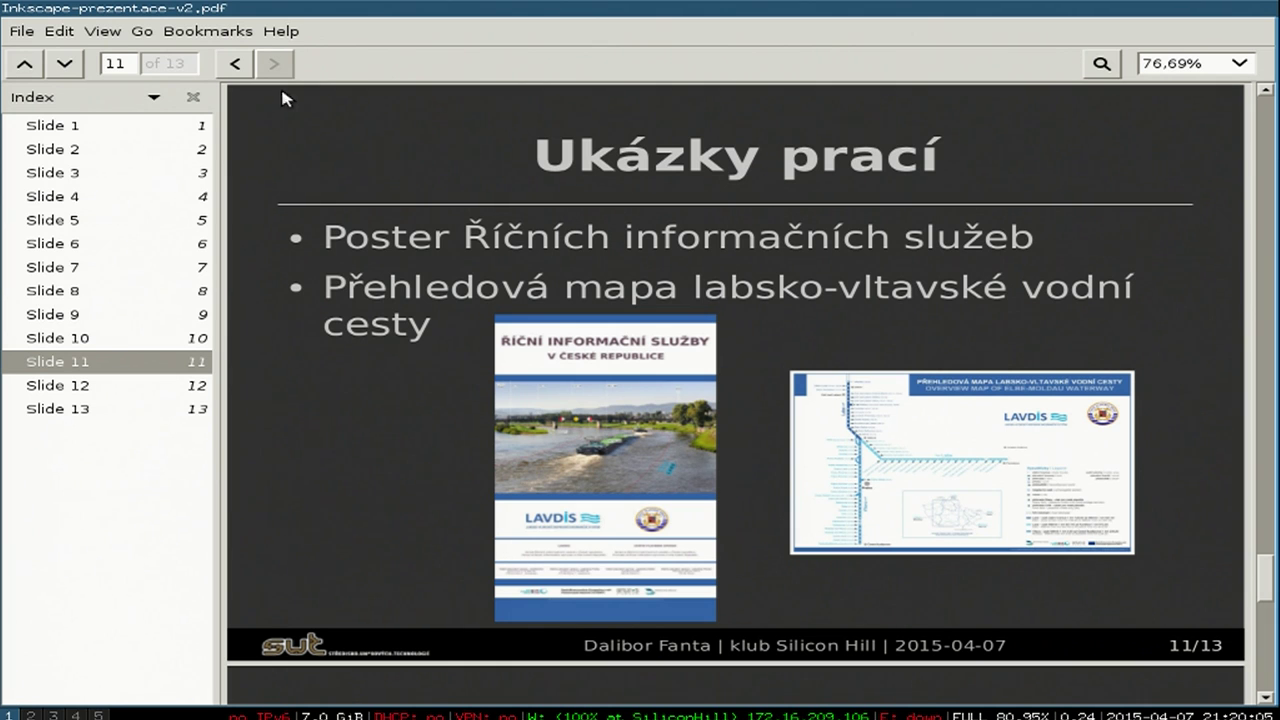
click(22, 31)
click(40, 52)
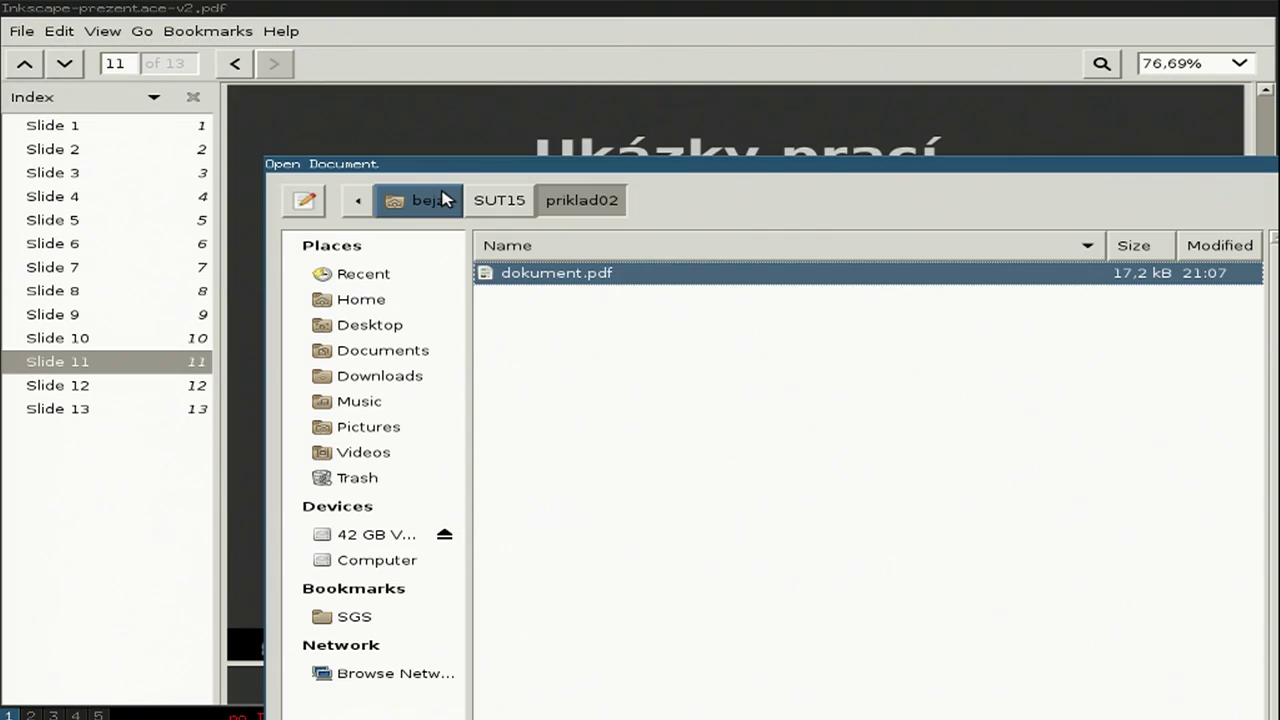
Browse to the SUT15/ukazky folder and open SPS-RIS-mapa.pdf
drag(605, 166, 424, 63)
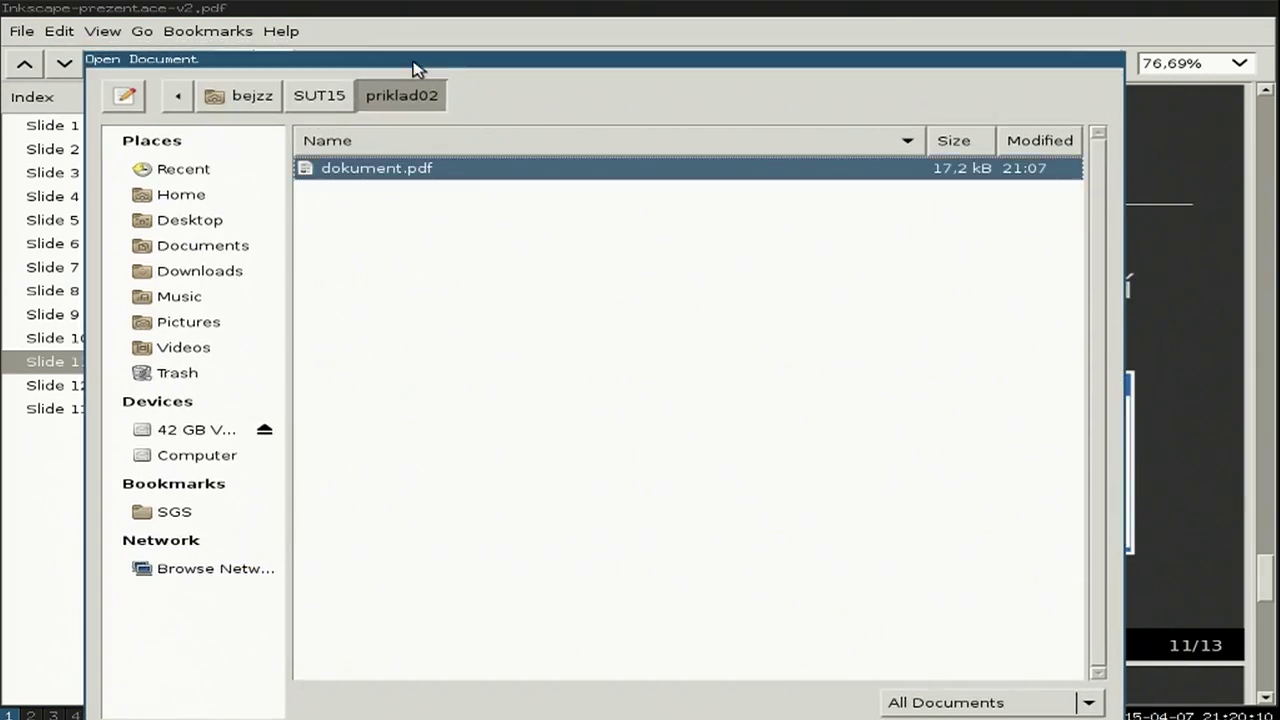
click(319, 95)
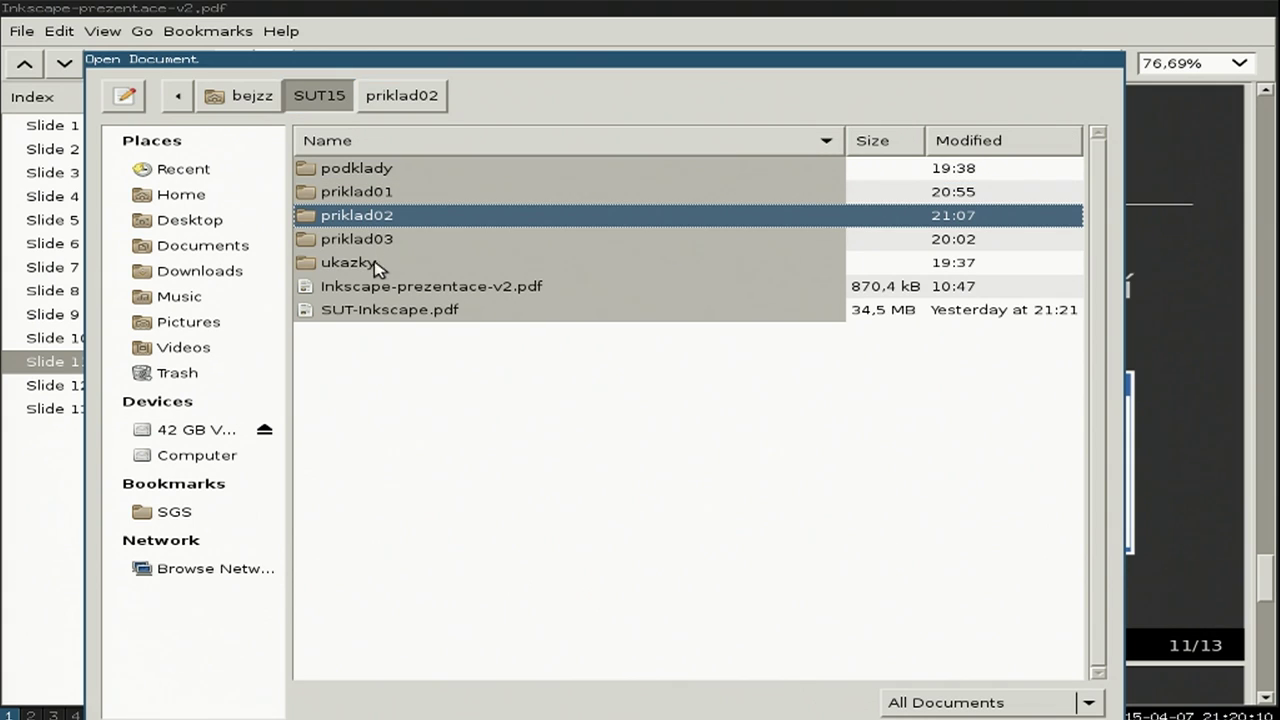
double_click(386, 264)
click(437, 196)
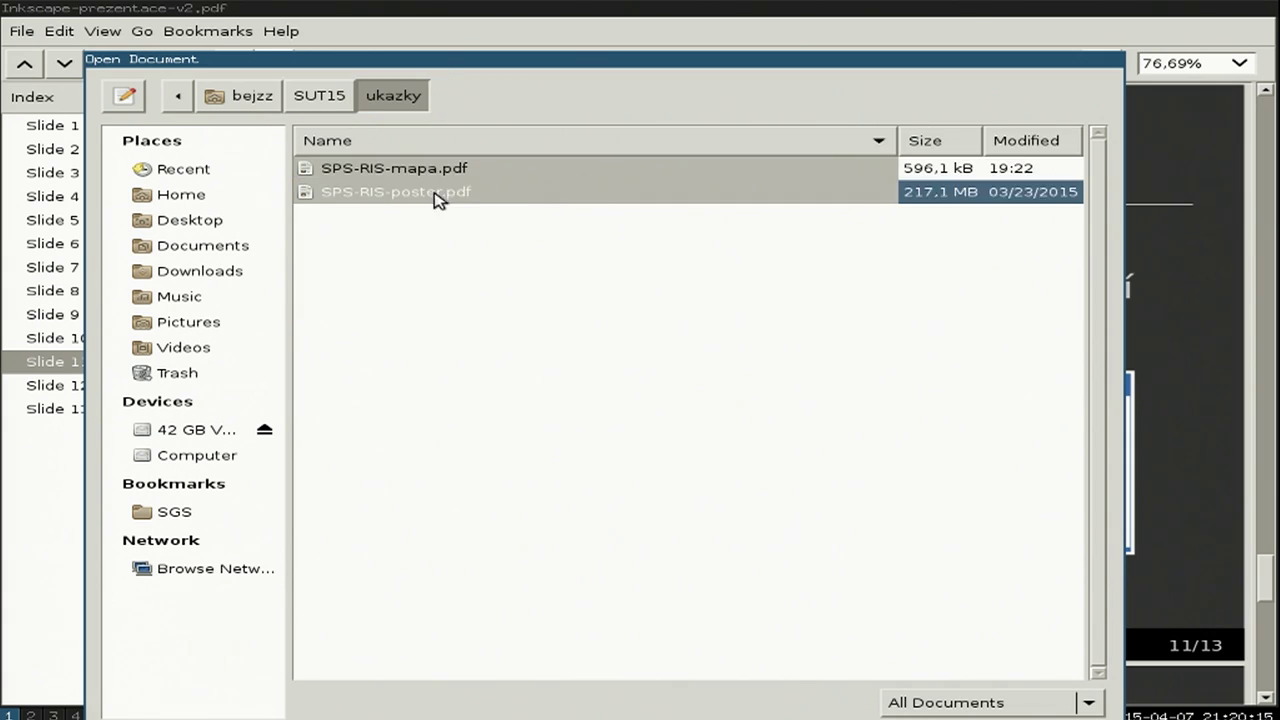
click(484, 172)
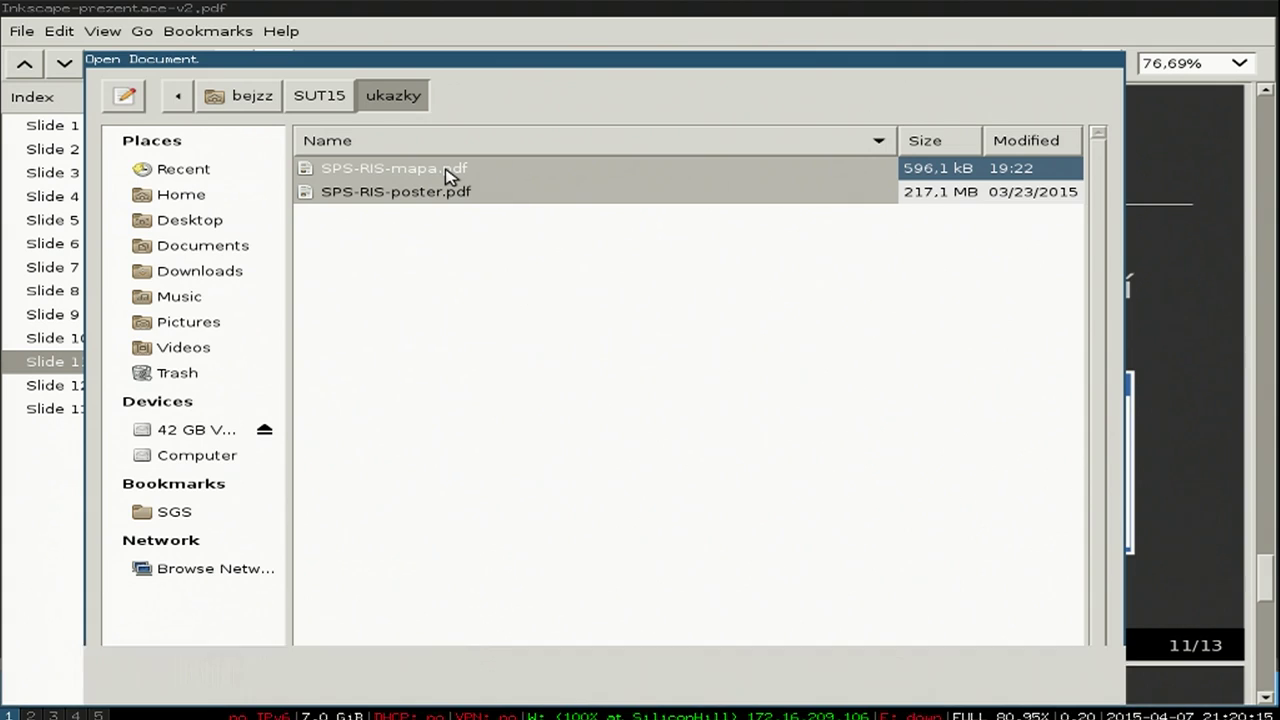
double_click(446, 175)
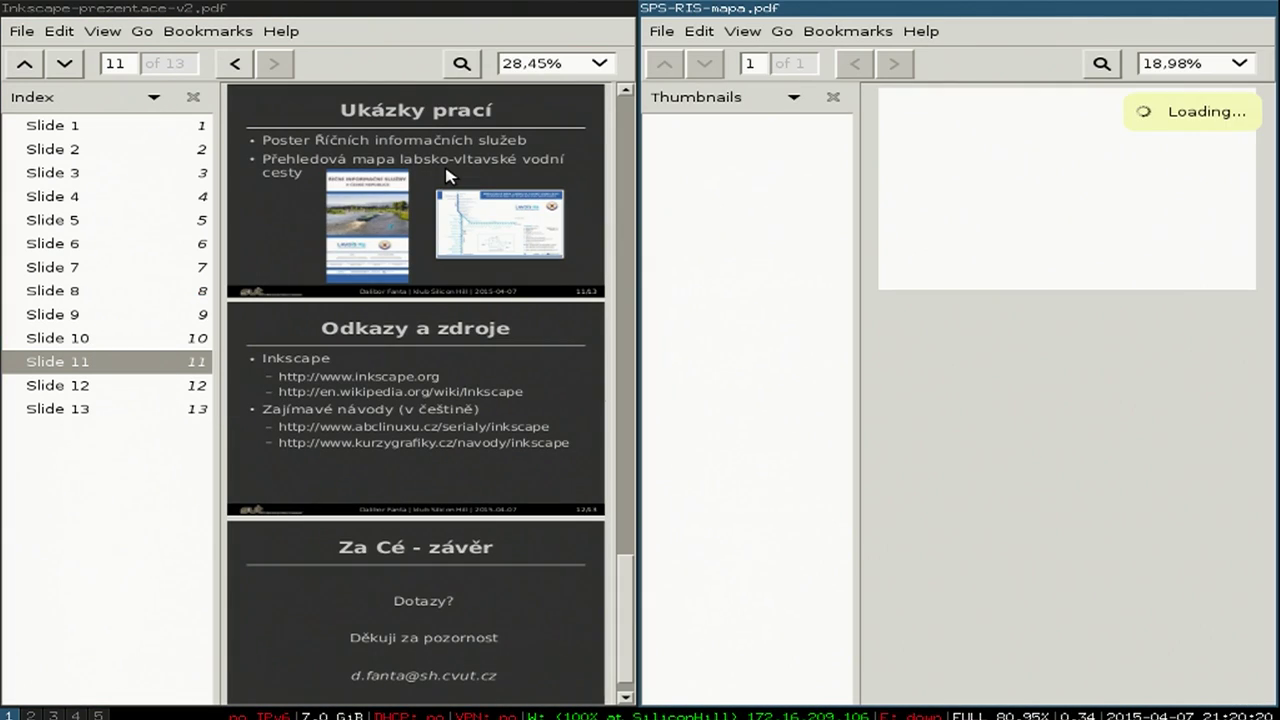
Show the map full screen at 150% zoom, pan around, then set zoom to 100%
key(super+f)
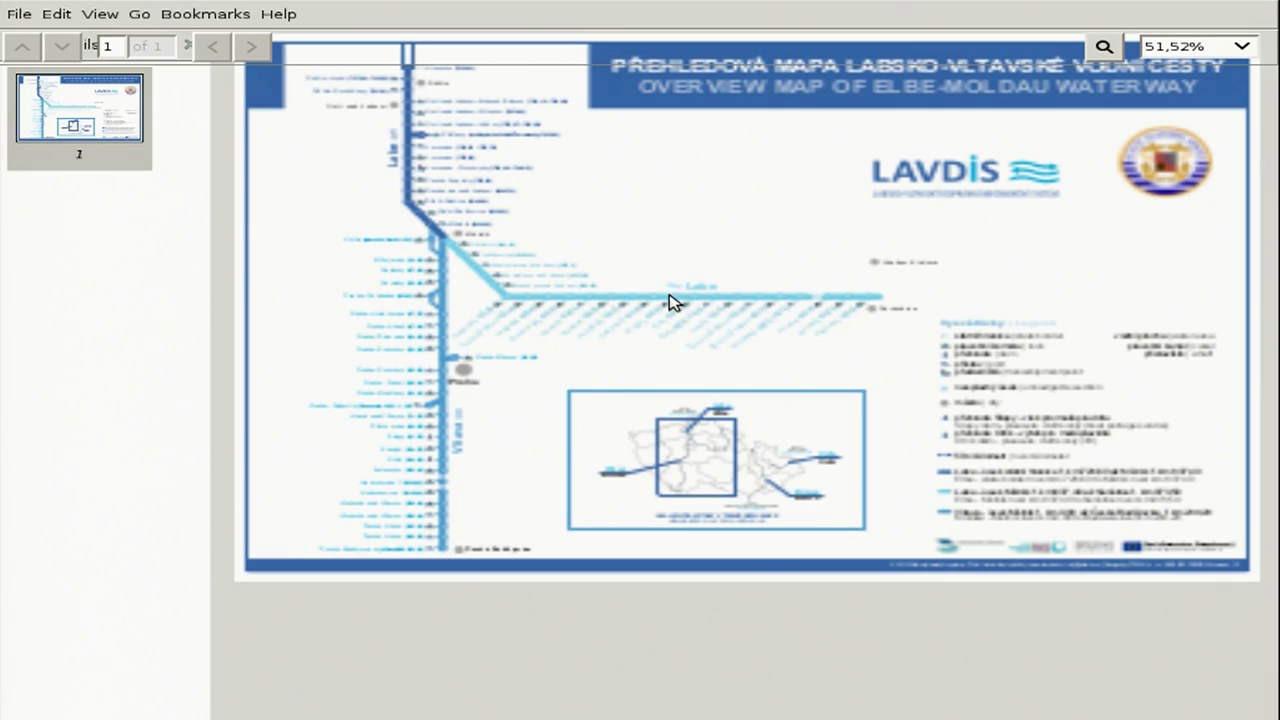
double_click(1174, 46)
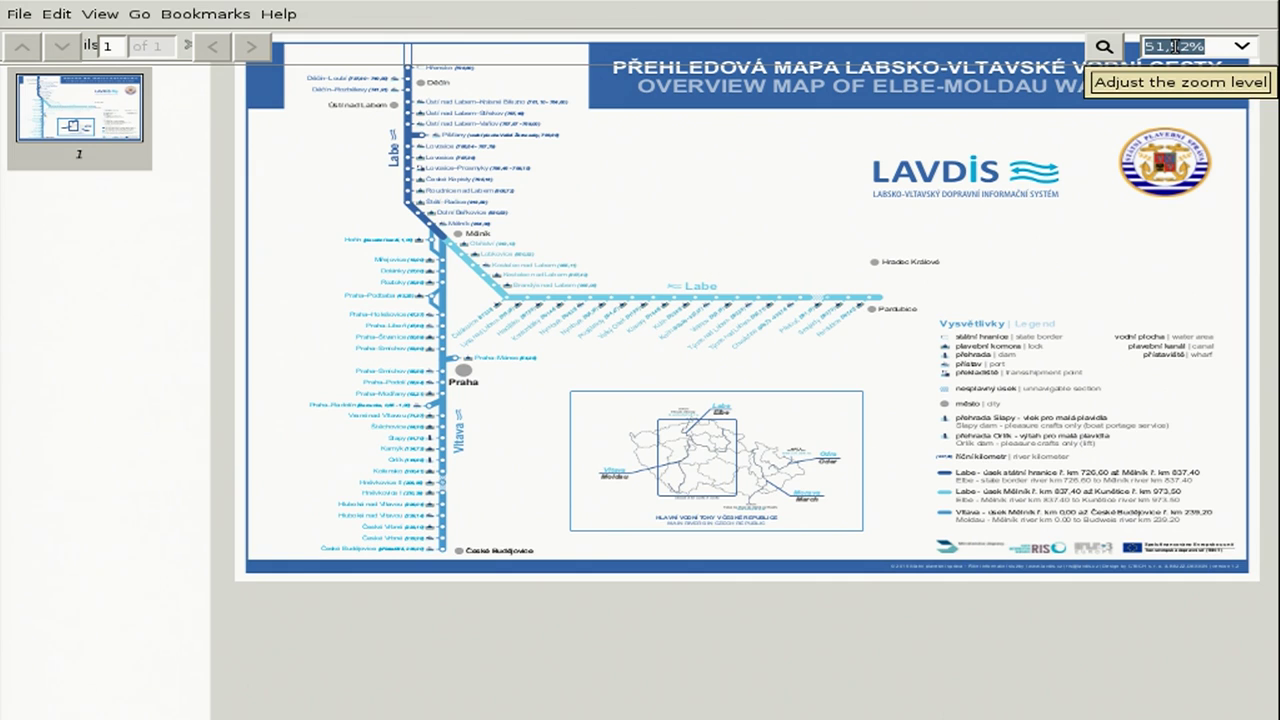
text(150)
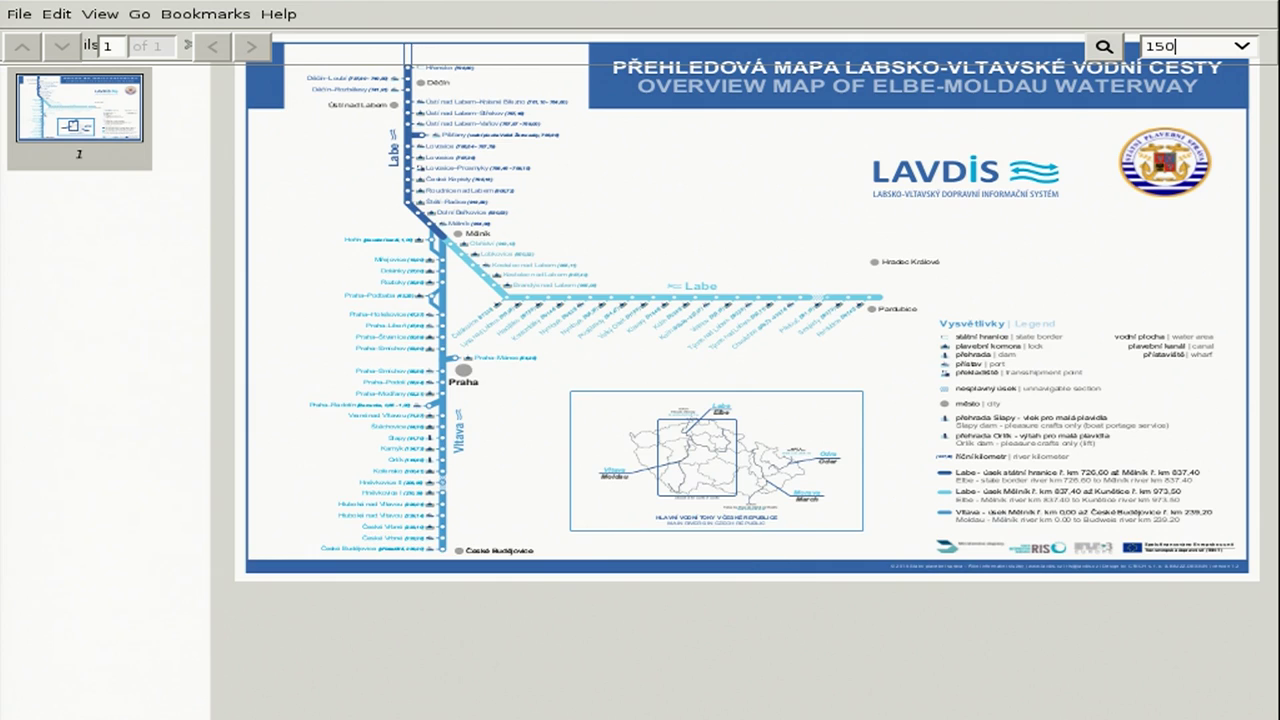
key(Return)
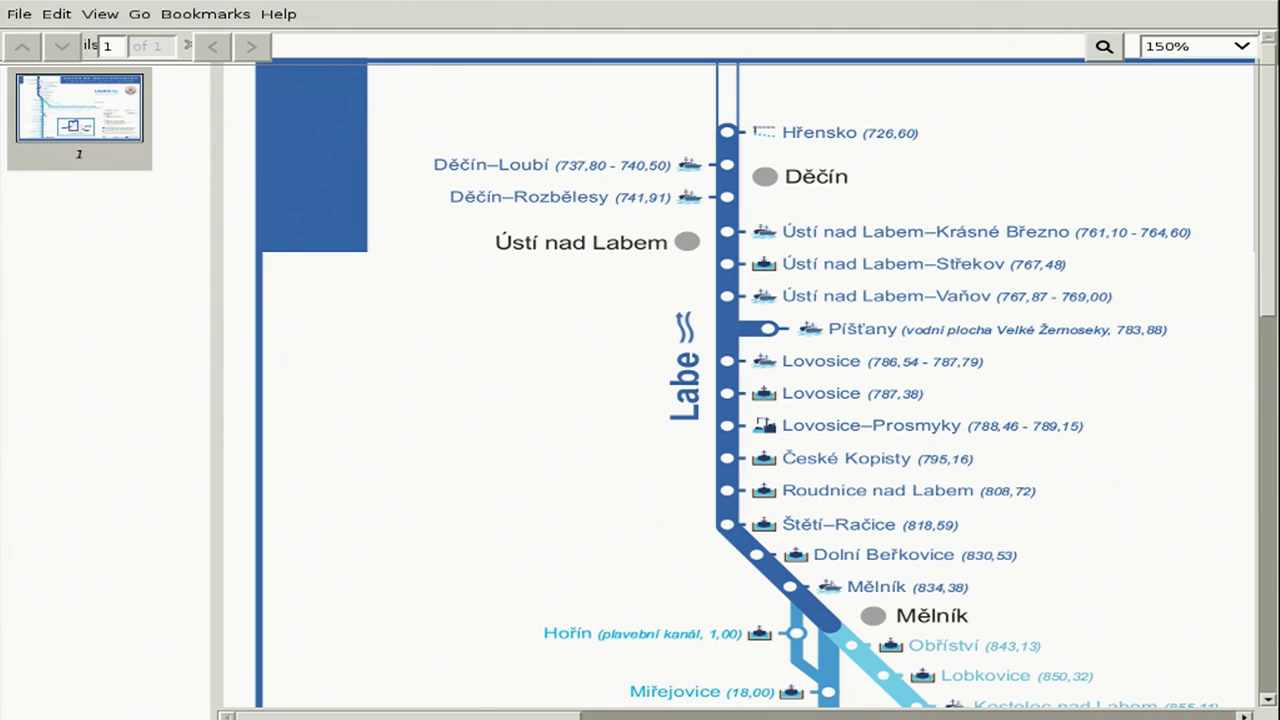
mouse_move(481, 716)
mouse_down()
mouse_move(638, 716)
mouse_move(535, 716)
mouse_up()
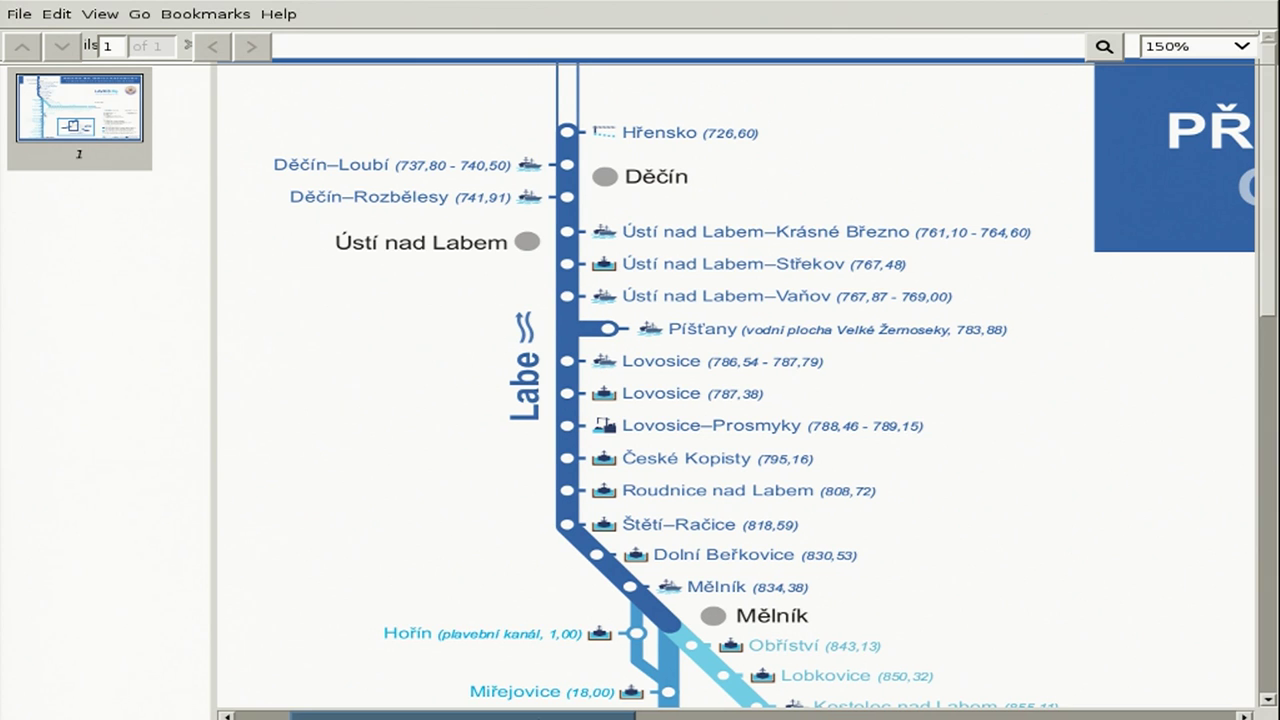
mouse_move(1262, 257)
mouse_down()
mouse_move(1258, 413)
mouse_move(1180, 637)
mouse_up()
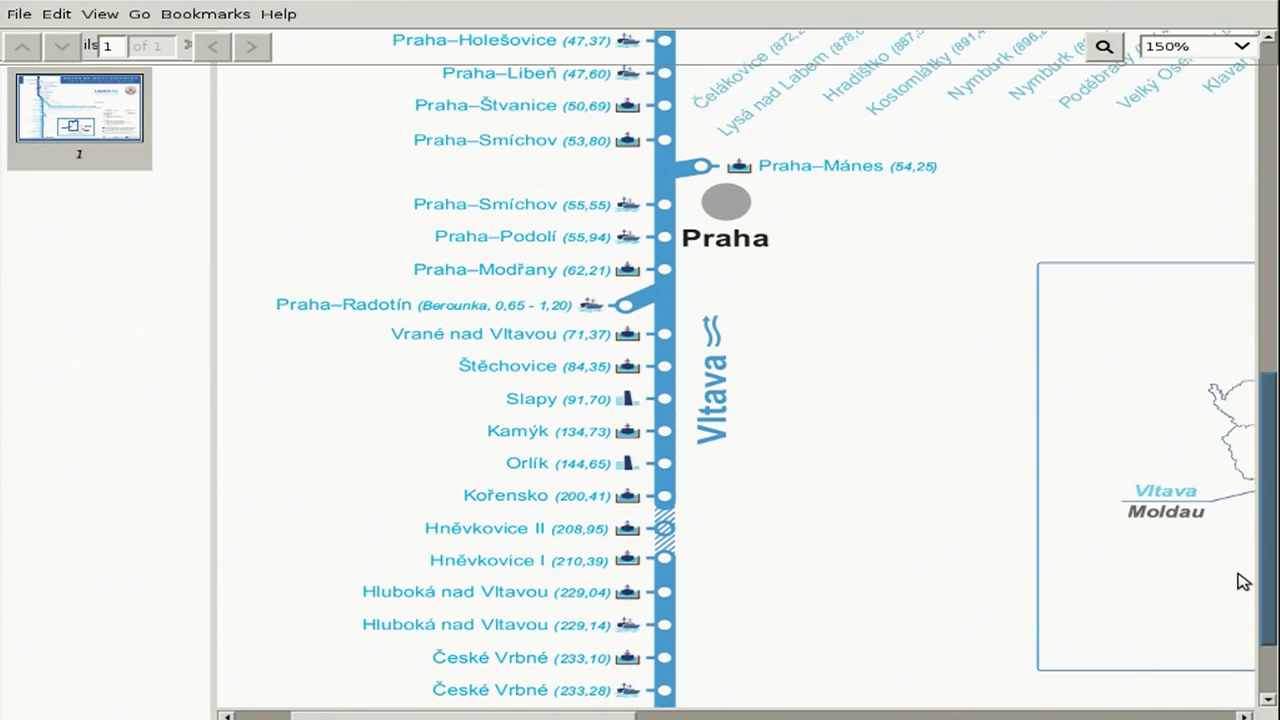
scroll(566, 698, left, 2)
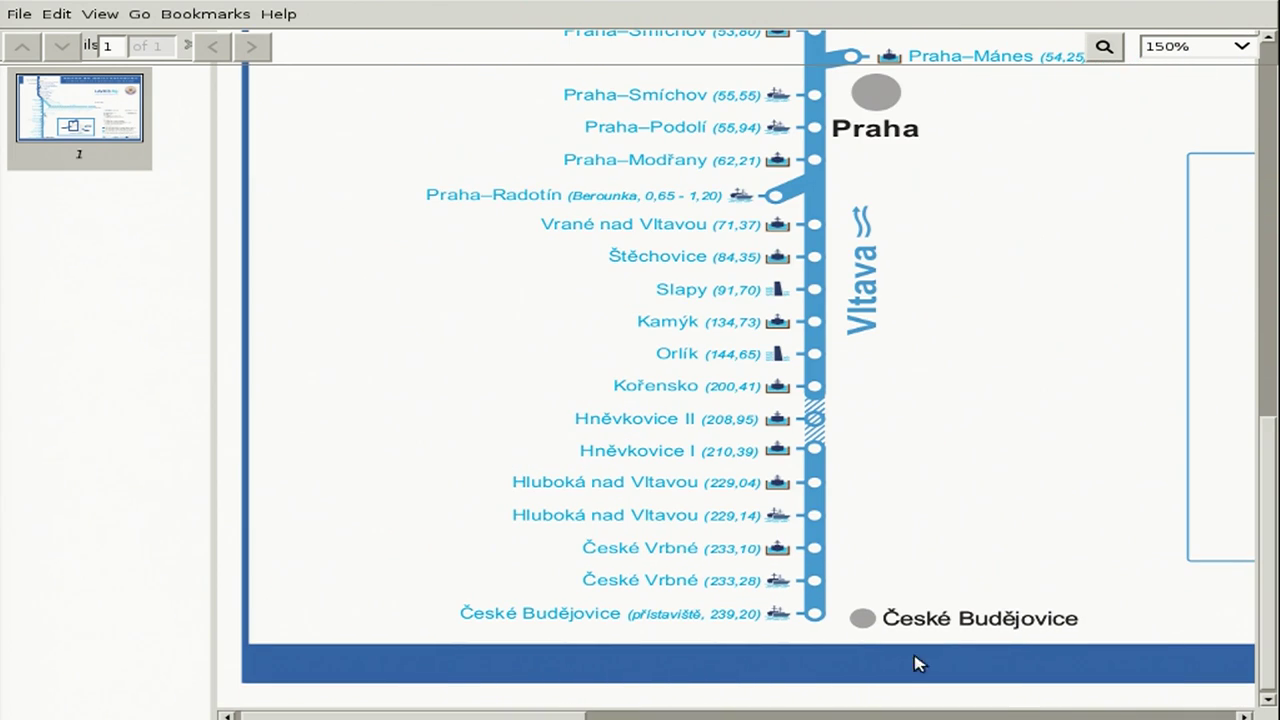
triple_click(1203, 50)
text(100)
key(Return)
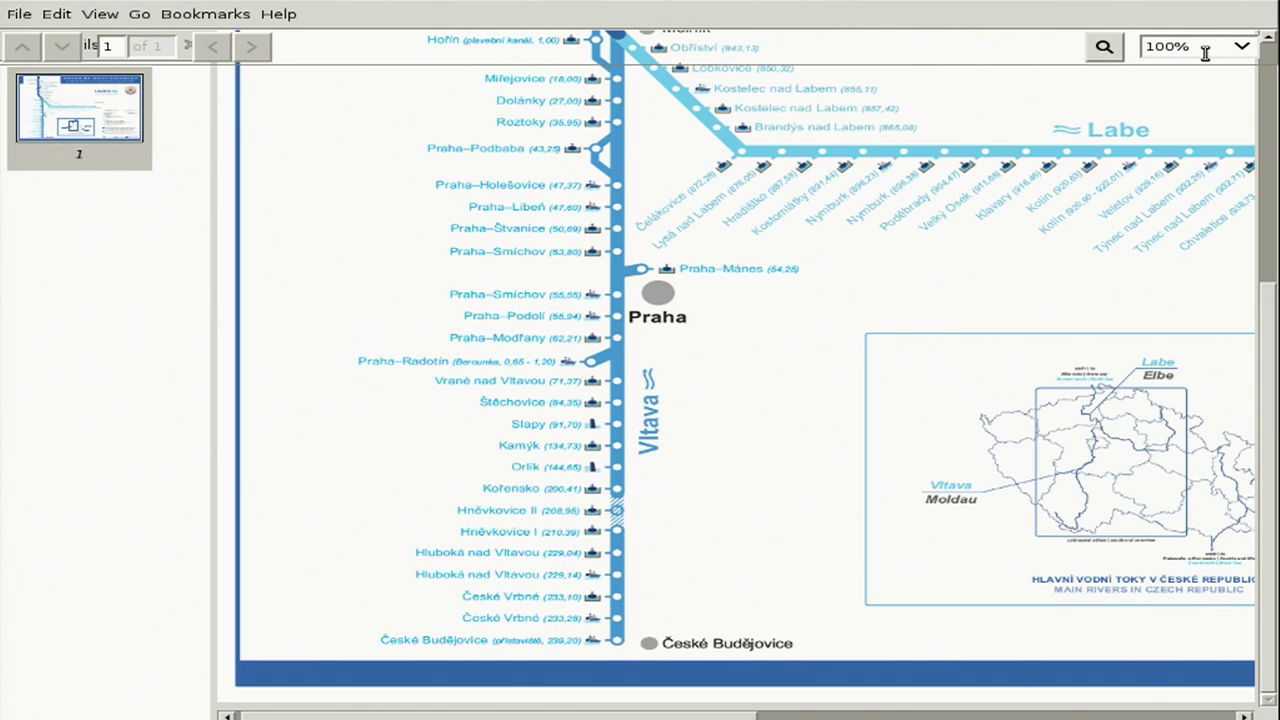
scroll(1268, 307, up, 5)
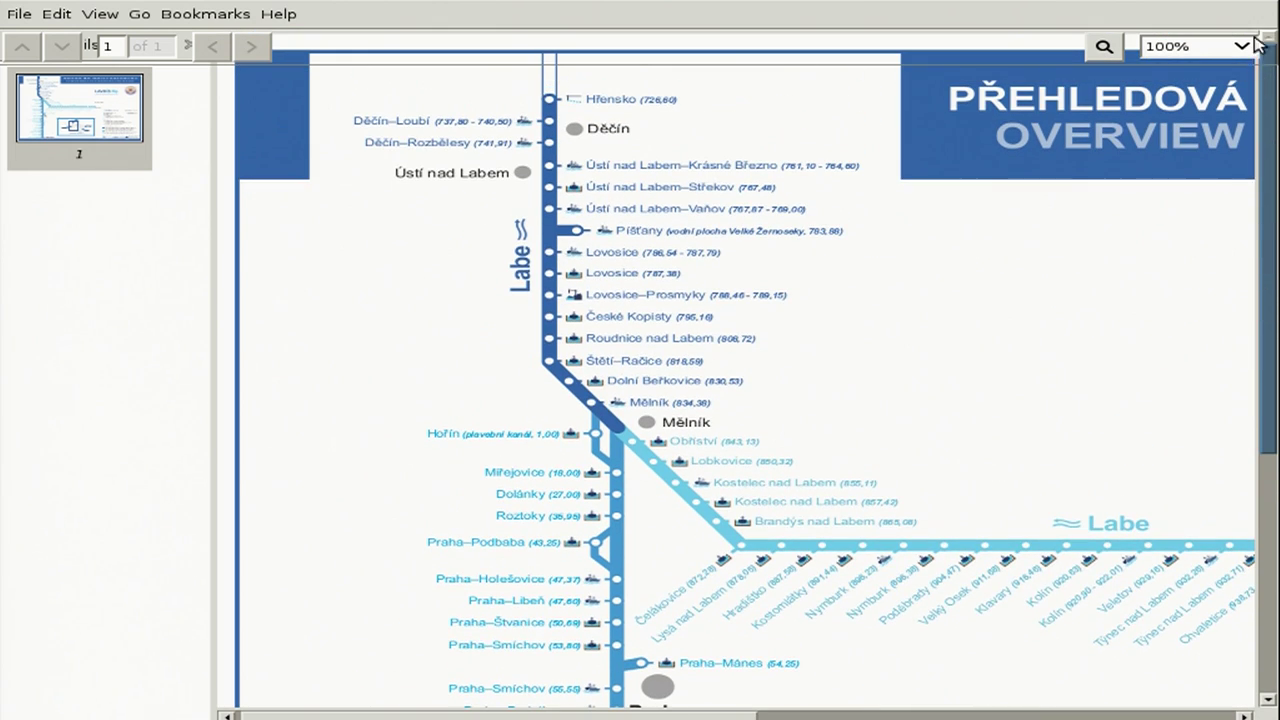
scroll(929, 287, right, 5)
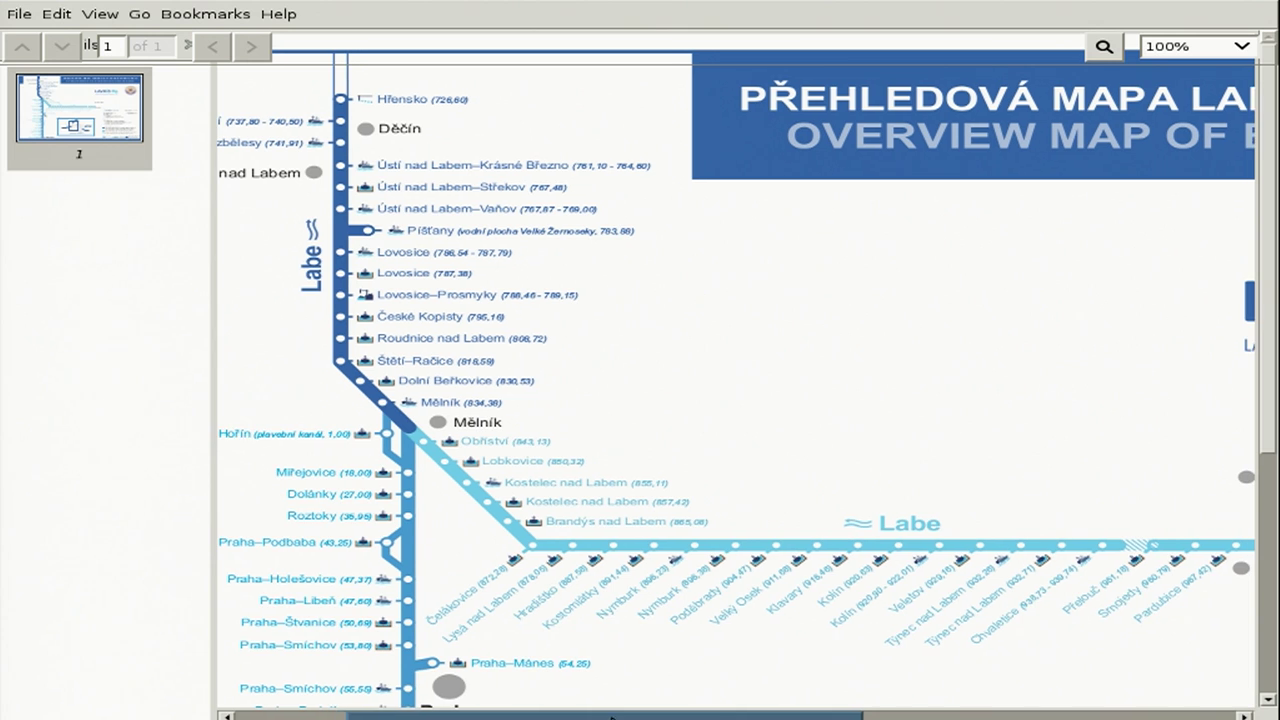
drag(574, 716, 860, 712)
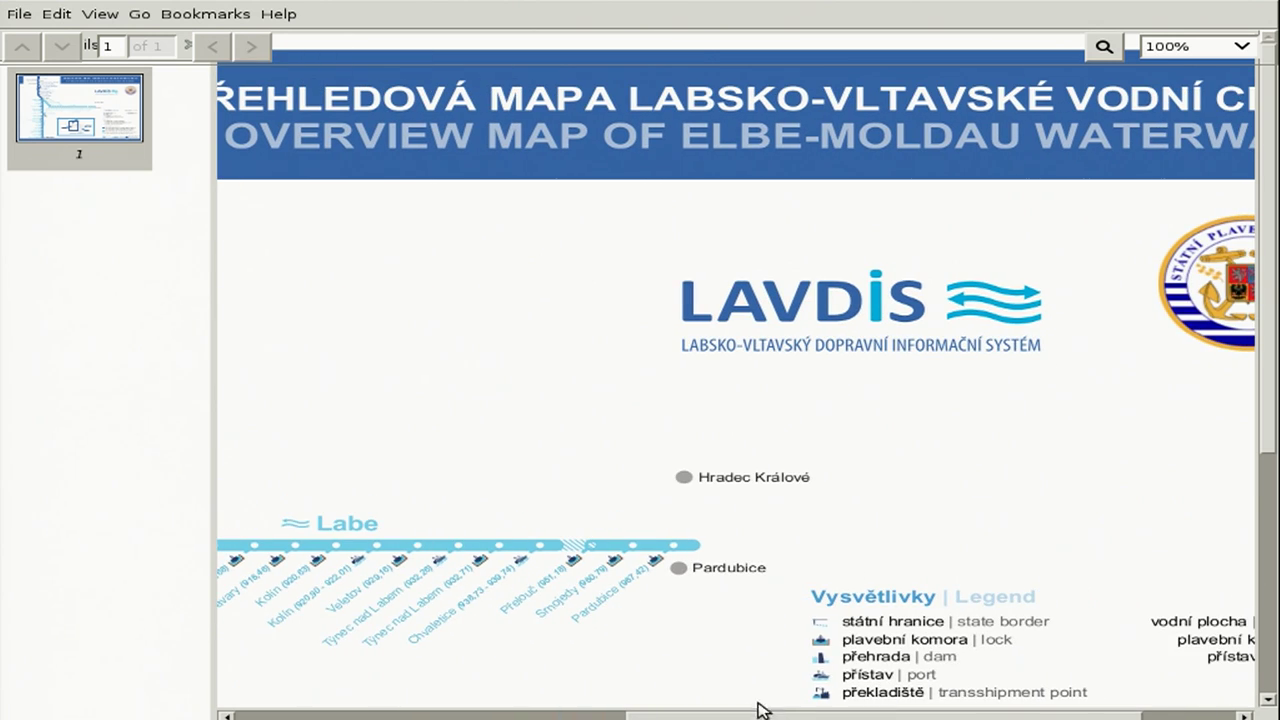
drag(763, 709, 875, 714)
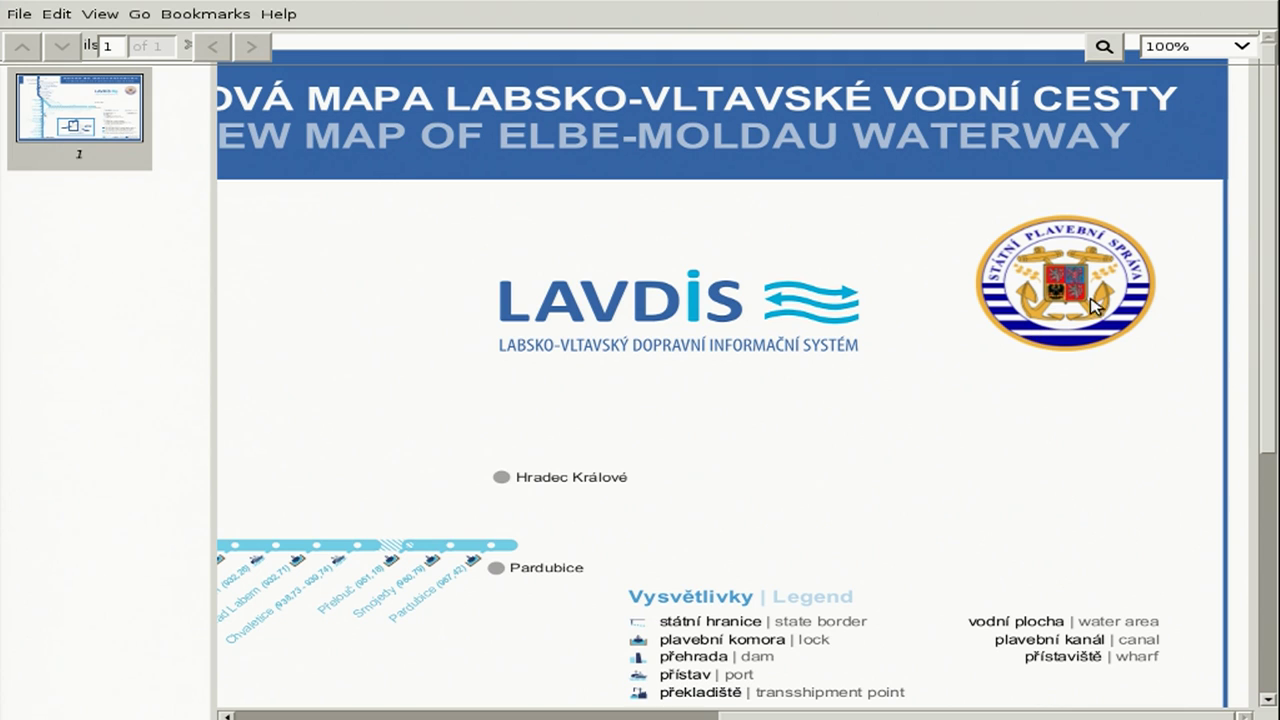
drag(1264, 186, 1262, 242)
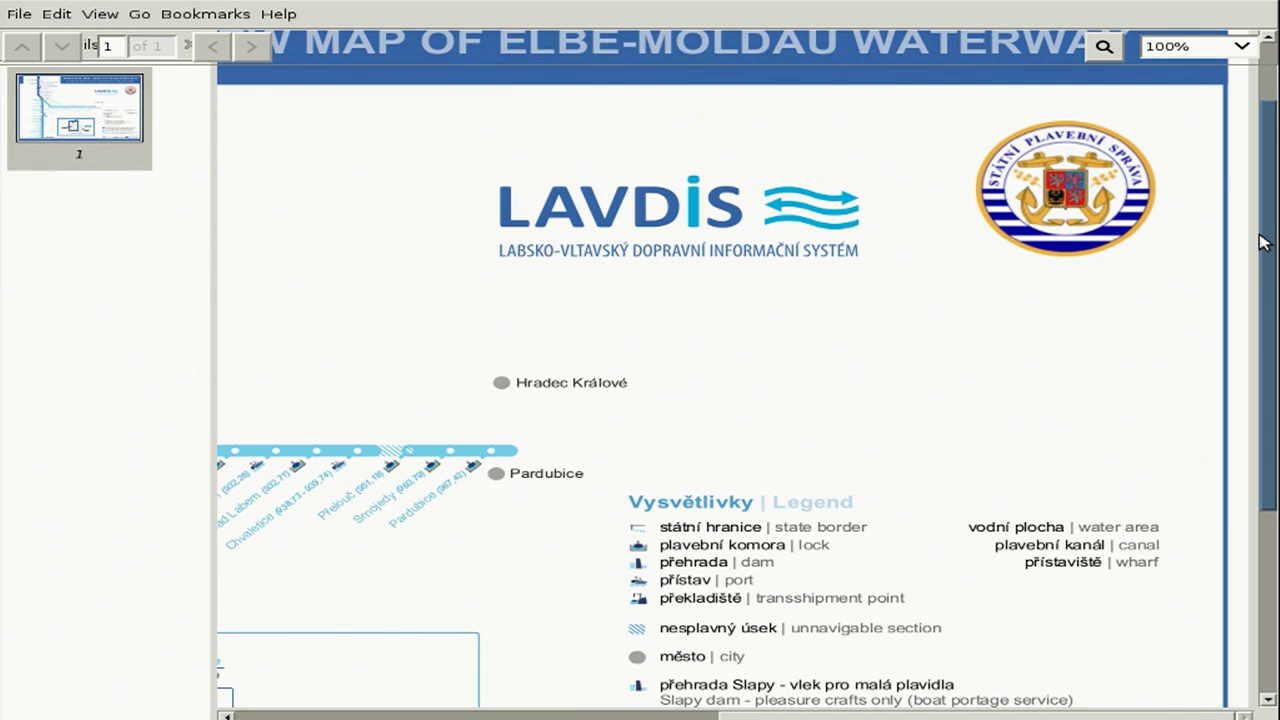
scroll(1262, 242, down, 2)
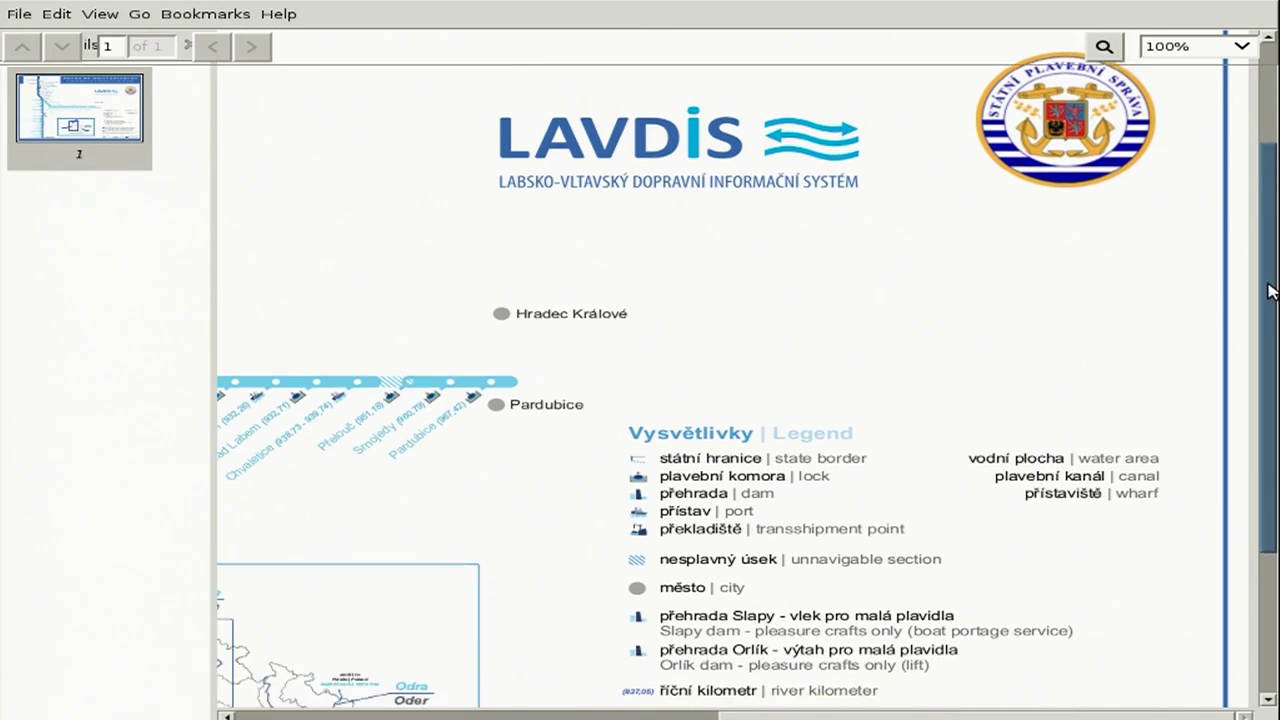
scroll(752, 400, down, 2)
drag(816, 716, 533, 716)
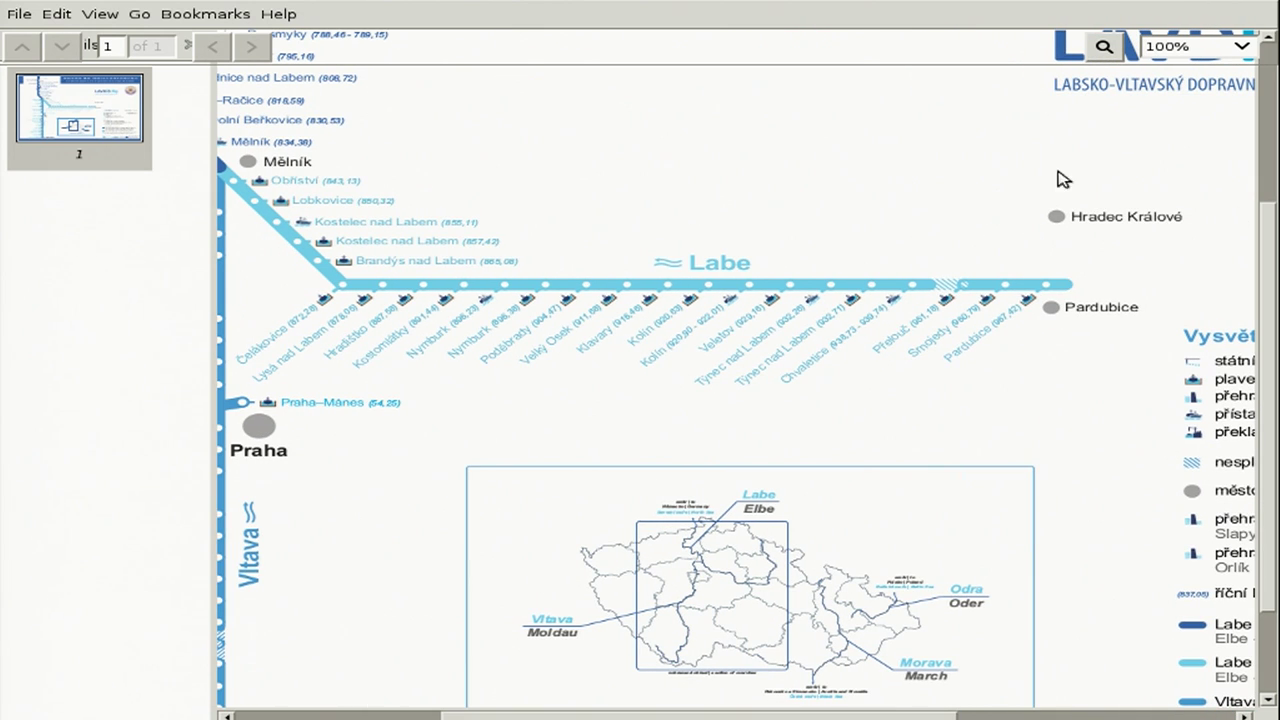
scroll(750, 716, left, 2)
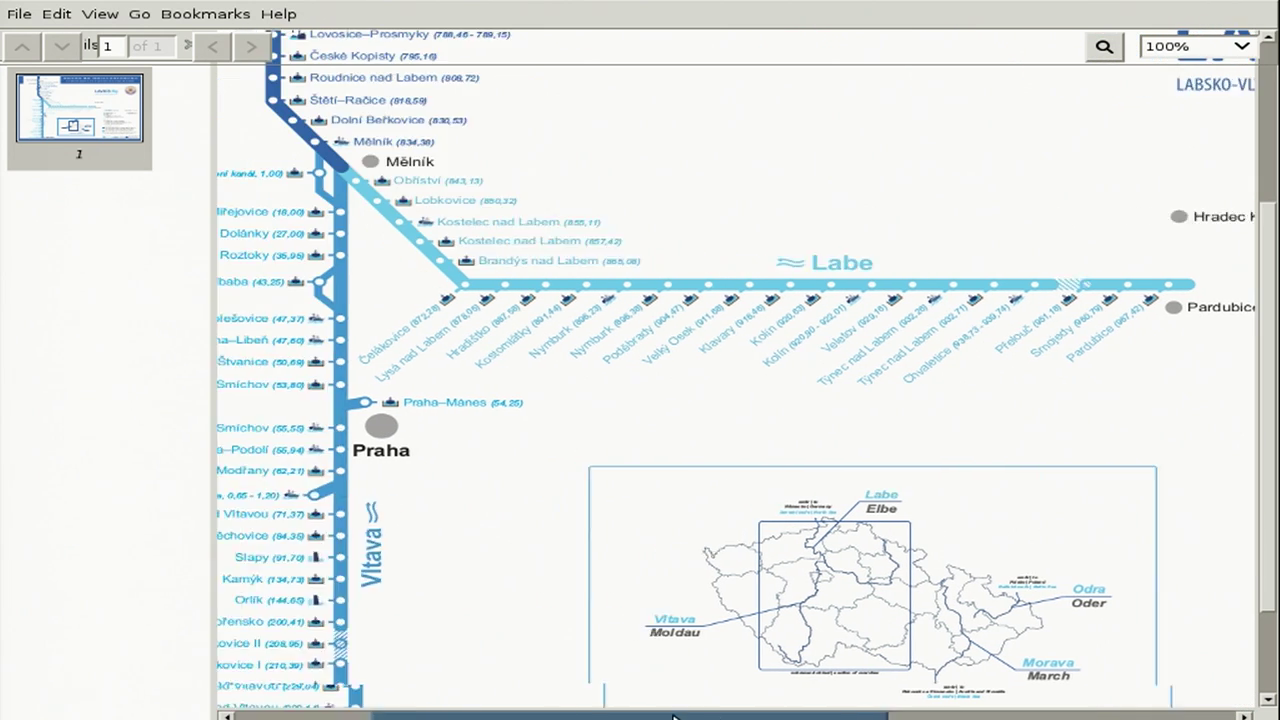
scroll(750, 716, left, 2)
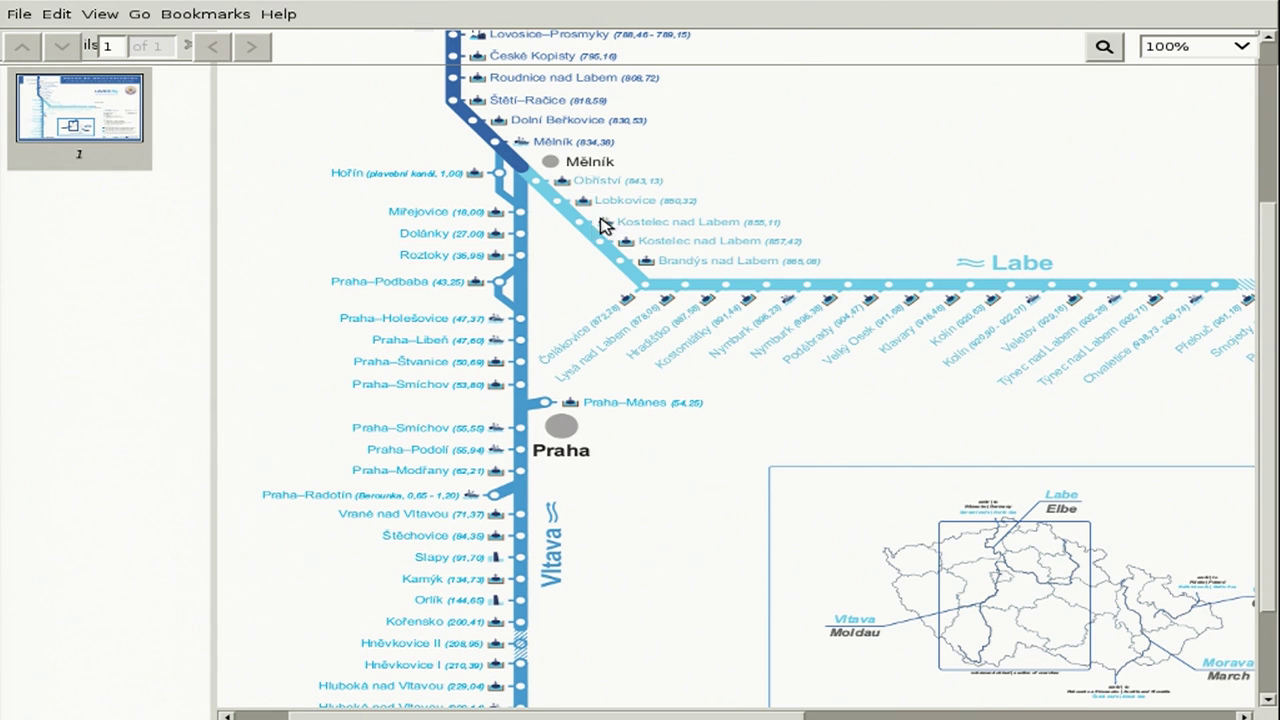
drag(490, 716, 920, 716)
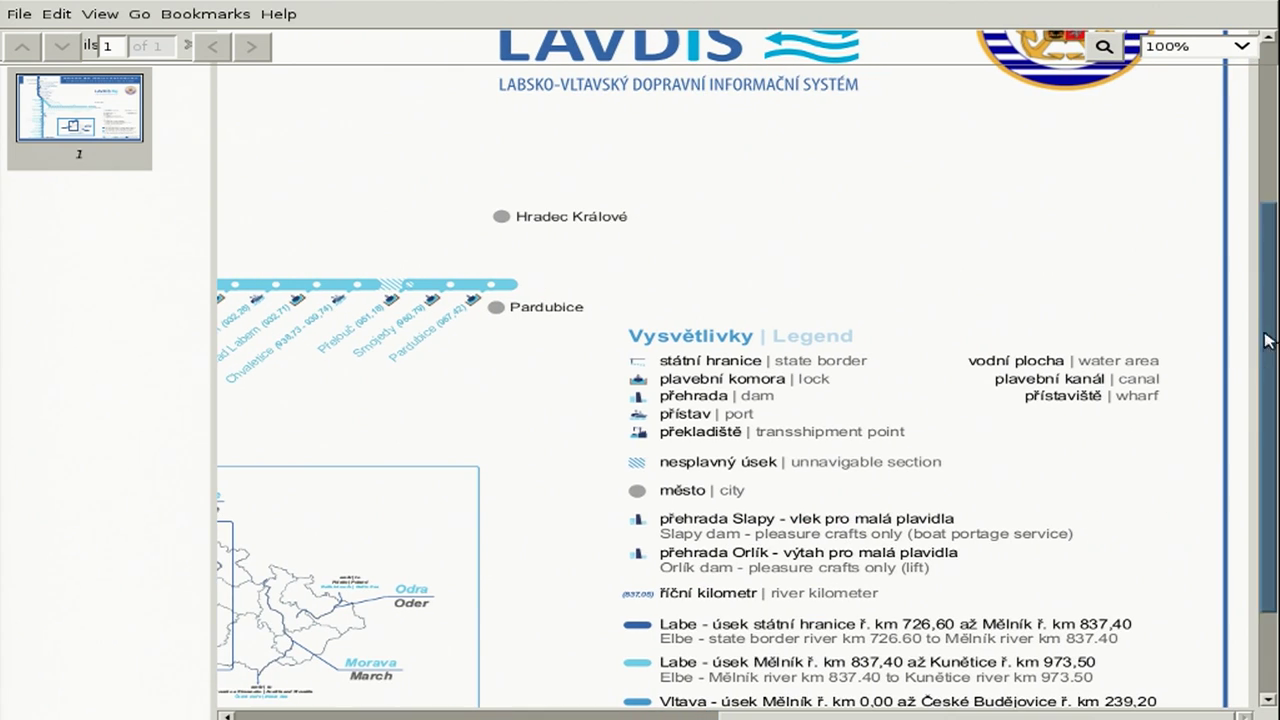
scroll(1262, 338, down, 3)
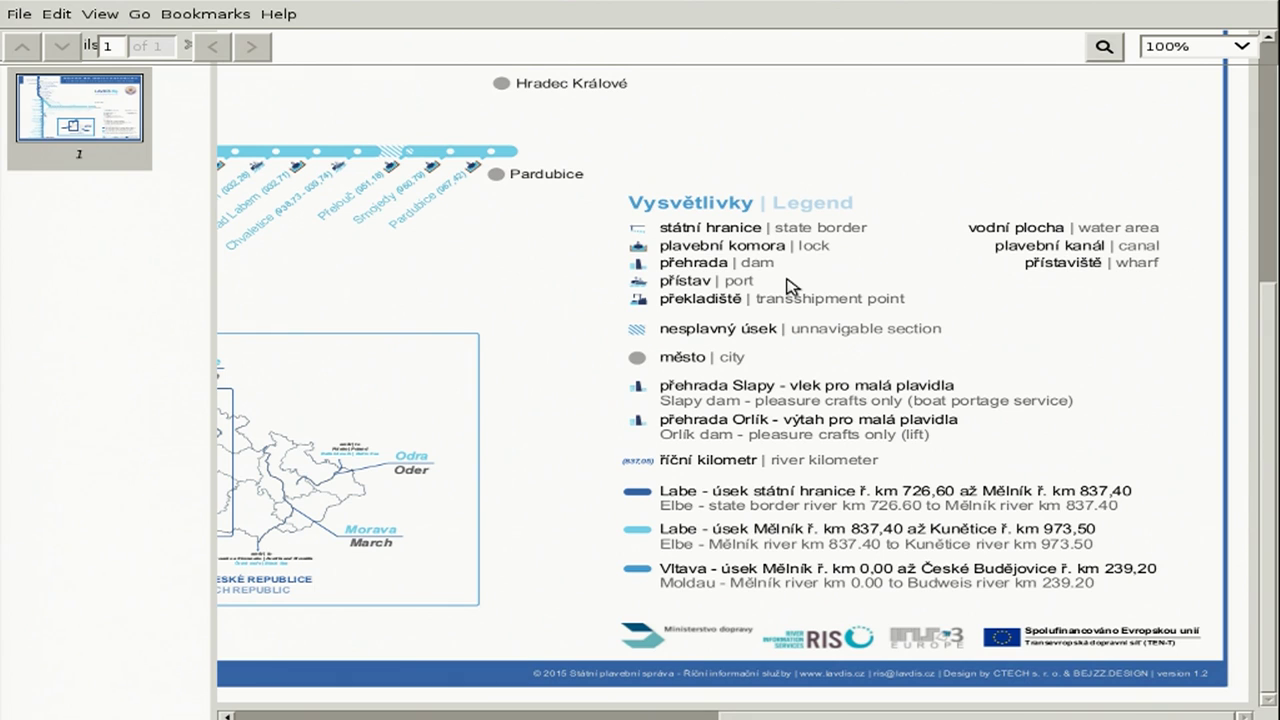
drag(659, 228, 686, 228)
click(661, 230)
triple_click(1186, 46)
Set the LAVDIS map to 150% zoom and pan across its legend and inset
text(150%)
key(Return)
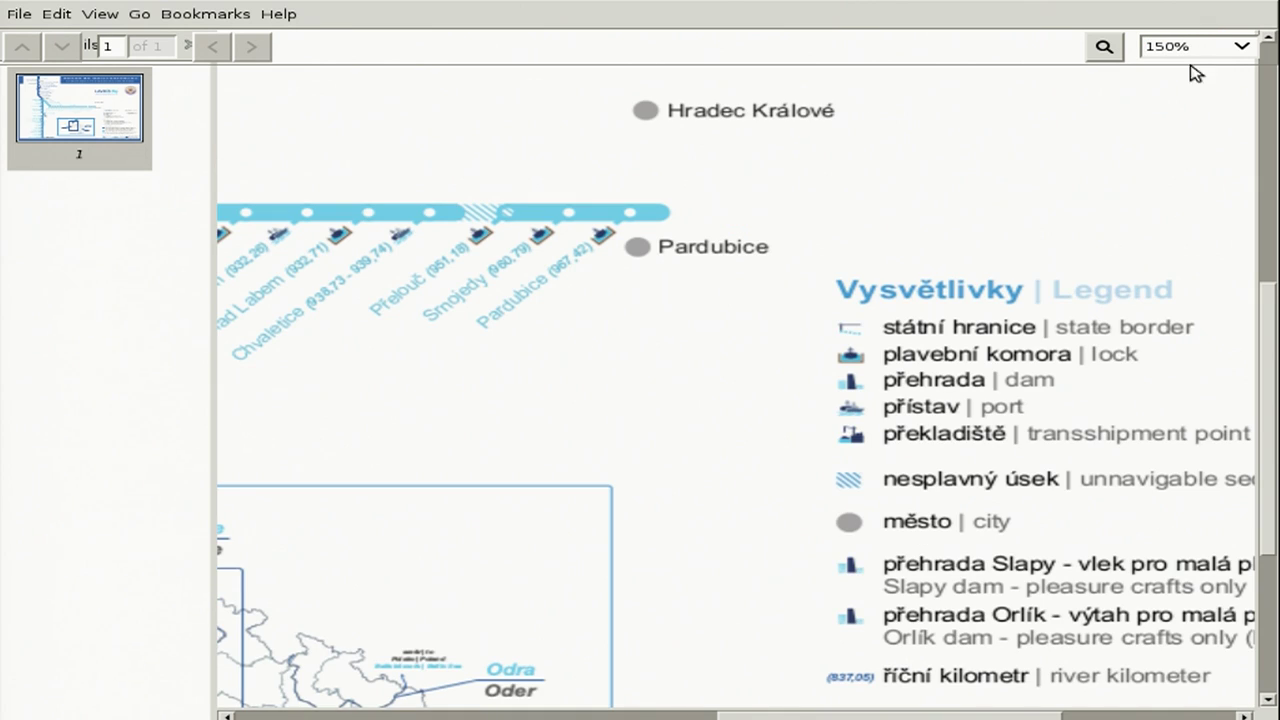
drag(1266, 300, 1266, 444)
drag(942, 713, 1114, 713)
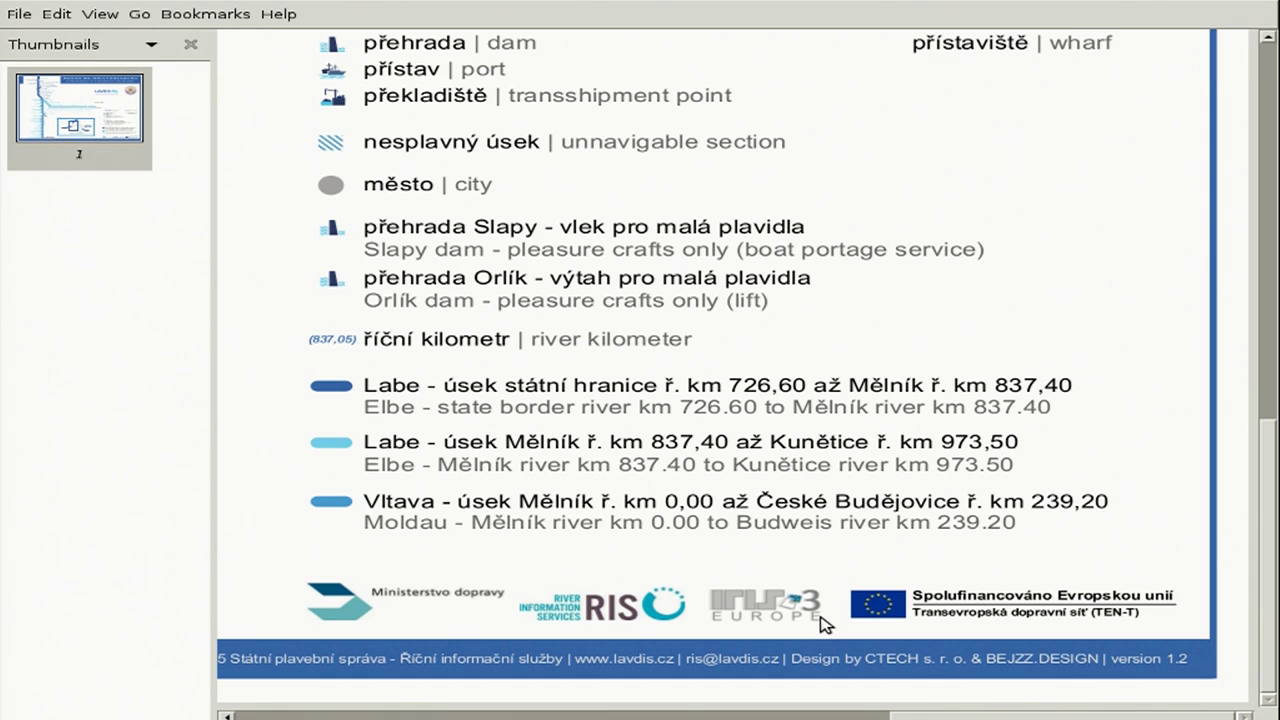
drag(918, 714, 583, 714)
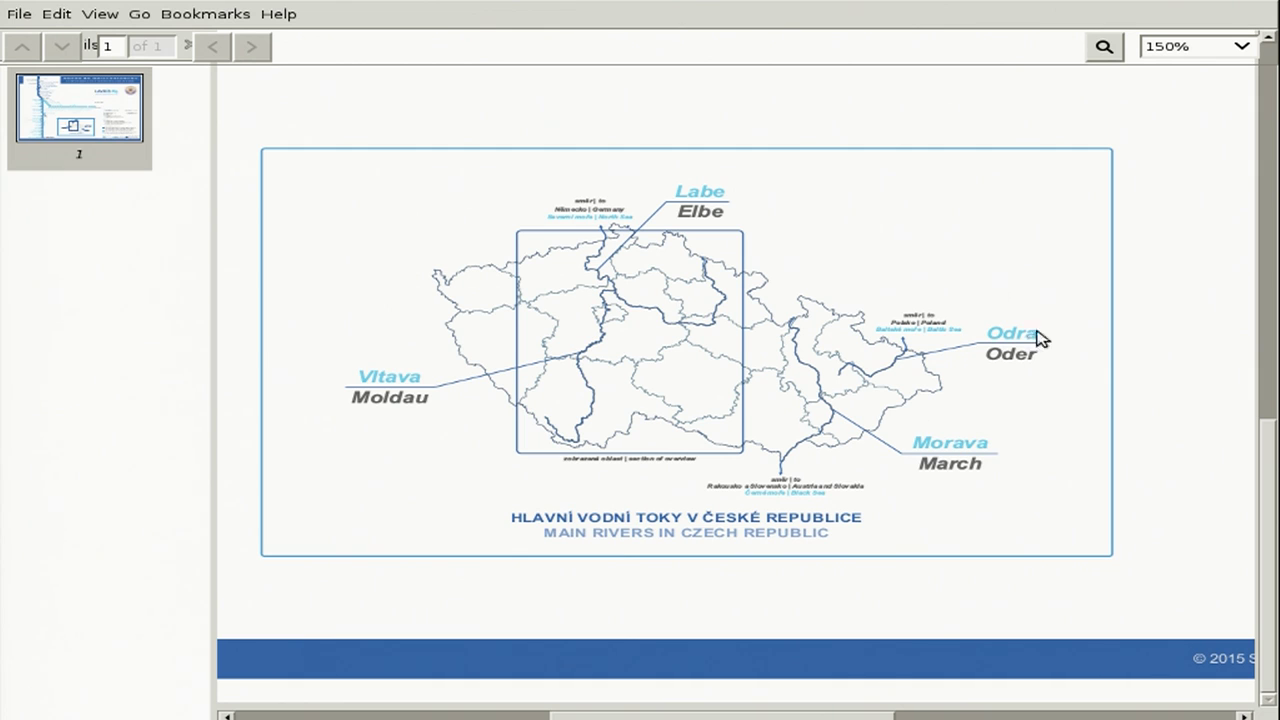
drag(720, 715, 1012, 715)
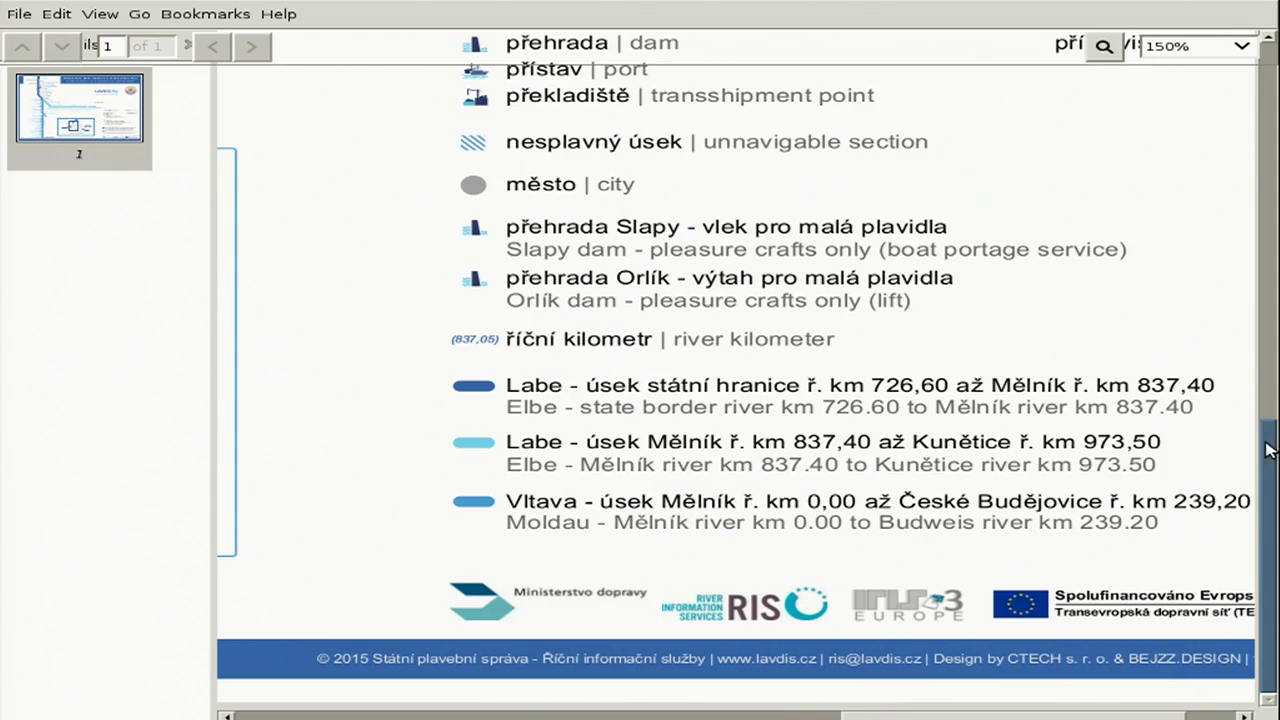
drag(1268, 450, 1268, 205)
Zoom out to about 60% so the complete Elbe-Moldau map is visible
ctrl+scroll(717, 368, down, 3)
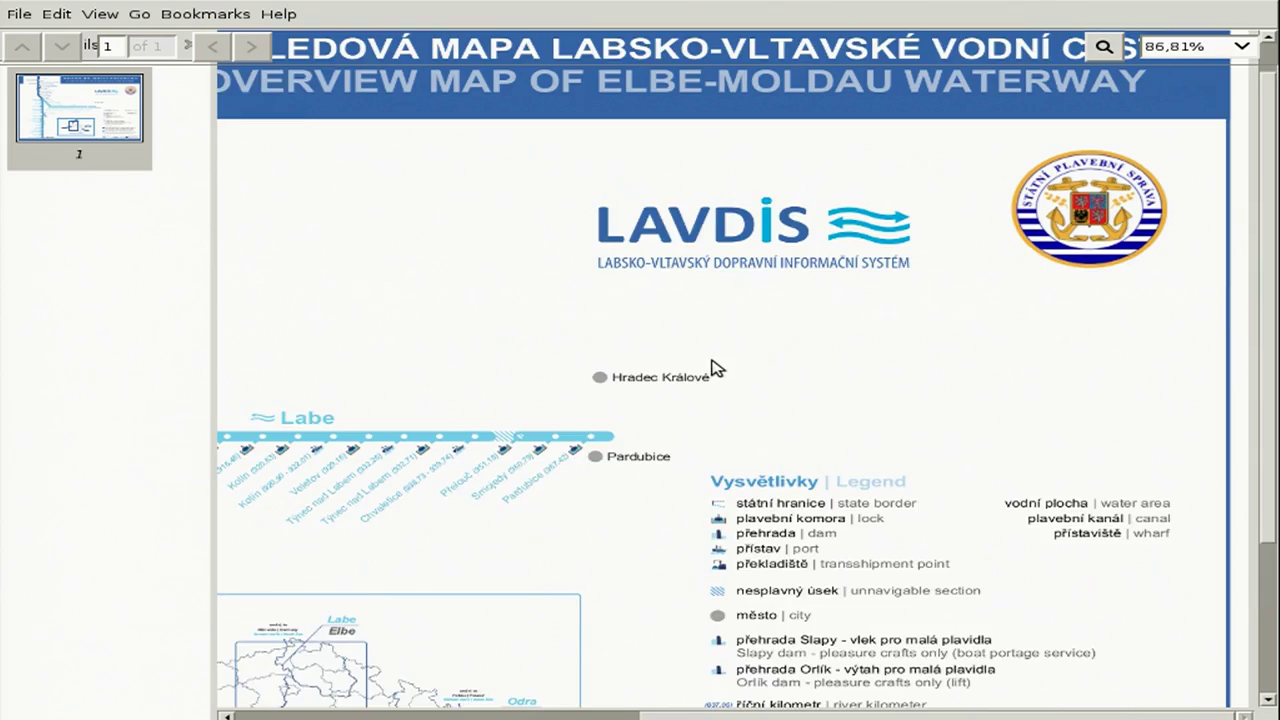
ctrl+scroll(717, 368, down, 1)
ctrl+scroll(705, 350, down, 2)
ctrl+scroll(750, 377, up, 1)
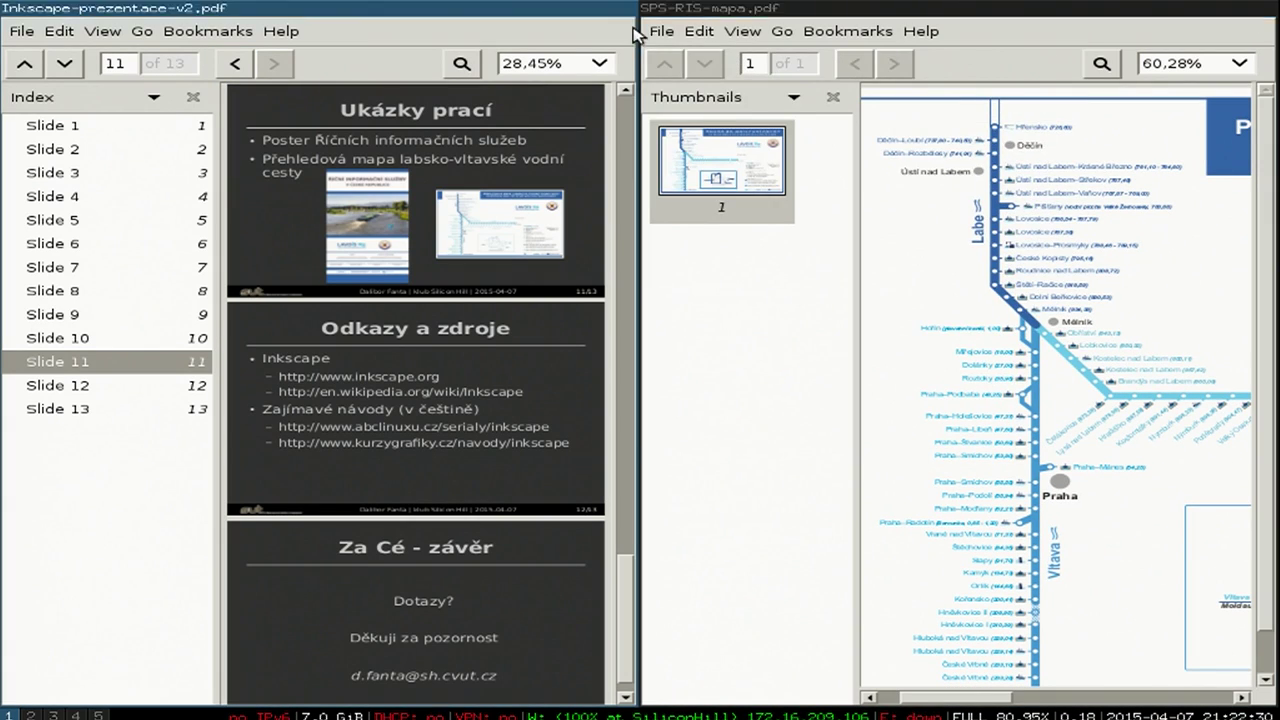
Close the SPS-RIS-mapa document, then open SPS-RIS-poster.pdf and show it full screen
click(661, 31)
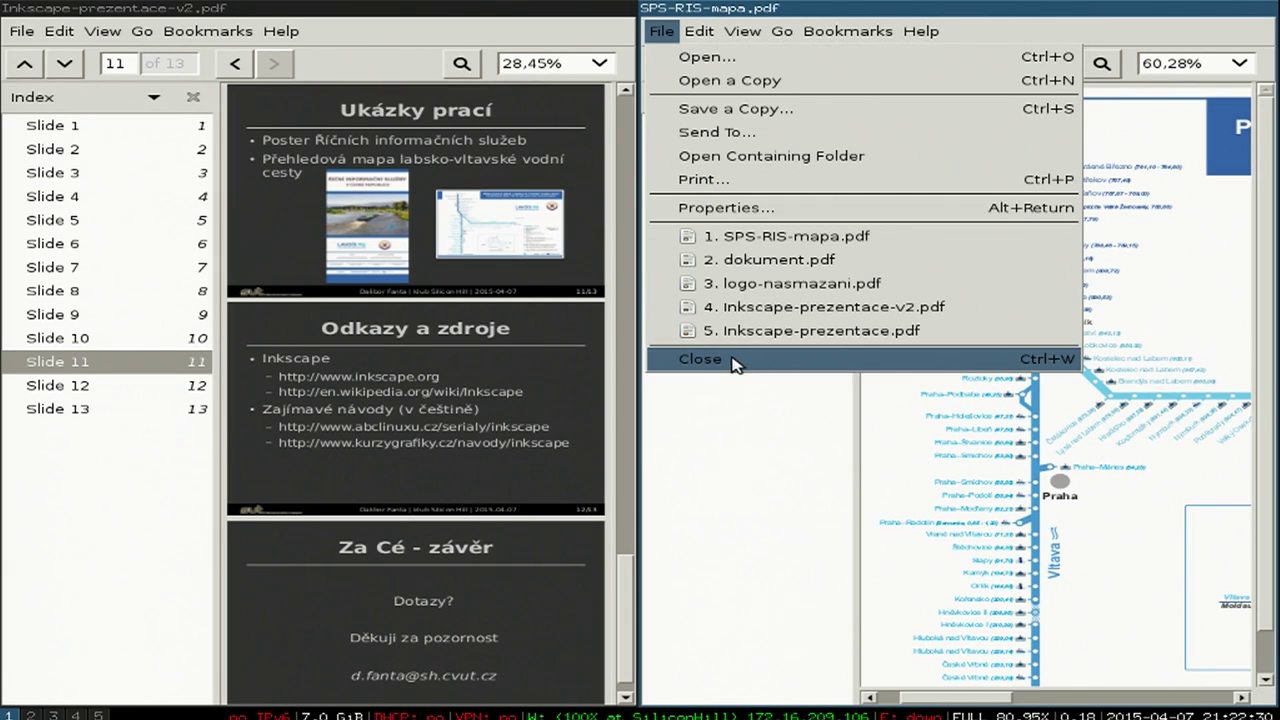
click(735, 362)
click(21, 33)
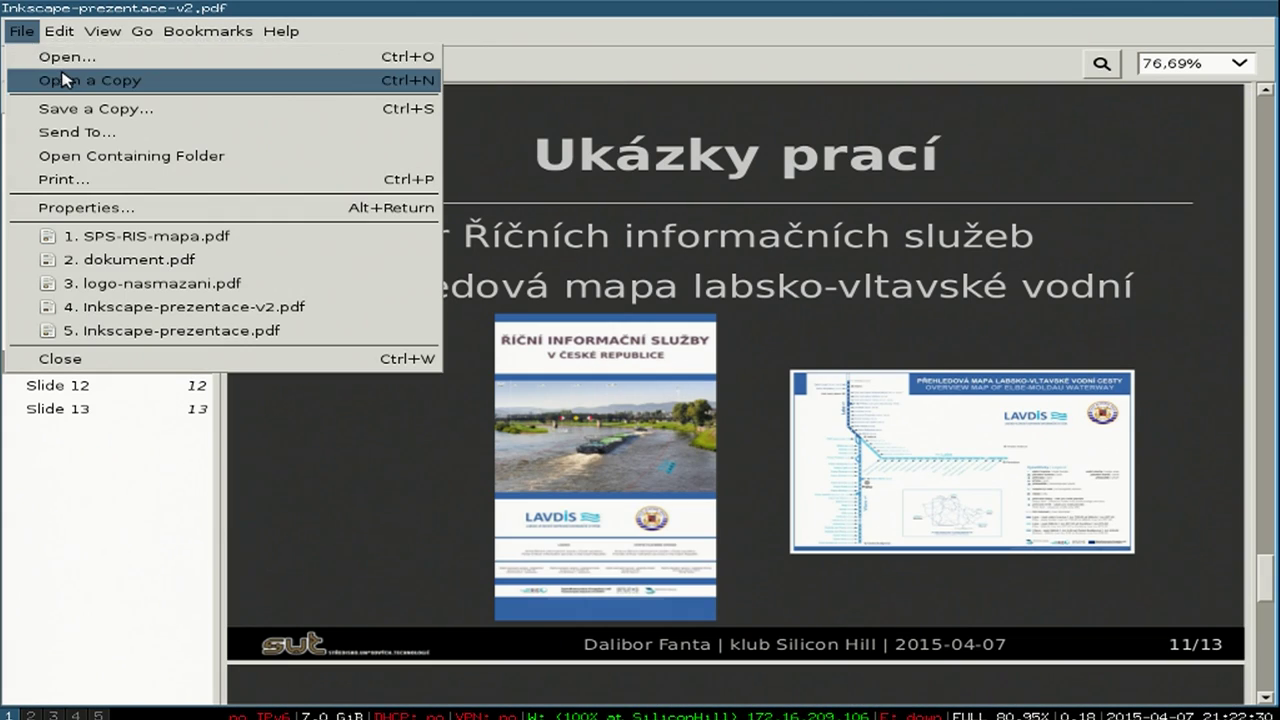
click(65, 57)
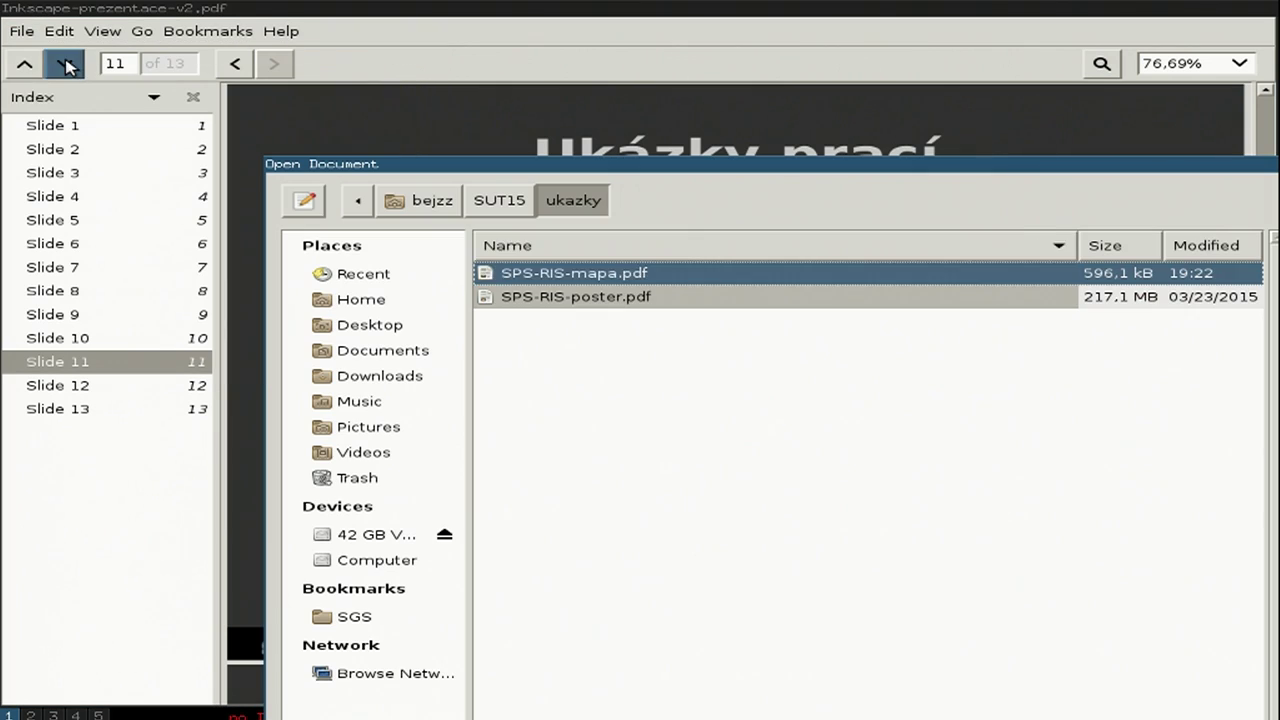
double_click(601, 302)
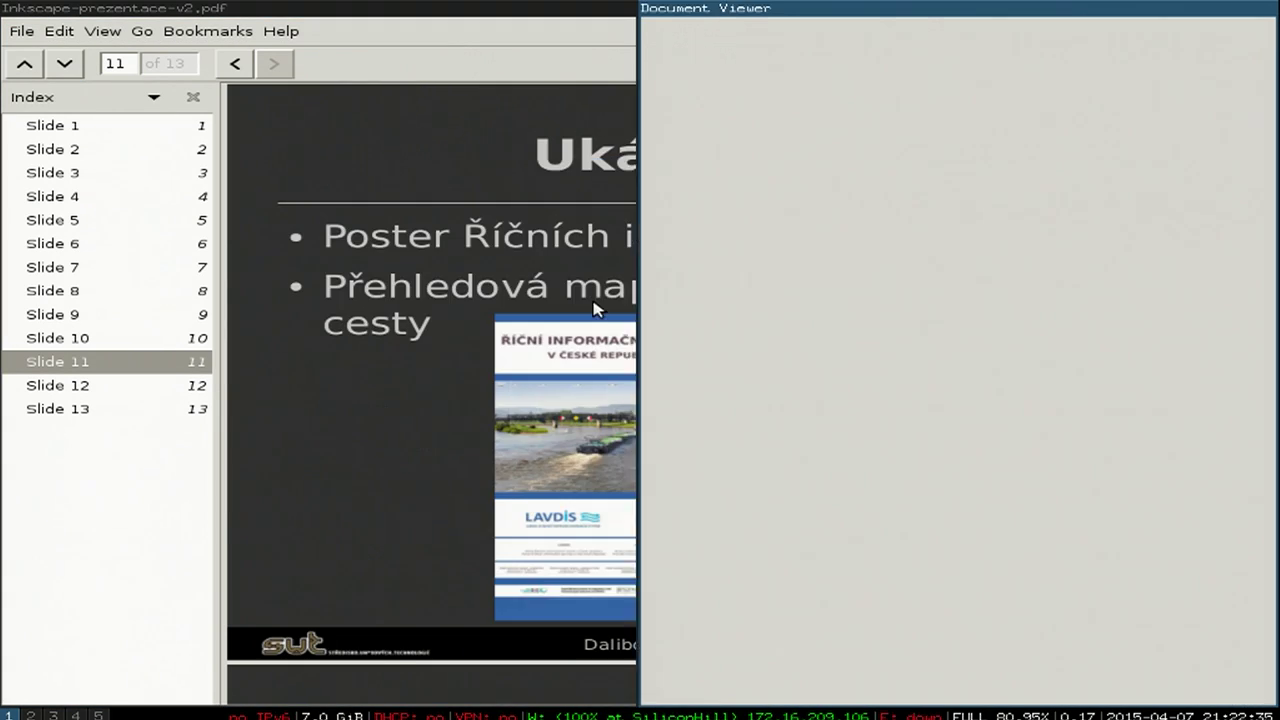
key(super+f)
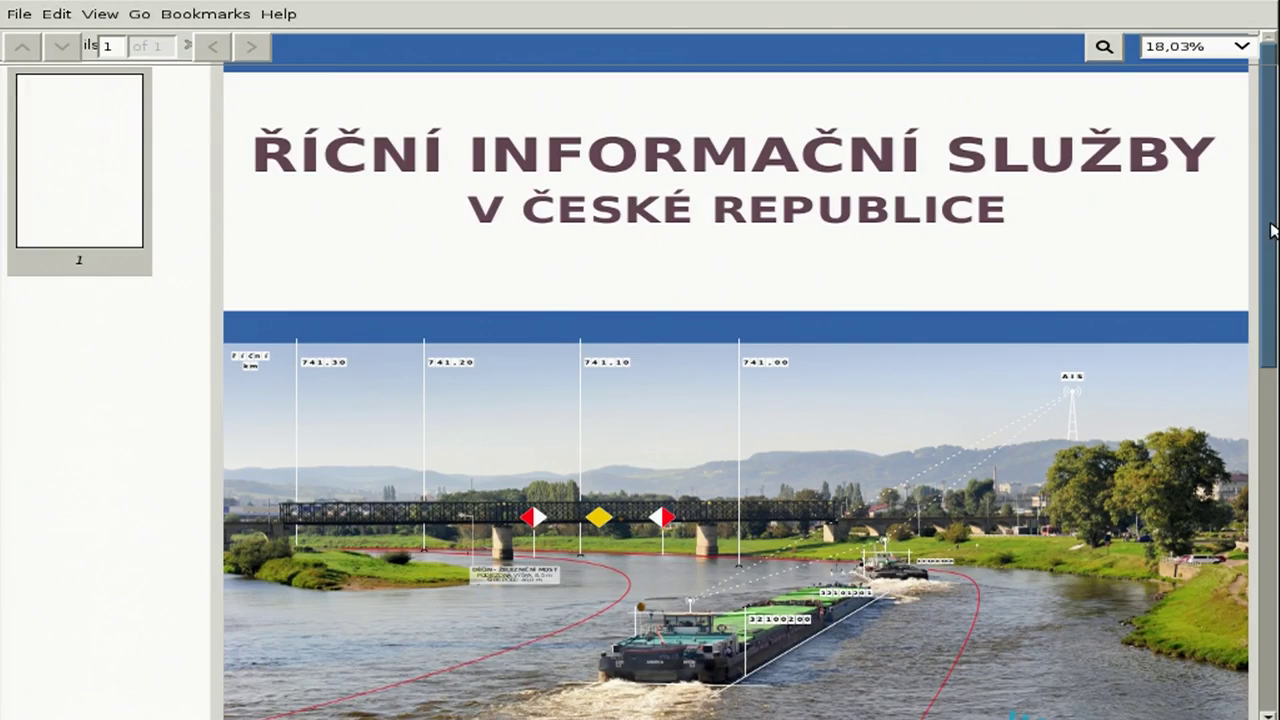
Scroll through the river information services poster from top to bottom
scroll(1262, 282, down, 3)
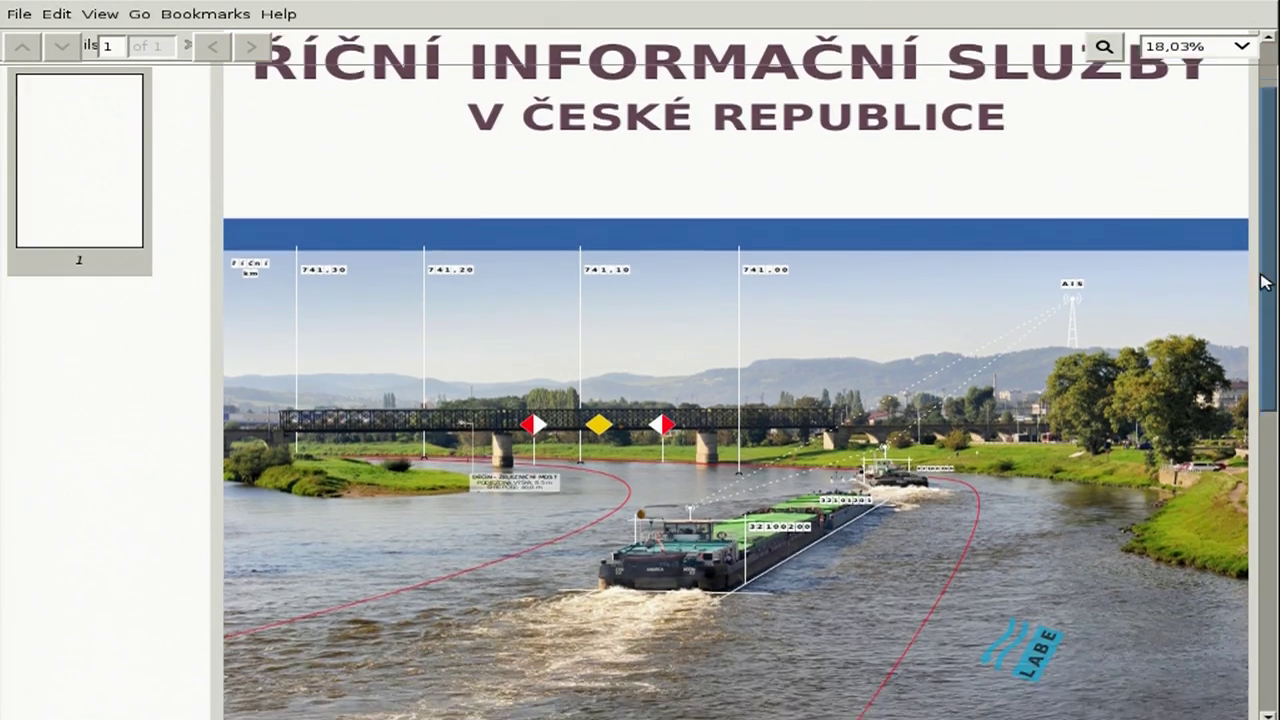
drag(1262, 282, 1265, 345)
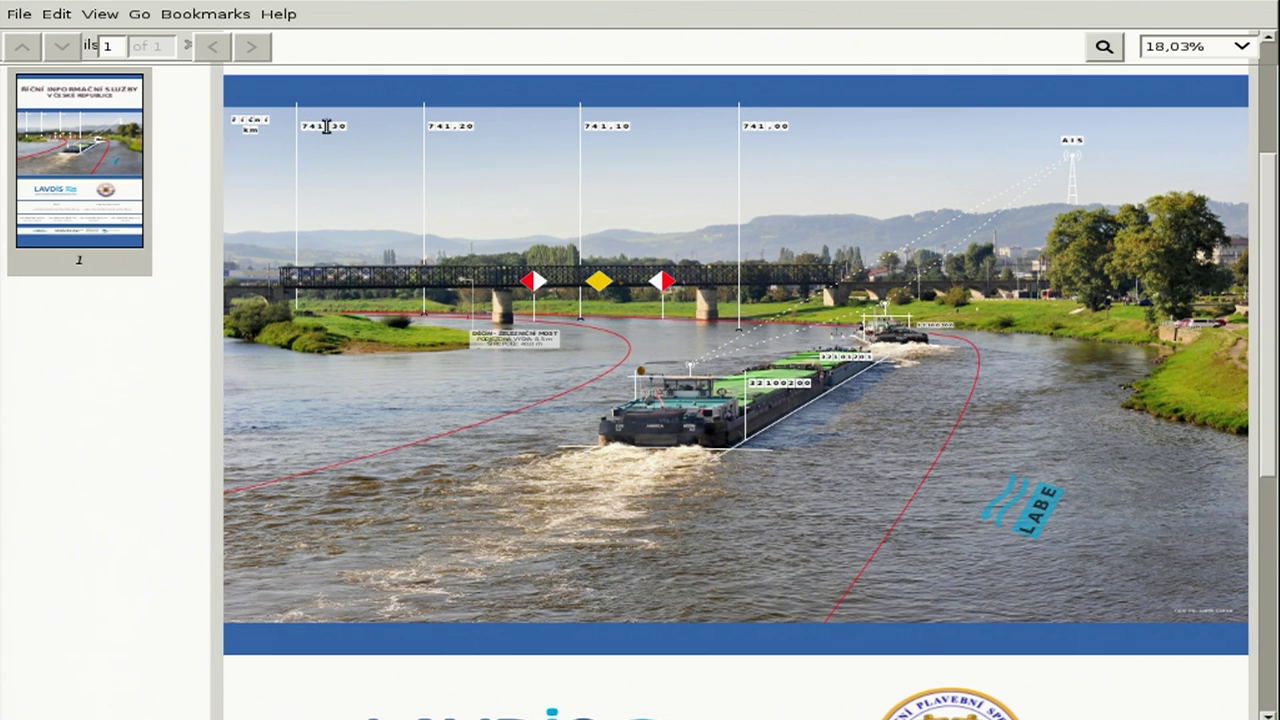
drag(326, 127, 326, 127)
click(326, 127)
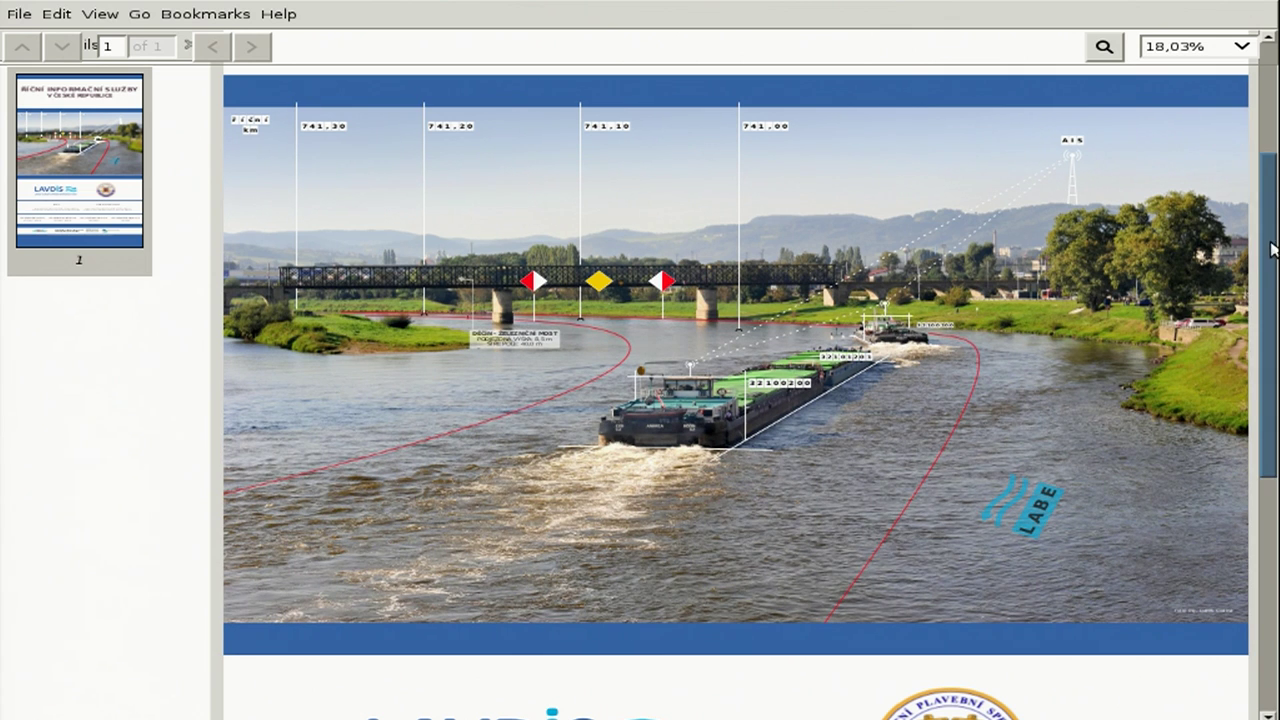
scroll(1262, 290, down, 2)
drag(1262, 290, 1266, 295)
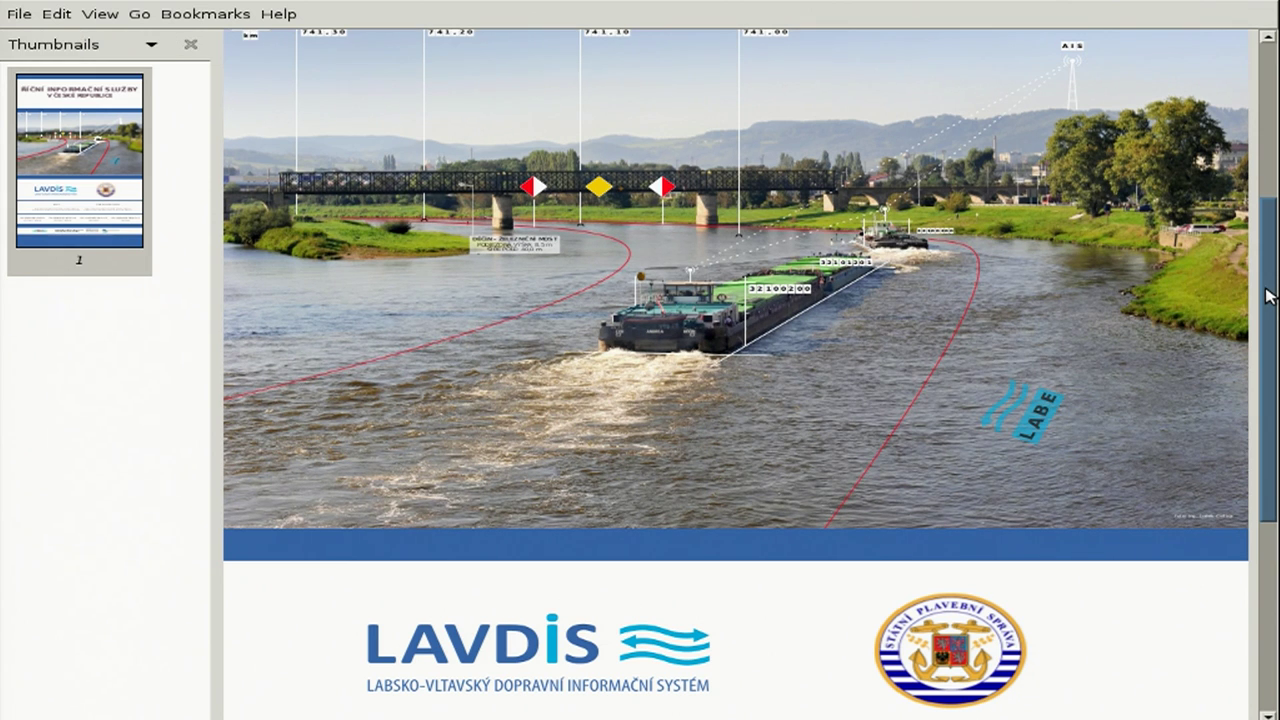
drag(1266, 295, 1266, 466)
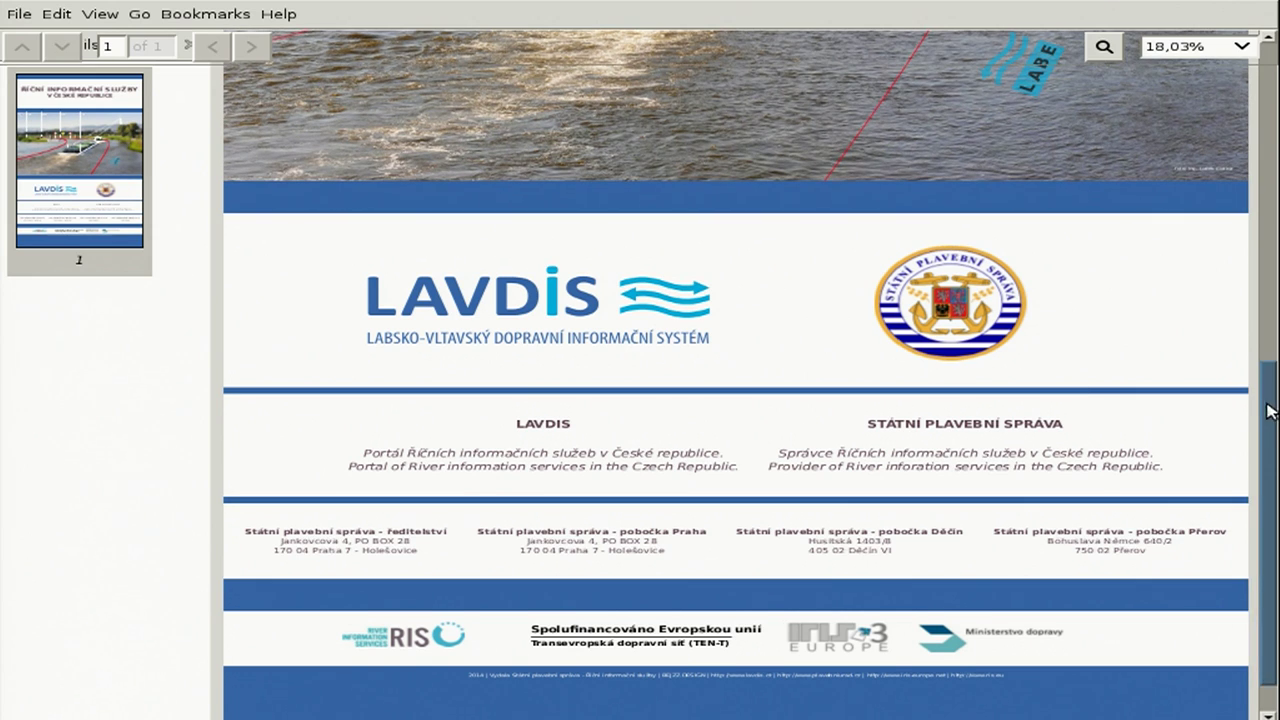
scroll(1266, 467, down, 1)
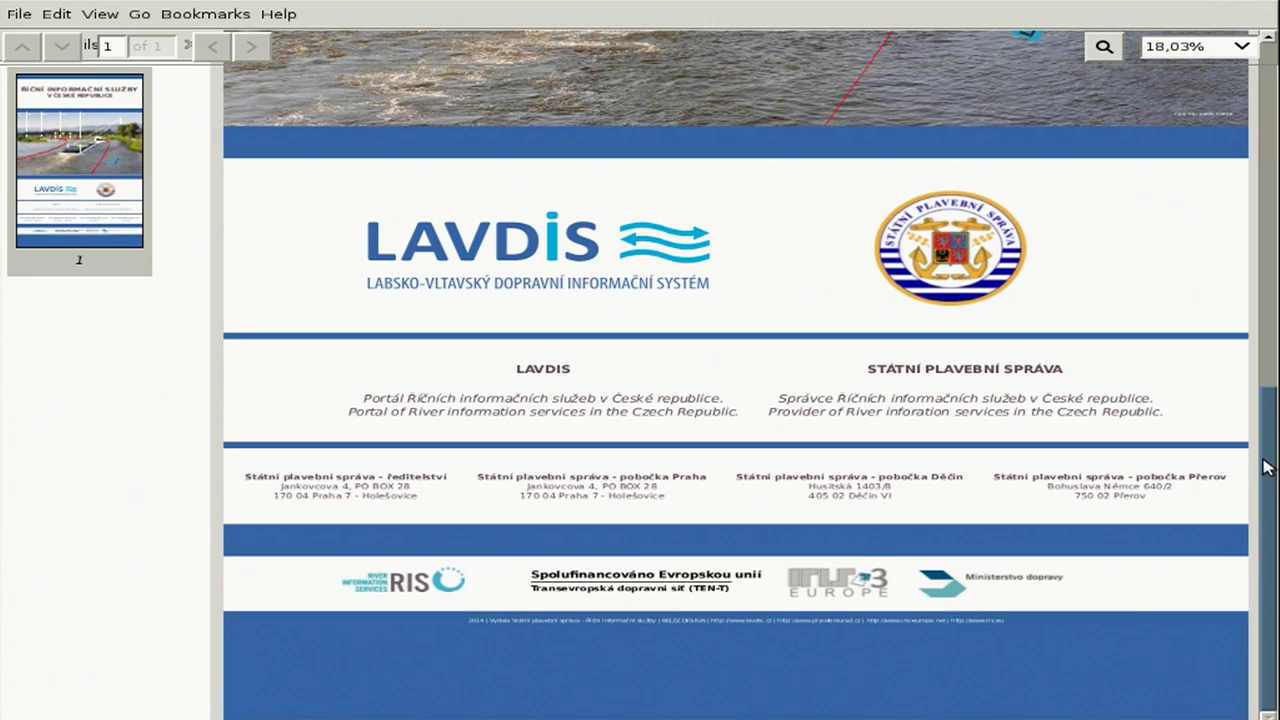
drag(1266, 467, 1240, 67)
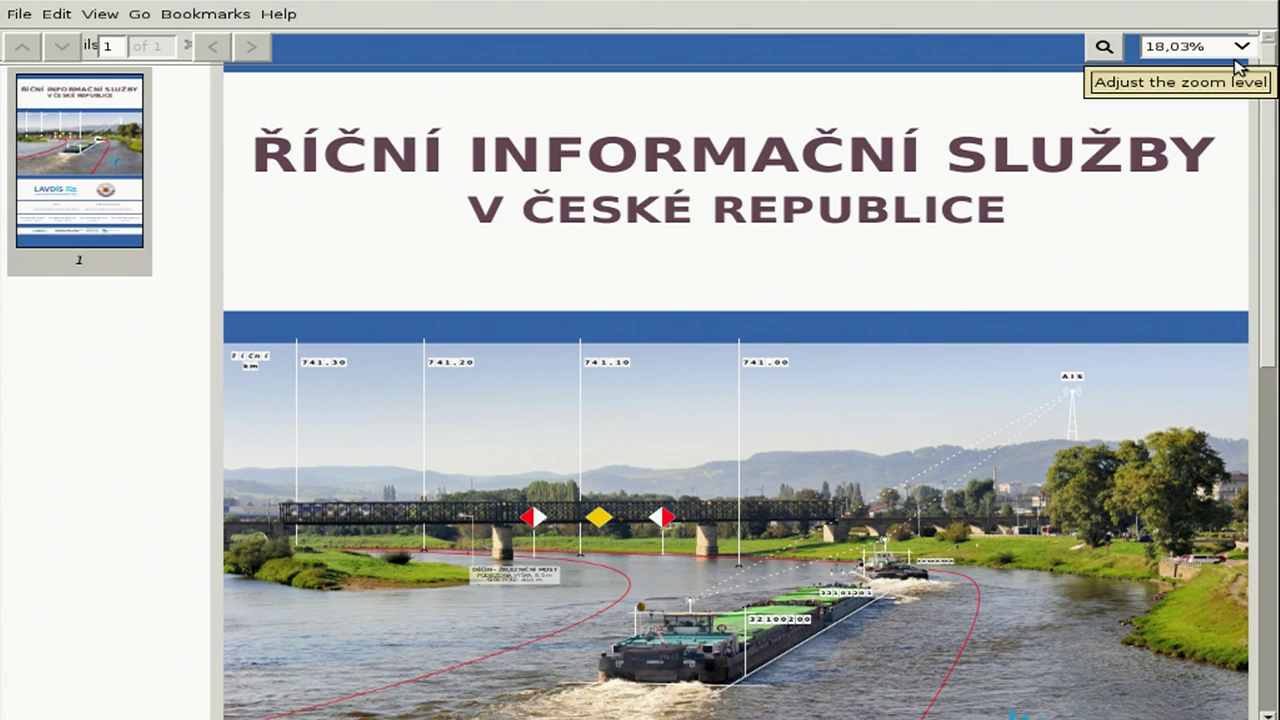
Leave full screen, close the poster, and switch to the workspace with the browser
key(super+f)
click(662, 31)
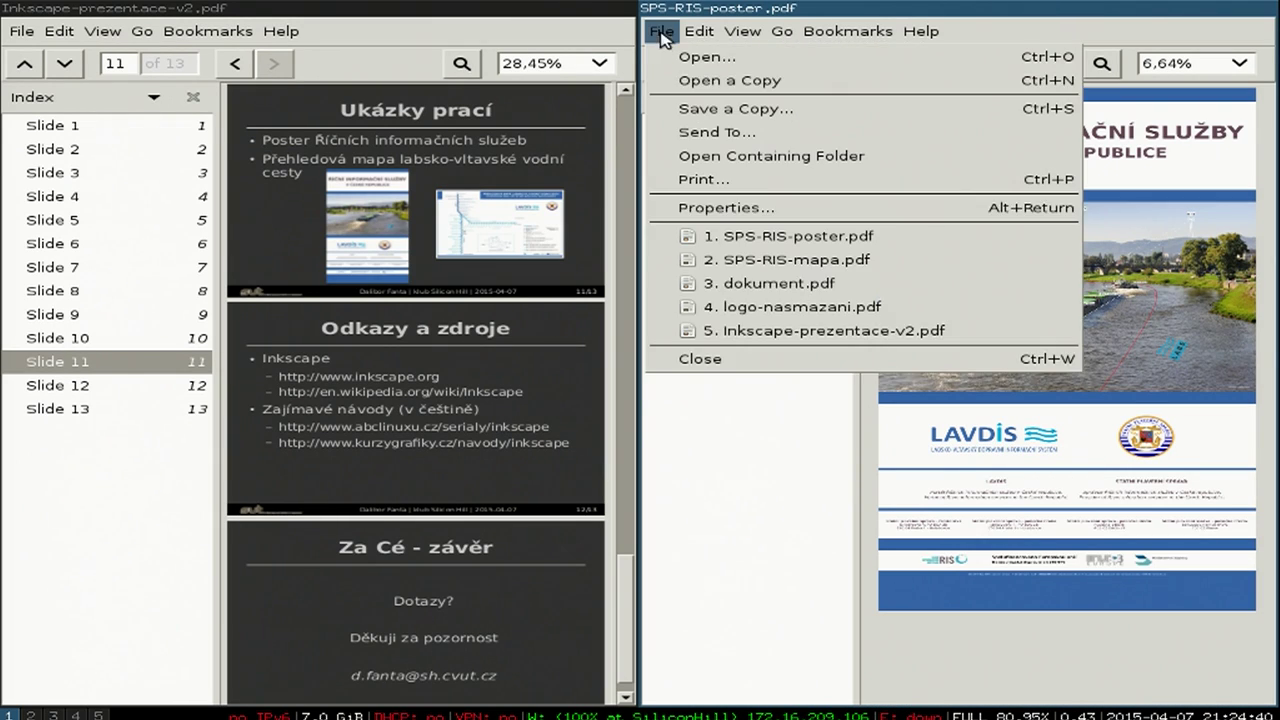
click(670, 358)
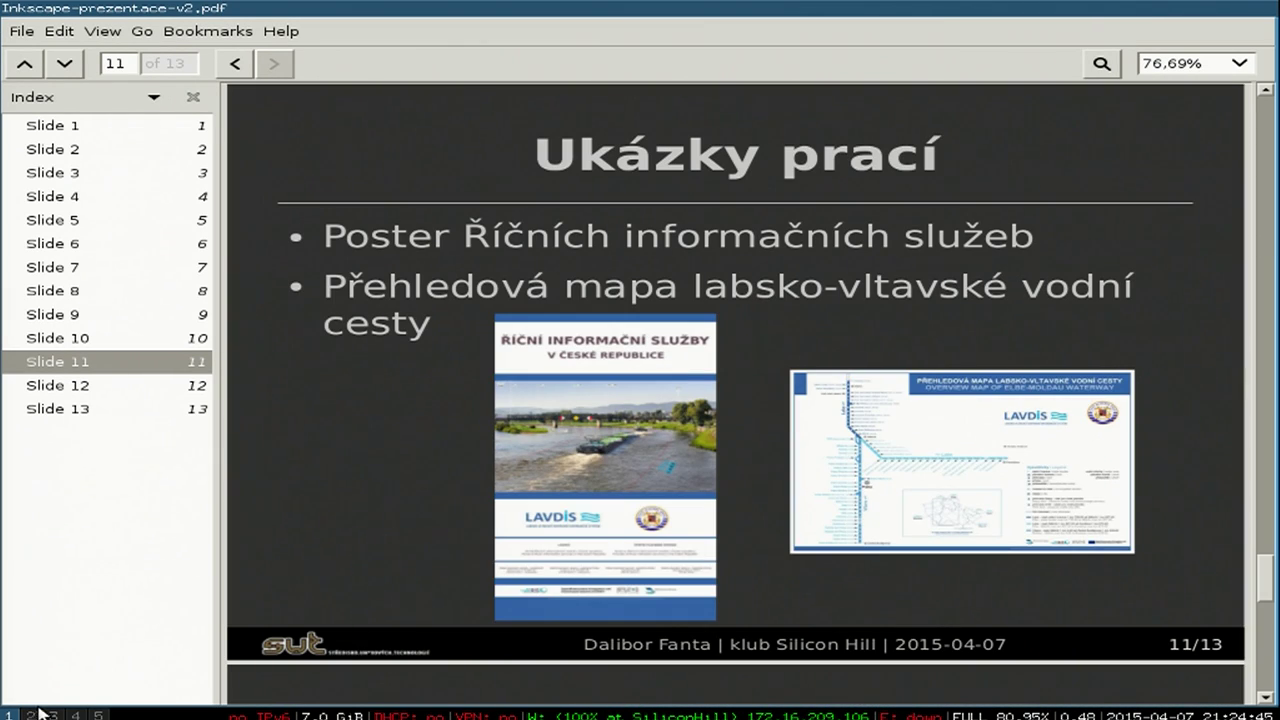
click(53, 714)
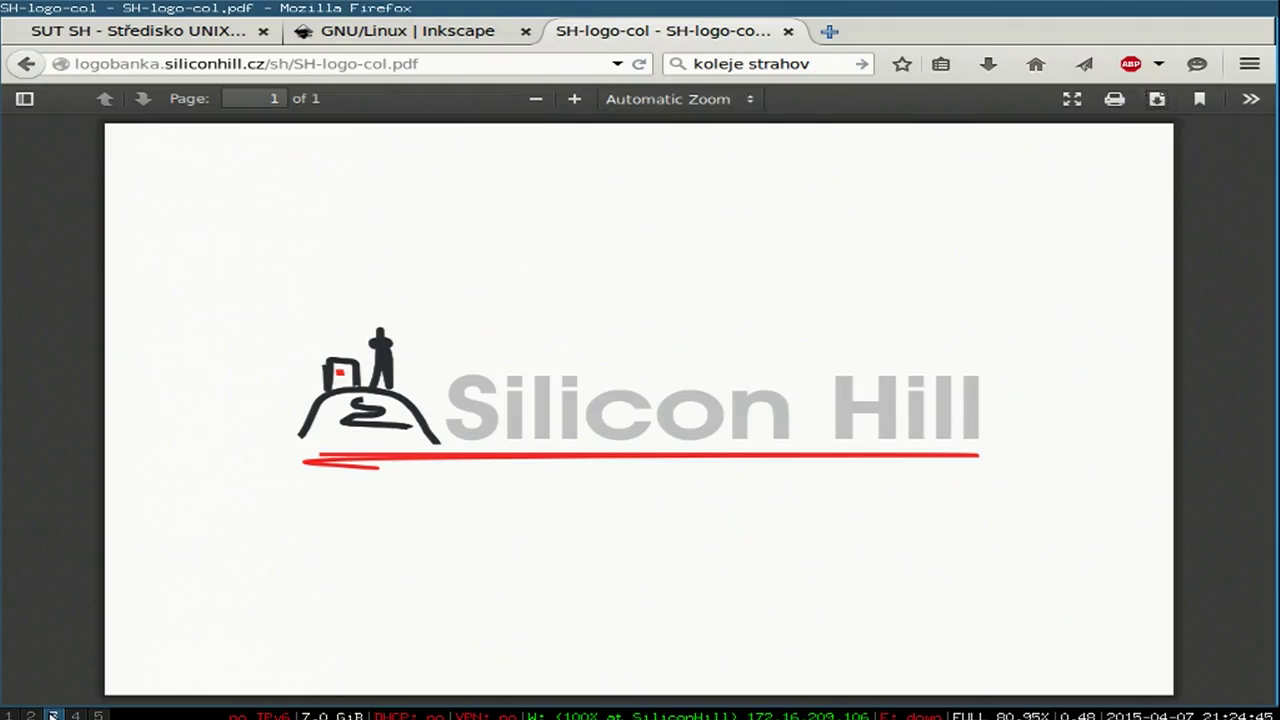
Go back twice to the Silicon Hill documents page and open the KONTAKT page
click(27, 63)
scroll(523, 297, up, 3)
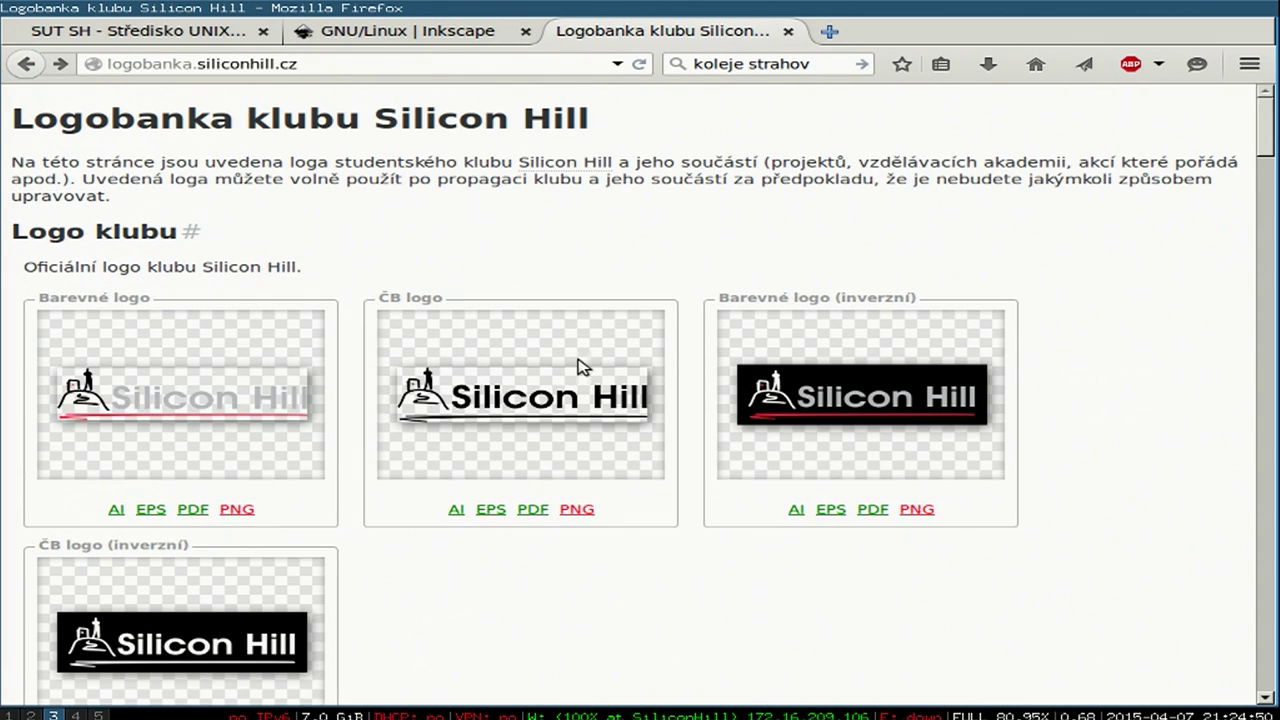
click(26, 63)
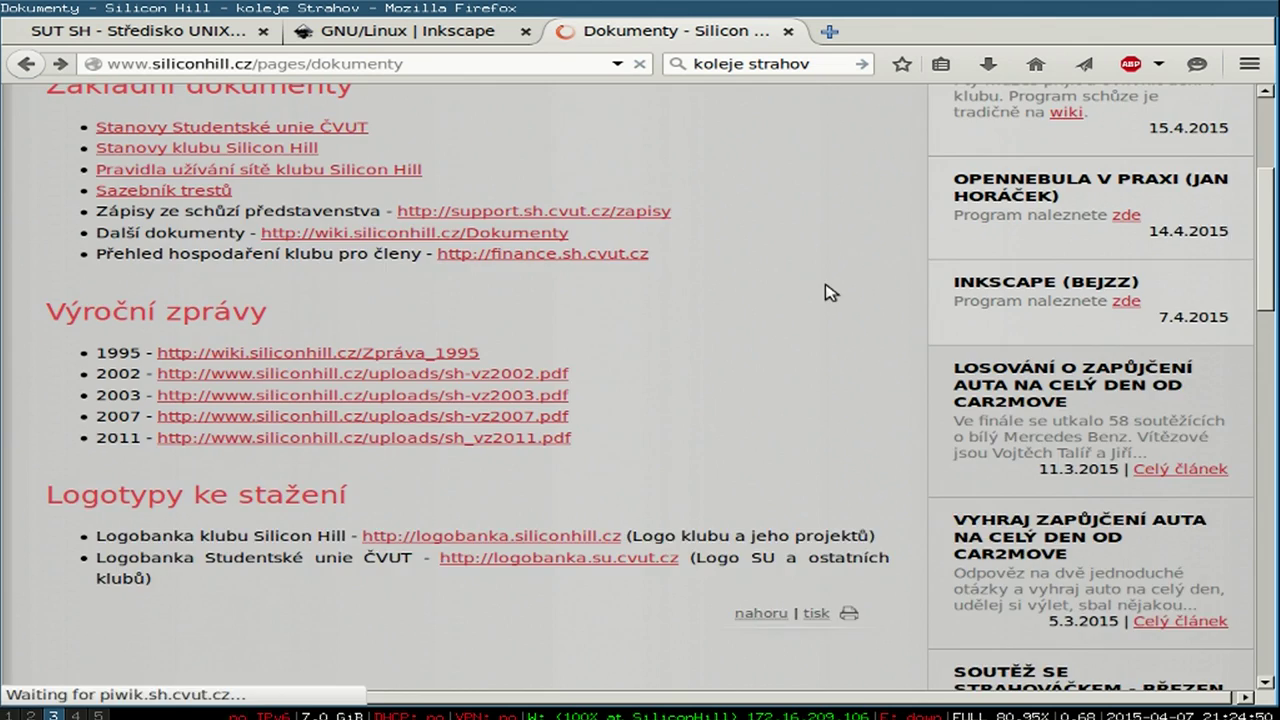
scroll(800, 320, up, 5)
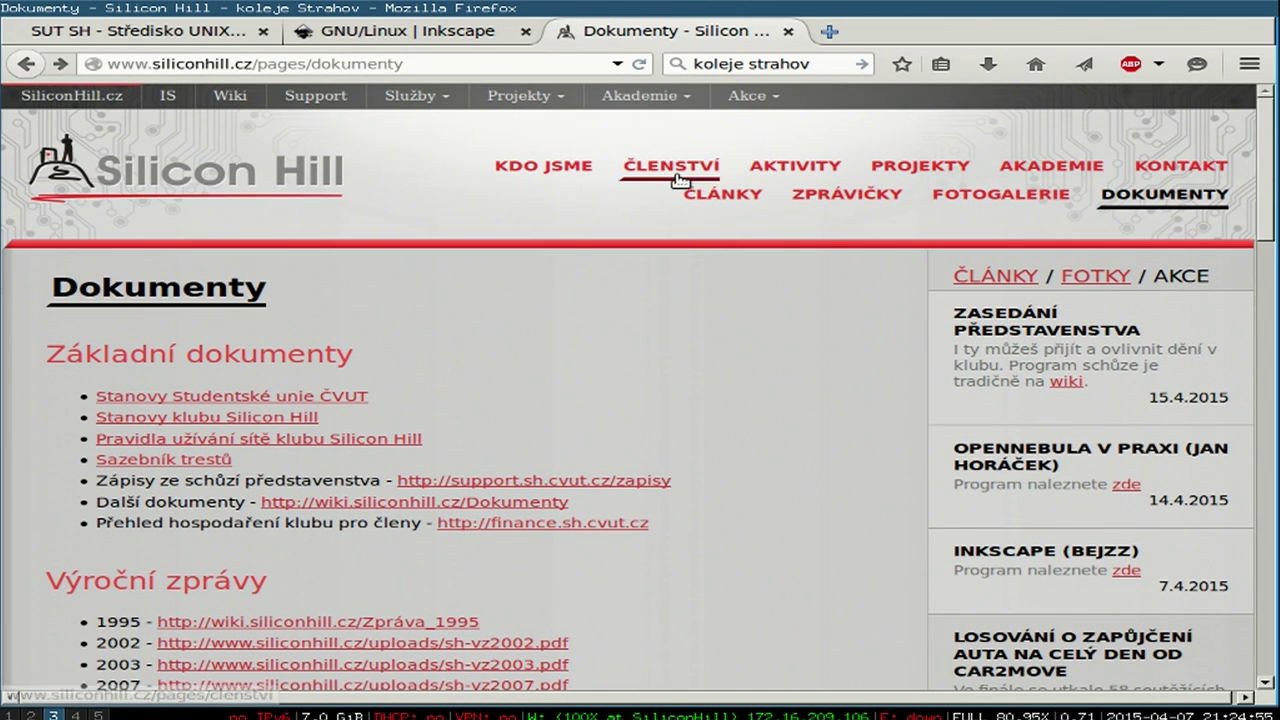
click(1168, 165)
scroll(790, 360, down, 5)
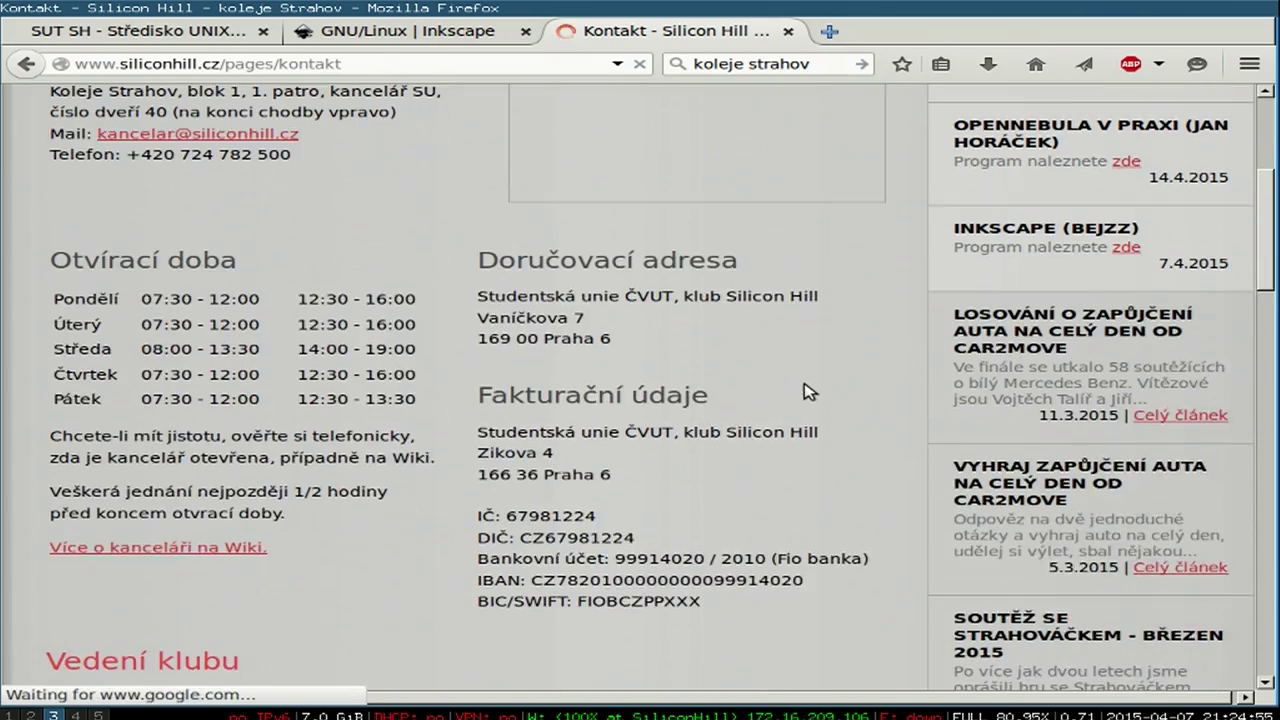
scroll(810, 392, up, 2)
scroll(810, 395, down, 4)
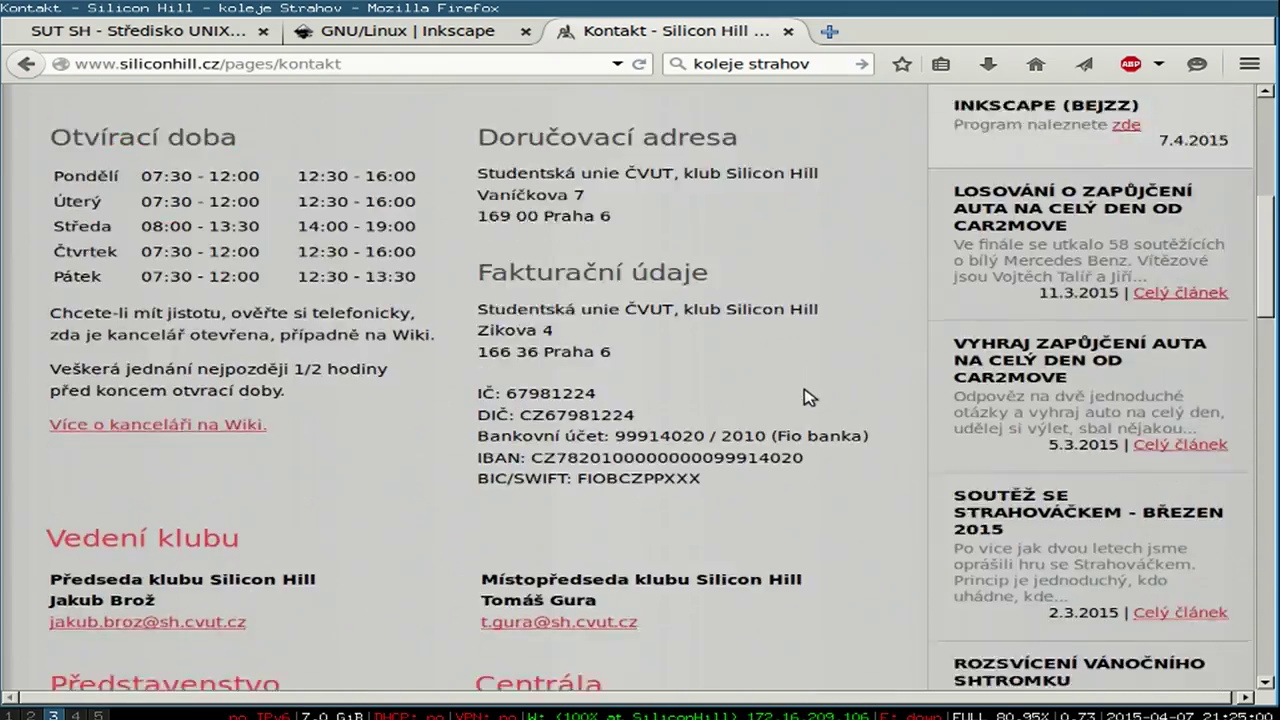
scroll(809, 397, down, 5)
scroll(809, 391, down, 2)
Load installfest.cz in a new tab and open its Místo konání venue page
key(ctrl+t)
text(ibs)
key(BackSpace)
key(BackSpace)
text(nsta)
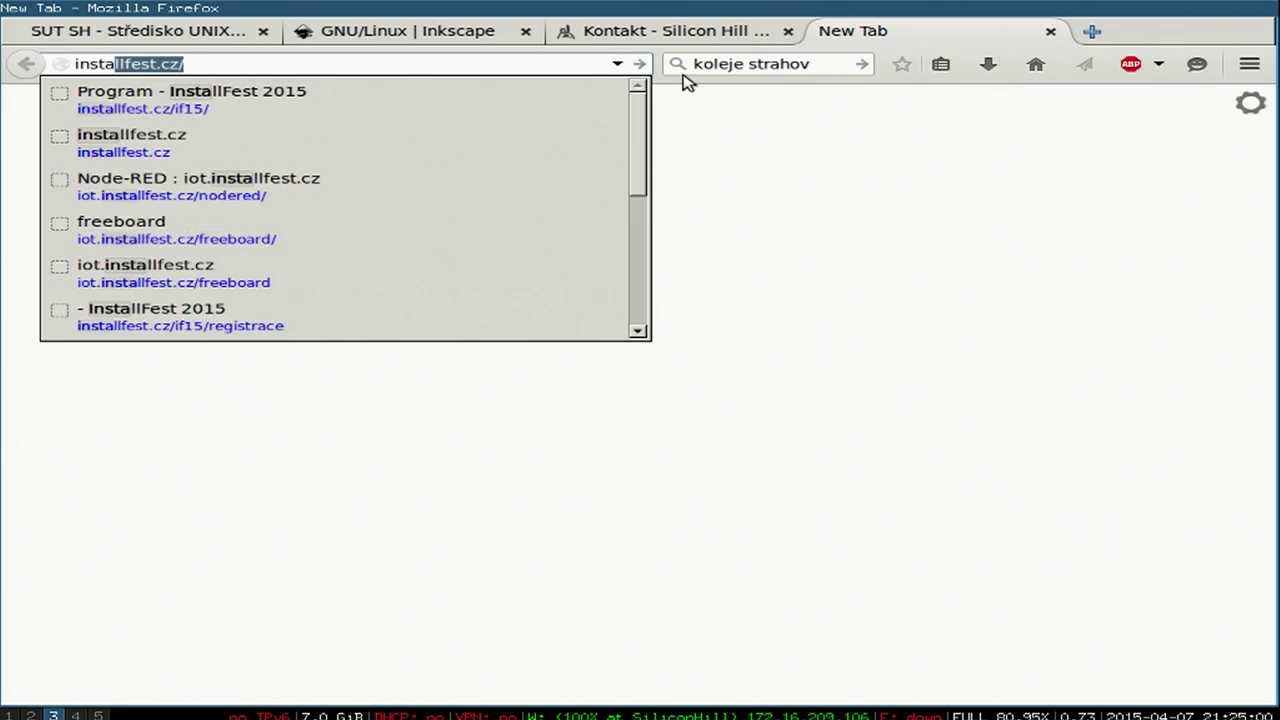
key(Return)
click(655, 240)
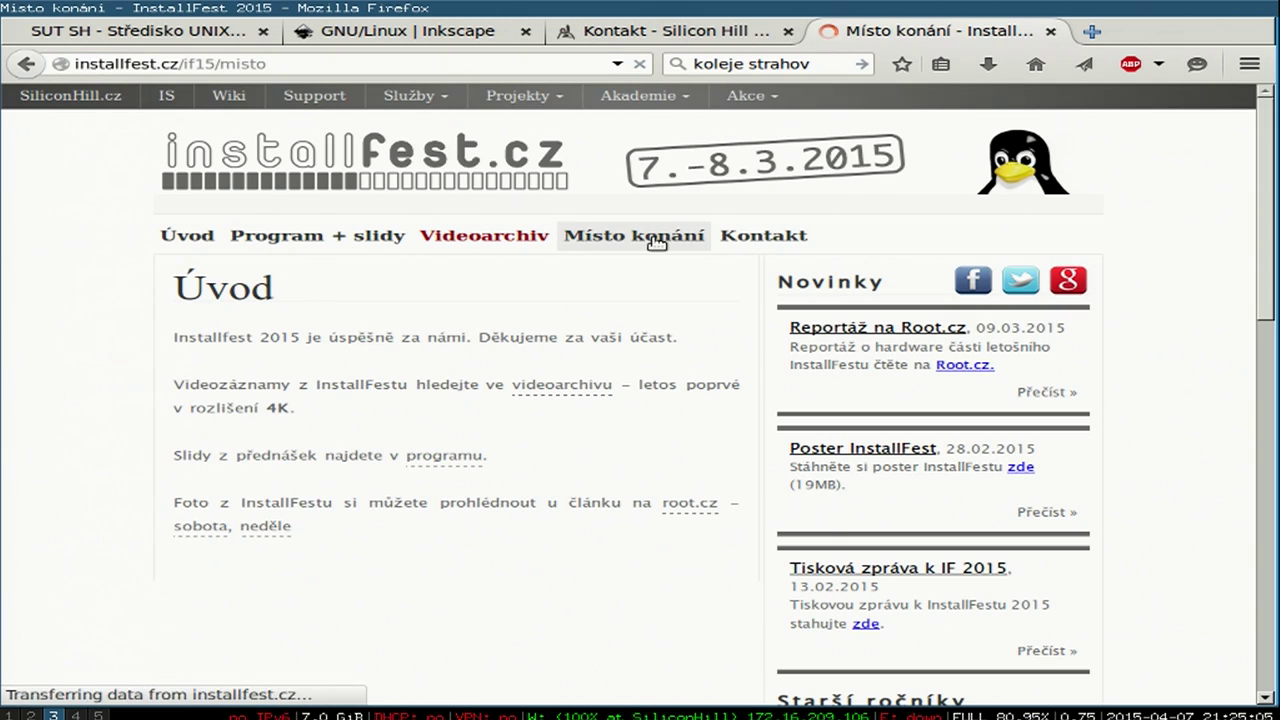
Open the full-size Areál kolejí Strahov campus map (planek-large.png) from the venue page
scroll(655, 242, down, 4)
click(655, 242)
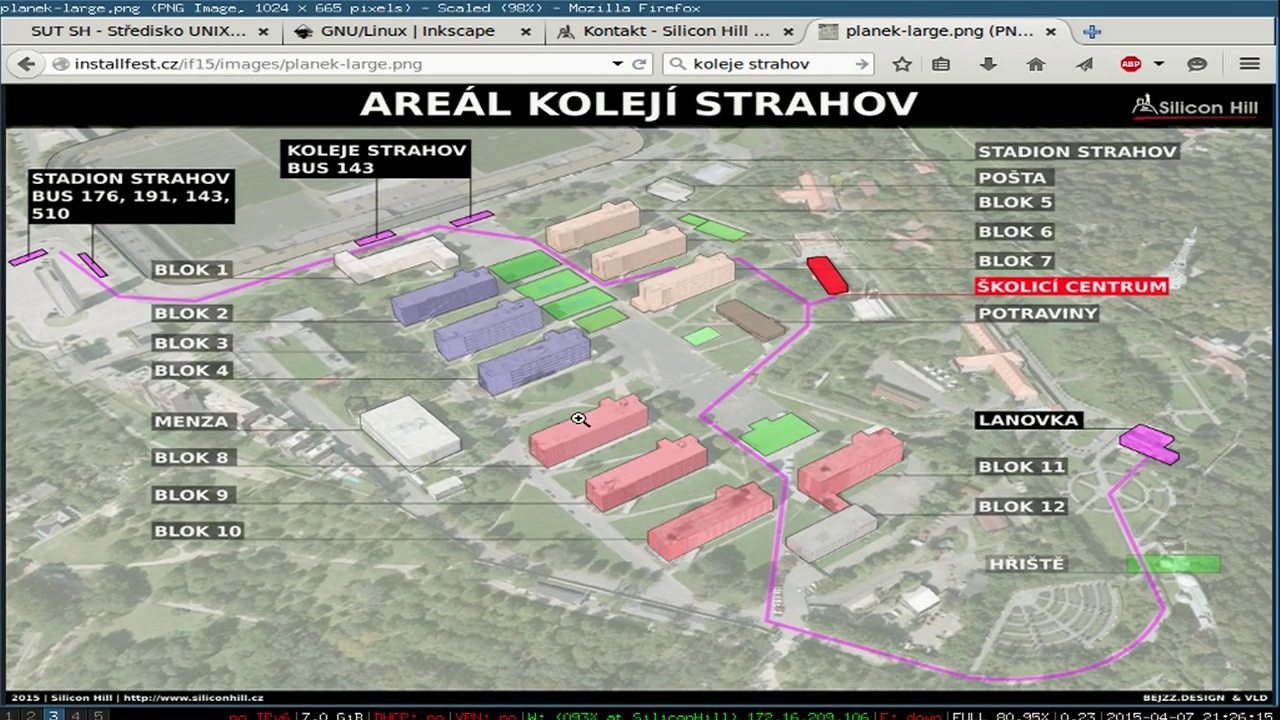
Return to the presentation, show it full screen, and advance to the tutorial-links slide
key(alt+Tab)
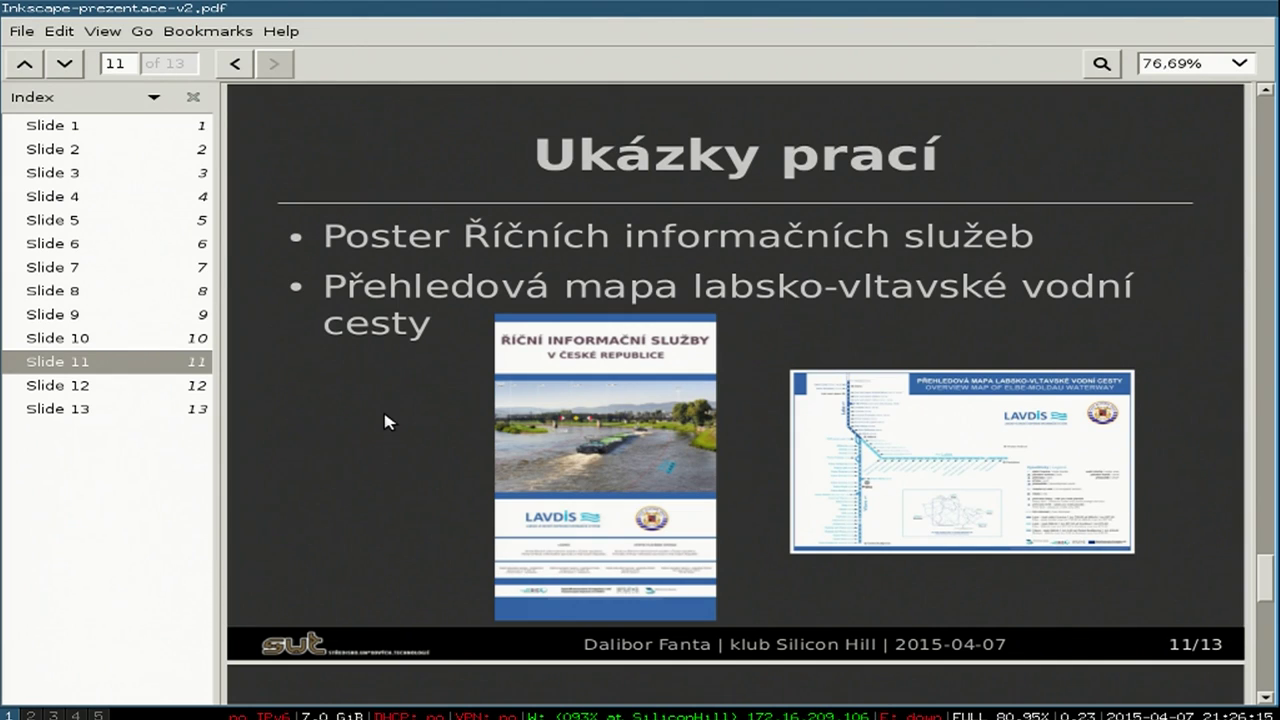
key(F5)
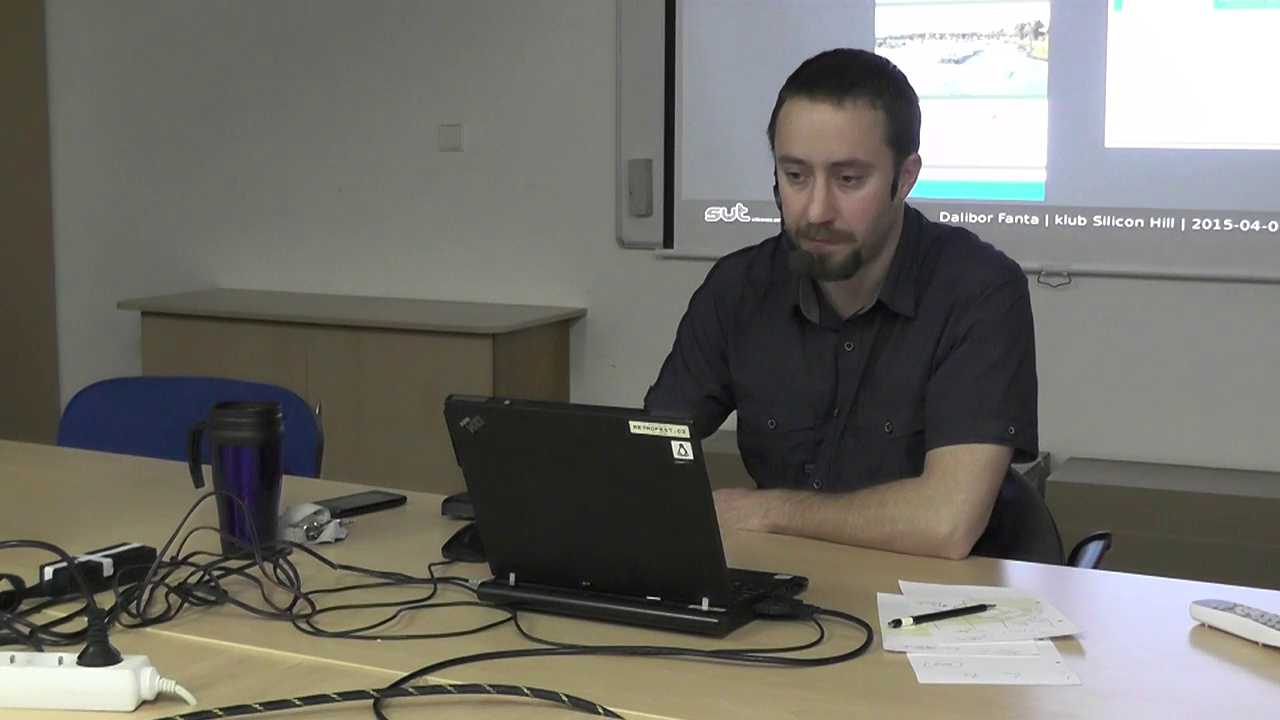
key(Right)
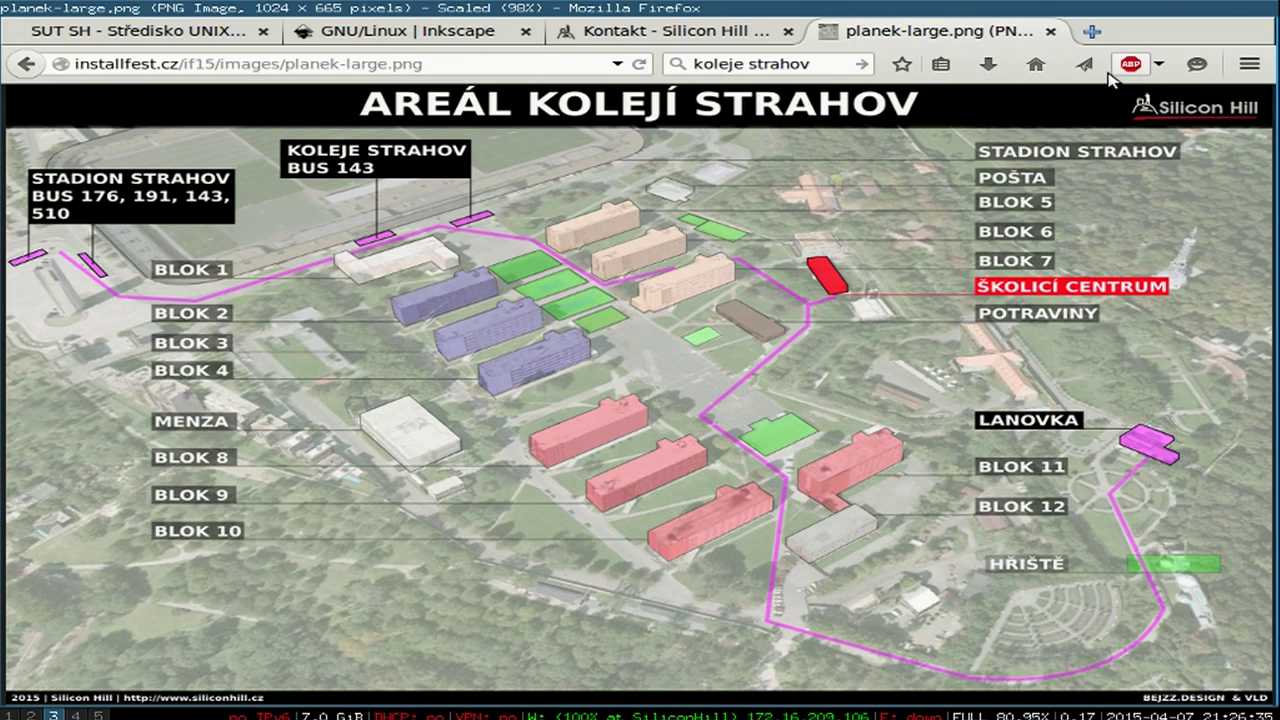
Go to the Inkscape home page and run a web search for 'inkscape wiki'
click(395, 31)
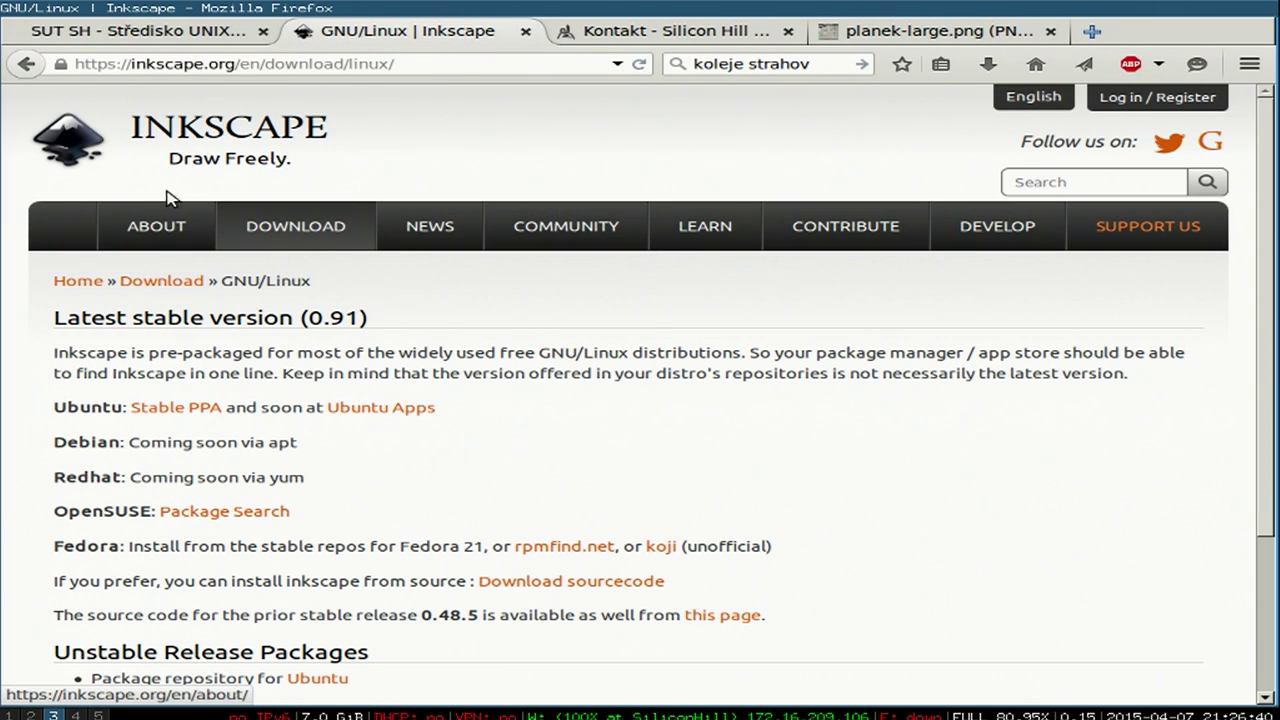
click(186, 134)
mouse_move(705, 226)
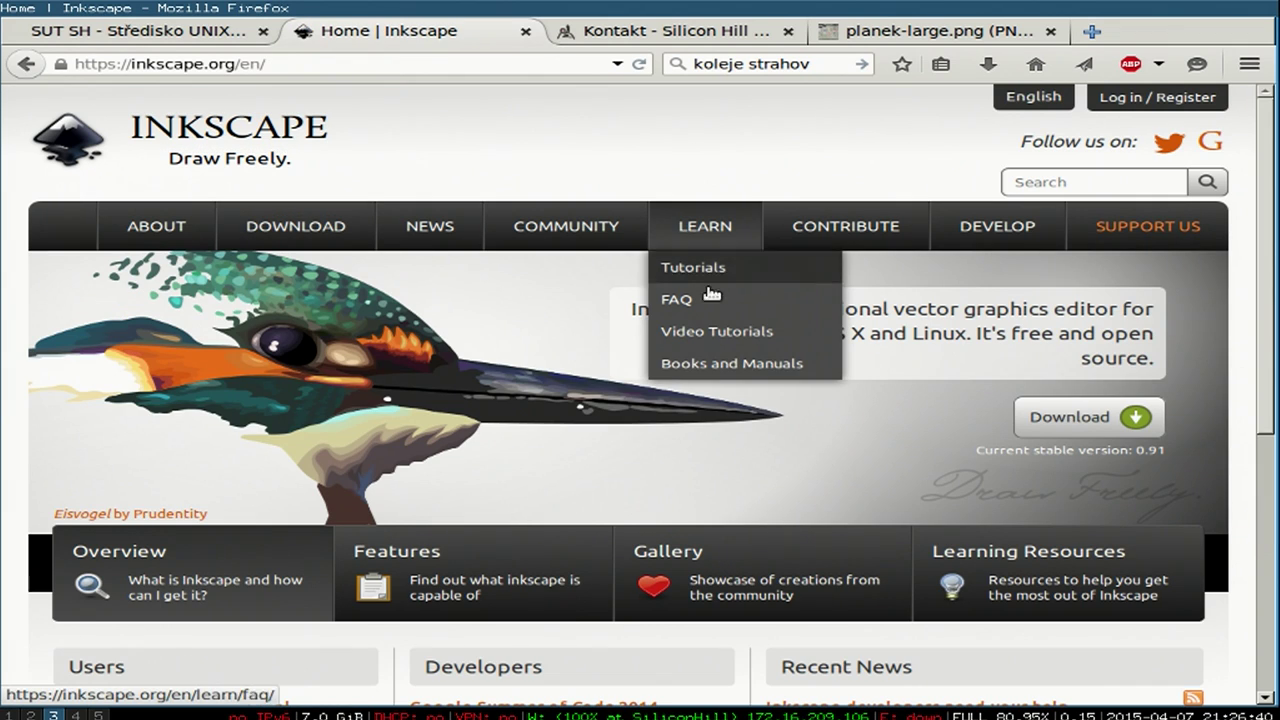
click(705, 64)
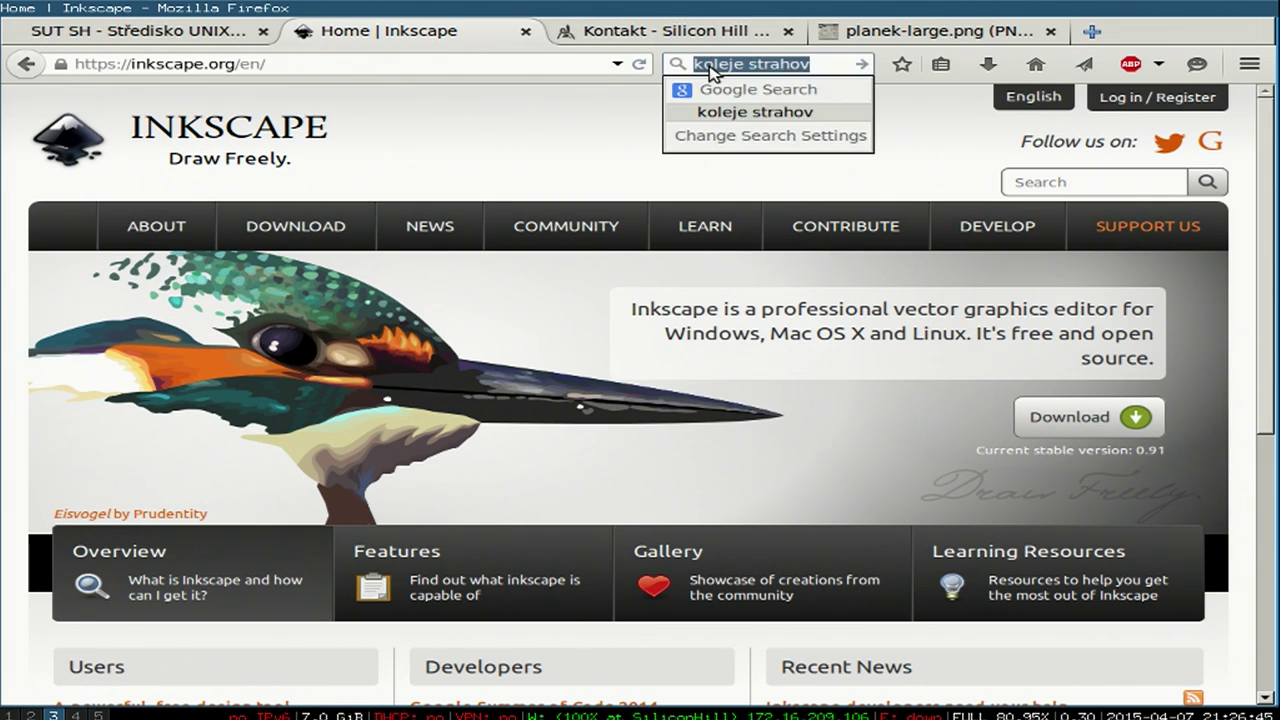
text(inkca)
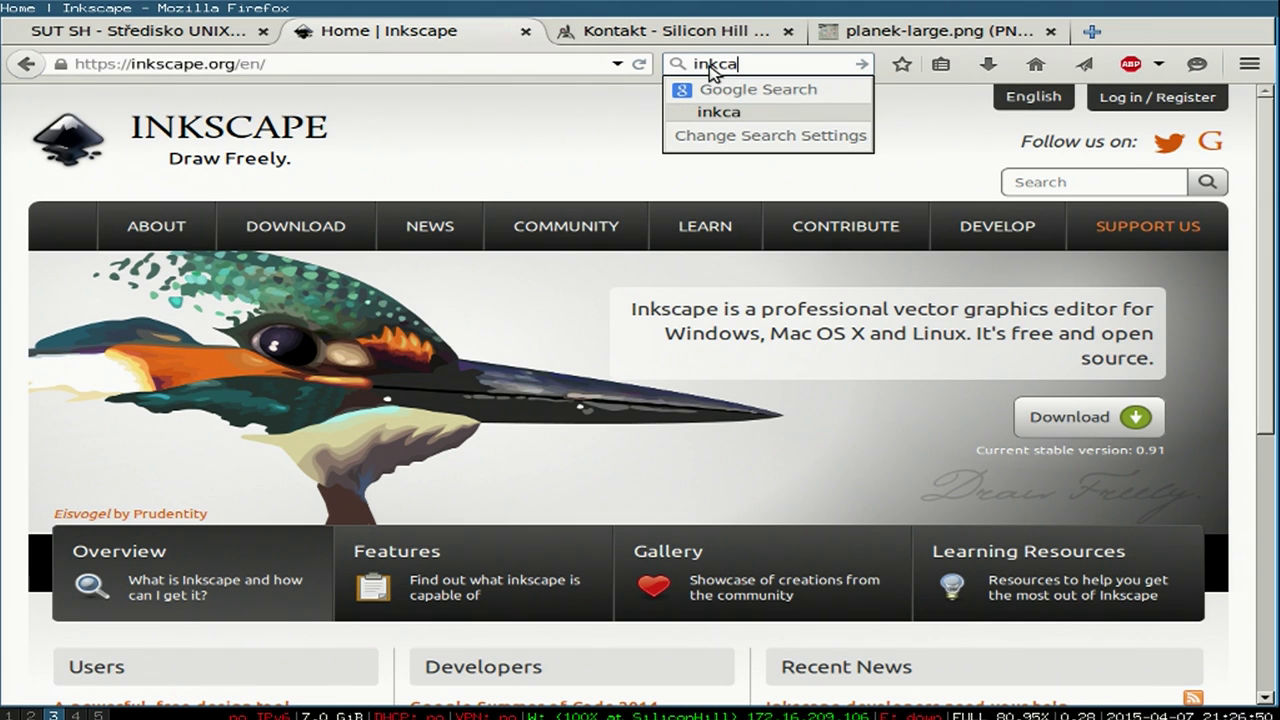
key(BackSpace)
key(BackSpace)
text(scape wik)
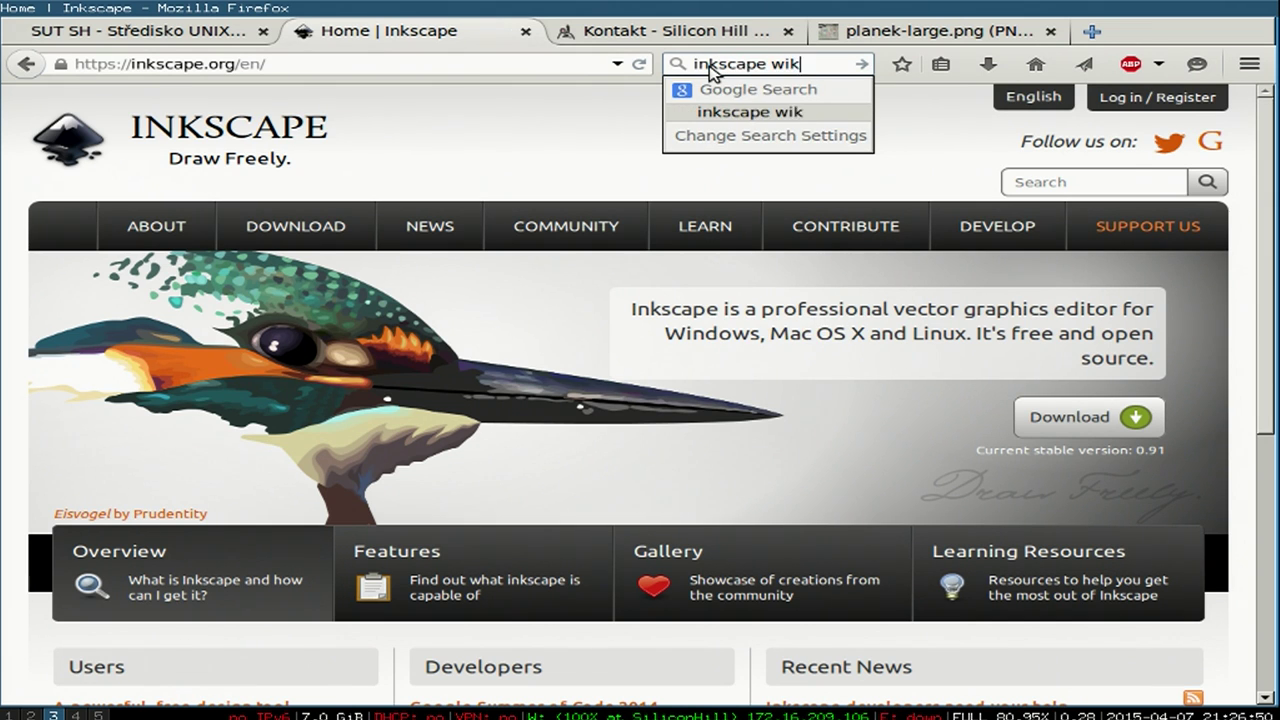
text(i)
key(Return)
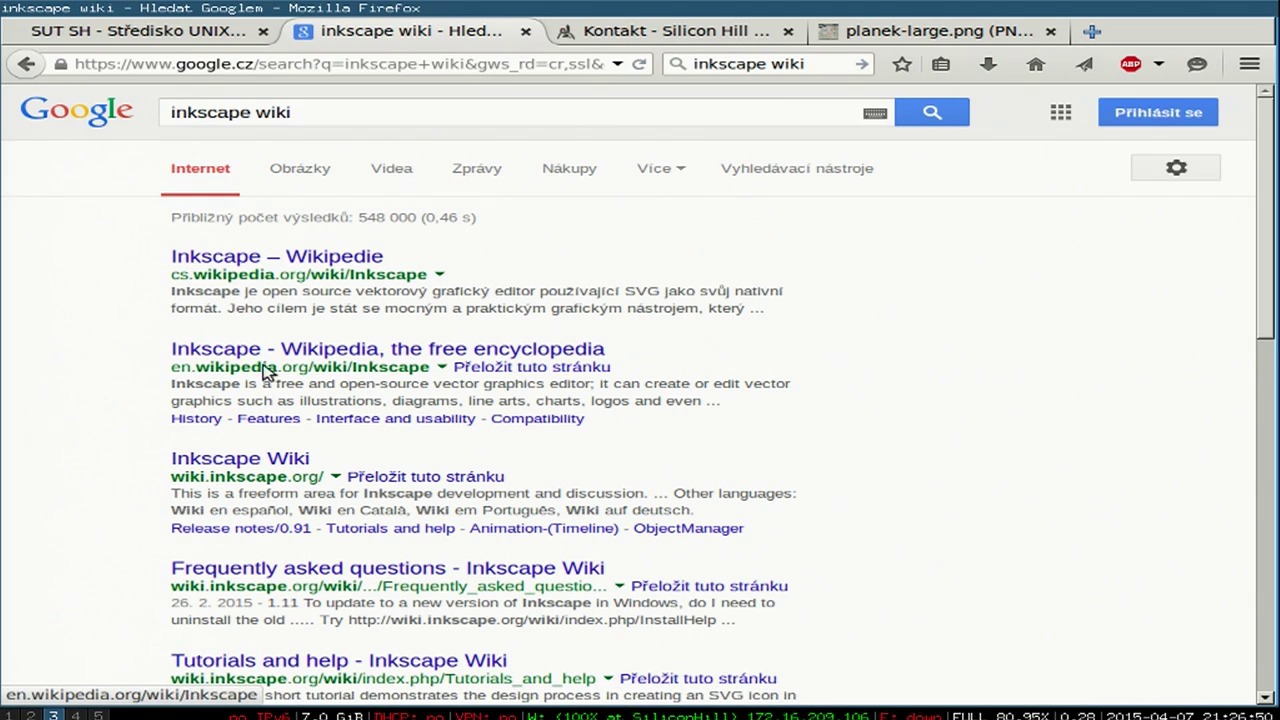
Open the English Wikipedia Inkscape article and scroll down to Version history
click(276, 354)
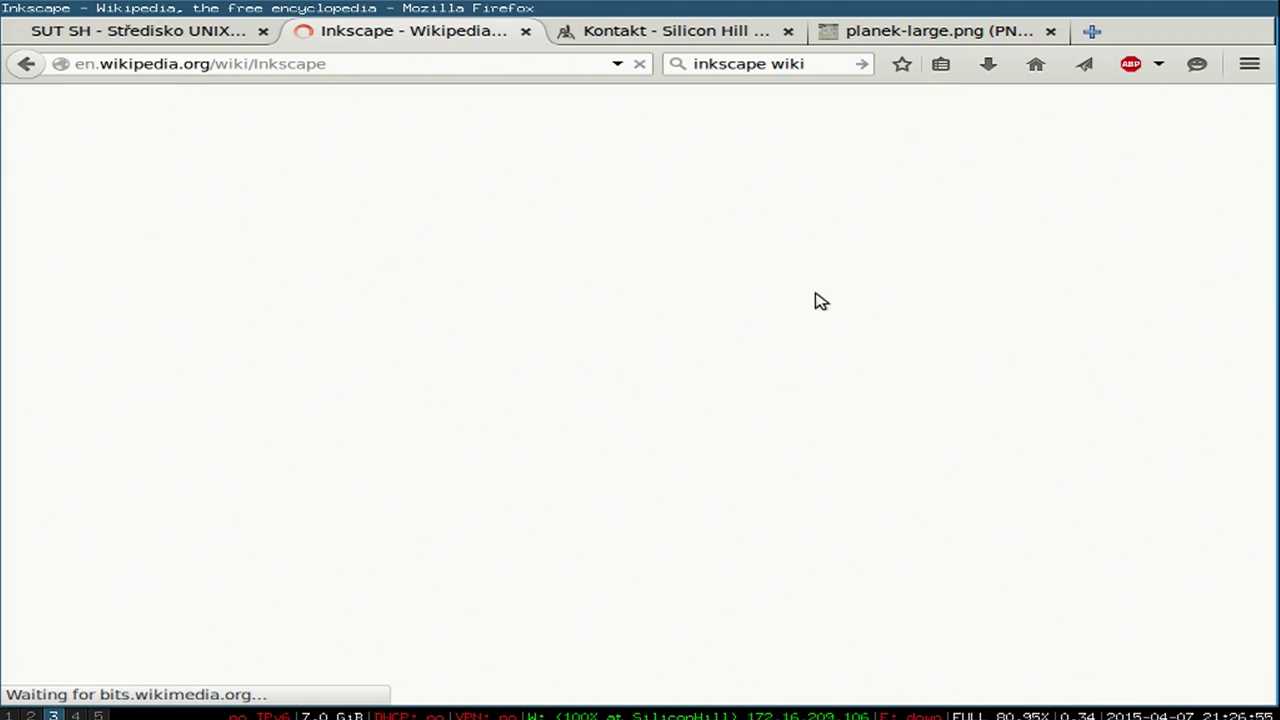
scroll(806, 309, down, 5)
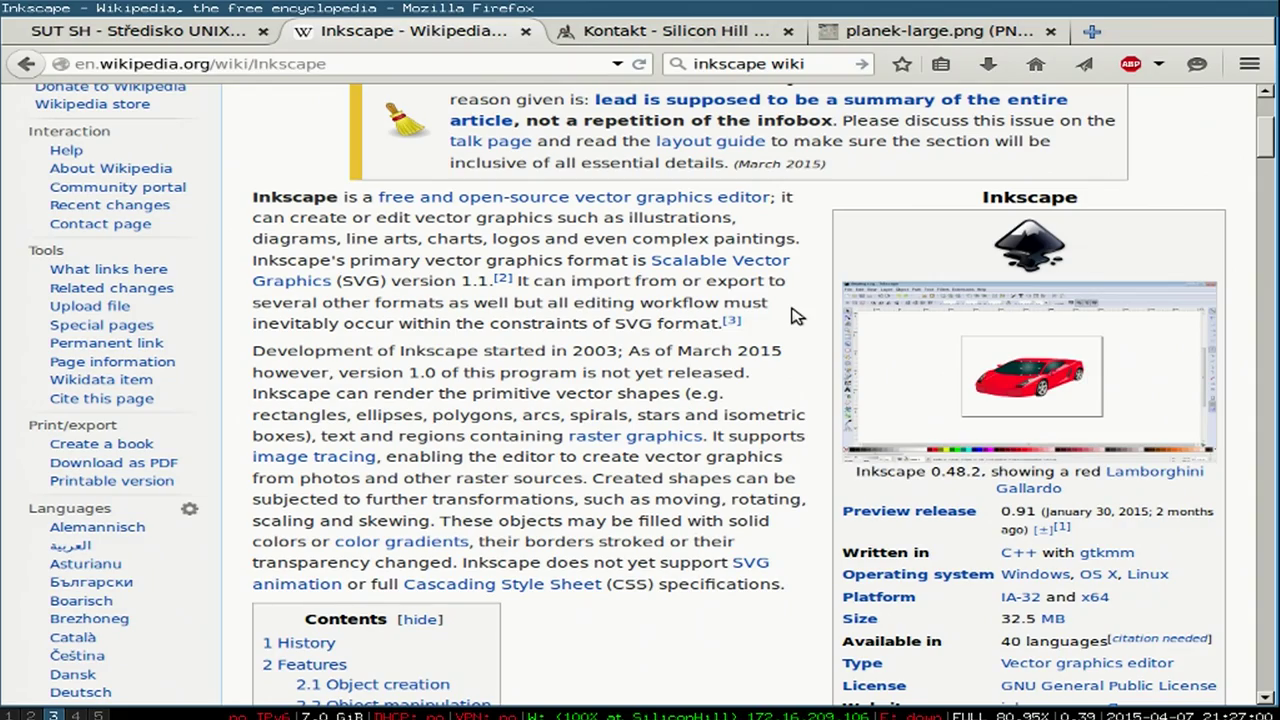
scroll(574, 255, down, 3)
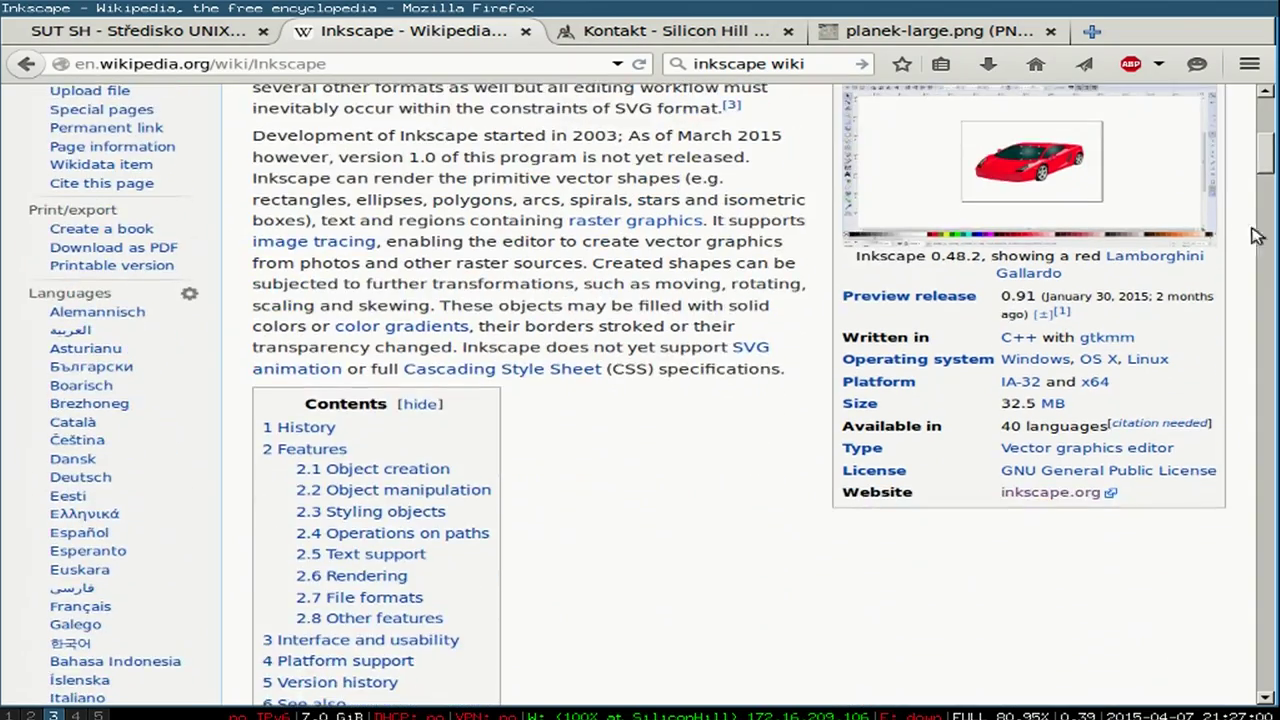
drag(1265, 170, 1272, 547)
scroll(1272, 547, down, 5)
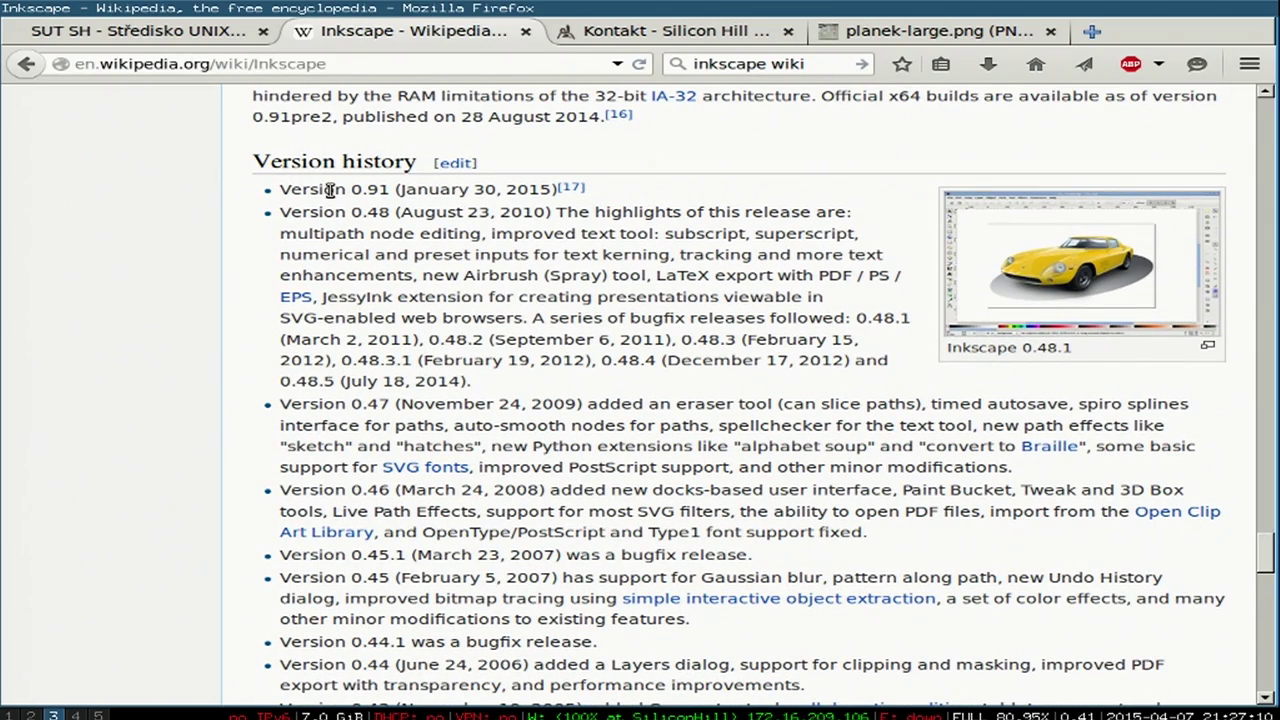
Highlight the 0.91 release date and the 0.48 bugfix-release notes while explaining
drag(349, 189, 558, 189)
click(372, 207)
drag(372, 207, 411, 211)
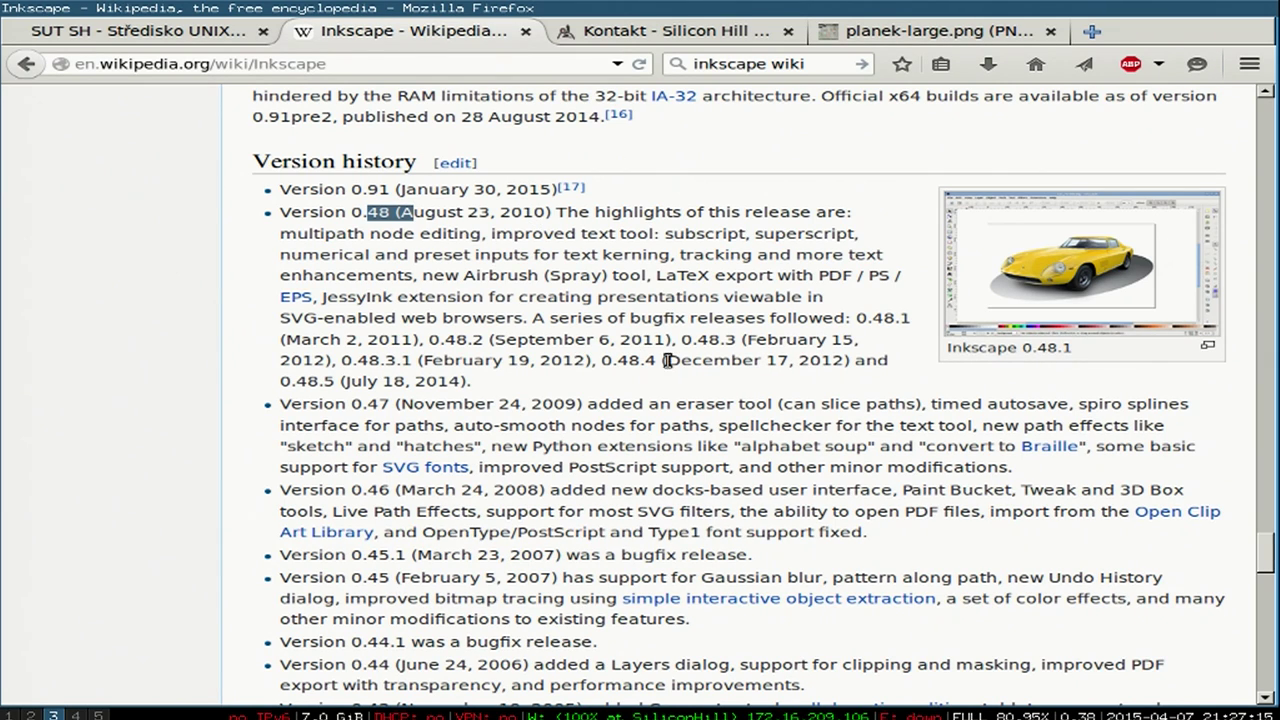
drag(644, 339, 668, 339)
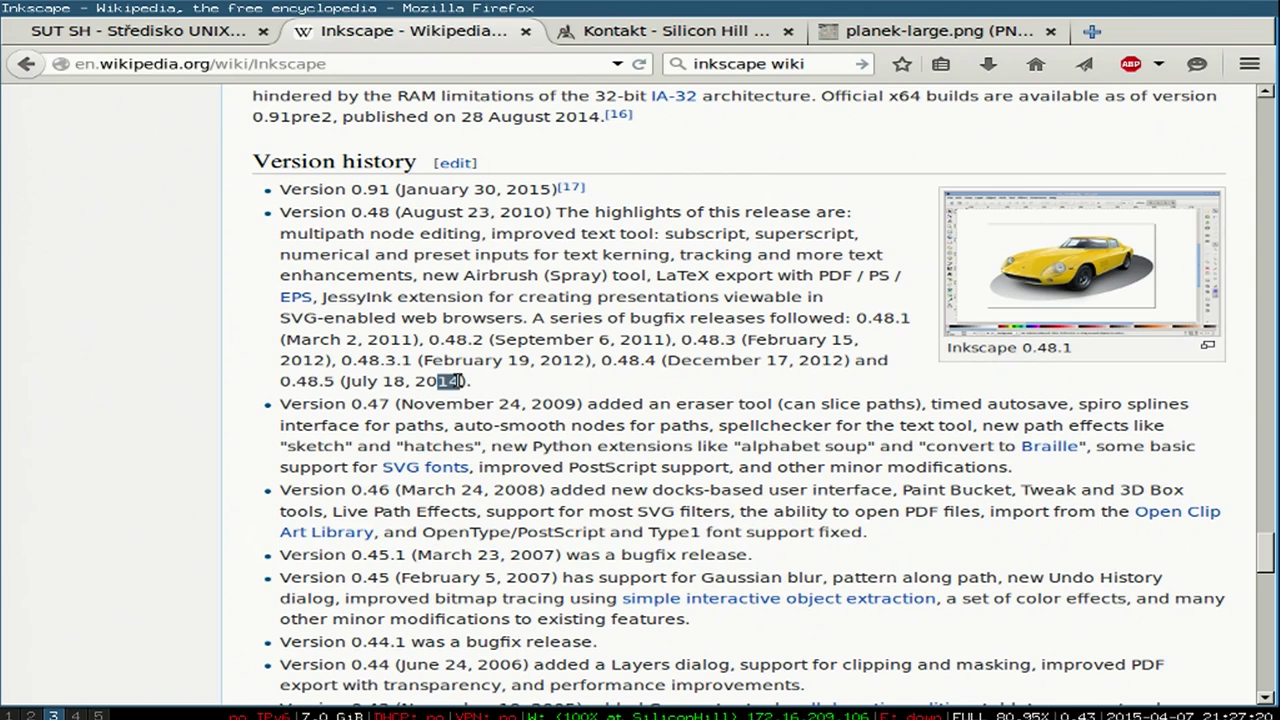
mouse_move(343, 381)
mouse_down()
mouse_move(438, 339)
mouse_move(427, 318)
mouse_up()
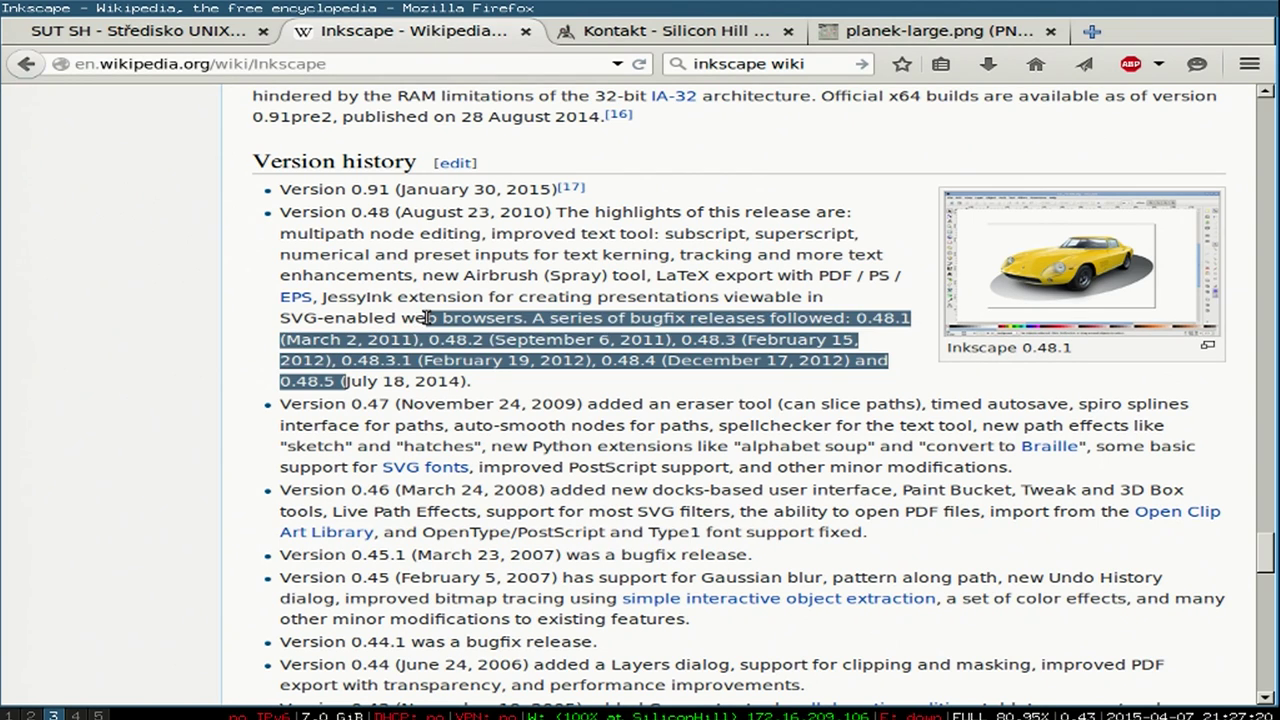
drag(530, 318, 558, 388)
click(558, 388)
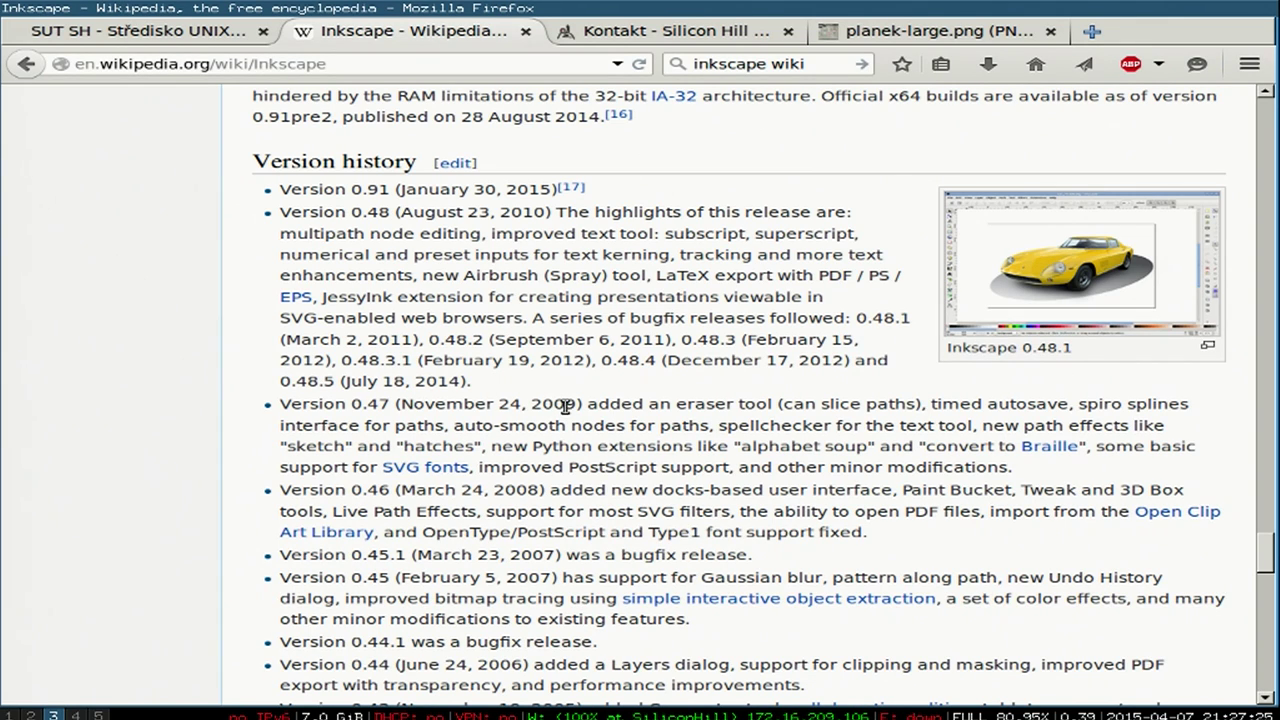
drag(309, 189, 520, 189)
click(527, 190)
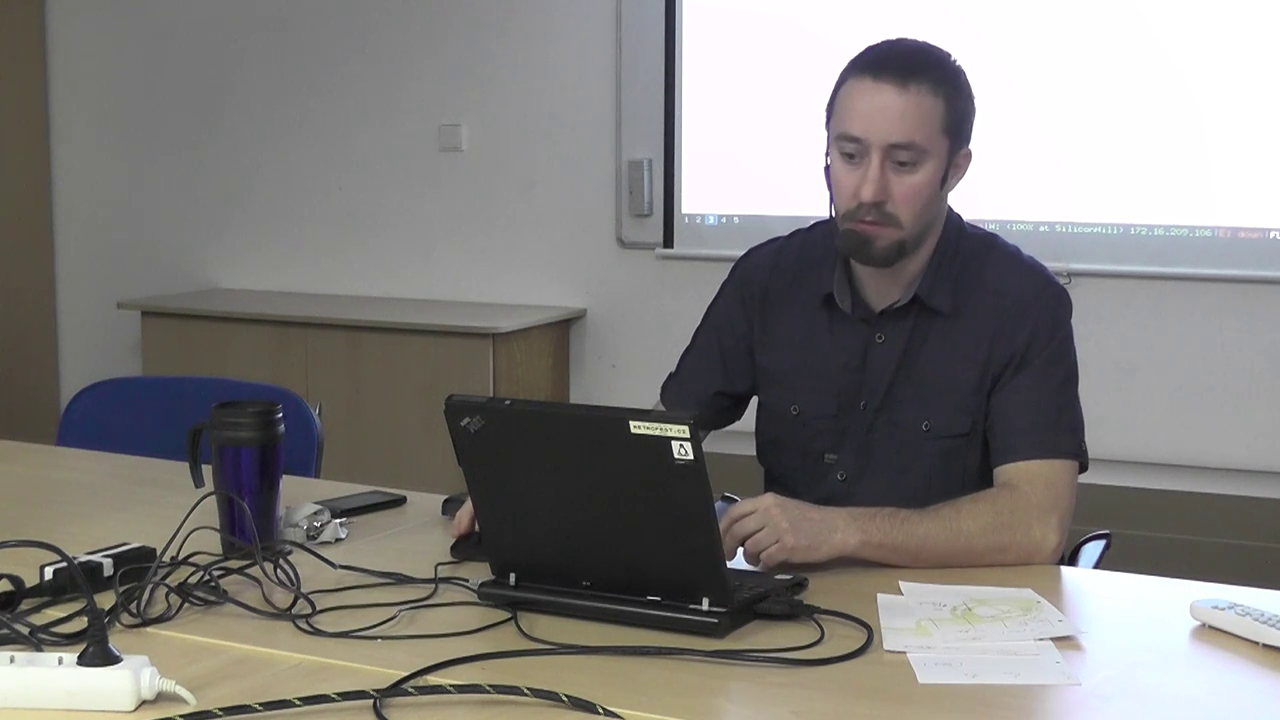
Switch briefly to workspace 2 with the image window, then back to the full-screen Inkscape links slide
key(alt+2)
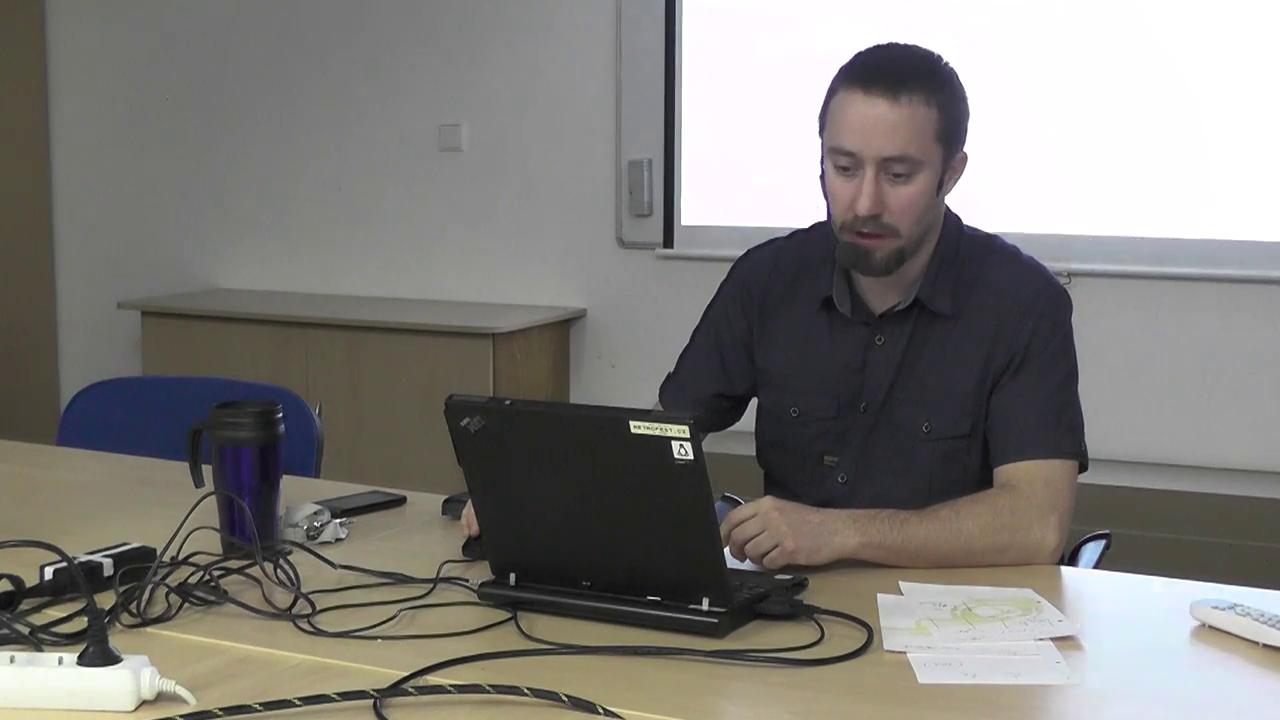
key(alt+1)
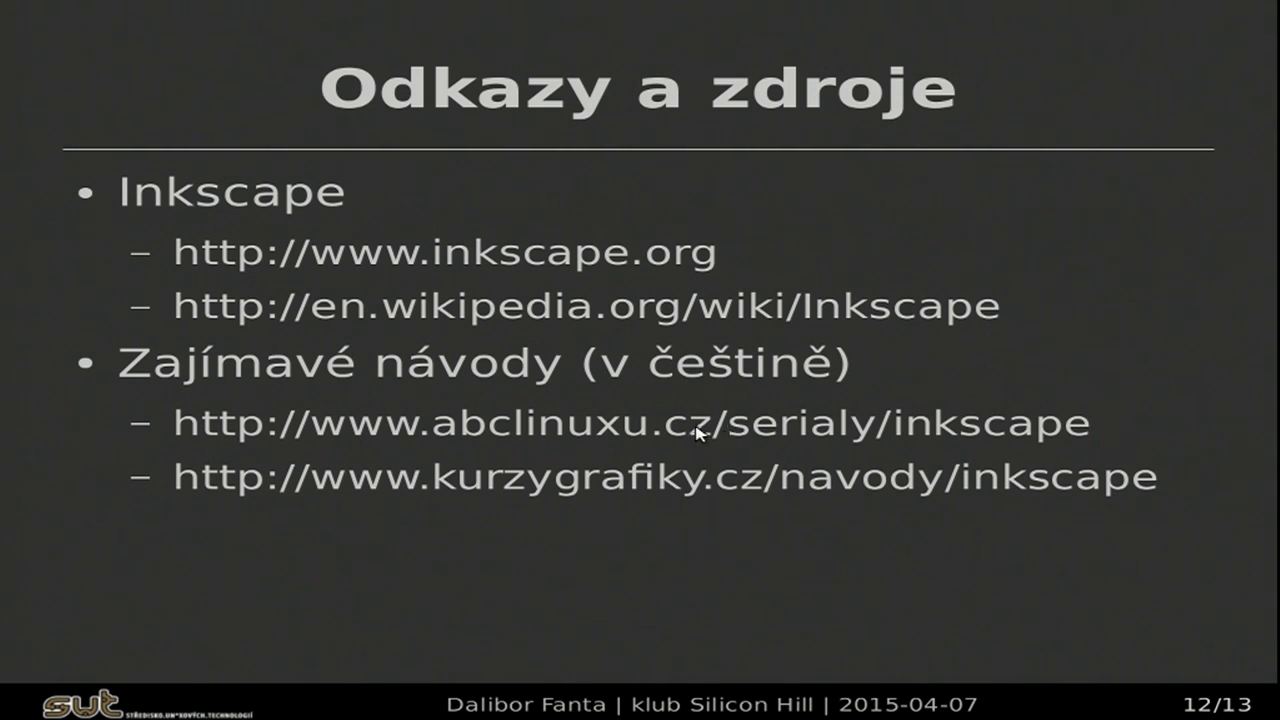
key(Right)
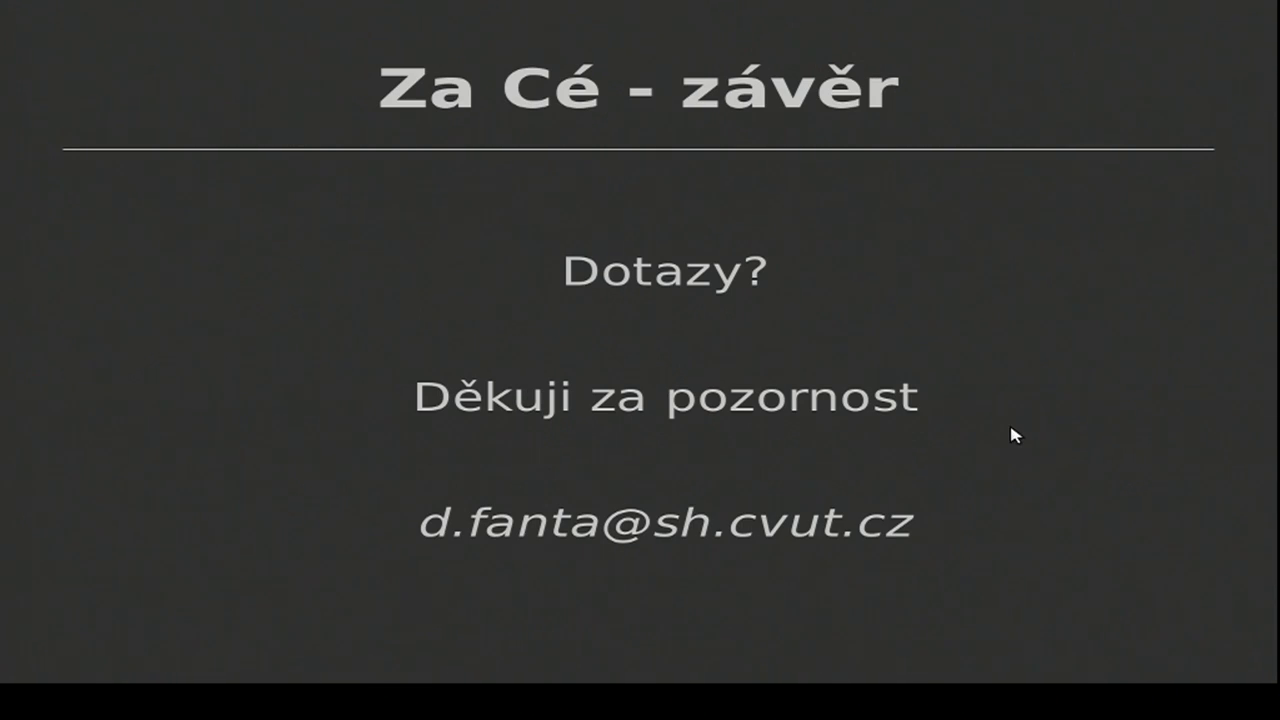
key(Left)
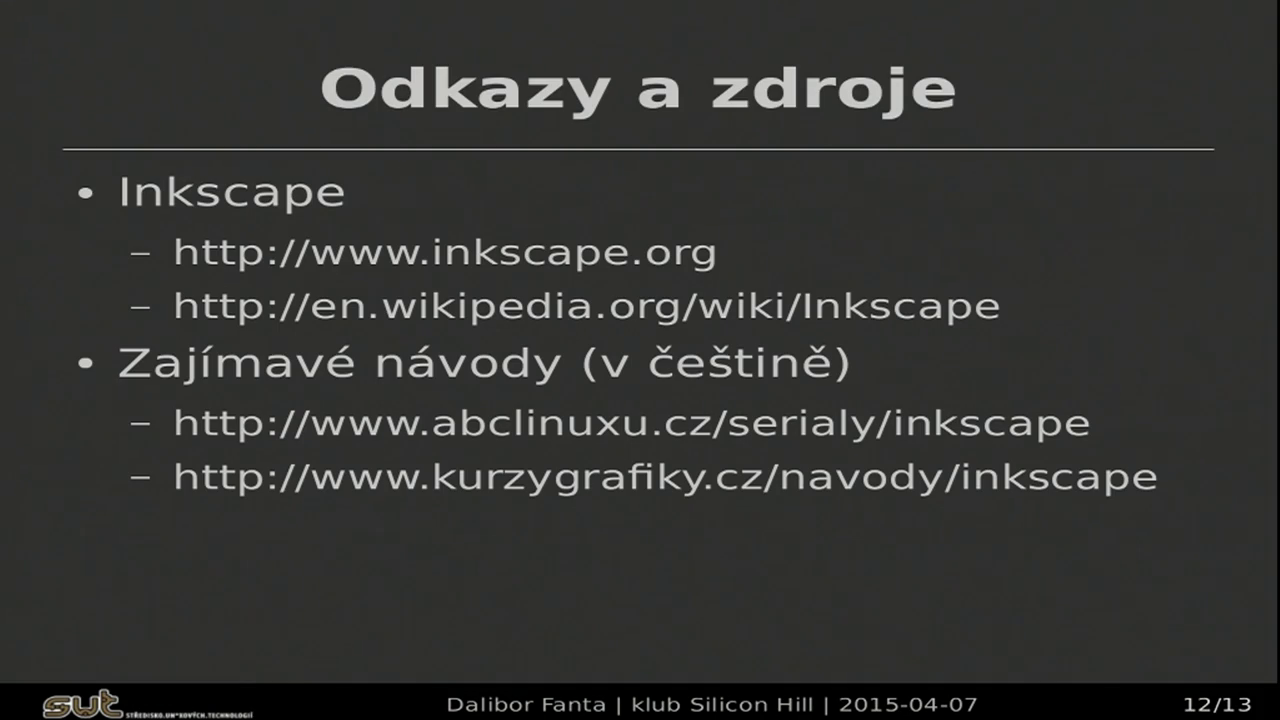
Advance to the closing 'Děkuji za pozornost' slide, step out to the desktop, then bring it back full screen
key(Right)
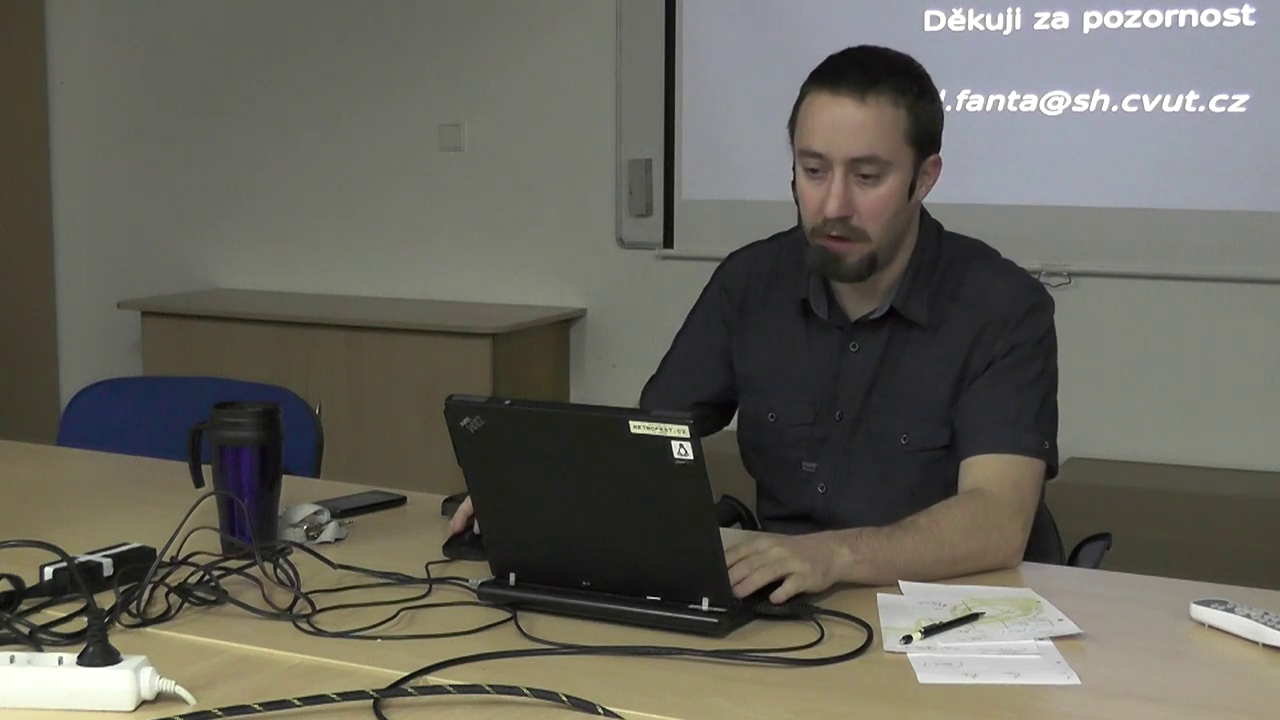
key(Escape)
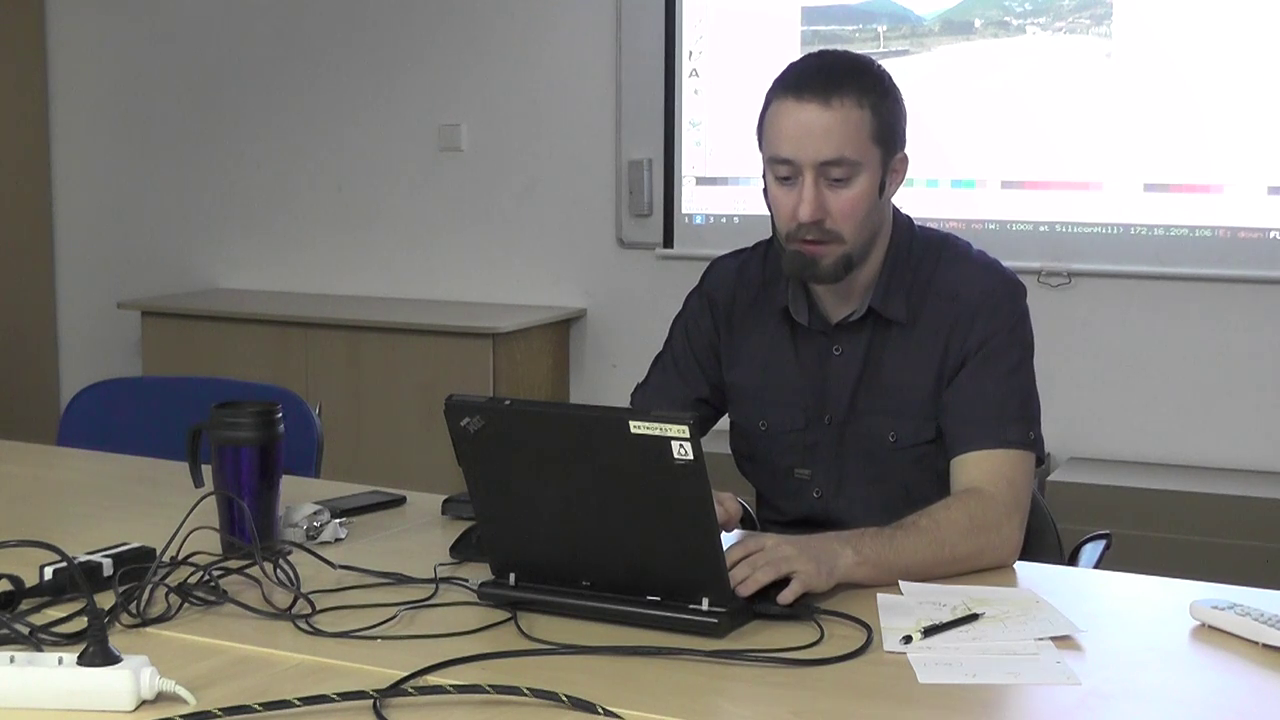
key(Page_Down)
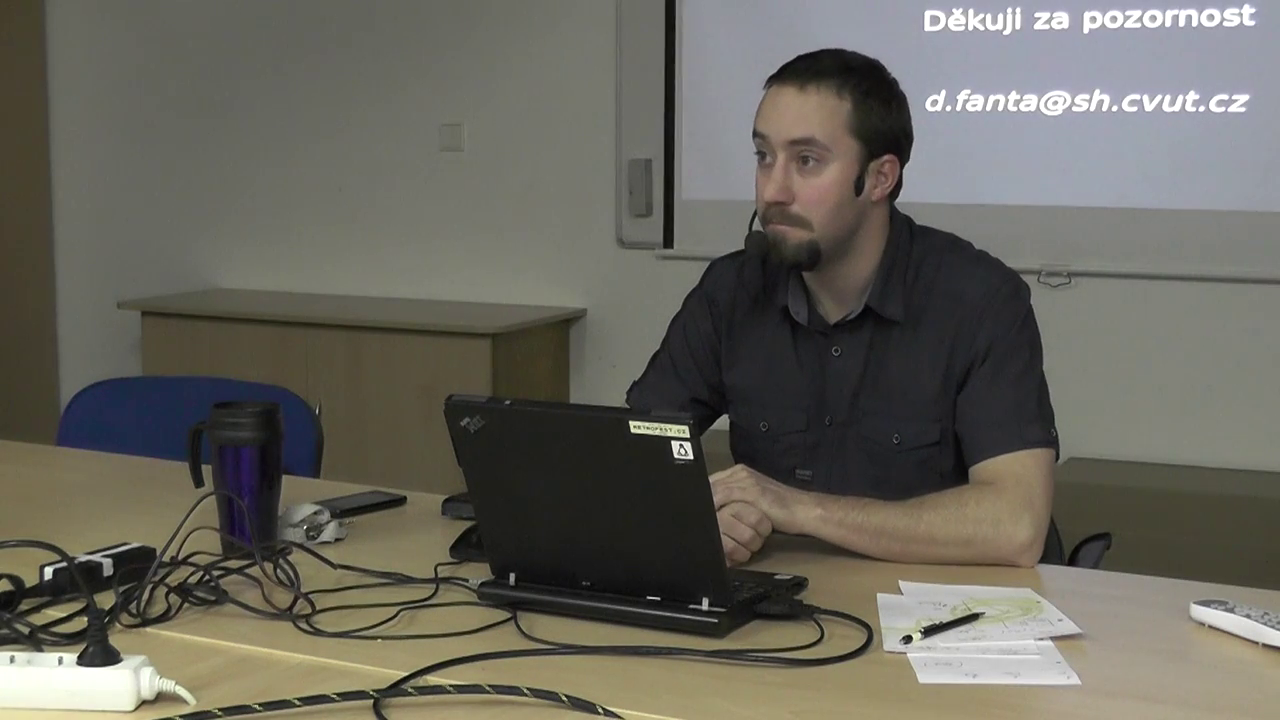